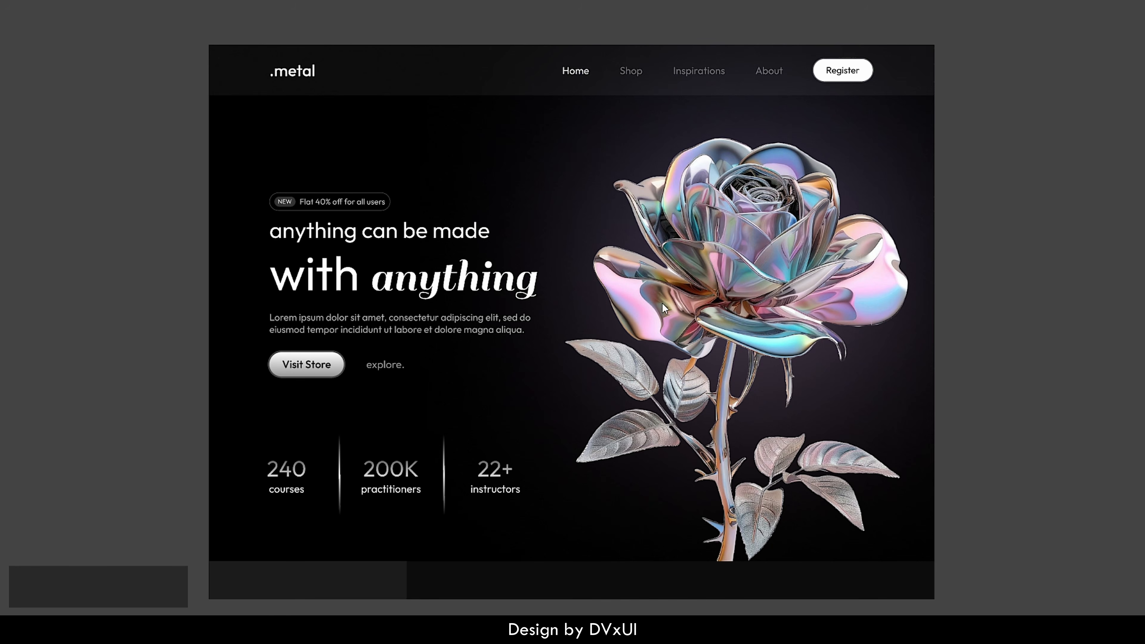
Step: Scroll down through the finished .metal landing page preview, then scroll back up a little
scroll(528, 353, "down", 3)
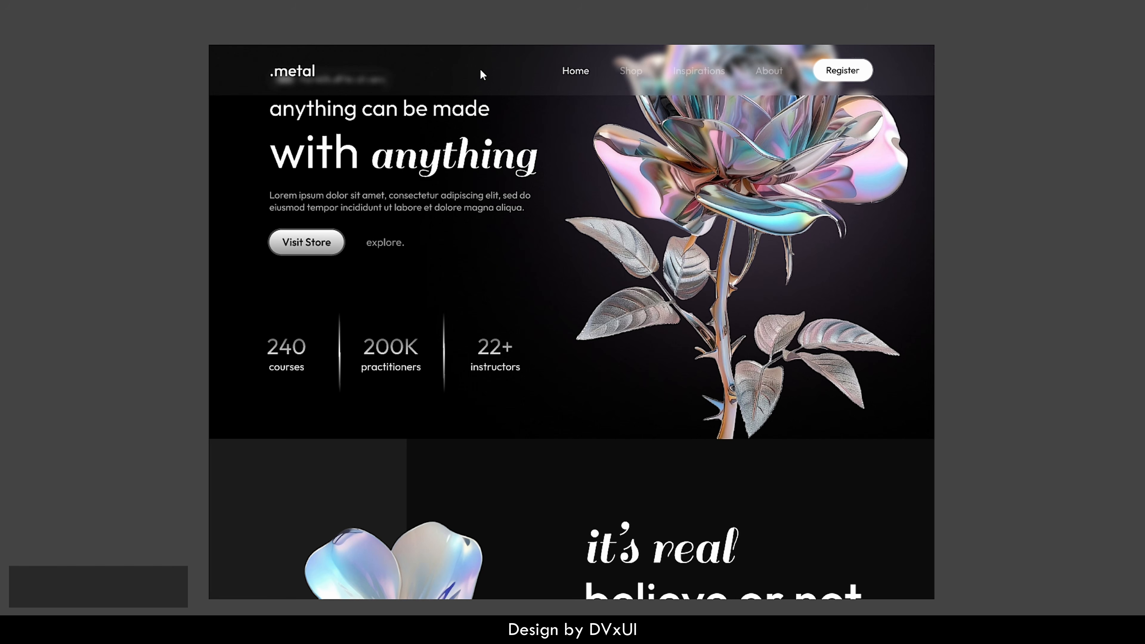
scroll(481, 301, "down", 3)
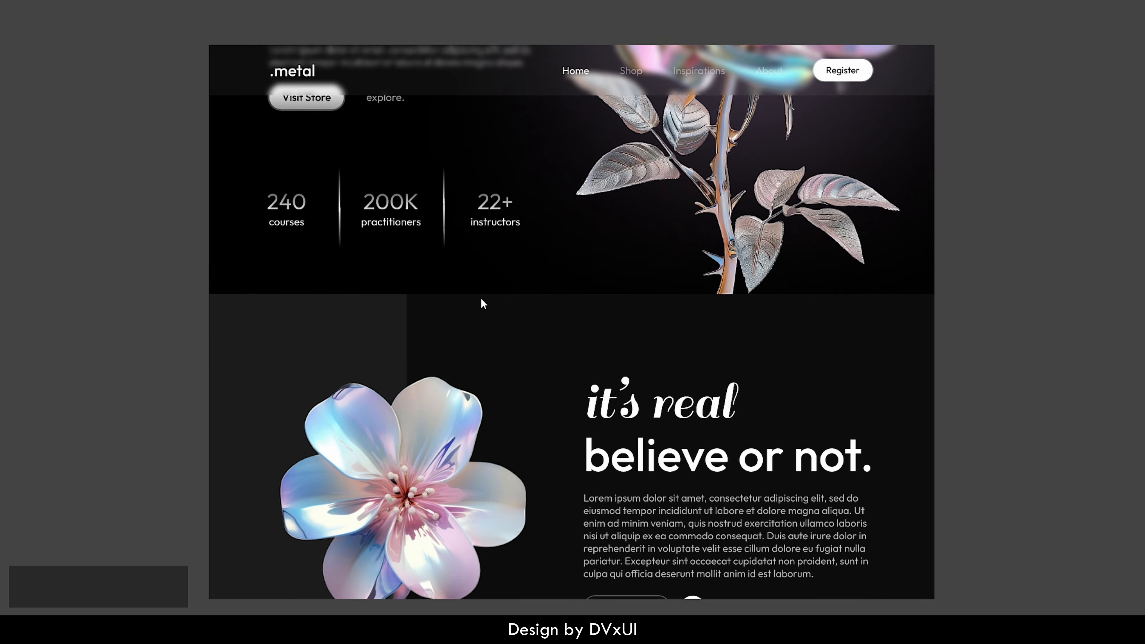
scroll(483, 303, "down", 3)
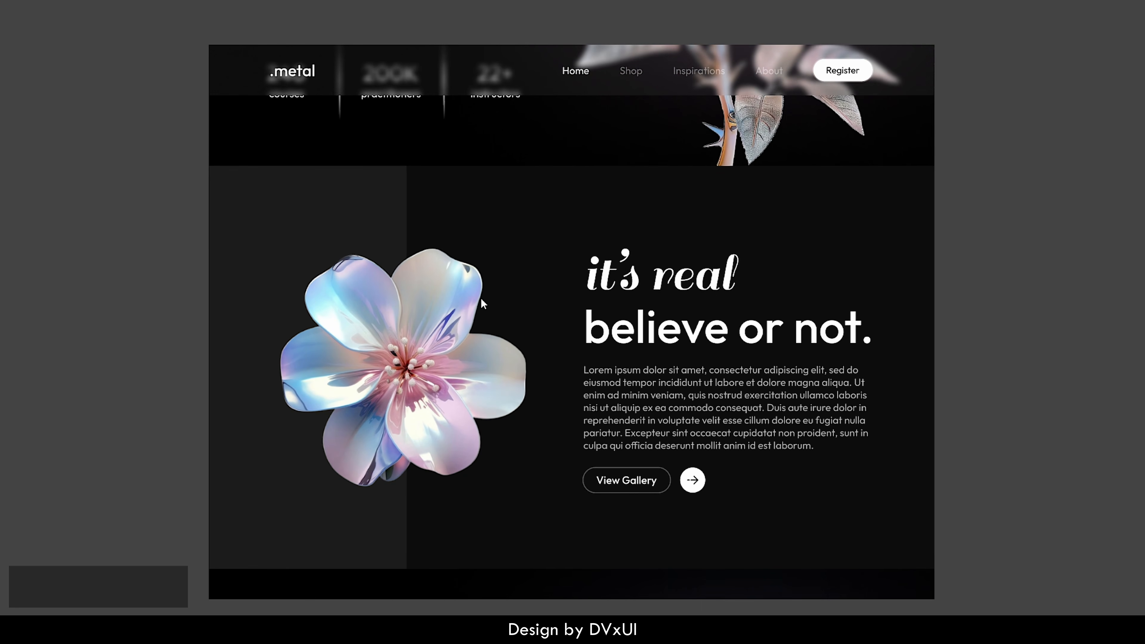
scroll(481, 298, "down", 1)
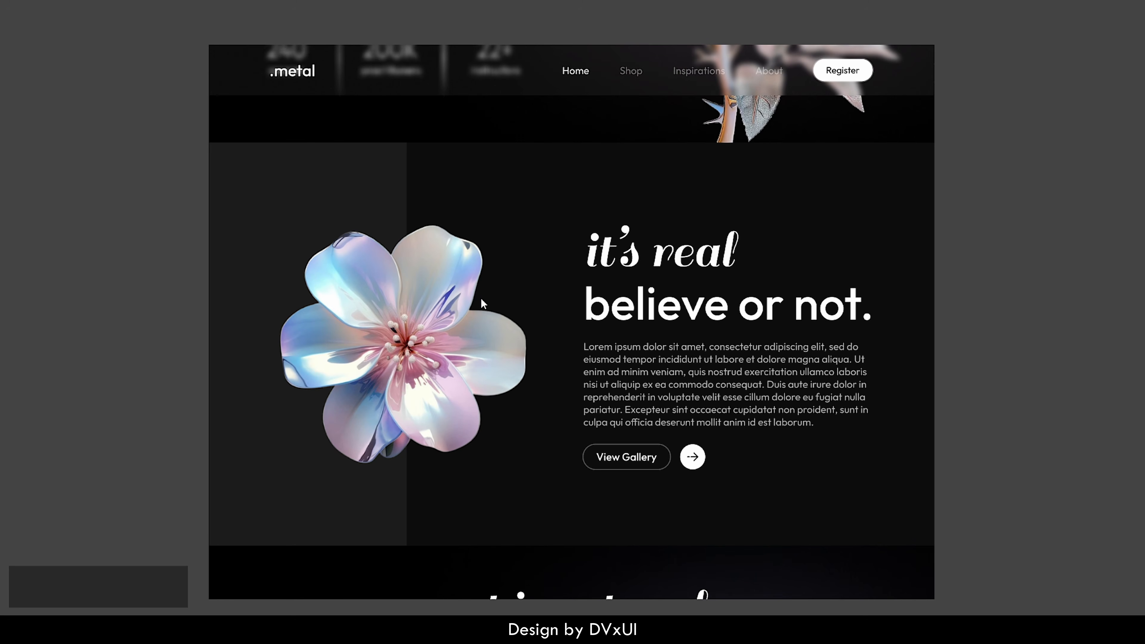
scroll(481, 297, "down", 7)
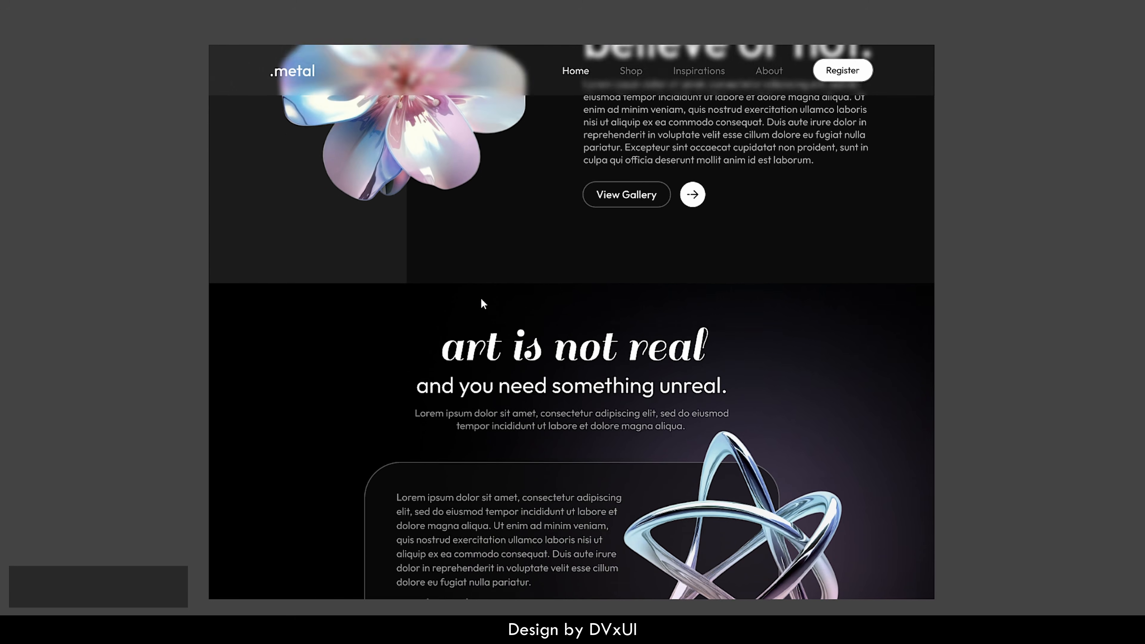
scroll(482, 303, "down", 2)
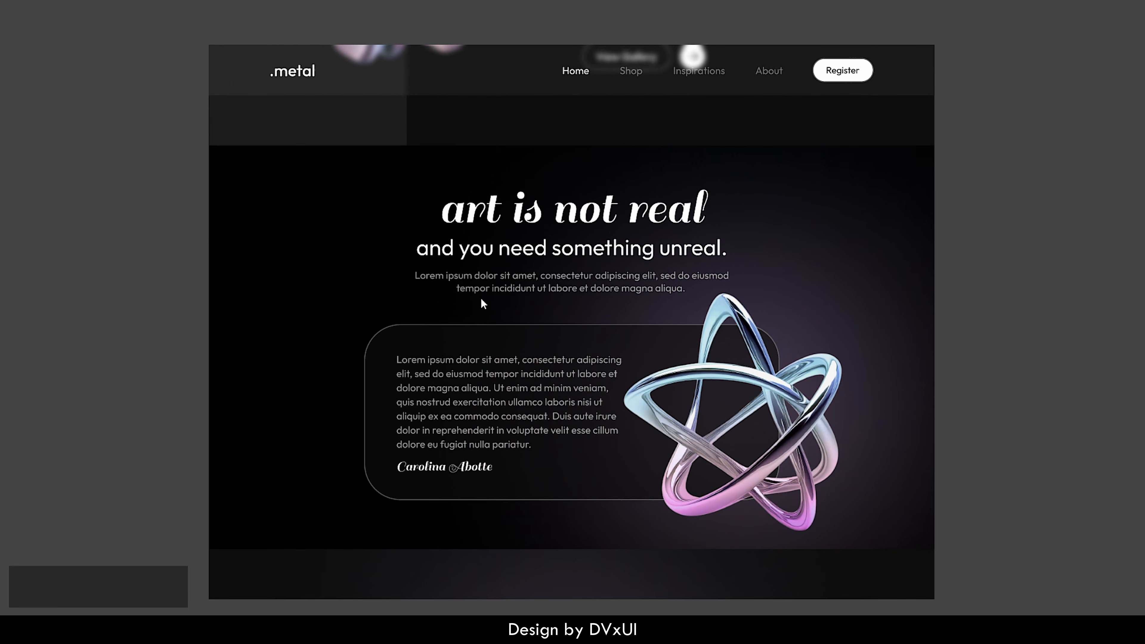
scroll(483, 304, "down", 6)
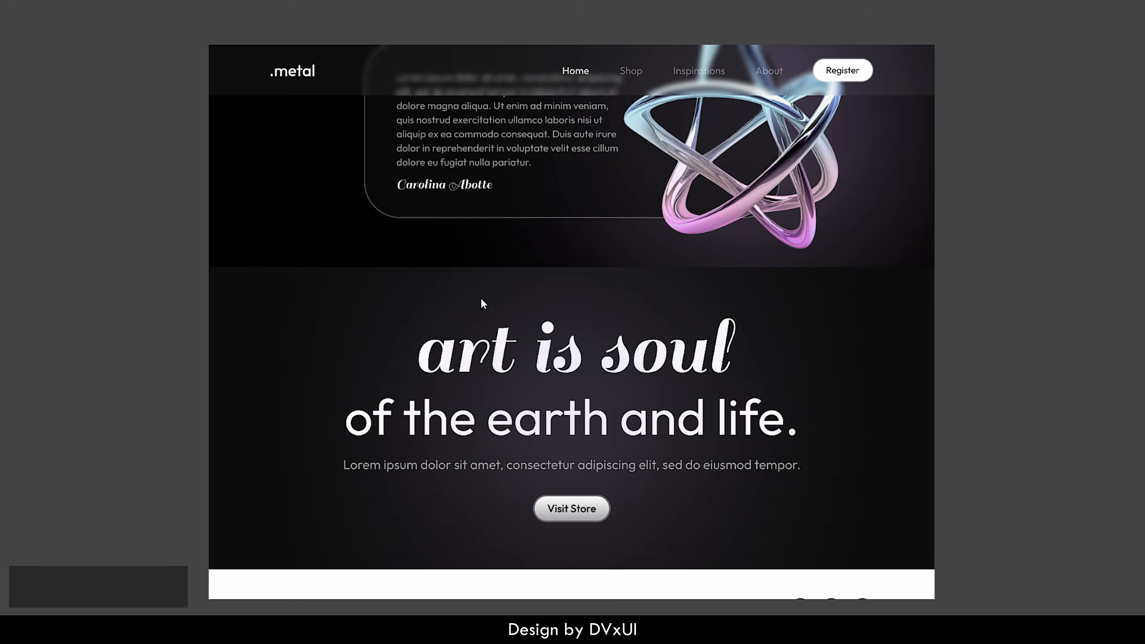
scroll(482, 299, "down", 2)
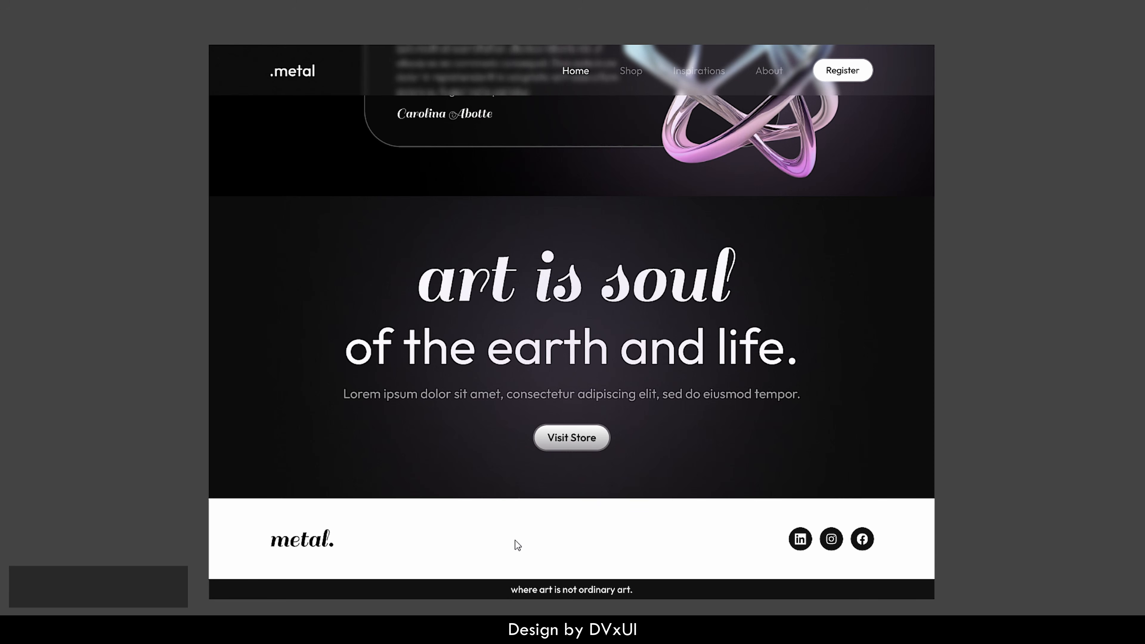
scroll(572, 397, "up", 15)
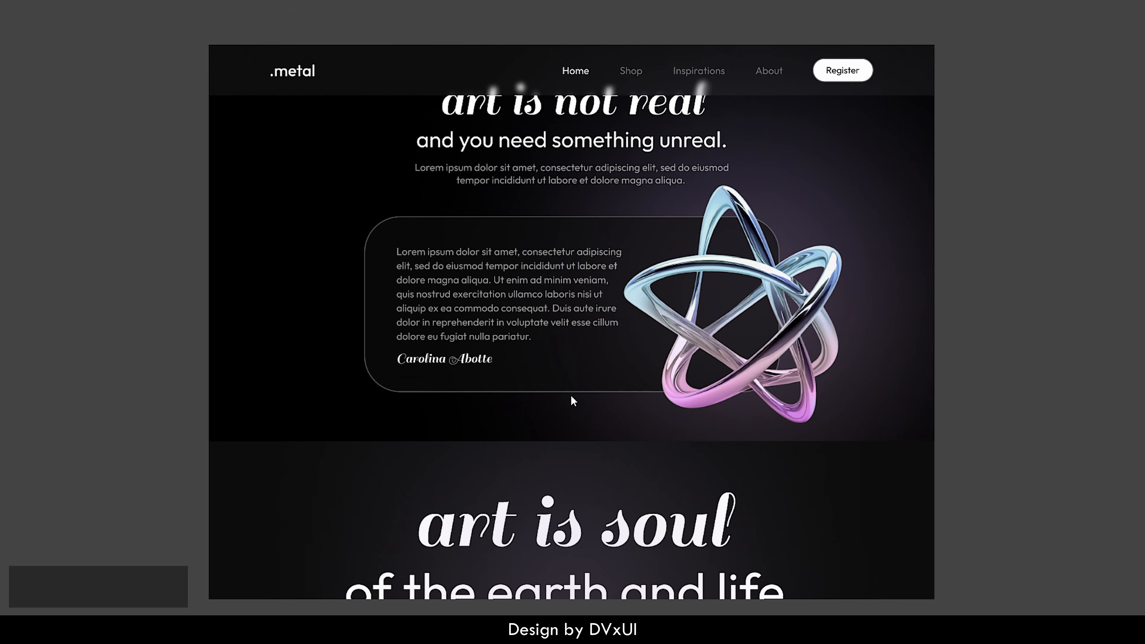
scroll(571, 396, "up", 8)
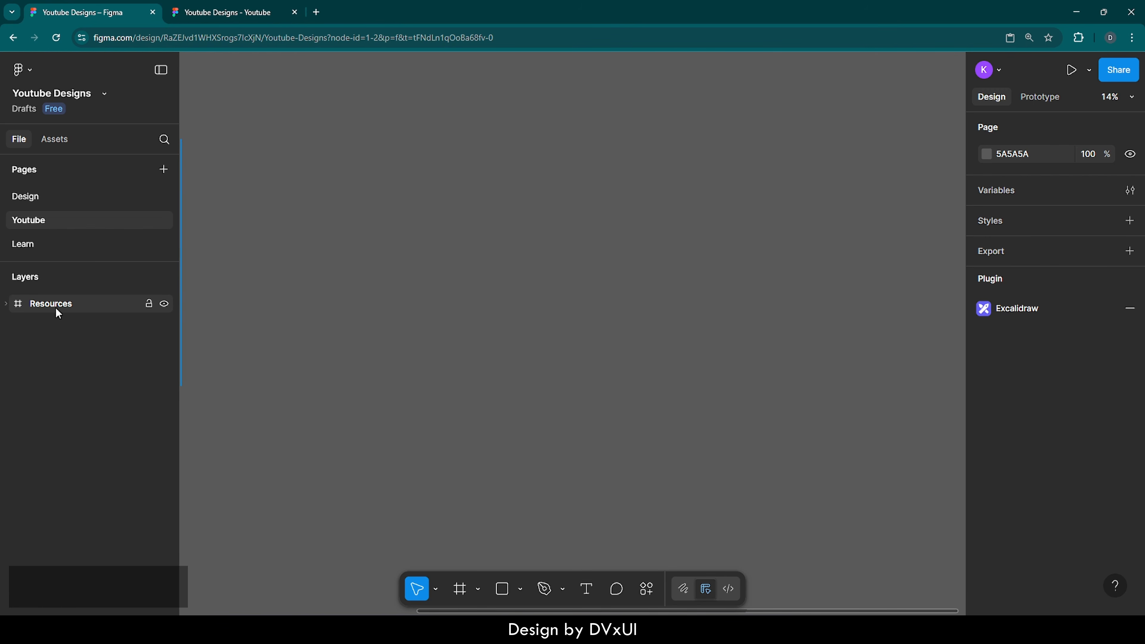
double_click(20, 310)
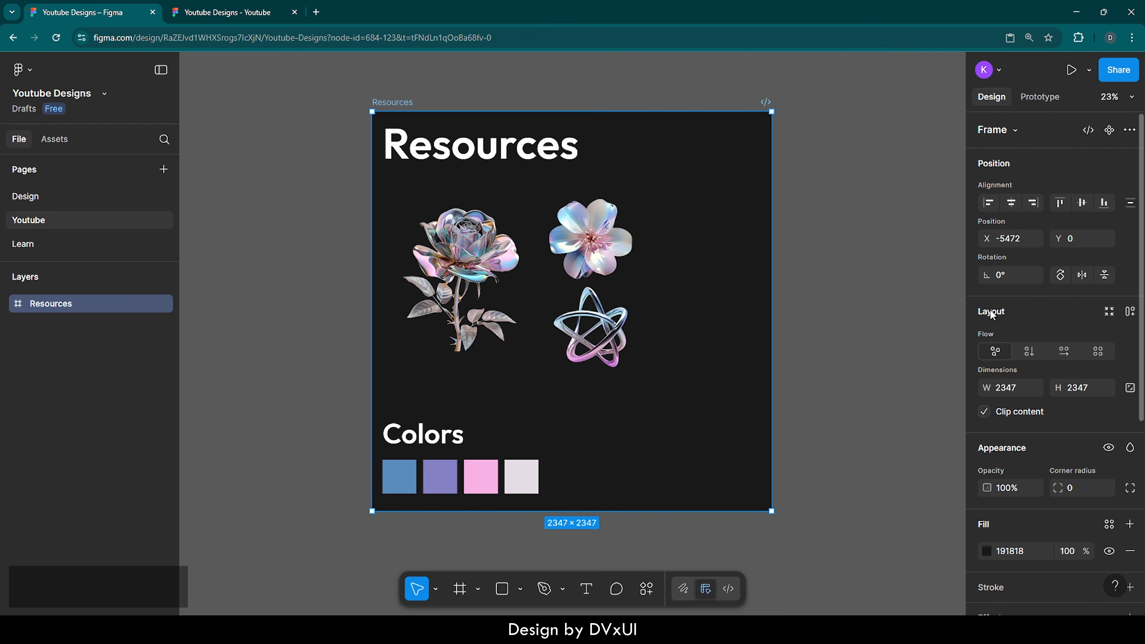
scroll(869, 326, "right", 6)
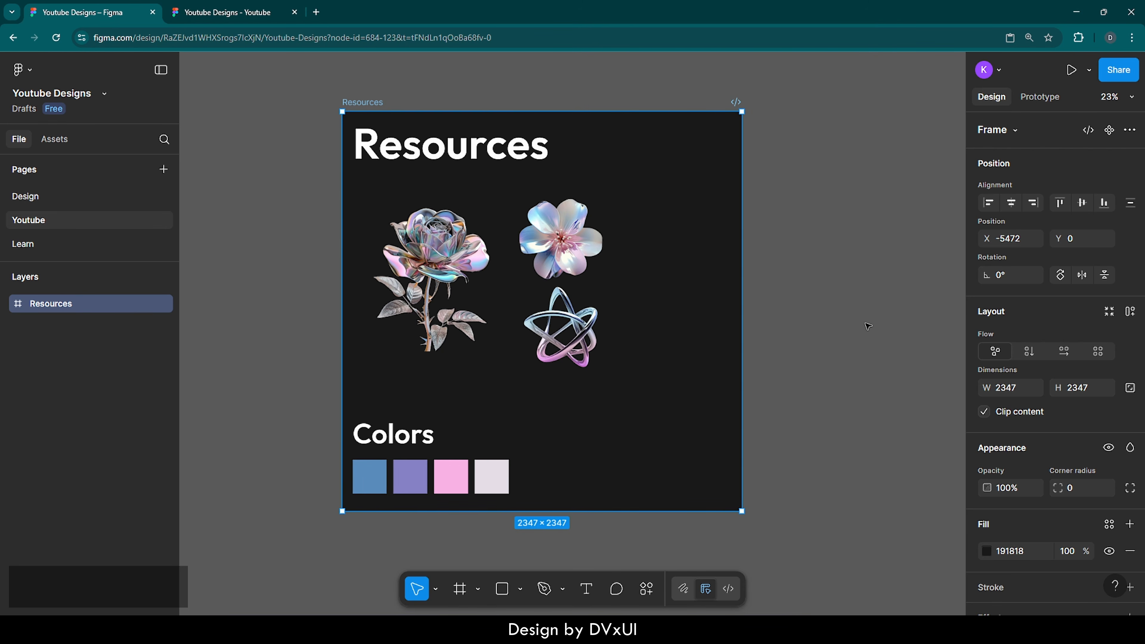
scroll(868, 326, "right", 7)
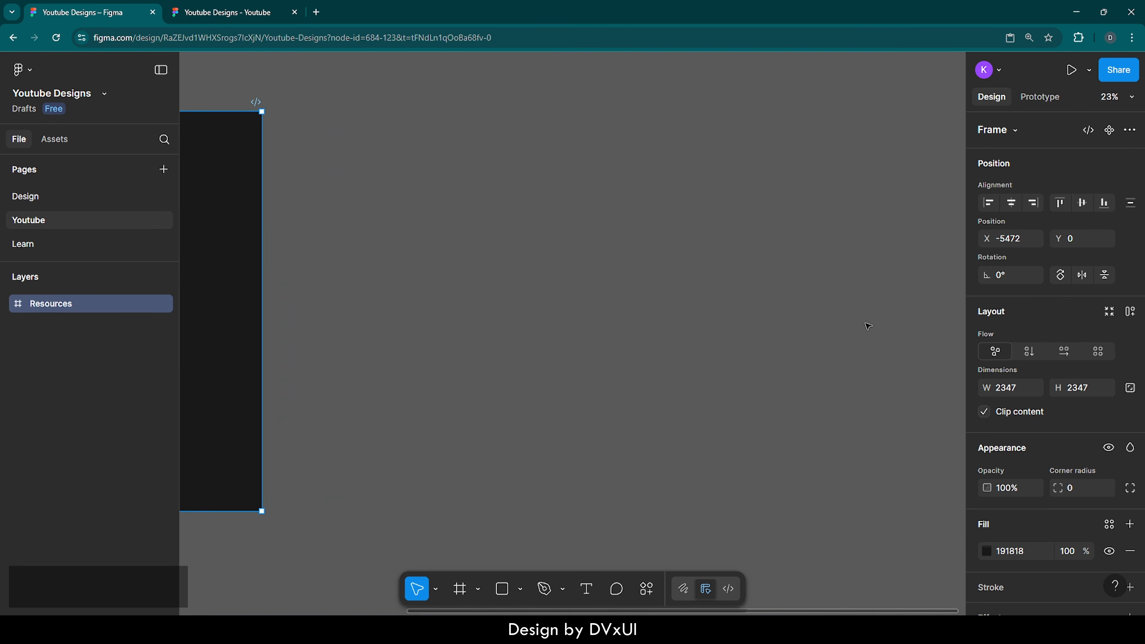
scroll(868, 326, "right", 1)
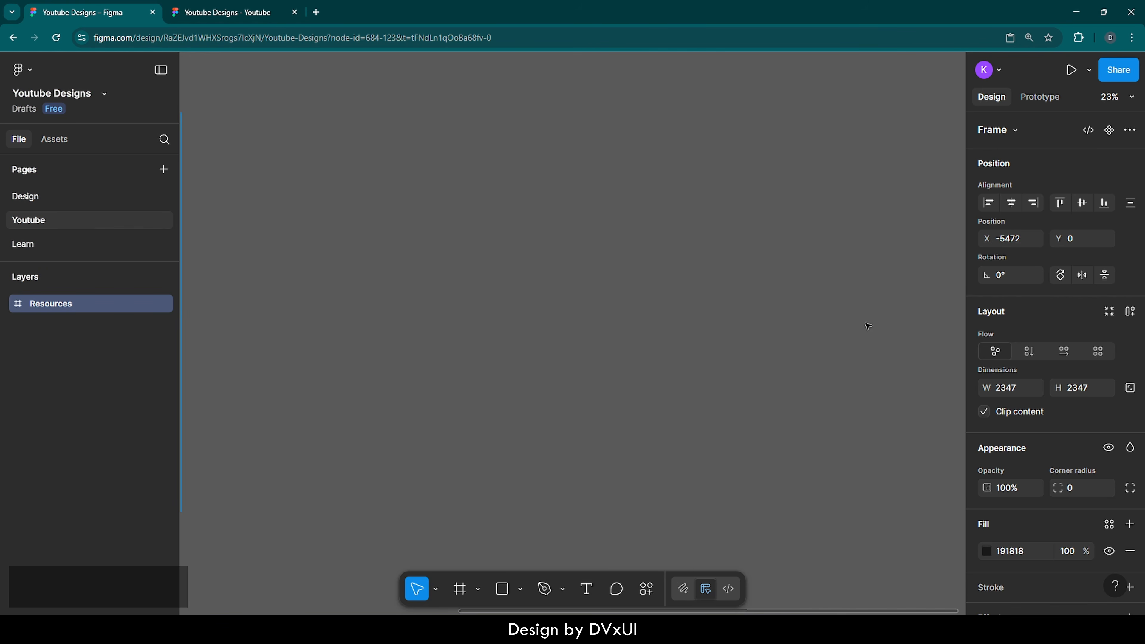
left_click(707, 328)
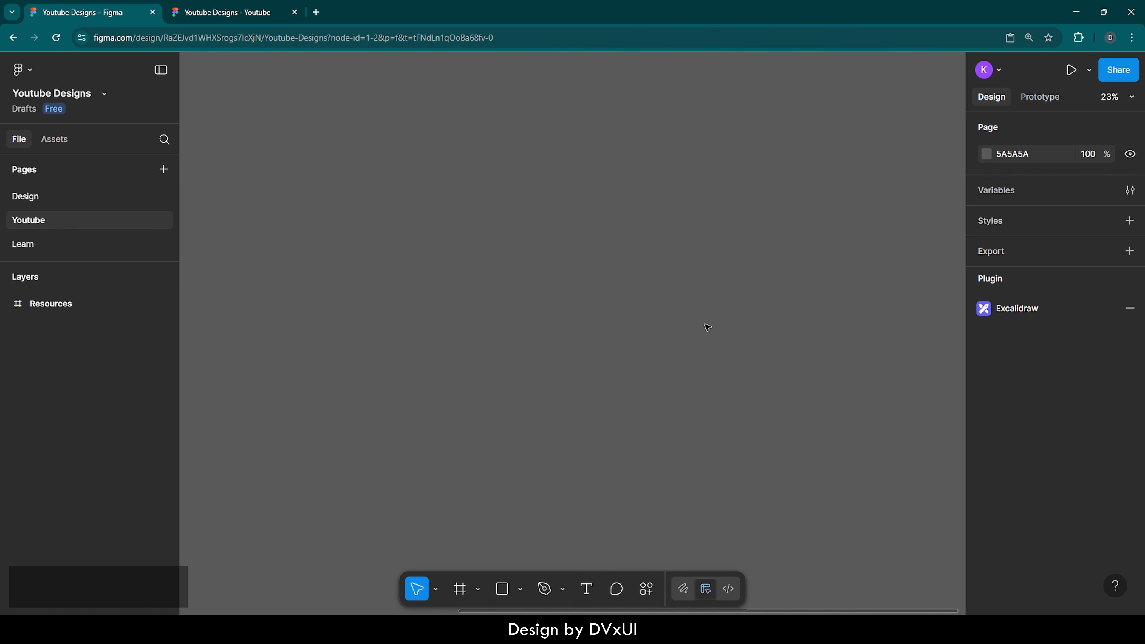
Step: Add a 1440×1024 Desktop frame and zoom to fit it
key("f")
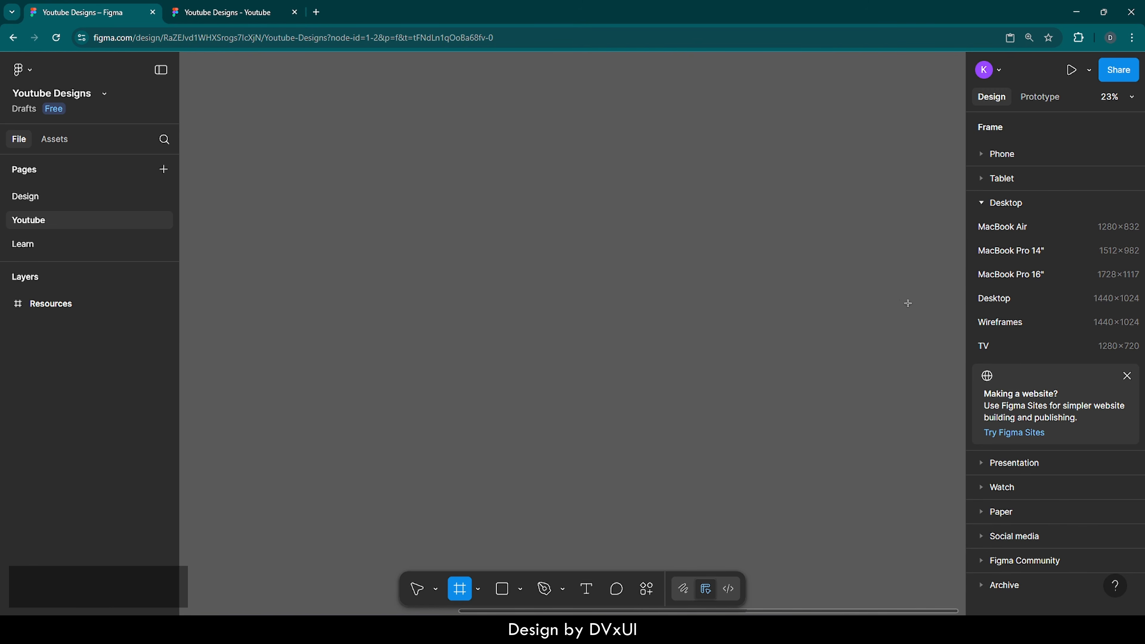
left_click(990, 302)
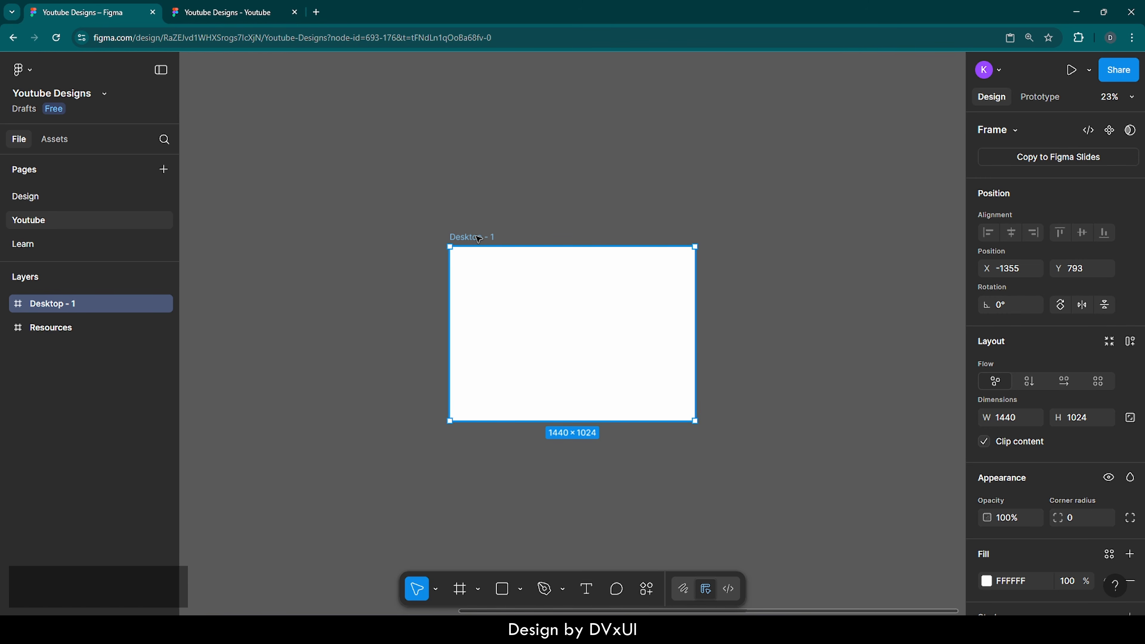
key("shift")
key("shift+2")
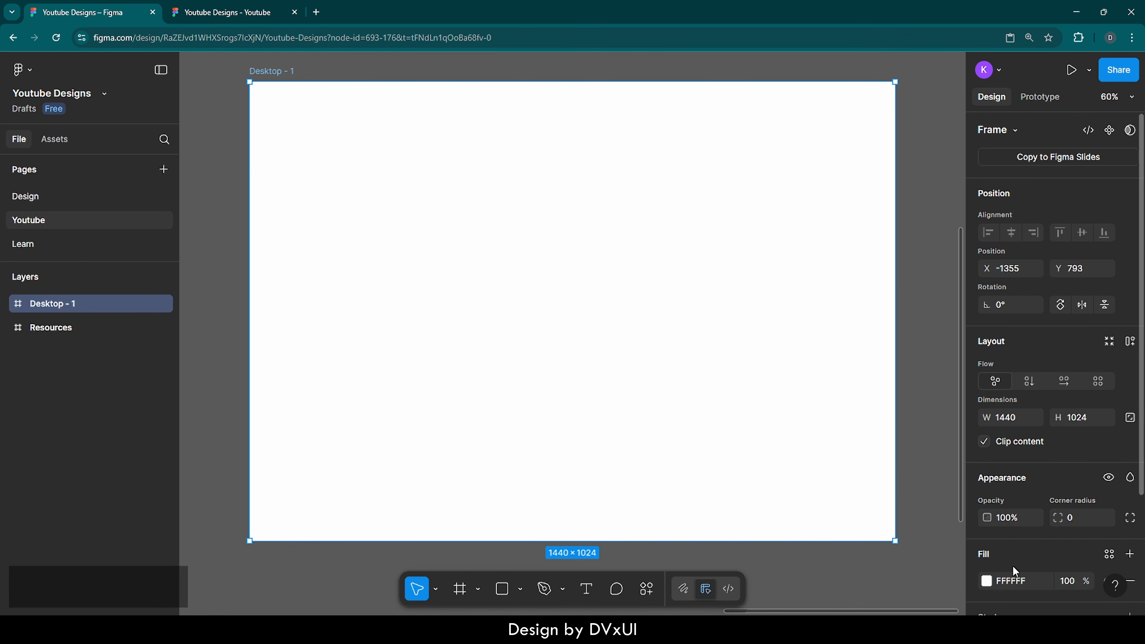
Step: Fill the Desktop - 1 frame with solid black, 000000
scroll(1013, 566, "down", 3)
left_click(1010, 437)
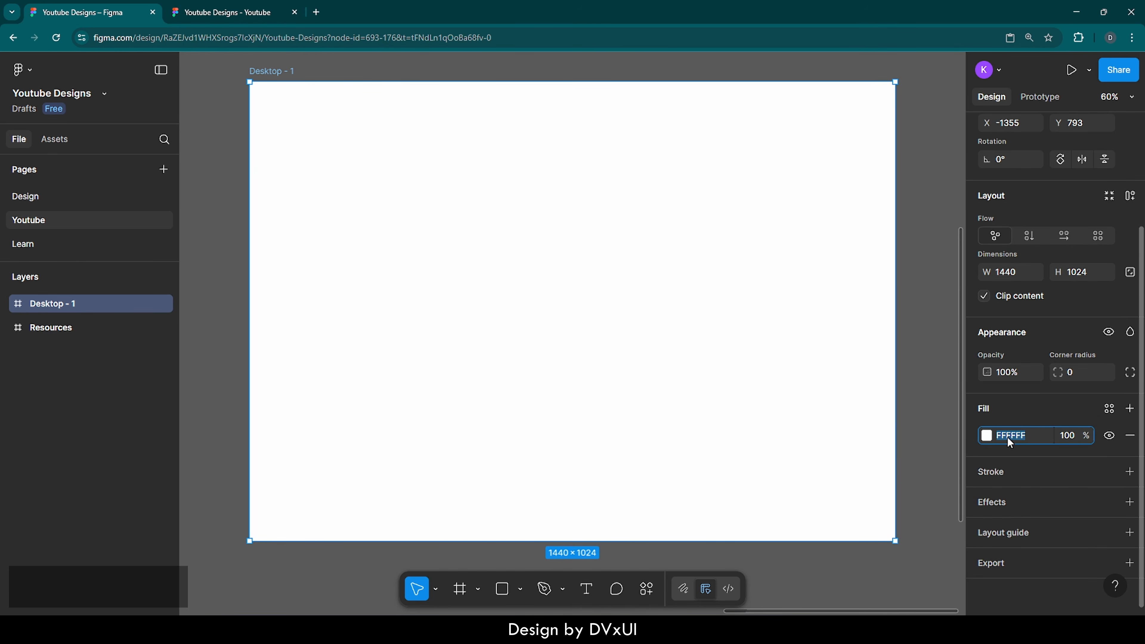
type("000000")
key("Return")
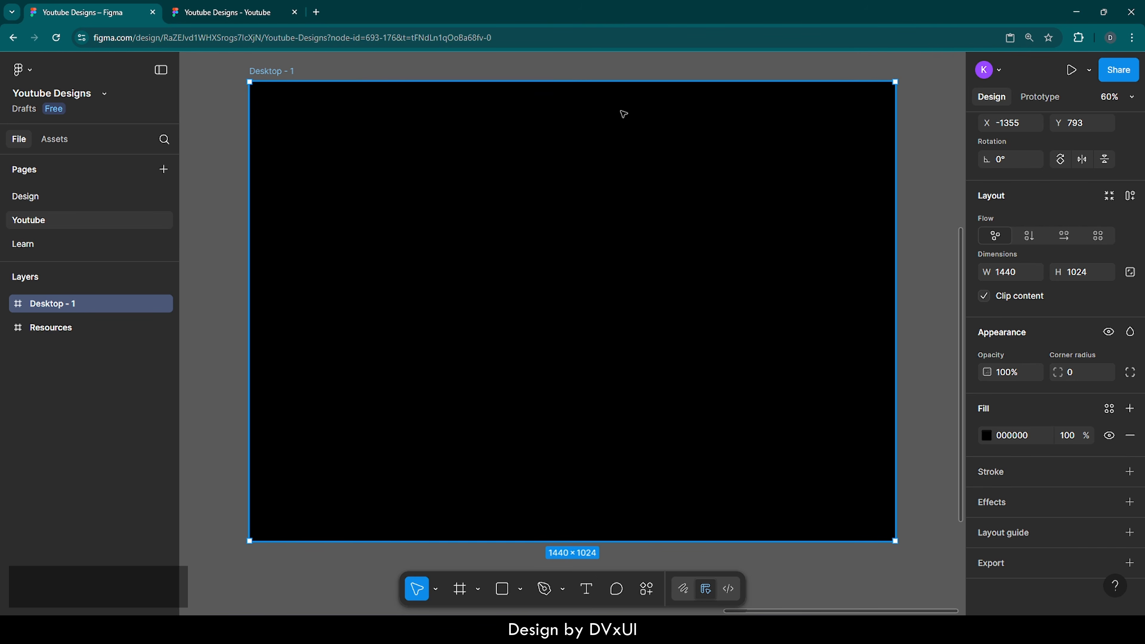
Step: Add a 1440×100 navbar frame inside Desktop - 1, lock its proportions, and centre it horizontally
key("f")
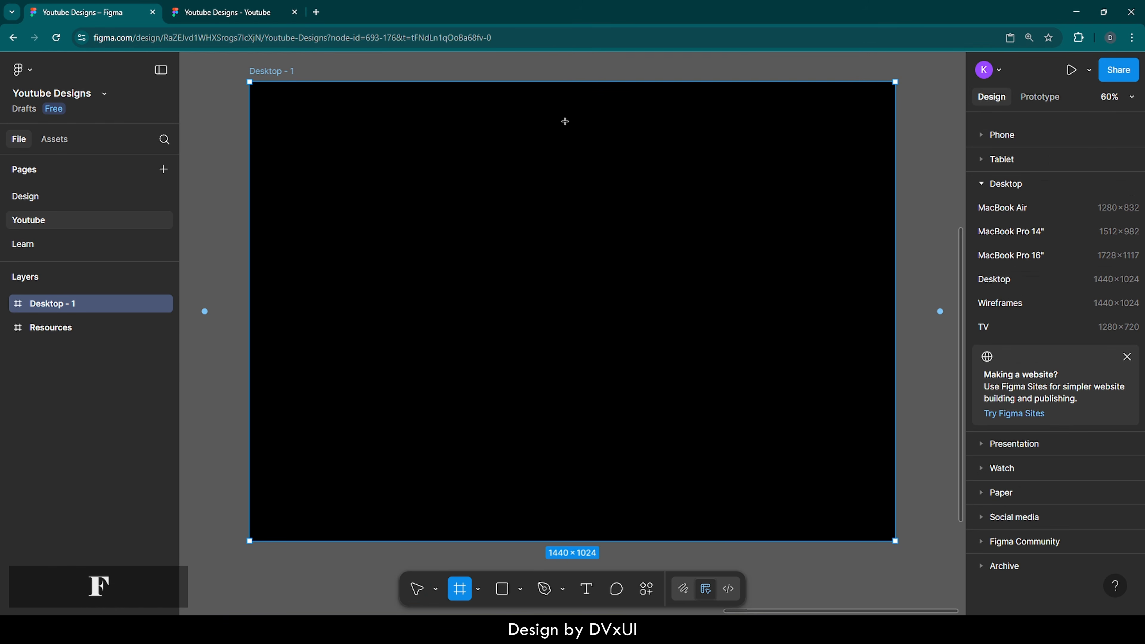
left_click(540, 122)
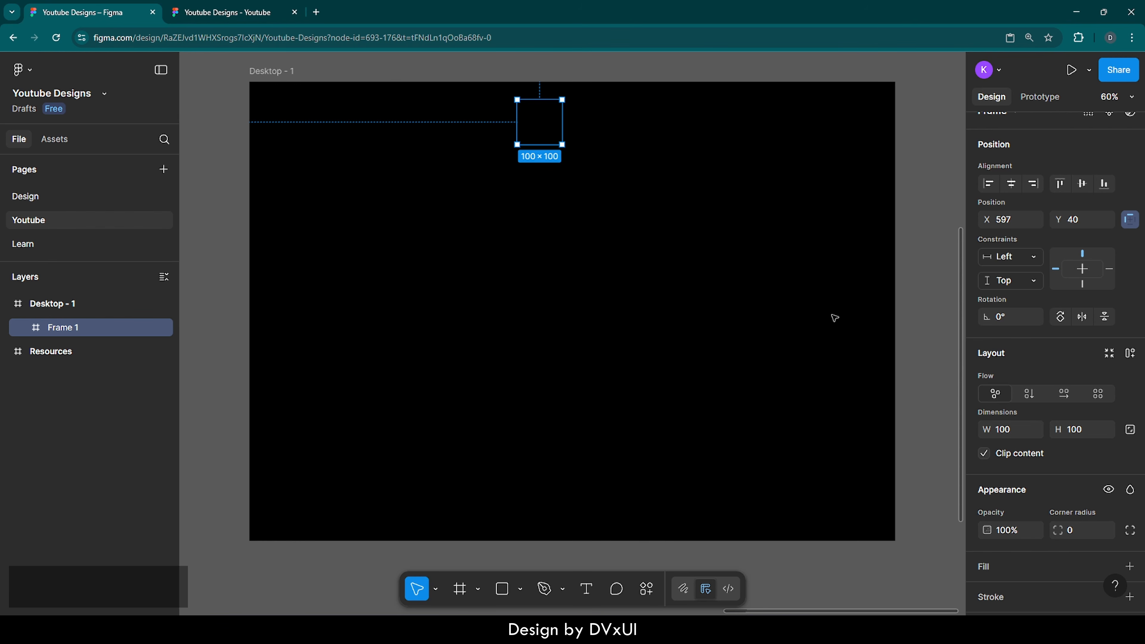
left_click(1011, 433)
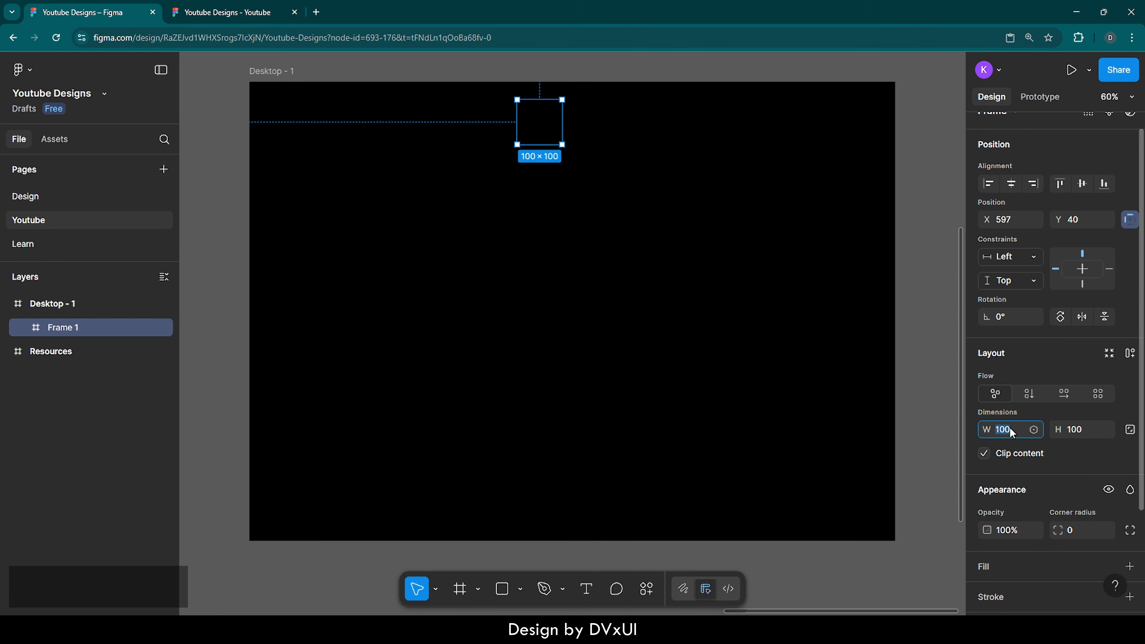
type("1440")
key("Return")
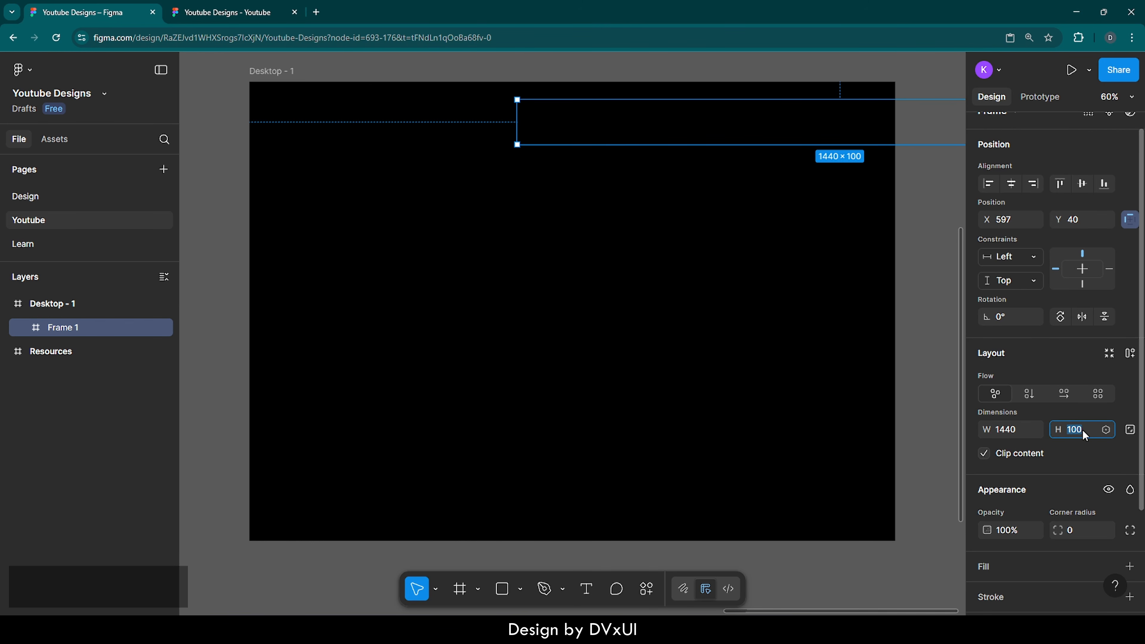
left_click(1130, 431)
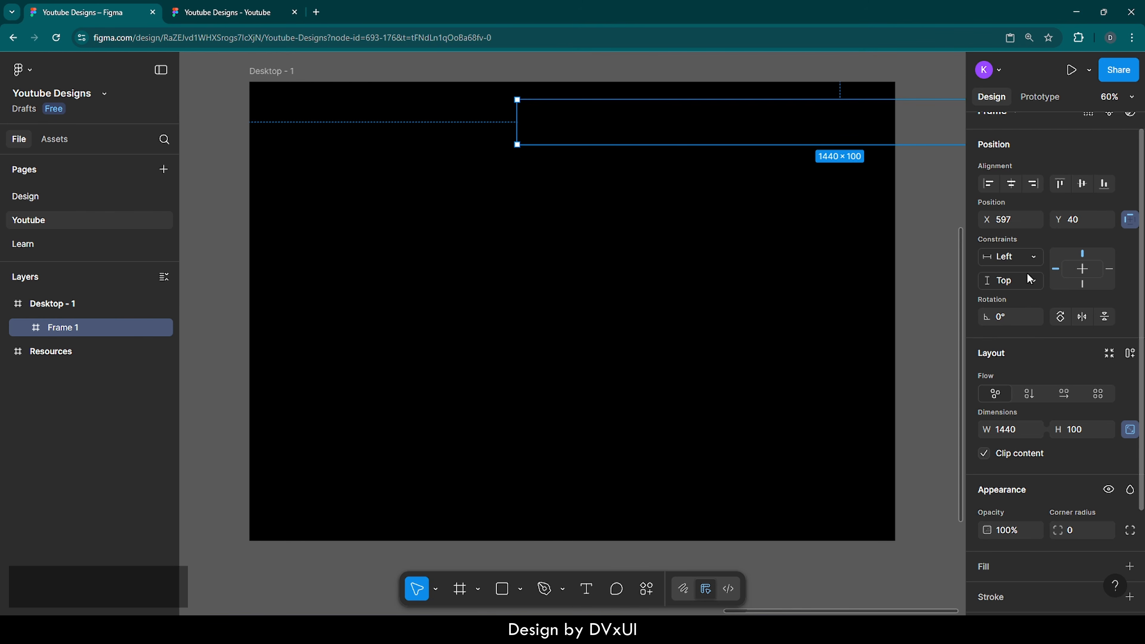
left_click(1012, 186)
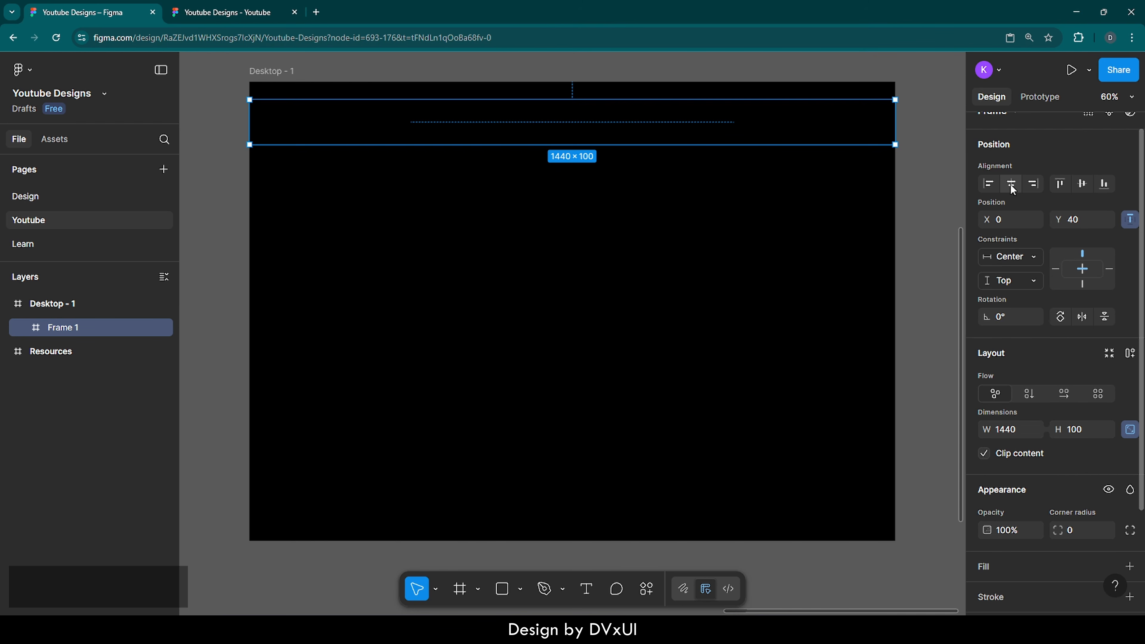
scroll(1022, 458, "down", 3)
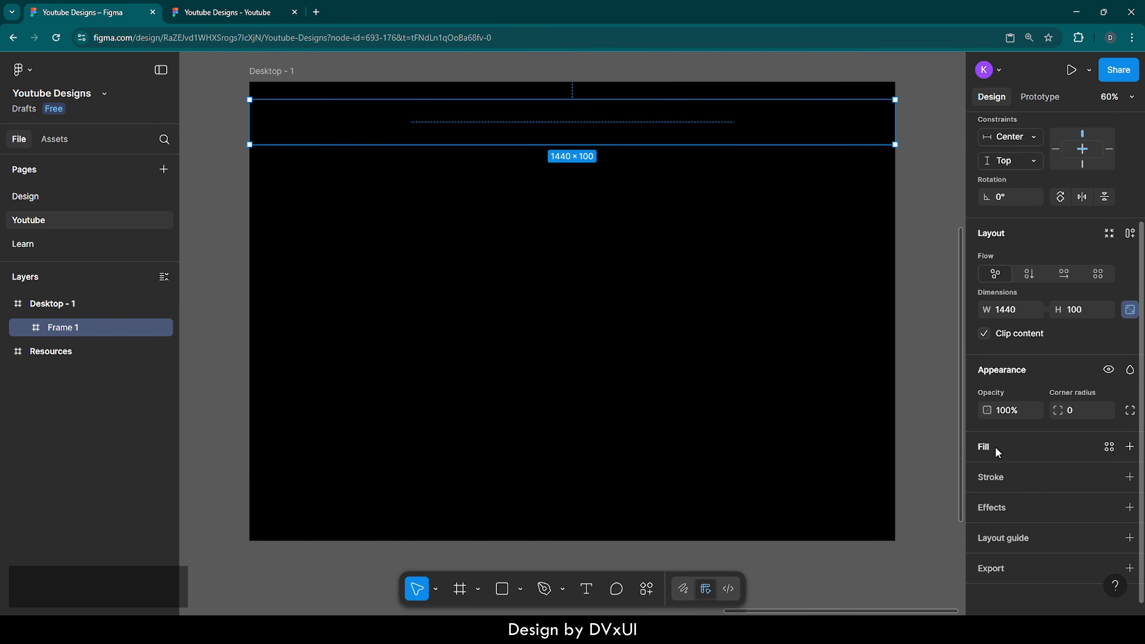
Step: Give the navbar frame a white FFFFFF fill at 5% opacity
left_click(996, 446)
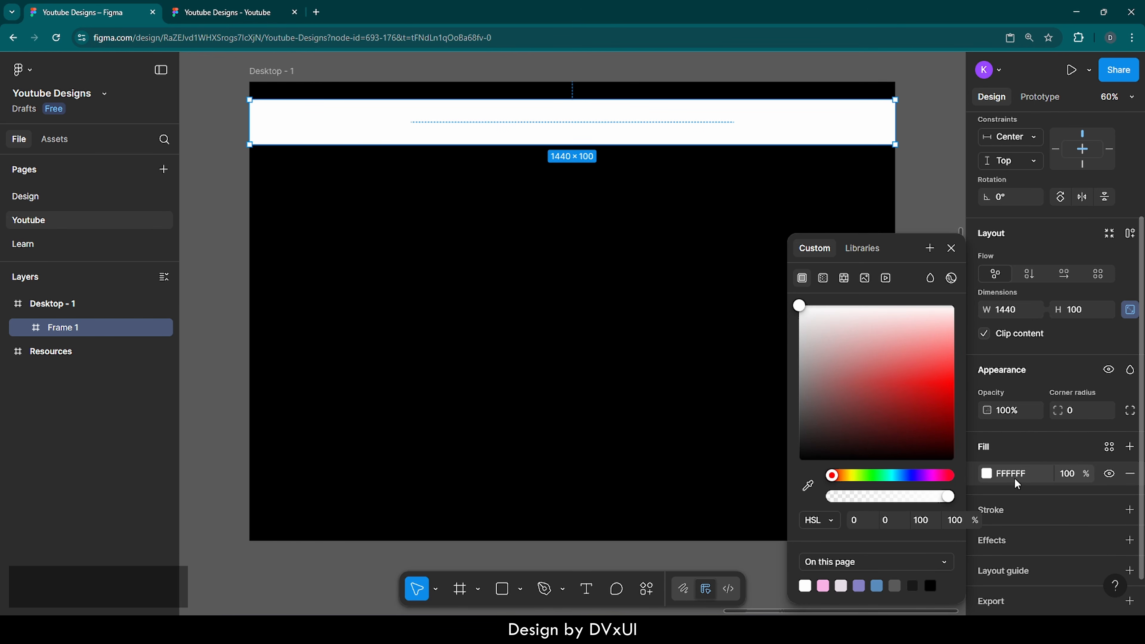
left_click(1080, 475)
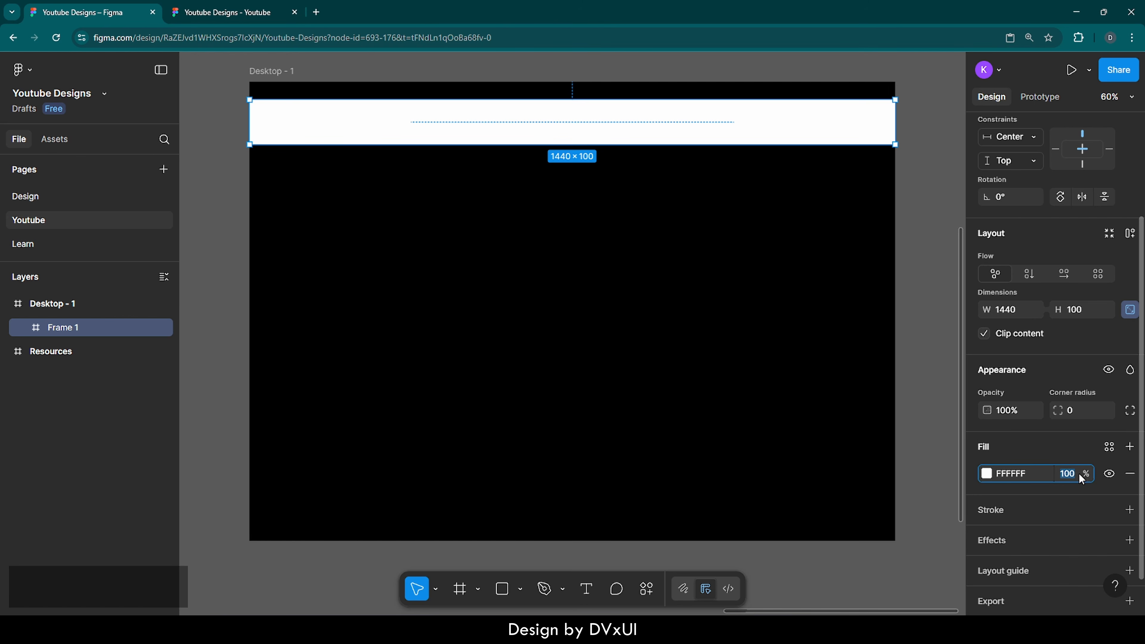
type("5")
key("Return")
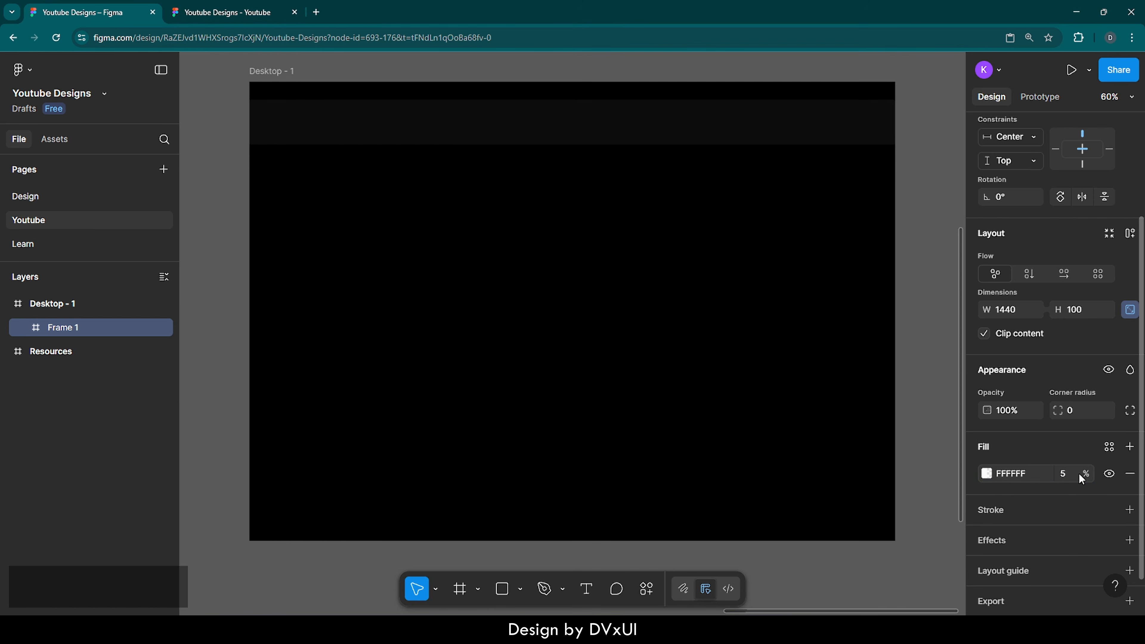
Step: Align the navbar frame to the top of Desktop - 1 so Y is 0
left_click(861, 391)
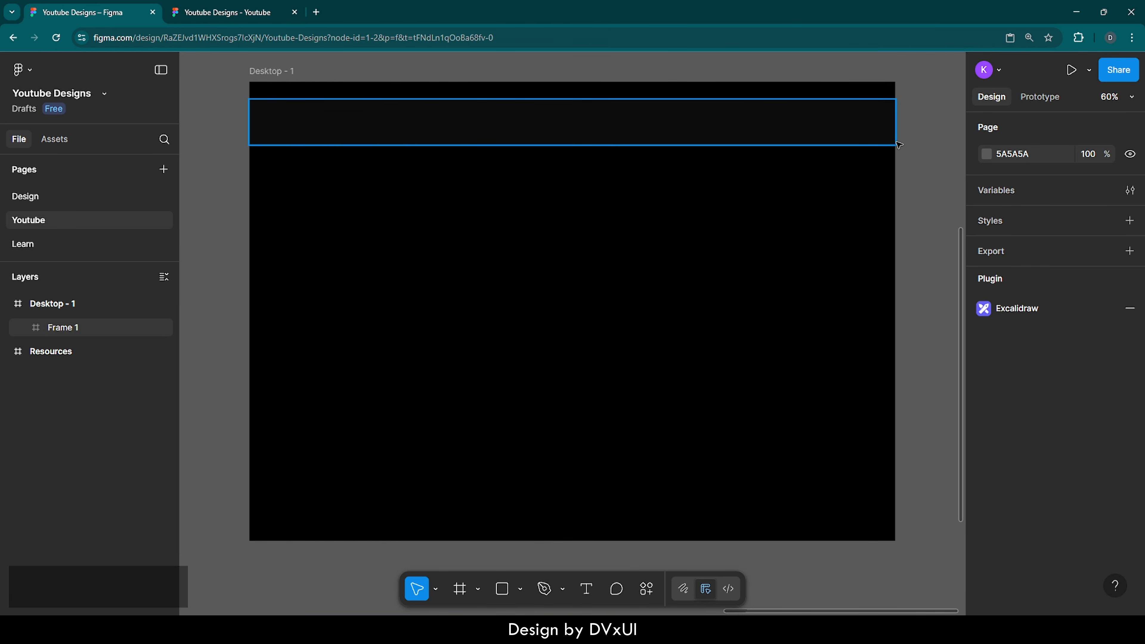
left_click(658, 129)
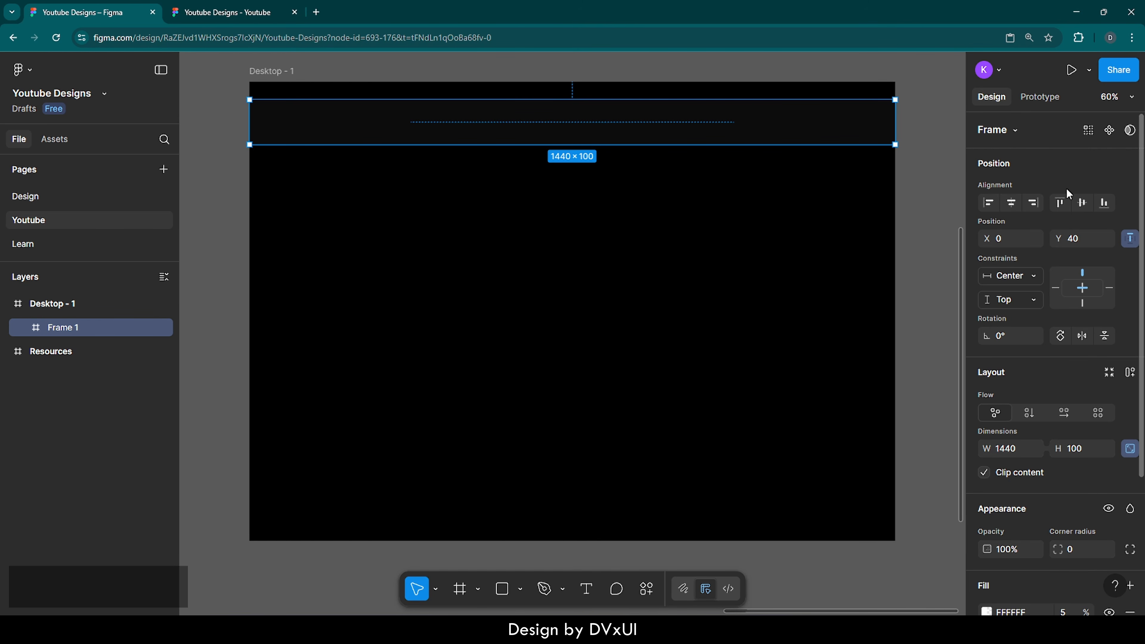
left_click(1061, 203)
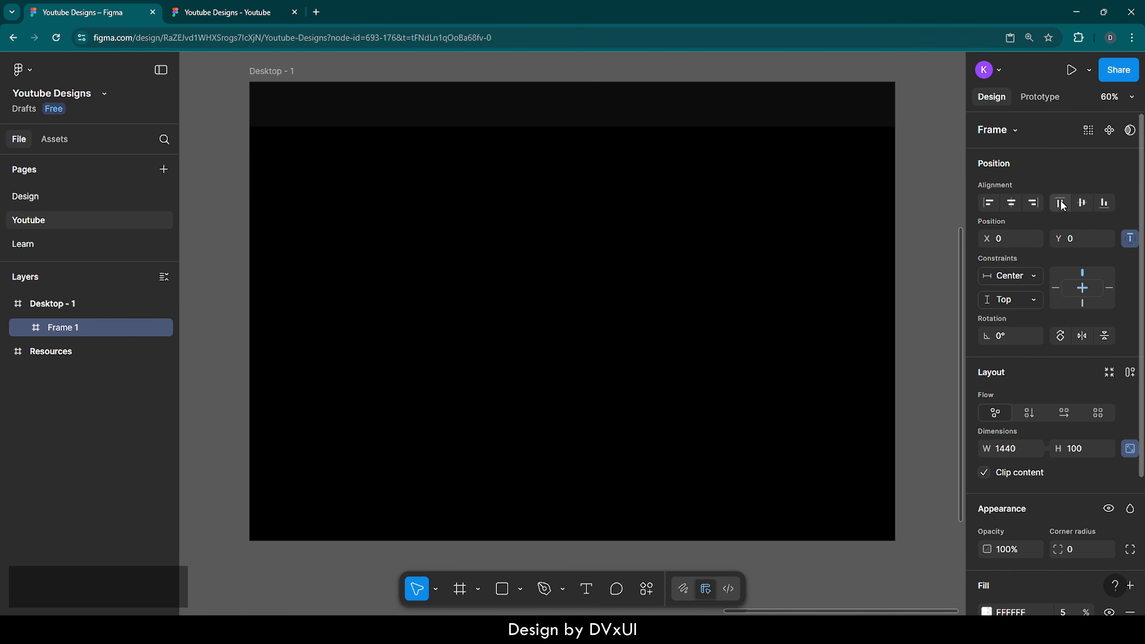
left_click(913, 151)
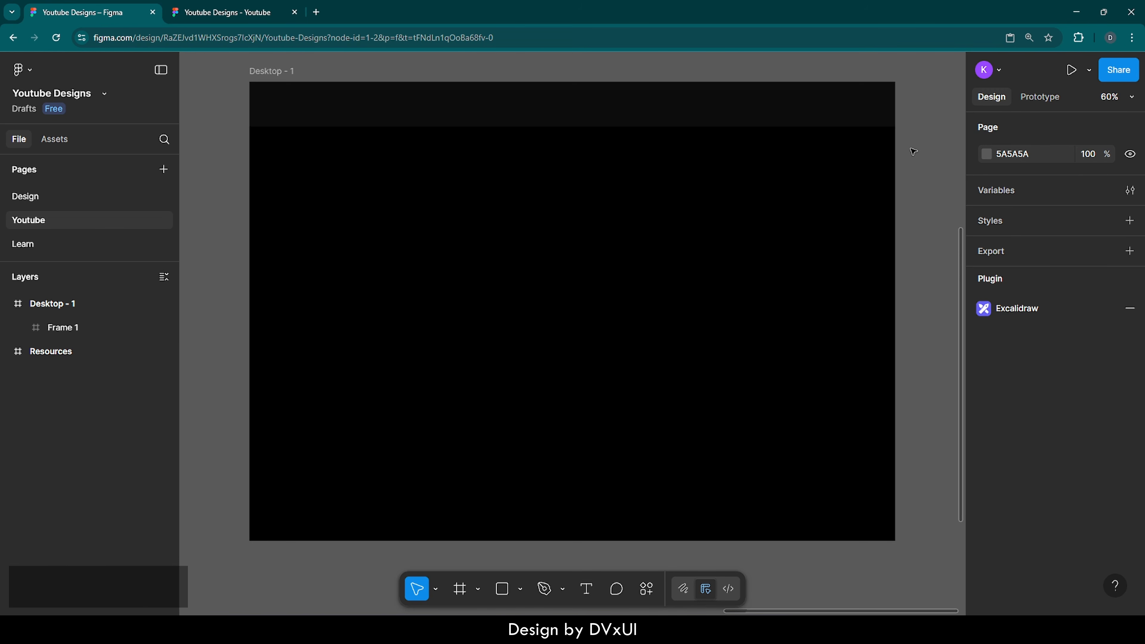
left_click(653, 118)
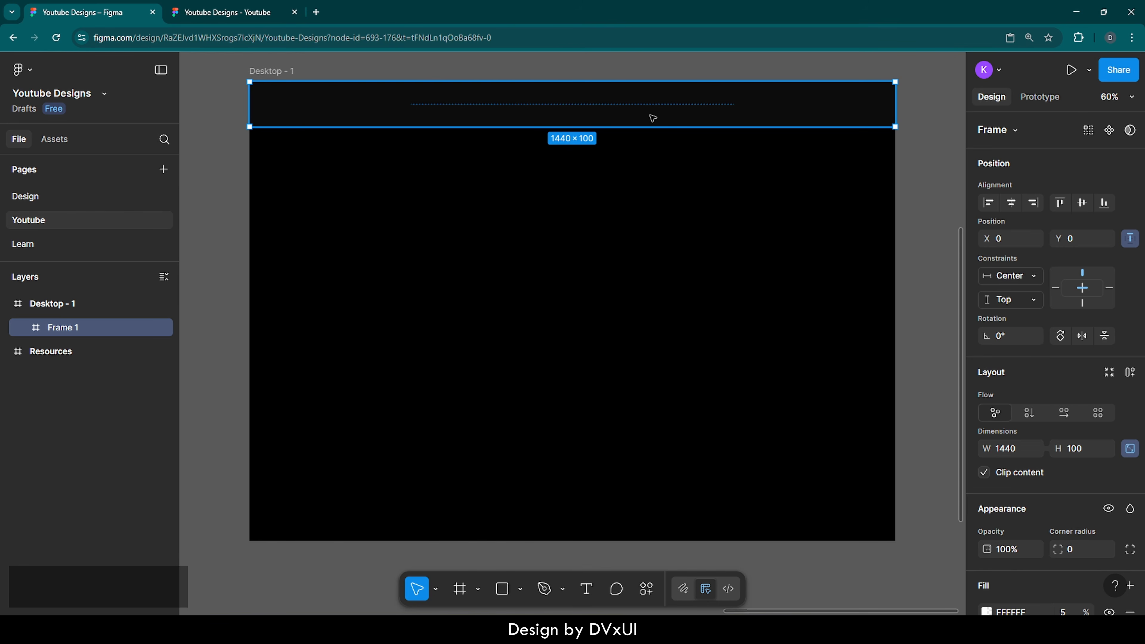
Step: Add a 16-column layout grid with 120 margin to Desktop - 1, then reselect the navbar
left_click(273, 71)
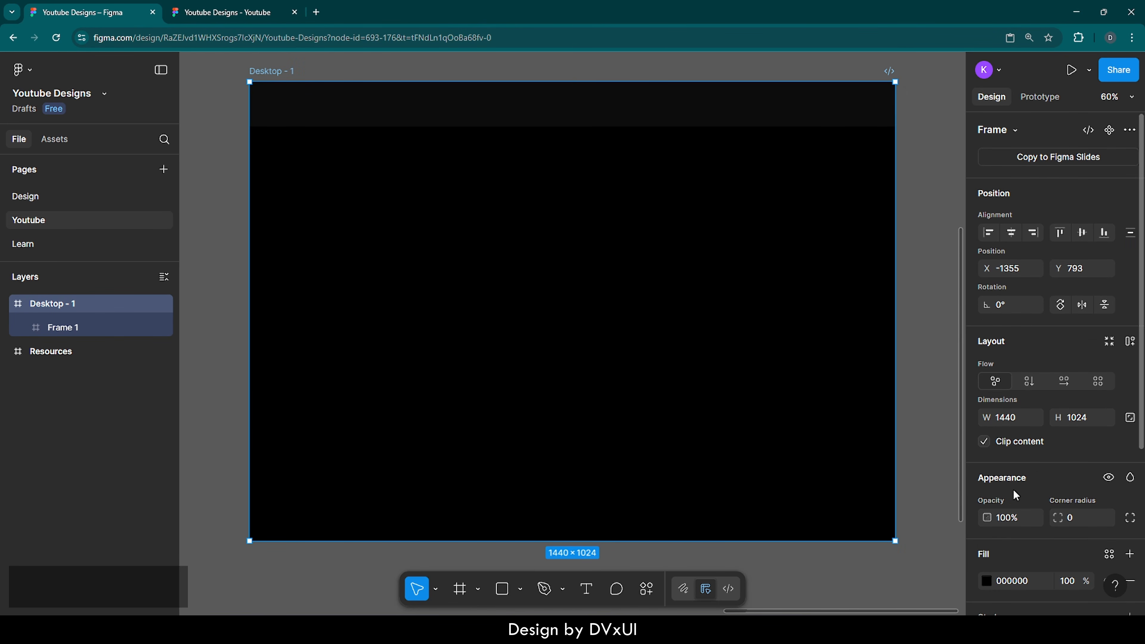
scroll(1041, 579, "down", 5)
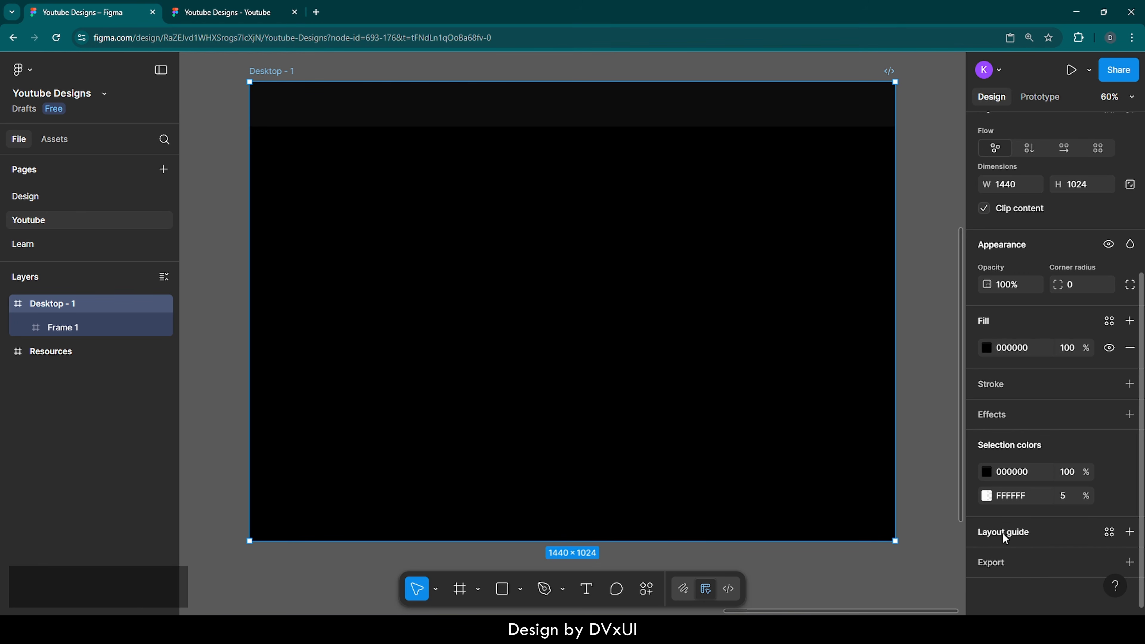
left_click(1002, 533)
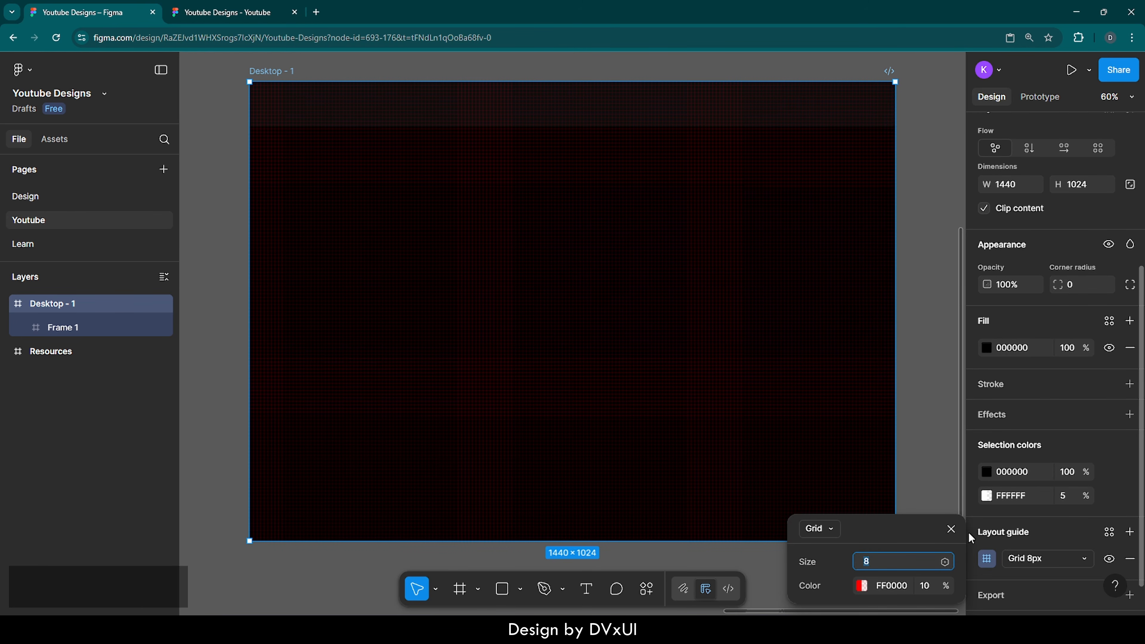
left_click(823, 529)
left_click(835, 570)
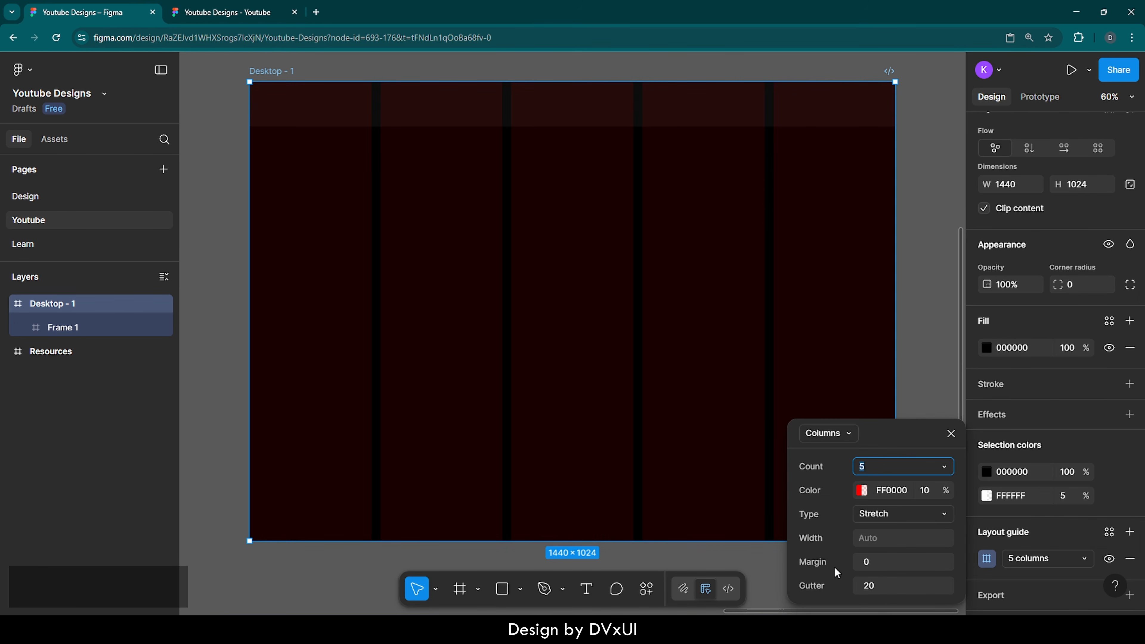
left_click(875, 466)
type("16")
key("Return")
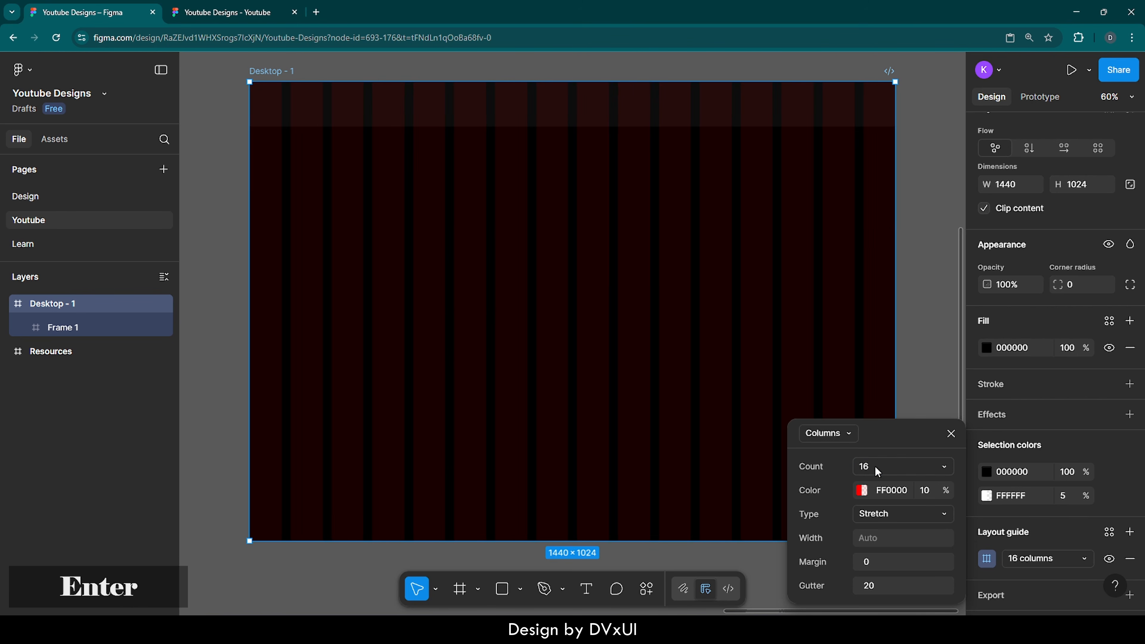
left_click(886, 563)
type("120")
key("Return")
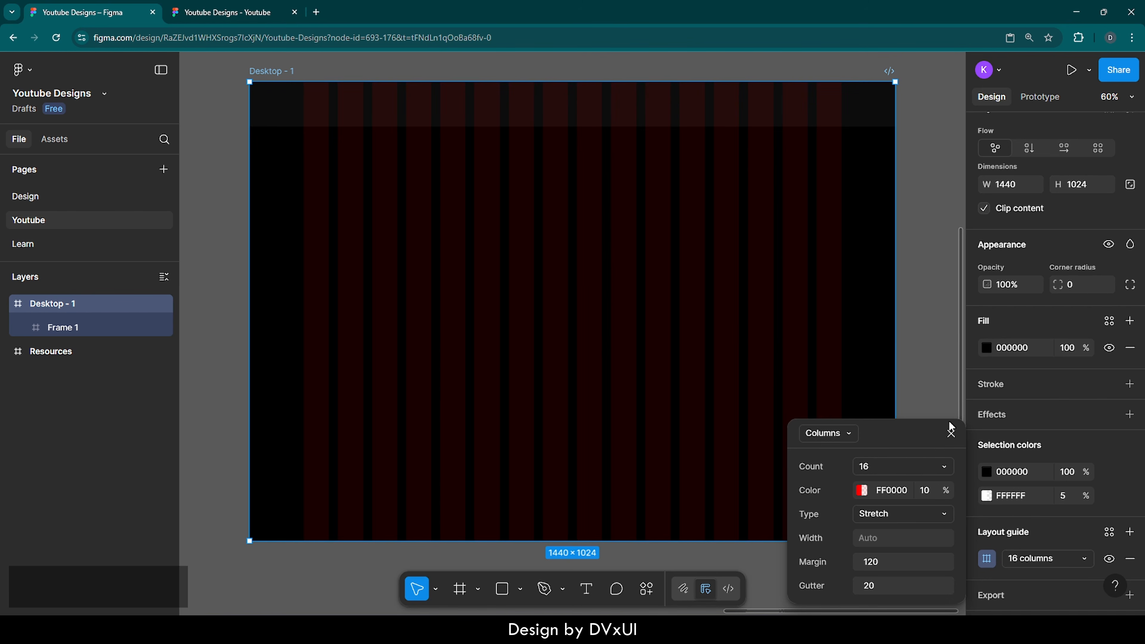
left_click(952, 434)
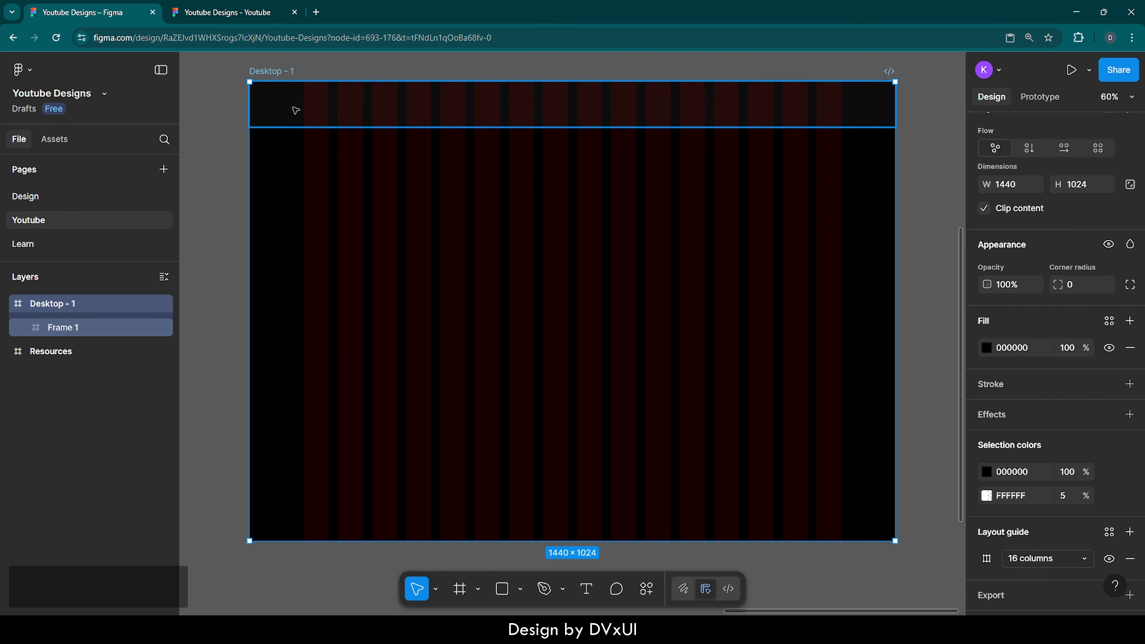
left_click(342, 110)
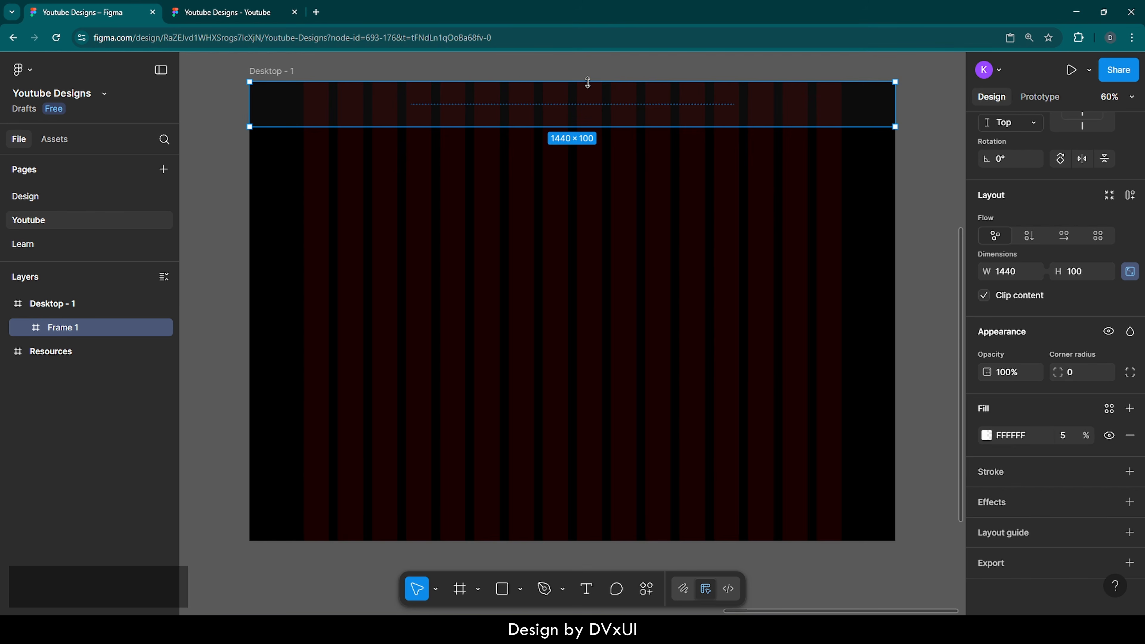
Step: Zoom to 100%, then zoom in to about 168% on the navbar's left end
key("shift+0")
scroll(255, 68, "up", 3)
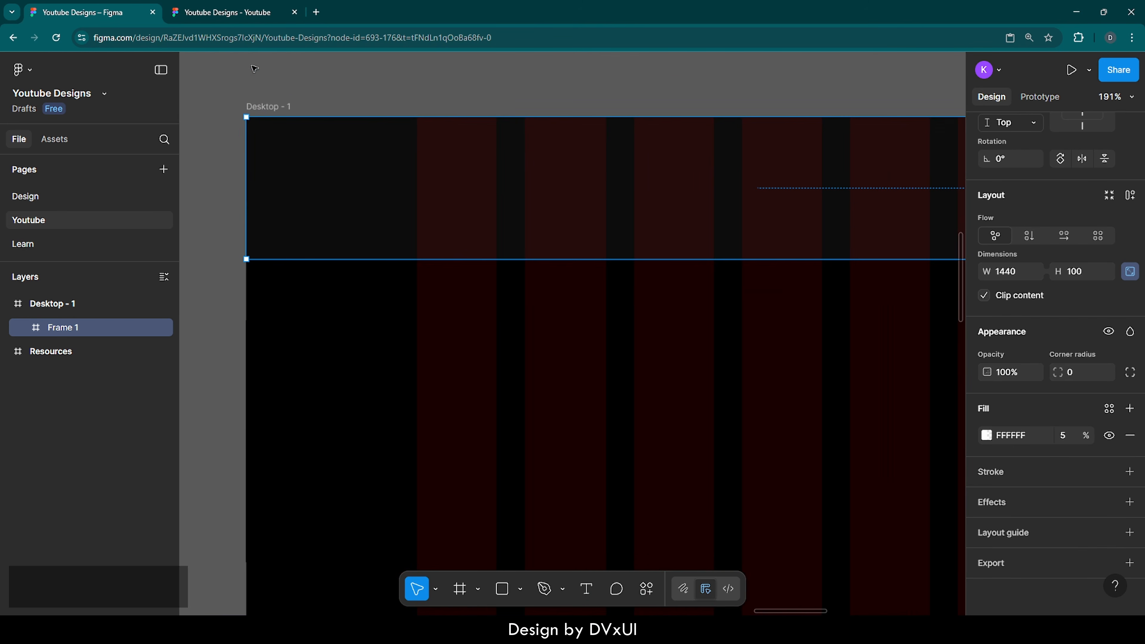
scroll(523, 100, "up", 1)
scroll(522, 100, "down", 1)
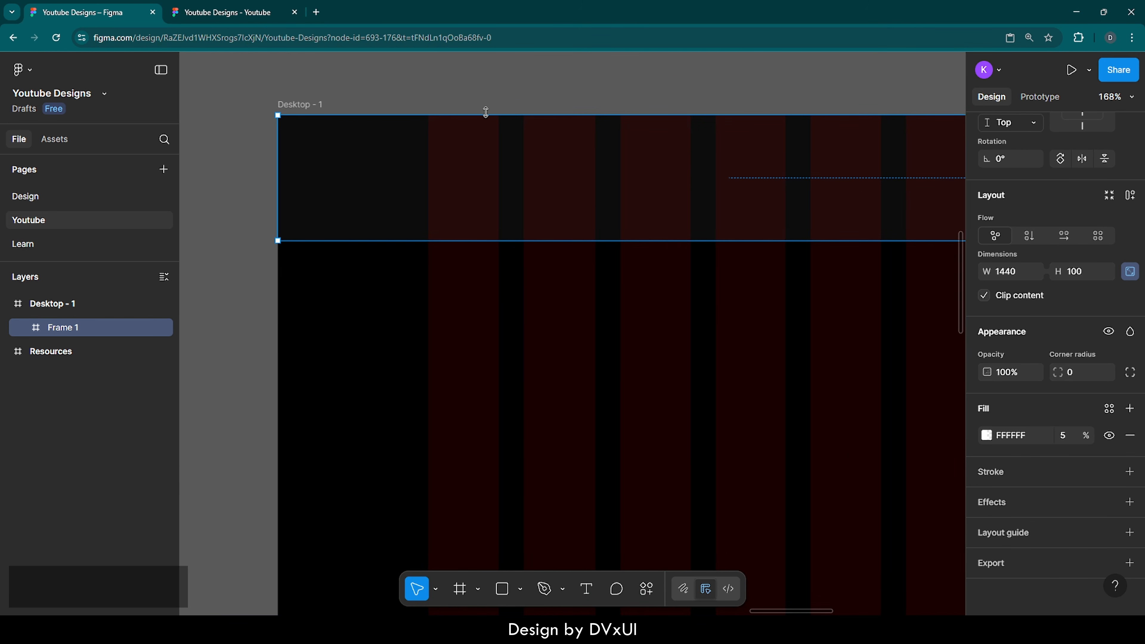
Step: Add a 'metal.' logo text in the navbar, set in Outfit Medium at size 32
key("t")
left_click(455, 168)
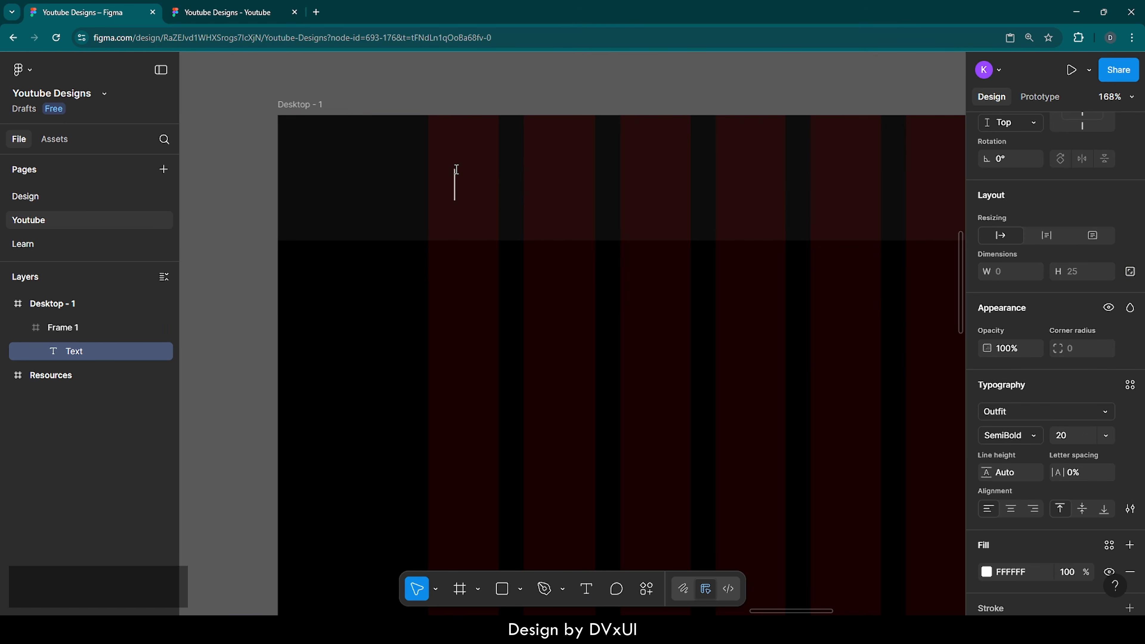
type("metal.")
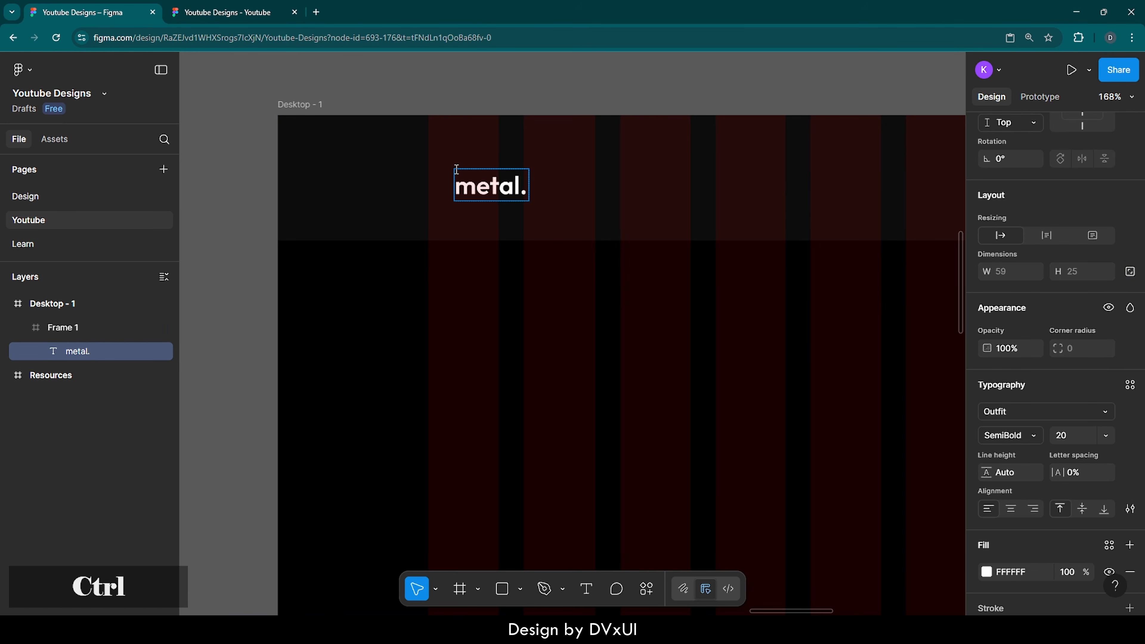
key("ctrl+a")
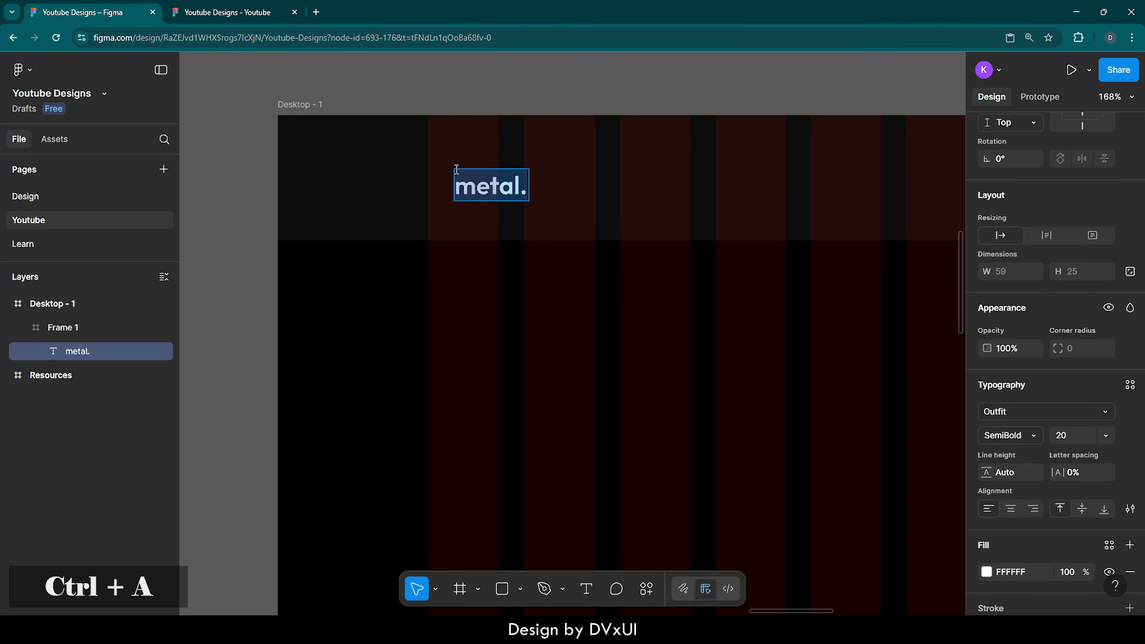
scroll(1014, 531, "down", 1)
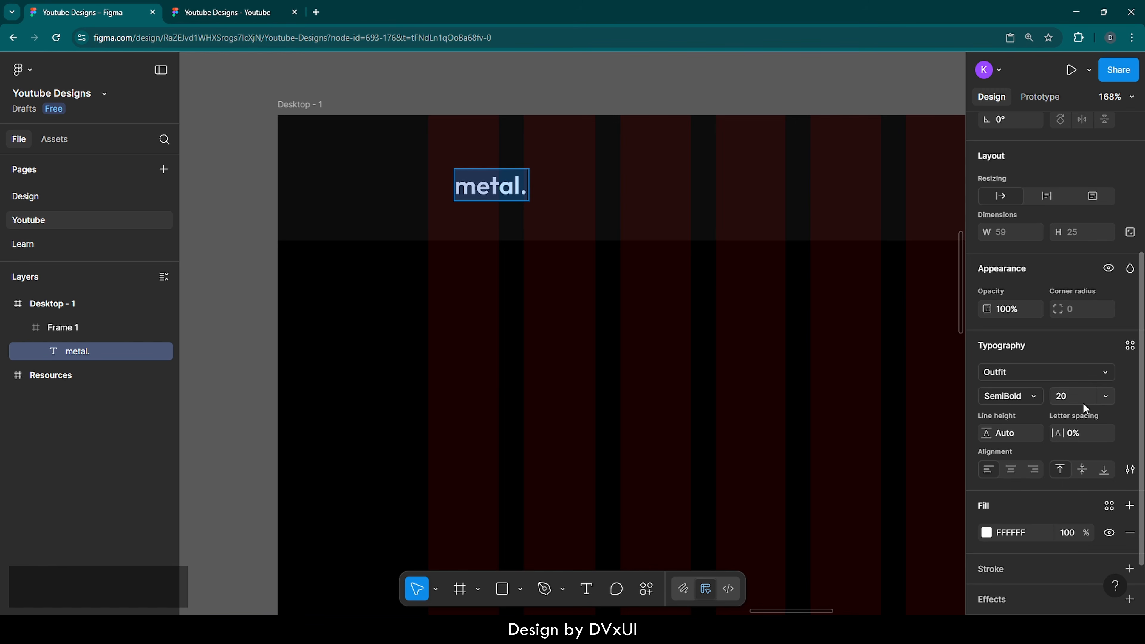
type("32")
key("Return")
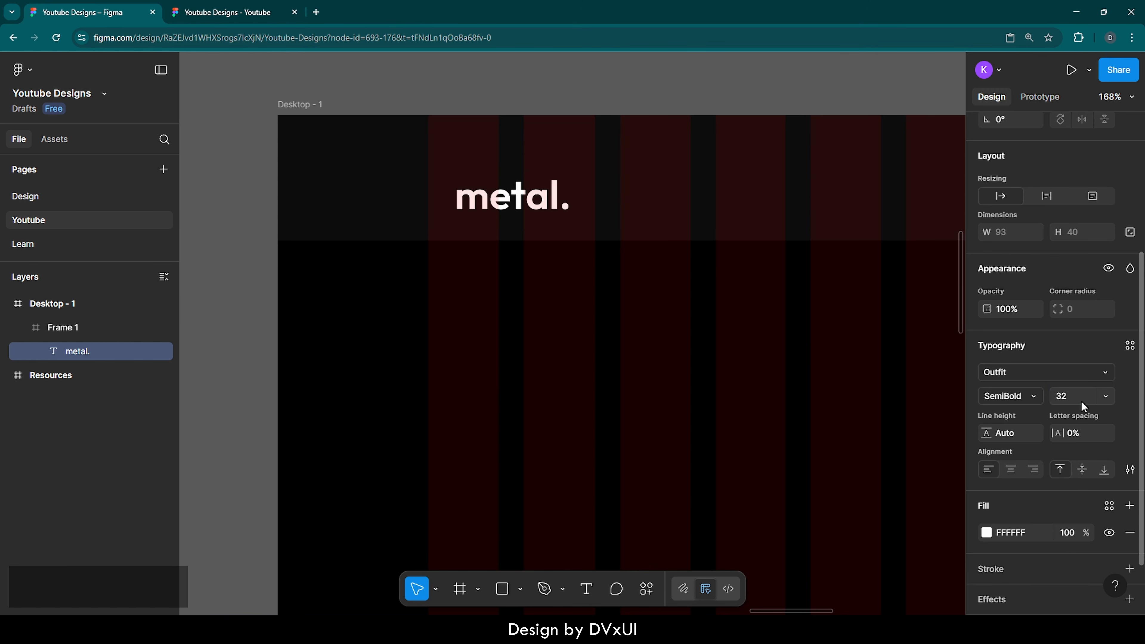
left_click(1033, 397)
left_click(1029, 378)
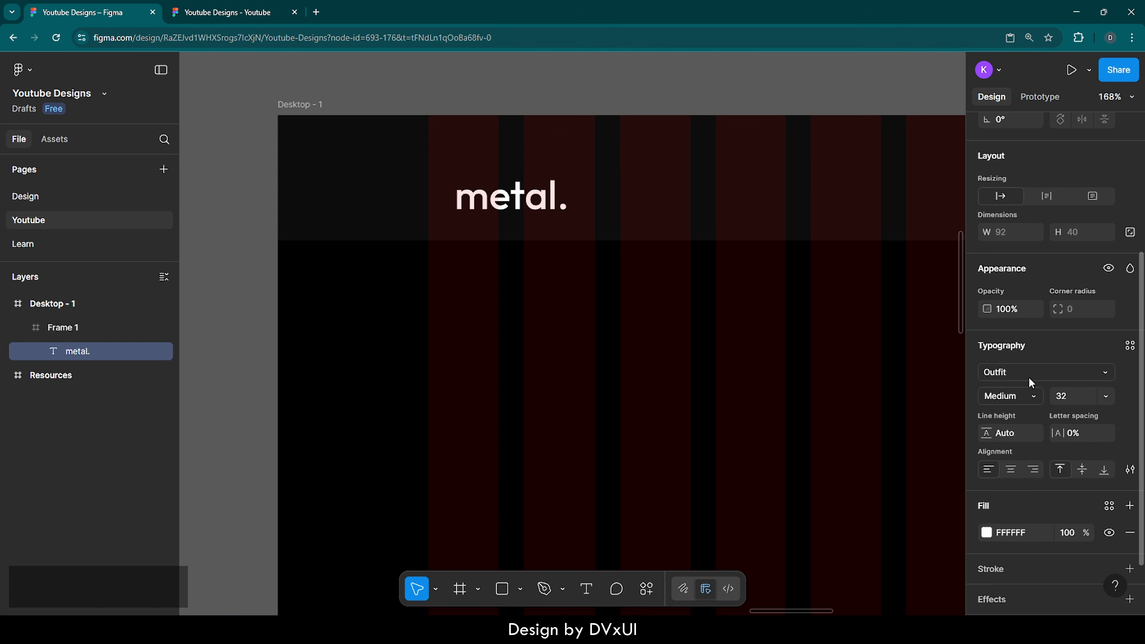
key("Return")
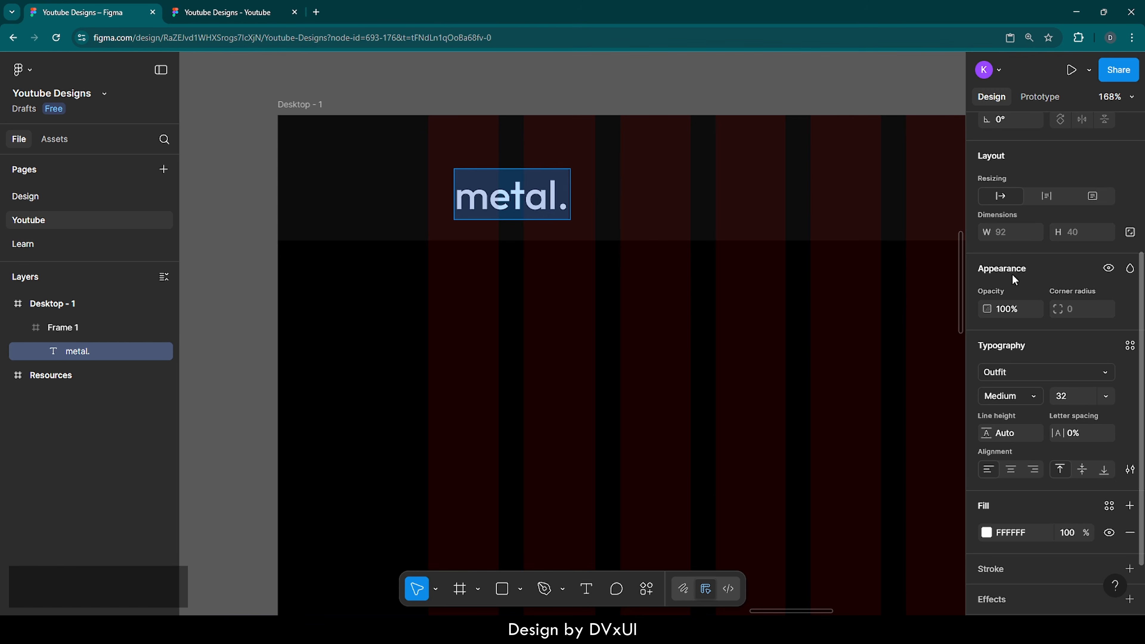
Step: Centre the metal. logo vertically in the navbar and position it at X 118
scroll(1037, 283, "up", 5)
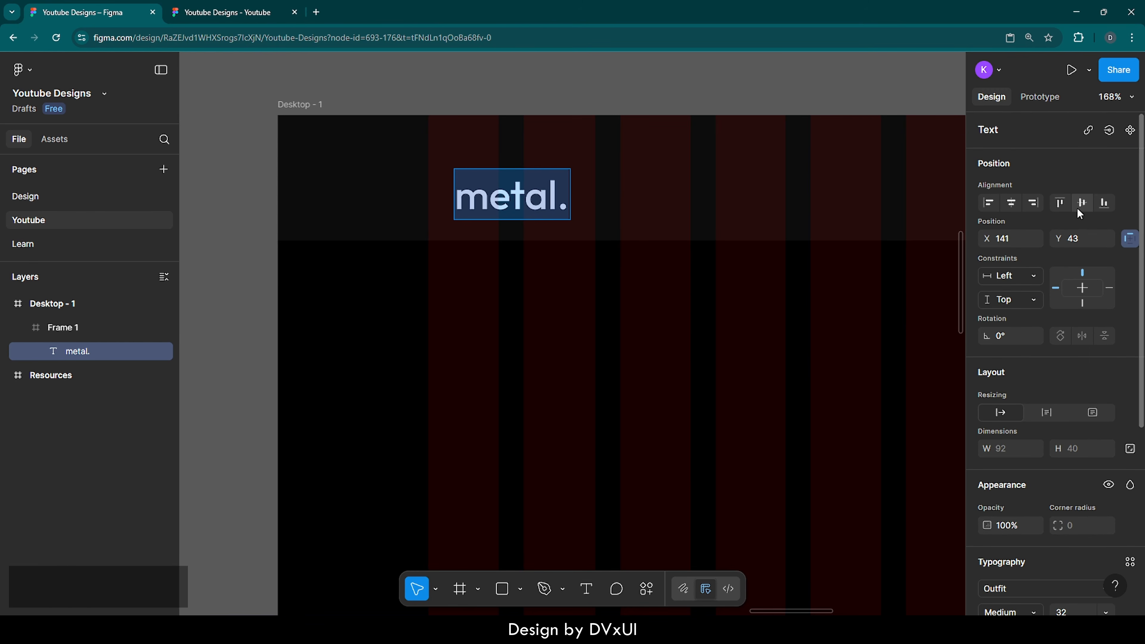
left_click(1082, 203)
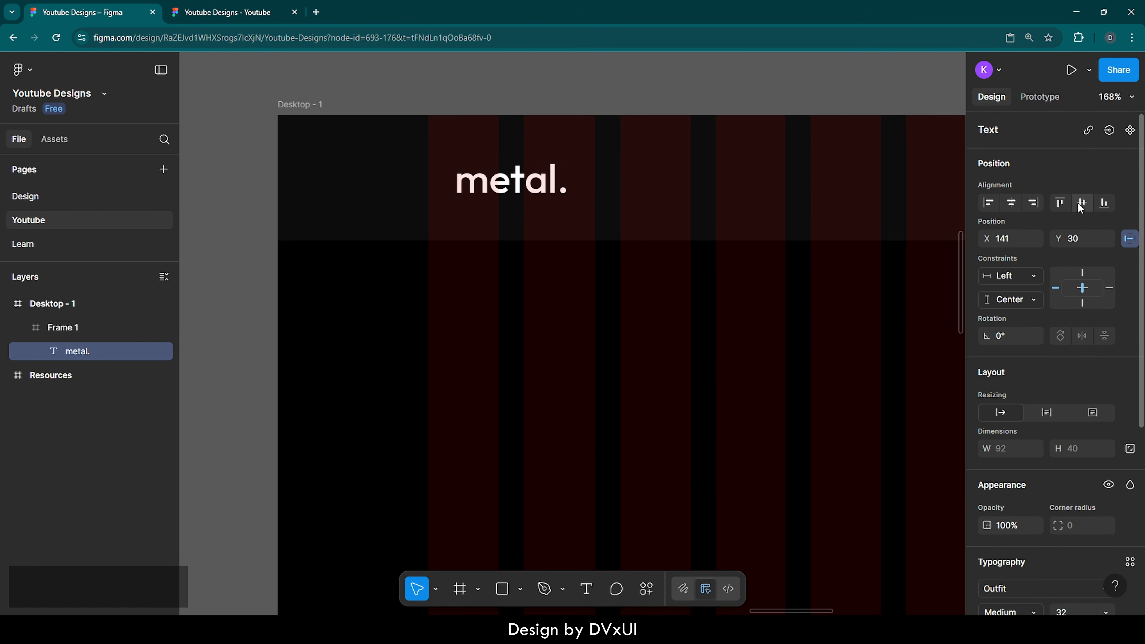
left_click(989, 203)
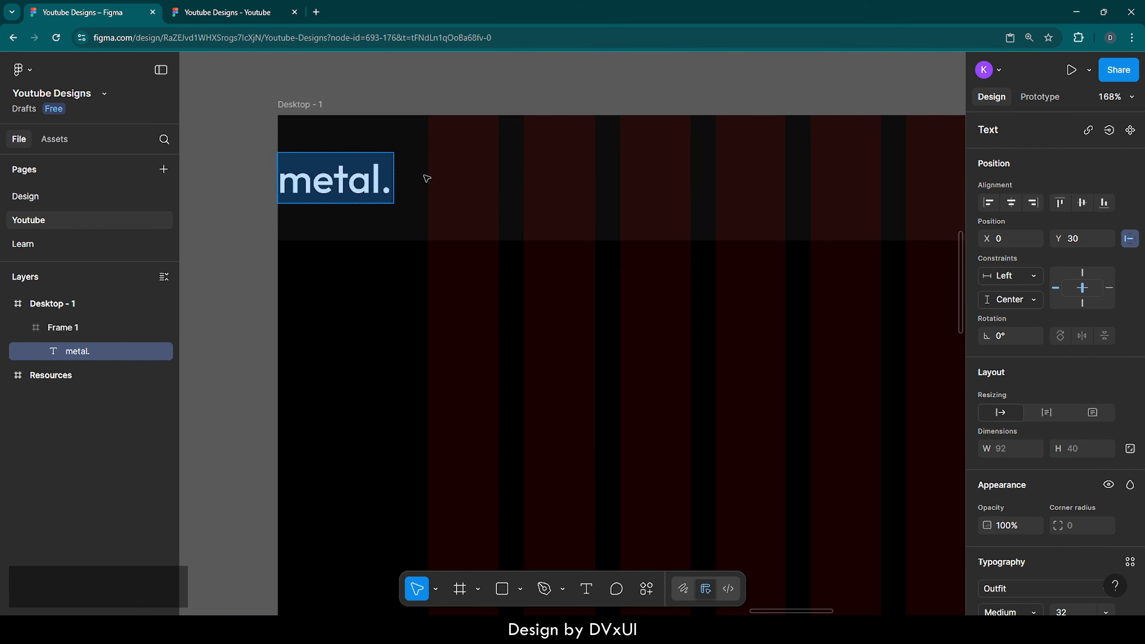
key("Escape")
key("shift+Right")
key("shift+Right")
key("shift+Right")
key("shift+Right")
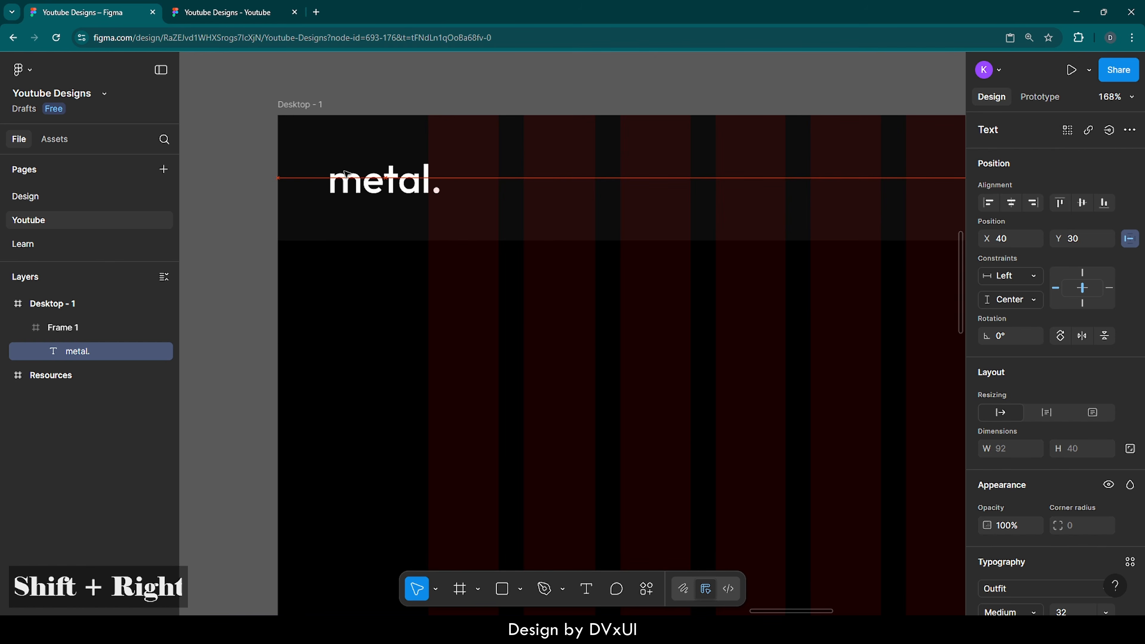
key("shift+Right")
key("shift+Right")
key("shift+Right")
key("shift+Right")
key("shift+Right")
key("shift+Right")
key("shift+Right")
key("shift+Right")
key("shift+Right")
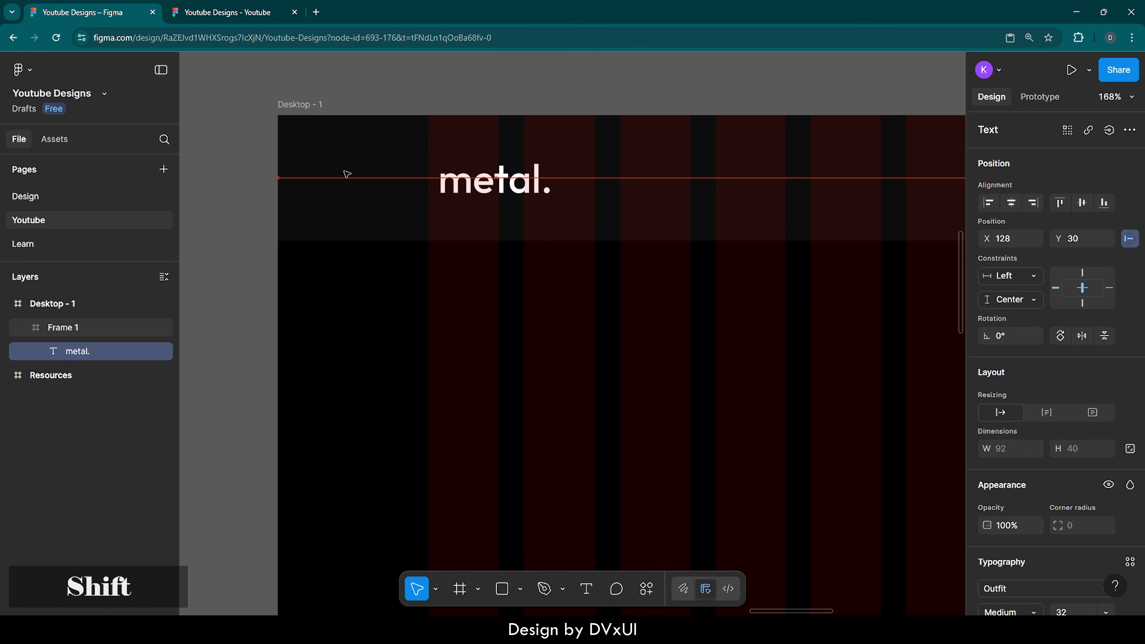
scroll(419, 176, "up", 8)
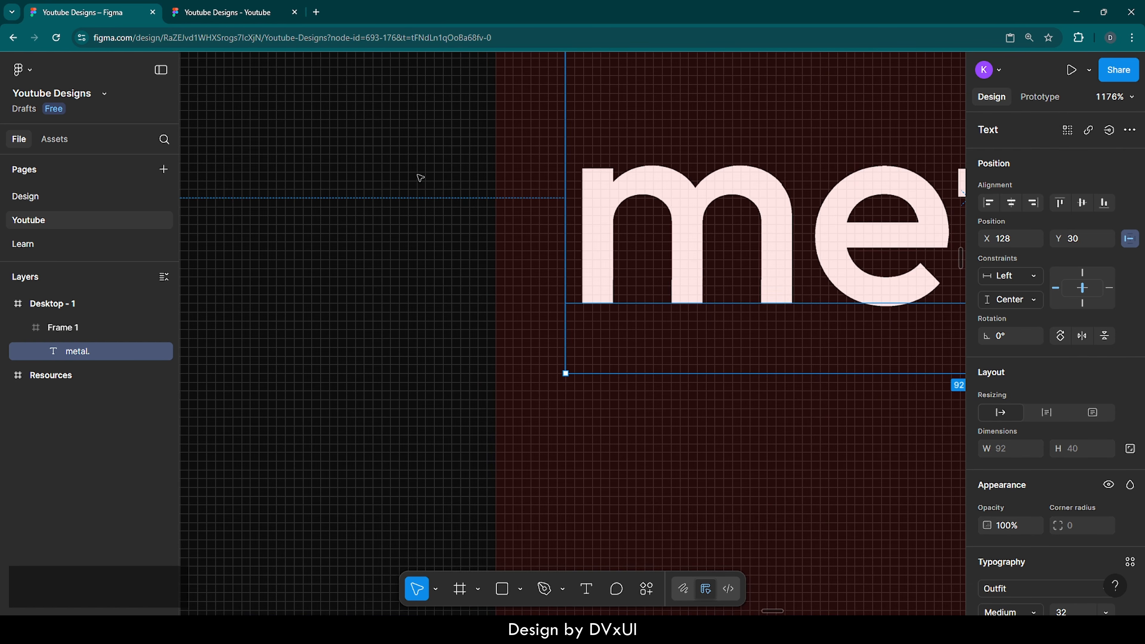
key("Left")
key("Left")
key("Left")
key("Left")
key("Left")
key("Left")
key("Left")
key("Left")
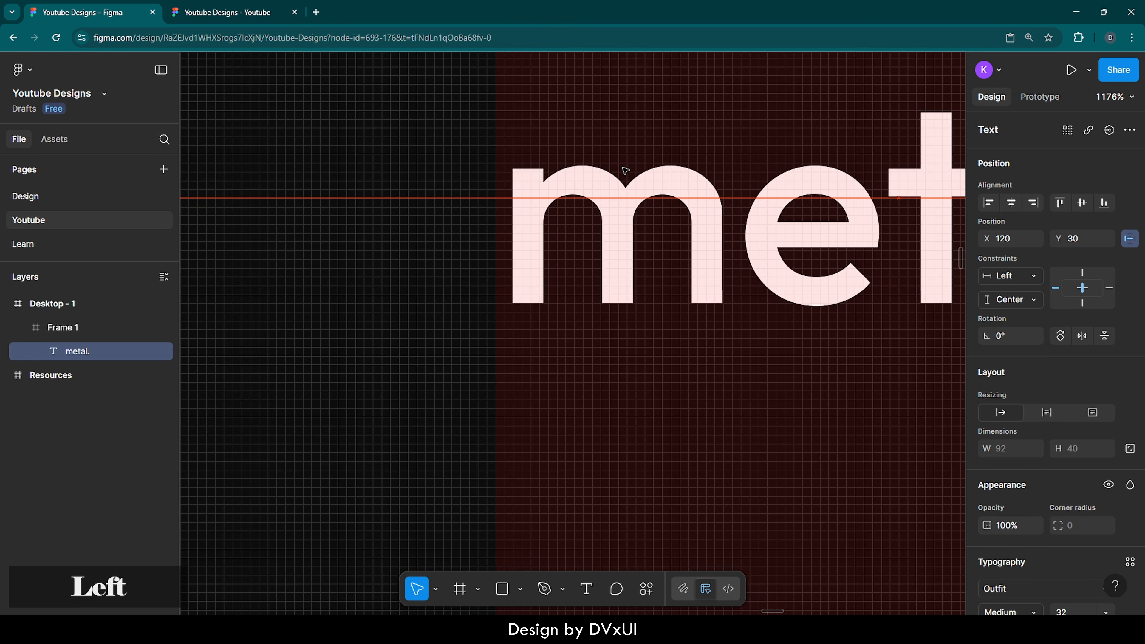
key("Left")
key("Left")
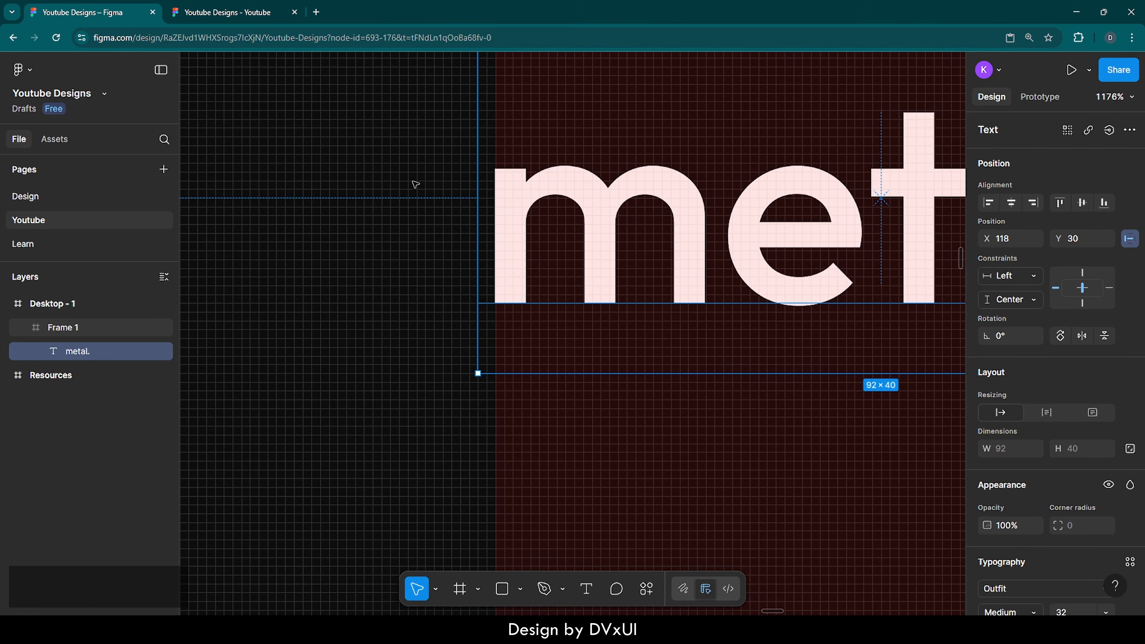
scroll(415, 184, "down", 3)
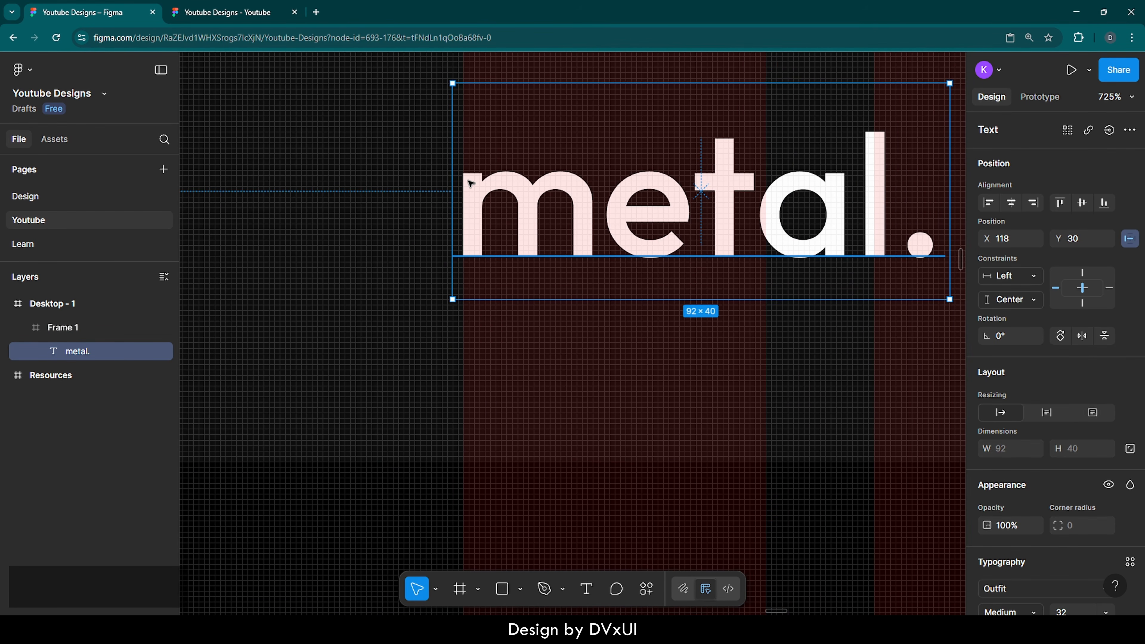
scroll(470, 183, "up", 5)
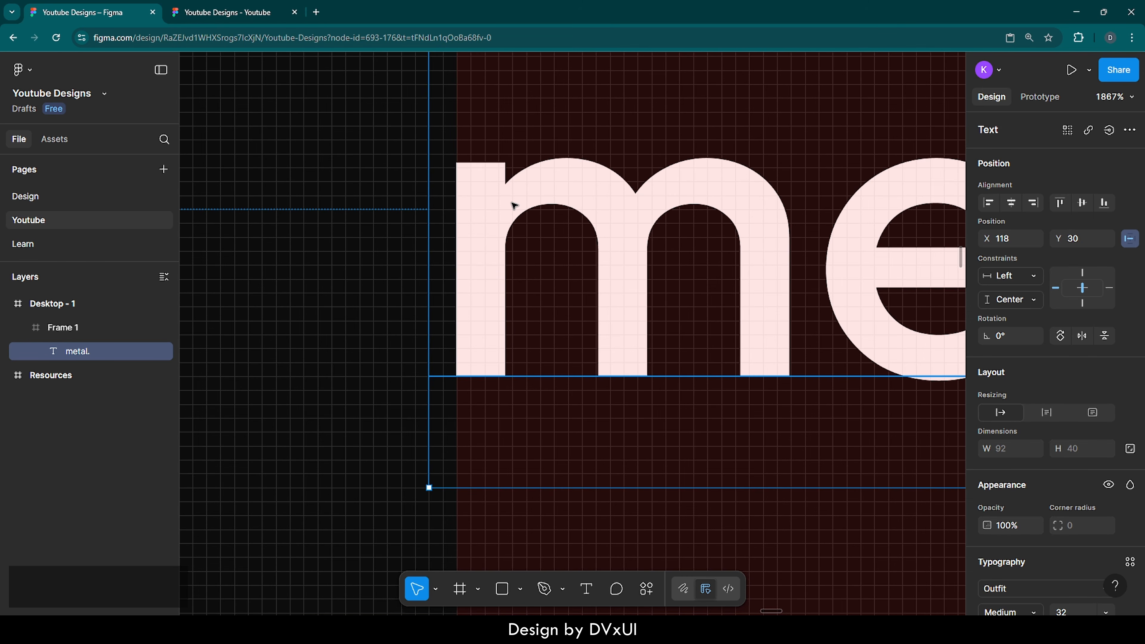
Step: Open the Udemy course 'Become Web Design PRO with Figma in 2025', reveal all sections, and return to Figma
left_click(316, 13)
type("become")
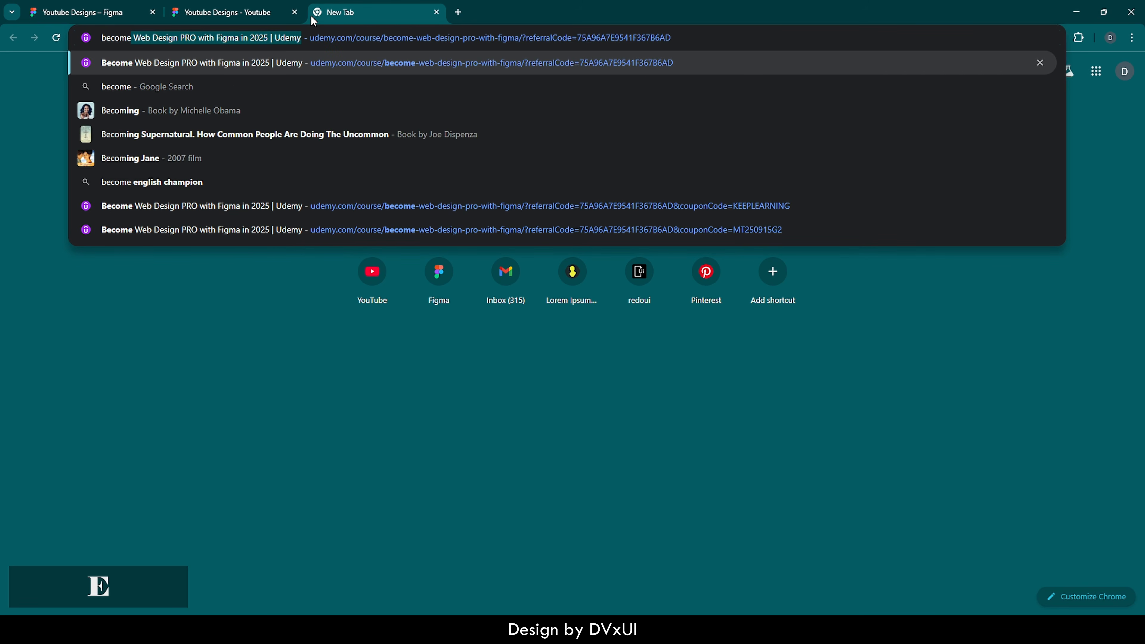
key("Return")
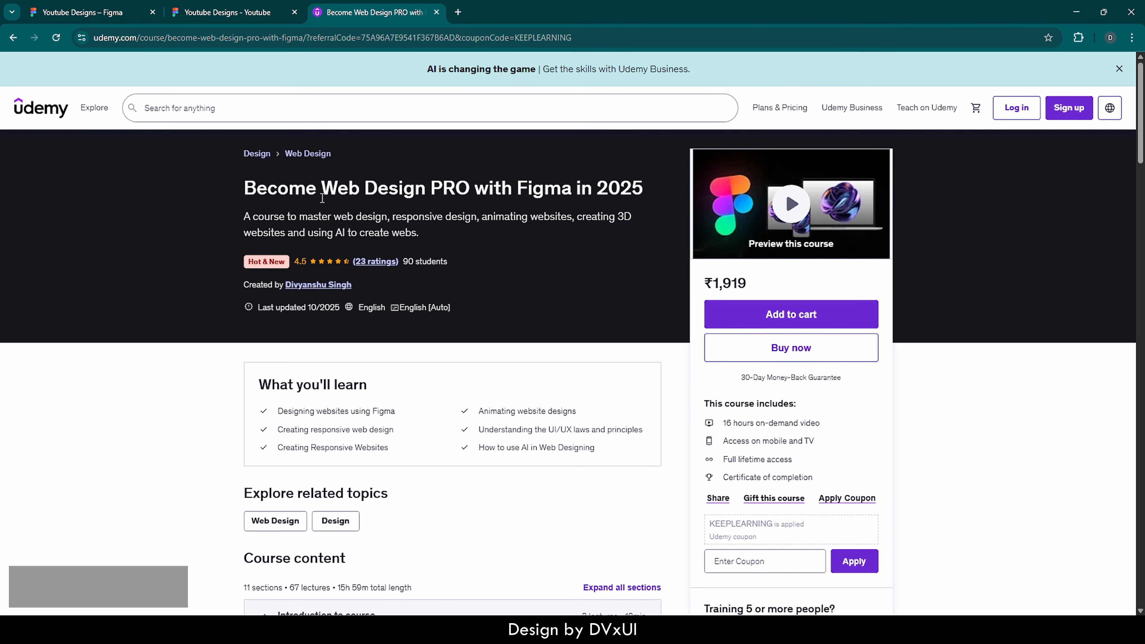
scroll(366, 405, "down", 10)
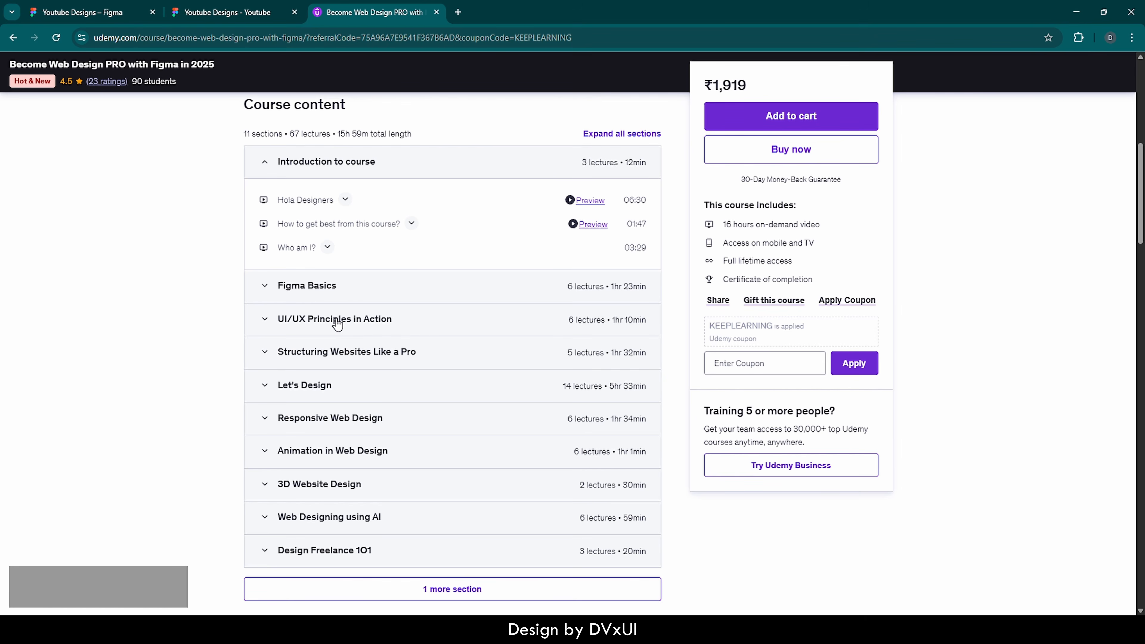
scroll(337, 324, "down", 1)
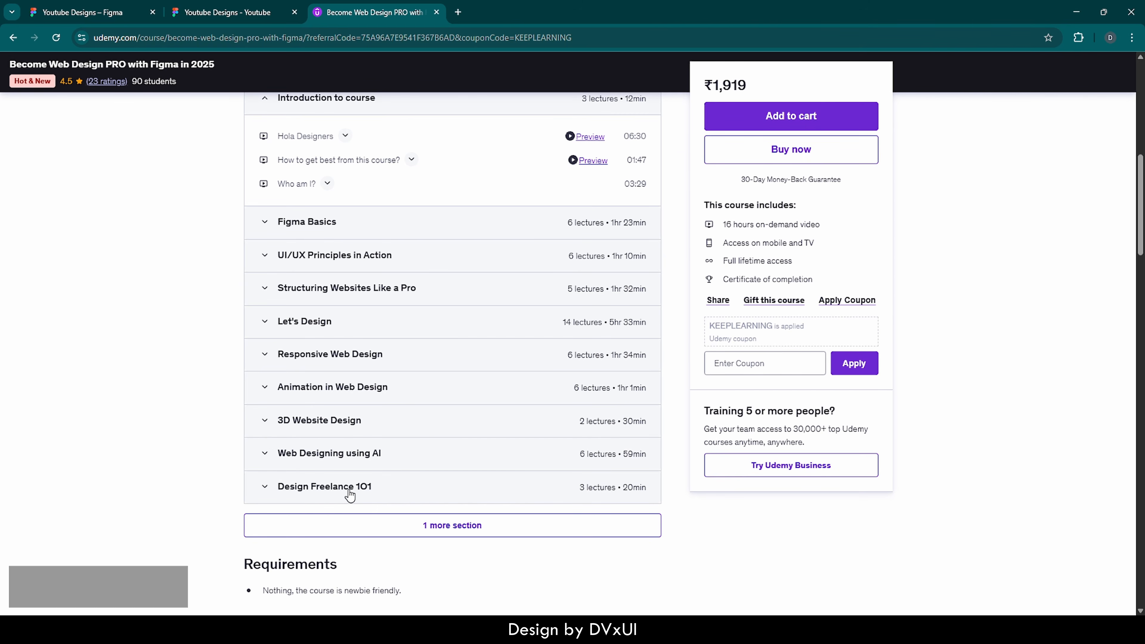
left_click(413, 541)
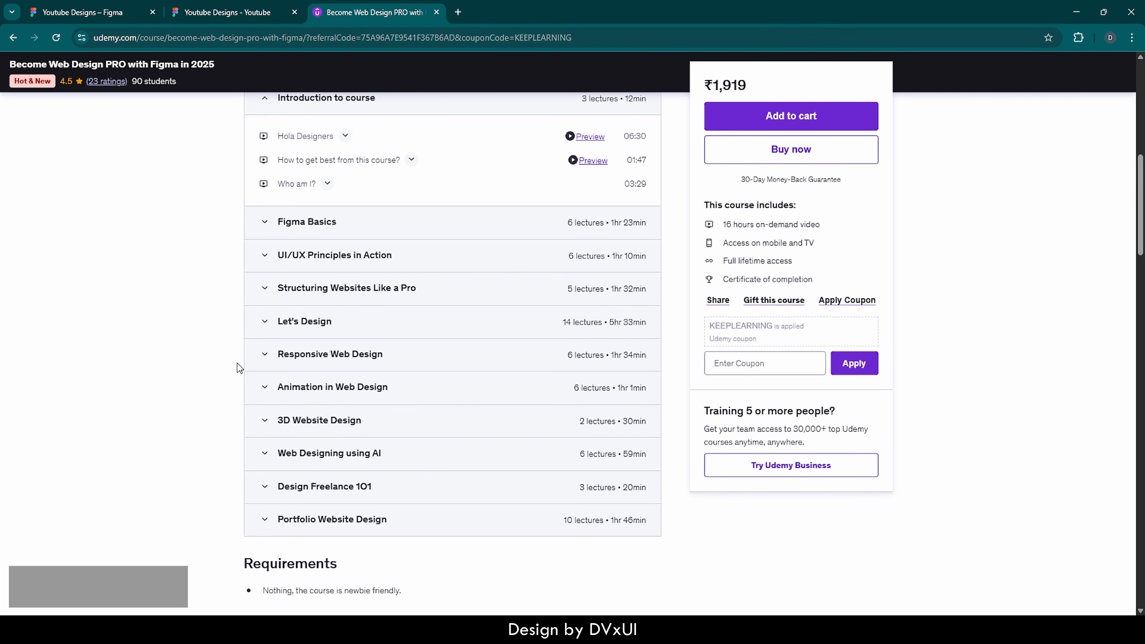
left_click(84, 13)
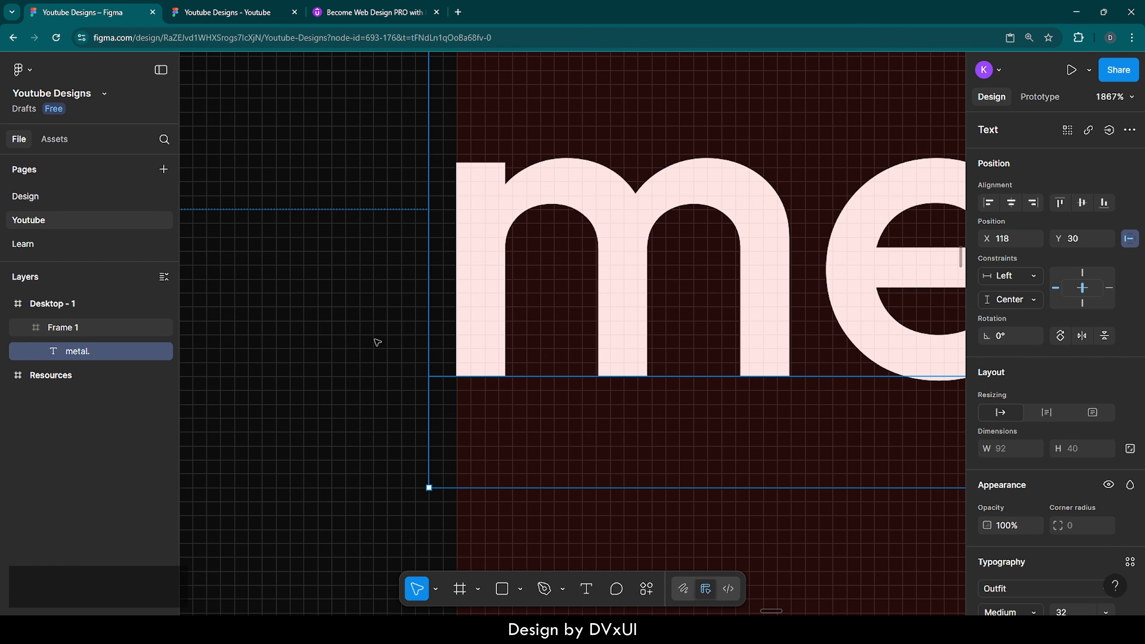
Step: Add a 'Home' link text inside the navbar frame
scroll(369, 342, "down", 10)
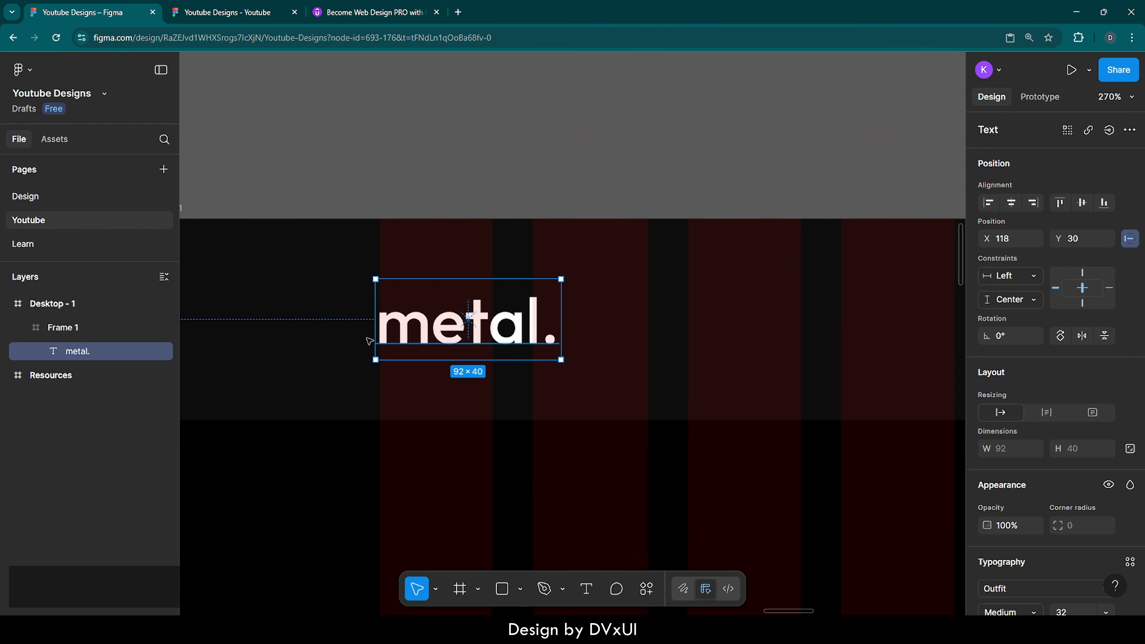
scroll(367, 338, "down", 6)
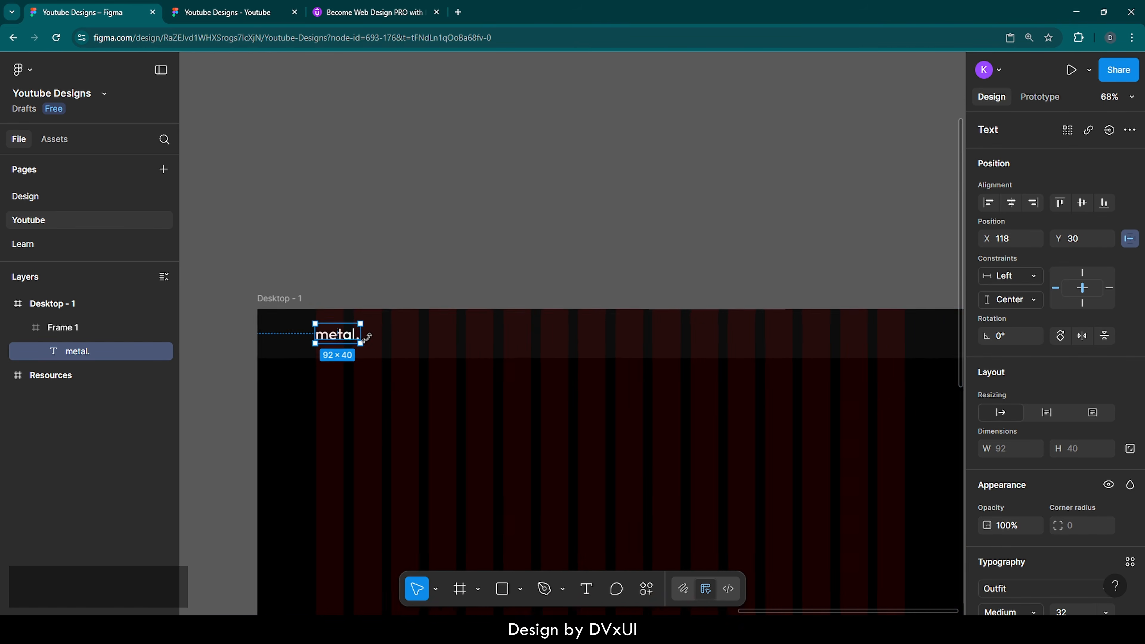
scroll(370, 341, "right", 1)
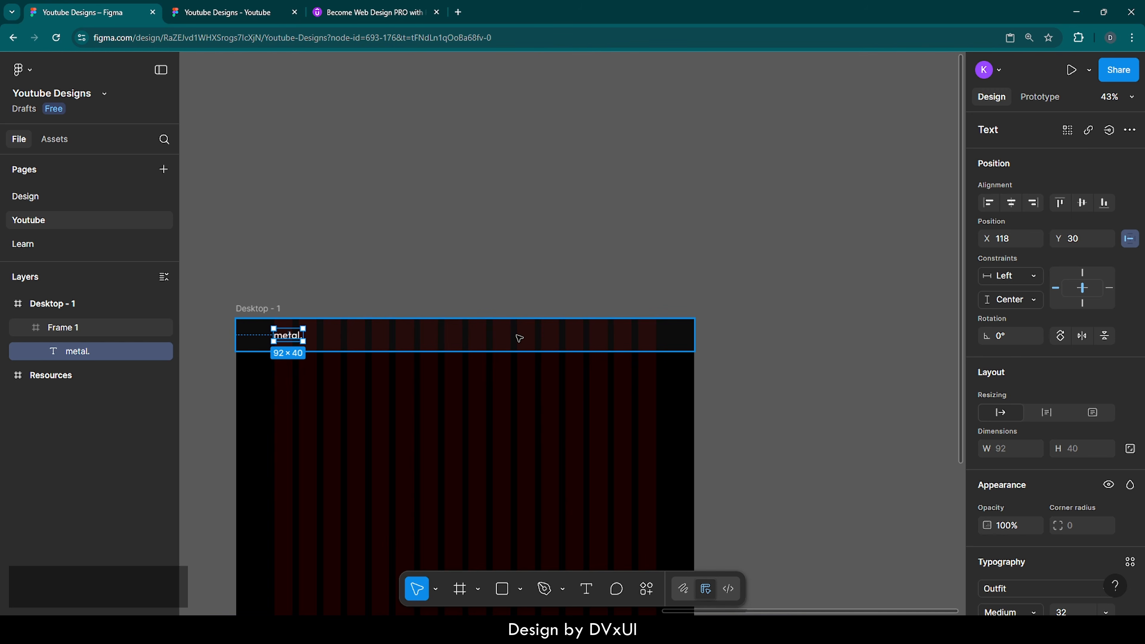
scroll(618, 342, "up", 6)
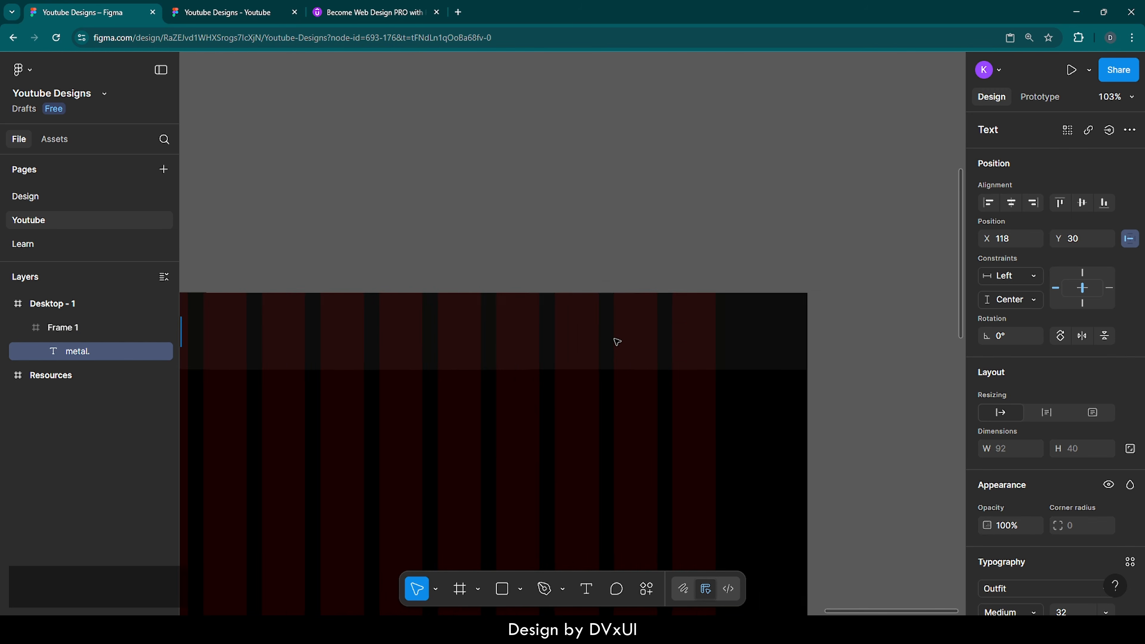
left_click(535, 349)
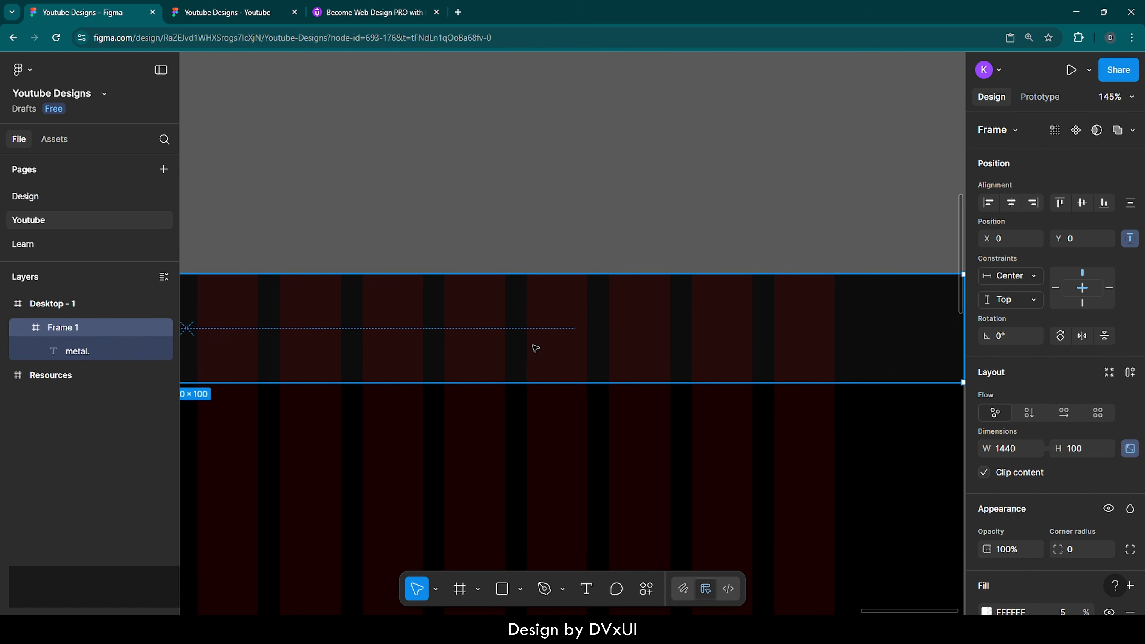
key("t")
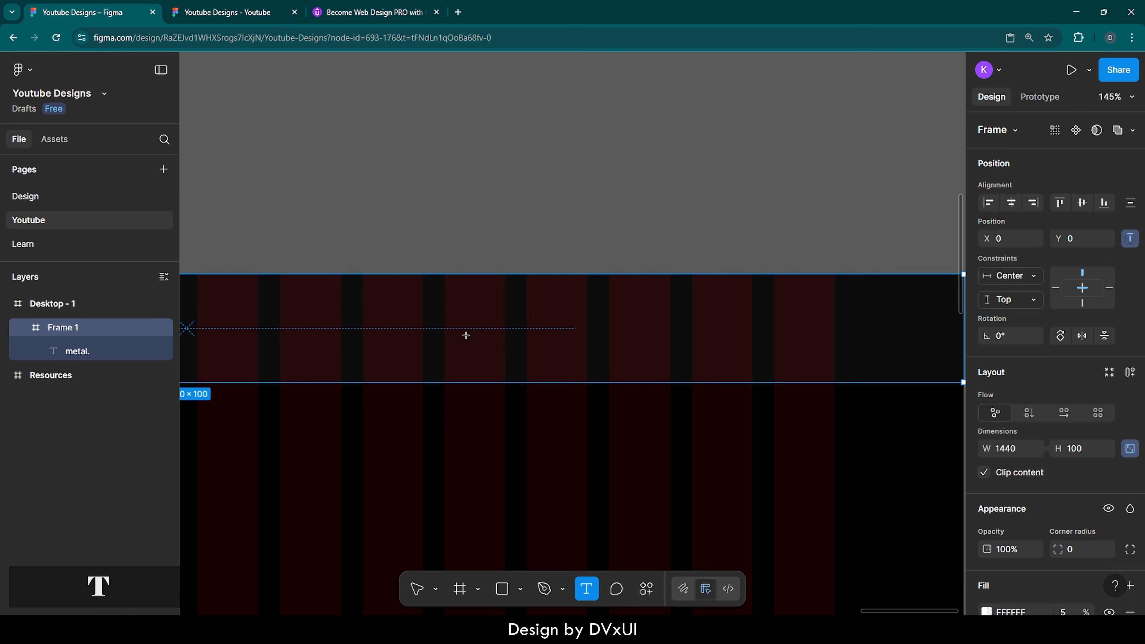
left_click(418, 325)
type("Home")
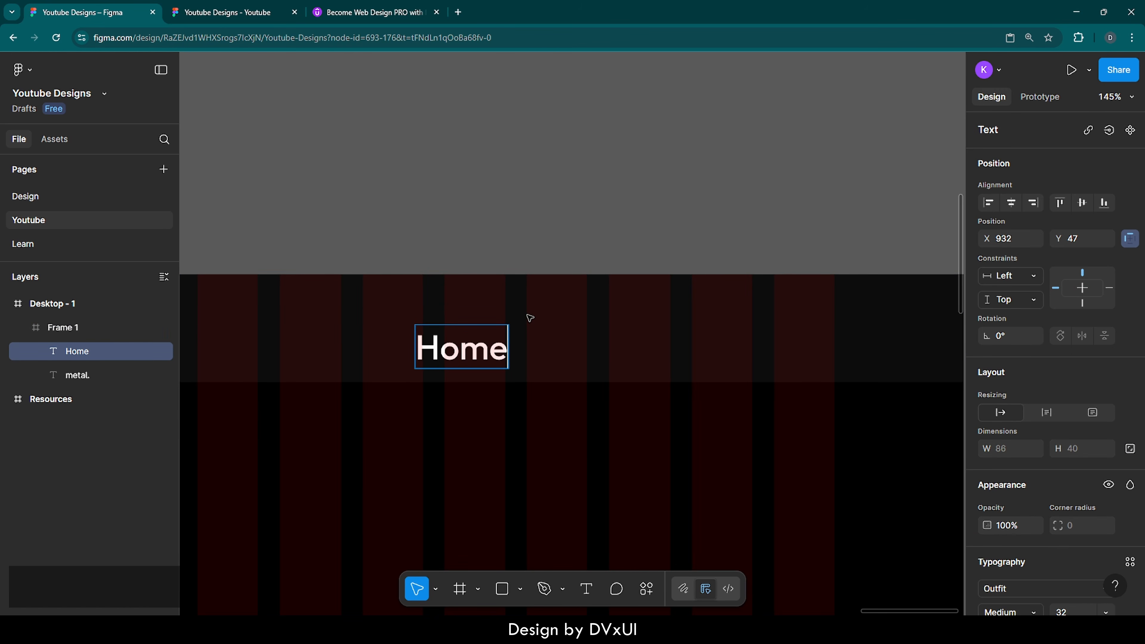
key("Escape")
Step: Duplicate Home to the right and retype the copy as 'Shop'
key("ctrl+d")
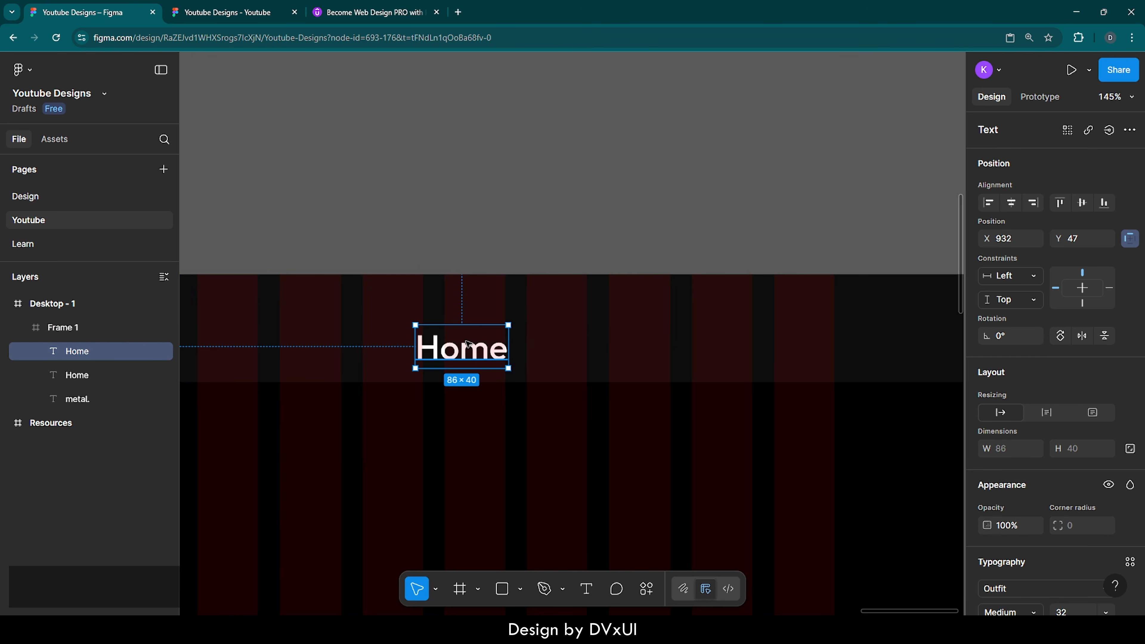
left_click_drag(468, 341, 581, 339)
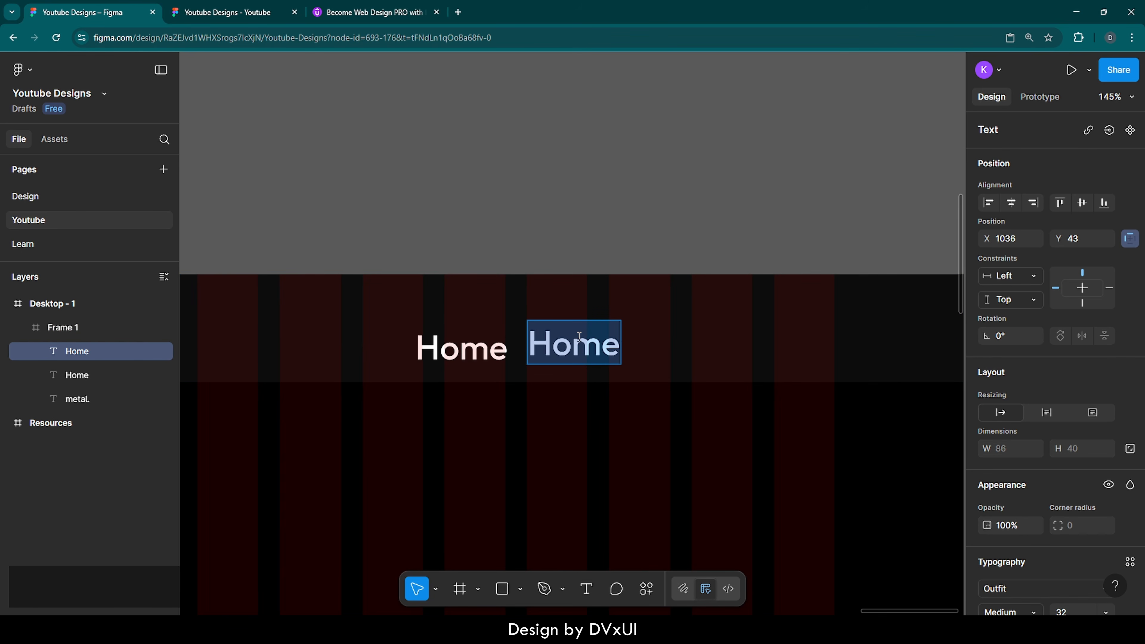
type("Shop")
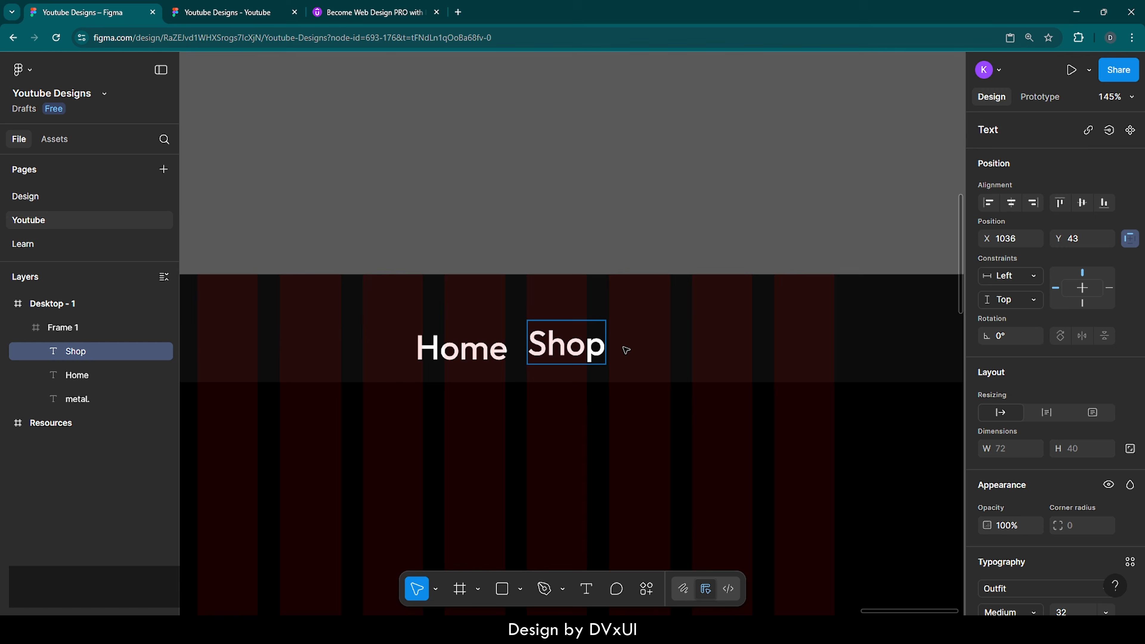
key("Escape")
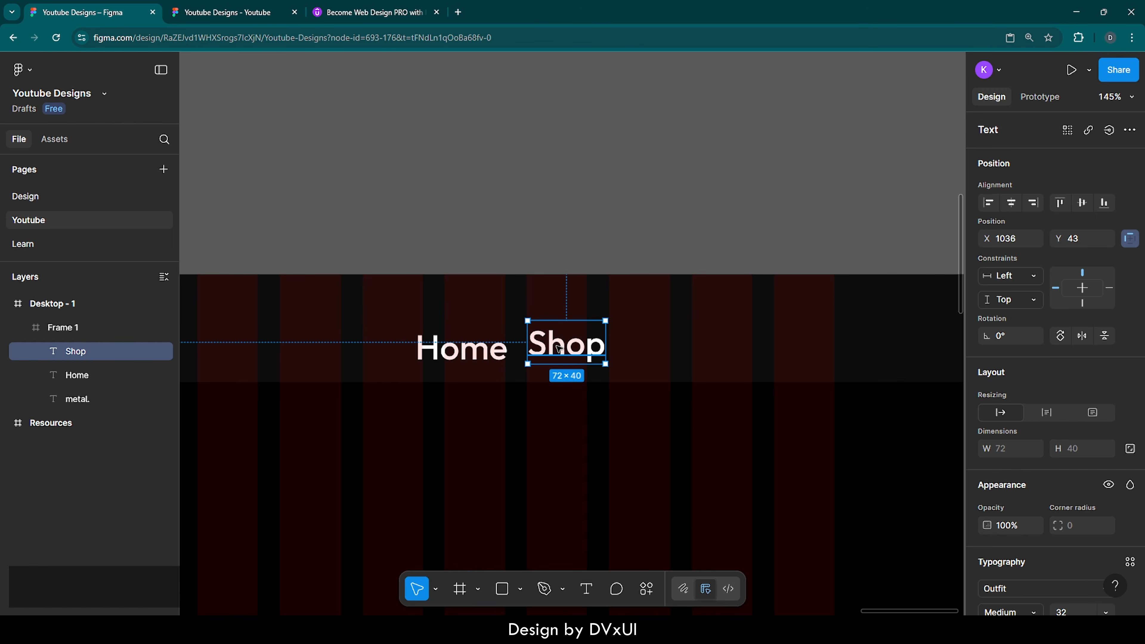
Step: Duplicate Shop further right and retype the copy as 'Inspiration'
key("ctrl+d")
left_click_drag(558, 349, 657, 341)
double_click(656, 341)
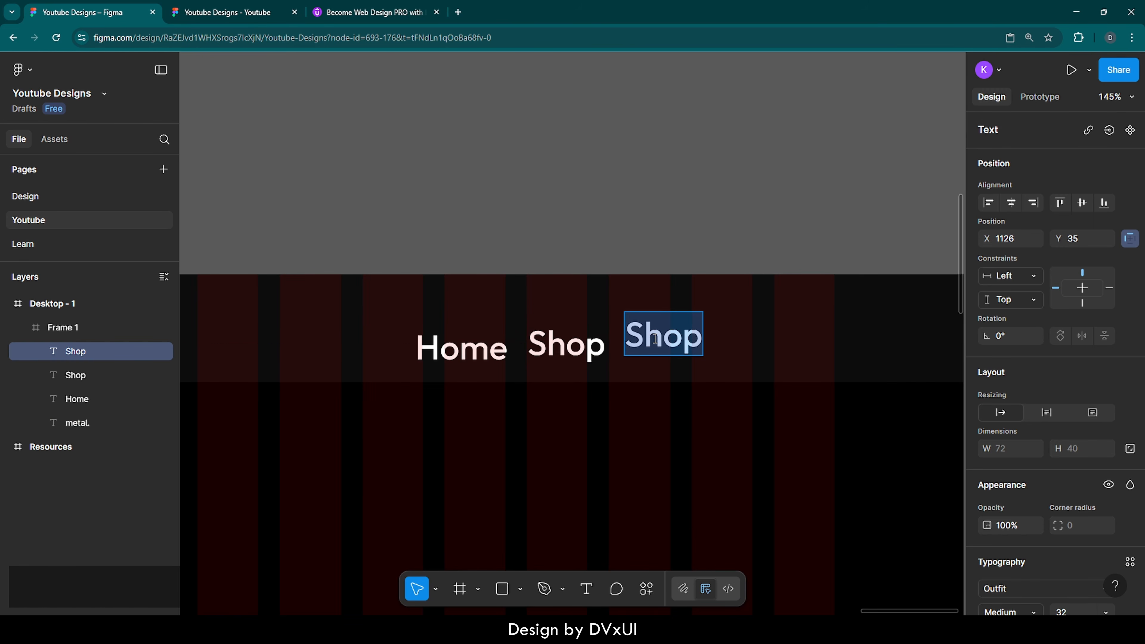
key("BackSpace")
type("Insp")
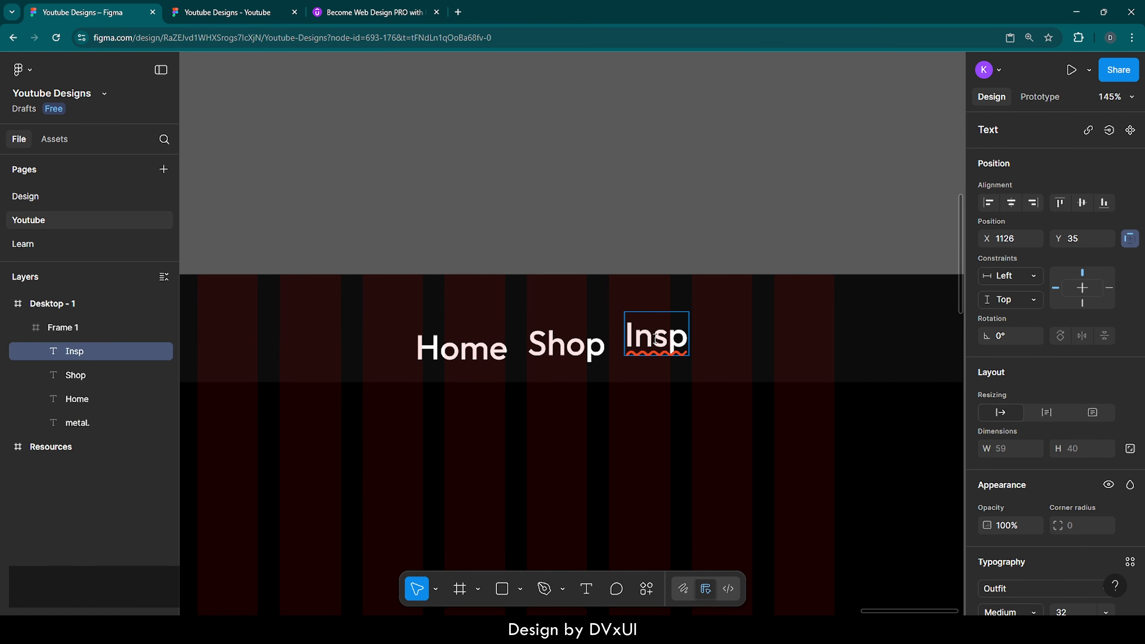
type("iration")
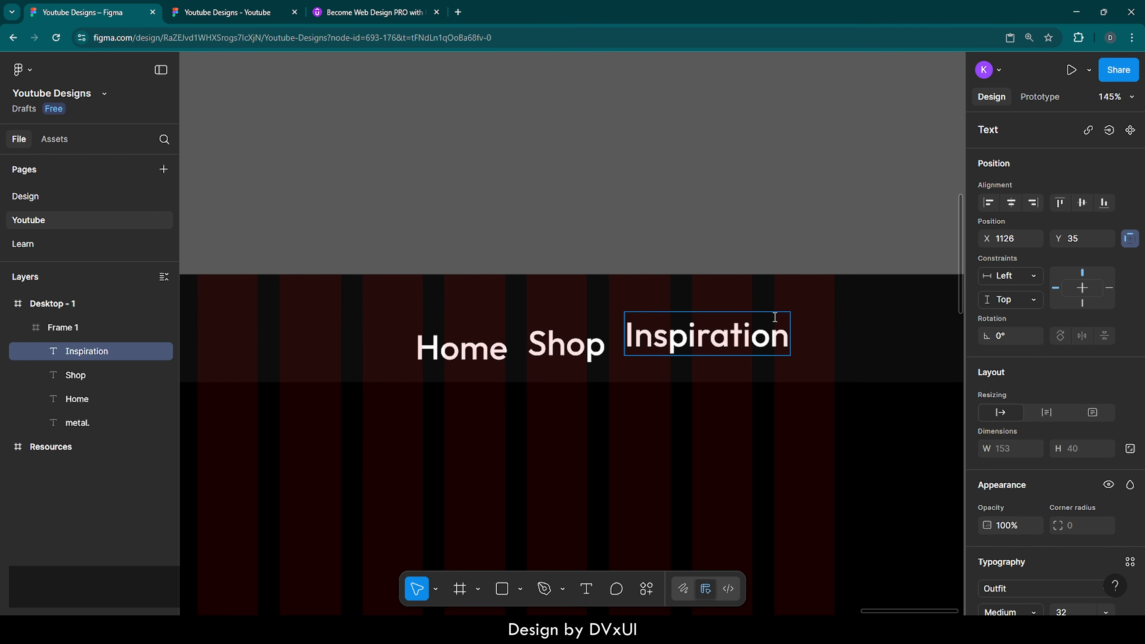
key("Escape")
Step: Add an 'About' link copy at the right end of the nav row, at X 1297
key("ctrl+d")
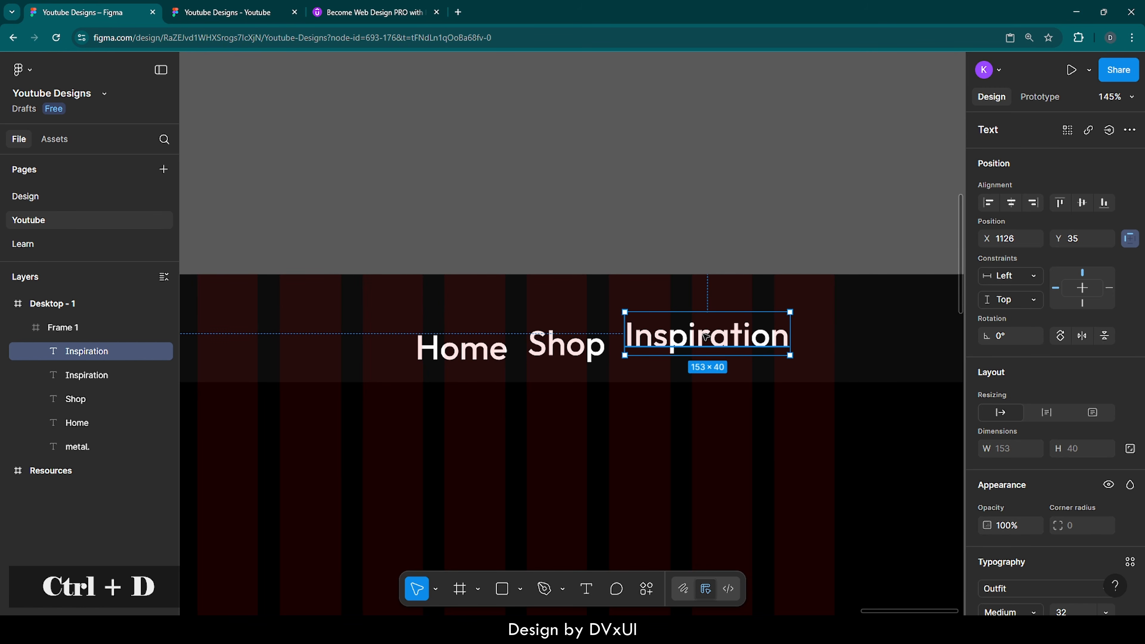
left_click_drag(705, 336, 820, 334)
double_click(821, 333)
key("BackSpace")
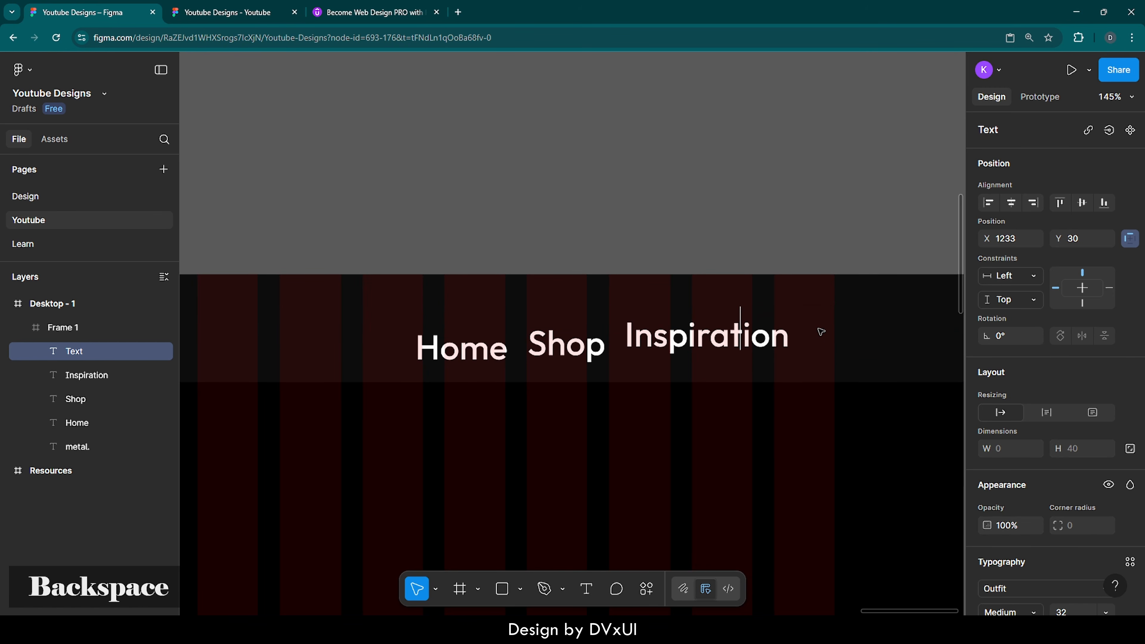
type("About")
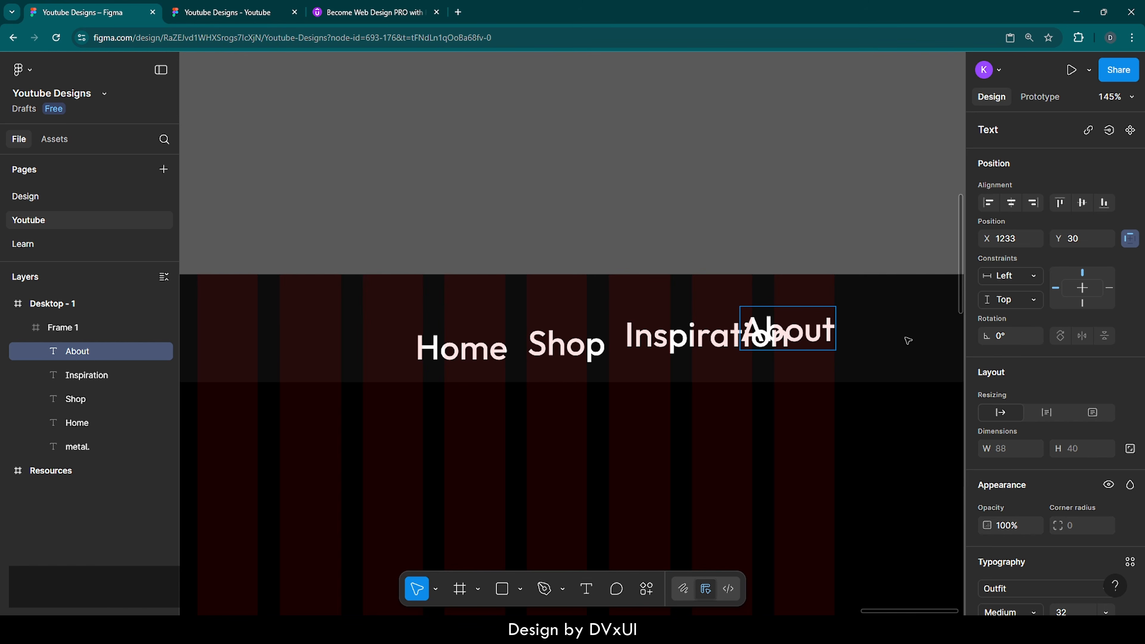
key("Escape")
left_click_drag(802, 327, 867, 325)
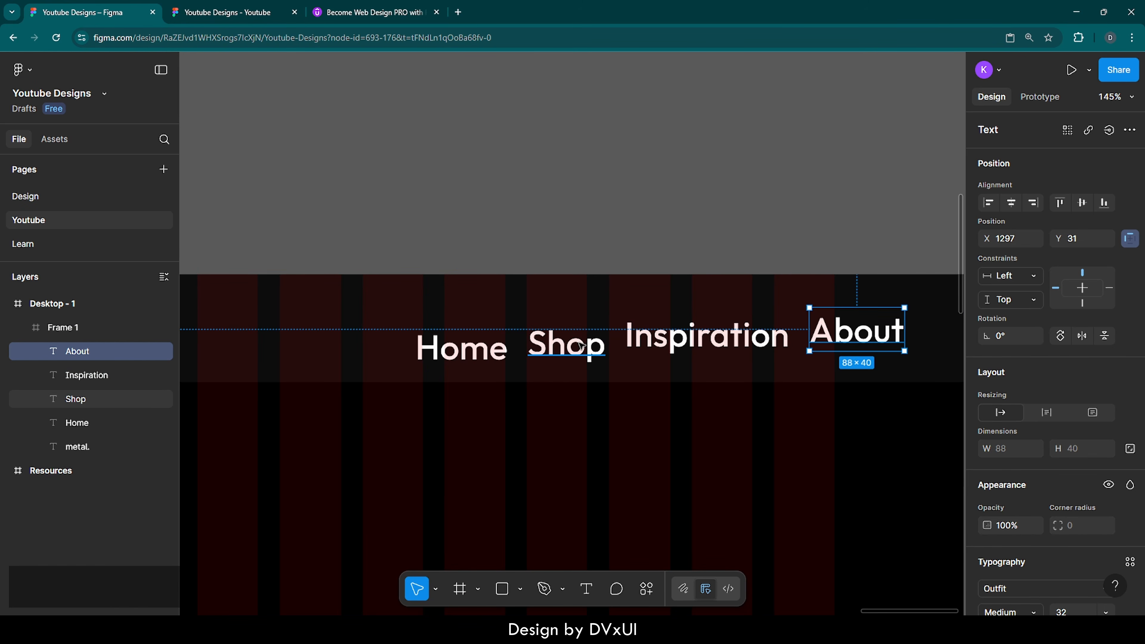
scroll(580, 345, "down", 10)
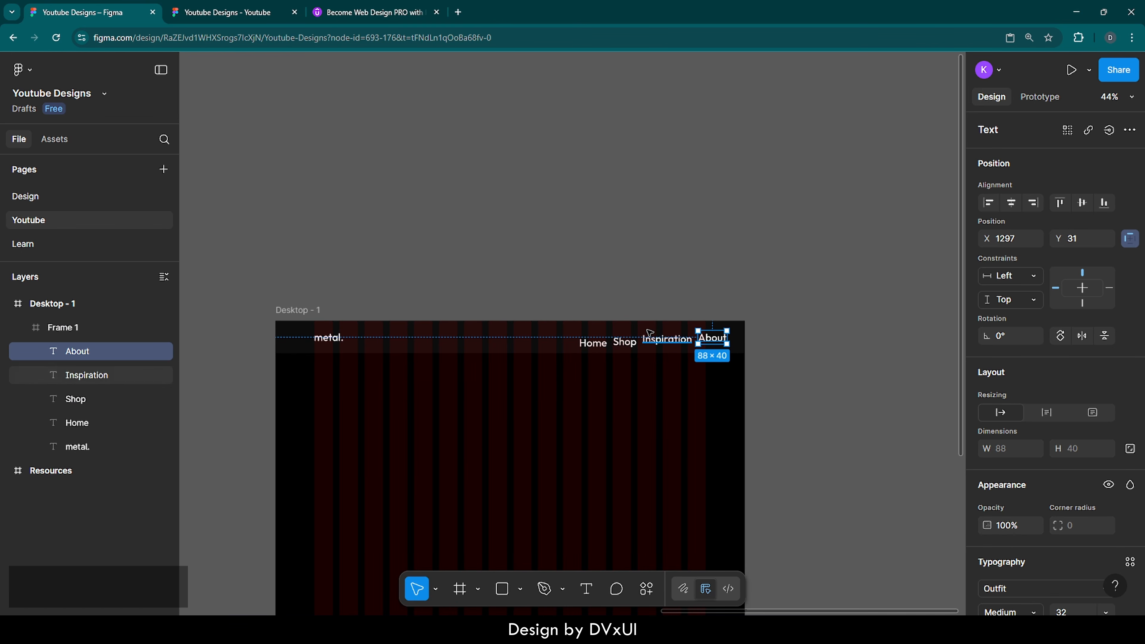
scroll(677, 339, "up", 5)
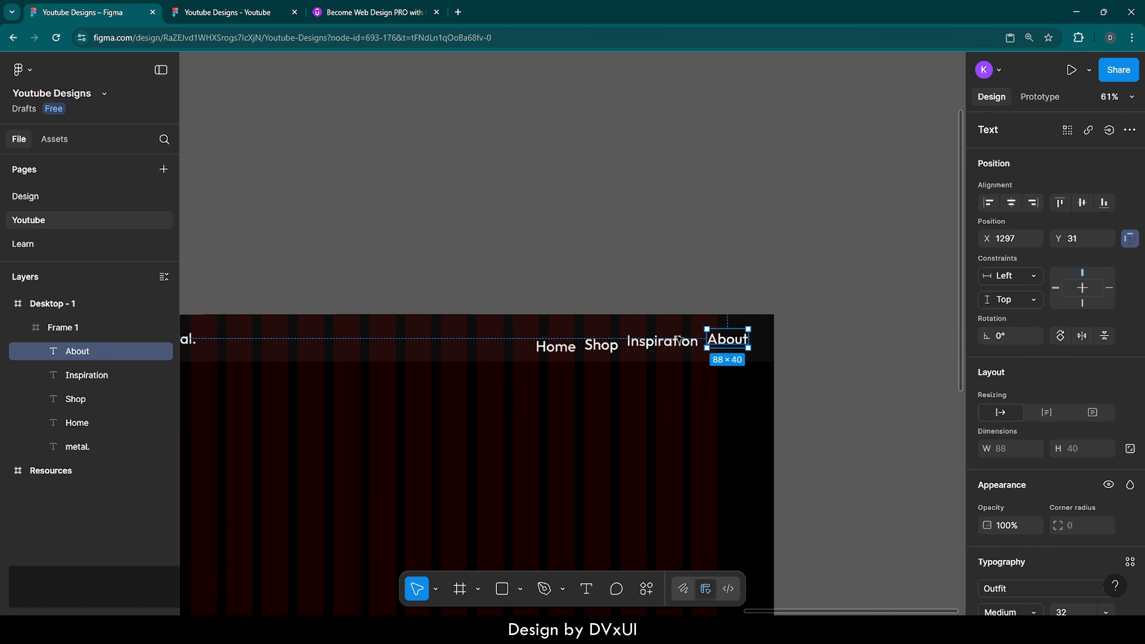
scroll(679, 338, "up", 5)
Step: Set the Home, Shop and Inspiration nav links to font size 20 and Regular weight
left_click(645, 347, "shift")
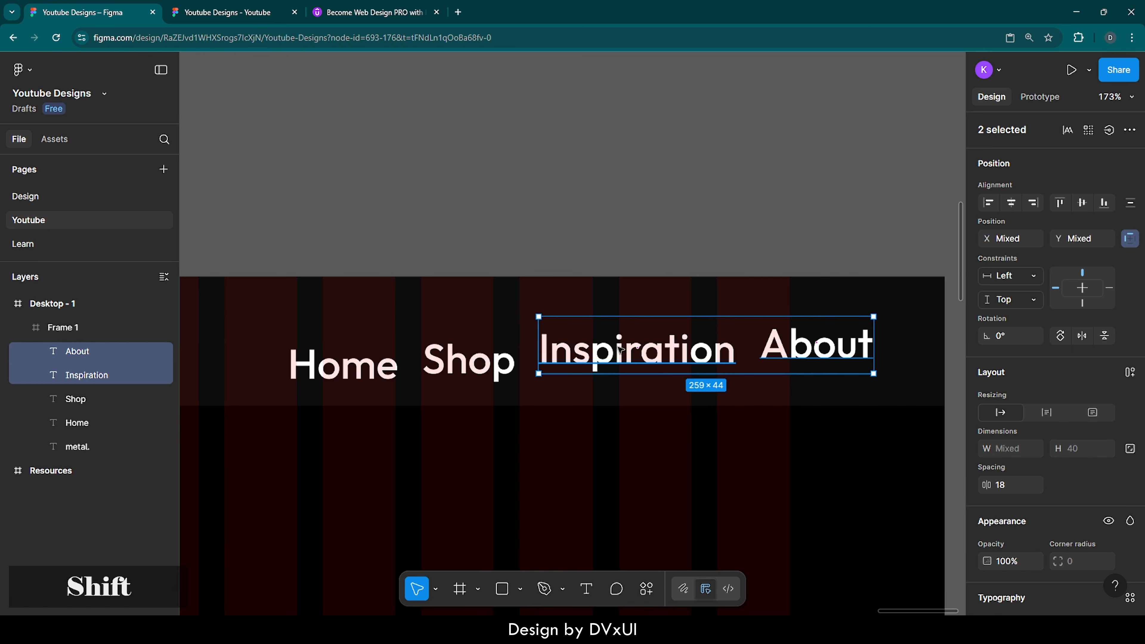
left_click(455, 360, "shift")
left_click(343, 364, "shift")
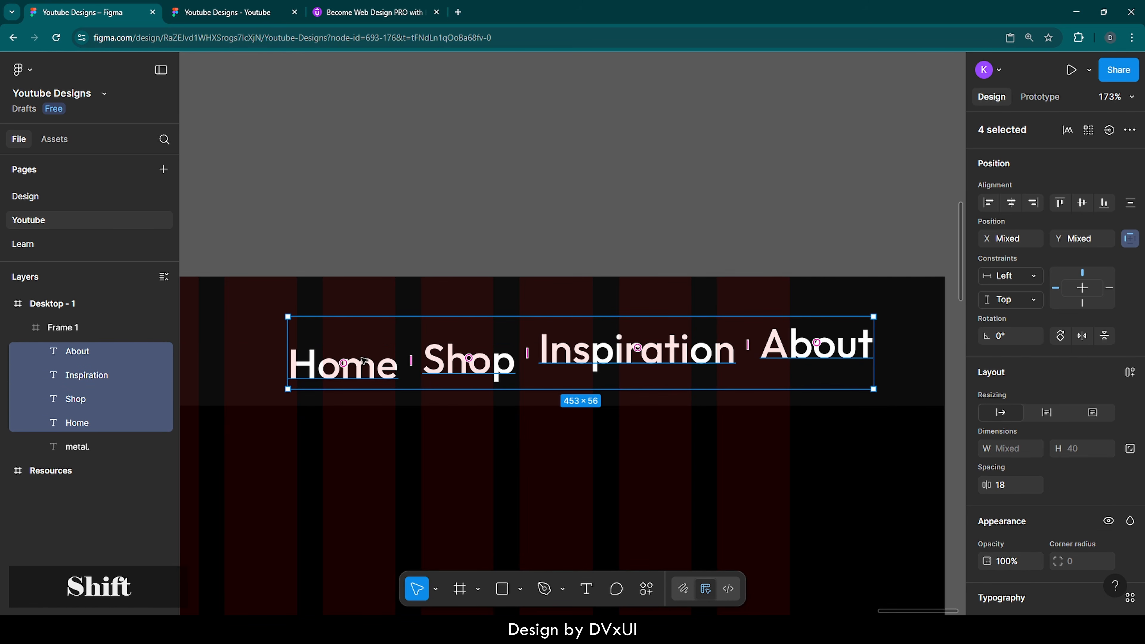
scroll(1039, 479, "down", 6)
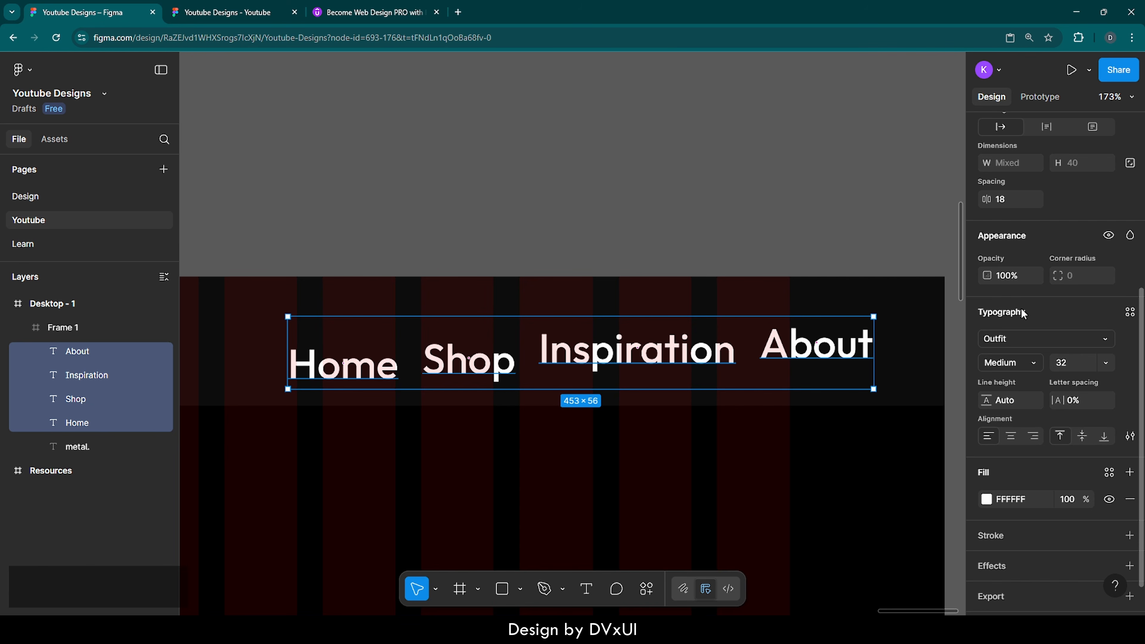
left_click(1076, 372)
type("20")
key("Return")
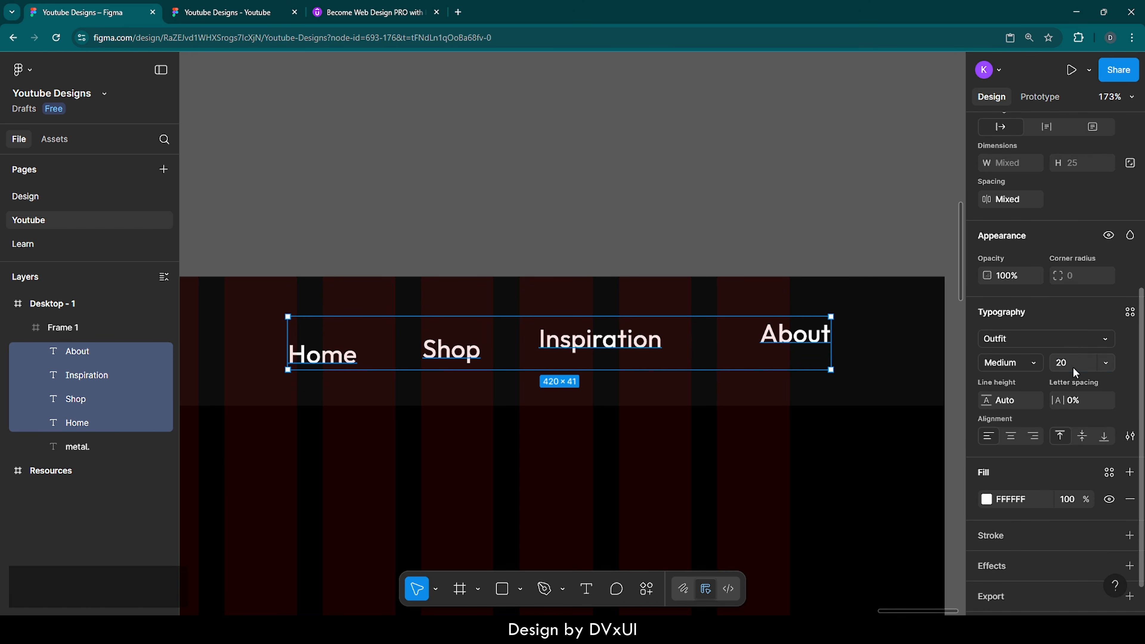
left_click(1017, 364)
left_click(1014, 343)
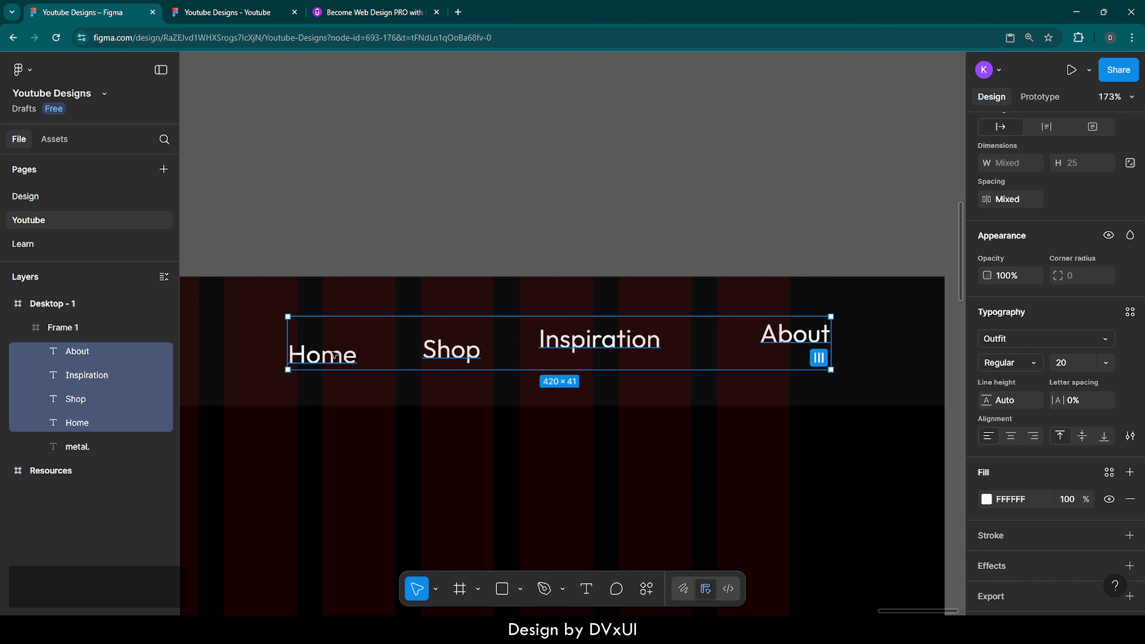
Step: Dim Shop, Inspiration and About to 60% fill opacity, then add Home to the selection
left_click(451, 347)
left_click(537, 338, "shift")
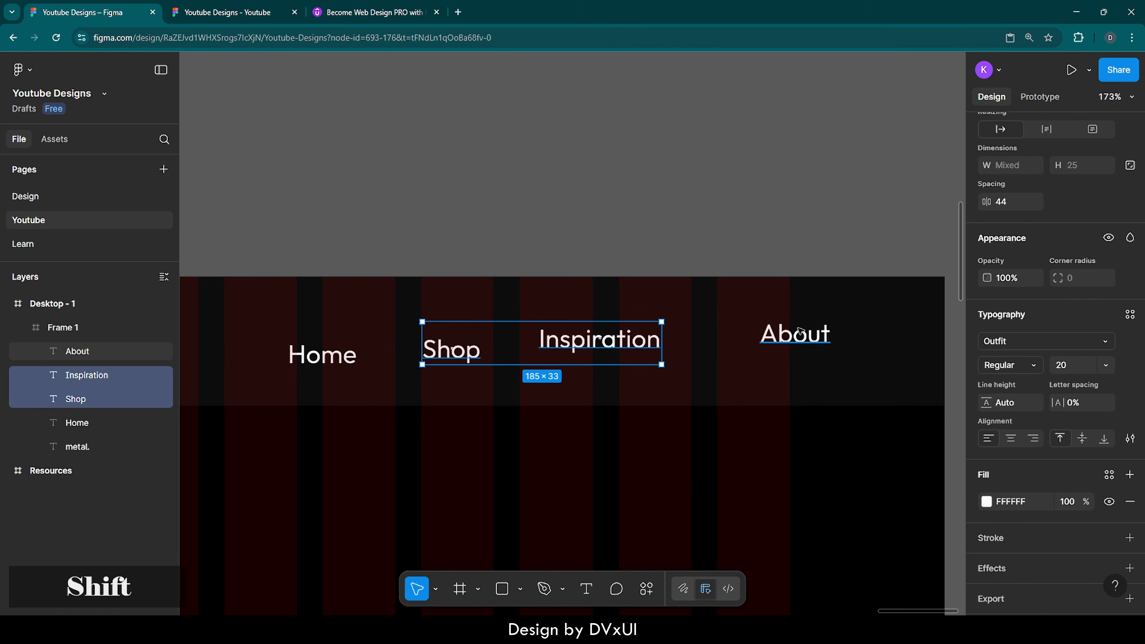
left_click(800, 332, "shift")
left_click(1073, 503)
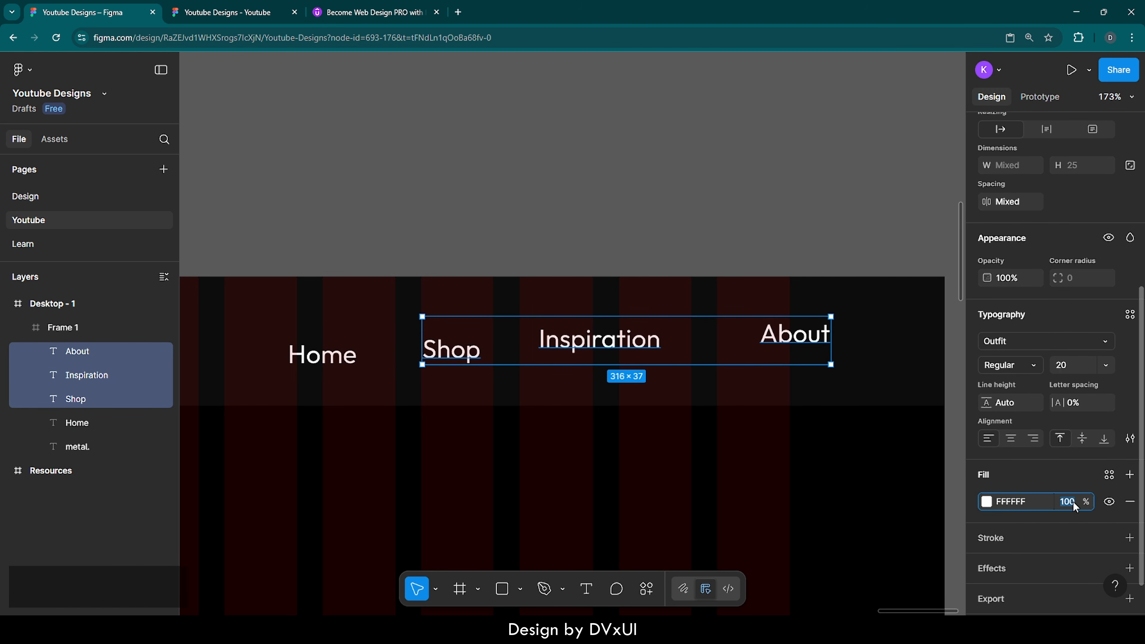
type("60")
key("Return")
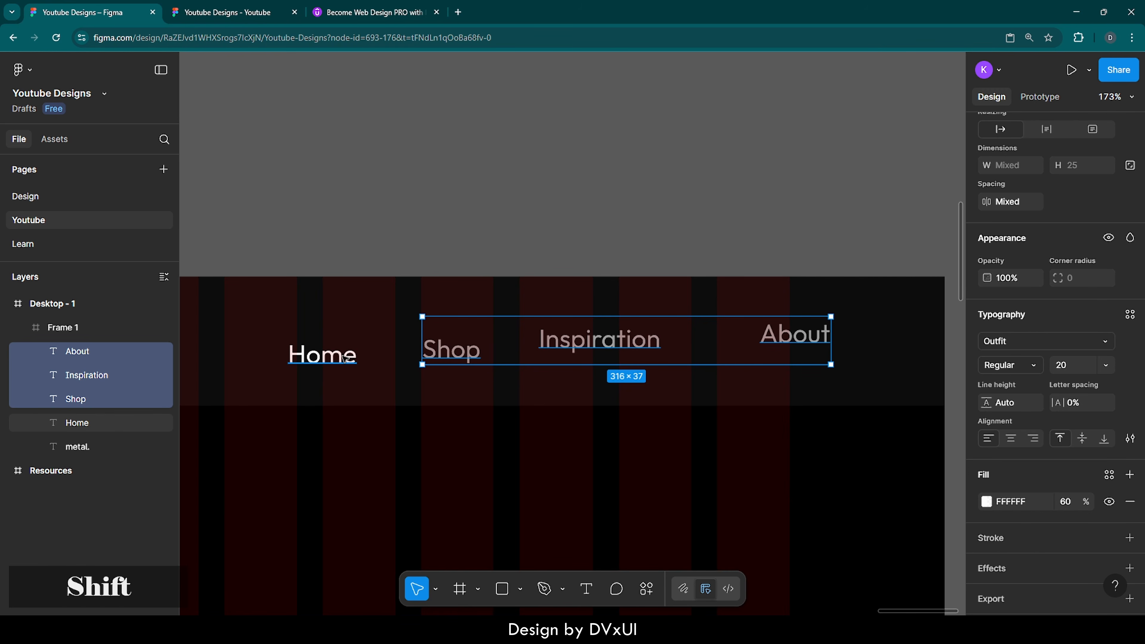
left_click(345, 358, "shift")
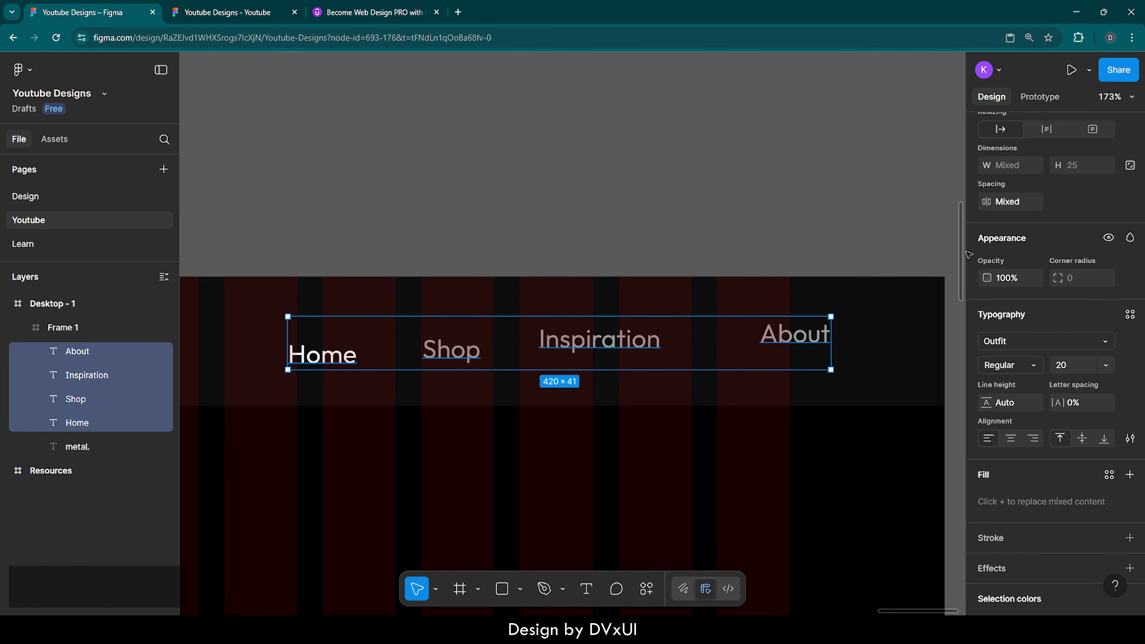
Step: Wrap the four nav links in an auto layout and rename Frame 1 to 'Navbar'
scroll(1037, 239, "up", 4)
scroll(1063, 240, "up", 2)
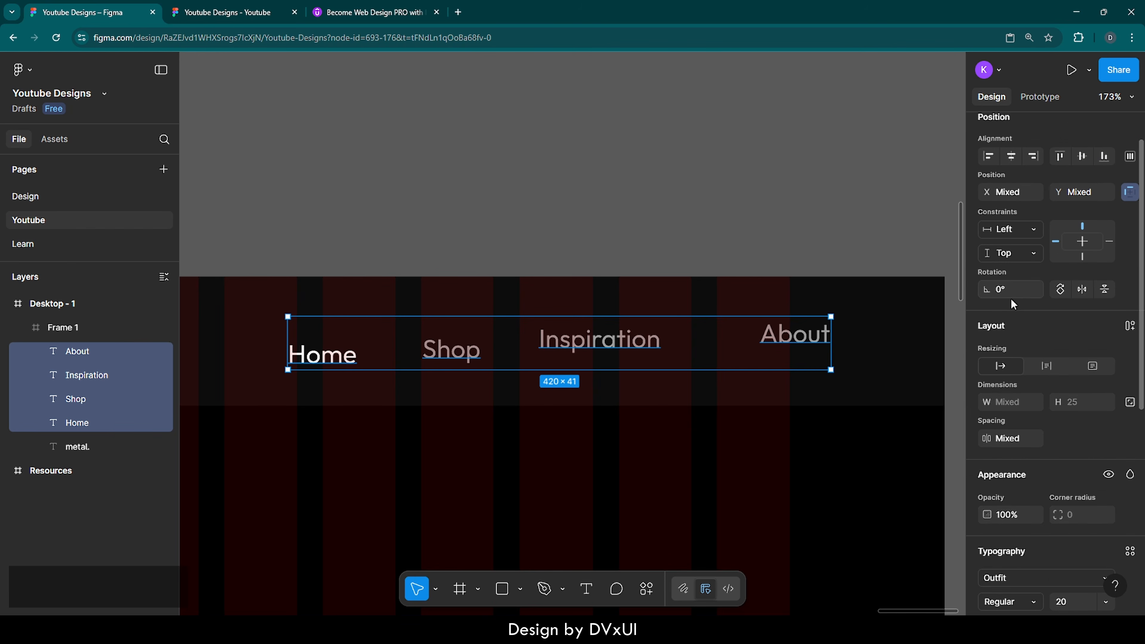
left_click(1130, 326)
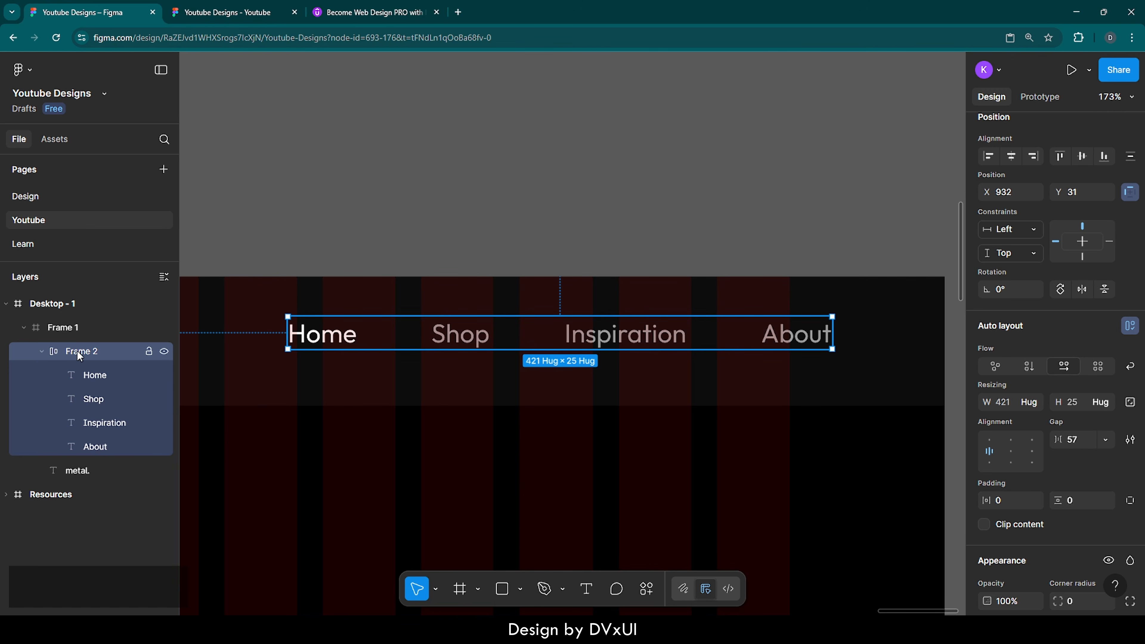
double_click(61, 330)
key("BackSpace")
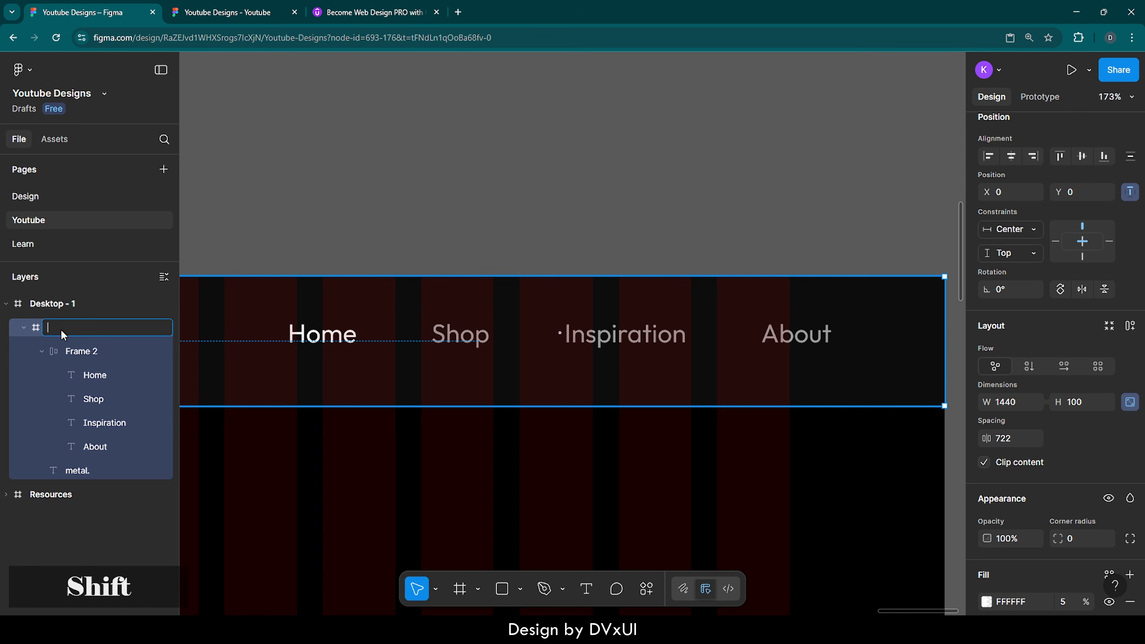
type("Navbar")
key("Return")
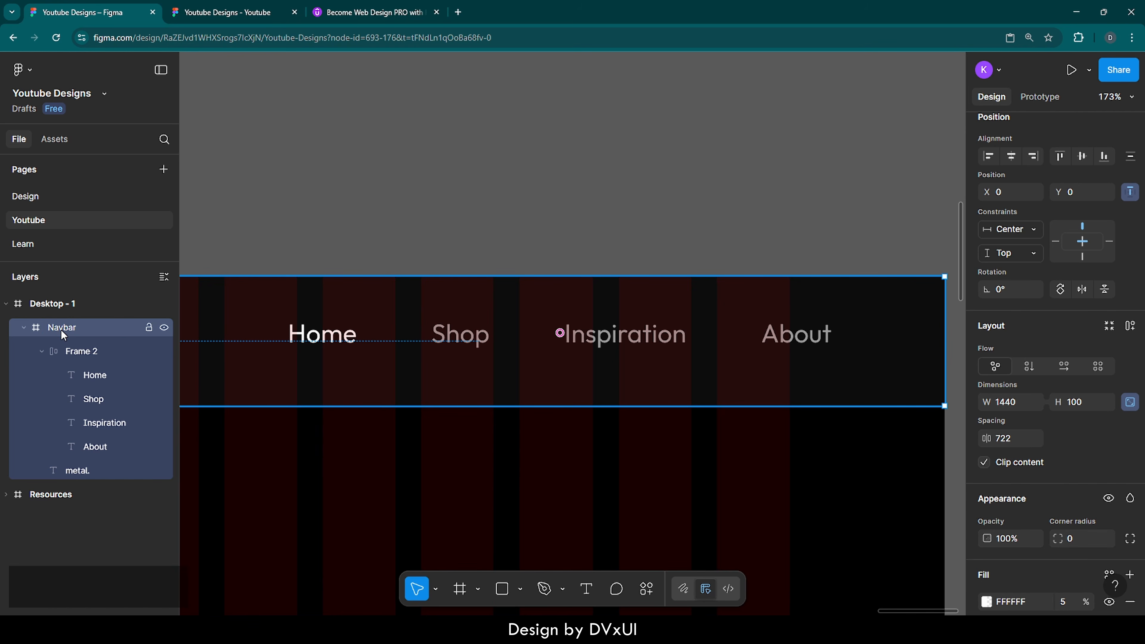
Step: Rename the Desktop - 1 frame to 'Hero Section' and deselect everything
double_click(62, 304)
type("H")
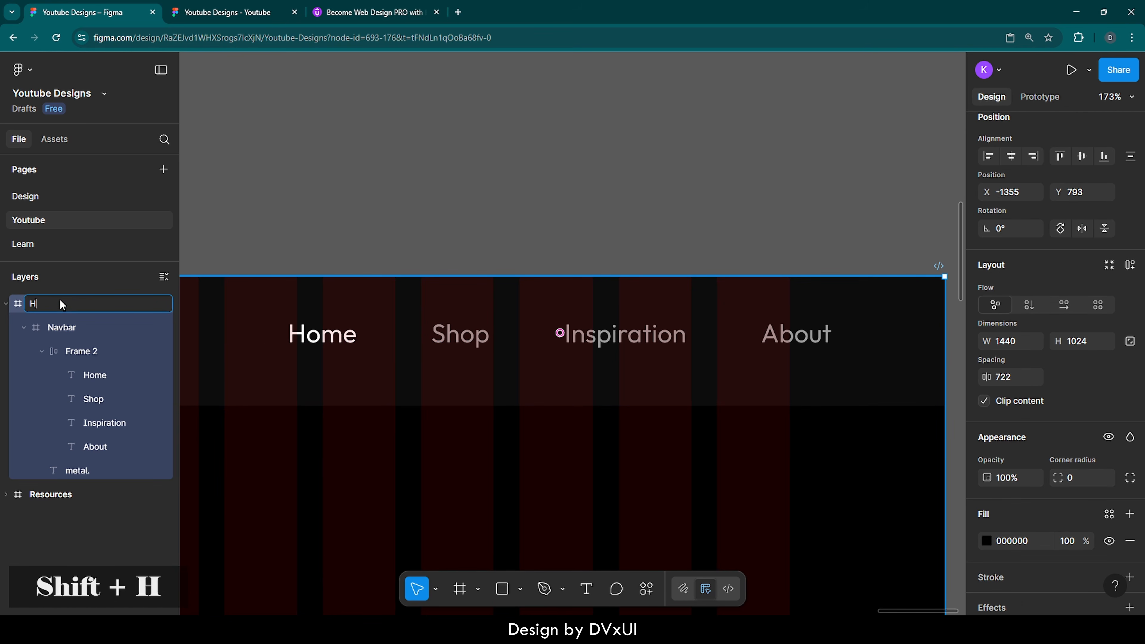
type("ero Sectio")
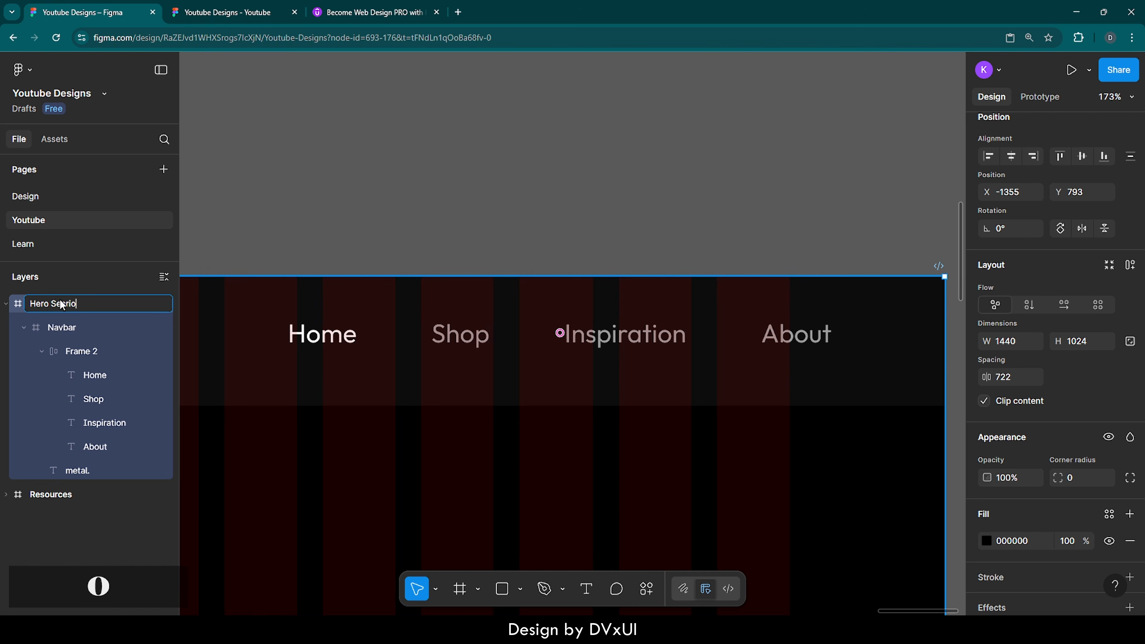
key("BackSpace")
key("BackSpace")
type("tion")
key("Return")
left_click(424, 222)
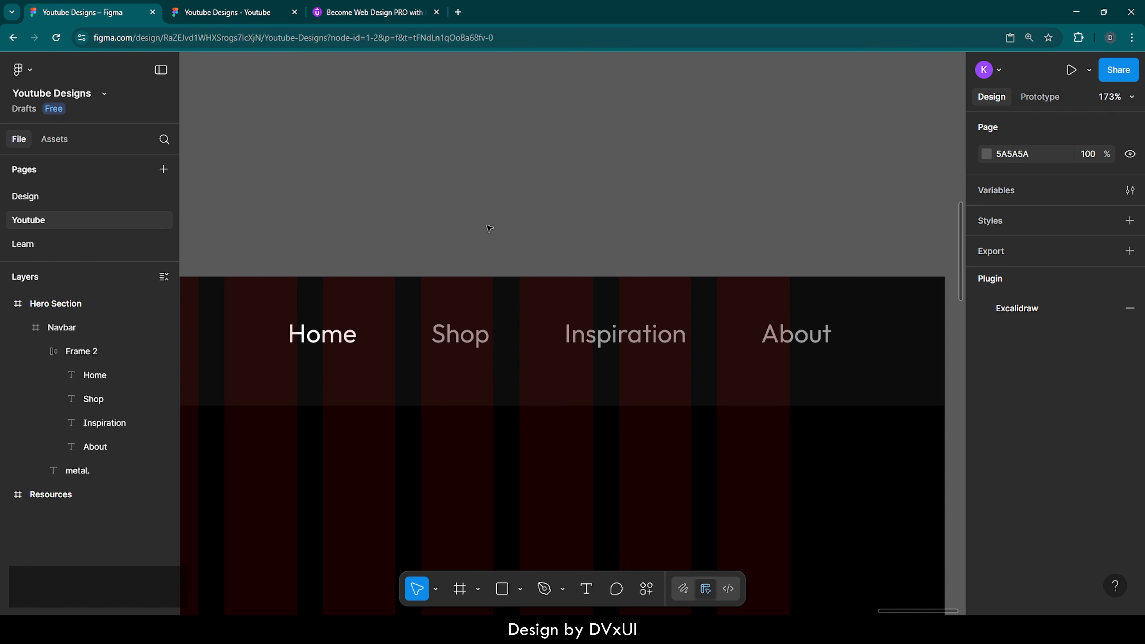
Step: Set the auto-layout gap of the nav link row (Frame 2) to 60
double_click(461, 334)
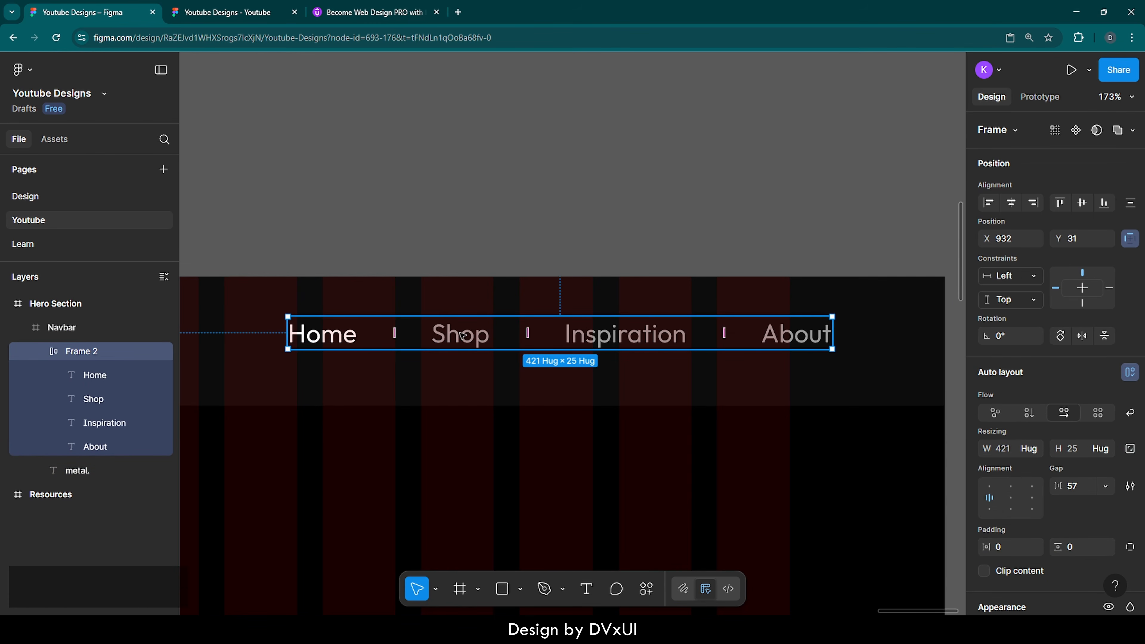
scroll(461, 334, "down", 5)
scroll(524, 335, "left", 5)
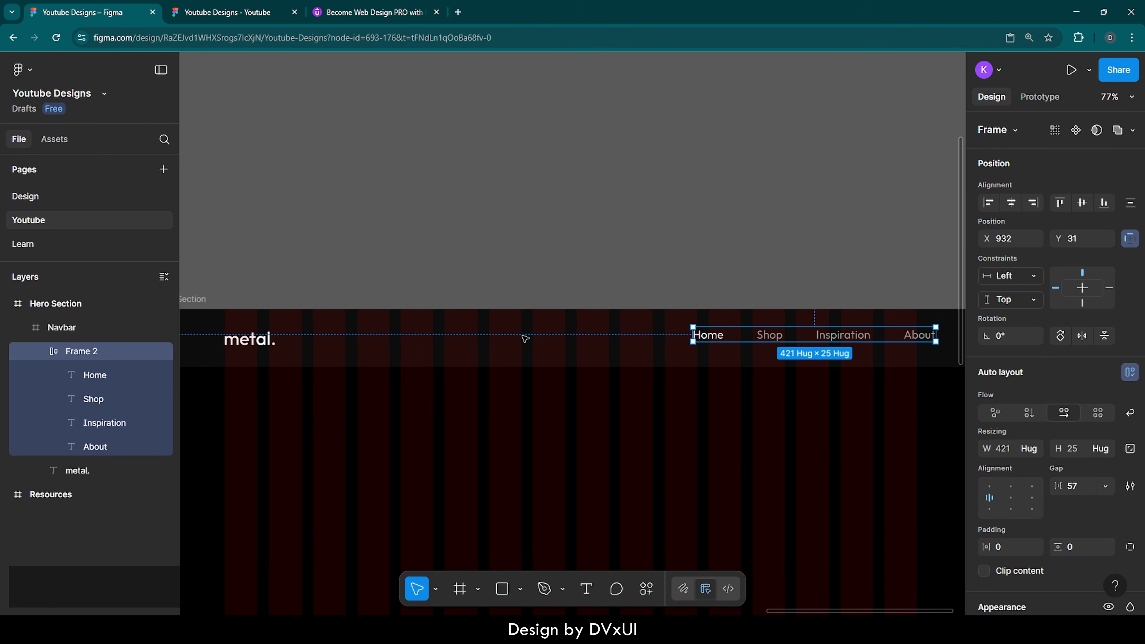
scroll(525, 338, "right", 4)
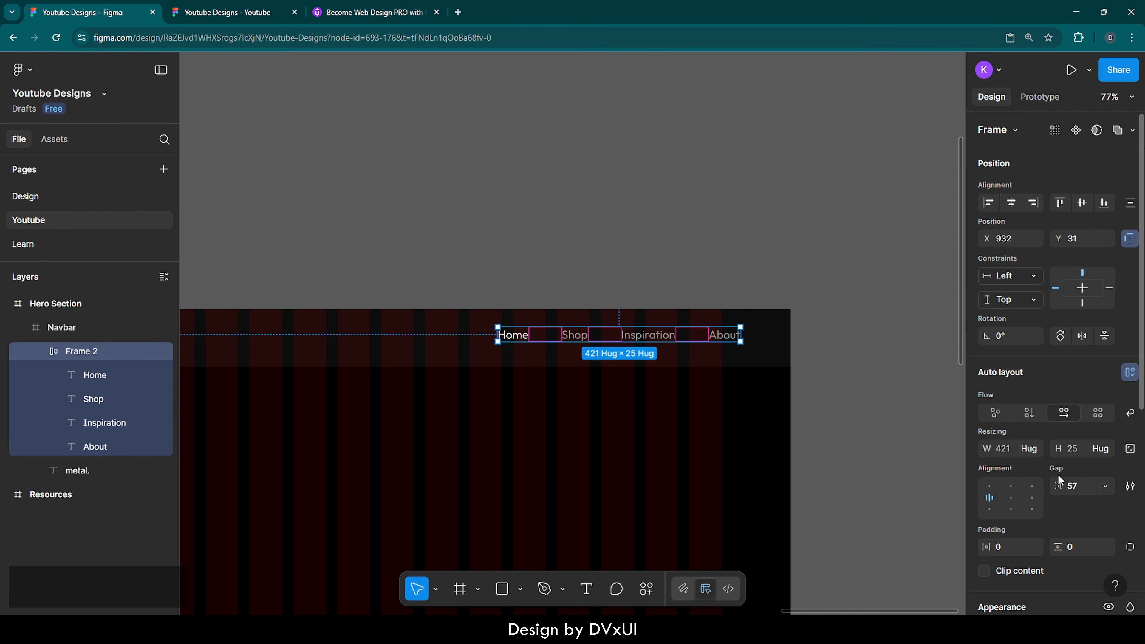
scroll(1037, 446, "down", 2)
left_click(1082, 415)
type("60")
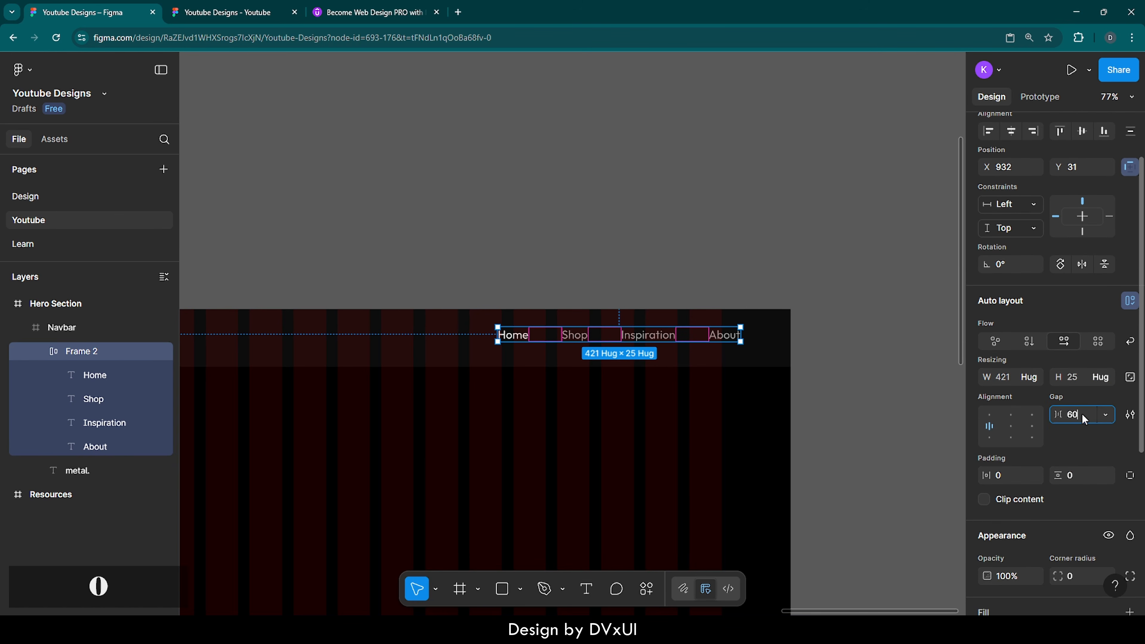
key("Return")
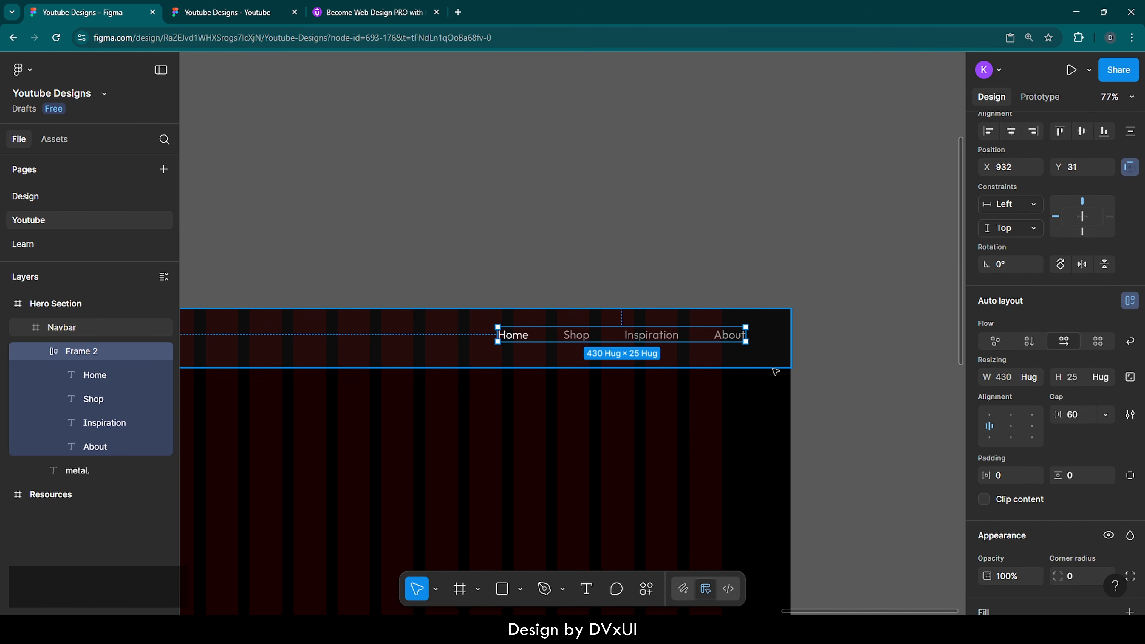
Step: Centre the link row vertically in the navbar and nudge it left
left_click(1083, 132)
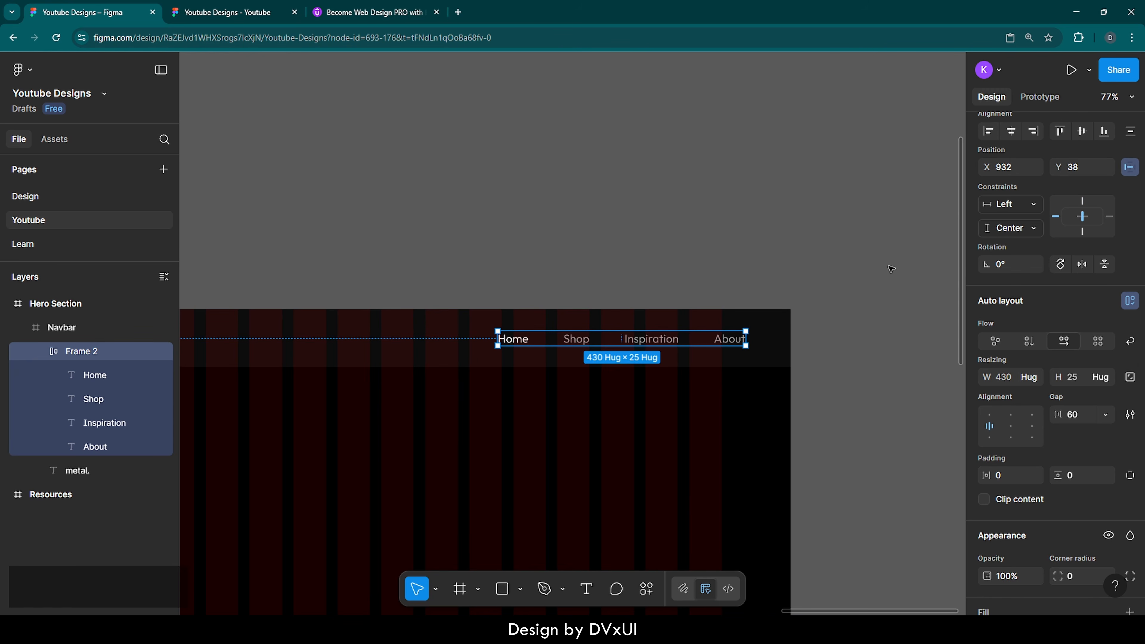
key("shift+Left")
key("shift+Left")
key("shift+Left")
key("shift+Left")
key("shift+Left")
key("shift+Left")
key("shift+Left")
key("shift+Left")
key("shift+Left")
key("shift+Left")
key("shift+Left")
key("shift+Left")
key("shift+Left")
key("shift+Left")
key("shift+Left")
key("shift+Left")
key("shift+Left")
key("shift+Left")
key("shift+Left")
key("shift+Left")
key("shift+Left")
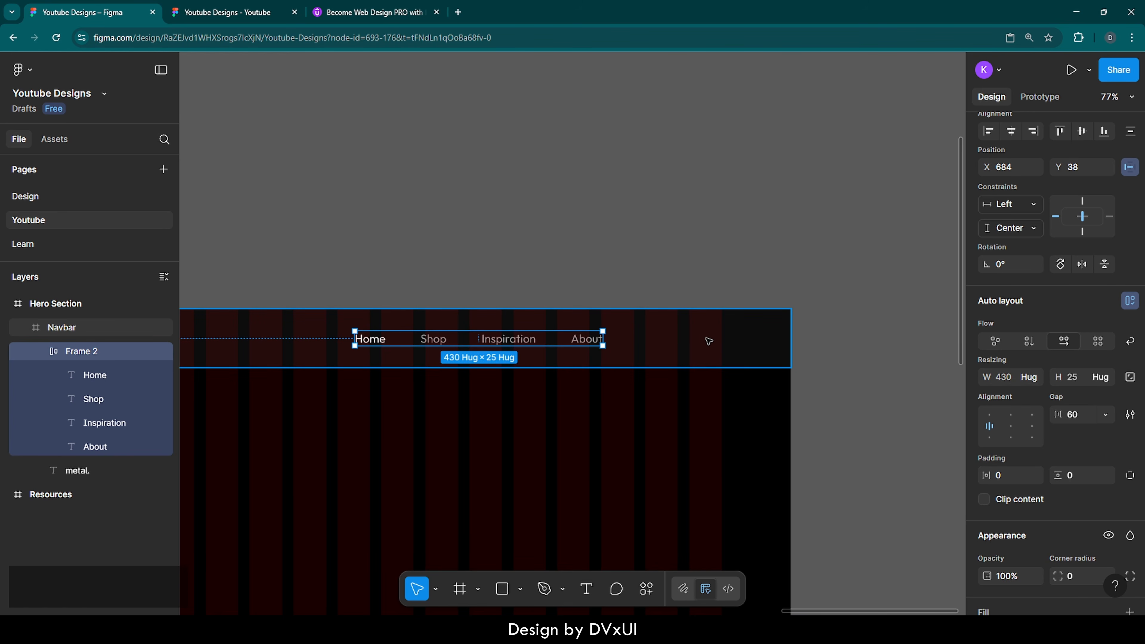
scroll(709, 341, "up", 5)
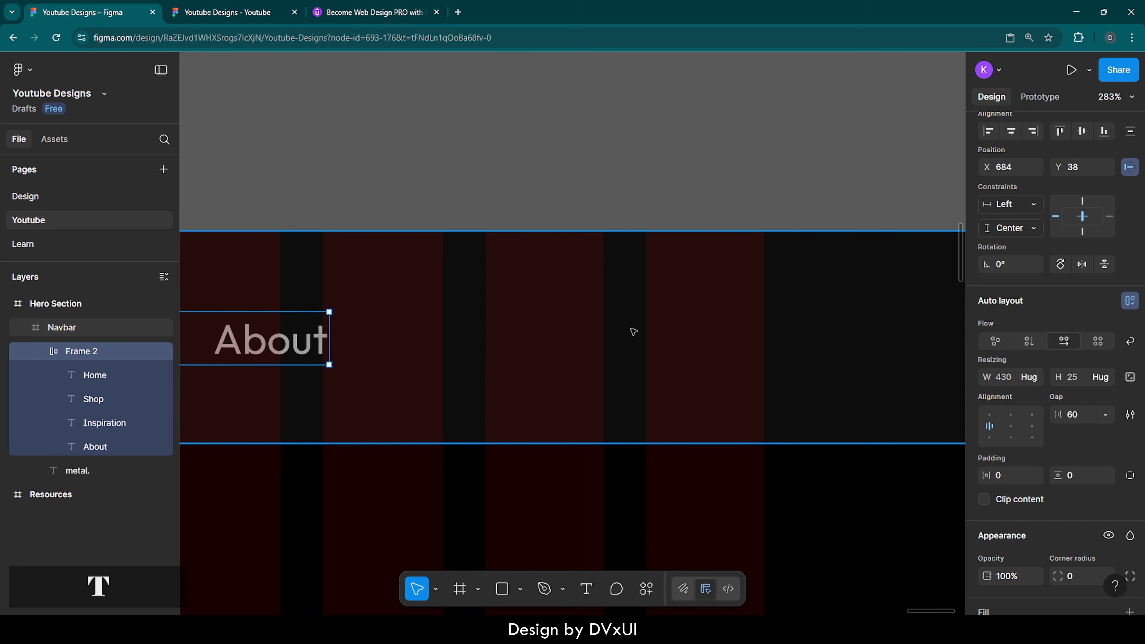
Step: Add a 'Login' text to the right of About with font size 18
key("t")
left_click(548, 330)
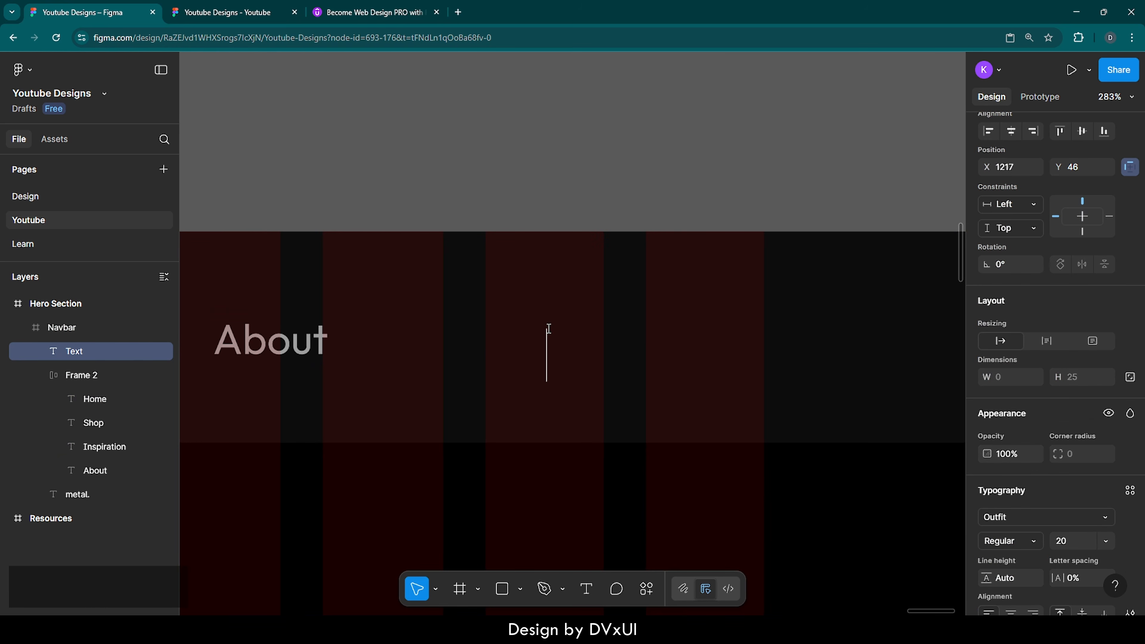
type("Login")
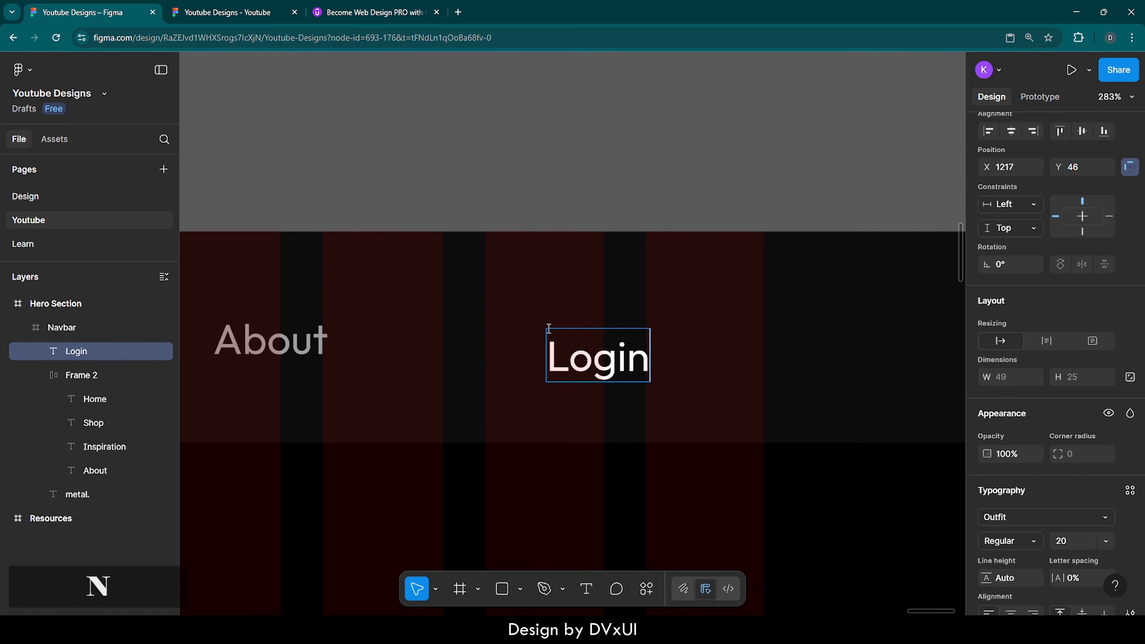
key("ctrl+a")
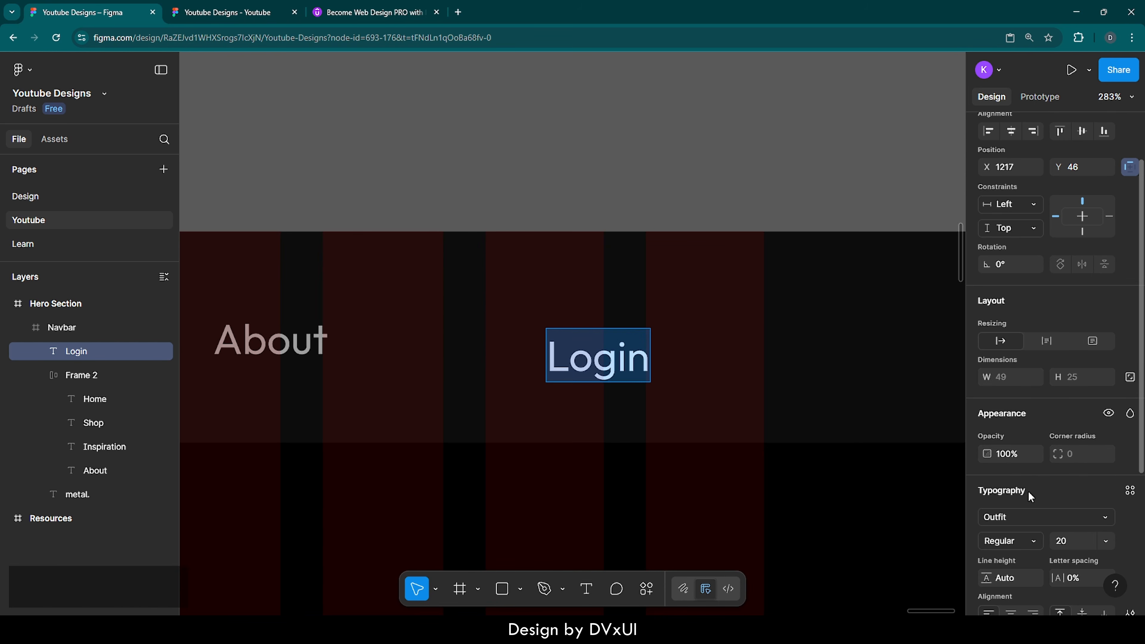
scroll(1029, 493, "down", 1)
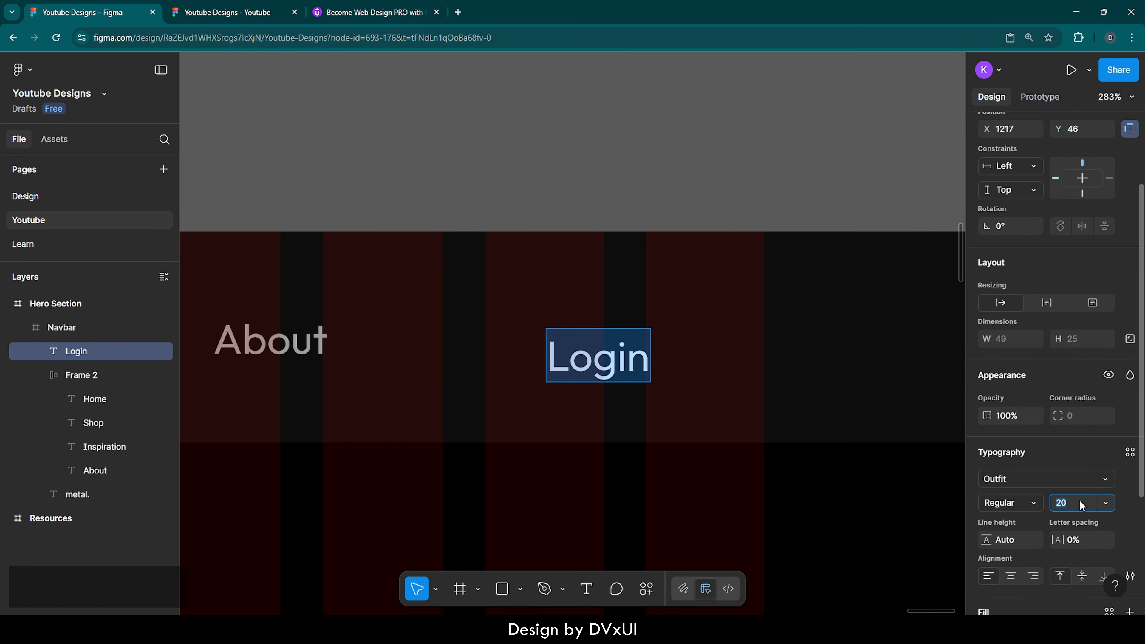
type("18")
key("Return")
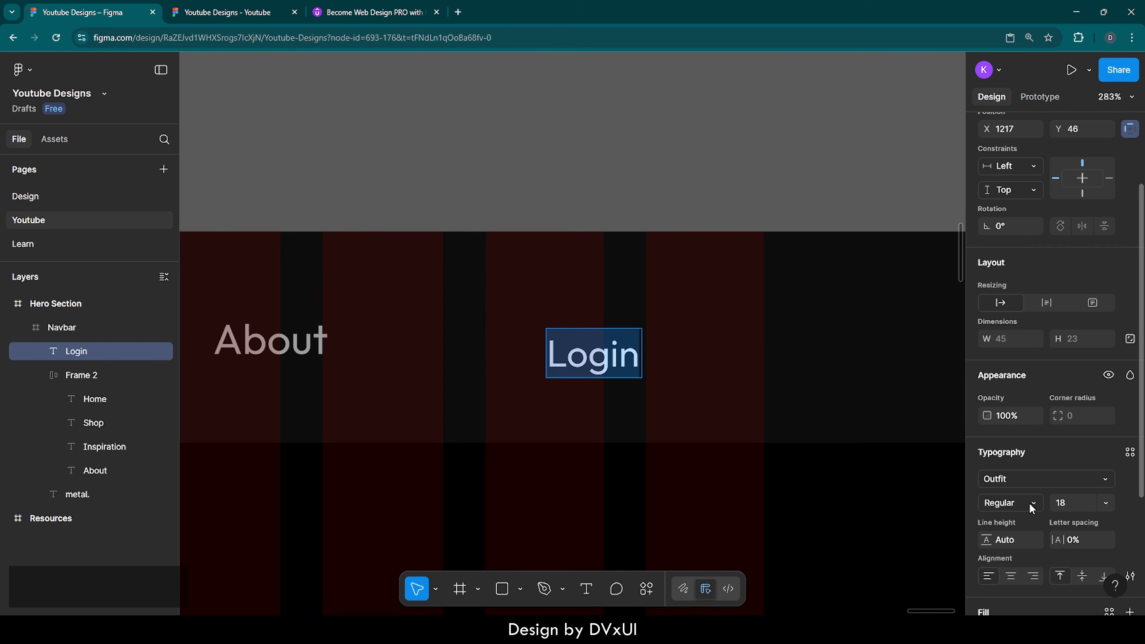
Step: Wrap the Login text in its own auto-layout frame
key("Escape")
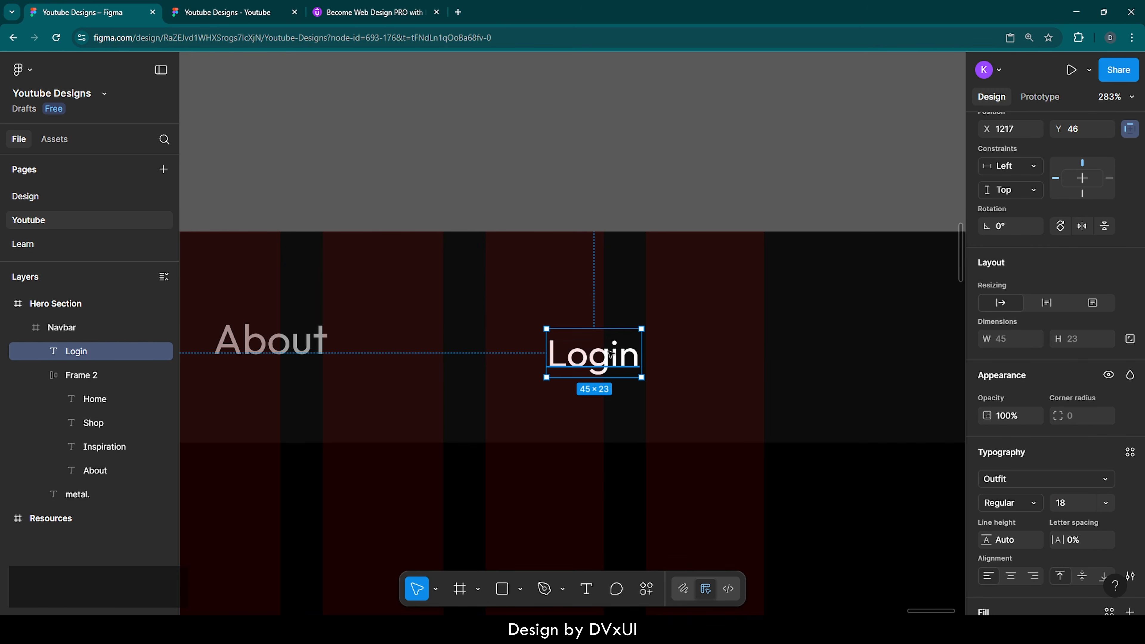
right_click(608, 356)
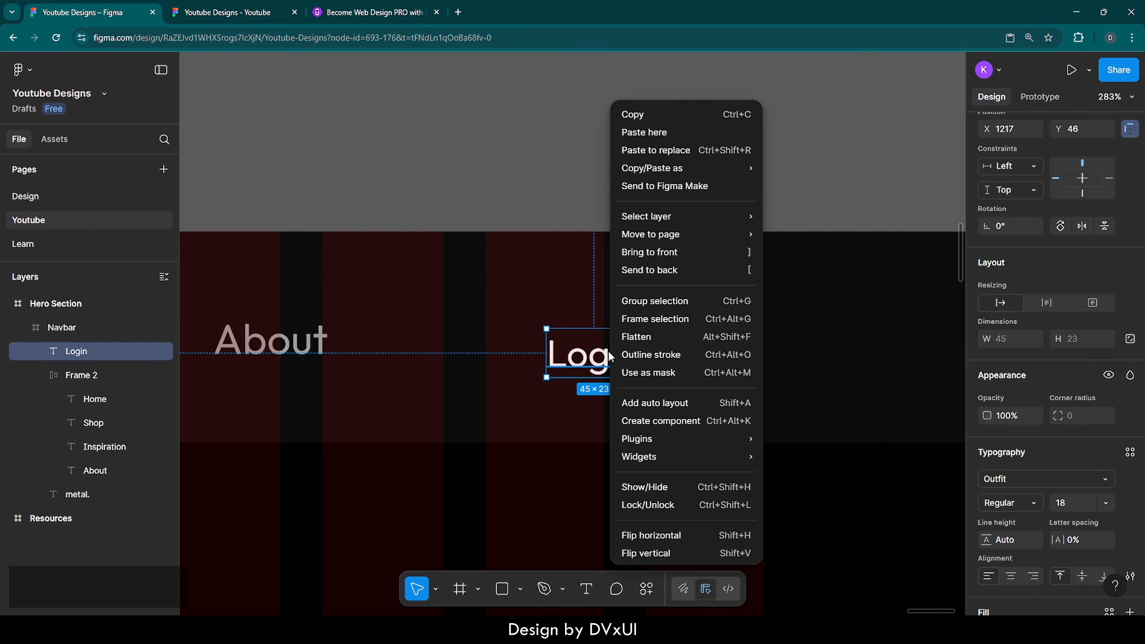
left_click(630, 404)
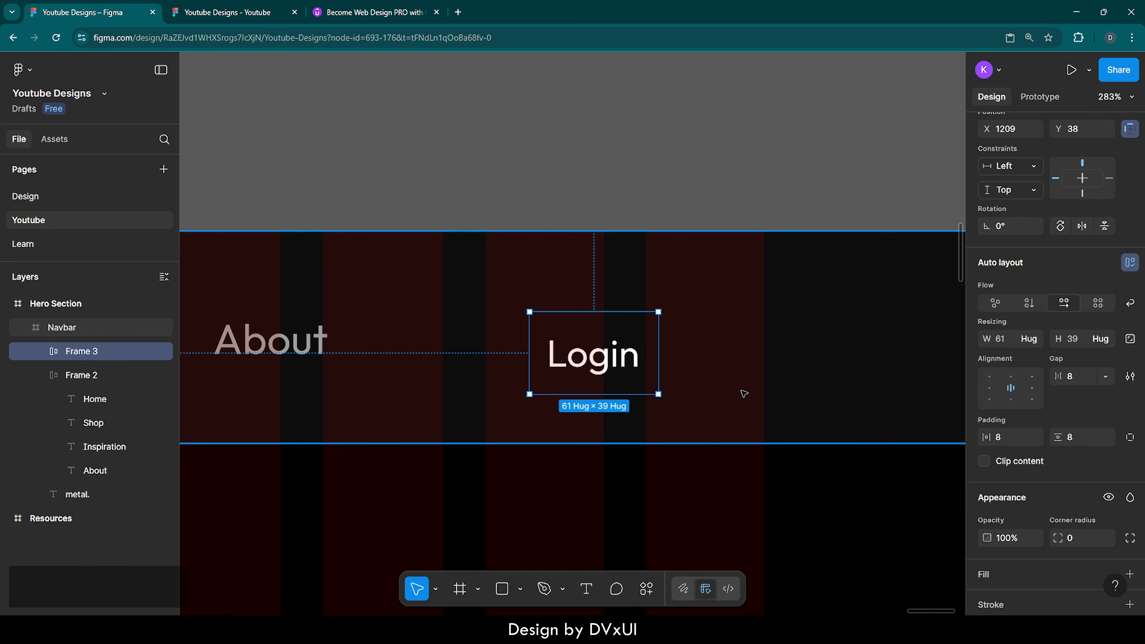
Step: Give the Login frame a white fill and set the Login text colour to 000000
scroll(1006, 528, "down", 2)
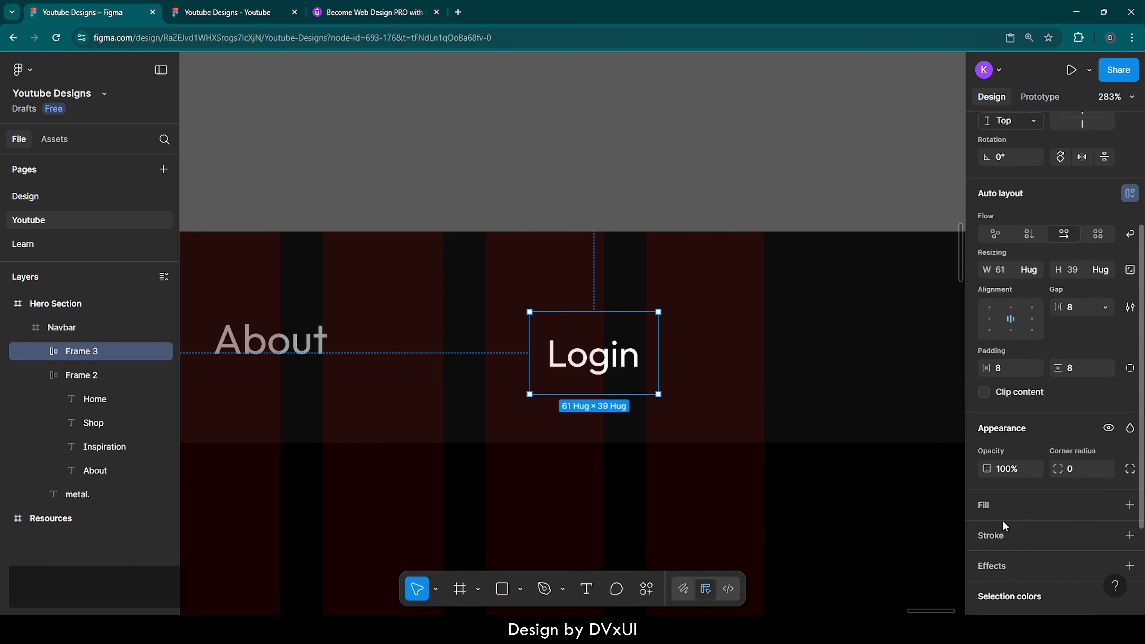
left_click(989, 504)
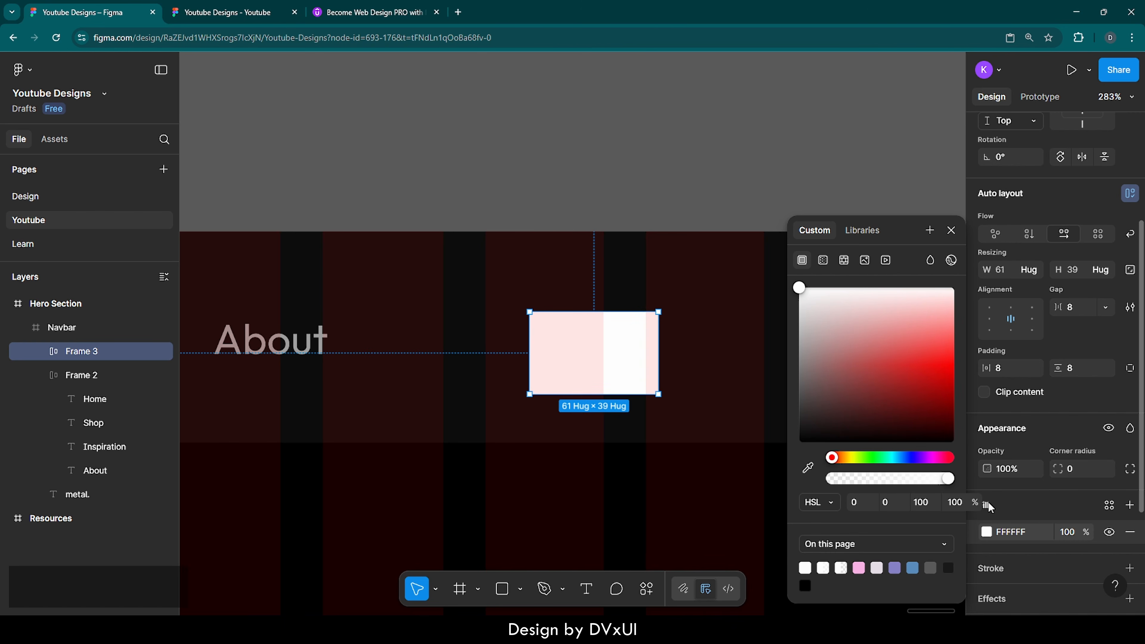
double_click(609, 352)
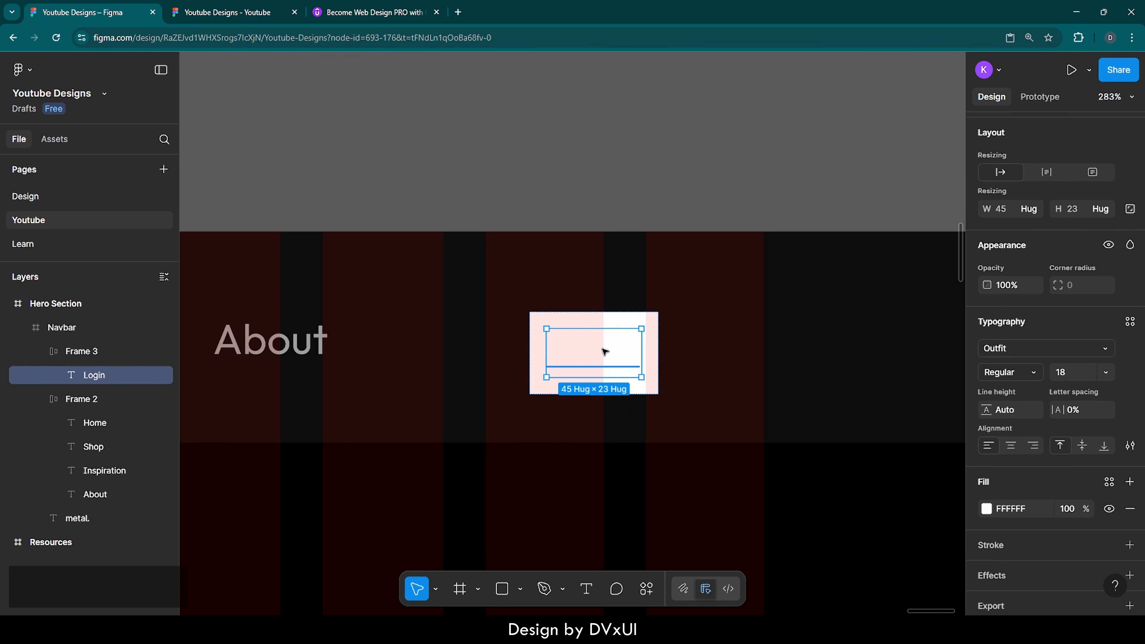
left_click(1013, 510)
type("000000")
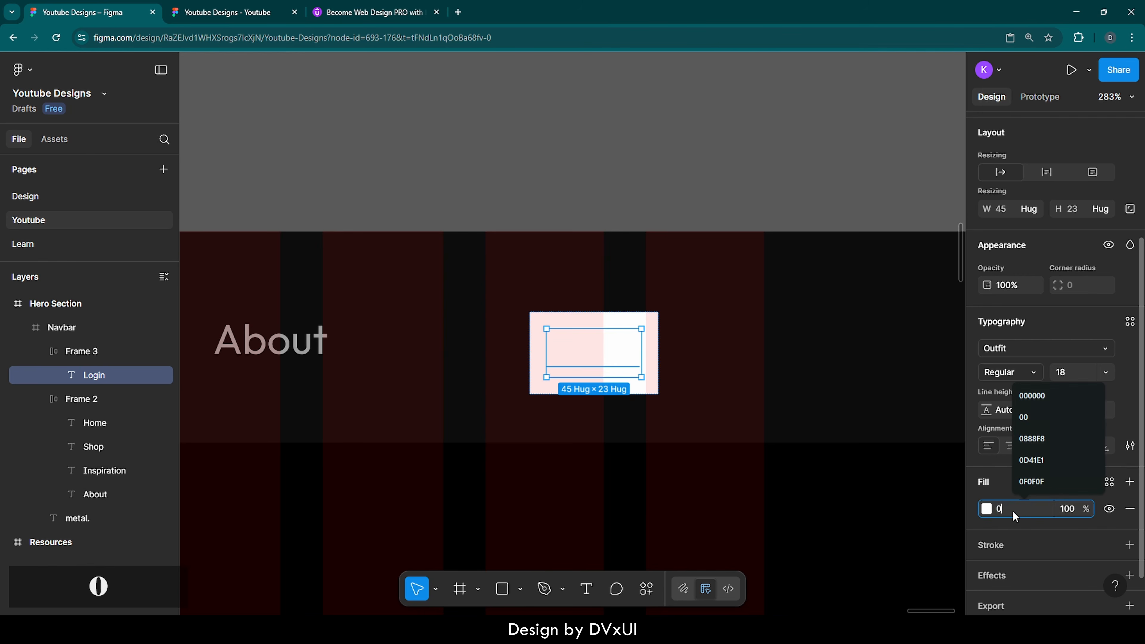
key("Return")
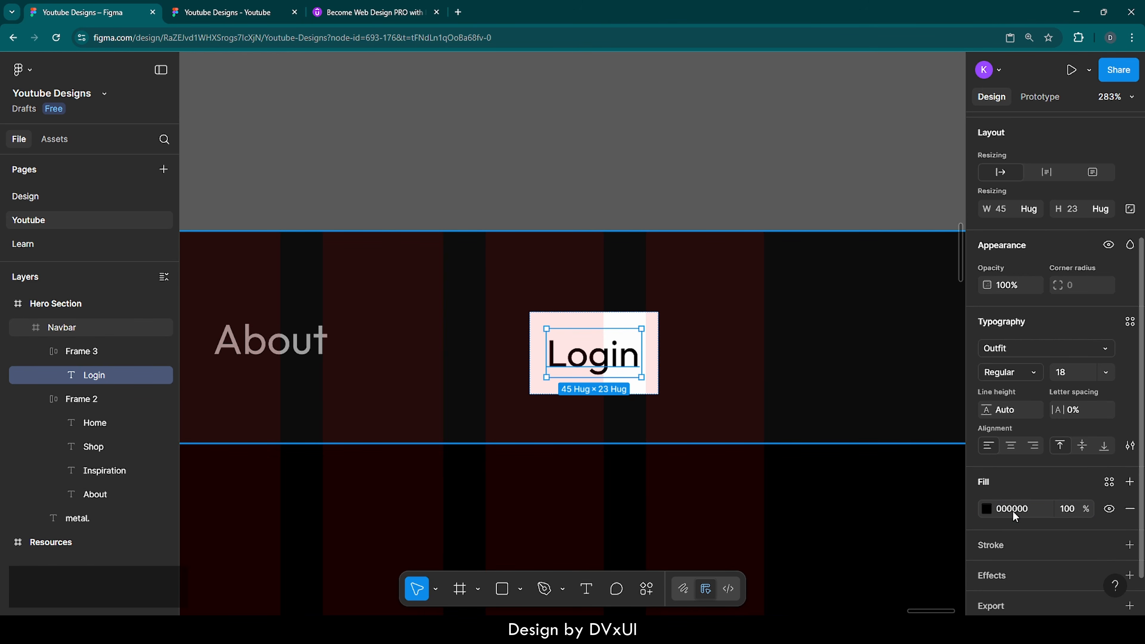
Step: Change the button text from Login to 'Register'
double_click(608, 357)
type("R")
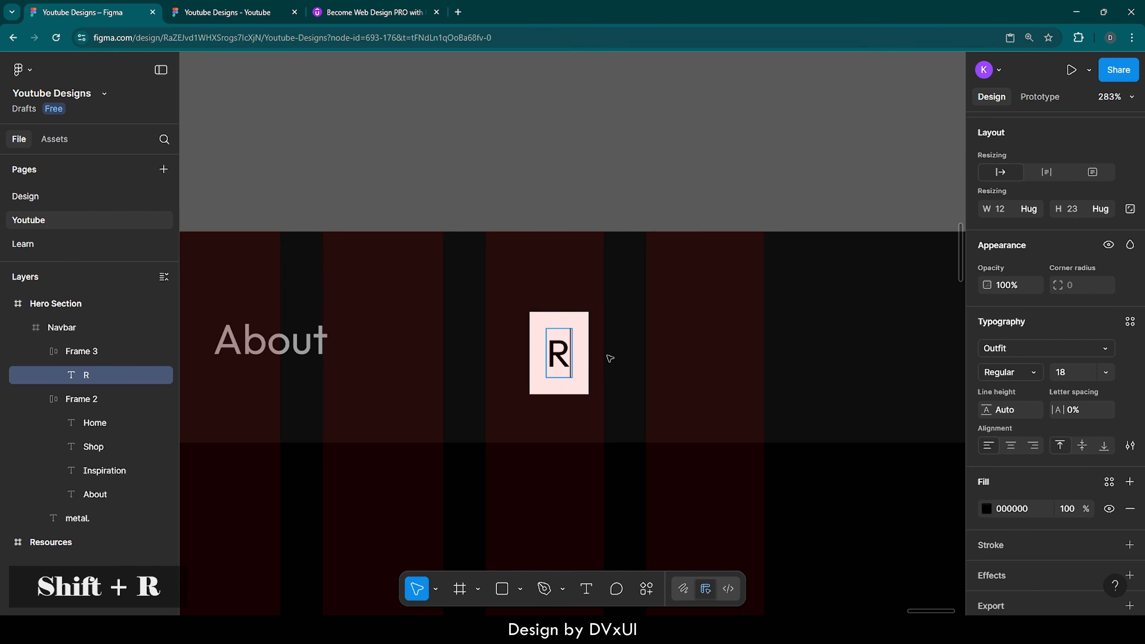
type("egister")
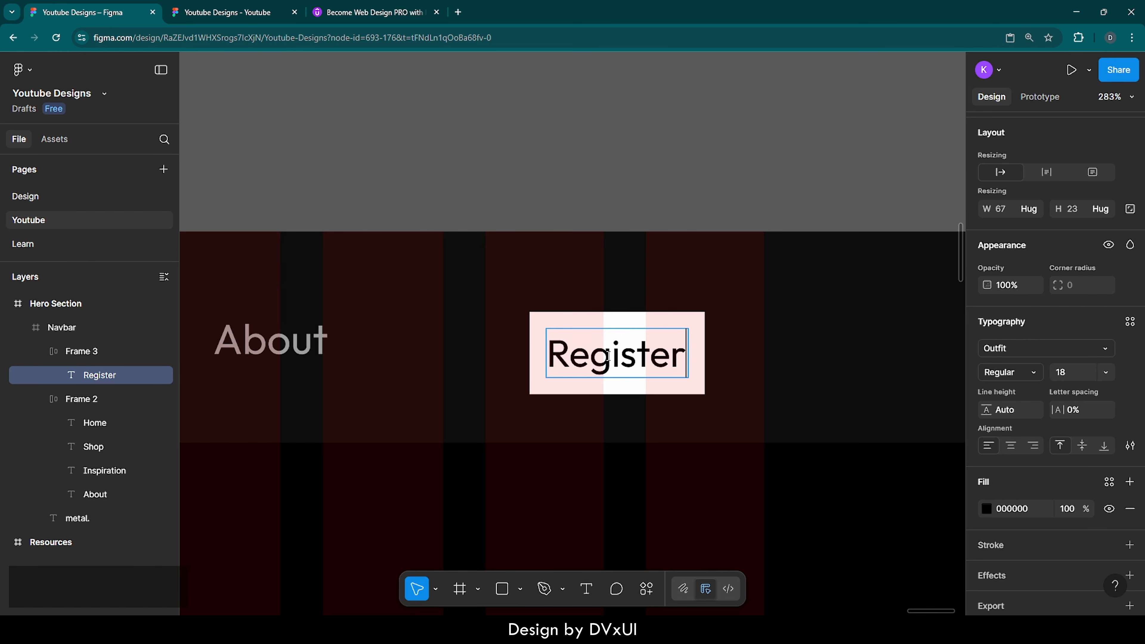
key("Escape")
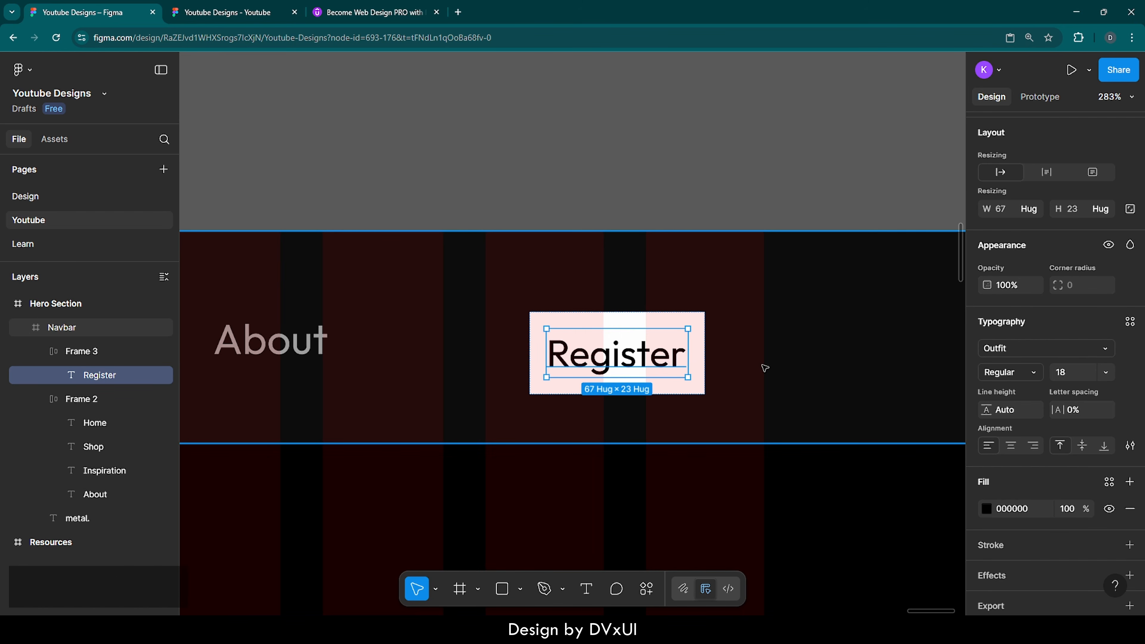
Step: Set the button padding to 24 horizontal and 10 vertical, and round its corners into a pill
left_click(699, 323)
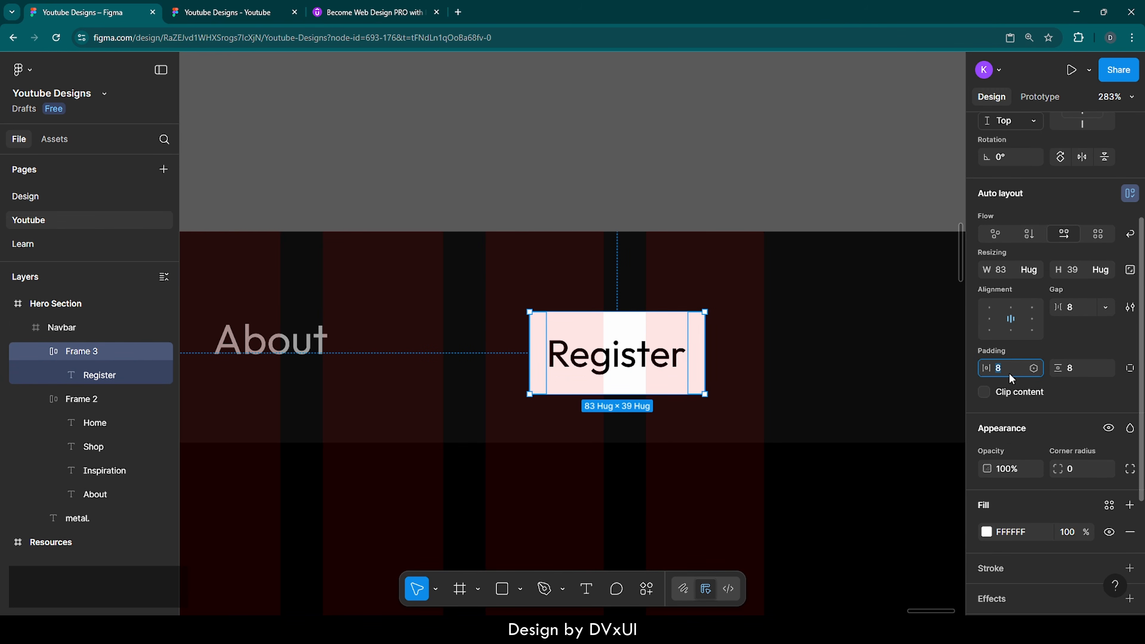
type("24")
key("Return")
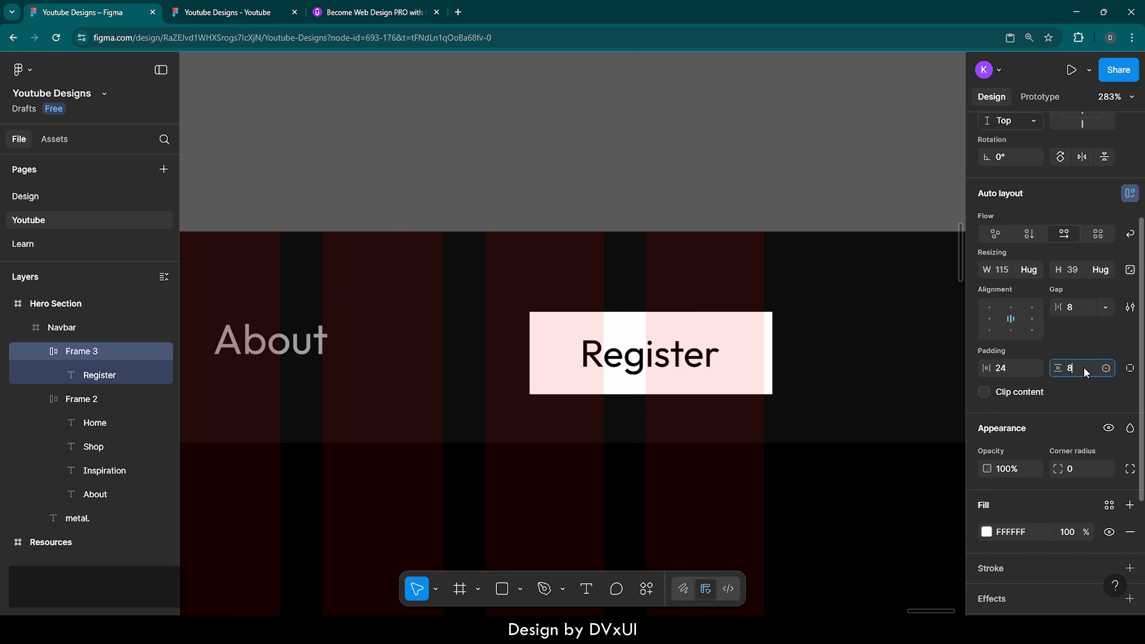
type("10")
key("Return")
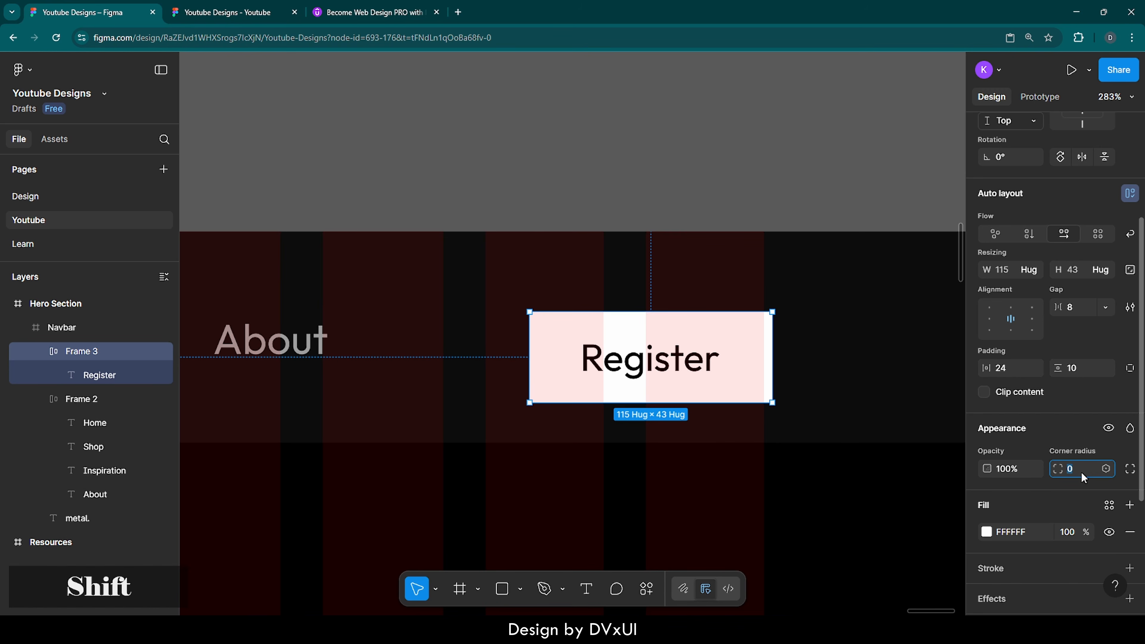
key("shift+Up")
key("shift+Up")
key("shift+Up")
key("shift+Up")
key("shift+Up")
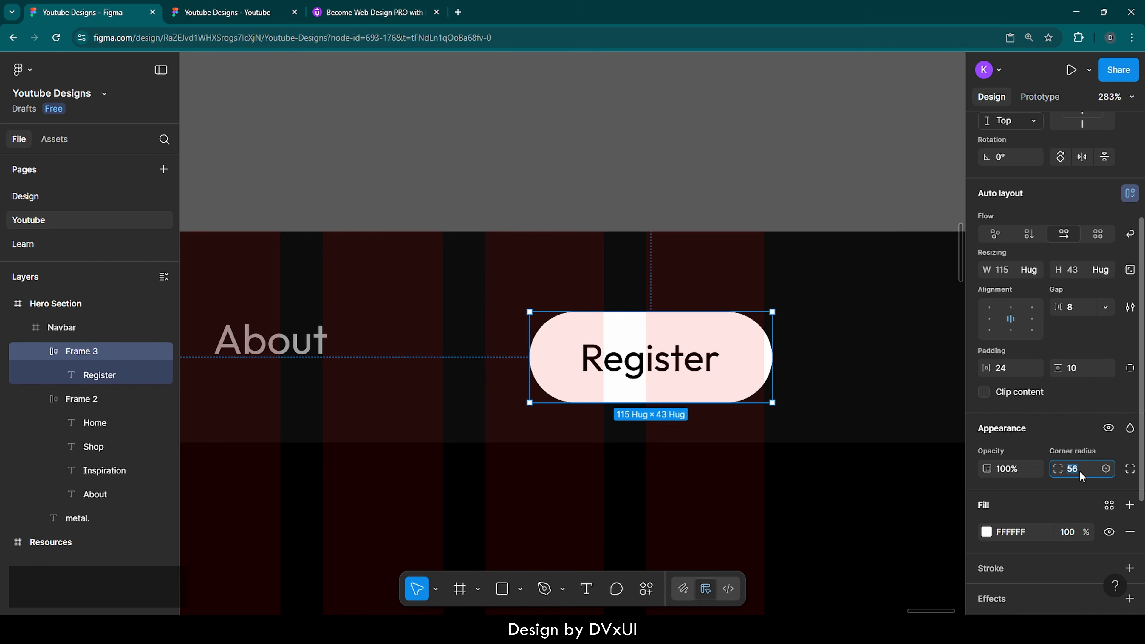
Step: Add an FFFFFF stroke at 30% opacity to the Register pill
scroll(1045, 510, "down", 3)
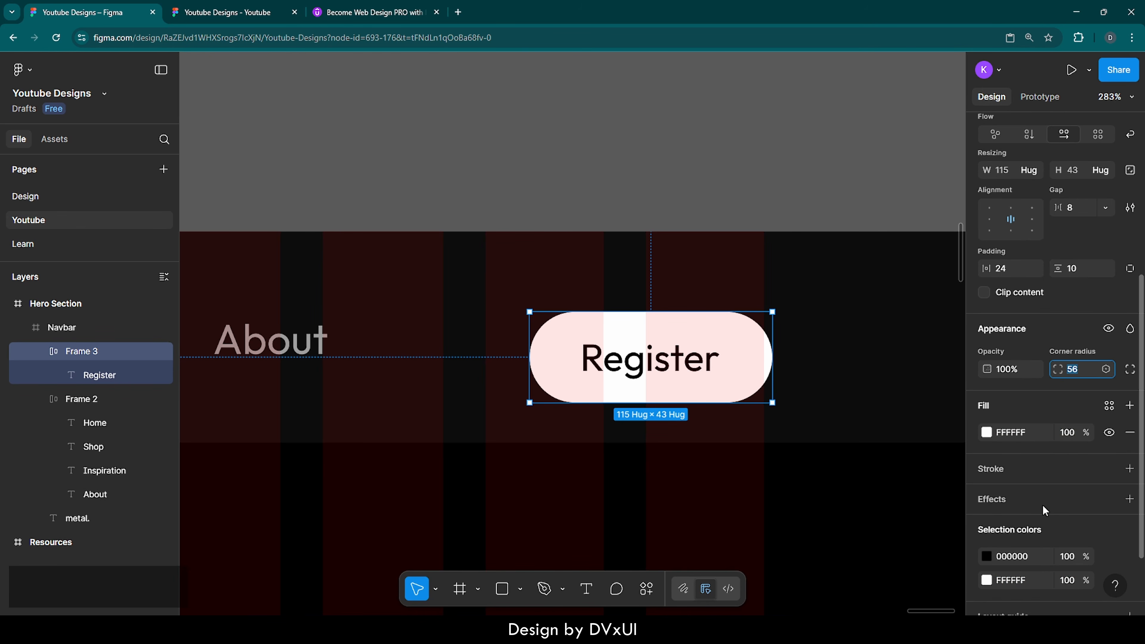
left_click(1000, 457)
left_click(999, 458)
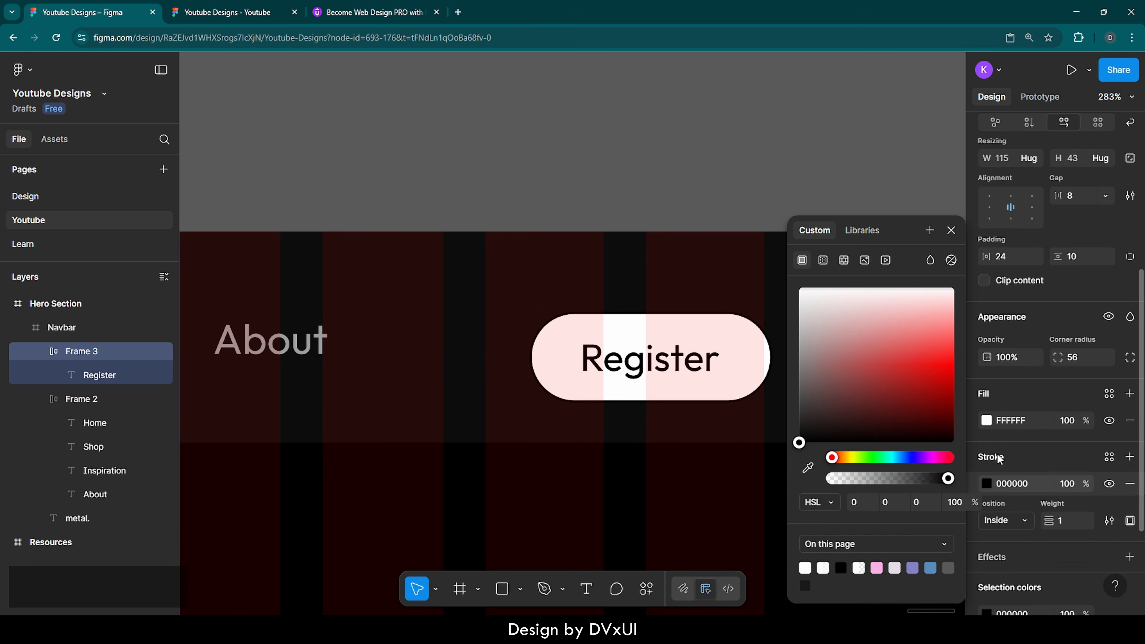
left_click(1016, 484)
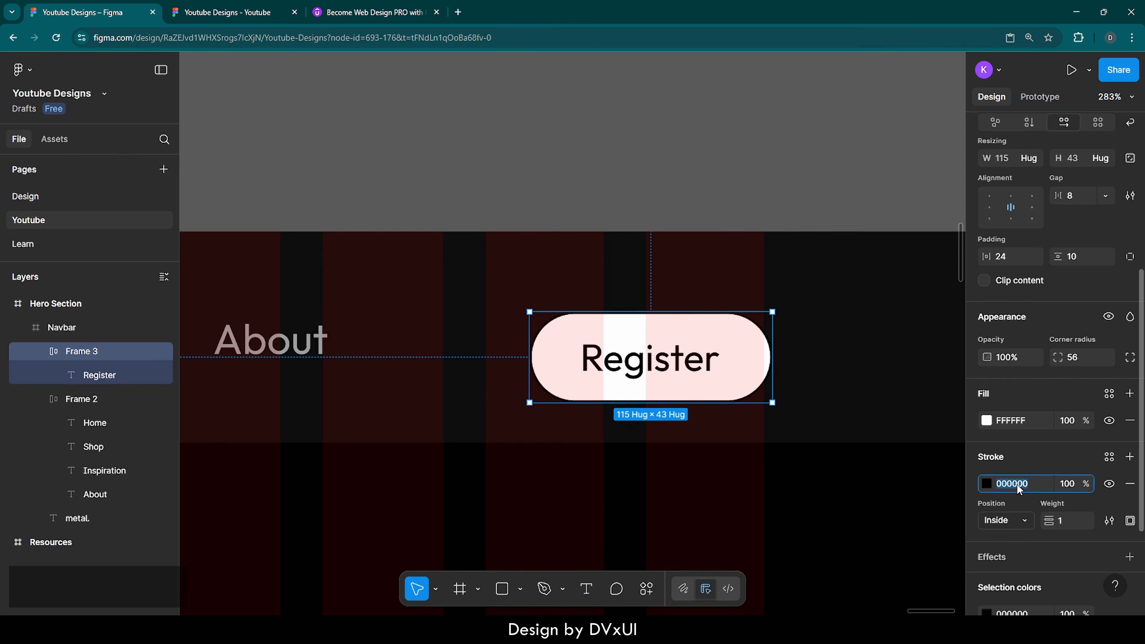
type("FFFFFF")
key("Return")
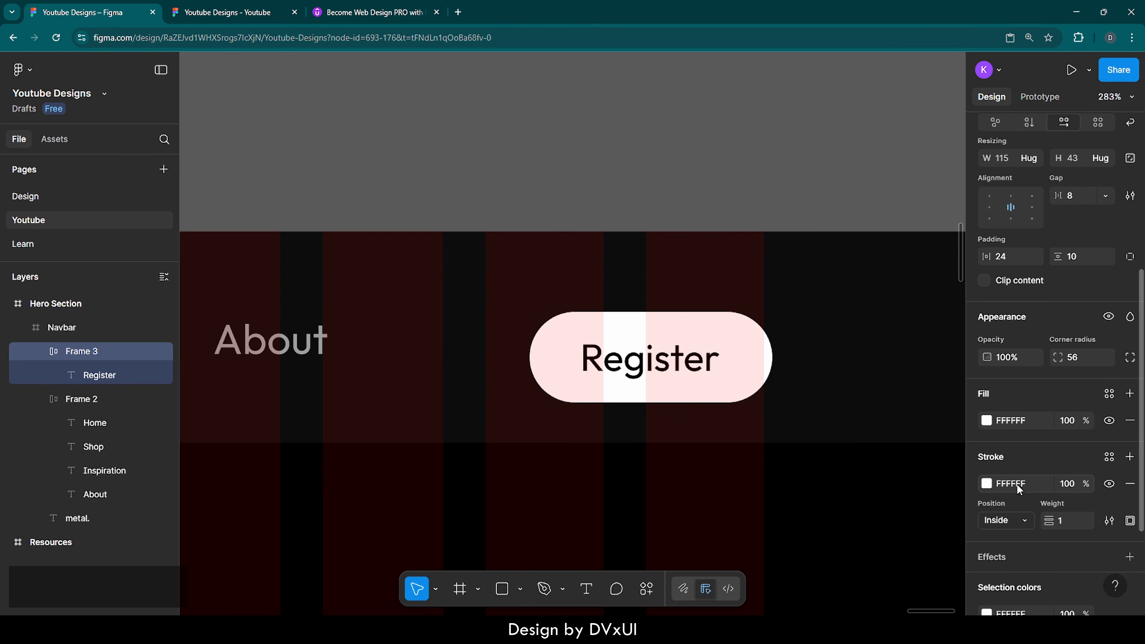
left_click(1062, 484)
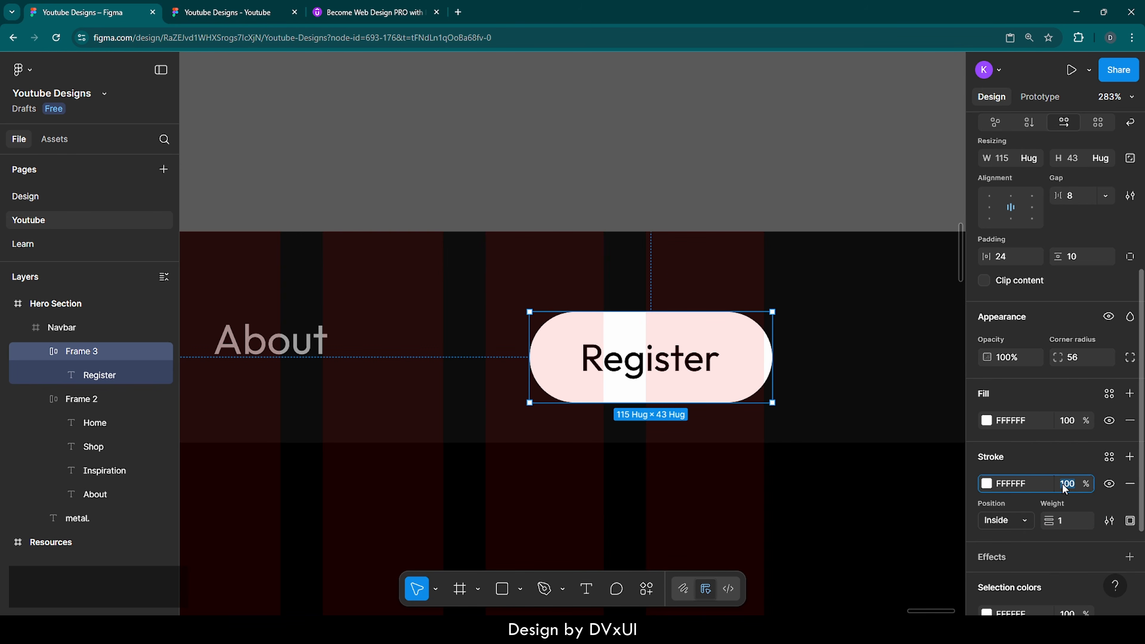
type("30")
key("Return")
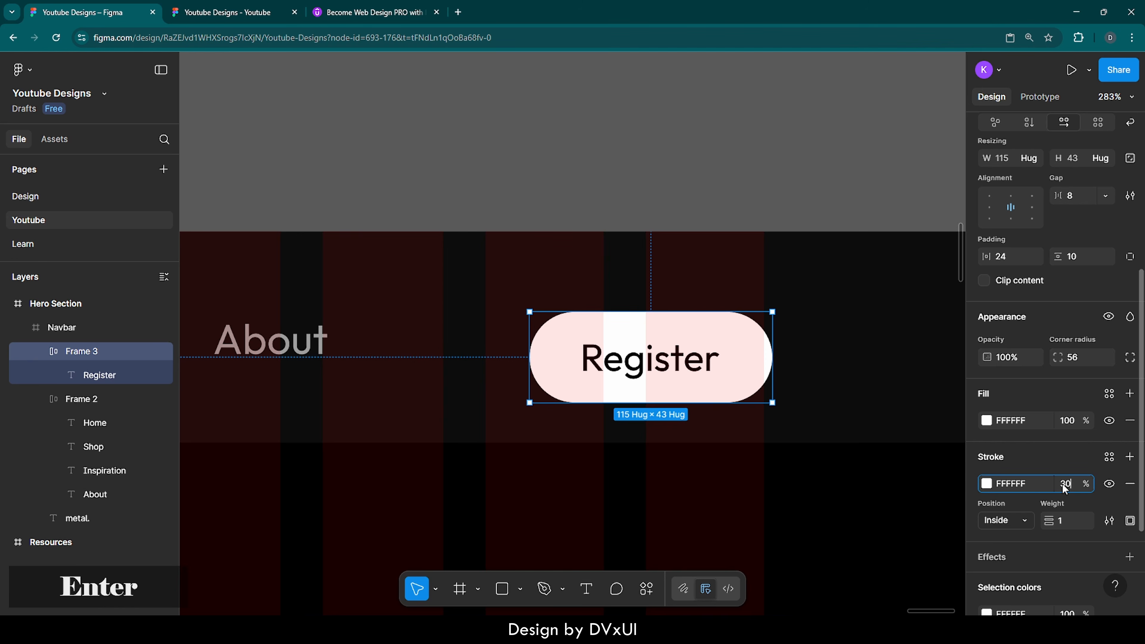
Step: Set the stroke weight to 2 and position it Outside
left_click(1062, 521)
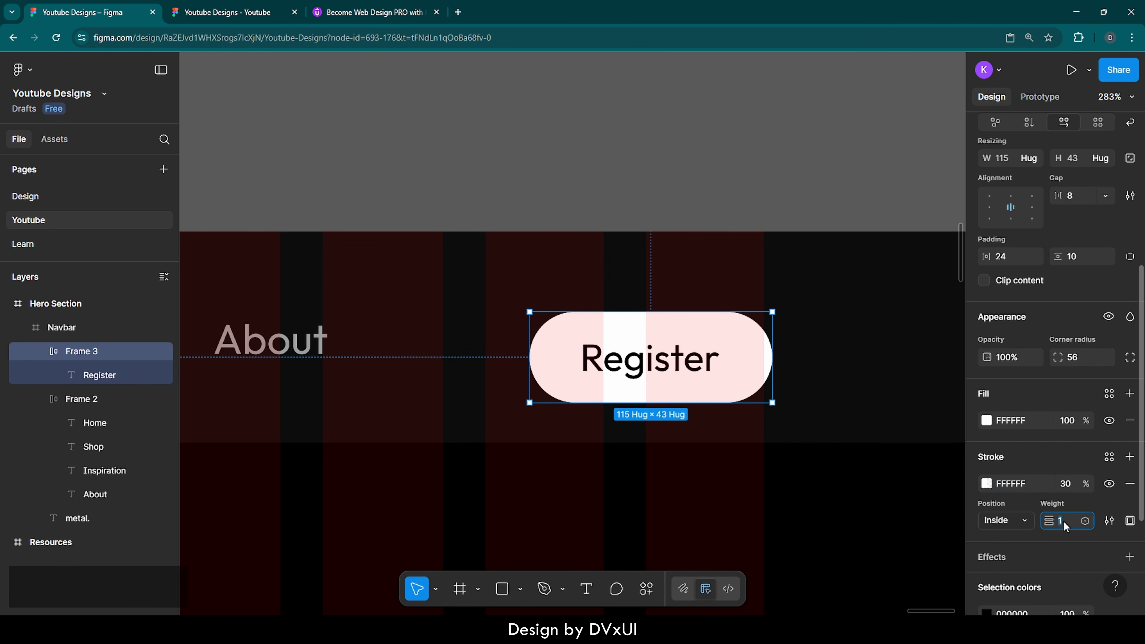
type("2")
key("Return")
left_click(1001, 522)
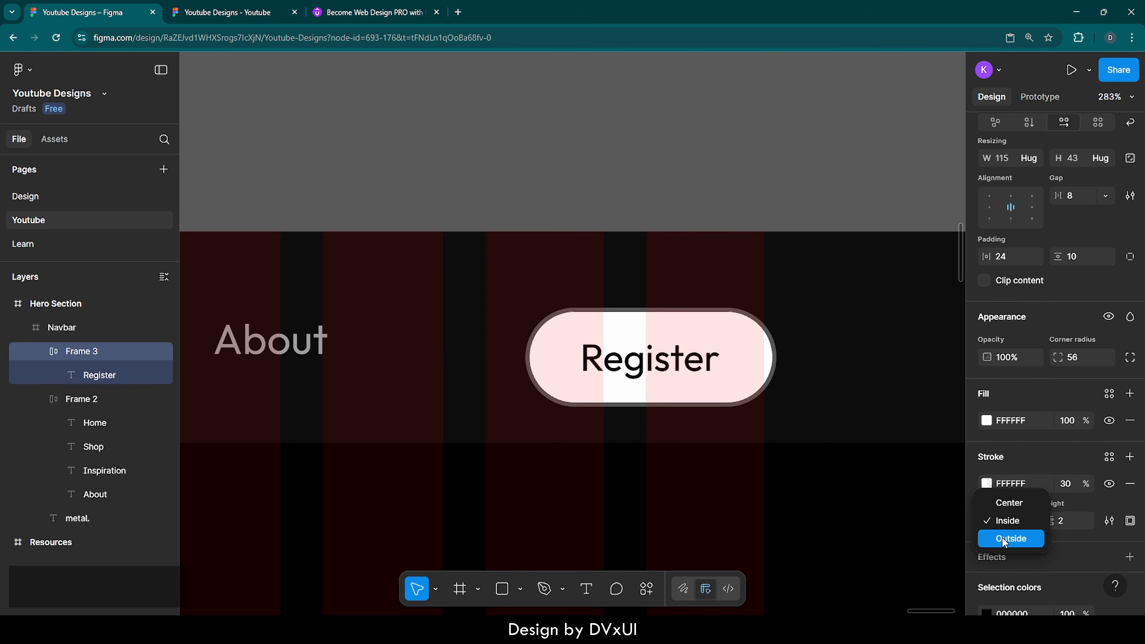
left_click(1002, 538)
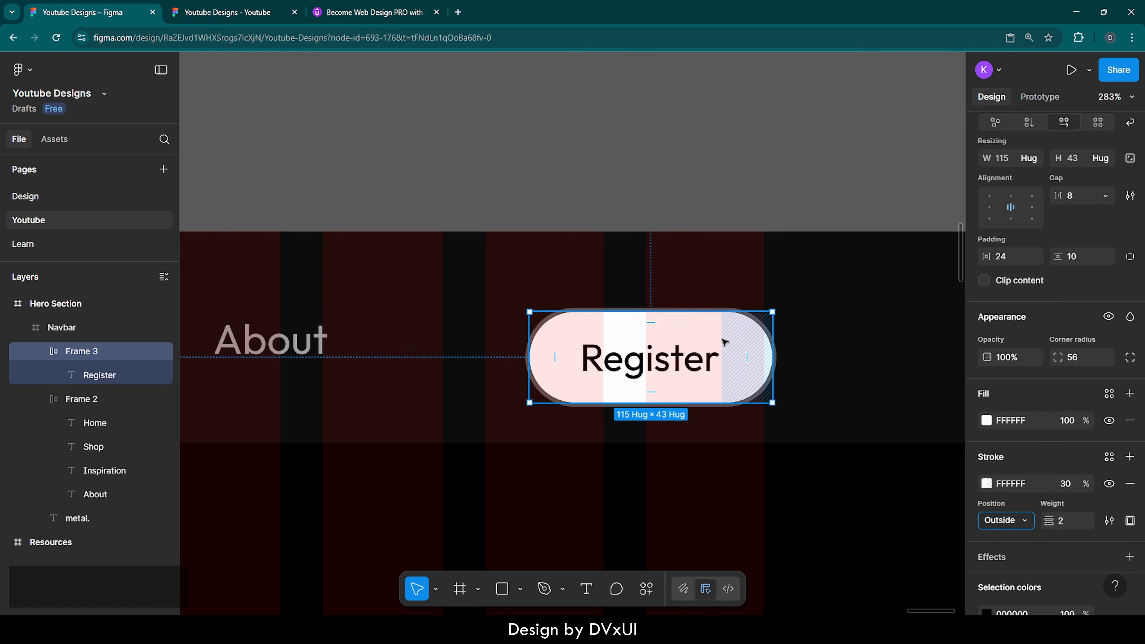
scroll(725, 342, "down", 5)
scroll(721, 343, "left", 3)
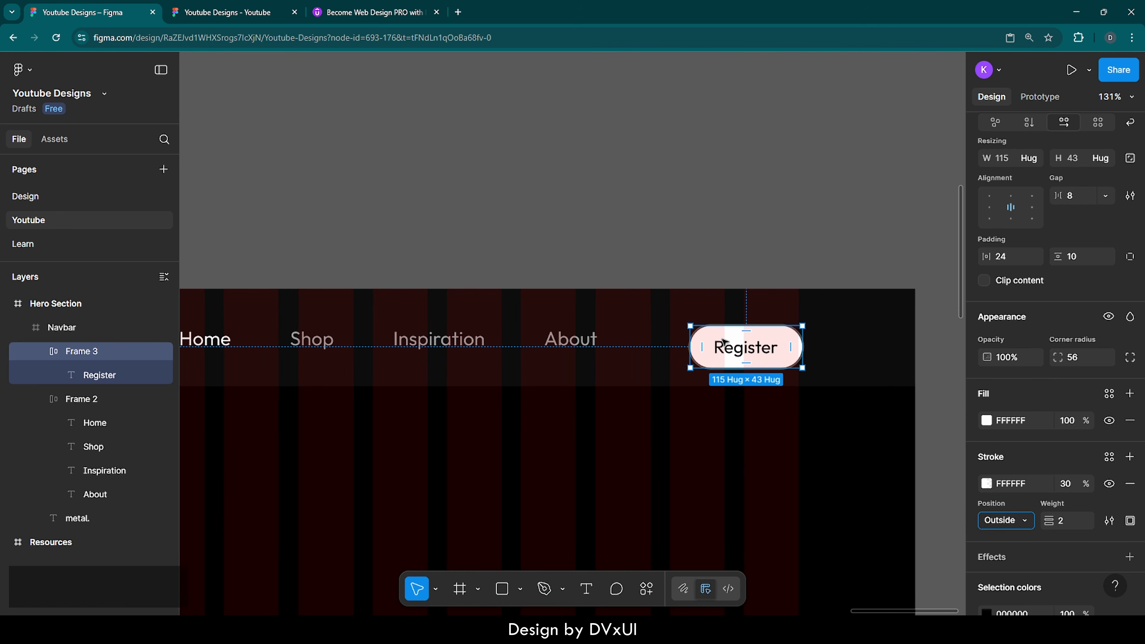
Step: Wrap the nav links and Register button in an auto-layout row with items vertically centred
left_click(560, 338, "shift")
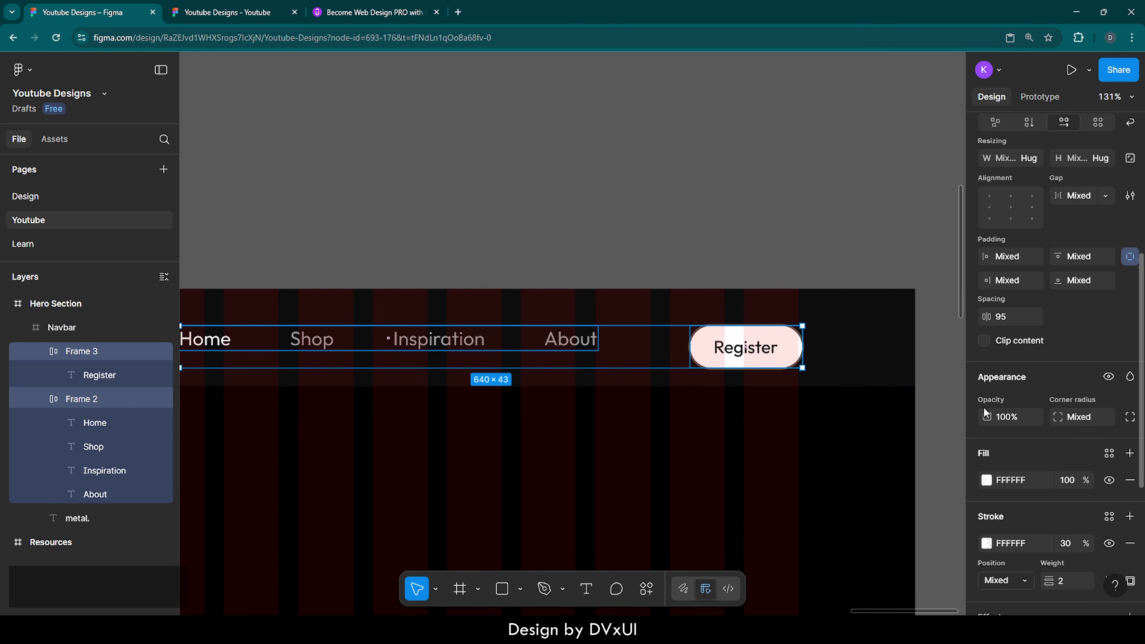
scroll(986, 413, "up", 2)
scroll(984, 411, "up", 4)
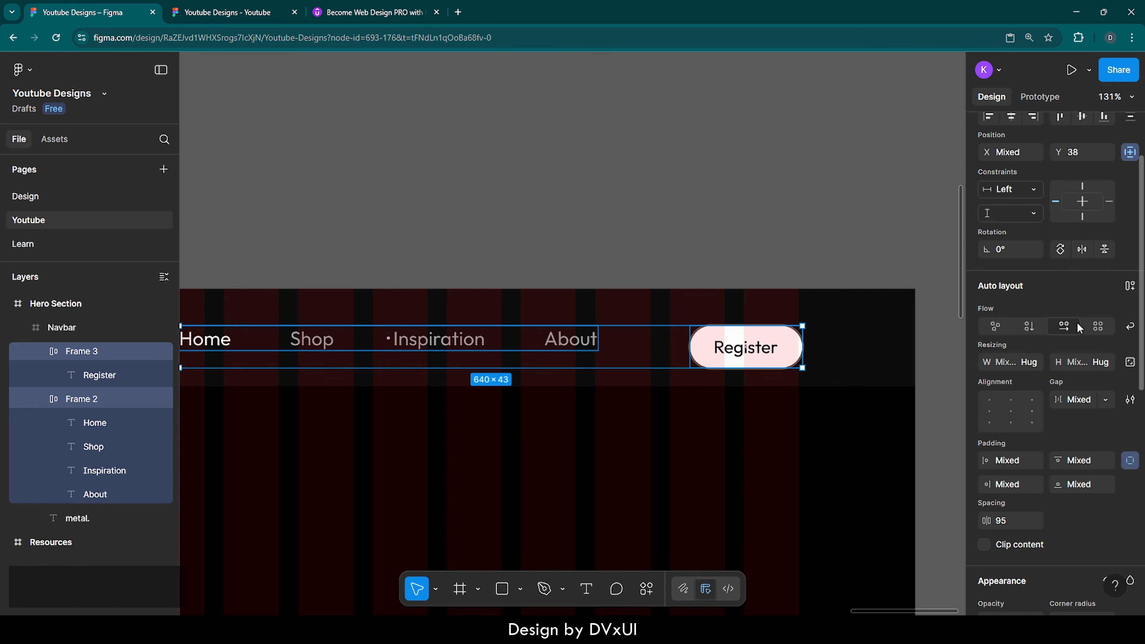
left_click(1131, 286)
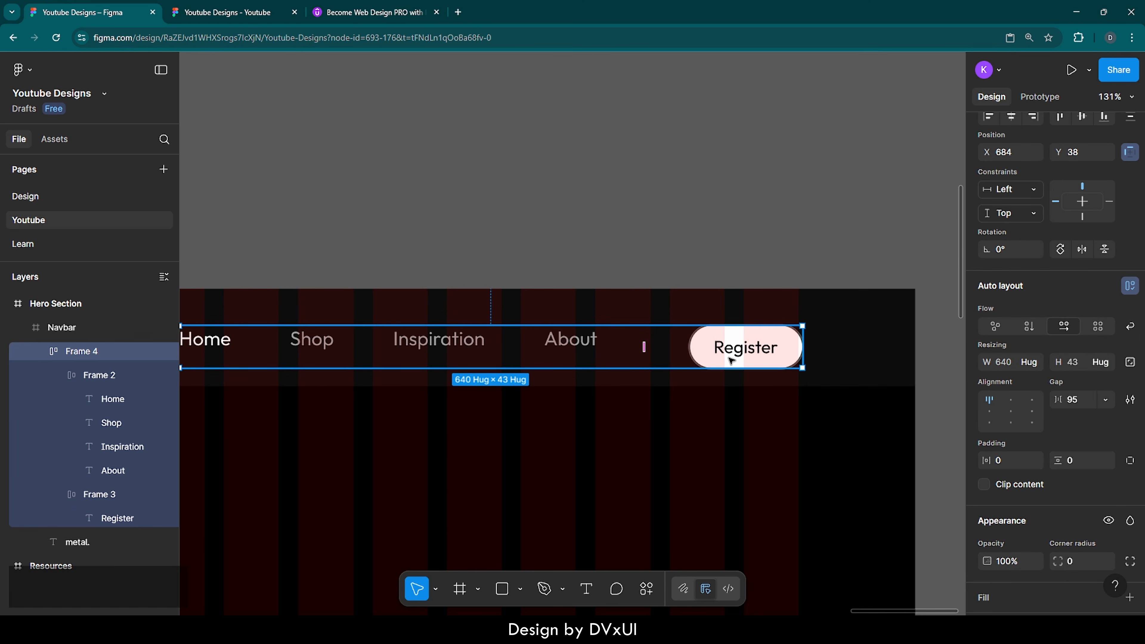
left_click(1011, 412)
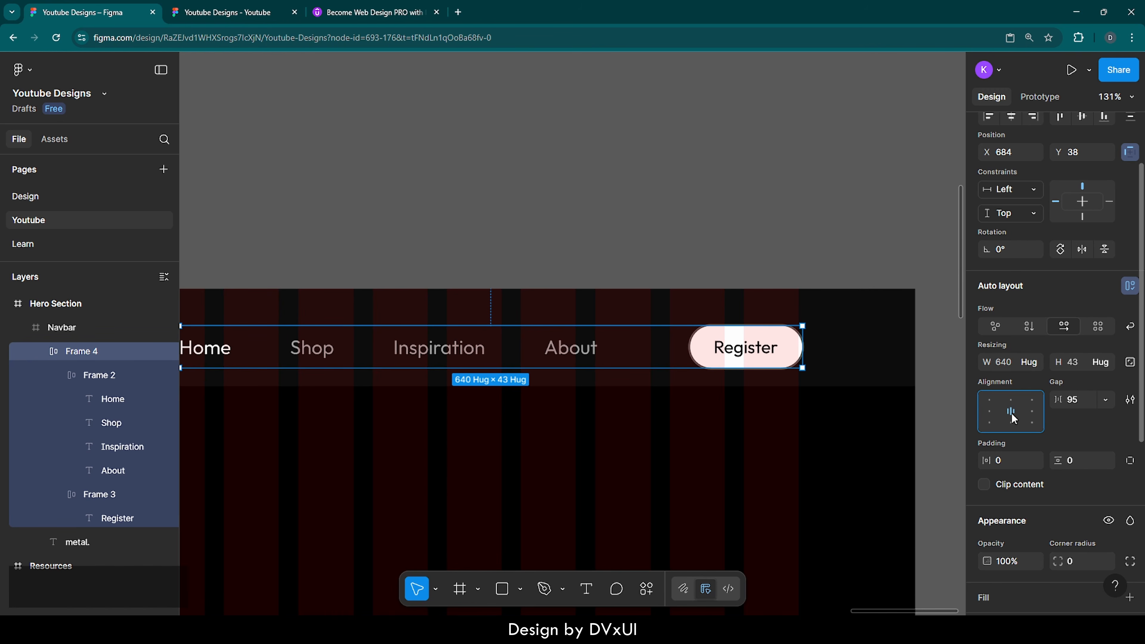
Step: Centre the new row vertically inside the Navbar and nudge it slightly left
scroll(1033, 262, "up", 3)
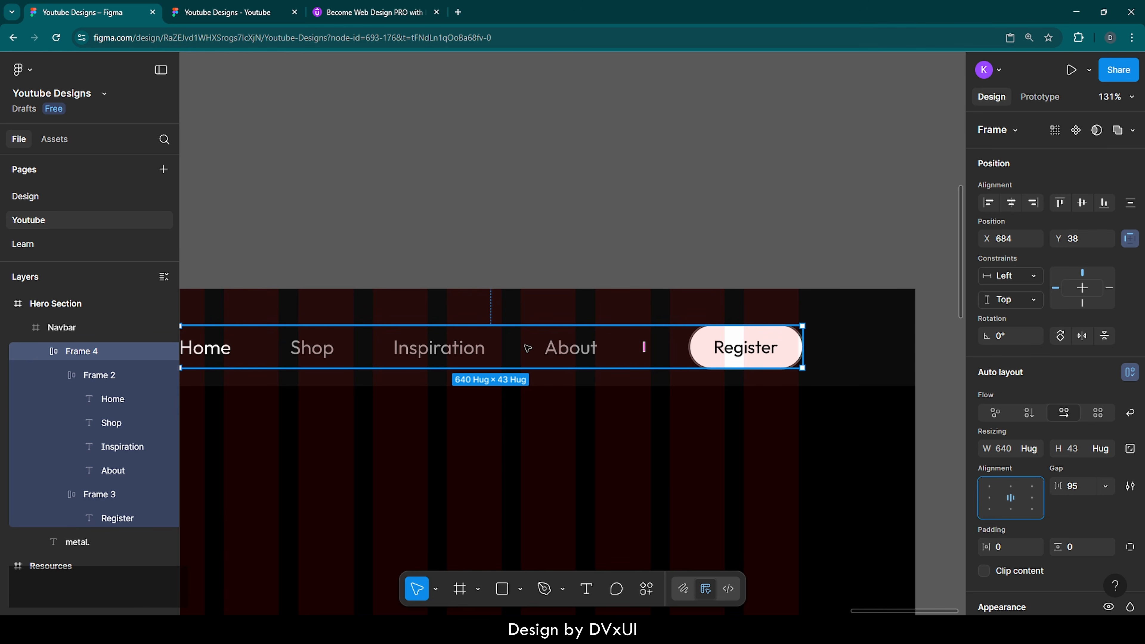
left_click(1082, 202)
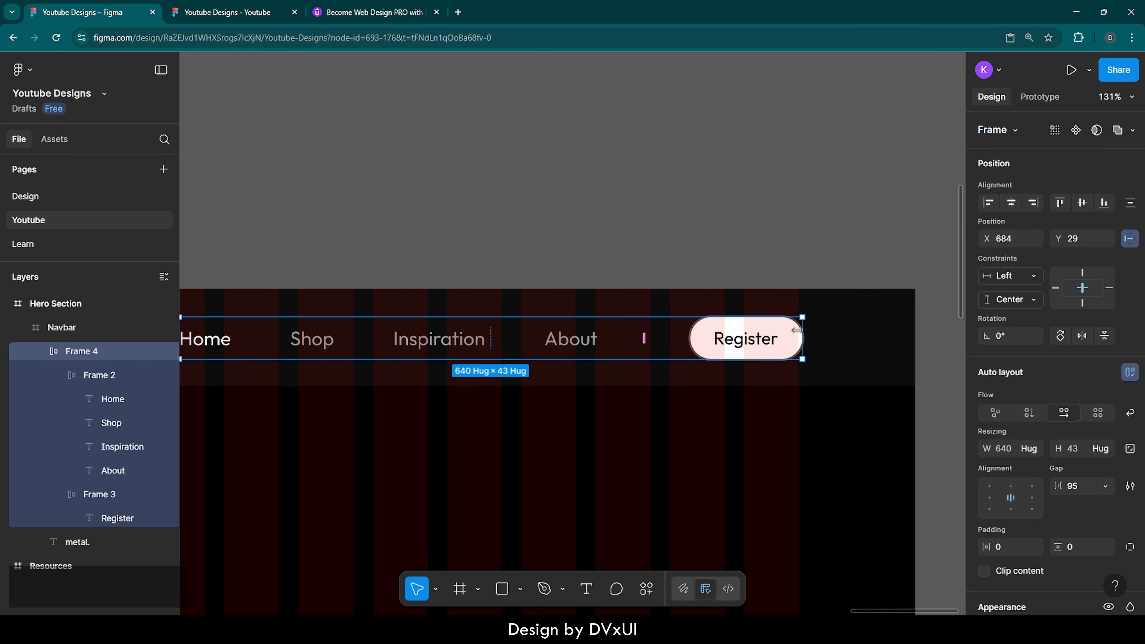
scroll(801, 334, "up", 5)
scroll(798, 333, "up", 3)
key("Left")
key("Left")
key("Left")
key("Left")
key("Left")
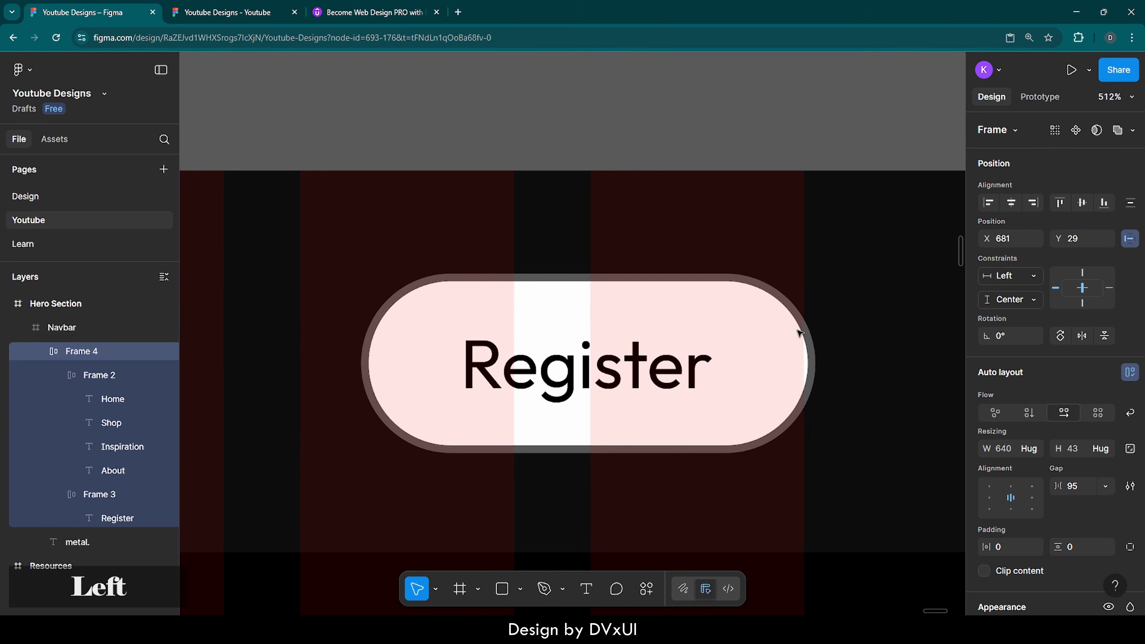
key("Left")
scroll(798, 331, "down", 3)
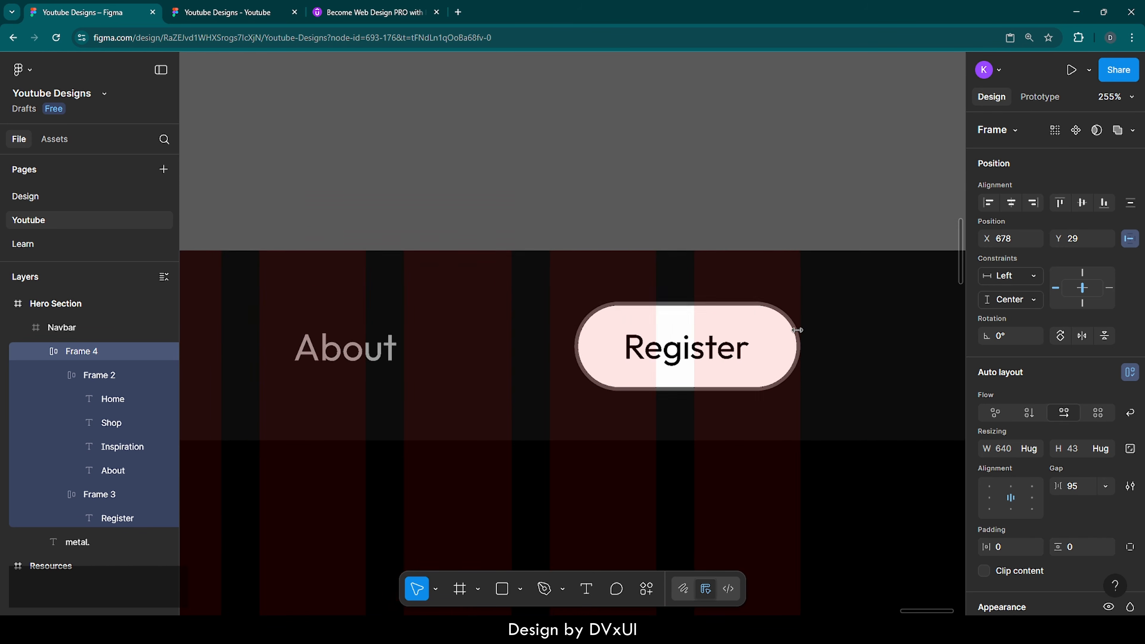
scroll(591, 345, "left", 2)
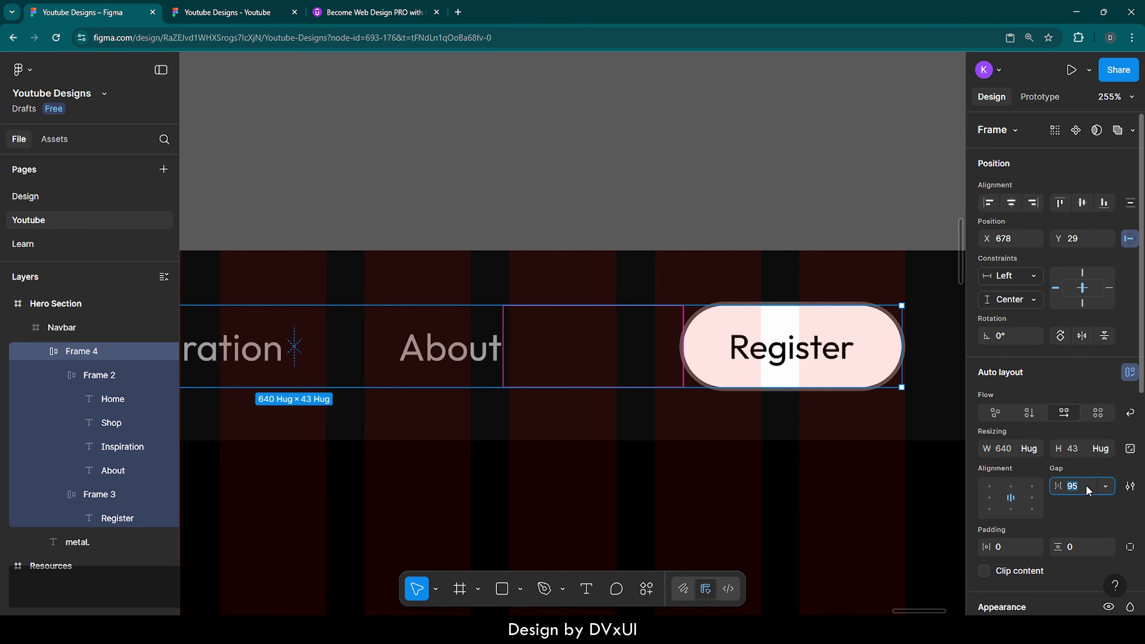
Step: Set the row gap to 60 and shift the row right to X 712
type("60")
key("Return")
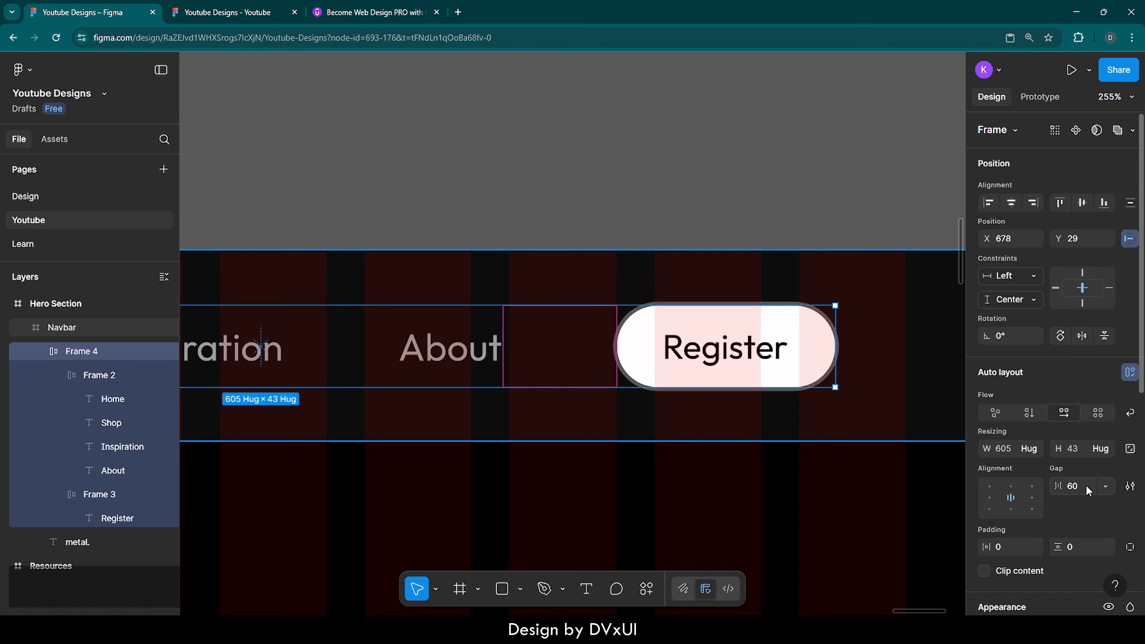
left_click(897, 421)
left_click(818, 354)
key("shift+Right")
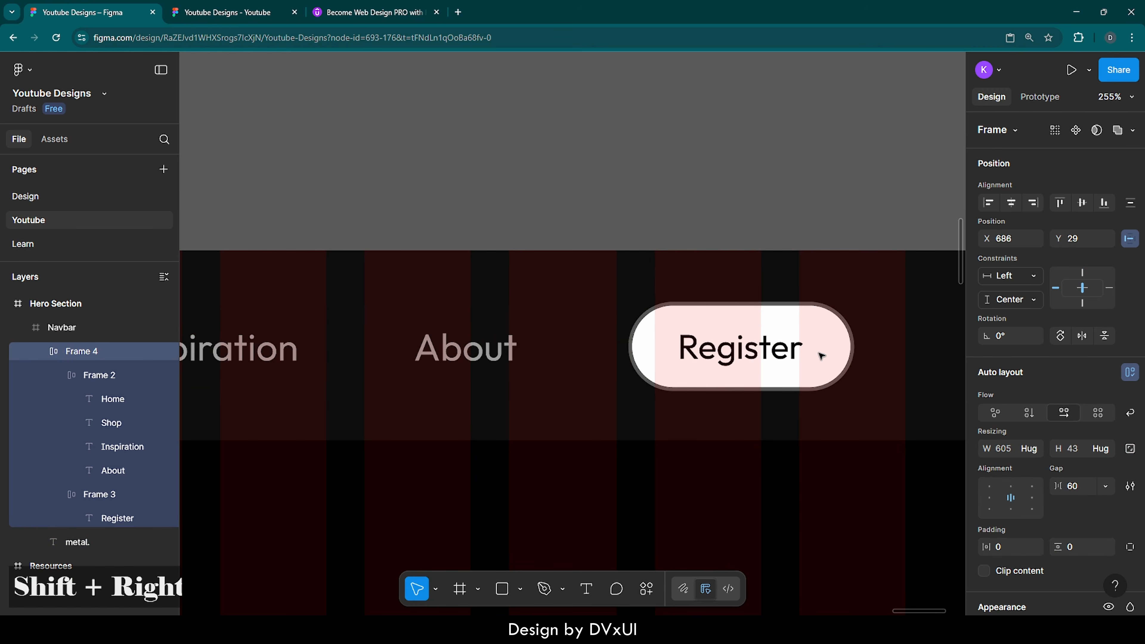
key("shift+Right")
key("shift+Right")
key("Right")
key("Right")
key("Right")
key("Right")
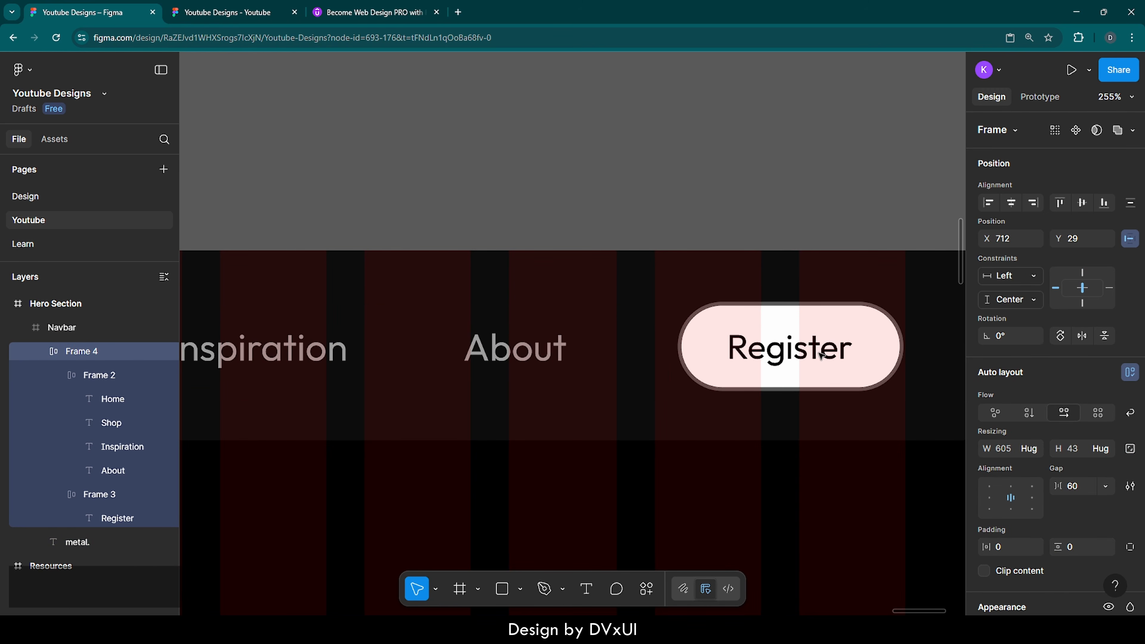
scroll(820, 355, "down", 3)
scroll(820, 355, "down", 5)
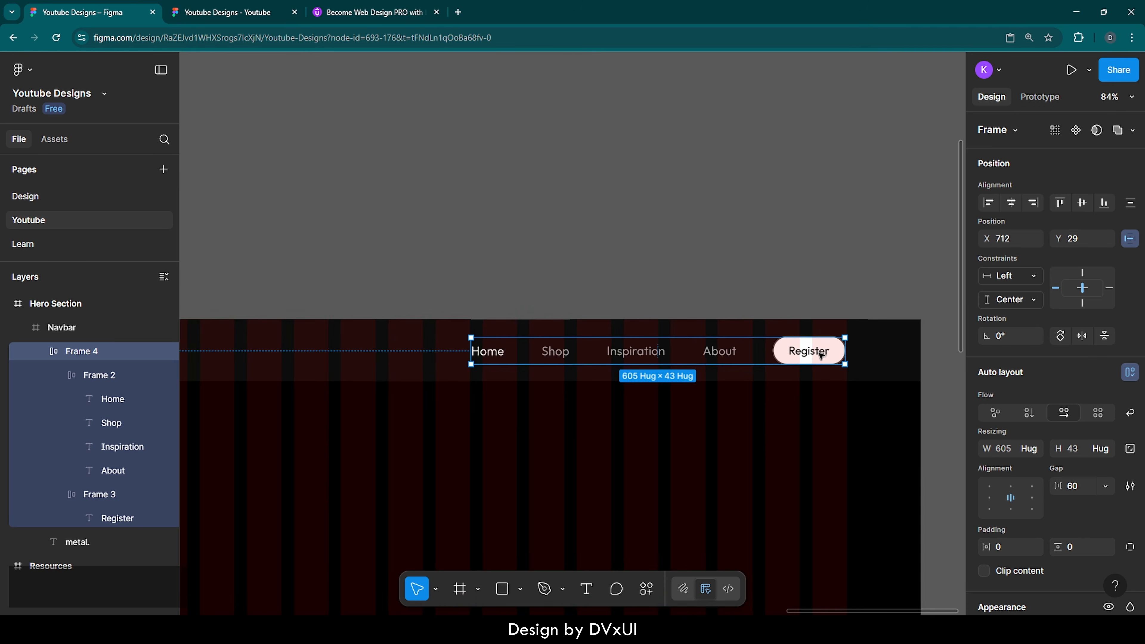
scroll(819, 355, "down", 4)
scroll(820, 355, "right", 1)
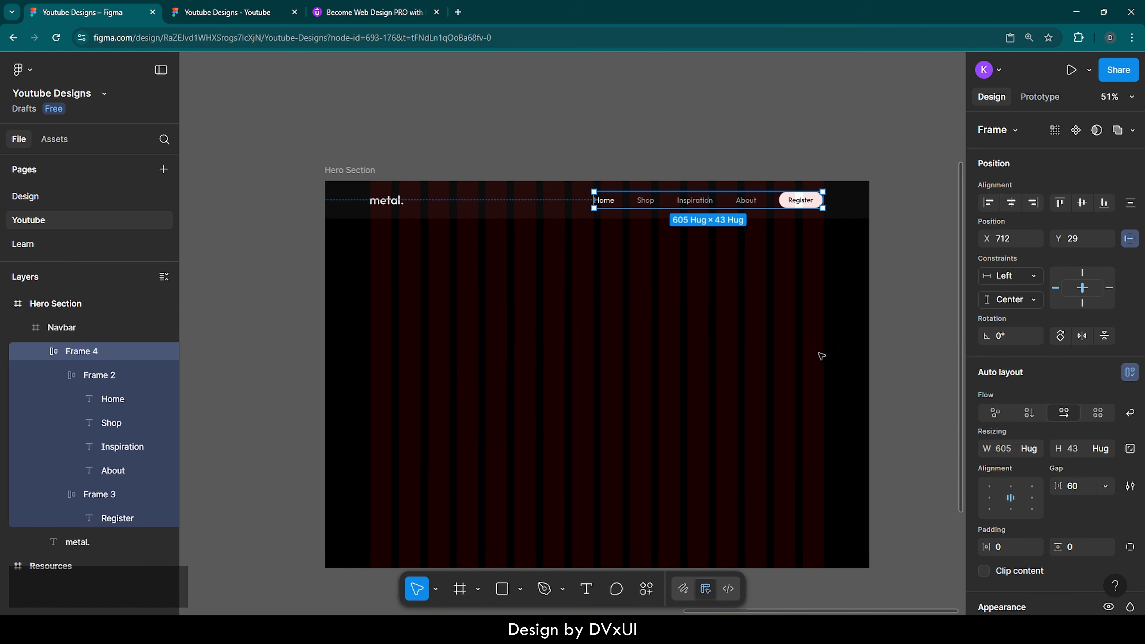
left_click(882, 343)
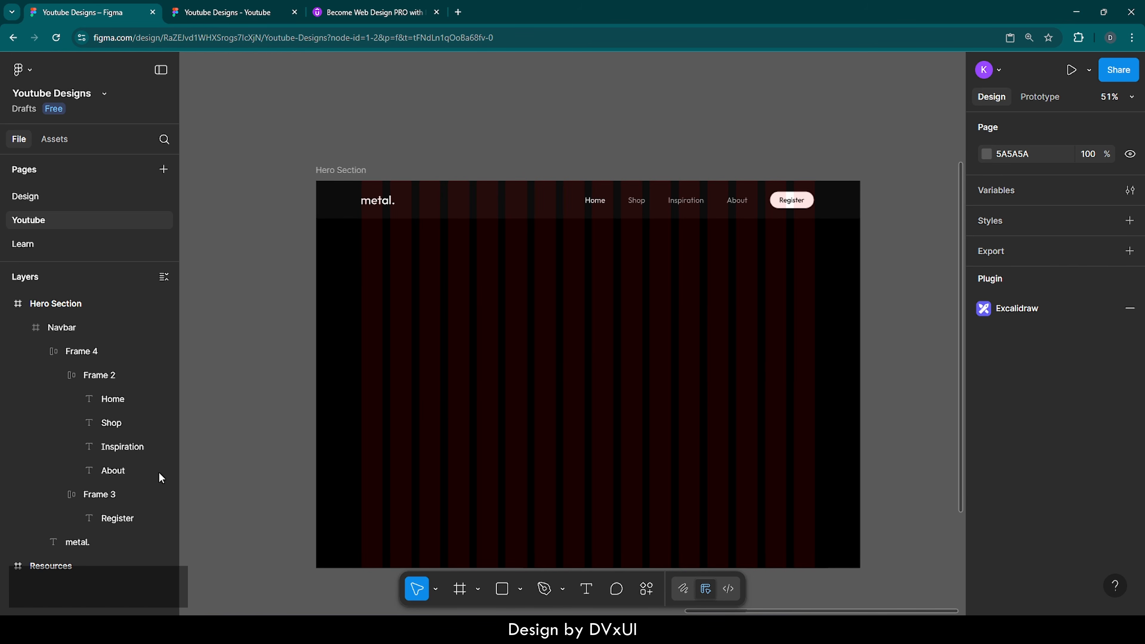
Step: Copy the chrome rose image from Resources and paste it into the Hero Section
left_click(18, 567)
double_click(18, 566)
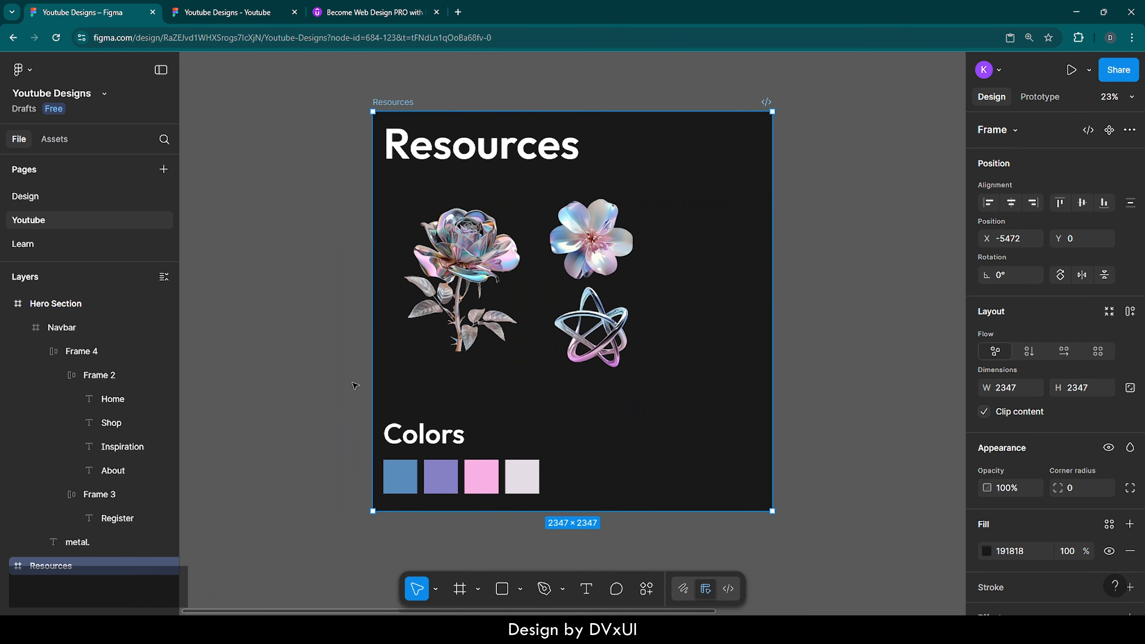
left_click(463, 258)
key("ctrl+c")
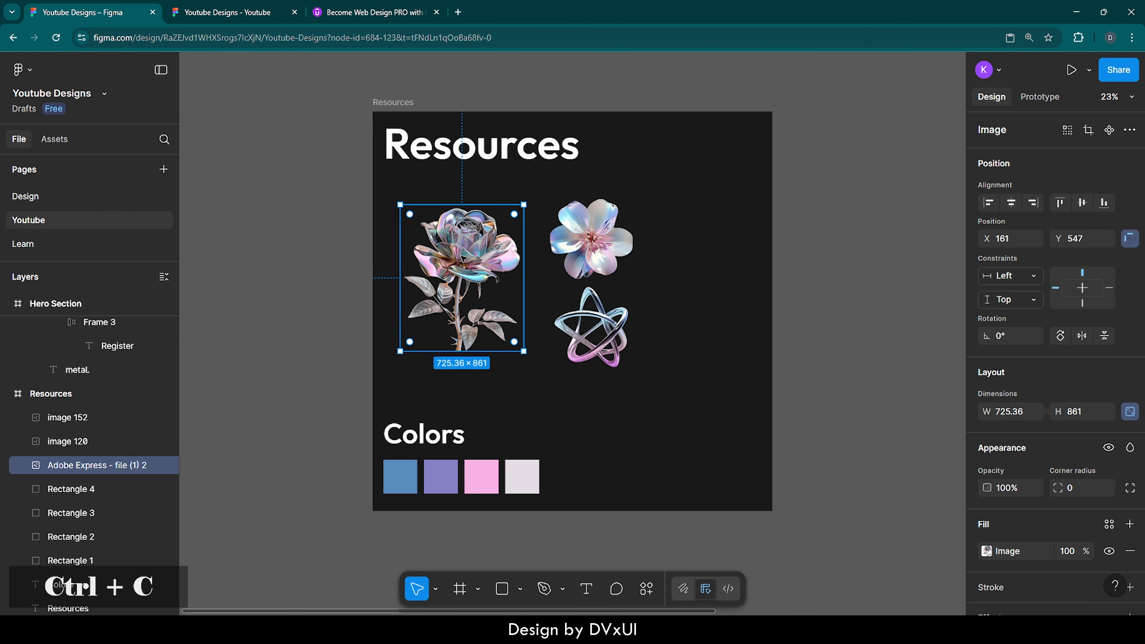
scroll(51, 400, "up", 4)
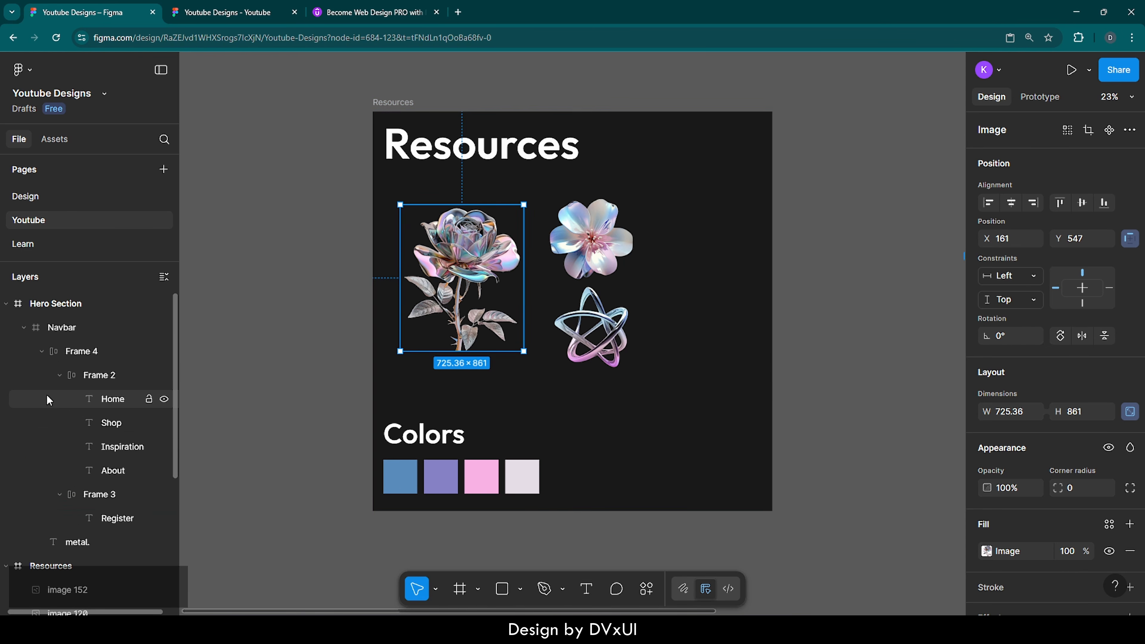
double_click(17, 306)
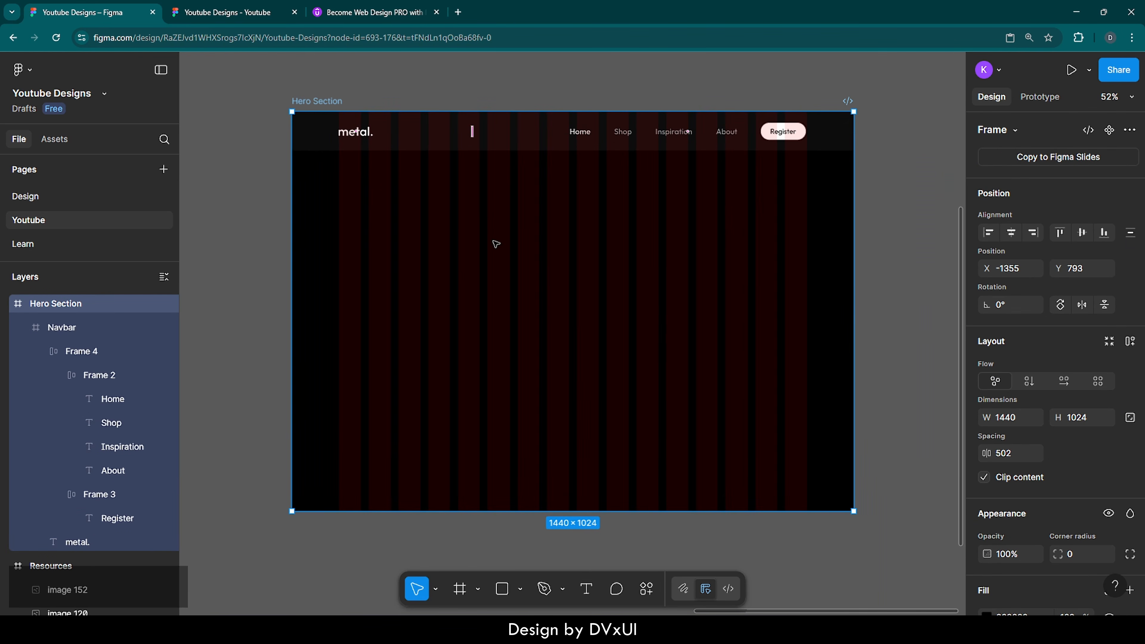
key("ctrl+v")
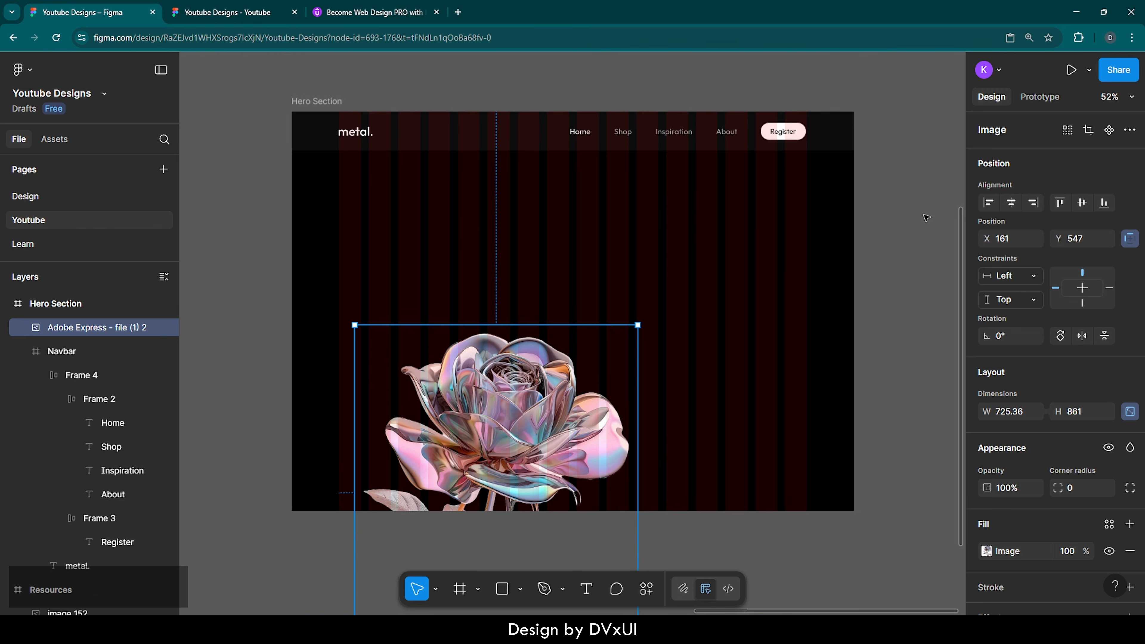
Step: Align the rose to the frame's right and bottom edges, then set X to 680
left_click(1034, 203)
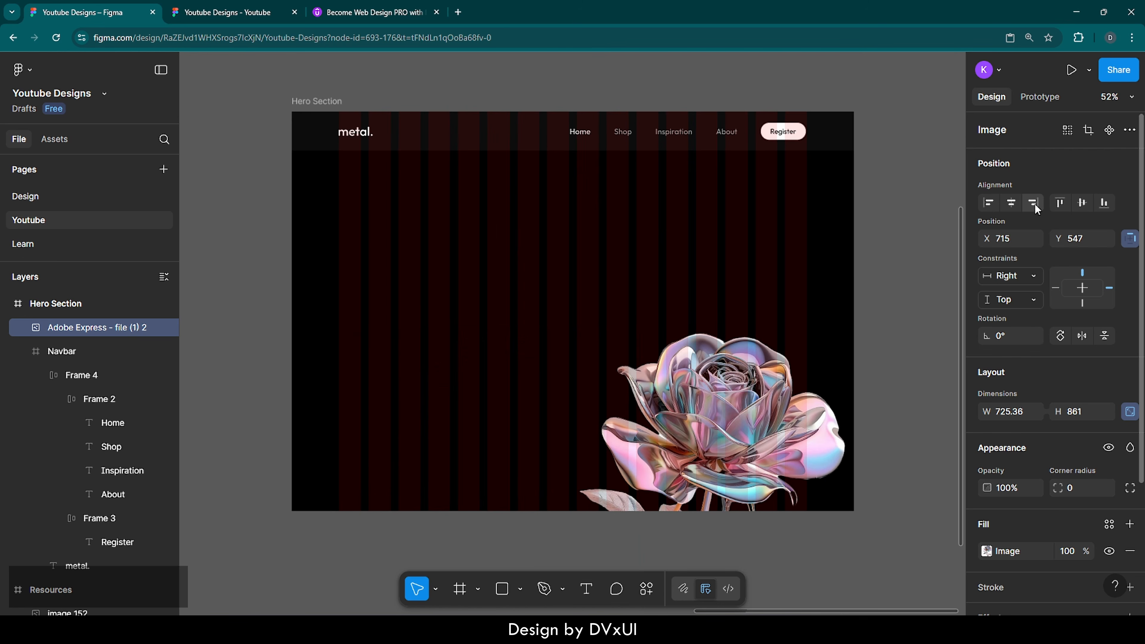
left_click(1104, 203)
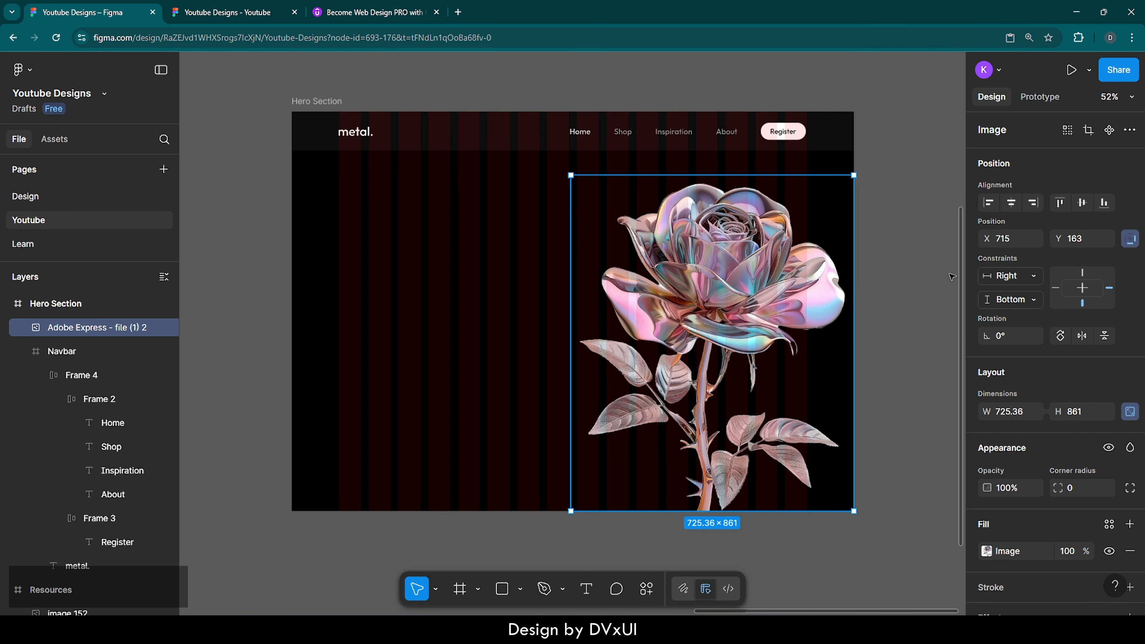
left_click(1015, 237)
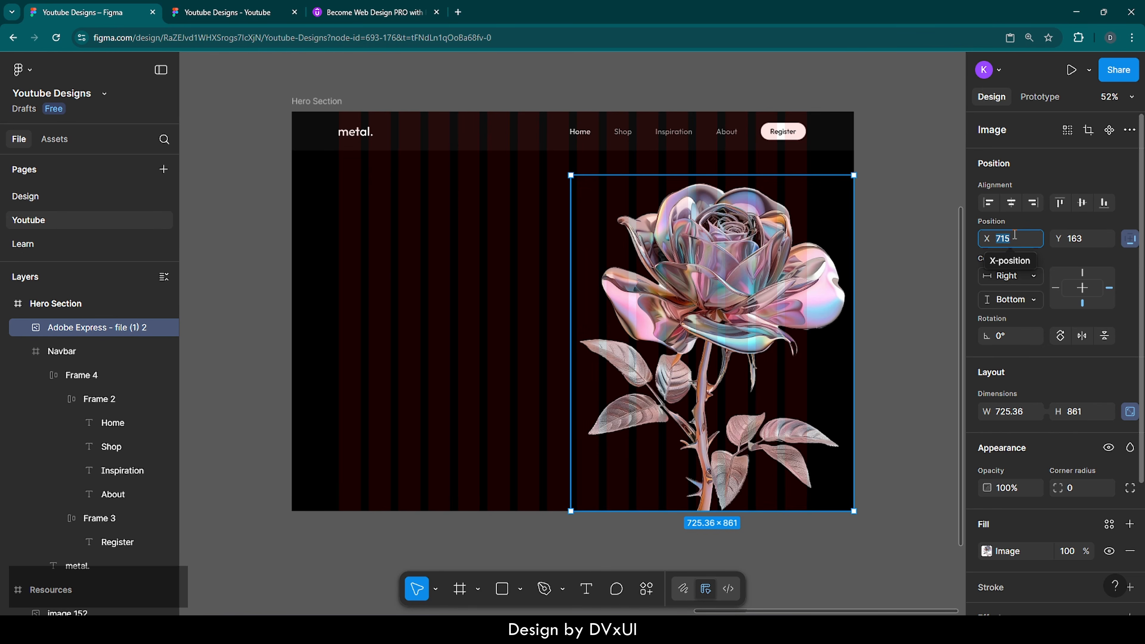
type("680")
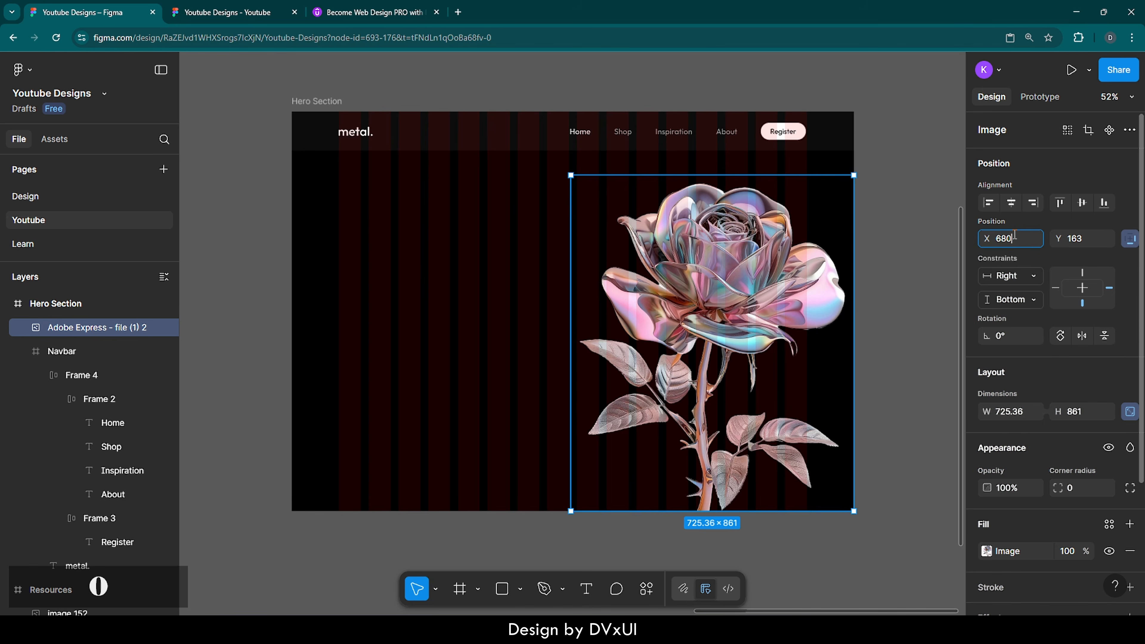
key("Return")
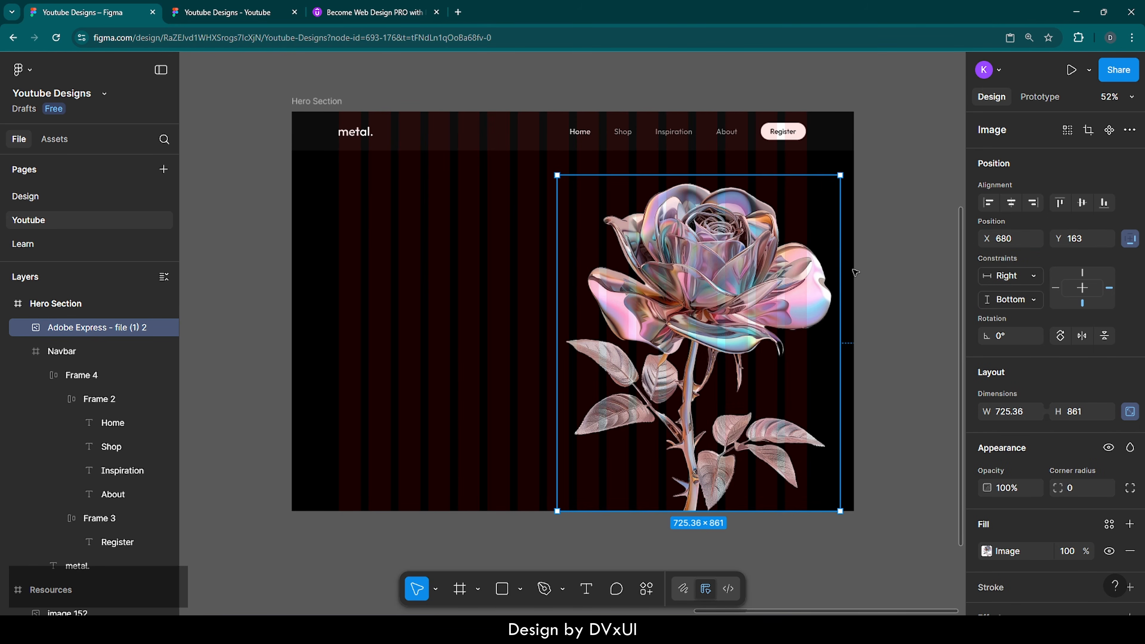
Step: Lock the chrome rose layer in the Layers panel and deselect it
scroll(855, 273, "up", 10)
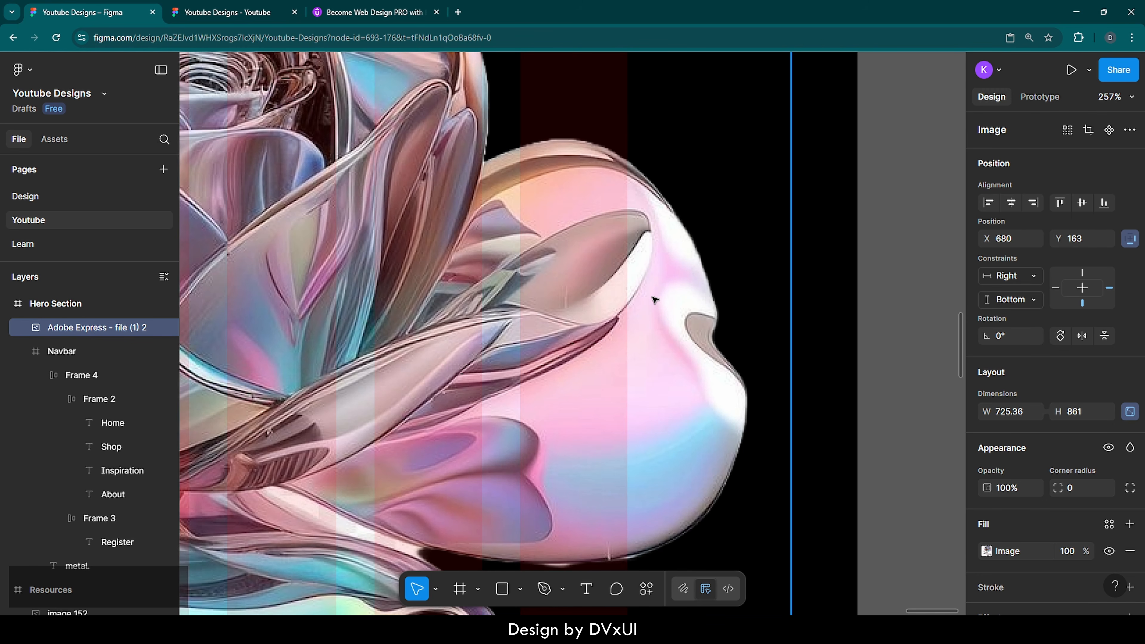
scroll(655, 299, "down", 1)
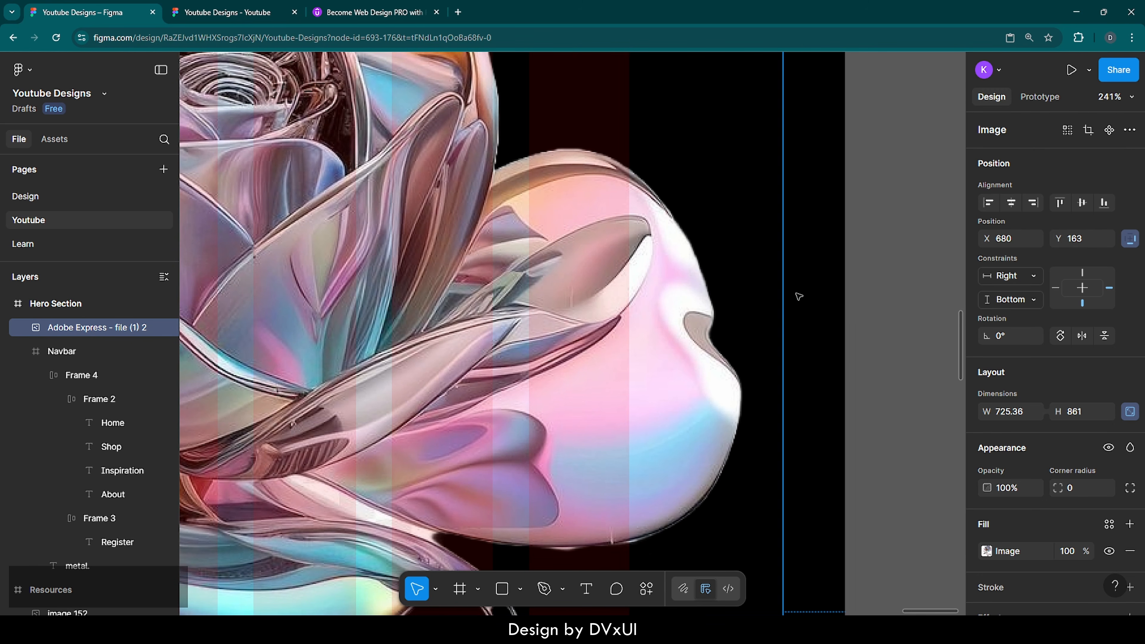
scroll(801, 301, "down", 6)
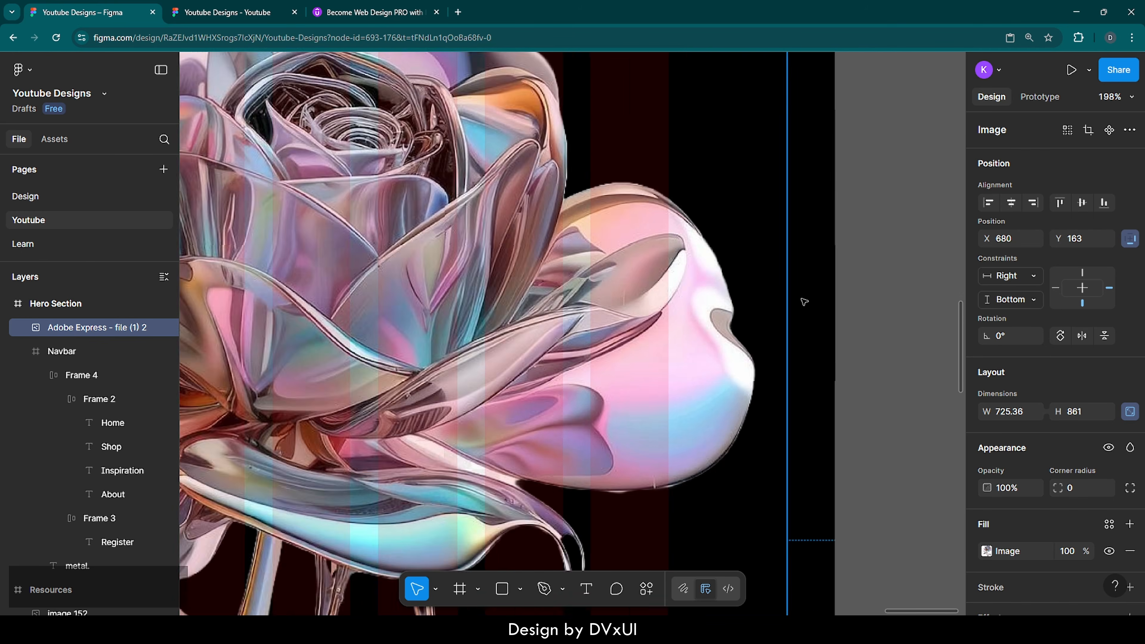
scroll(801, 298, "down", 2)
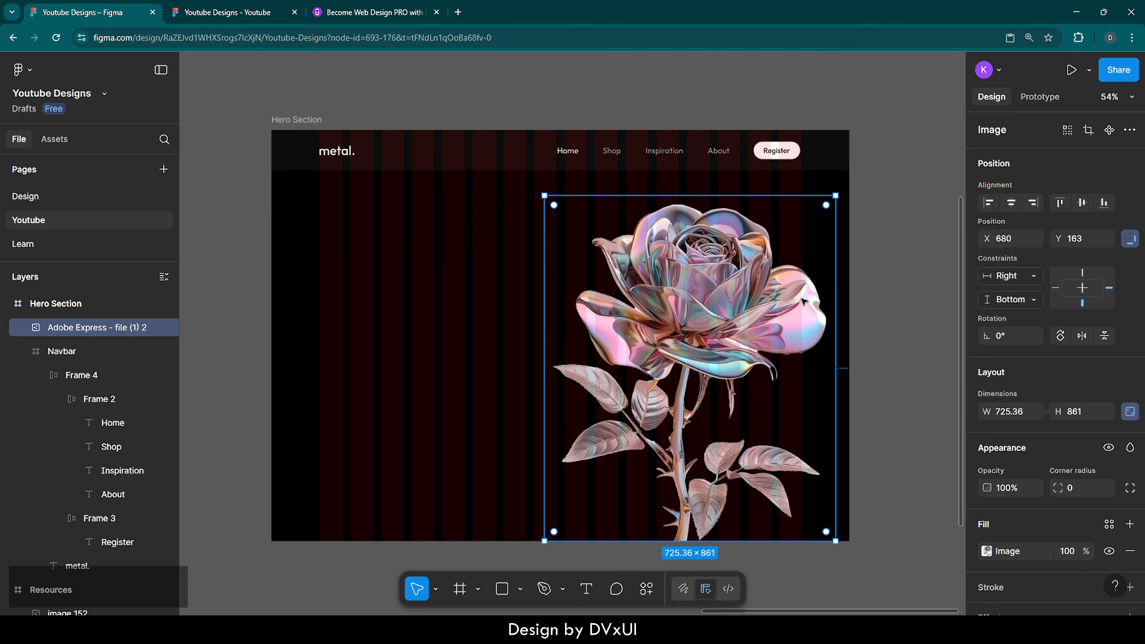
scroll(457, 312, "left", 2)
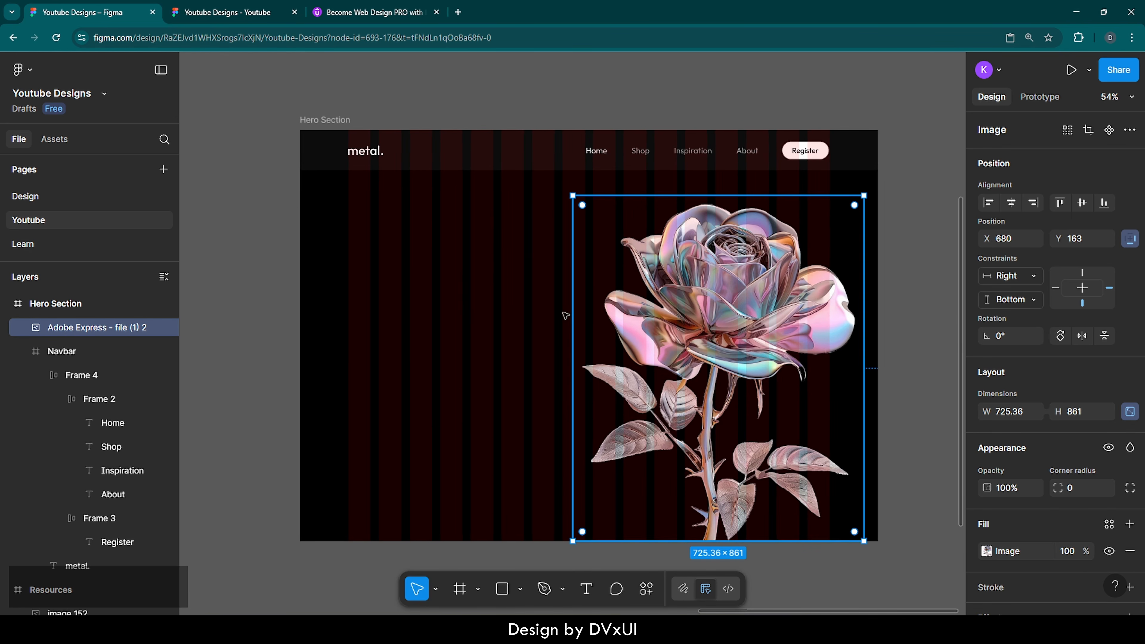
left_click(149, 327)
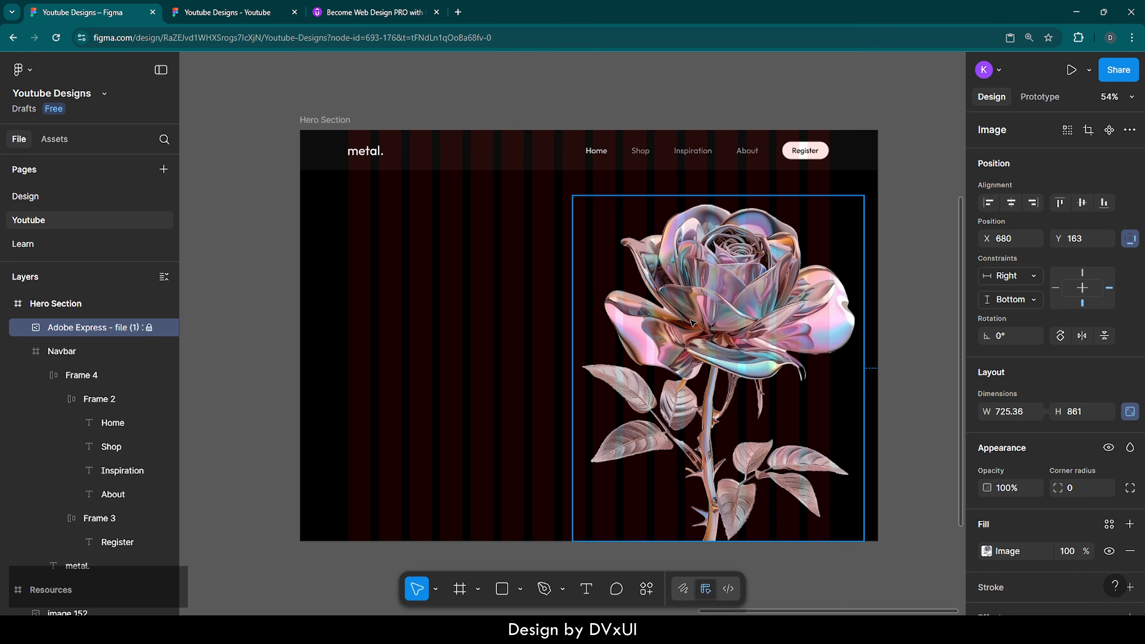
left_click(921, 301)
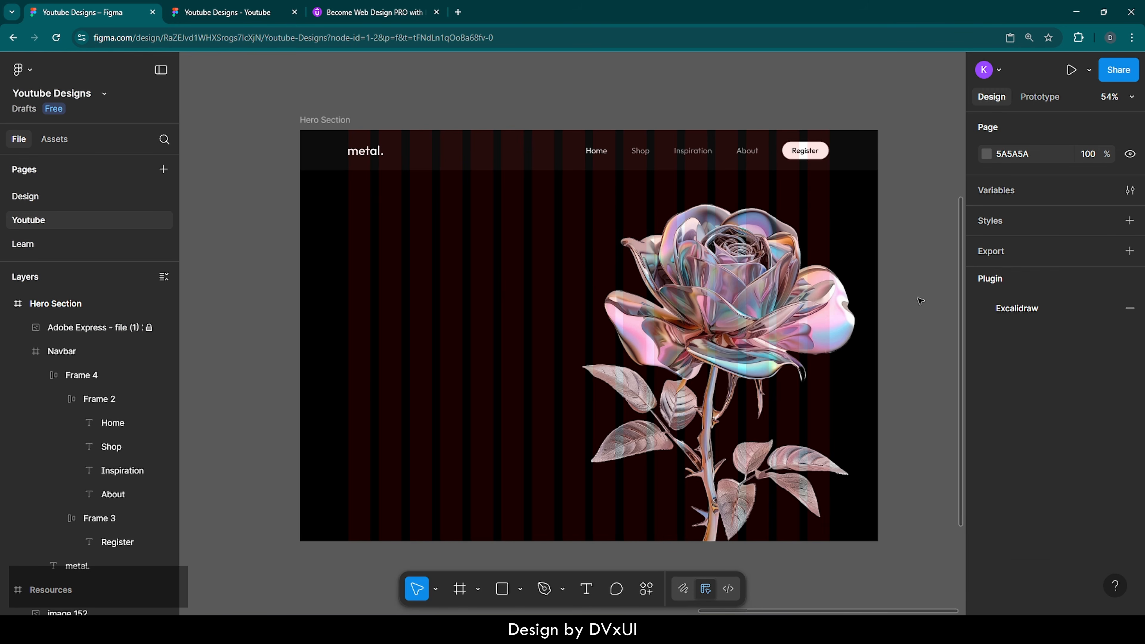
Step: Draw a 100×100 grey D9D9D9 circle to the left of the rose
scroll(921, 301, "up", 1)
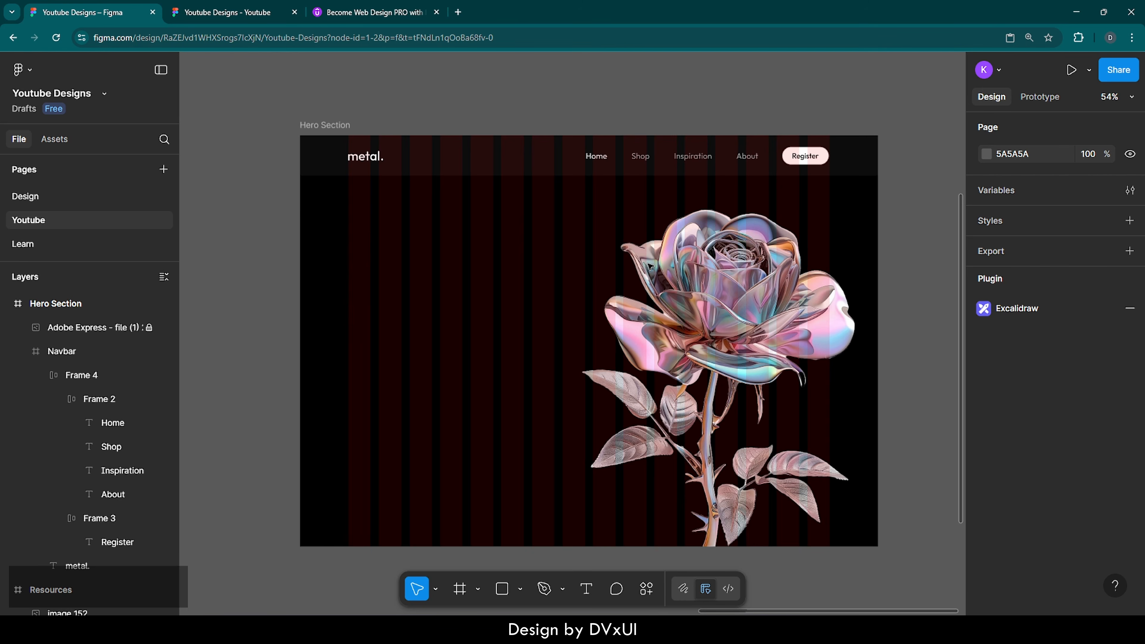
key("o")
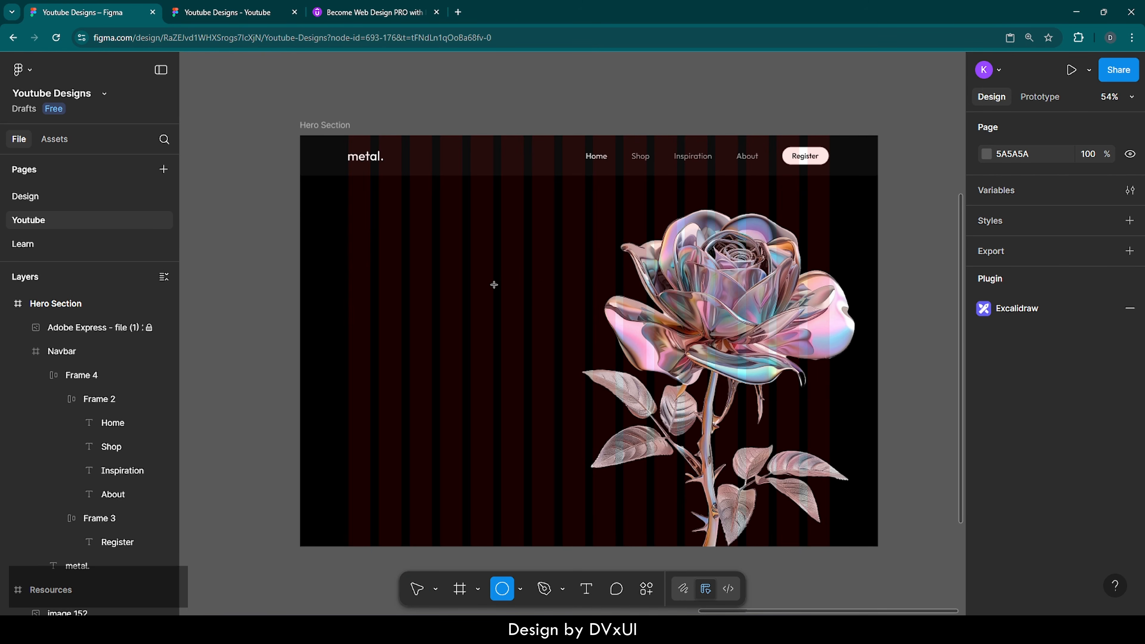
left_click(493, 285)
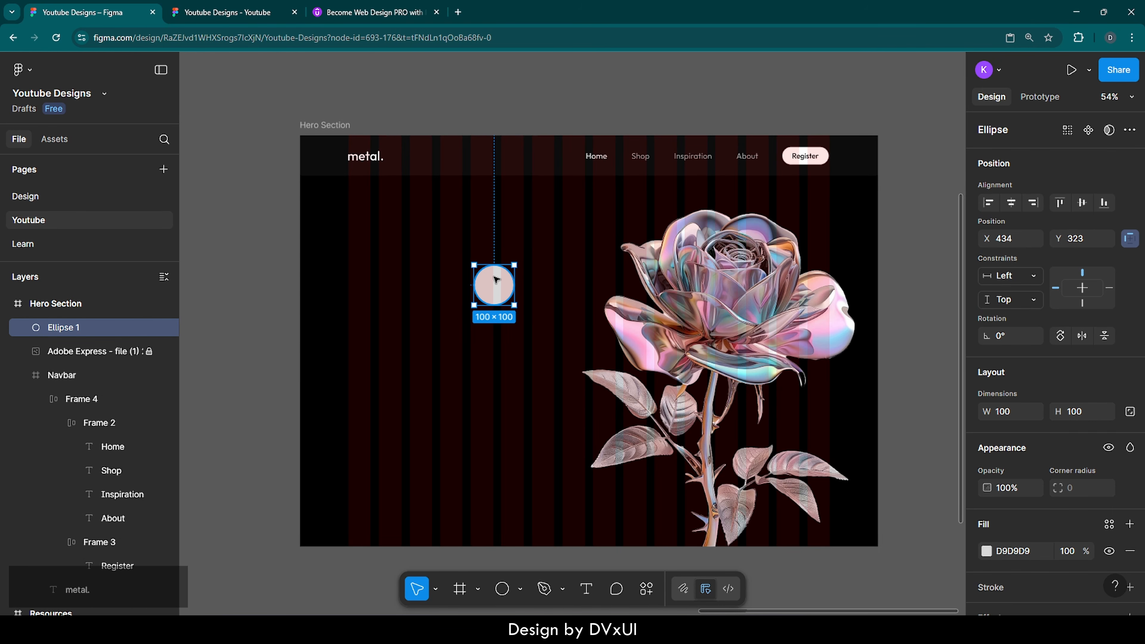
Step: Turn off the Hero Section's column layout guide, leaving a plain black background
left_click(325, 125)
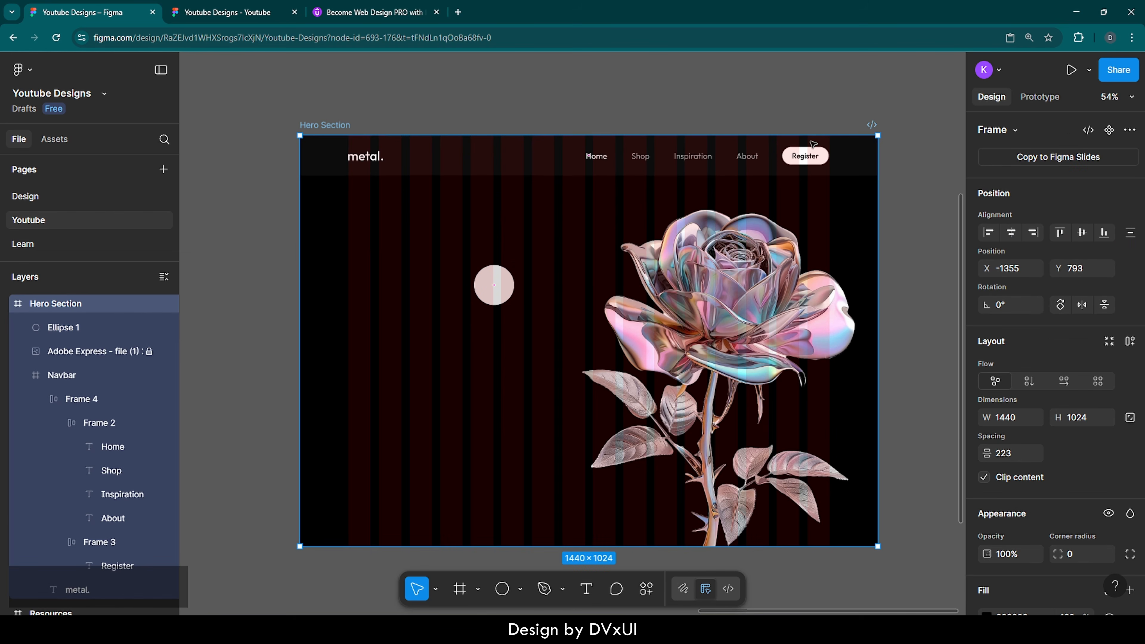
scroll(1061, 465, "down", 8)
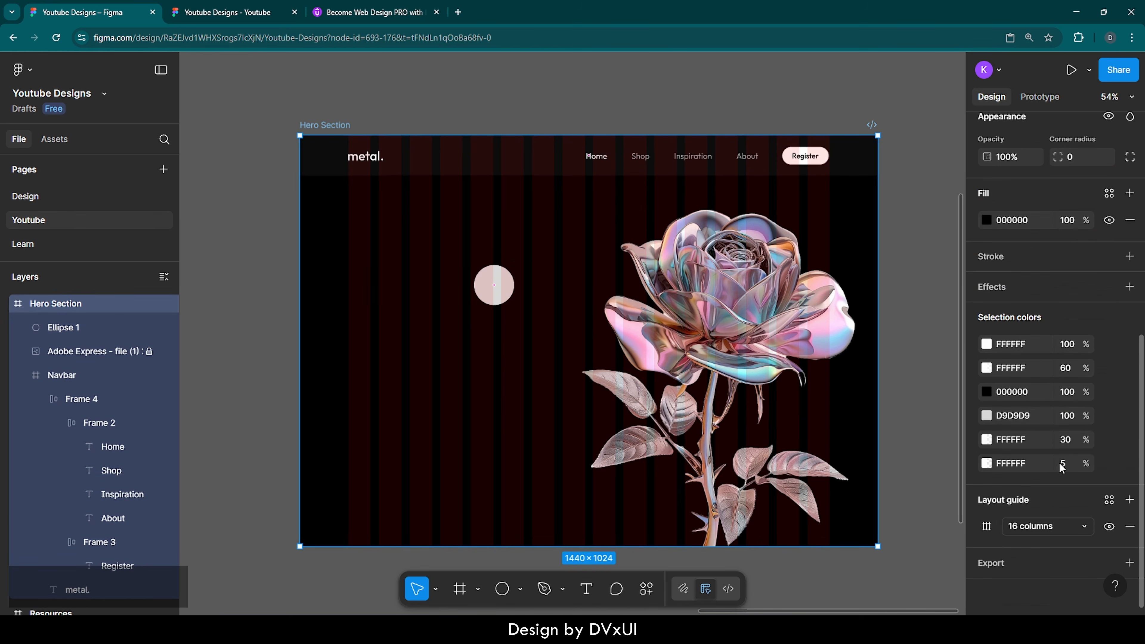
left_click(1109, 528)
left_click(899, 416)
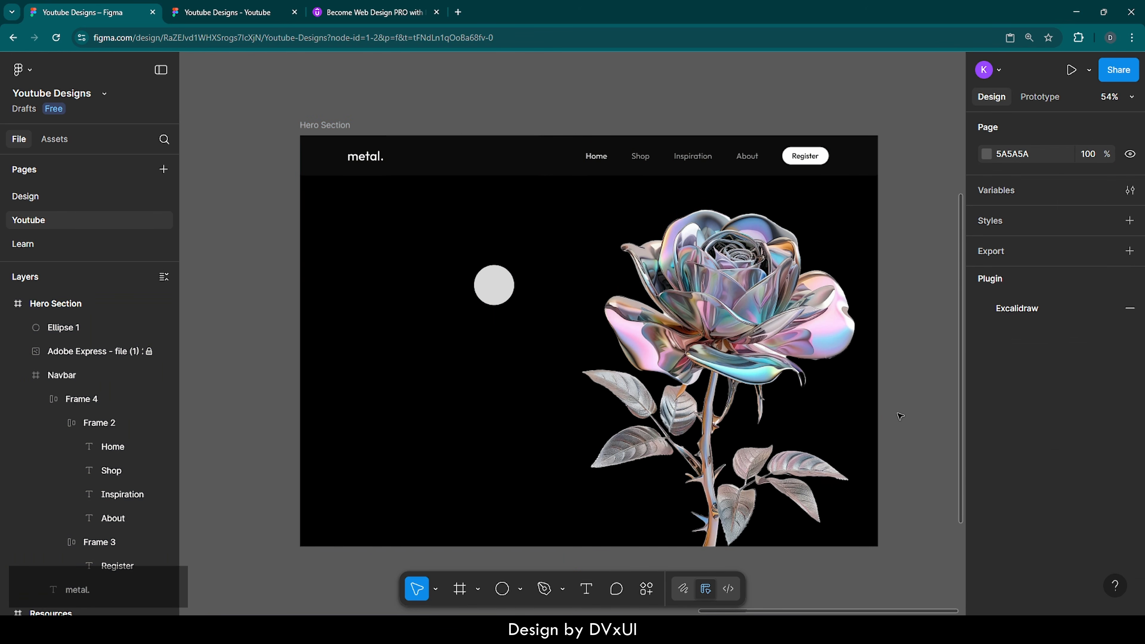
scroll(899, 416, "right", 1)
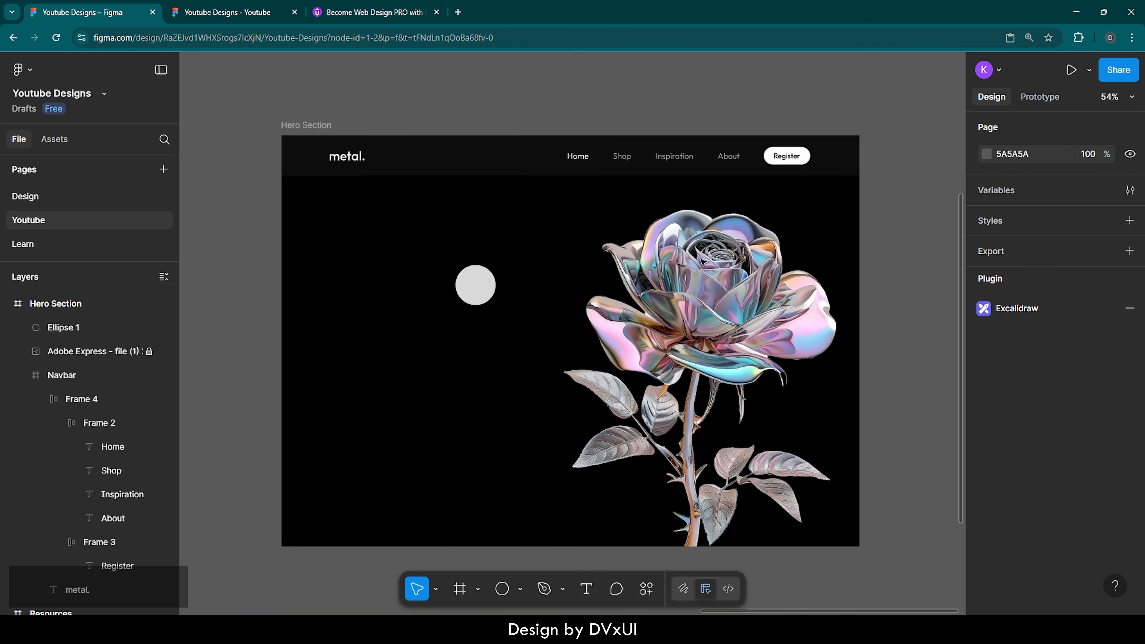
Step: Lock proportions on the grey Ellipse 1 and set its height to 400, making it 400×400
left_click(482, 281)
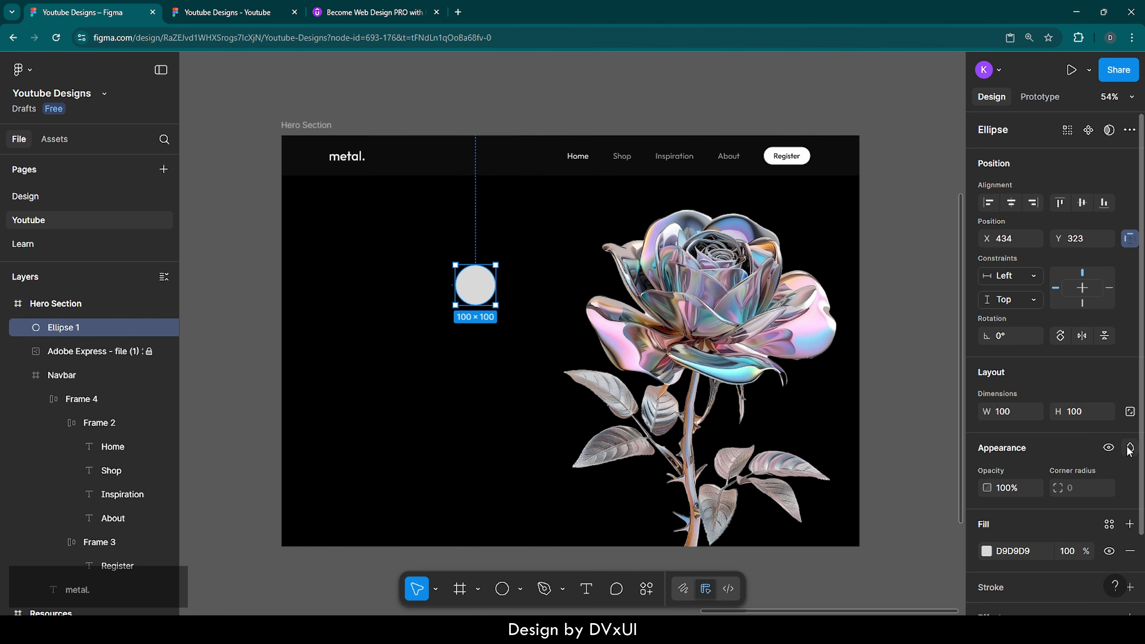
left_click(1130, 413)
left_click(1091, 412)
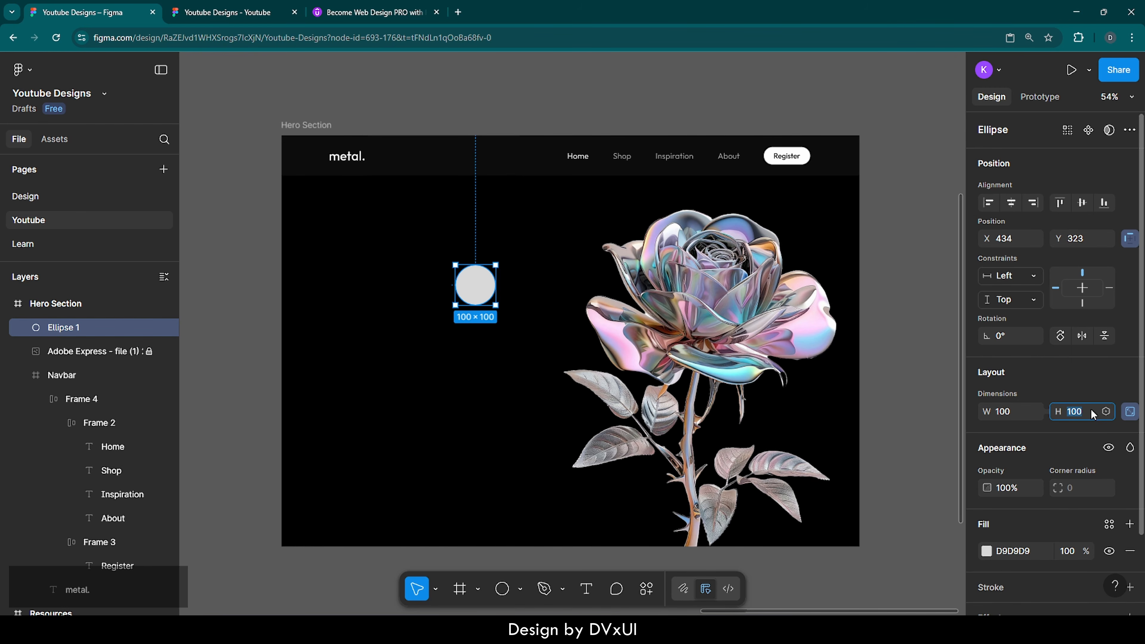
type("400")
key("Return")
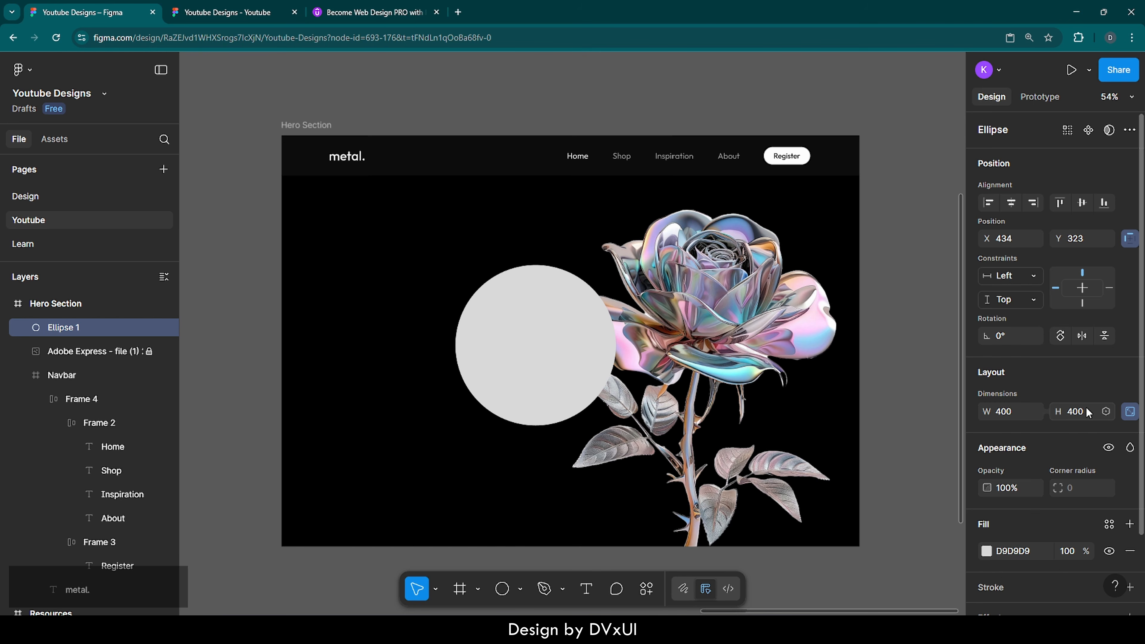
scroll(1020, 468, "down", 2)
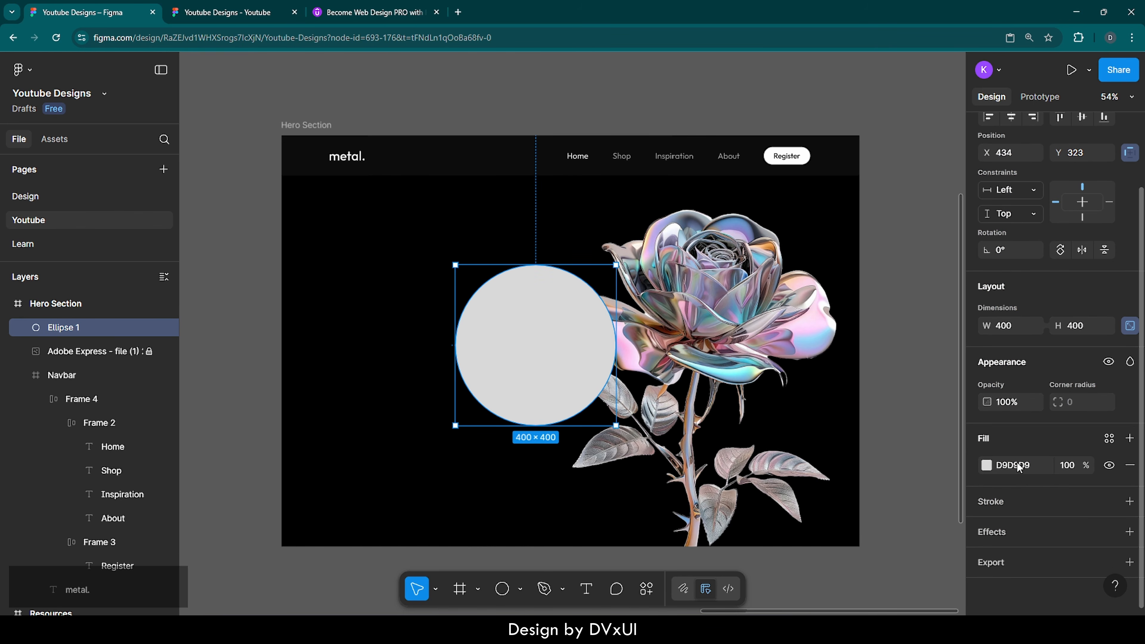
Step: Give Ellipse 1 a linear grey gradient fill with added stops at 34% and 67%
left_click(986, 466)
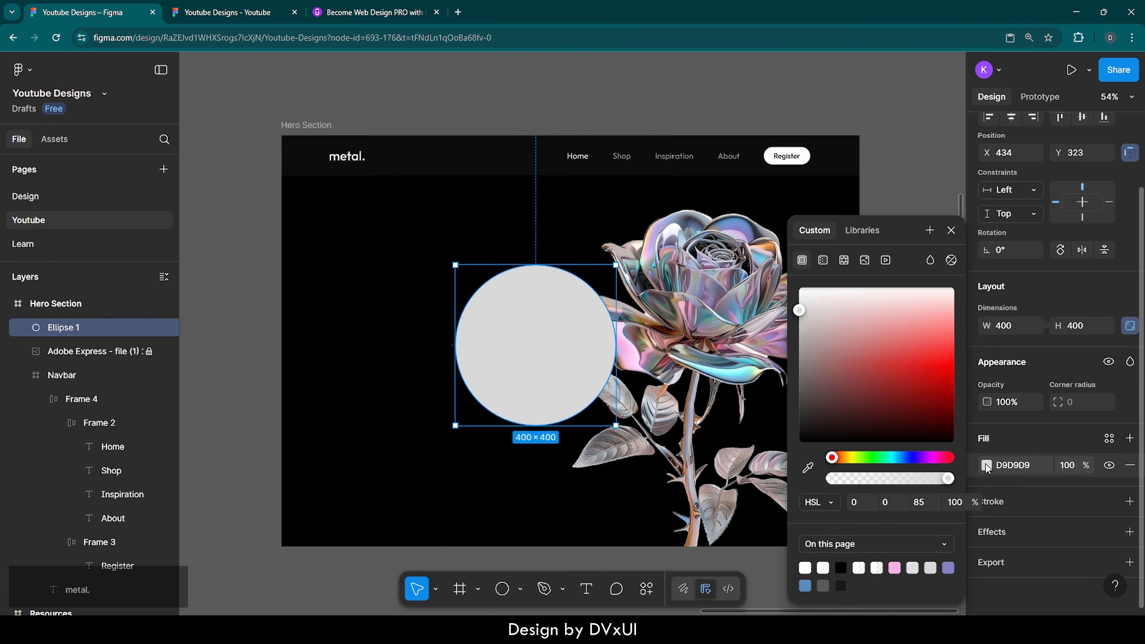
left_click(824, 261)
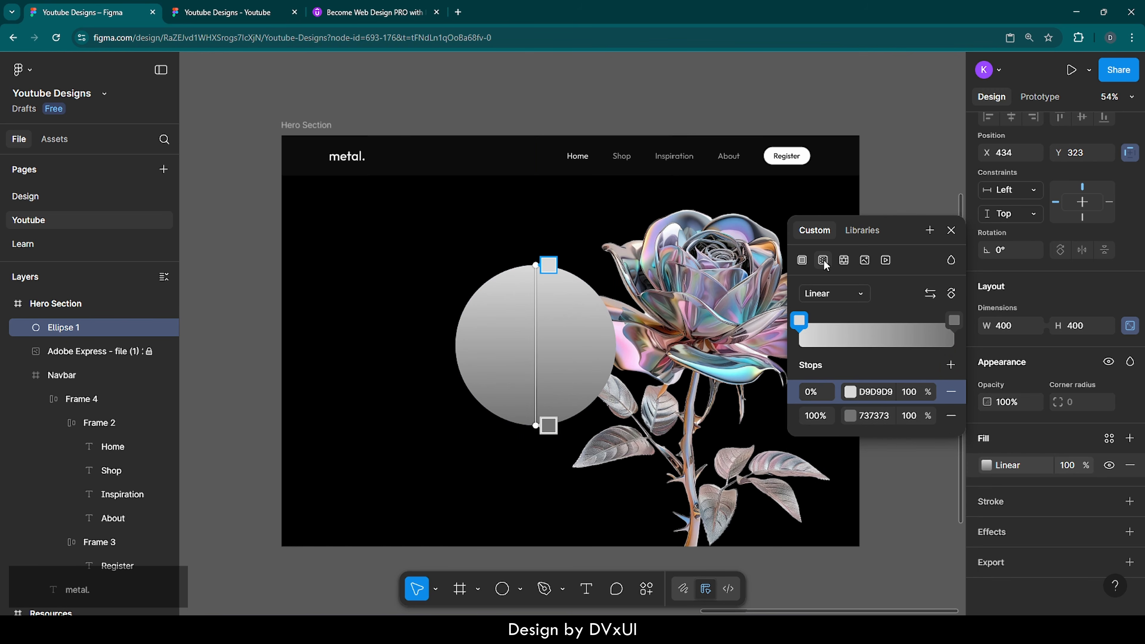
left_click(844, 329)
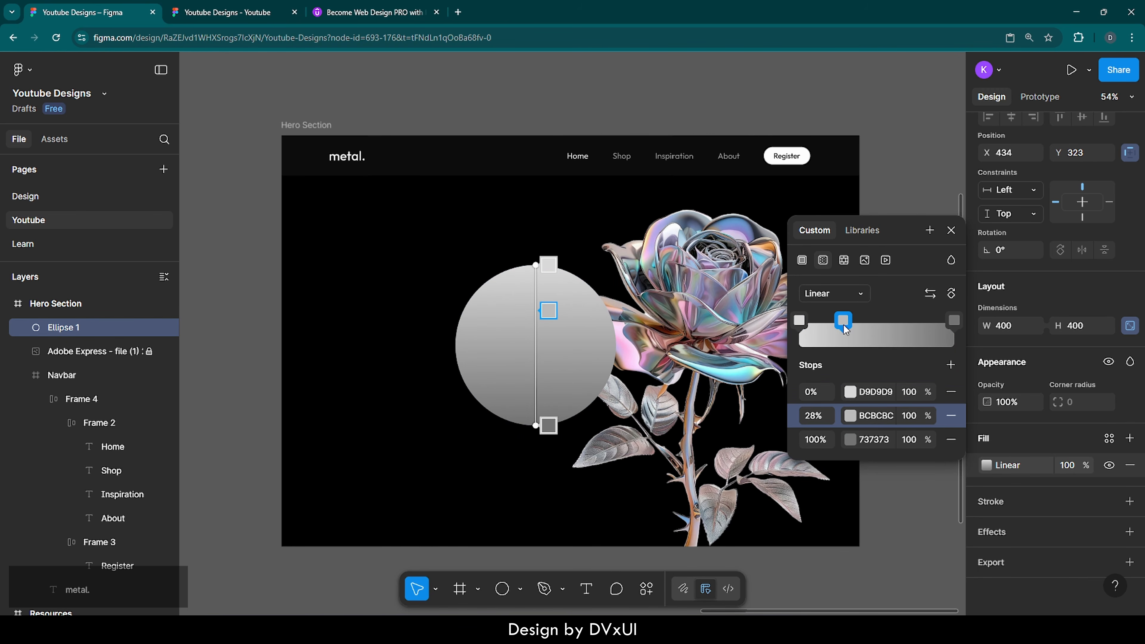
left_click(907, 325)
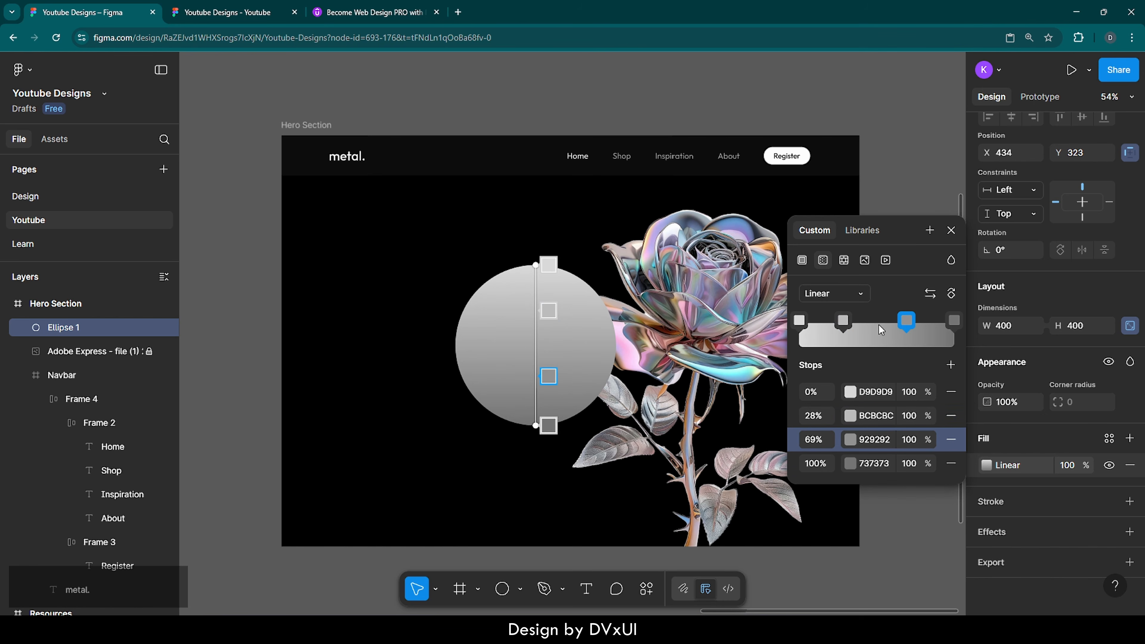
left_click_drag(844, 323, 905, 324)
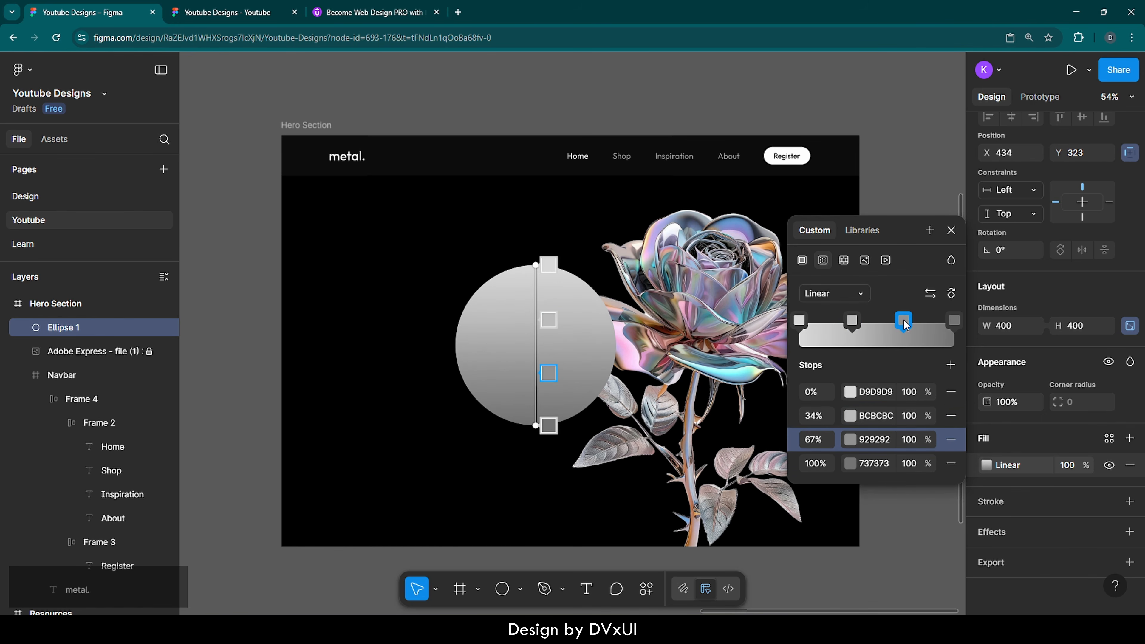
left_click(851, 392)
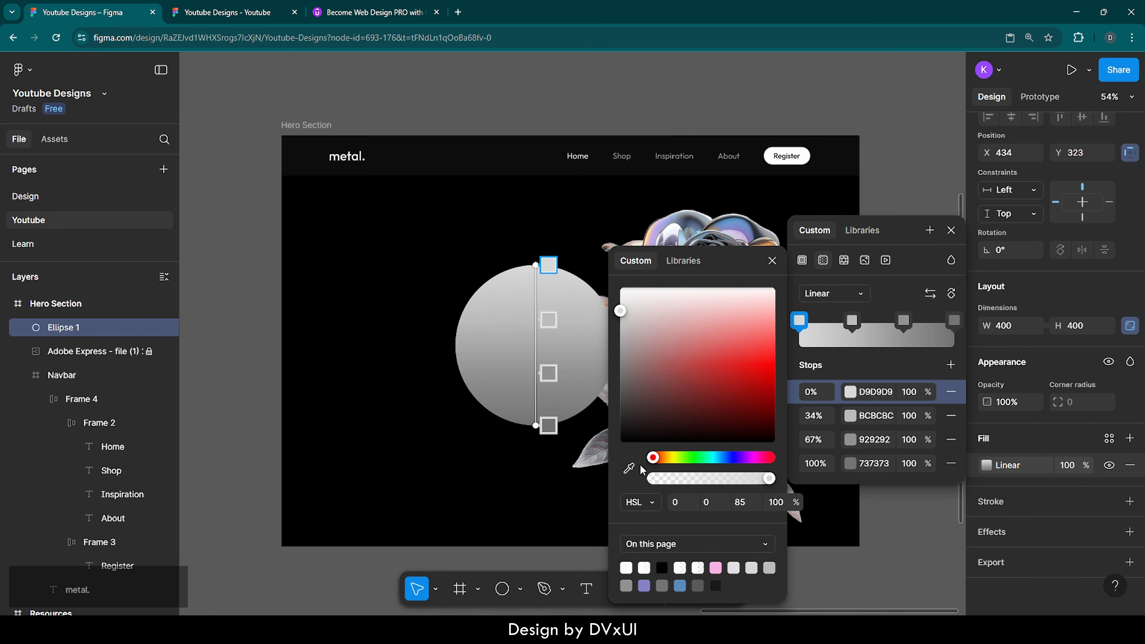
Step: Sample the blue and purple Resources swatches for the 0% and 34% gradient stops
left_click(630, 468)
scroll(576, 459, "down", 5, "ctrl")
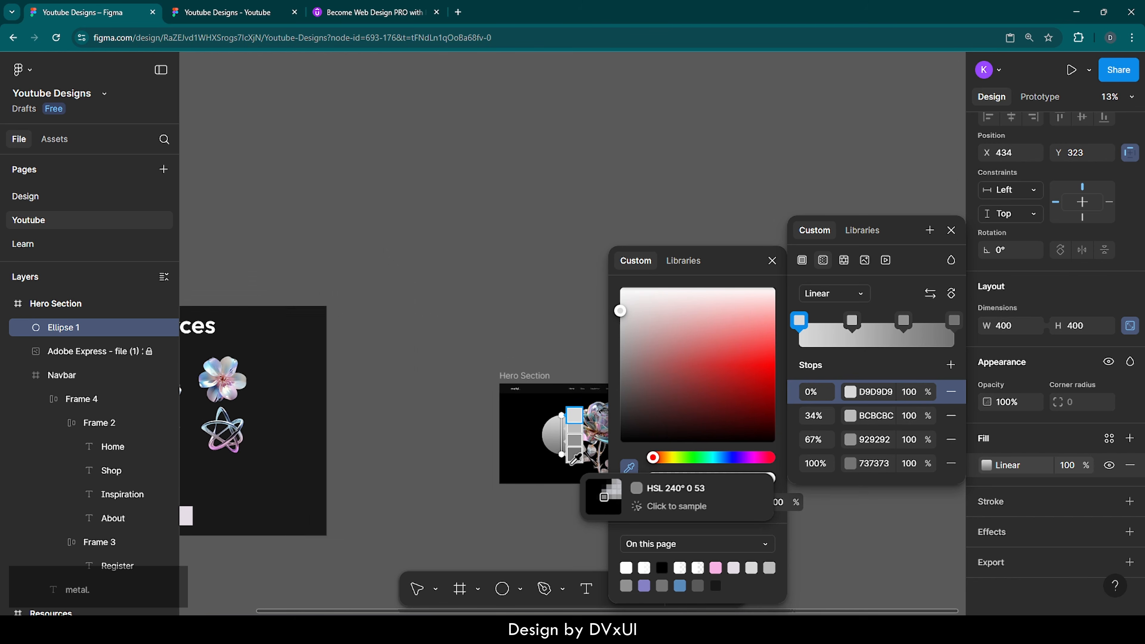
scroll(519, 451, "left", 3)
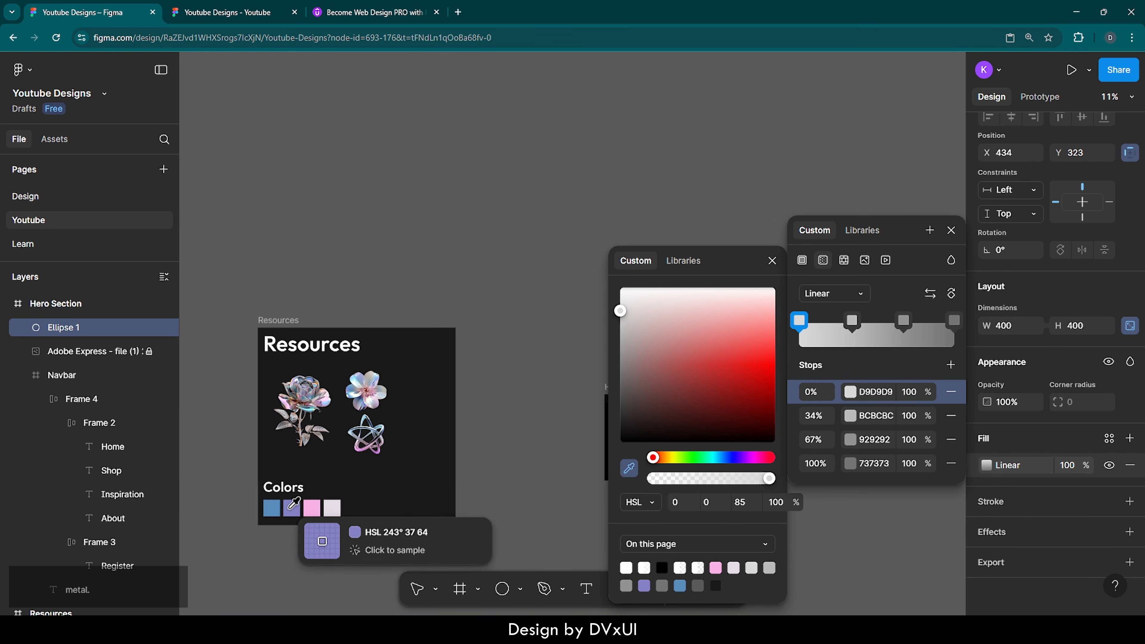
left_click(271, 508)
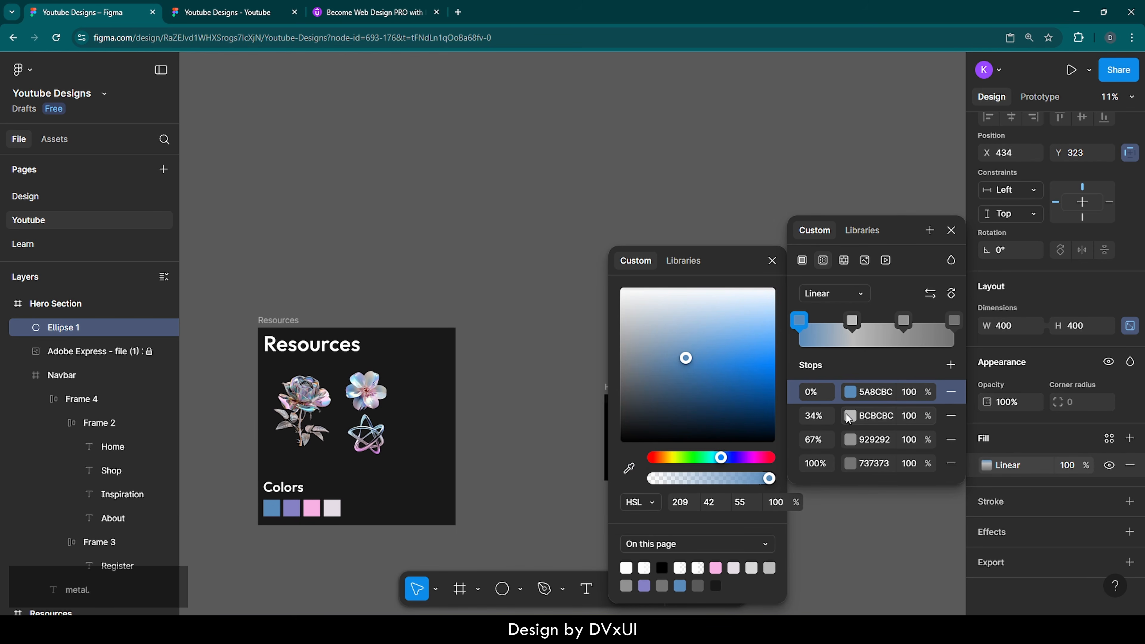
left_click(848, 417)
left_click(629, 469)
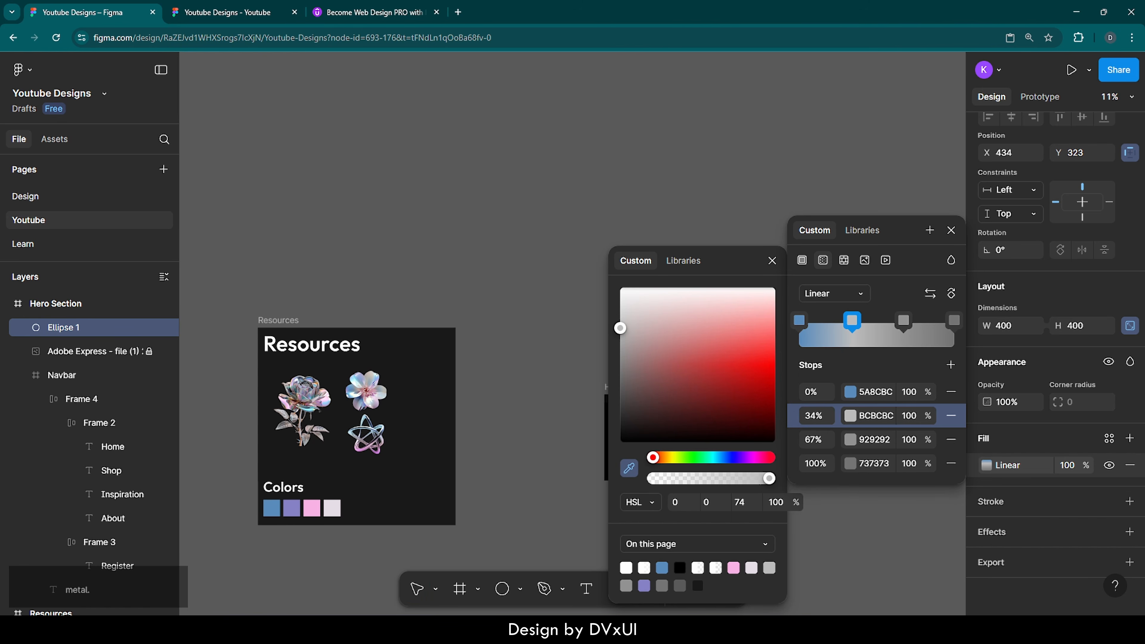
left_click(293, 507)
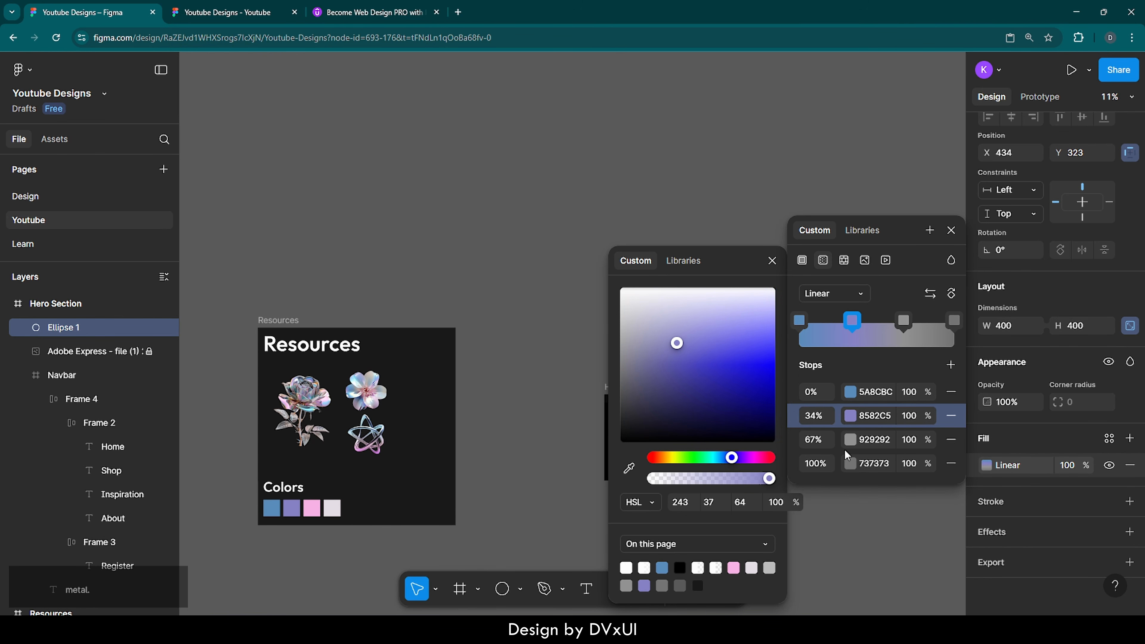
Step: Sample the pink and pale swatches for the 67% and 100% stops and close the fill editor
left_click(851, 440)
left_click(629, 469)
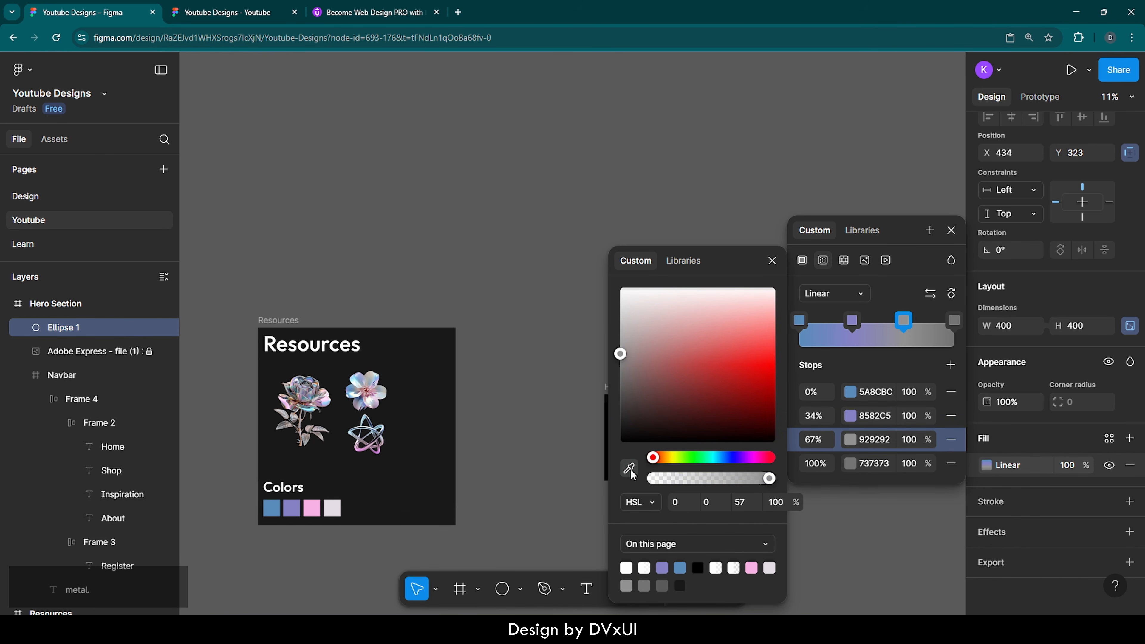
left_click(312, 508)
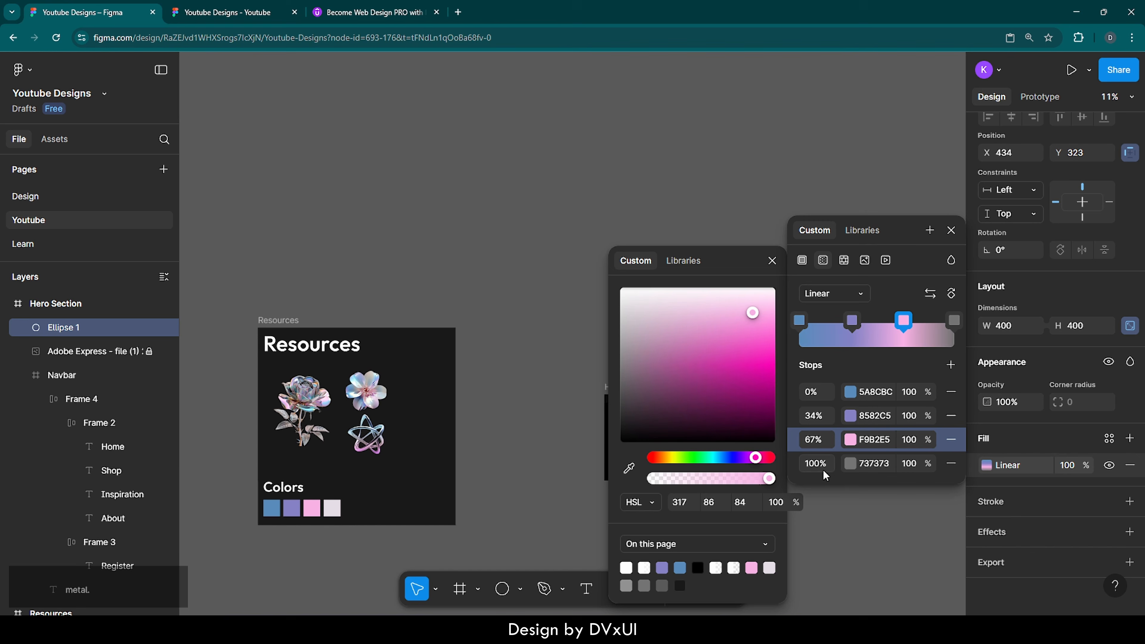
left_click(851, 465)
left_click(630, 469)
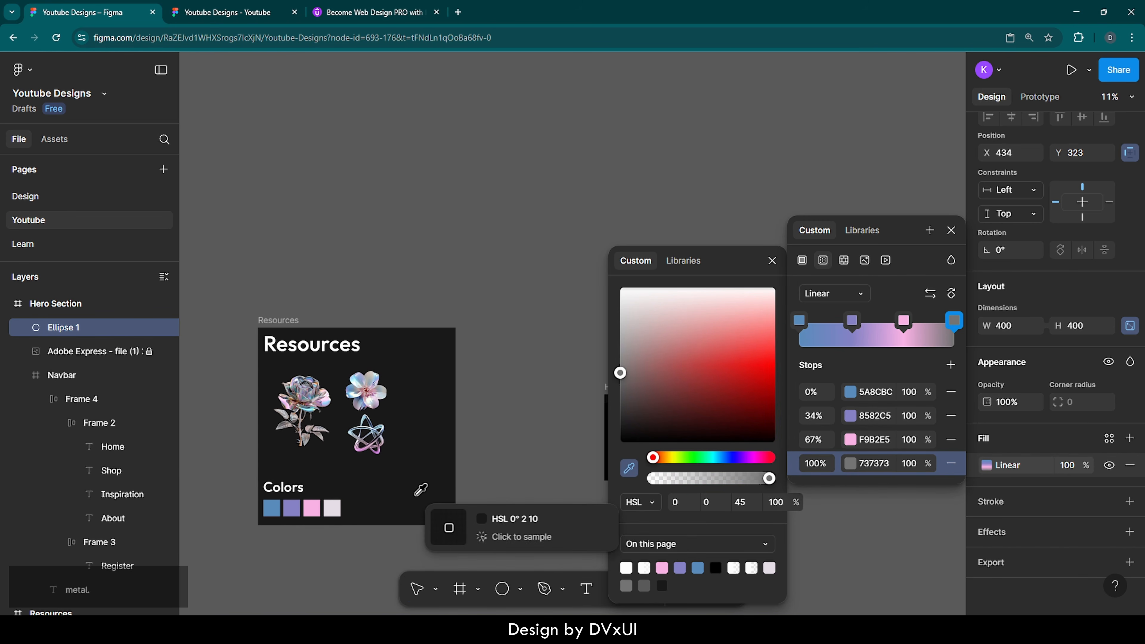
left_click(334, 509)
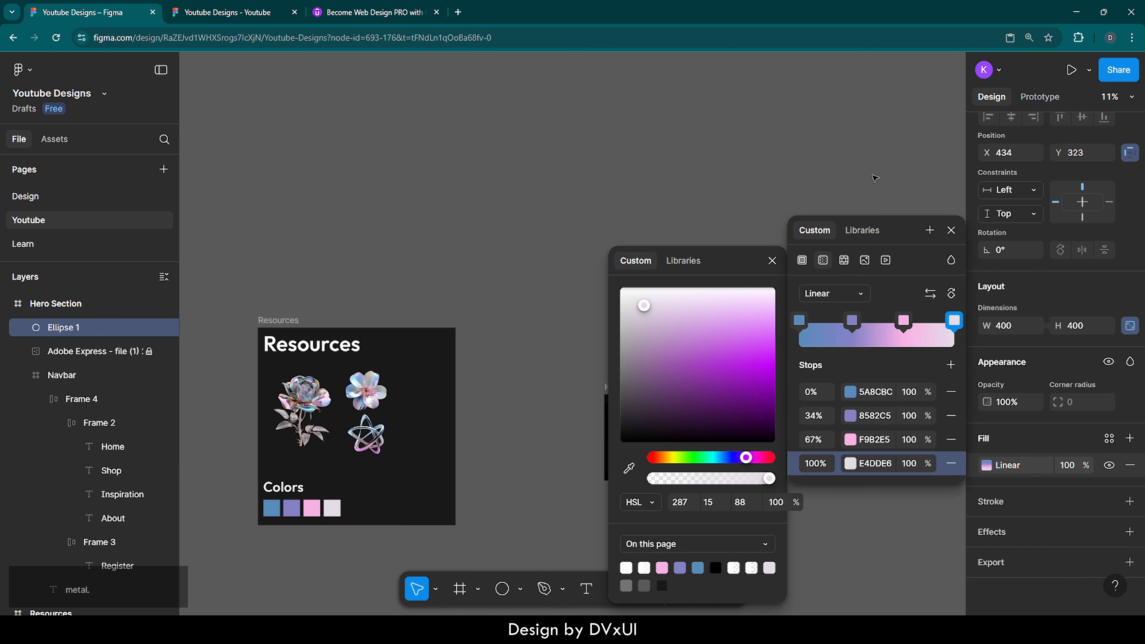
left_click(952, 231)
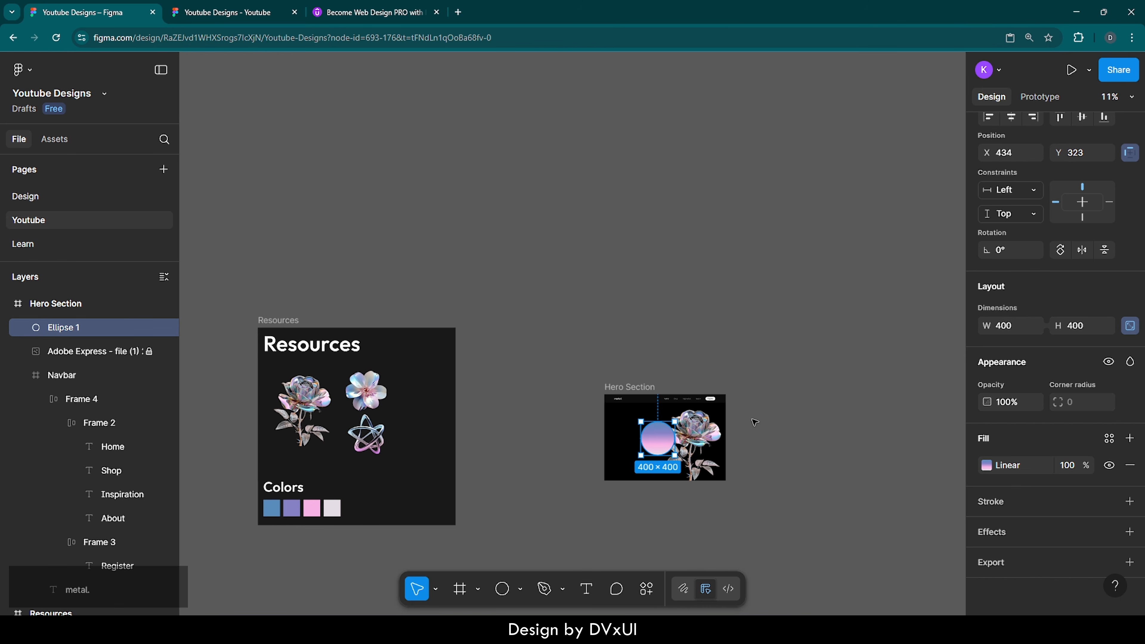
scroll(674, 466, "up", 8, "ctrl")
scroll(675, 467, "right", 3)
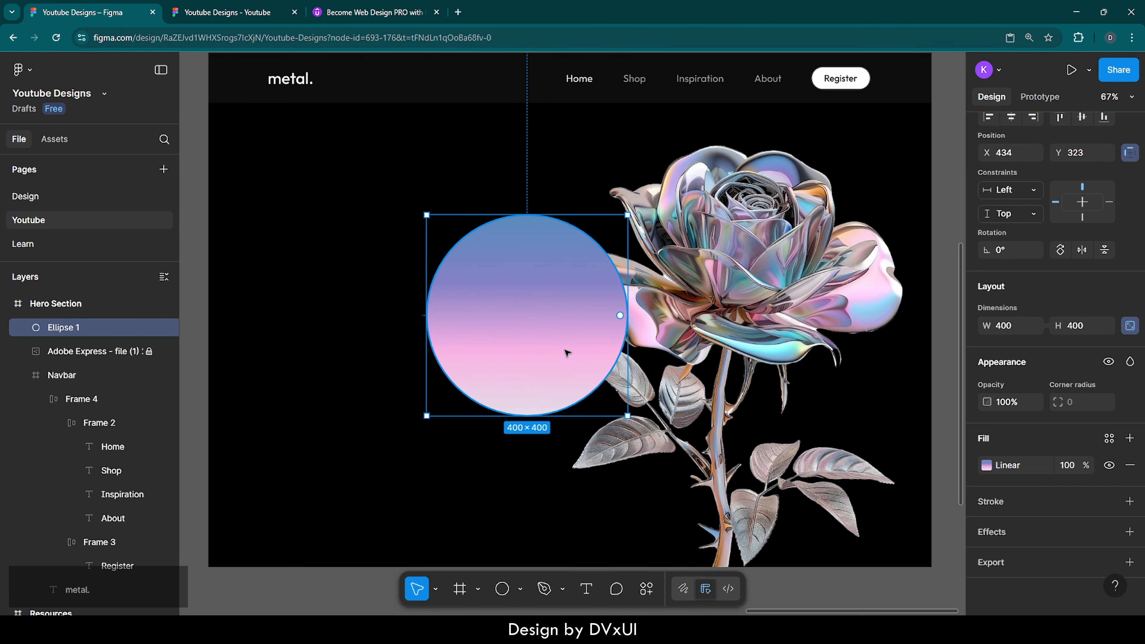
Step: Add a 500 layer blur to Ellipse 1 and drag the glow up onto the rose's head
left_click(994, 532)
left_click(852, 453)
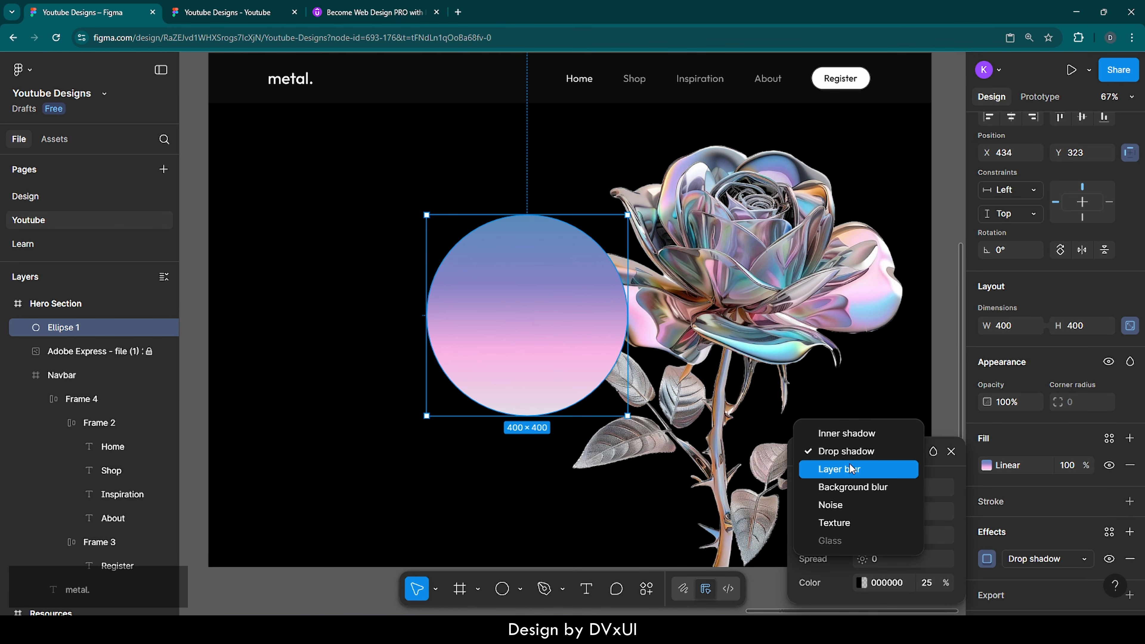
left_click(848, 468)
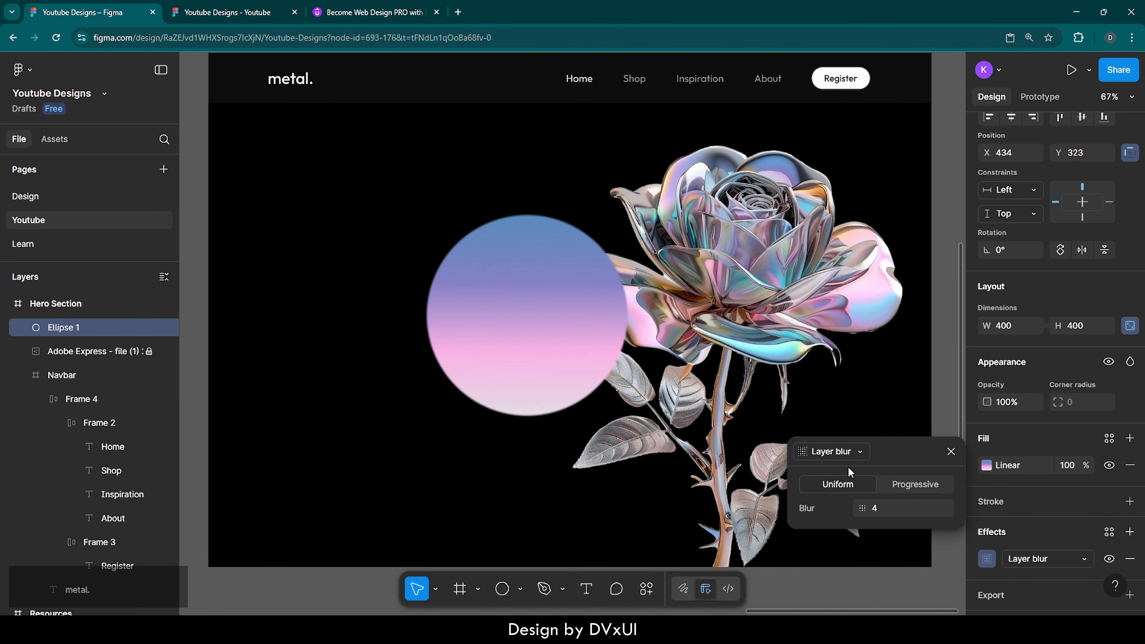
left_click(882, 508)
type("50")
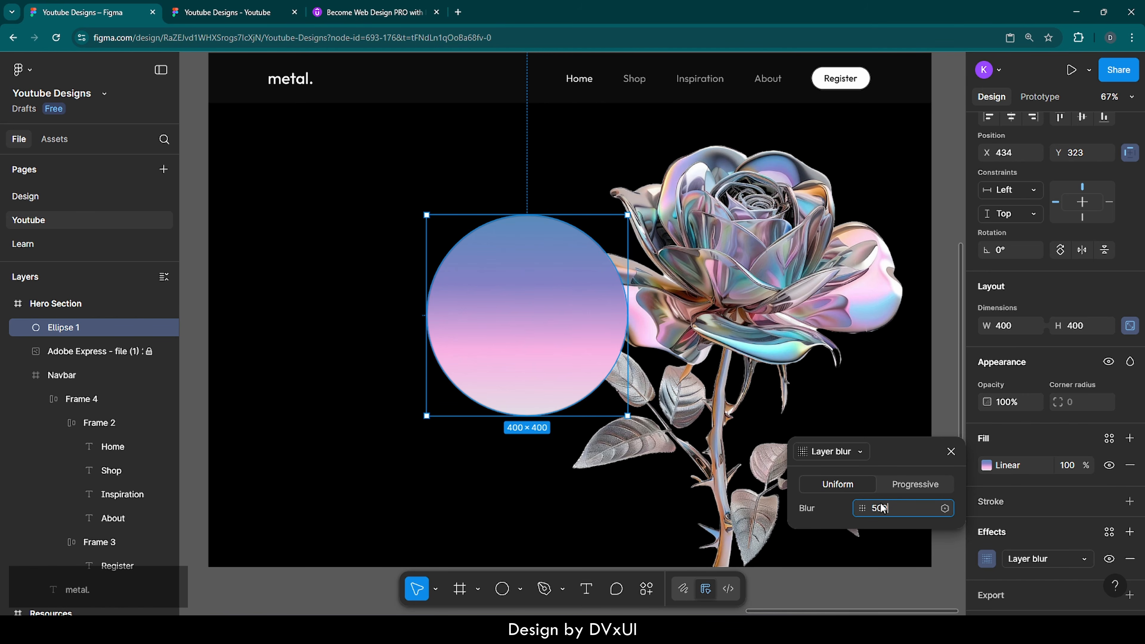
key("Return")
type("00")
key("Return")
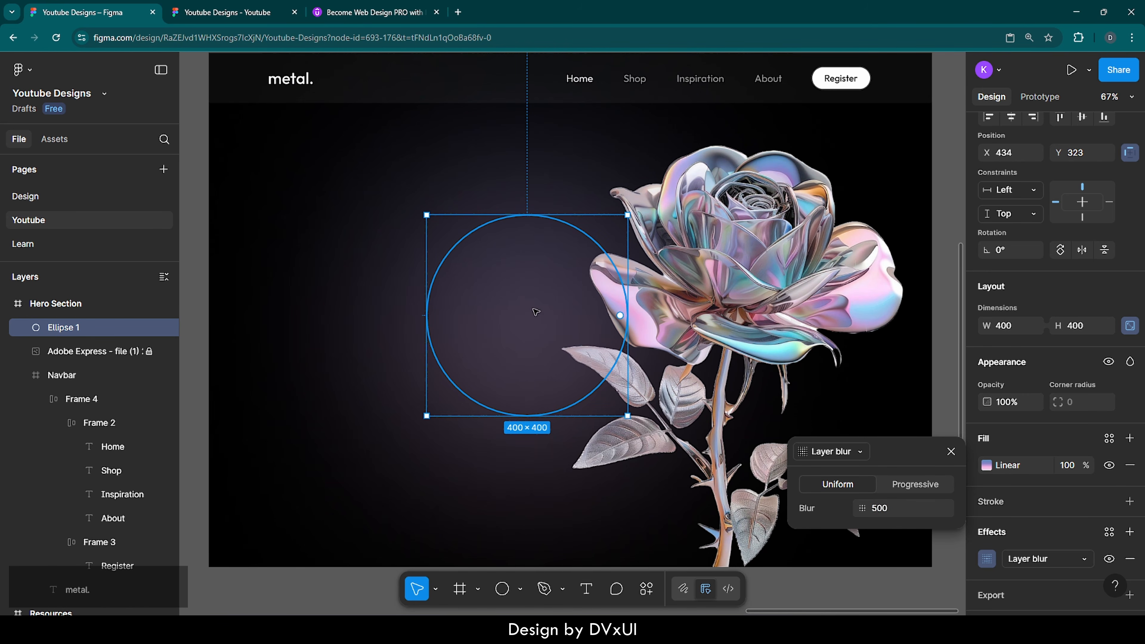
left_click_drag(527, 305, 747, 263)
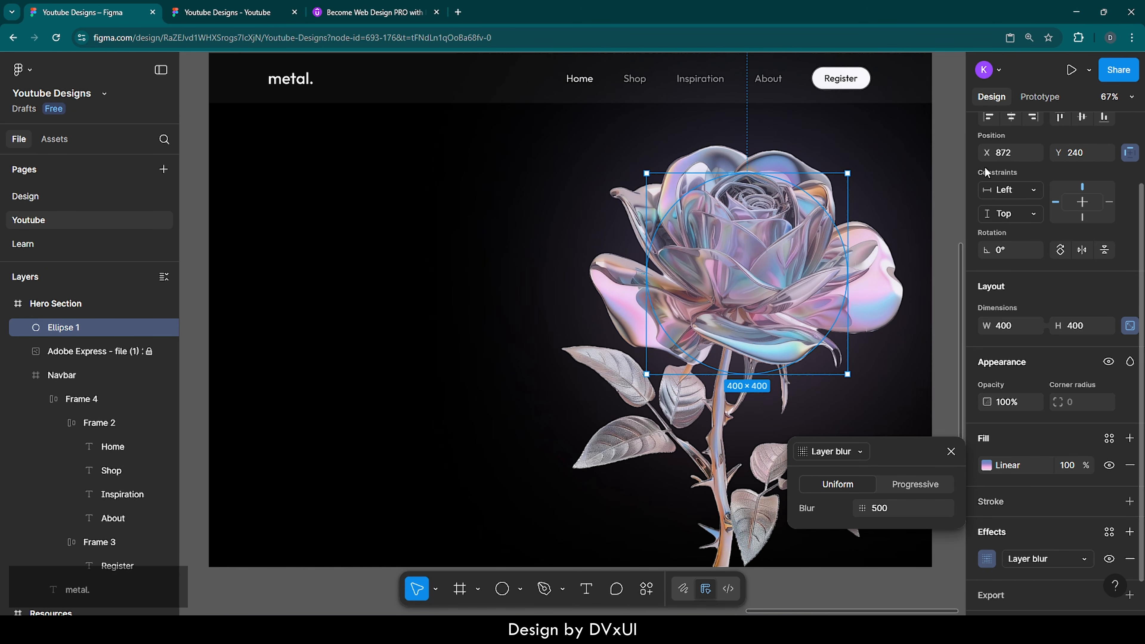
Step: Position the glowing ellipse at X 870 and Y 160
scroll(1041, 161, "up", 2)
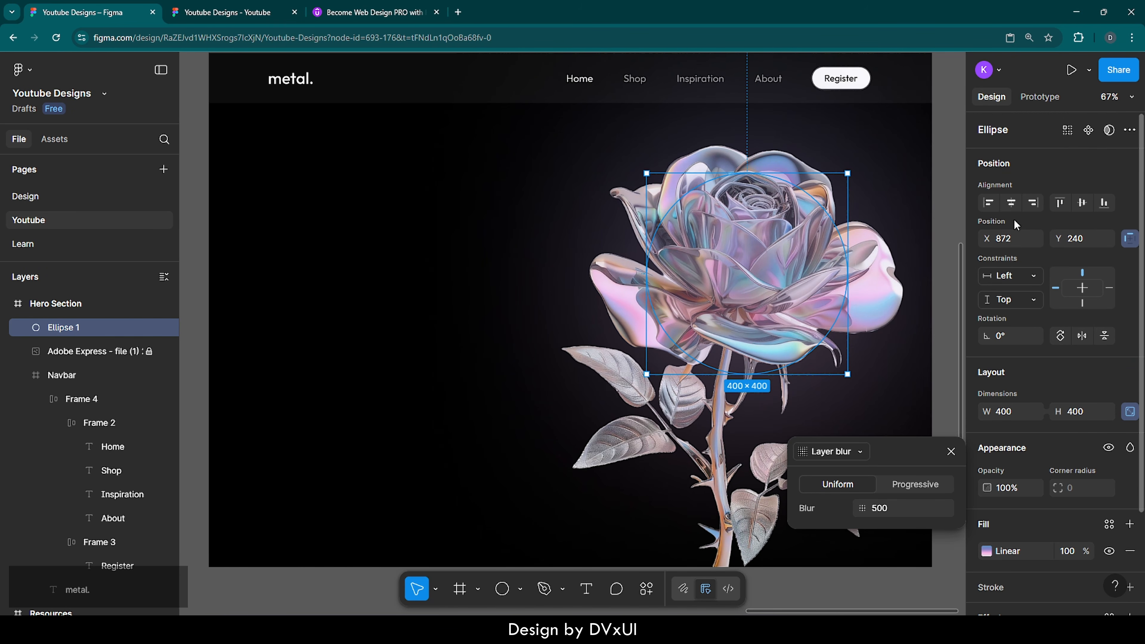
left_click(1015, 238)
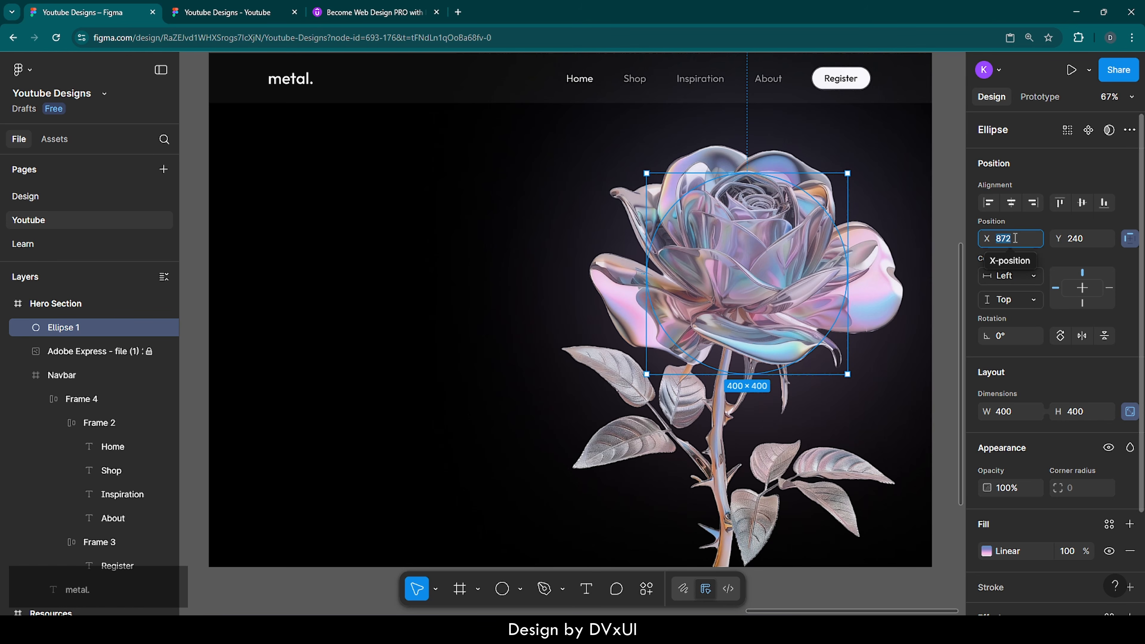
type("870")
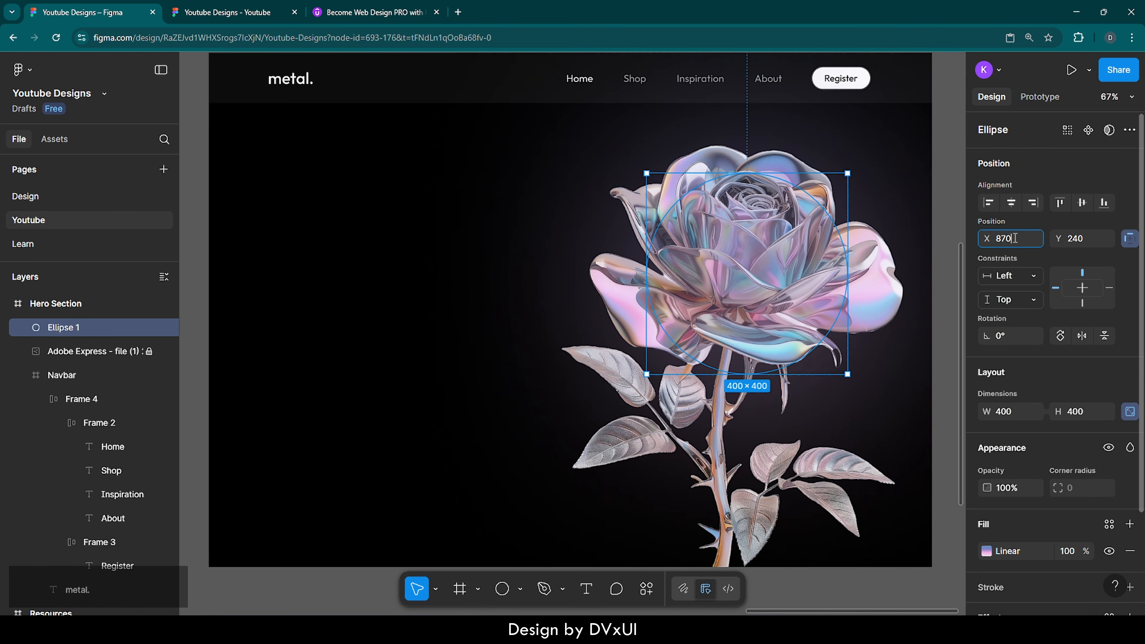
key("Return")
left_click(1079, 246)
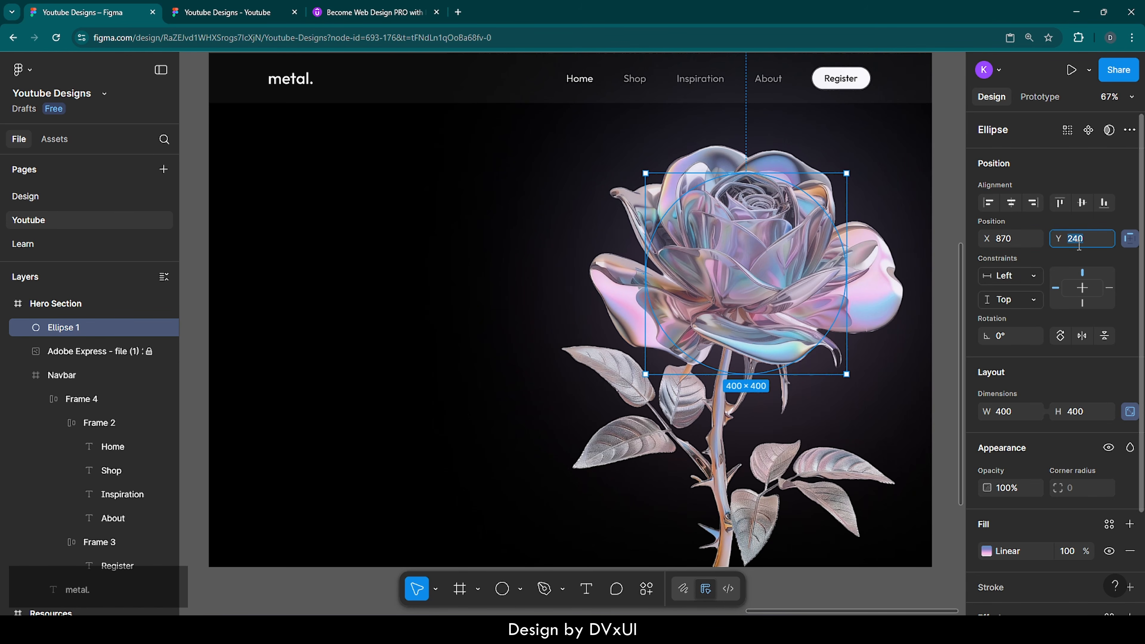
type("160")
key("Return")
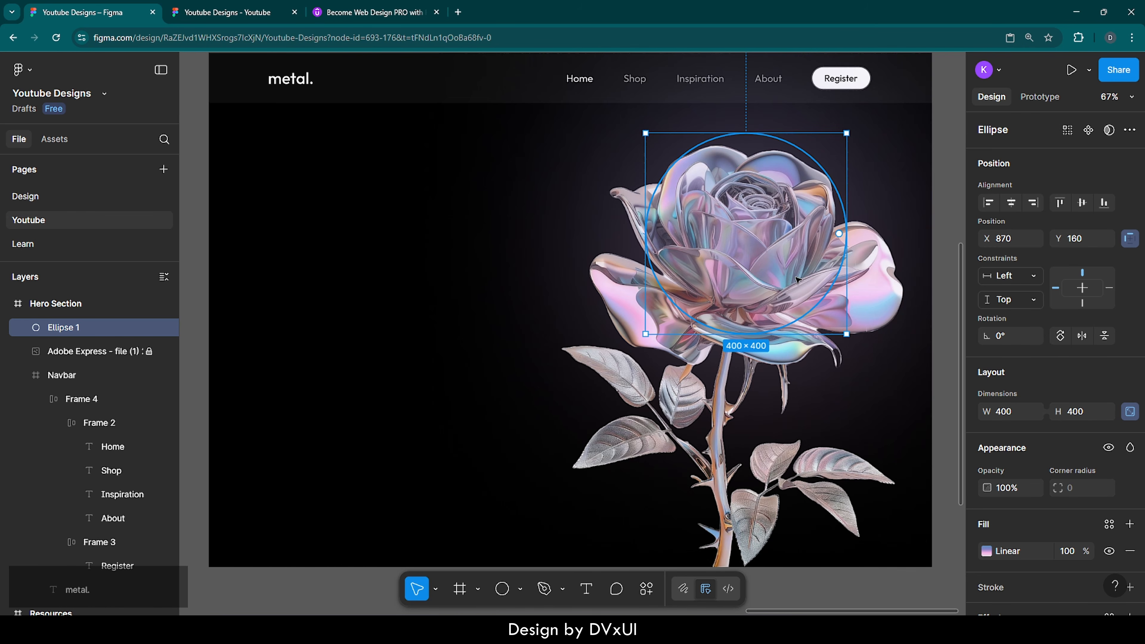
right_click(809, 243)
Step: Send Ellipse 1 to the back behind the rose, then reselect it in the Layers panel
left_click(834, 268)
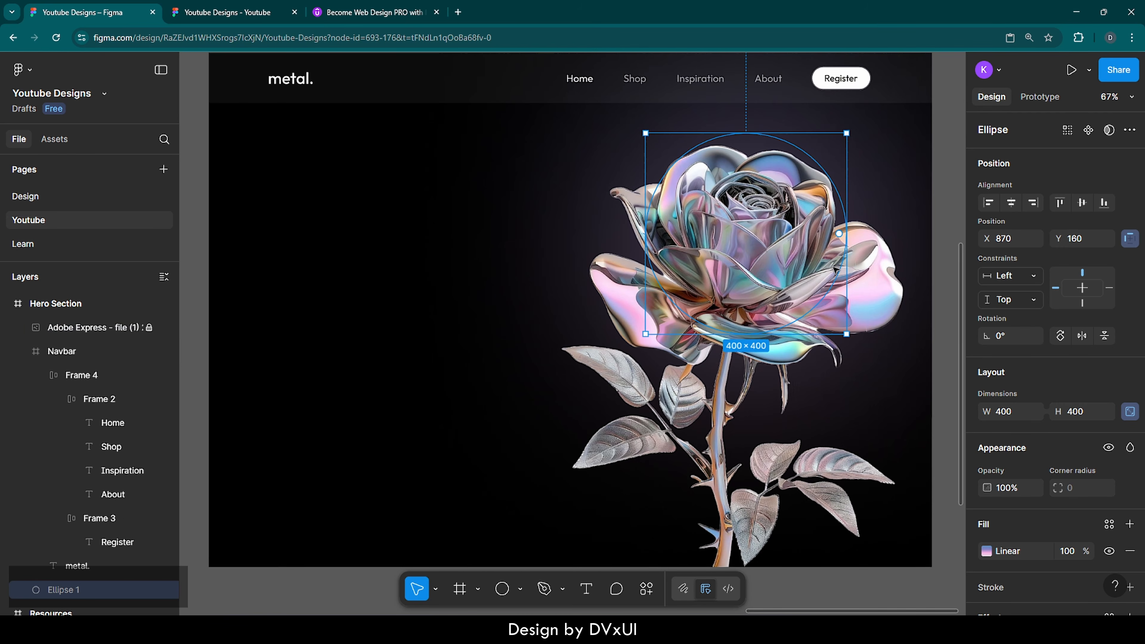
left_click(941, 317)
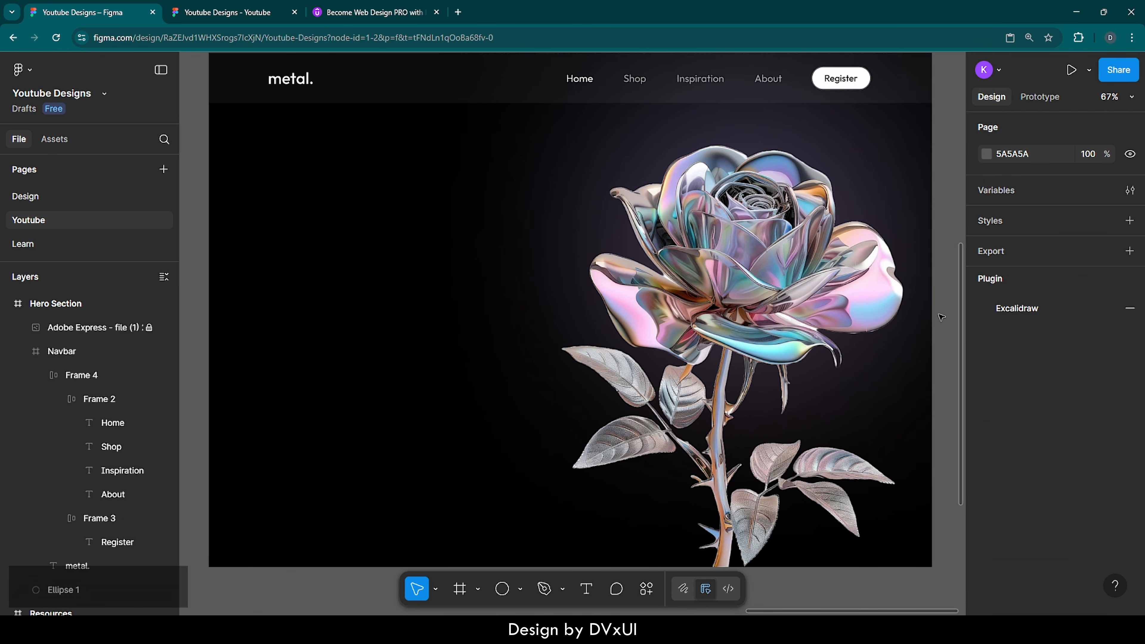
scroll(942, 317, "up", 1)
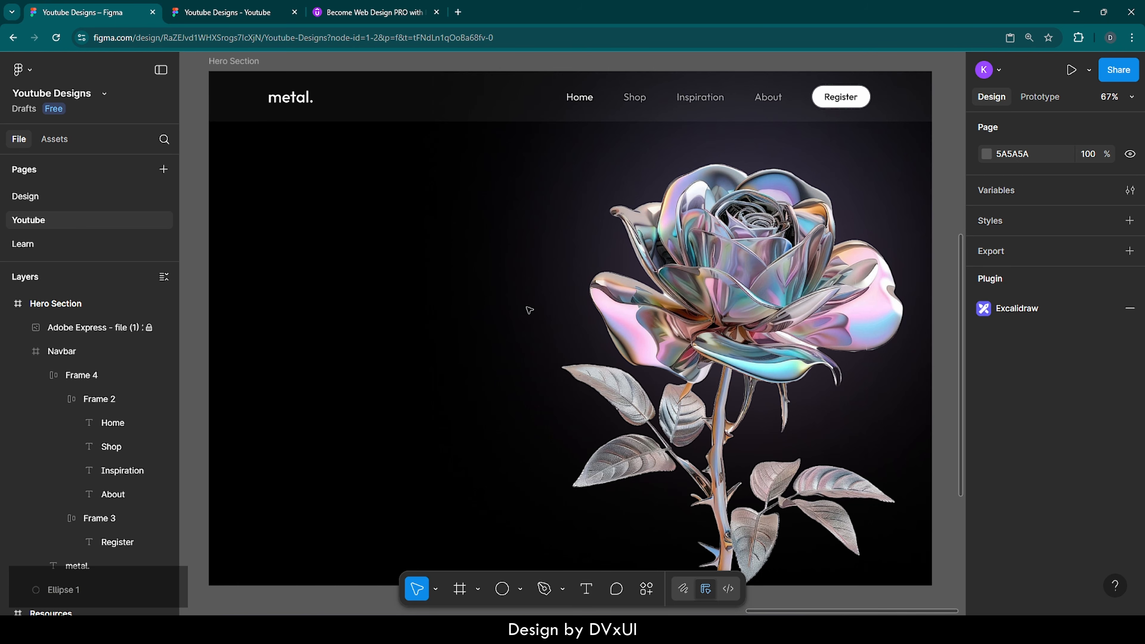
scroll(103, 503, "down", 2)
scroll(103, 503, "down", 1)
left_click(74, 481)
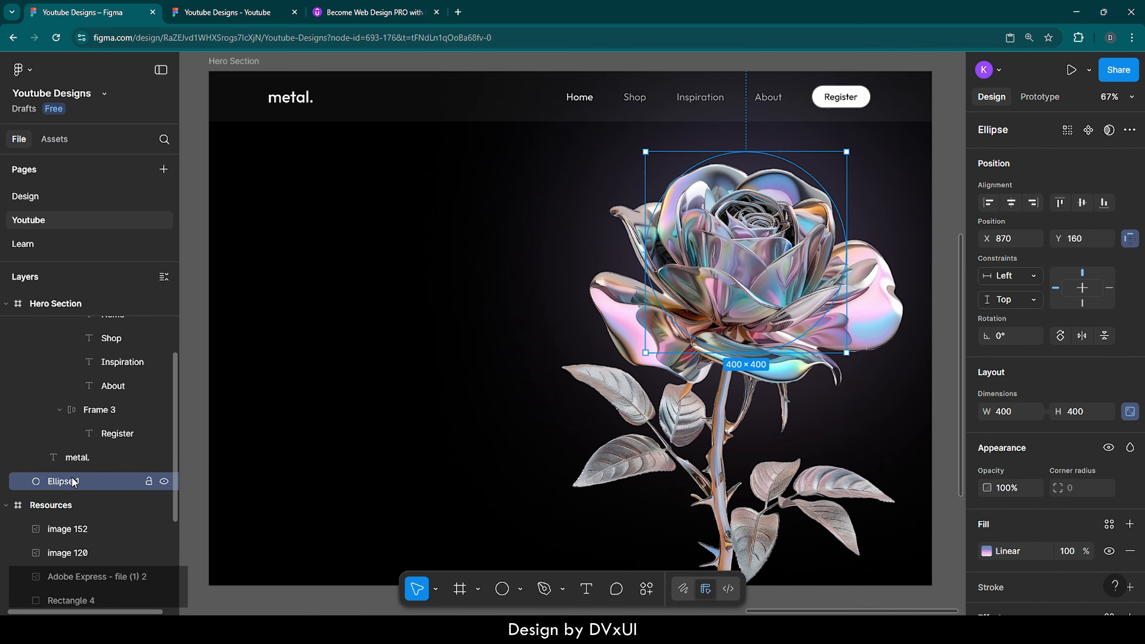
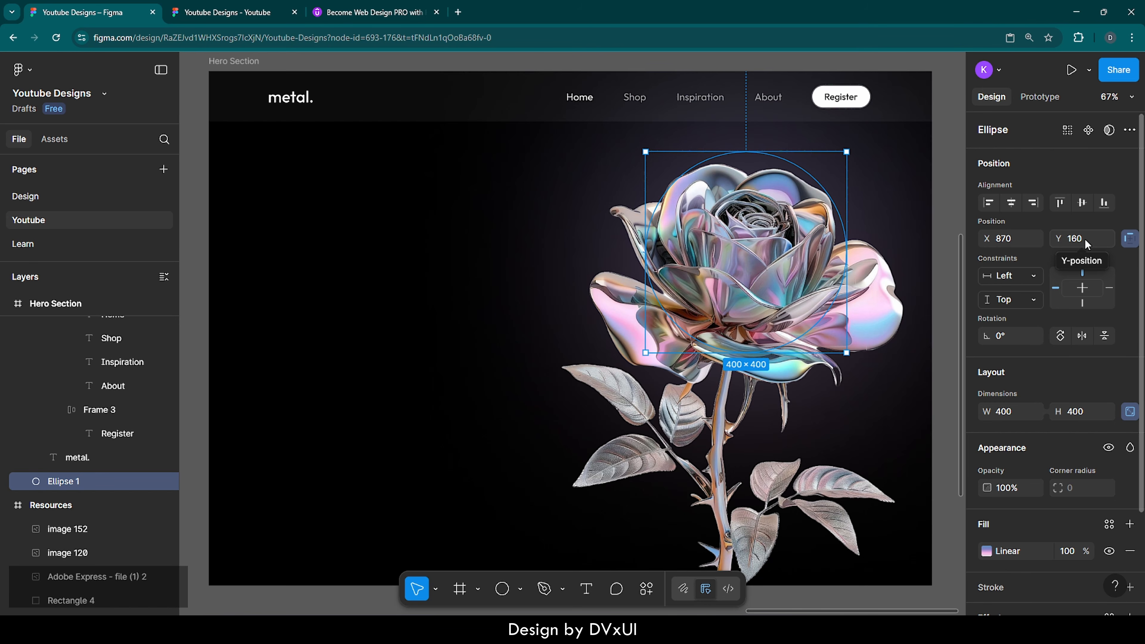
Step: Select the Hero Section frame and bring its fills and 16-column layout guide into view
left_click(352, 293)
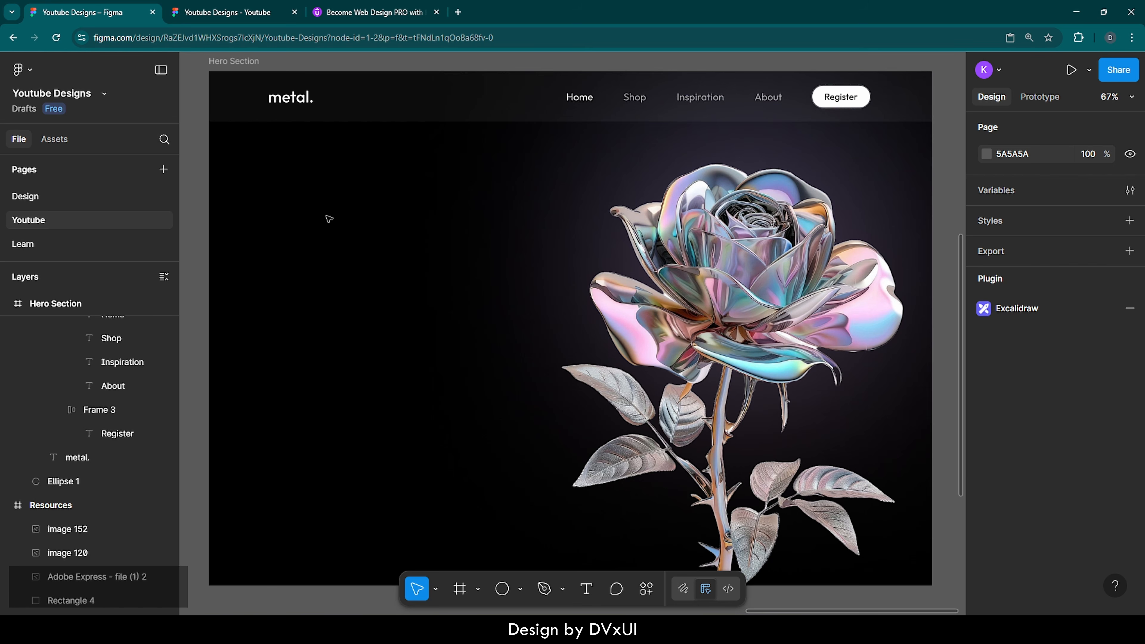
left_click(226, 64)
scroll(1066, 467, "down", 5)
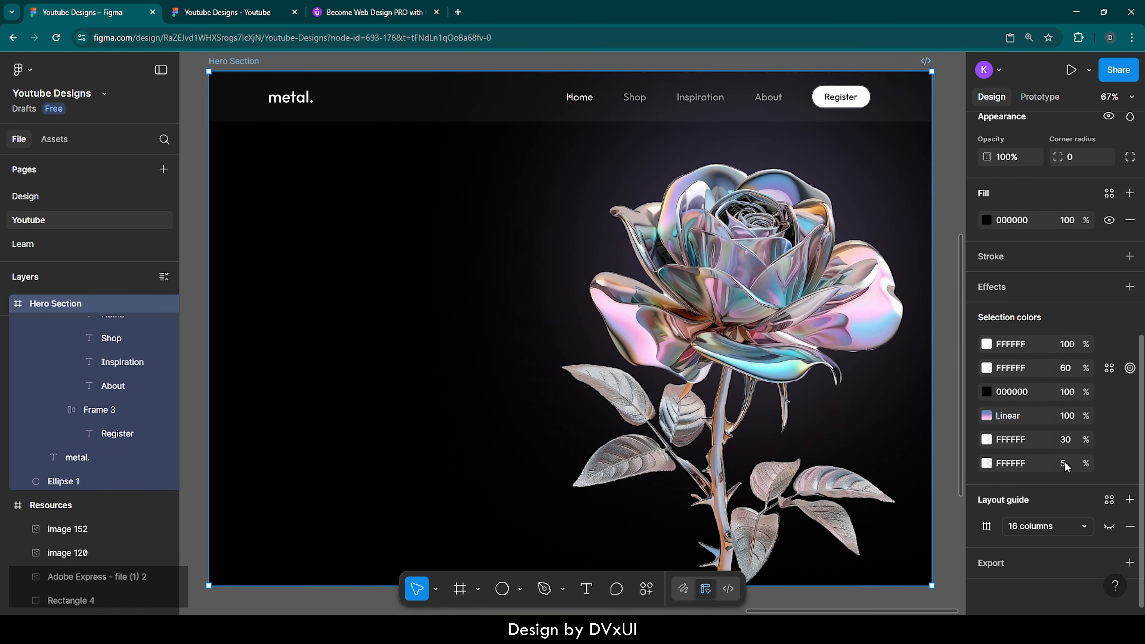
Step: Show the Hero Section's 16-column grid, then clear the selection
left_click(1110, 528)
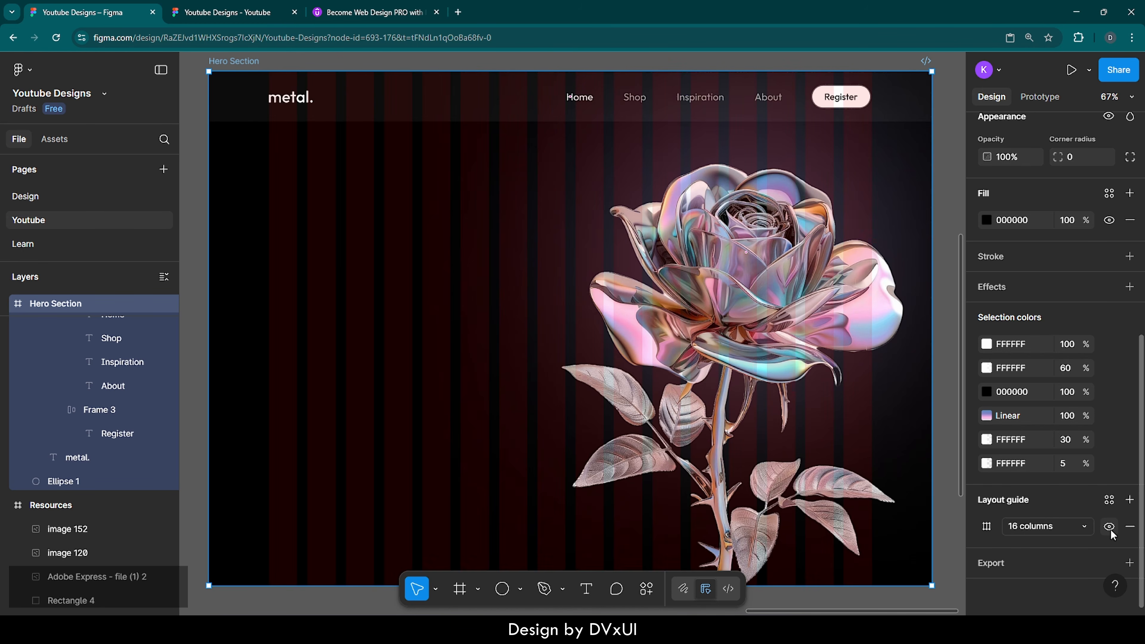
left_click(305, 292)
scroll(338, 259, "up", 1)
Step: Add the heading 'anything can be made' left of the rose at 44 px Regular, and duplicate it
key("t")
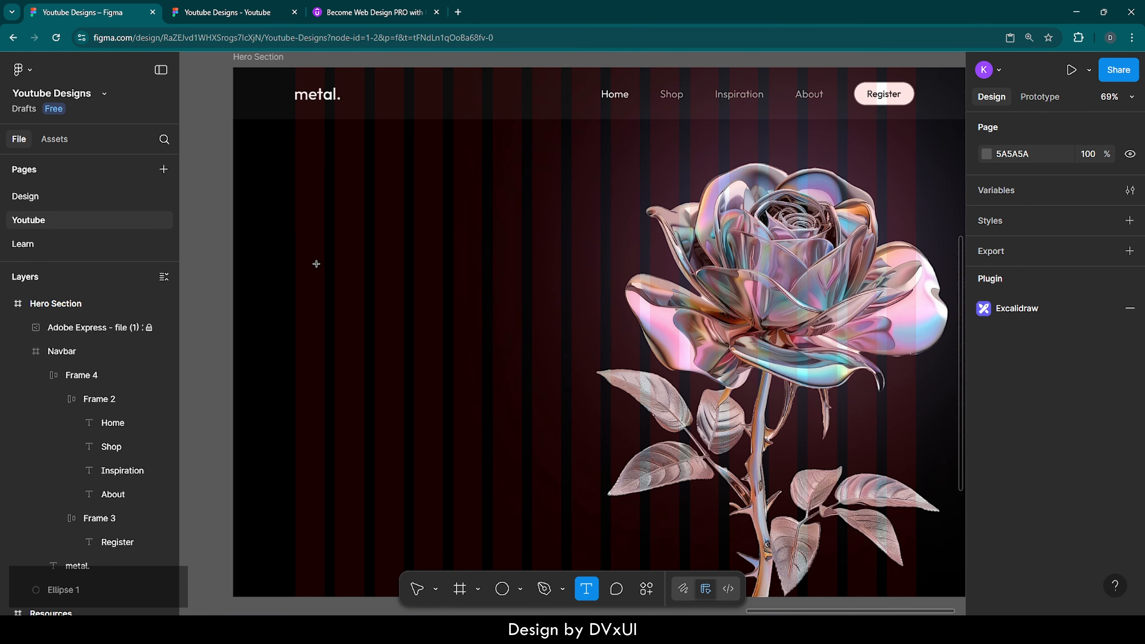
left_click(318, 265)
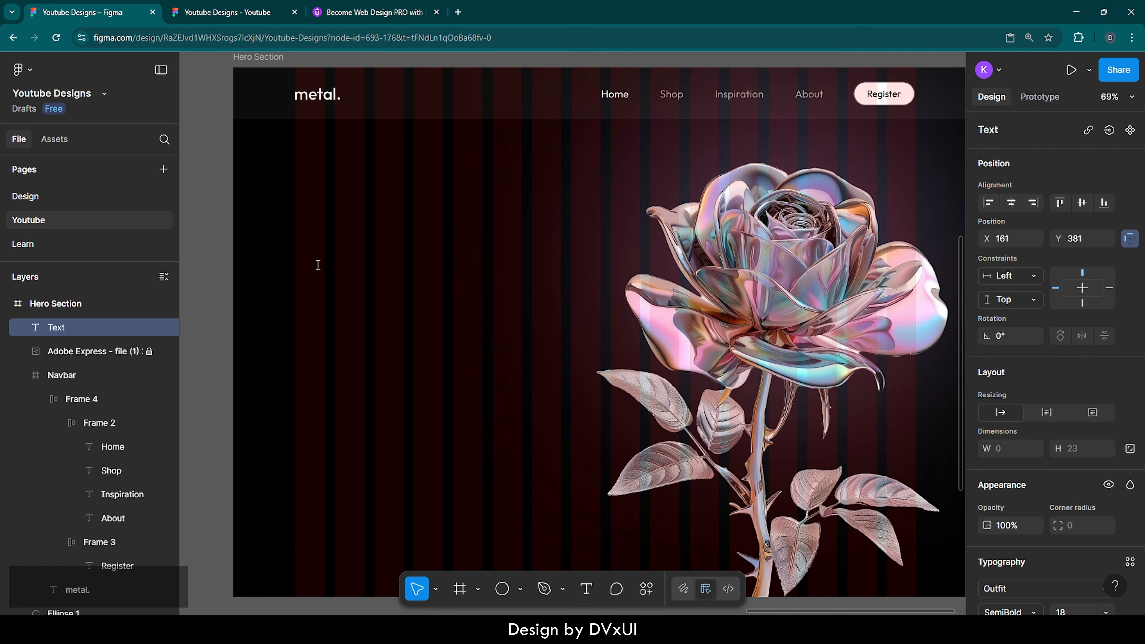
type("anything ")
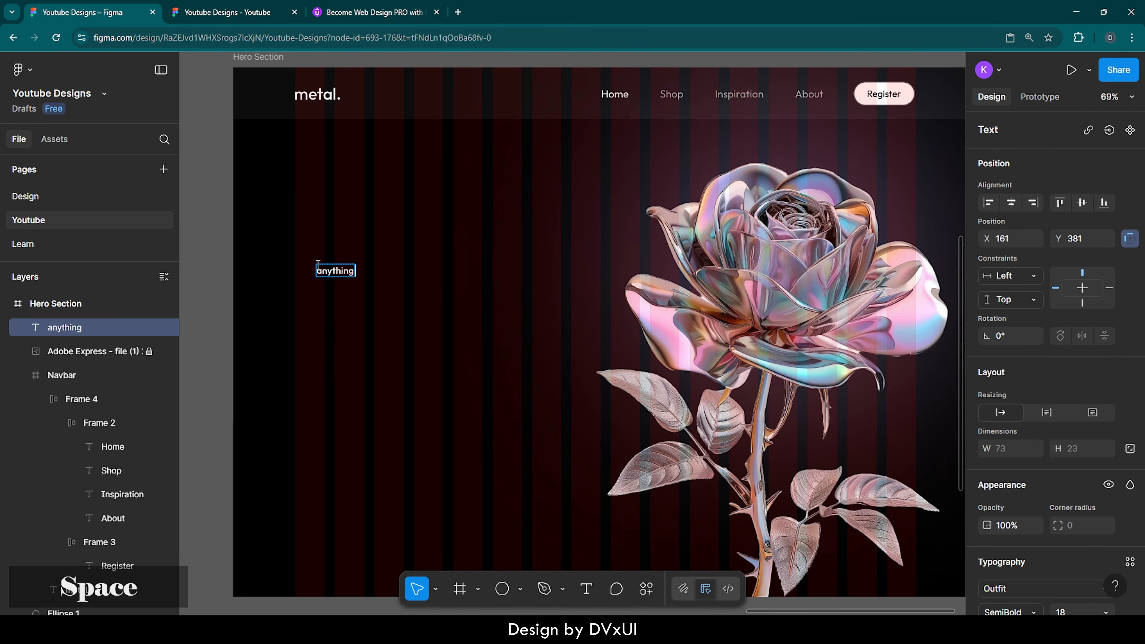
type("can be ma")
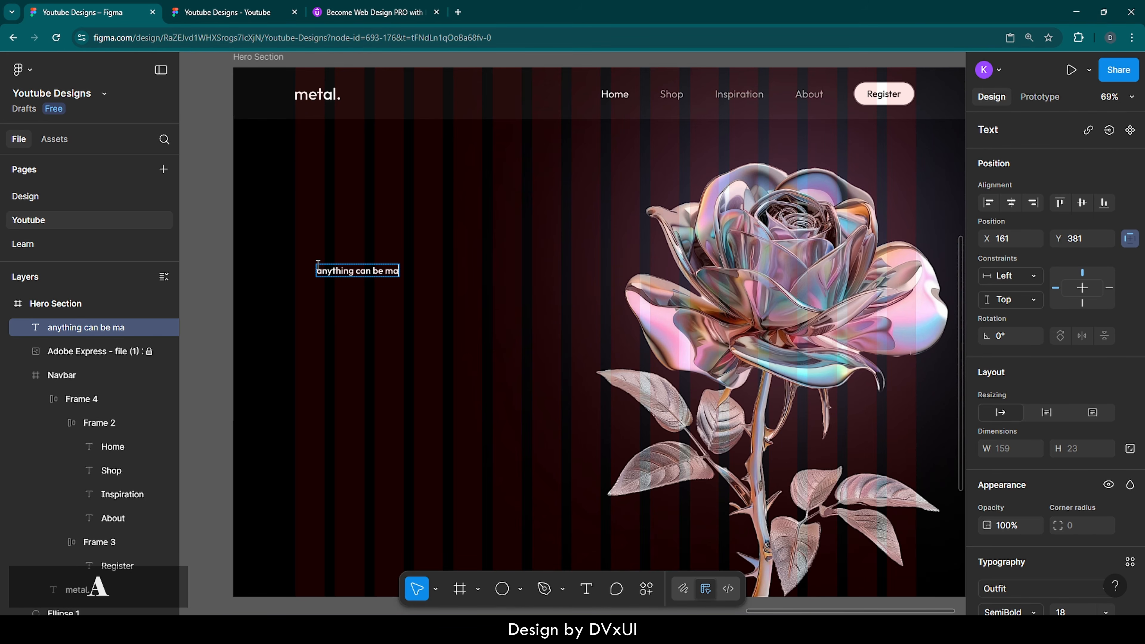
type("de")
key("ctrl+a")
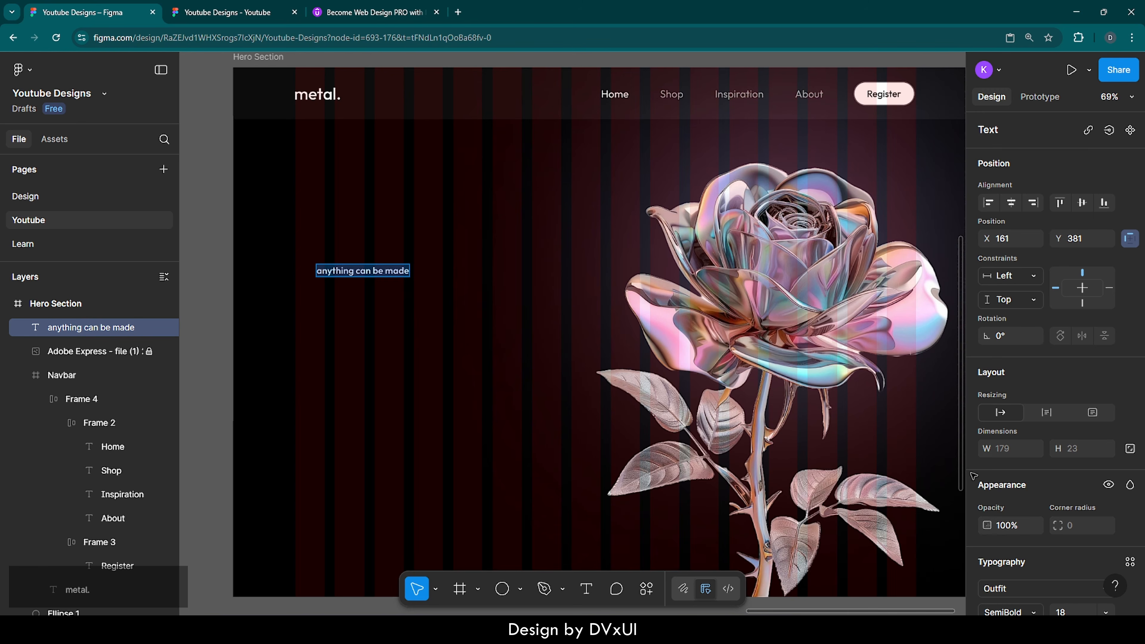
scroll(1022, 562, "down", 5)
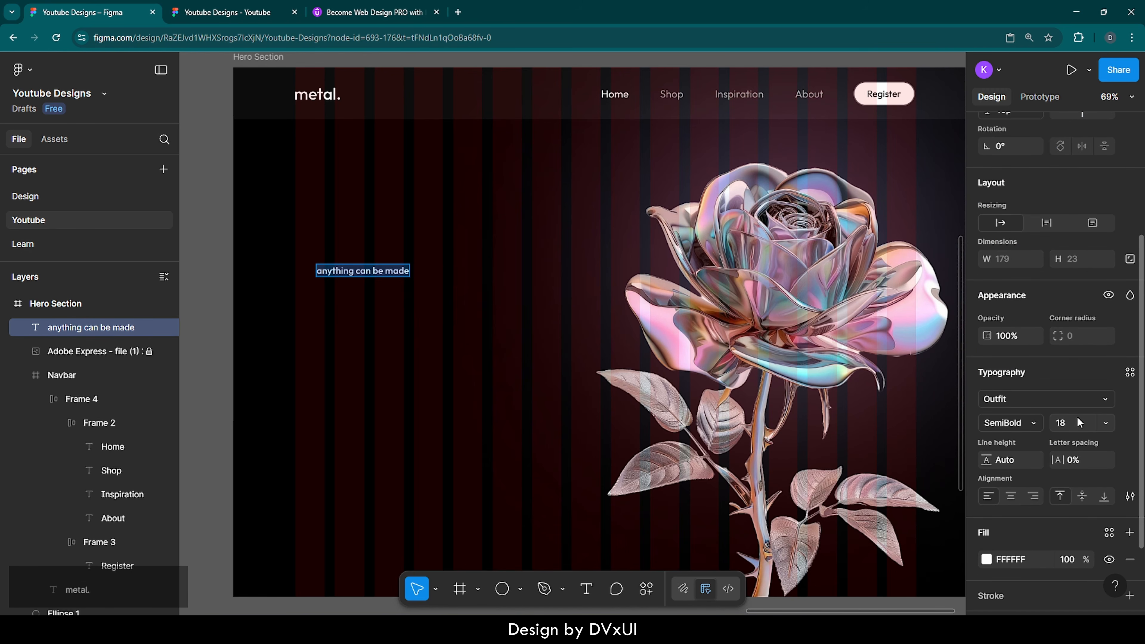
left_click(1078, 423)
type("44")
key("Return")
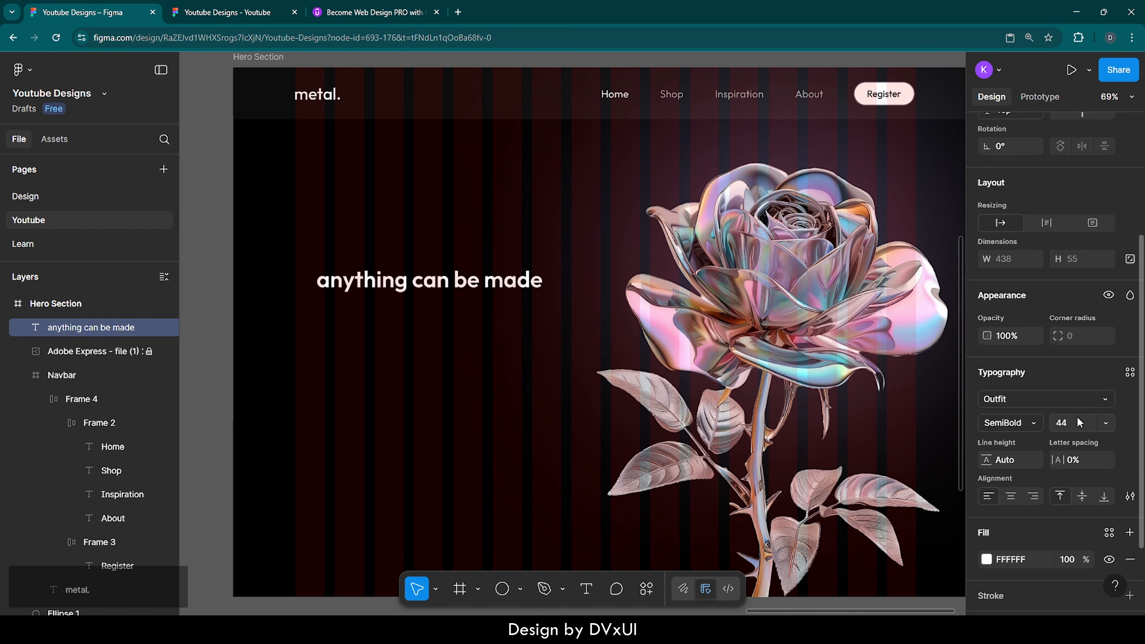
left_click(1033, 426)
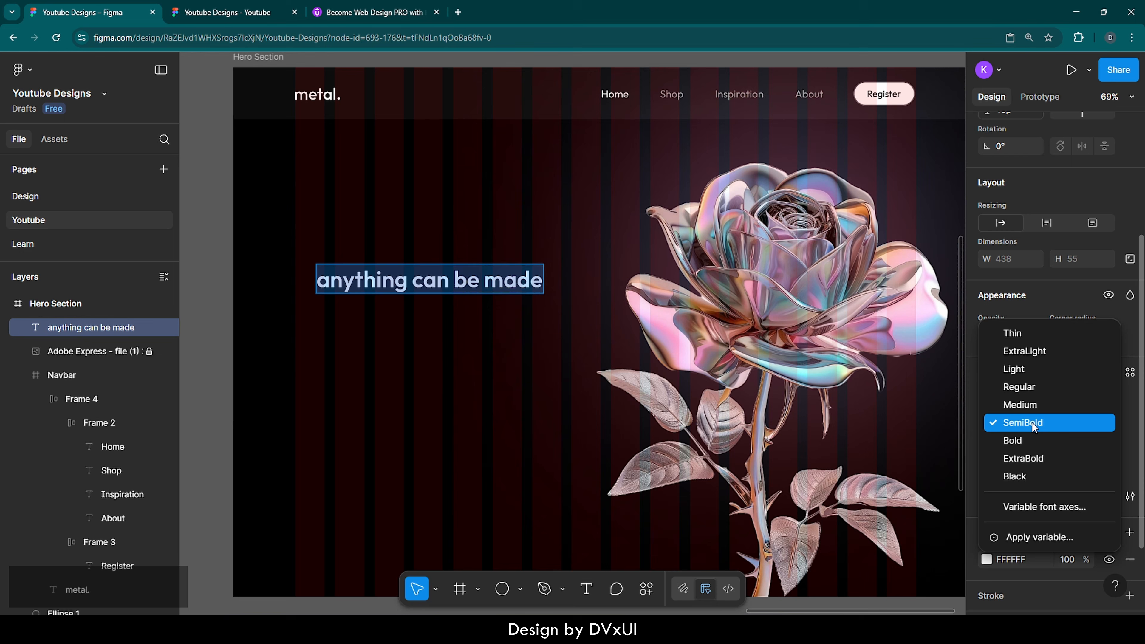
left_click(1026, 386)
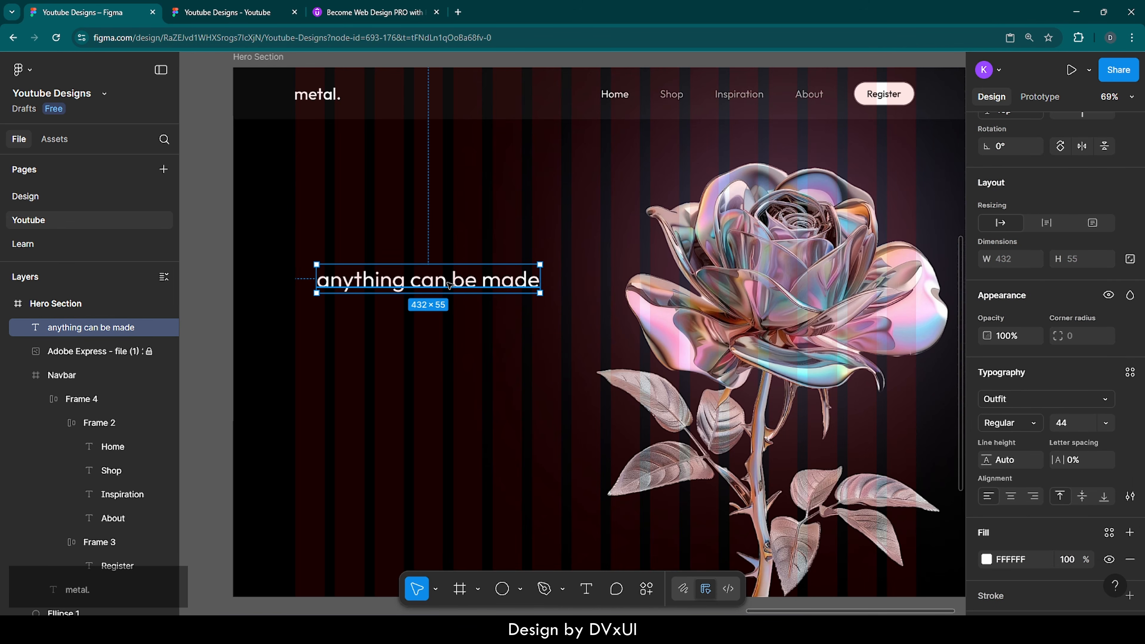
key("ctrl+d")
Step: Move the duplicate below the heading and retype it as 'with anything' at size 96
left_click_drag(449, 283, 447, 312)
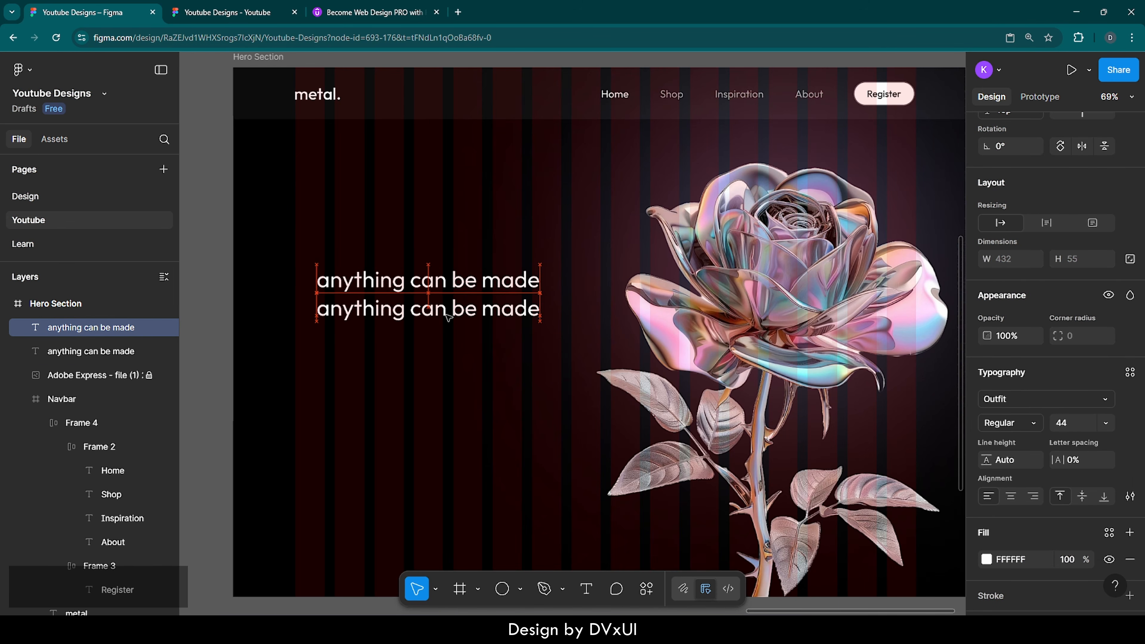
double_click(448, 312)
key("BackSpace")
type("with")
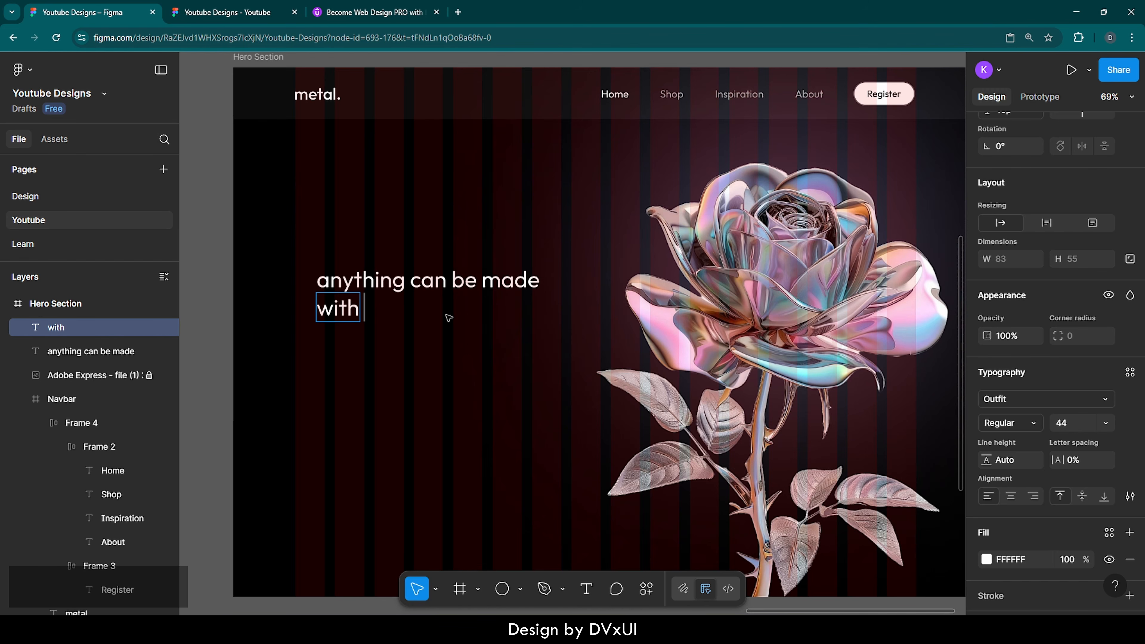
type(" anything")
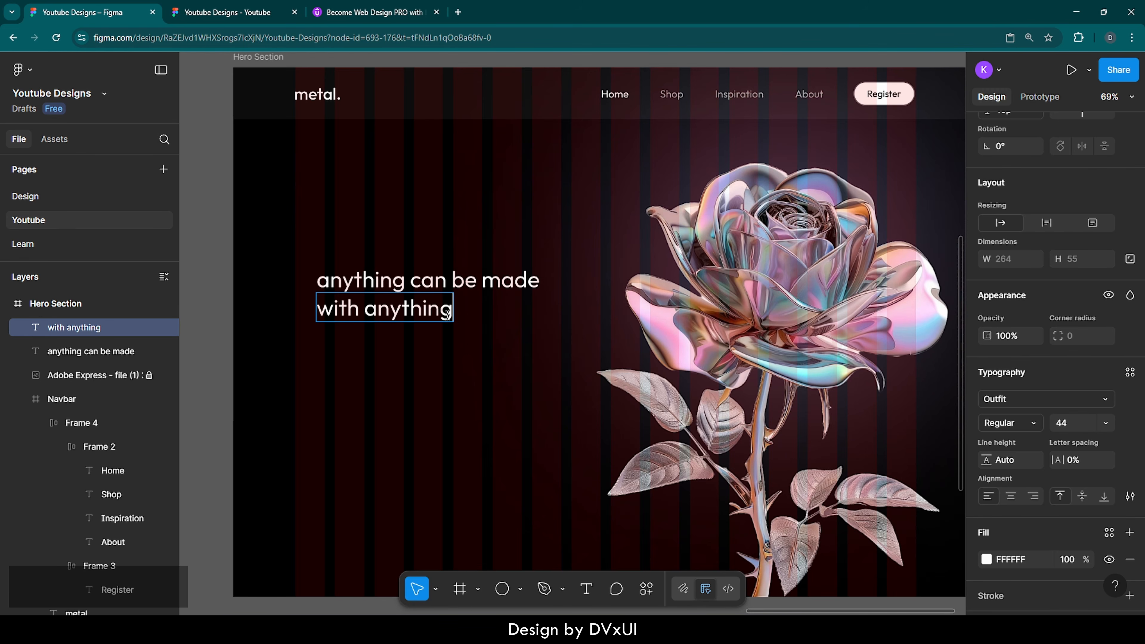
type(".")
key("BackSpace")
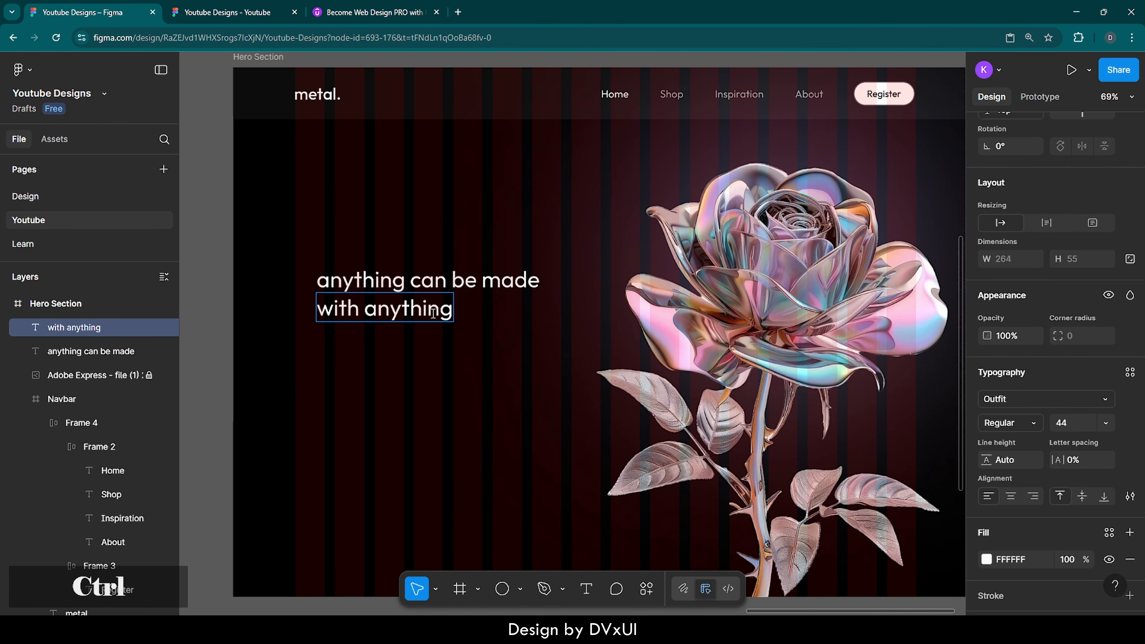
key("ctrl+a")
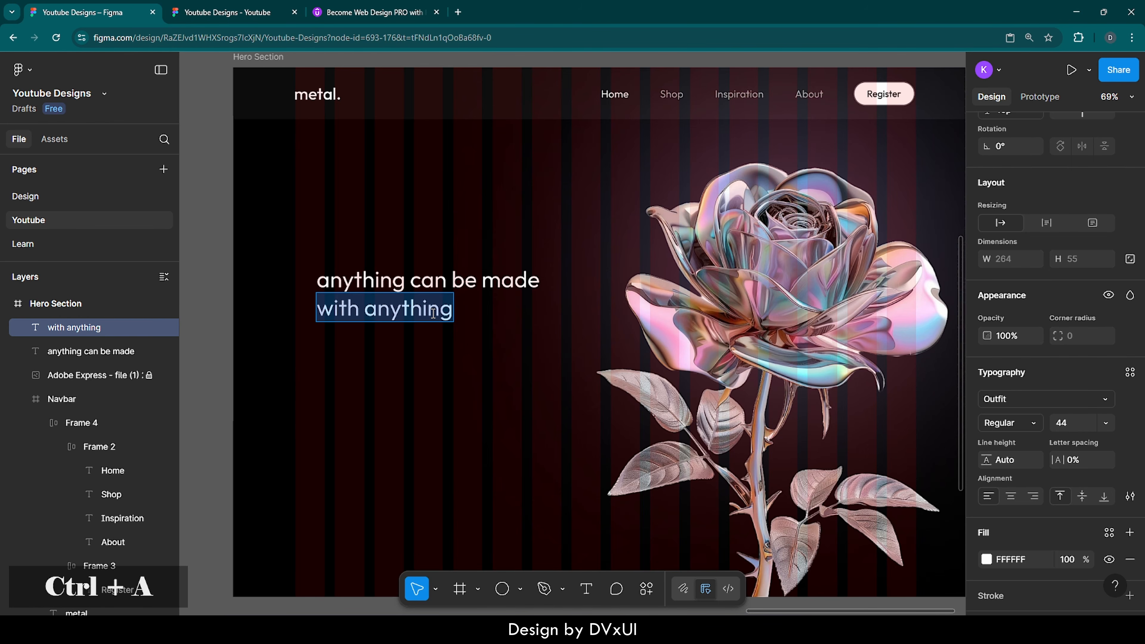
left_click(1075, 427)
type("96")
key("Return")
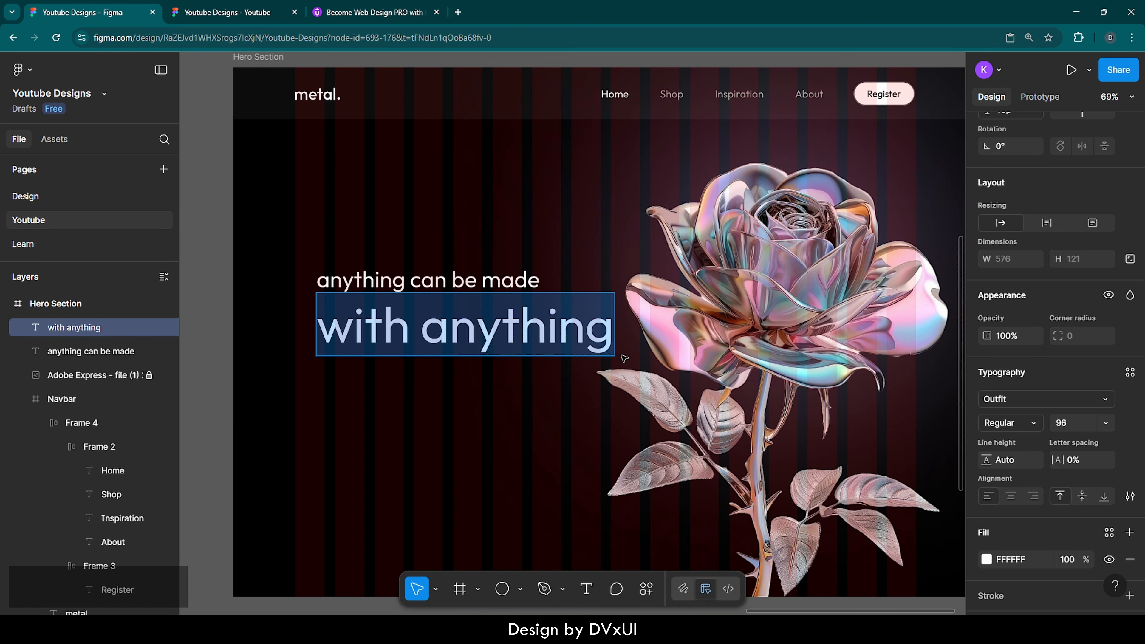
Step: Set the word 'anything' in the Sail font
double_click(453, 339)
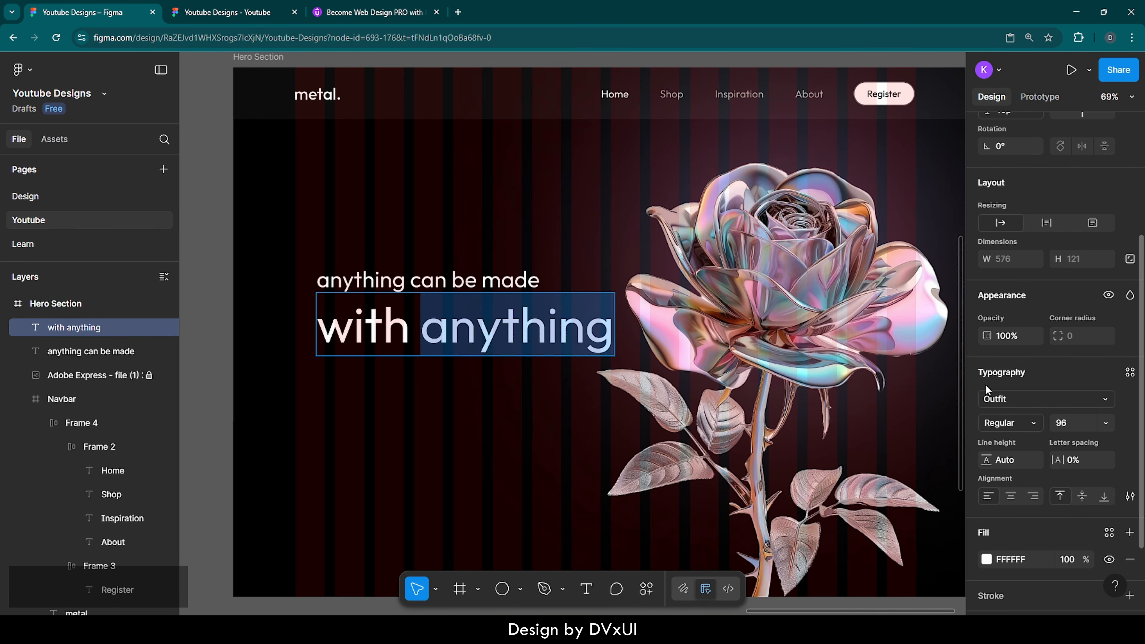
left_click(1002, 399)
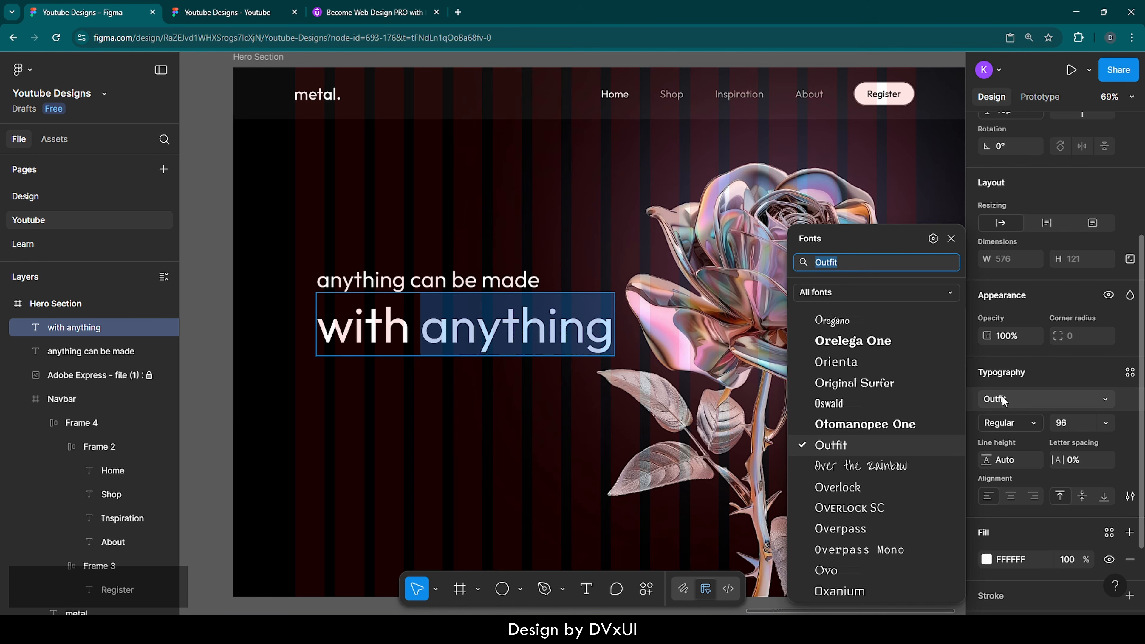
type("sail")
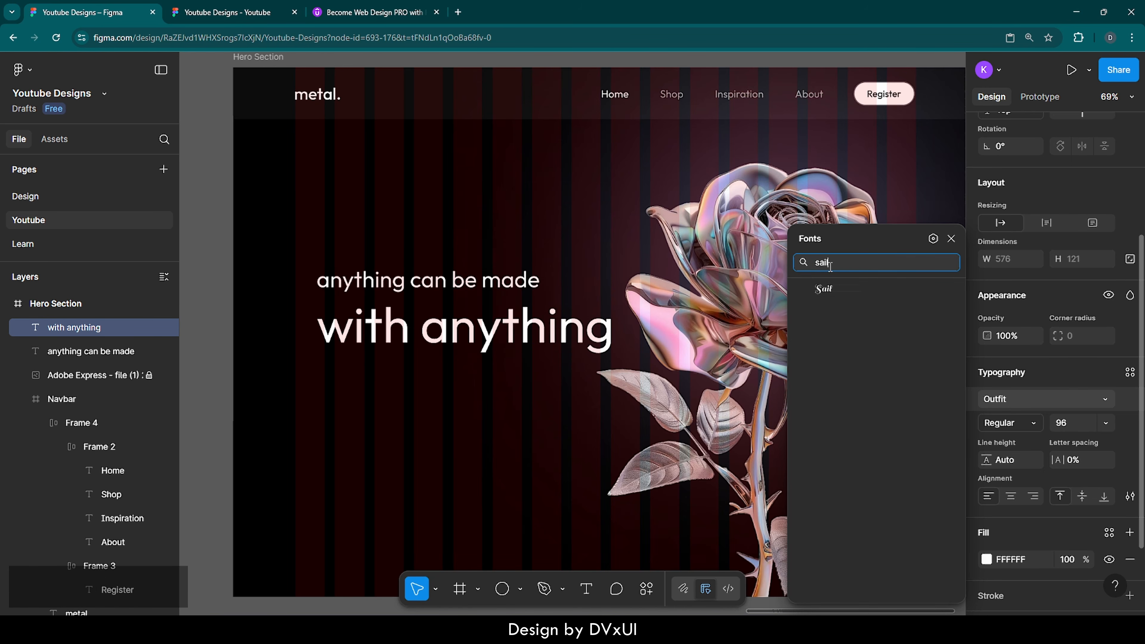
left_click(824, 288)
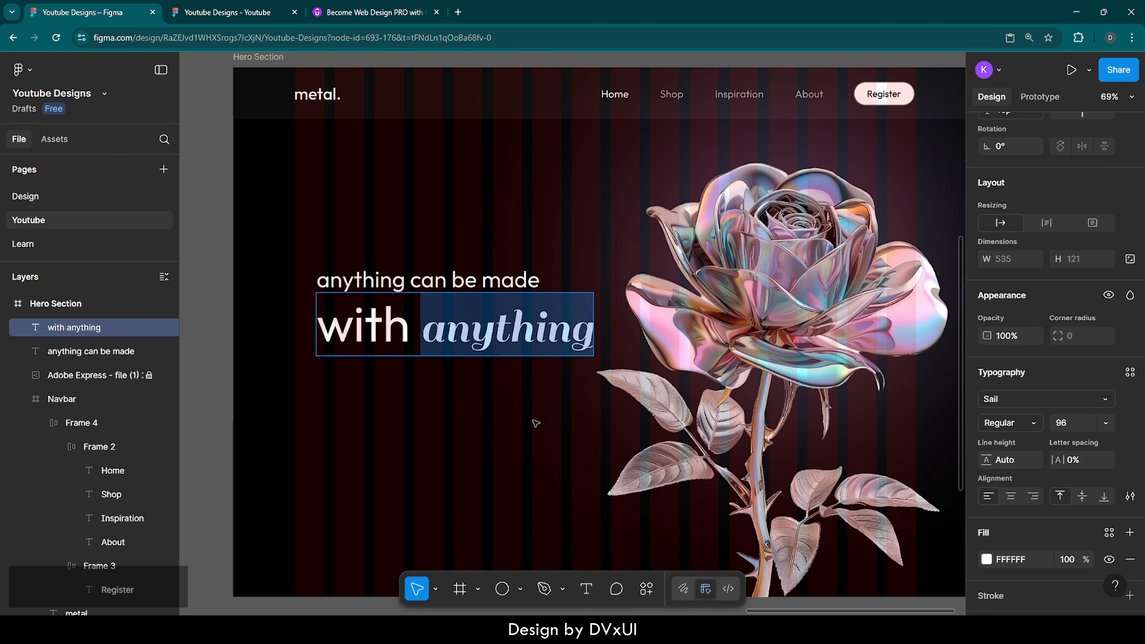
key("Escape")
Step: Wrap both headline lines in a vertical auto layout with a −2 gap, nudged left and up
left_click(461, 279, "shift")
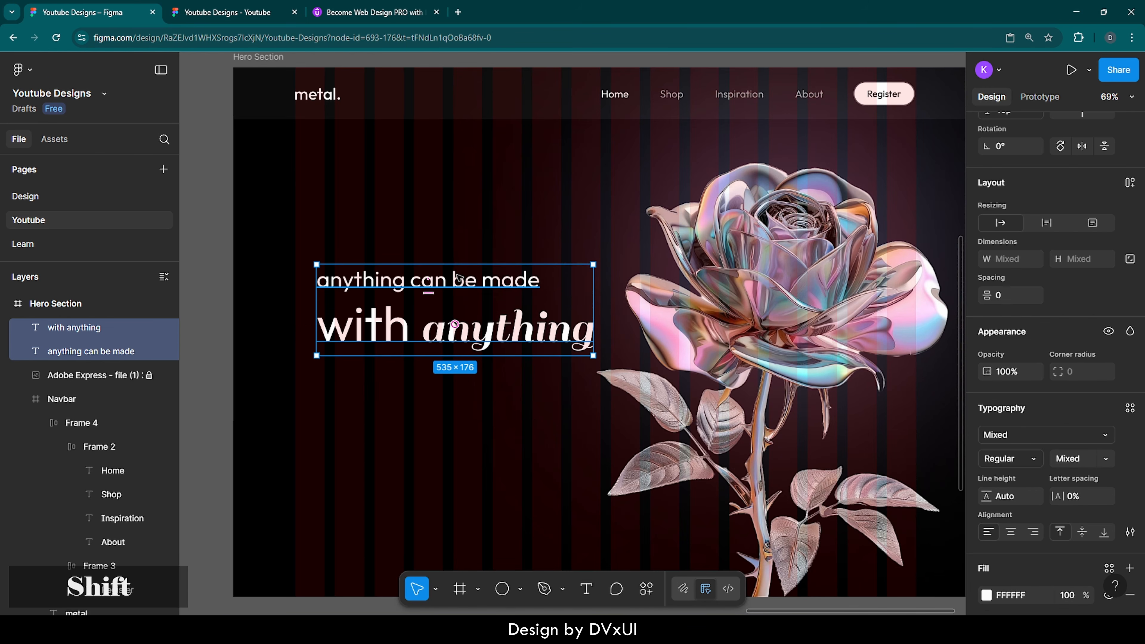
scroll(981, 325, "up", 1)
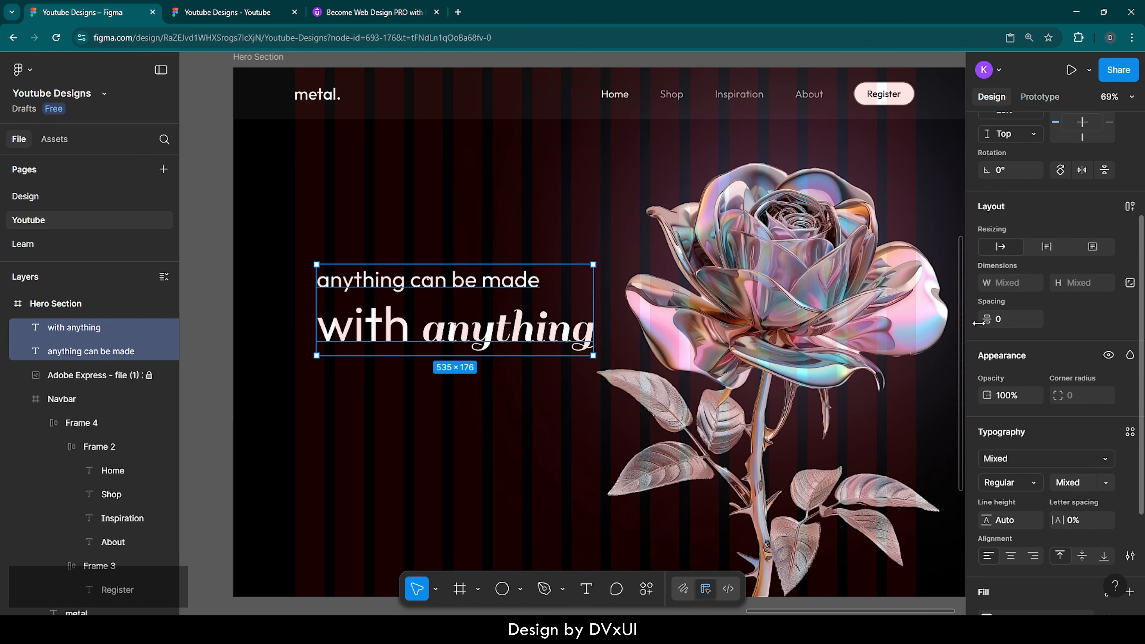
left_click(1002, 318)
key("Down")
key("Down")
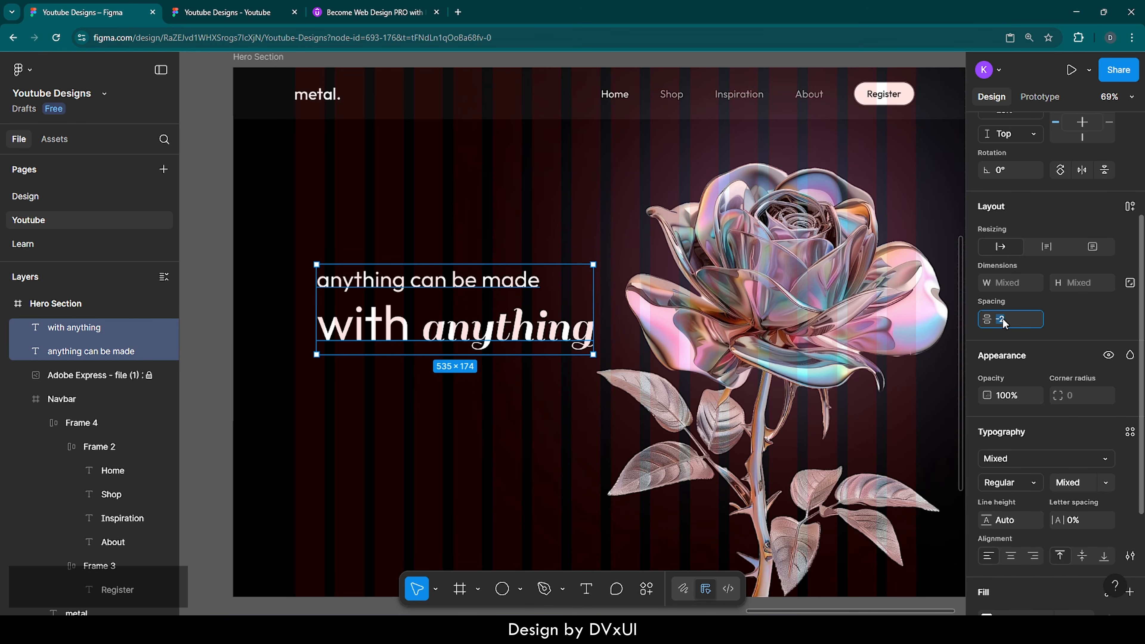
left_click(1130, 206)
left_click(1089, 316)
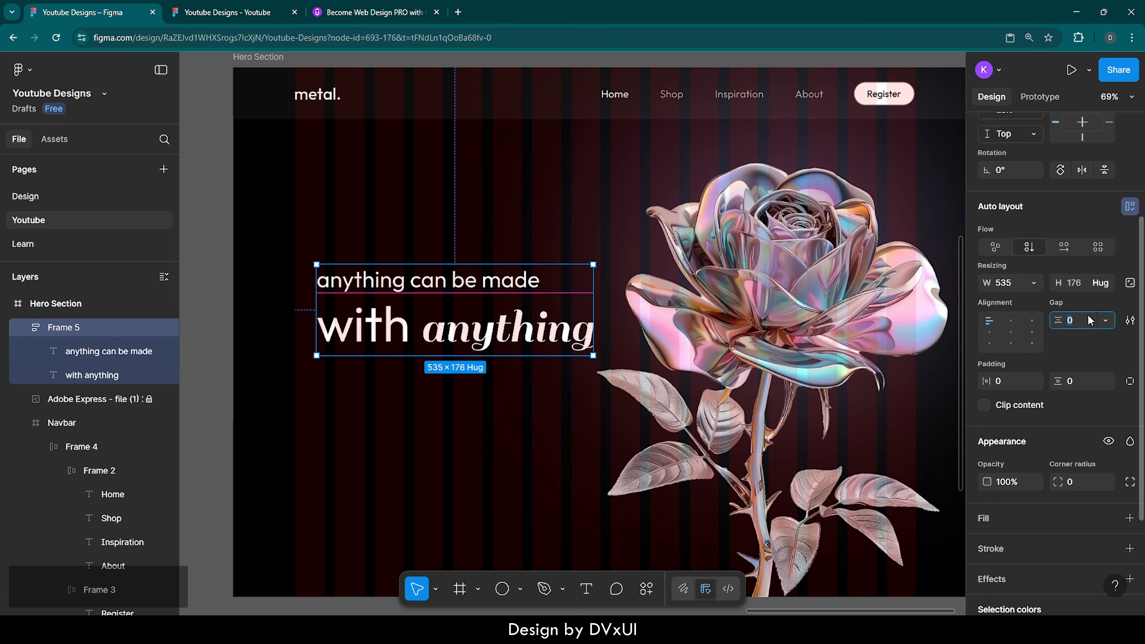
type("-2")
key("Return")
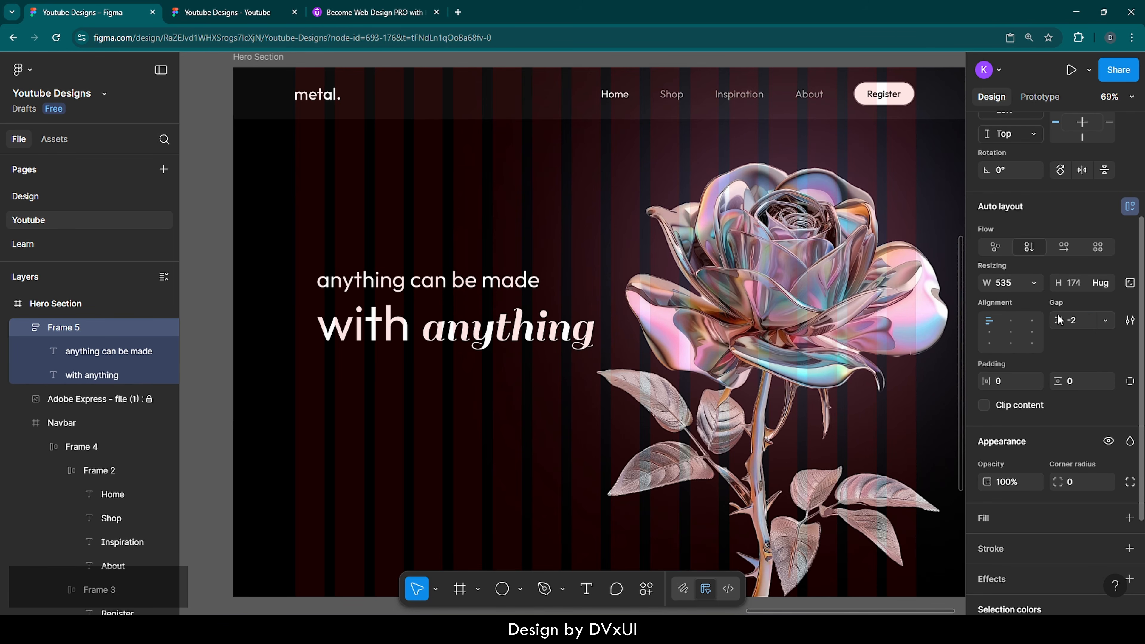
key("shift+Left")
key("shift+Left")
key("shift+Left")
key("shift+Left")
key("shift+Left")
key("shift+Left")
key("shift+Left")
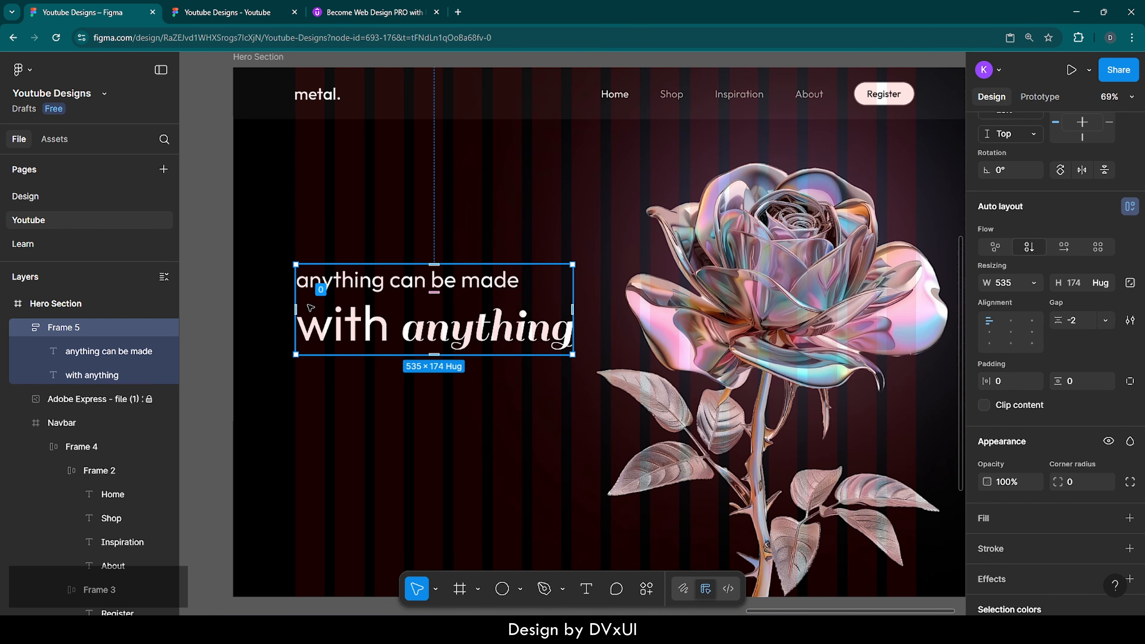
key("shift+Up")
key("shift+Up")
key("shift+Up")
key("shift+Up")
key("shift+Up")
key("shift+Up")
key("shift+Up")
key("shift+Up")
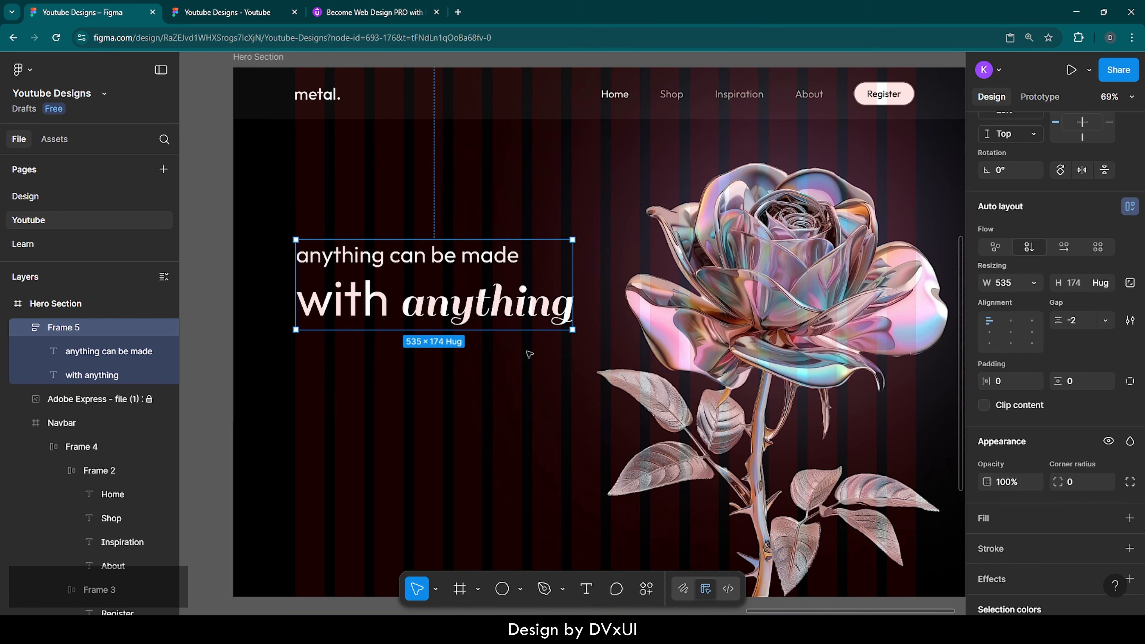
Step: Copy the first placeholder sentence from loremipsum.io in a new tab and return to Figma
left_click(458, 11)
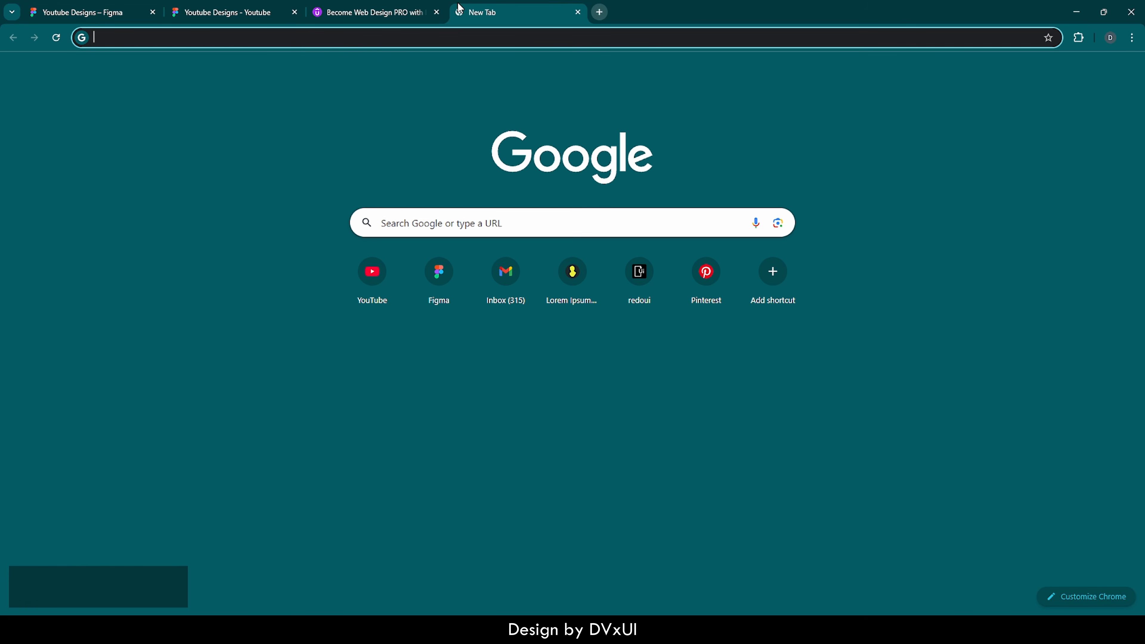
type("lore")
key("Return")
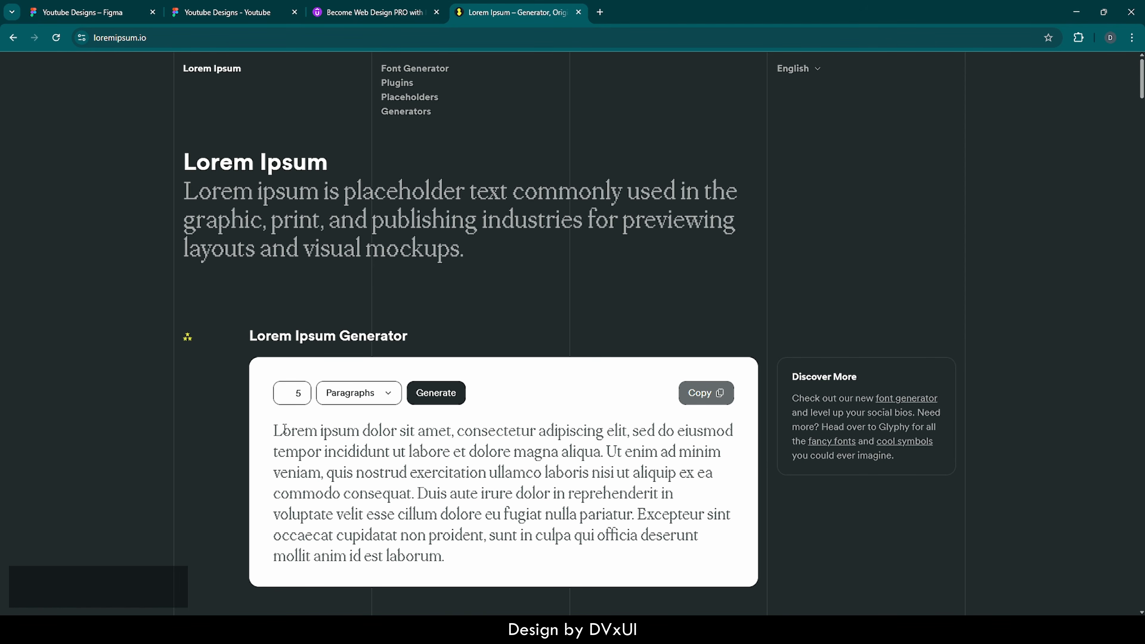
left_click_drag(277, 426, 608, 453)
key("ctrl+c")
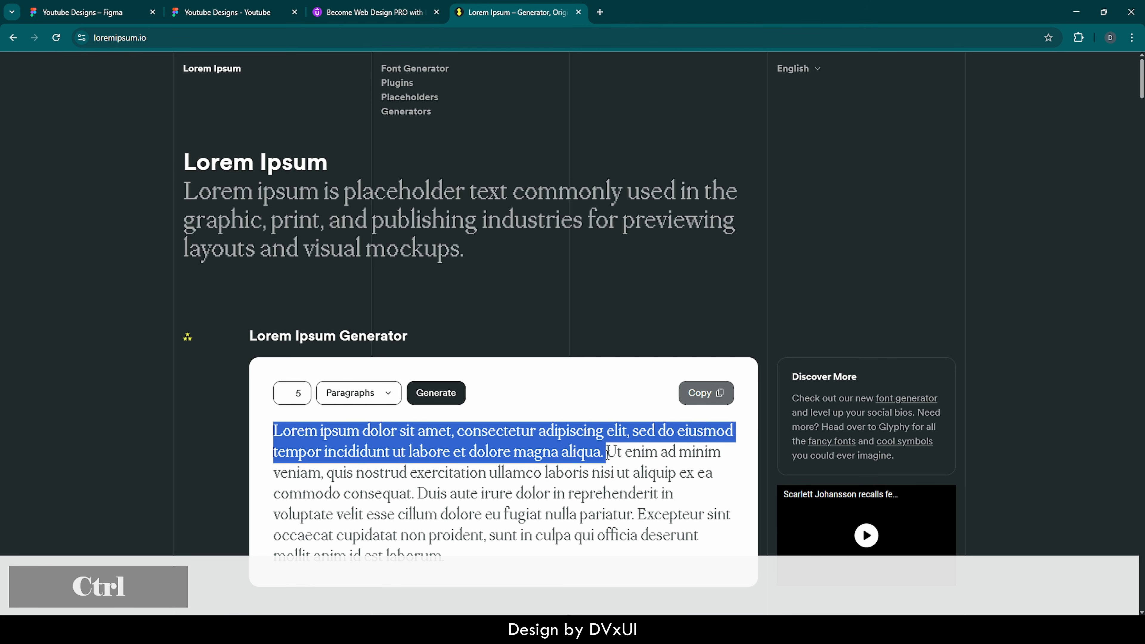
left_click(81, 15)
Step: Paste the Lorem ipsum sentence as a new text layer at 18 px with 70% fill opacity
key("t")
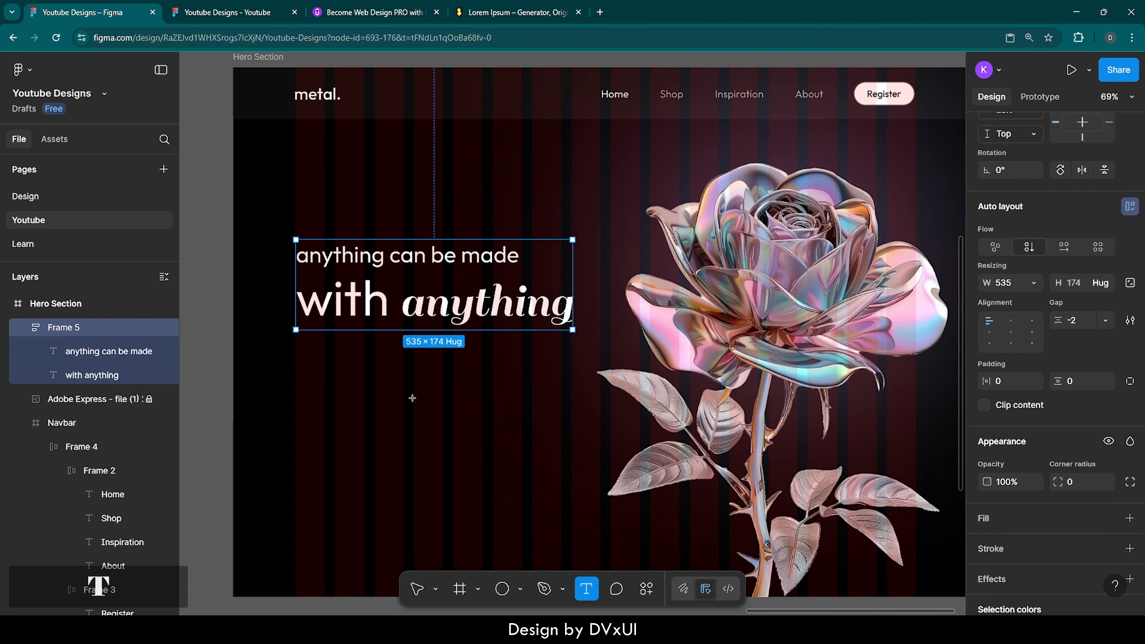
left_click(333, 392)
key("ctrl+v")
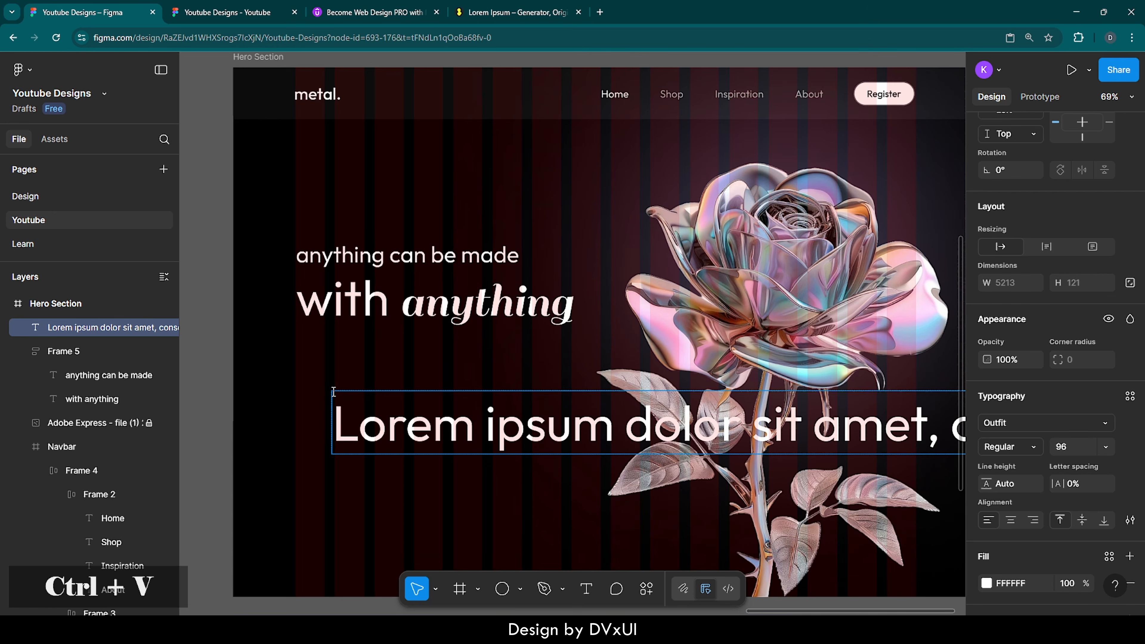
key("ctrl+a")
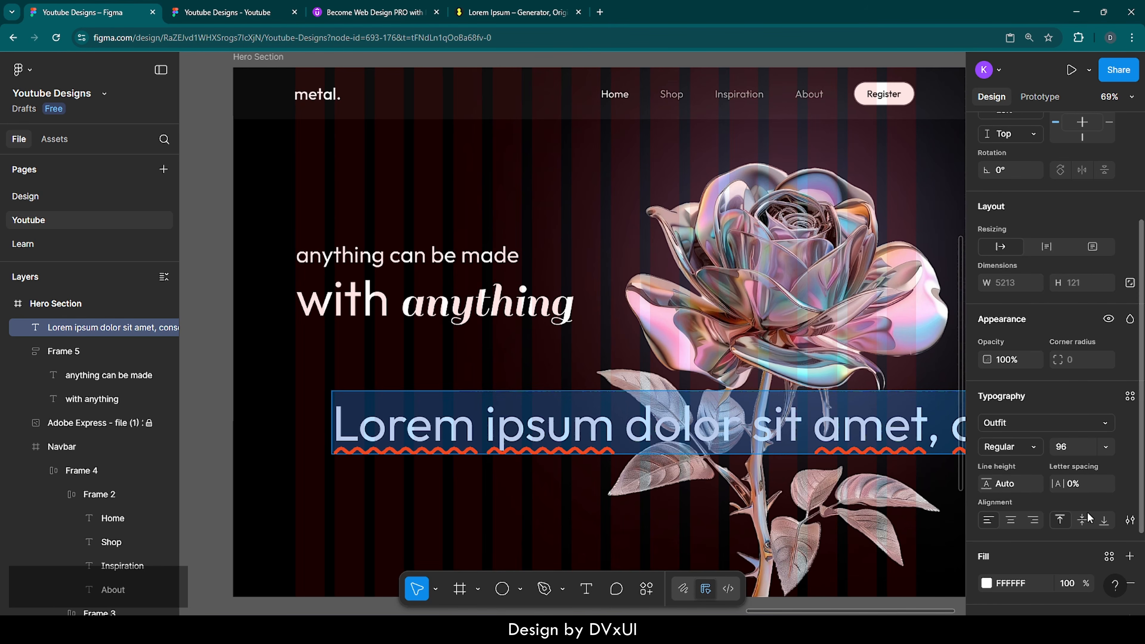
left_click(1074, 443)
type("18")
key("Return")
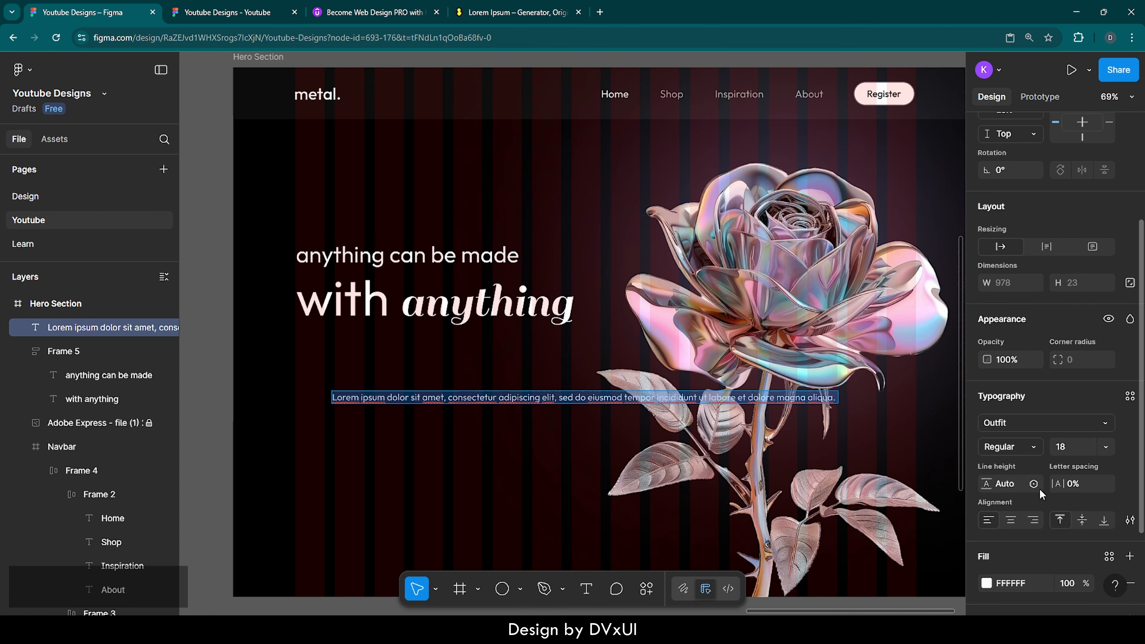
scroll(1040, 489, "down", 3)
left_click(1076, 505)
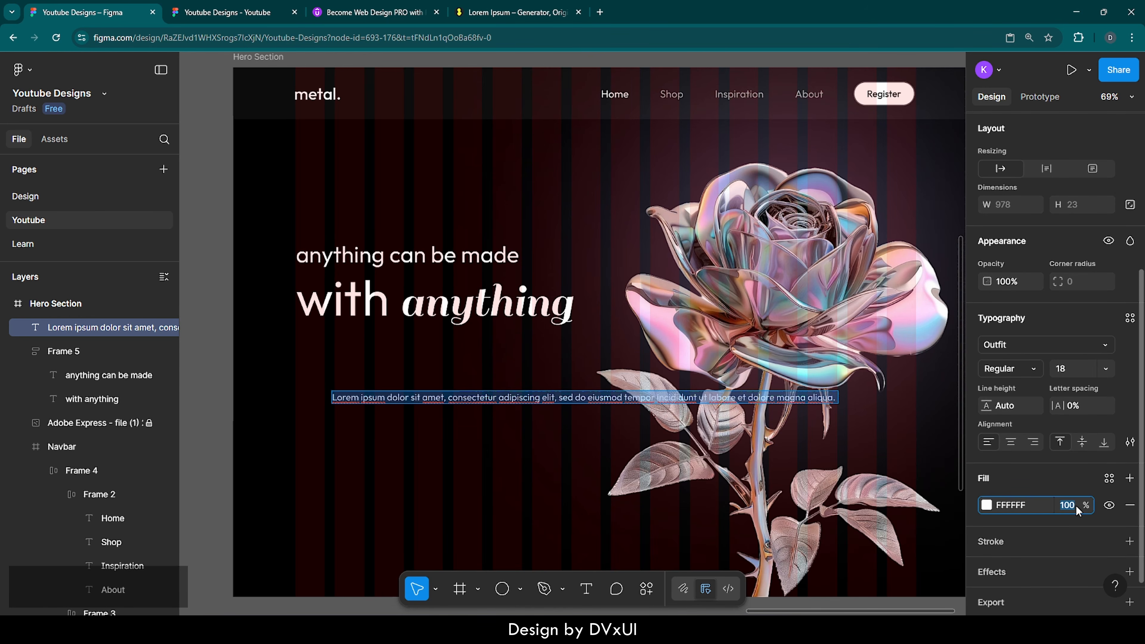
type("70")
key("Return")
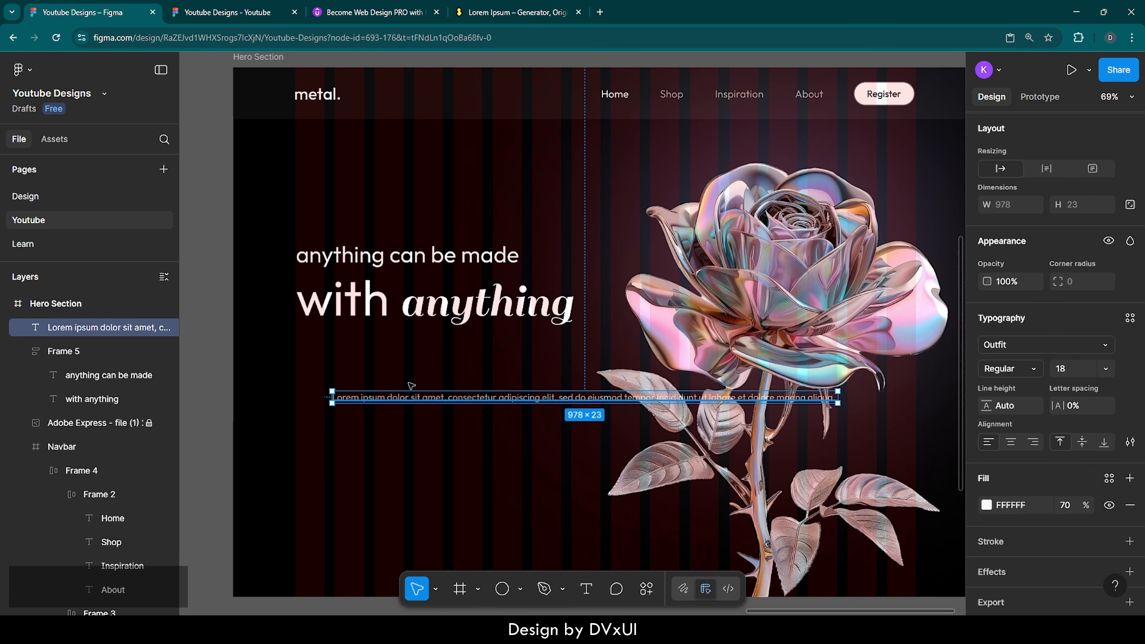
Step: Place the paragraph under the headline, left-aligned, and narrow it to wrap onto two lines
left_click_drag(410, 397, 388, 347)
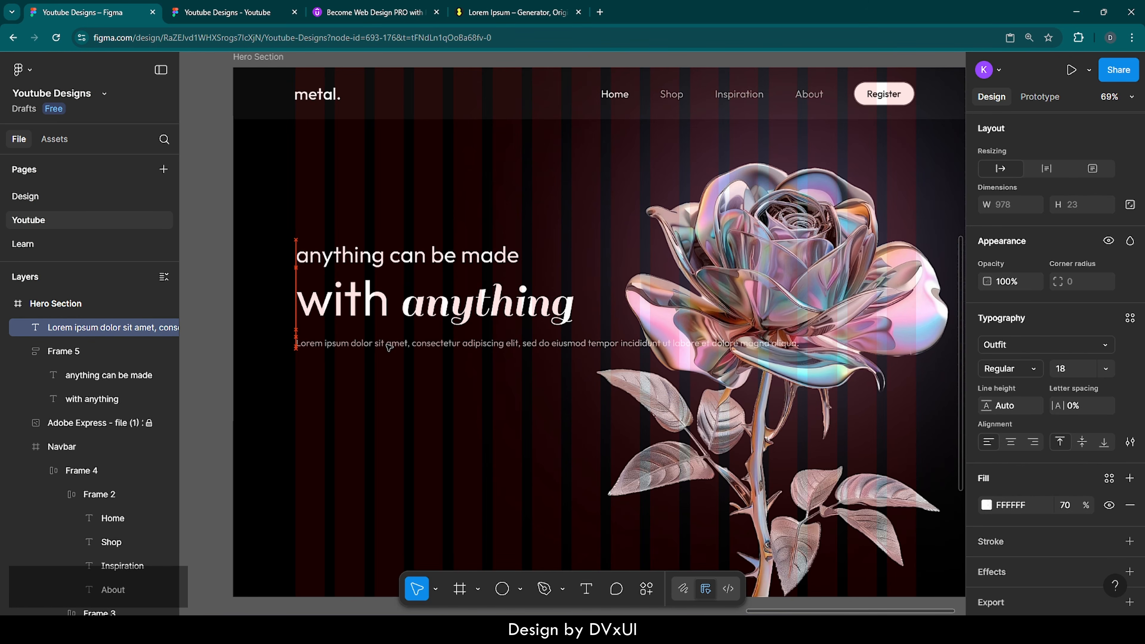
key("Down")
key("Down")
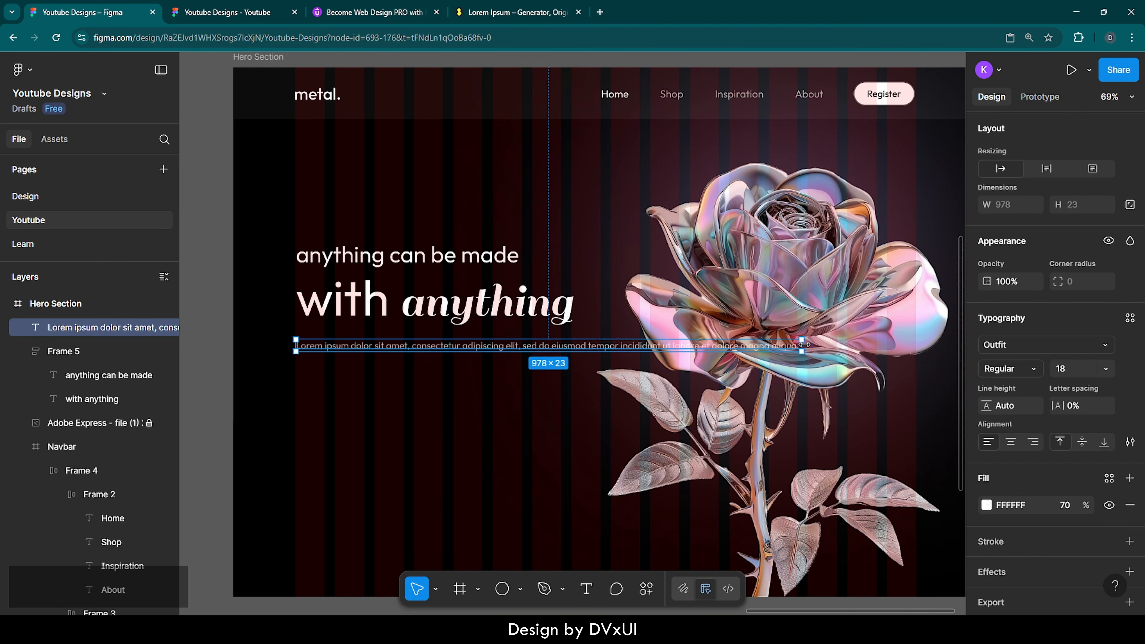
left_click_drag(803, 345, 589, 347)
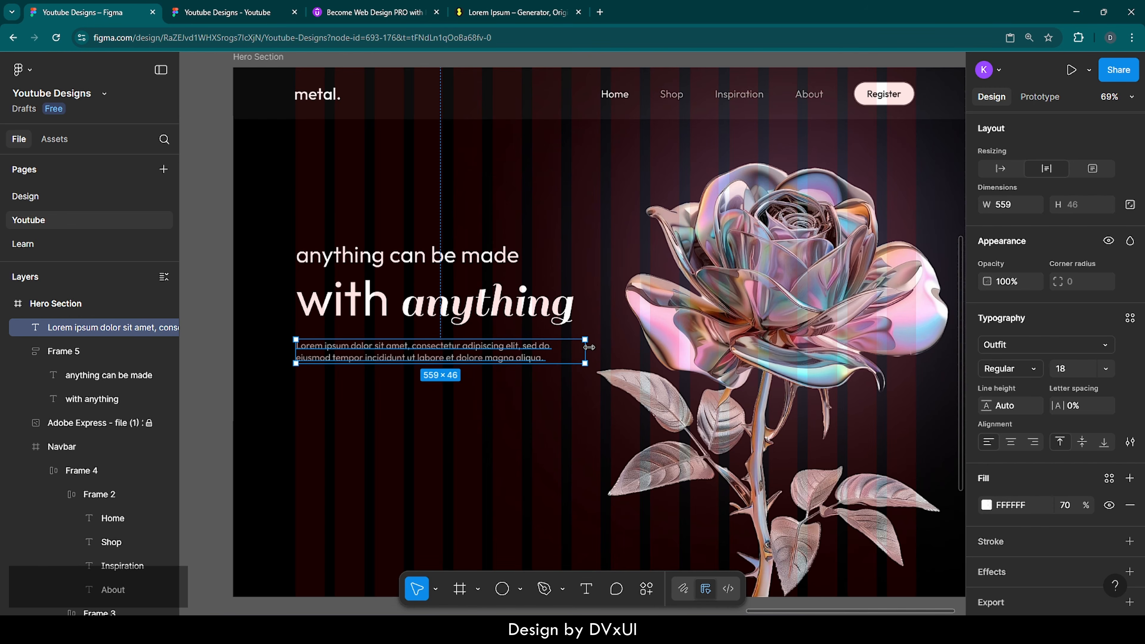
Step: Copy the words 'dolor sit' and insert them after 'ut' in the paragraph
double_click(365, 361)
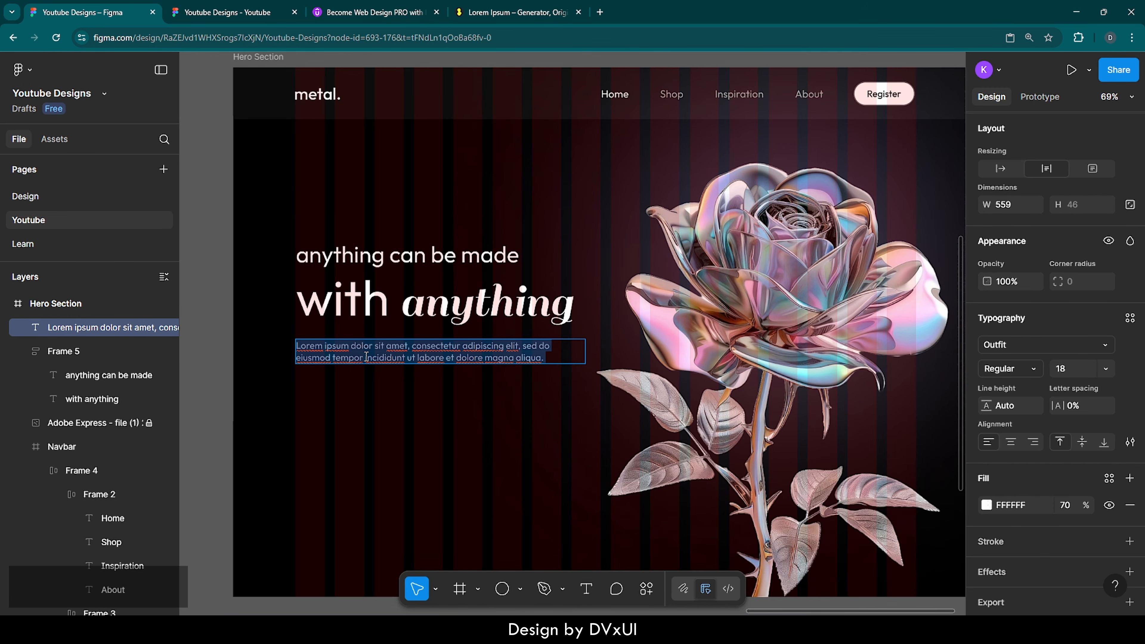
left_click_drag(352, 345, 397, 345)
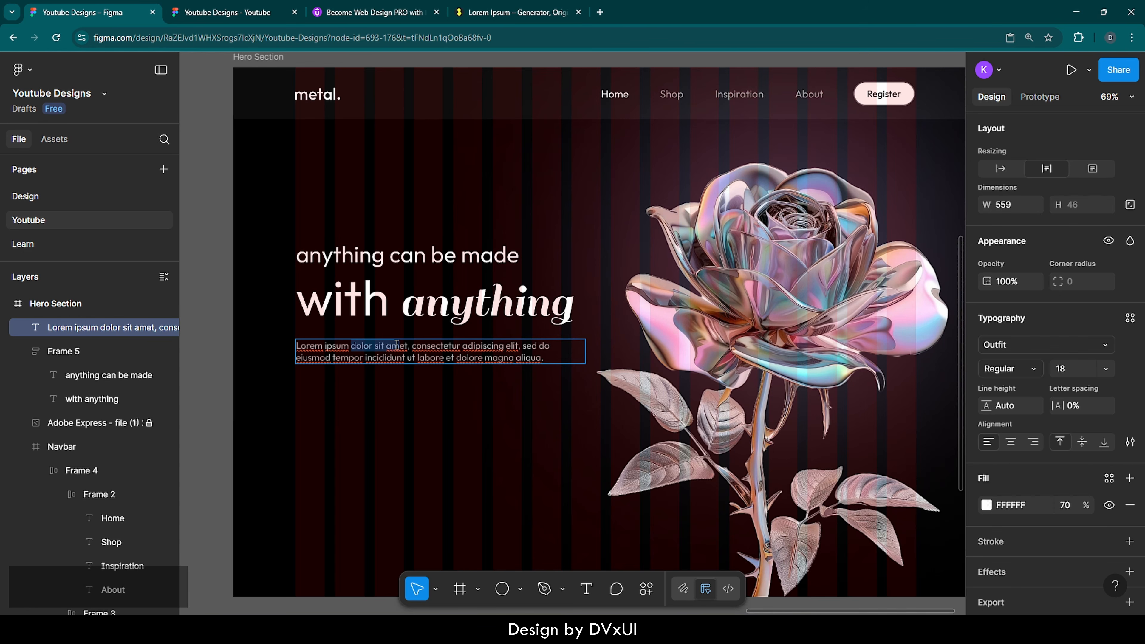
key("ctrl+c")
left_click(416, 359)
key("ctrl+v")
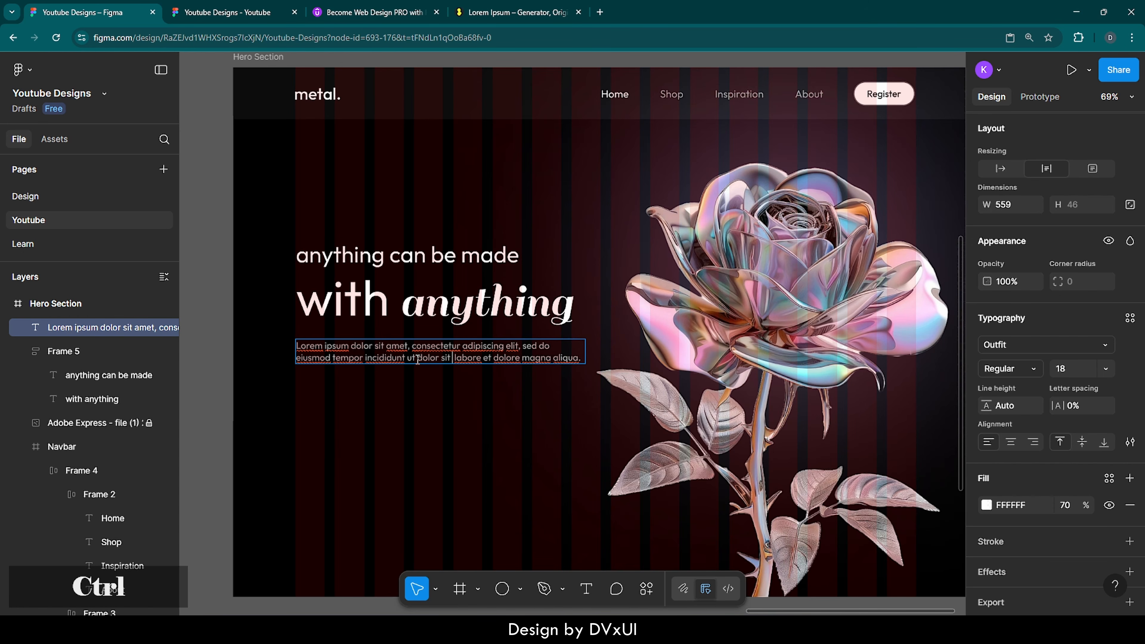
key("Escape")
left_click(503, 390)
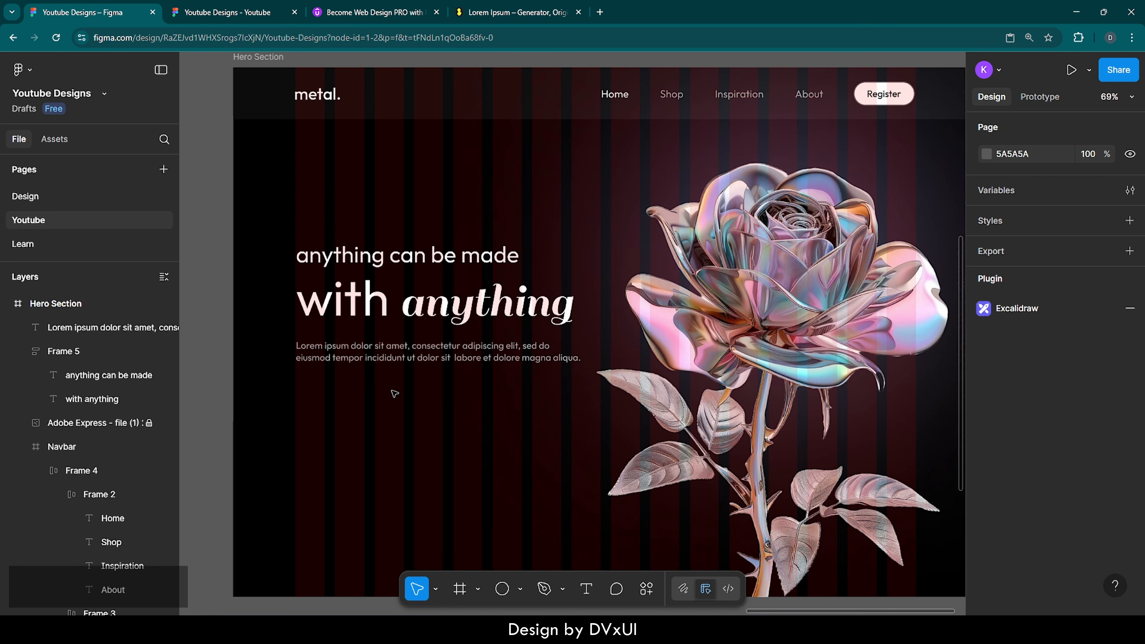
Step: Paste a copy of the Register button and move it just below the paragraph
double_click(901, 96)
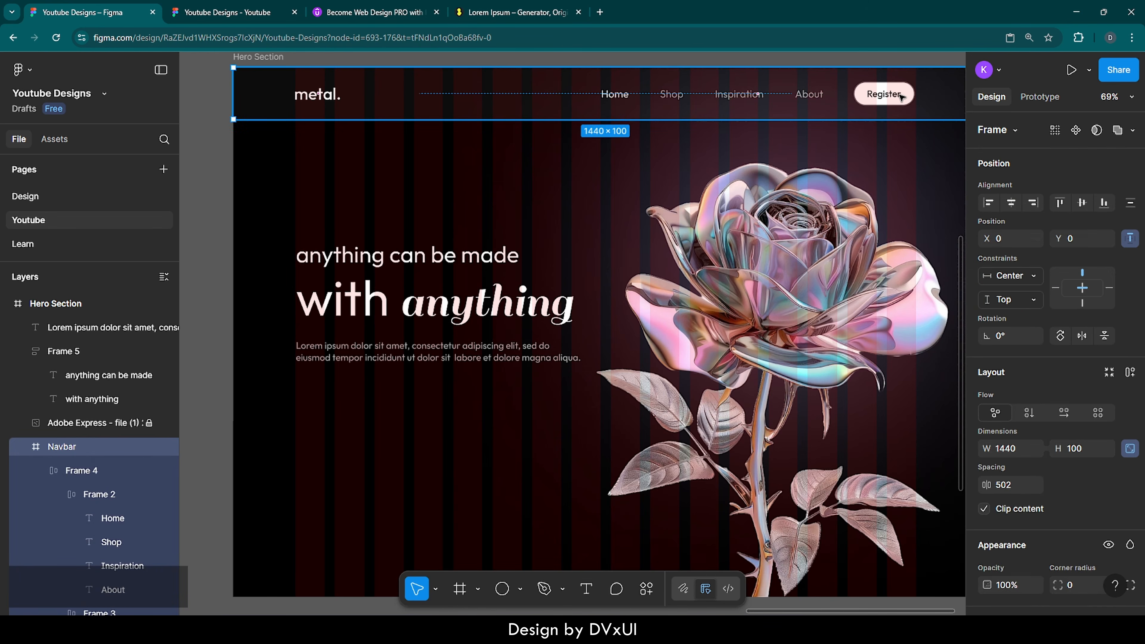
double_click(901, 97)
key("ctrl+v")
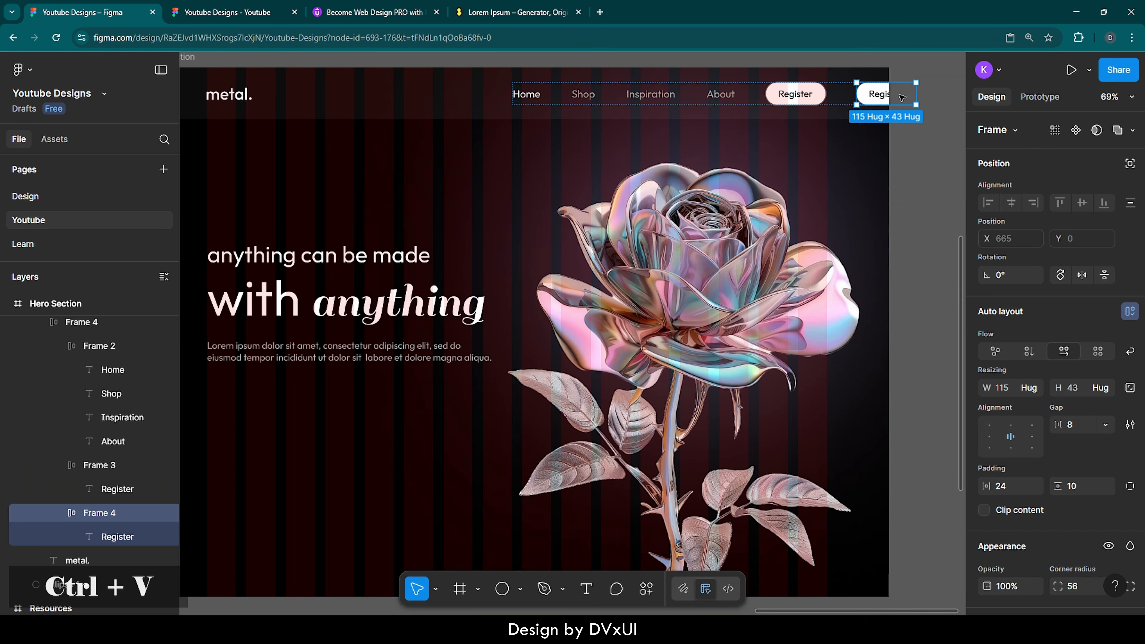
left_click_drag(877, 97, 244, 389)
scroll(280, 396, "left", 3)
scroll(293, 397, "up", 3)
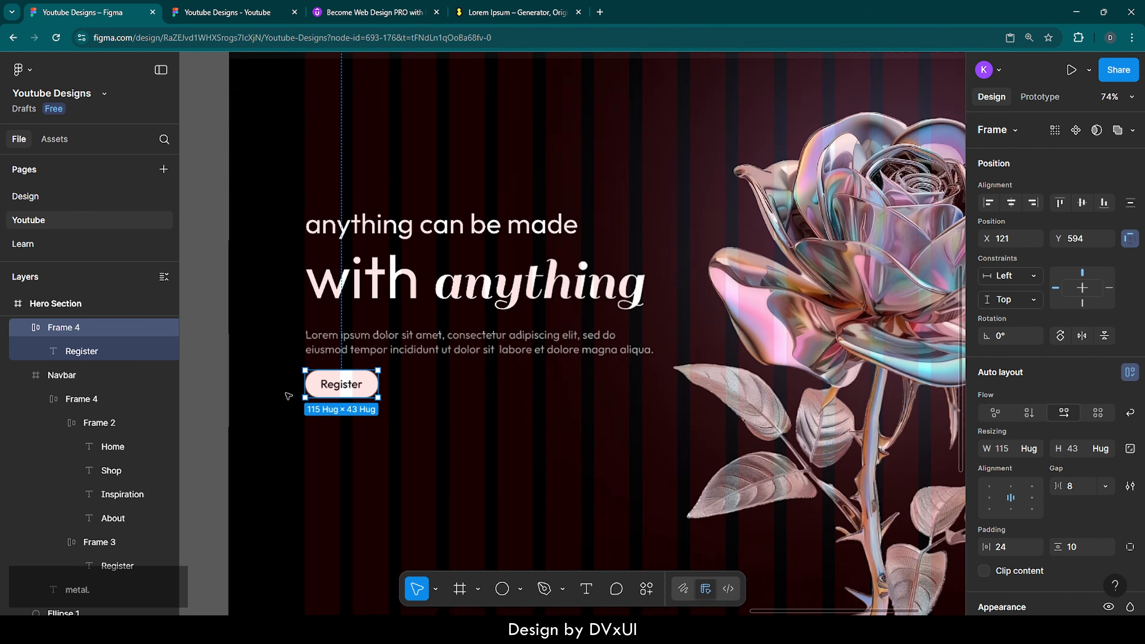
key("Down")
key("Down")
key("Down")
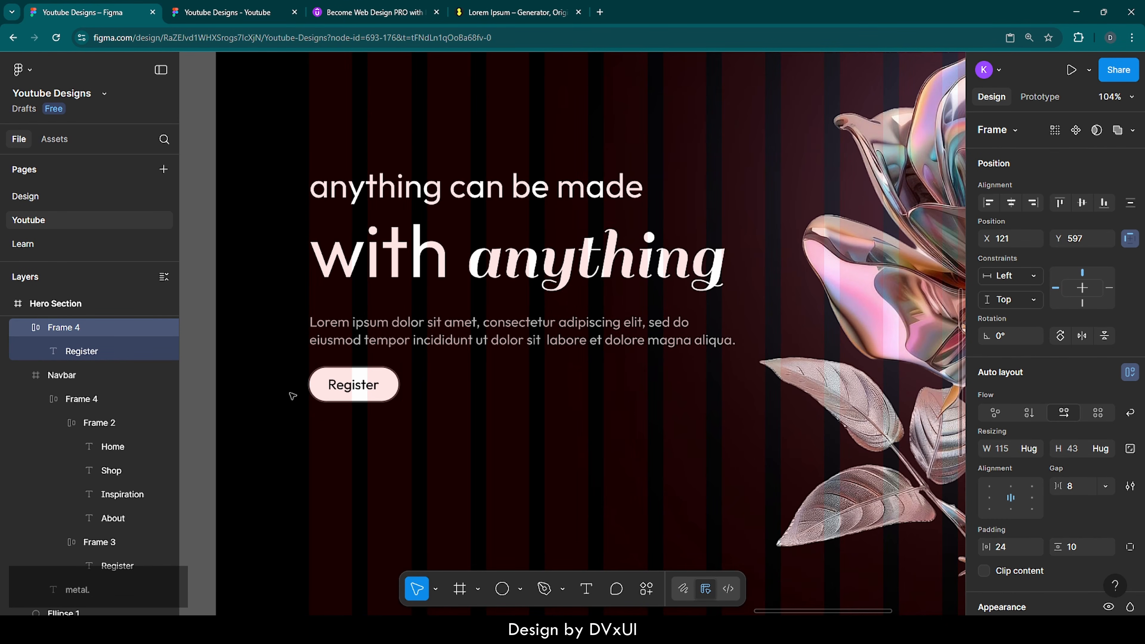
Step: Relabel the button copy 'Visit Store' in 20 px Medium text
left_click(345, 388)
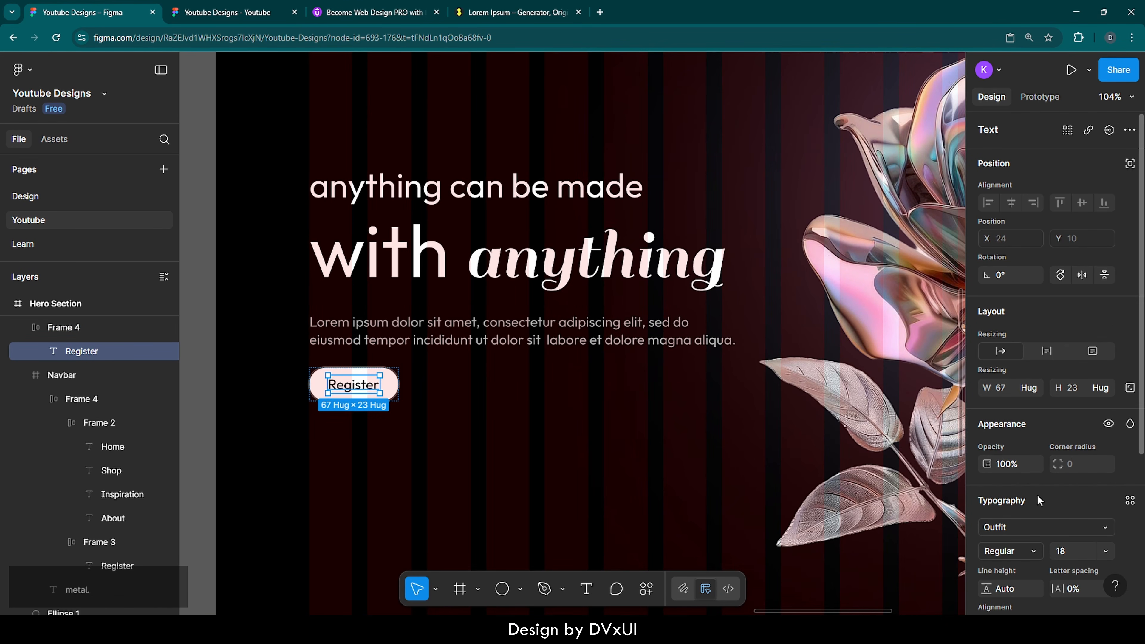
scroll(1047, 532, "down", 2)
left_click(1066, 456)
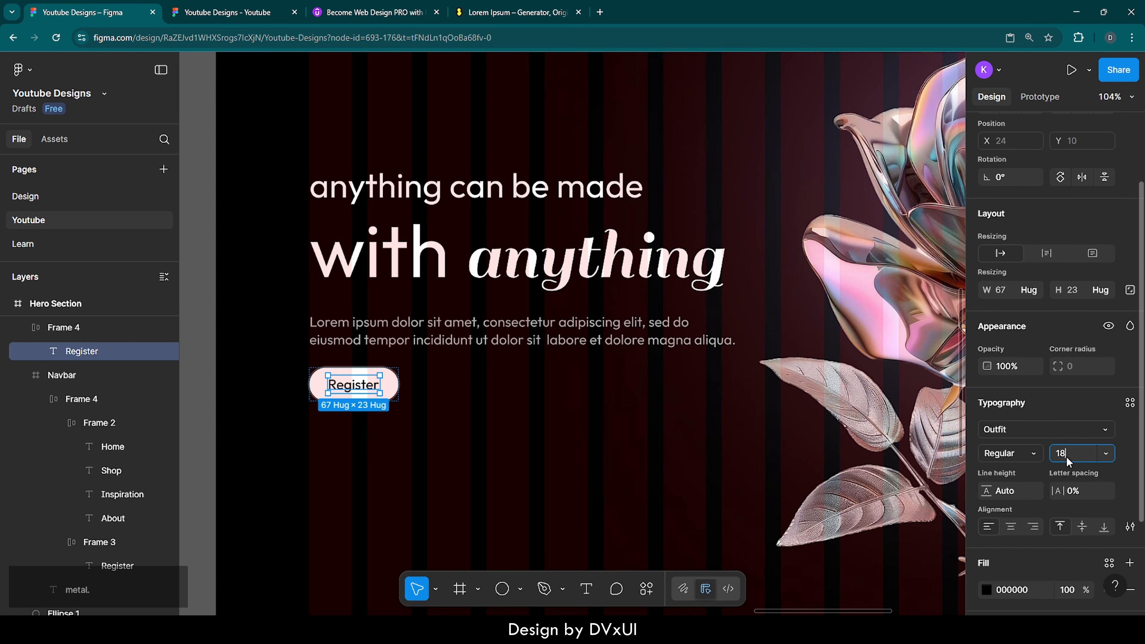
type("20")
key("Return")
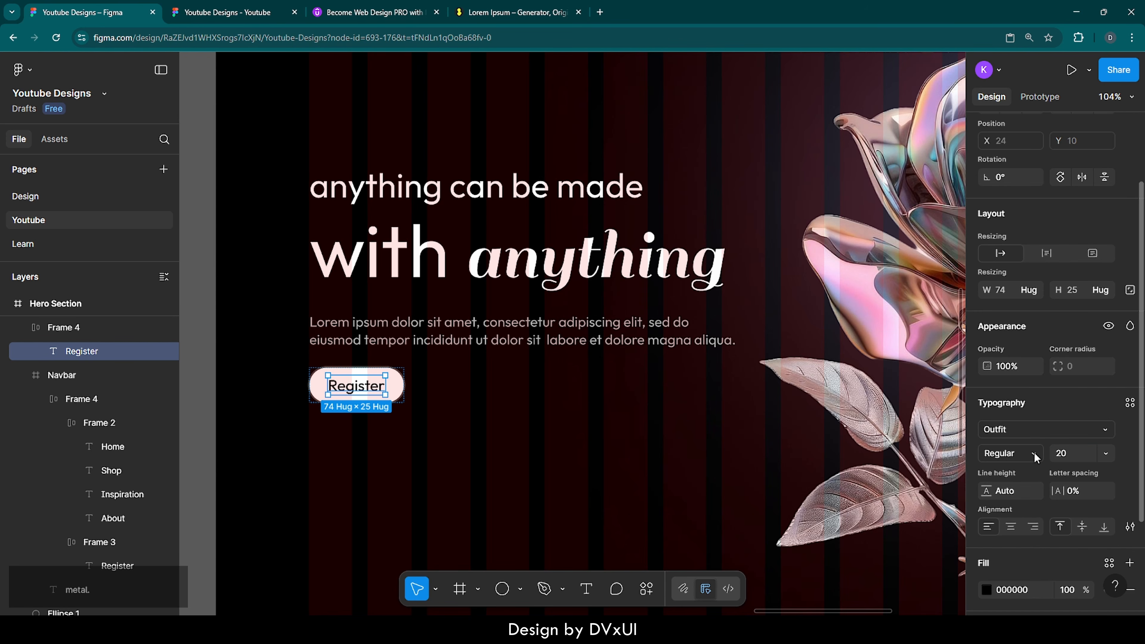
left_click(1034, 452)
left_click(1030, 460)
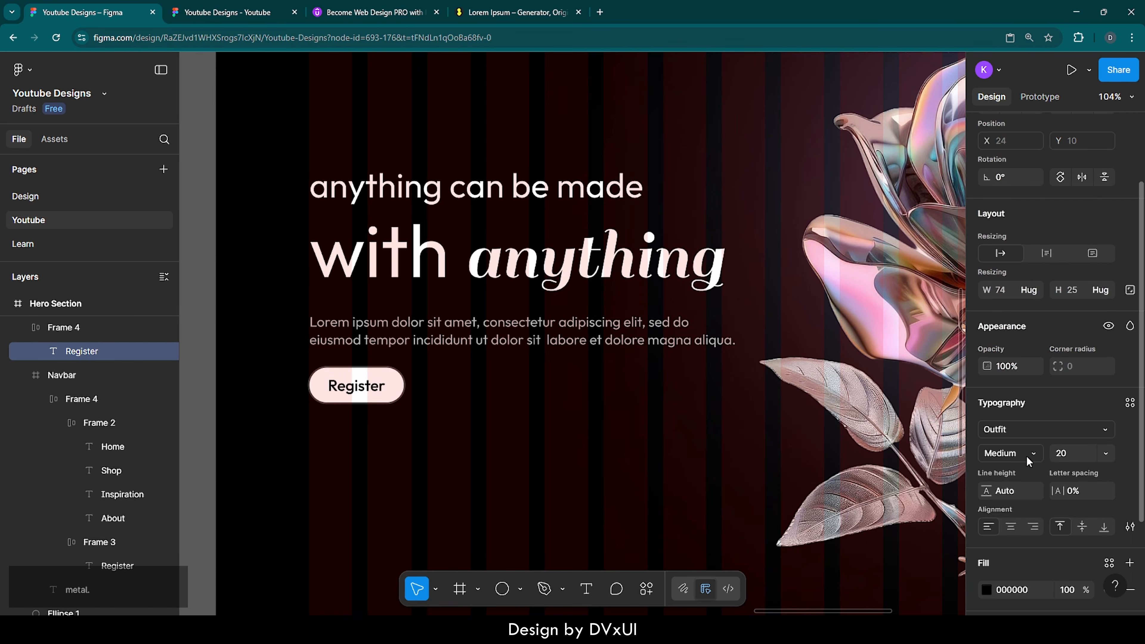
double_click(367, 385)
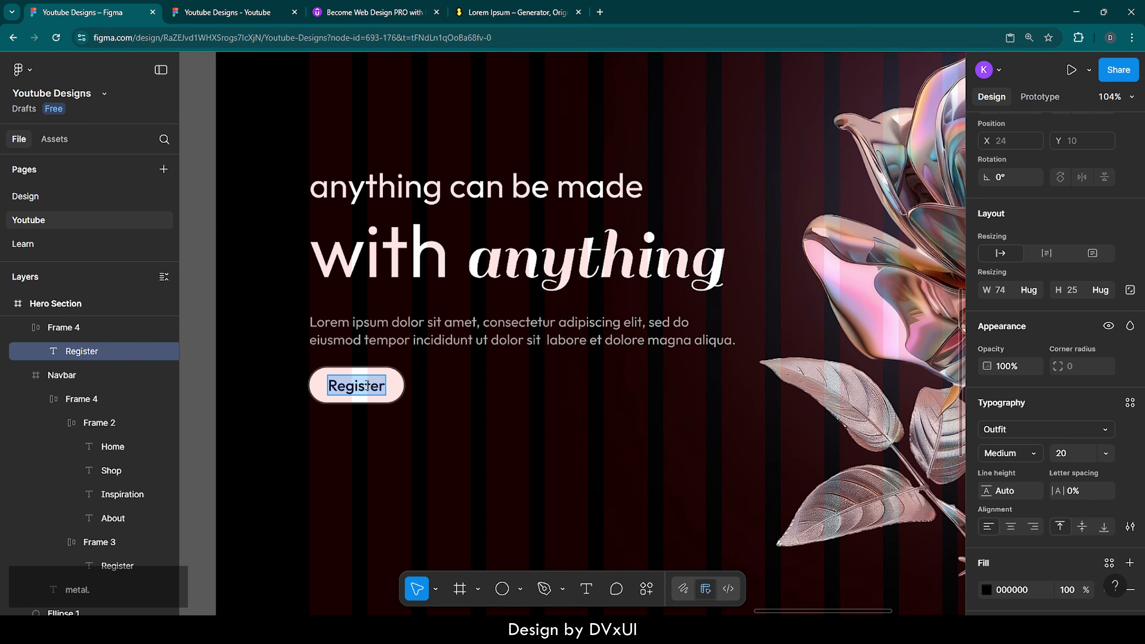
type("Visit")
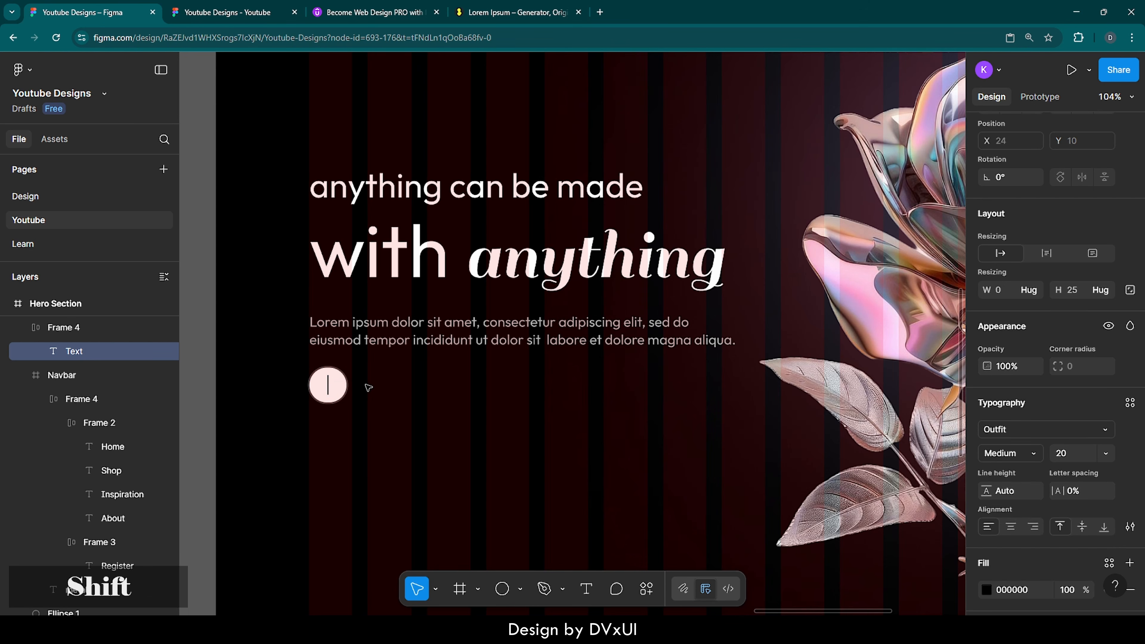
type(" Store")
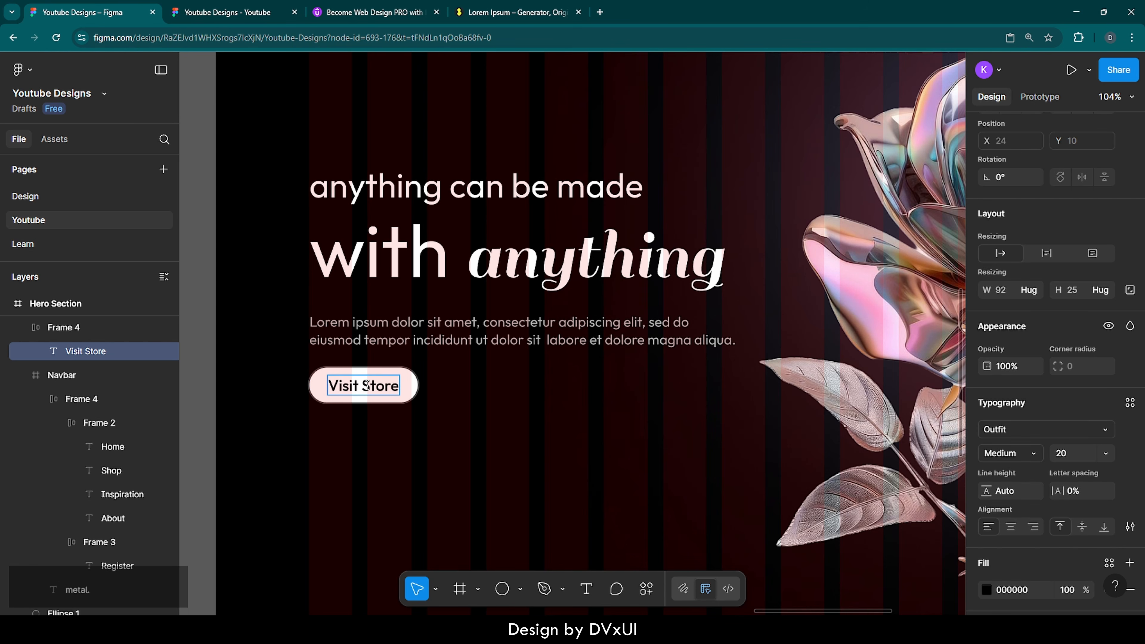
left_click(500, 384)
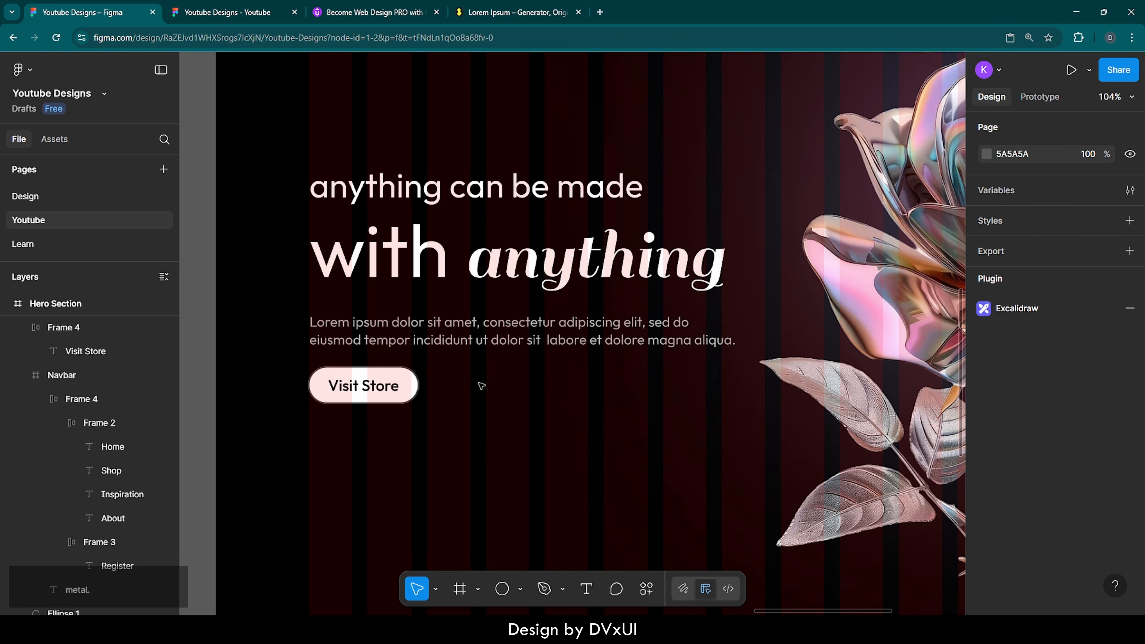
Step: Add an 'explore.' text beside Visit Store with 60% fill opacity
key("t")
left_click(458, 382)
key("Escape")
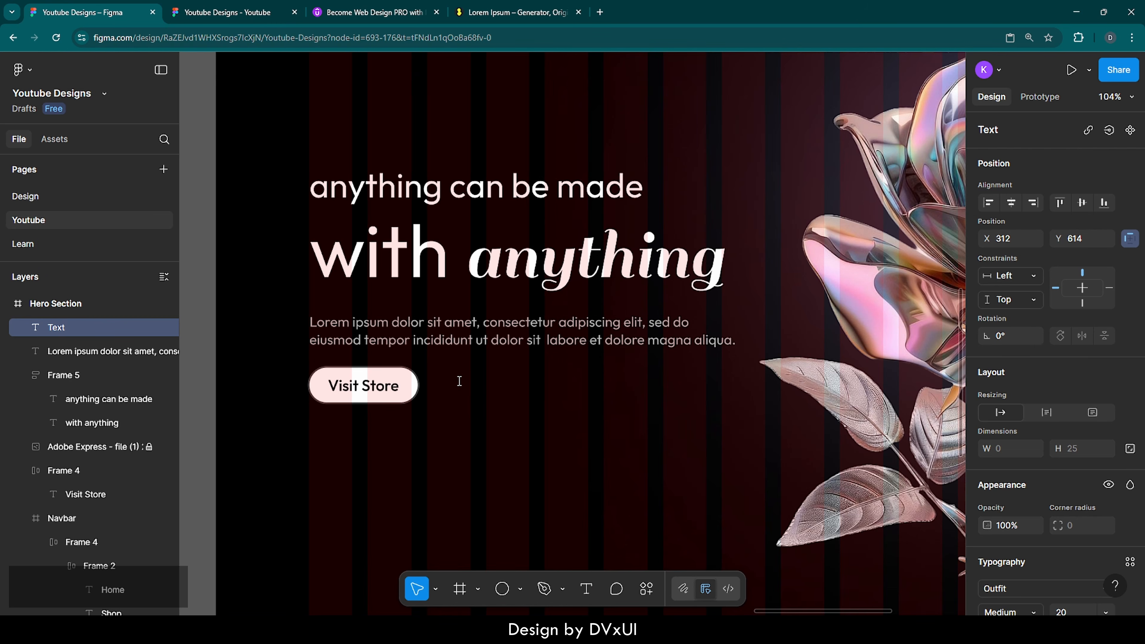
type("explore.")
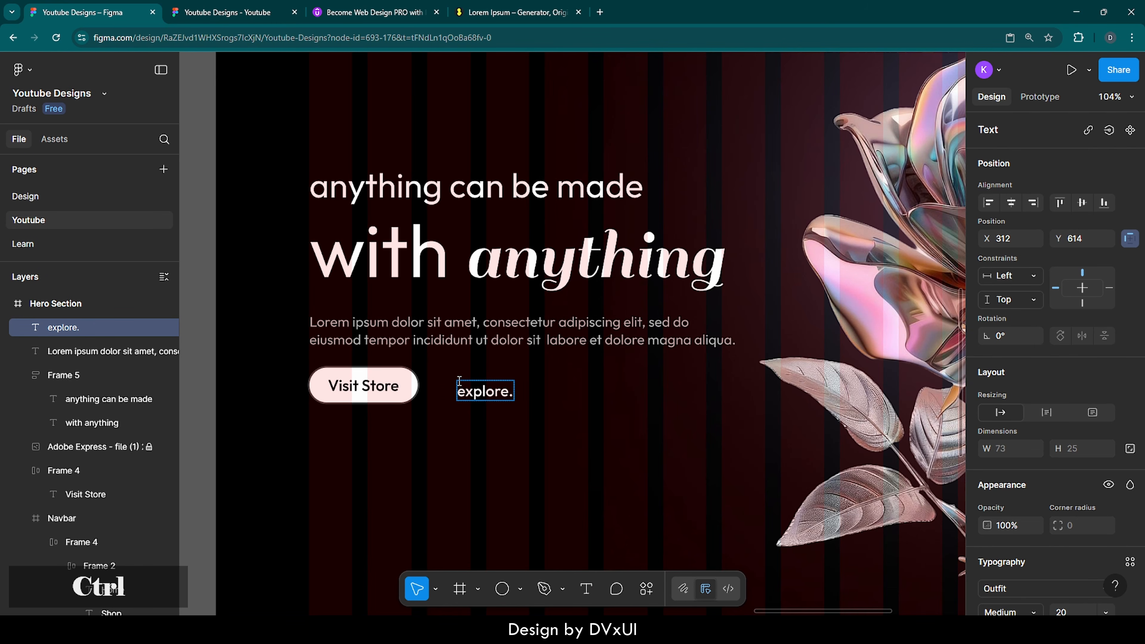
key("ctrl+a")
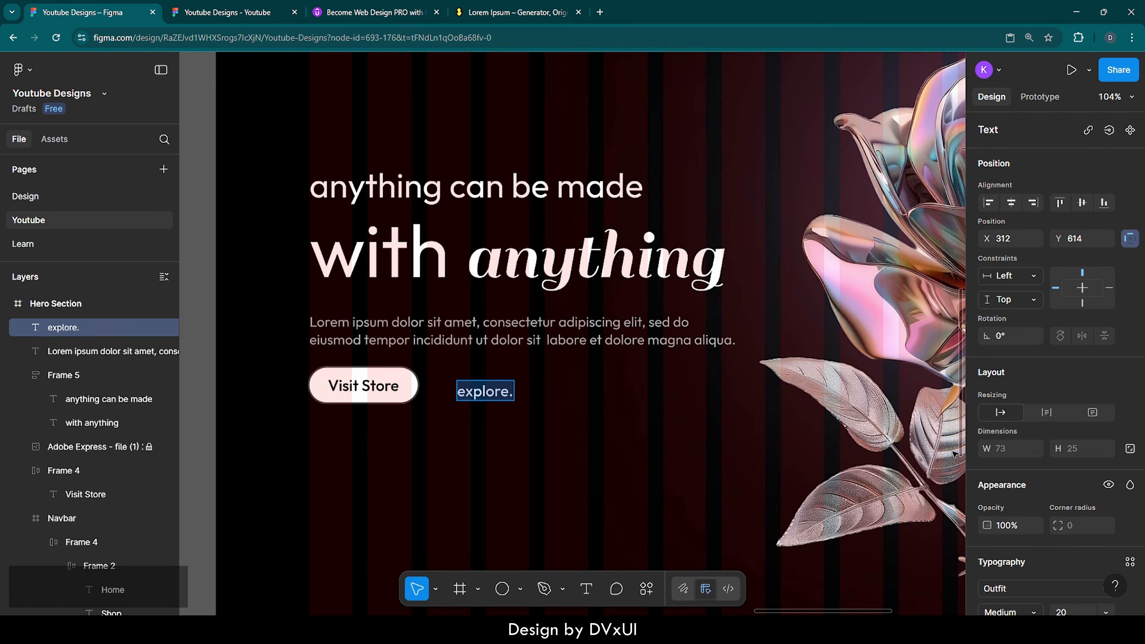
scroll(1028, 538, "down", 5)
left_click(1069, 472)
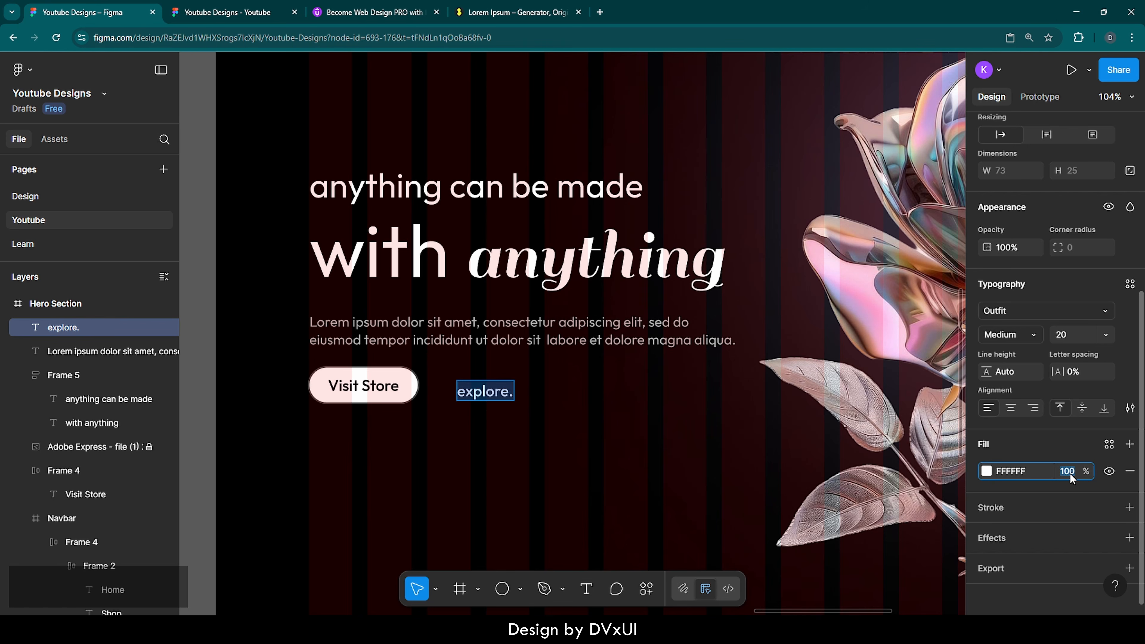
type("60")
key("Return")
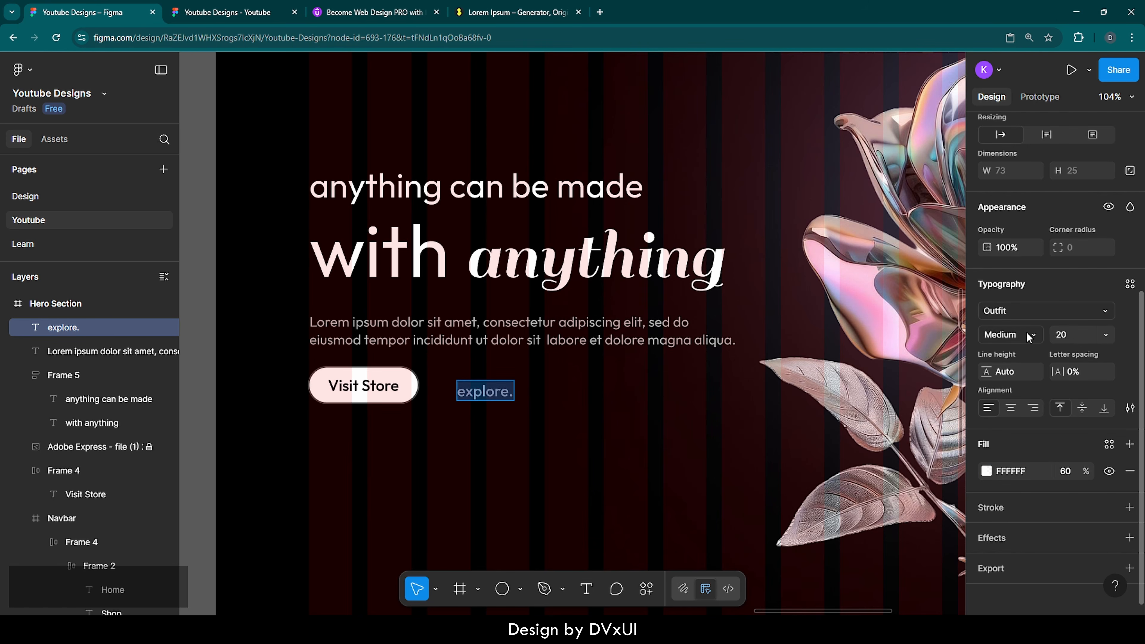
key("Escape")
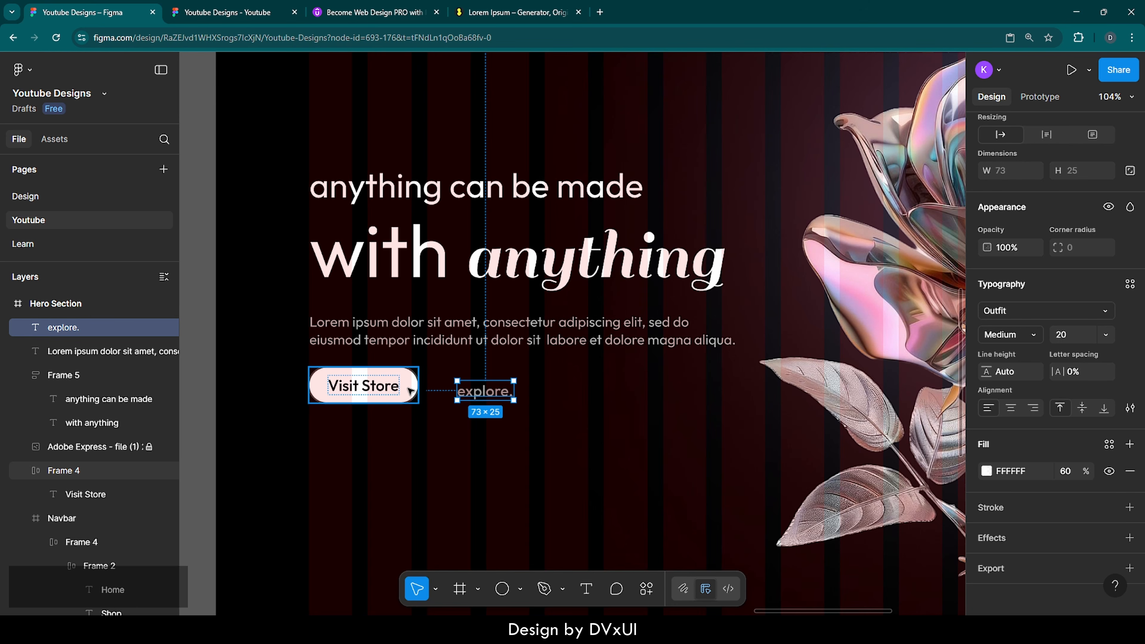
Step: Centre explore. vertically with the Visit Store button and space them 40 apart
left_click(410, 391, "shift")
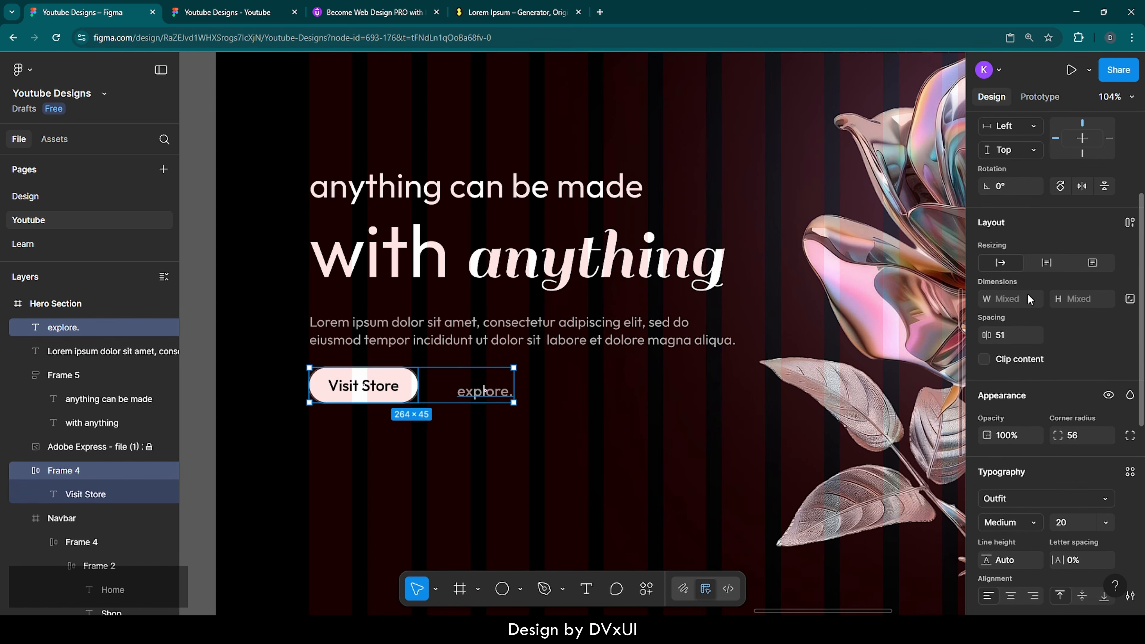
scroll(1029, 299, "up", 3)
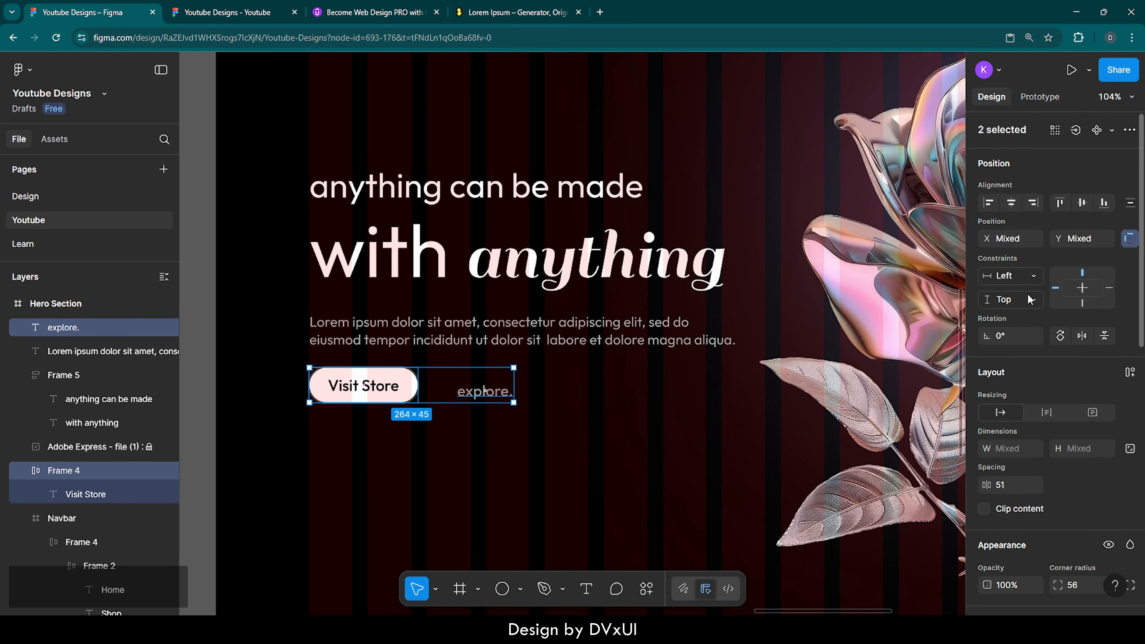
left_click(1084, 202)
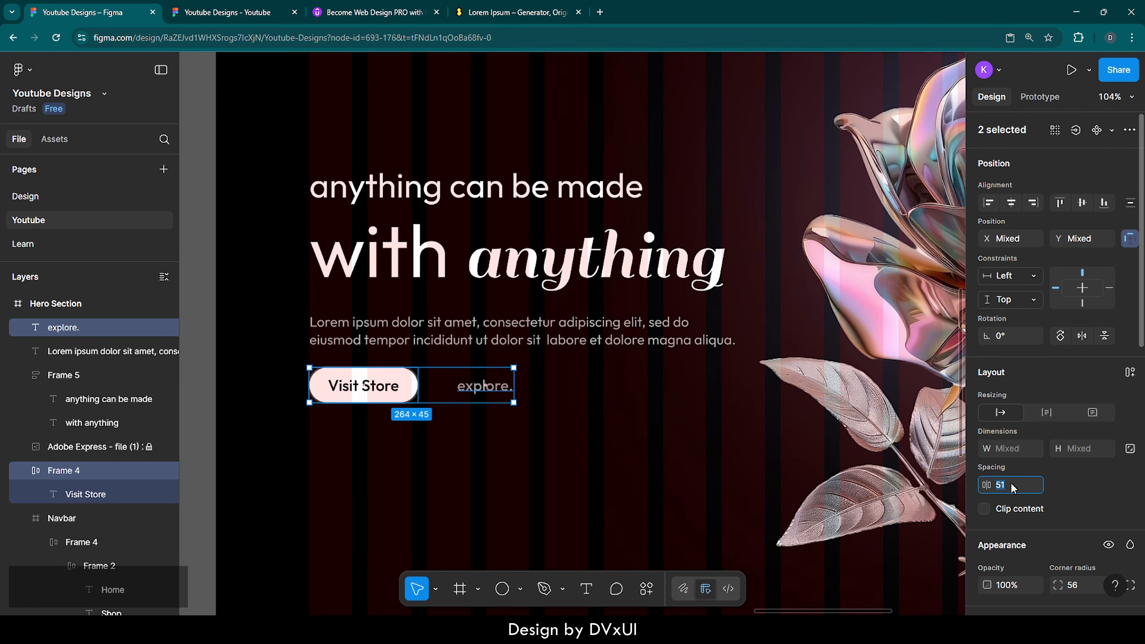
type("48")
key("Return")
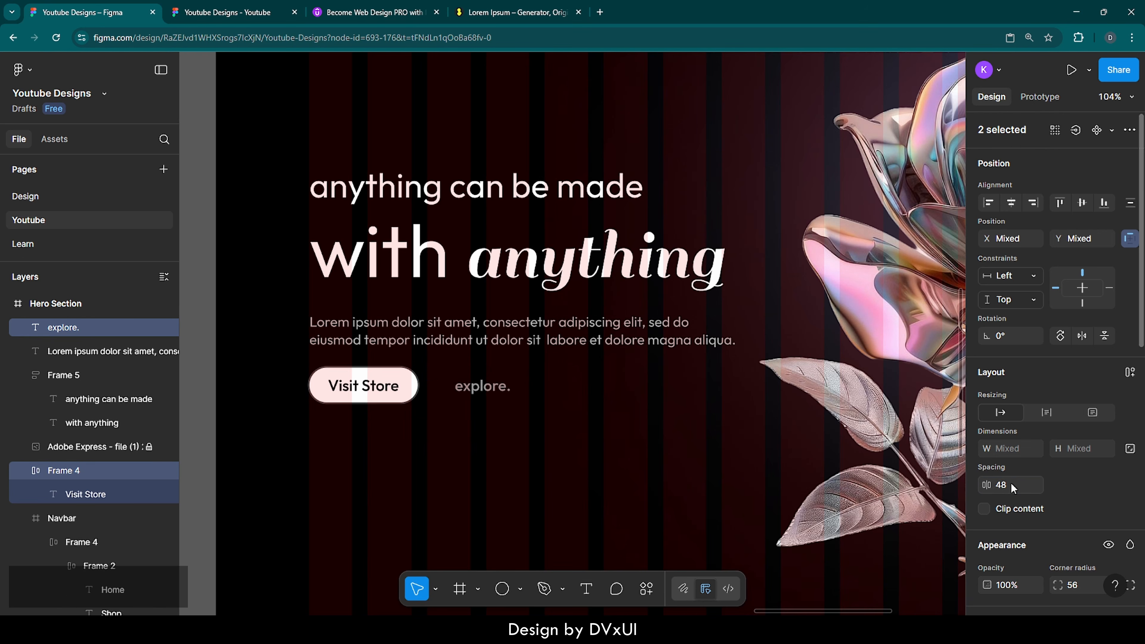
key("BackSpace")
type("0")
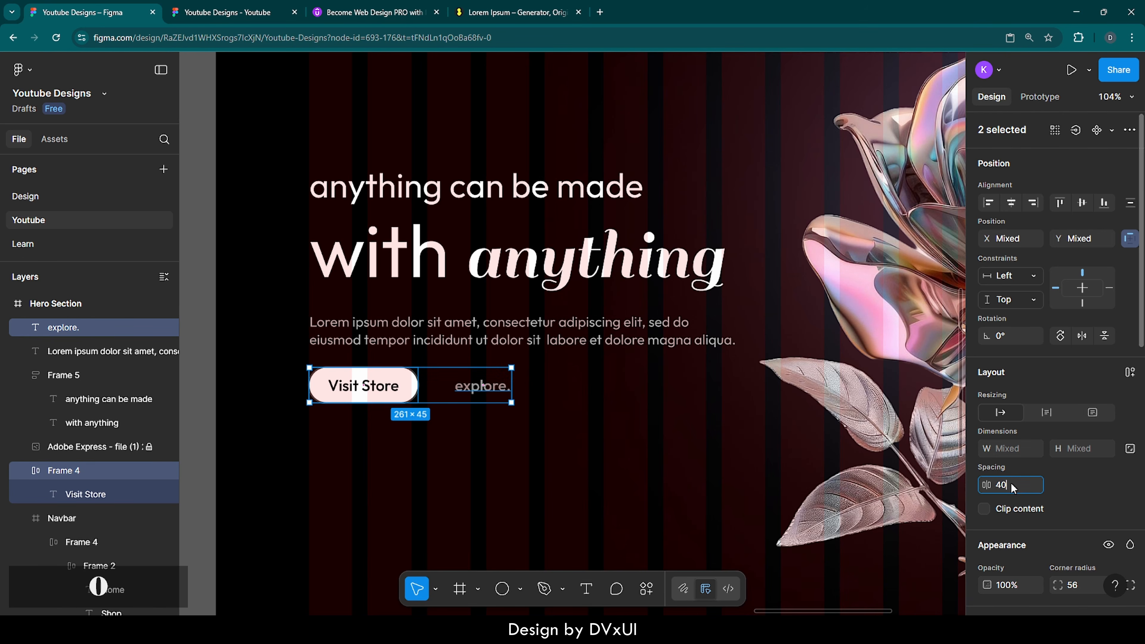
key("Return")
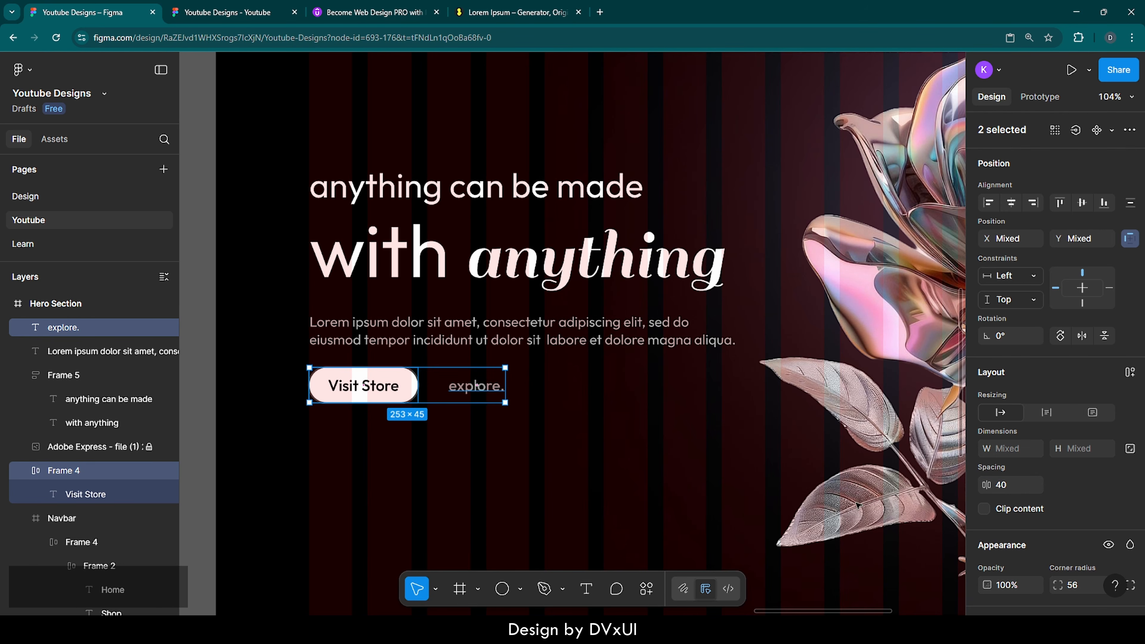
left_click(425, 484)
scroll(425, 484, "down", 3)
Step: Nudge the paragraph, Visit Store button and explore. link up two pixels together
scroll(425, 486, "down", 2)
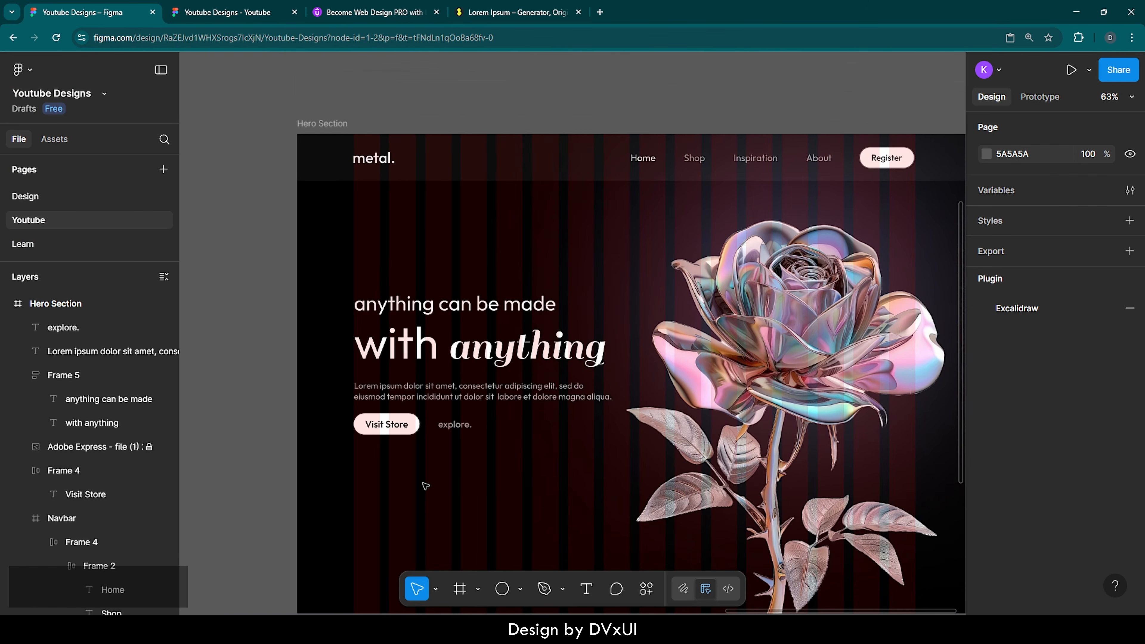
scroll(426, 485, "down", 1)
scroll(426, 486, "down", 1)
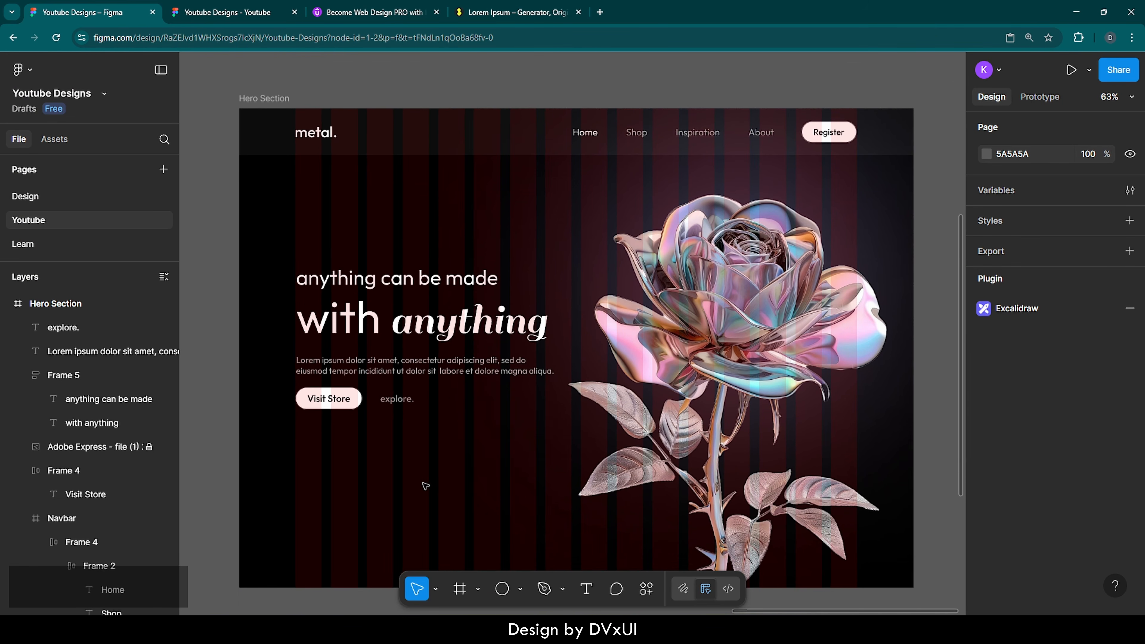
left_click_drag(410, 452, 311, 363)
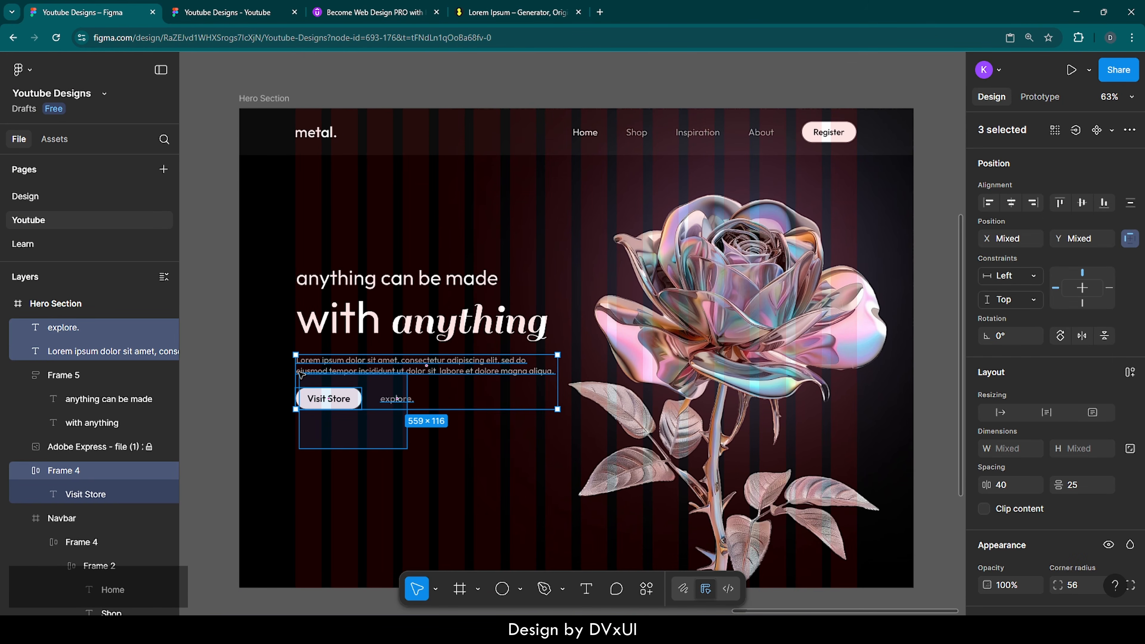
key("Up")
key("Up")
key("Up")
key("Up")
key("Up")
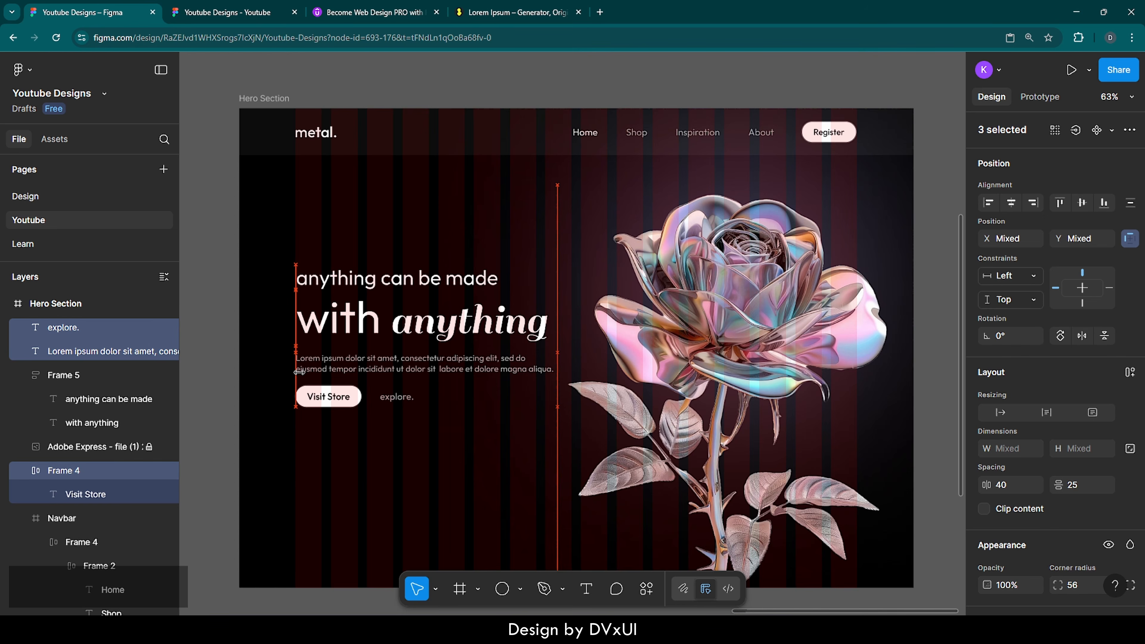
key("Up")
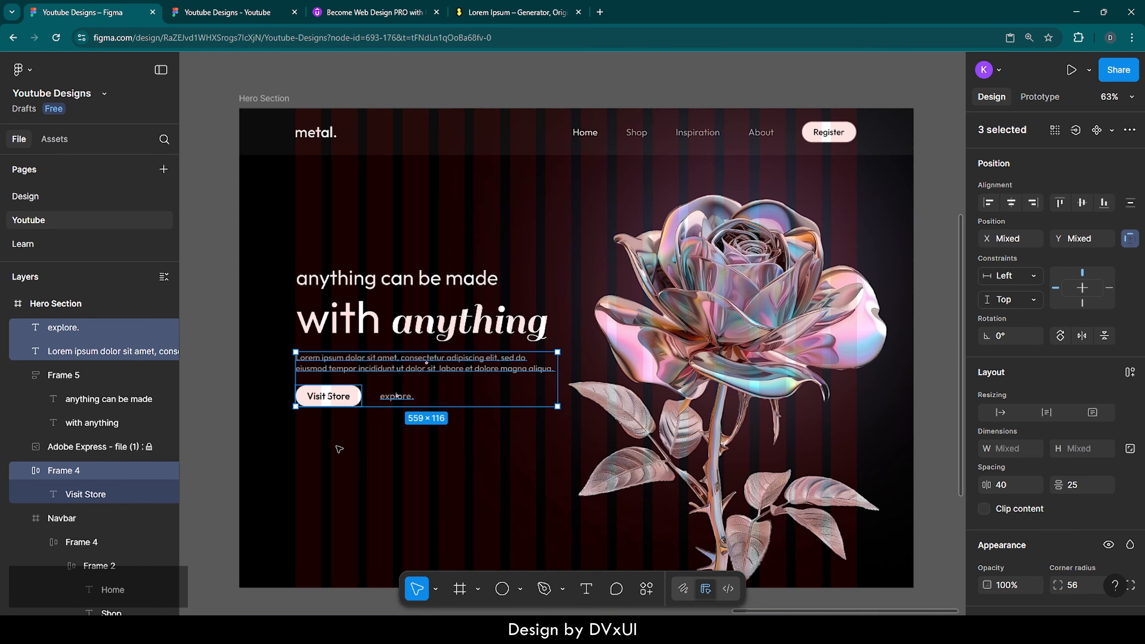
left_click(340, 449)
scroll(339, 450, "right", 1)
scroll(340, 450, "left", 1)
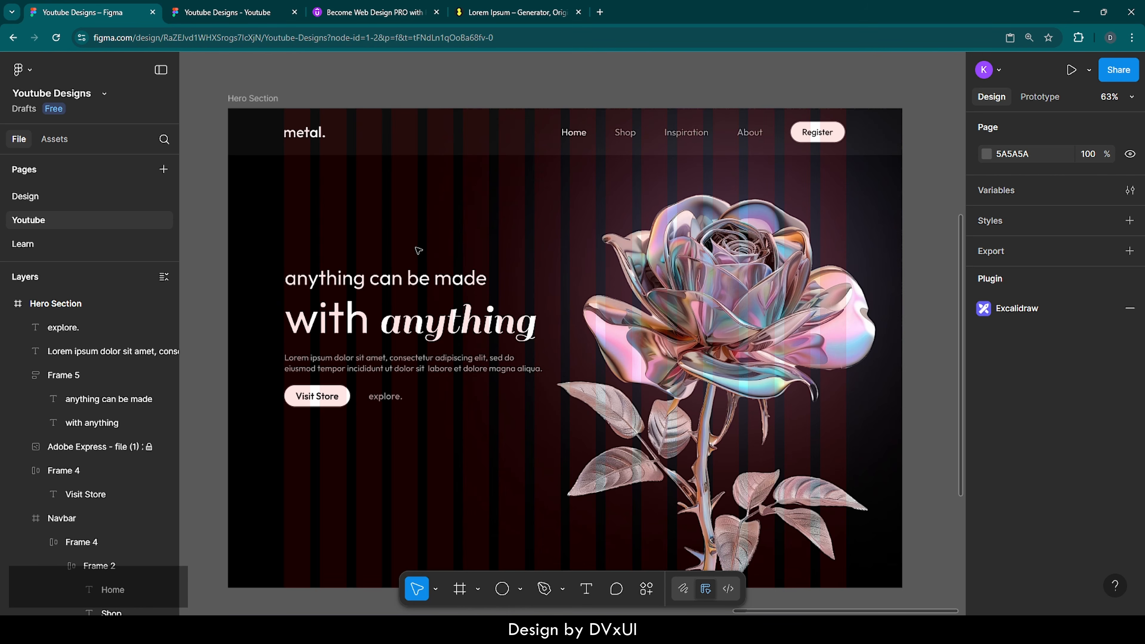
Step: Add the tagline 'Flat 40% off for all new users' above the headline at 16 px Regular
scroll(293, 211, "up", 5)
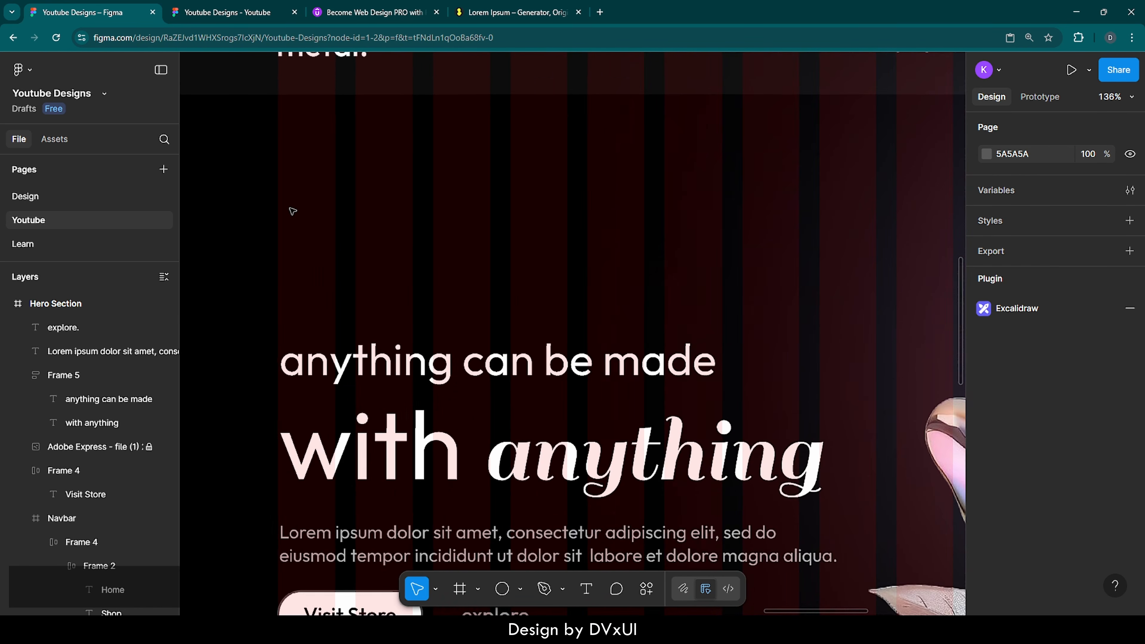
key("t")
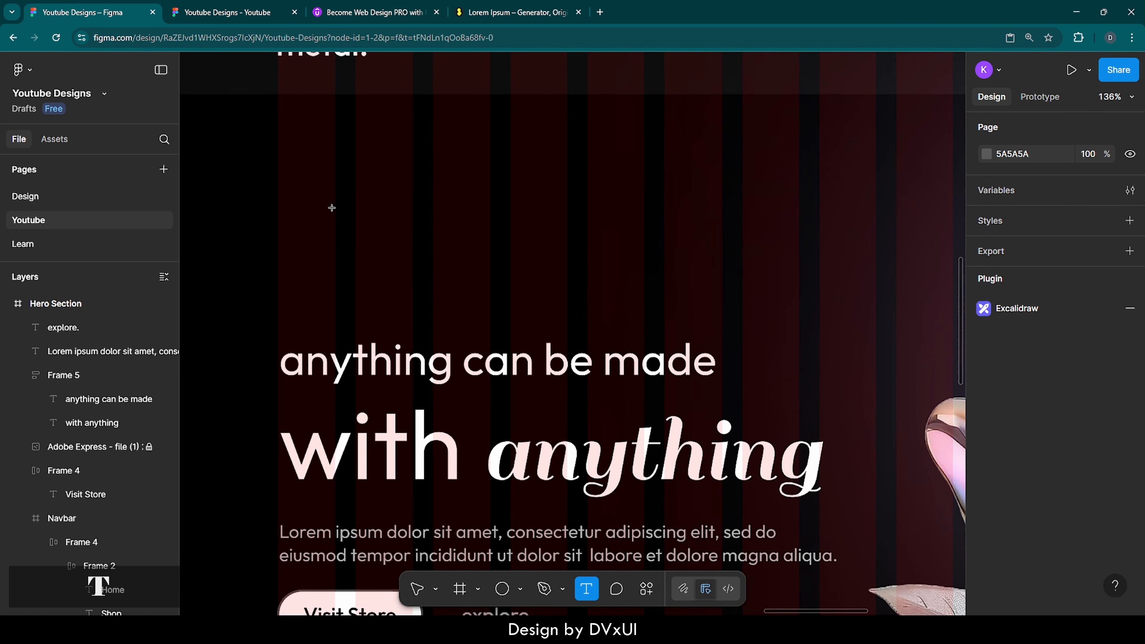
left_click(318, 255)
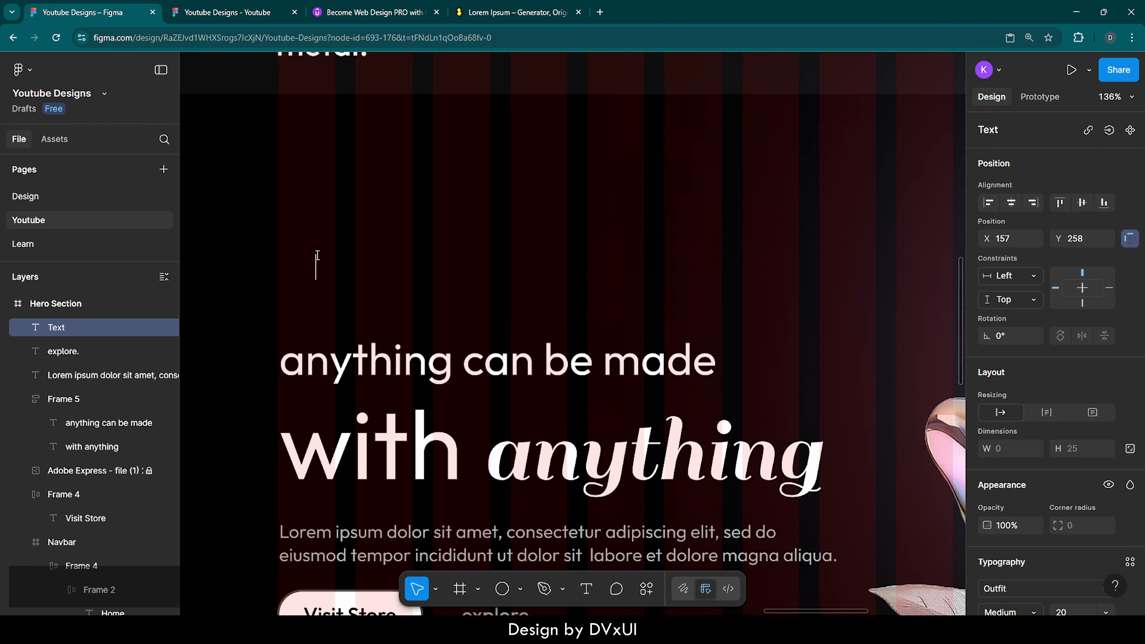
type("Flat 40% ")
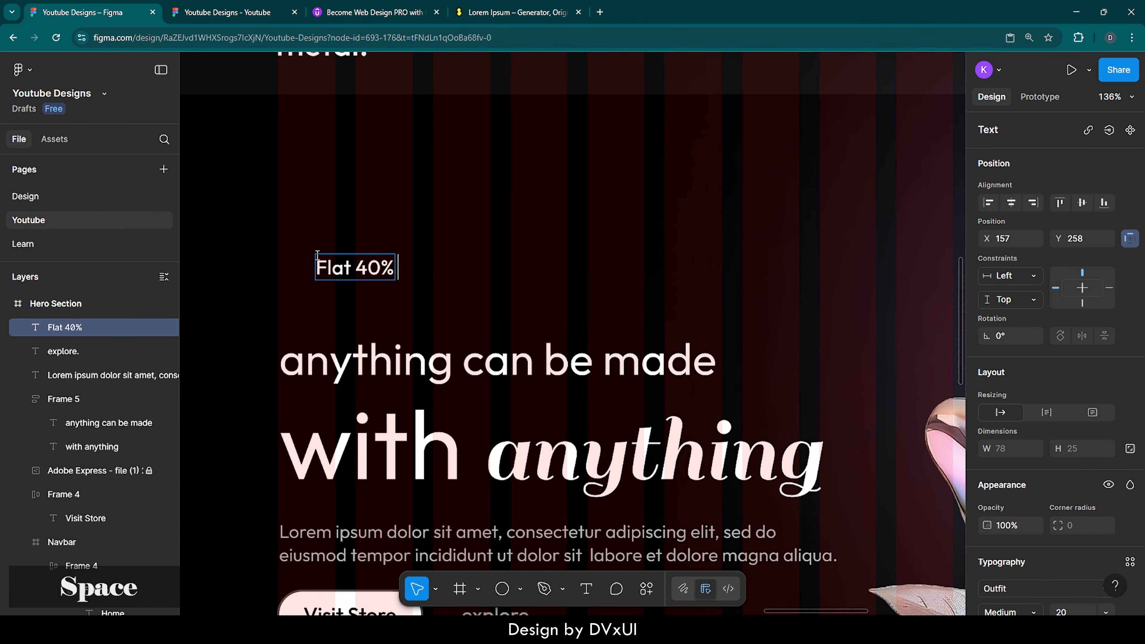
type("off for all")
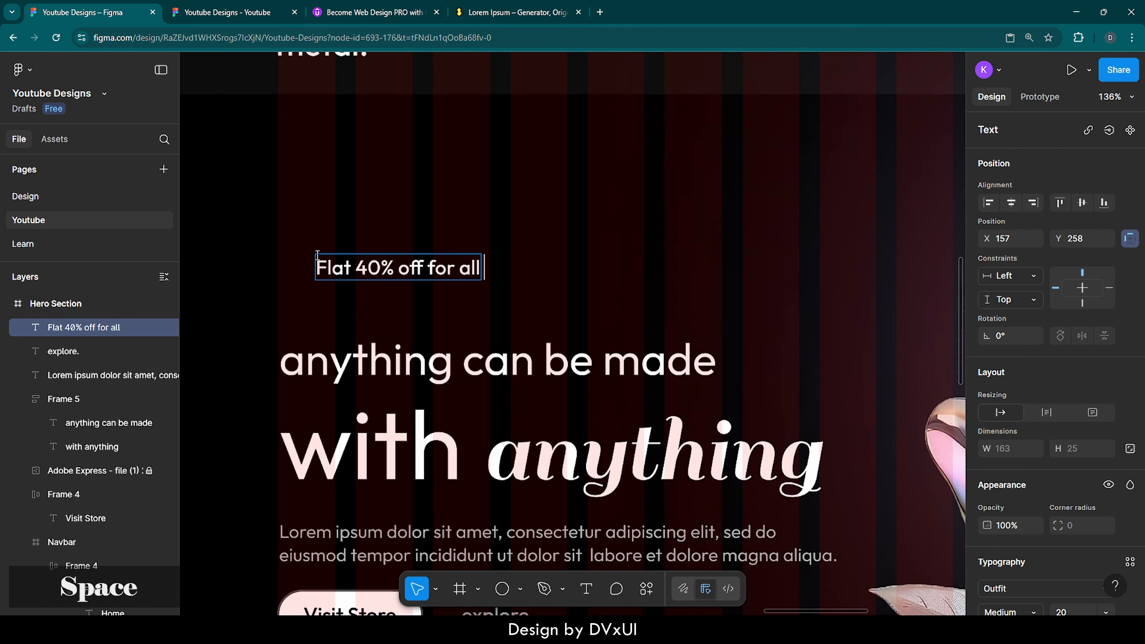
type(" new users")
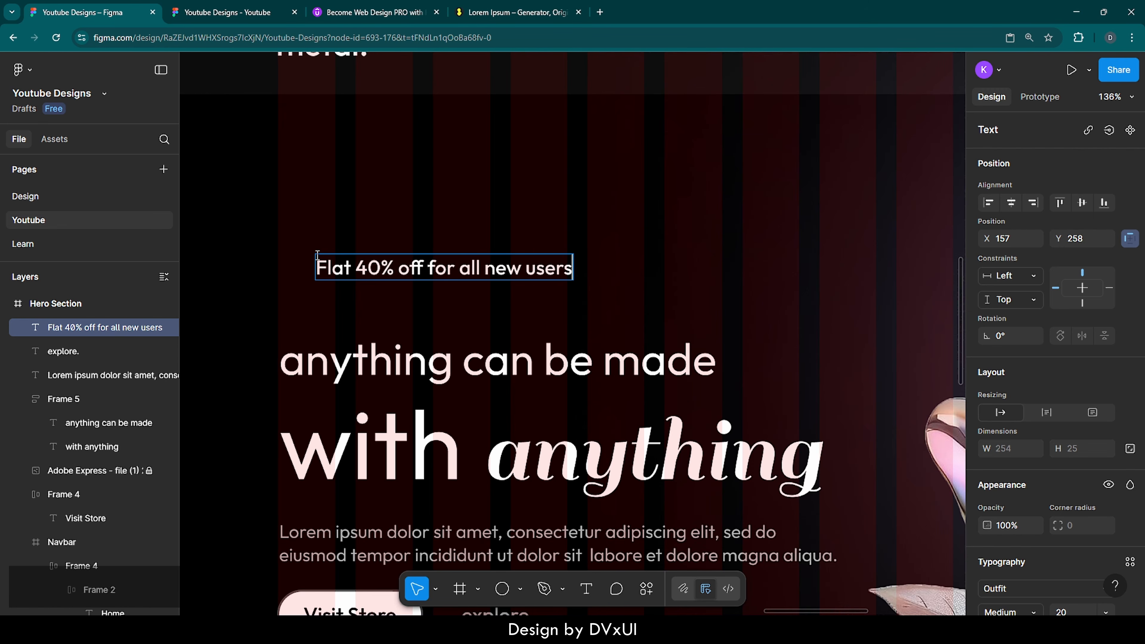
key("ctrl+a")
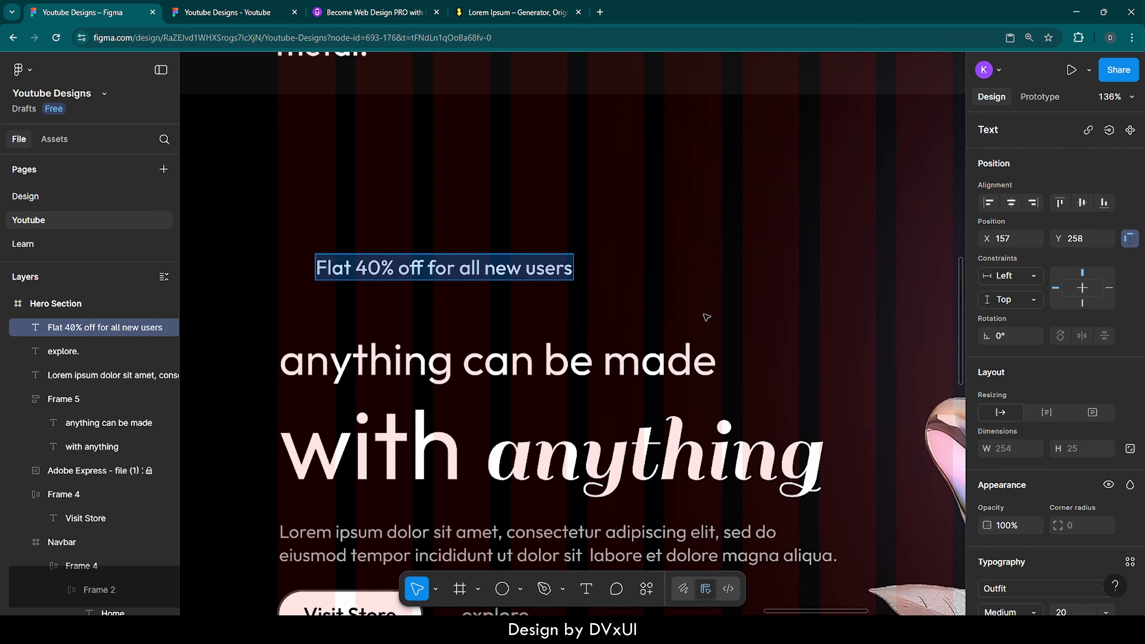
scroll(1081, 552, "down", 4)
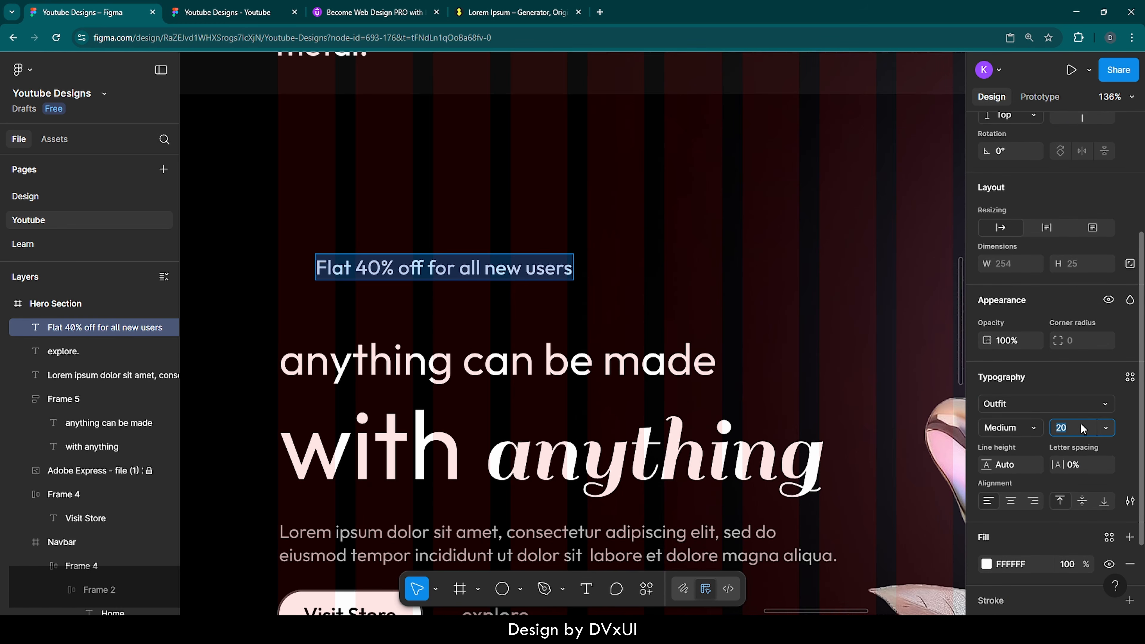
key("Down")
key("Down")
key("Down")
key("Down")
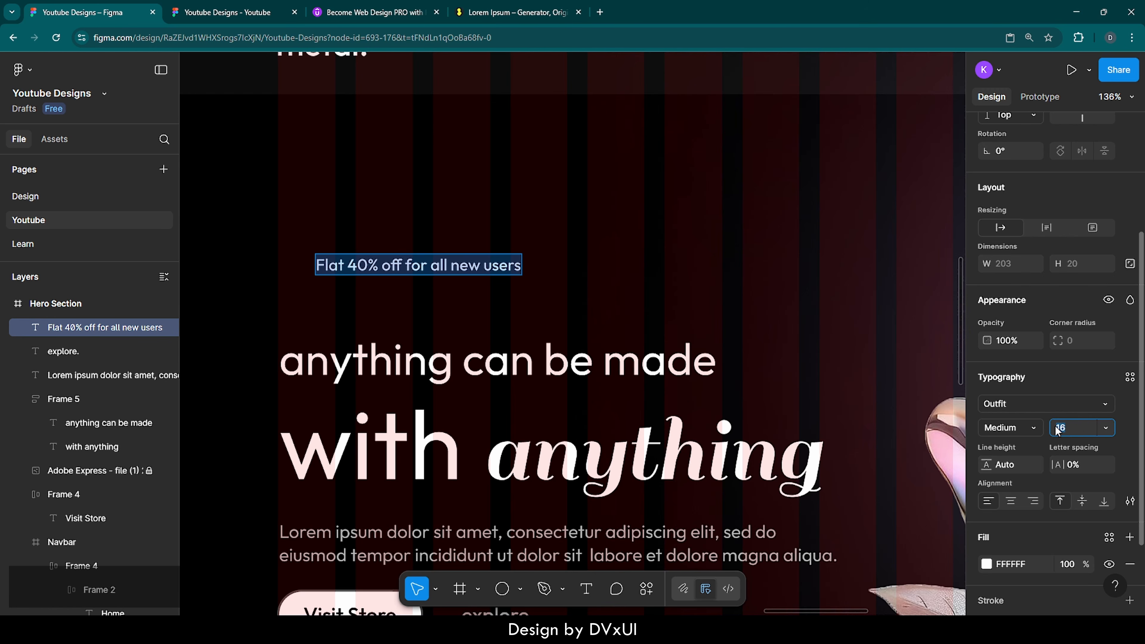
left_click(1025, 428)
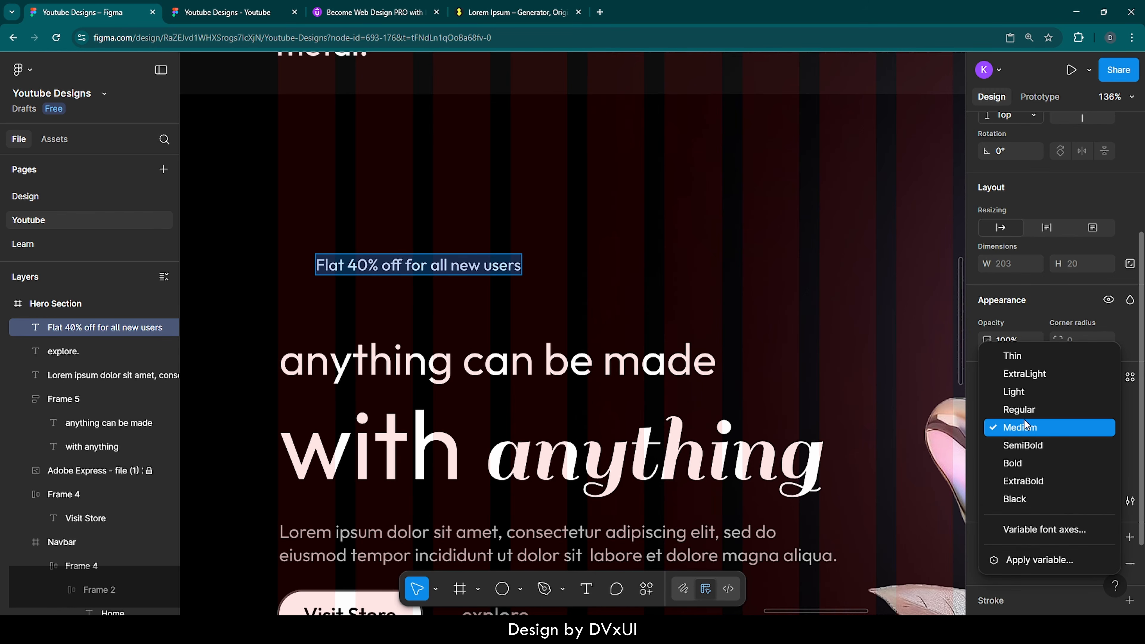
left_click(1024, 411)
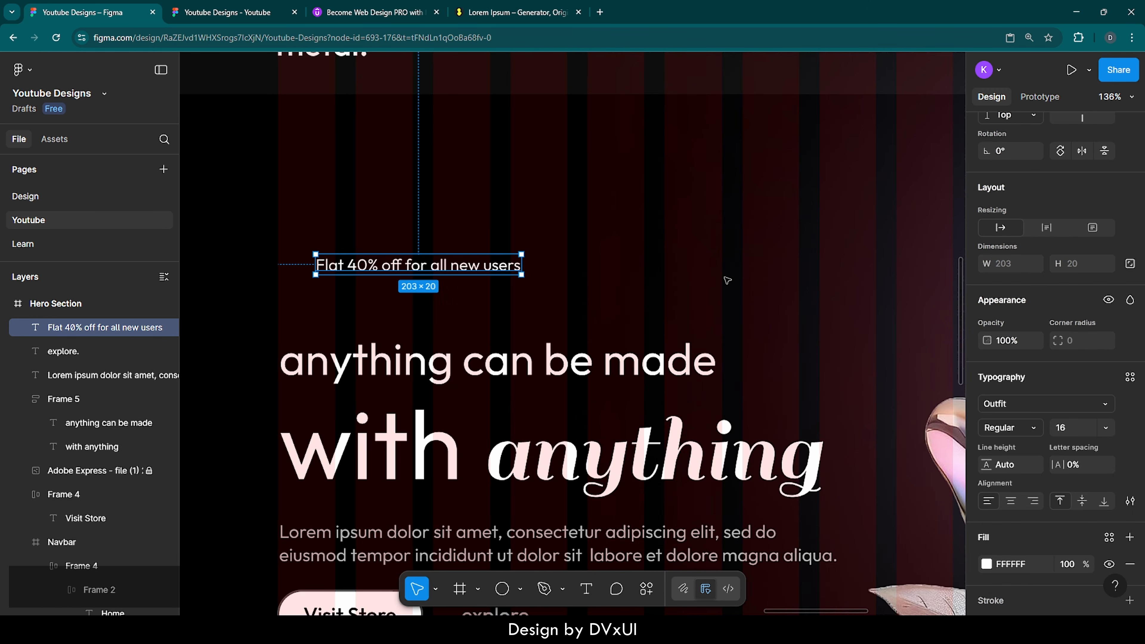
Step: Set the tagline's fill opacity to 80% and move it right and slightly down to X 223, Y 278
scroll(1060, 550, "down", 1)
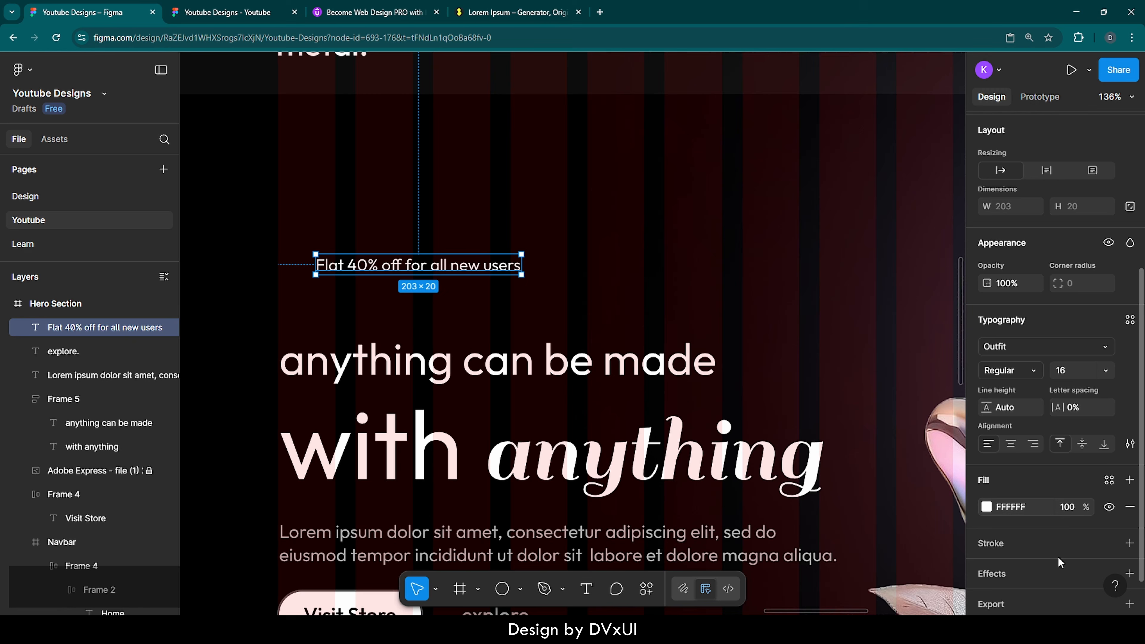
left_click(1065, 510)
type("80")
key("Return")
left_click(571, 236)
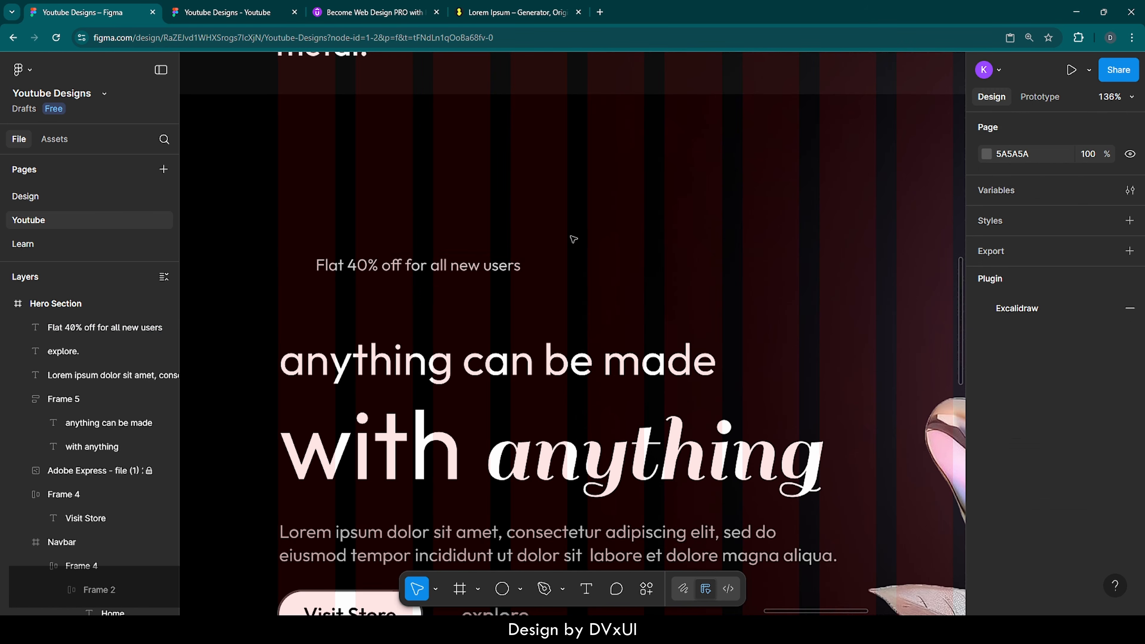
left_click(452, 271)
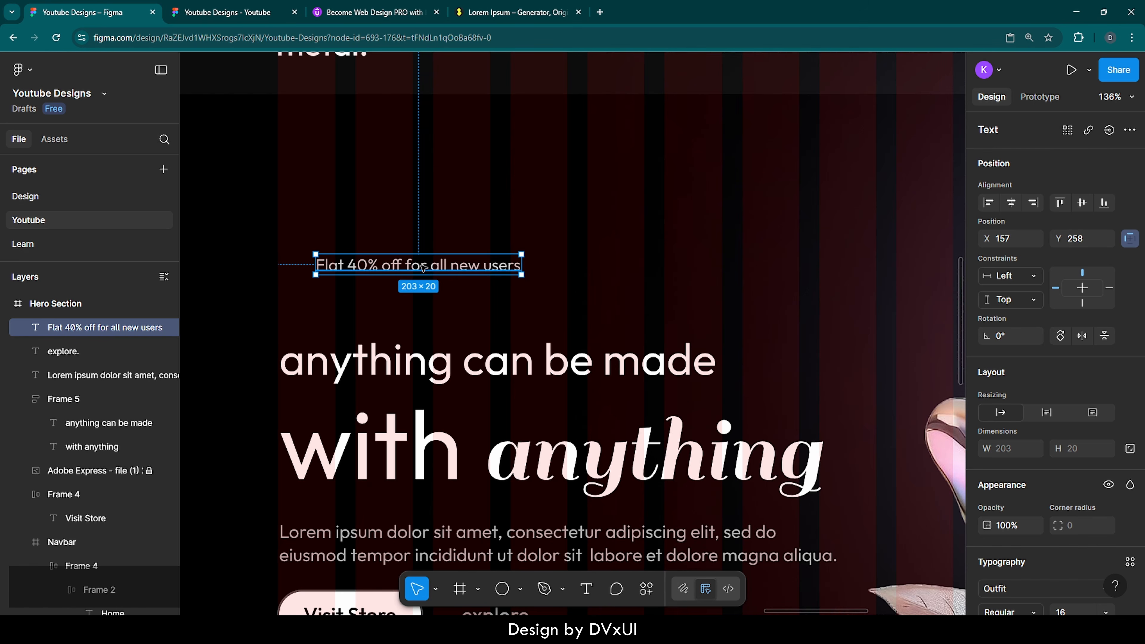
left_click_drag(423, 268, 492, 287)
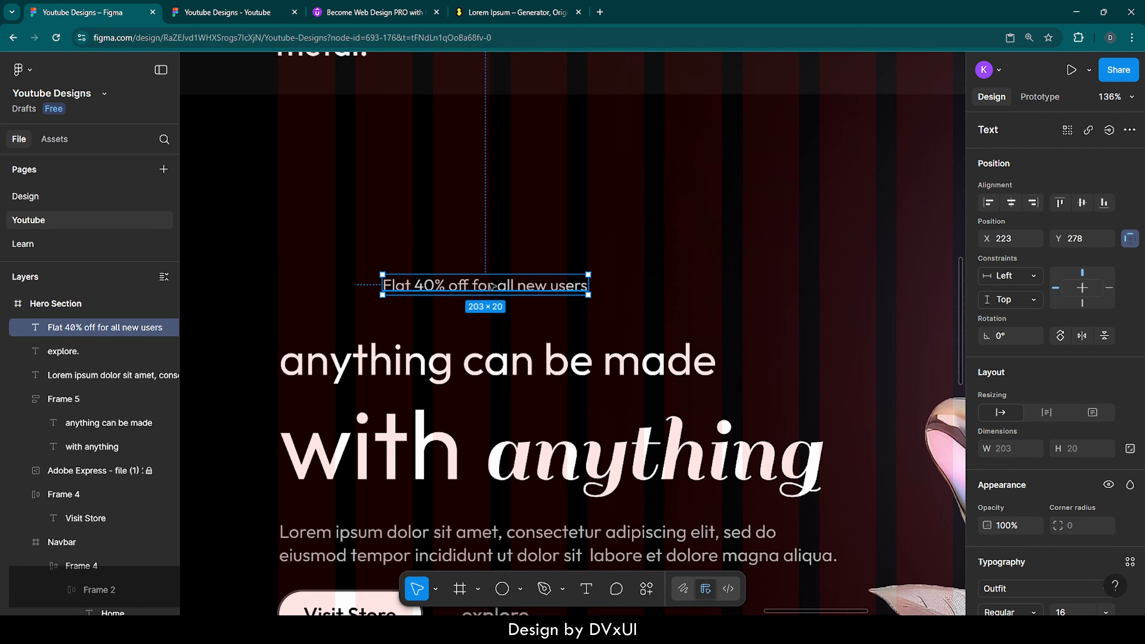
Step: Wrap the 'Flat 40% off for all new users' text in auto layout with 10 px horizontal padding
right_click(492, 287)
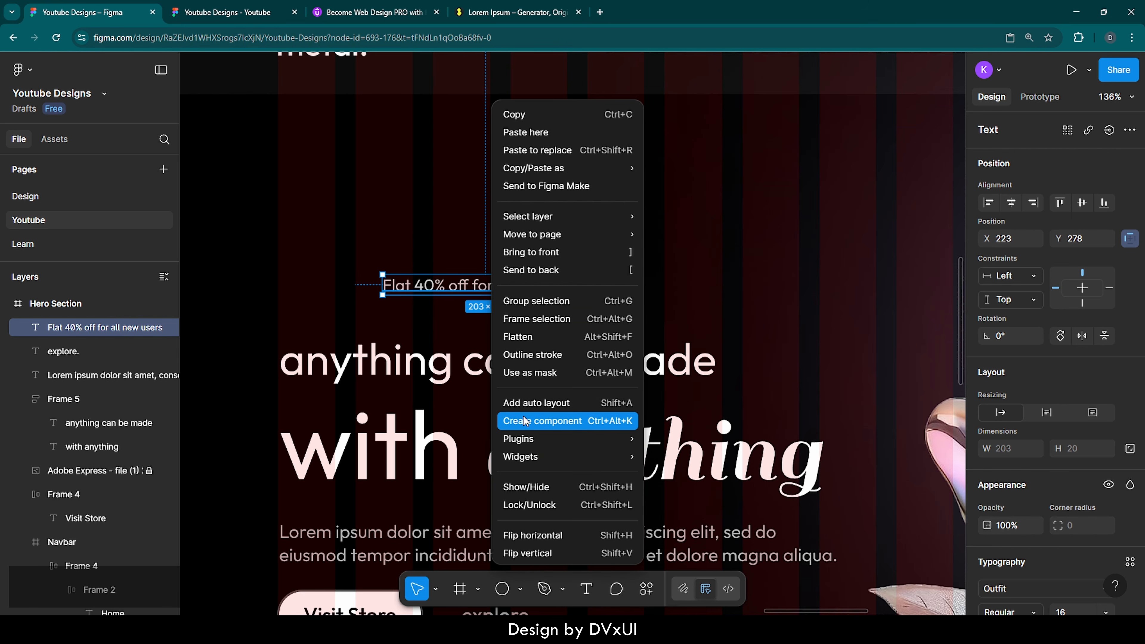
left_click(534, 405)
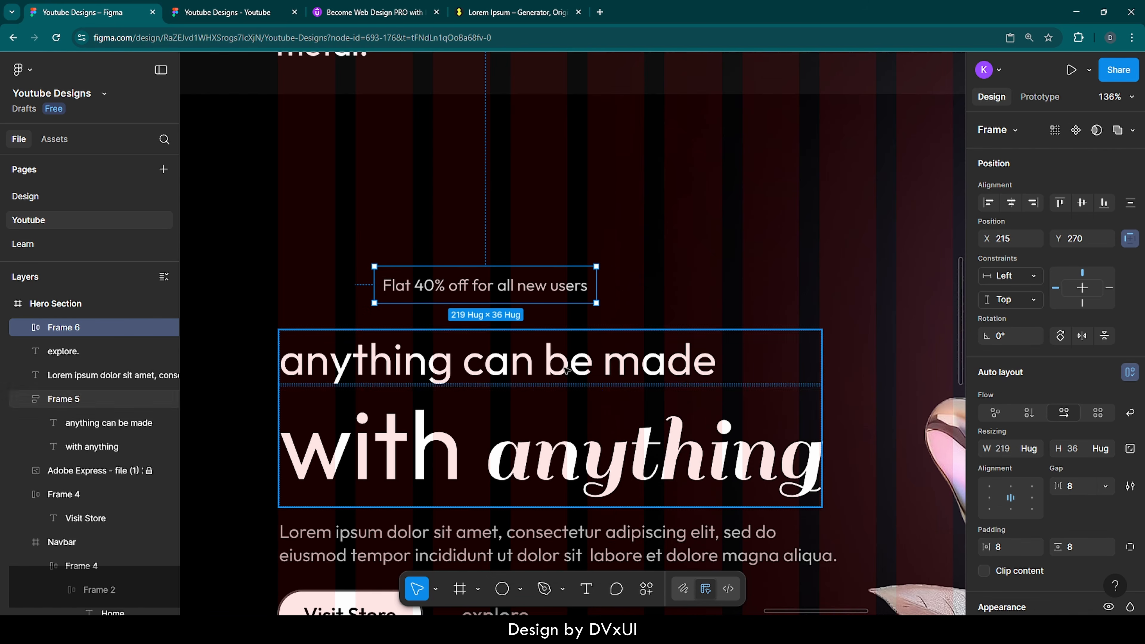
scroll(1026, 542, "down", 3)
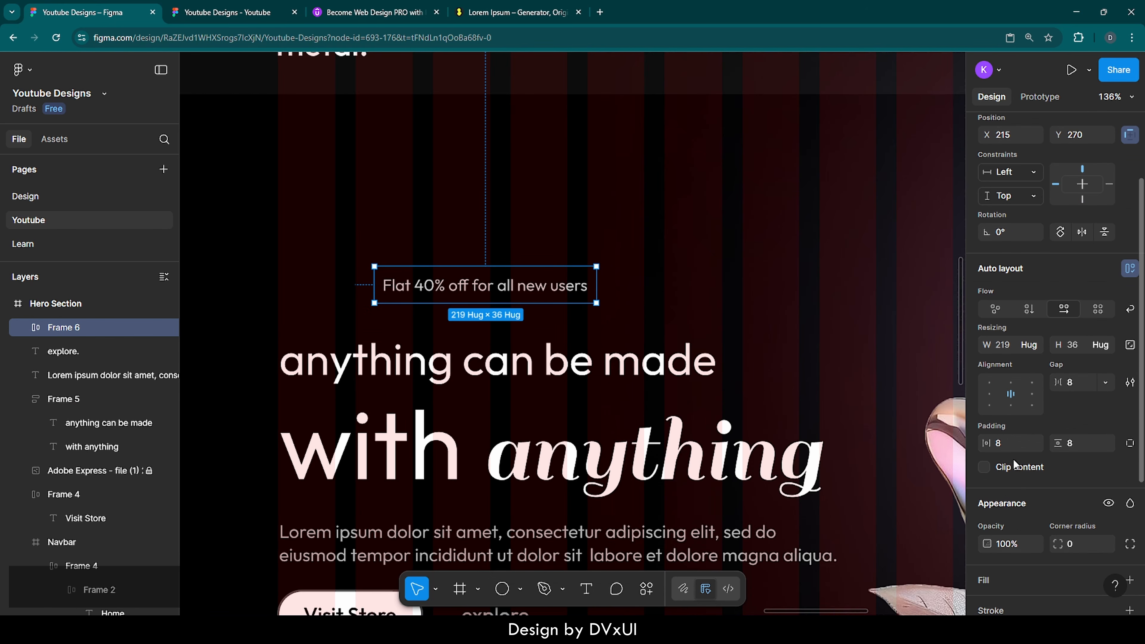
left_click(1008, 442)
type("10")
key("Return")
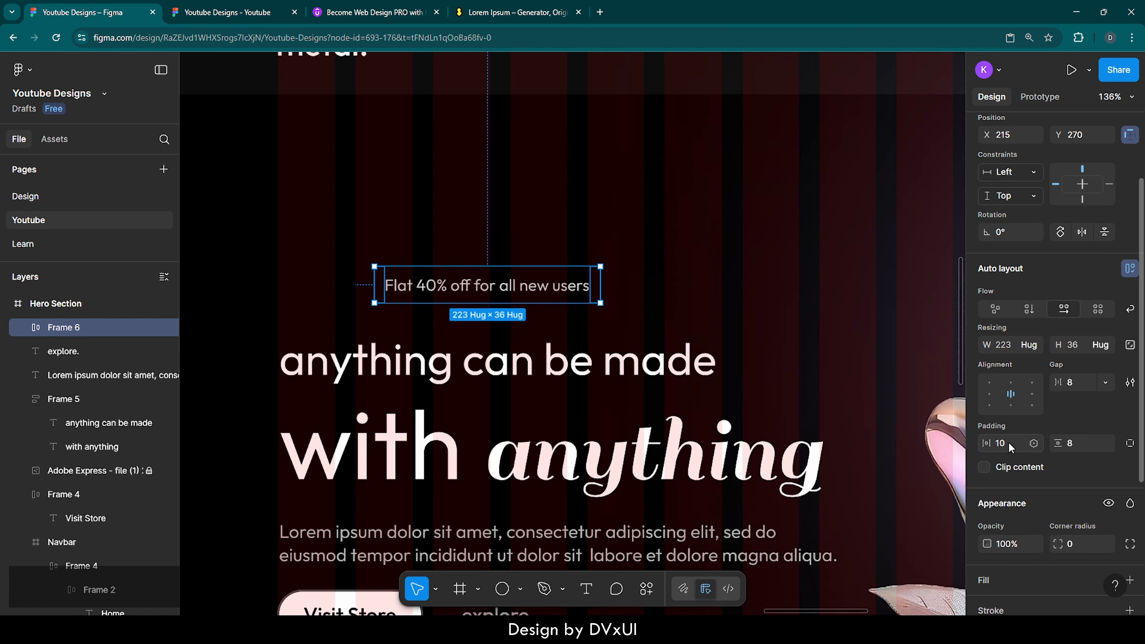
left_click(1072, 445)
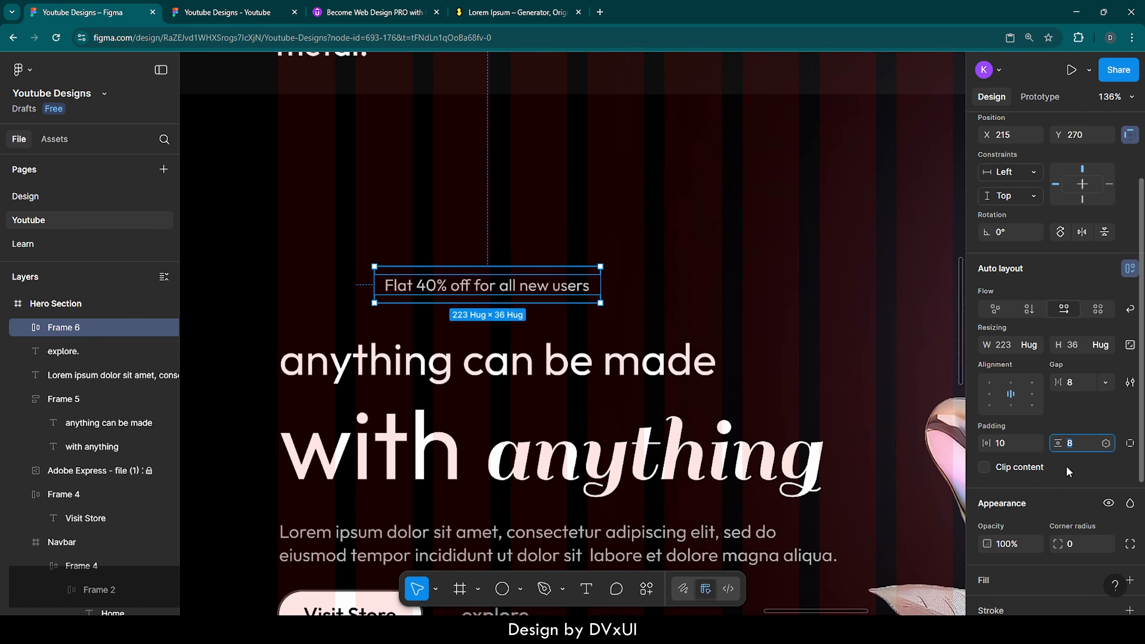
scroll(1064, 481, "down", 3)
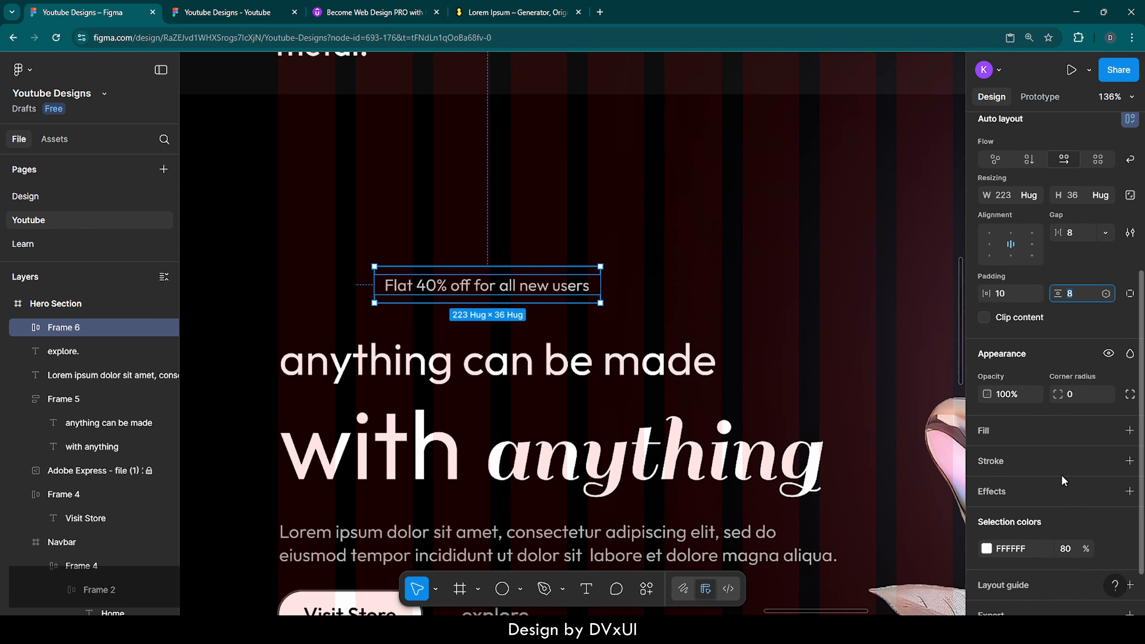
Step: Give the offer frame a FFFFFF outline at 30% opacity and 24 corner radius
left_click(667, 298)
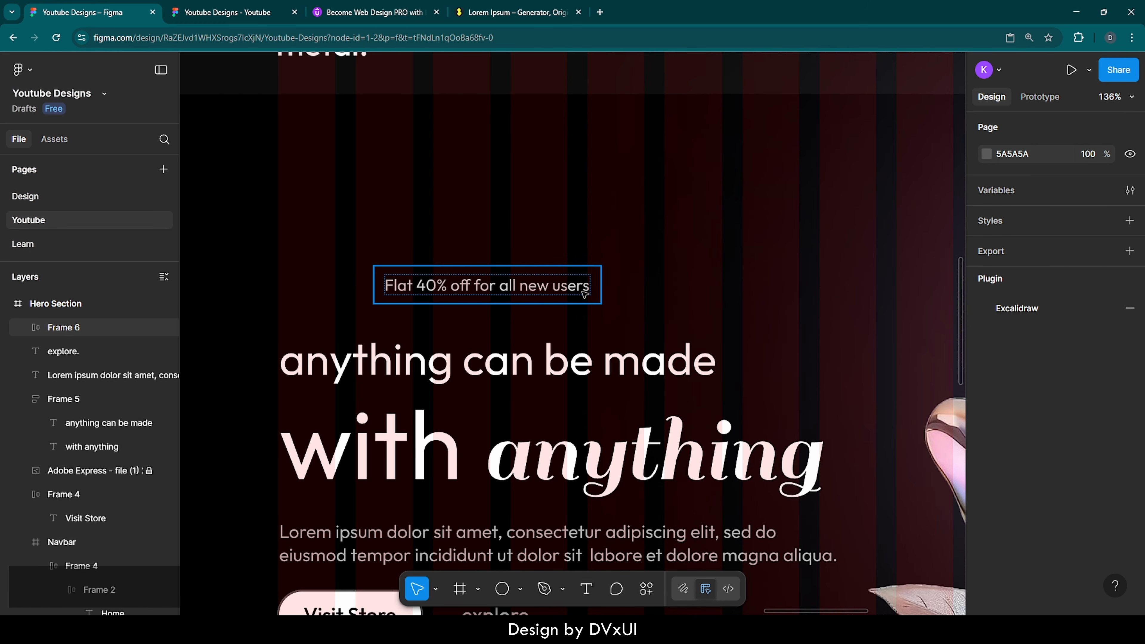
left_click(569, 294)
scroll(1042, 501, "down", 5)
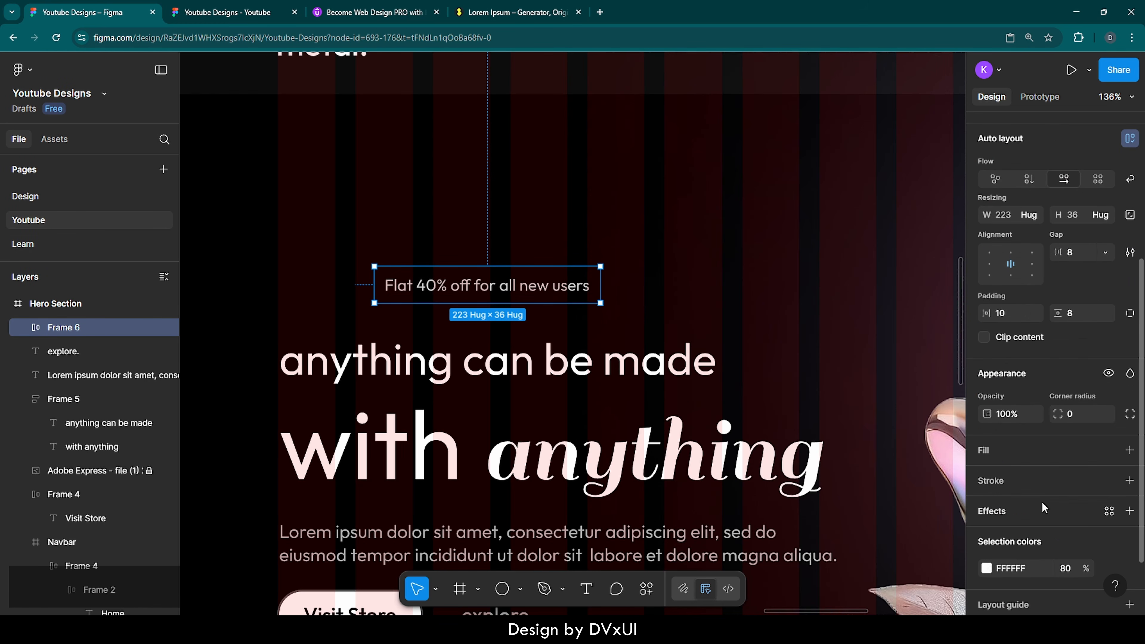
left_click(999, 410)
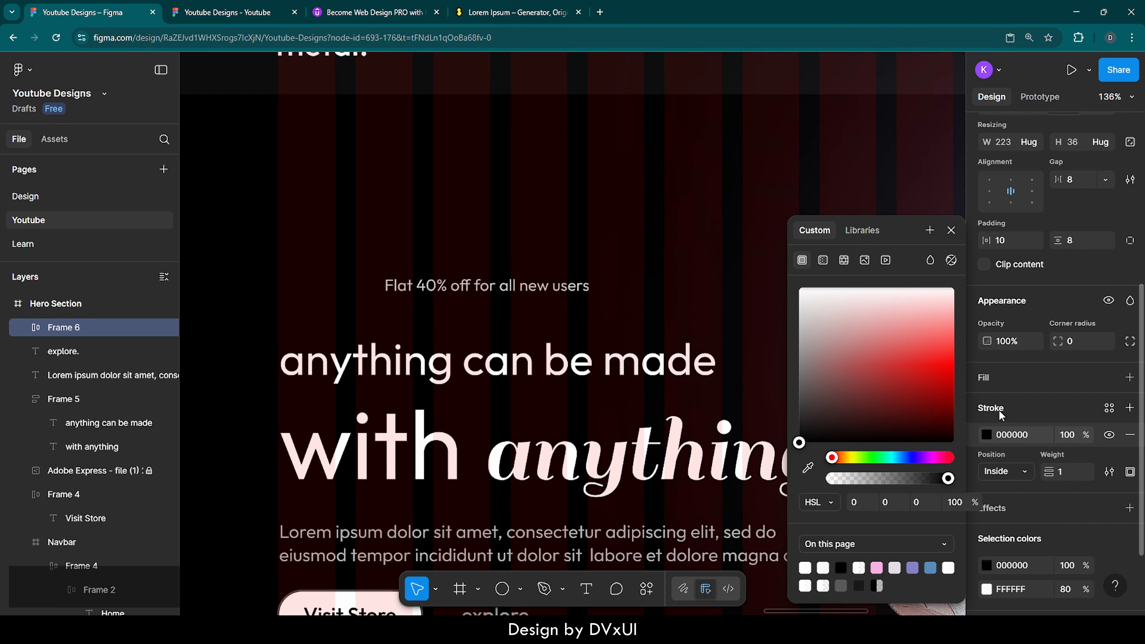
left_click(1013, 434)
type("FFFFFF")
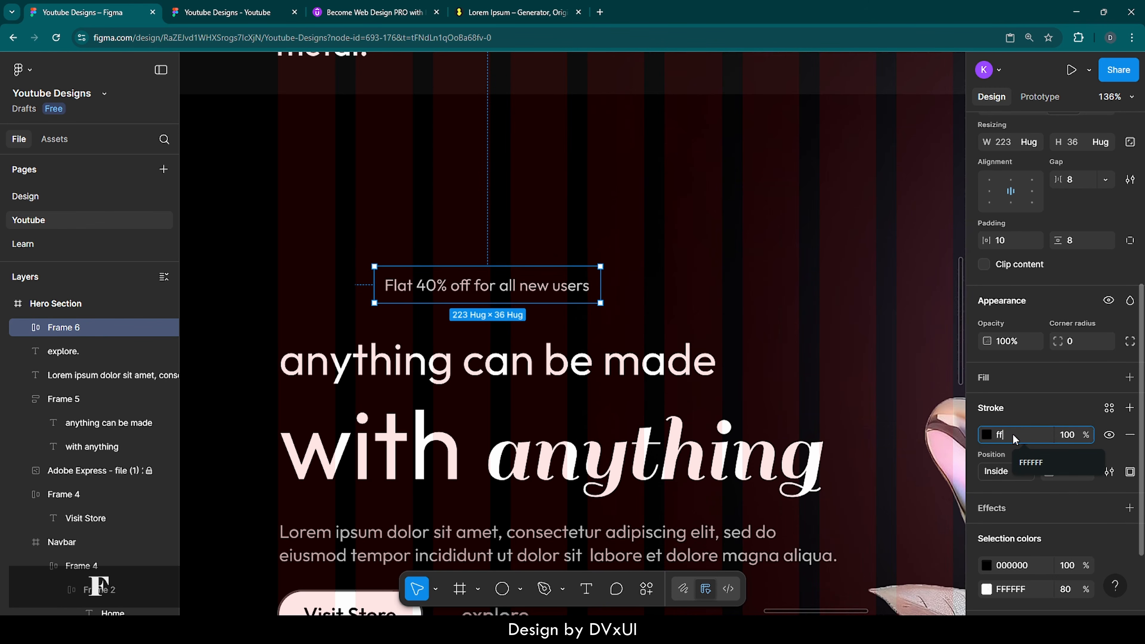
key("Return")
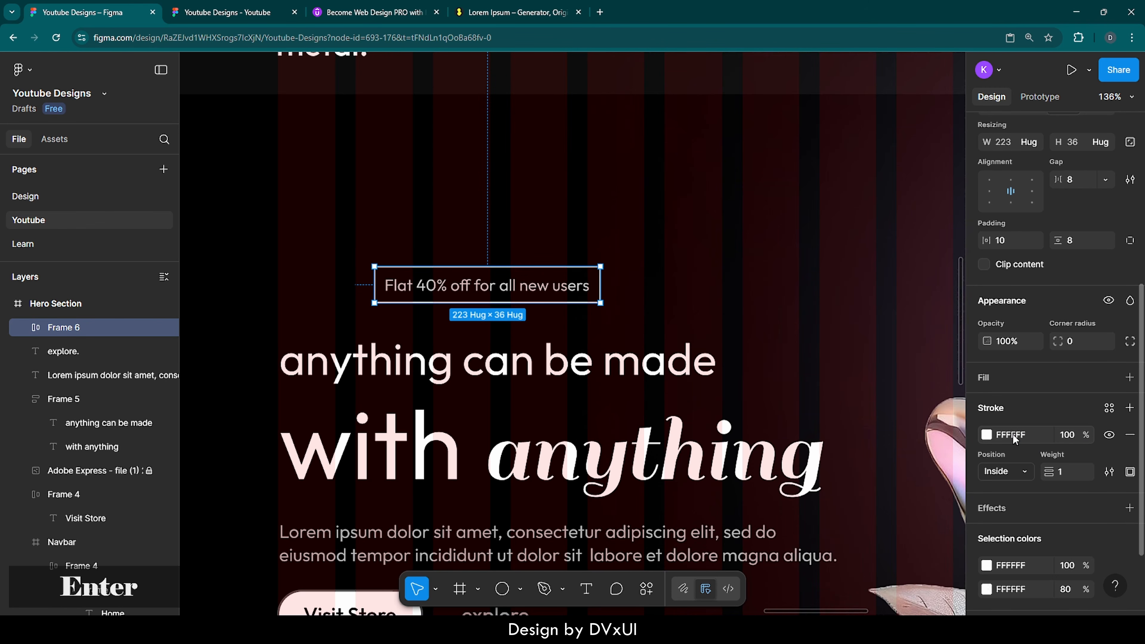
left_click(1068, 435)
type("30")
key("Return")
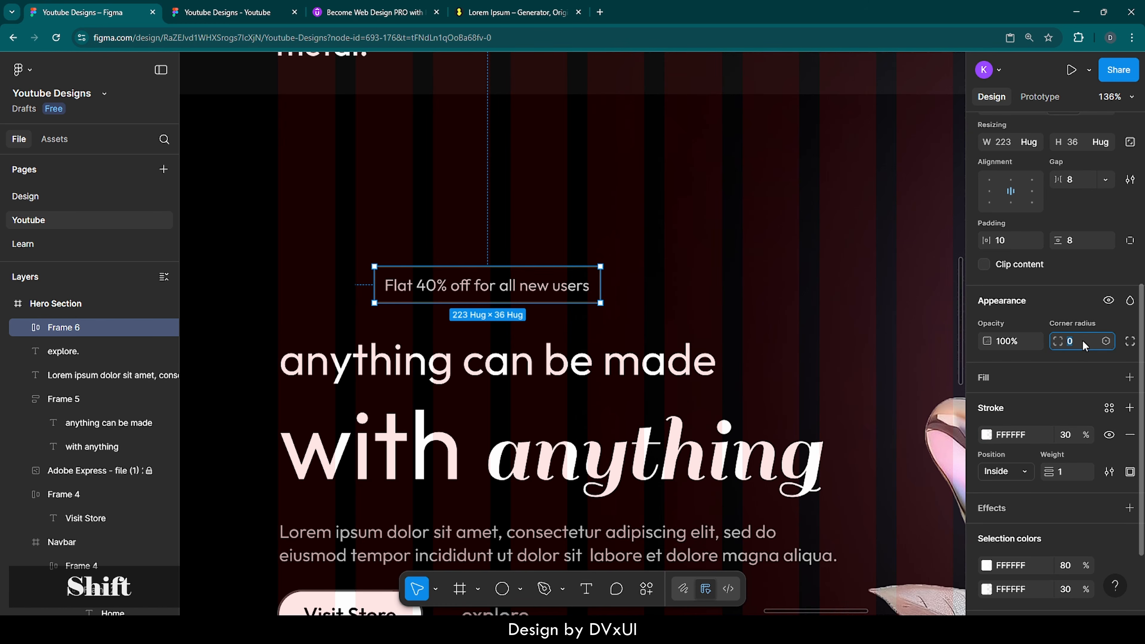
key("shift+Up")
key("shift+Up")
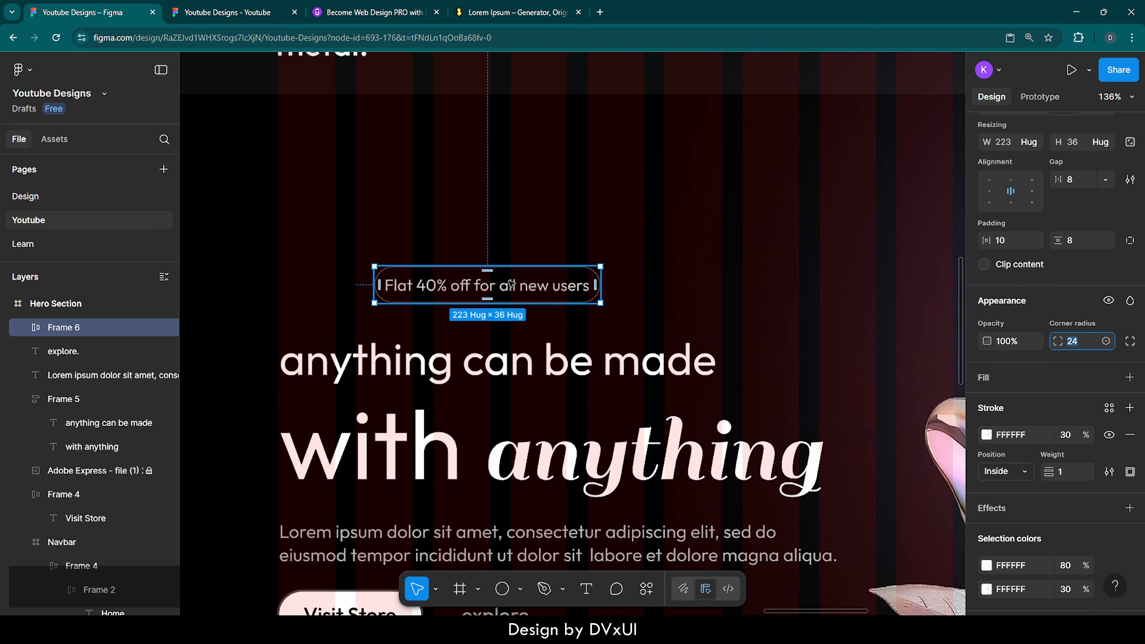
left_click(503, 247)
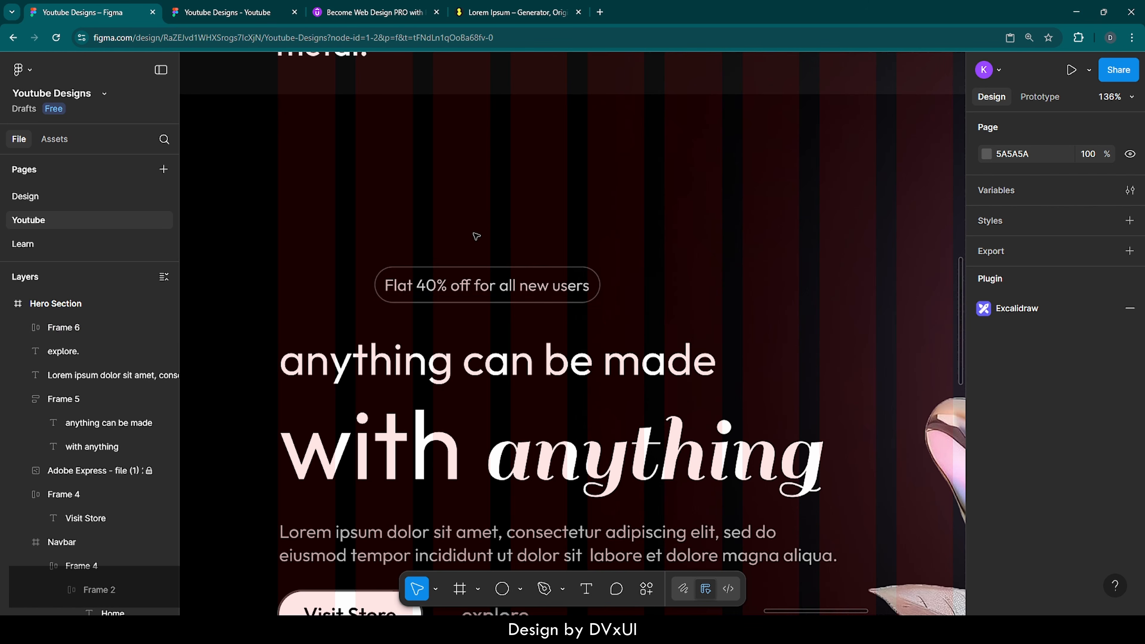
Step: Add a 'NEW' text layer above the offer badge at font size 12
key("t")
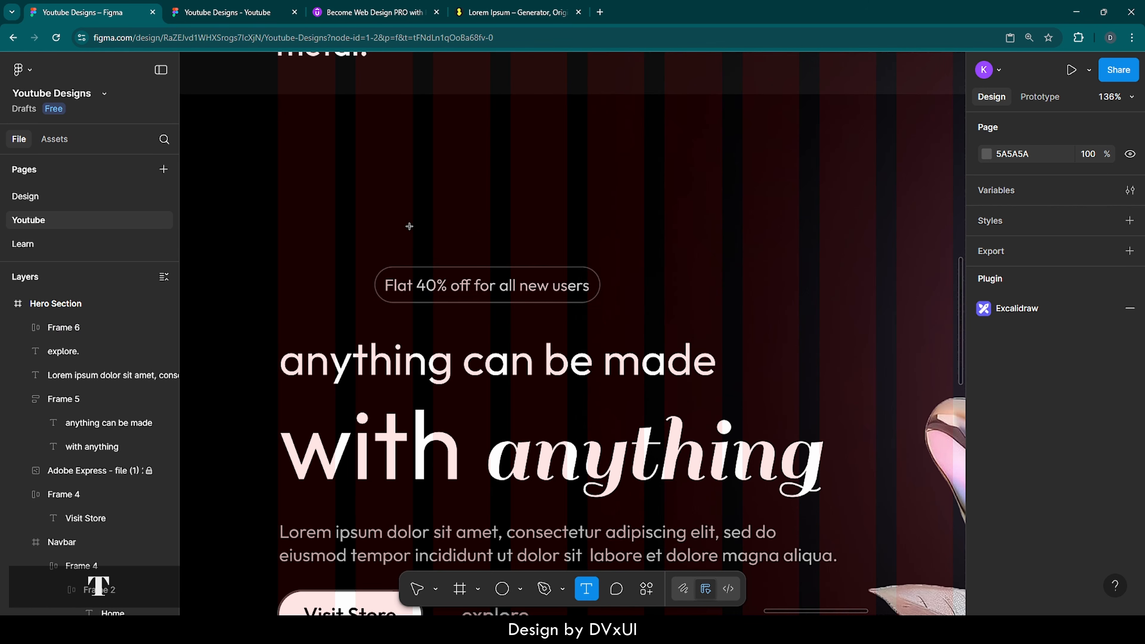
left_click(400, 227)
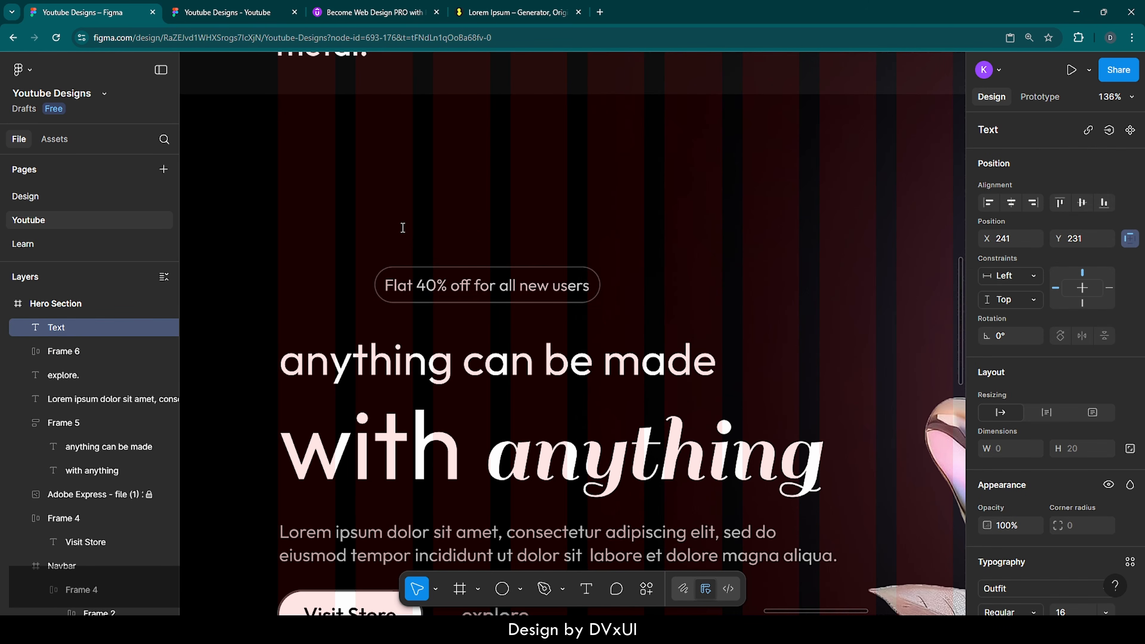
type("NEW")
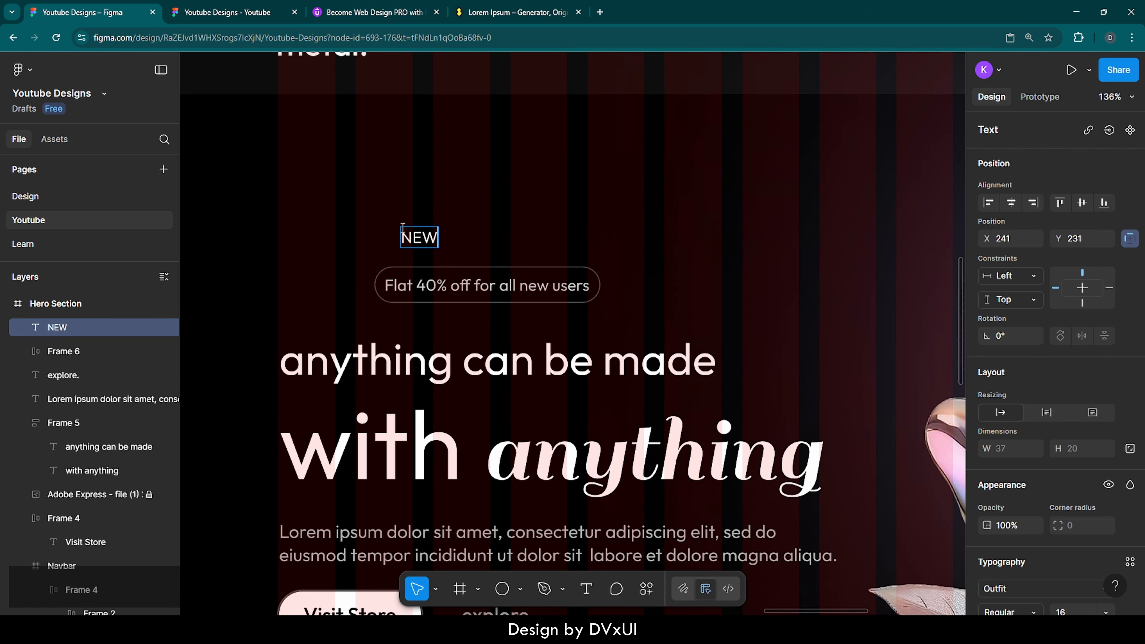
key("Escape")
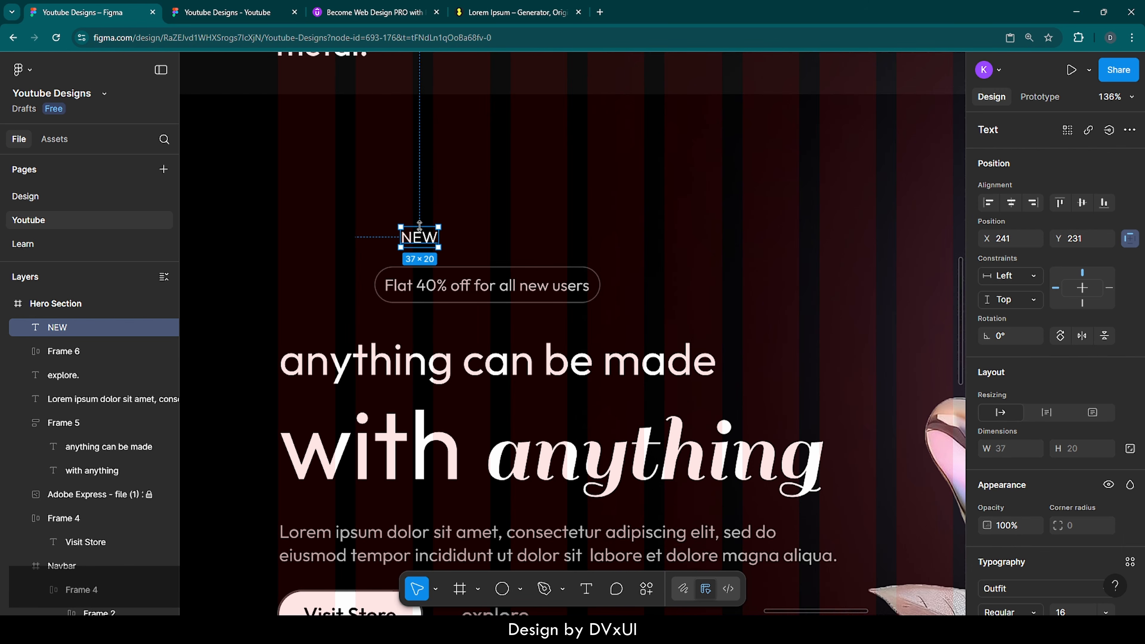
double_click(423, 239)
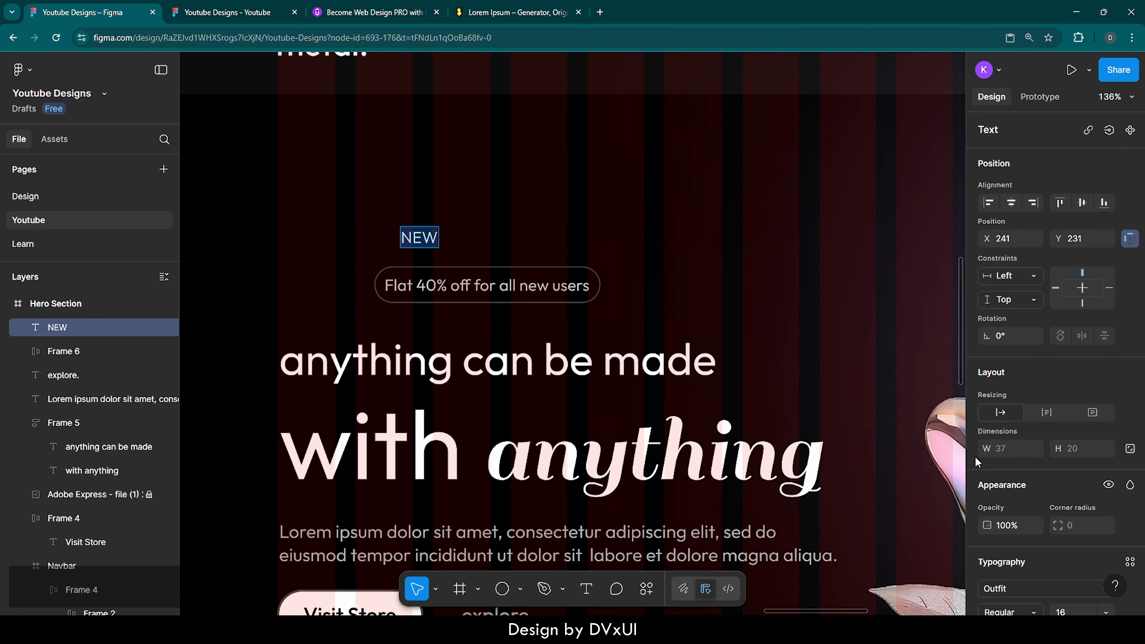
scroll(987, 474, "down", 2)
scroll(993, 490, "down", 2)
left_click(1075, 448)
type("1")
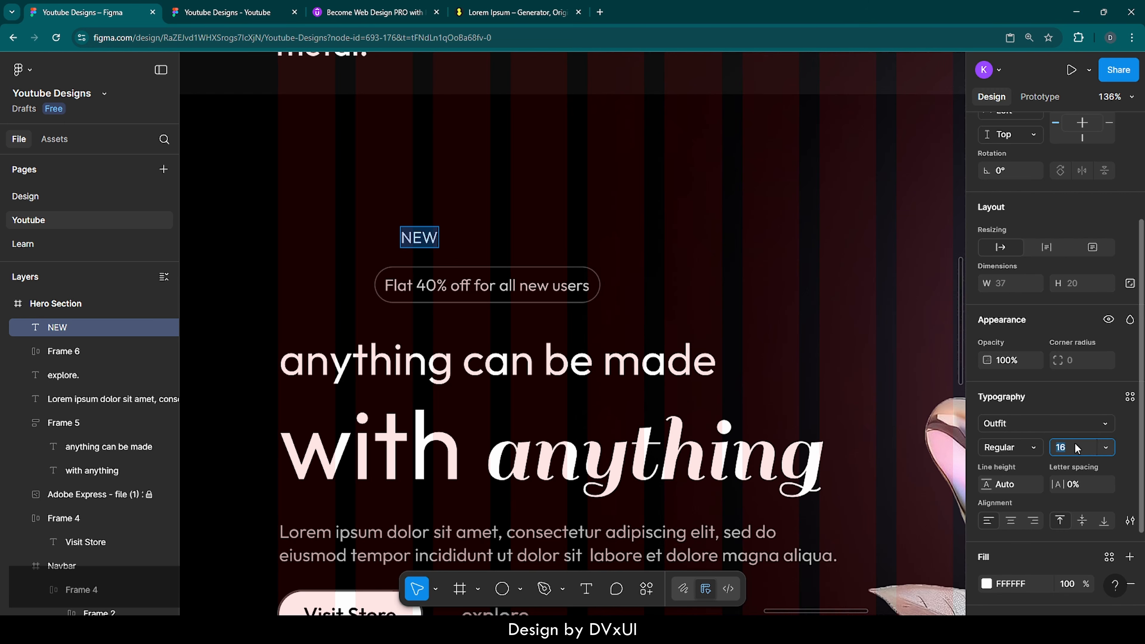
type("2")
key("Return")
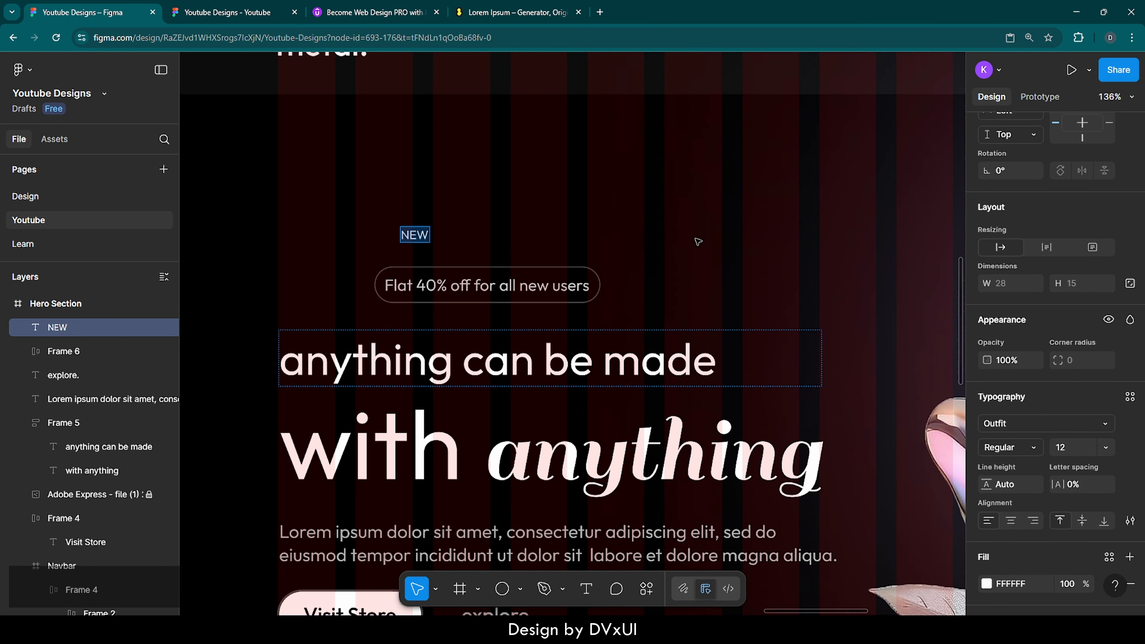
left_click(677, 202)
Step: Wrap NEW in auto layout with 7 px horizontal and 6 px vertical padding
right_click(415, 230)
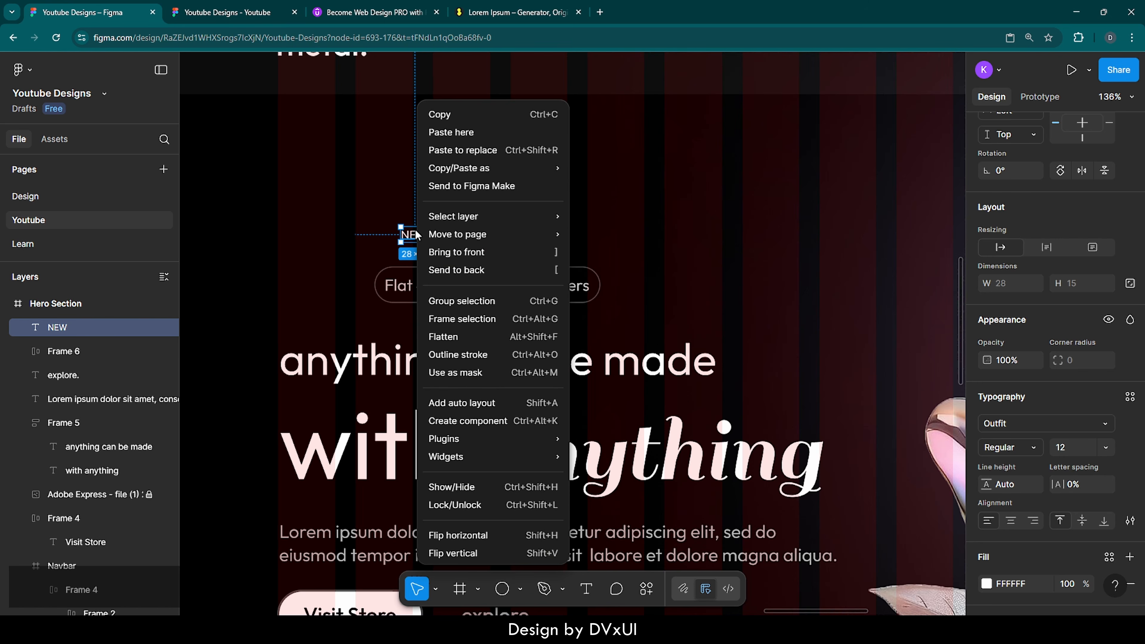
left_click(447, 403)
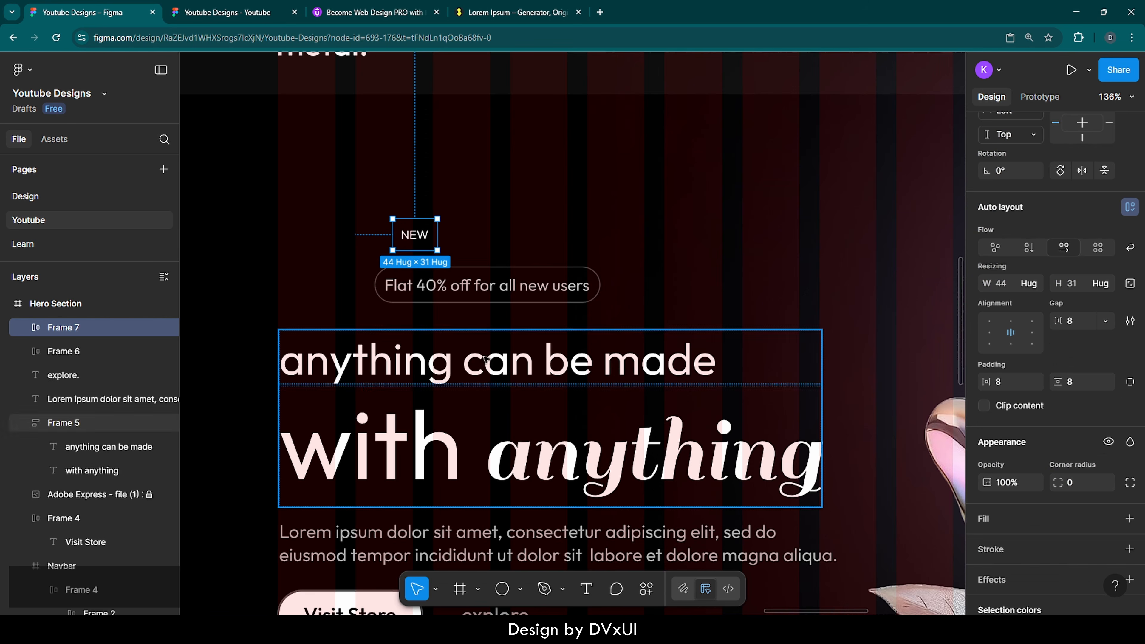
left_click(1005, 383)
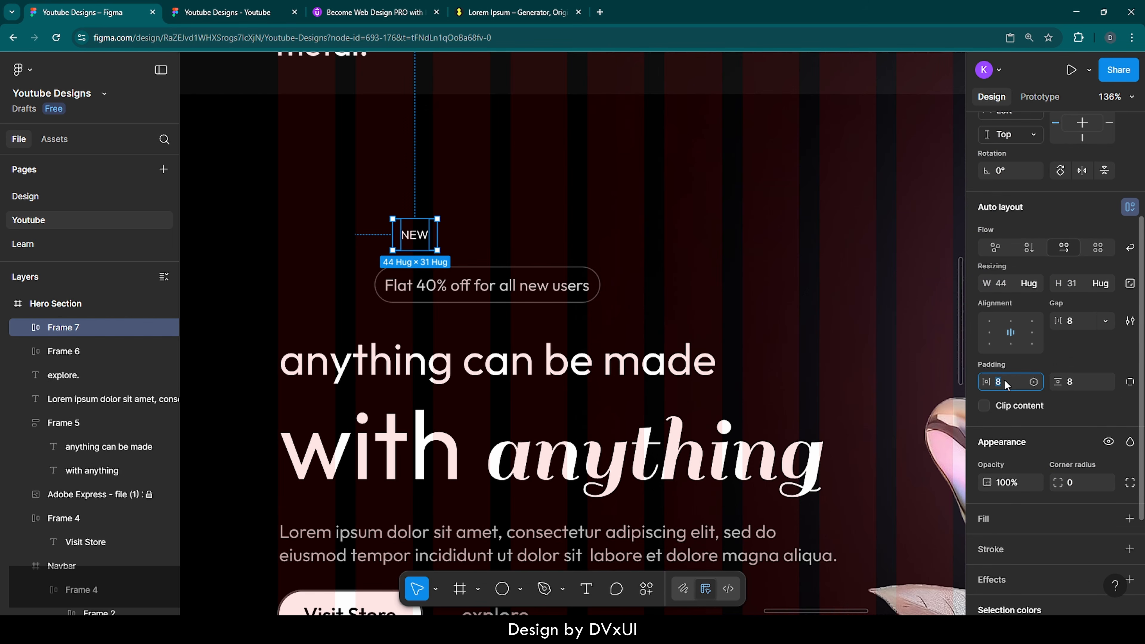
type("7")
key("Return")
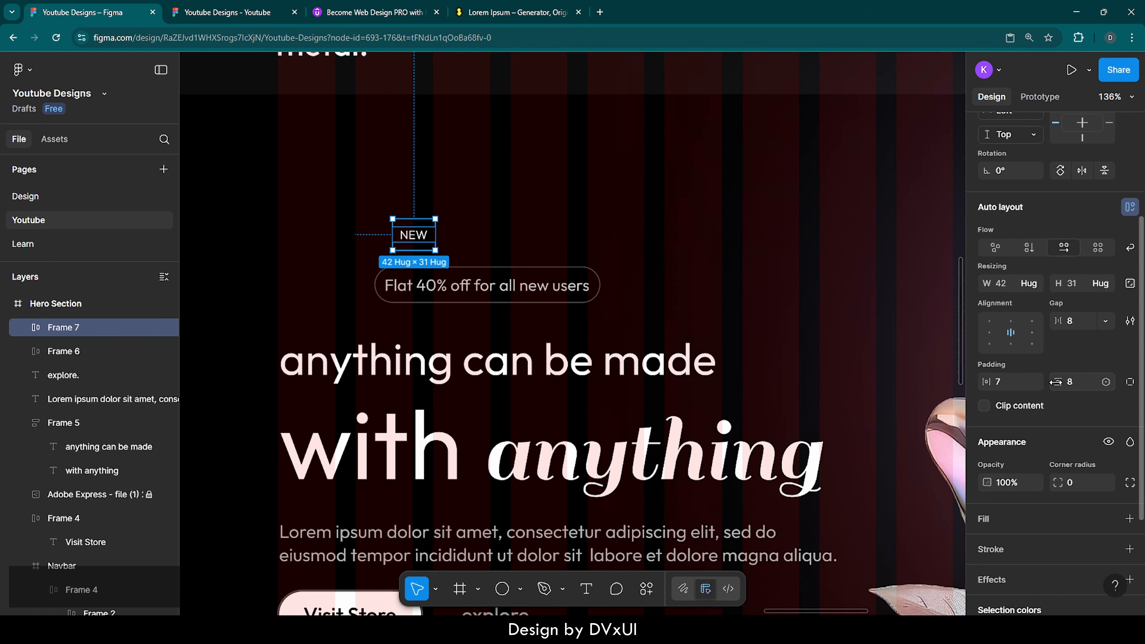
type("6")
key("Return")
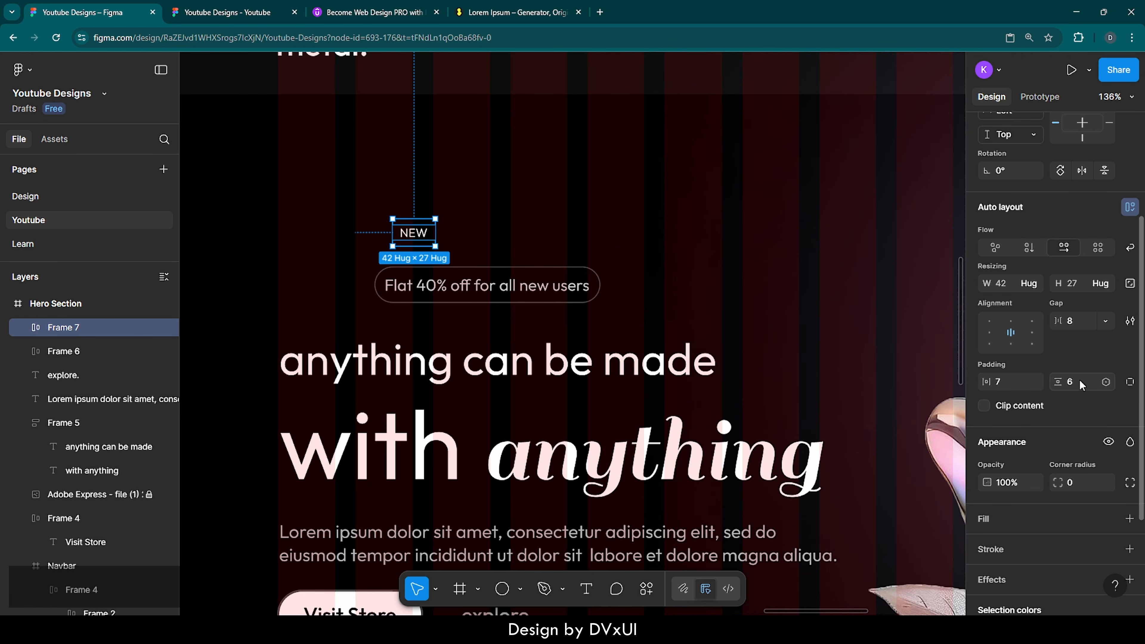
Step: Give the NEW badge a white fill at 60% opacity and 24 corner radius
left_click(995, 520)
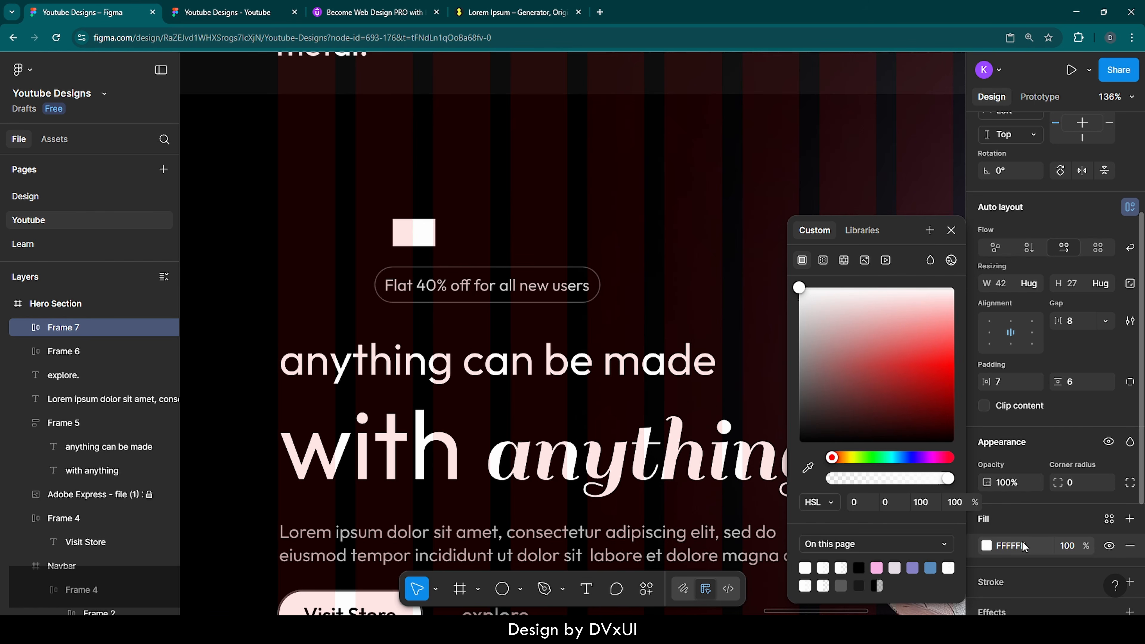
left_click(1072, 546)
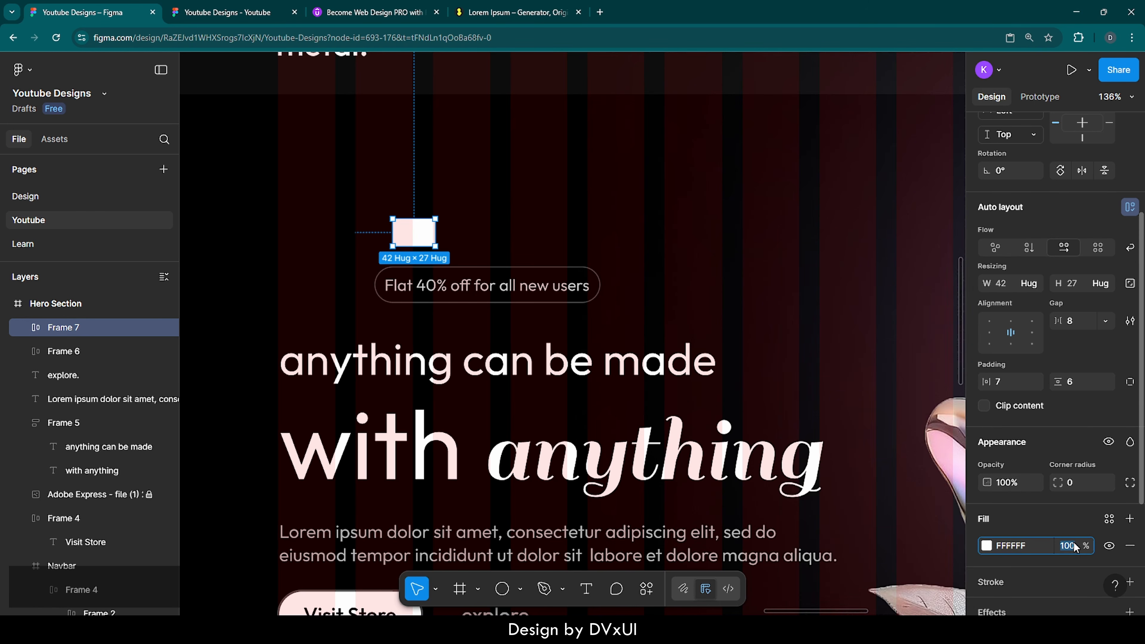
type("60")
key("Return")
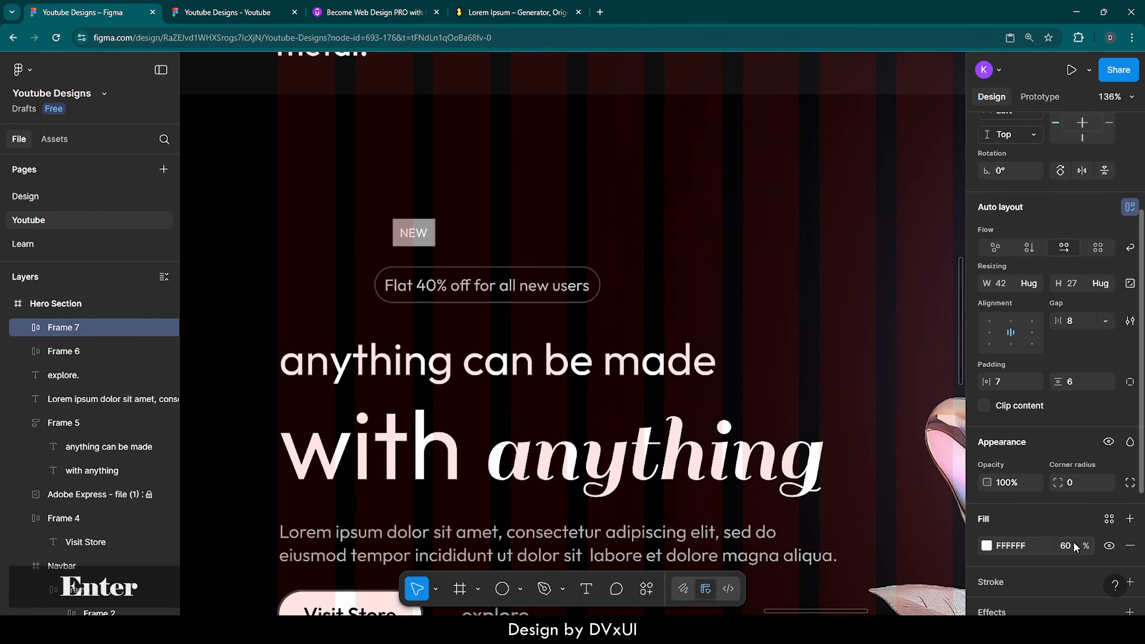
left_click(1076, 483)
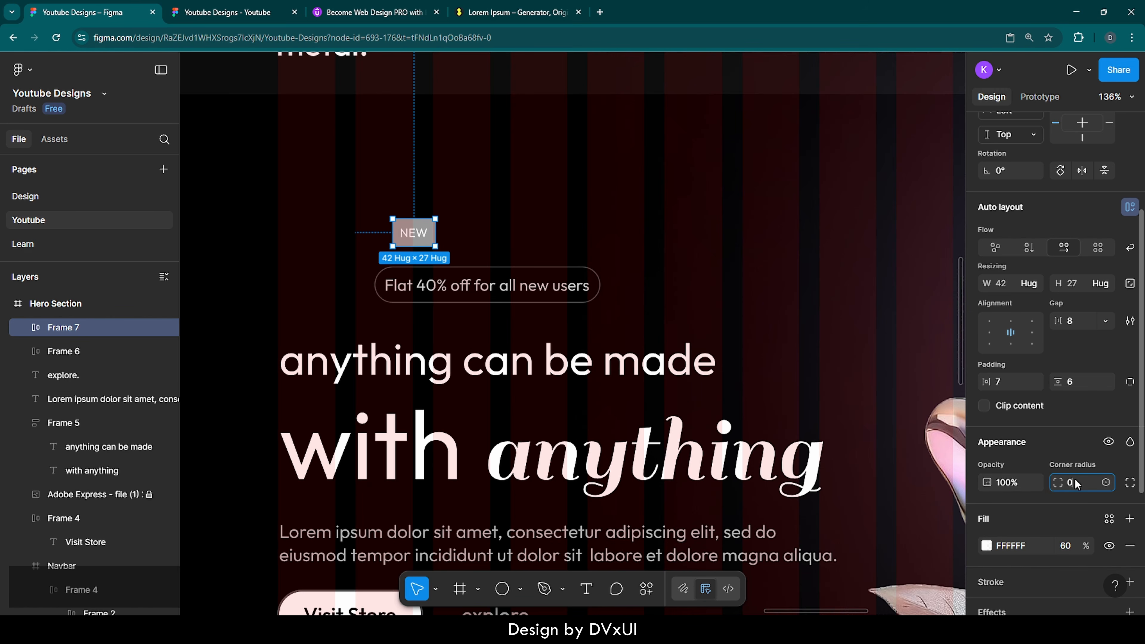
key("shift+Up")
key("shift+Up")
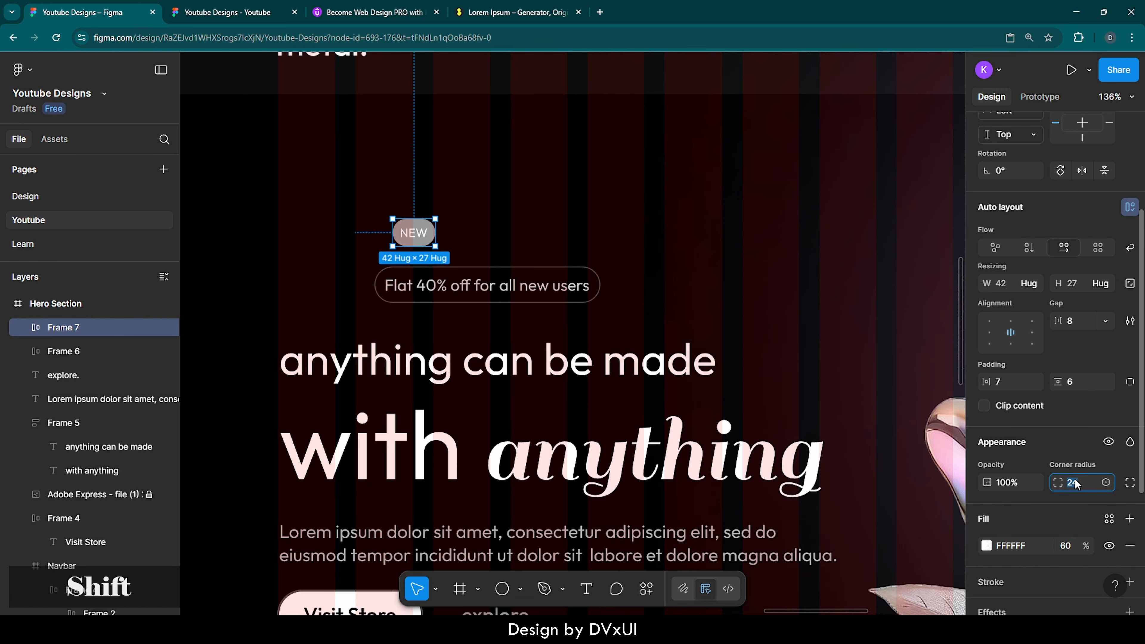
left_click(587, 171)
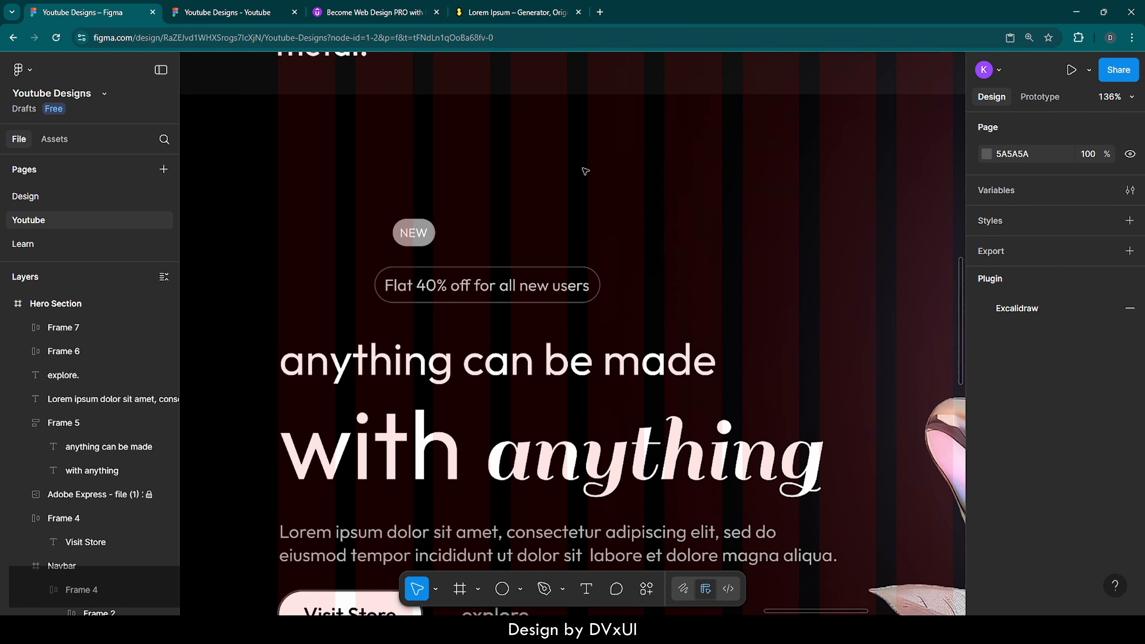
Step: Move the NEW badge into the offer pill, placing it before the offer text
left_click(425, 225)
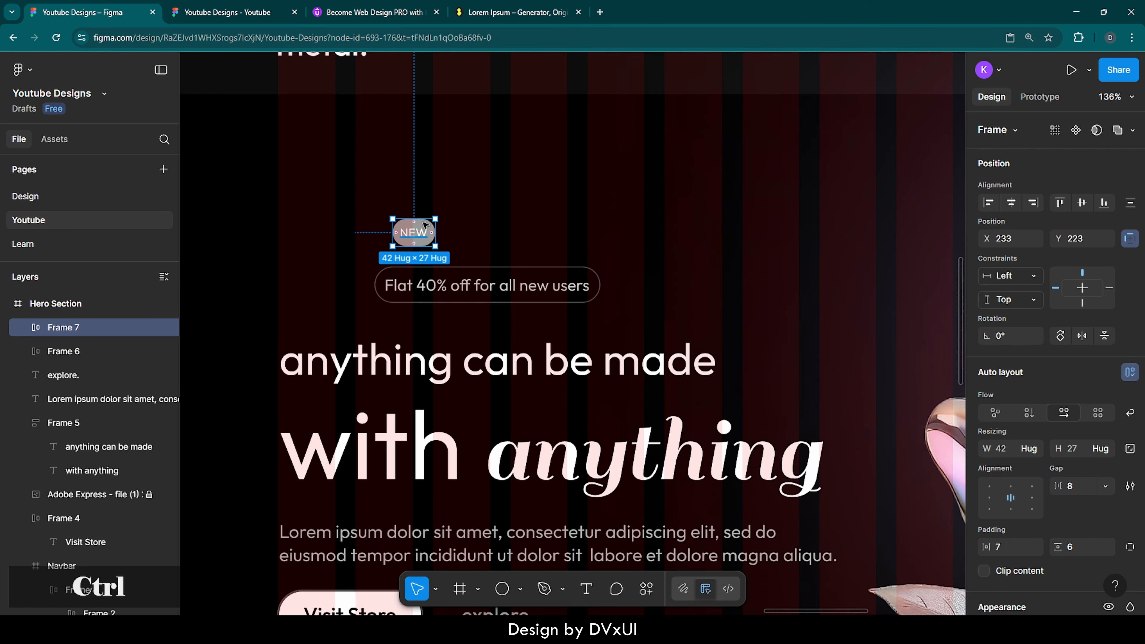
key("ctrl+x")
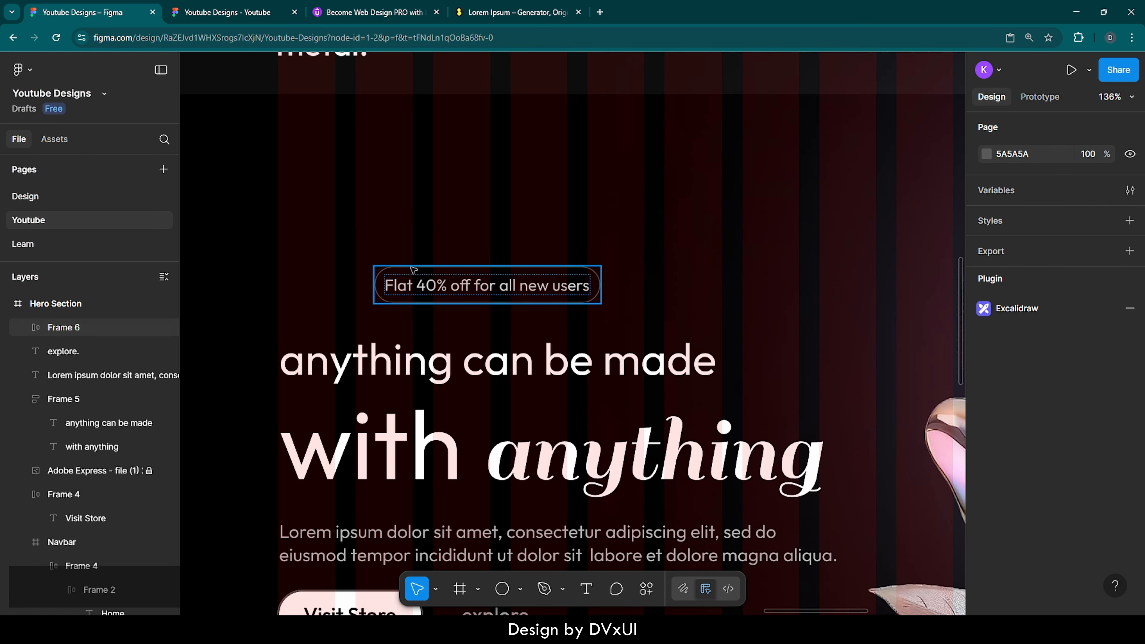
left_click(411, 284)
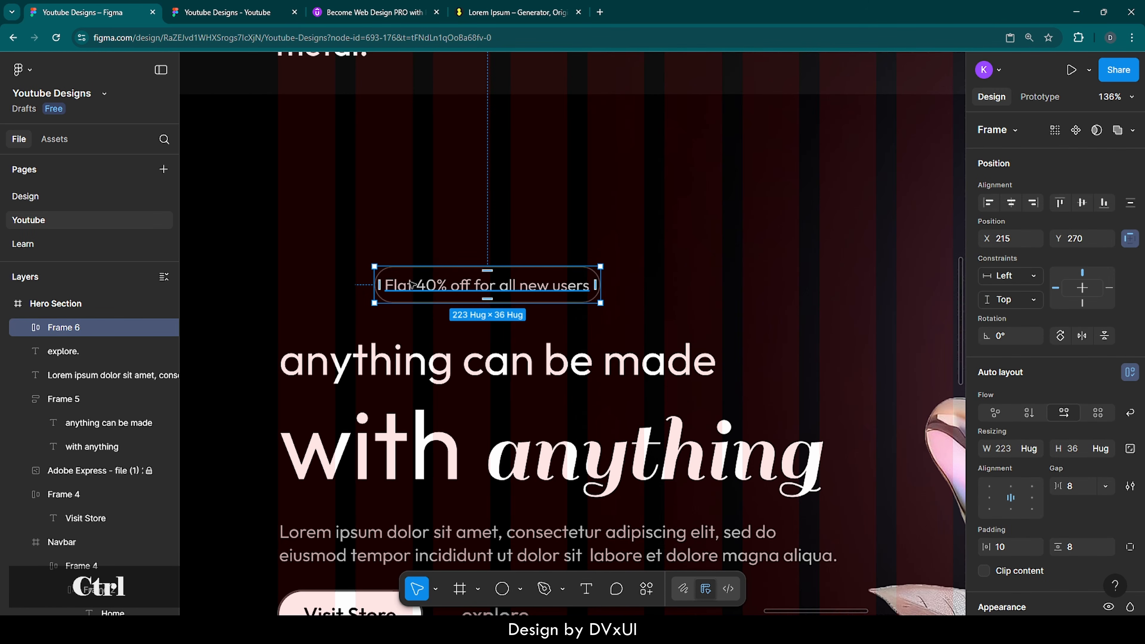
key("ctrl+v")
key("Left")
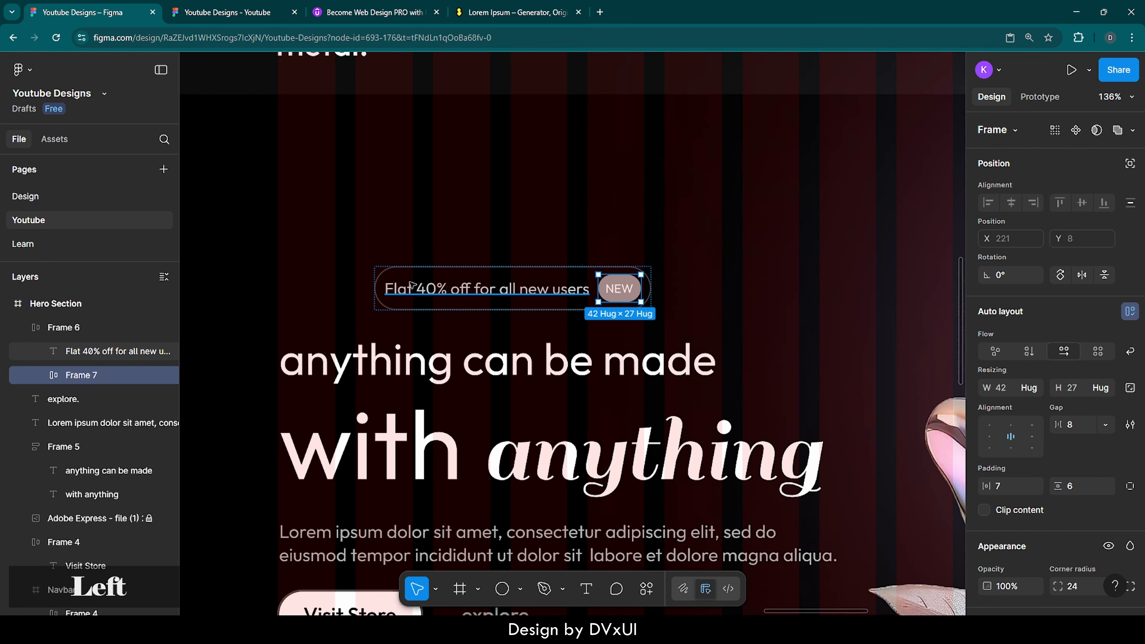
left_click(519, 249)
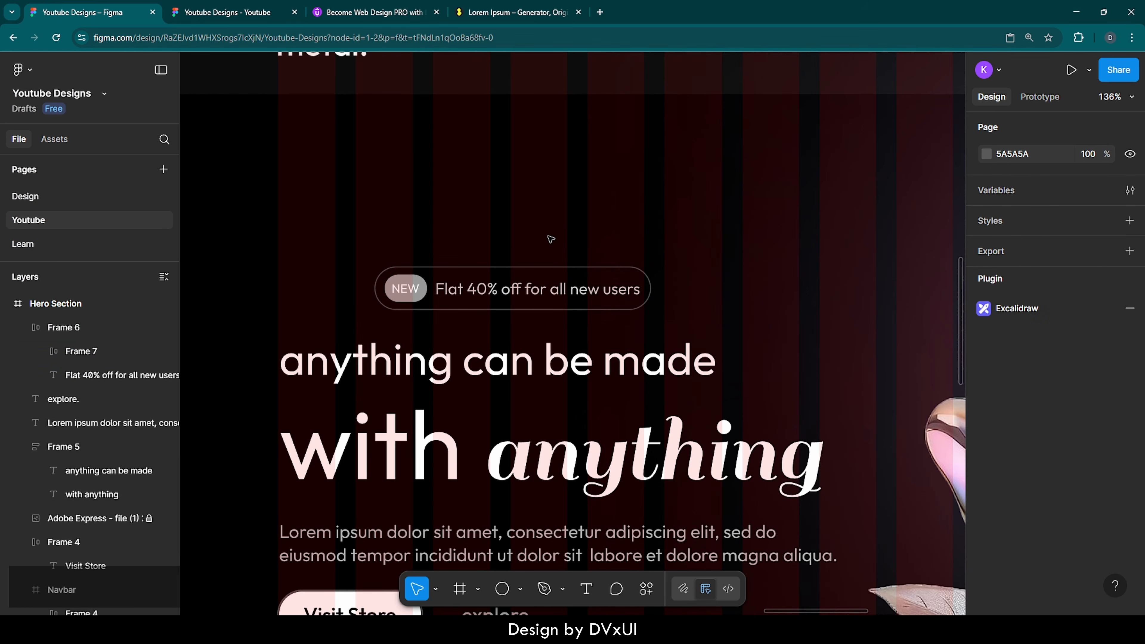
Step: Increase the offer pill's item spacing to 12
left_click(535, 294)
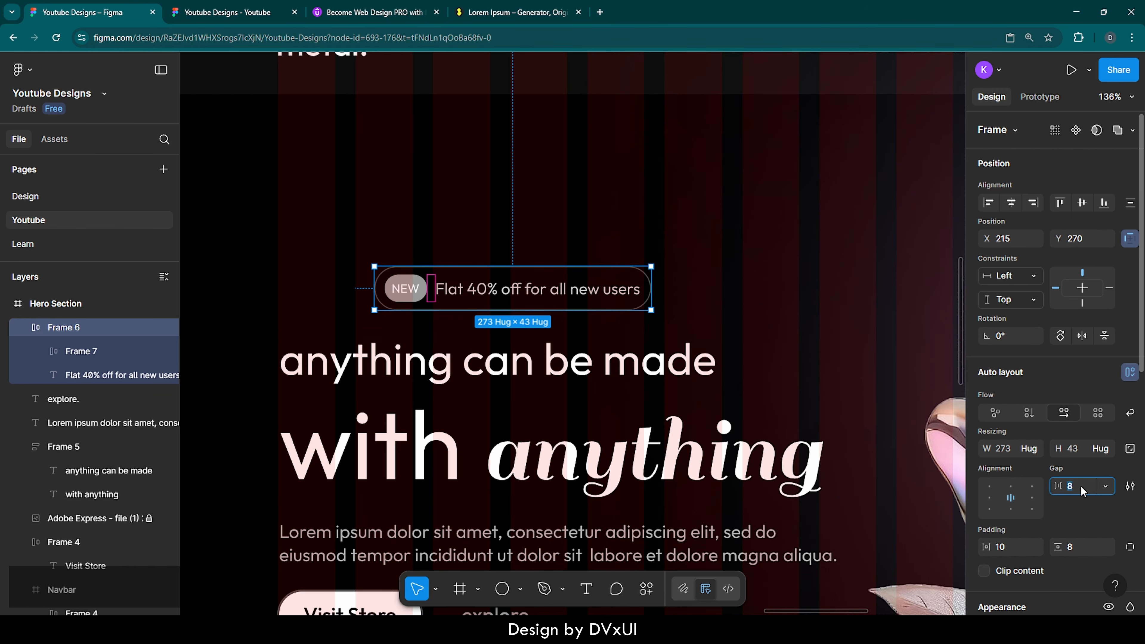
key("Up")
key("Up")
key("Up")
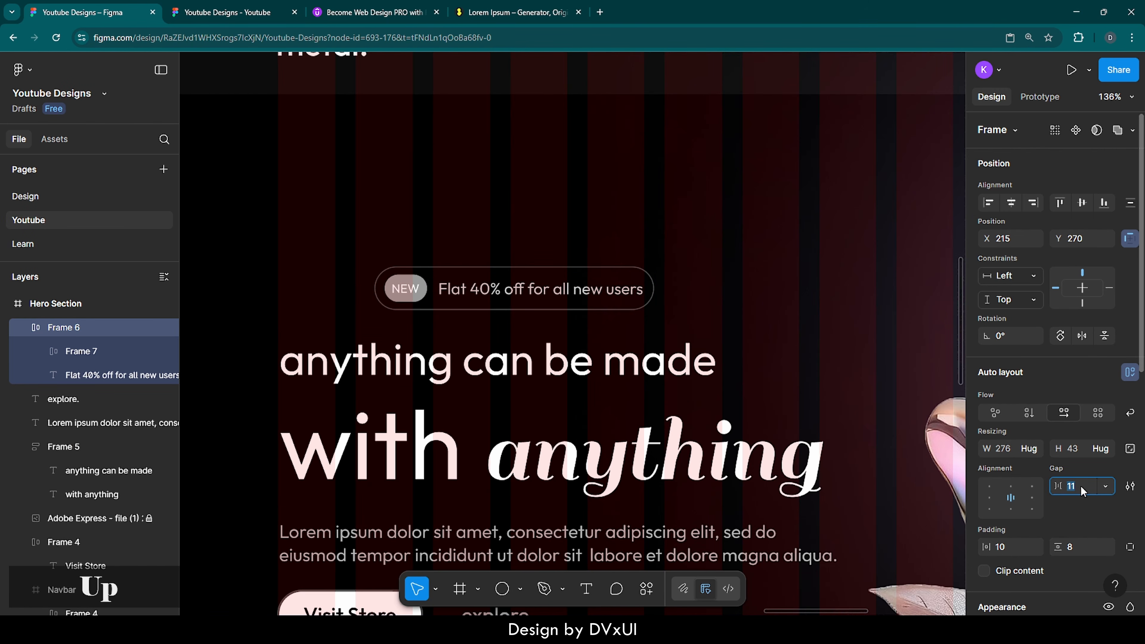
key("Up")
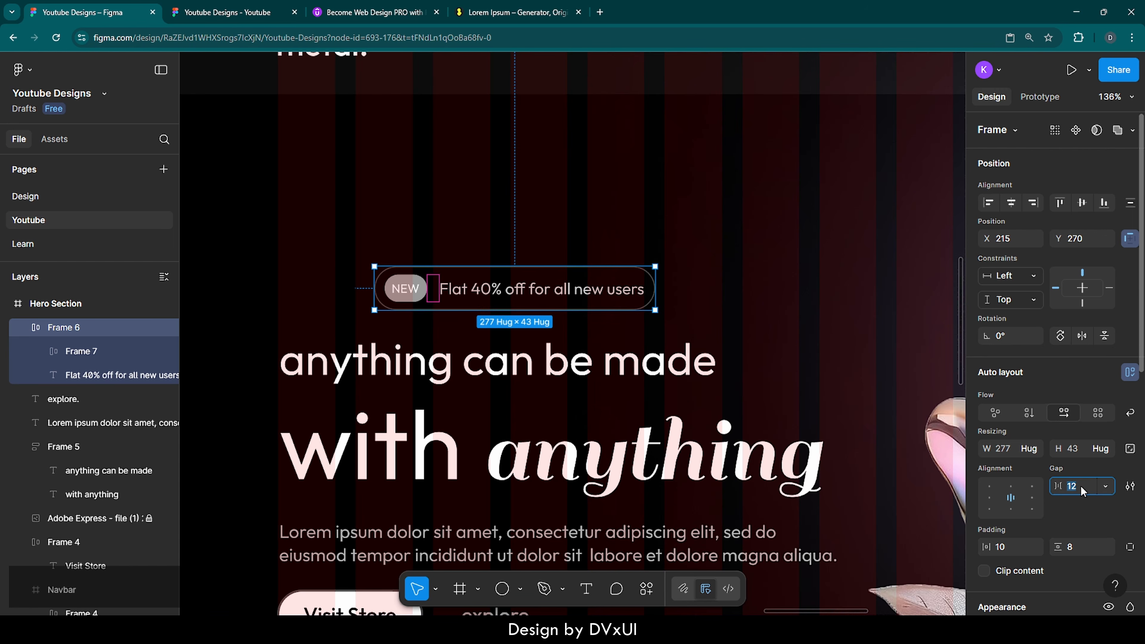
left_click(648, 230)
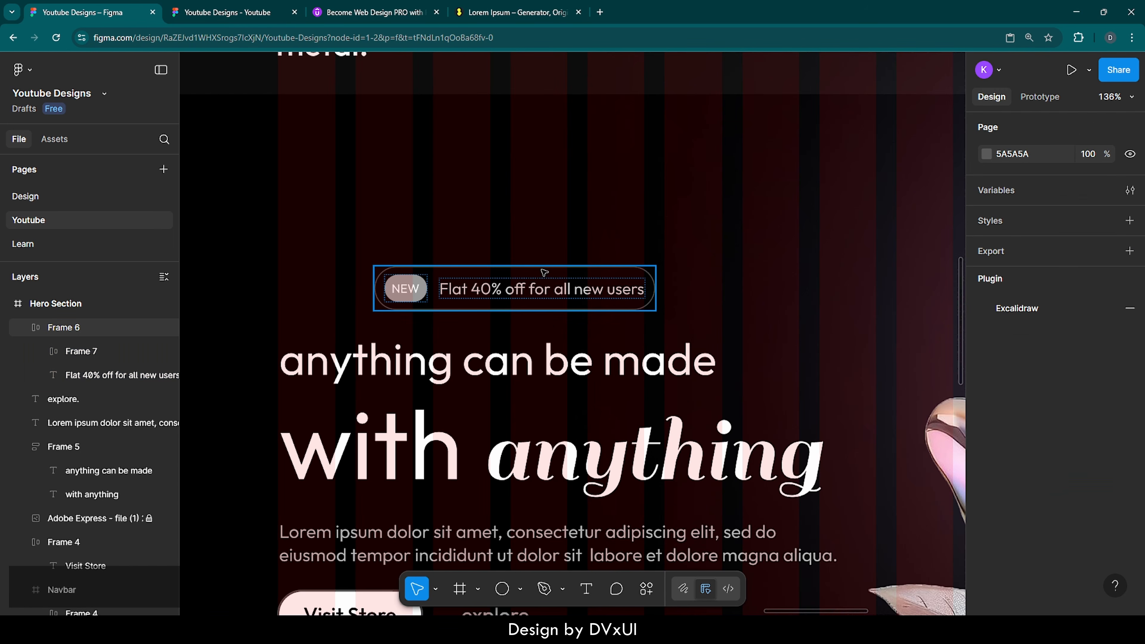
Step: Shift the offer pill left to X 120, lining it up with the headline
left_click(541, 271)
key("shift+Left")
key("shift+Left")
key("shift+Left")
key("shift+Left")
key("shift+Left")
key("shift+Left")
key("shift+Left")
key("shift+Left")
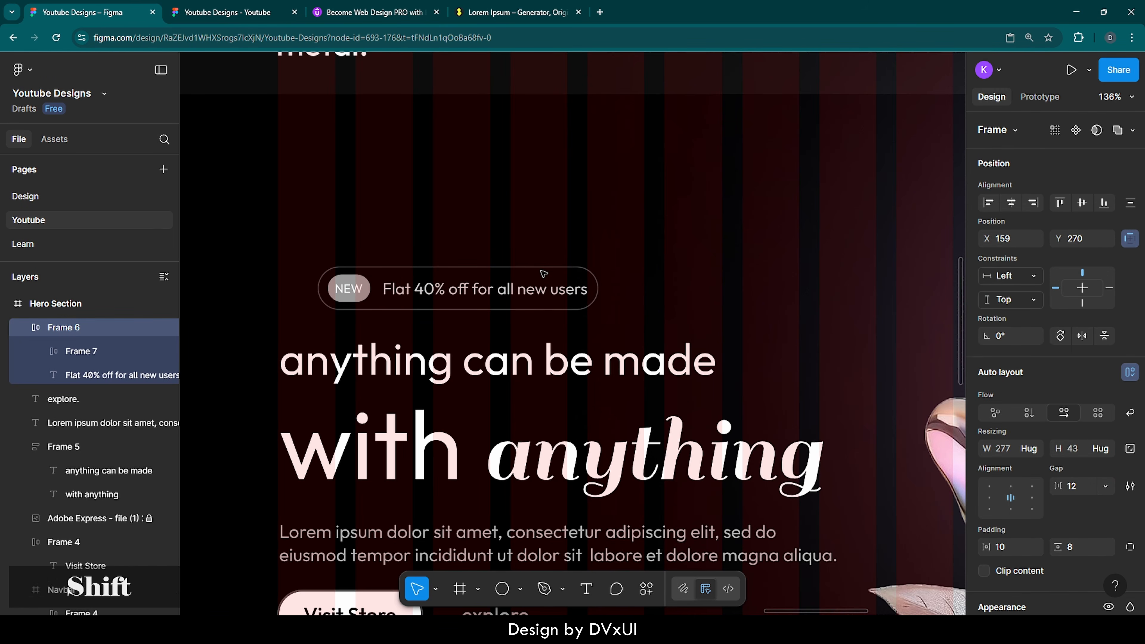
key("shift+Left")
key("shift+Left")
key("Right")
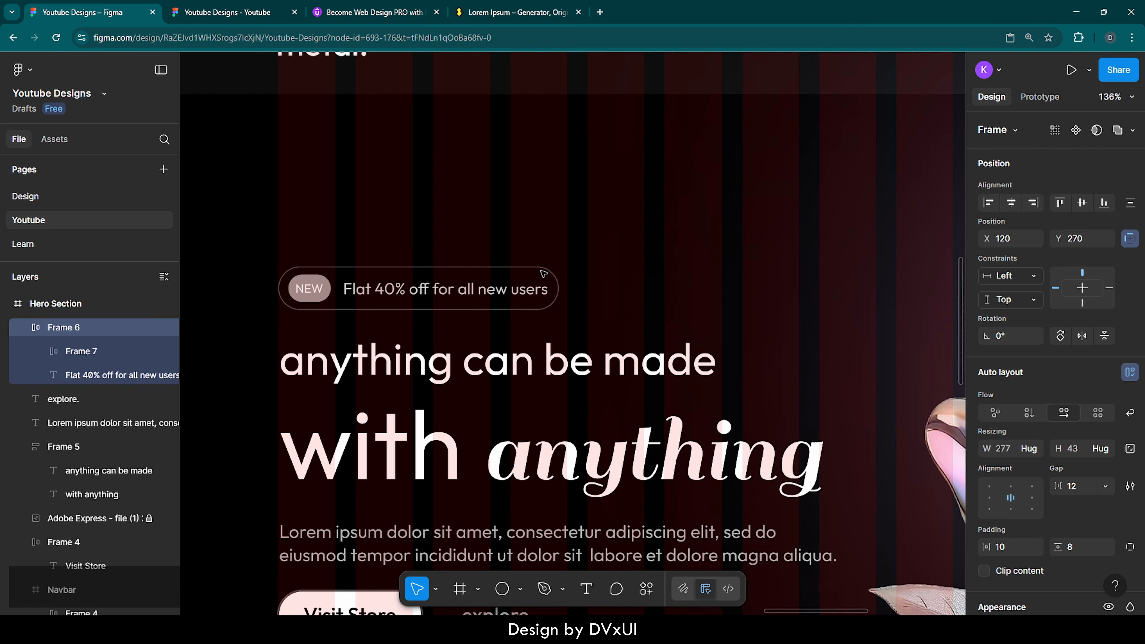
scroll(545, 275, "down", 3)
scroll(545, 275, "down", 3)
key("Escape")
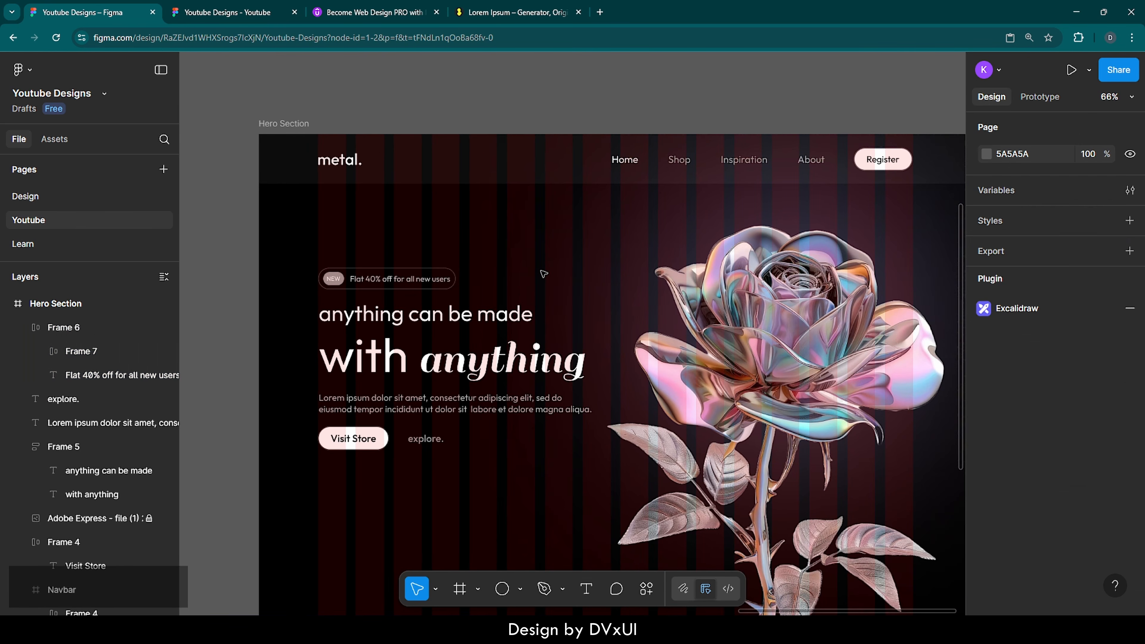
scroll(544, 274, "right", 1)
scroll(545, 275, "down", 2)
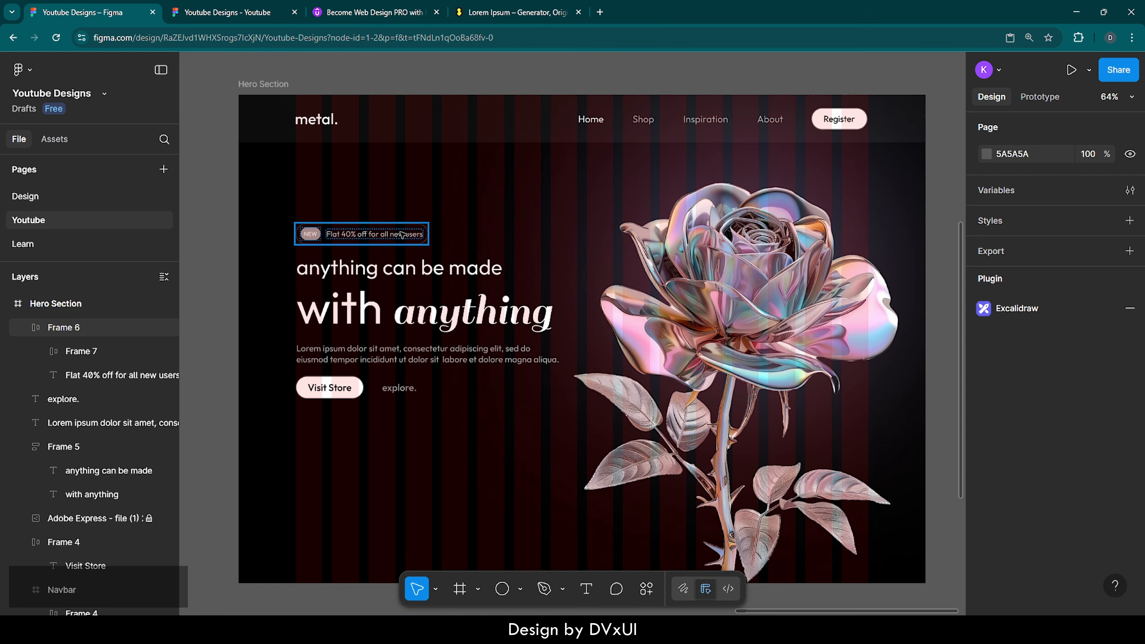
Step: Hide the Hero Section's 16-column layout guide, then select the NEW badge inside the pill
left_click(266, 84)
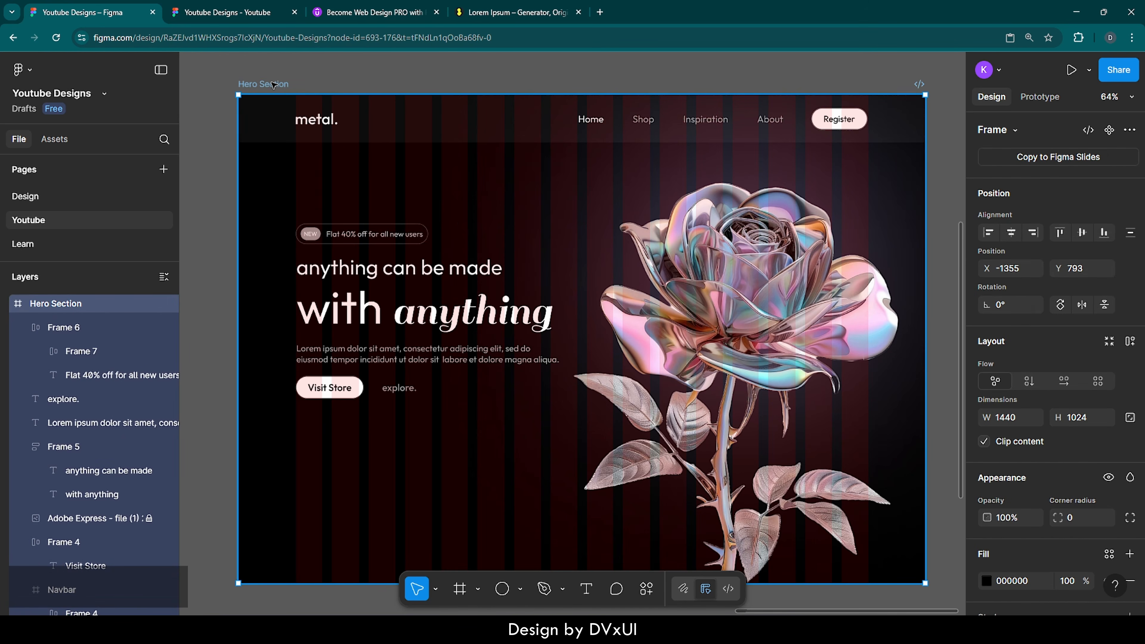
scroll(1040, 582, "down", 8)
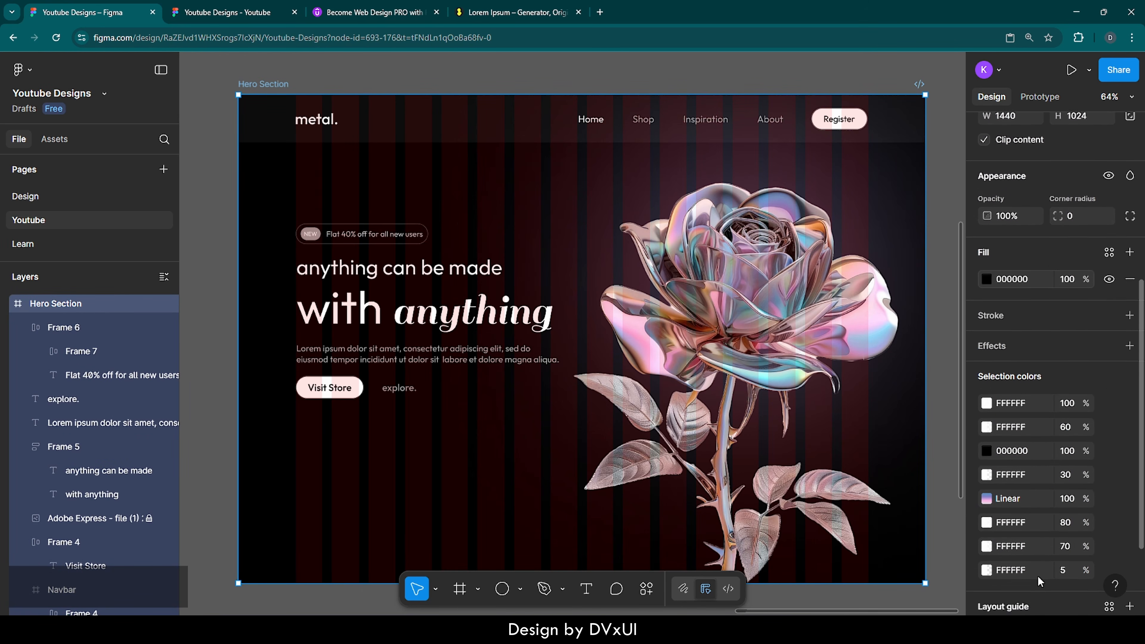
left_click(1109, 526)
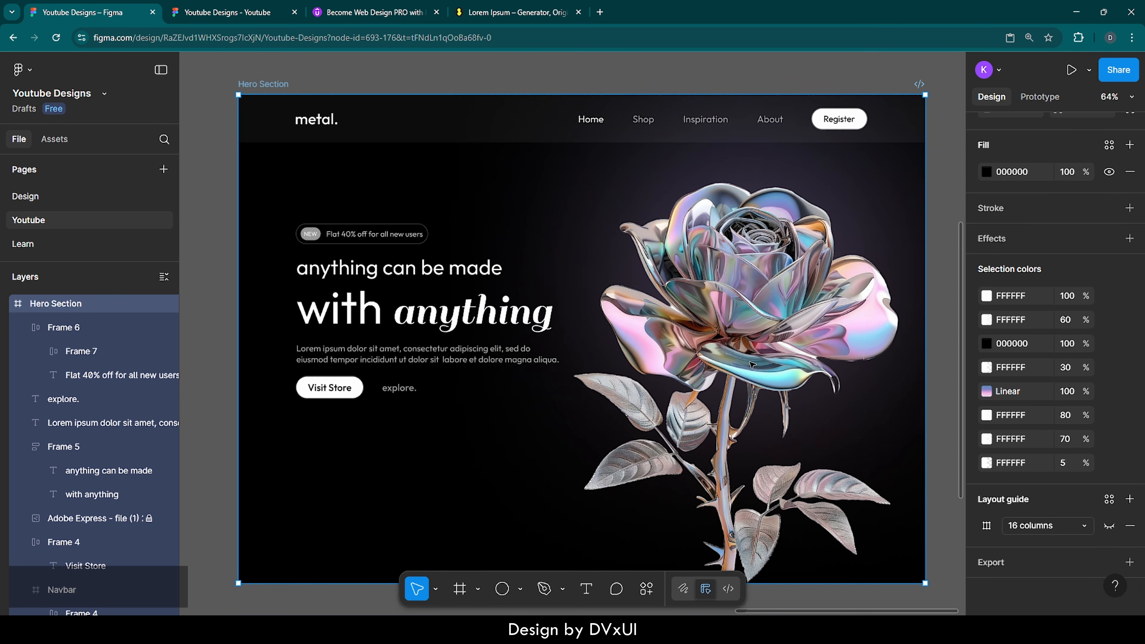
key("Escape")
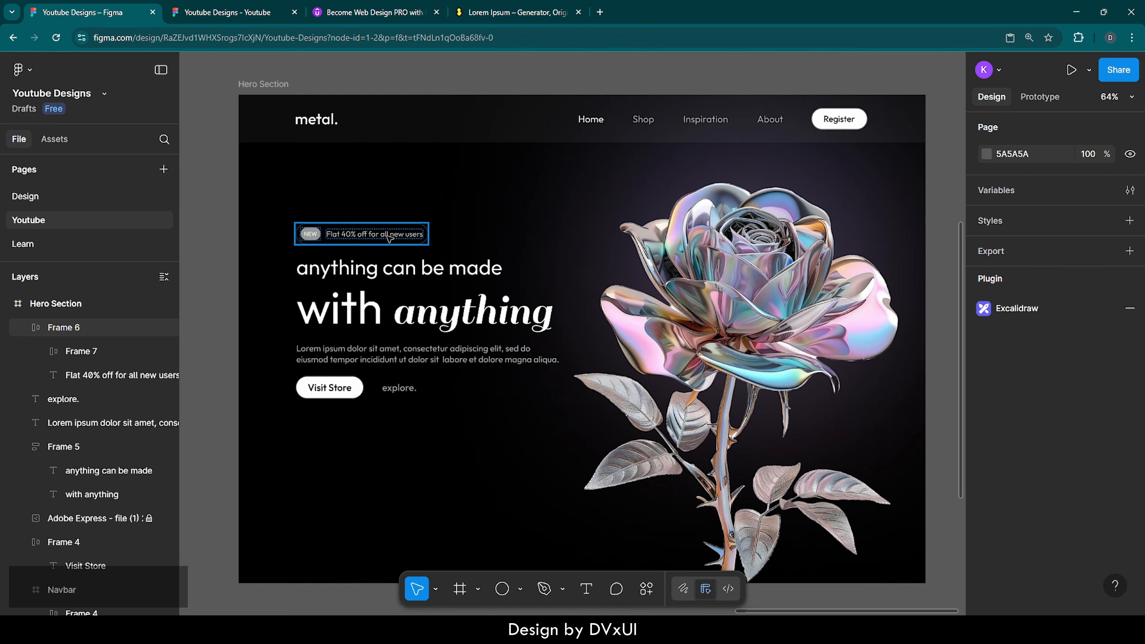
scroll(299, 207, "up", 6)
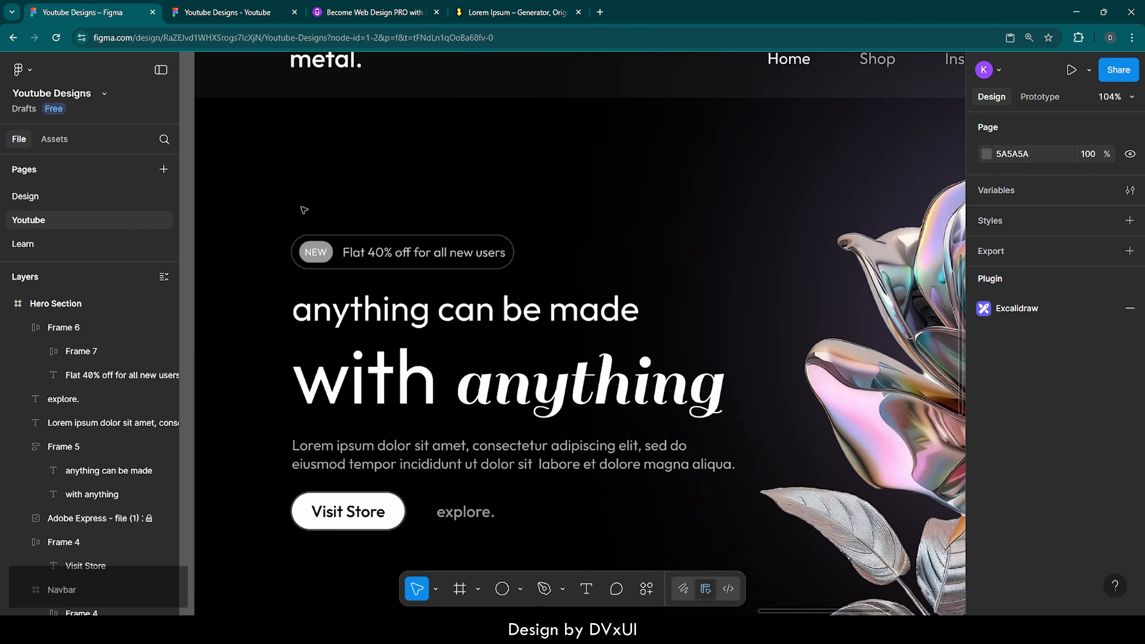
left_click(330, 279)
left_click(331, 285)
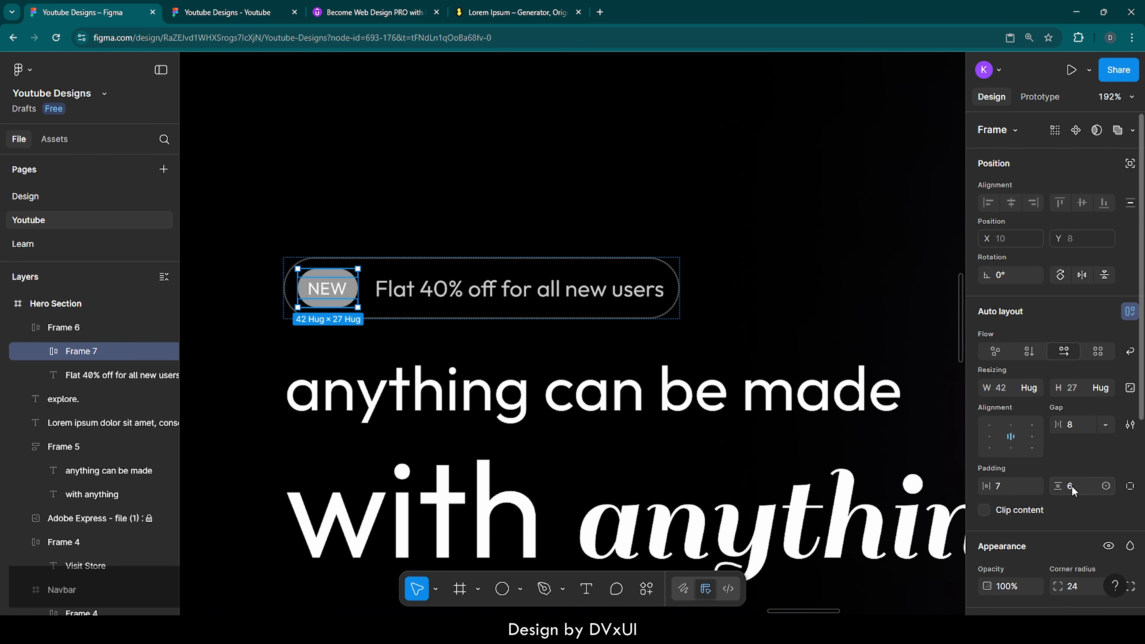
Step: Set the NEW text's vertical trim to cap height
double_click(343, 291)
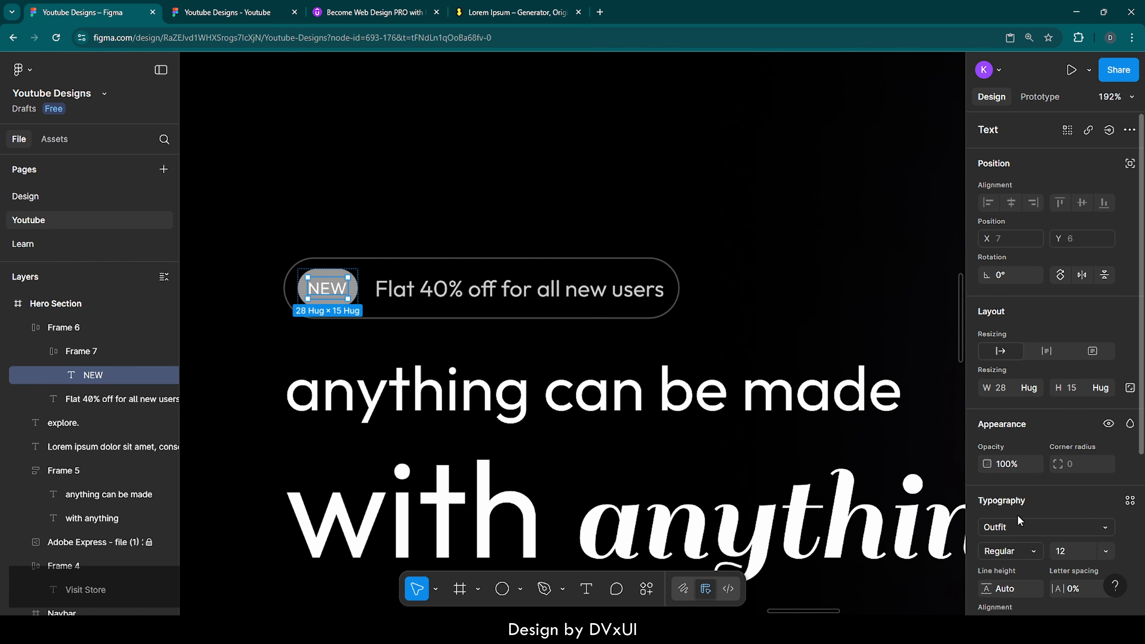
scroll(1032, 539, "down", 3)
scroll(1033, 540, "down", 2)
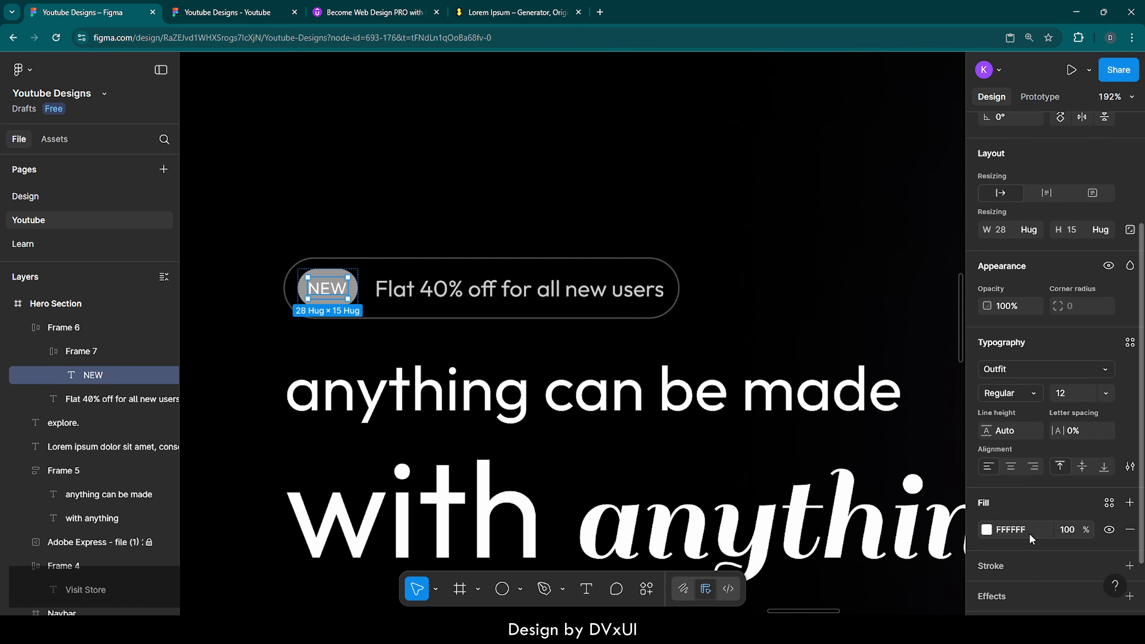
left_click(1130, 464)
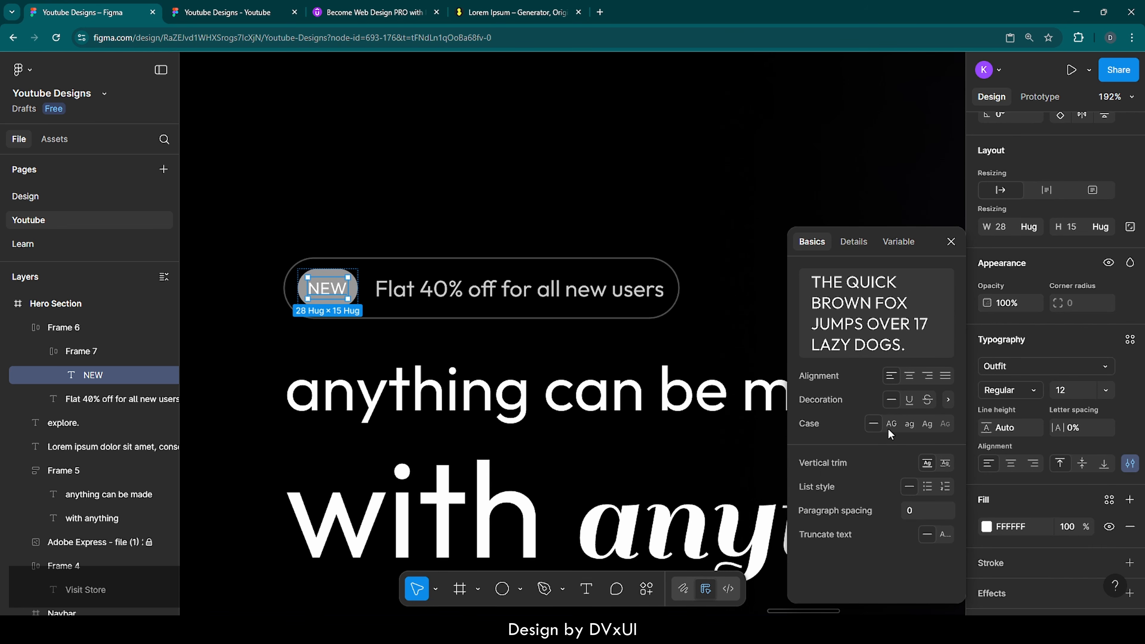
left_click(944, 464)
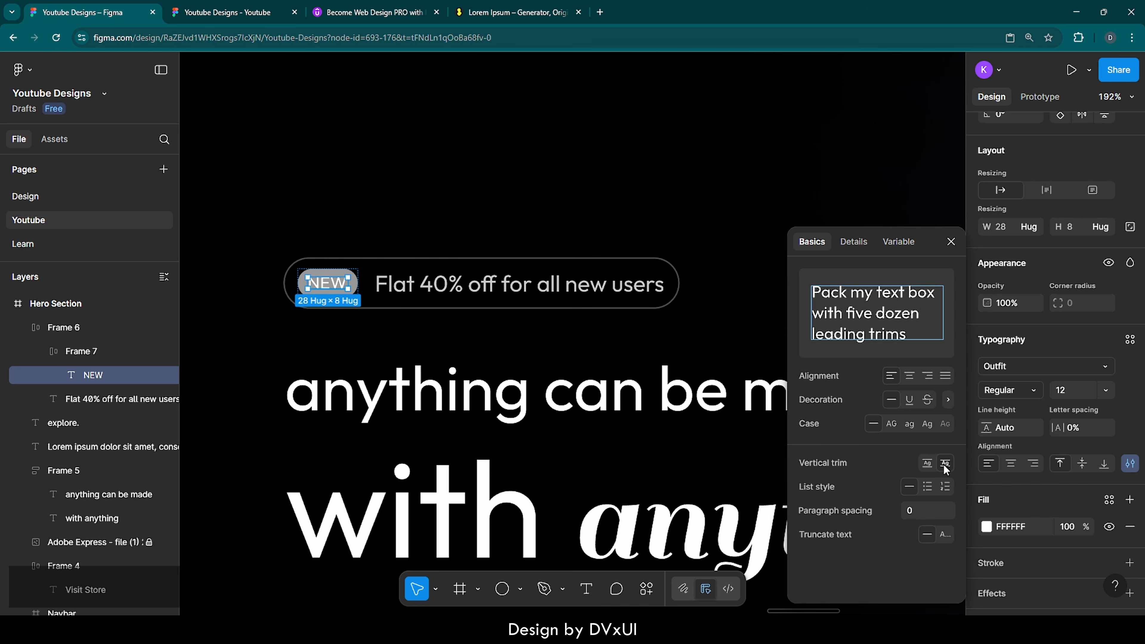
left_click(727, 336)
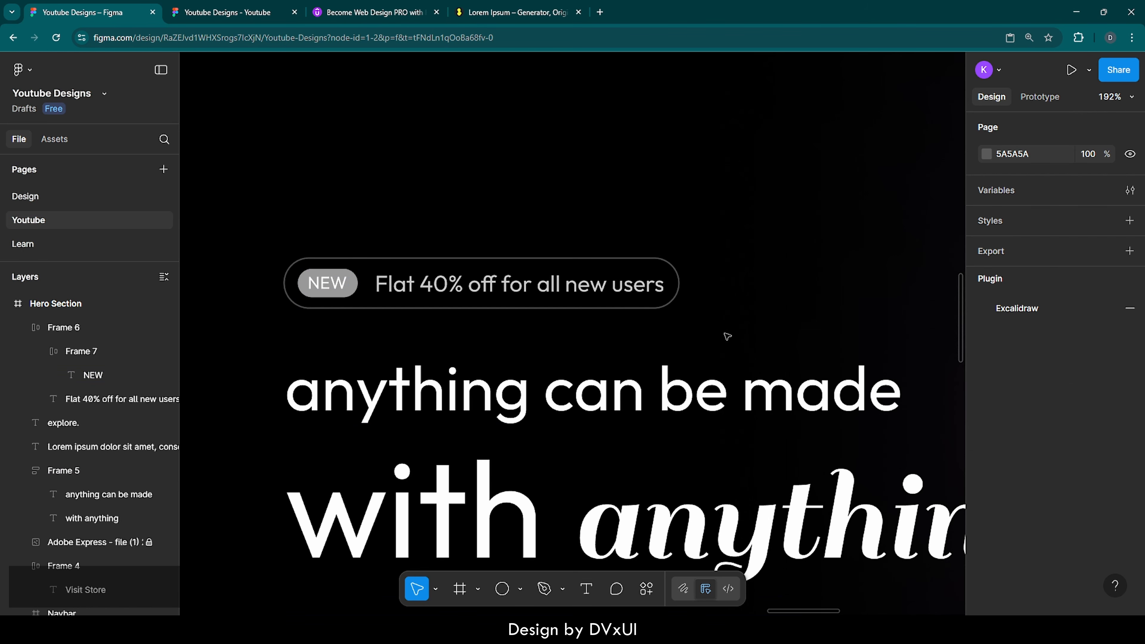
Step: Delete 'all' so the offer line reads 'Flat 40% off for new users'
scroll(408, 331, "down", 8)
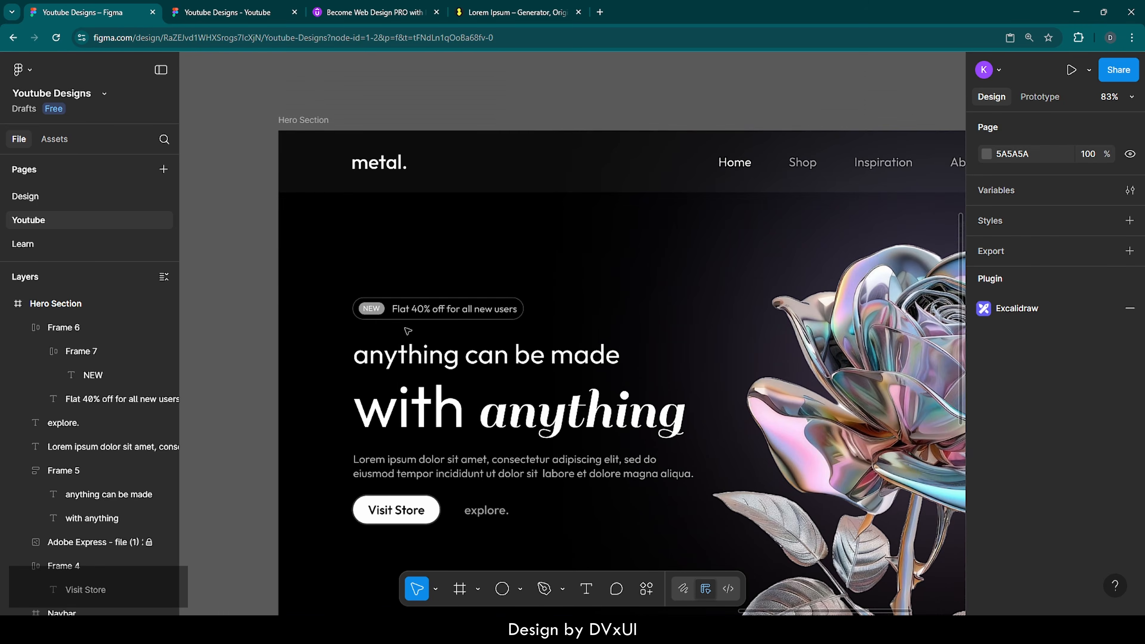
scroll(408, 332, "up", 3)
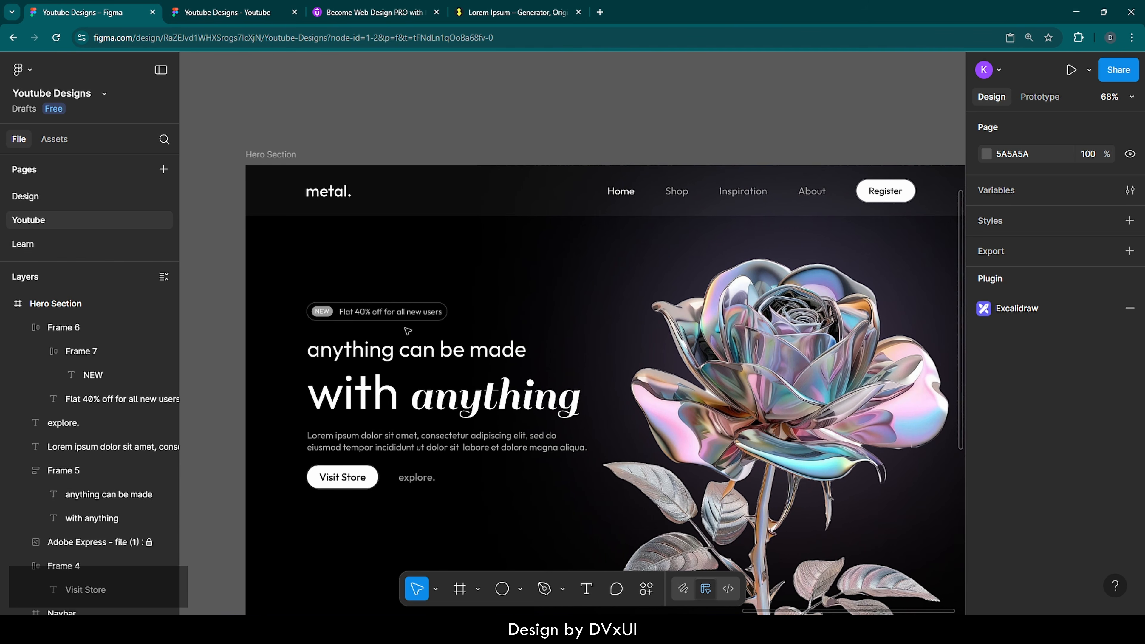
double_click(389, 318)
scroll(389, 317, "up", 1)
scroll(389, 317, "up", 6)
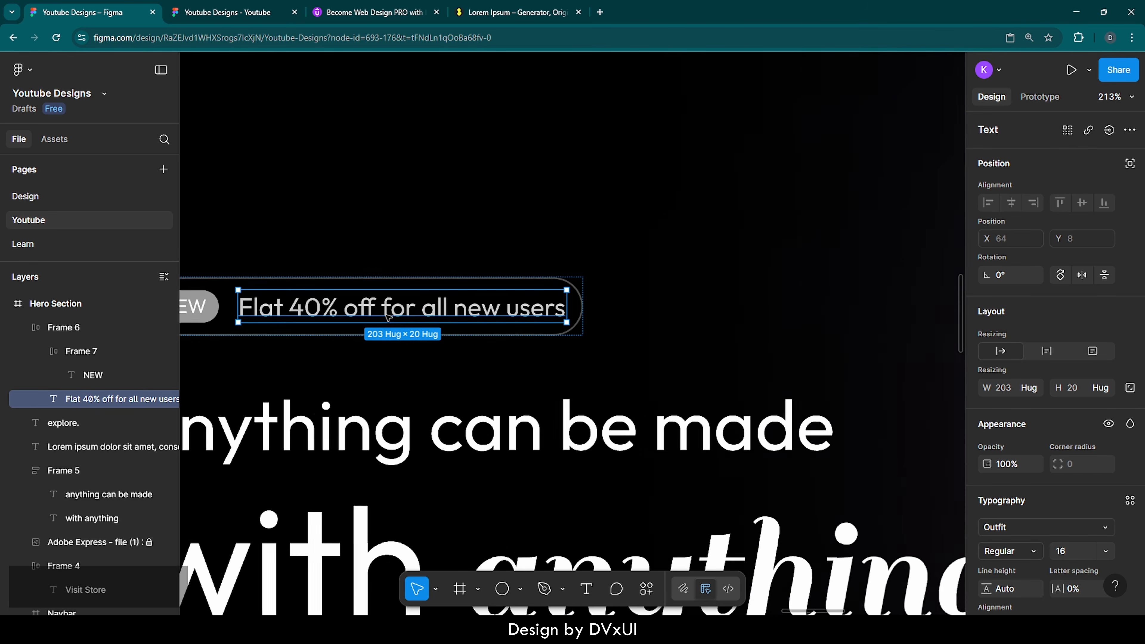
double_click(397, 310)
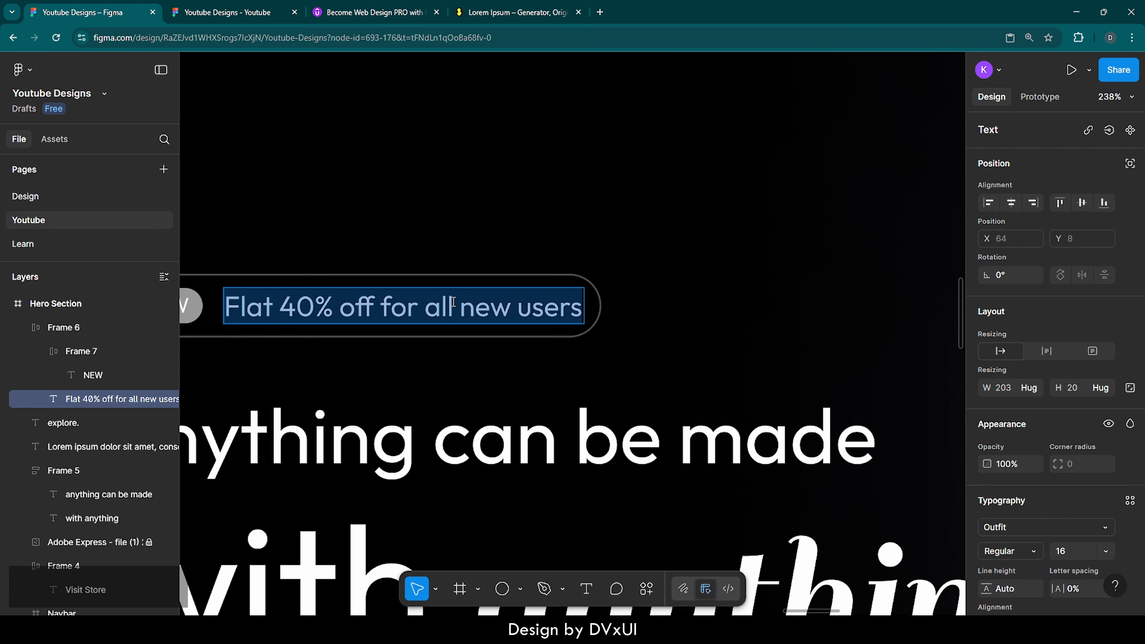
left_click(427, 303)
double_click(427, 303)
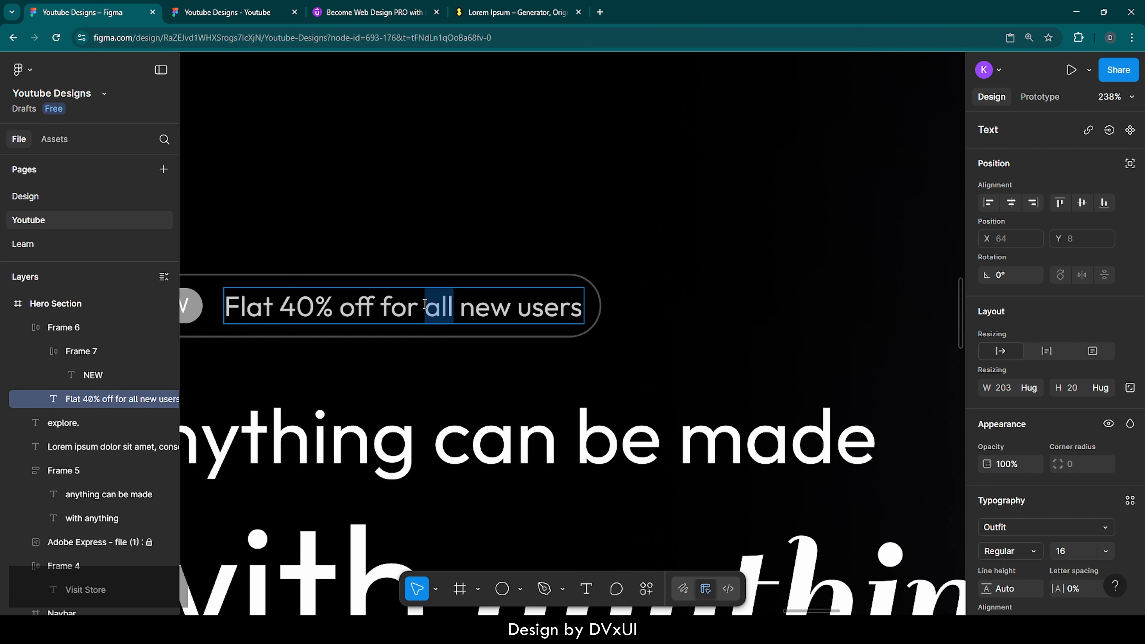
key("BackSpace")
key("BackSpace")
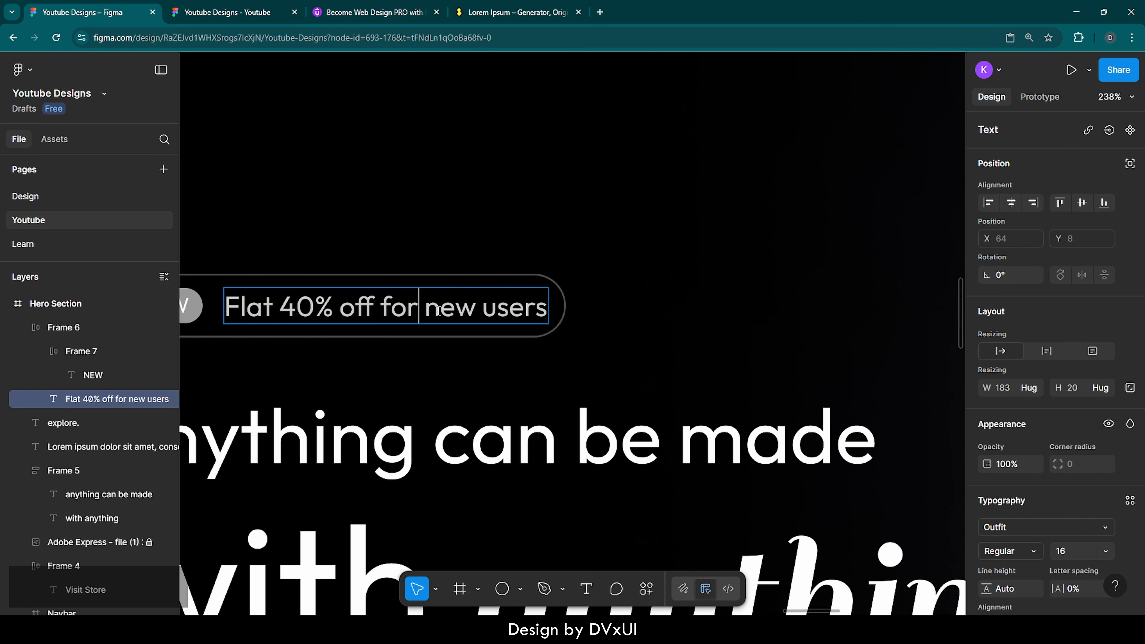
key("Escape")
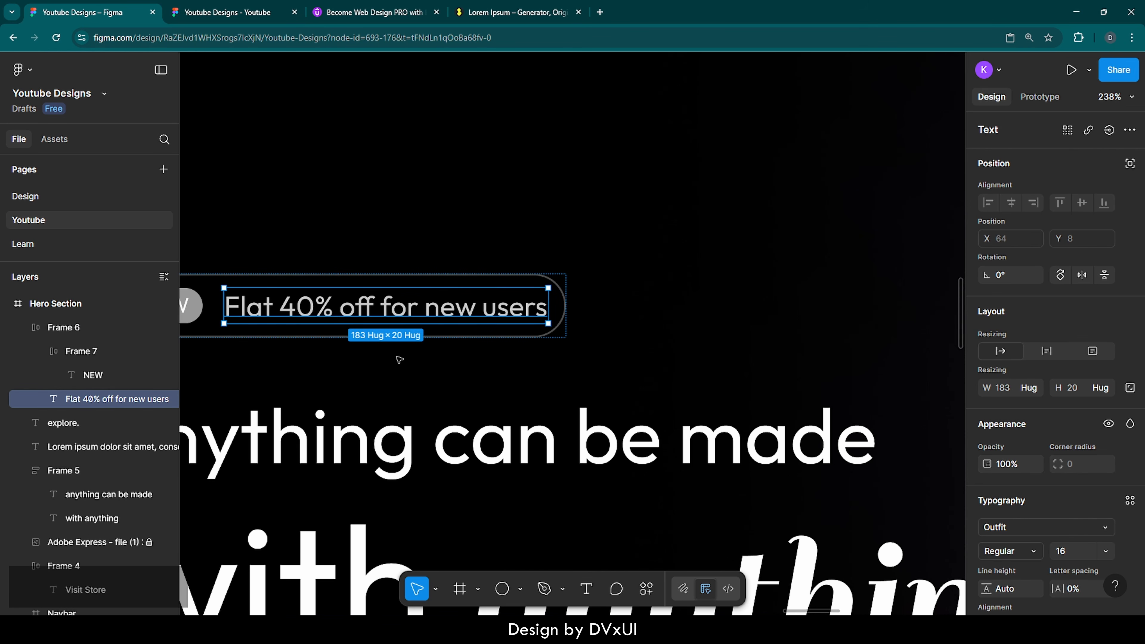
left_click(400, 362)
scroll(401, 361, "down", 5)
Step: Nudge the offer badge down to Y 280
scroll(400, 362, "down", 2)
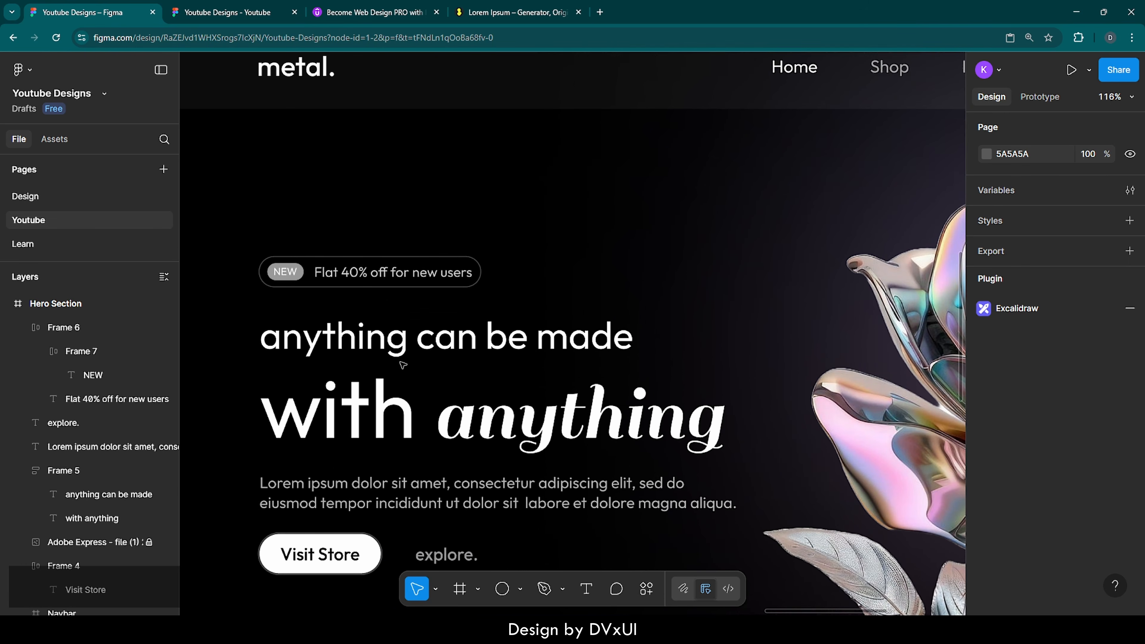
scroll(403, 365, "down", 5)
scroll(403, 364, "down", 2)
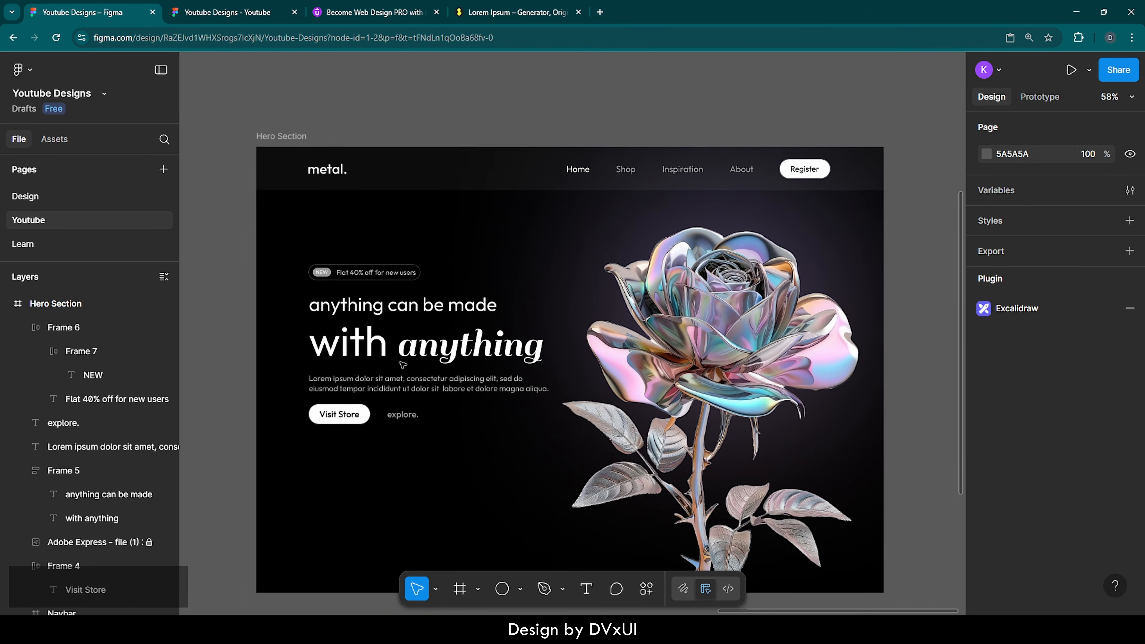
scroll(403, 365, "down", 1)
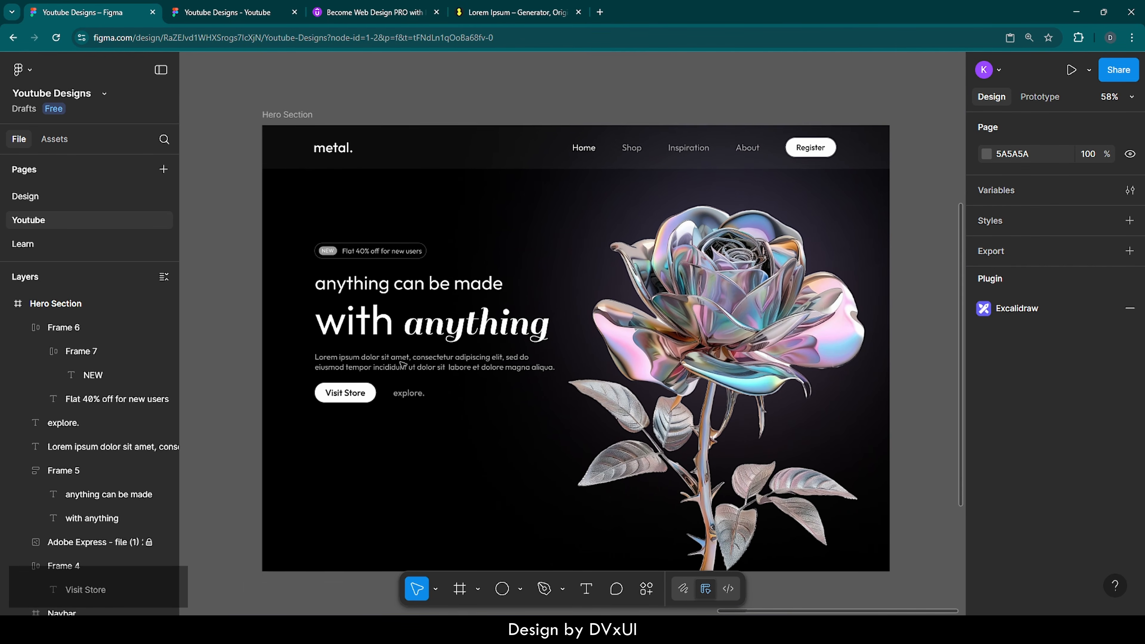
left_click(379, 261)
key("Down")
key("Down")
key("Down")
key("Down")
key("Down")
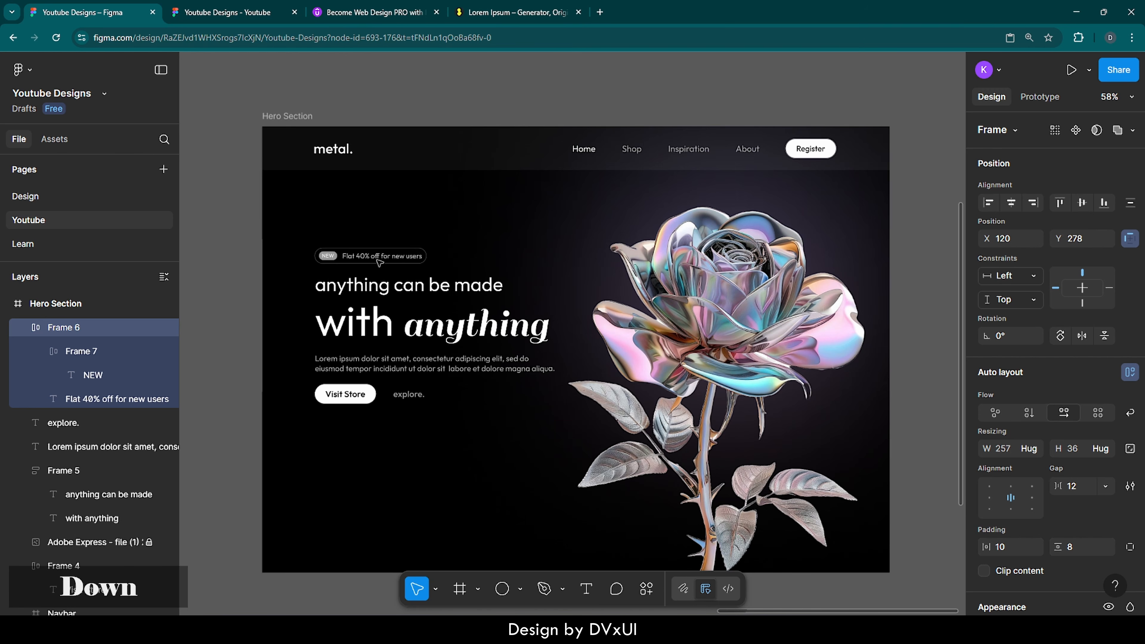
key("Down")
key("Down")
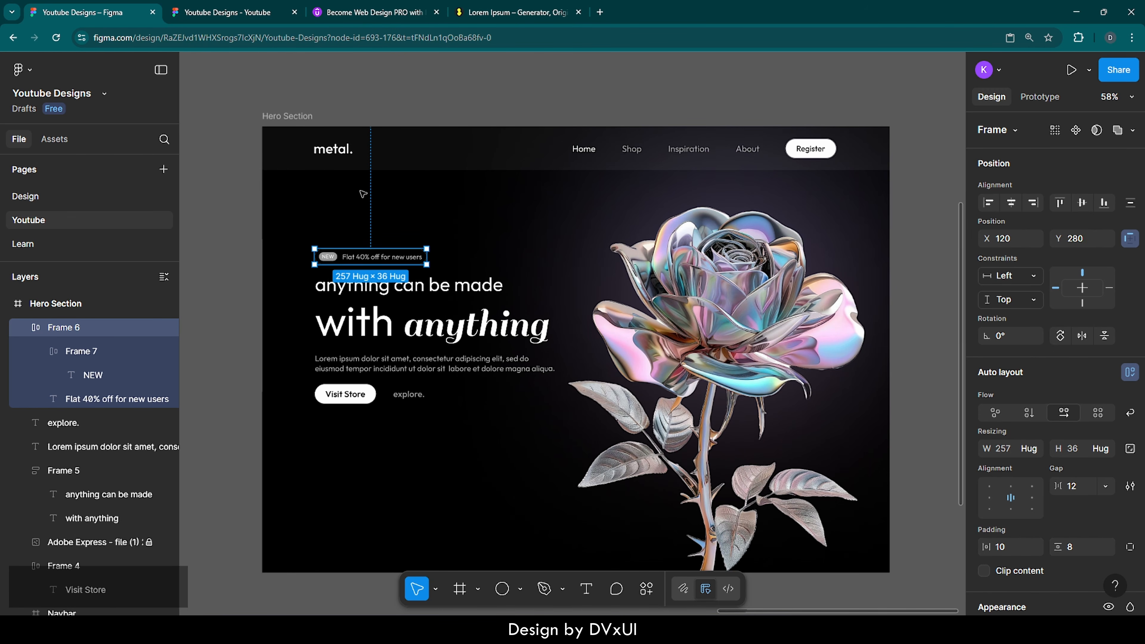
key("alt")
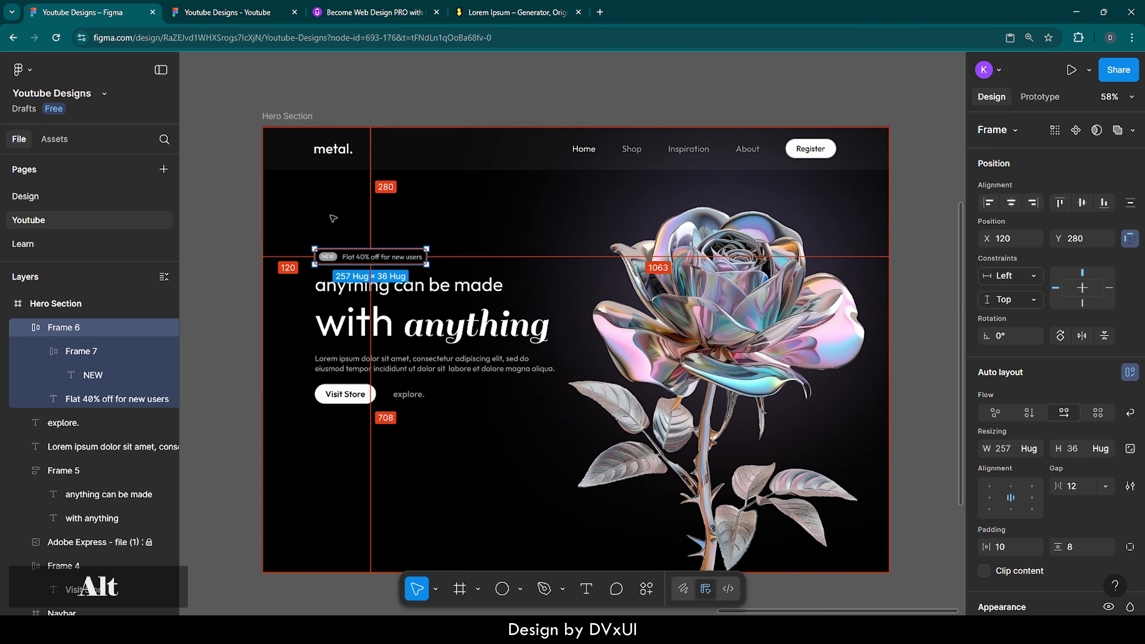
left_click(294, 237)
Step: Move the five hero text layers down together to sit 290 px from the top
left_click_drag(294, 236, 434, 431)
key("shift+Down")
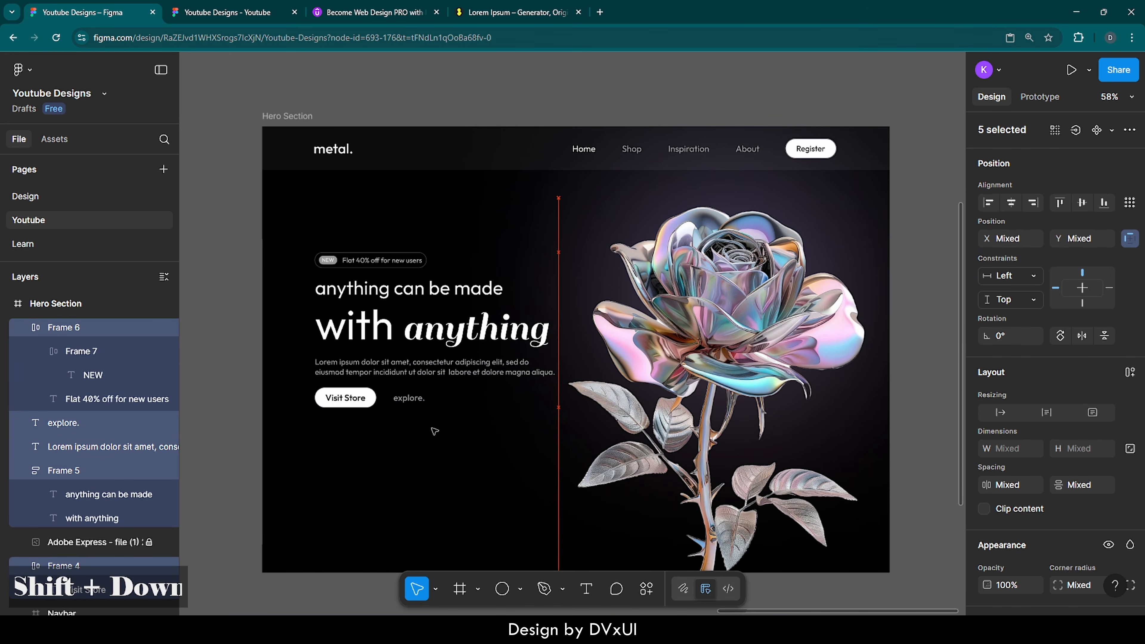
key("alt")
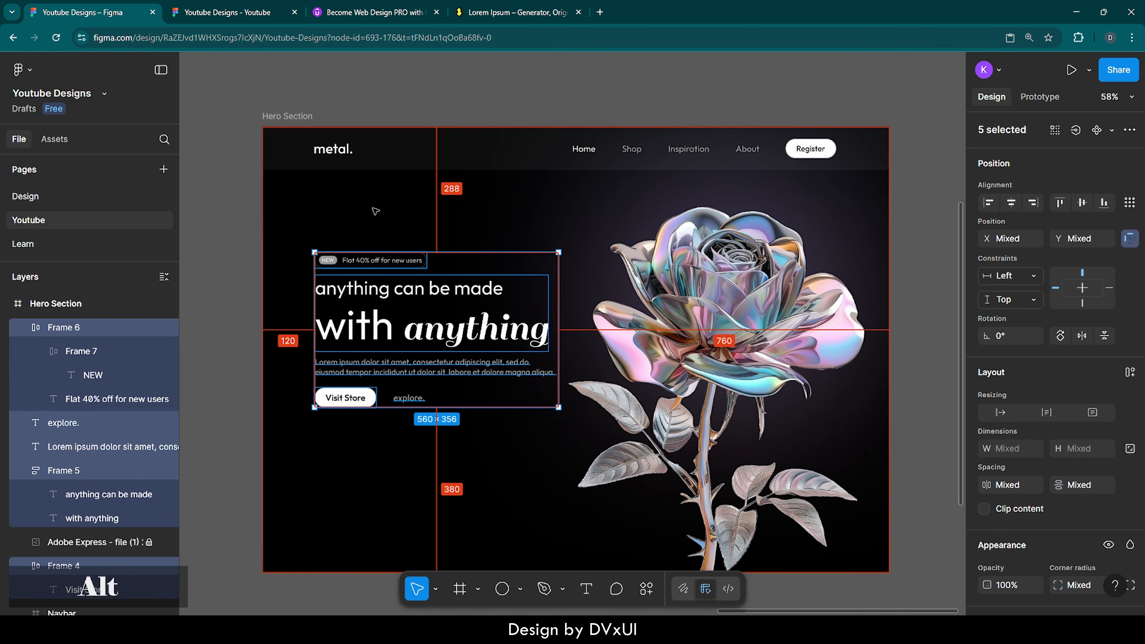
key("Down")
key("Down")
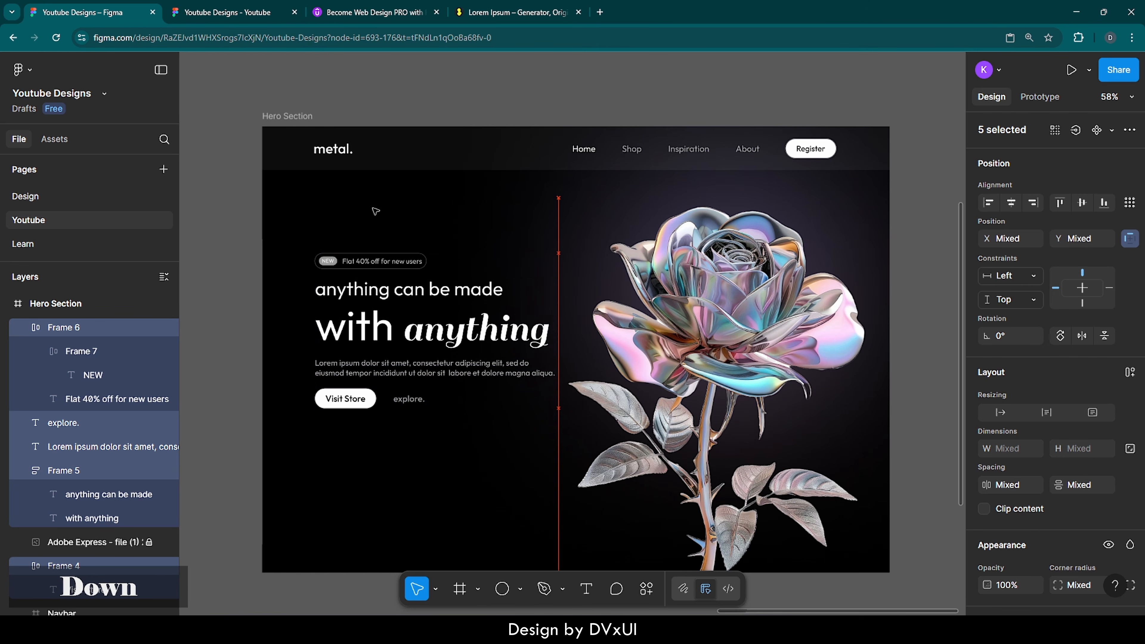
key("alt")
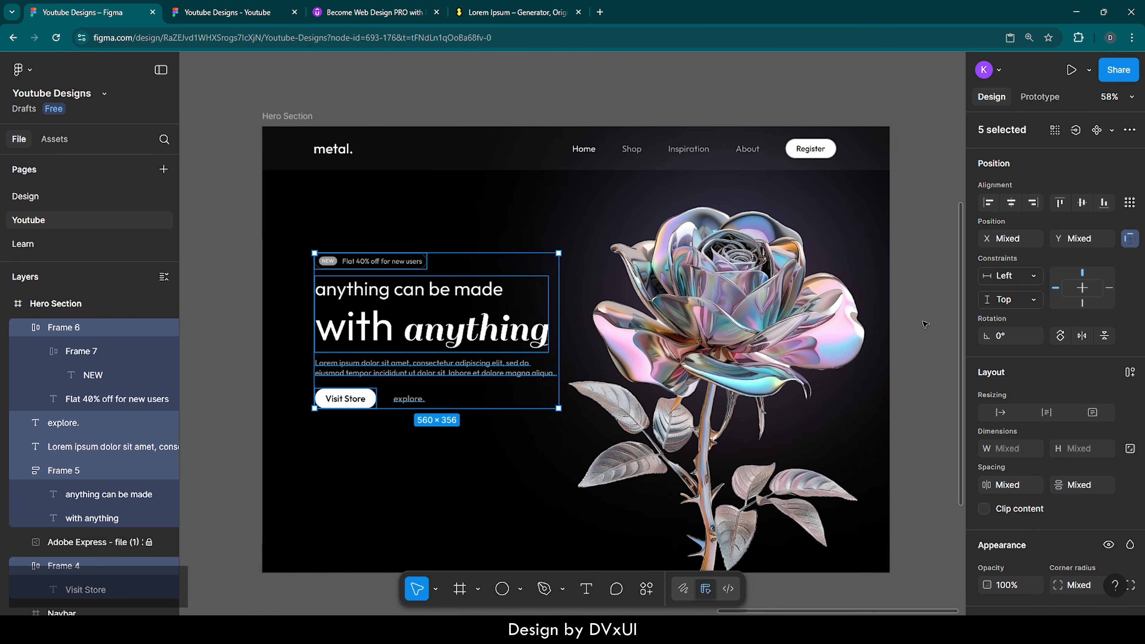
left_click(942, 328)
scroll(943, 329, "right", 1)
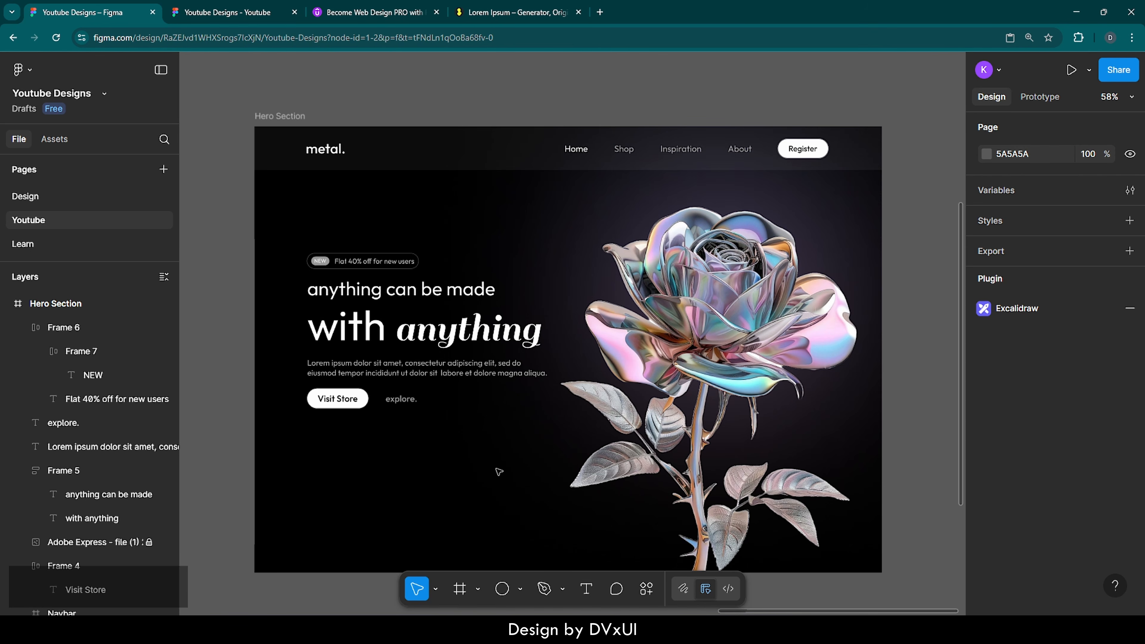
Step: Turn the Hero Section's 16-column layout guide back on
scroll(431, 501, "down", 1)
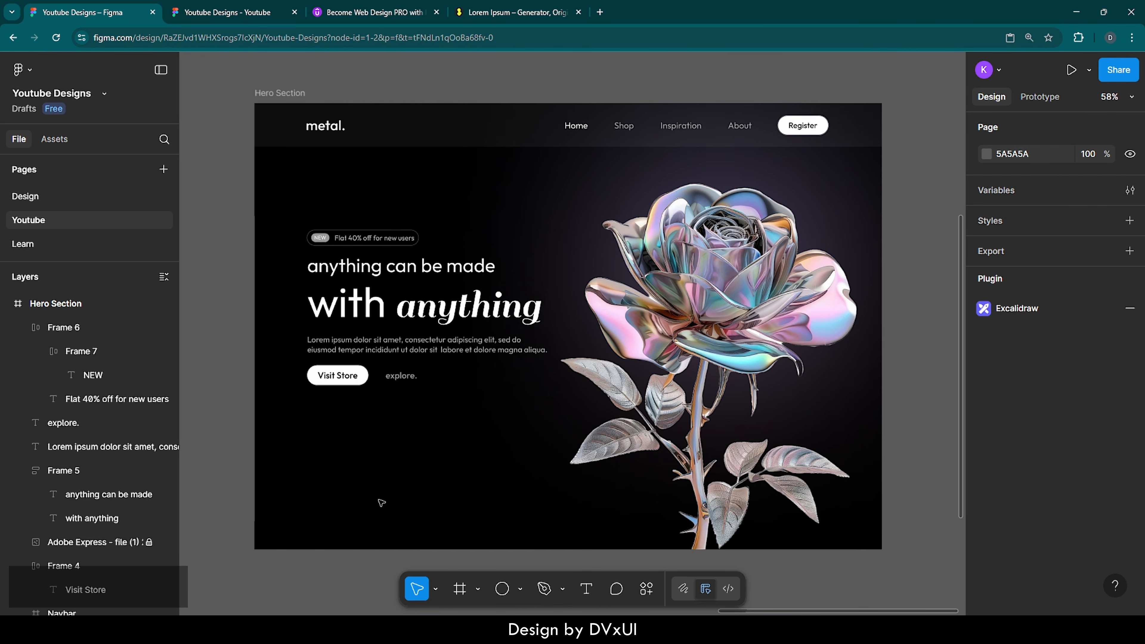
scroll(381, 503, "up", 3)
scroll(381, 503, "down", 4)
left_click(308, 116)
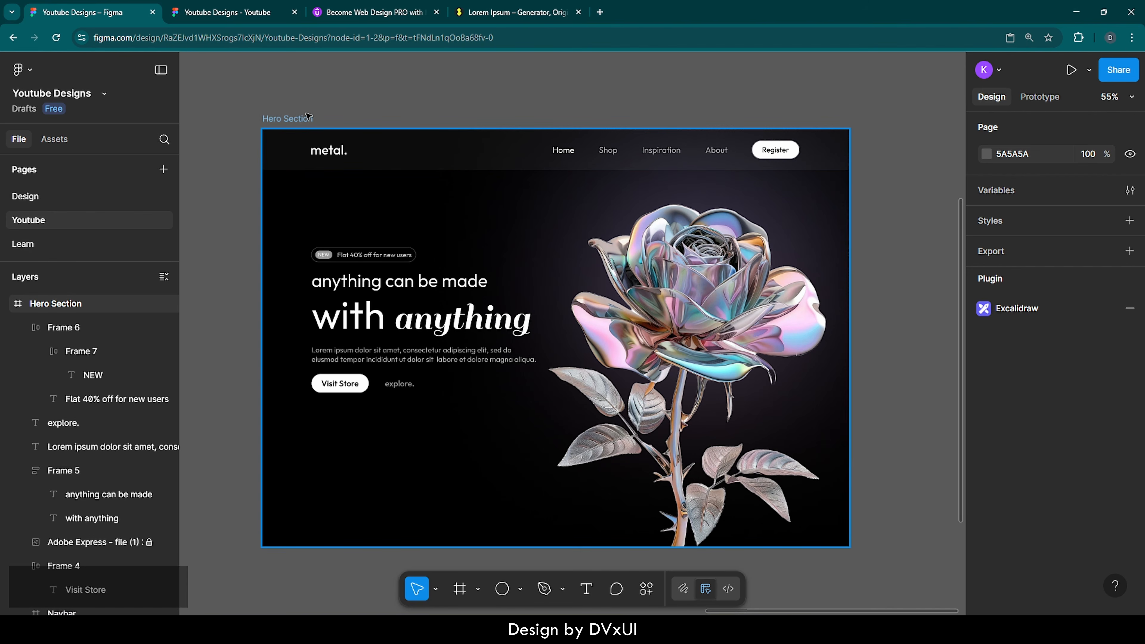
scroll(1118, 541, "down", 5)
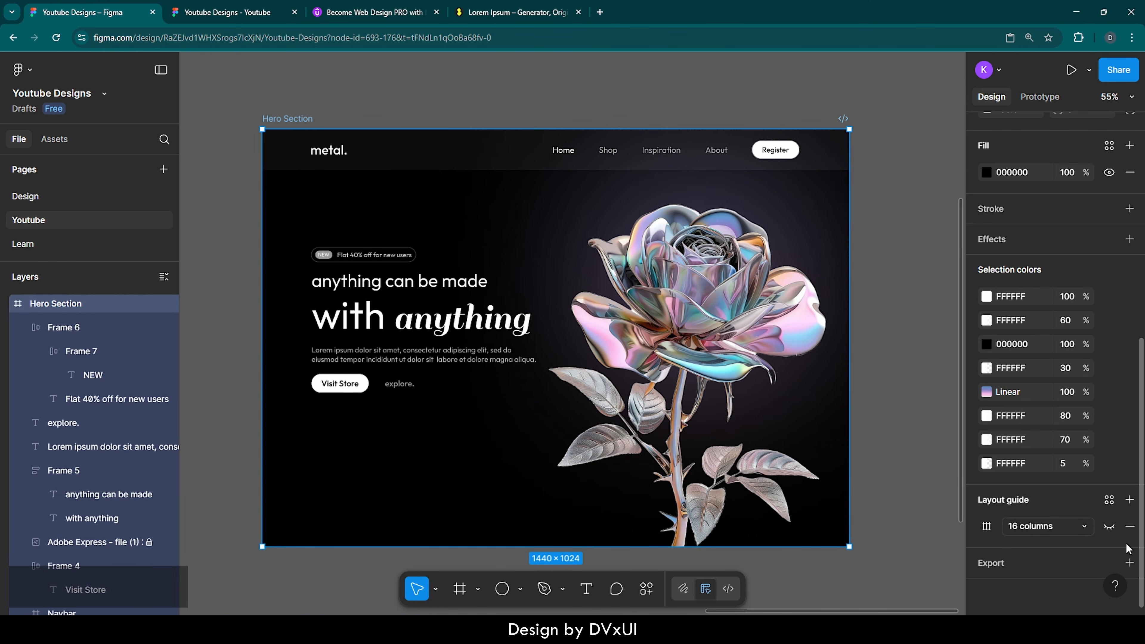
left_click(1109, 529)
scroll(383, 506, "up", 5)
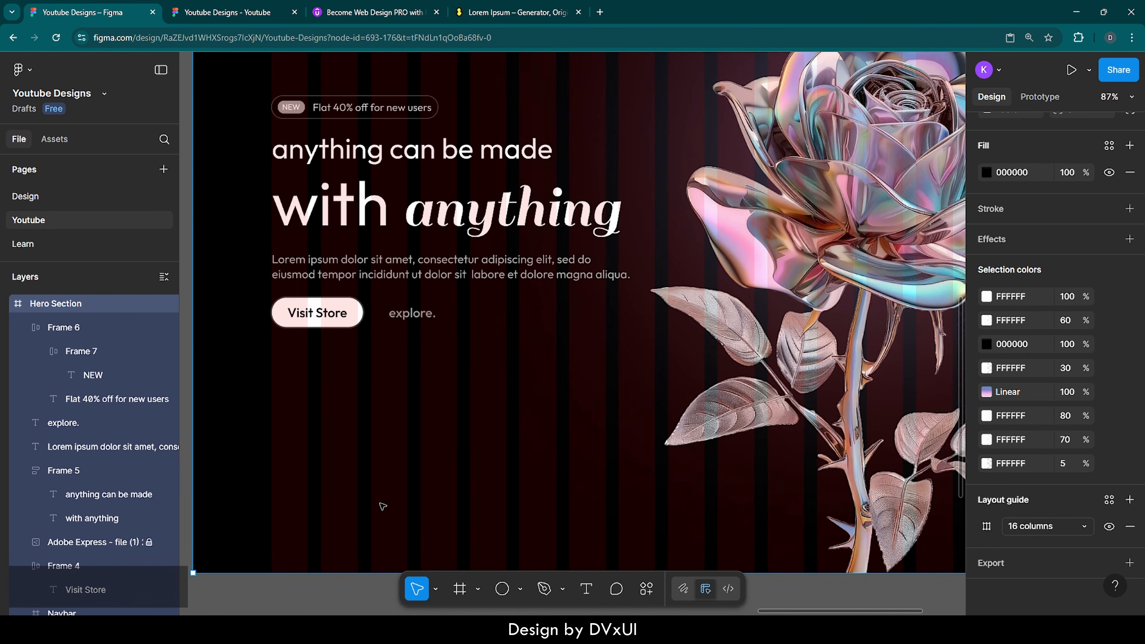
scroll(384, 507, "left", 1)
scroll(384, 507, "up", 2)
scroll(384, 507, "down", 3)
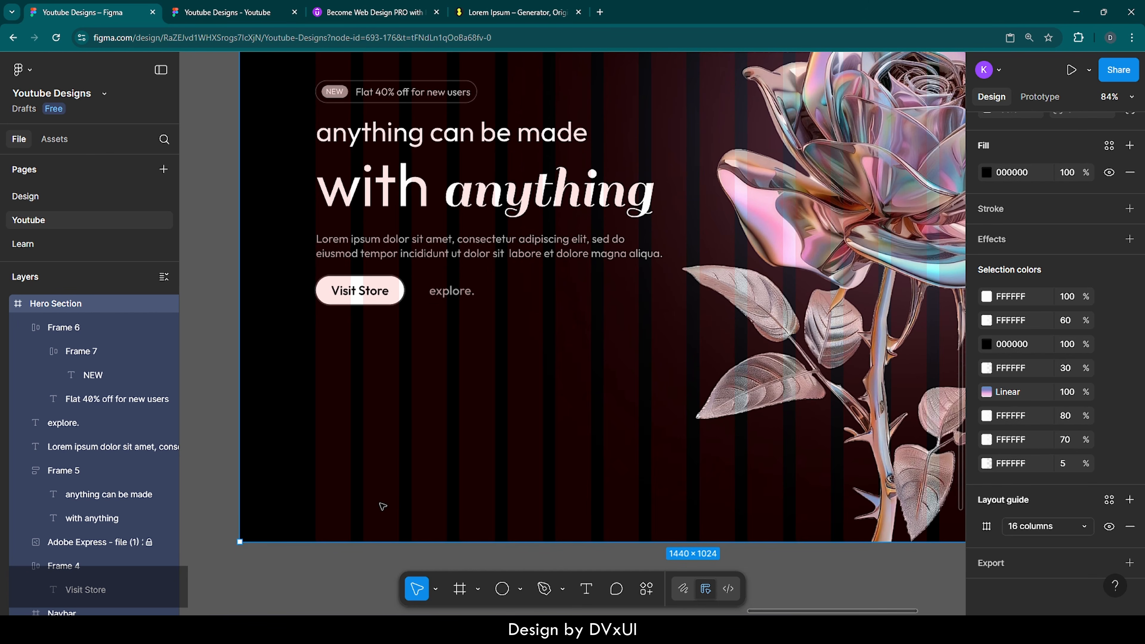
Step: Add a '240' text layer at the lower left of the hero at font size 42
key("t")
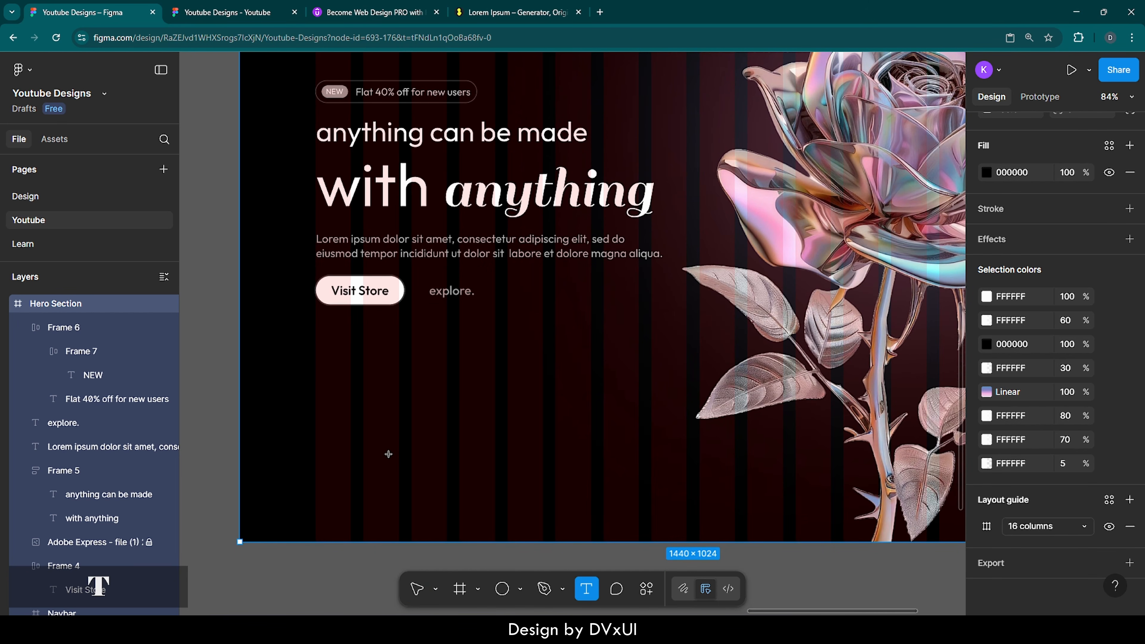
left_click(335, 445)
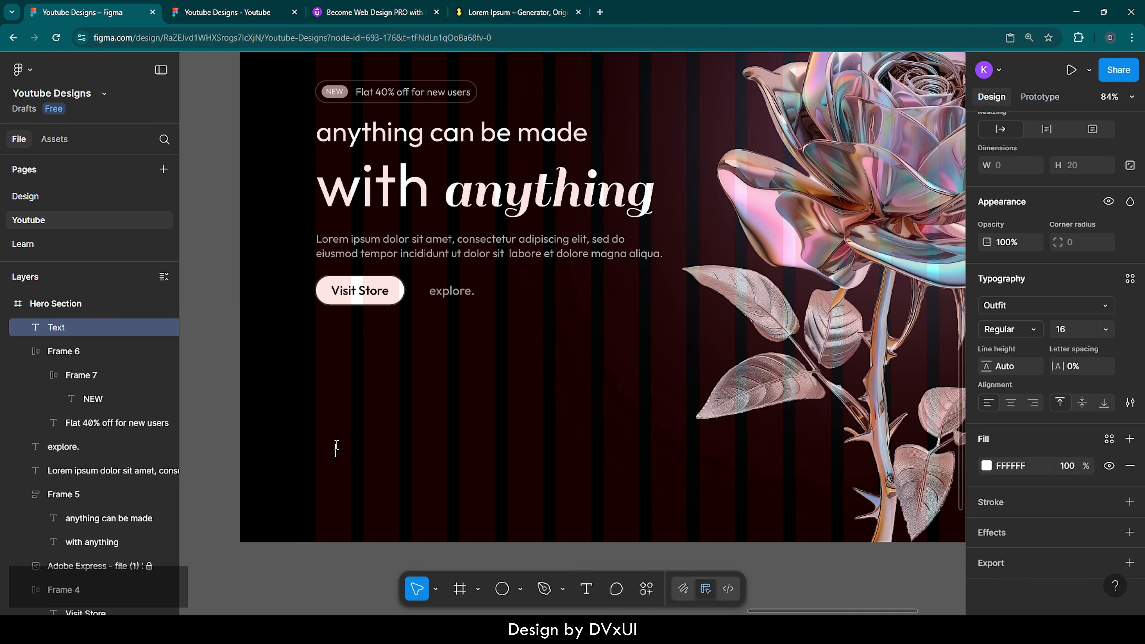
type("240")
key("ctrl+a")
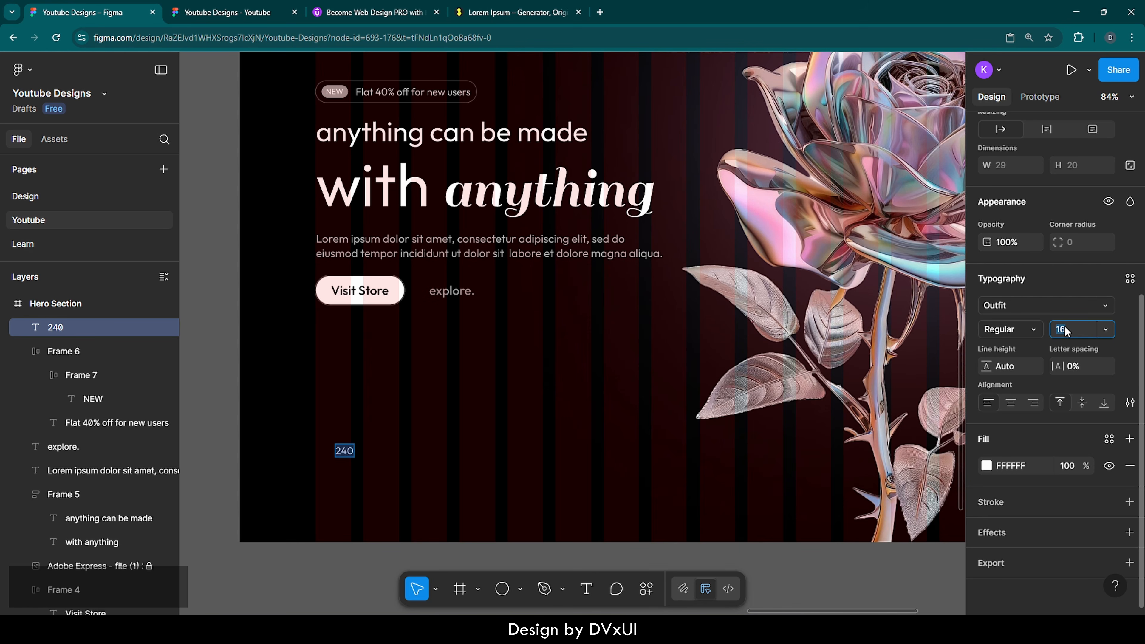
type("42")
key("Return")
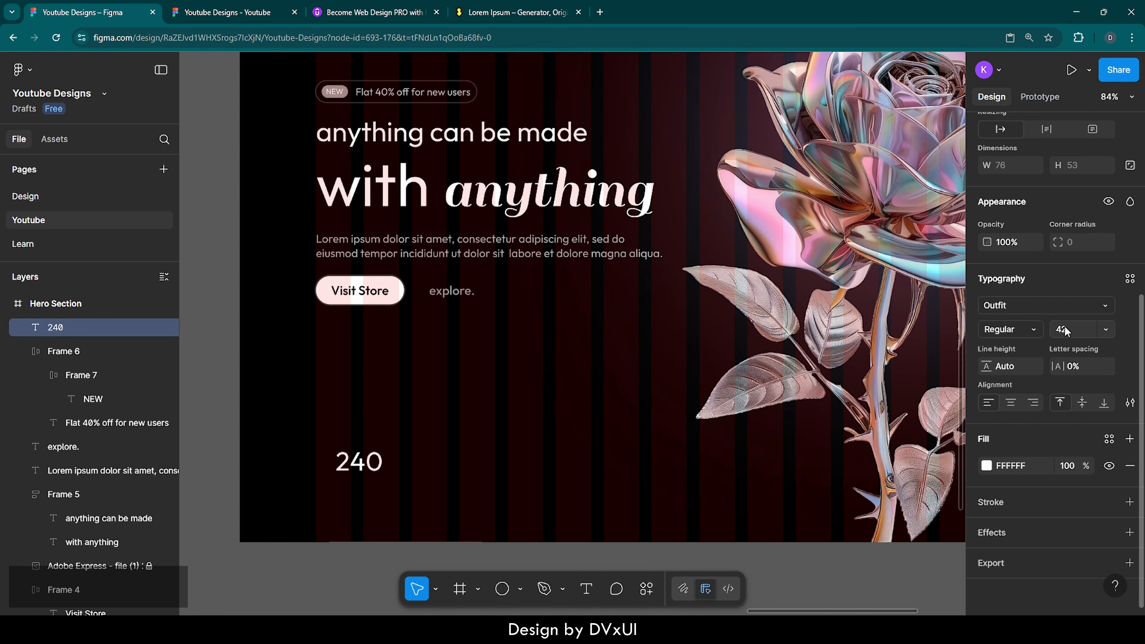
key("Escape")
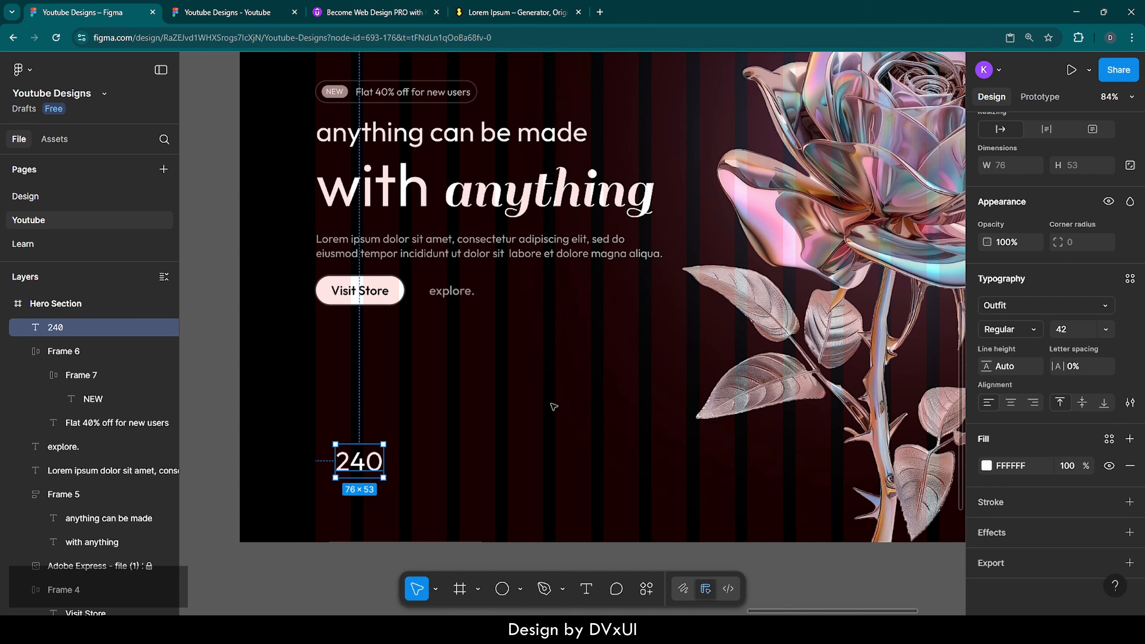
Step: Duplicate 240 below itself, change the copy to 'courses' at size 20, and select both
key("ctrl+d")
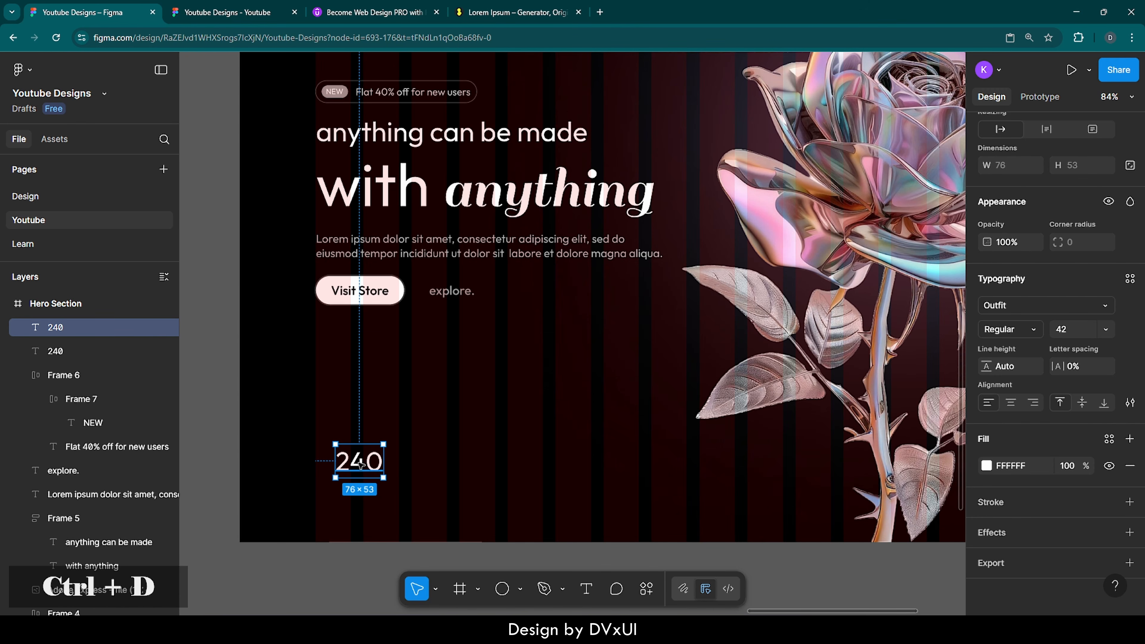
left_click_drag(359, 465, 361, 491)
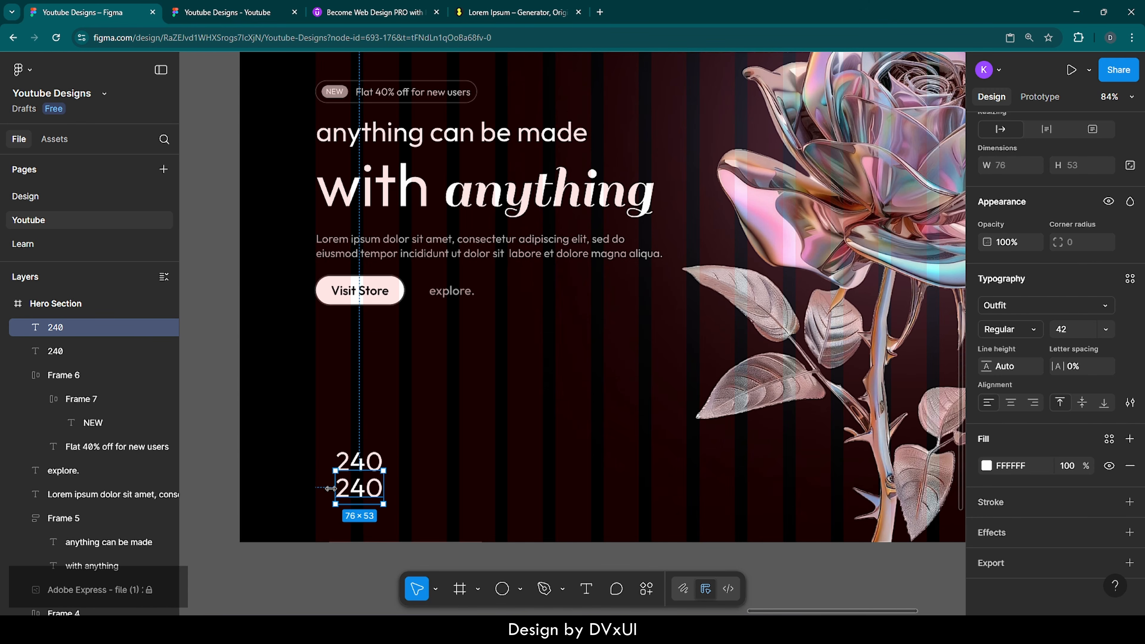
scroll(335, 491, "up", 5)
double_click(427, 485)
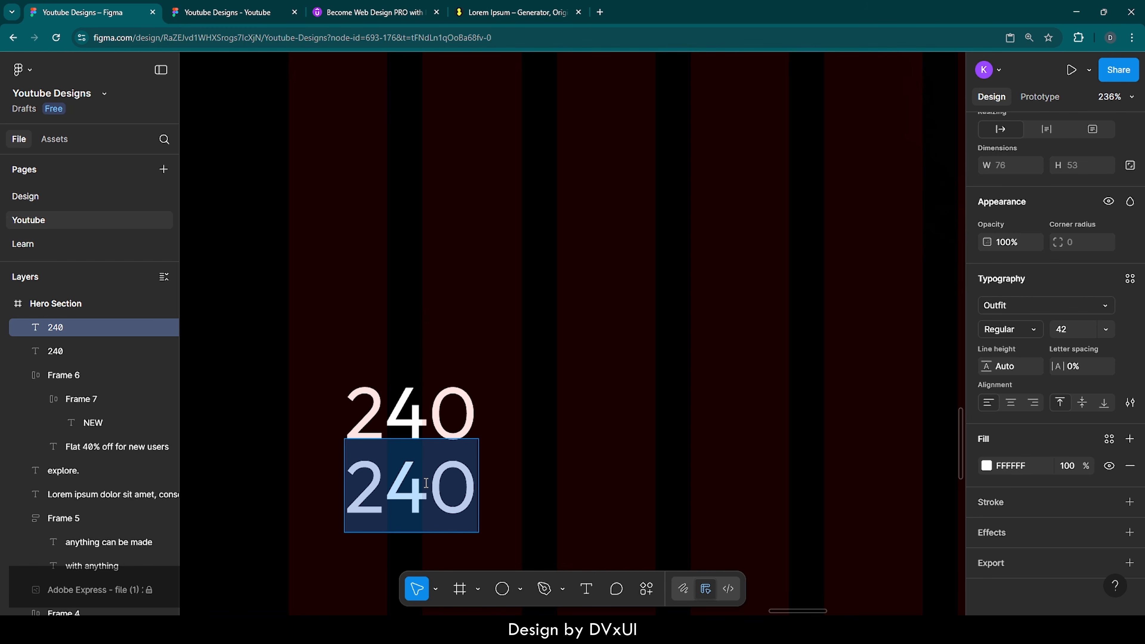
key("BackSpace")
type("co")
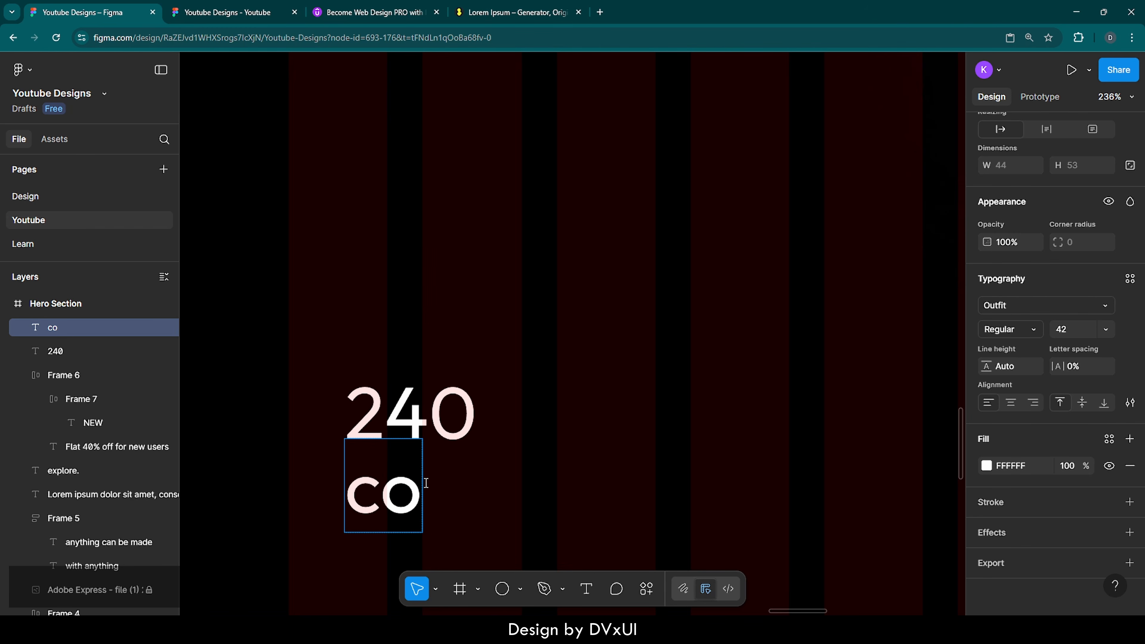
type("urses")
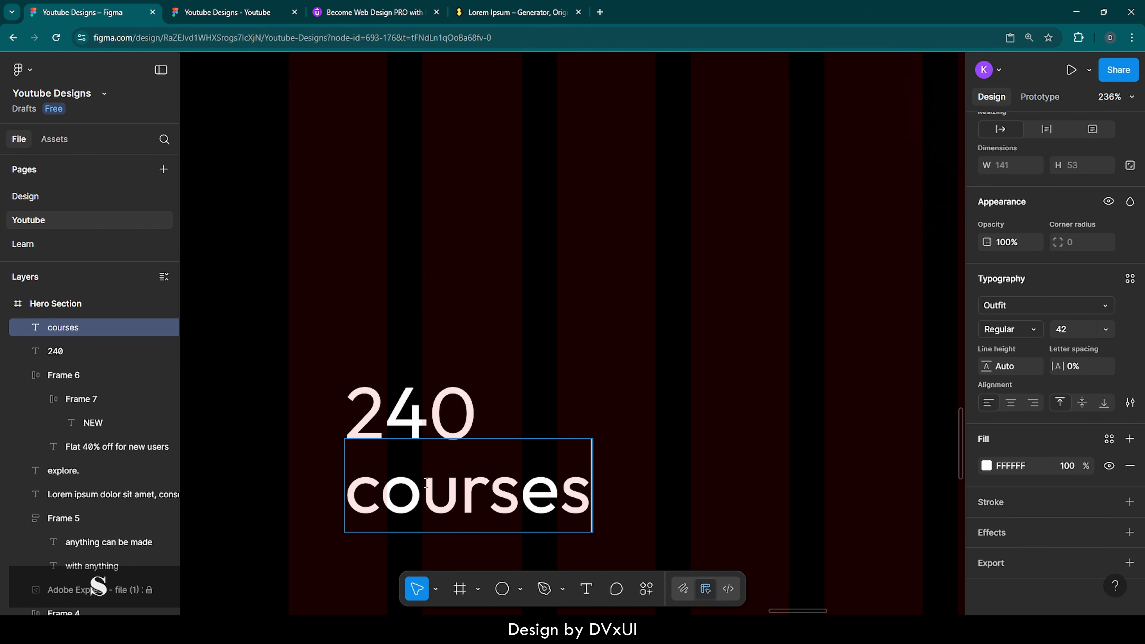
key("ctrl+a")
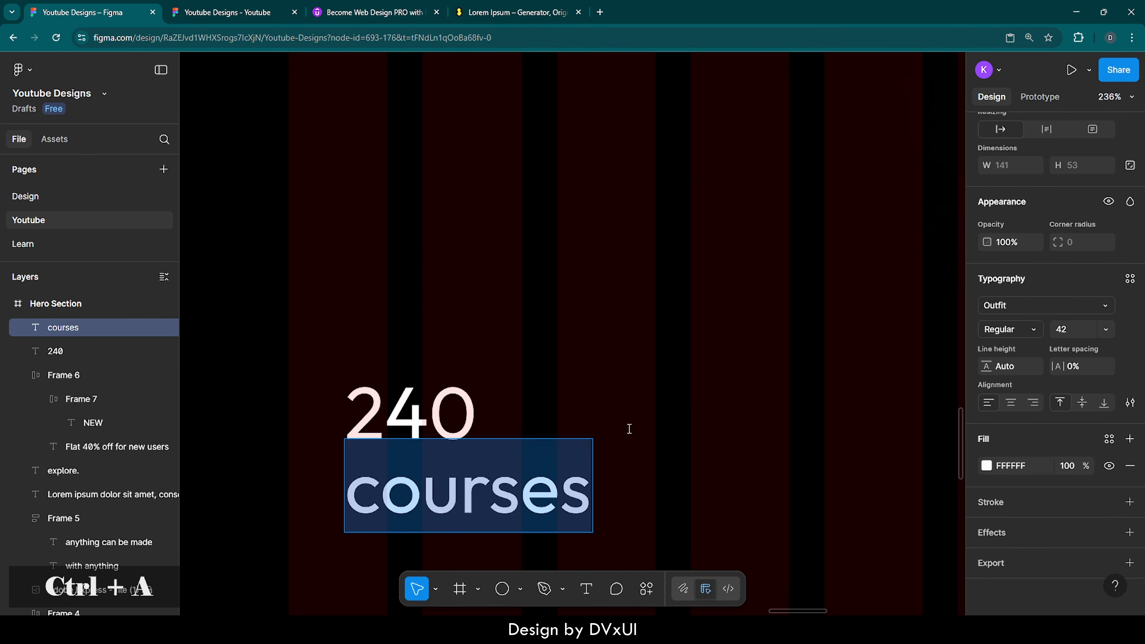
left_click(1072, 333)
type("20")
key("Return")
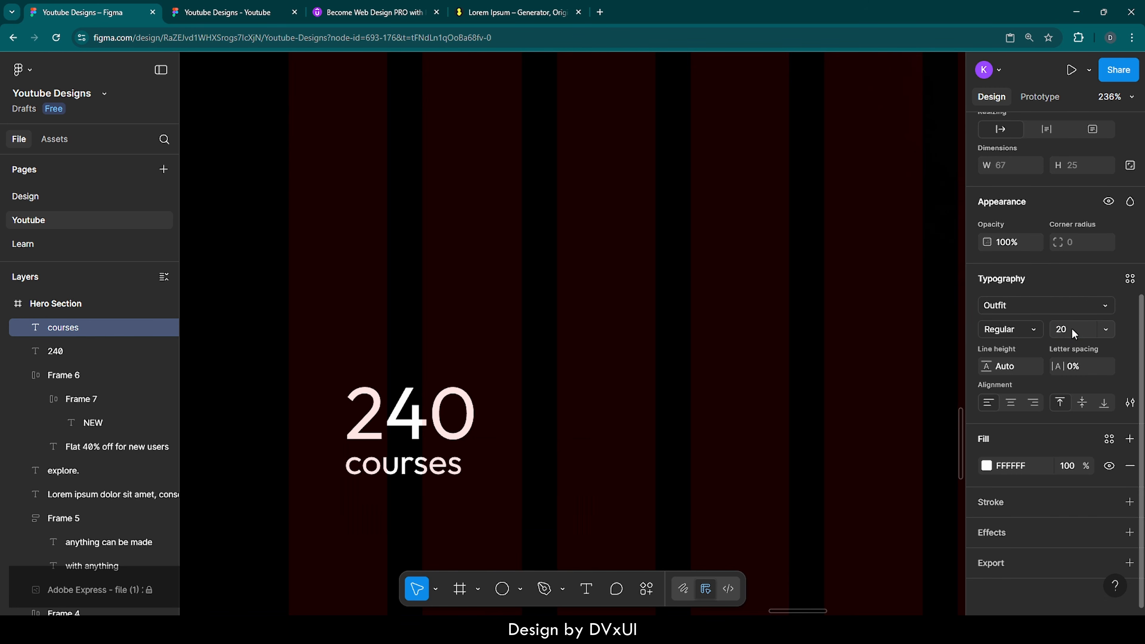
key("Escape")
left_click_drag(282, 339, 479, 512)
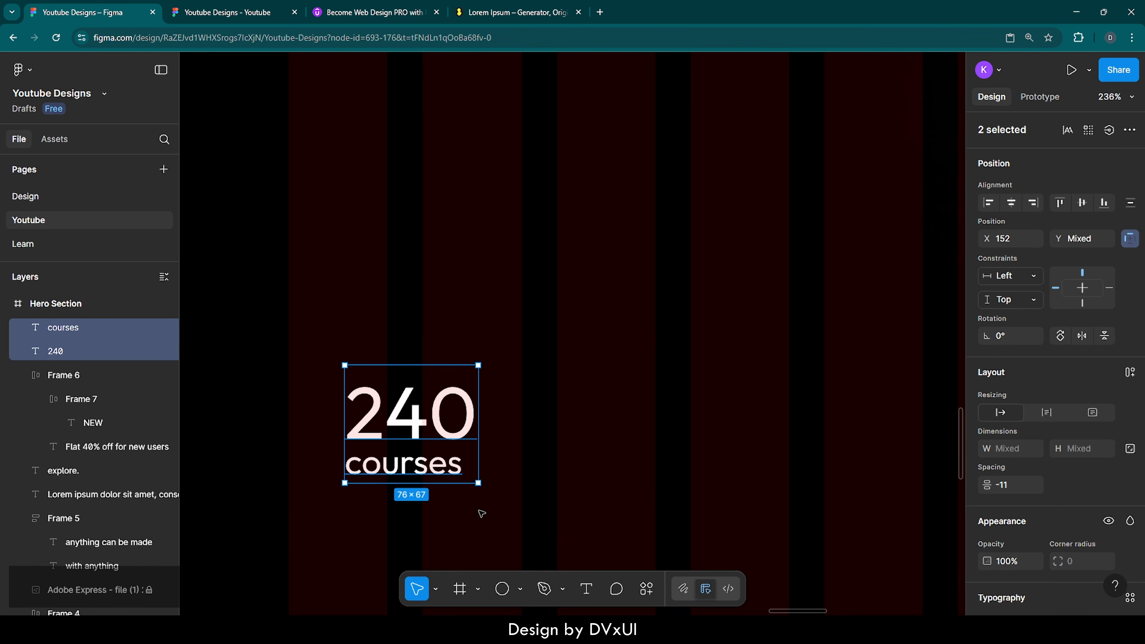
Step: Wrap 240 and courses in an auto-layout stack with a -6 gap and centred items
left_click(1130, 371)
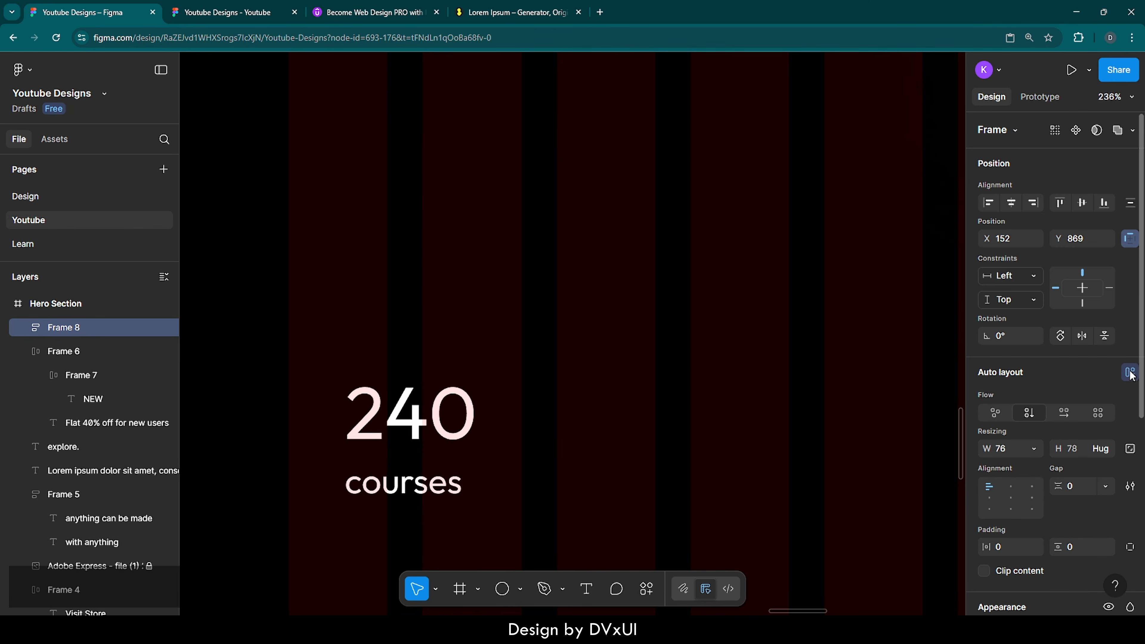
left_click(1074, 487)
type("-4")
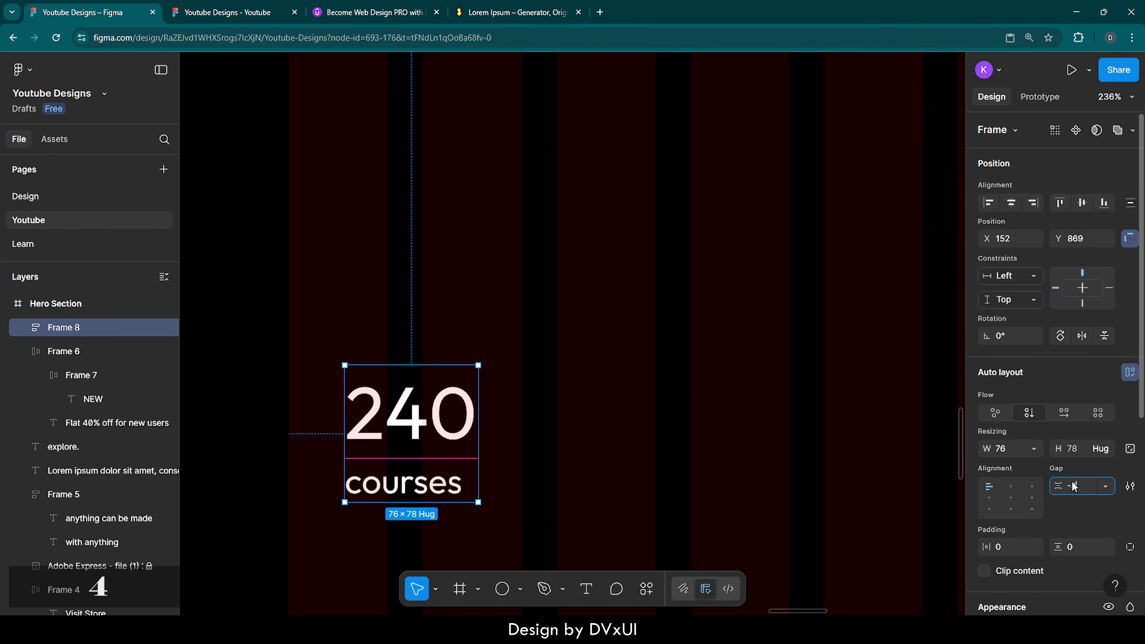
key("Return")
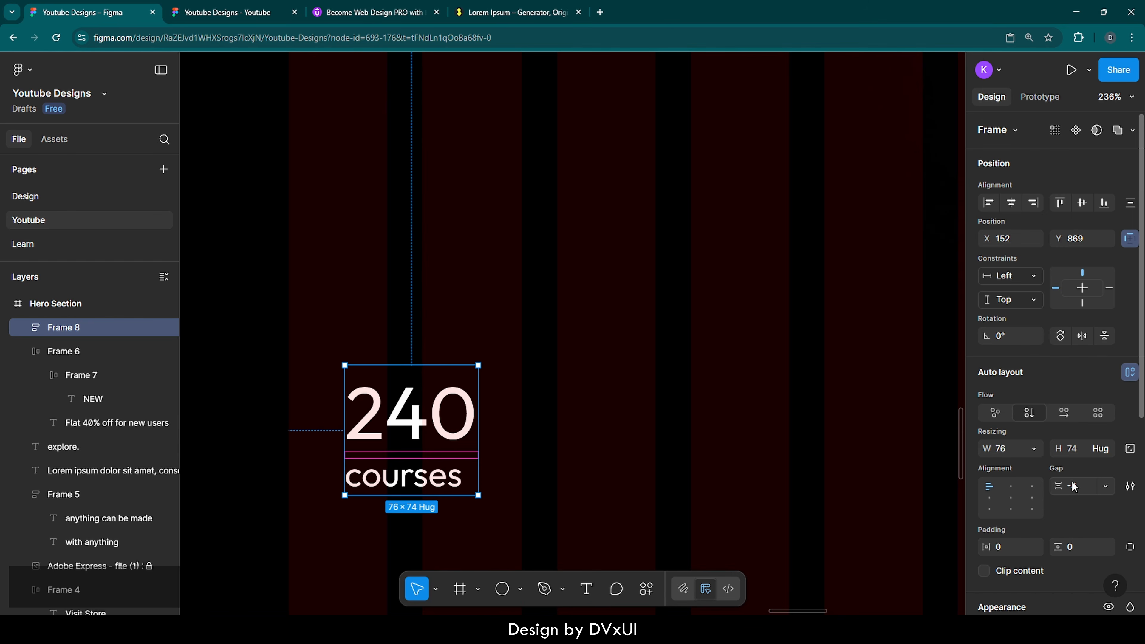
left_click(1078, 481)
key("BackSpace")
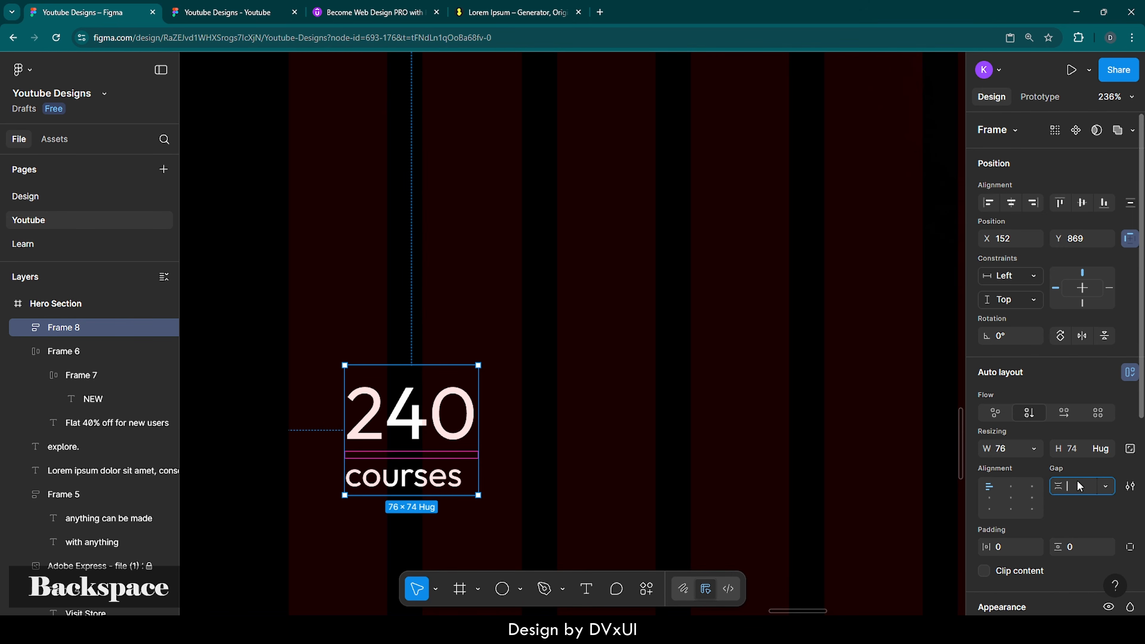
type("6")
key("Return")
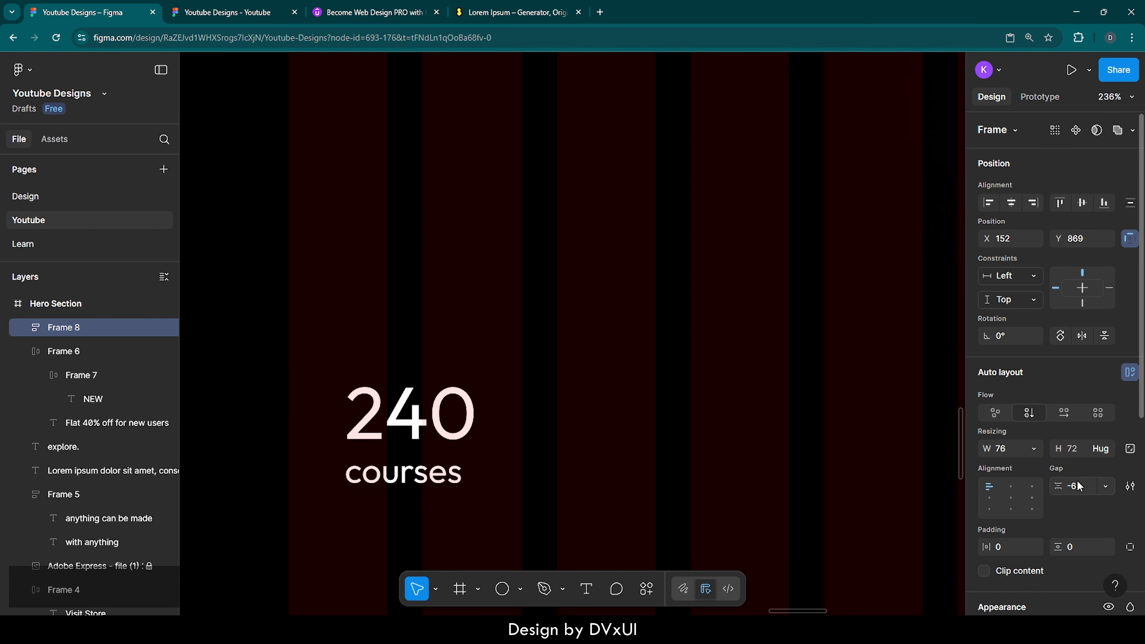
left_click(1012, 499)
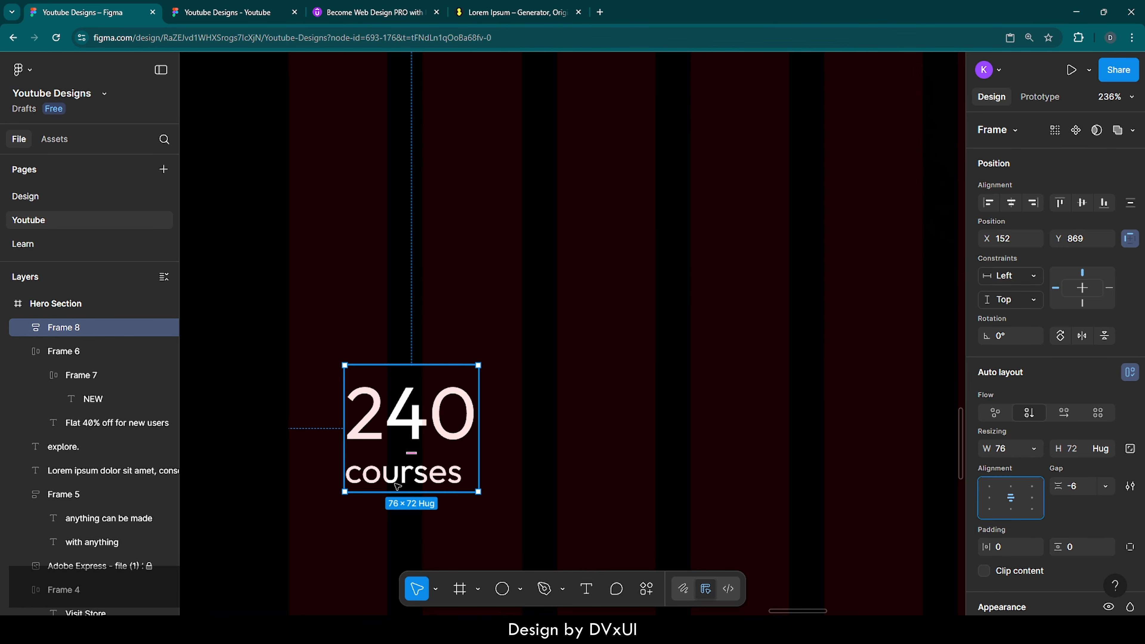
Step: Centre-align the 240 text within the stack
left_click(399, 485)
scroll(1062, 558, "down", 5)
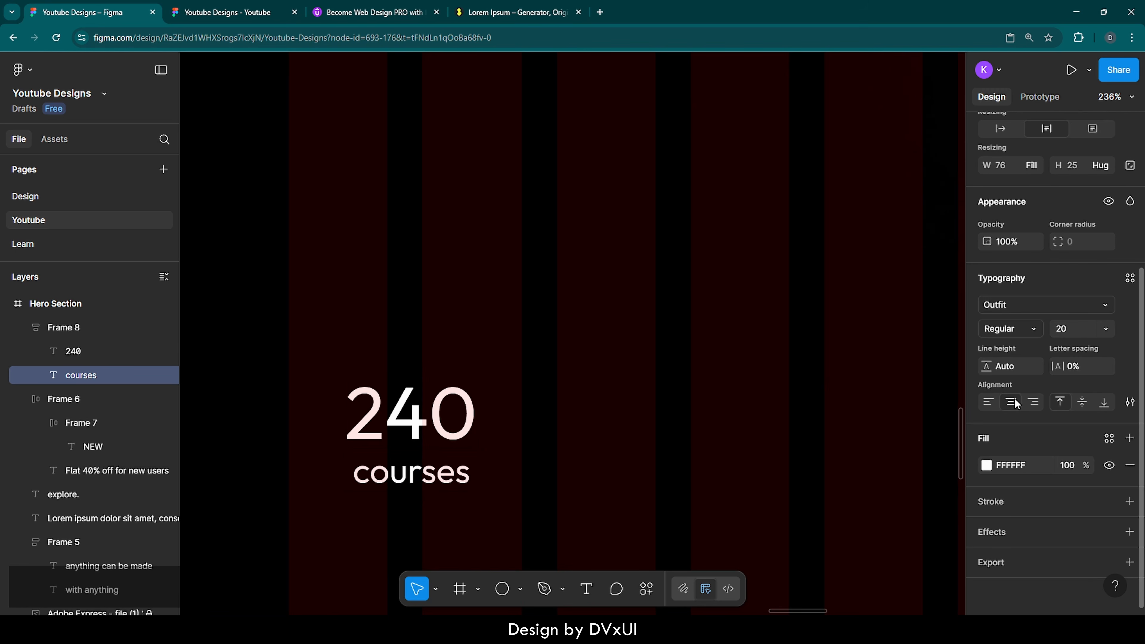
left_click(371, 417)
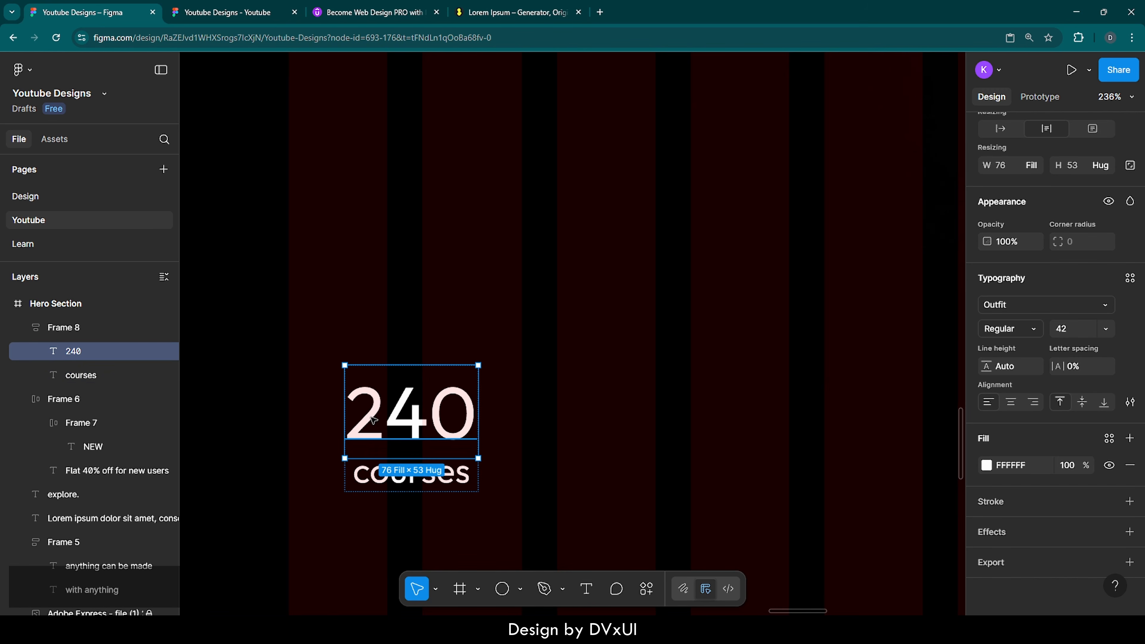
left_click(1016, 404)
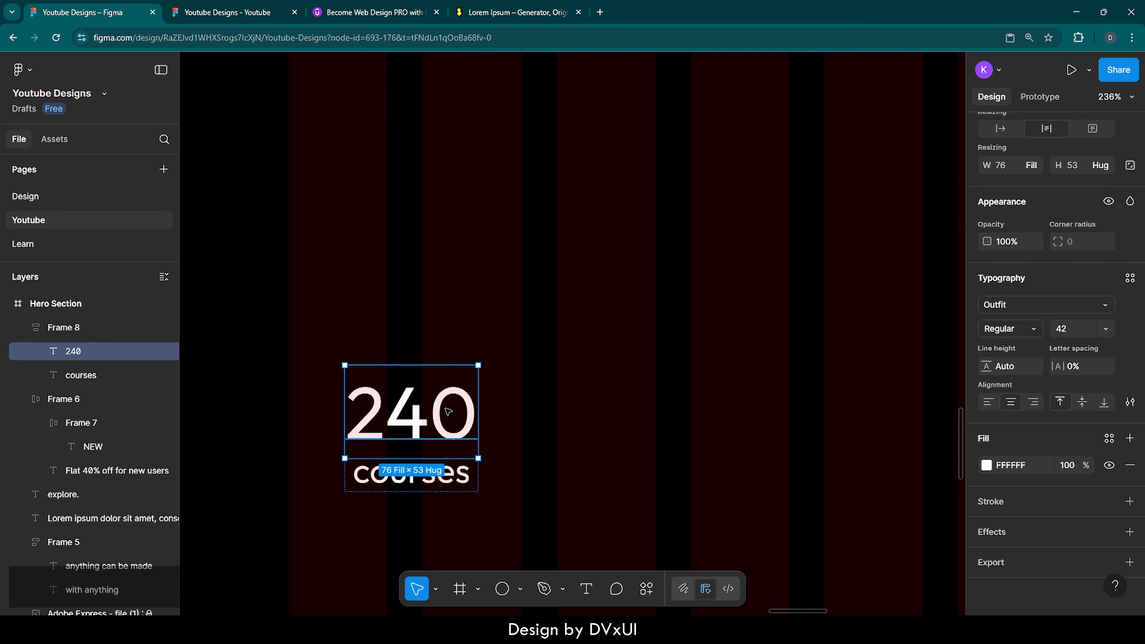
left_click(409, 488)
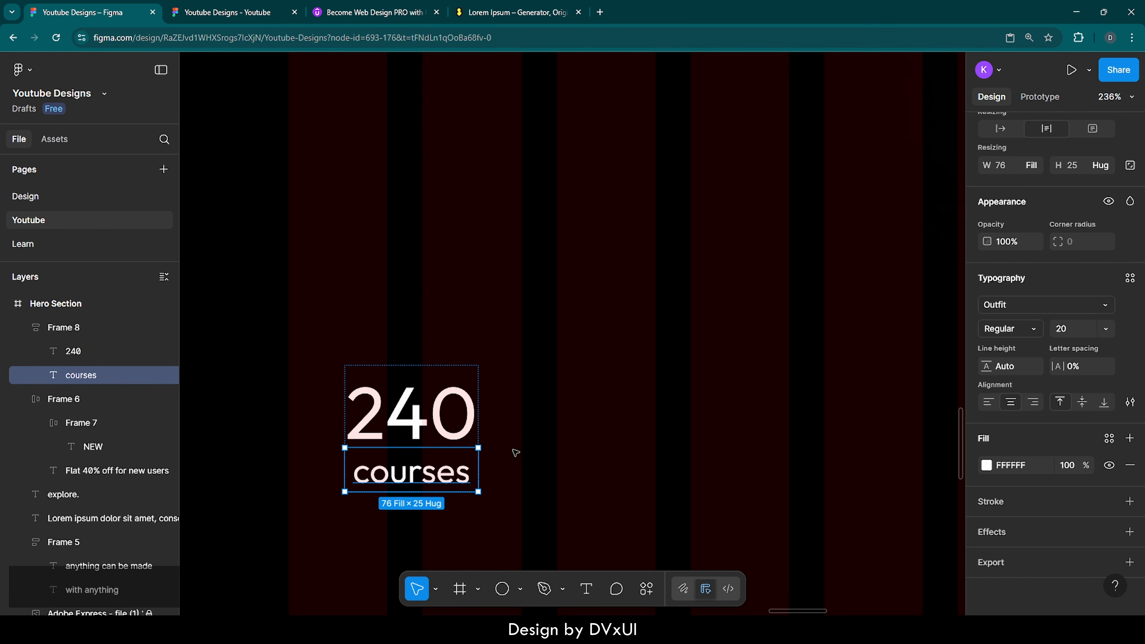
left_click(513, 452)
left_click(435, 415)
Step: Change the 240 text fill to a linear gradient from FFFFFF to 999999
left_click(435, 415)
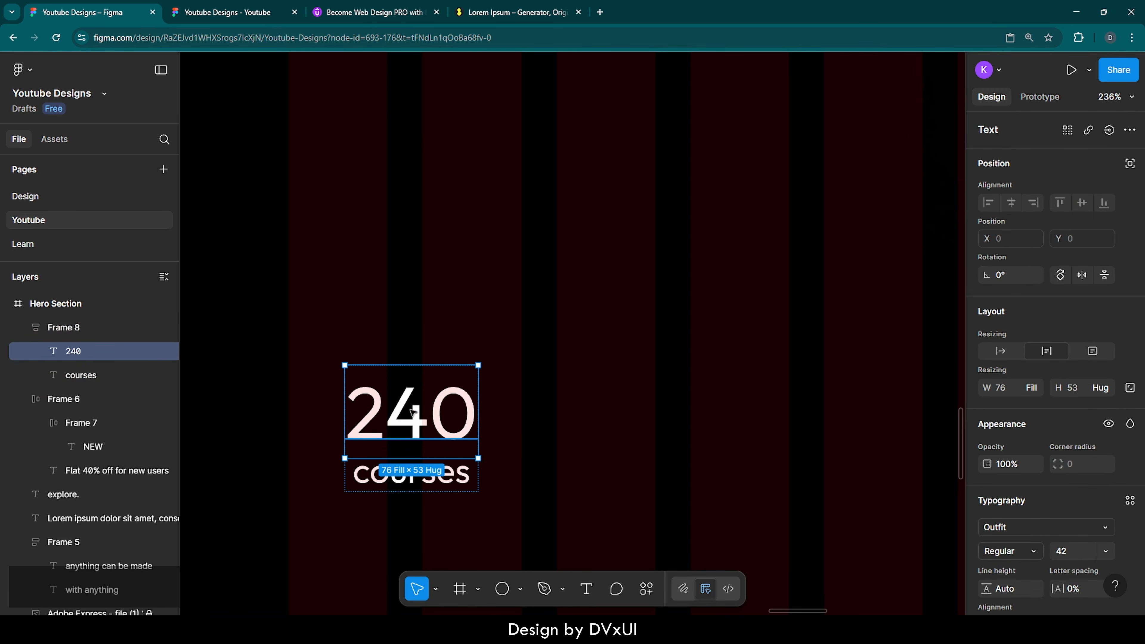
scroll(1030, 471, "down", 5)
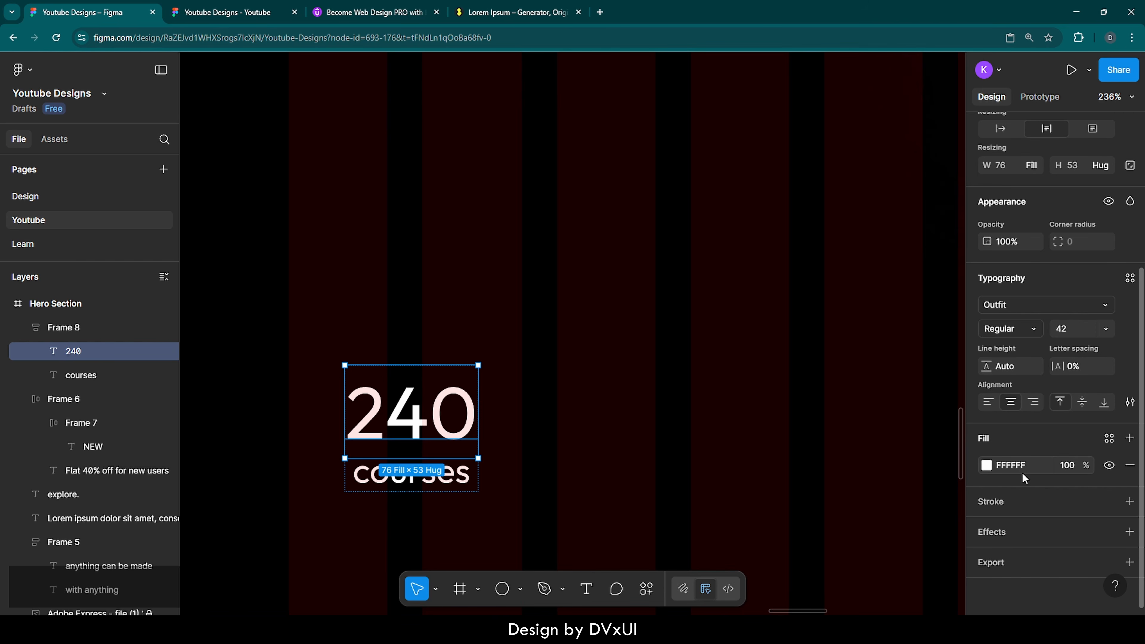
left_click(987, 467)
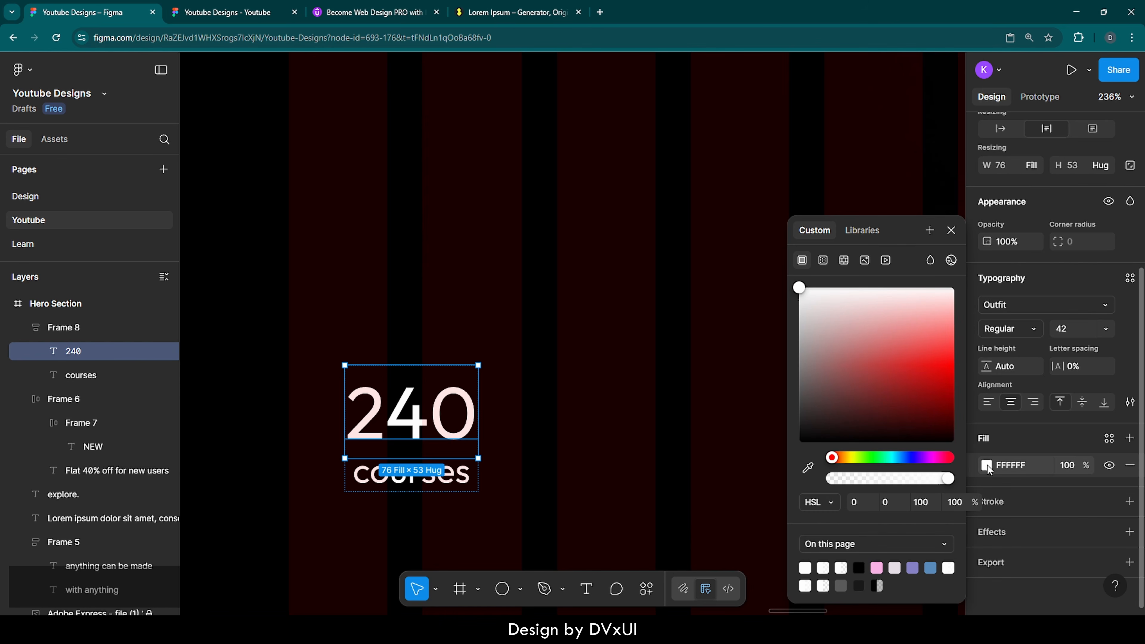
left_click(823, 261)
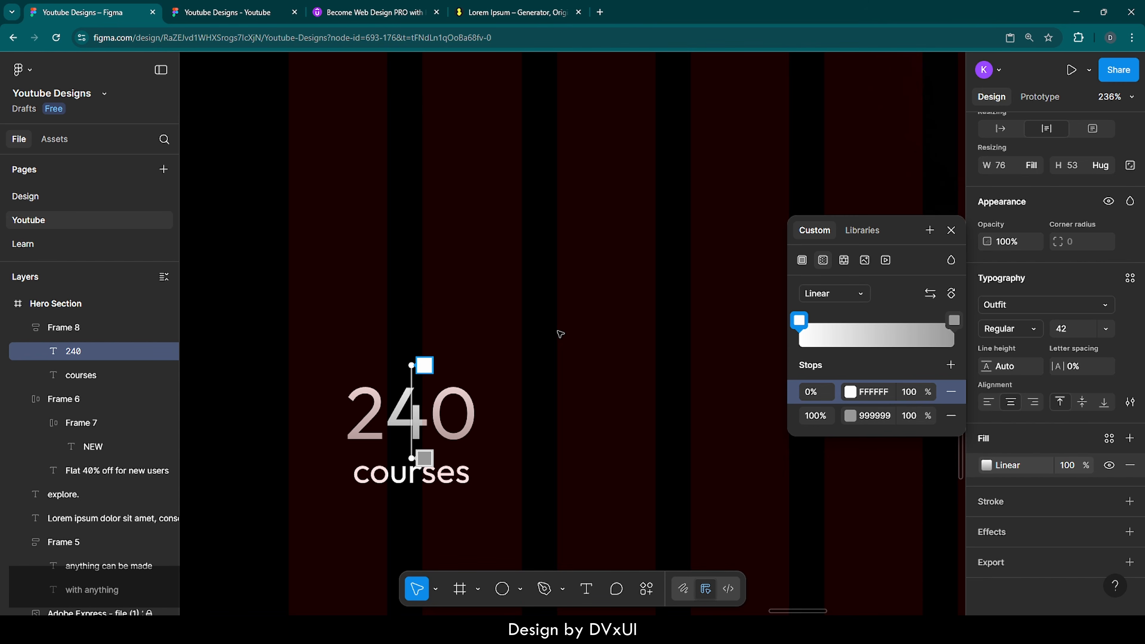
key("Escape")
left_click(501, 331)
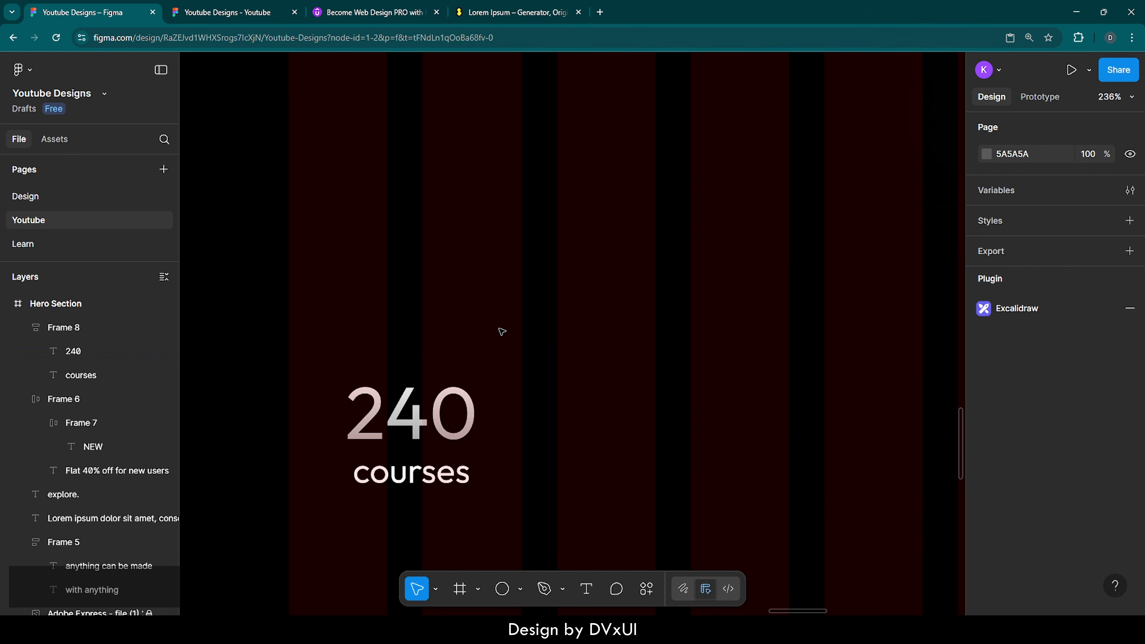
Step: Nudge the 240 courses stack left to X 119
left_click(443, 409)
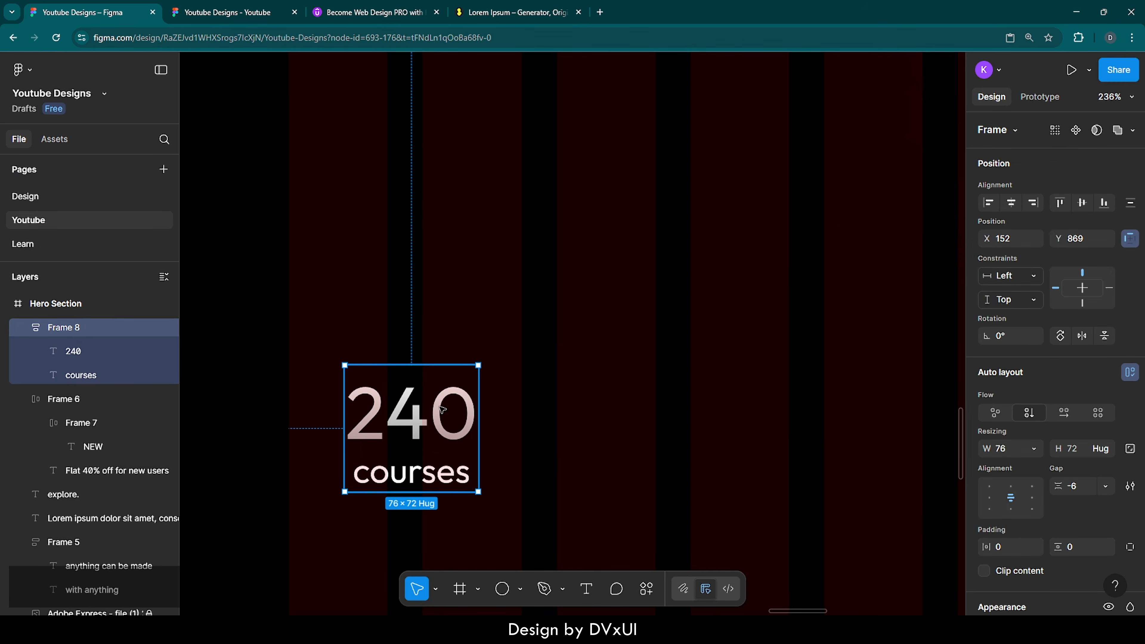
key("shift+Left")
key("shift+Left")
key("Left")
key("Left")
key("Left")
key("Left")
key("Left")
key("Left")
key("Left")
key("Left")
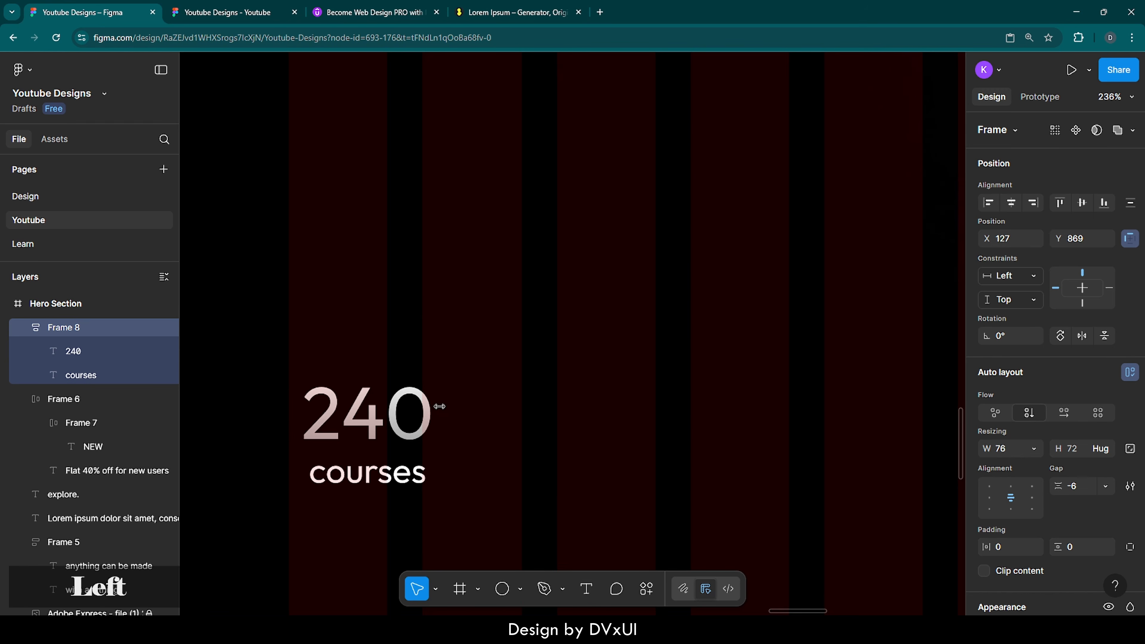
key("Left")
key("Left")
key("Left")
key("Left")
key("Left")
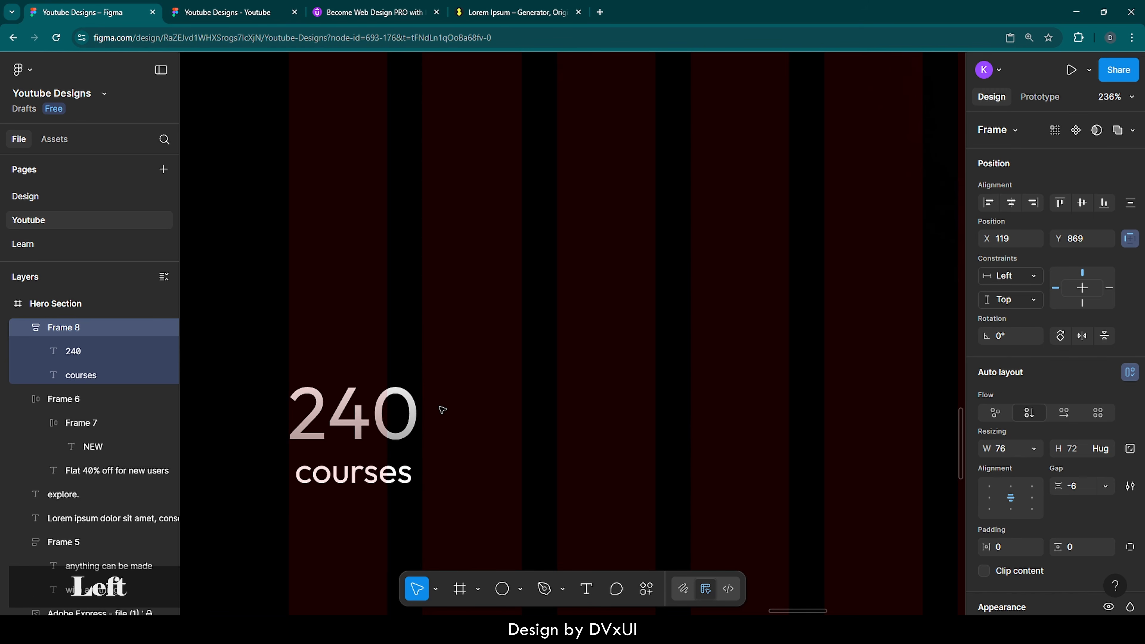
left_click(578, 408)
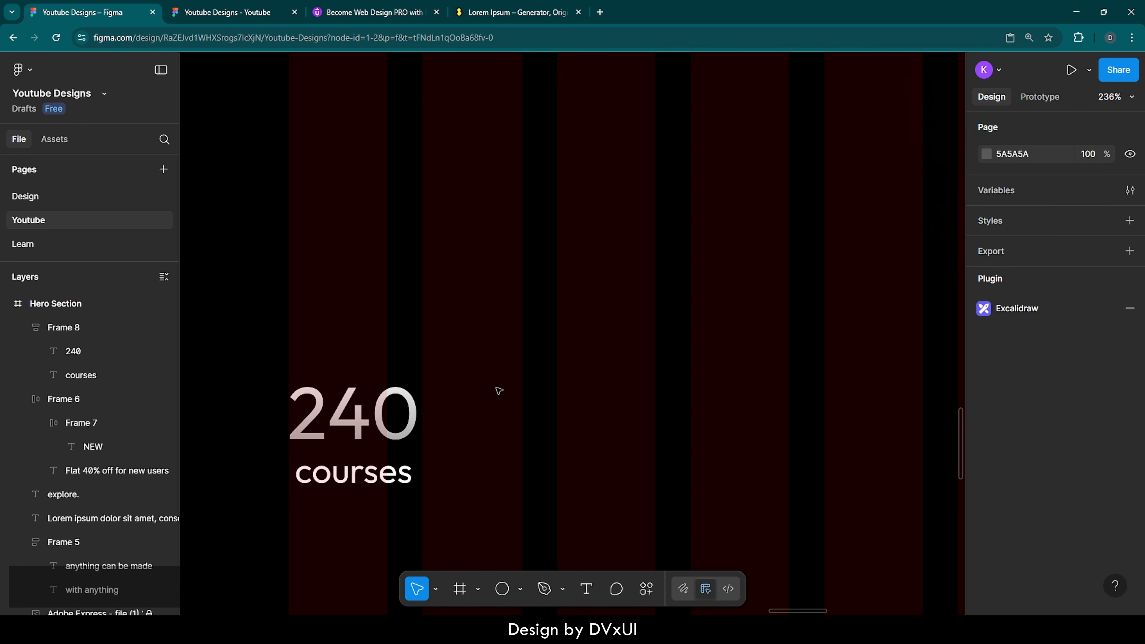
Step: Draw a vertical line to the right of the 240 stat, 160 long
key("l")
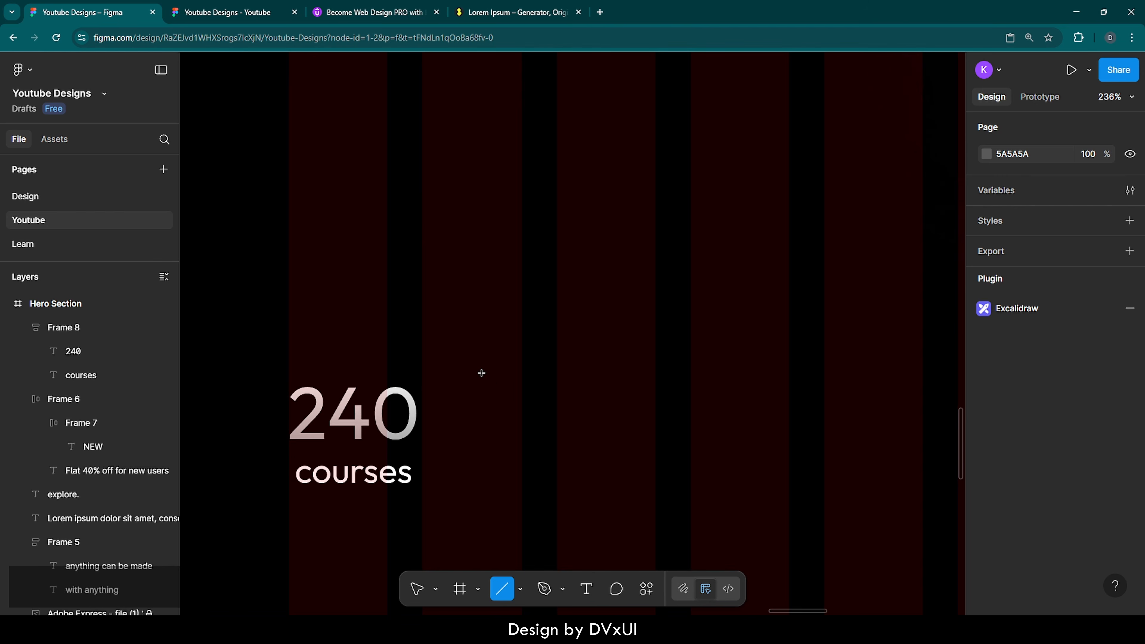
left_click_drag(455, 320, 458, 522)
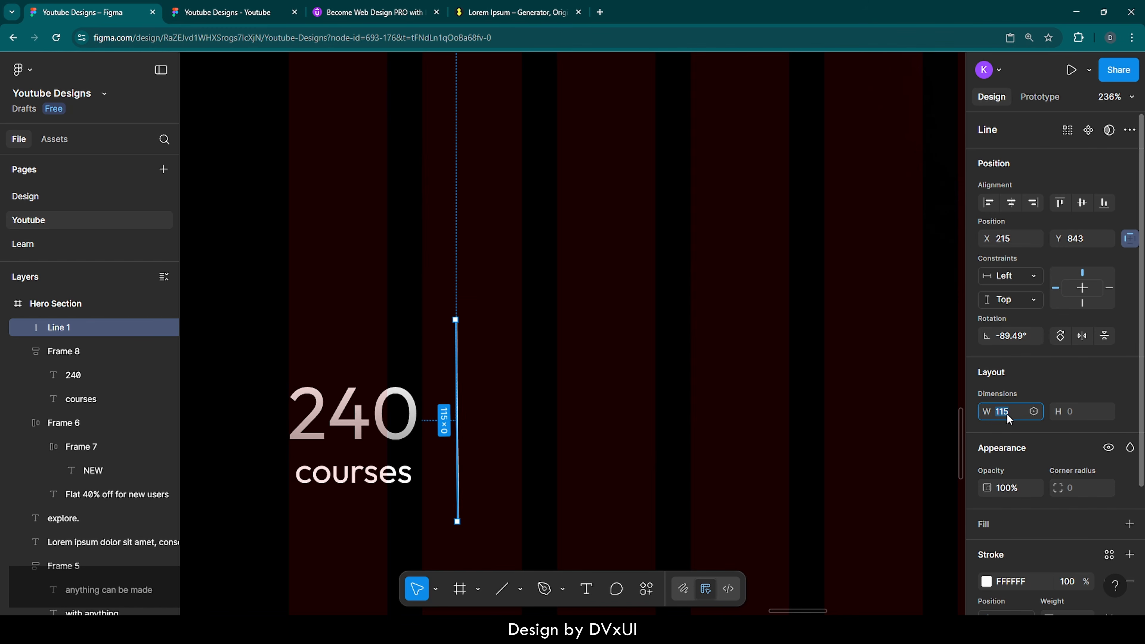
type("160")
key("Return")
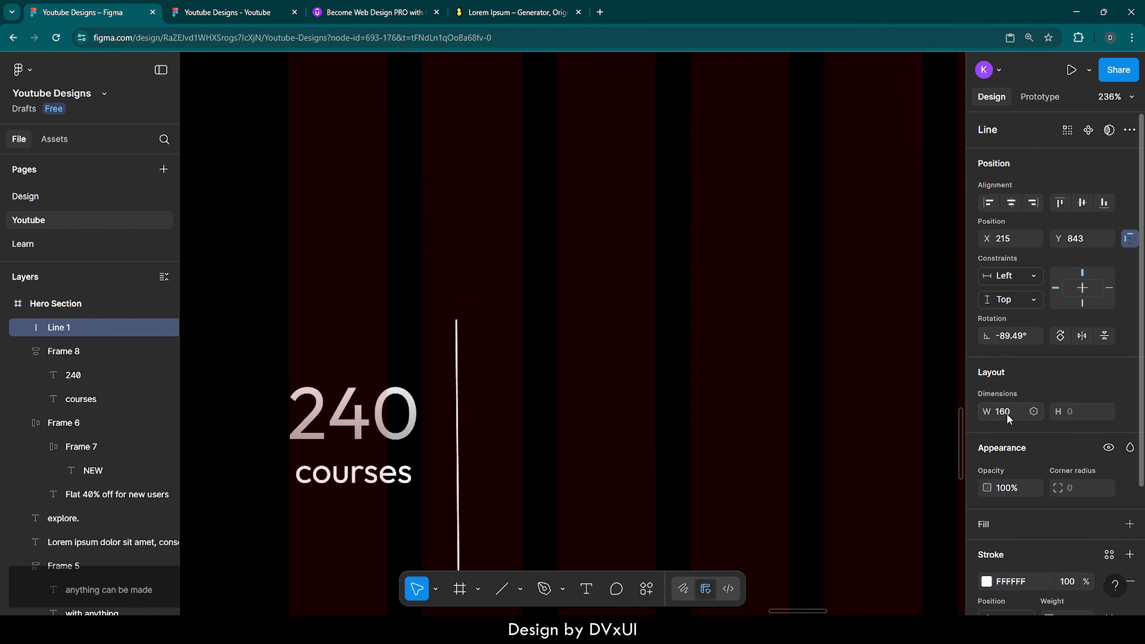
scroll(1010, 447, "down", 4)
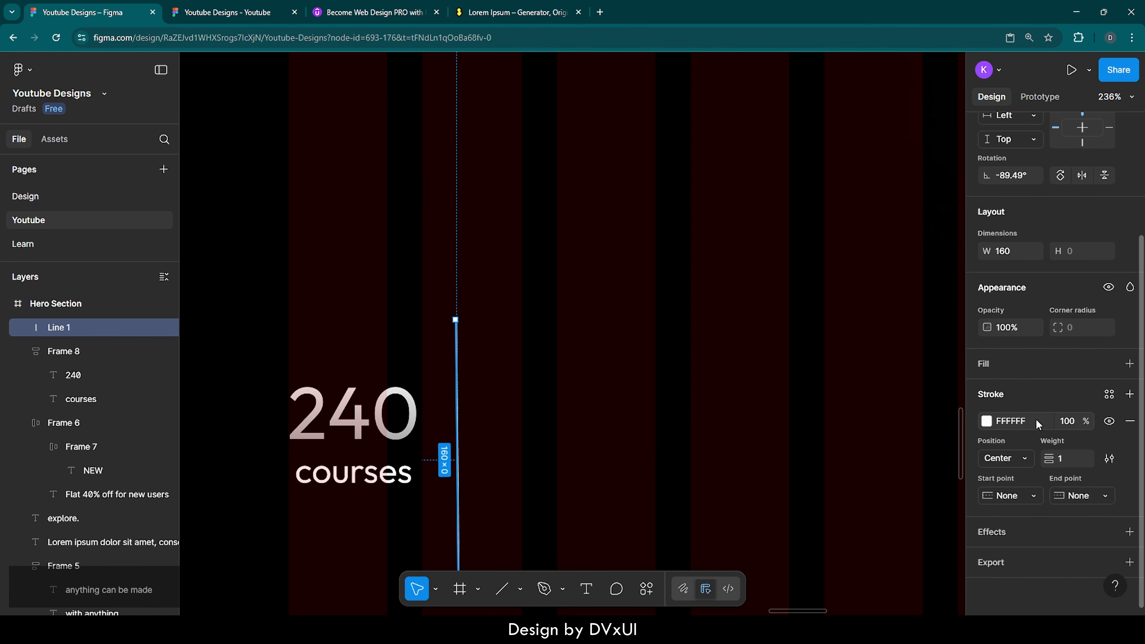
Step: Give the line a 3 px white stroke at 100% opacity
type("3")
key("Return")
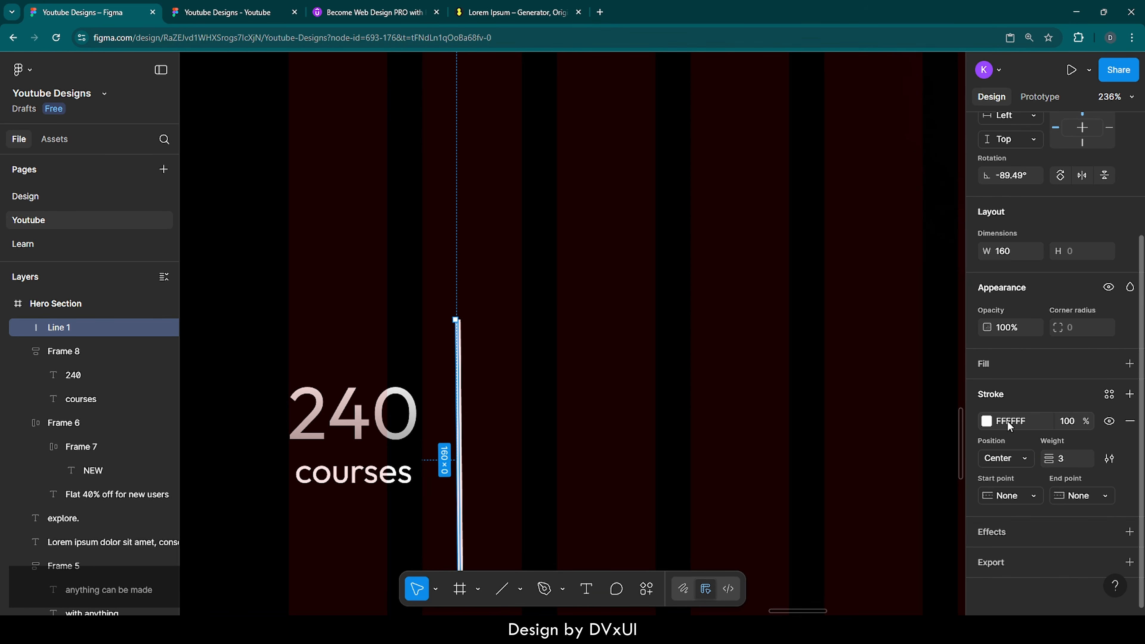
left_click(1065, 425)
type("10")
key("BackSpace")
type("00")
key("Return")
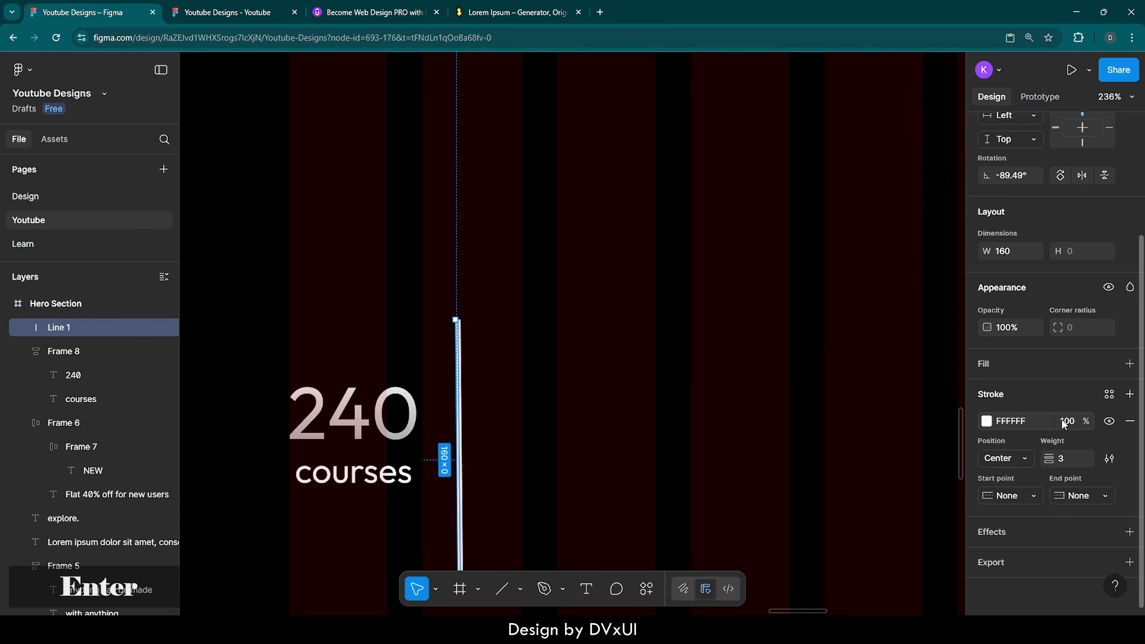
left_click(749, 415)
scroll(539, 451, "down", 3)
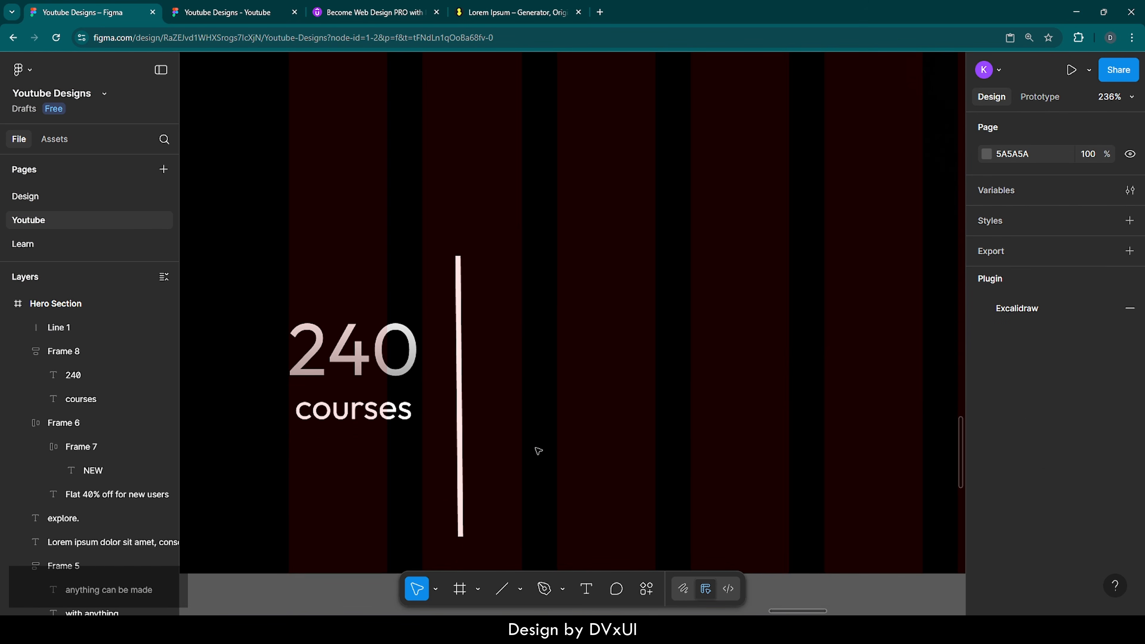
Step: Make the divider stroke a linear gradient with a 50% middle stop, all stops FFFFFF
left_click(460, 376)
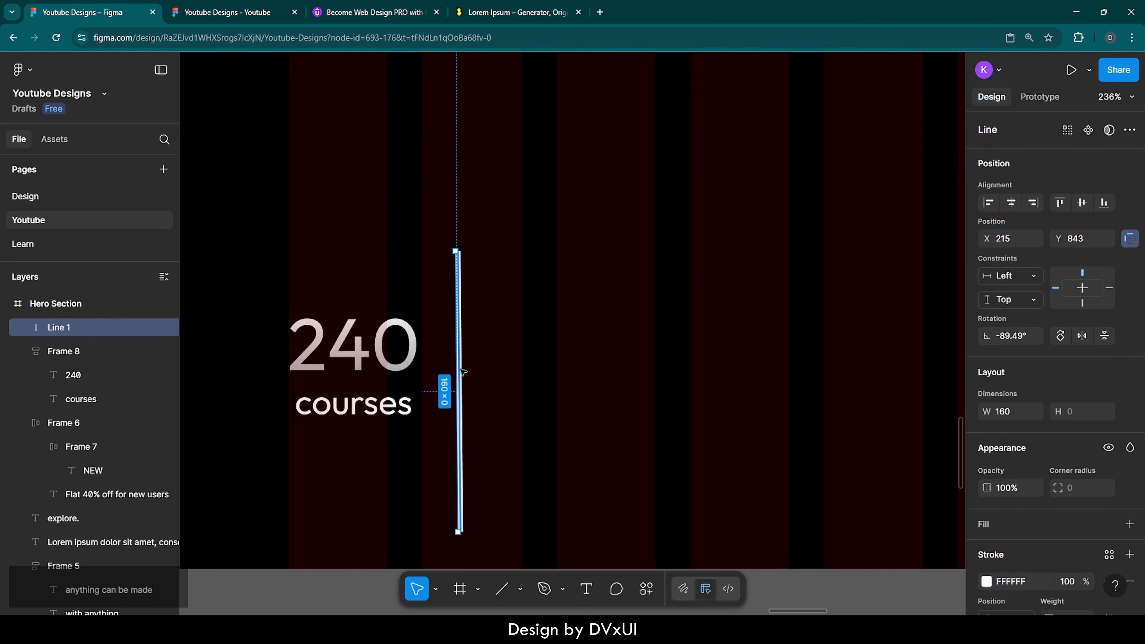
scroll(990, 527, "down", 3)
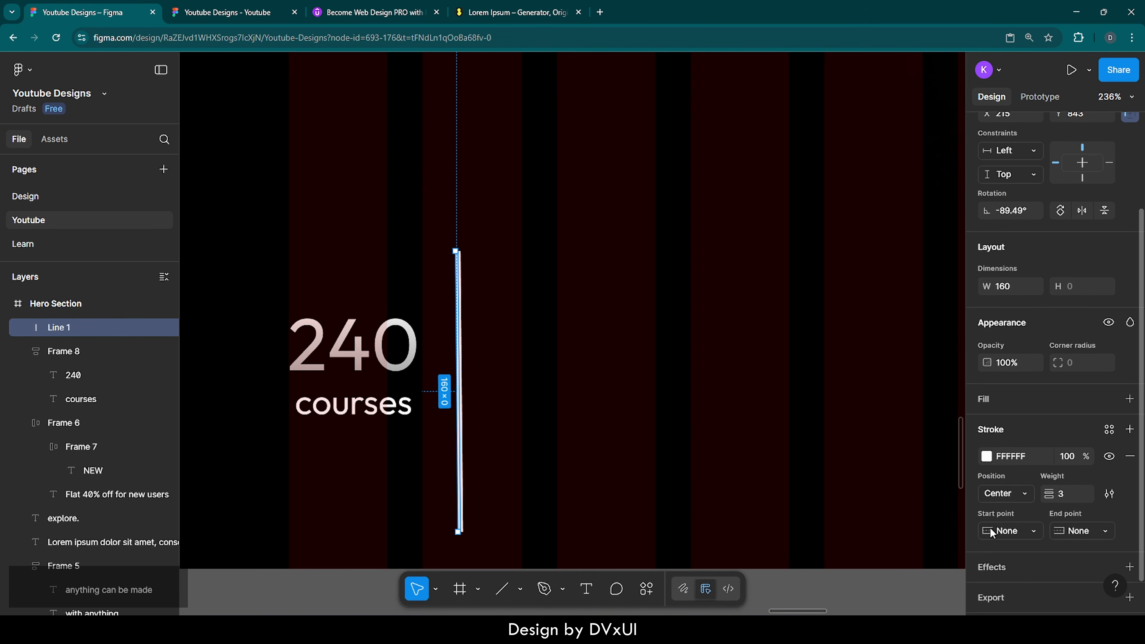
left_click(987, 456)
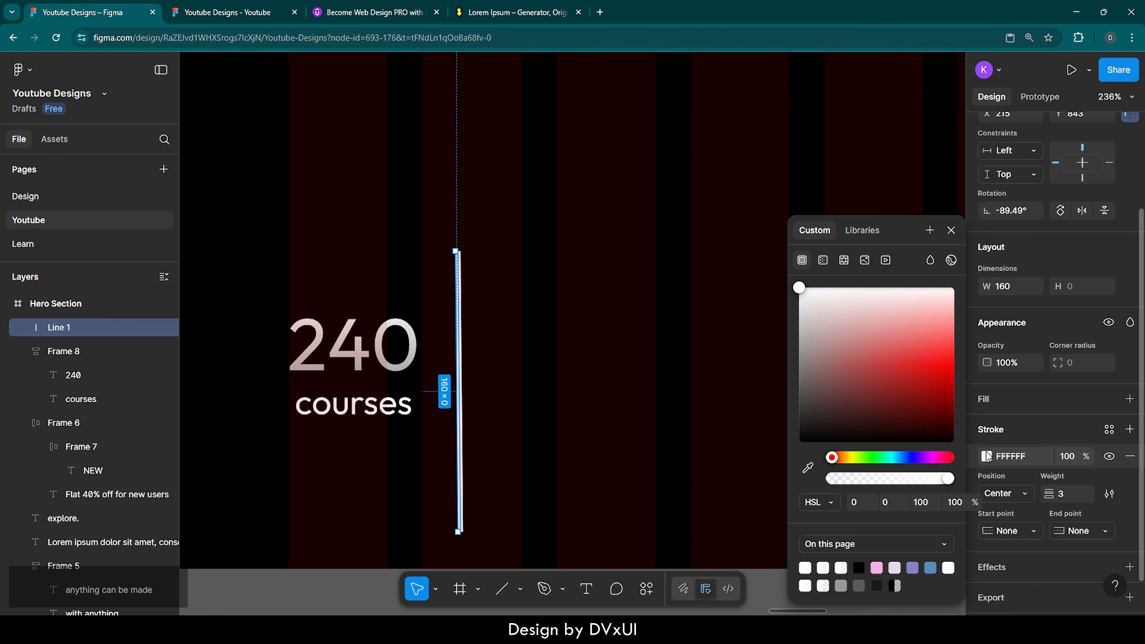
left_click(823, 260)
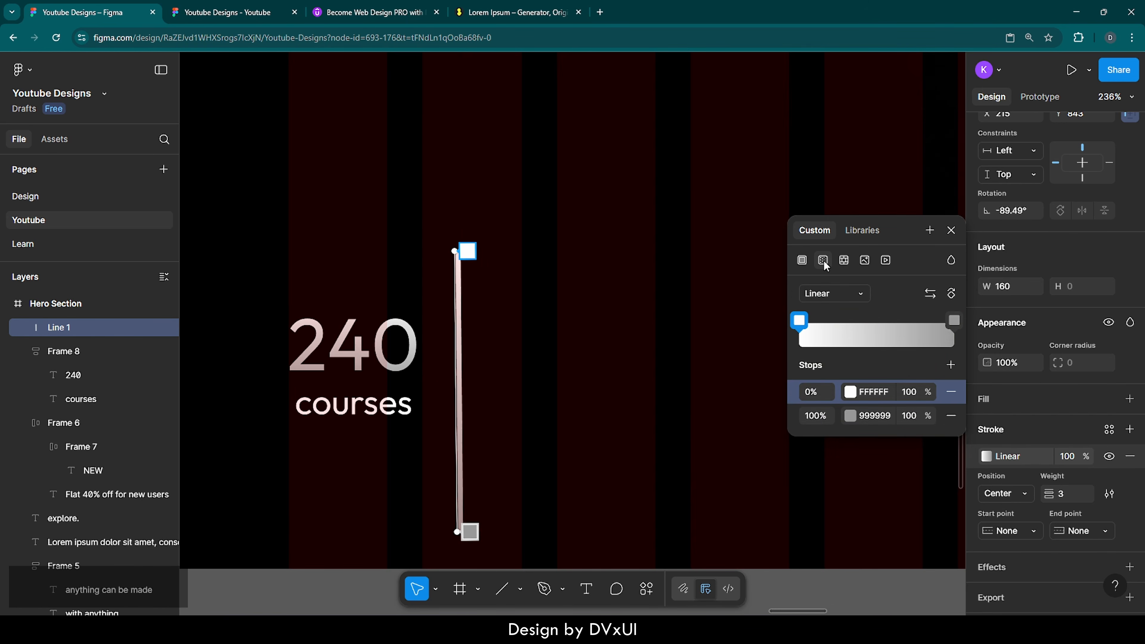
left_click(880, 321)
left_click_drag(881, 325, 878, 321)
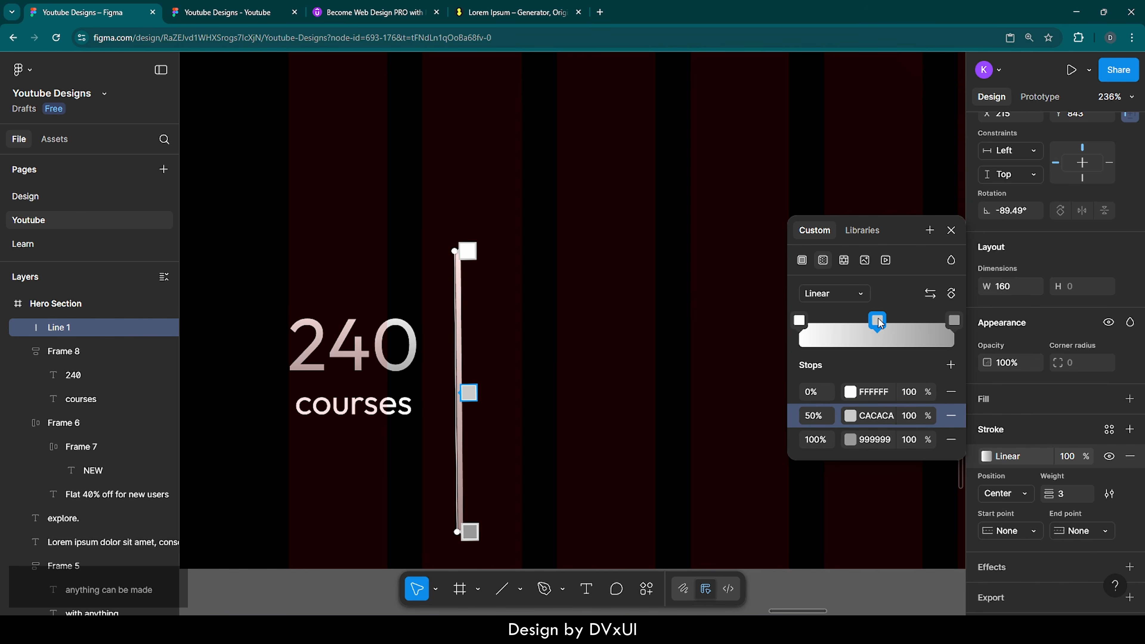
left_click(878, 416)
type("ff")
key("Return")
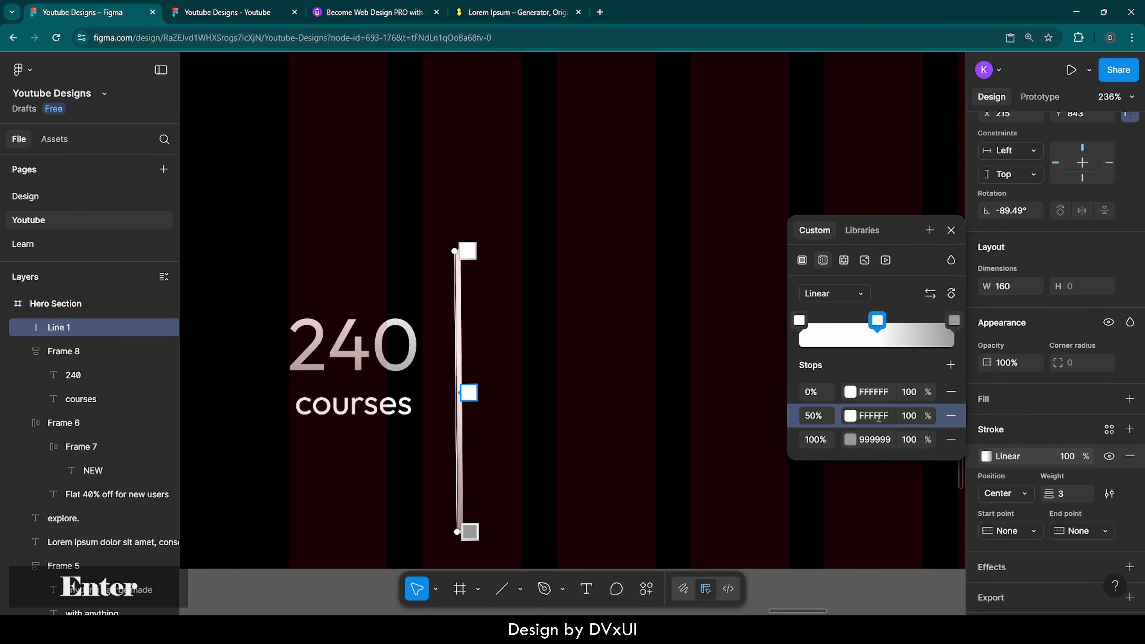
left_click(880, 439)
type("ff")
key("Return")
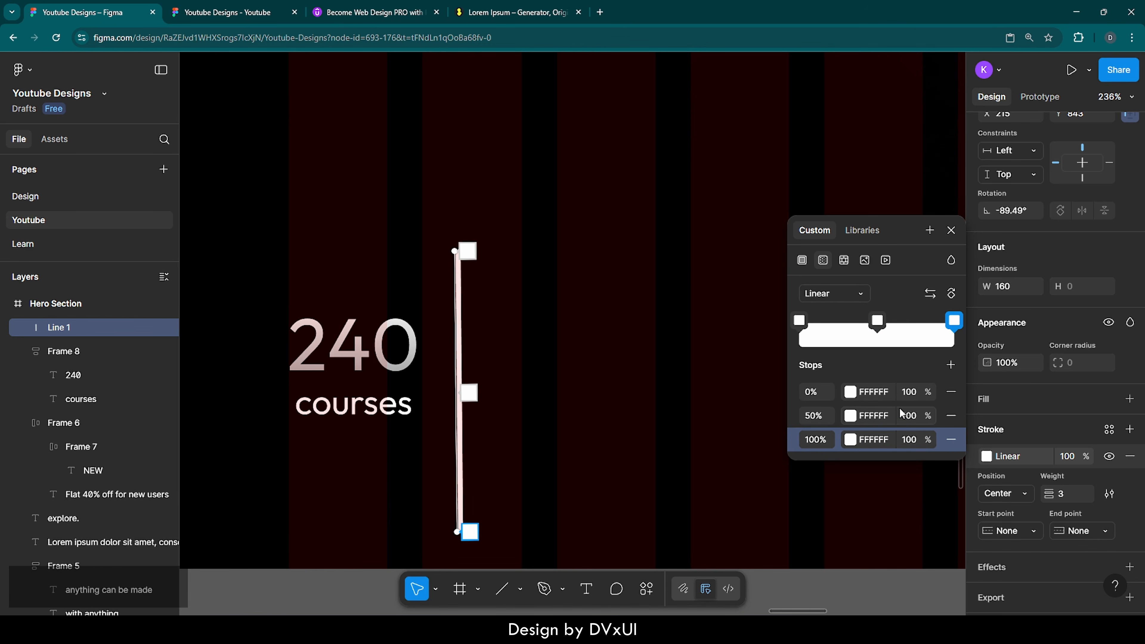
Step: Set the 0% and 100% gradient stops to 0 opacity so the ends fade out
left_click(907, 391)
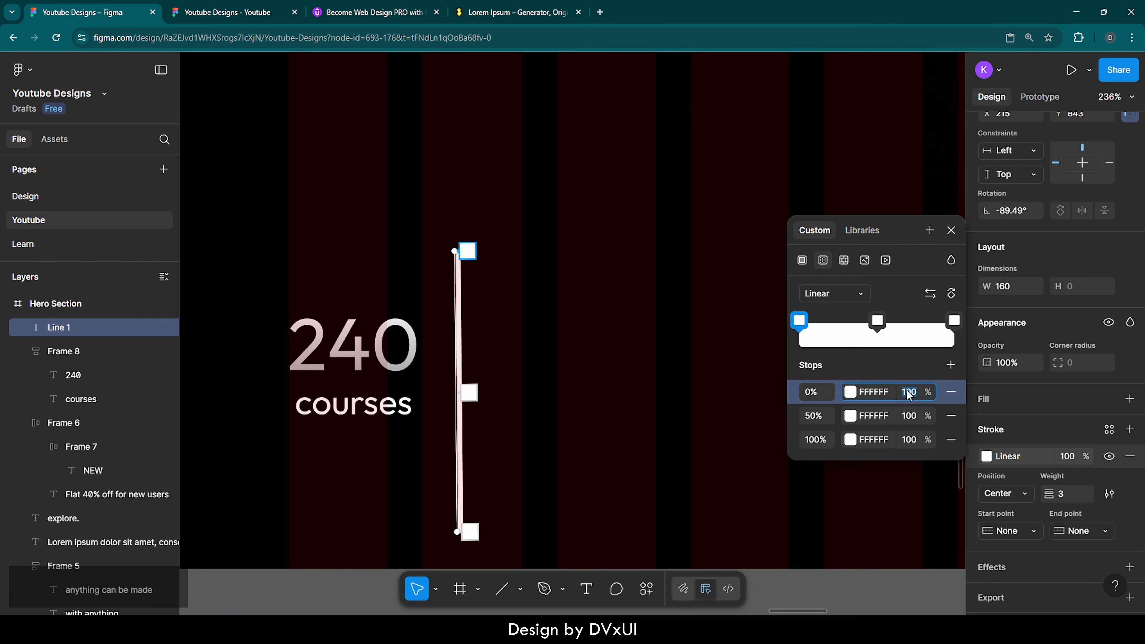
type("0")
left_click(916, 439)
type("0")
key("Return")
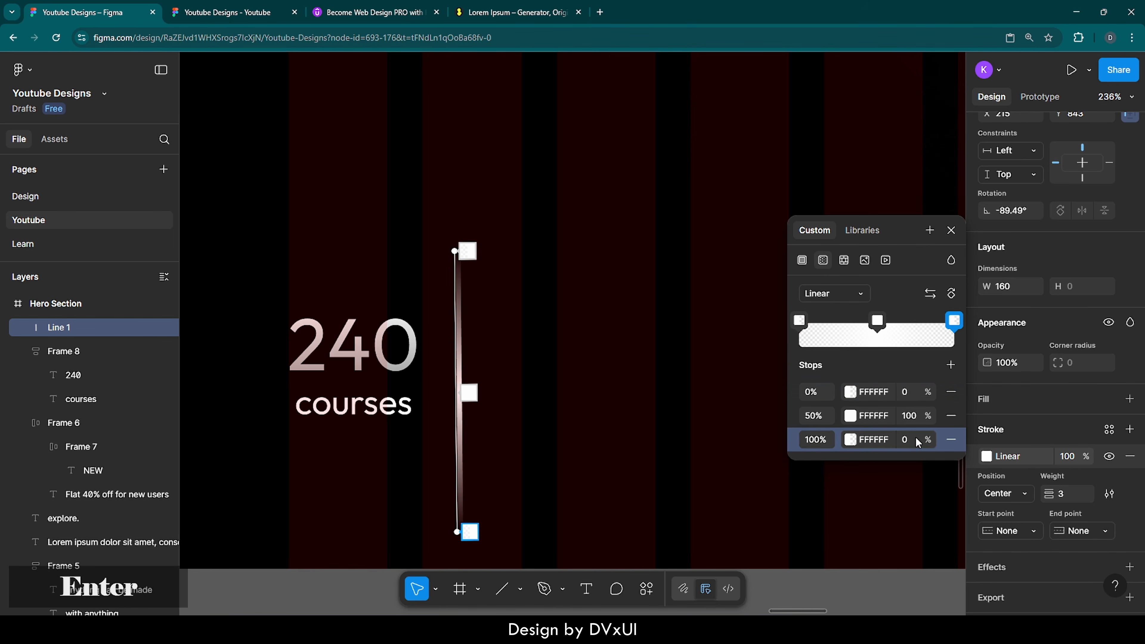
left_click(678, 333)
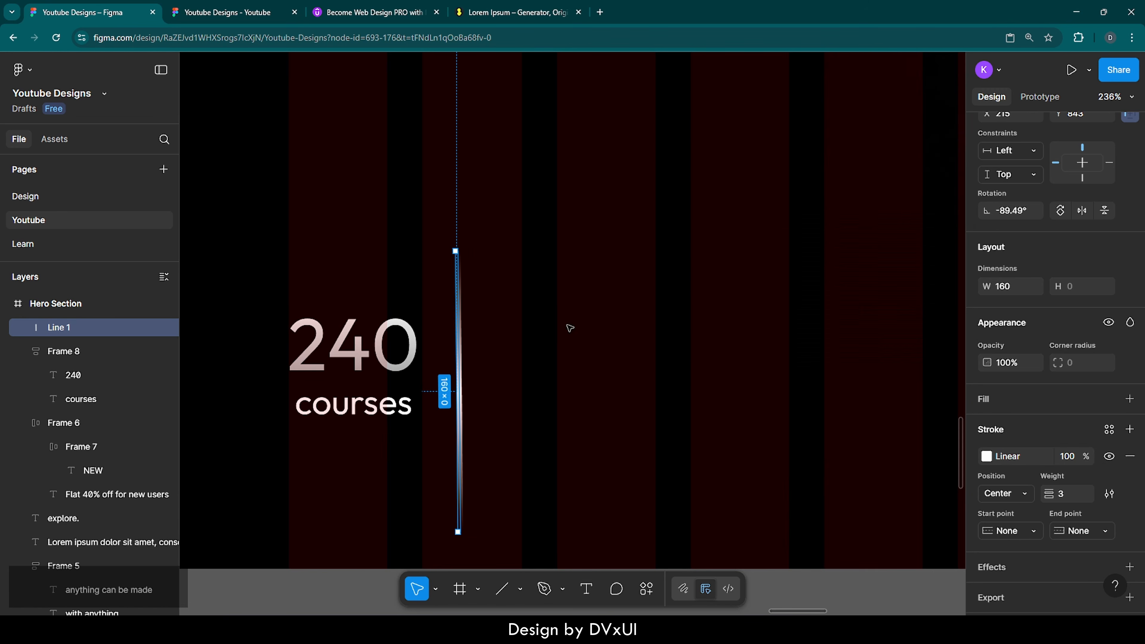
left_click(569, 328)
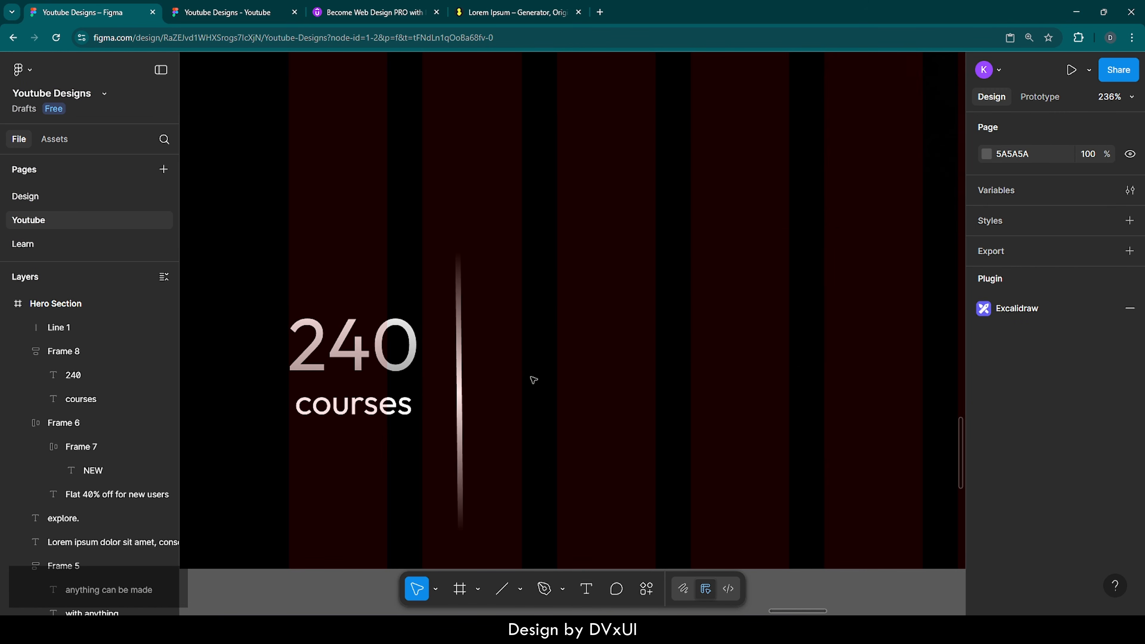
Step: Duplicate the 240 courses stat right of the divider and change its number to 200K
left_click(346, 351)
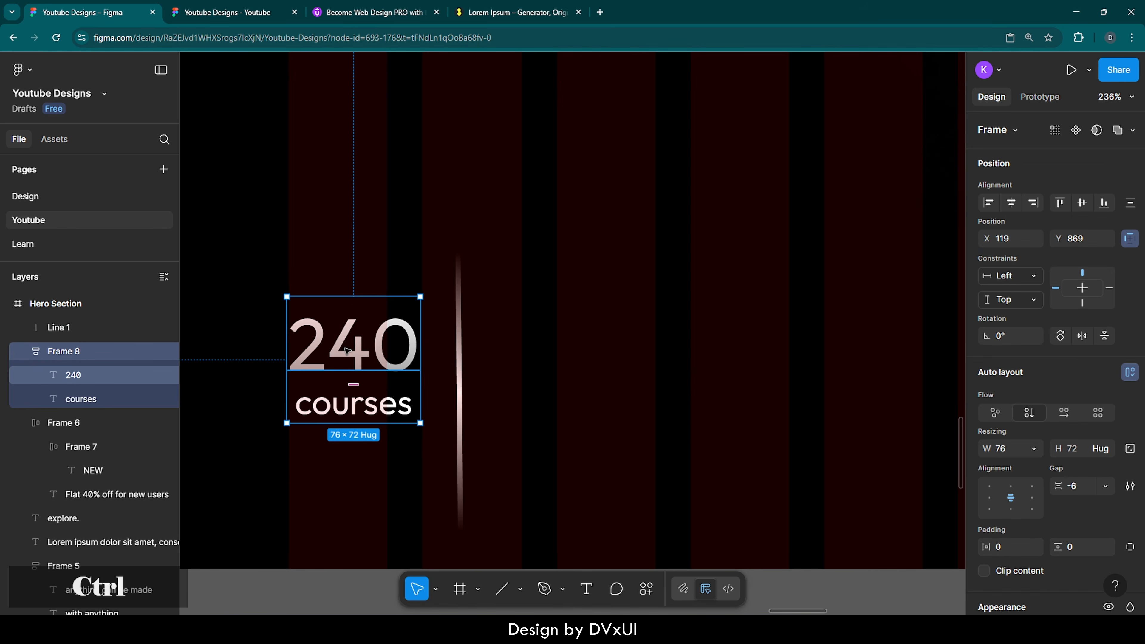
key("ctrl+d")
left_click_drag(346, 351, 568, 351)
double_click(567, 352)
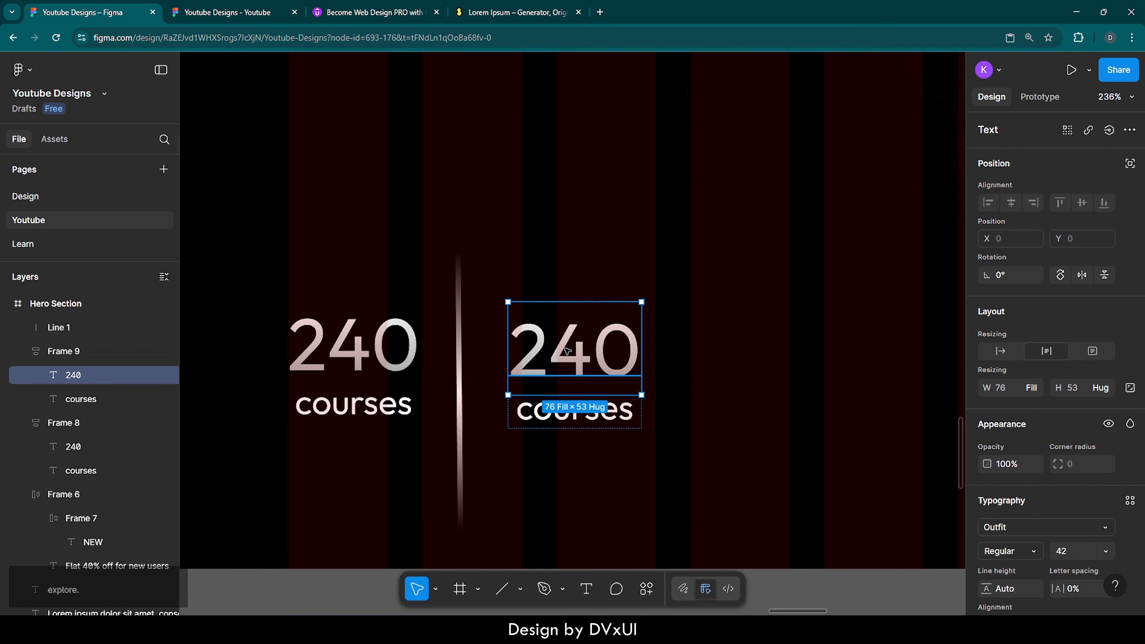
double_click(576, 351)
key("BackSpace")
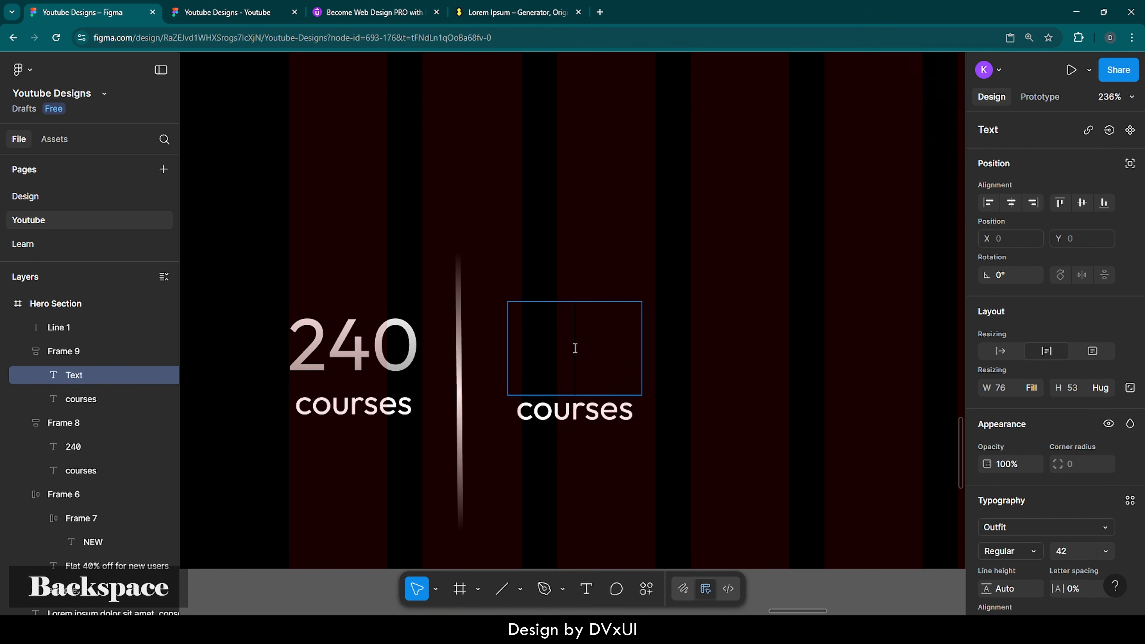
type("200K")
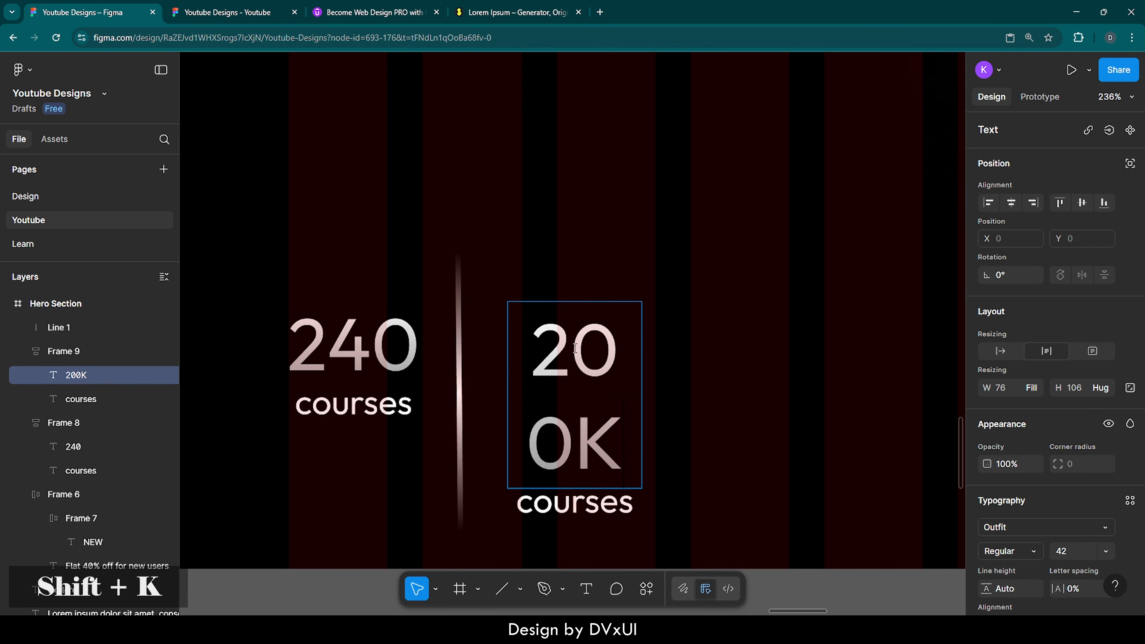
key("Escape")
left_click_drag(642, 364, 673, 366)
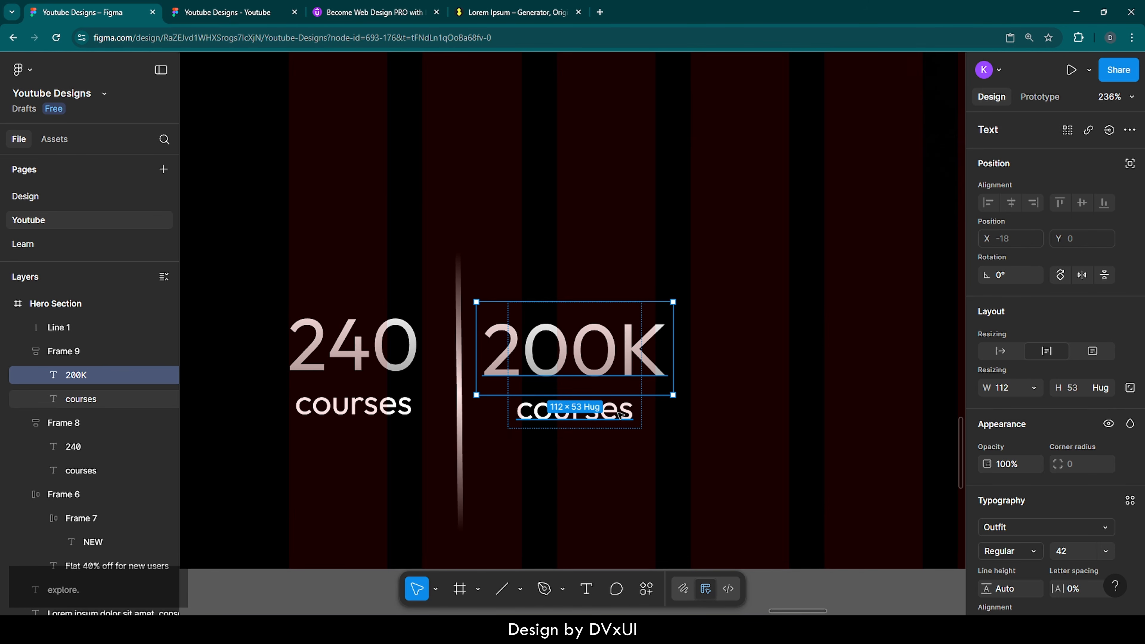
Step: Change the copied label to 'practitioners' and widen it to fit one line
left_click(620, 413)
double_click(619, 413)
type("practio")
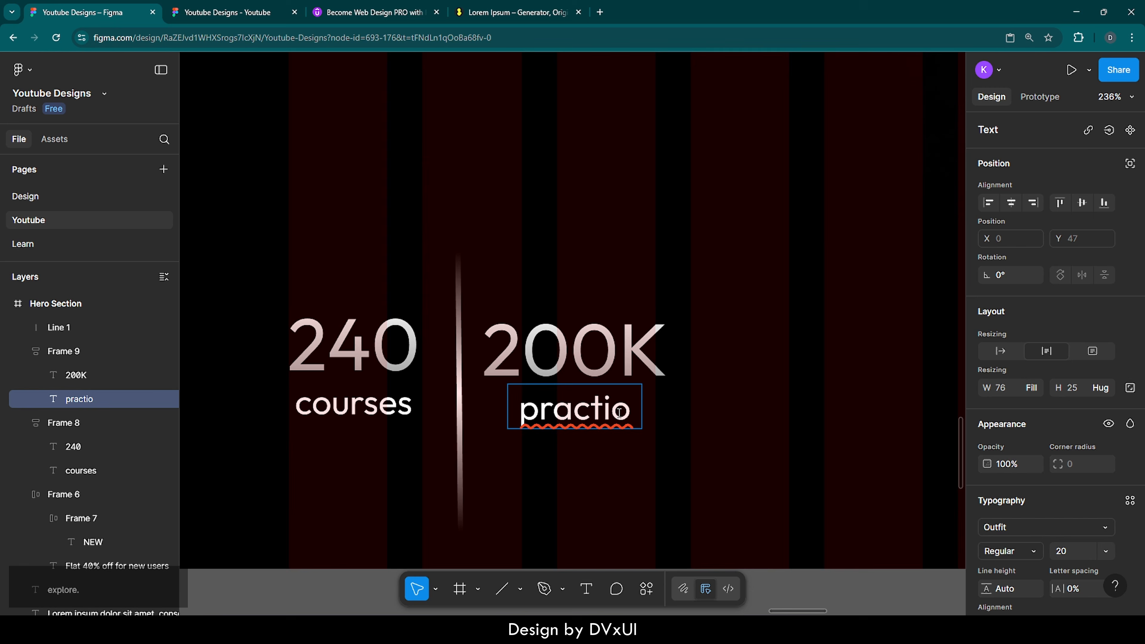
key("BackSpace")
type("tioners")
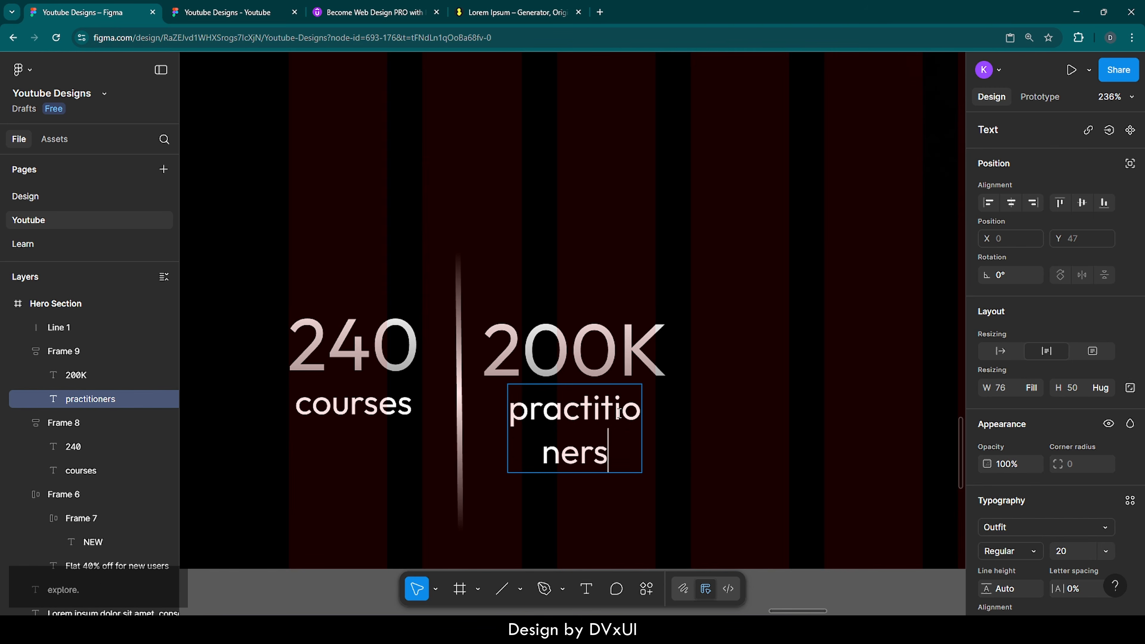
key("Escape")
left_click_drag(645, 424, 682, 421)
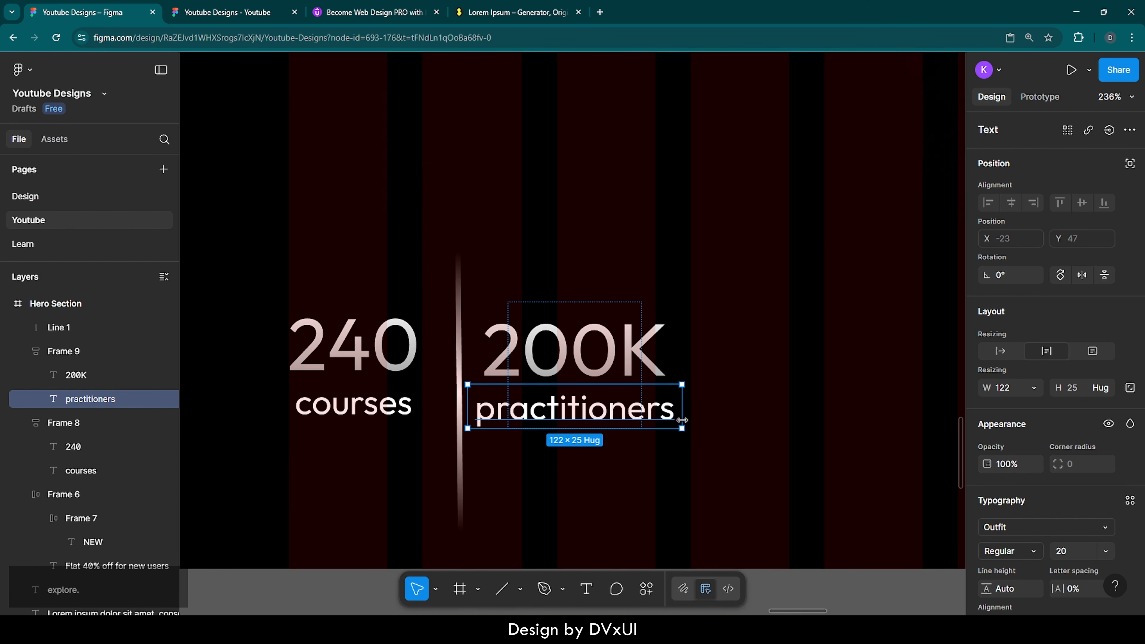
left_click(742, 406)
Step: Set the 200K stat frame's width to Hug contents
left_click(620, 365)
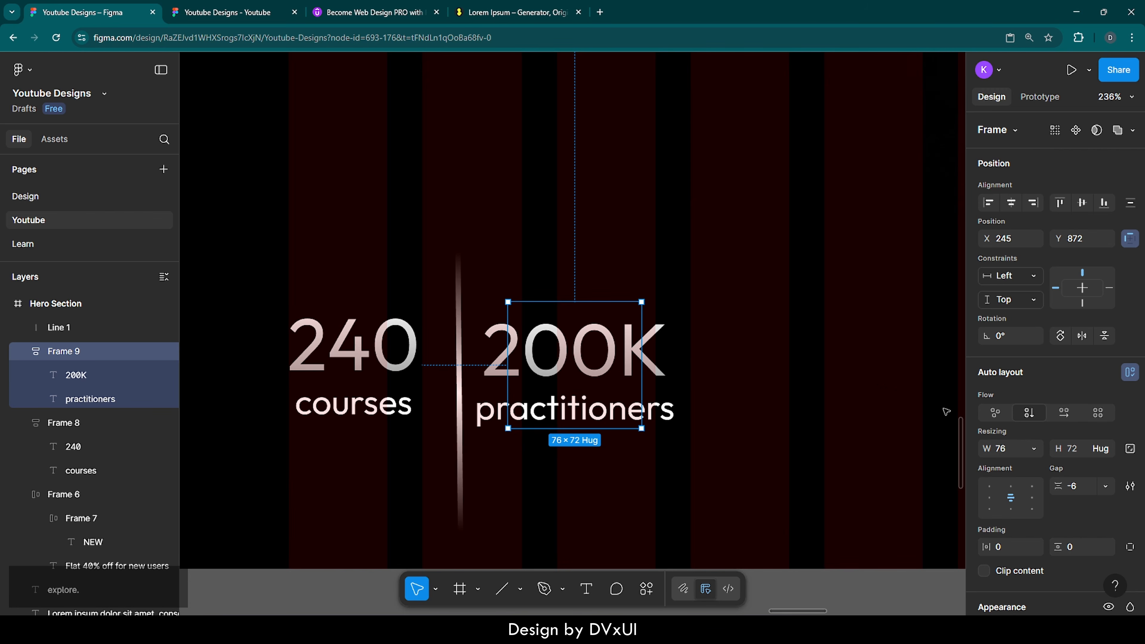
scroll(1002, 446, "down", 1)
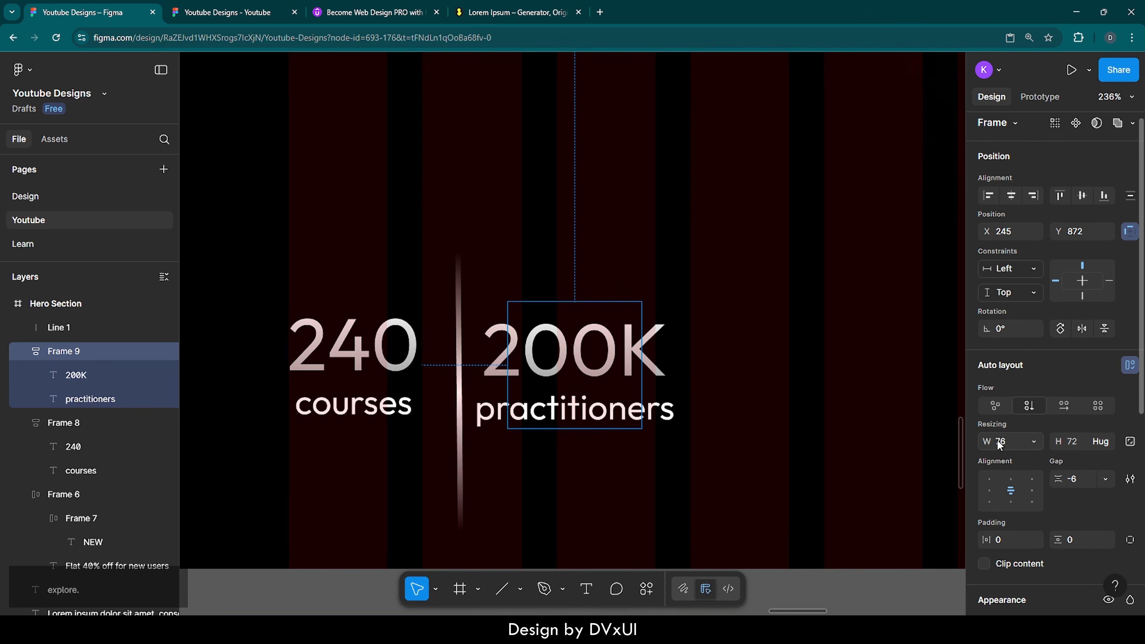
left_click(1034, 443)
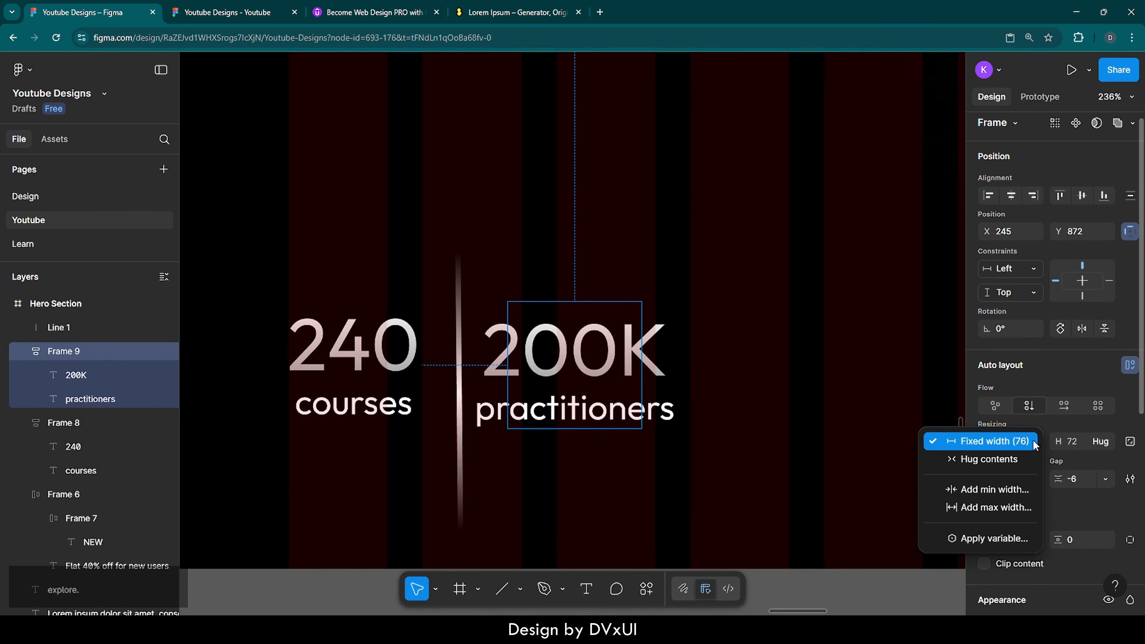
left_click(1023, 460)
left_click(845, 448)
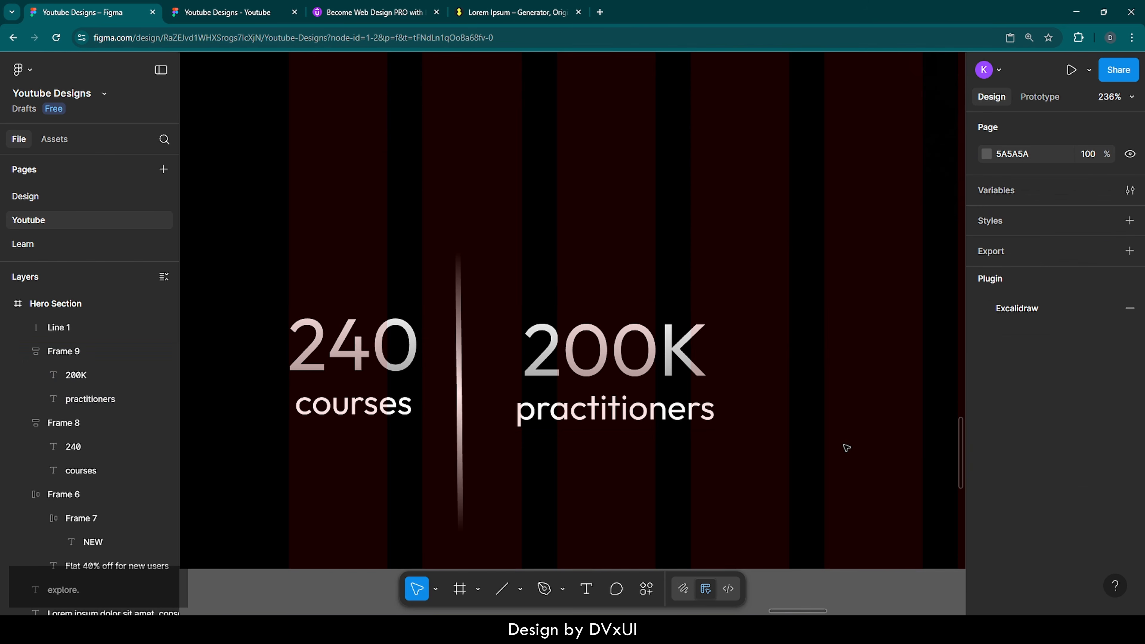
scroll(847, 448, "right", 3)
Step: Duplicate the divider line and the 200K stat, shifting both copies to the right
left_click(315, 384)
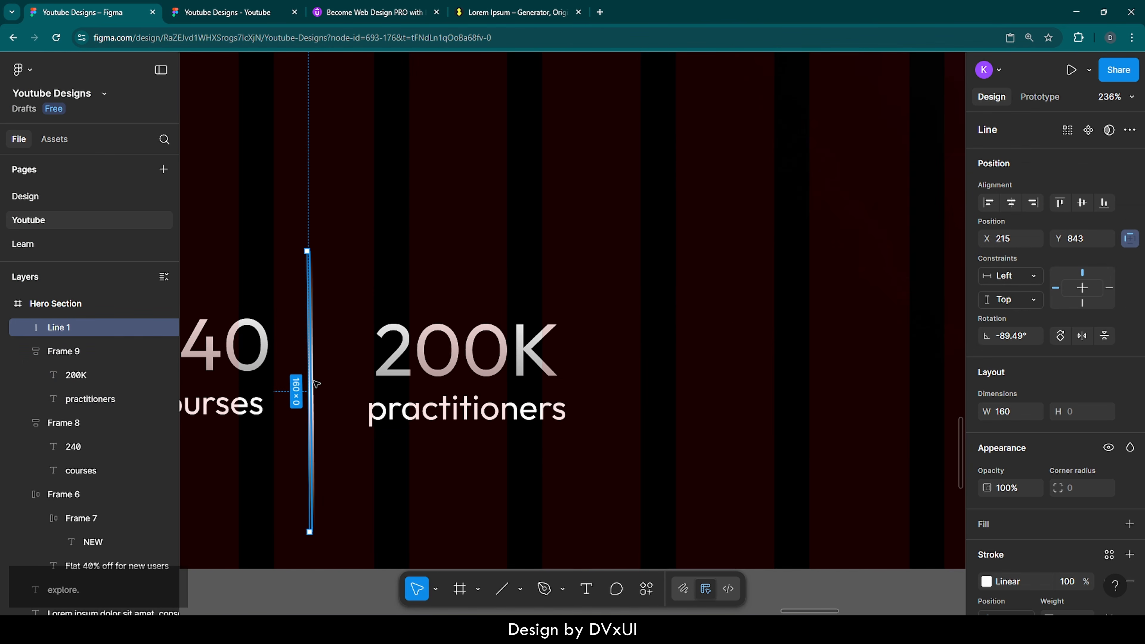
key("ctrl+d")
key("shift+Right")
key("shift+Right")
key("shift+Right")
key("shift+Right")
key("shift+Right")
key("shift+Right")
key("shift+Right")
key("shift+Right")
key("shift+Right")
key("shift+Right")
key("shift+Right")
key("shift+Right")
key("shift+Right")
key("shift+Right")
key("shift+Right")
key("shift+Right")
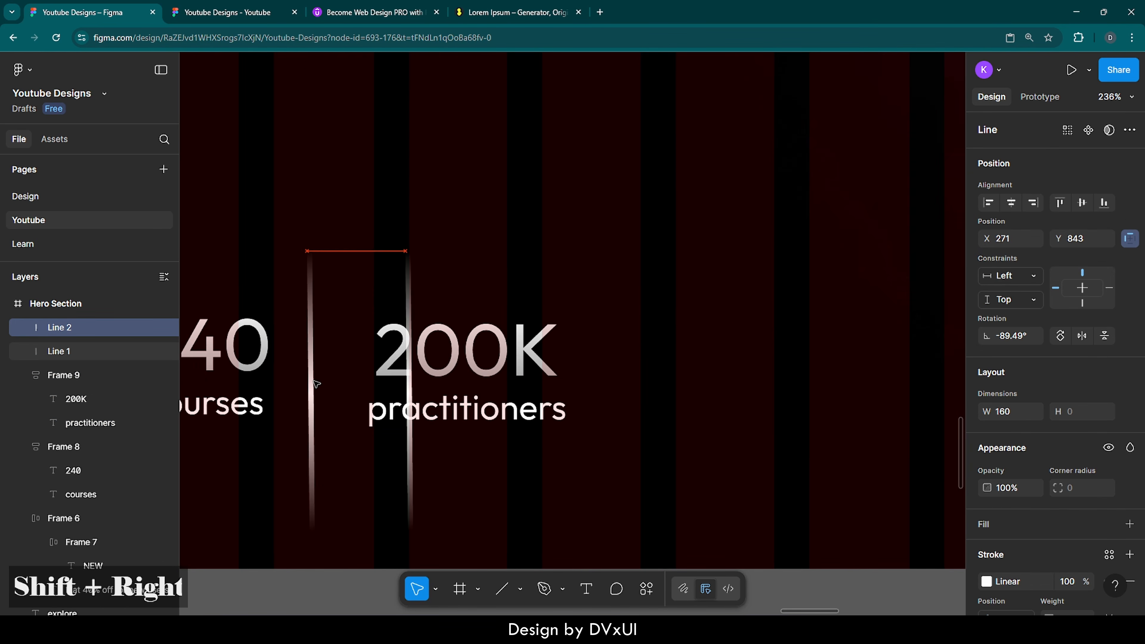
key("shift+Right")
left_click(420, 369)
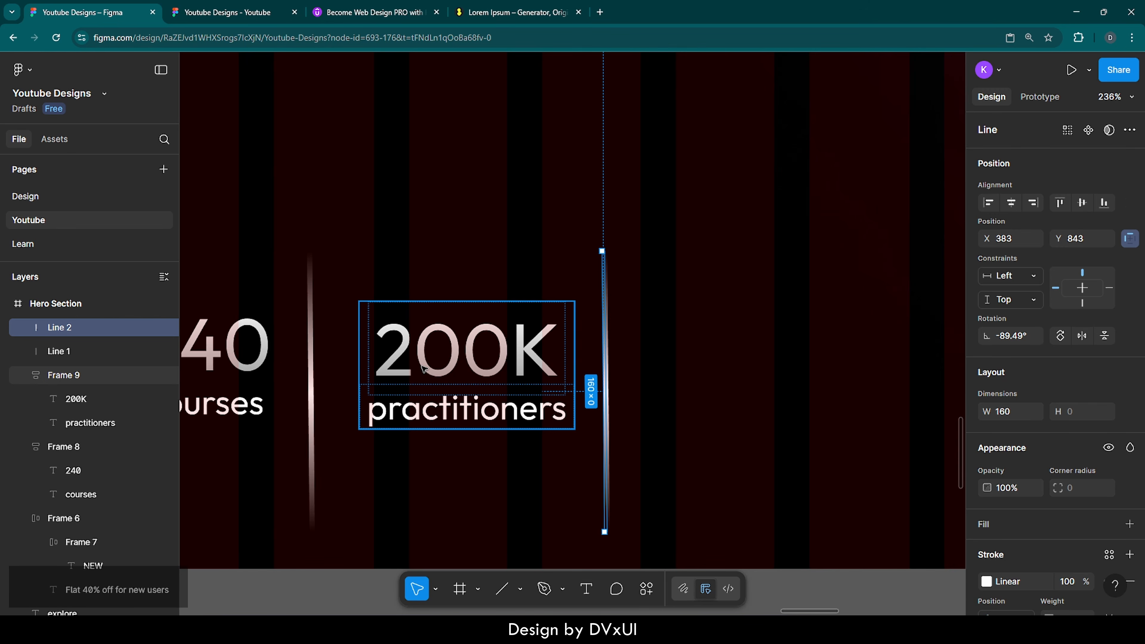
key("ctrl+d")
key("shift+Right")
key("shift+Right")
key("shift+Right")
key("shift+Right")
key("shift+Right")
key("shift+Right")
key("shift+Right")
key("shift+Right")
key("shift+Right")
key("shift+Right")
key("shift+Right")
key("shift+Right")
key("shift+Right")
key("shift+Right")
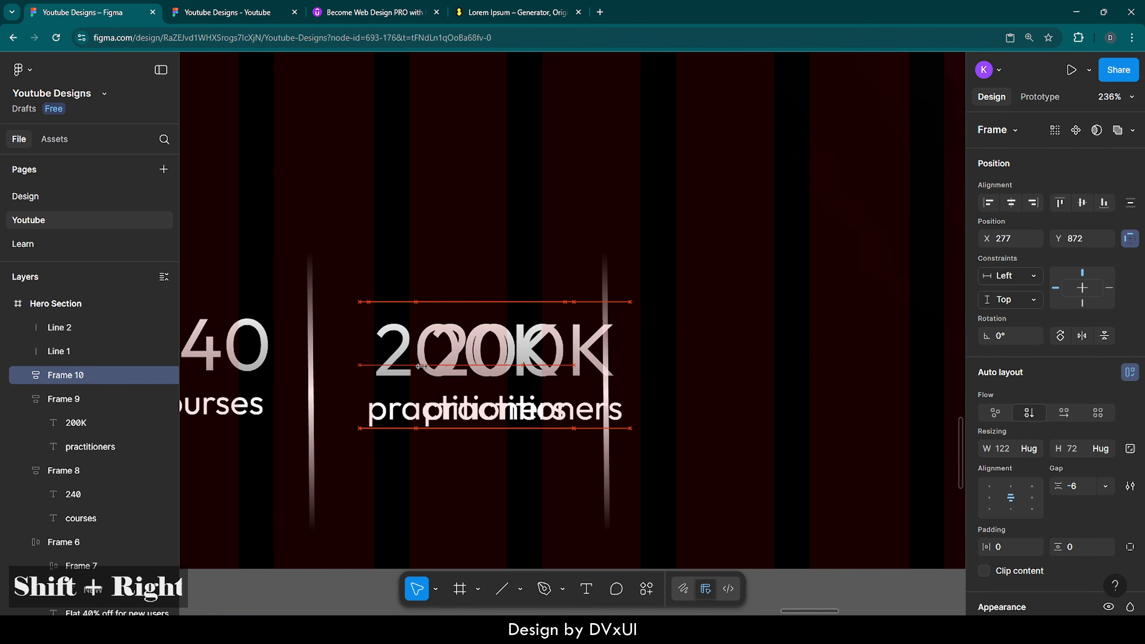
key("shift+Right")
key("shift+Right")
scroll(496, 364, "right", 5)
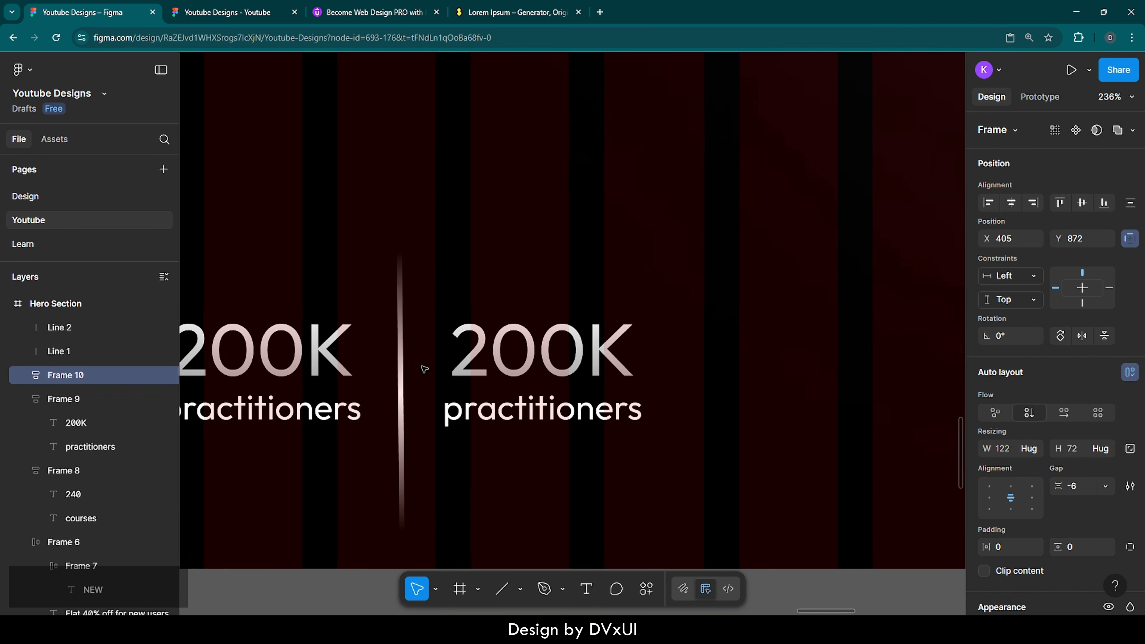
Step: Change the copied stat's text to '22+' over 'instructors'
double_click(521, 361)
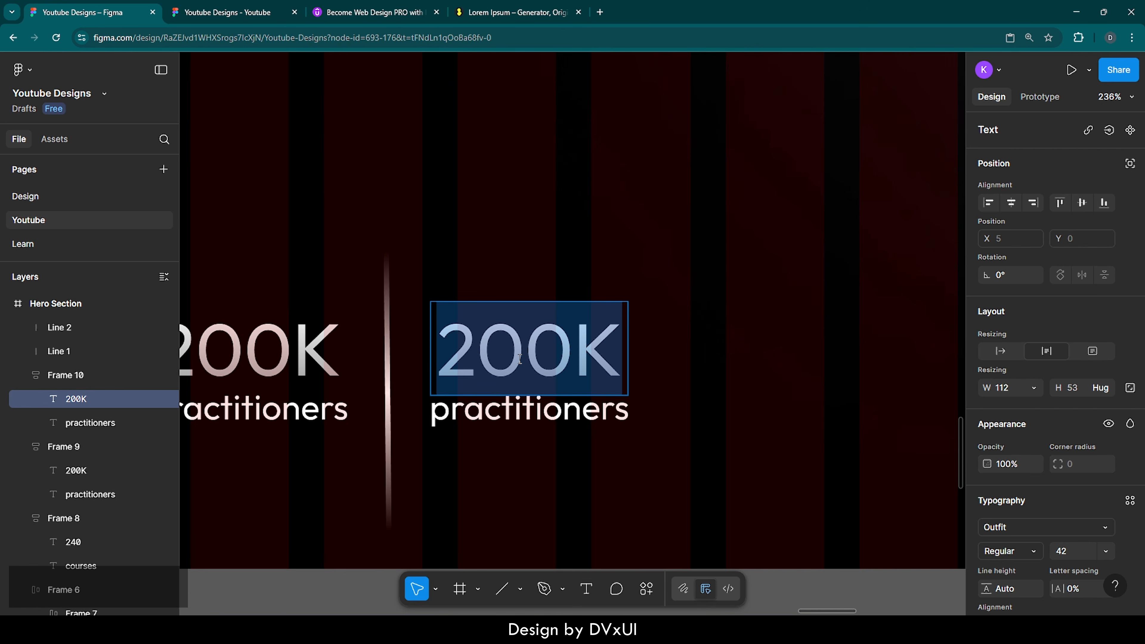
key("BackSpace")
type("2")
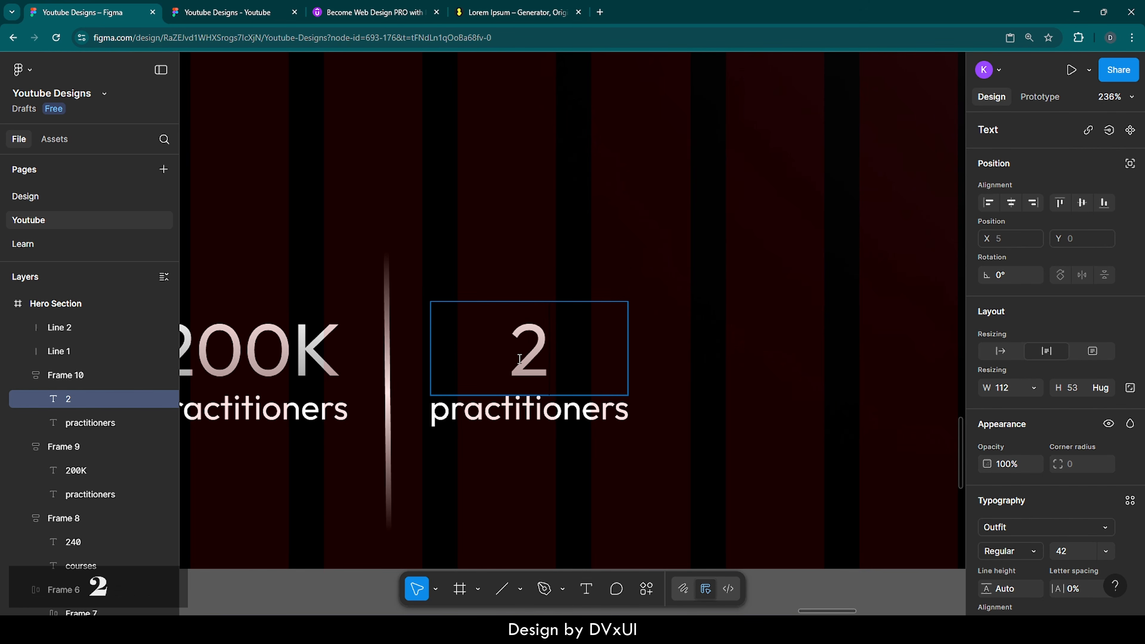
type("2+")
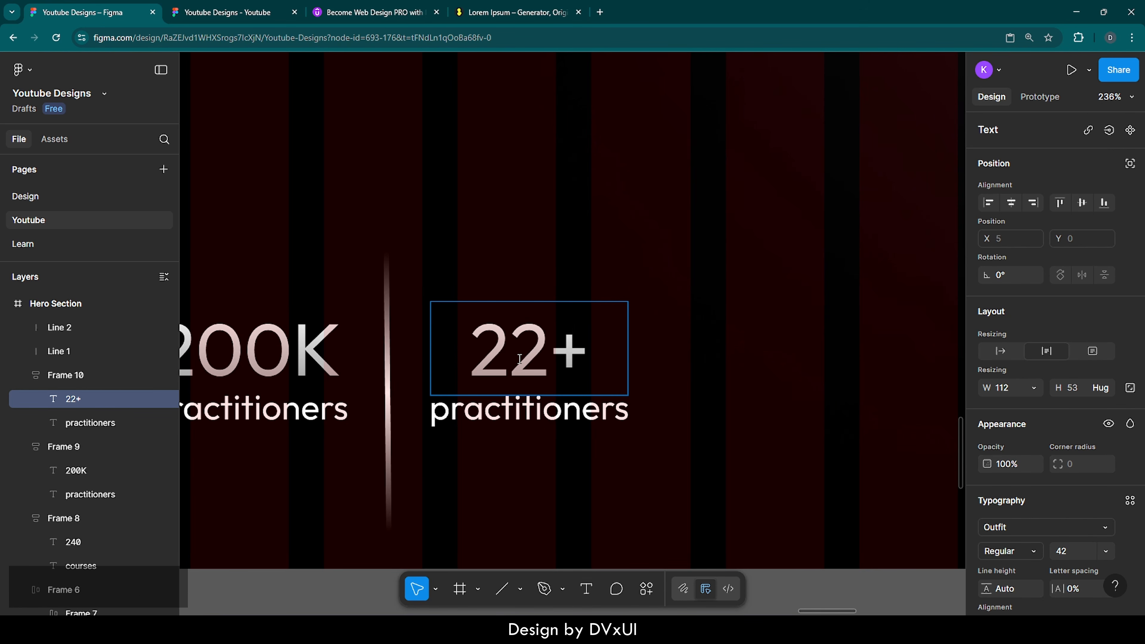
double_click(538, 403)
key("ctrl+a")
key("BackSpace")
type("in")
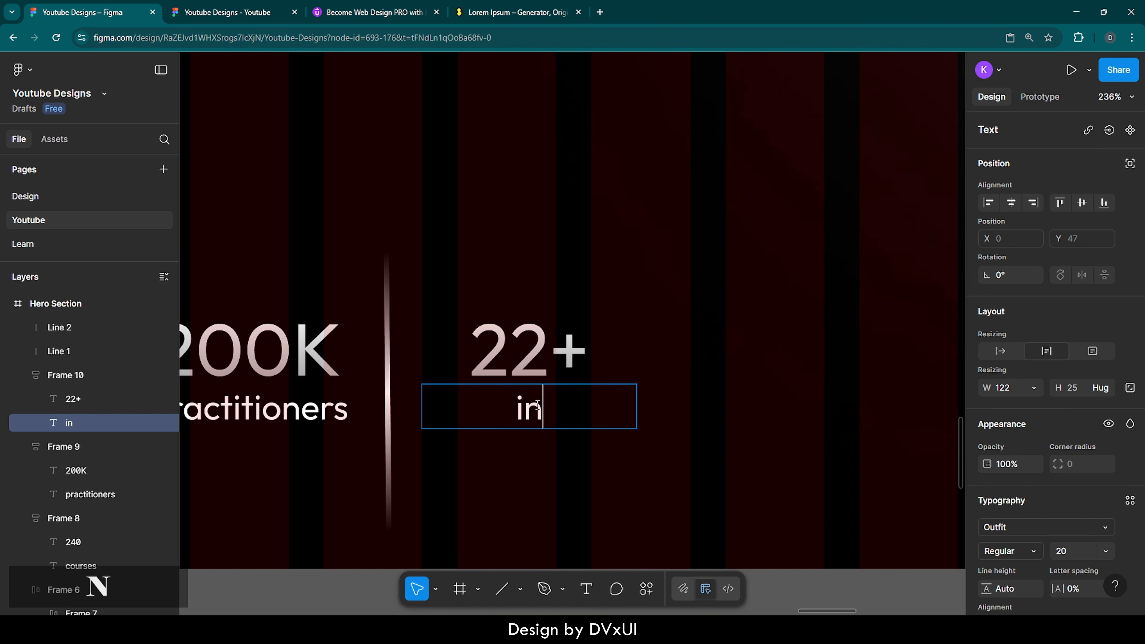
type("structors")
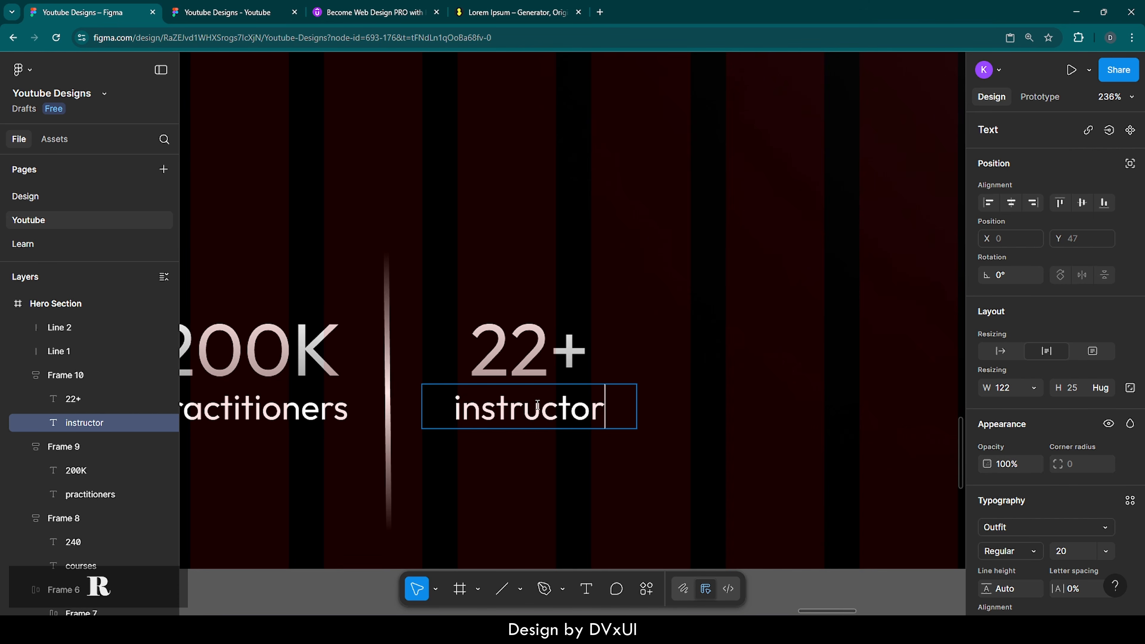
left_click(696, 347)
scroll(696, 347, "down", 5)
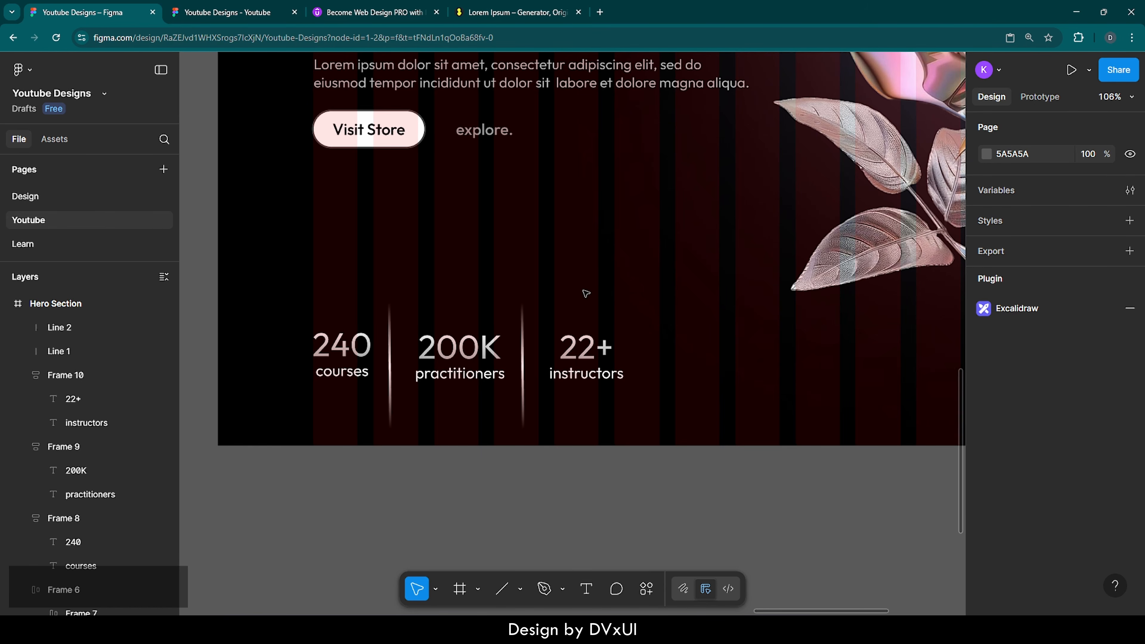
Step: Wrap the three stats and two dividers in a horizontal auto-layout row with a 40 gap
left_click_drag(280, 289, 775, 398)
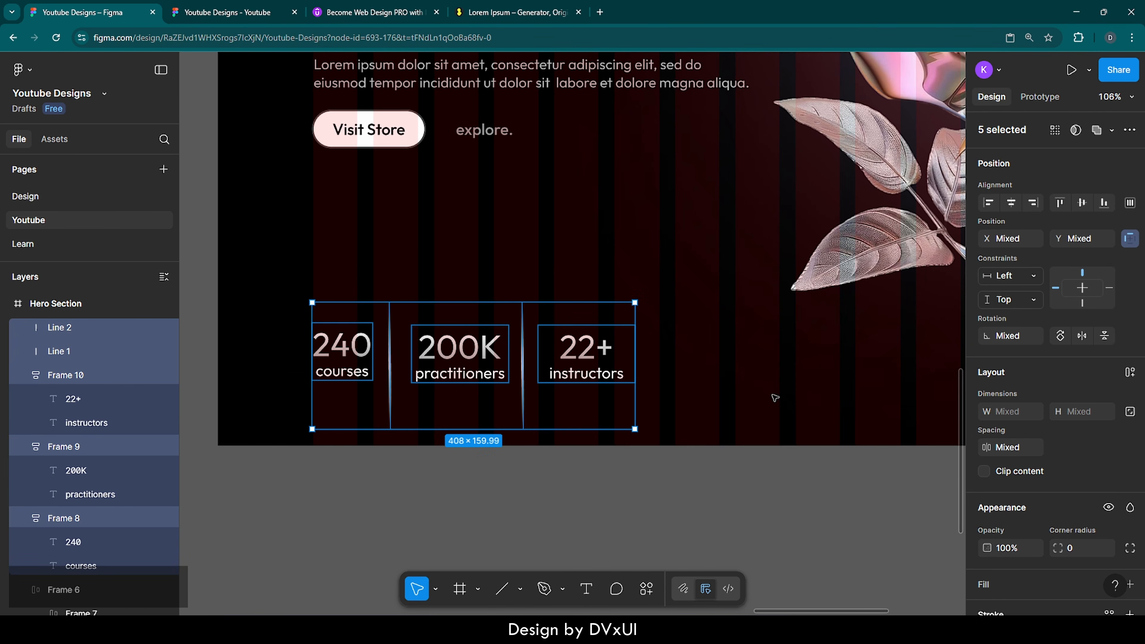
left_click(1131, 374)
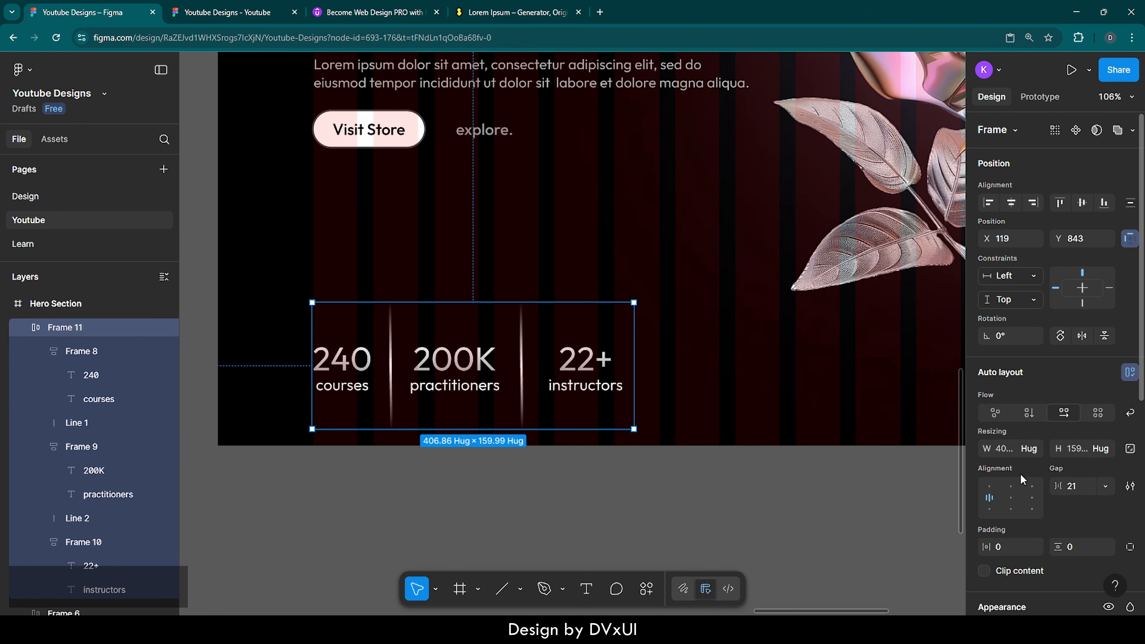
left_click(1077, 488)
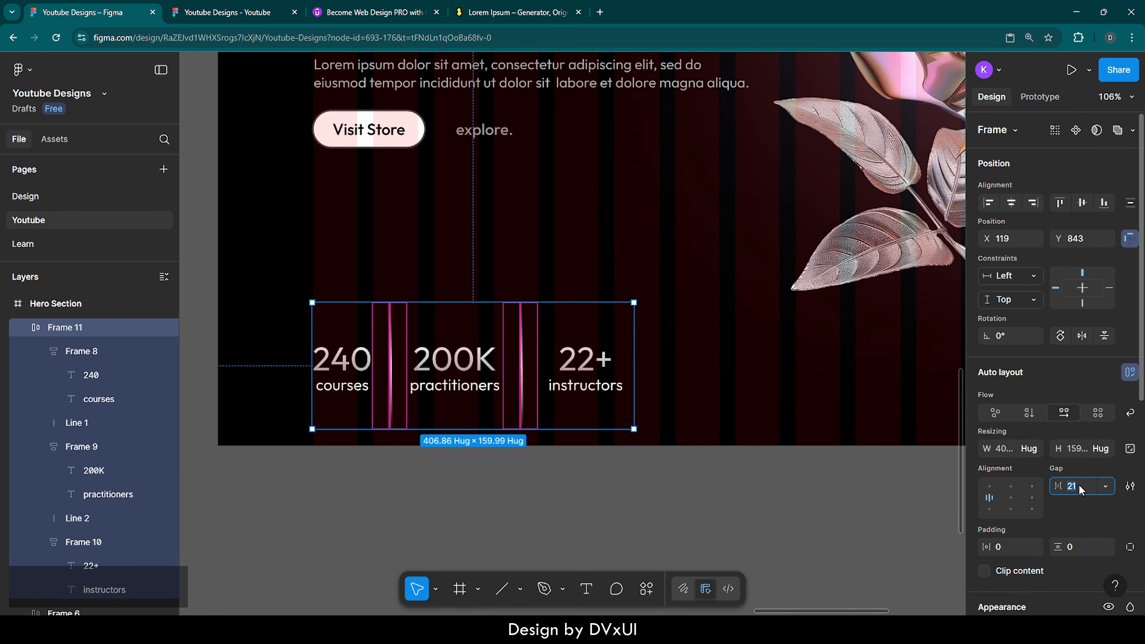
type("50")
key("Return")
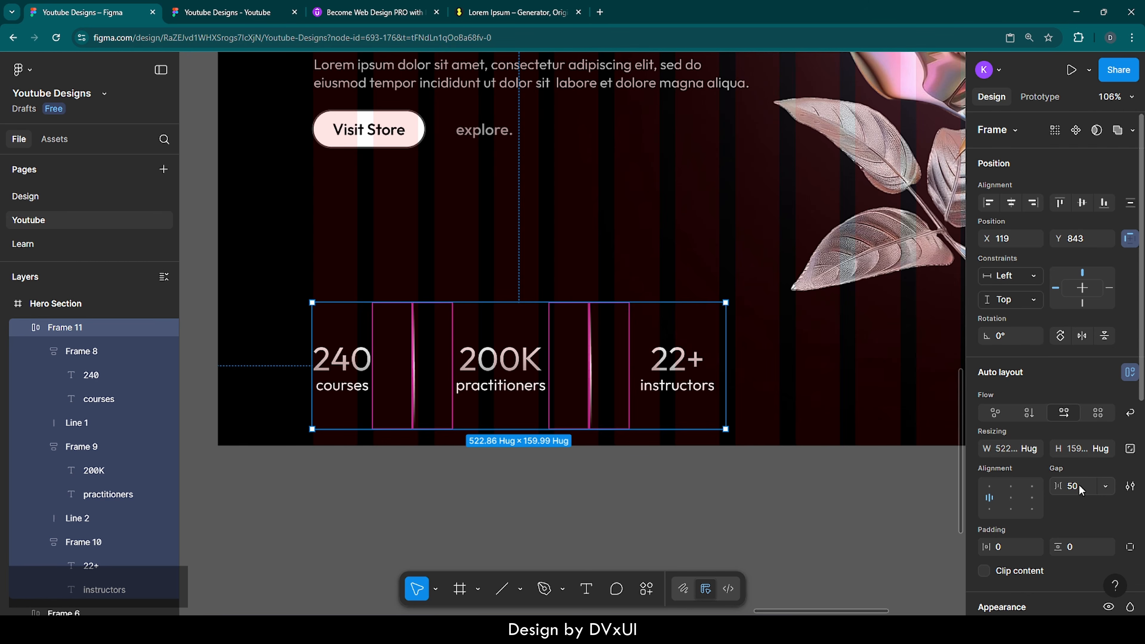
left_click(862, 413)
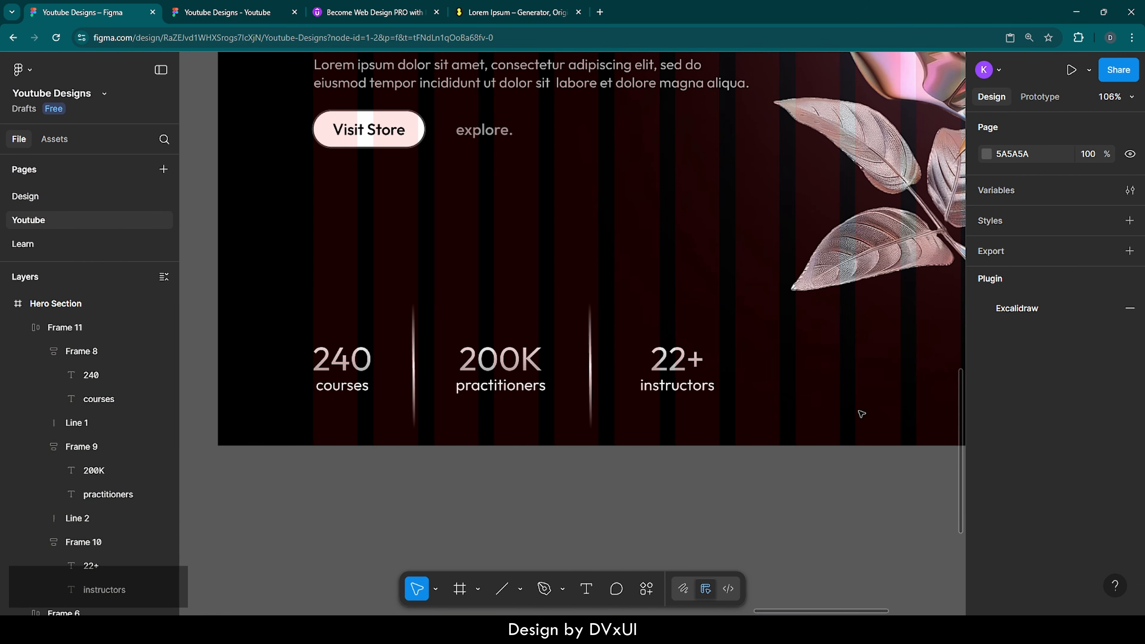
left_click(623, 356)
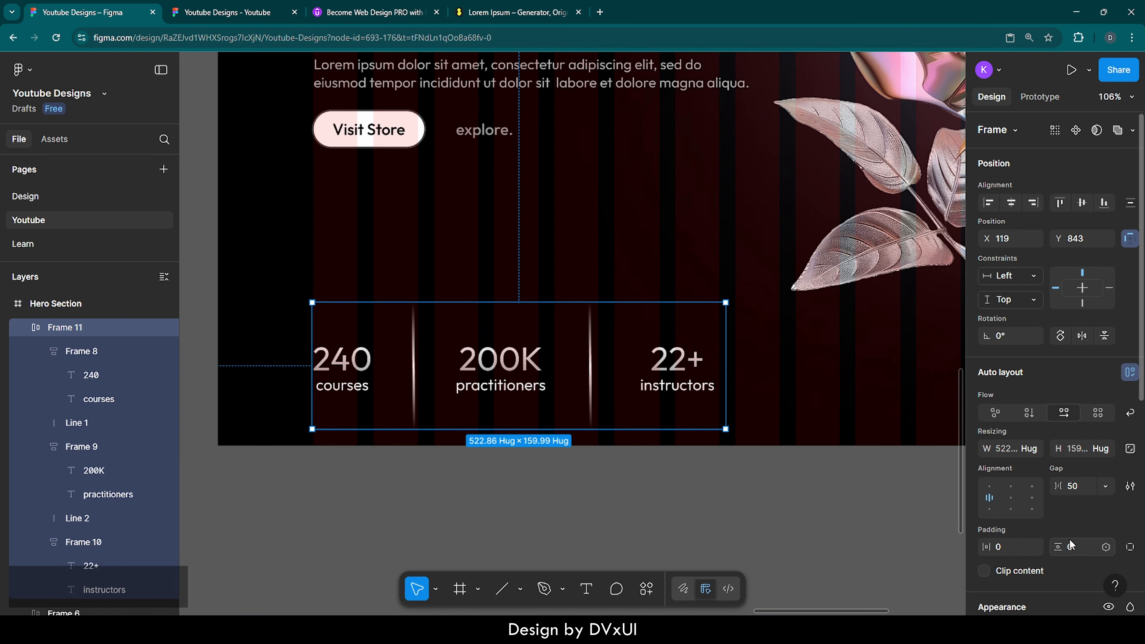
left_click(1088, 486)
type("40")
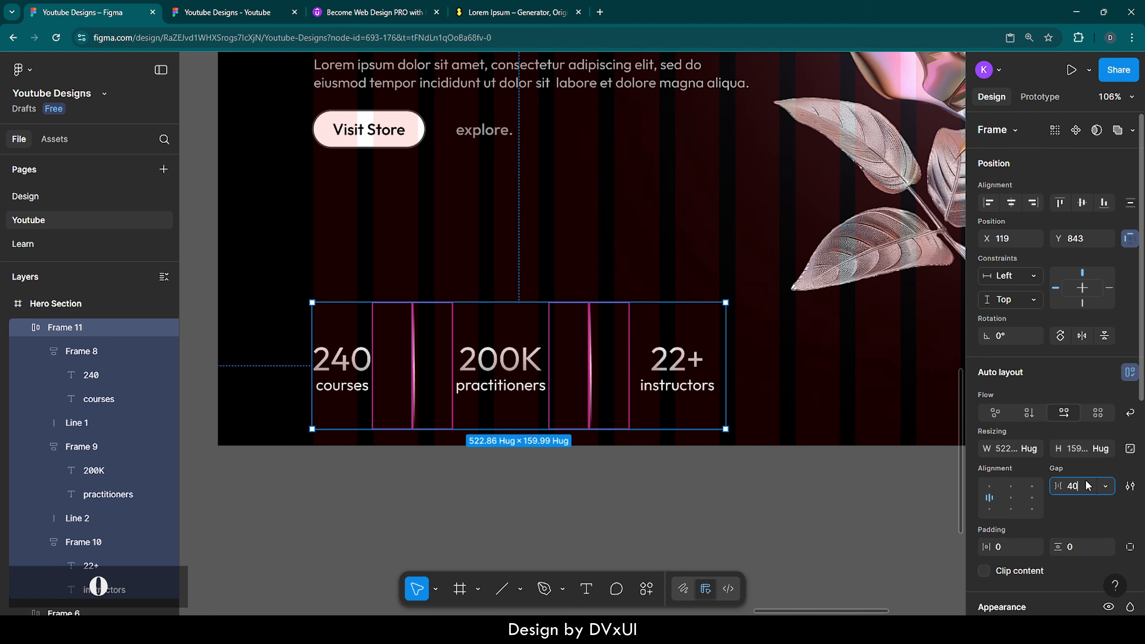
key("Return")
left_click(613, 484)
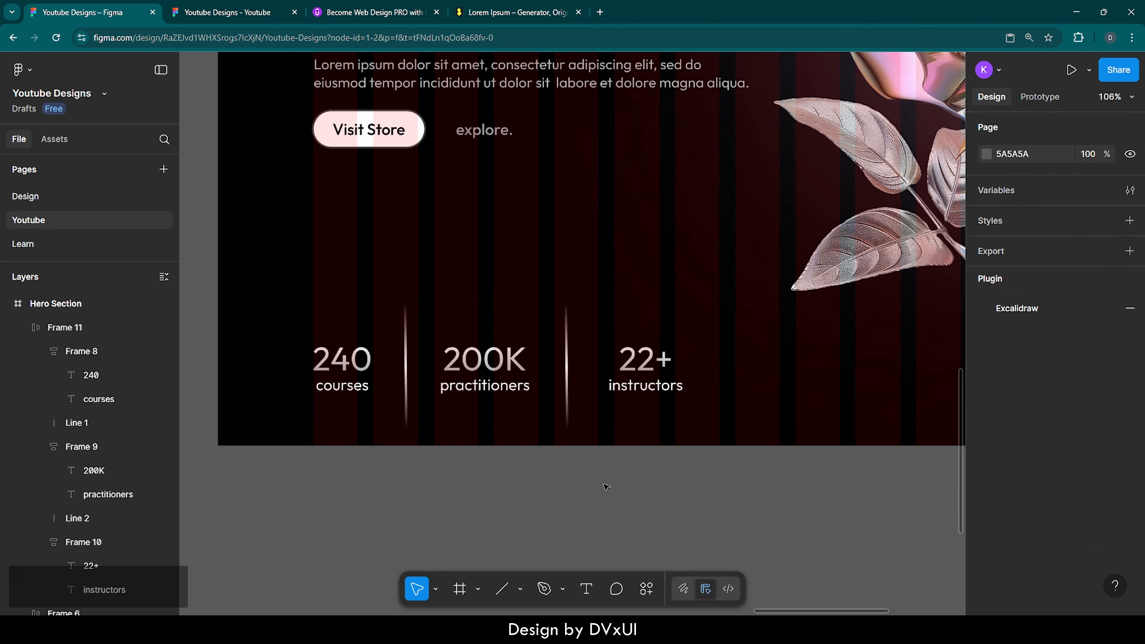
key("shift+1")
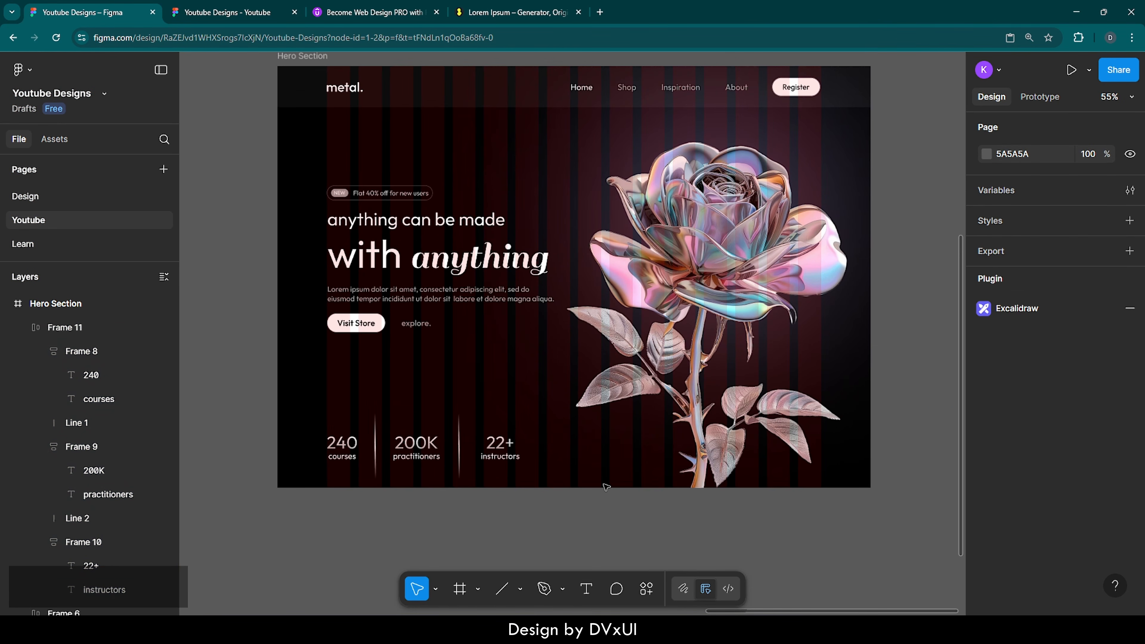
Step: Move the stats row up to Y 796
left_click(489, 464)
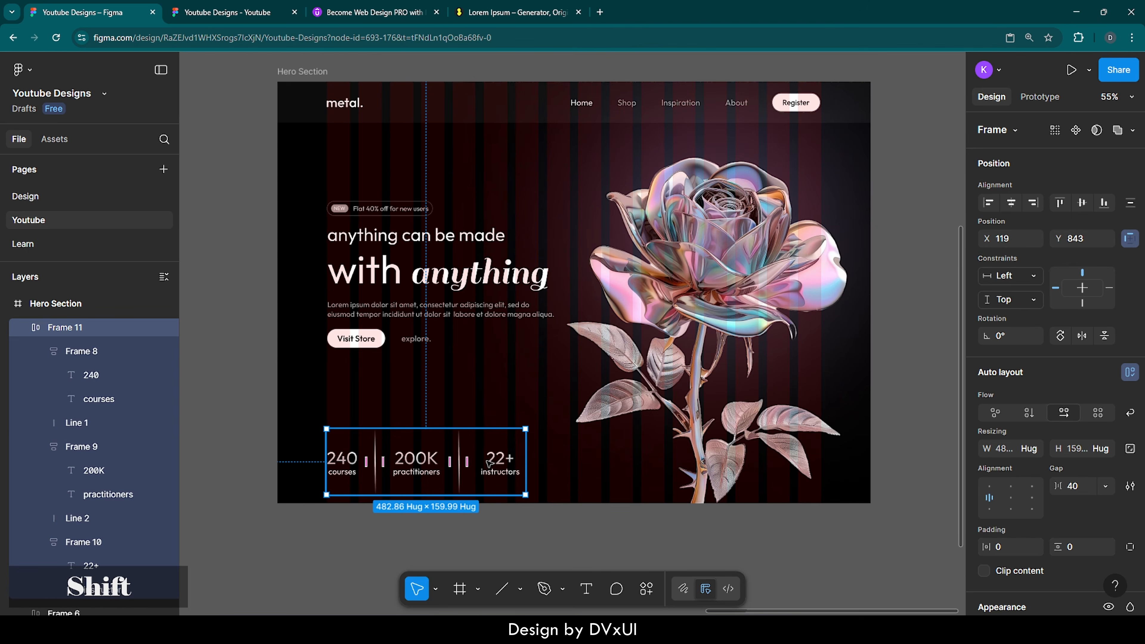
key("shift+Up")
key("shift+Up")
key("shift+Up")
key("shift+Up")
key("shift+Up")
key("shift+Up")
key("shift+Up")
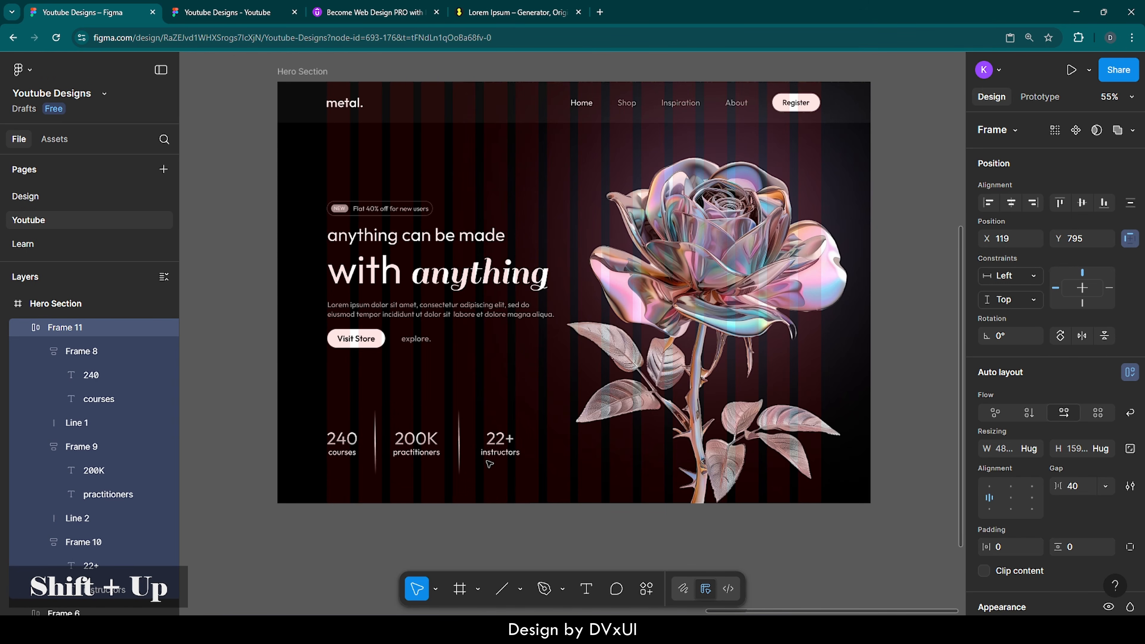
key("Down")
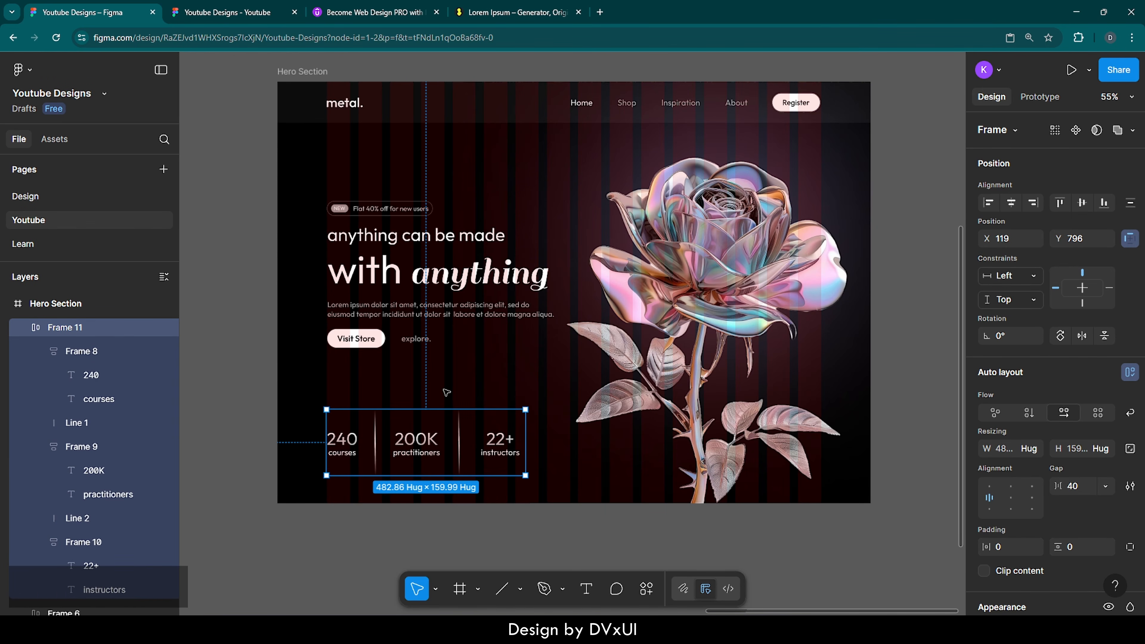
key("Escape")
Step: Hide the red column layout guides on the Hero Section
left_click(305, 72)
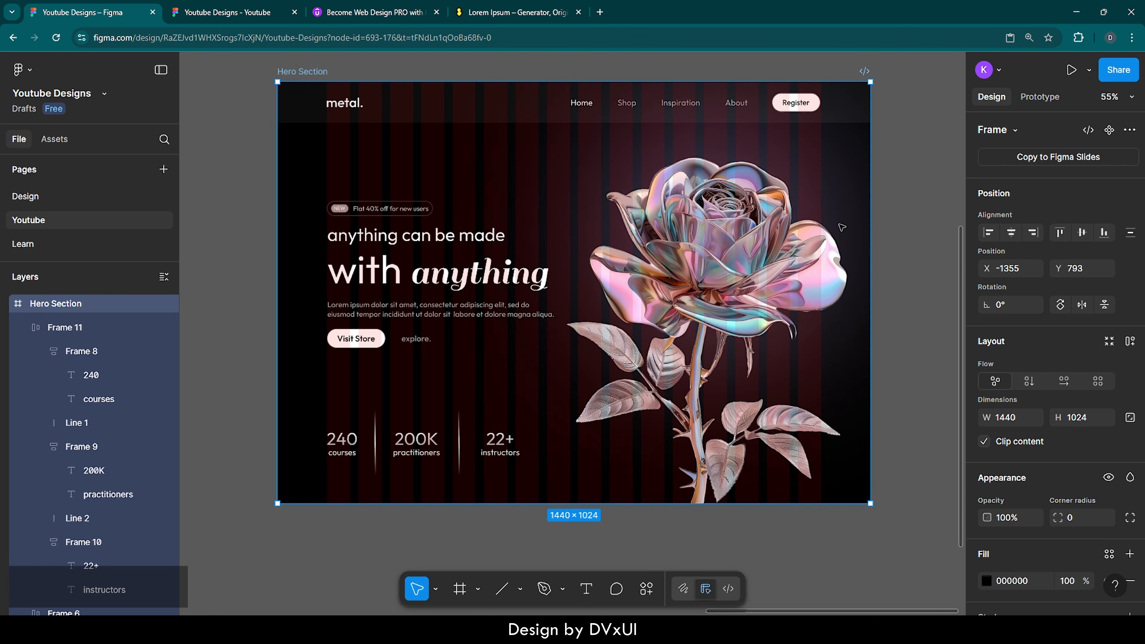
scroll(1049, 487, "down", 10)
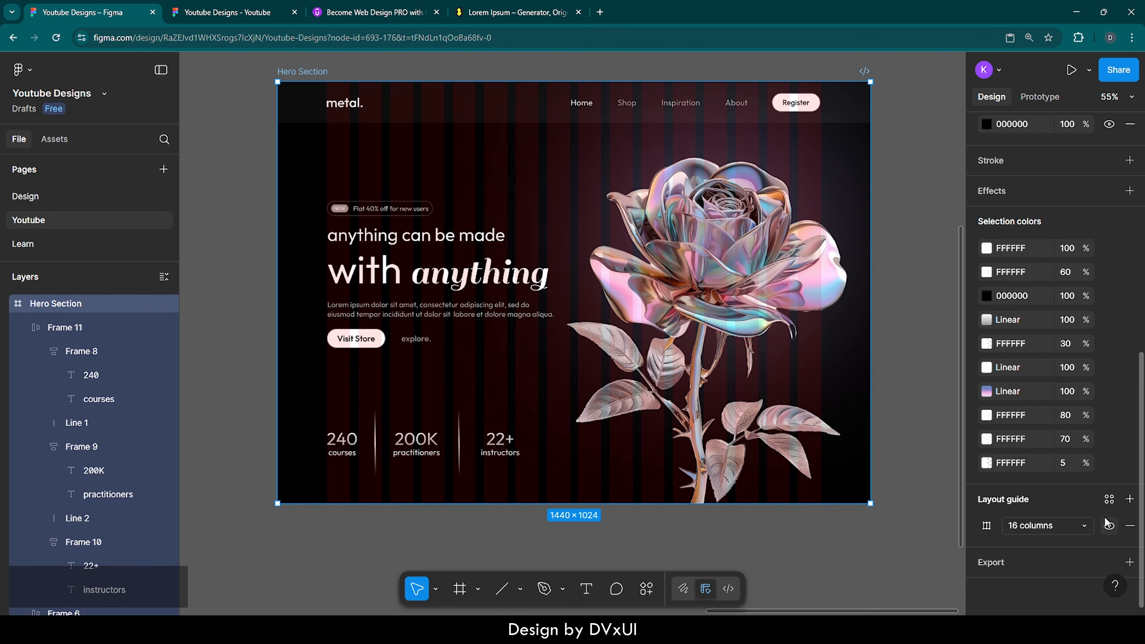
left_click(1107, 526)
left_click(806, 536)
scroll(804, 536, "up", 1)
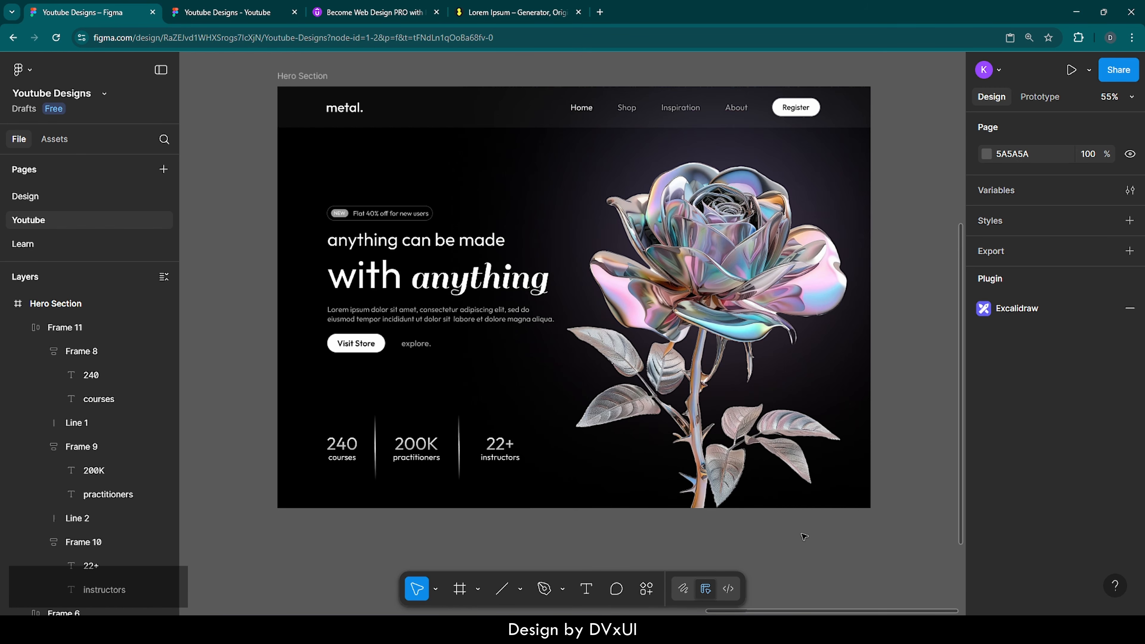
Step: Duplicate the Hero Section and place the copy below the original
scroll(805, 537, "down", 3)
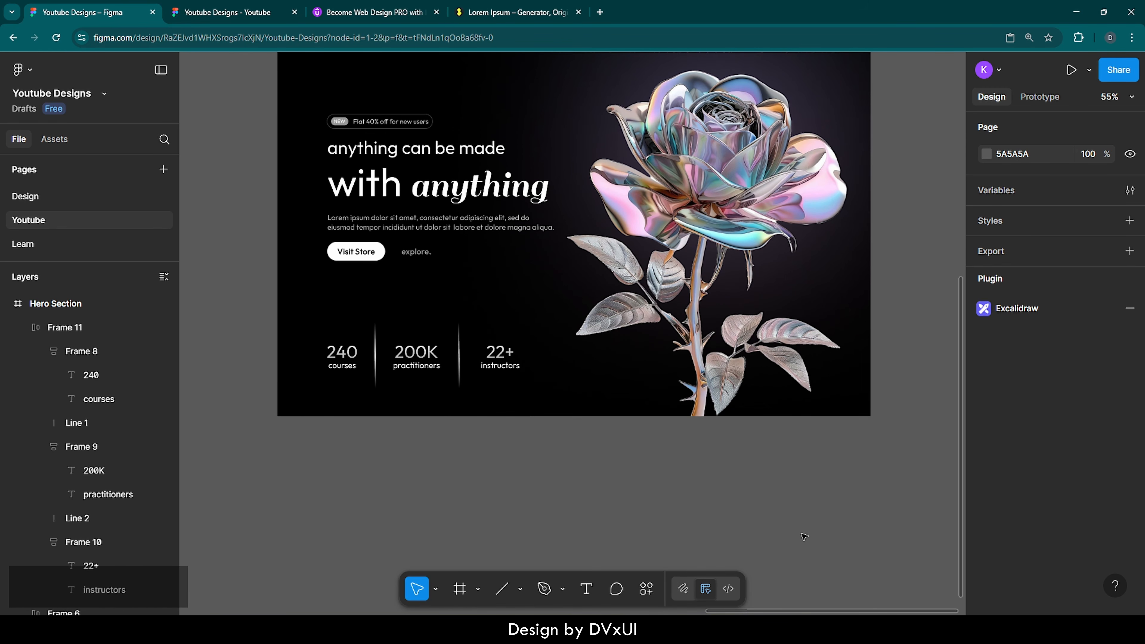
scroll(804, 536, "down", 1)
scroll(805, 536, "down", 2)
left_click(467, 153)
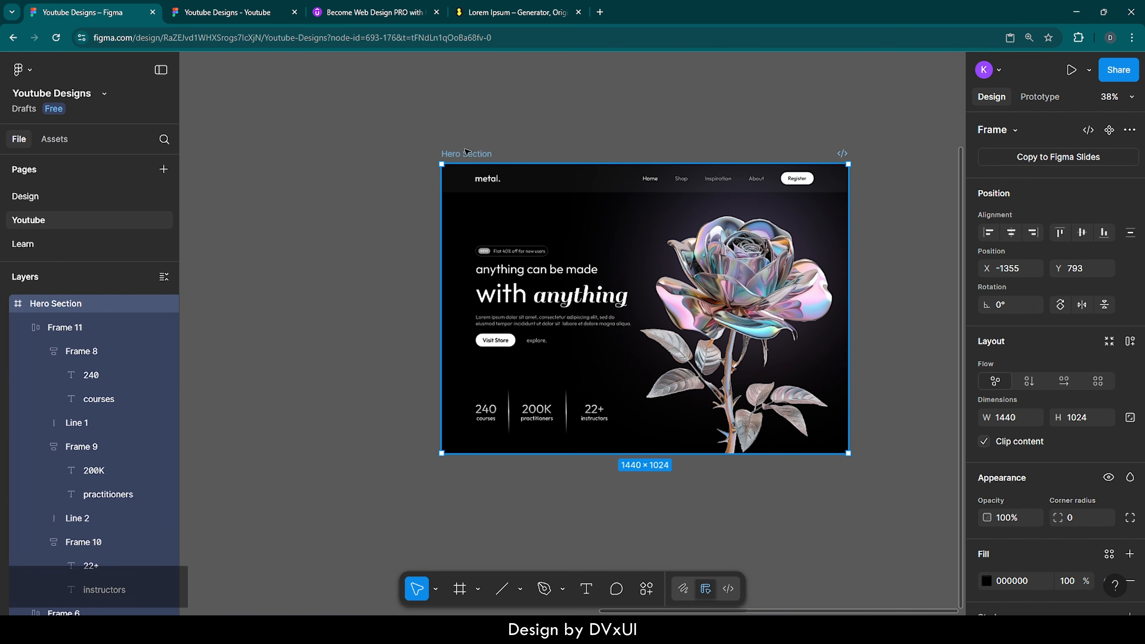
key("ctrl+d")
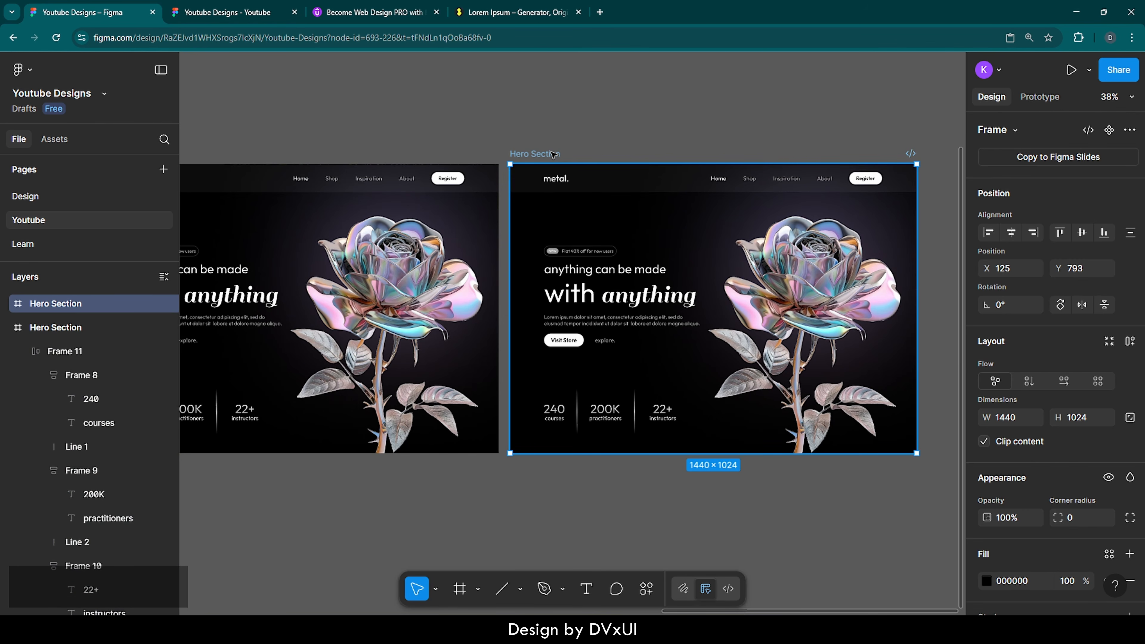
left_click_drag(555, 155, 338, 467)
Step: Delete the navbar, headline text, buttons and stats from the copied hero
scroll(338, 467, "down", 5)
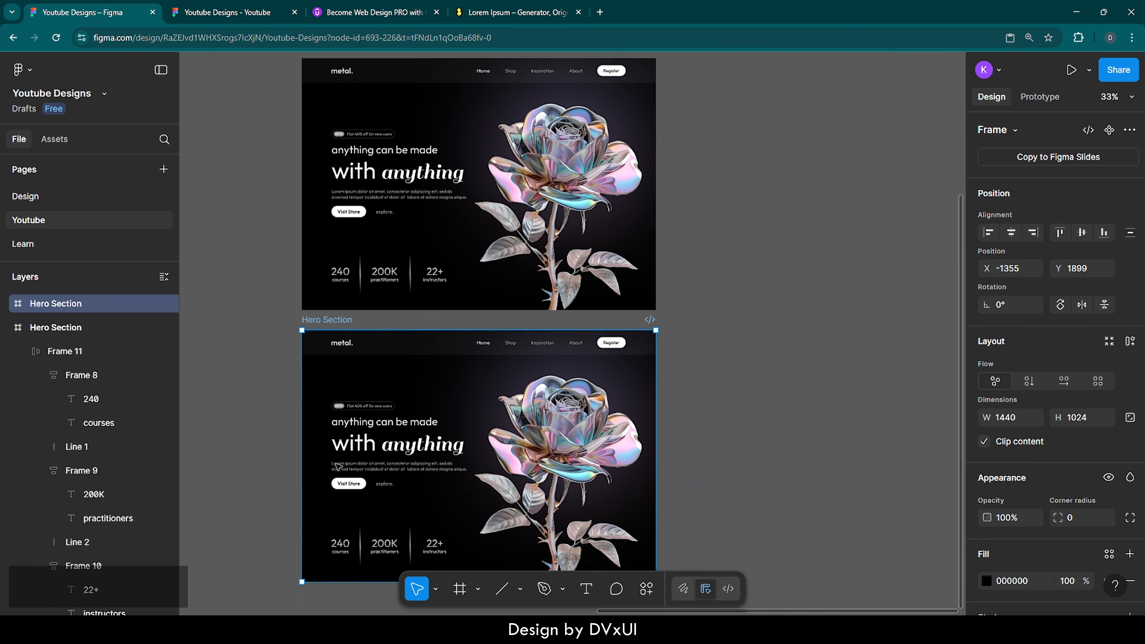
scroll(338, 467, "up", 3)
scroll(361, 406, "right", 1)
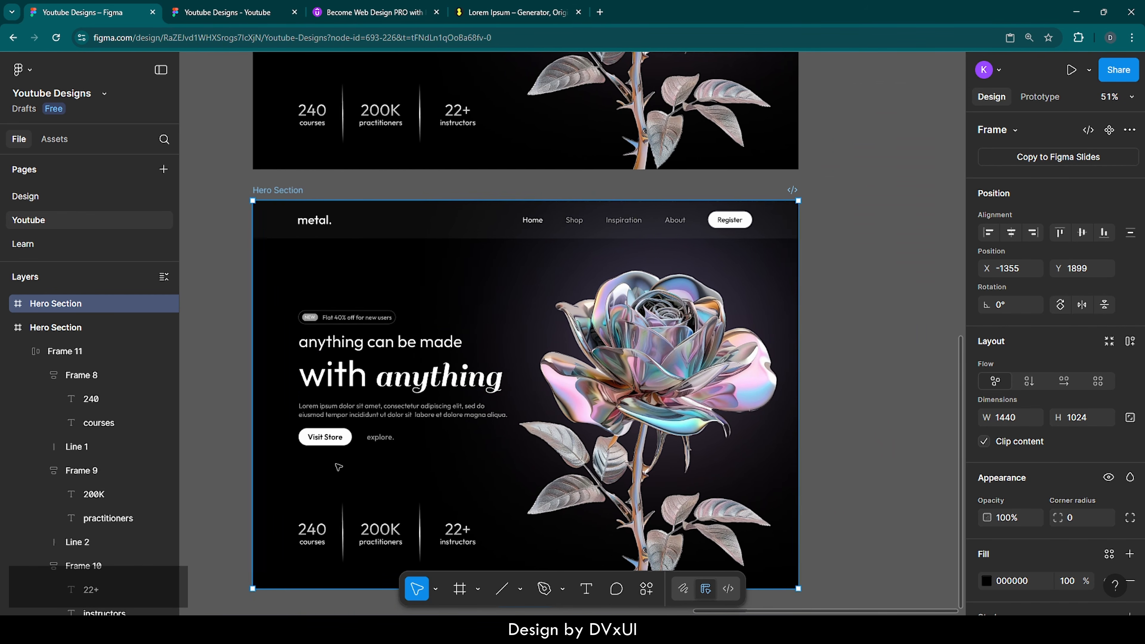
left_click(410, 229)
key("Delete")
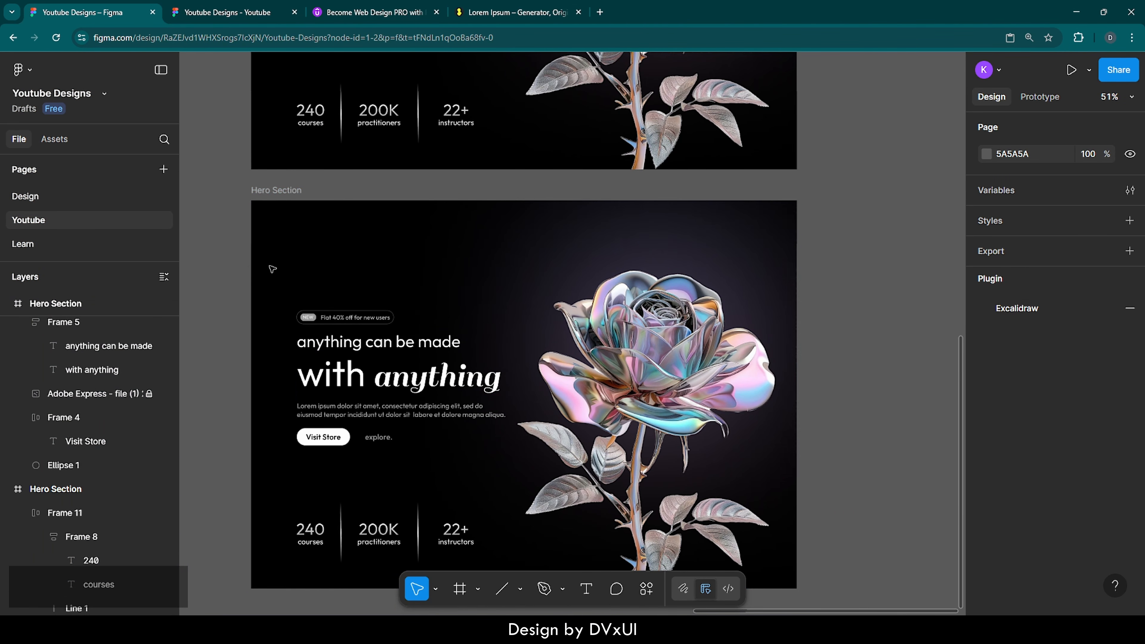
left_click_drag(241, 263, 712, 558)
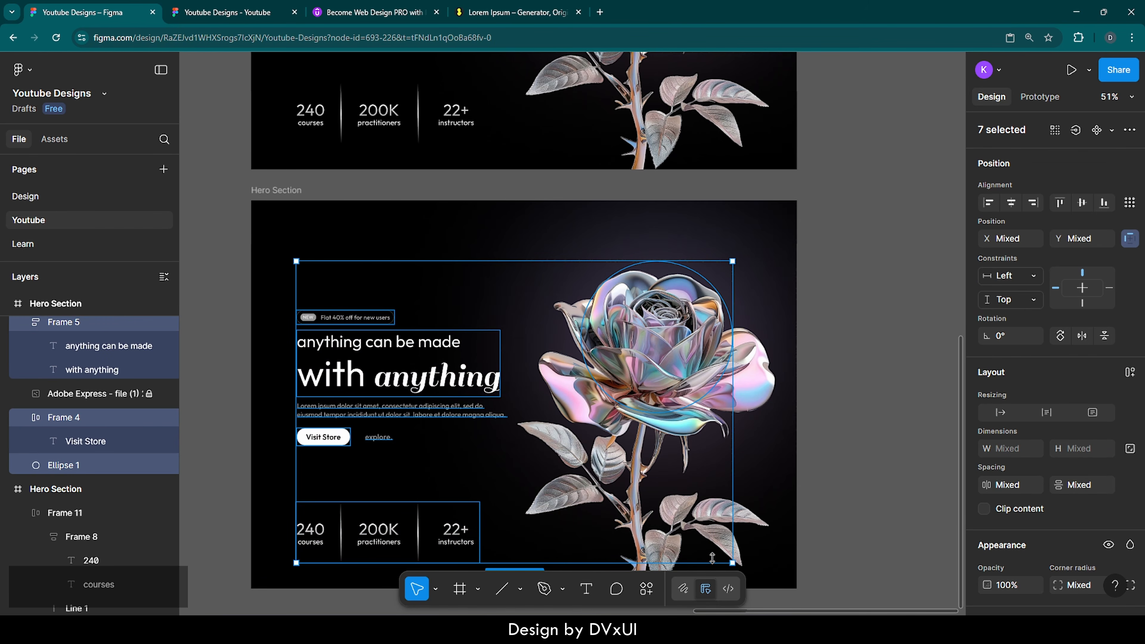
key("Delete")
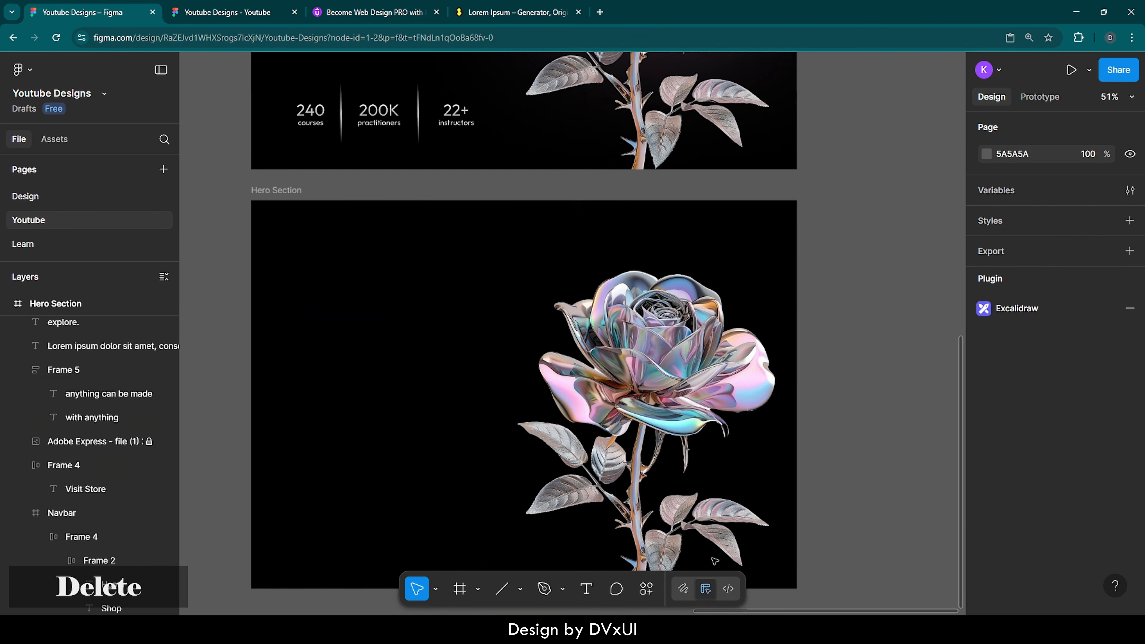
Step: Unlock the rose image layer in the copy and delete it
left_click(286, 199)
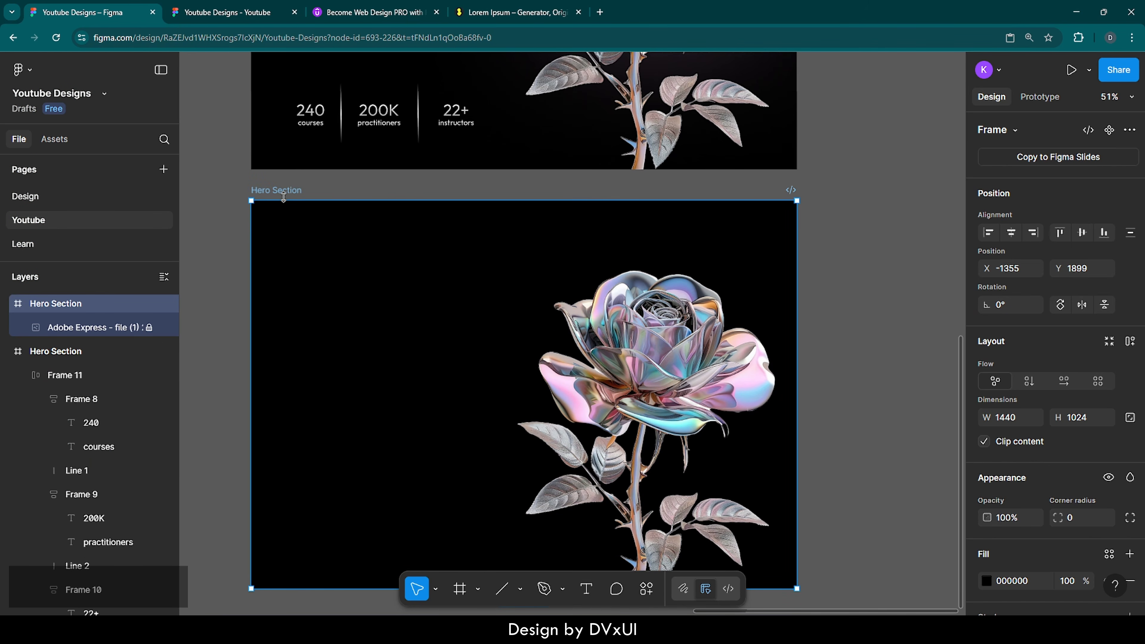
left_click(149, 328)
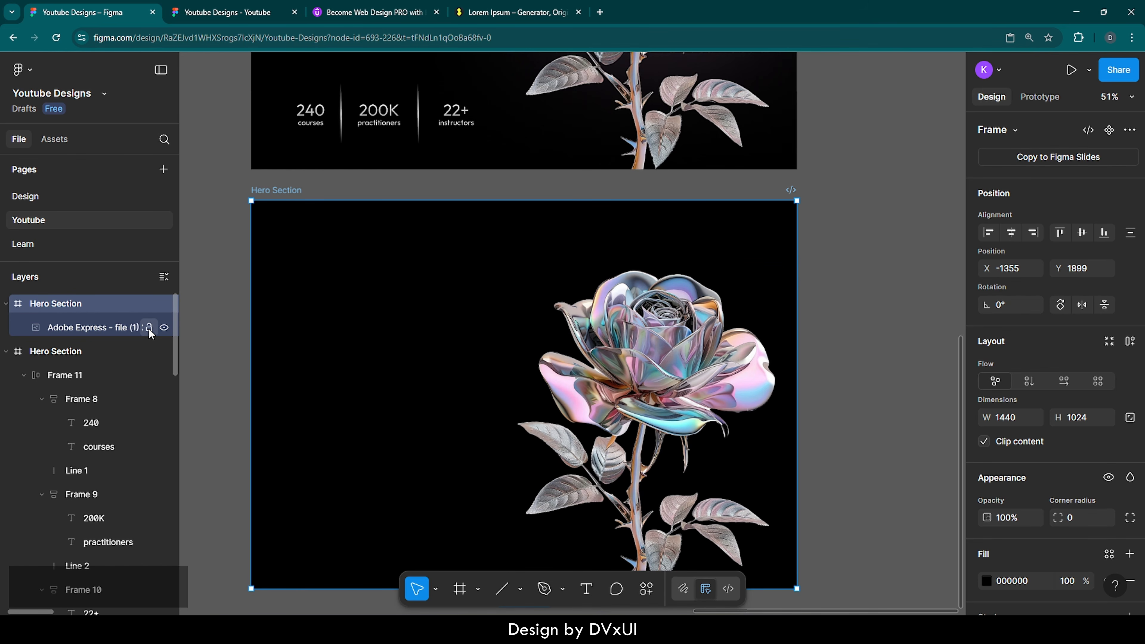
left_click(100, 325)
key("Delete")
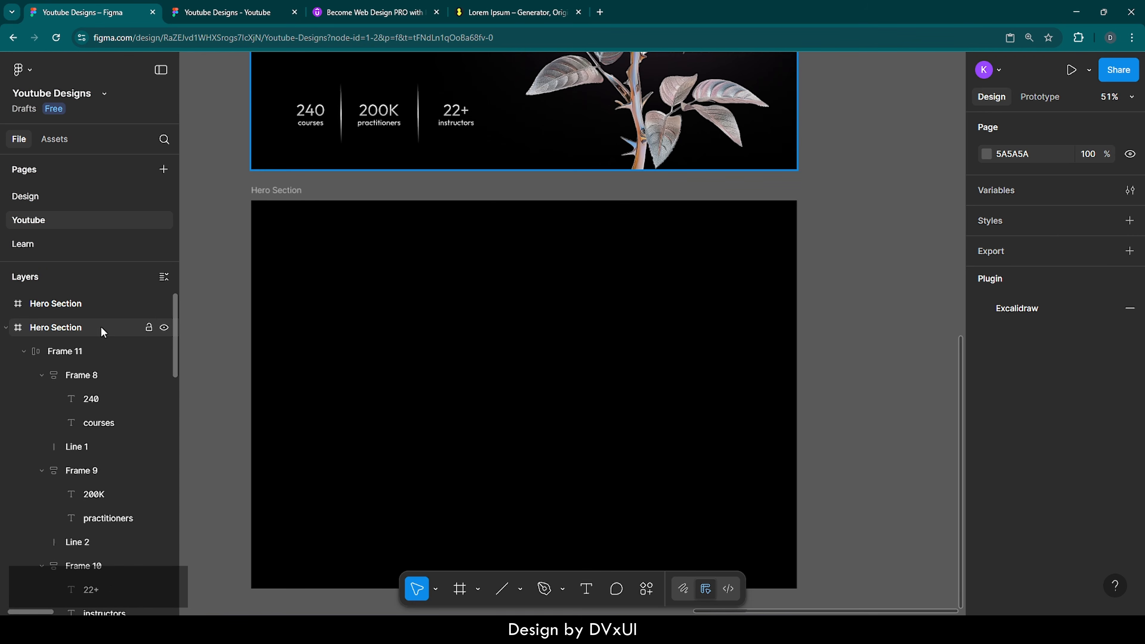
Step: Rename the empty copied frame to 'Section 2'
left_click(280, 260)
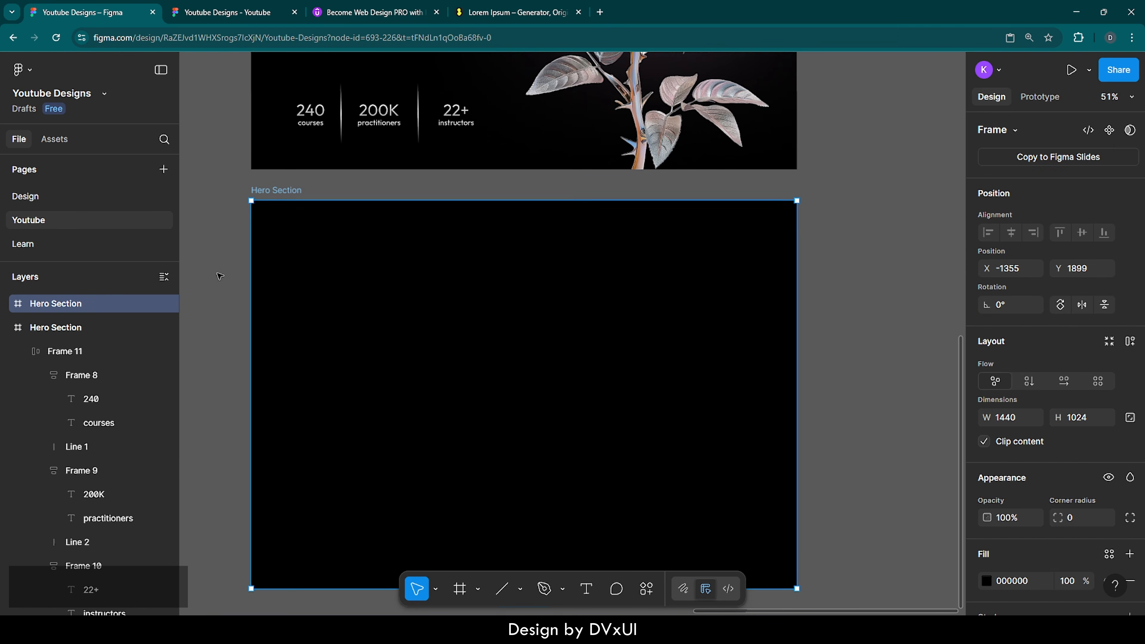
double_click(85, 305)
key("BackSpace")
type("Se")
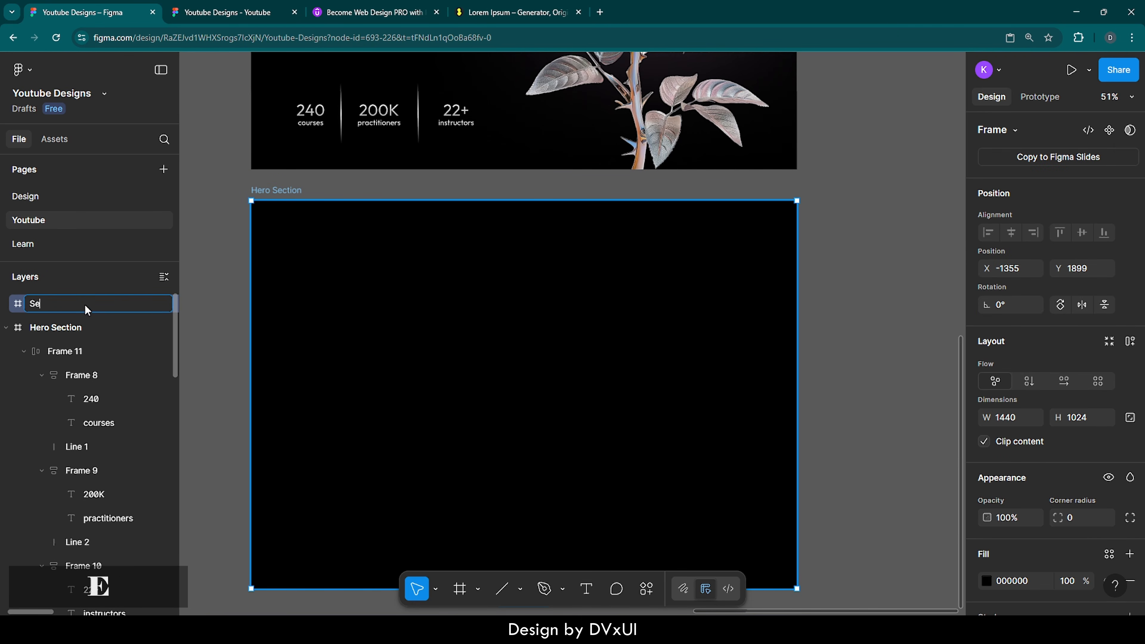
type("ction 2")
key("Return")
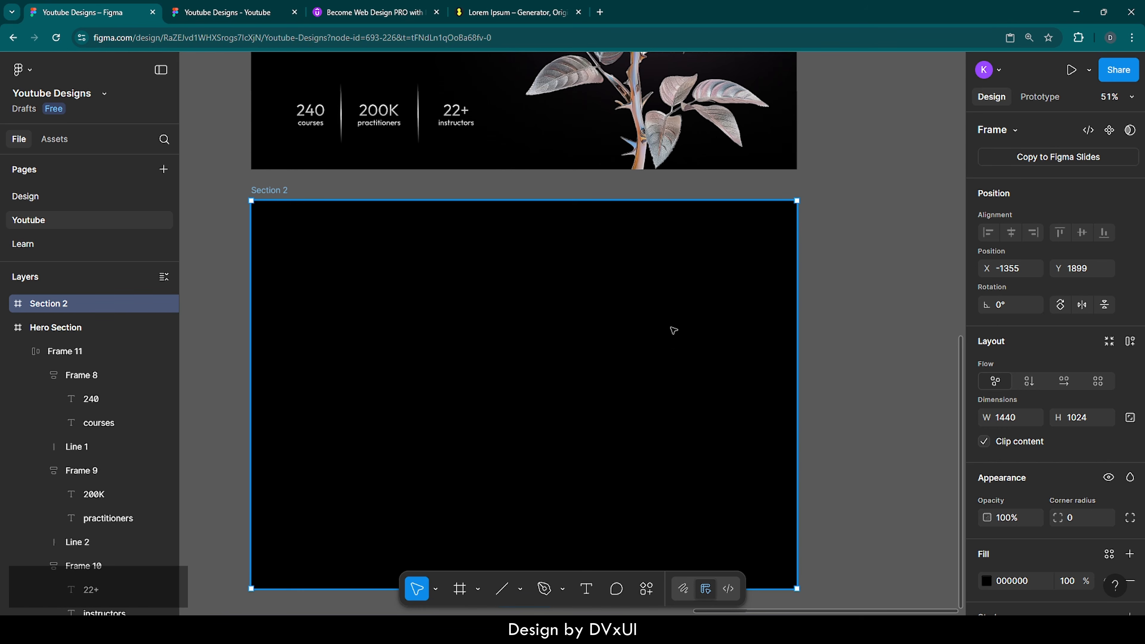
Step: Give Section 2 a 0D0D0D fill and a height of 800
scroll(1025, 532, "down", 2)
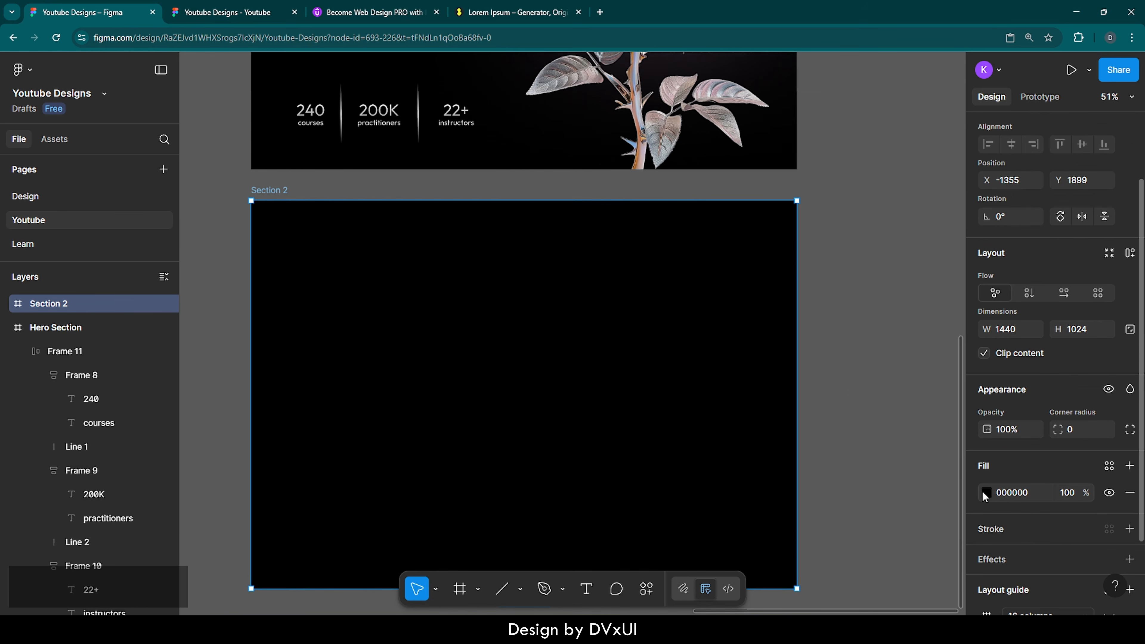
left_click(1033, 493)
type("0d")
key("Return")
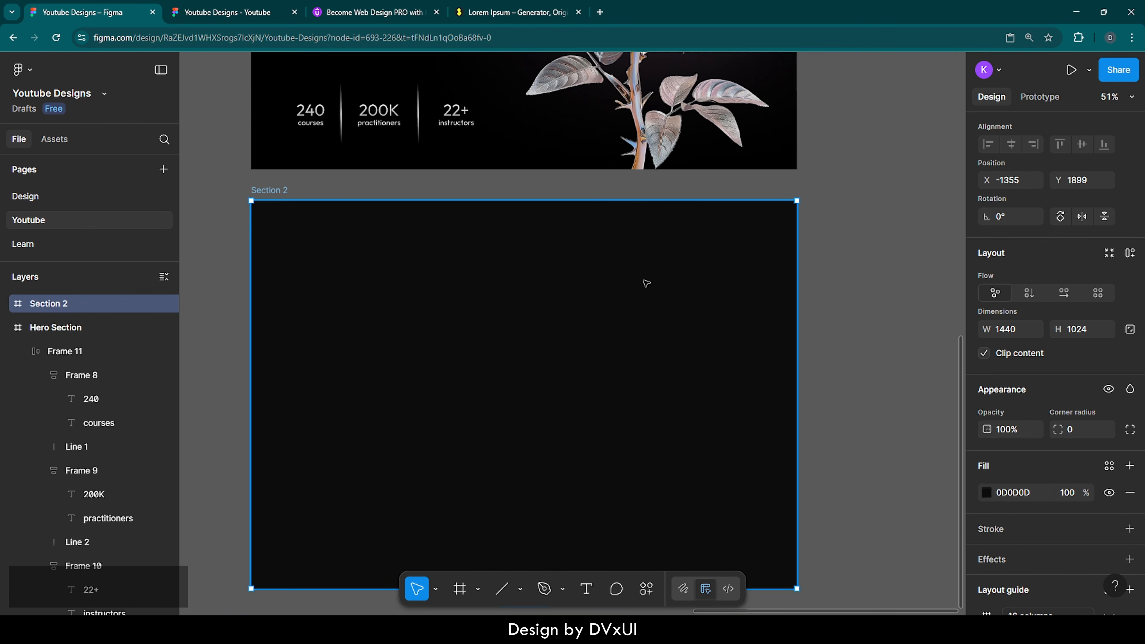
left_click(1090, 331)
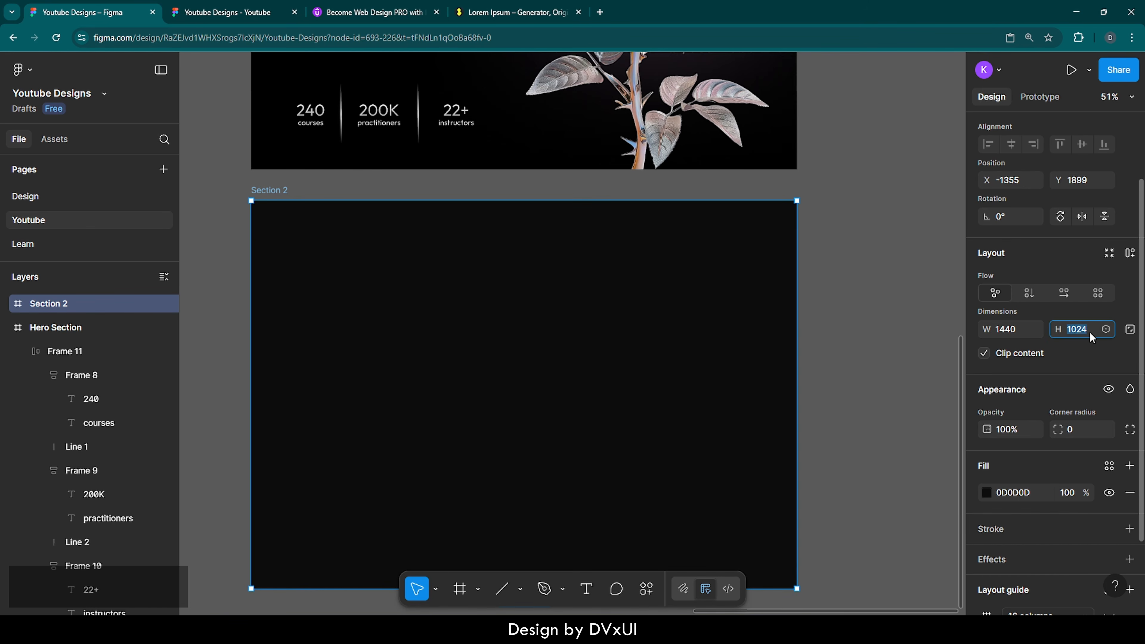
type("800")
key("Return")
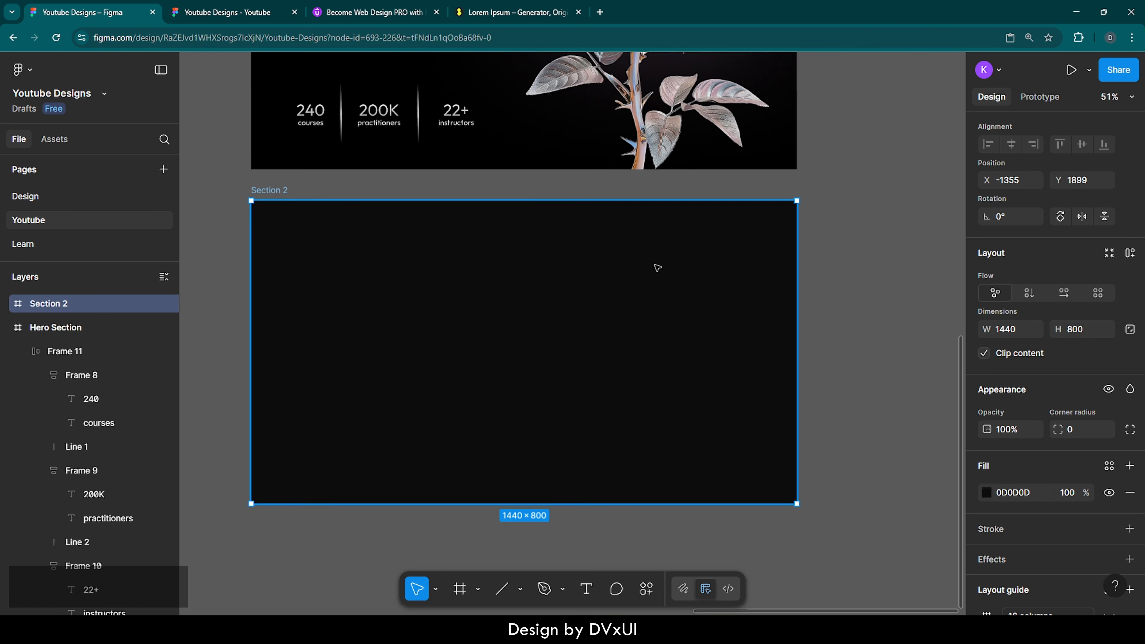
scroll(658, 263, "left", 2)
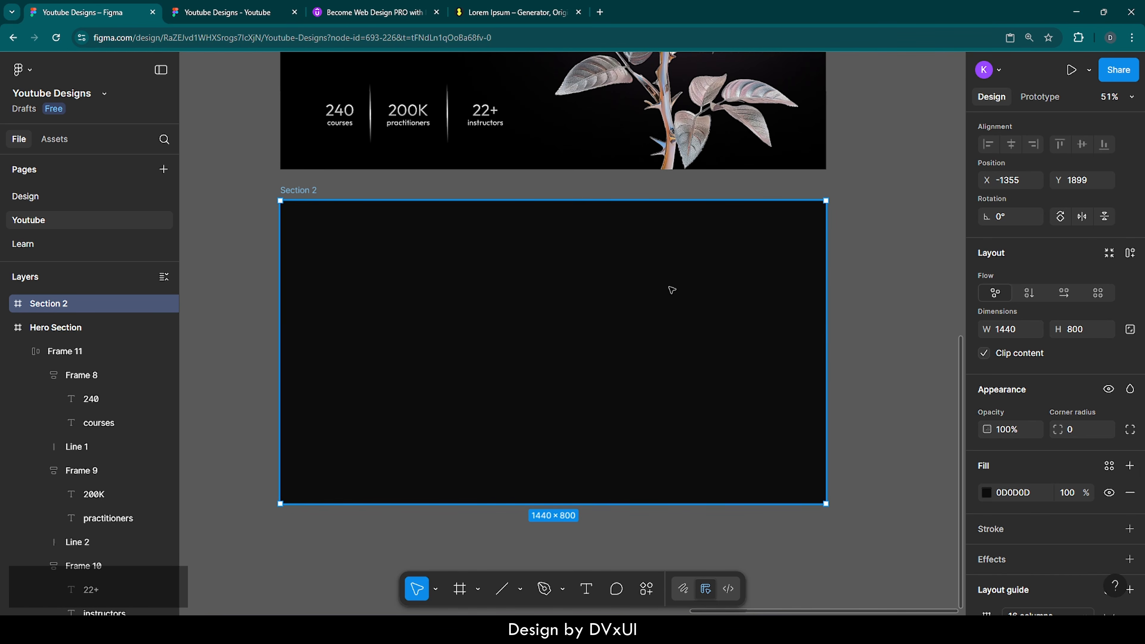
Step: Show Section 2's 16-column grid and review its 120 margin and 20 gutter settings
scroll(1083, 524, "down", 3)
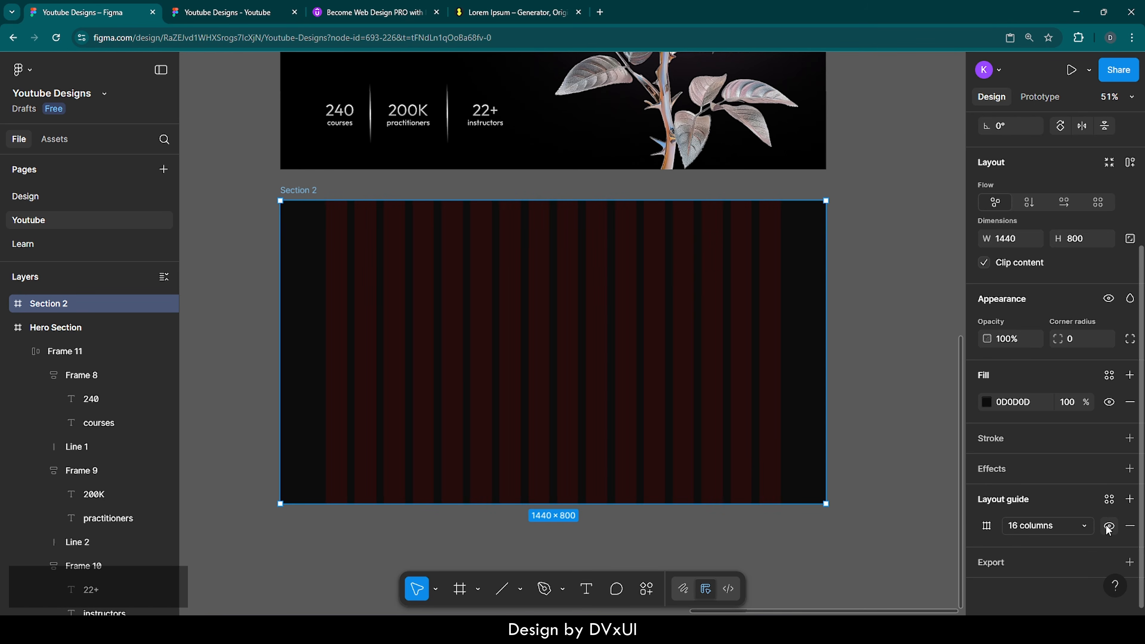
scroll(762, 453, "up", 6)
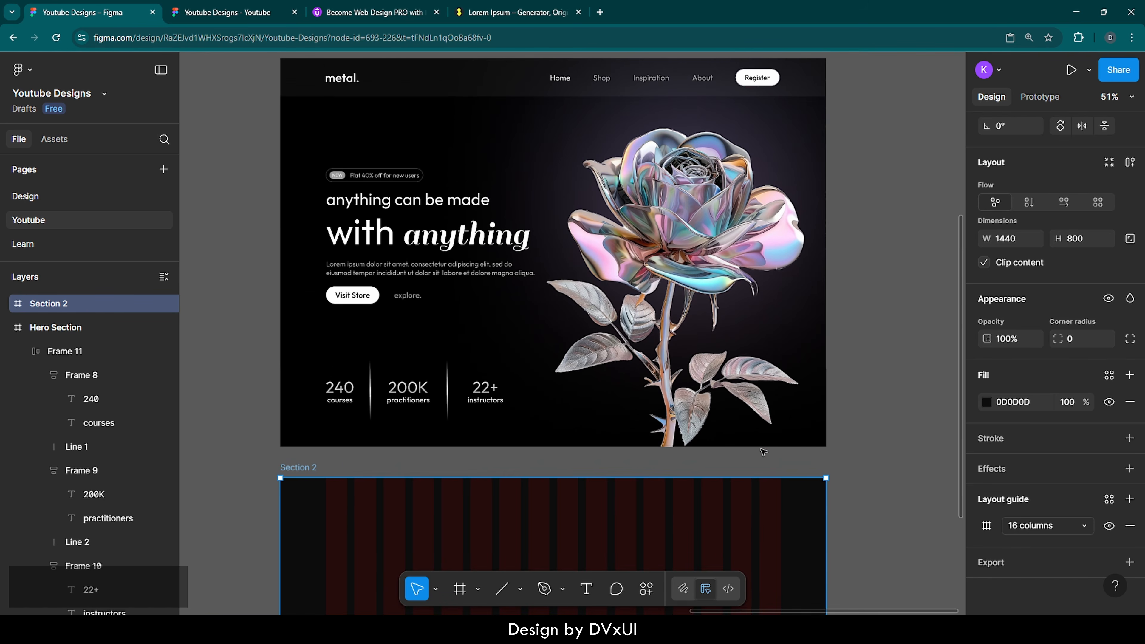
scroll(734, 509, "down", 5)
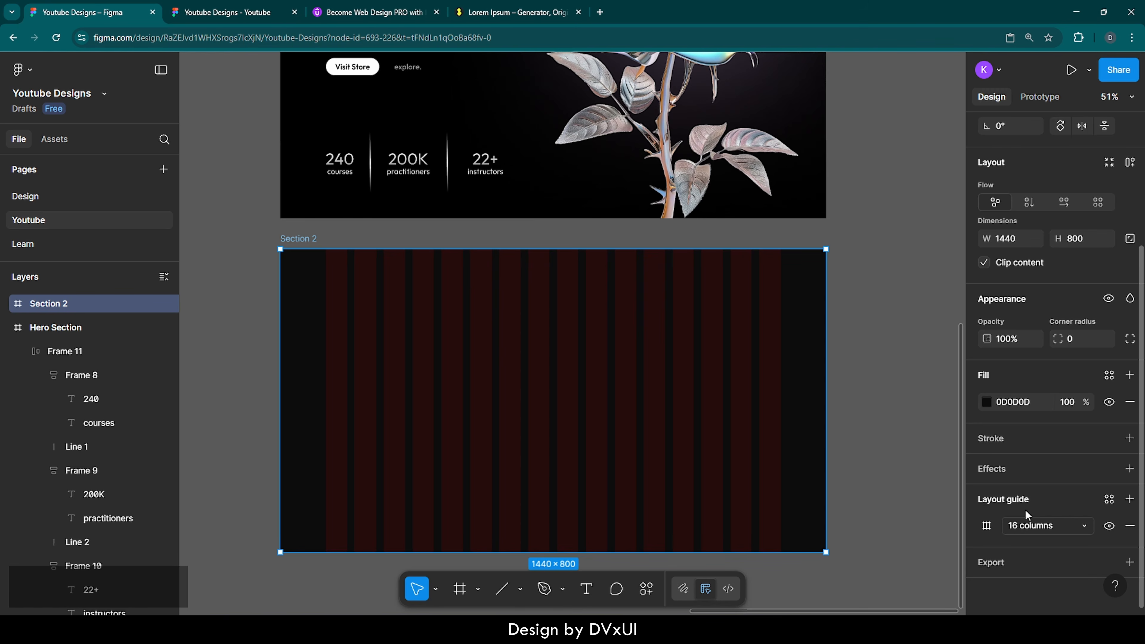
left_click(988, 526)
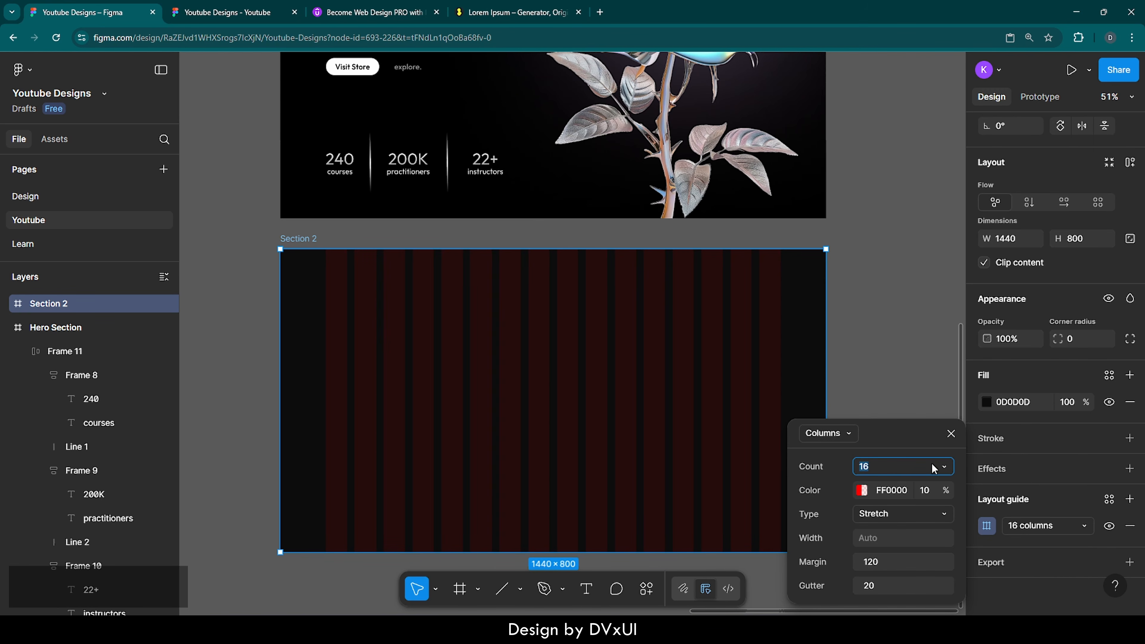
left_click(951, 434)
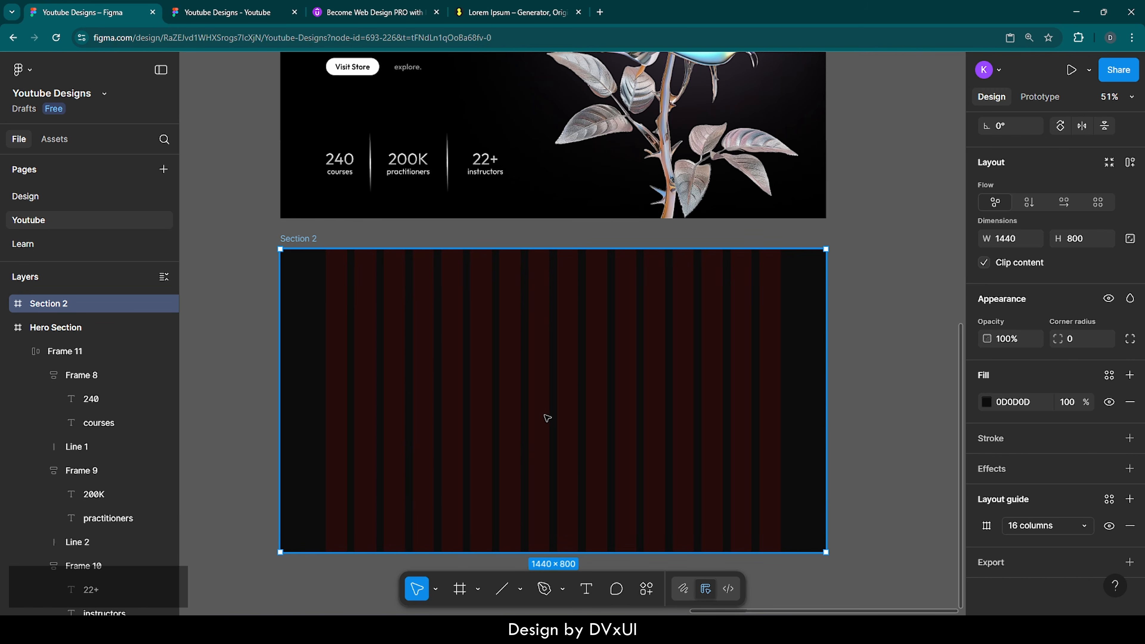
Step: Add a 100×100 frame inside Section 2, discarding a test rectangle first
key("r")
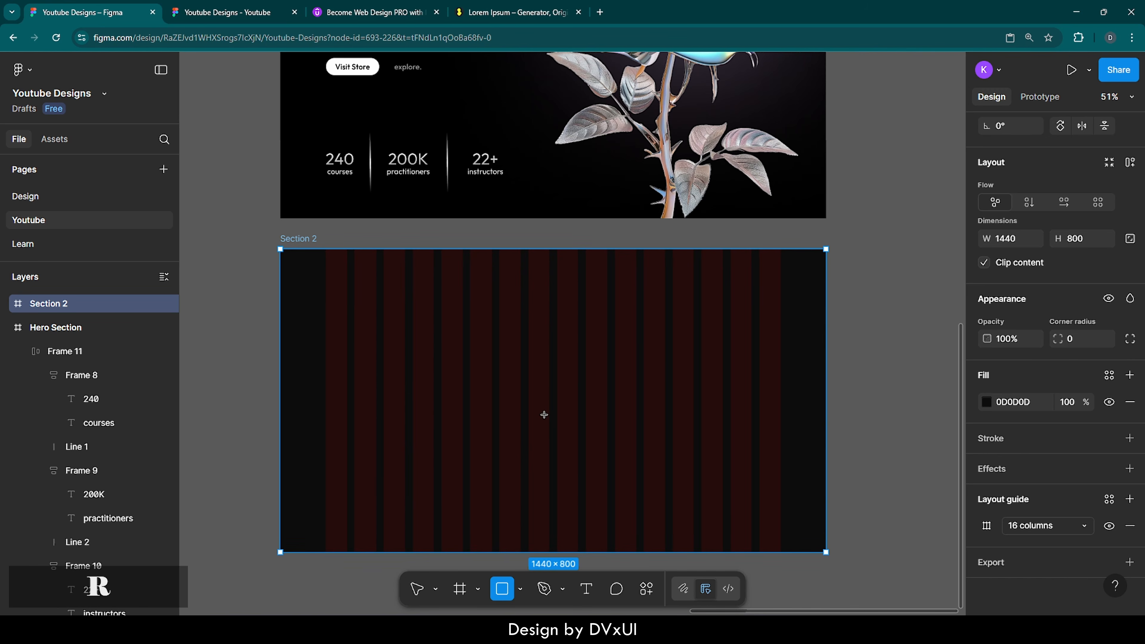
left_click(514, 375)
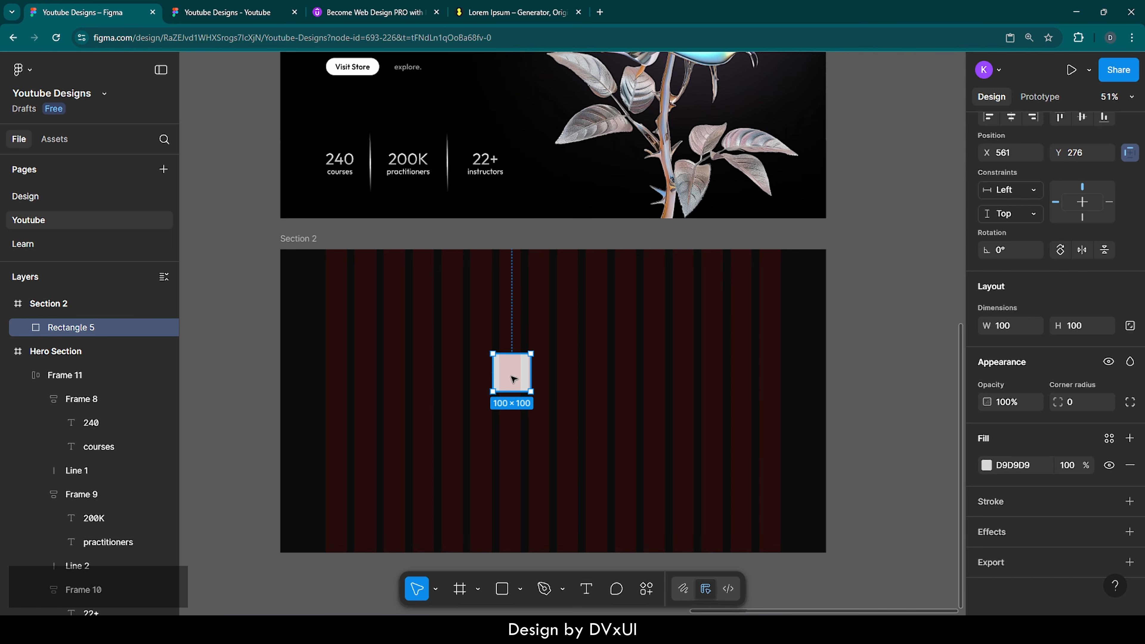
key("Delete")
key("f")
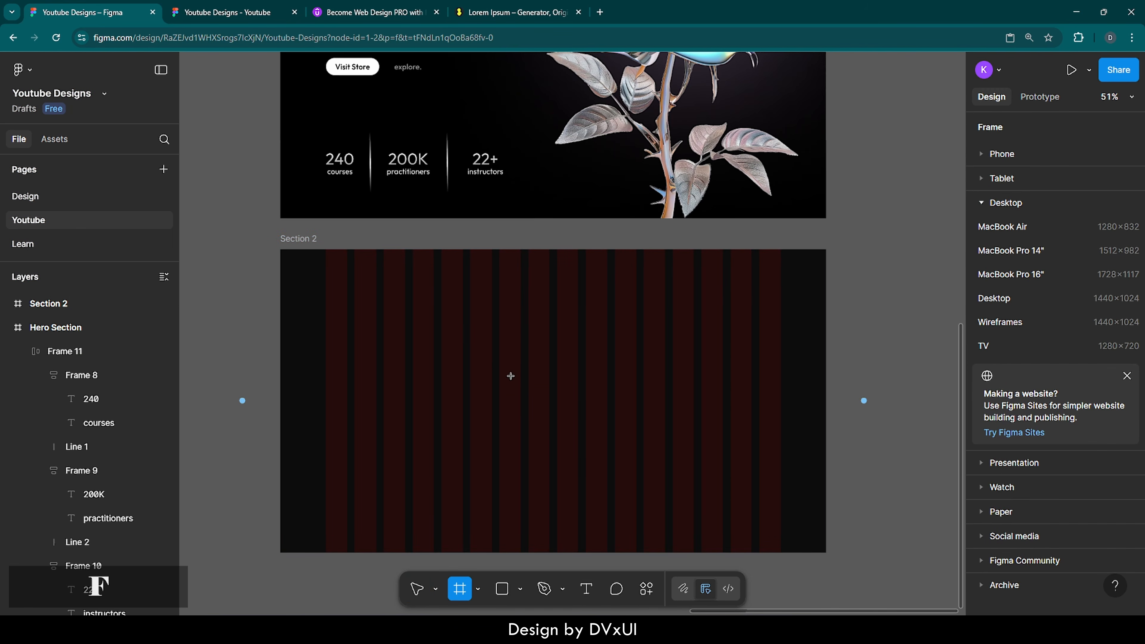
left_click(497, 371)
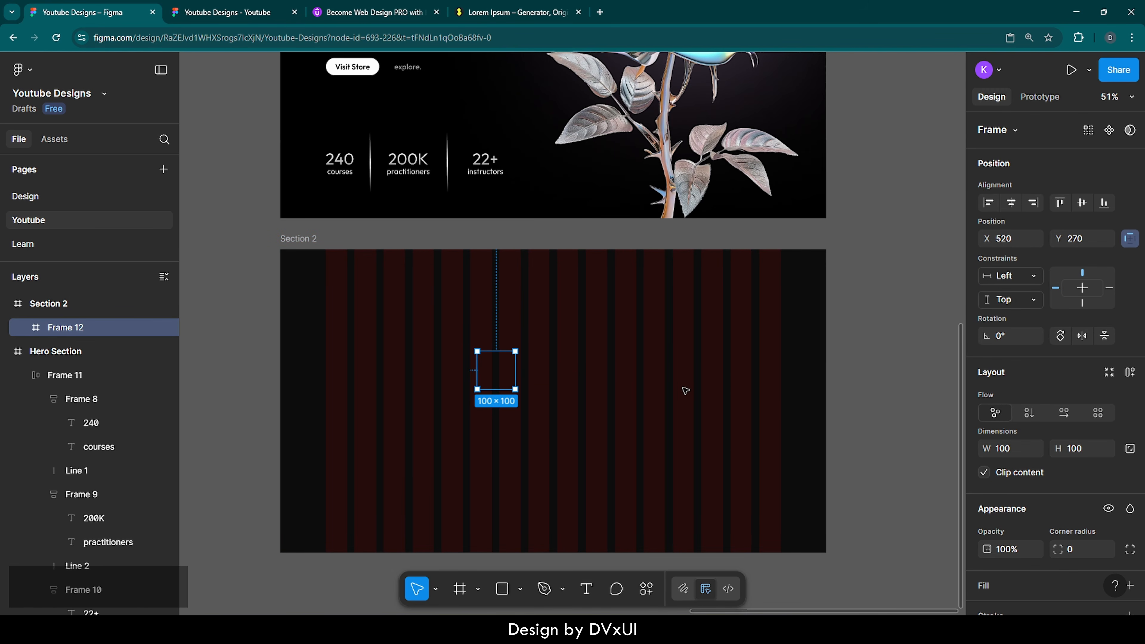
Step: Resize Frame 12 to 390×800
left_click(1016, 450)
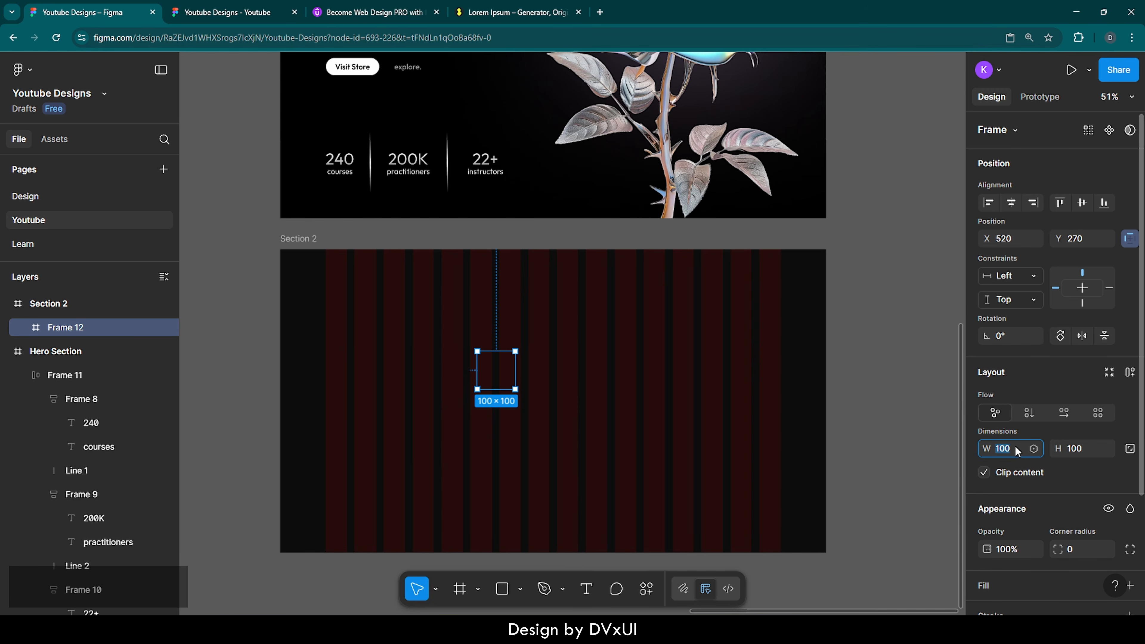
type("390")
key("Return")
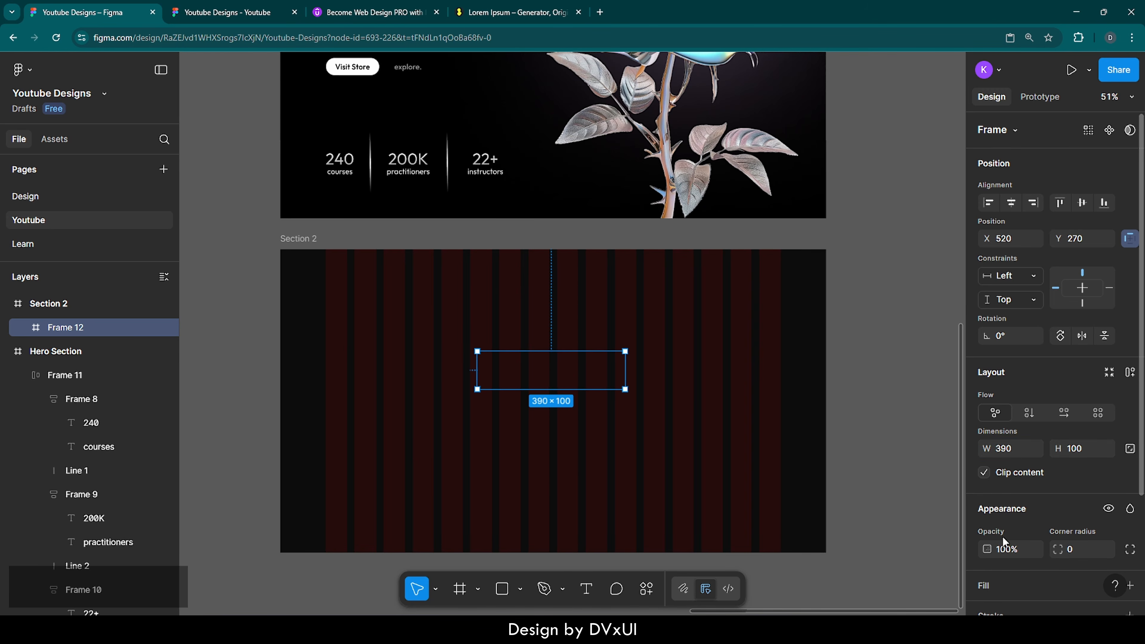
scroll(1002, 536, "down", 3)
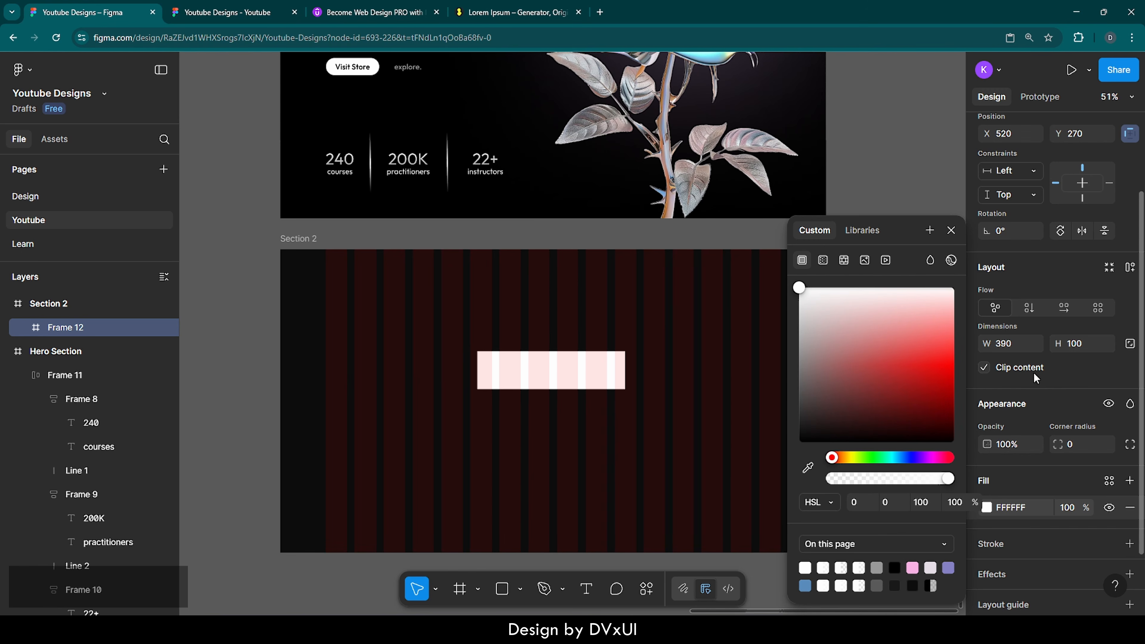
scroll(1033, 372, "up", 1)
left_click(1075, 393)
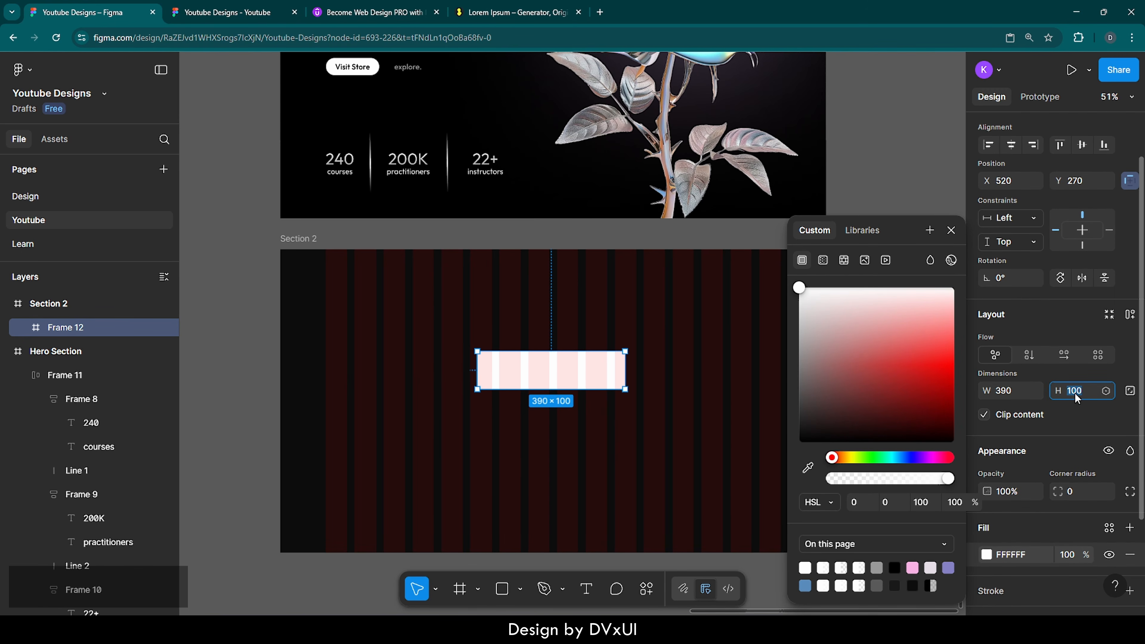
type("800")
key("Return")
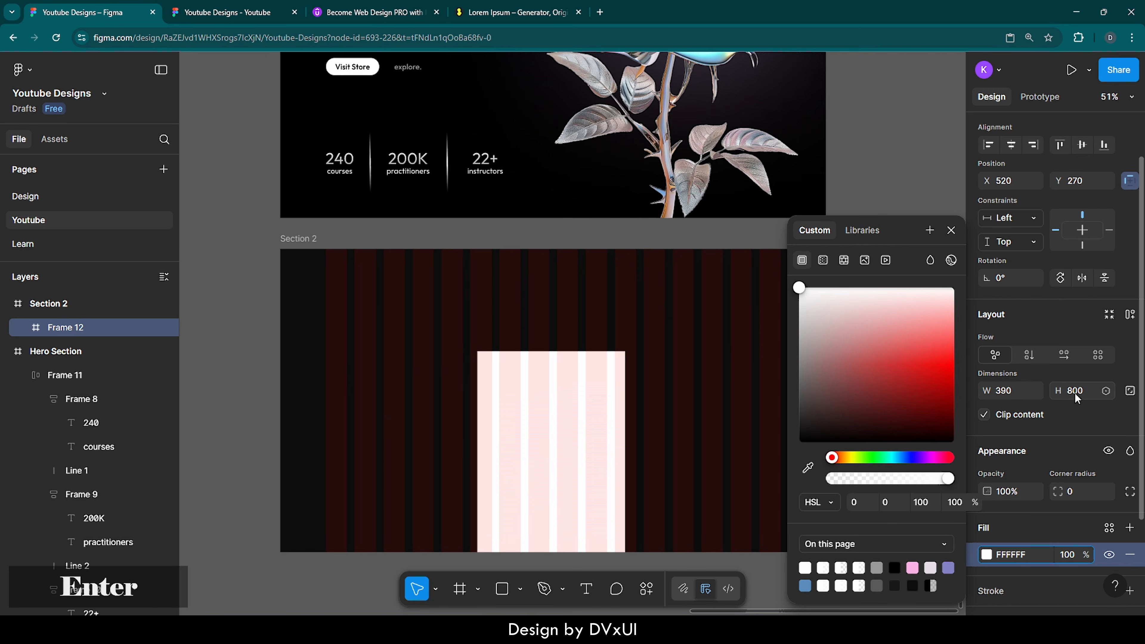
left_click(951, 231)
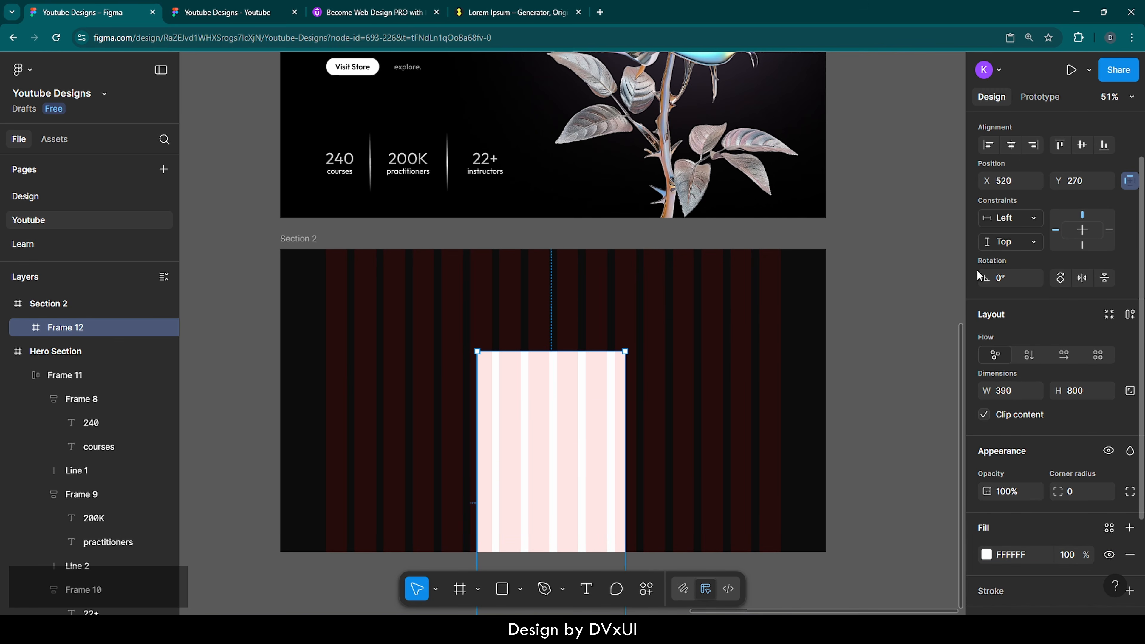
Step: Align Frame 12 to Section 2's left edge and vertical centre, and fill it 1C1C1C
scroll(1013, 313, "up", 1)
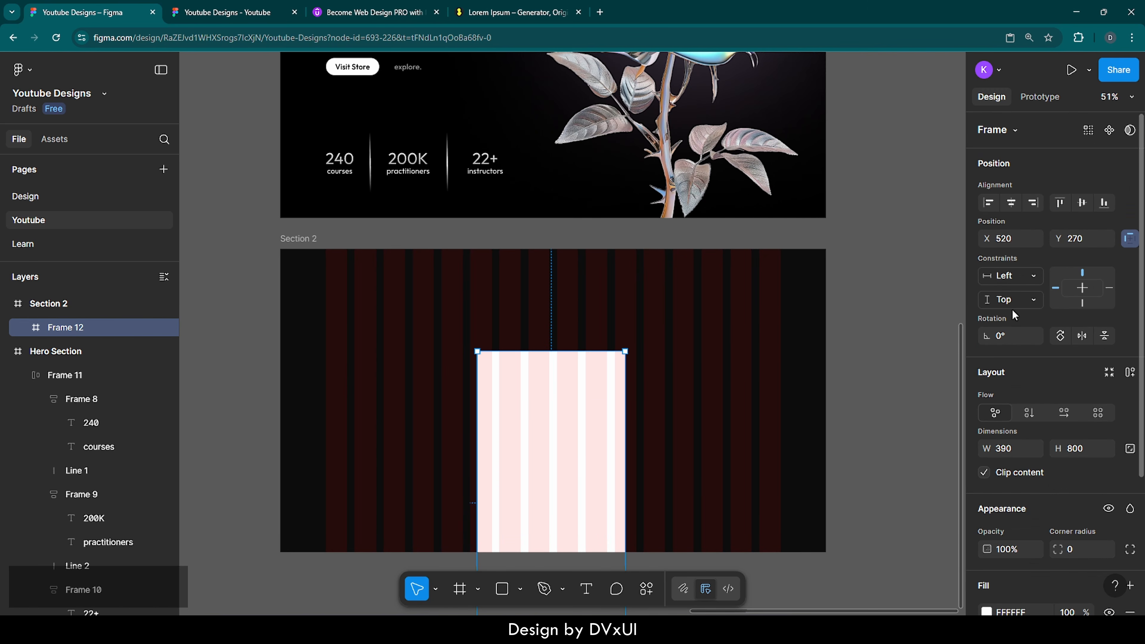
left_click(1082, 205)
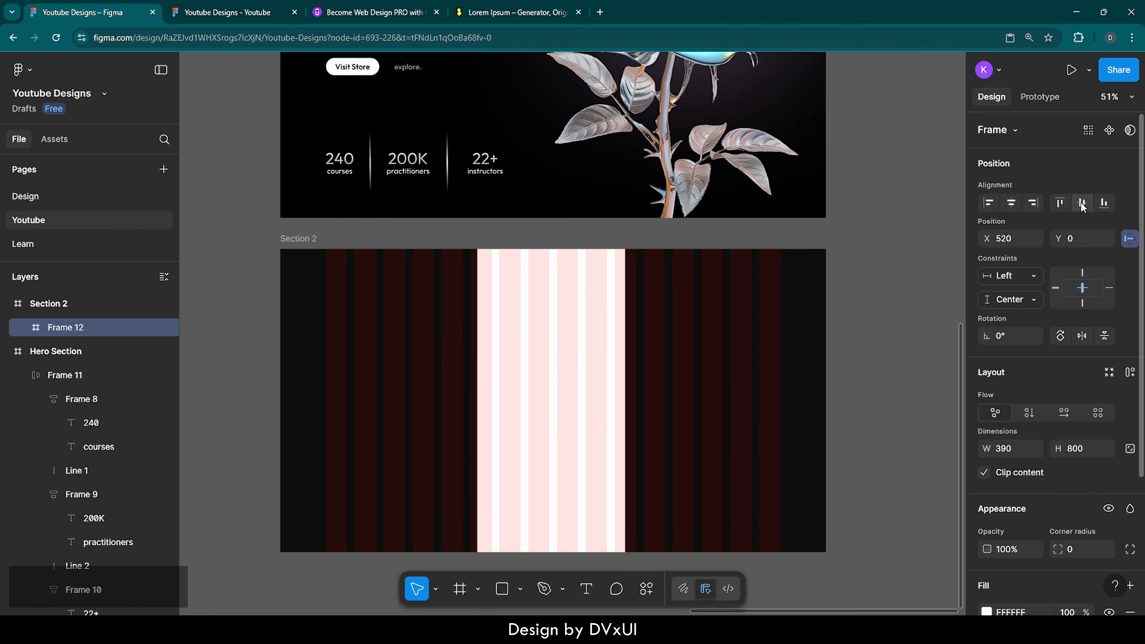
left_click(985, 204)
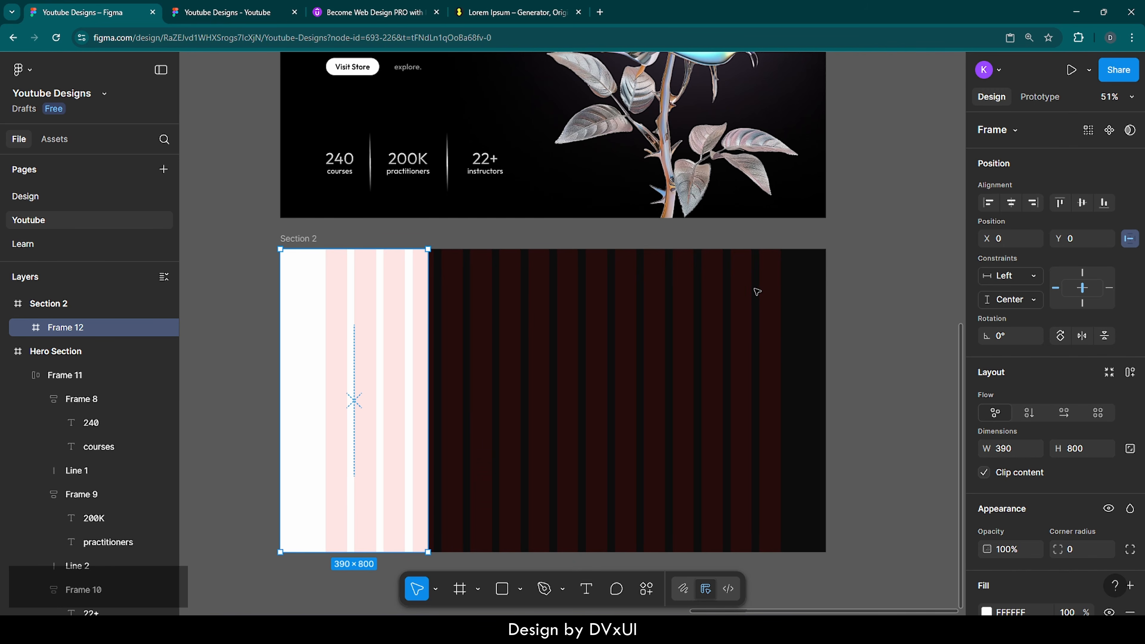
scroll(1060, 493, "down", 3)
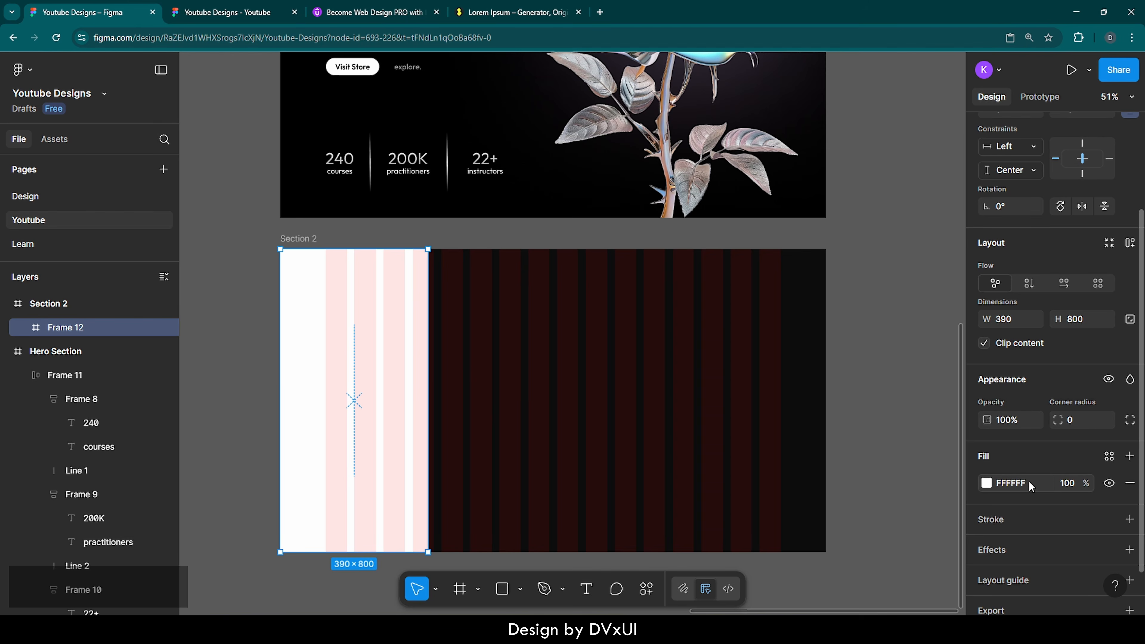
scroll(1029, 481, "down", 1)
left_click(1007, 437)
type("1C1C1C")
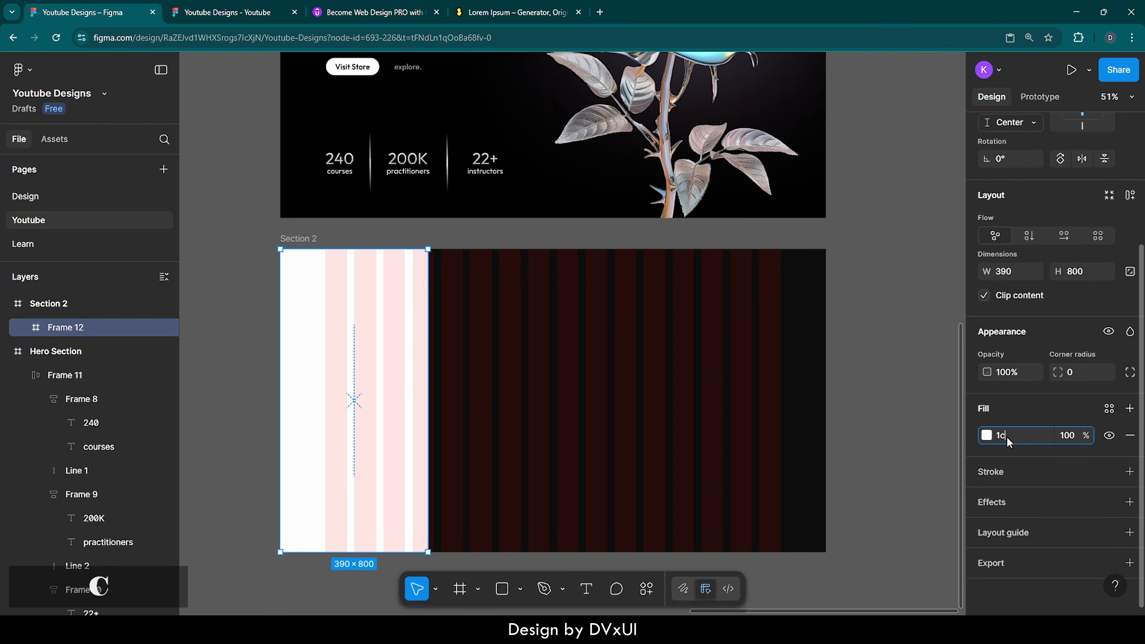
key("Return")
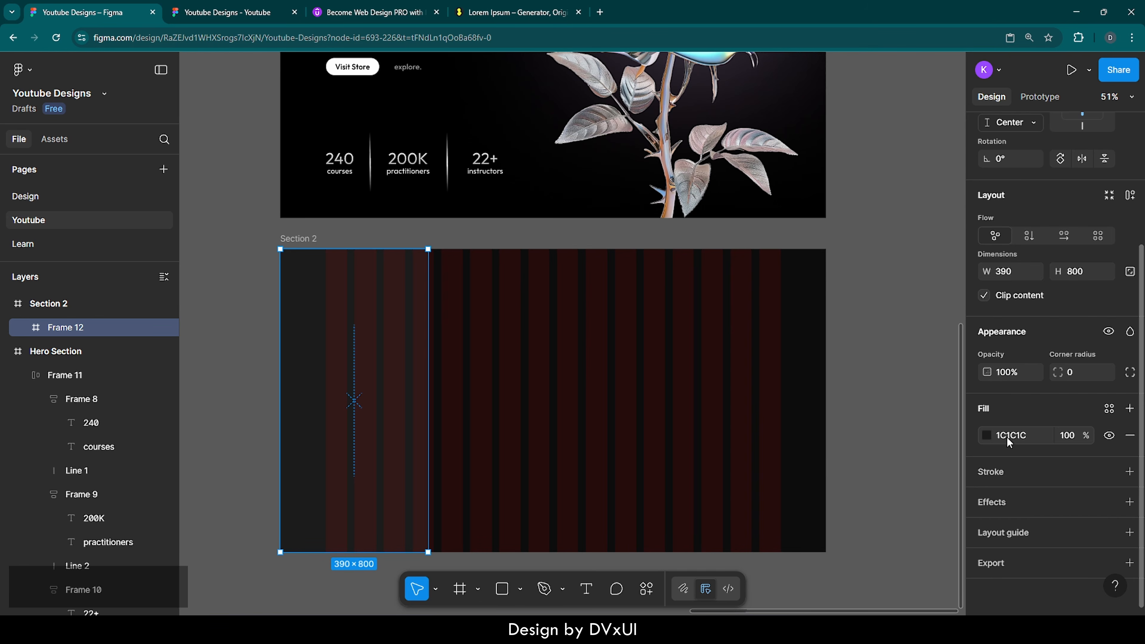
left_click(690, 372)
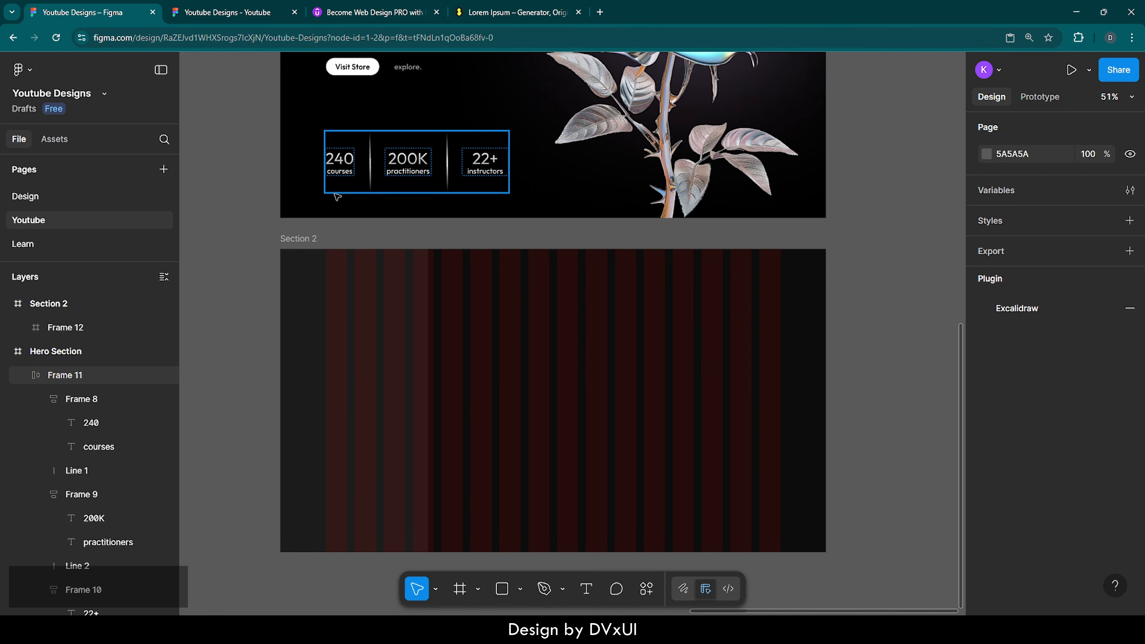
Step: Hide Section 2's 16-column layout guide
left_click(660, 262)
scroll(1067, 485, "down", 5)
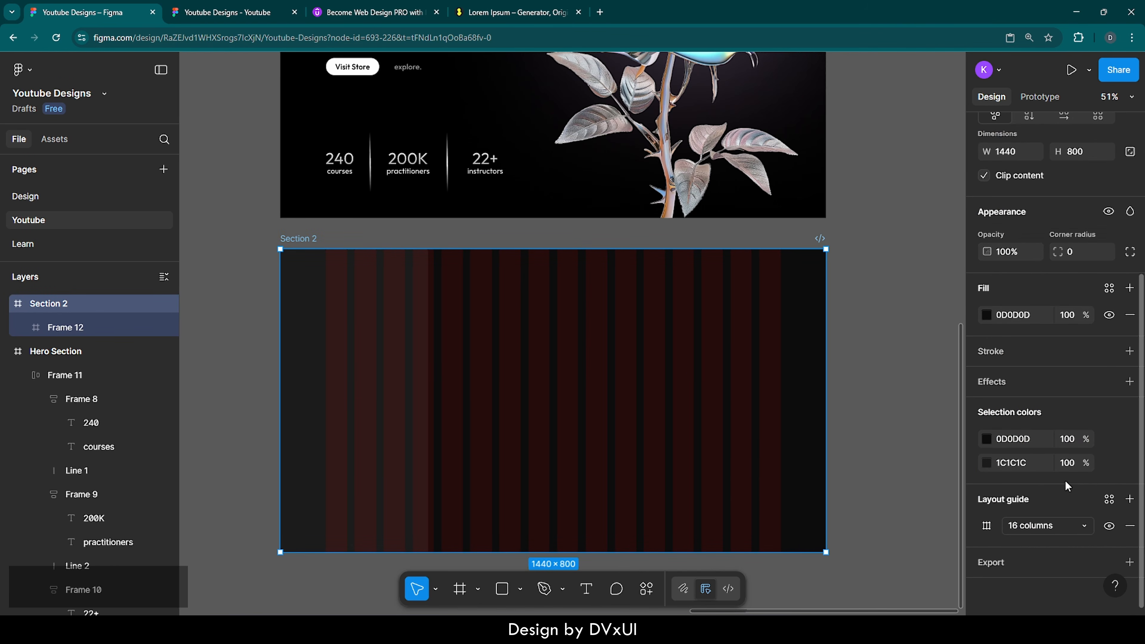
left_click(1108, 527)
scroll(790, 435, "left", 3)
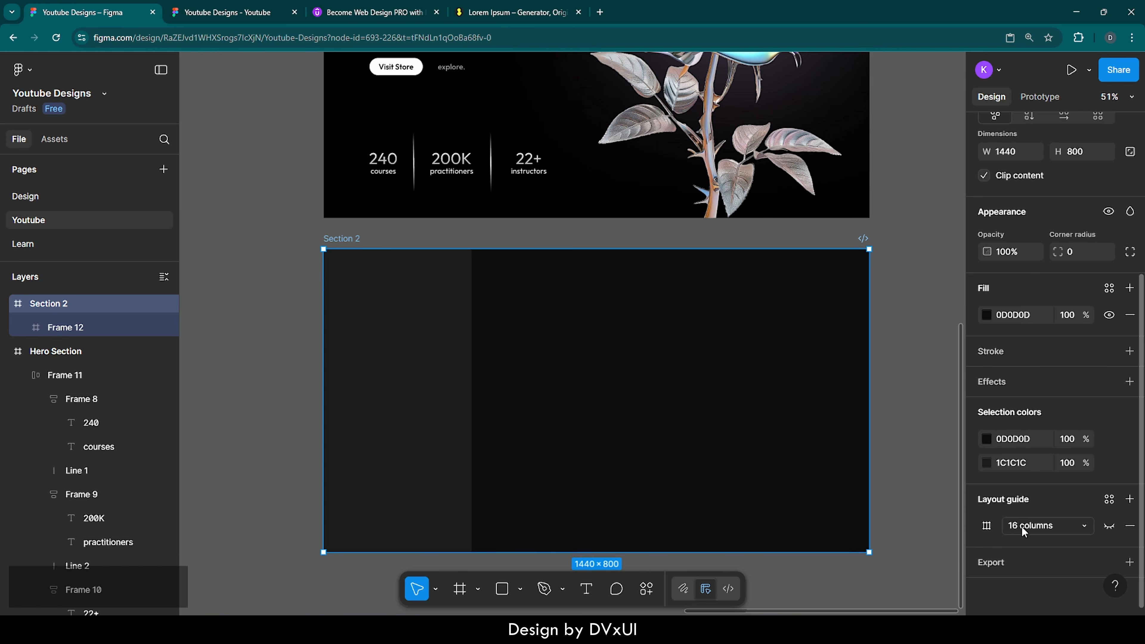
left_click(1107, 526)
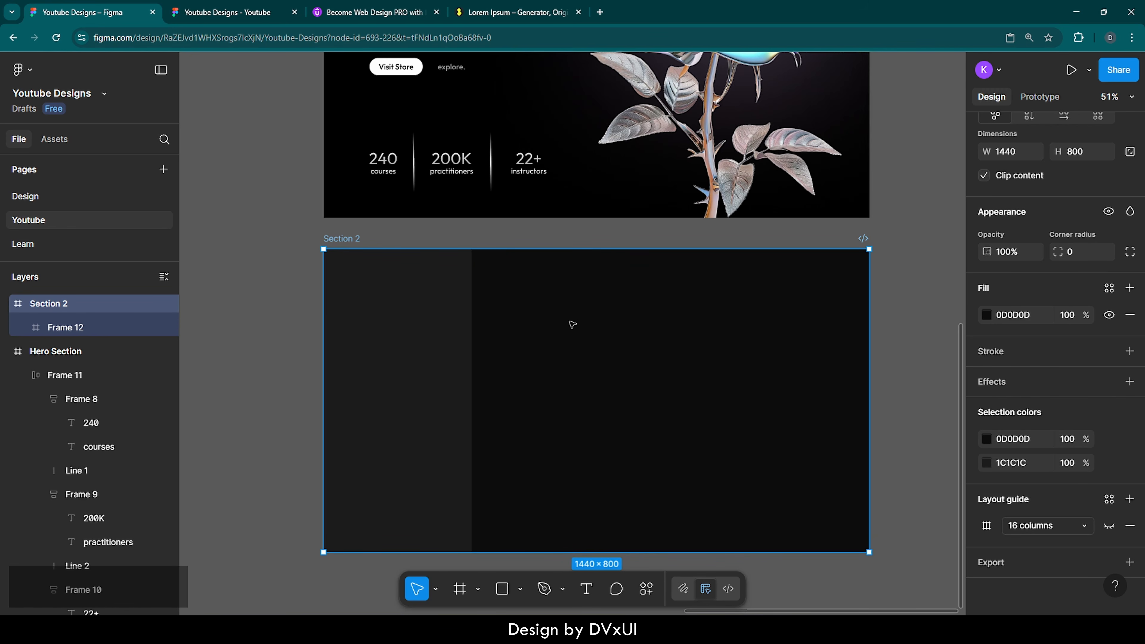
scroll(85, 478, "down", 10)
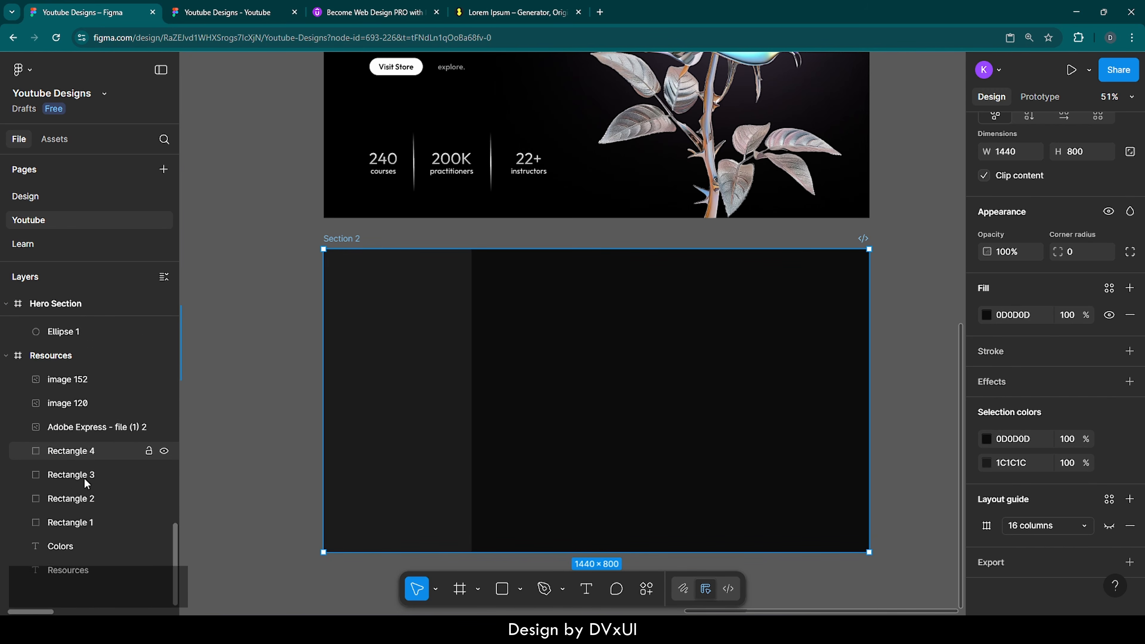
Step: Copy flower image 120 from the Resources frame, then zoom back to Section 2
left_click(18, 352)
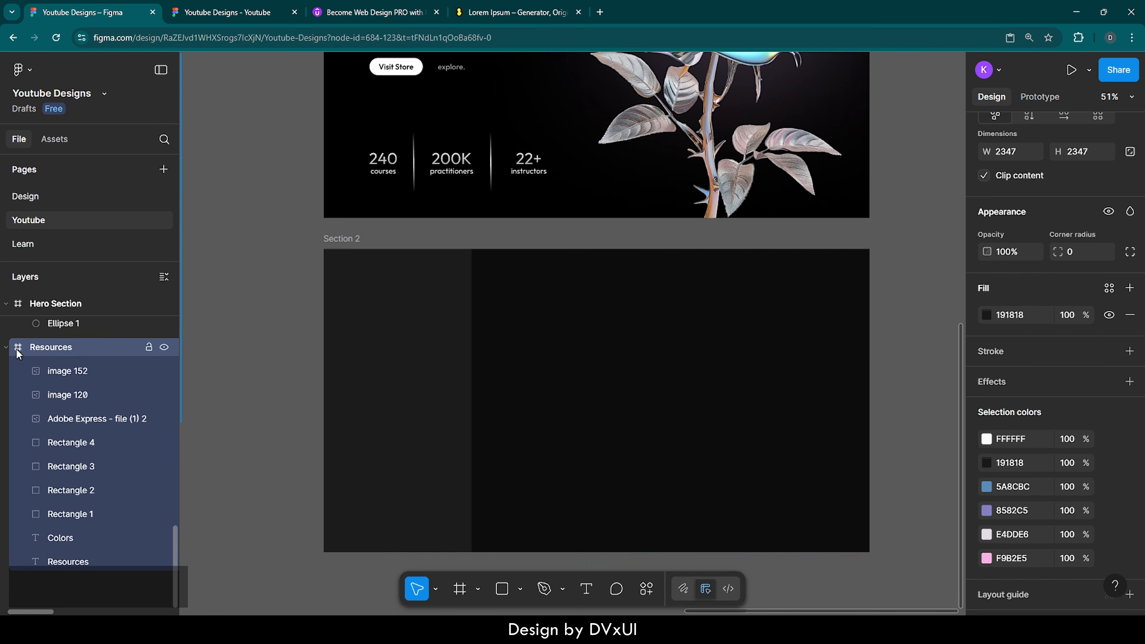
key("shift+2")
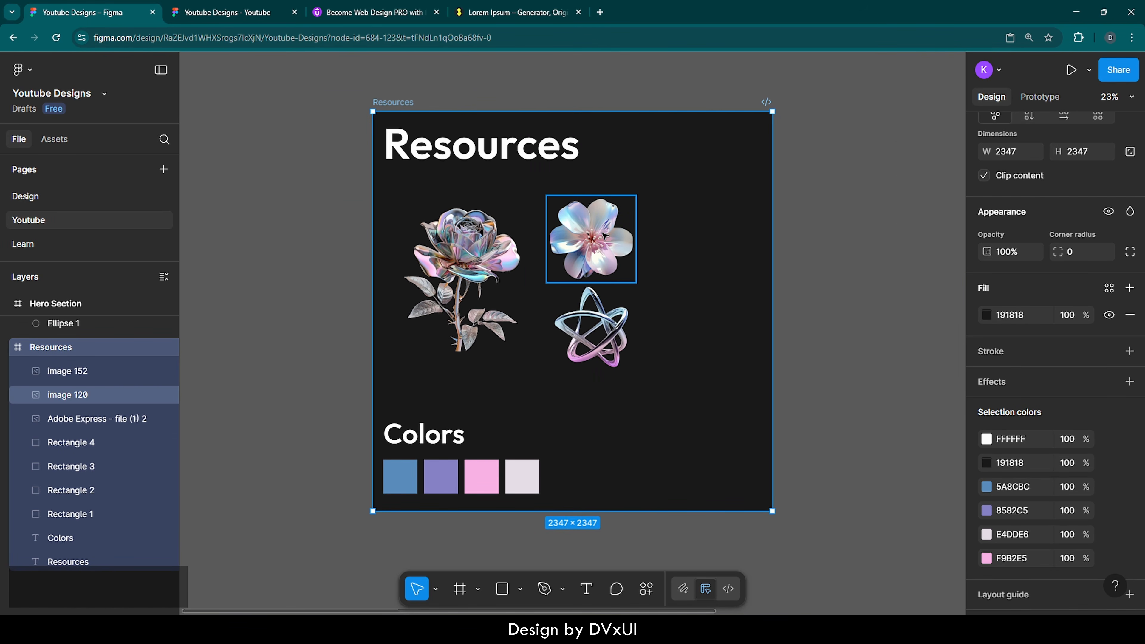
left_click(604, 236, "ctrl")
key("ctrl+c")
scroll(4, 365, "up", 3)
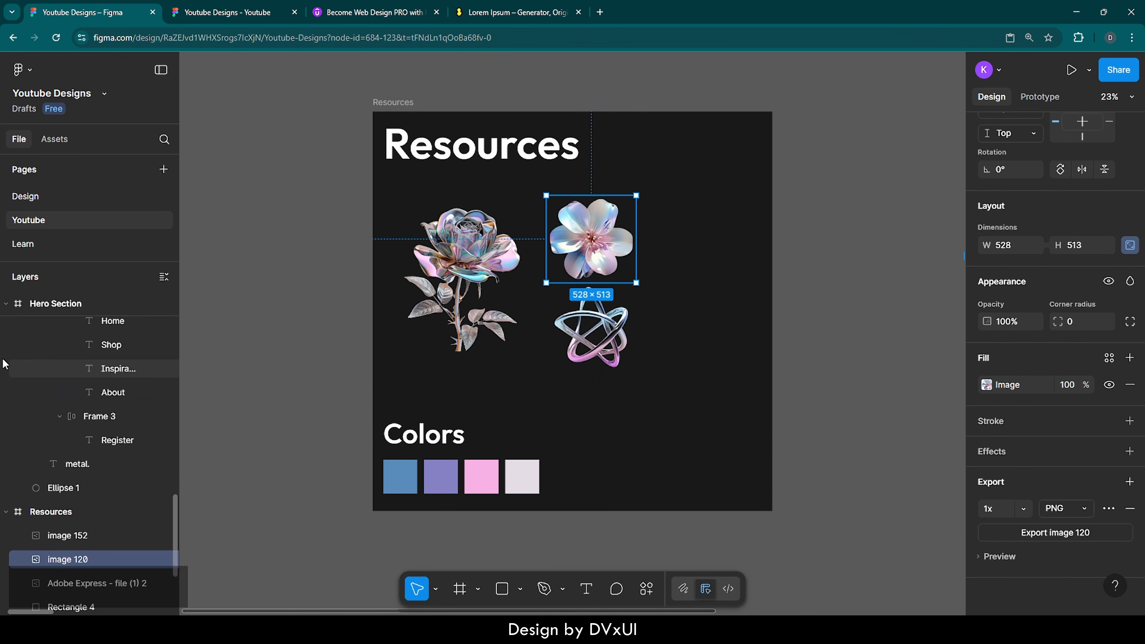
scroll(7, 360, "up", 10)
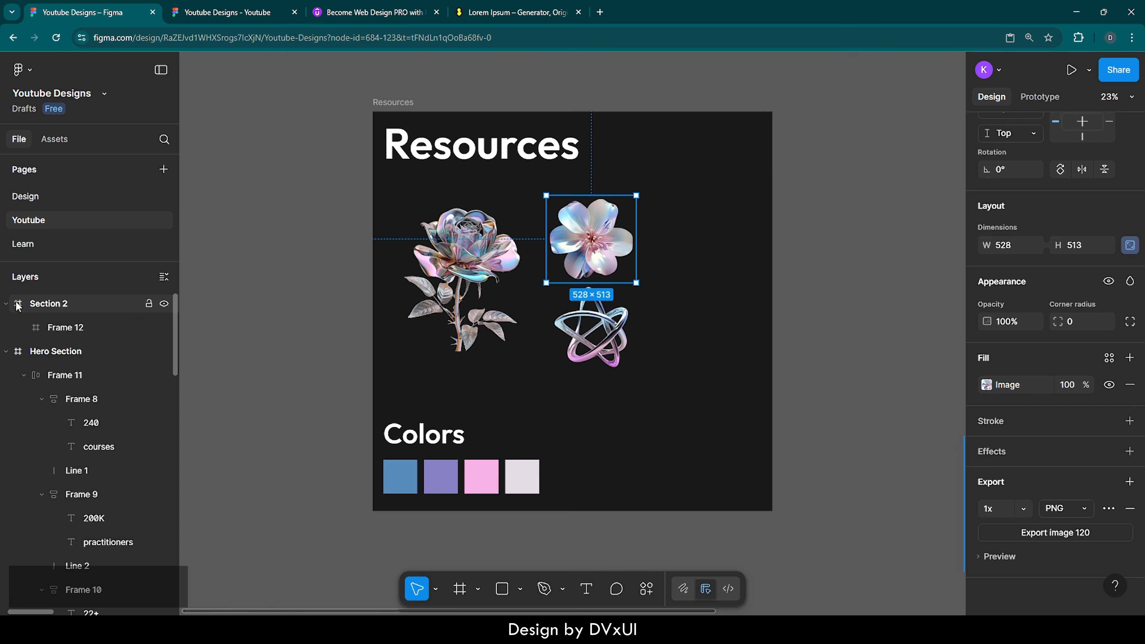
left_click(17, 307)
key("shift+2")
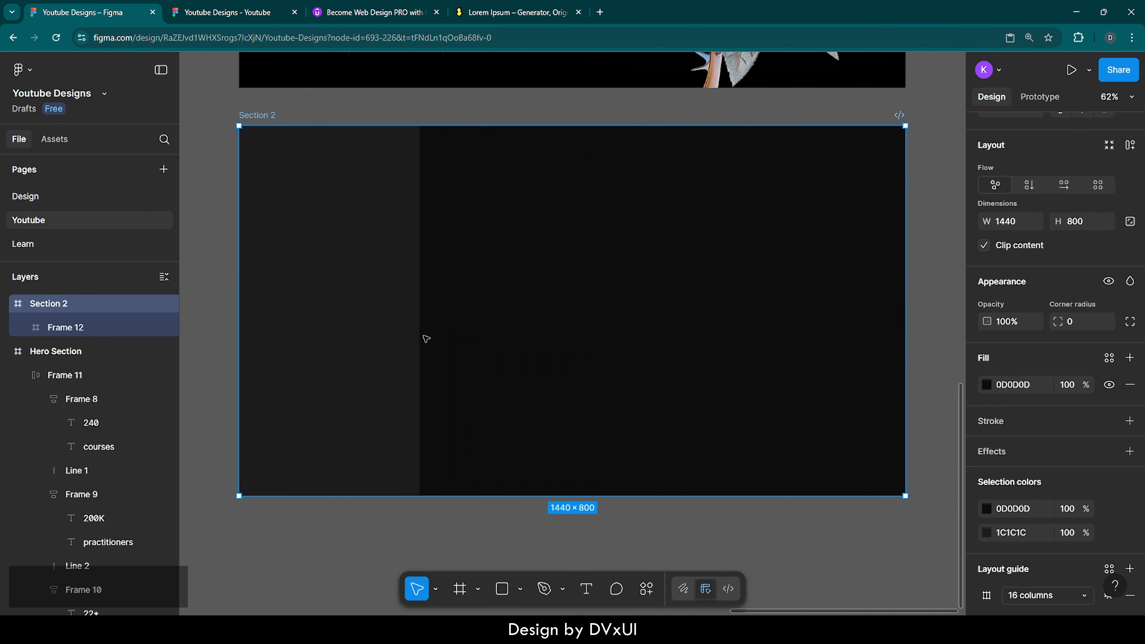
Step: Paste the flower image into Frame 12, centre it vertically and nudge it right
left_click(352, 223)
key("ctrl+v")
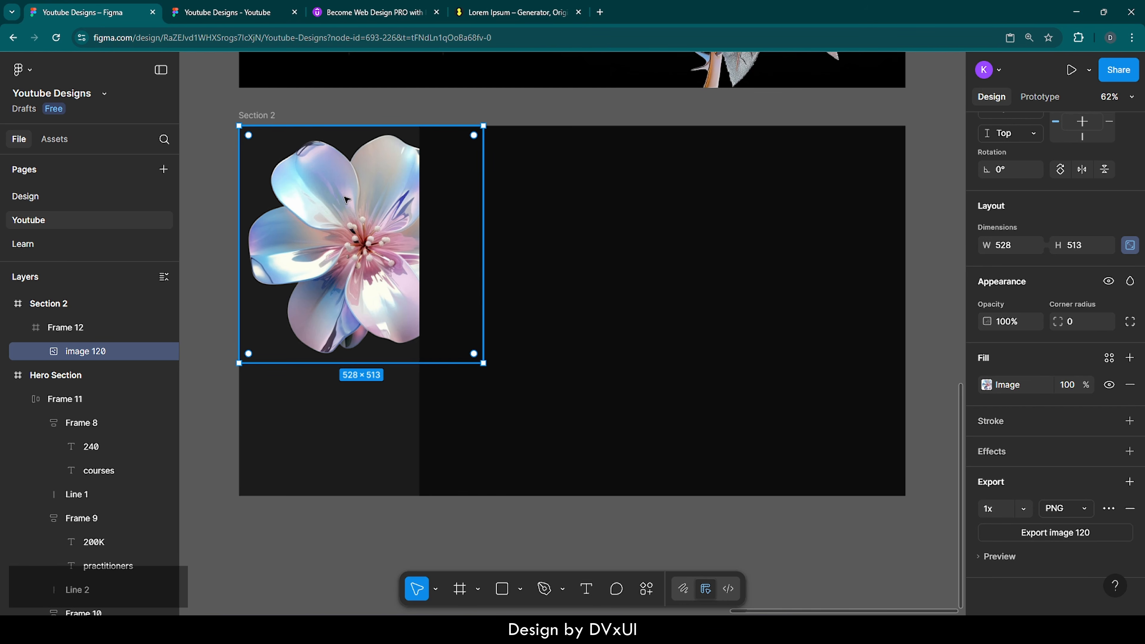
scroll(1030, 213, "up", 3)
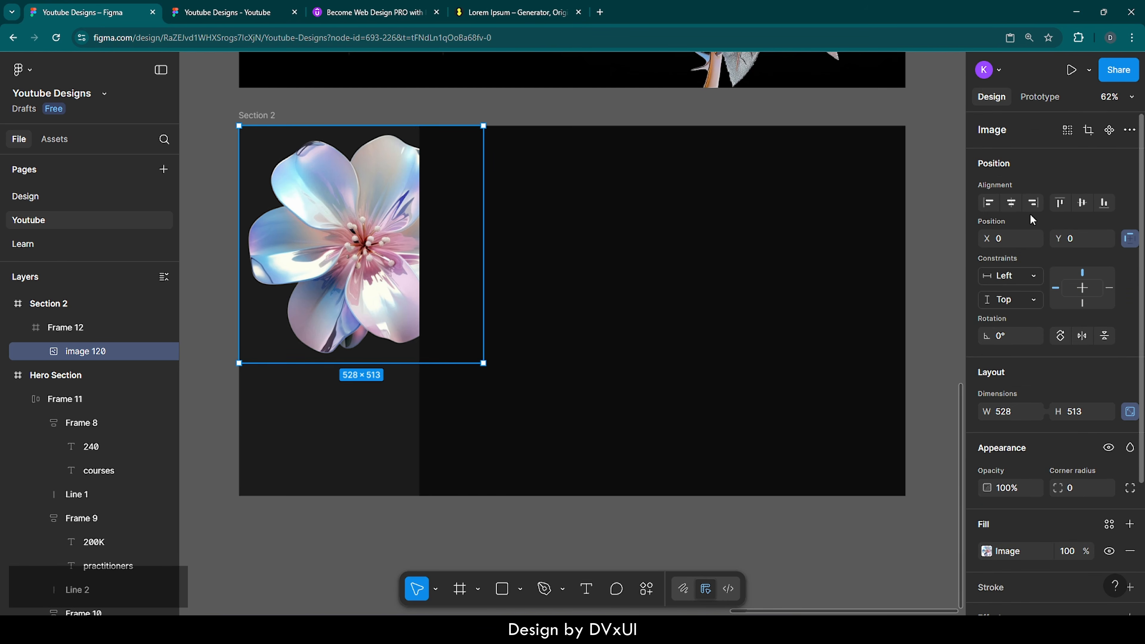
left_click(1082, 203)
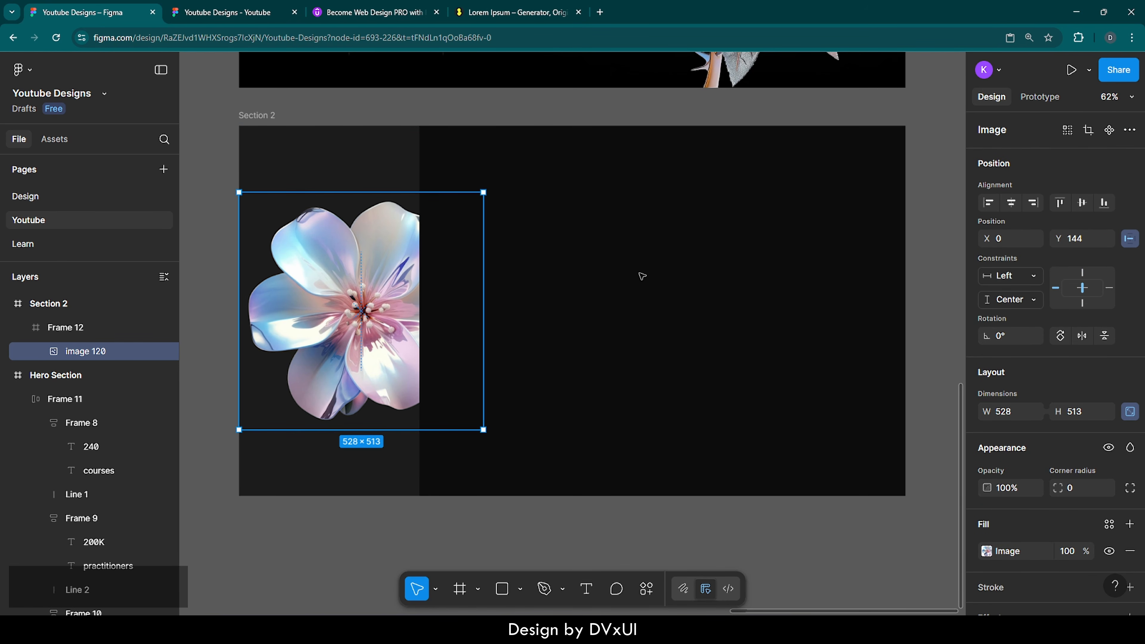
key("shift+Right")
key("shift+Right")
key("shift+Right")
key("shift+Right")
key("shift+Right")
key("shift+Right")
key("shift+Right")
key("shift+Right")
key("shift+Right")
key("shift+Right")
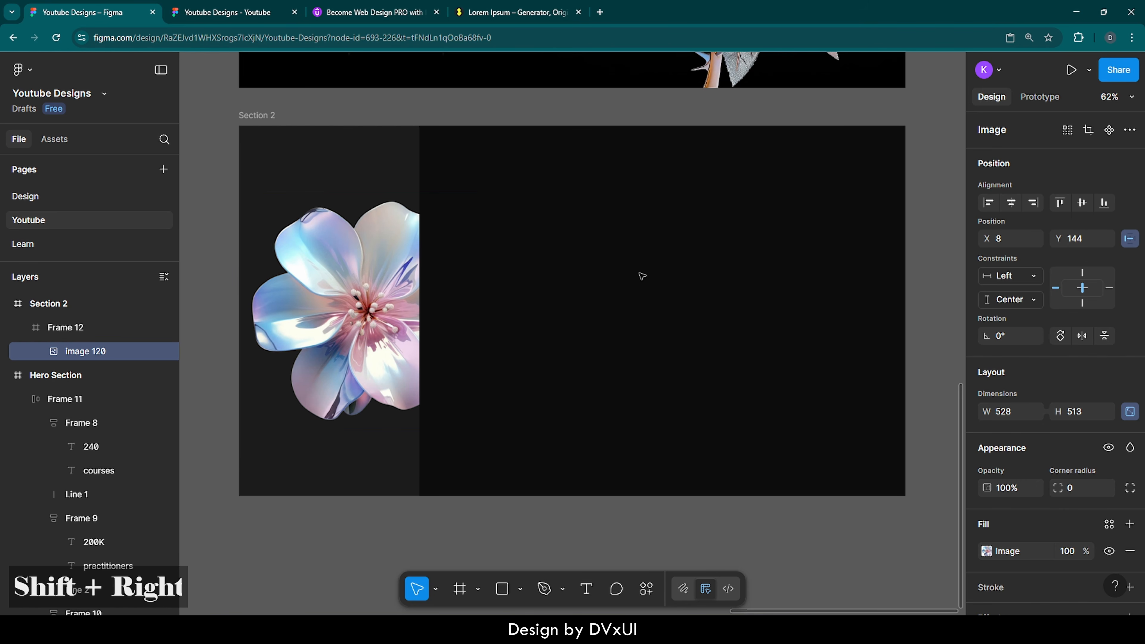
key("shift+Right")
key("shift+Right")
key("shift+Right")
key("shift+Right")
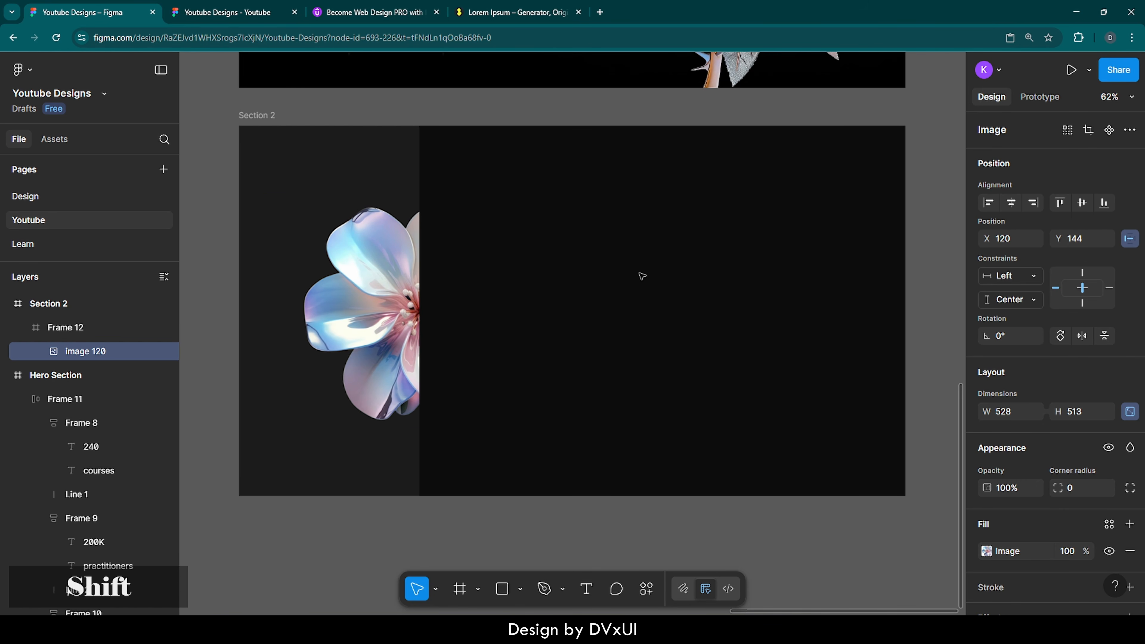
key("Left")
key("Left")
key("Left")
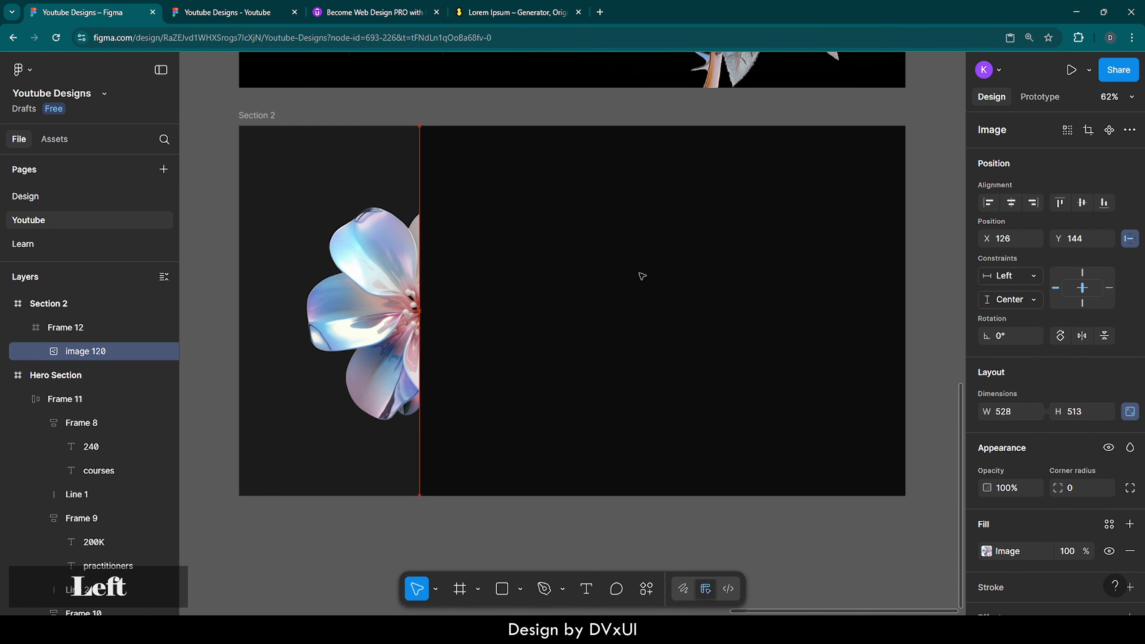
key("Right")
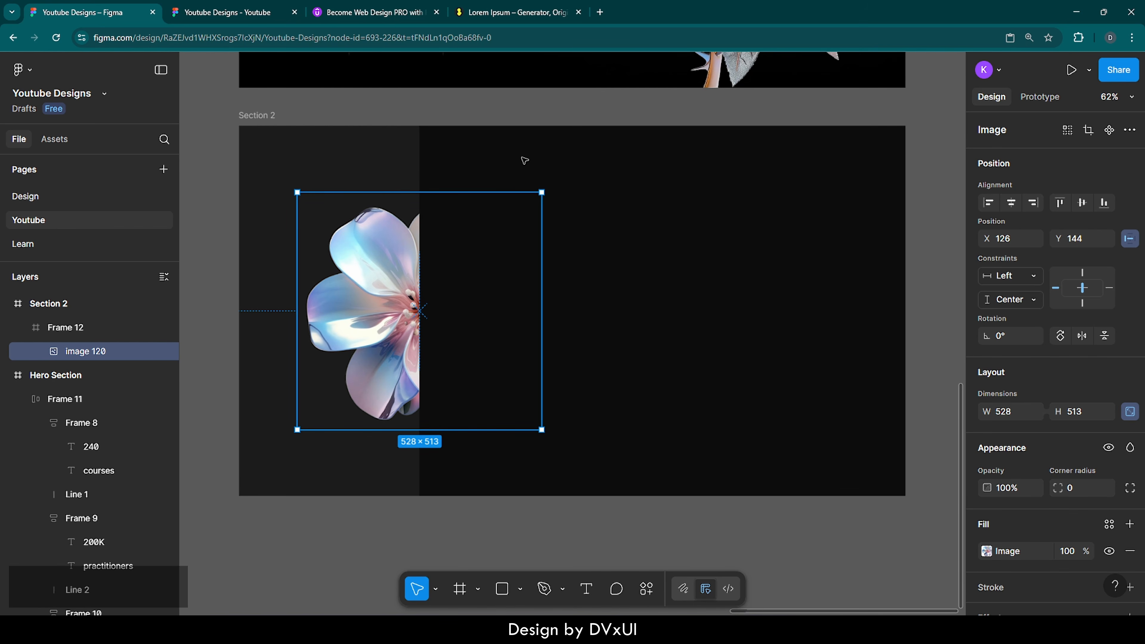
Step: Turn off Clip content on Frame 12 so the flower shows past its edge
left_click(374, 146)
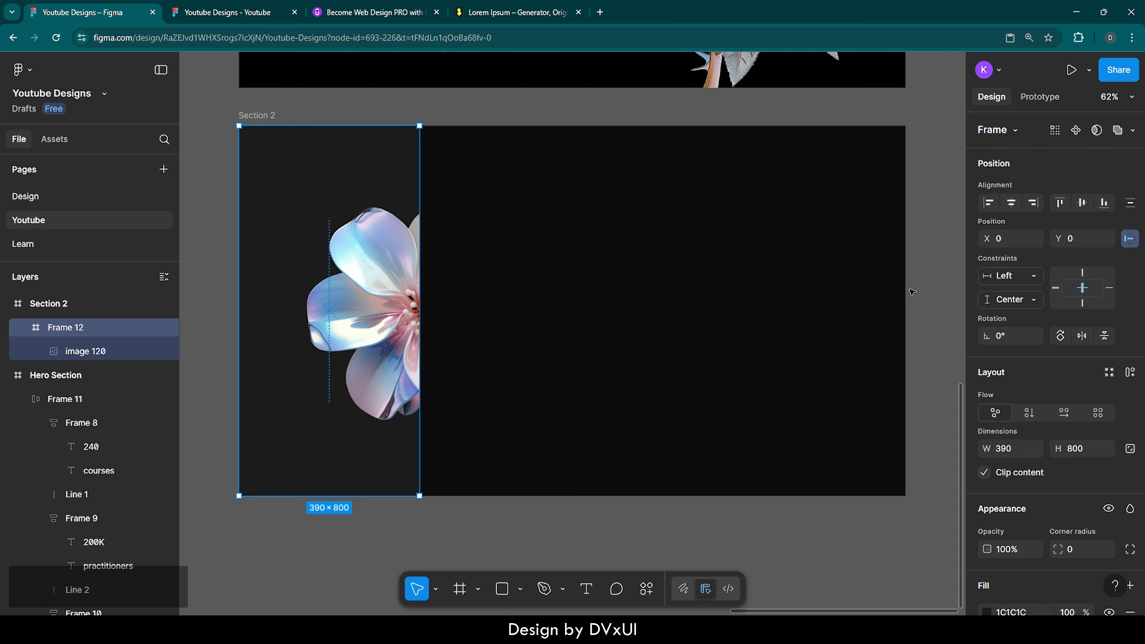
scroll(1002, 449, "down", 2)
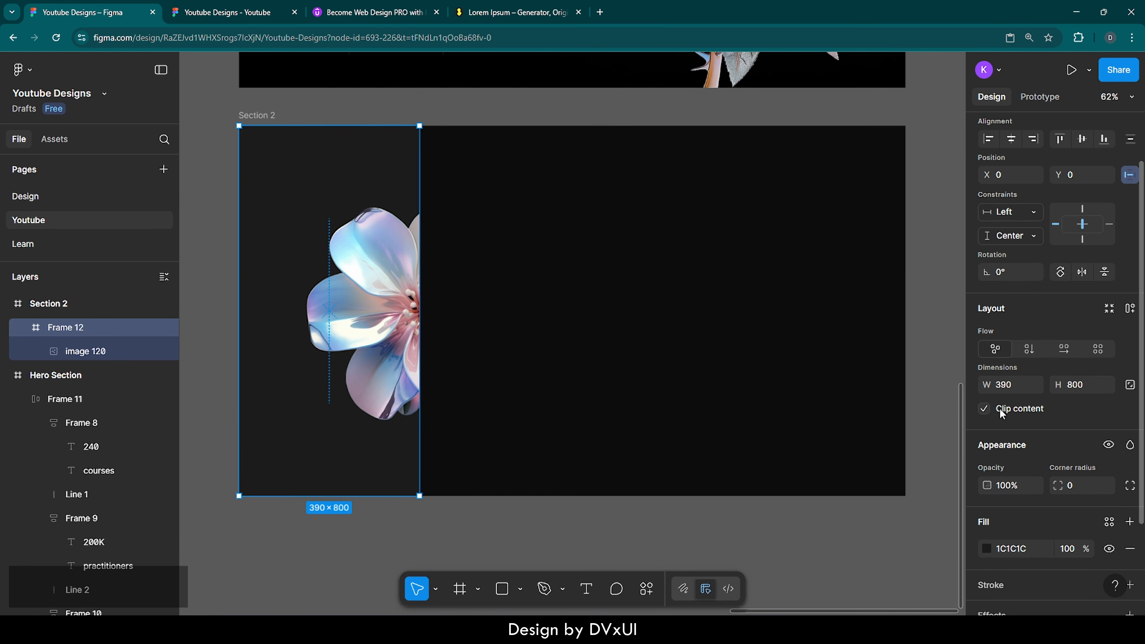
left_click(984, 409)
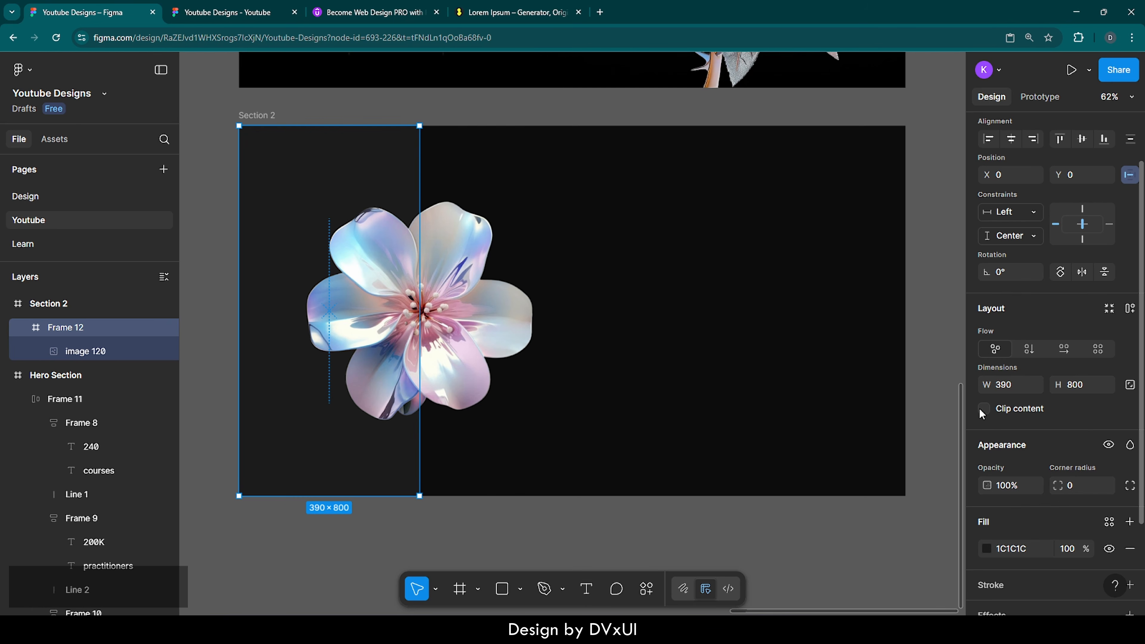
left_click(717, 339)
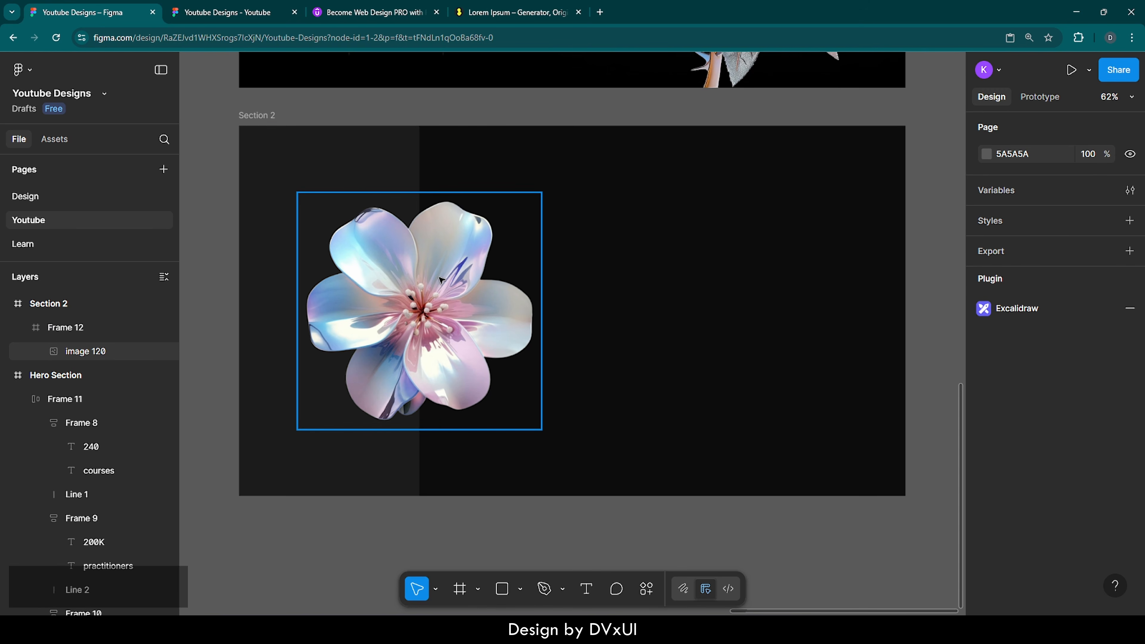
left_click(386, 185)
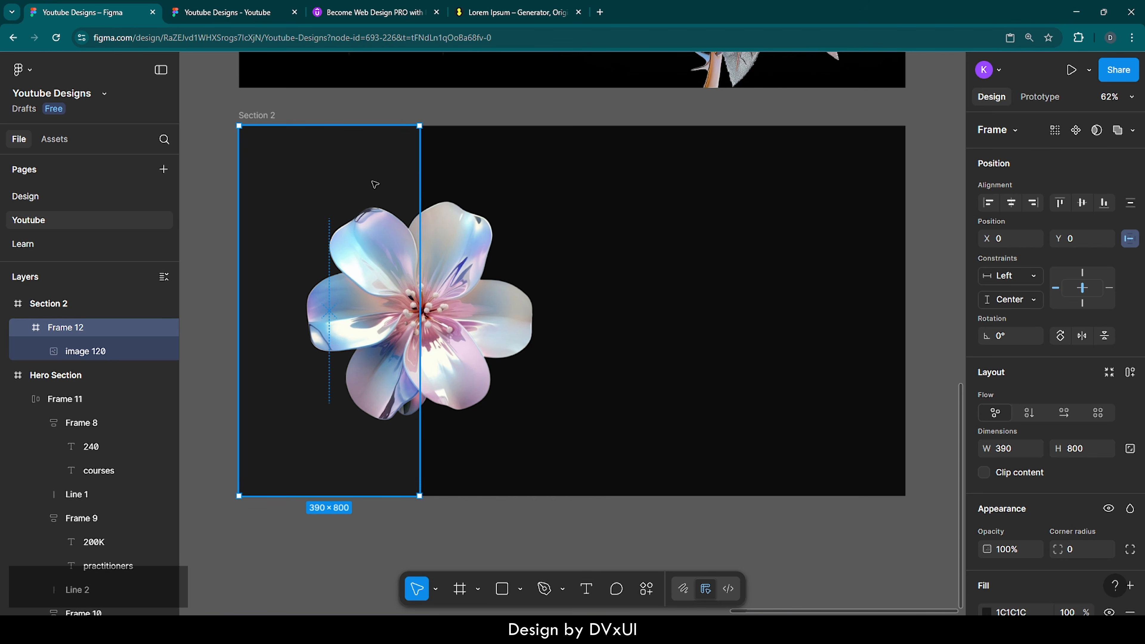
left_click_drag(374, 184, 459, 209)
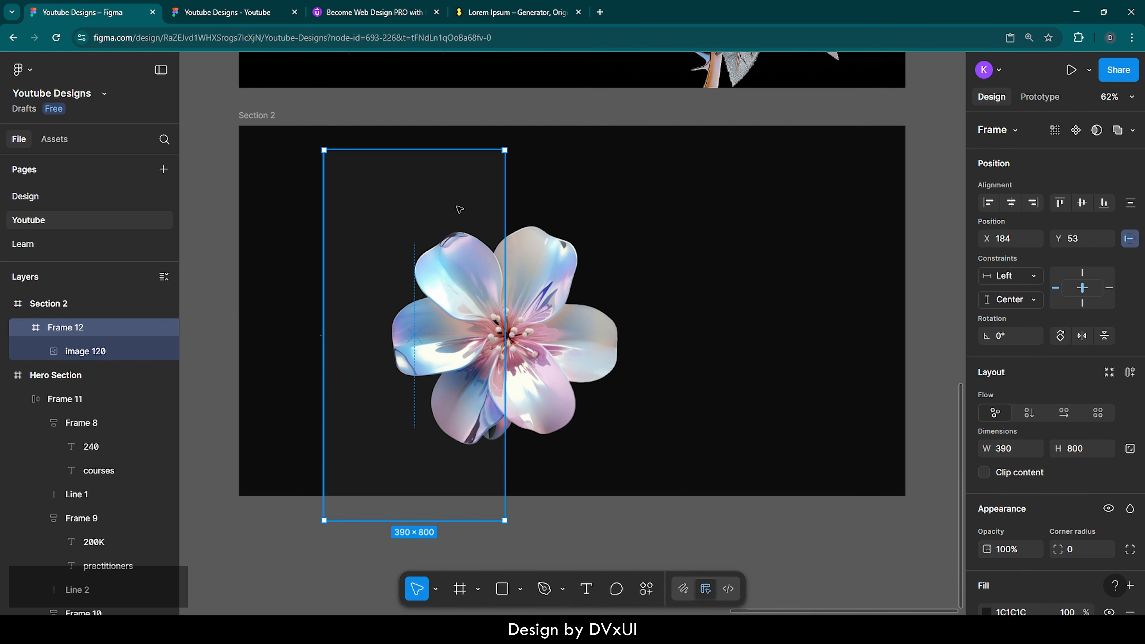
key("ctrl+z")
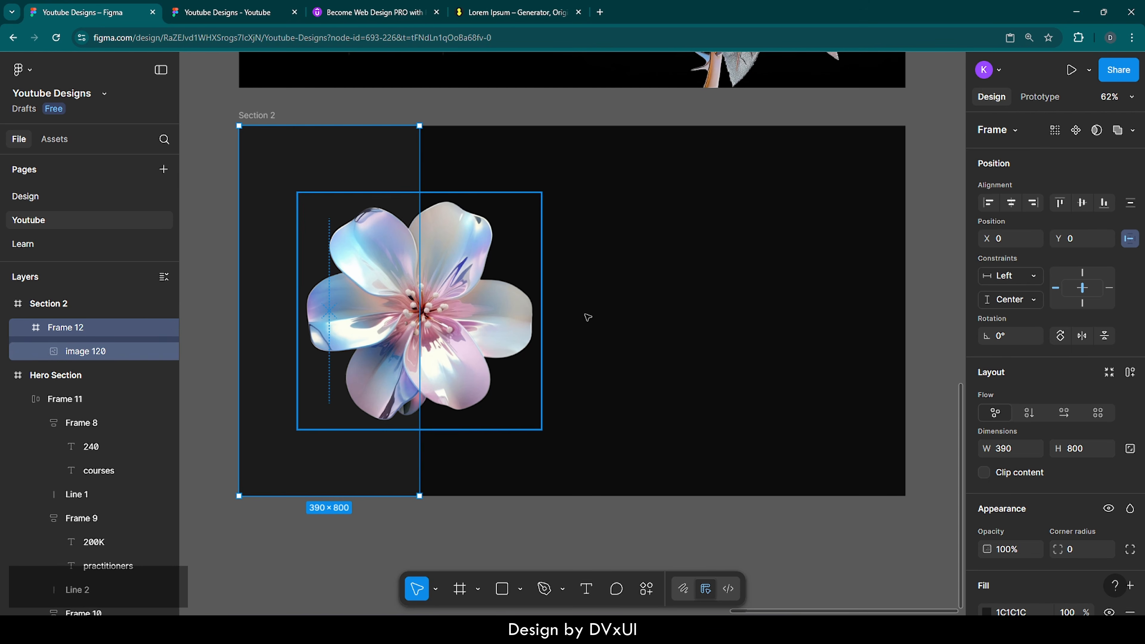
left_click(679, 324)
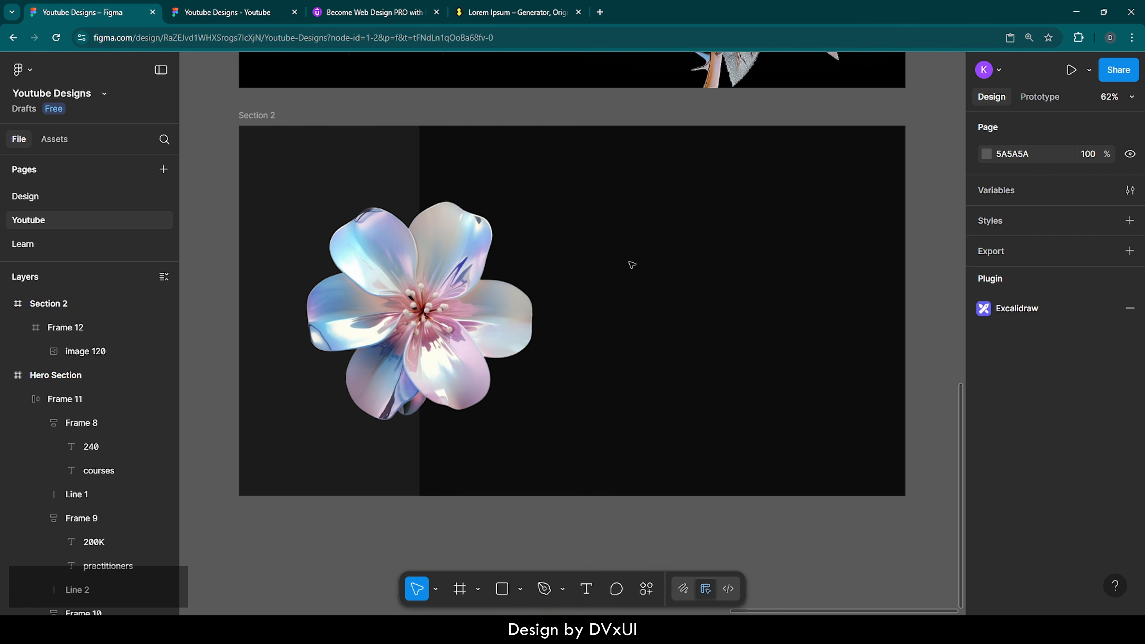
left_click(253, 116)
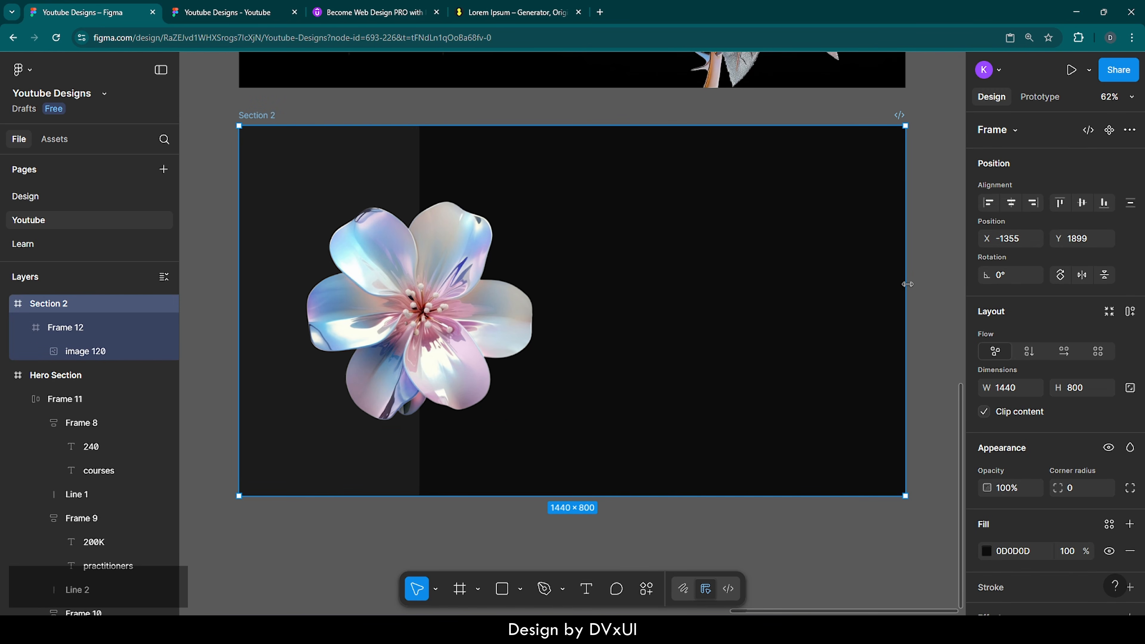
Step: Show Section 2's column guide and add 'it's real' text with a duplicate below it
scroll(1078, 458, "down", 5)
left_click(1110, 527)
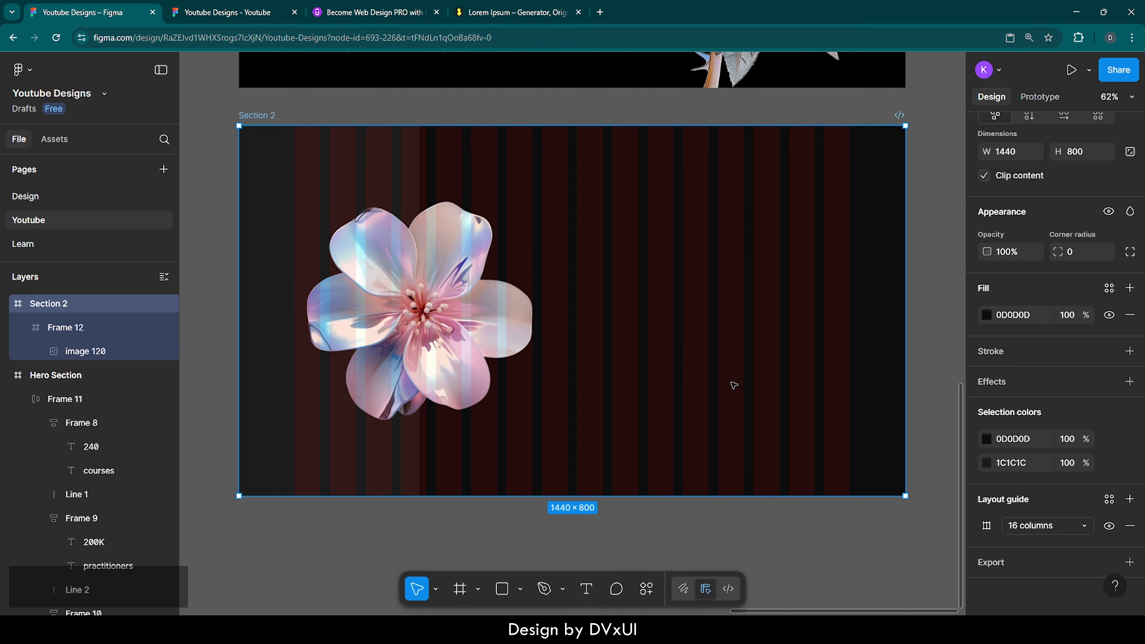
key("t")
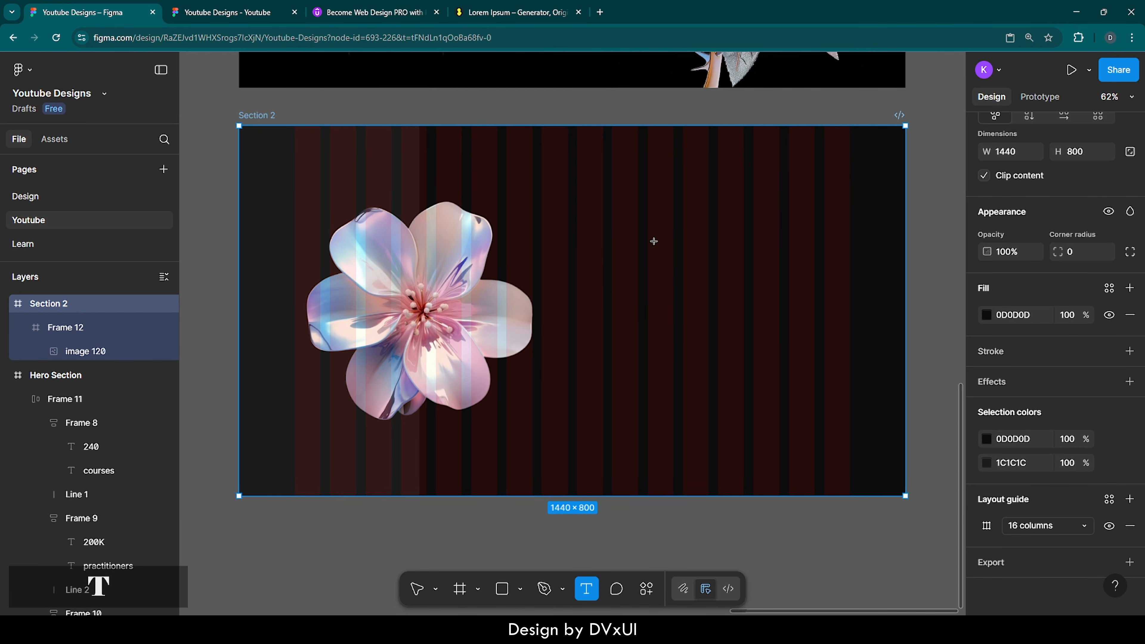
left_click(584, 234)
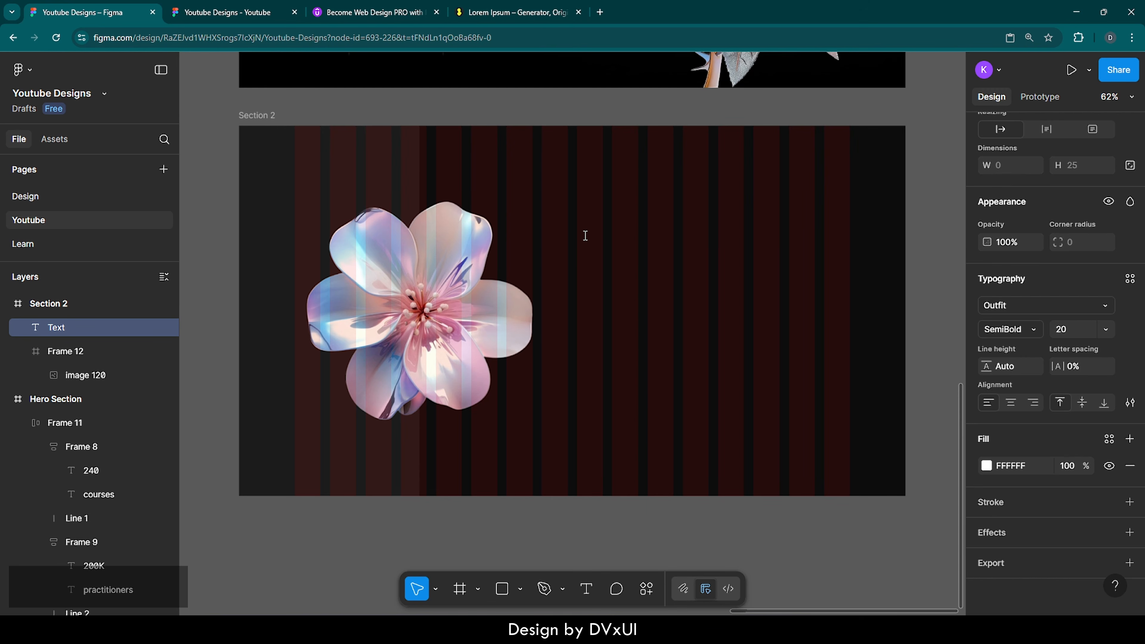
type("it's rell")
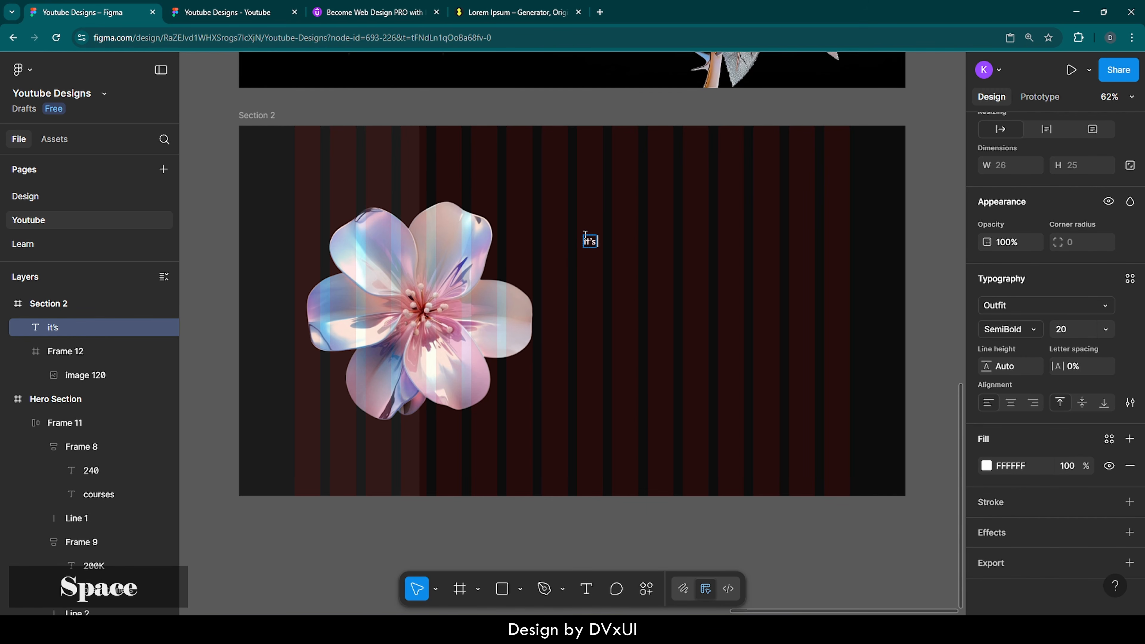
key("BackSpace")
key("BackSpace")
type("al")
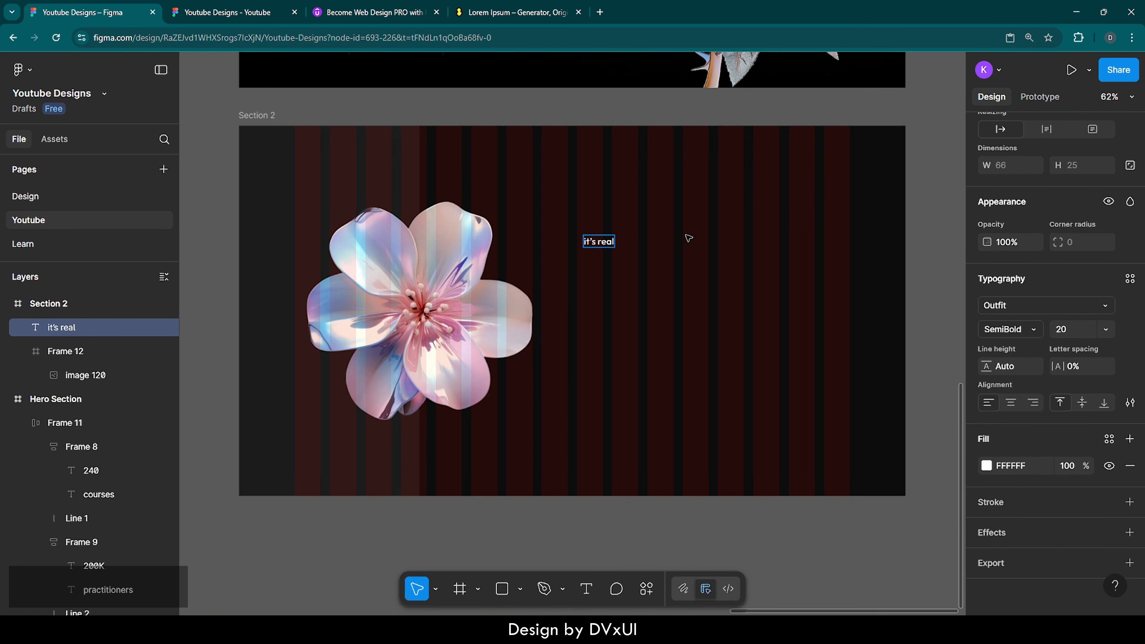
key("Escape")
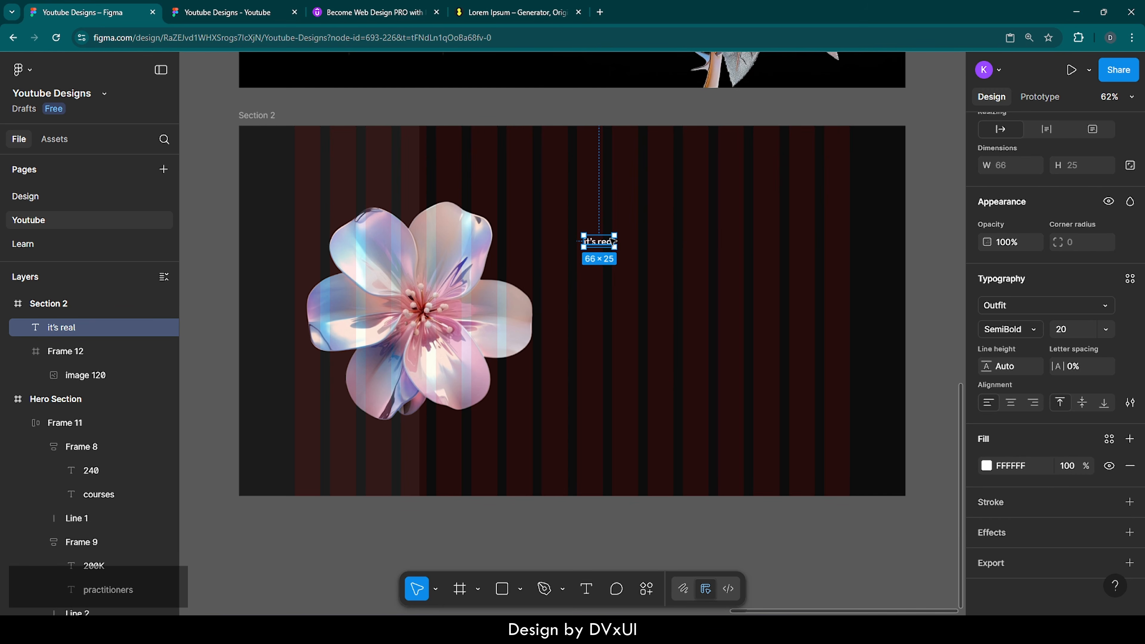
key("ctrl")
key("ctrl+d")
key("shift+Down")
key("shift+Down")
key("shift+Down")
key("shift+Down")
key("shift+Down")
key("shift+Down")
key("shift+Down")
key("shift+Down")
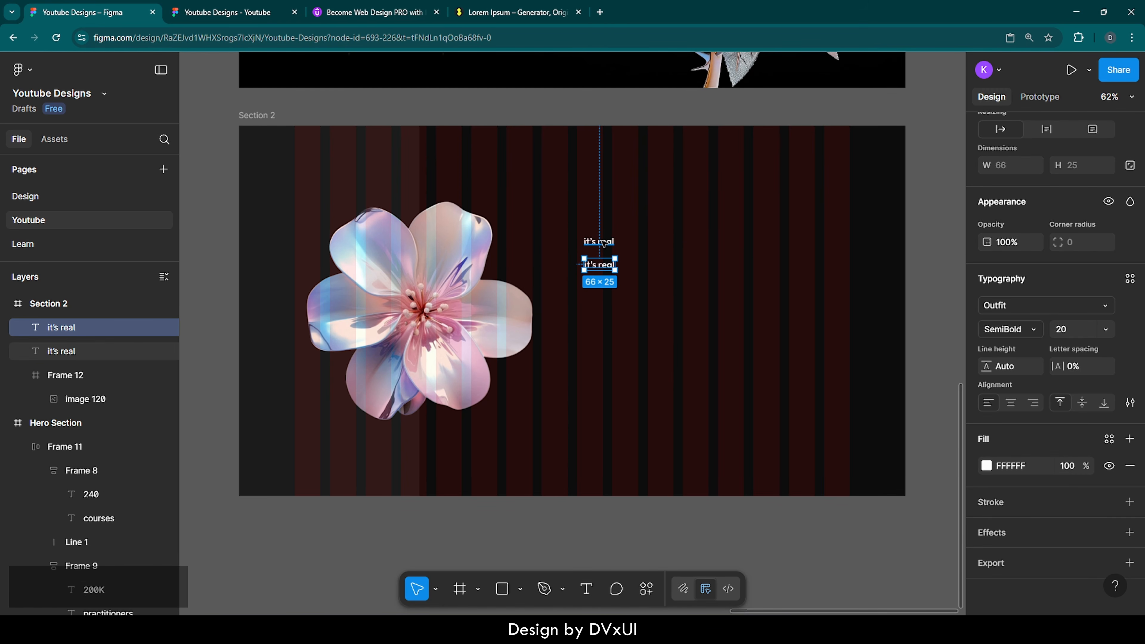
Step: Style the upper 'it's real' heading in Sail at size 108
left_click(604, 244)
left_click(1064, 331)
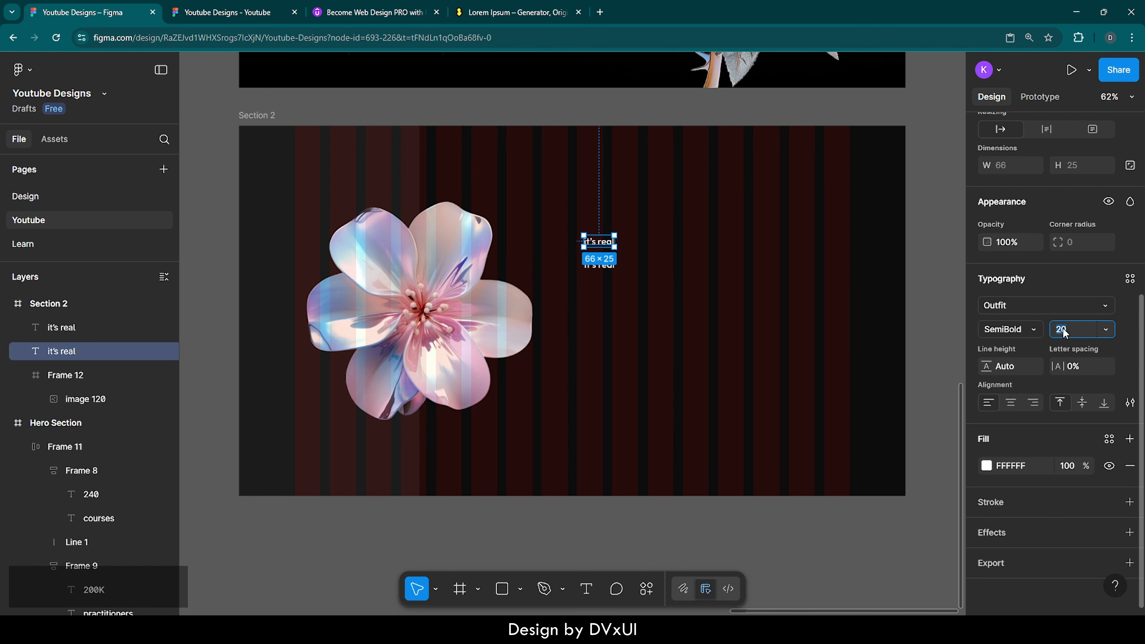
type("108")
key("Return")
left_click(1032, 306)
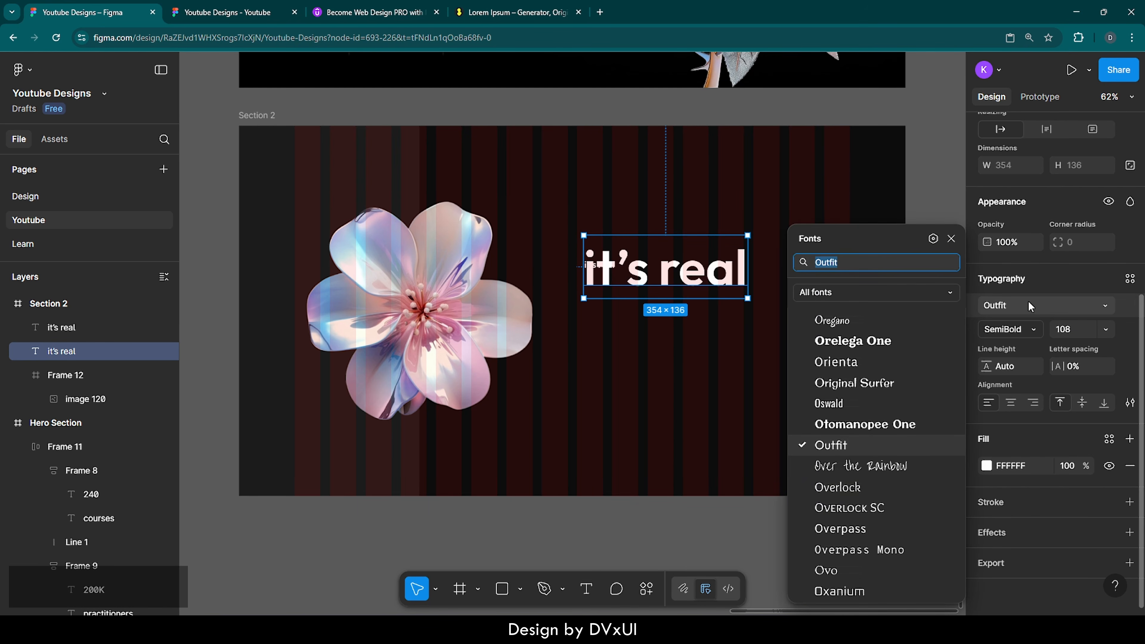
type("sail")
key("Return")
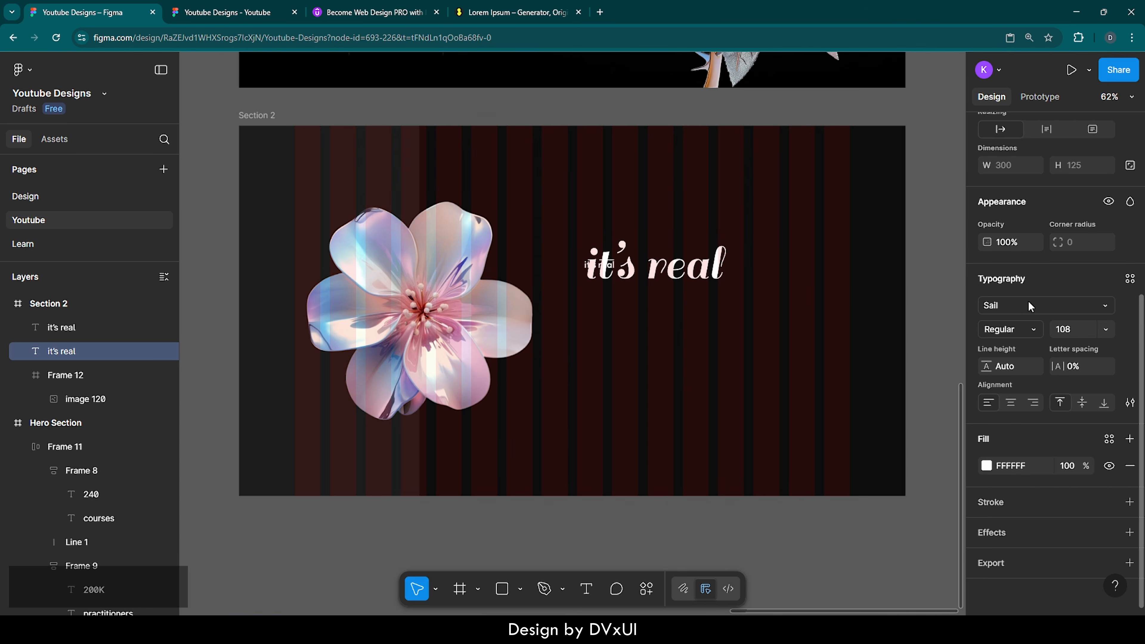
left_click(742, 281)
left_click(675, 272)
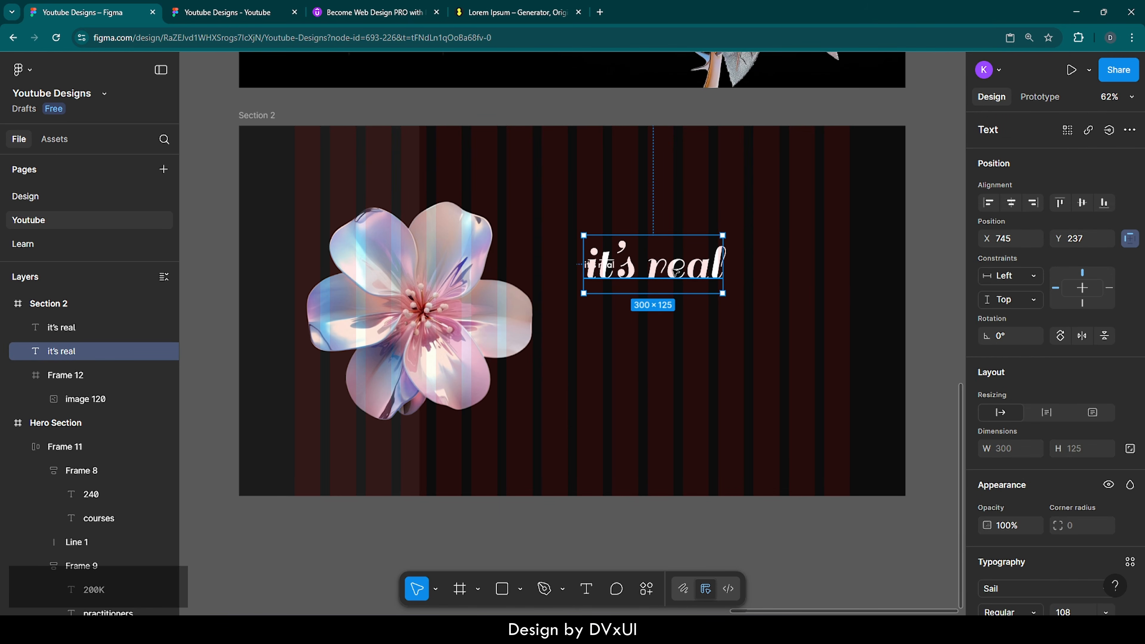
Step: Raise the heading and change the lower copy's text to 'believe or not.'
left_click_drag(675, 272, 675, 229)
left_click(602, 266)
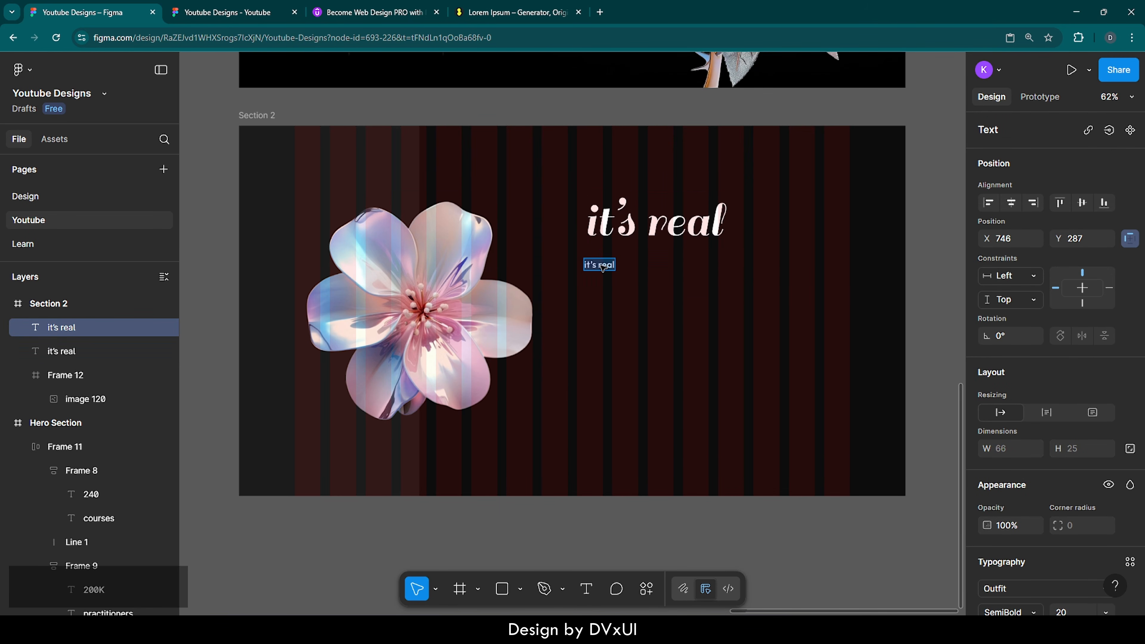
key("BackSpace")
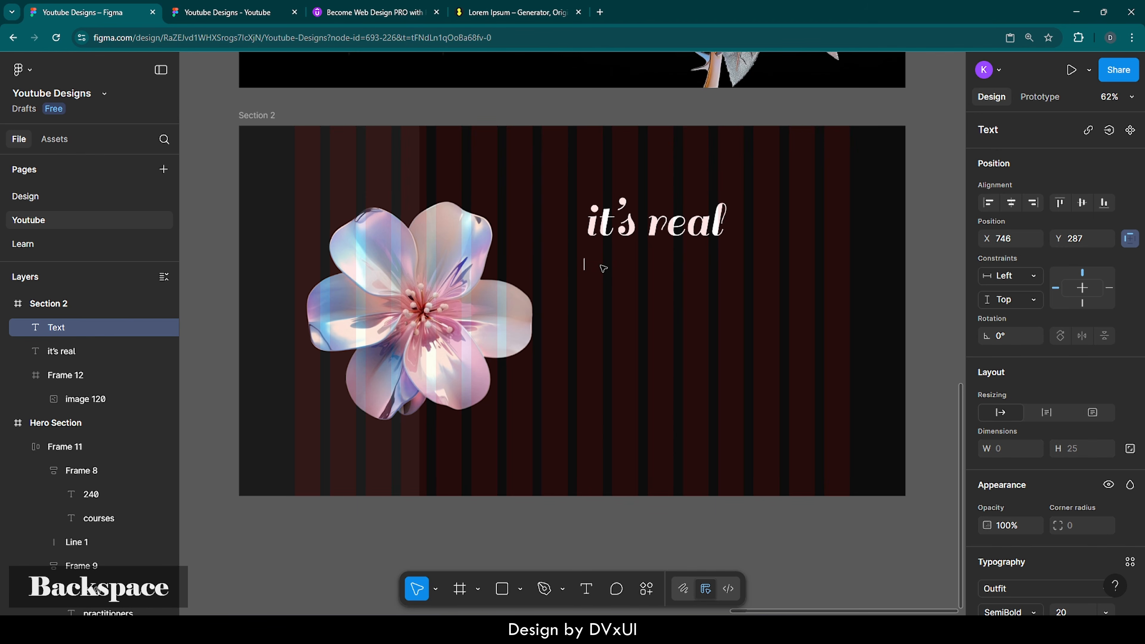
type("be")
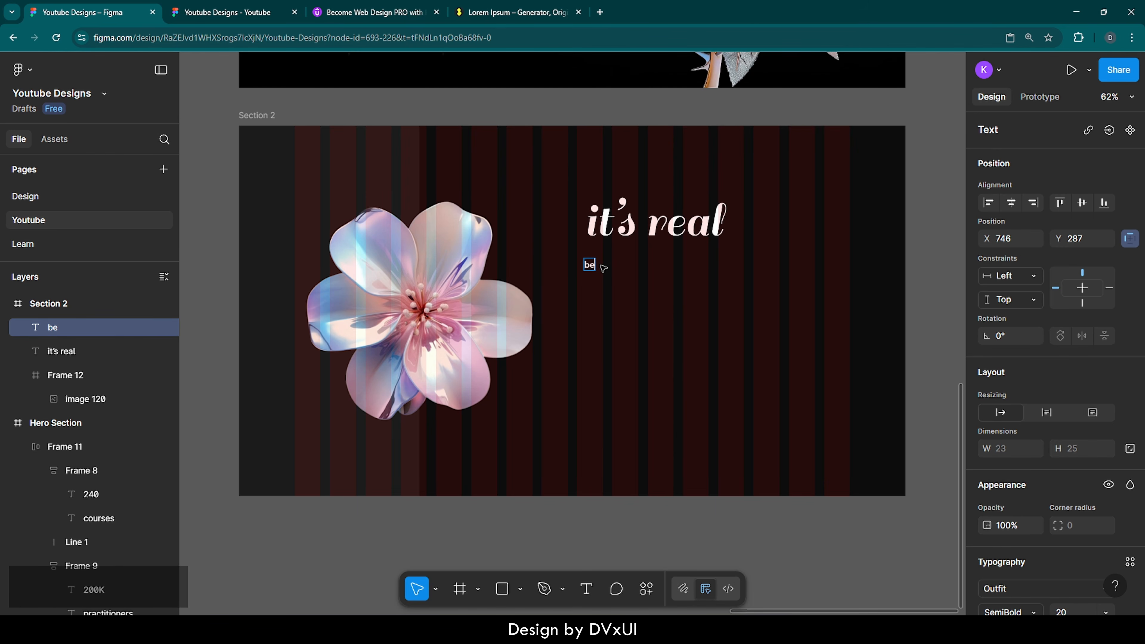
type("lieve or not.")
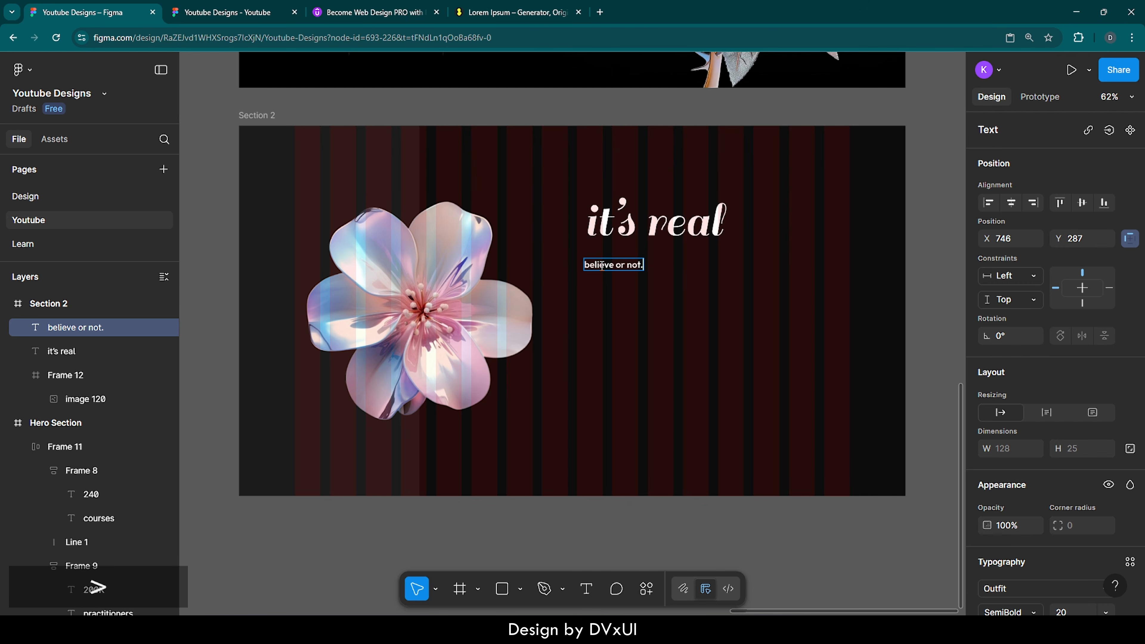
Step: Set the 'believe or not.' subtitle to size 92 with Medium weight
key("ctrl+a")
scroll(1006, 497, "down", 4)
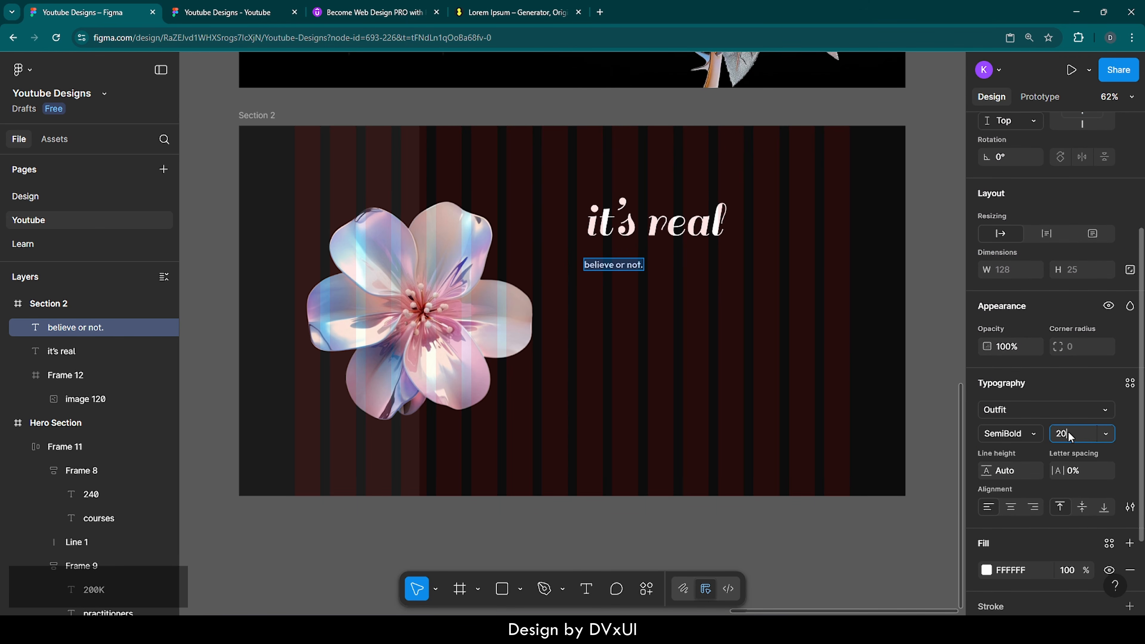
type("92")
key("Return")
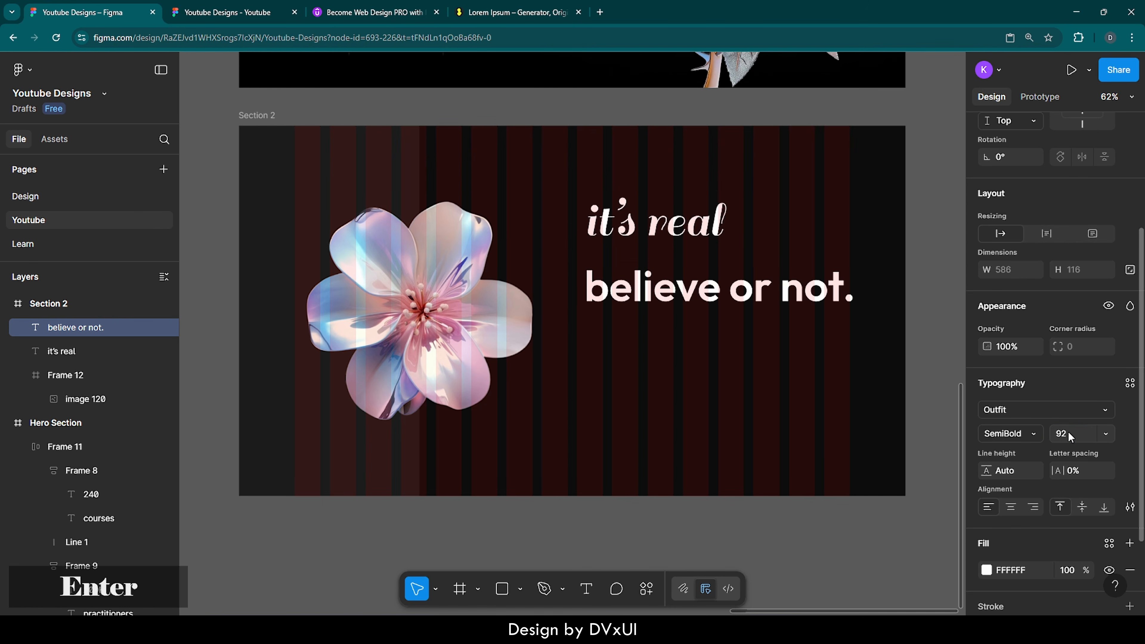
left_click(1020, 433)
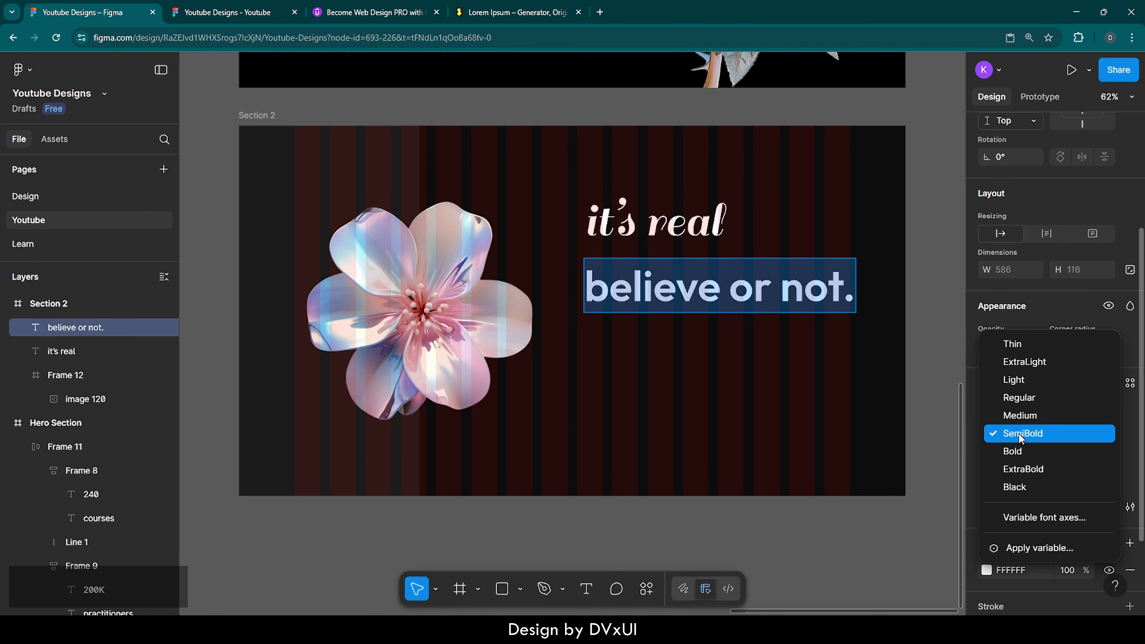
left_click(1019, 417)
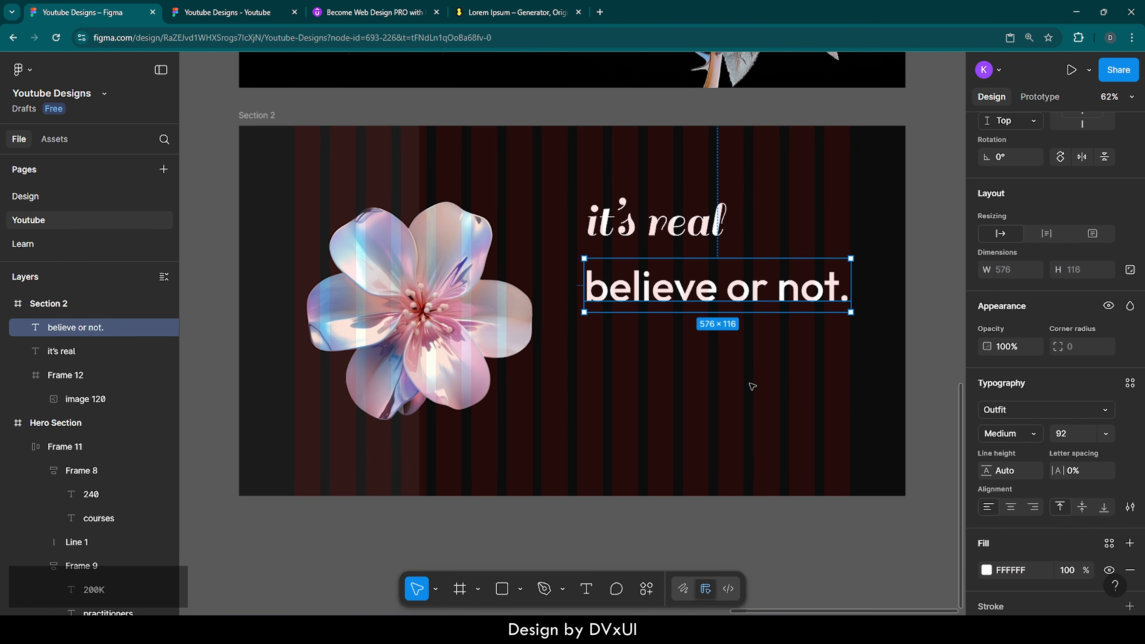
Step: Wrap the heading and subtitle in an auto-layout frame with a -6 gap
left_click(685, 232, "shift")
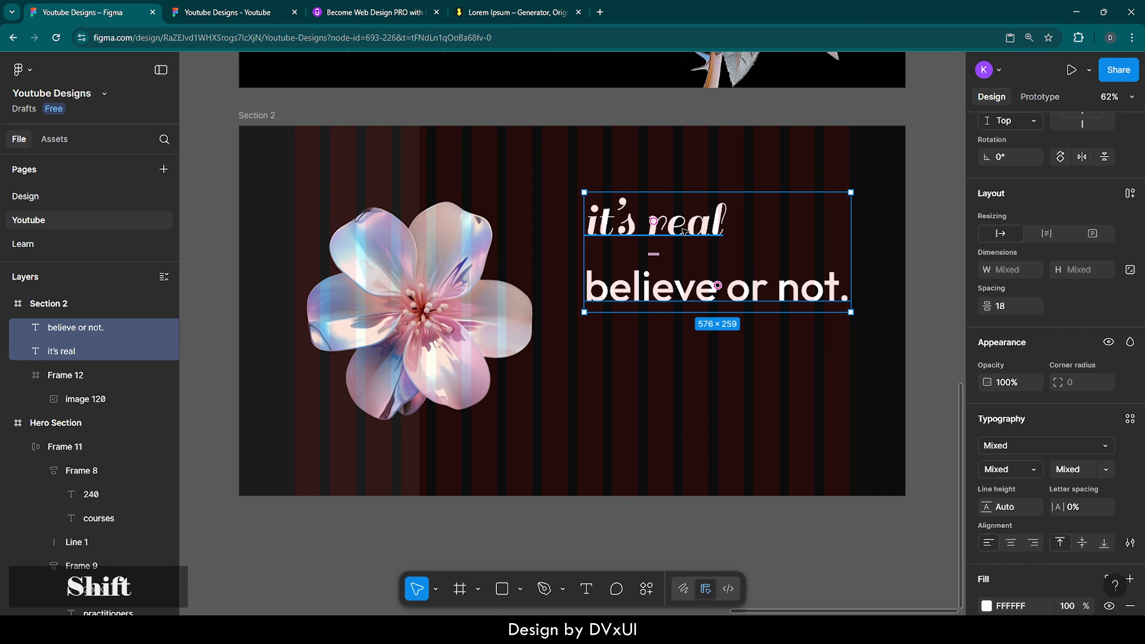
scroll(1105, 271, "up", 2)
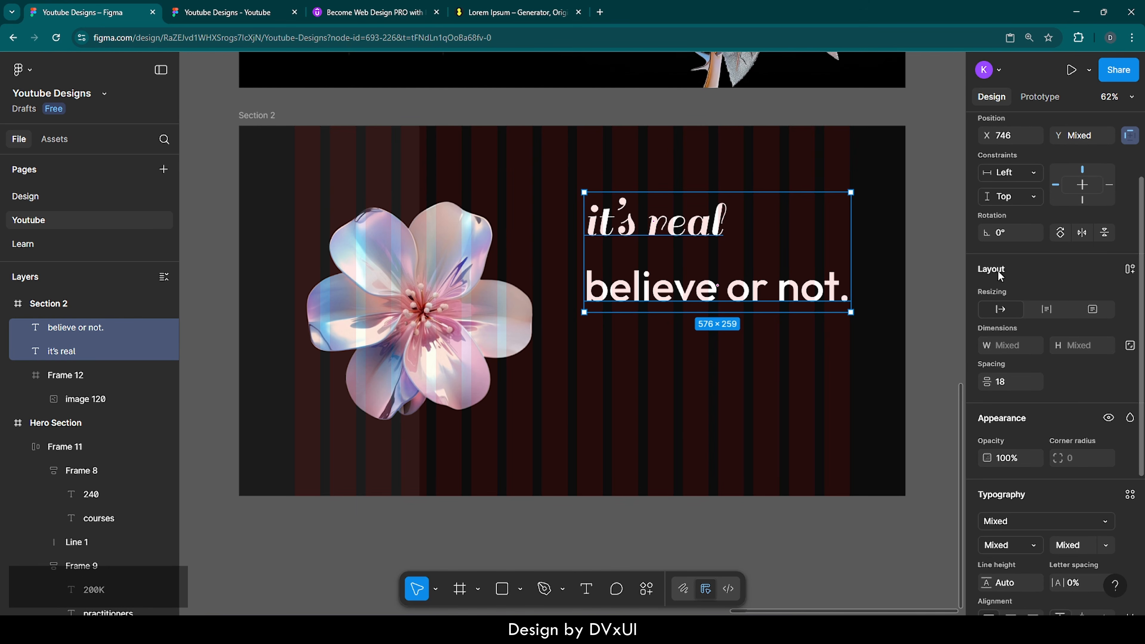
left_click(1130, 269)
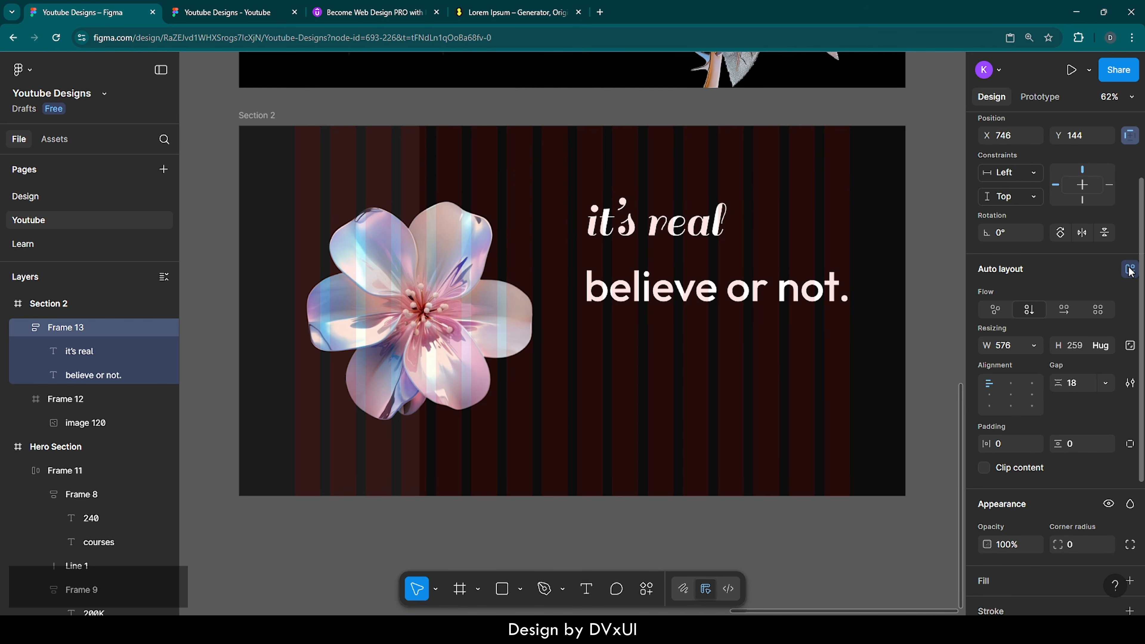
left_click(1078, 383)
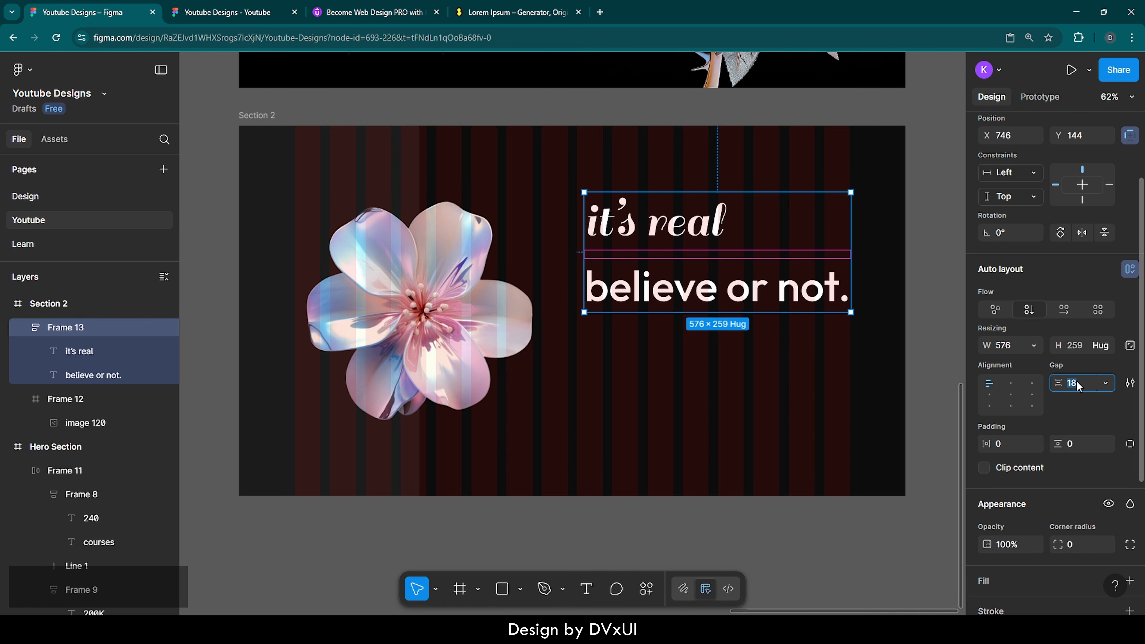
type("-6")
key("Return")
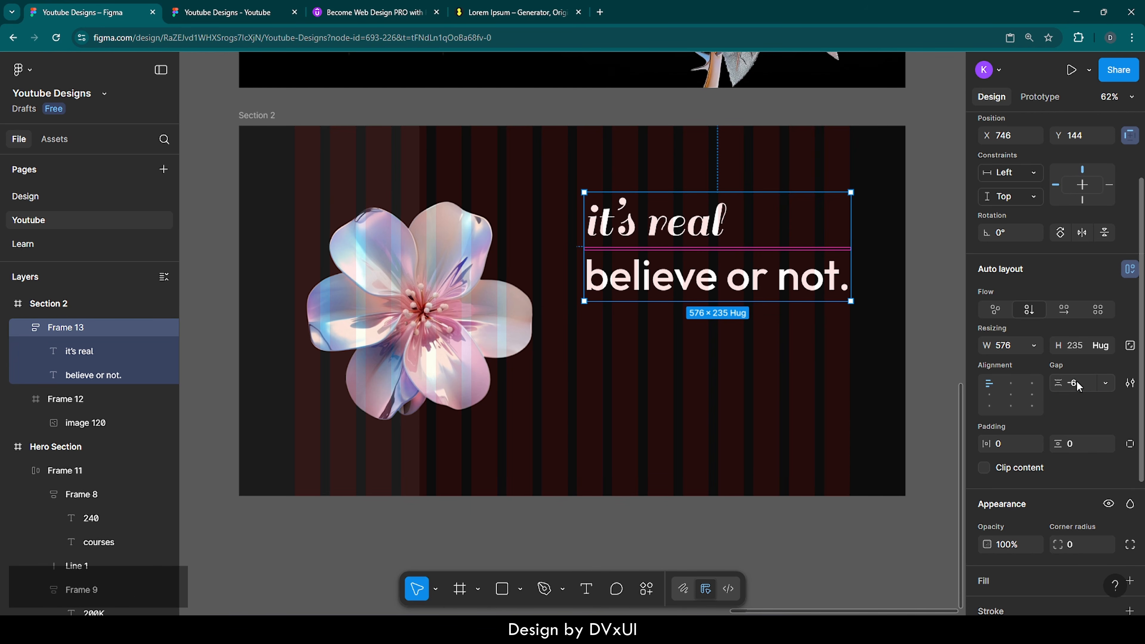
Step: Tighten the heading gap further, from -12 to a final -16
left_click(1072, 383)
key("BackSpace")
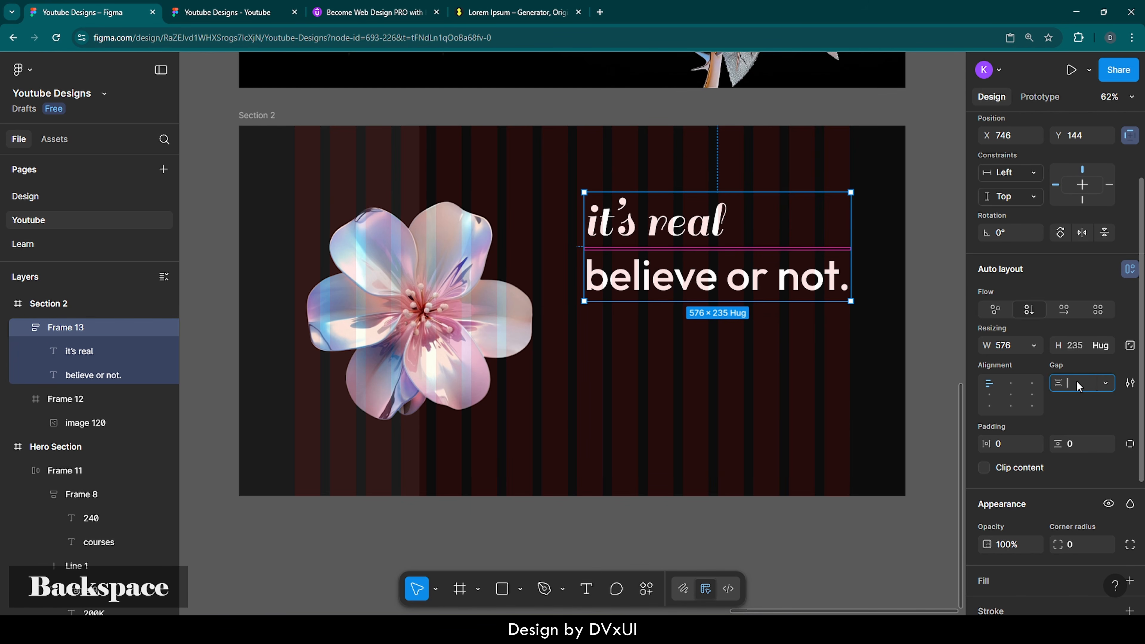
type("-12")
key("Return")
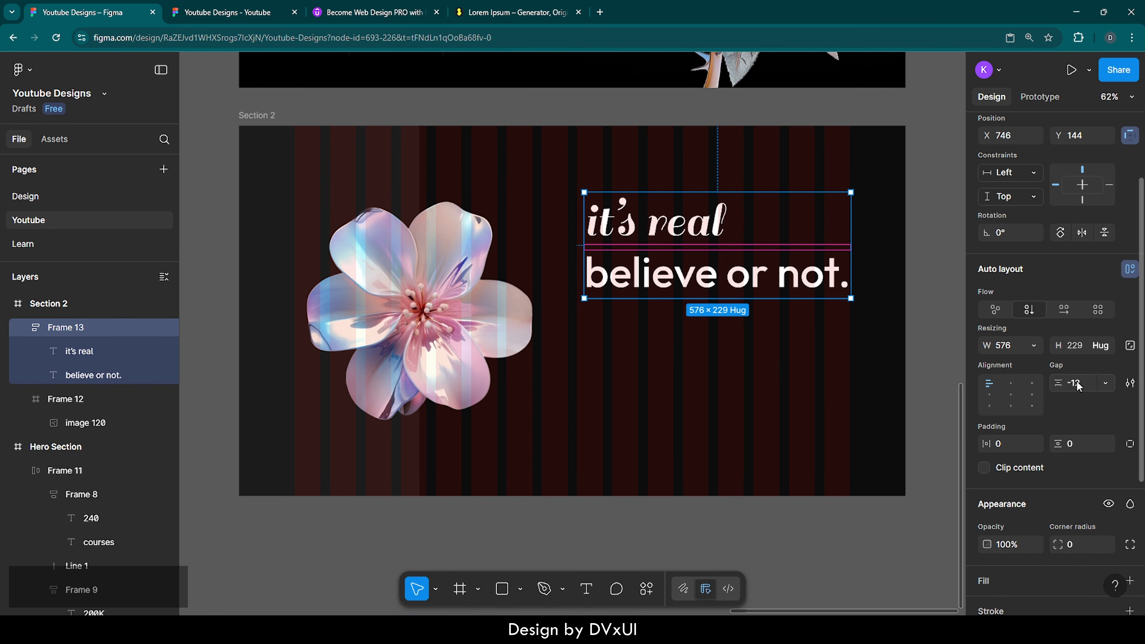
double_click(1077, 384)
key("BackSpace")
type("16")
key("Return")
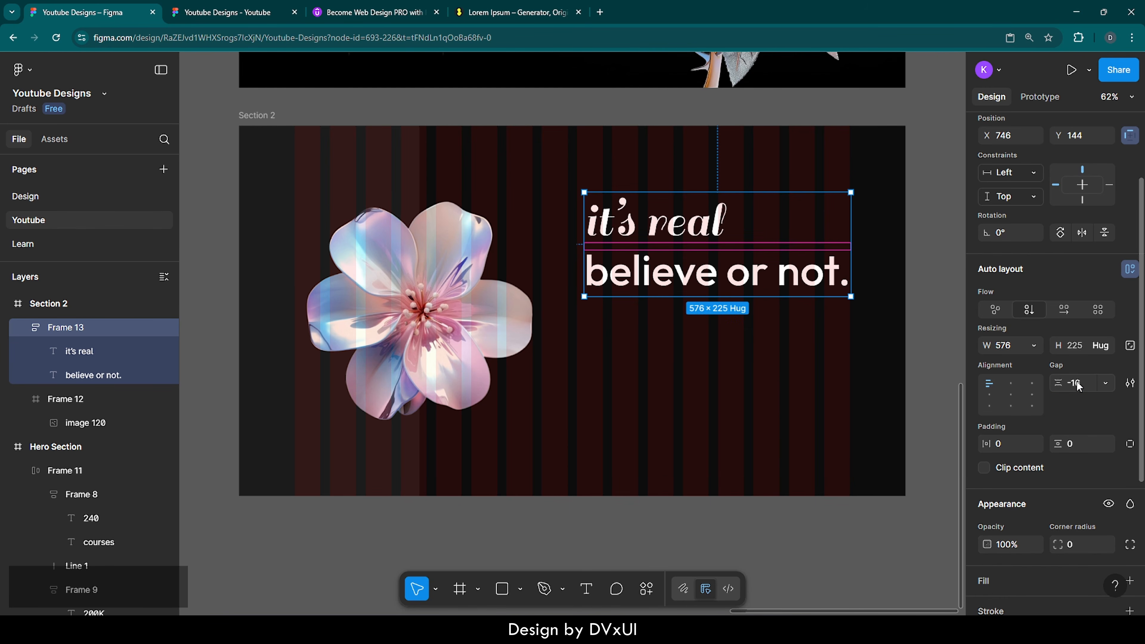
Step: Nudge heading group Frame 13 to X 750, then bring up the Lorem Ipsum generator
left_click(846, 325)
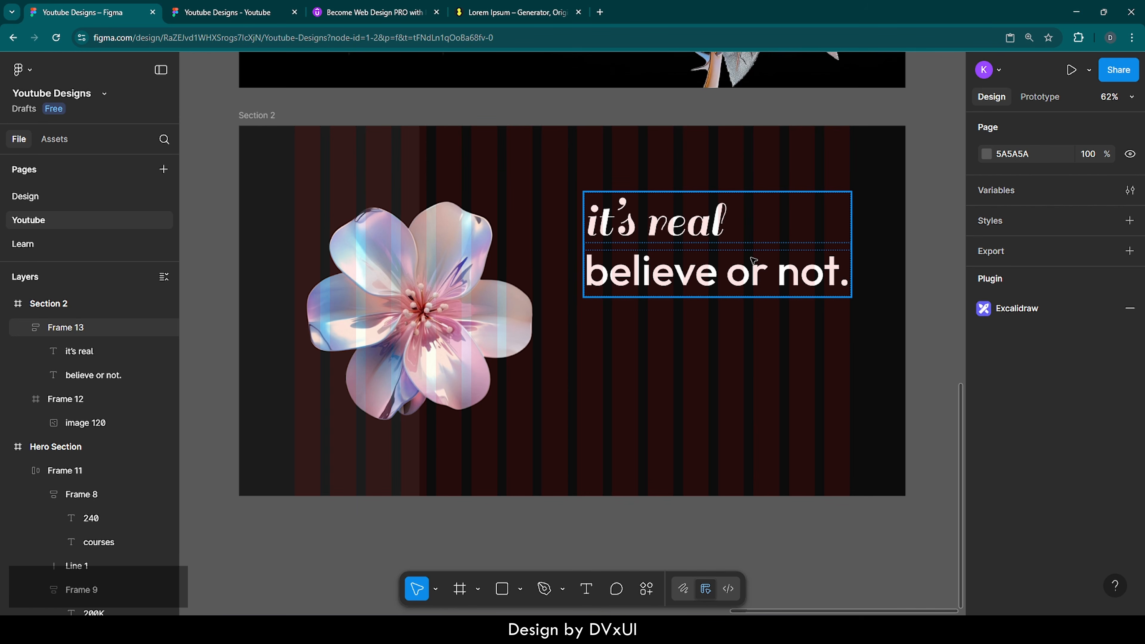
left_click(848, 273)
scroll(859, 231, "up", 8)
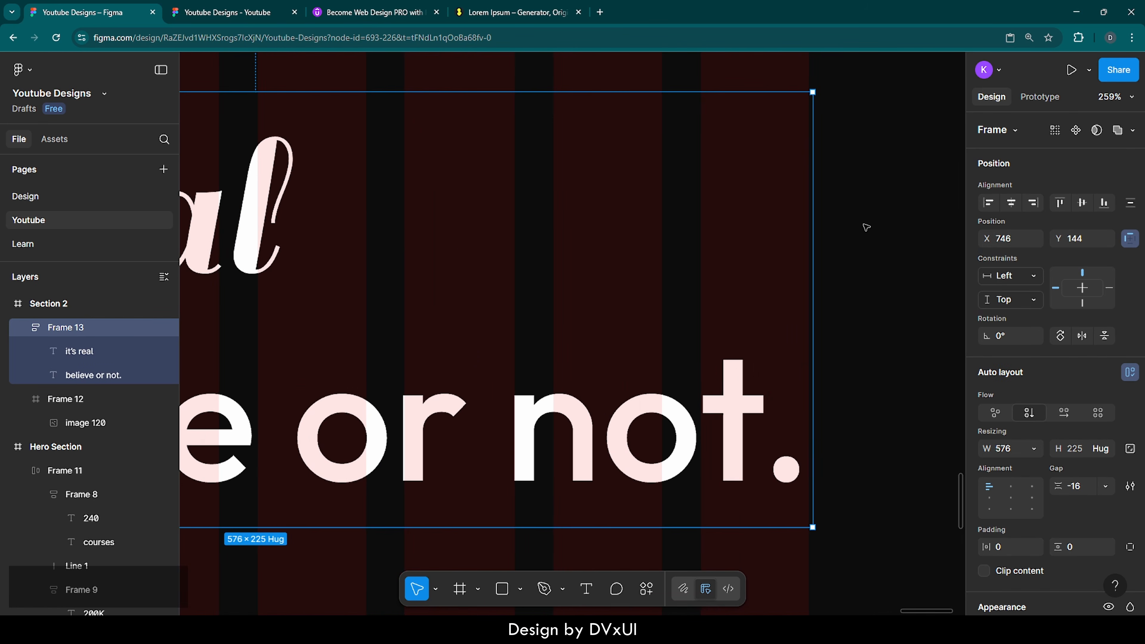
key("Right")
key("Right")
key("Right")
key("Right")
key("Right")
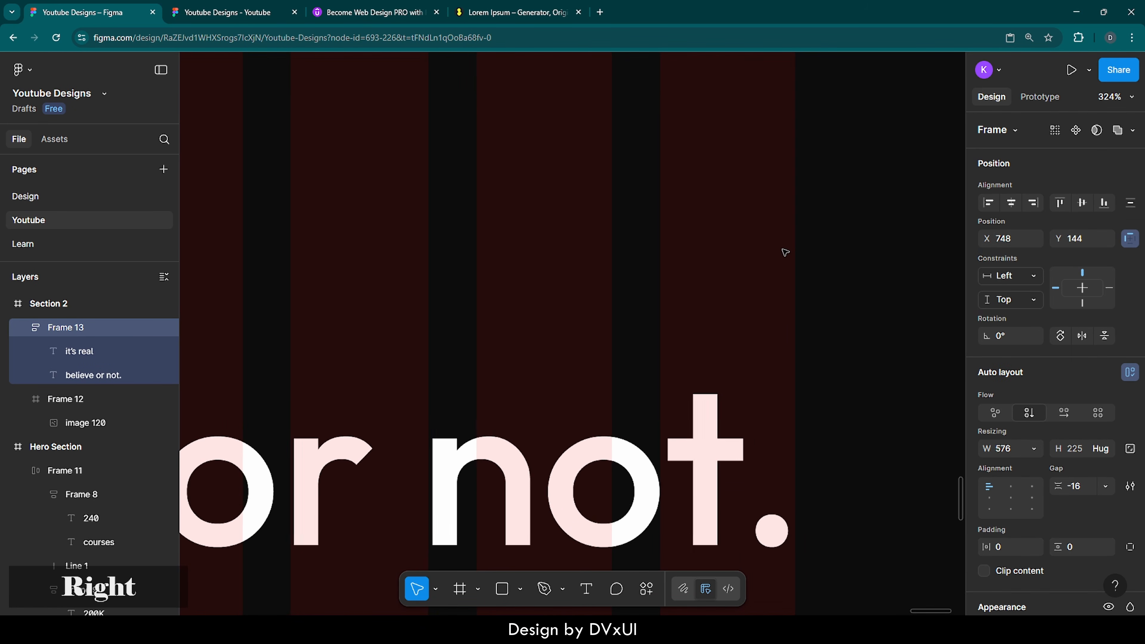
key("Left")
scroll(690, 282, "down", 4)
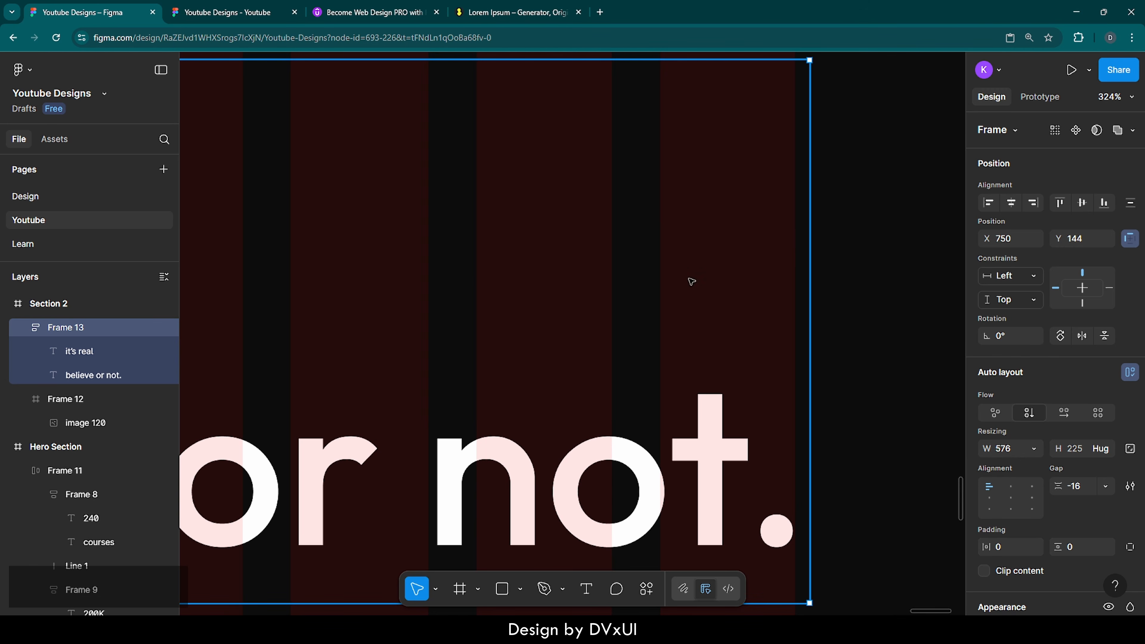
scroll(689, 283, "down", 4)
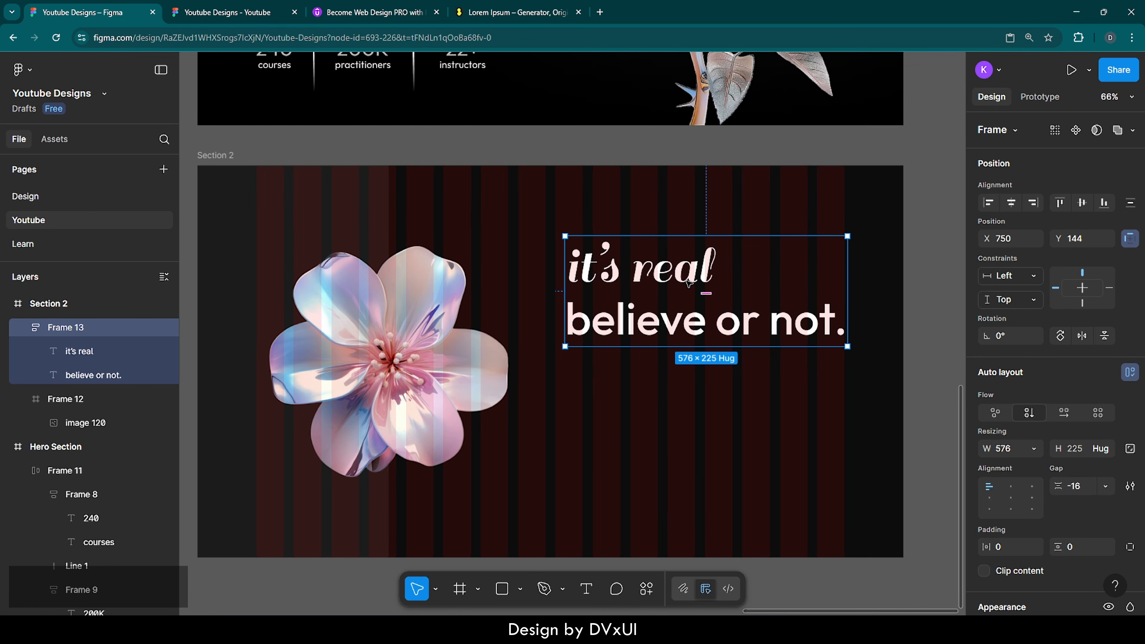
scroll(689, 284, "down", 1)
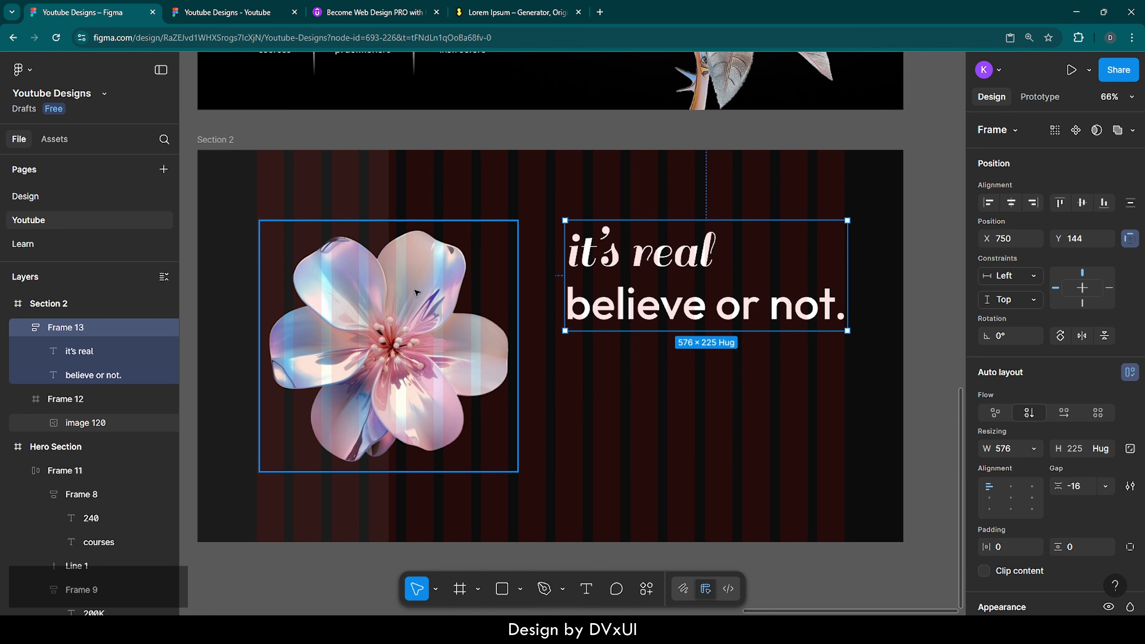
left_click(508, 13)
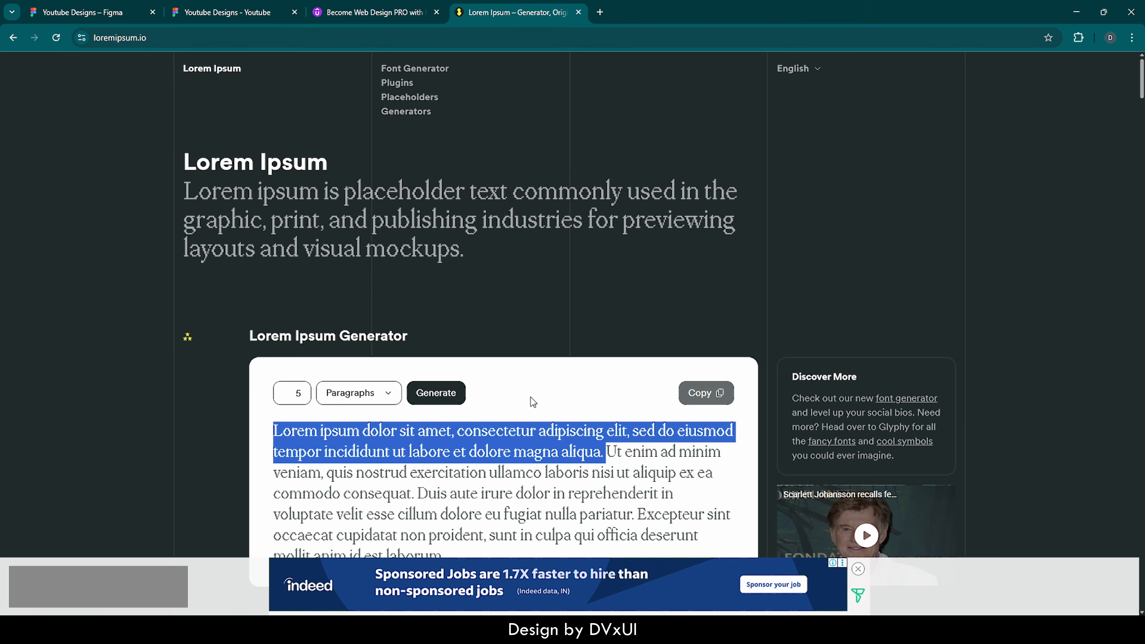
Step: Copy the generated Lorem Ipsum paragraph from loremipsum.io and return to Figma
scroll(530, 399, "down", 1)
left_click(535, 340)
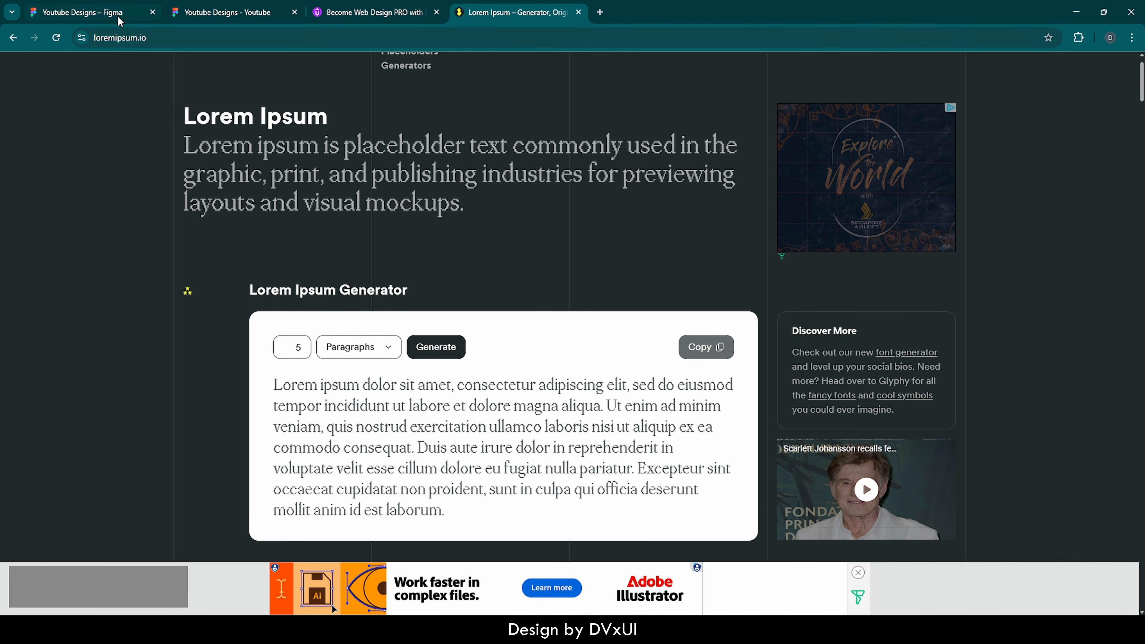
left_click(82, 13)
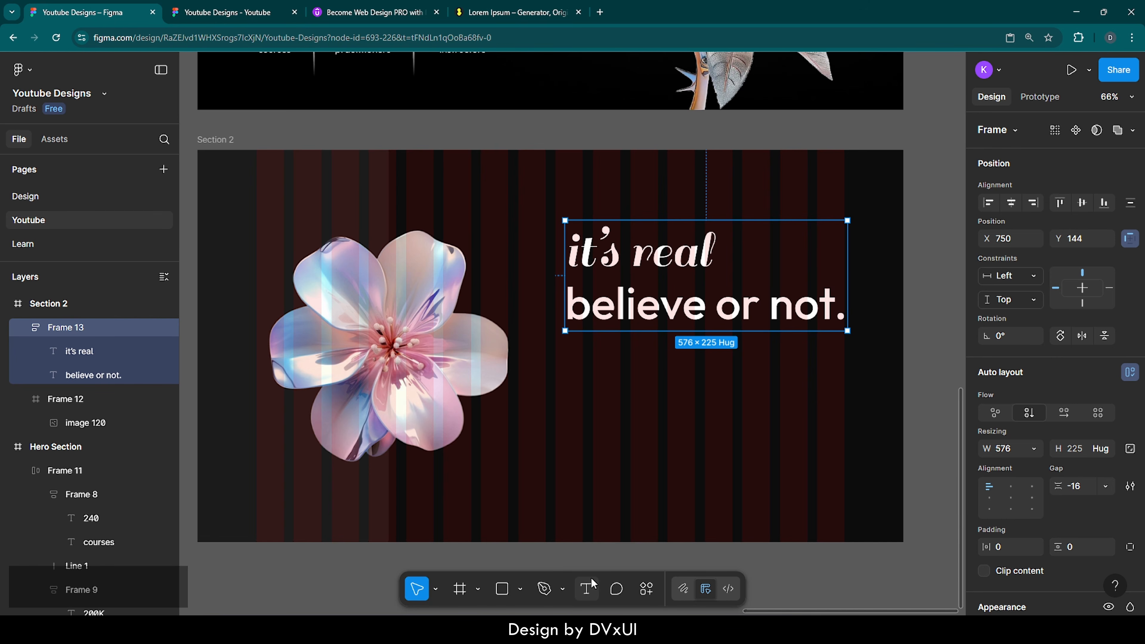
Step: Paste the copied Lorem ipsum text into a new text box below the heading
left_click(589, 587)
left_click(564, 361)
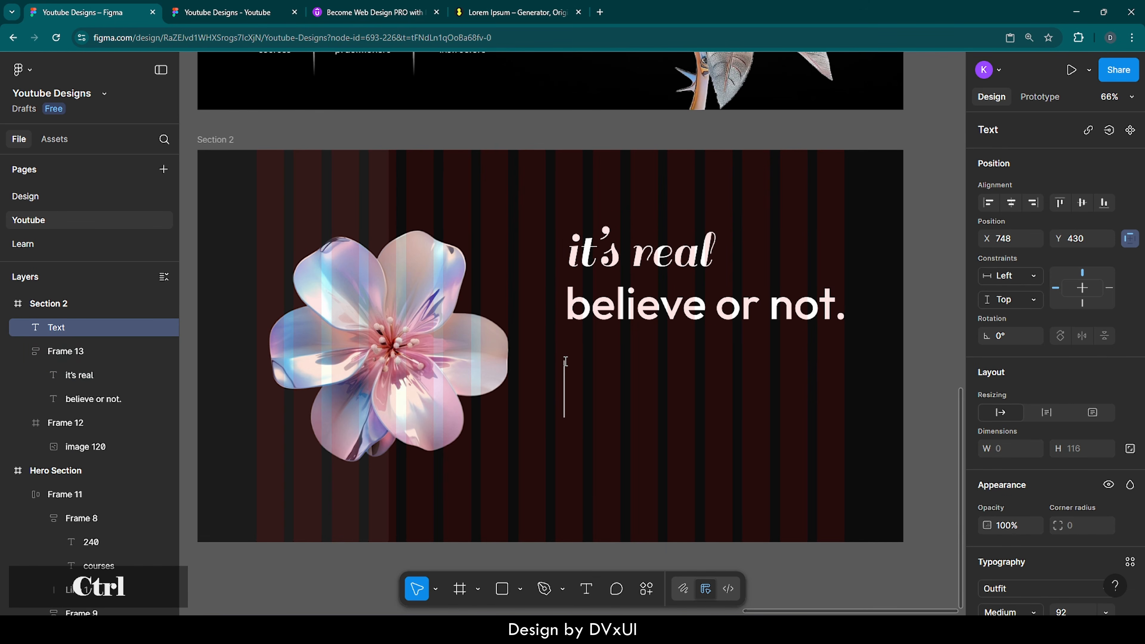
key("ctrl+v")
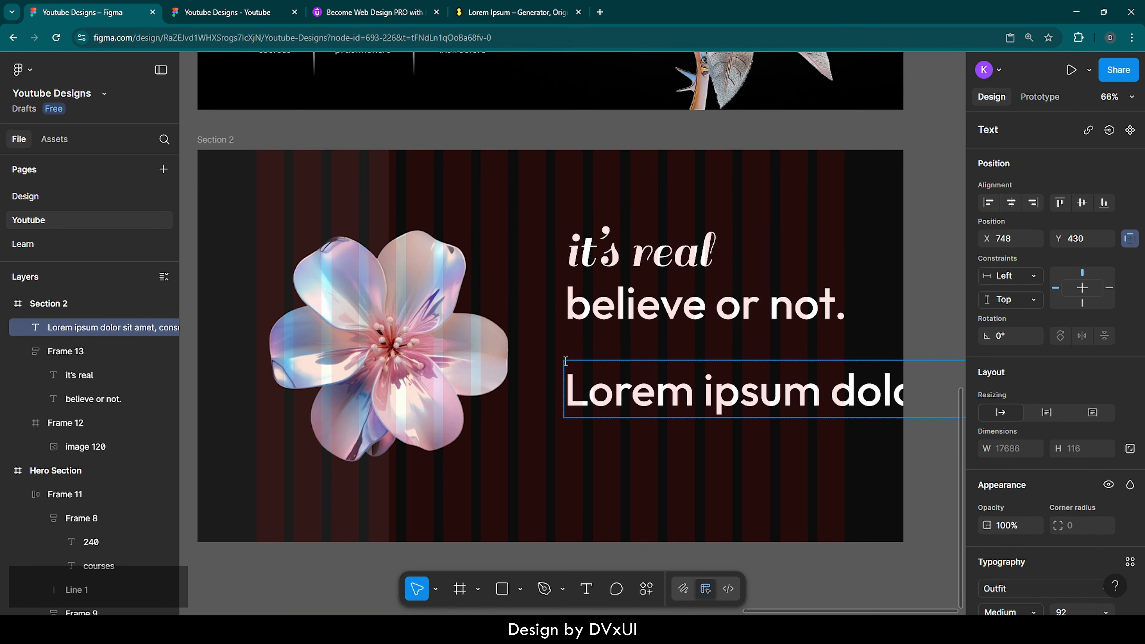
key("ctrl+a")
scroll(1073, 452, "down", 3)
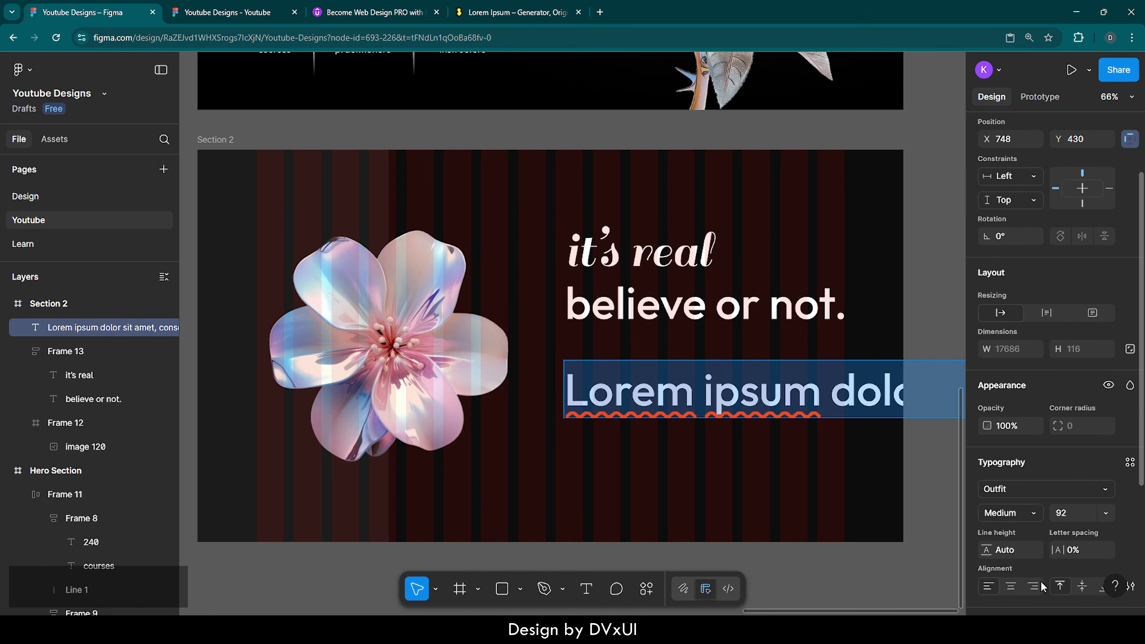
Step: Style the paragraph as 20 px Regular text with 60% fill opacity
left_click(1083, 477)
double_click(1083, 477)
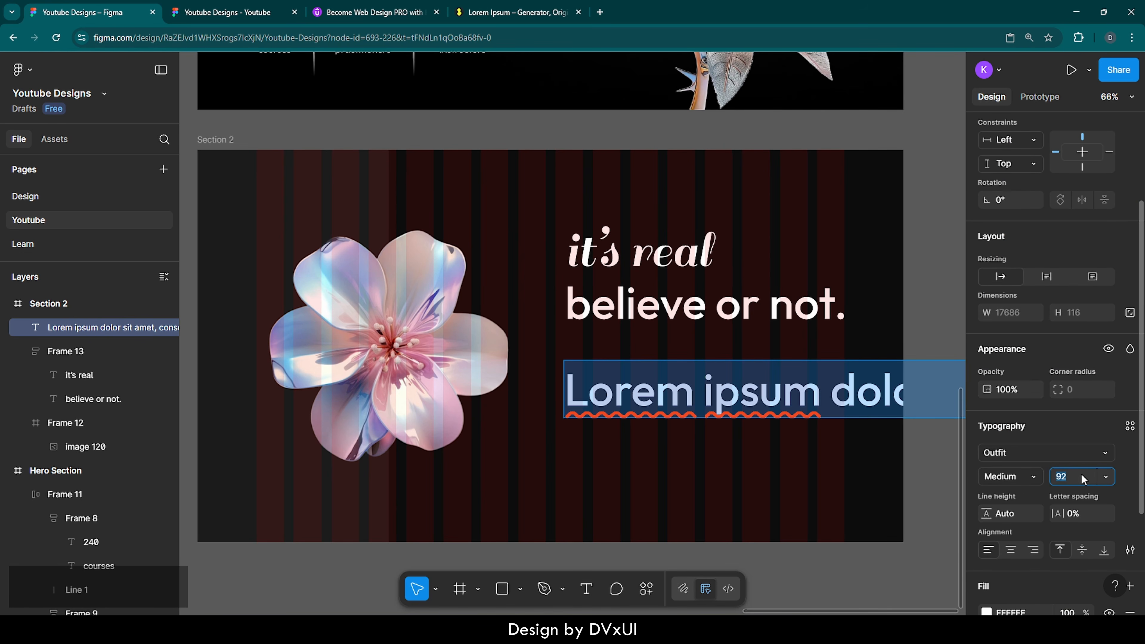
type("20")
key("Return")
left_click(1030, 479)
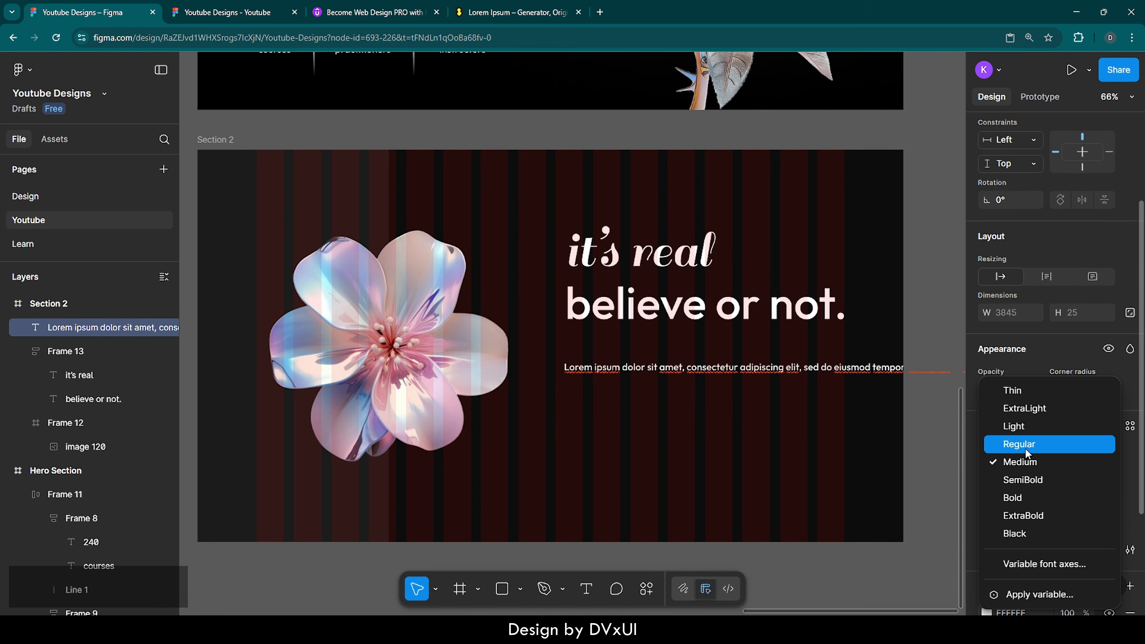
left_click(1027, 449)
scroll(1058, 534, "down", 2)
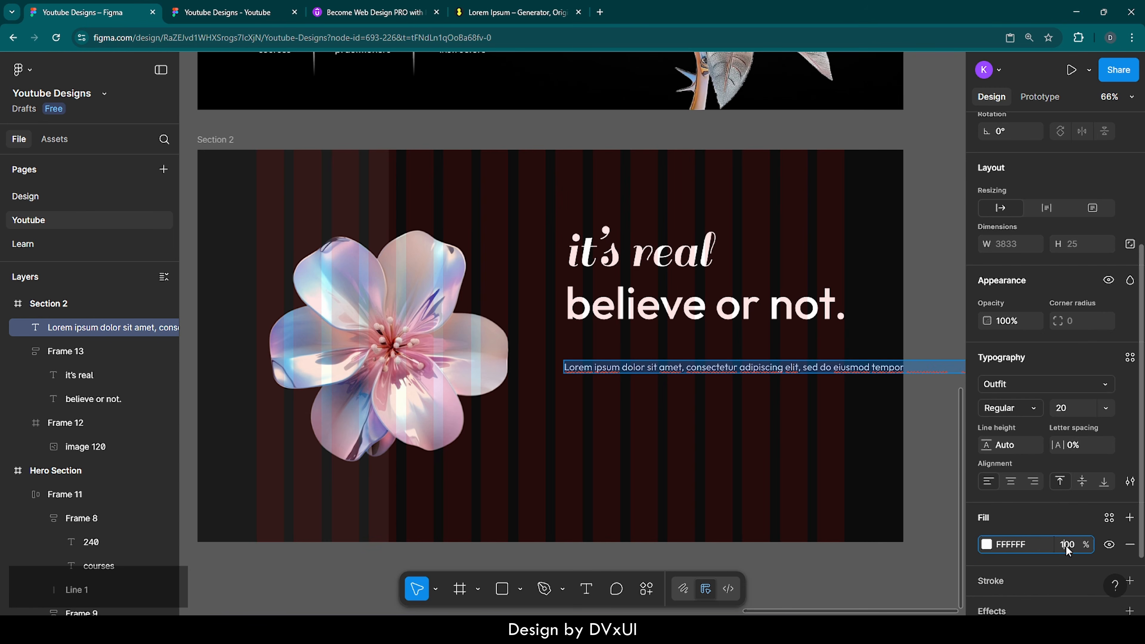
left_click(1068, 544)
type("60")
key("Return")
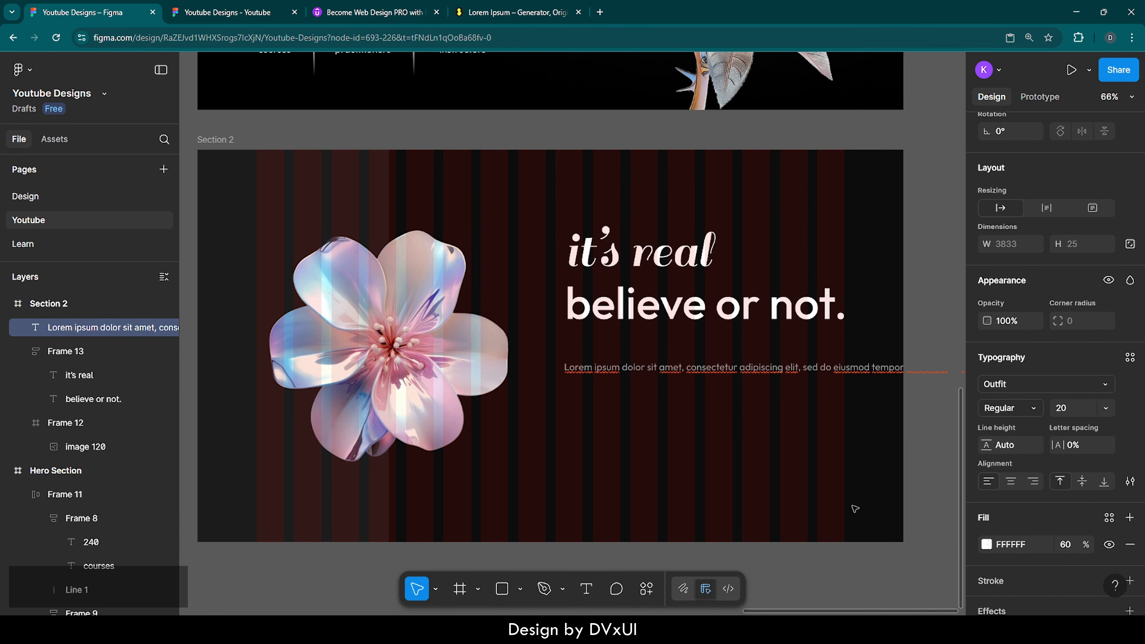
Step: Move the paragraph up under the heading and set its wrap width to about 570 px
left_click_drag(587, 362, 588, 339)
scroll(576, 372, "down", 1)
scroll(576, 373, "down", 2)
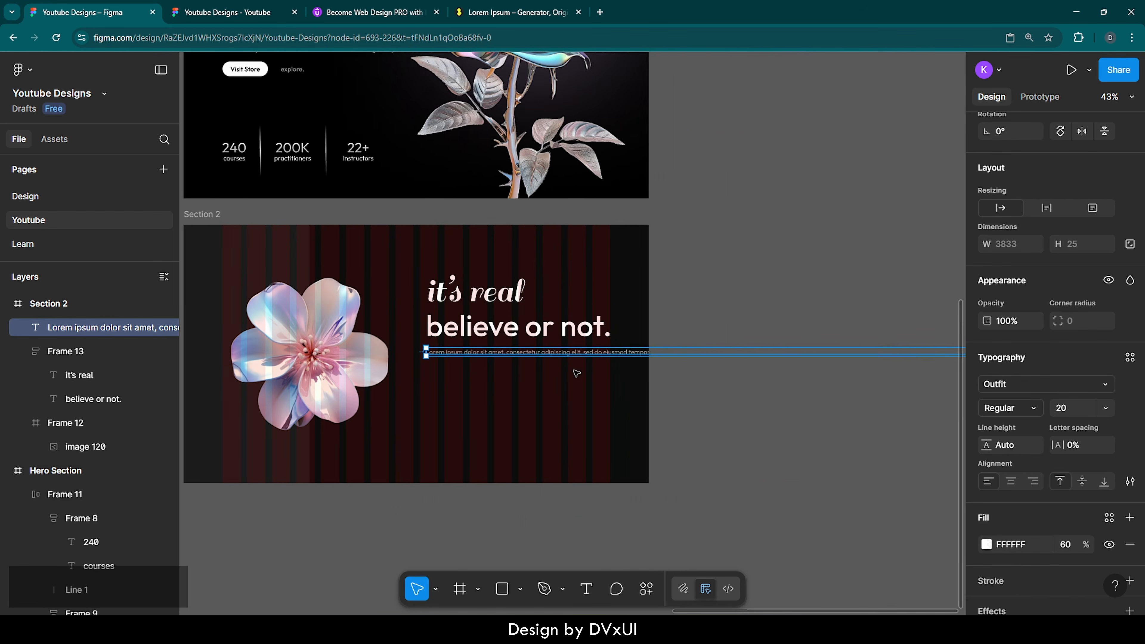
scroll(576, 373, "right", 8)
scroll(576, 372, "down", 4)
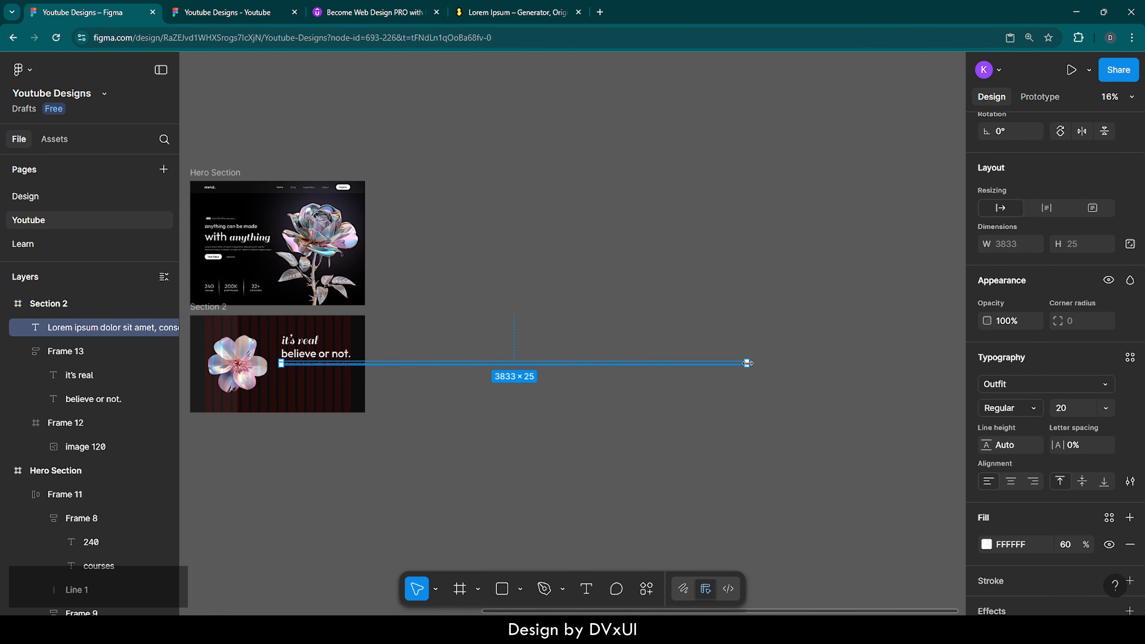
left_click_drag(747, 363, 344, 364)
scroll(300, 378, "left", 1)
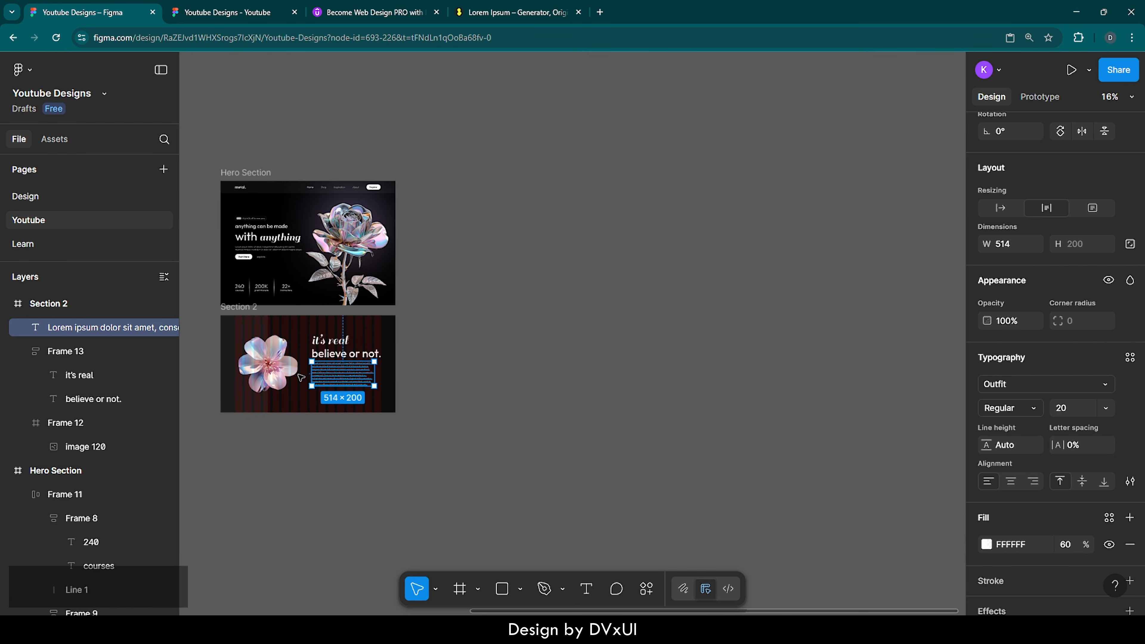
scroll(301, 377, "up", 10)
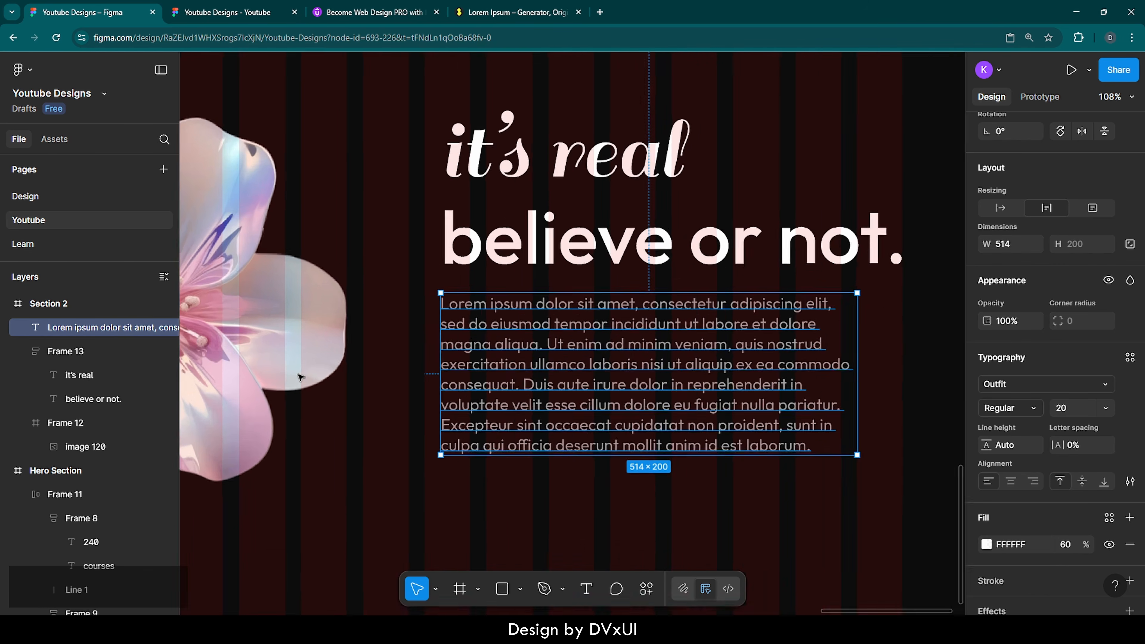
scroll(300, 377, "down", 2)
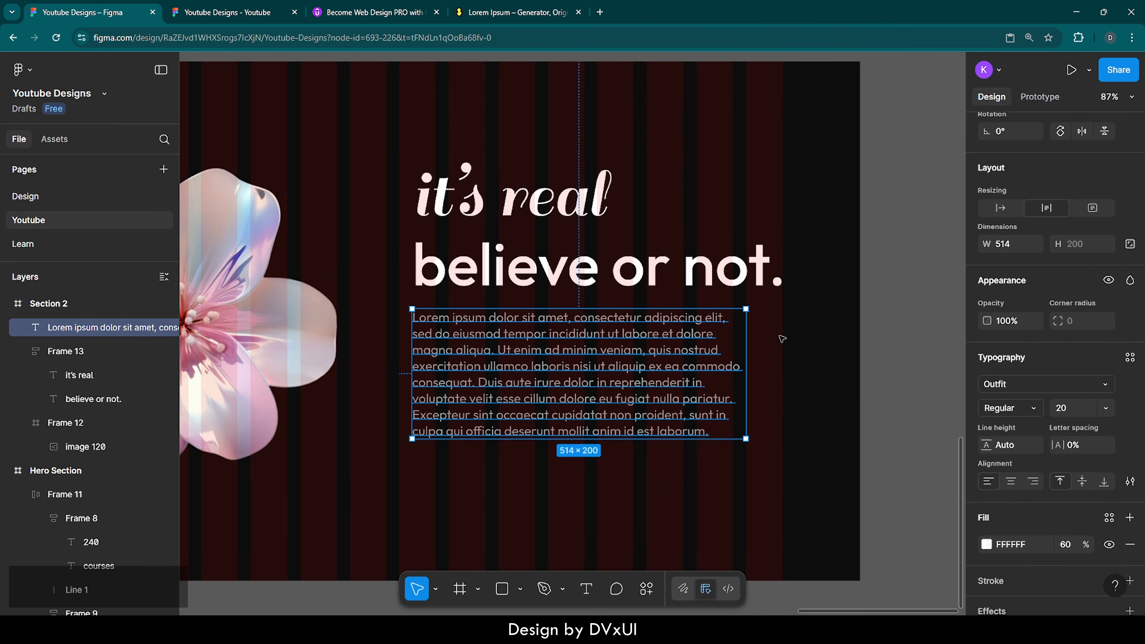
left_click_drag(750, 335, 783, 336)
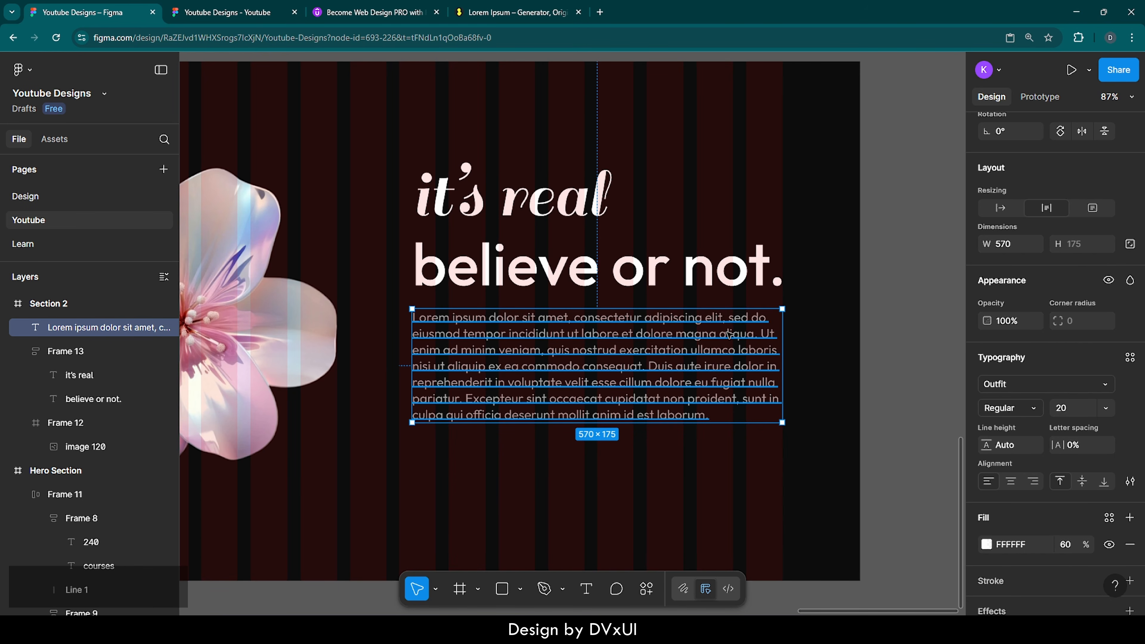
Step: Set the Lorem ipsum paragraph to Justified alignment in the advanced type settings
left_click(1131, 483)
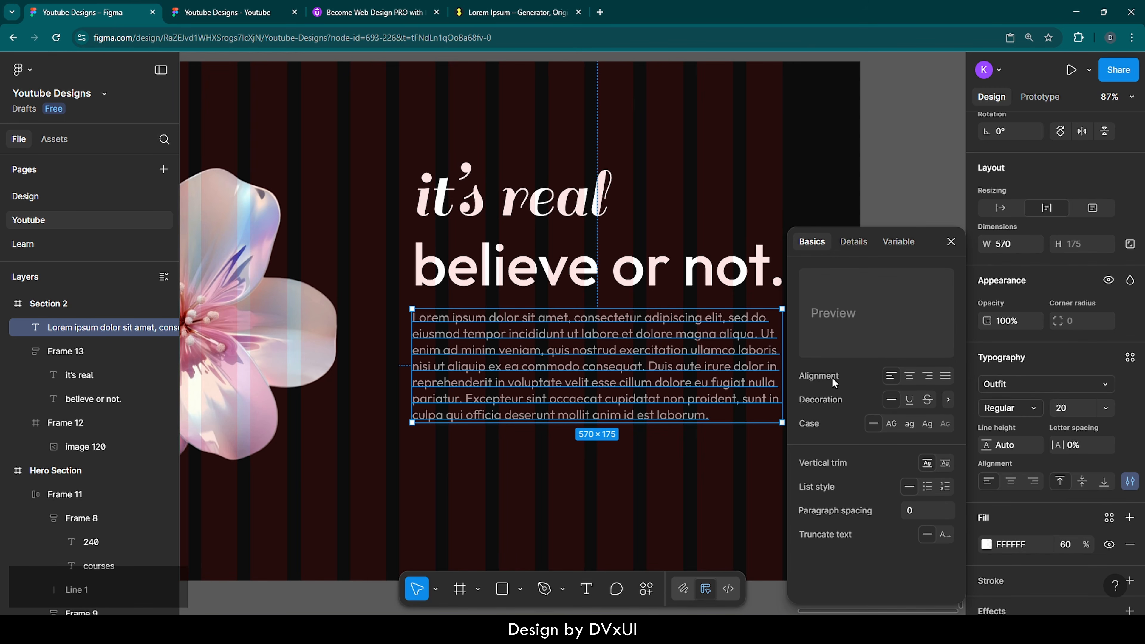
left_click(945, 379)
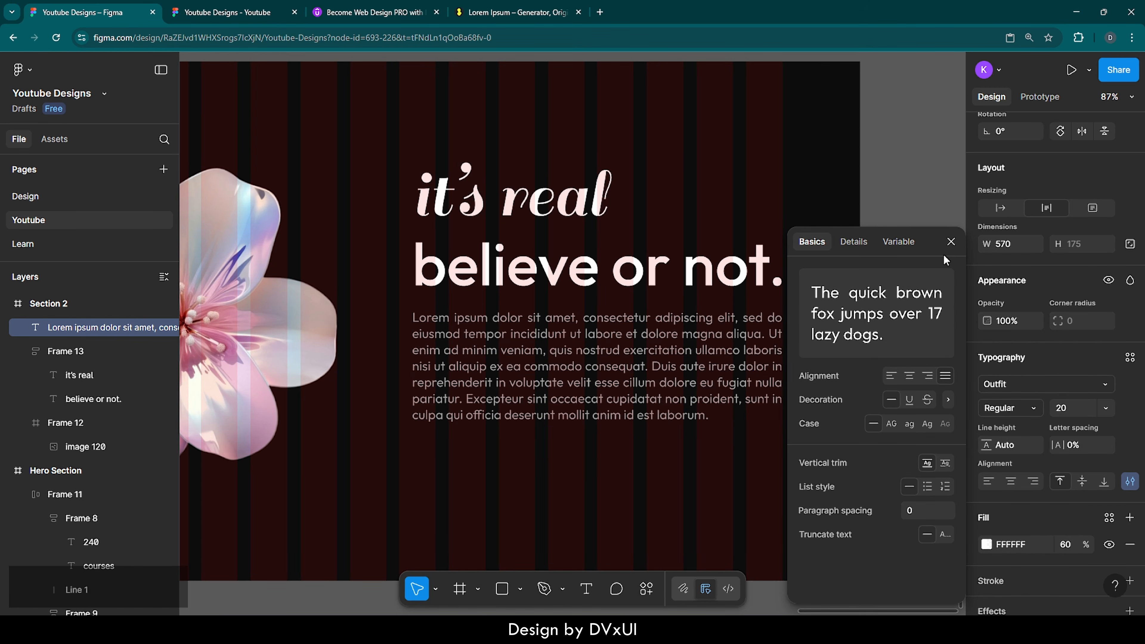
left_click(951, 242)
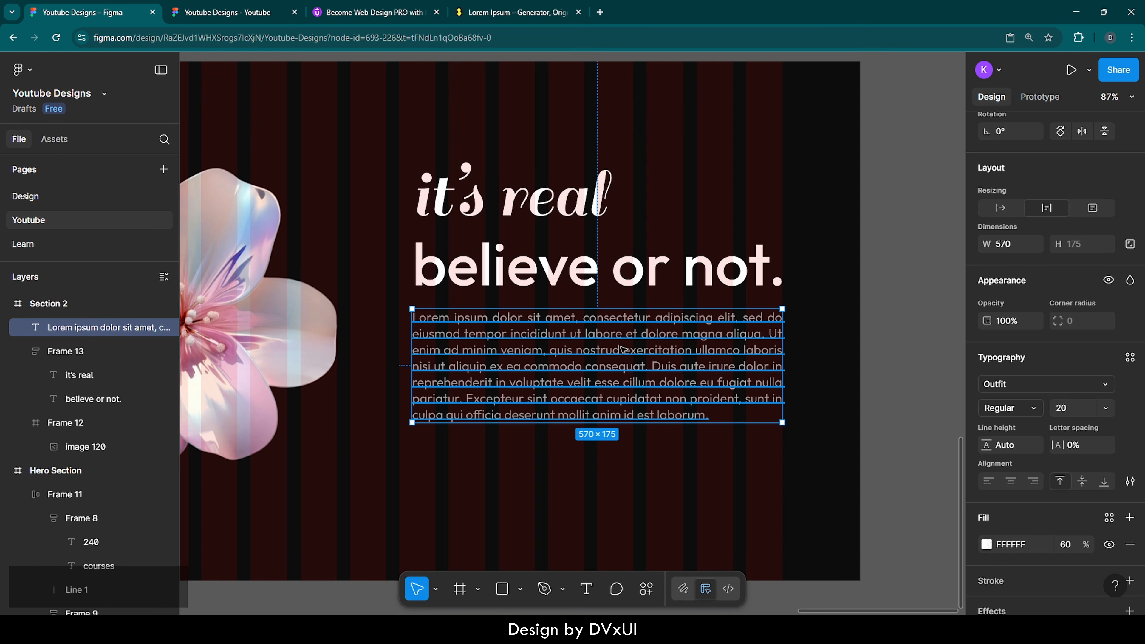
left_click(821, 349)
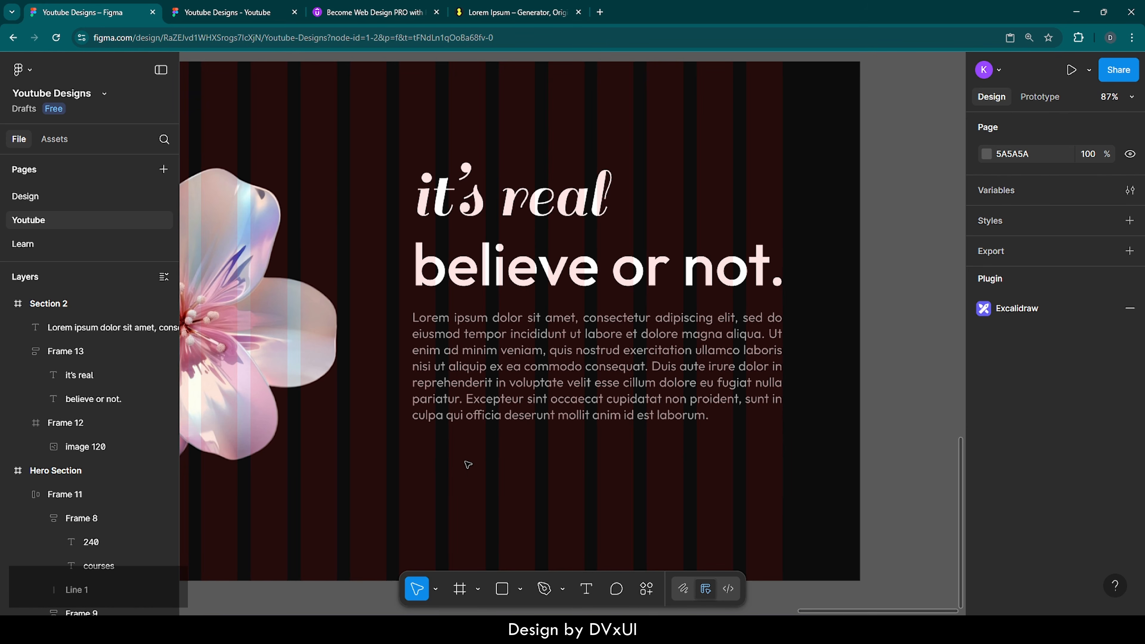
Step: Copy the hero's Visit Store button and paste it into Section 2
scroll(468, 465, "left", 3)
scroll(467, 465, "down", 5)
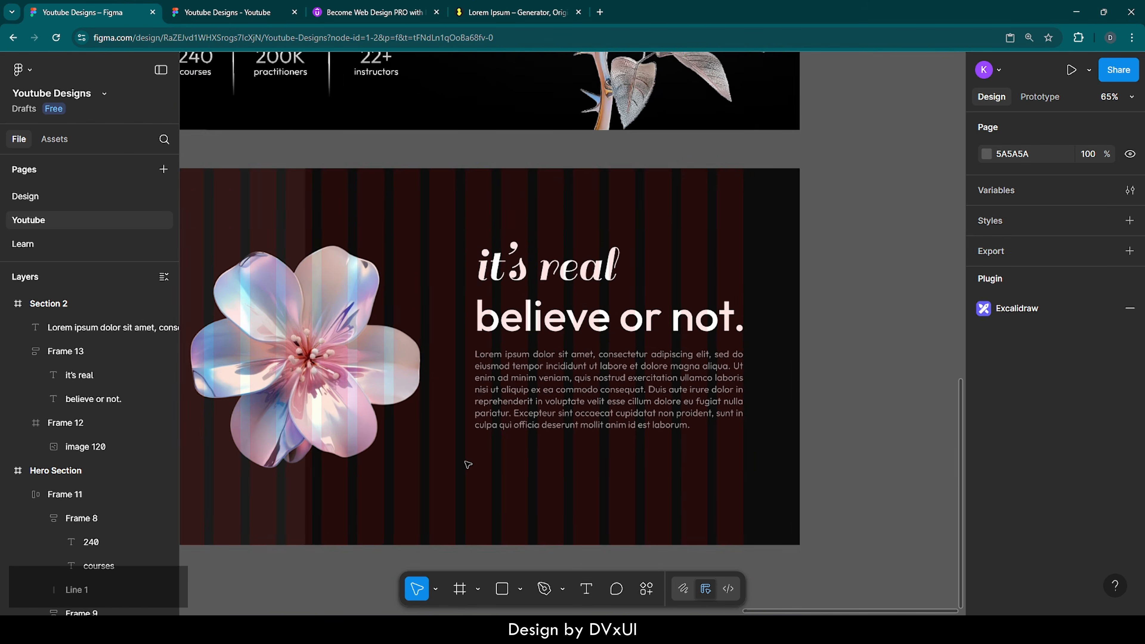
scroll(468, 464, "up", 4)
left_click(341, 140)
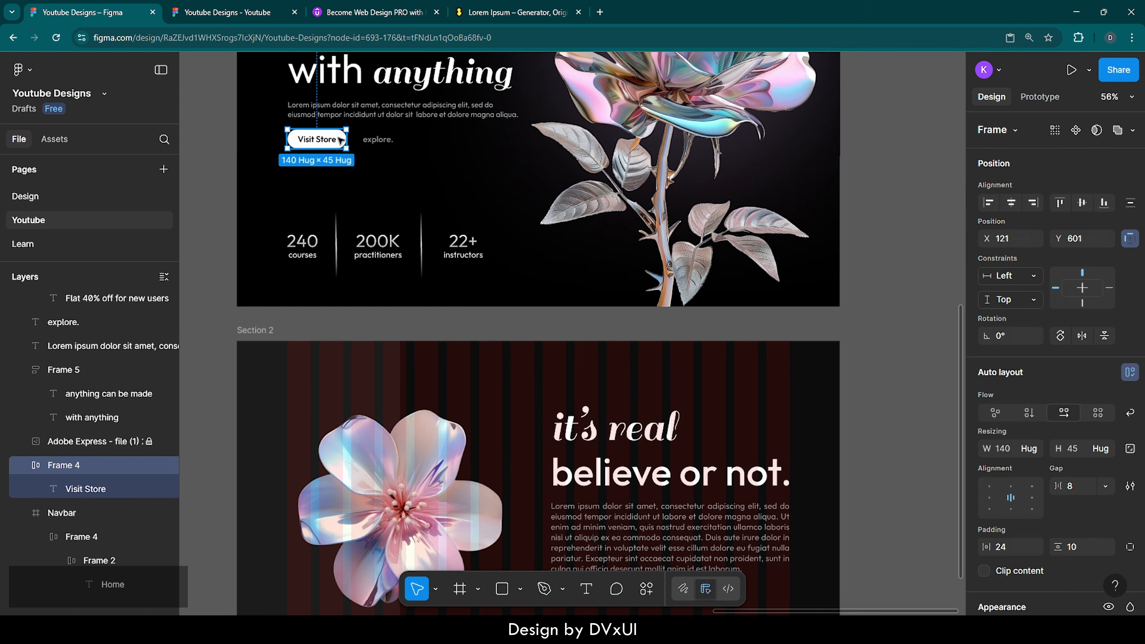
key("ctrl+c")
scroll(350, 316, "down", 2)
scroll(350, 315, "down", 1)
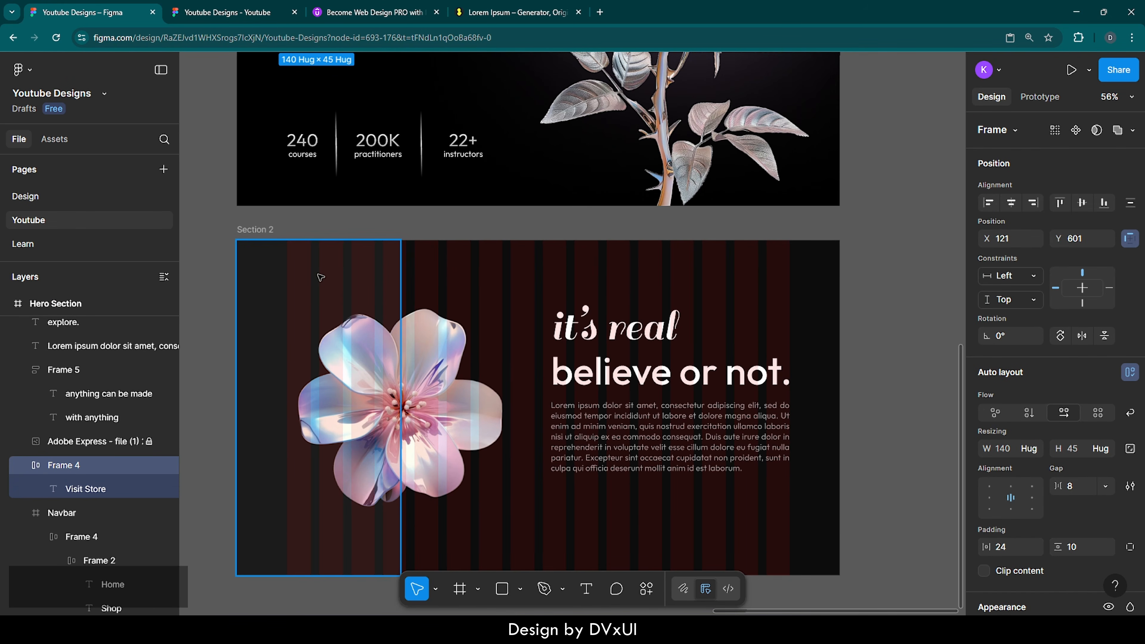
left_click(270, 234)
key("ctrl+v")
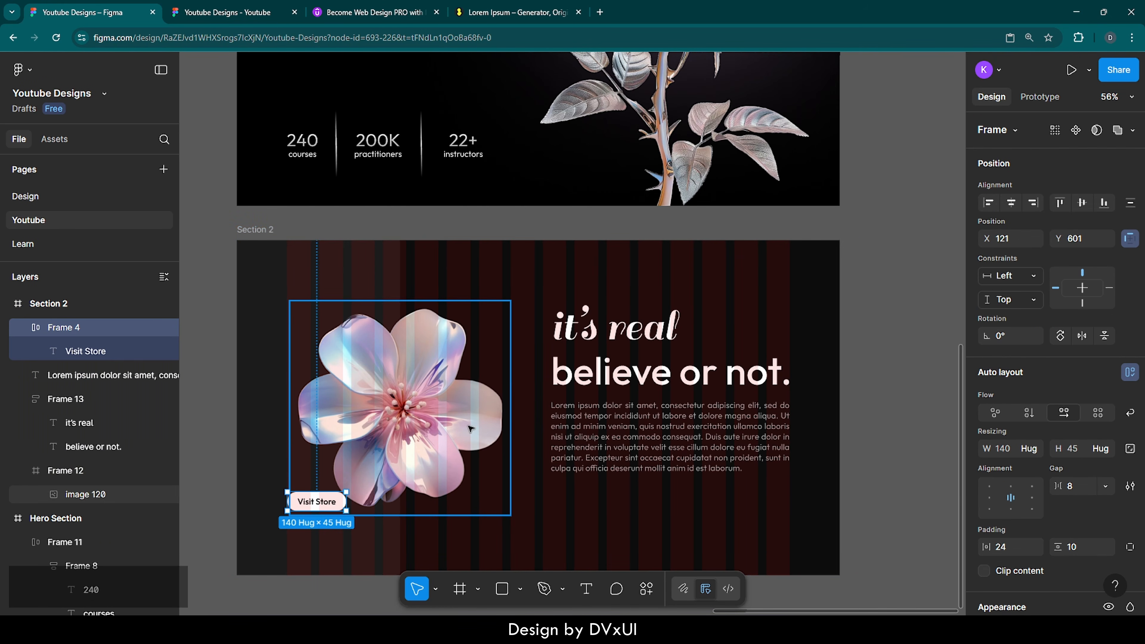
Step: Place the button 32 px below the paragraph, left-aligned with it at X 750
left_click_drag(315, 505, 577, 502)
scroll(577, 502, "up", 3, "ctrl")
key("Up")
key("Up")
key("Up")
key("Up")
key("Up")
key("Up")
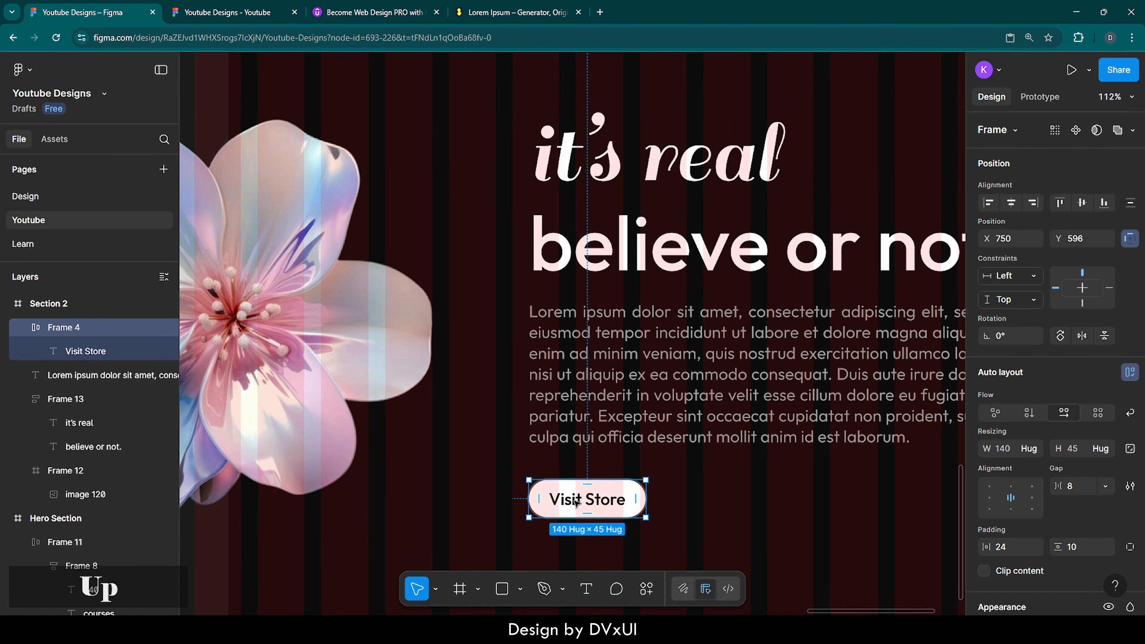
key("Up")
key("alt")
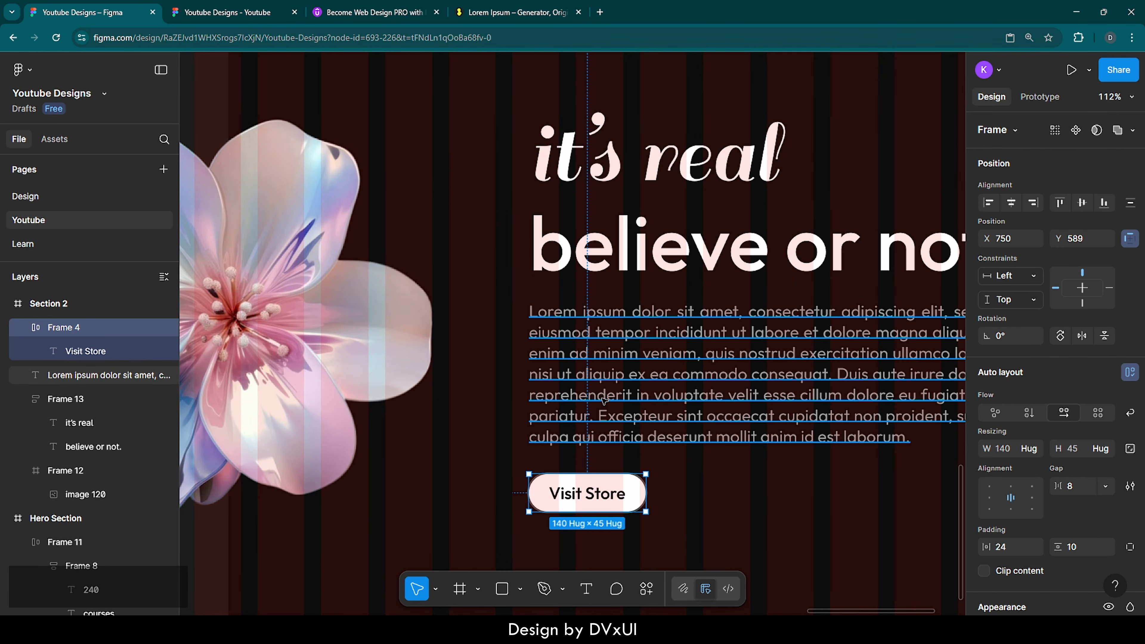
key("Up")
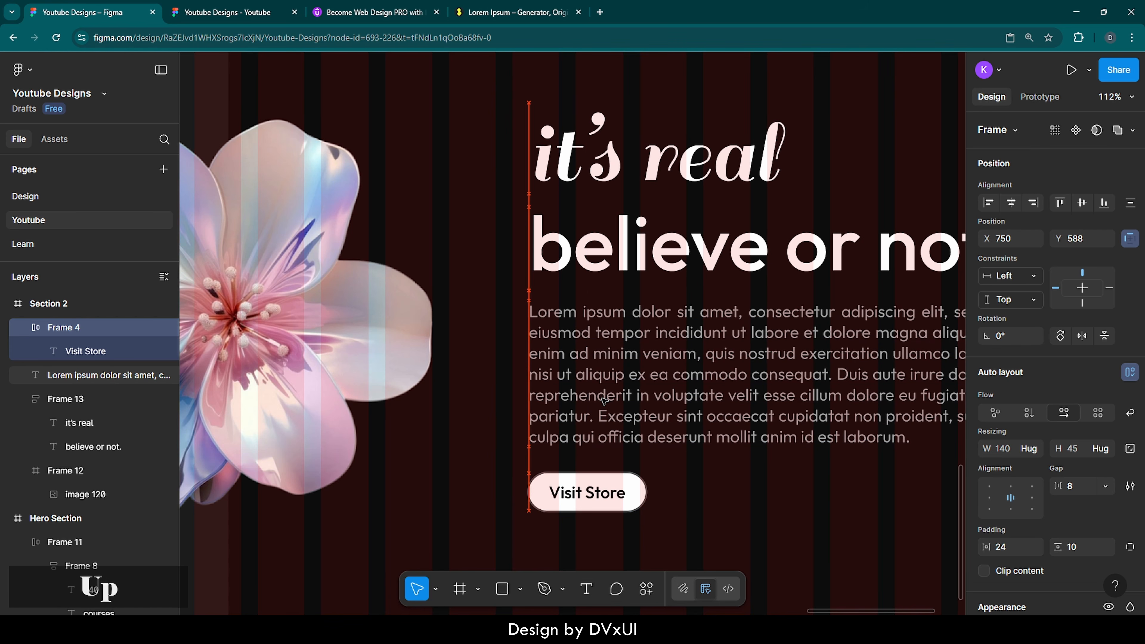
key("alt")
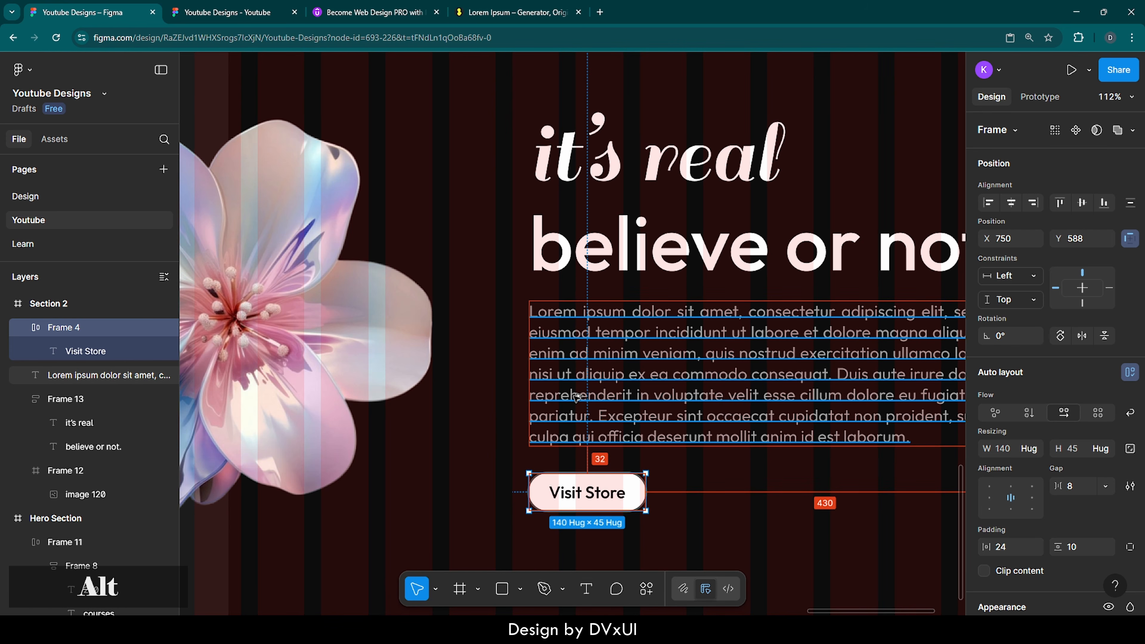
left_click(711, 519)
scroll(710, 519, "right", 5)
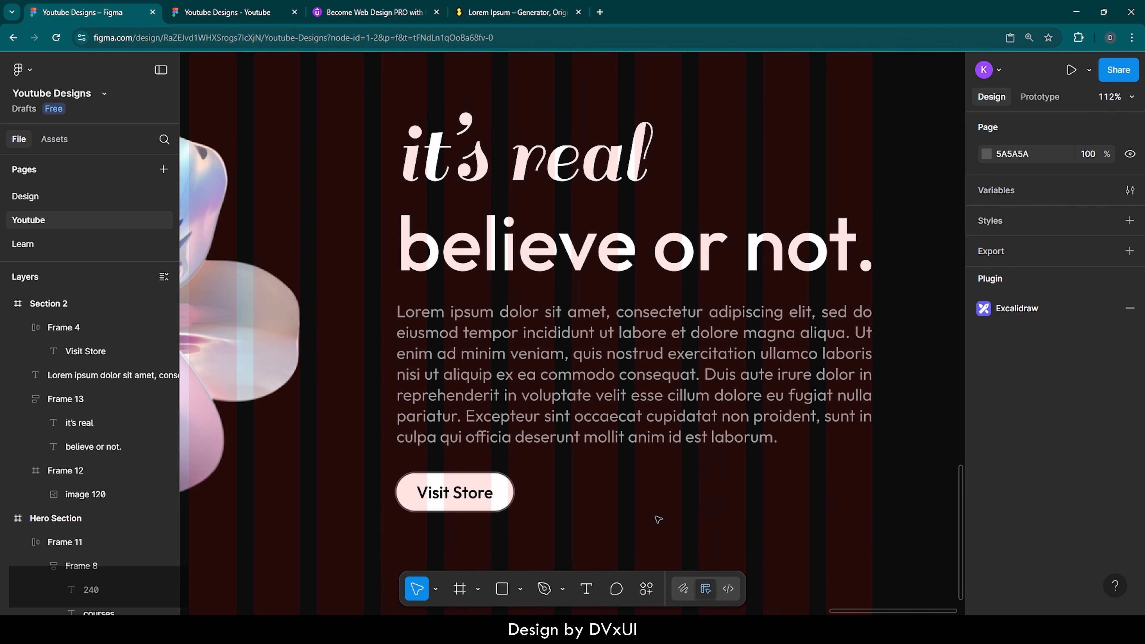
Step: Remove the button's pink fill and change its label colour from 000000 to white FFF
scroll(464, 523, "up", 5)
scroll(464, 523, "up", 2)
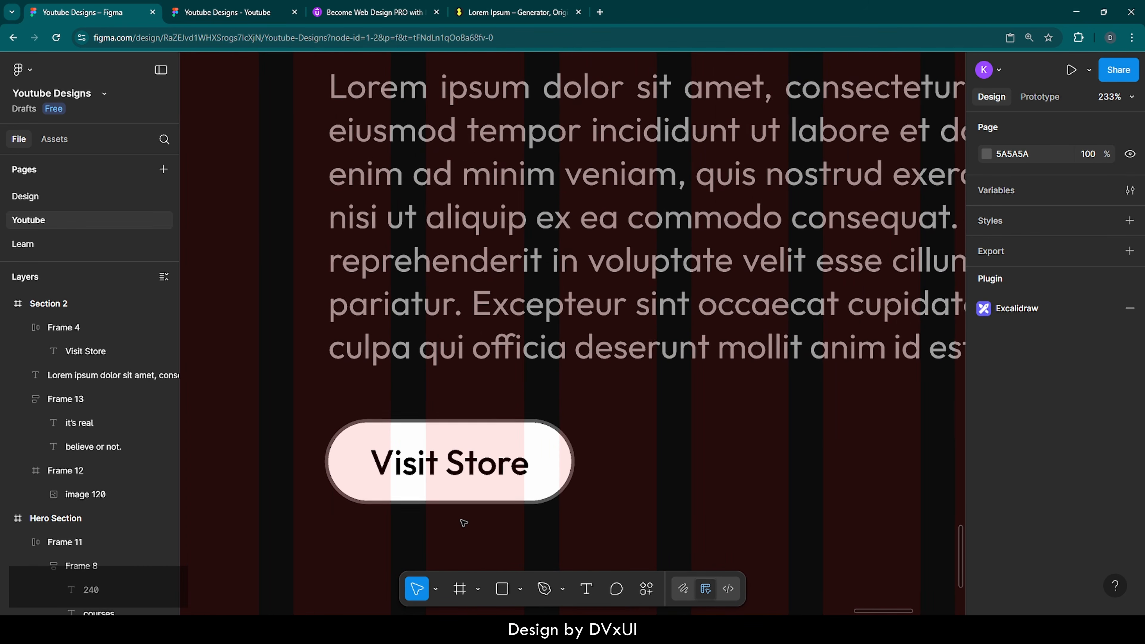
left_click(545, 463)
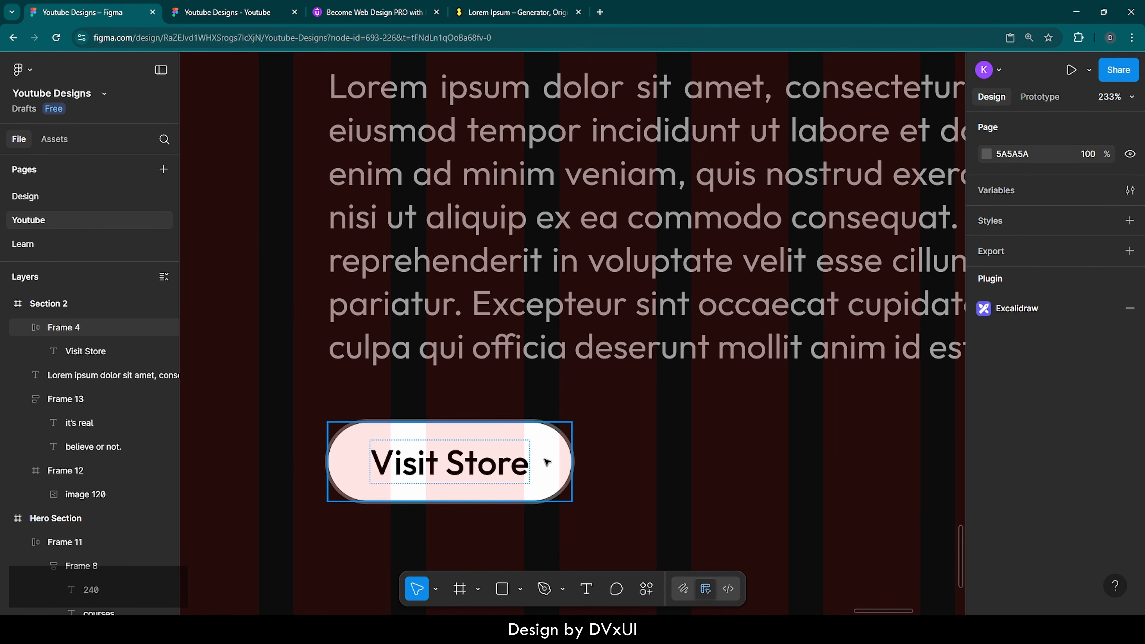
scroll(1064, 569, "down", 5)
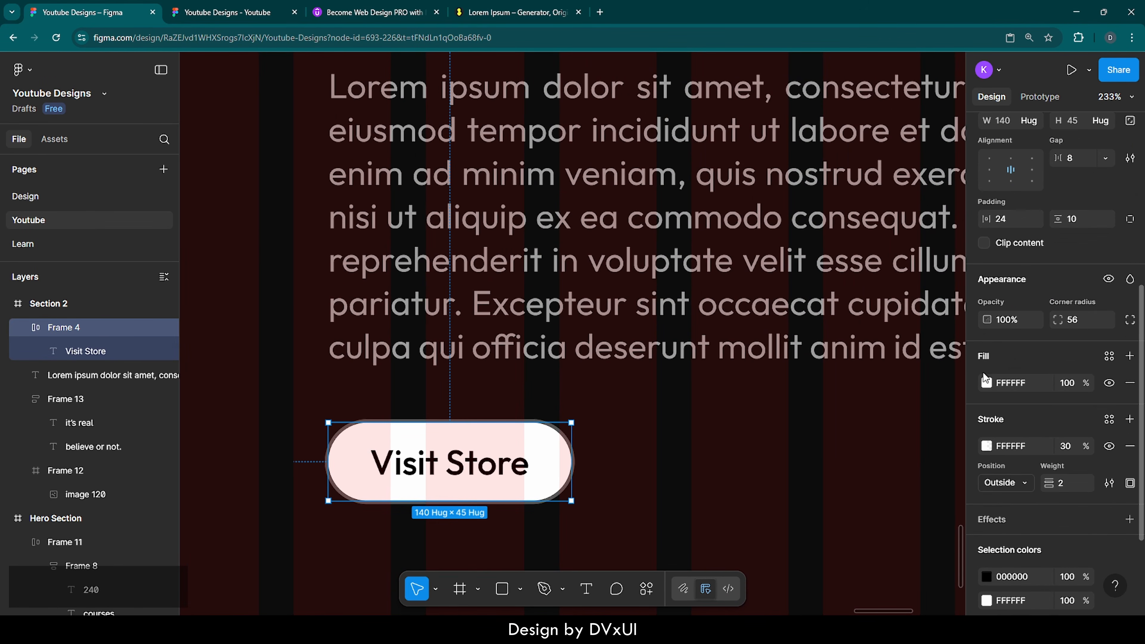
left_click(1131, 384)
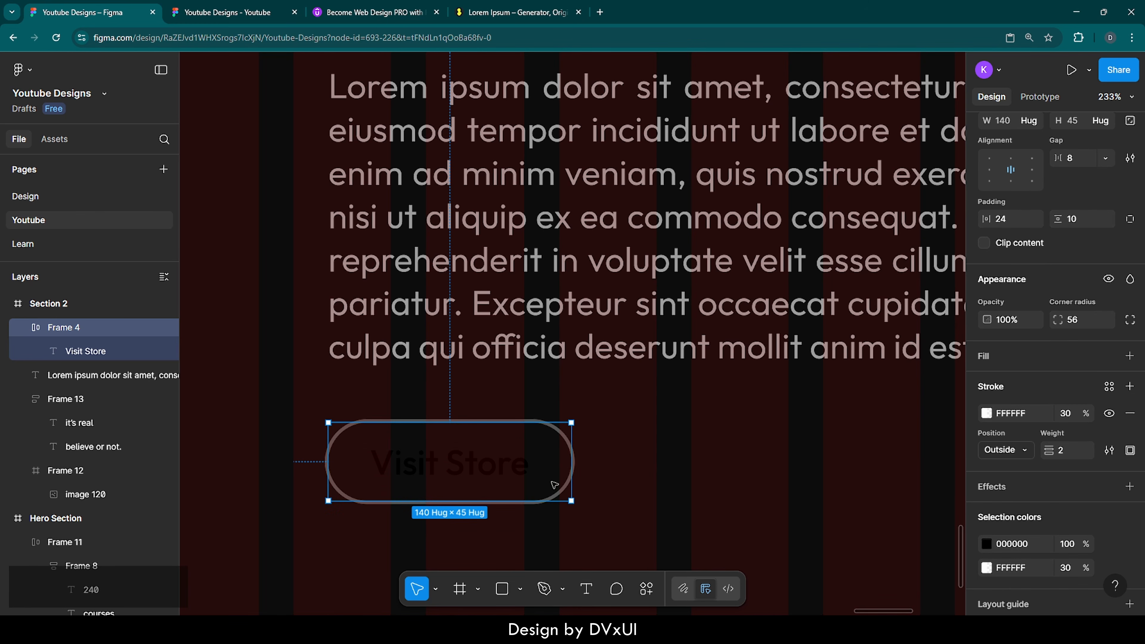
left_click(1028, 548)
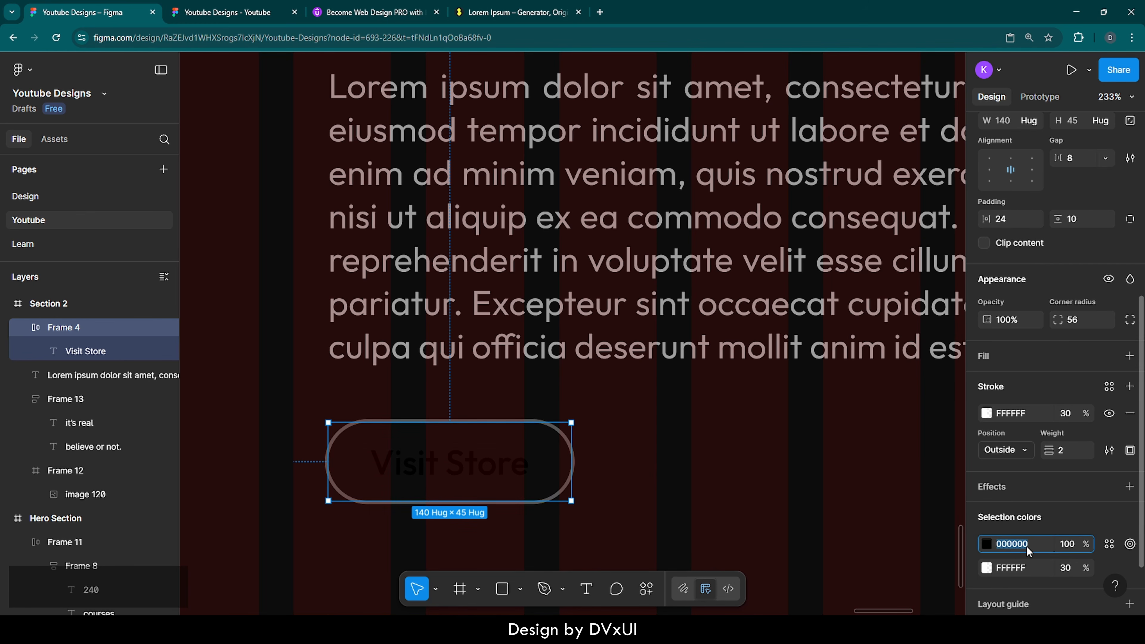
scroll(1029, 551, "down", 1)
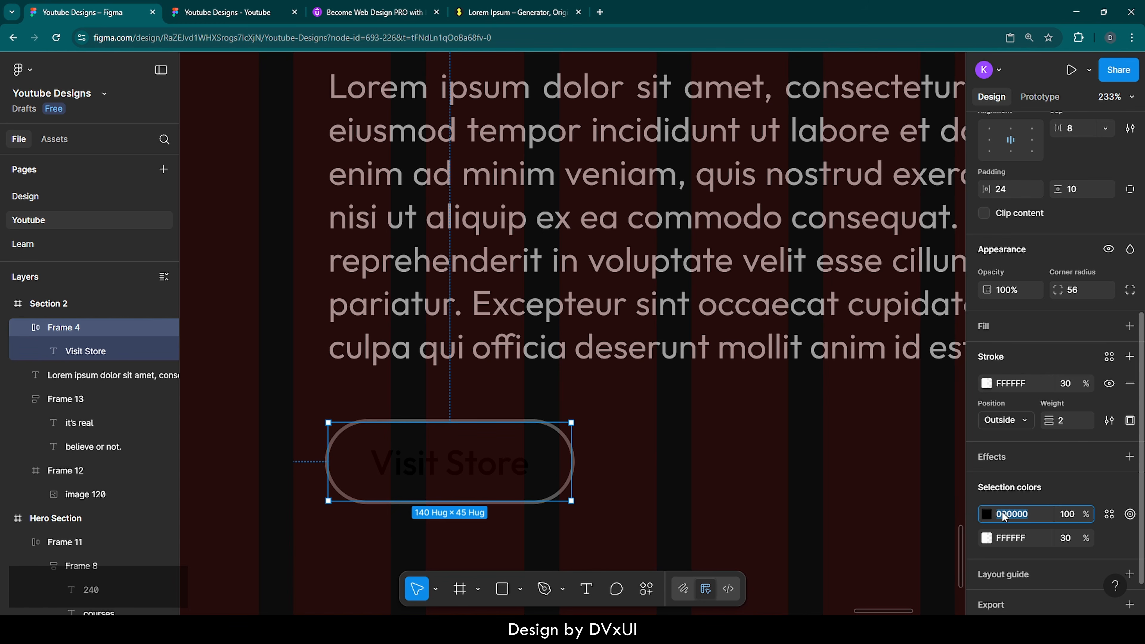
type("fff")
key("Return")
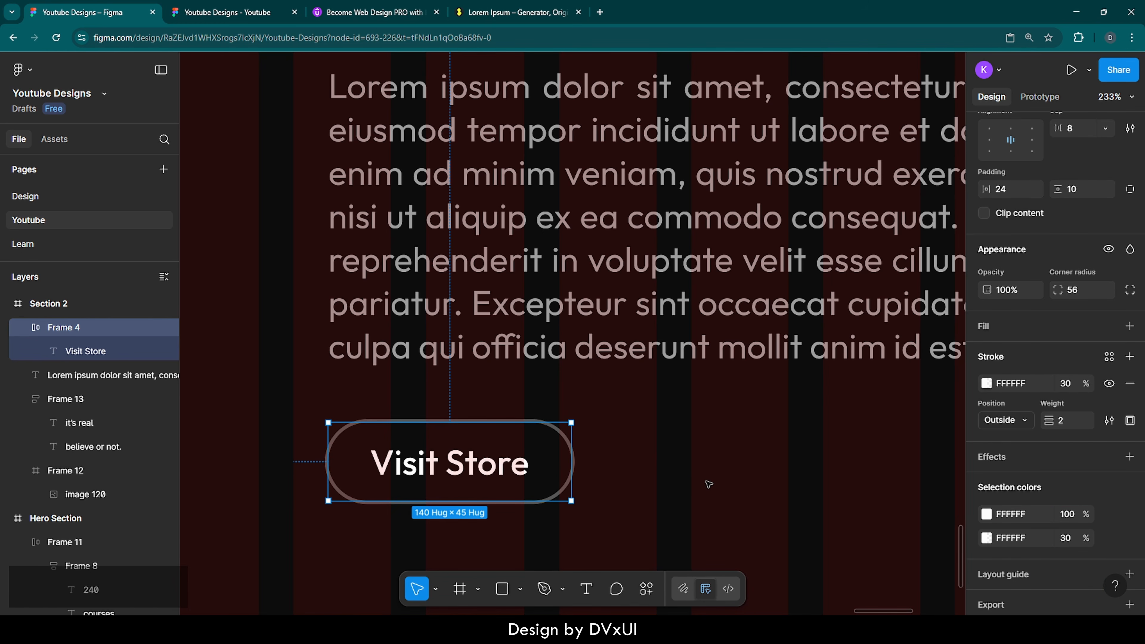
Step: Change the button label from 'Visit Store' to 'View Gallery'
double_click(471, 475)
double_click(470, 474)
key("BackSpace")
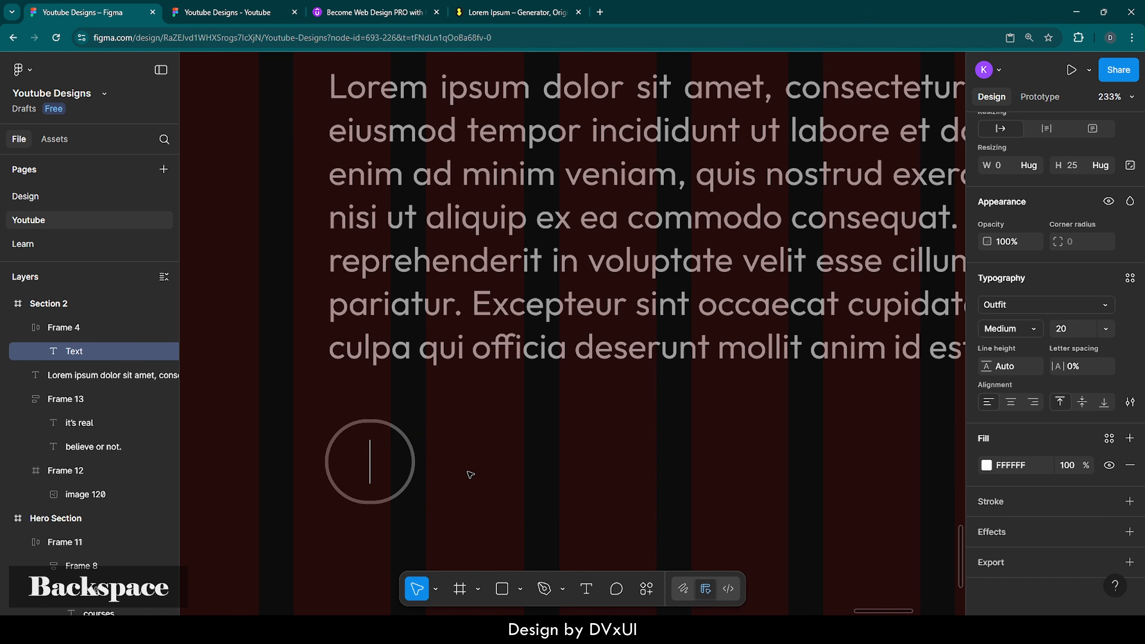
type("View Gall")
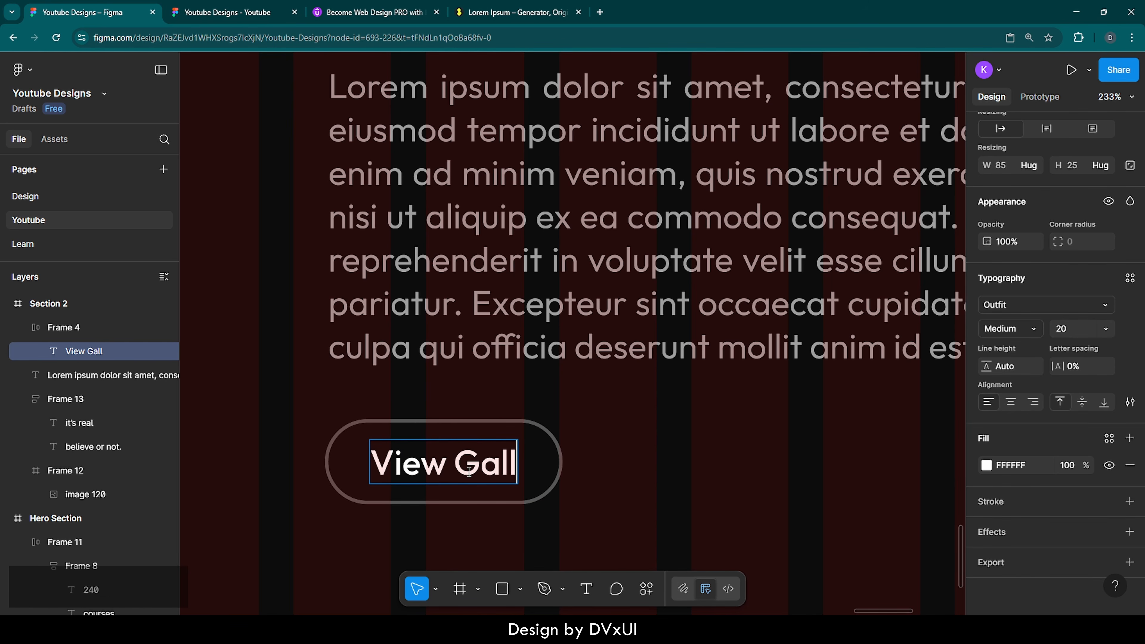
type("ery")
key("Escape")
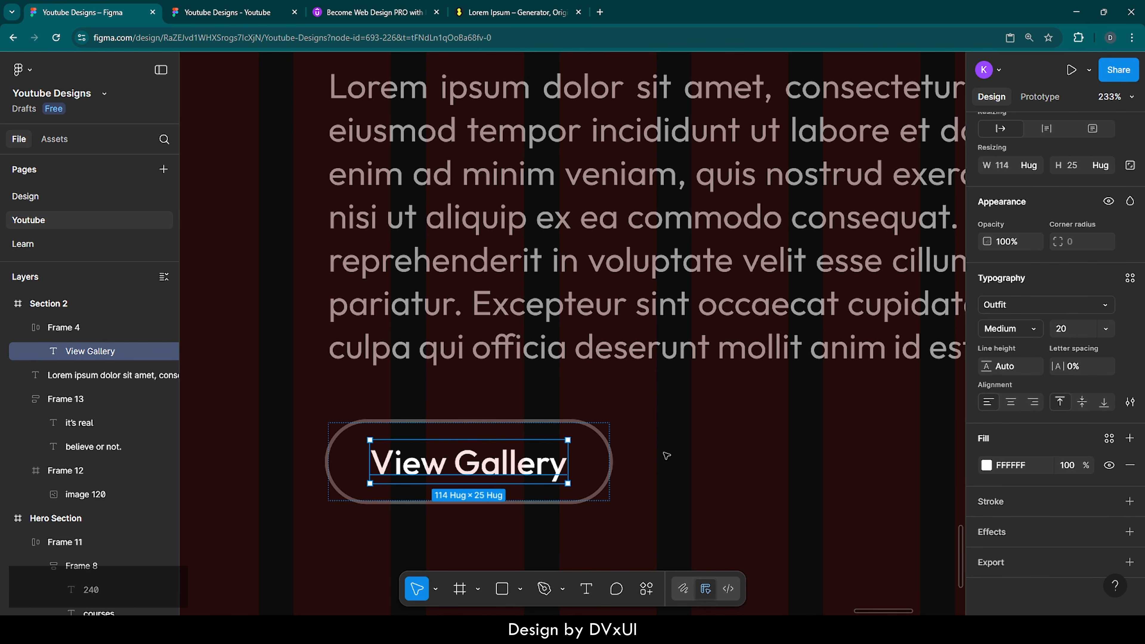
left_click(667, 456)
Step: Select the View Gallery button, paragraph and heading group together to review them, then deselect
scroll(654, 462, "down", 5)
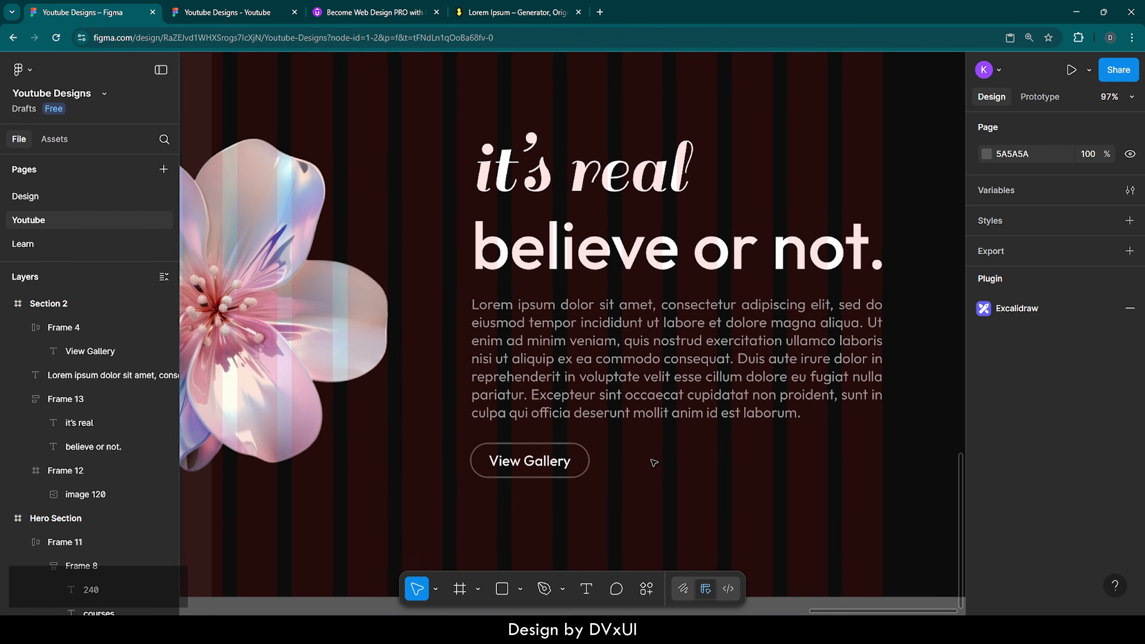
scroll(654, 463, "right", 3)
scroll(654, 462, "right", 2)
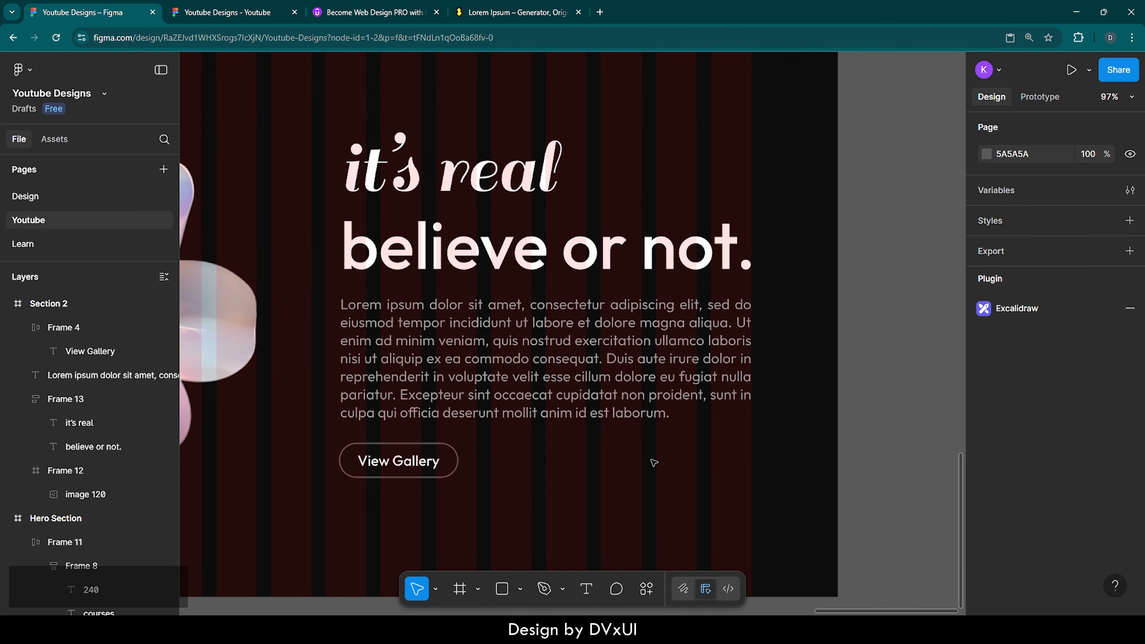
left_click(396, 461)
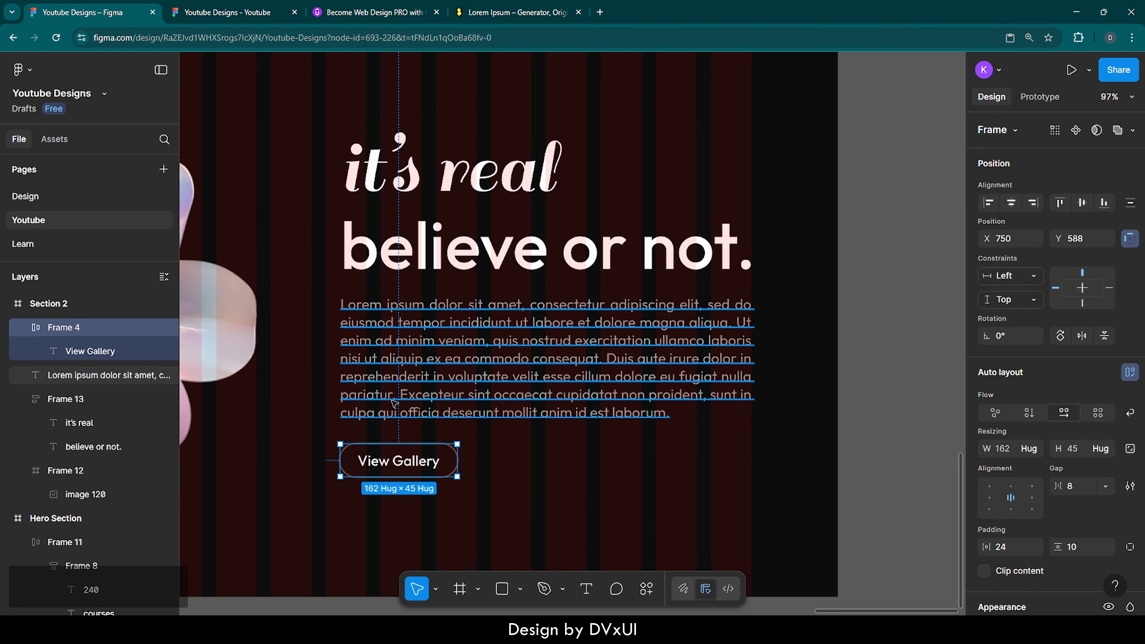
left_click(391, 389, "shift")
left_click(399, 246, "shift")
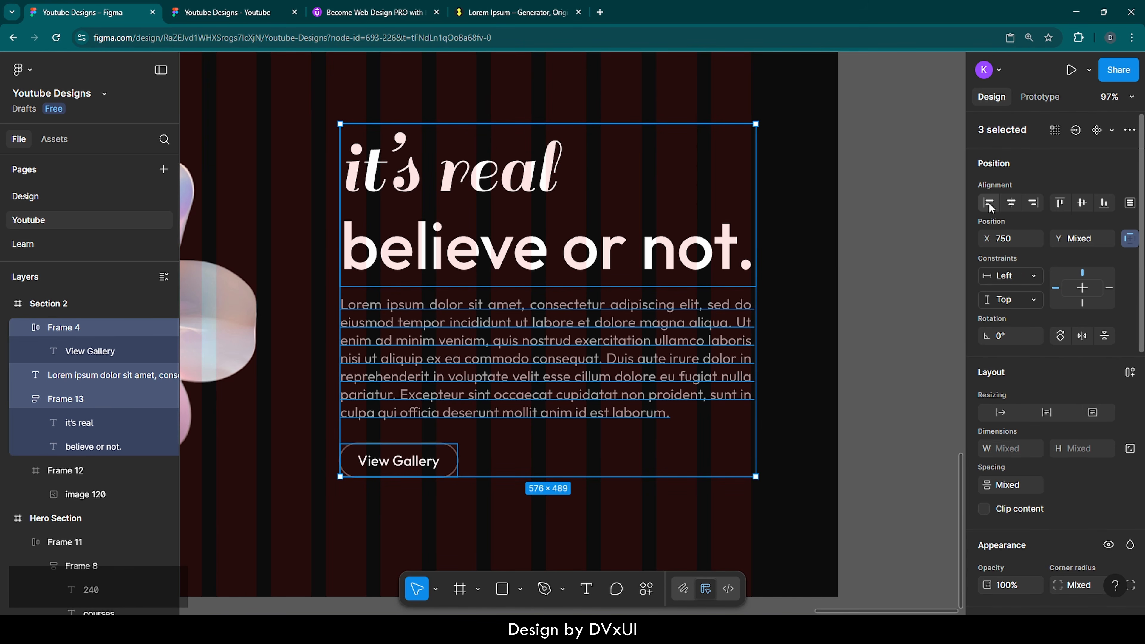
left_click(474, 520)
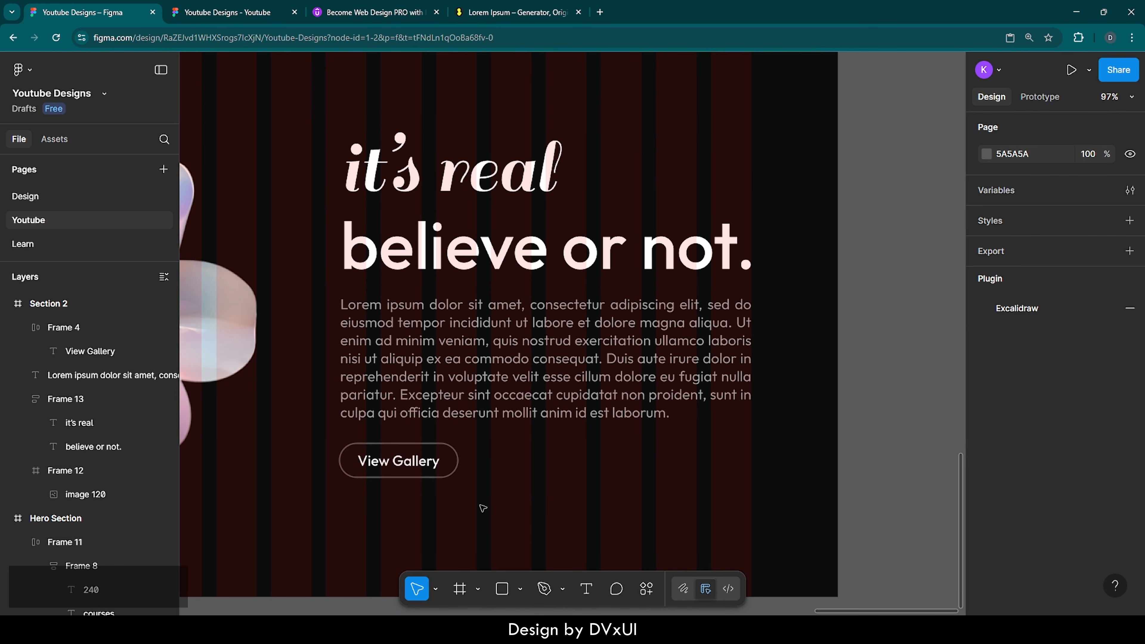
scroll(492, 488, "up", 5)
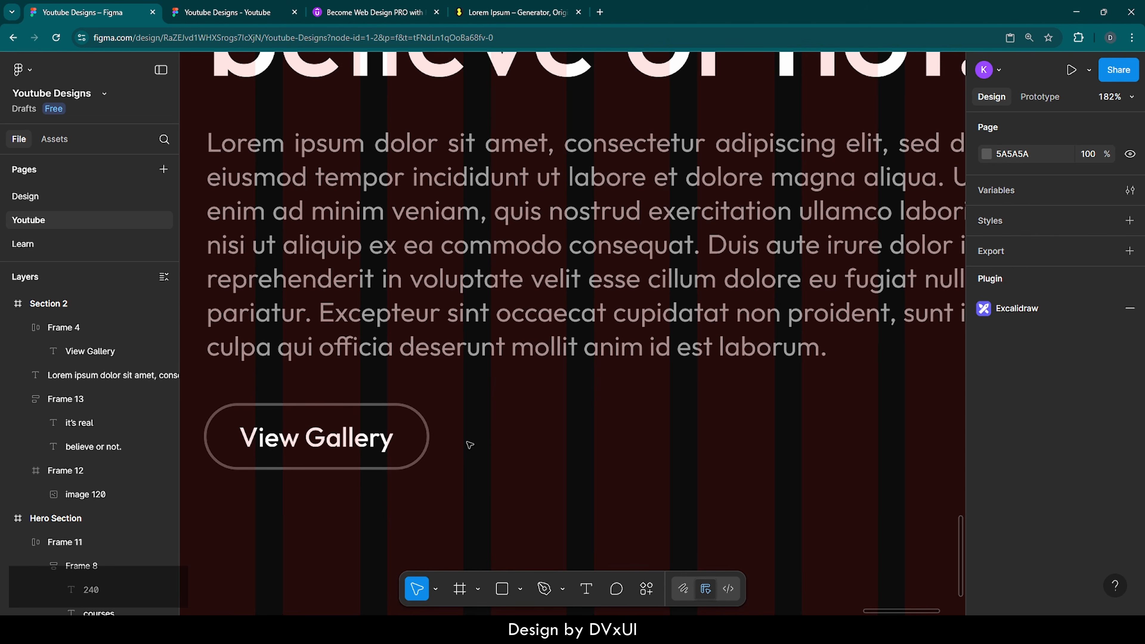
Step: Draw a new frame and turn it into a 50×50 white circle
key("f")
left_click(496, 444)
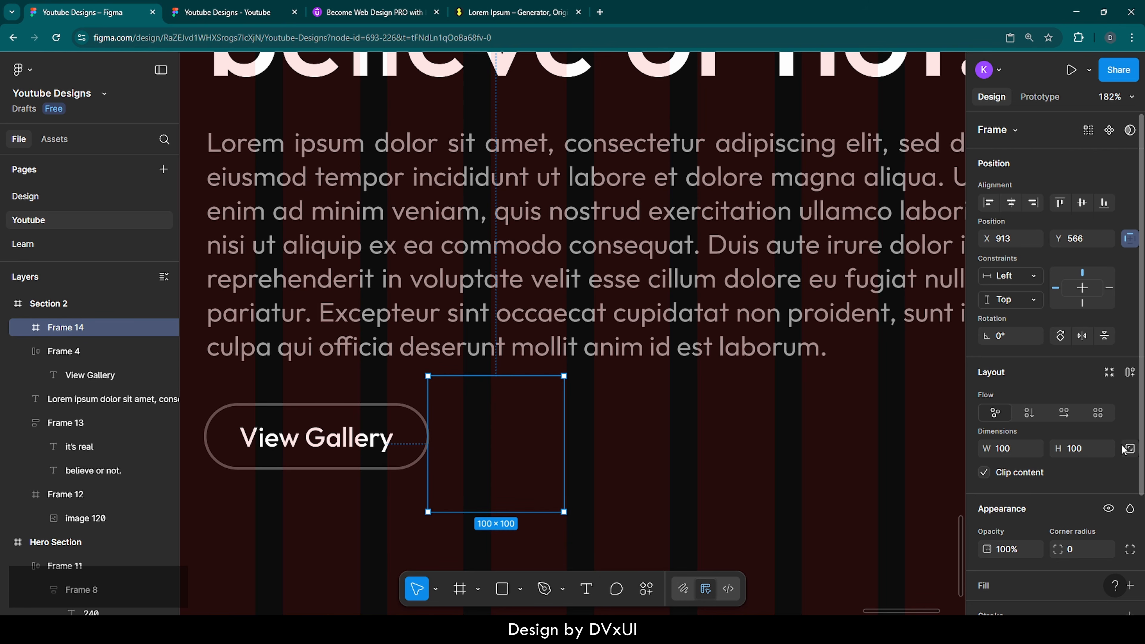
left_click(1131, 448)
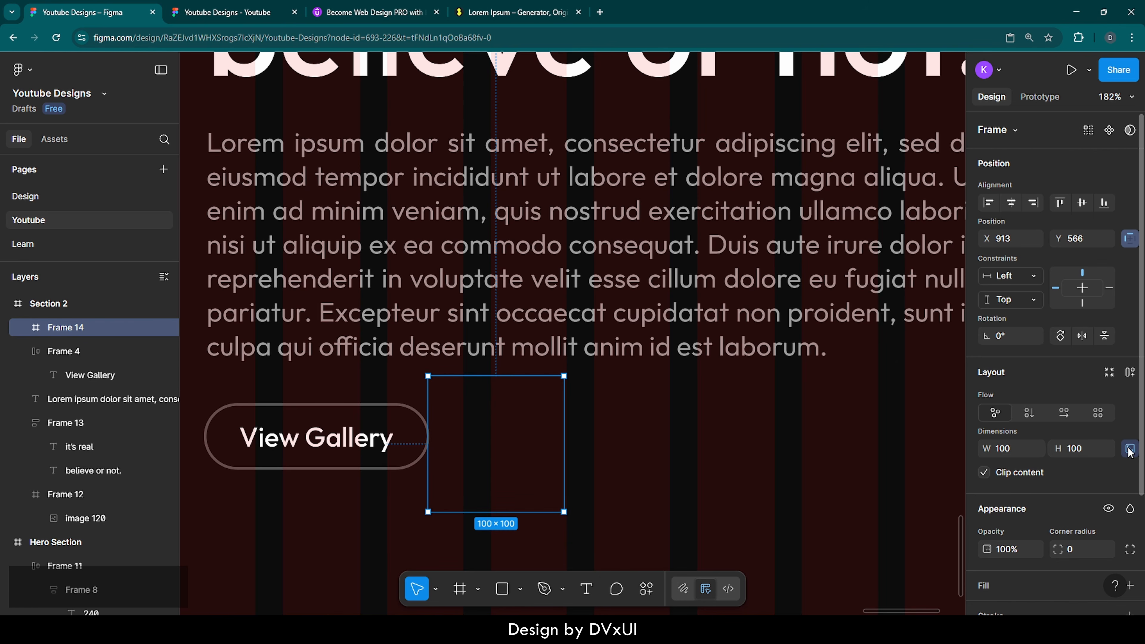
left_click(999, 580)
left_click(1077, 453)
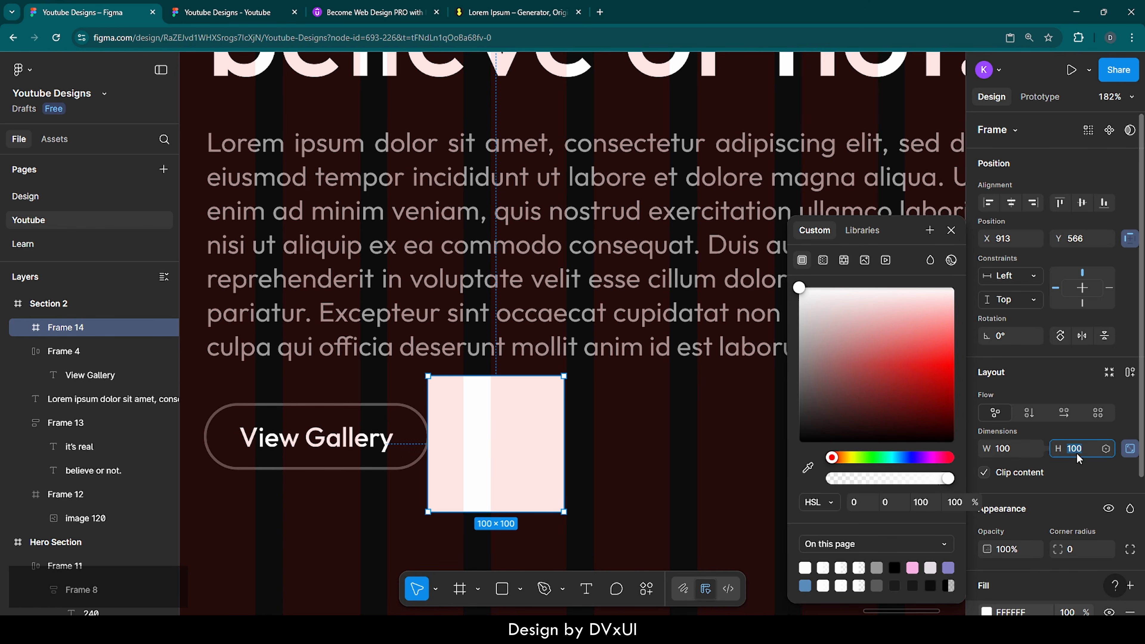
type("50")
key("Return")
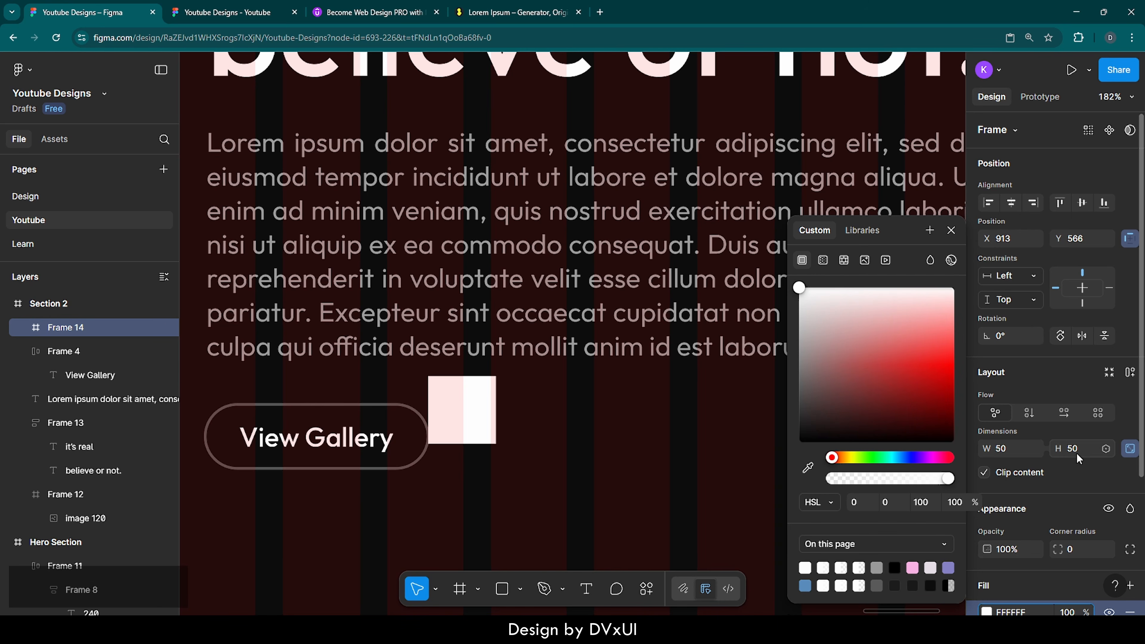
left_click(950, 230)
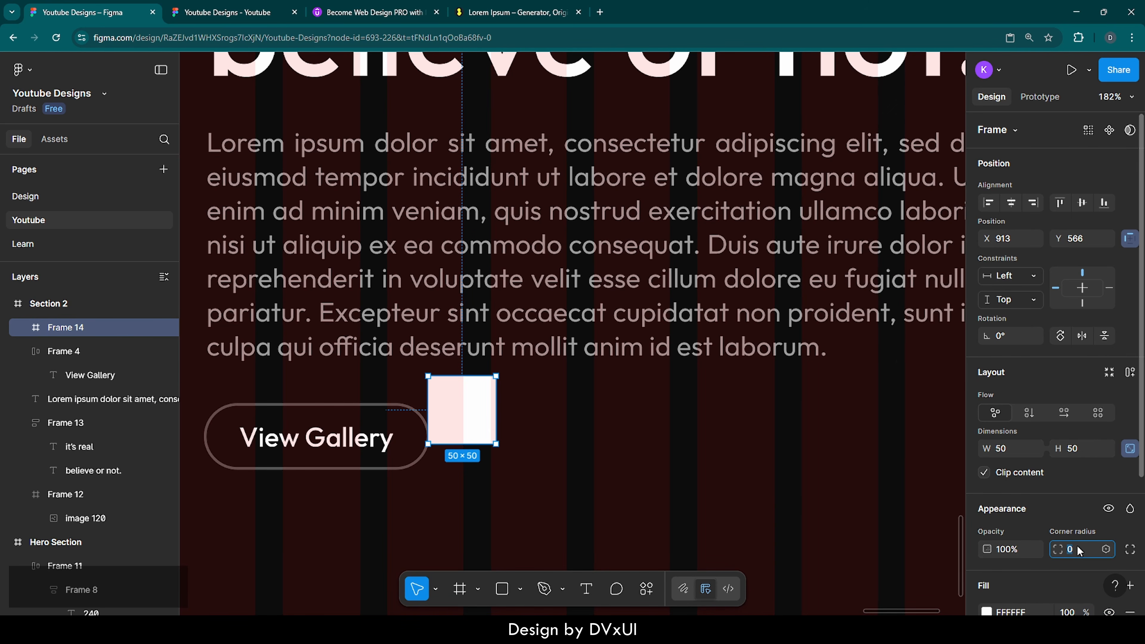
key("shift+Up")
key("shift+Up")
key("shift+Up")
key("shift+Up")
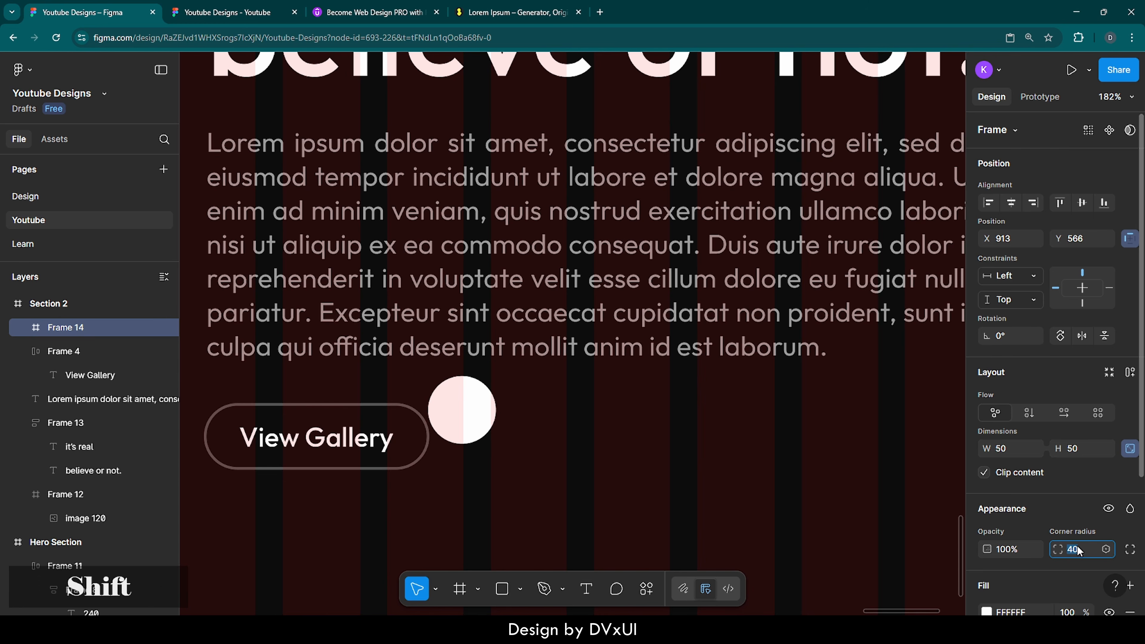
Step: Centre the circle vertically with View Gallery and place it 40 px to the button's right
left_click_drag(457, 408, 499, 438)
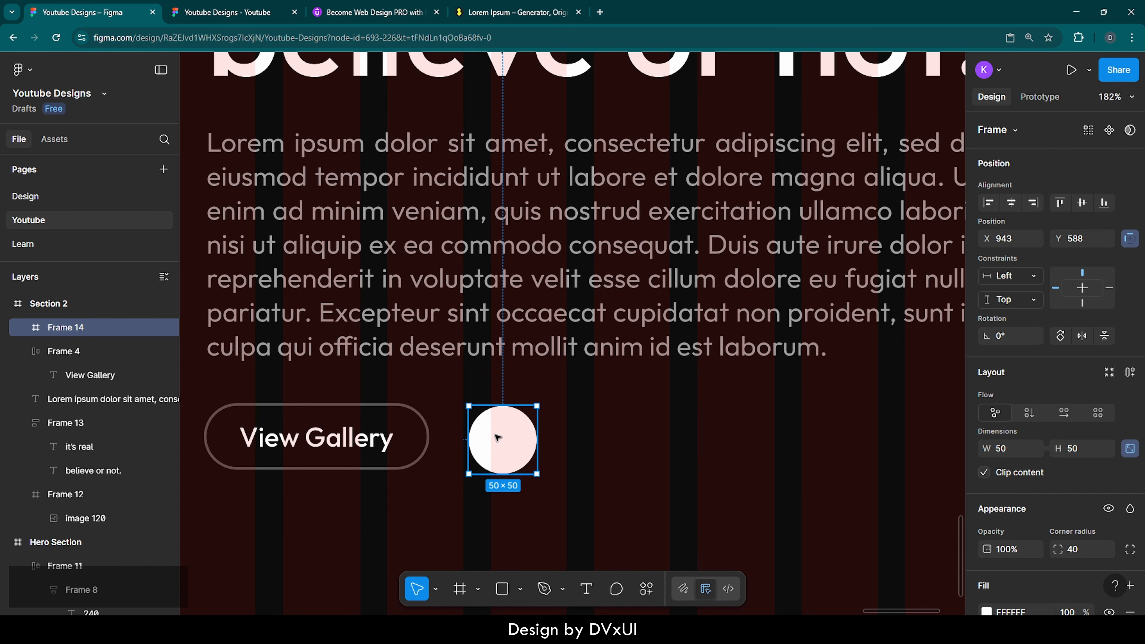
left_click(393, 436, "shift")
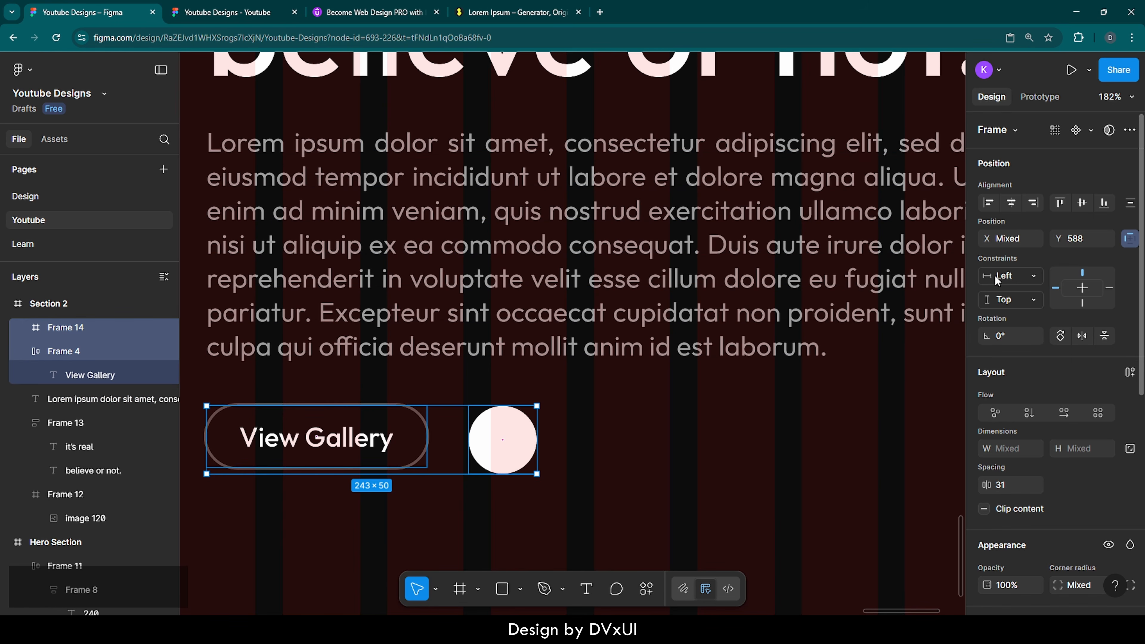
left_click(1084, 202)
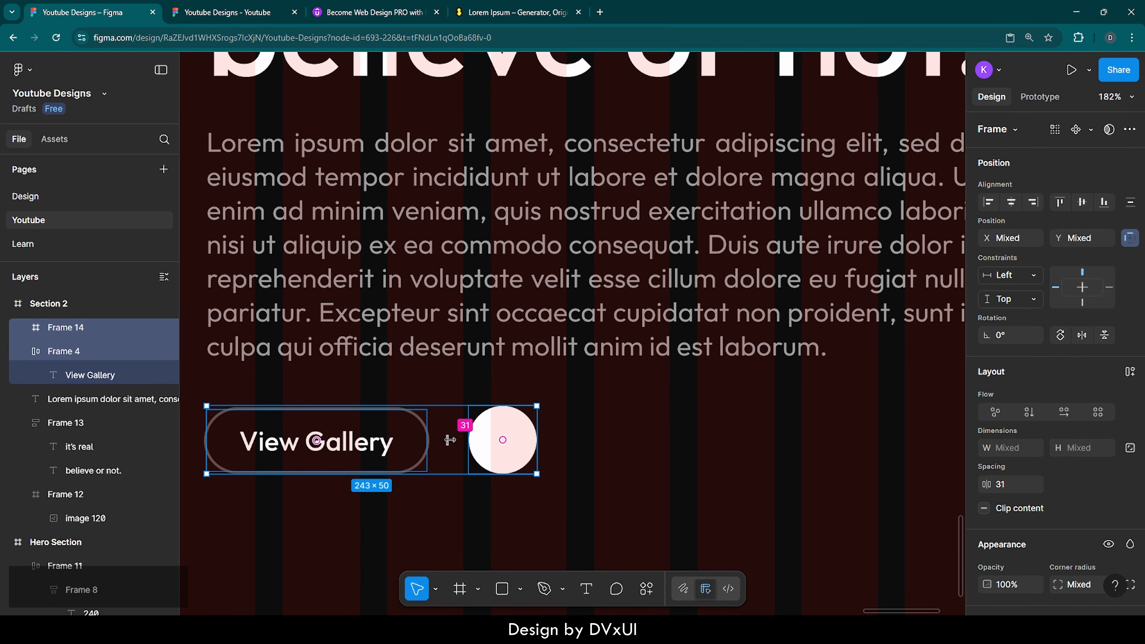
left_click(568, 448)
left_click(523, 446)
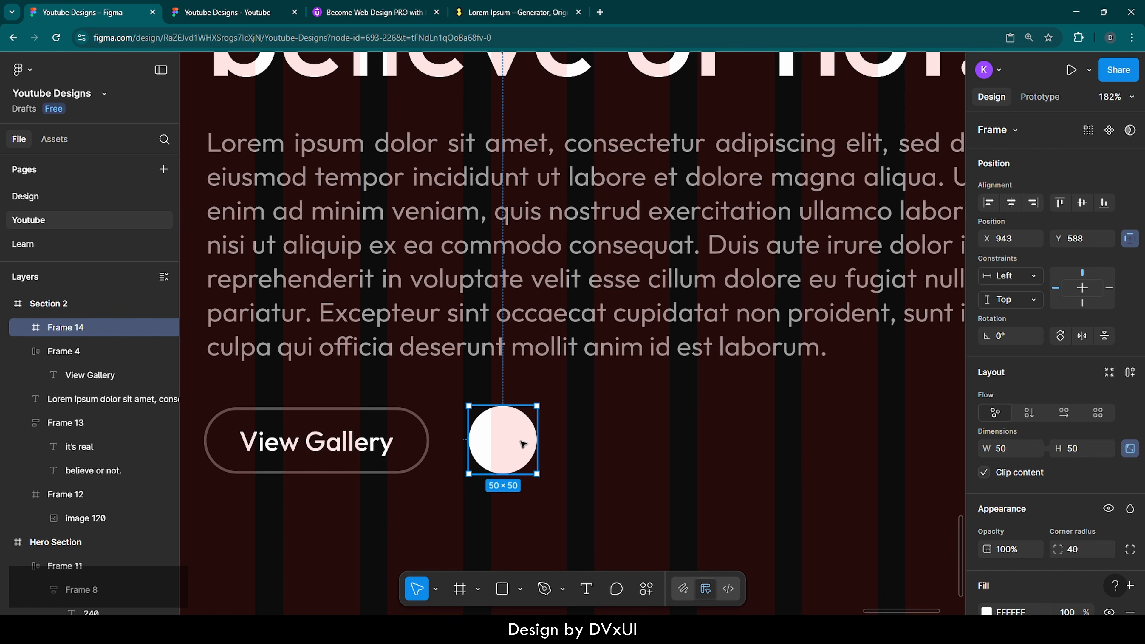
key("shift+Right")
key("alt")
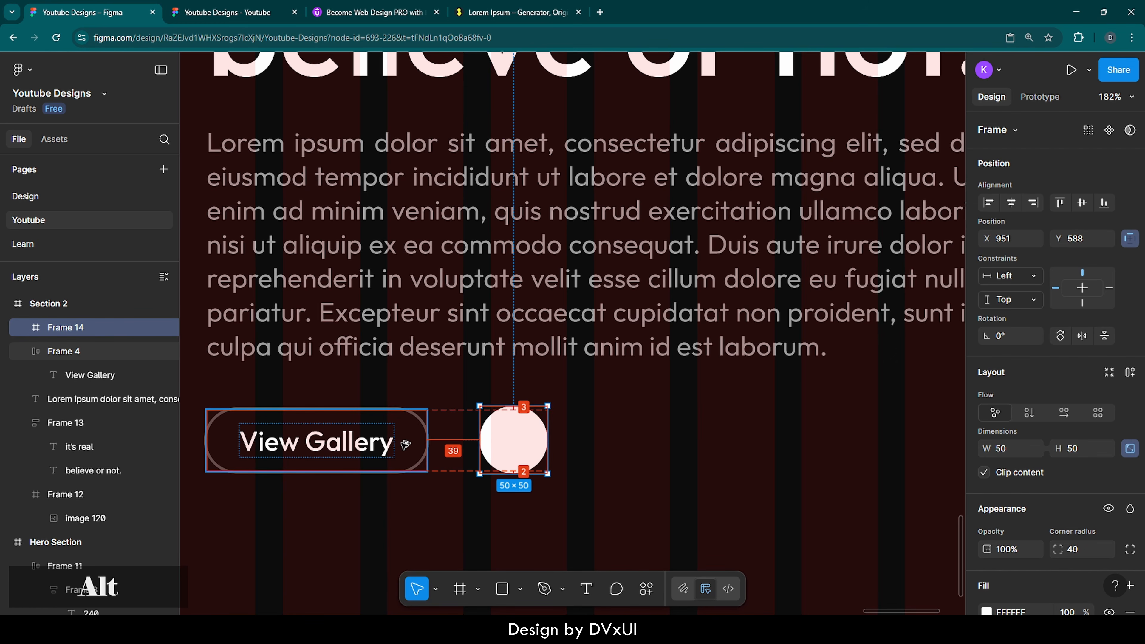
key("Right")
key("alt")
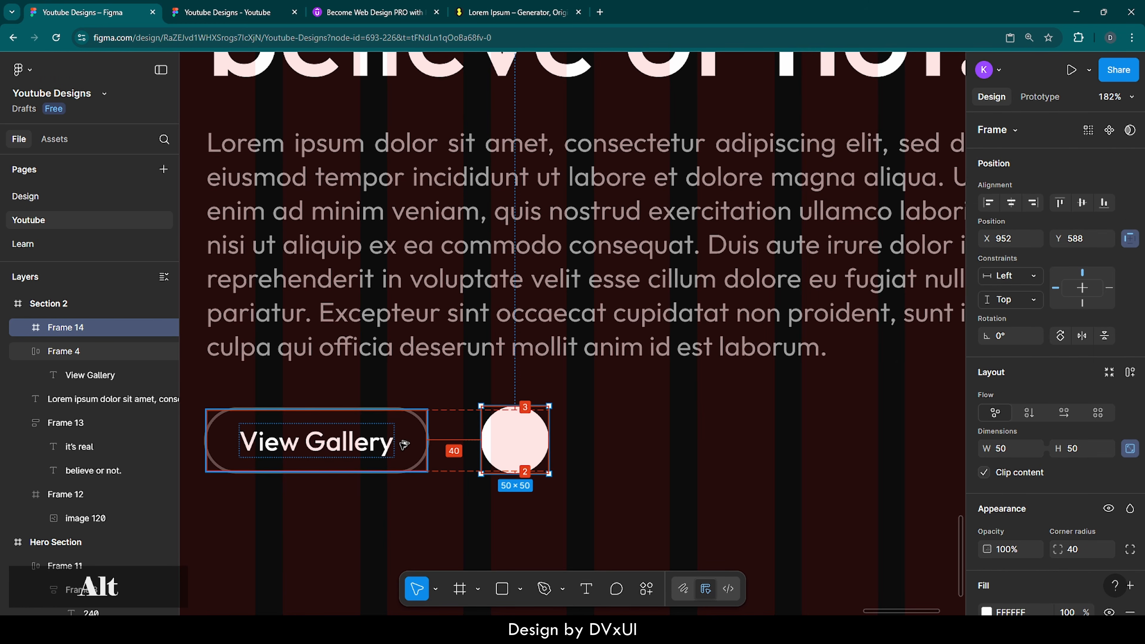
left_click(609, 444)
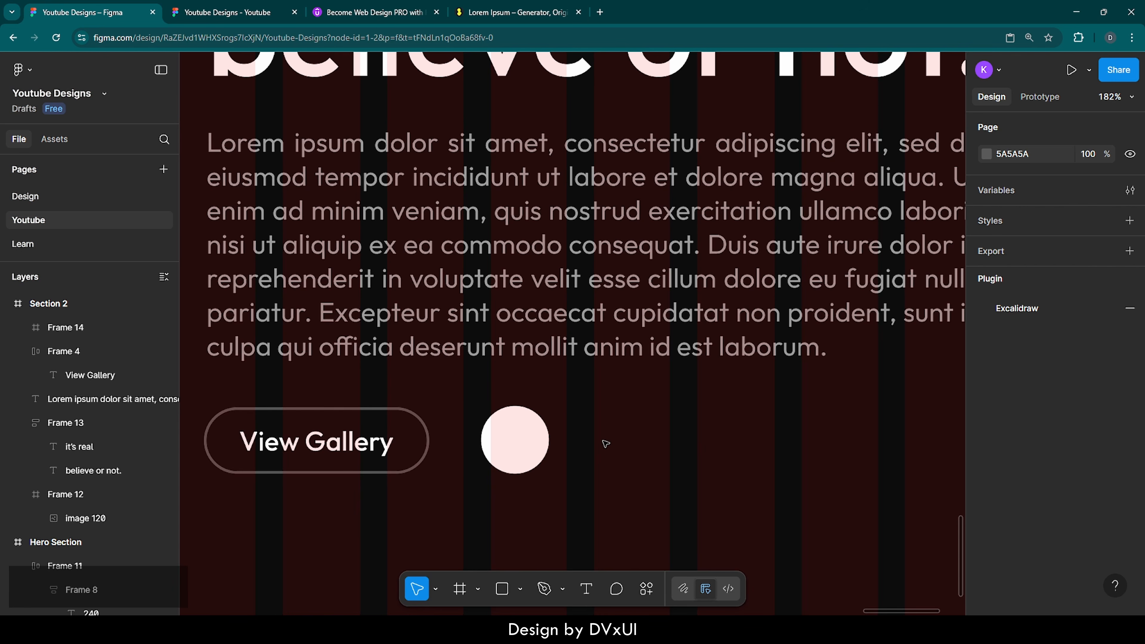
scroll(604, 442, "right", 2)
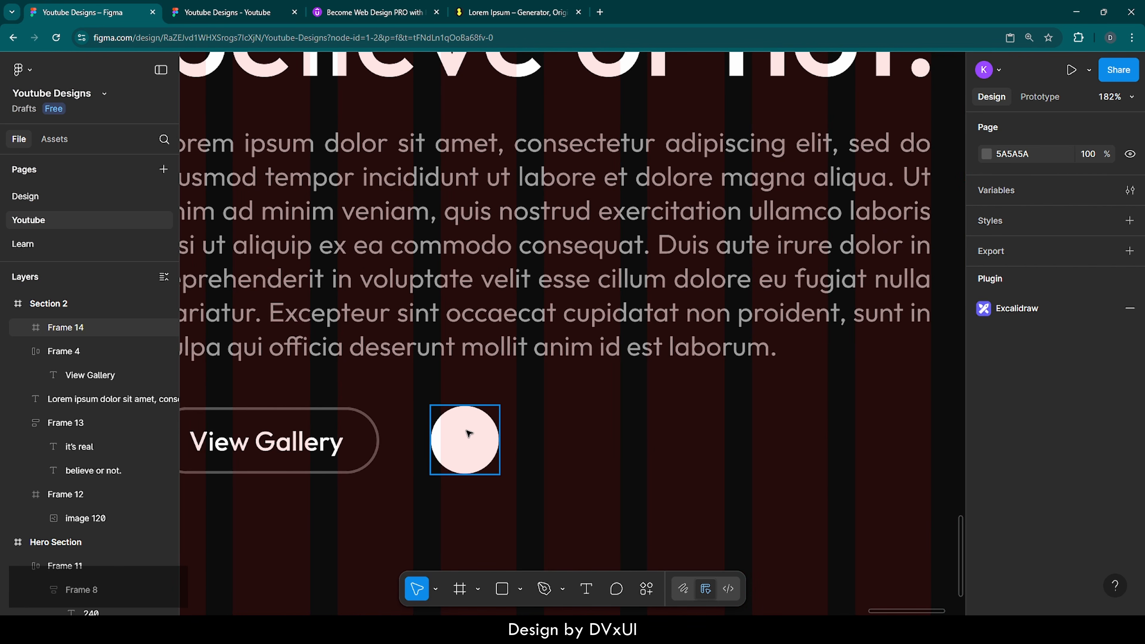
Step: Find the Iconify plugin through the right-click Plugins menu and run it
right_click(538, 454)
mouse_move(563, 494)
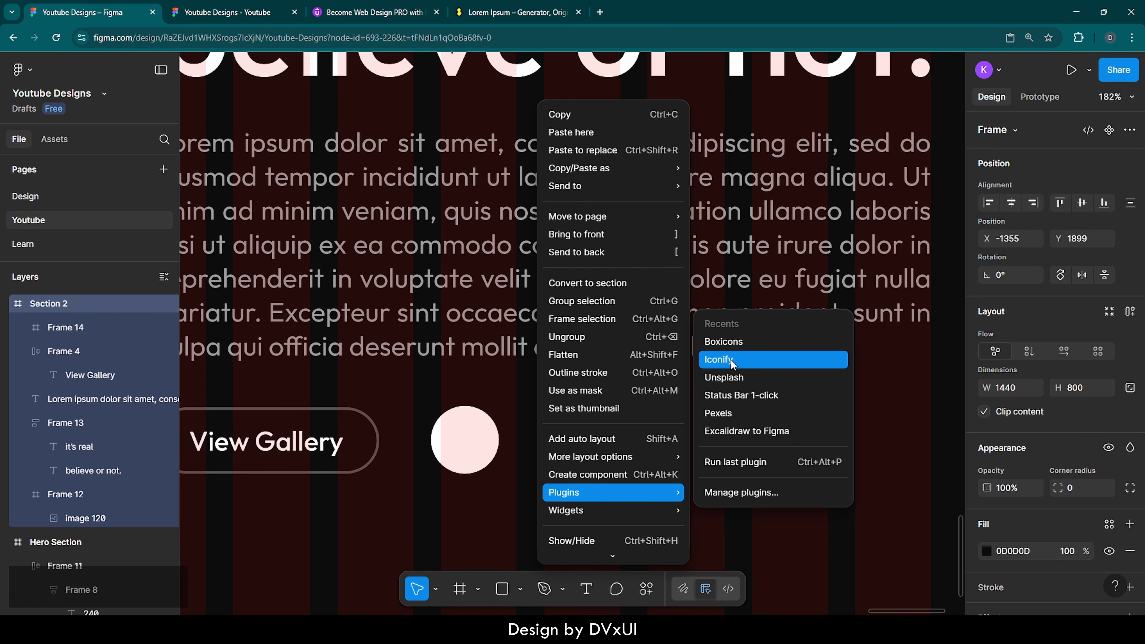
left_click(737, 492)
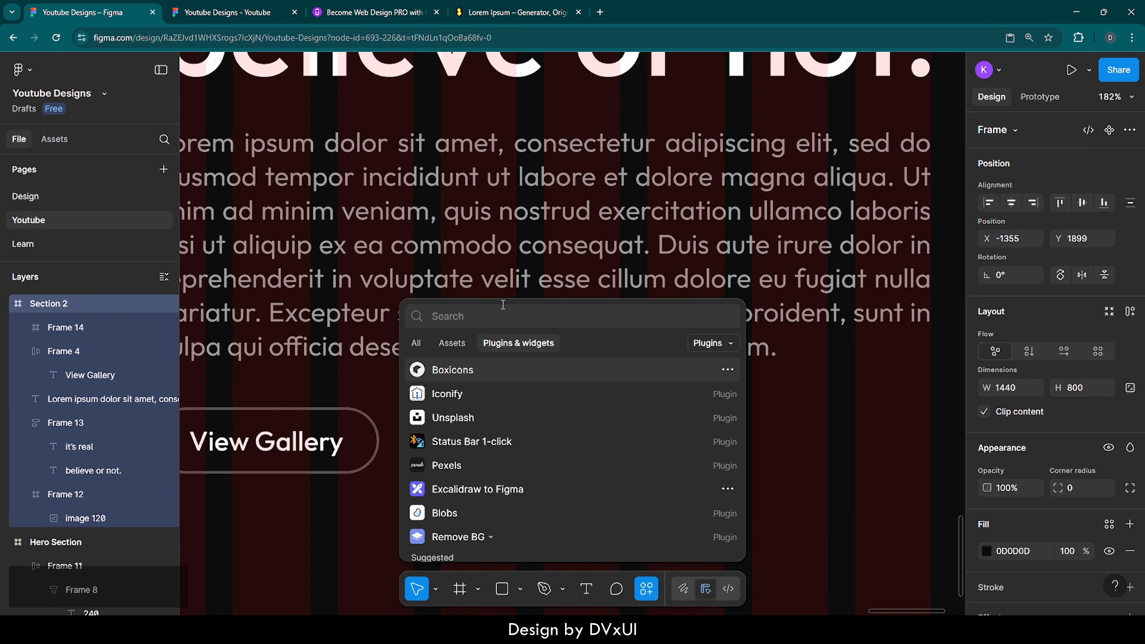
type("iconify")
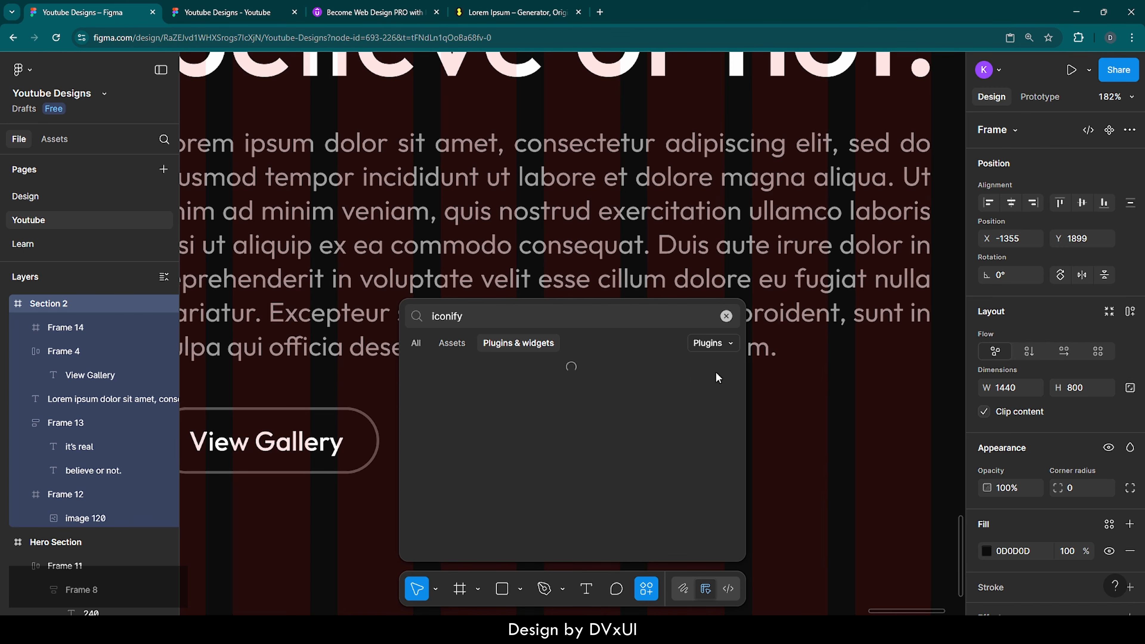
left_click(727, 370)
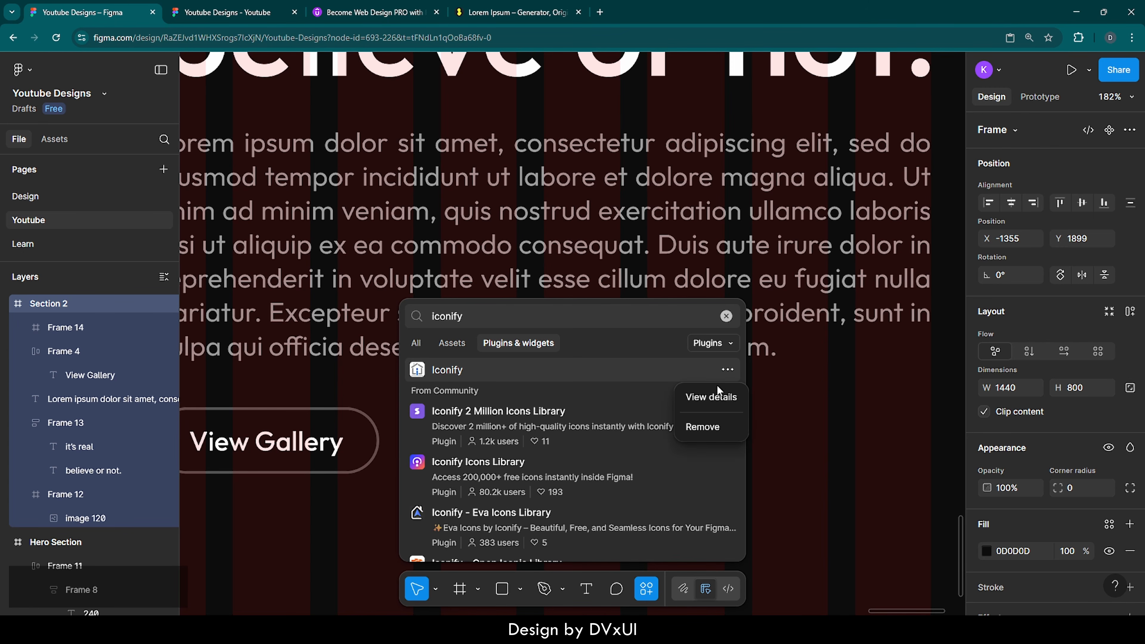
left_click(718, 401)
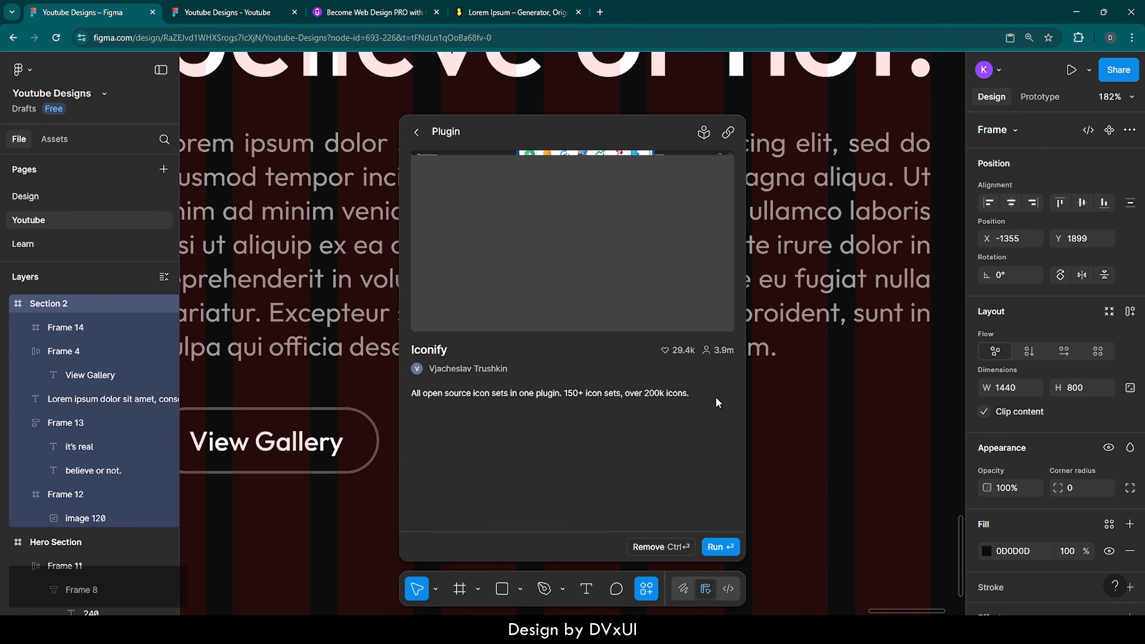
left_click(716, 549)
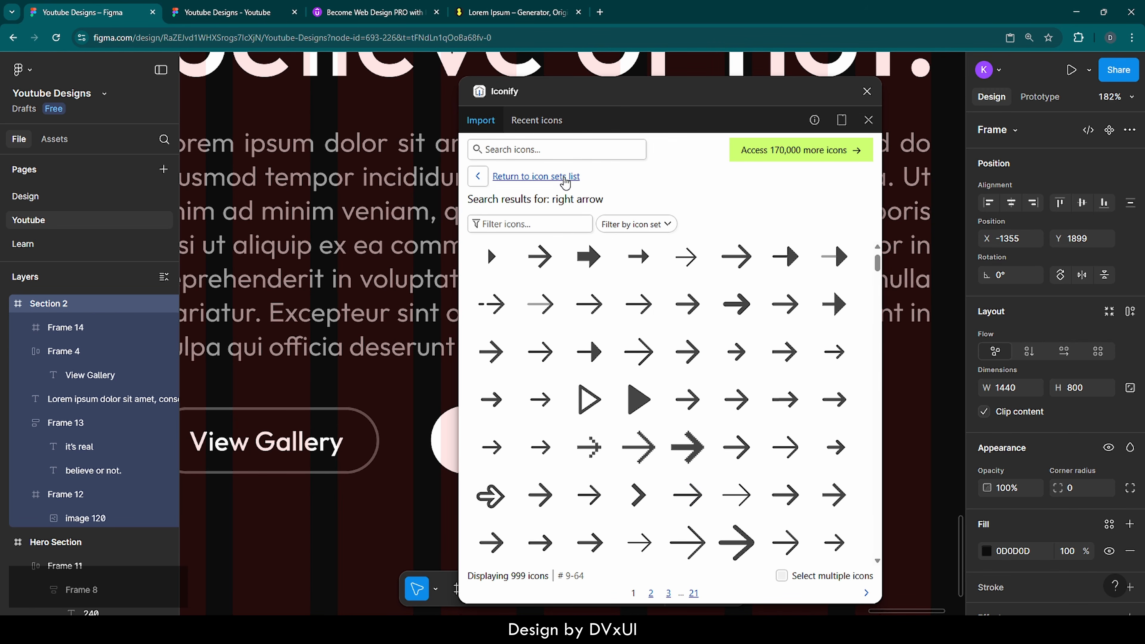
Step: Search 'right arrow', place the 24×24 solar arrow-right-broken icon in Section 2, then close Iconify
left_click(499, 152)
type("r")
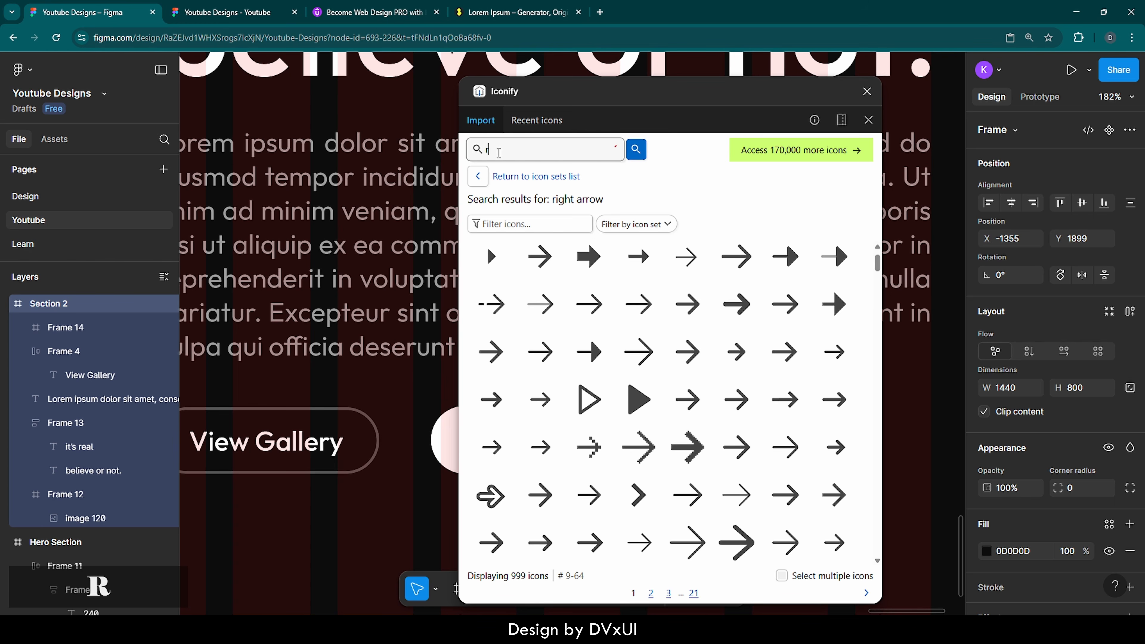
type("ight arrow")
key("Return")
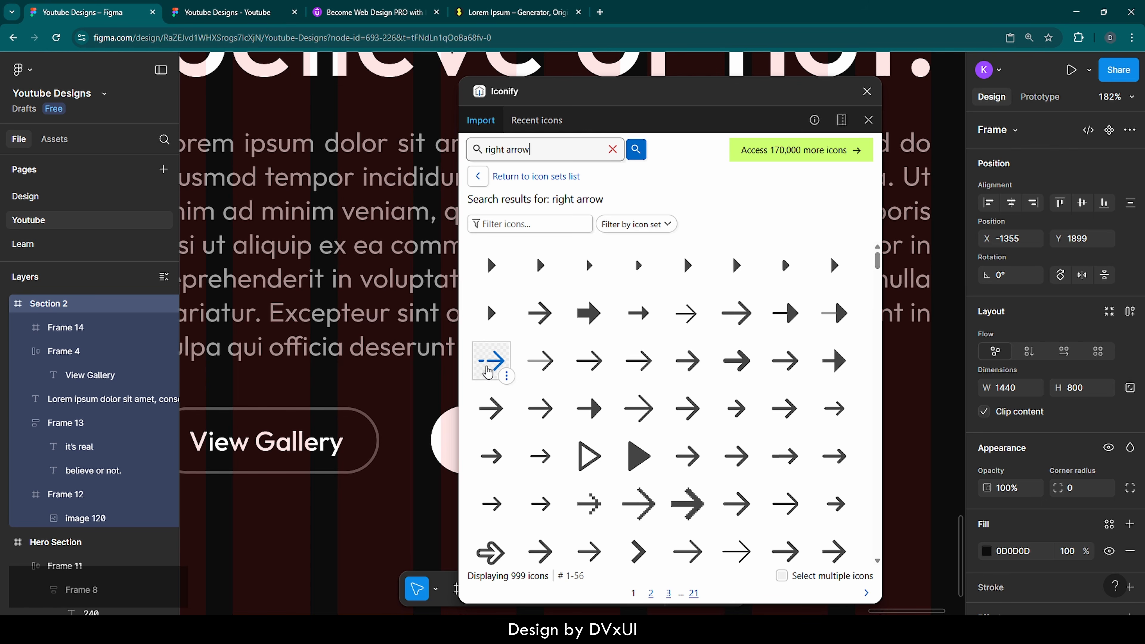
left_click(488, 371)
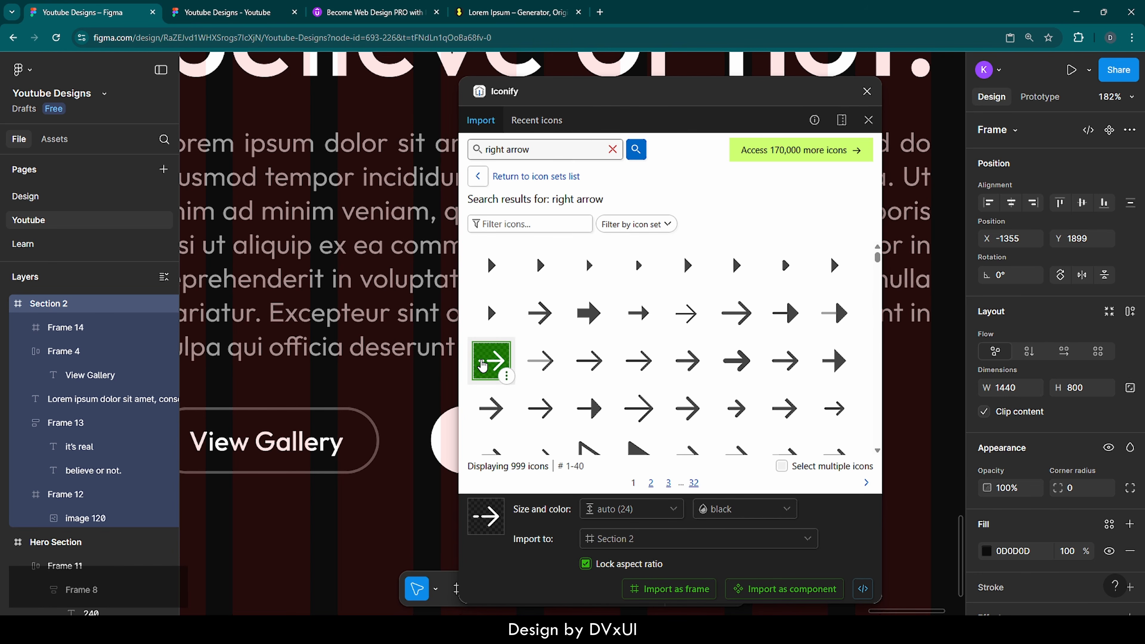
left_click_drag(489, 369, 385, 392)
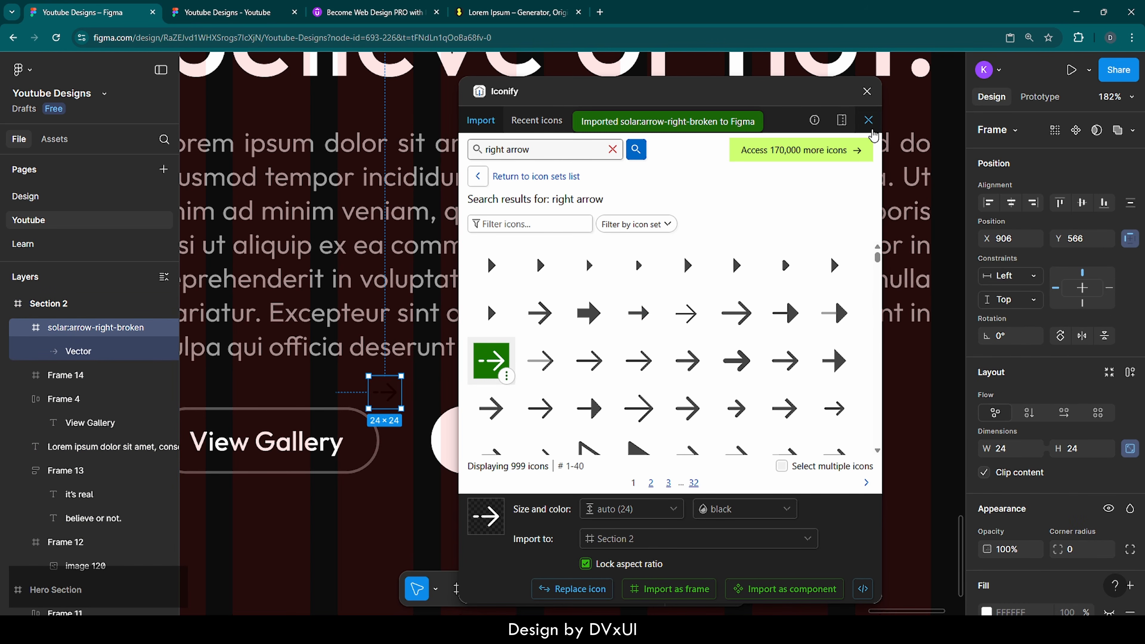
left_click(867, 91)
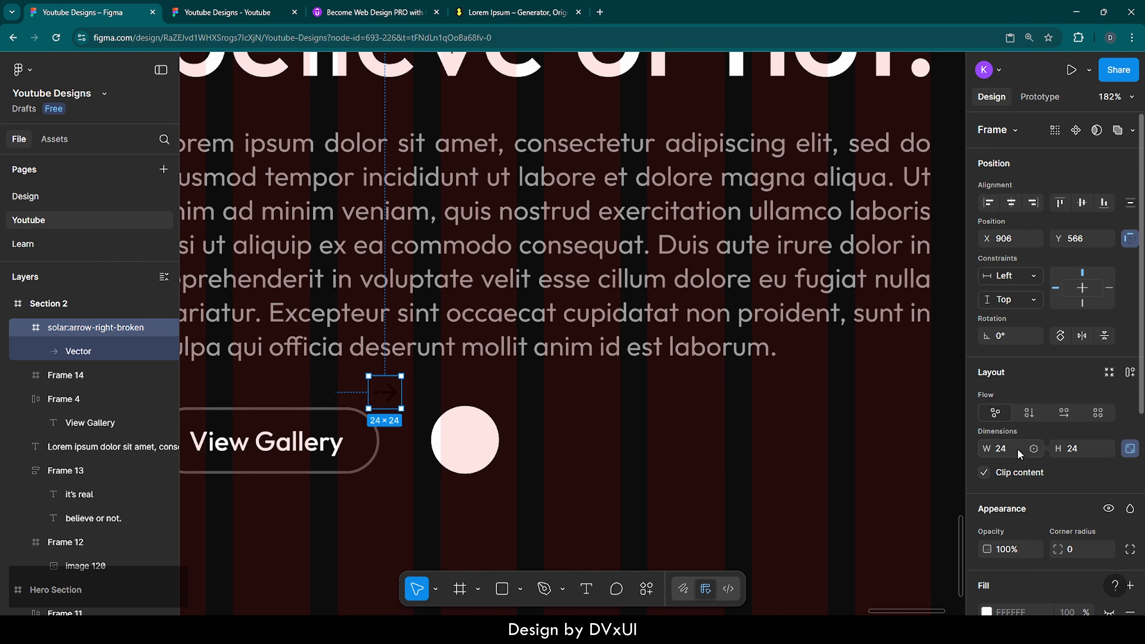
Step: Set the arrow icon's height to 30
scroll(1017, 449, "down", 1)
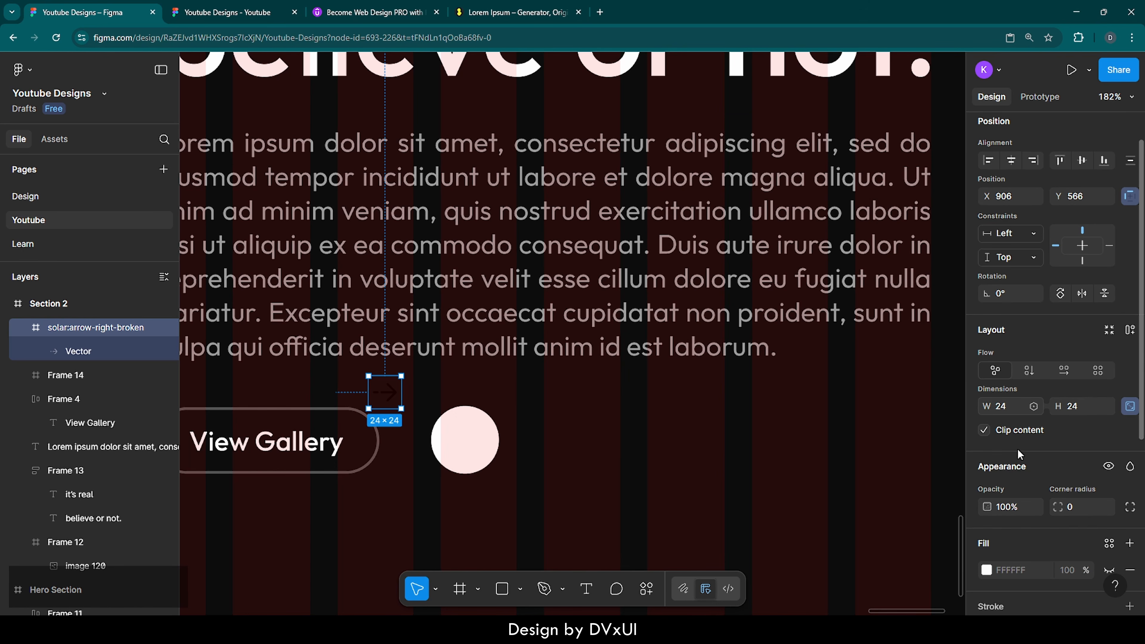
left_click(1087, 406)
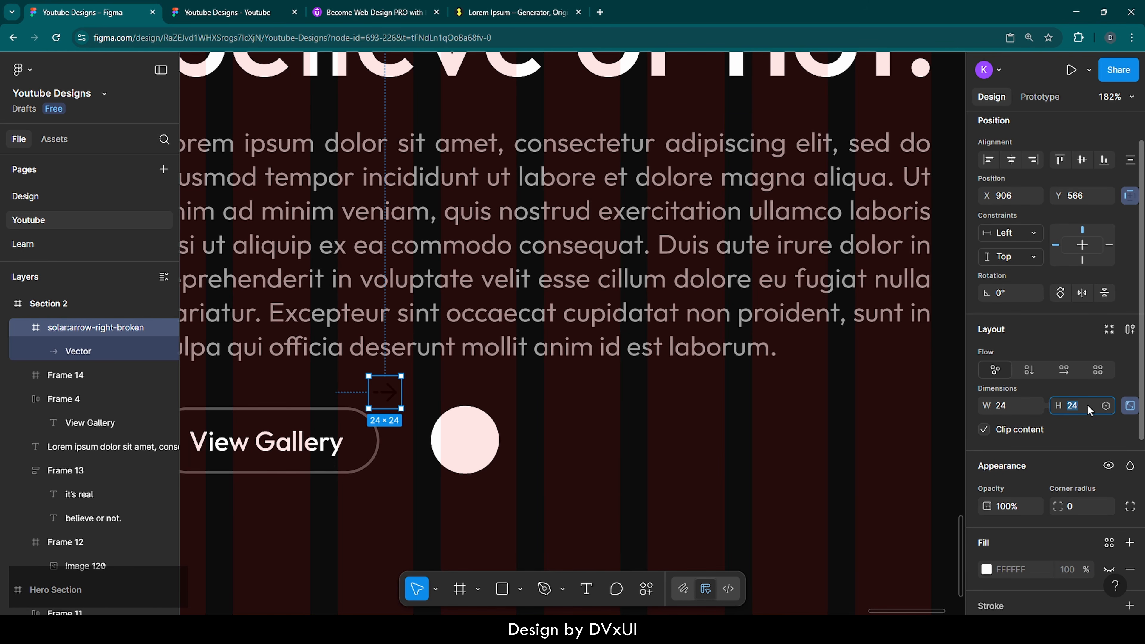
type("30")
key("Return")
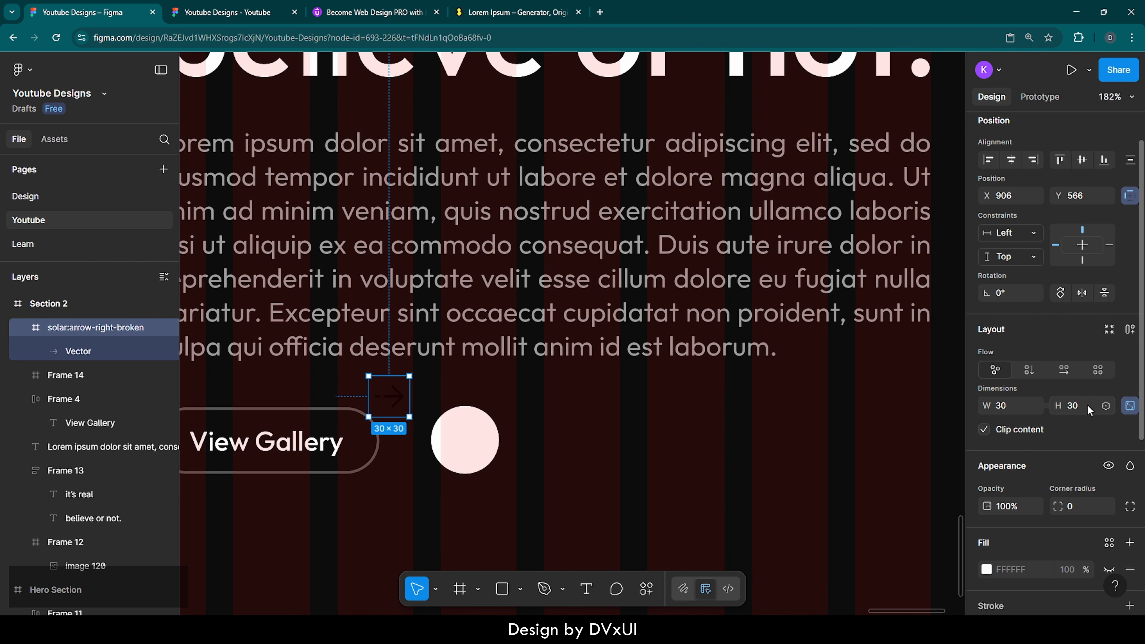
Step: Move the arrow icon inside the pink circle button by cutting and pasting it
scroll(1004, 490, "down", 5)
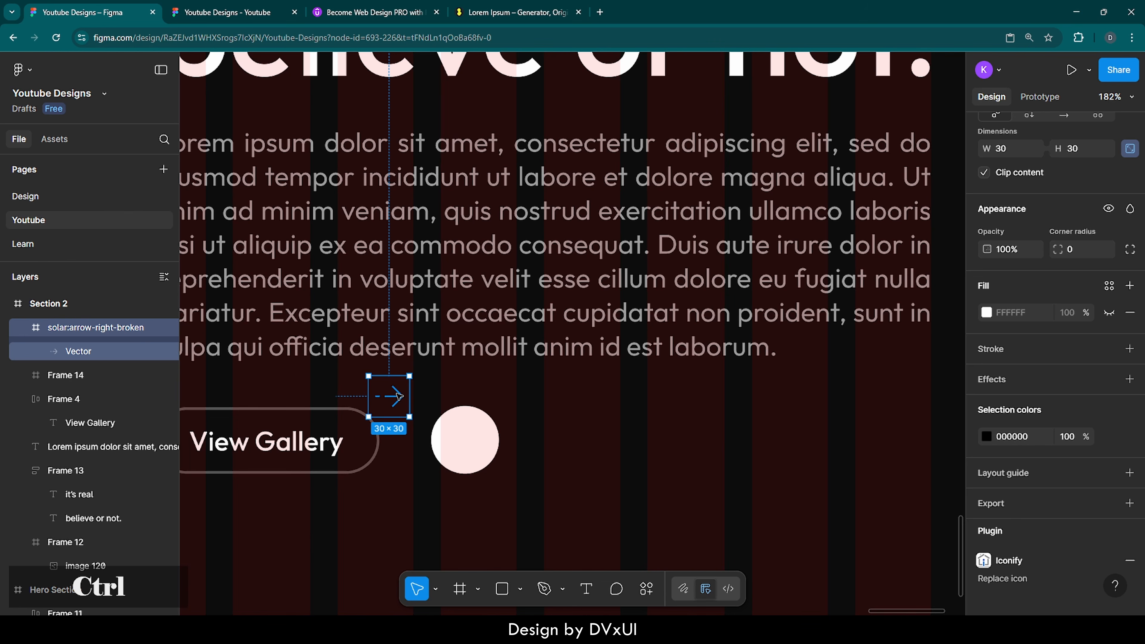
key("ctrl+x")
left_click(455, 435)
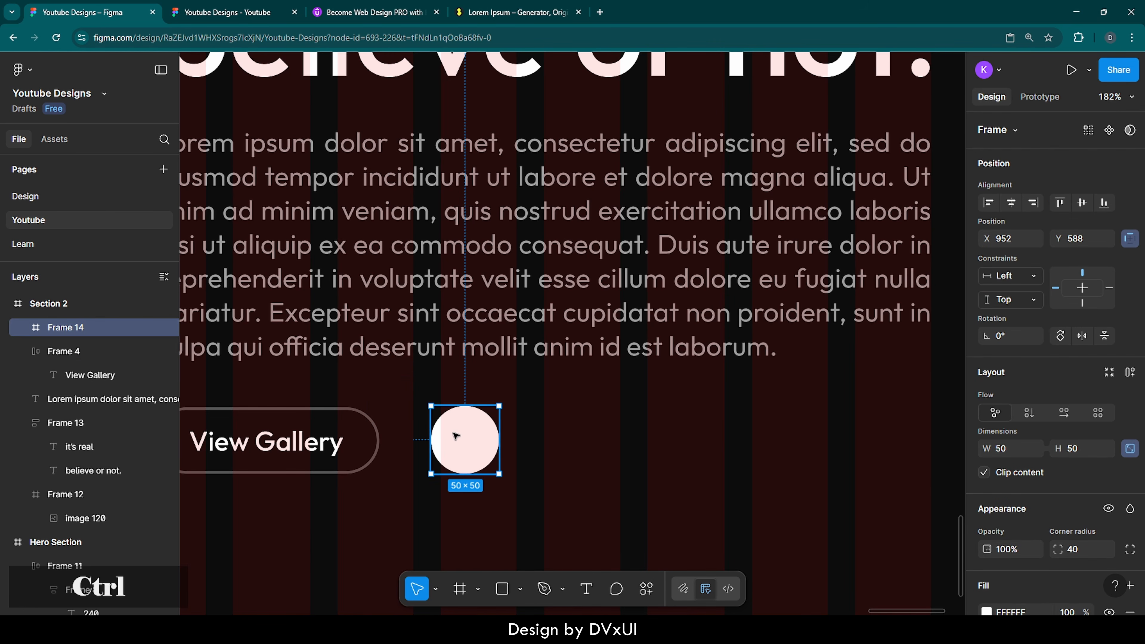
key("ctrl+v")
left_click(590, 451)
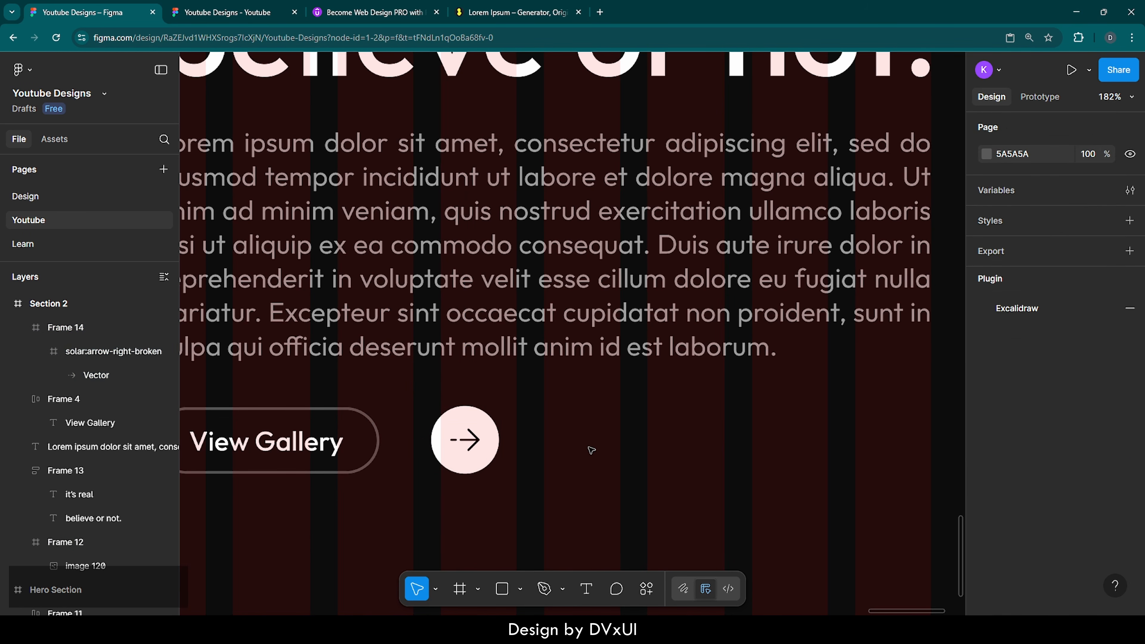
Step: Select the arrow icon inside the circle and resize it to 24×24
scroll(591, 450, "down", 5)
scroll(591, 450, "down", 3)
scroll(591, 450, "left", 5)
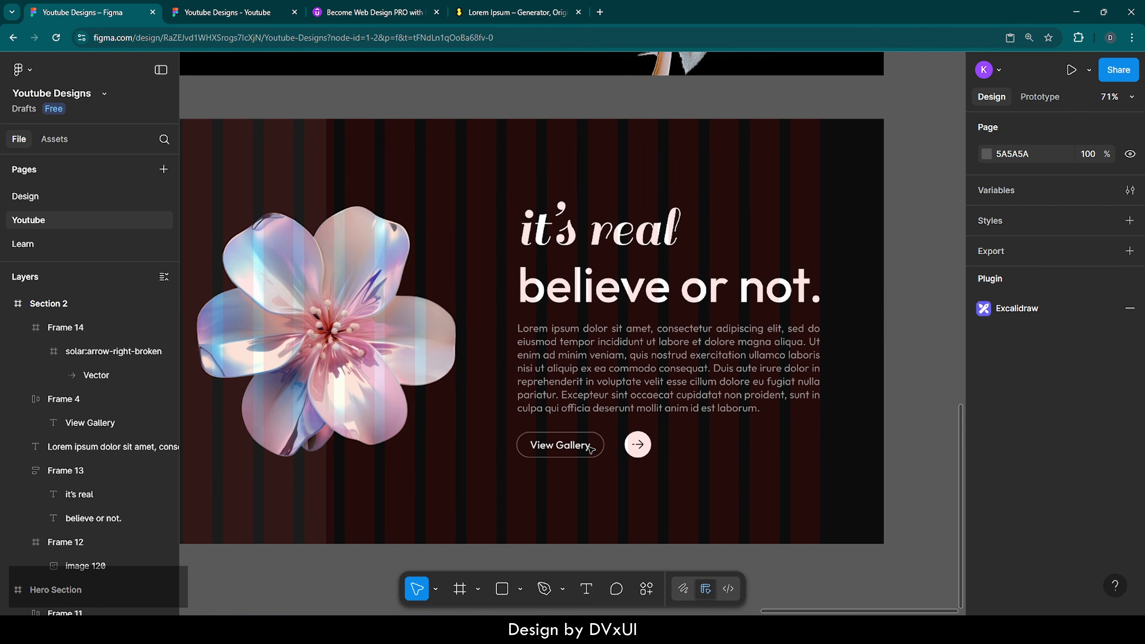
scroll(590, 449, "left", 1)
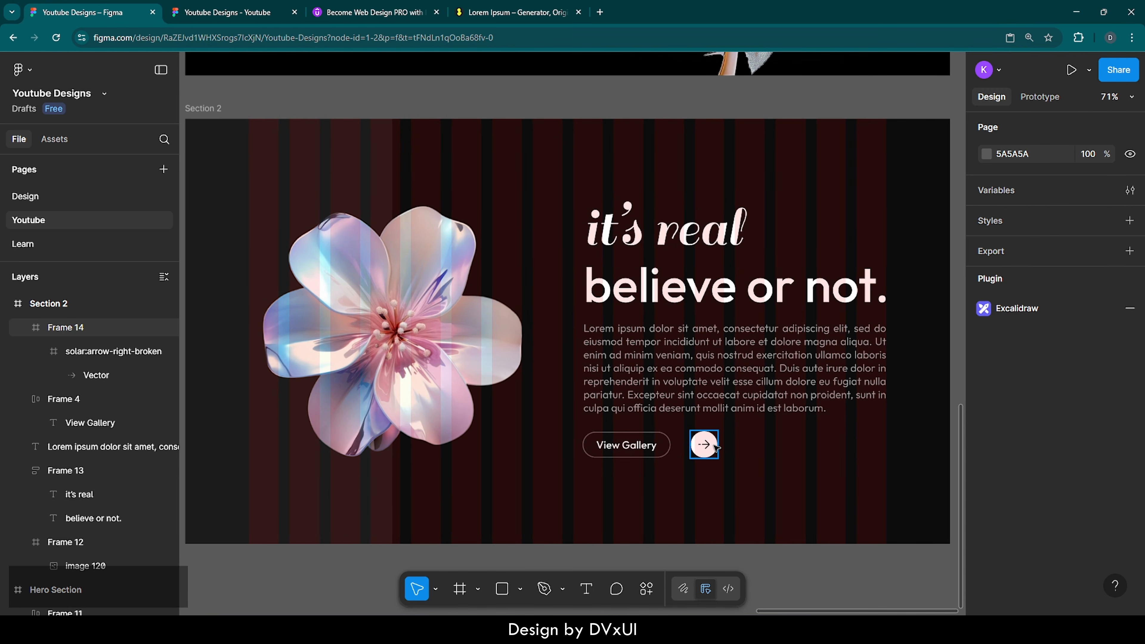
scroll(703, 444, "up", 10)
scroll(717, 448, "up", 3)
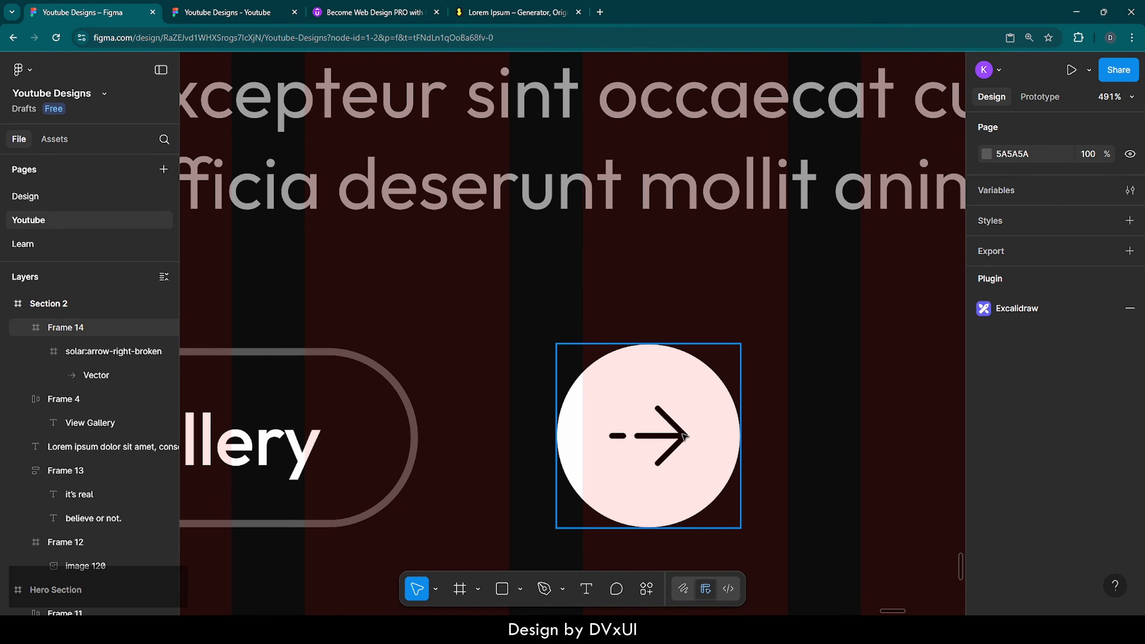
left_click(664, 456)
left_click(664, 455)
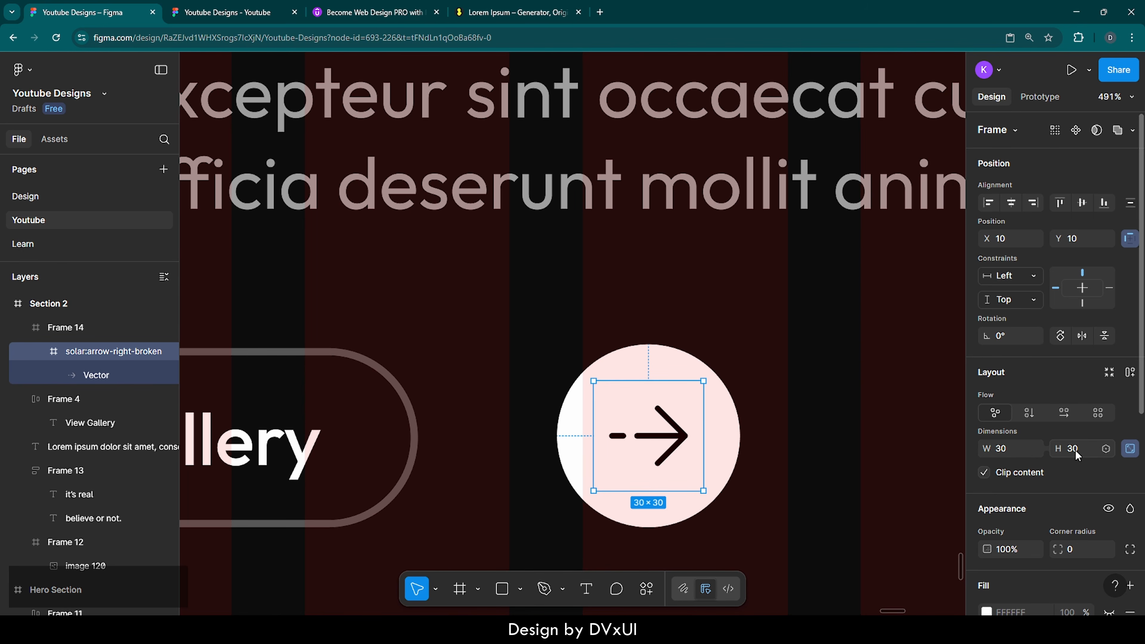
type("24")
key("Return")
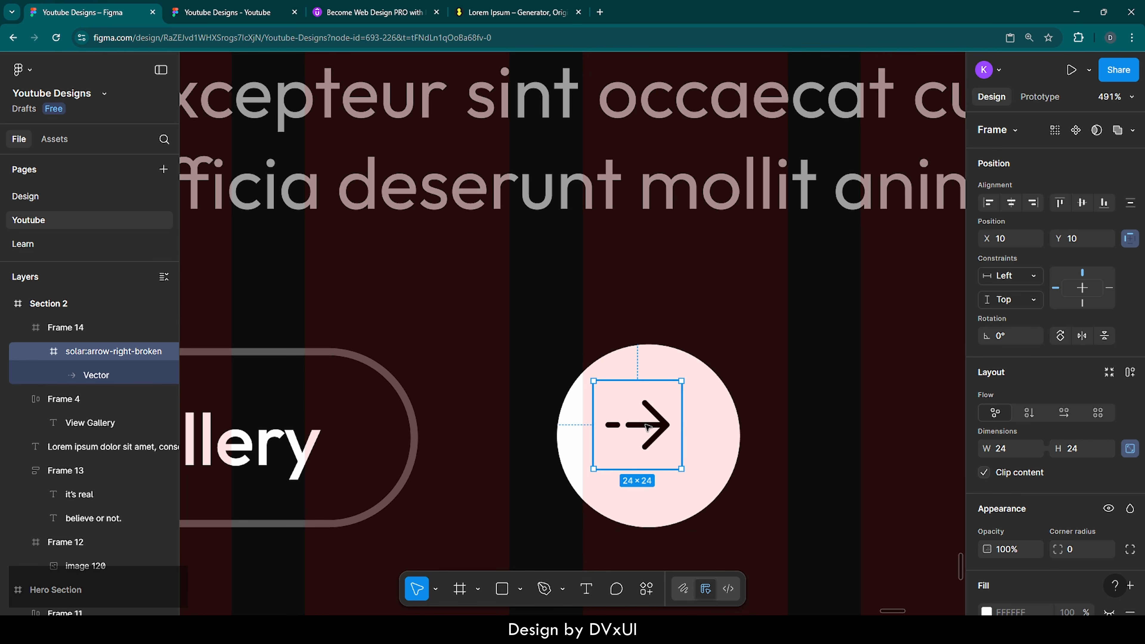
Step: Scale the arrow icon proportionally to a height of 30, making it 30×30
key("k")
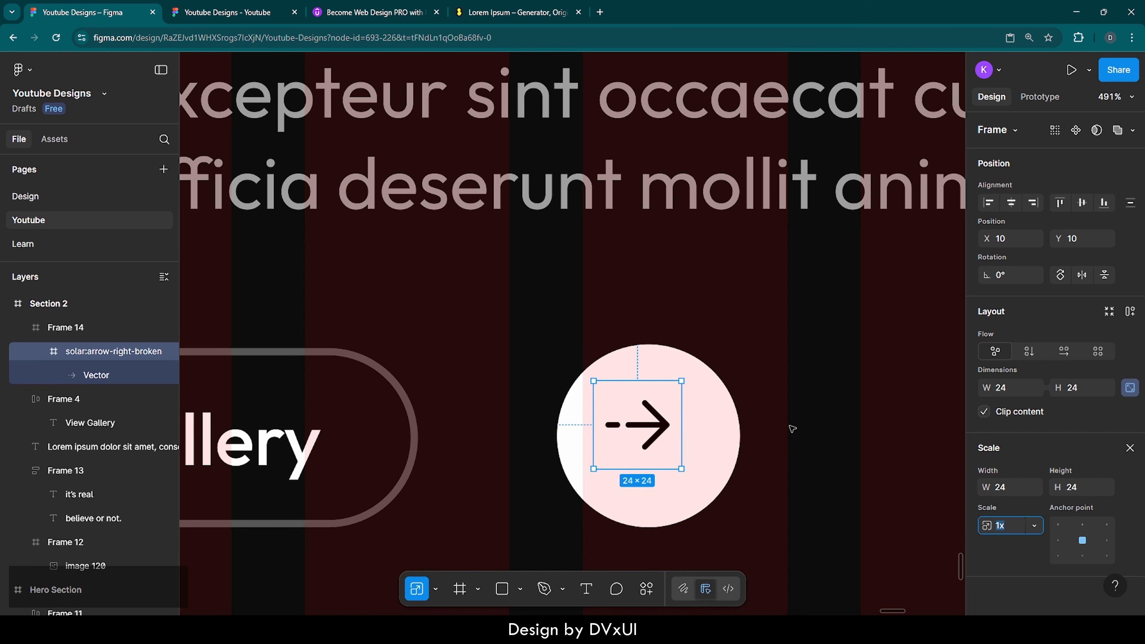
left_click(1084, 487)
type("30")
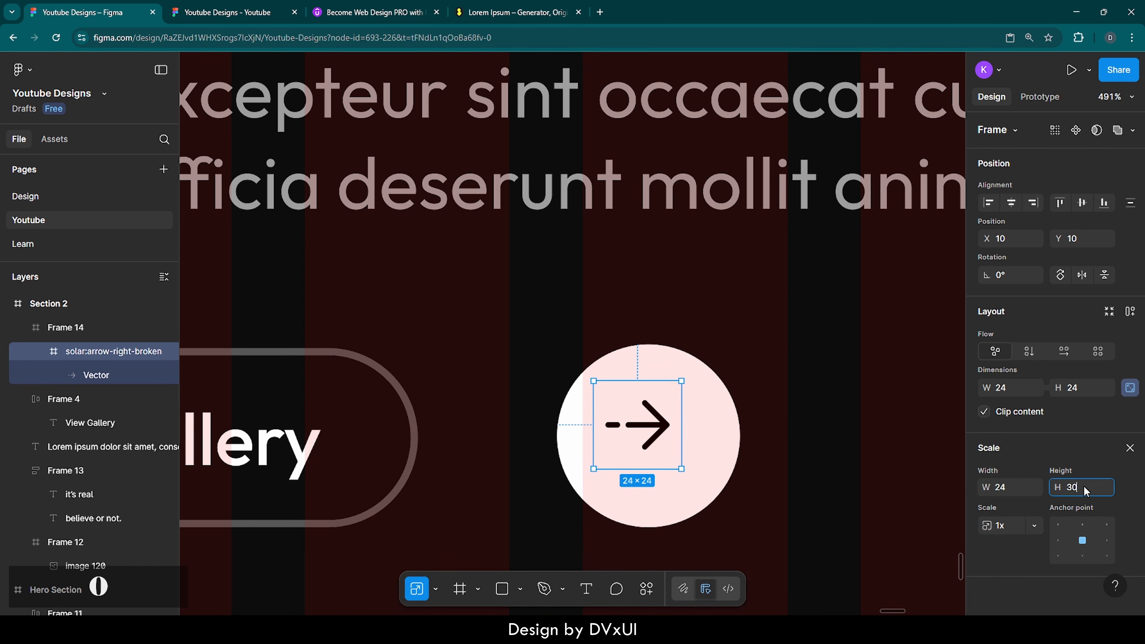
key("Return")
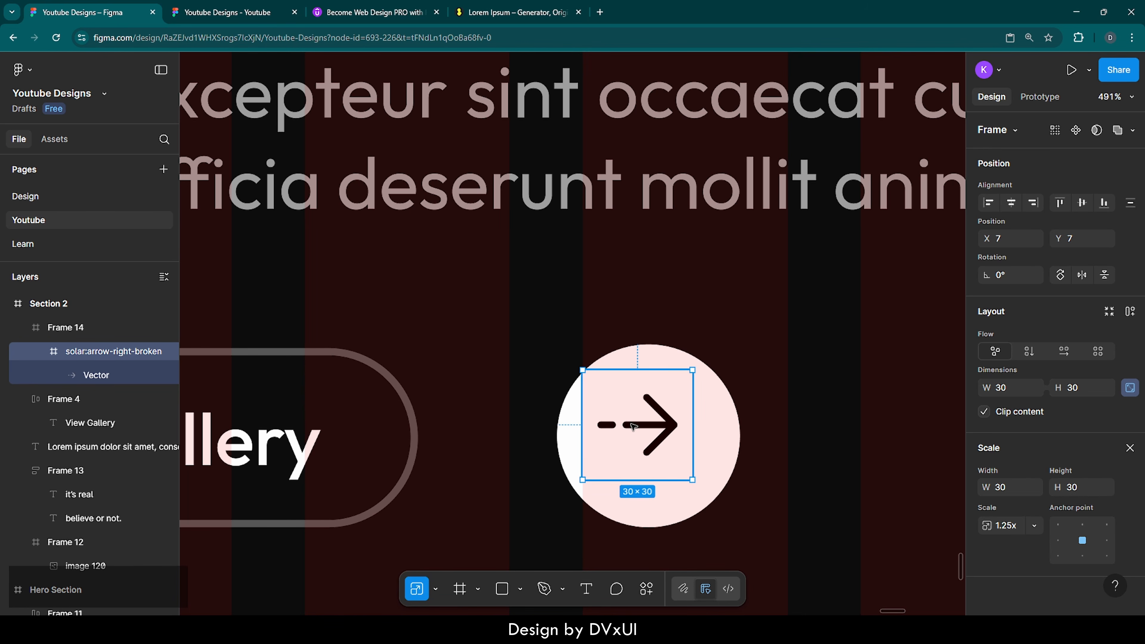
left_click(1130, 448)
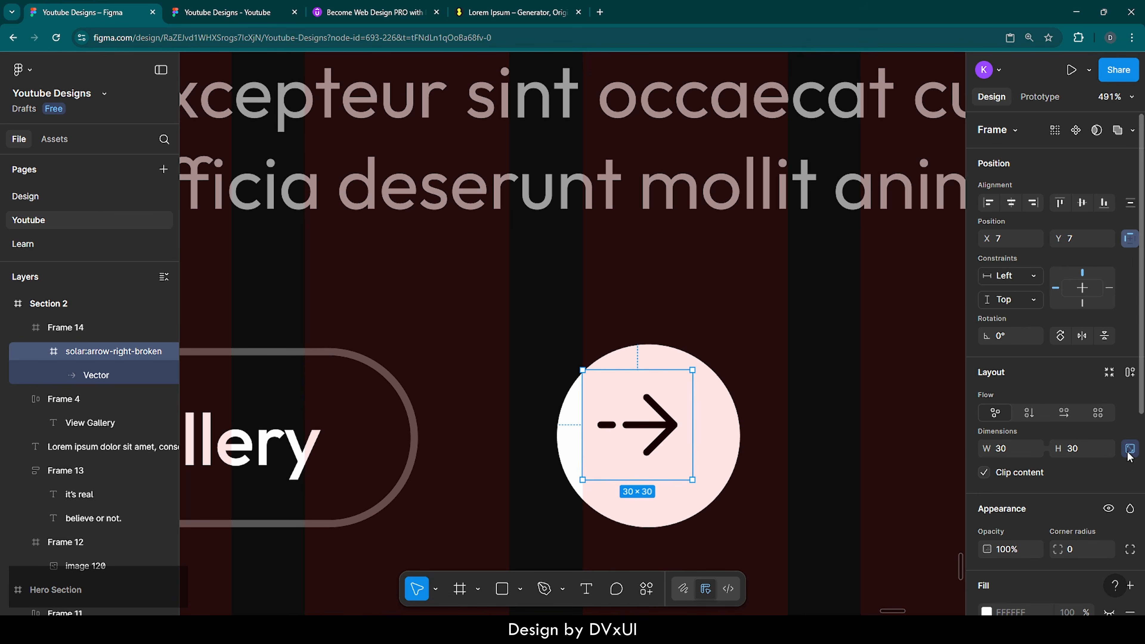
Step: Centre the arrow icon horizontally and vertically within its circle
left_click(1011, 204)
left_click(1082, 203)
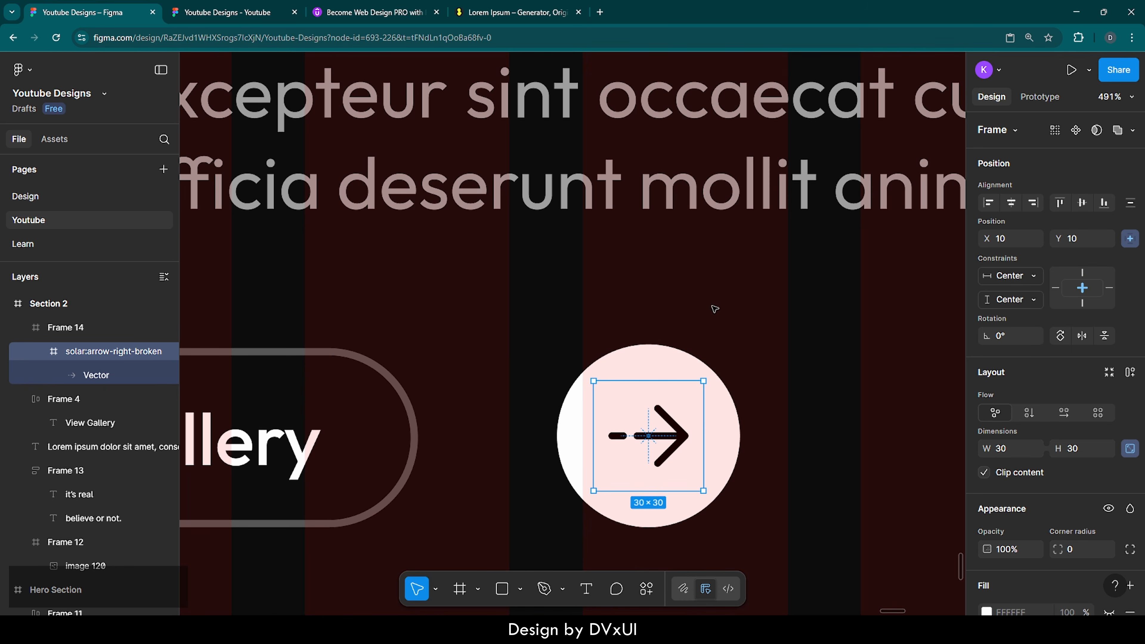
left_click(554, 314)
Step: Nudge the round arrow button Frame 14 left to X 936, closer to View Gallery
scroll(554, 313, "down", 6)
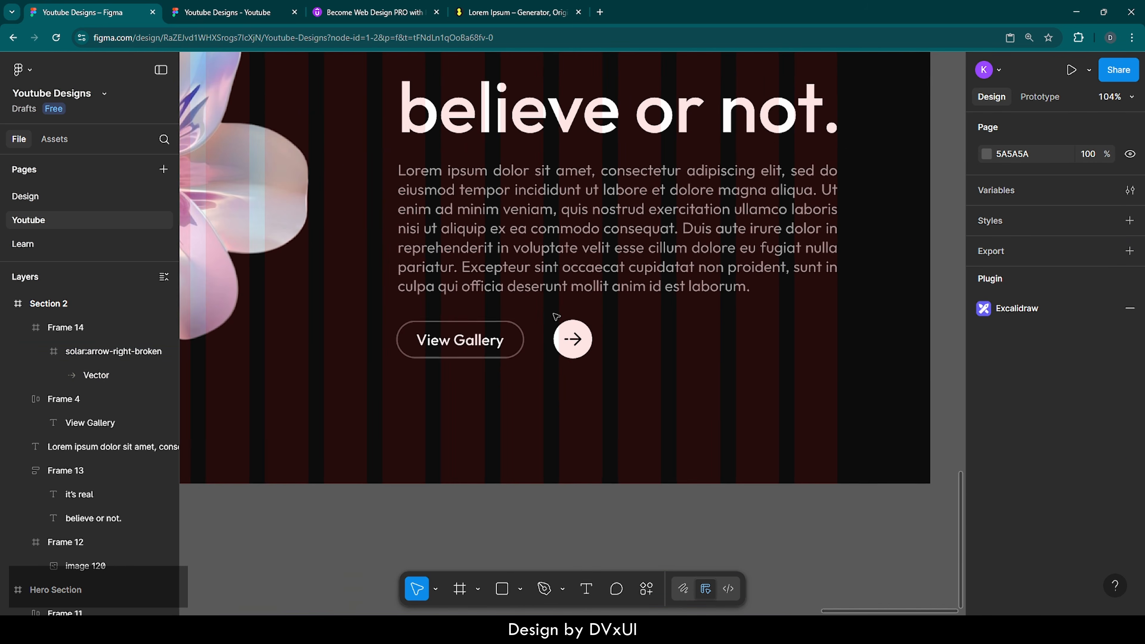
scroll(554, 313, "up", 1)
scroll(556, 314, "down", 5)
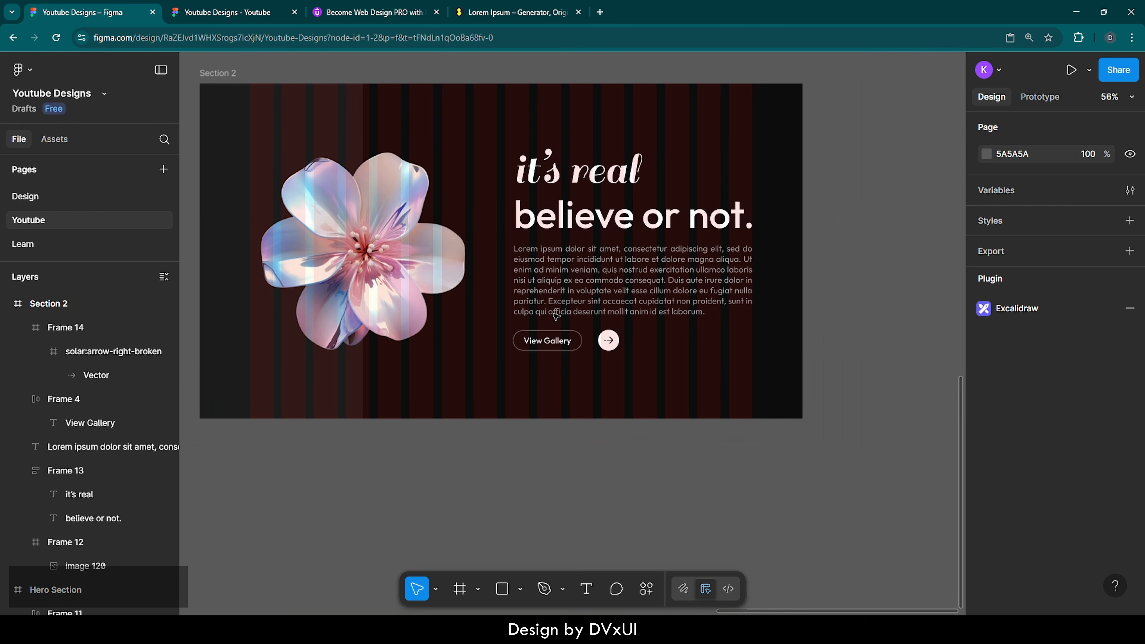
left_click(607, 341)
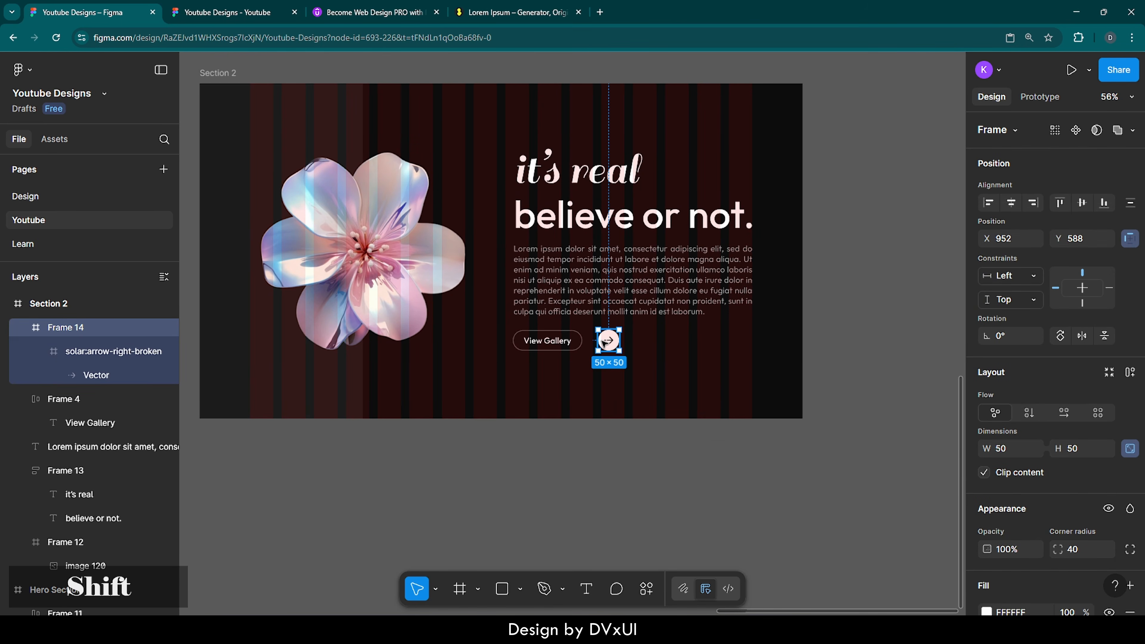
key("shift+Left")
key("shift+Left")
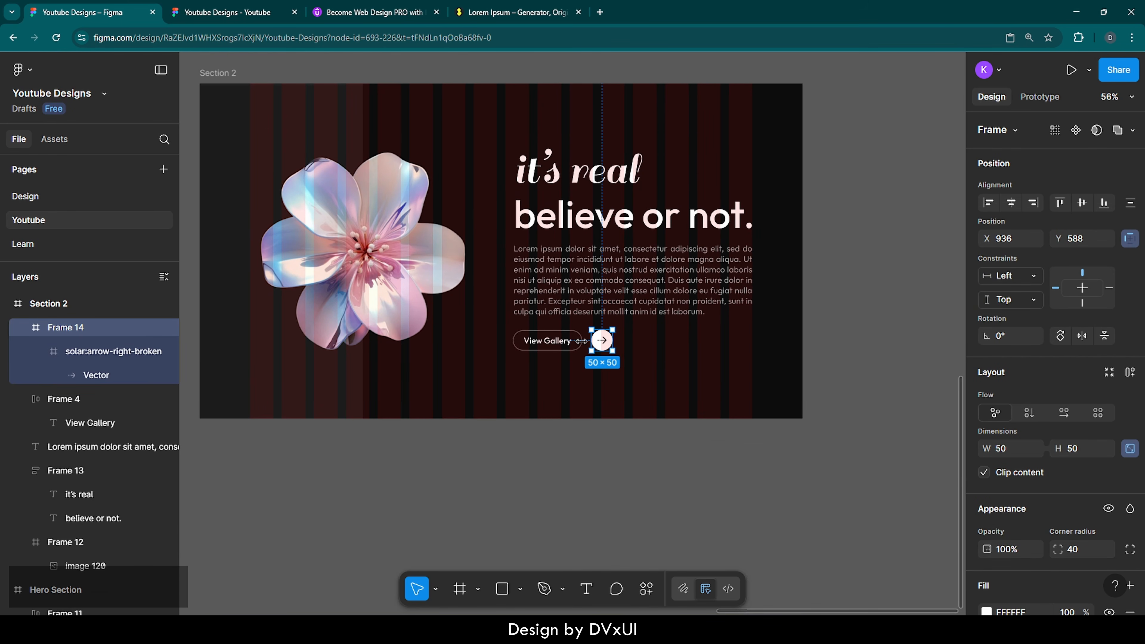
left_click(670, 349)
scroll(670, 350, "up", 1)
Step: Shift Section 2's heading, paragraph and buttons slightly left as one group
scroll(669, 350, "up", 2)
scroll(669, 349, "left", 3)
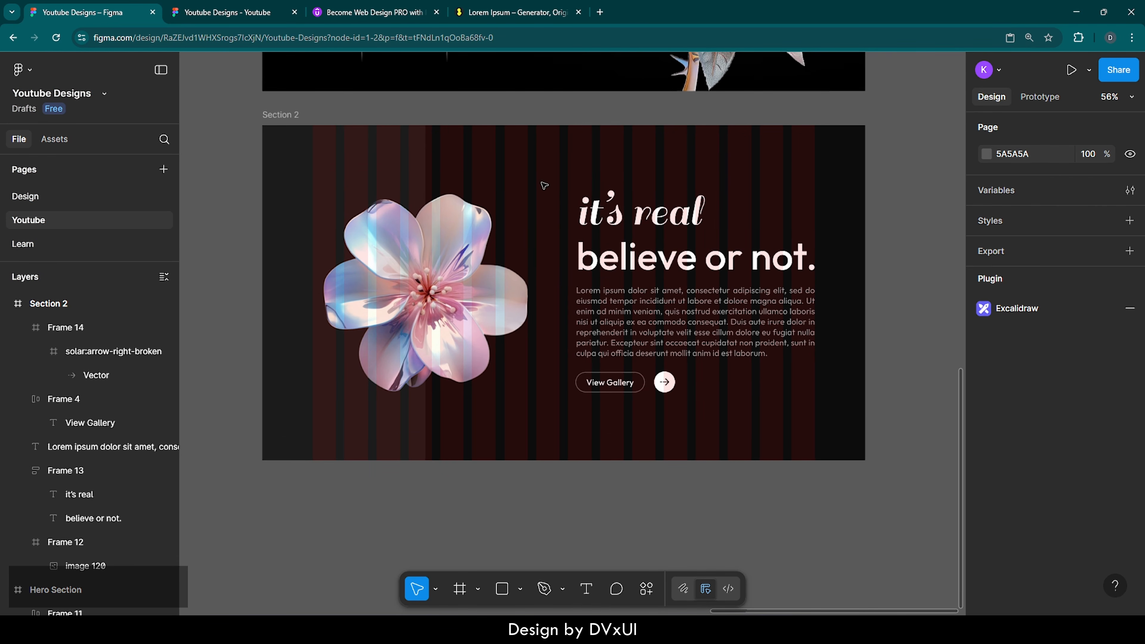
left_click_drag(545, 185, 666, 384)
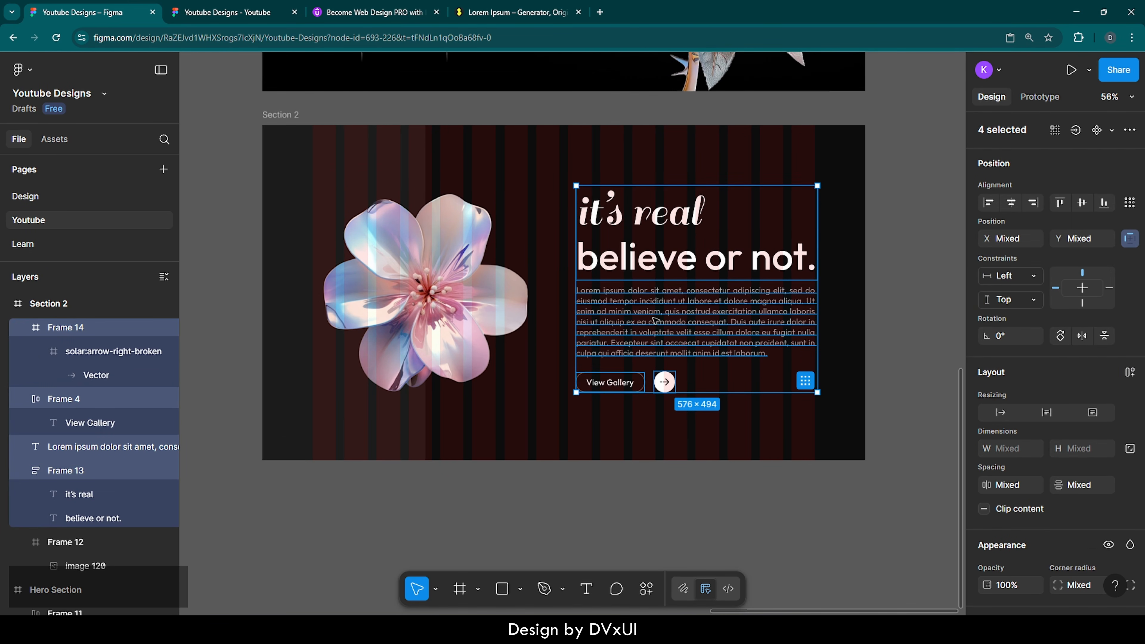
key("shift+Up")
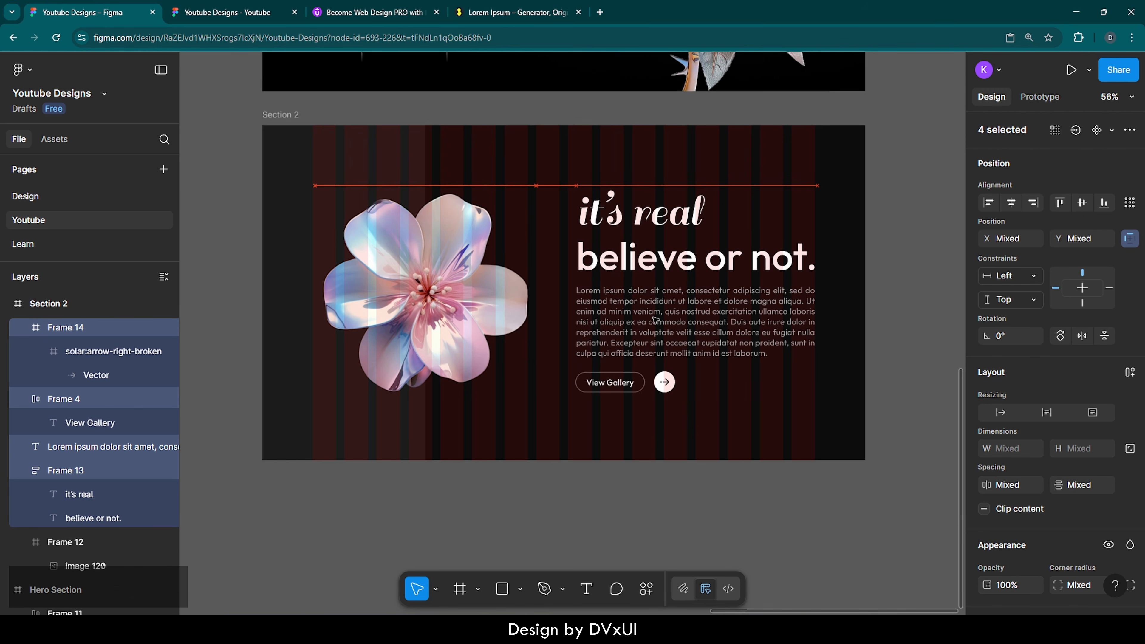
scroll(656, 319, "left", 1)
scroll(656, 320, "up", 2)
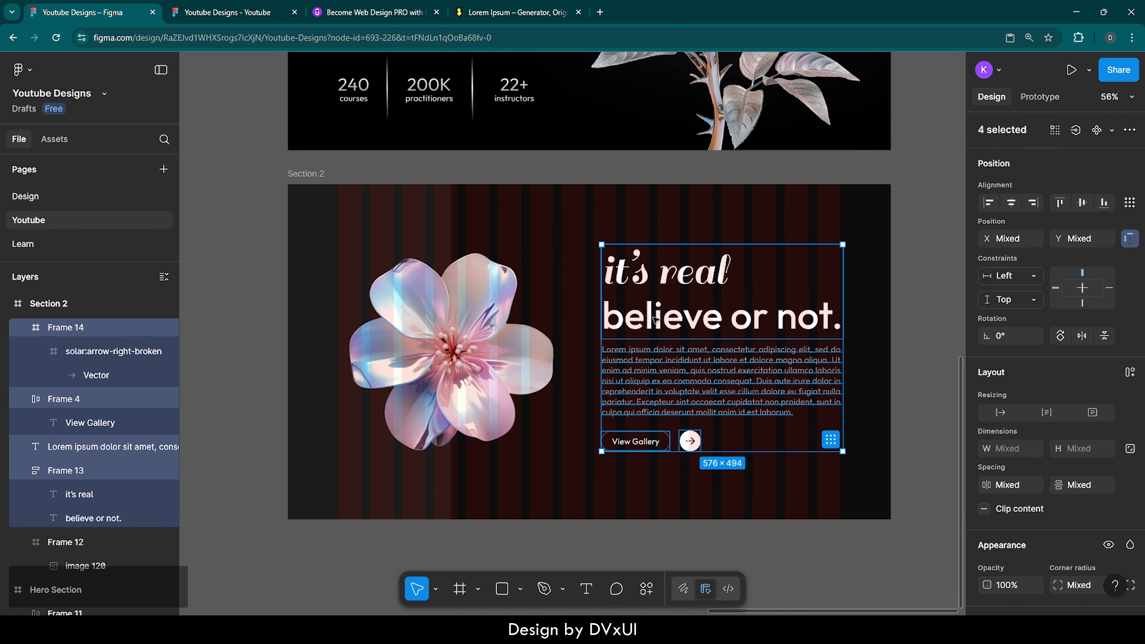
key("shift+Left")
key("Left")
key("Left")
key("Left")
key("Left")
key("Left")
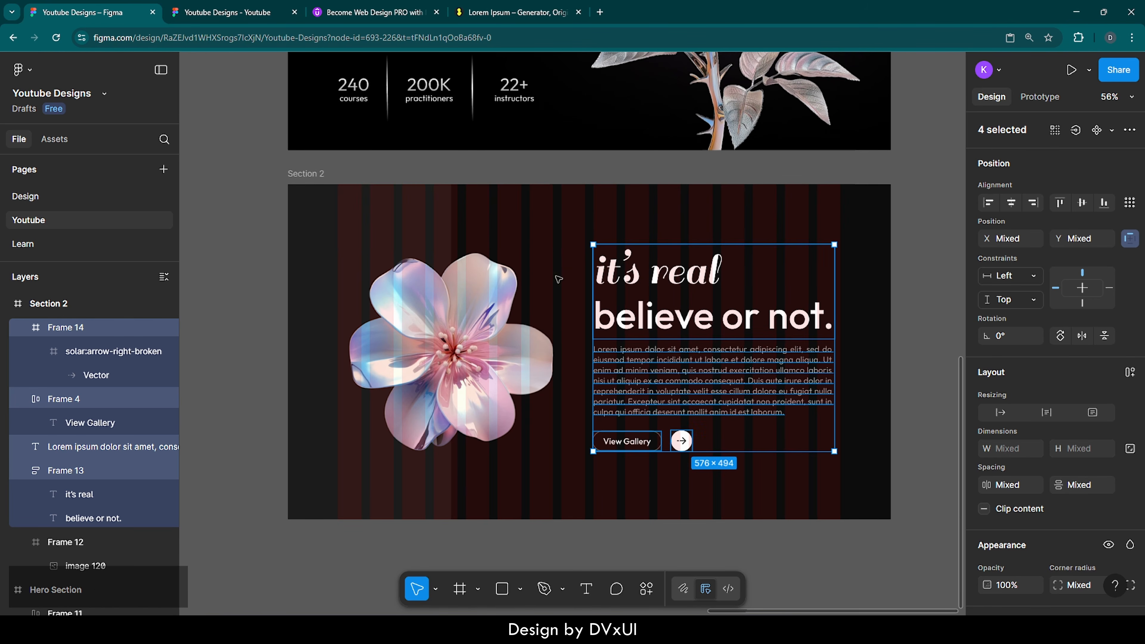
Step: Hide Section 2's 16-column layout grid
left_click(302, 174)
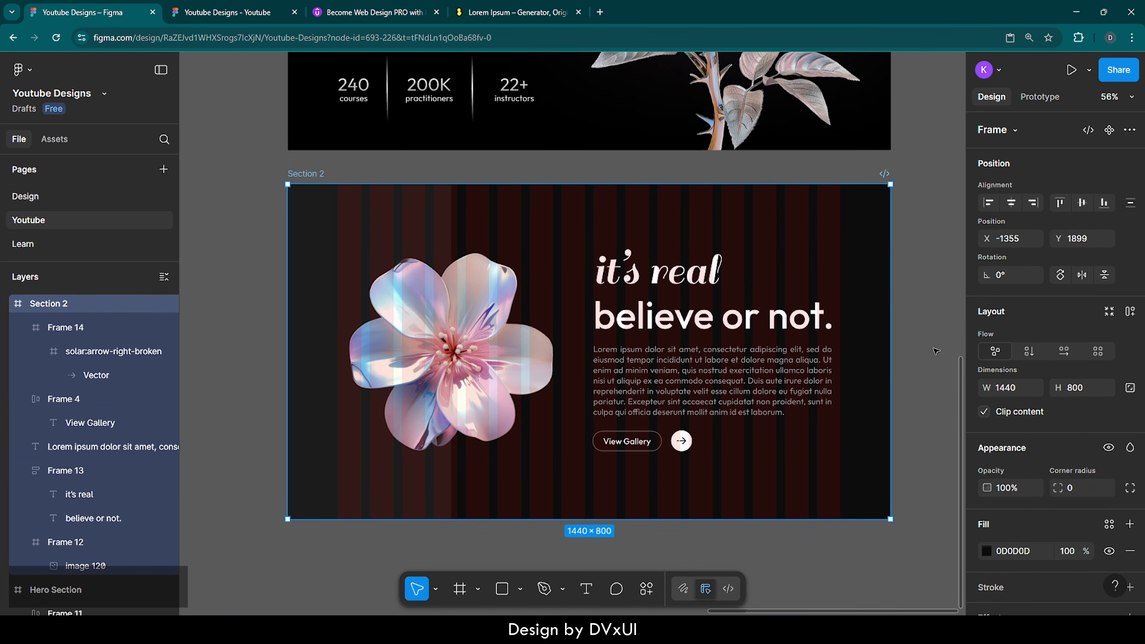
scroll(1001, 521, "down", 8)
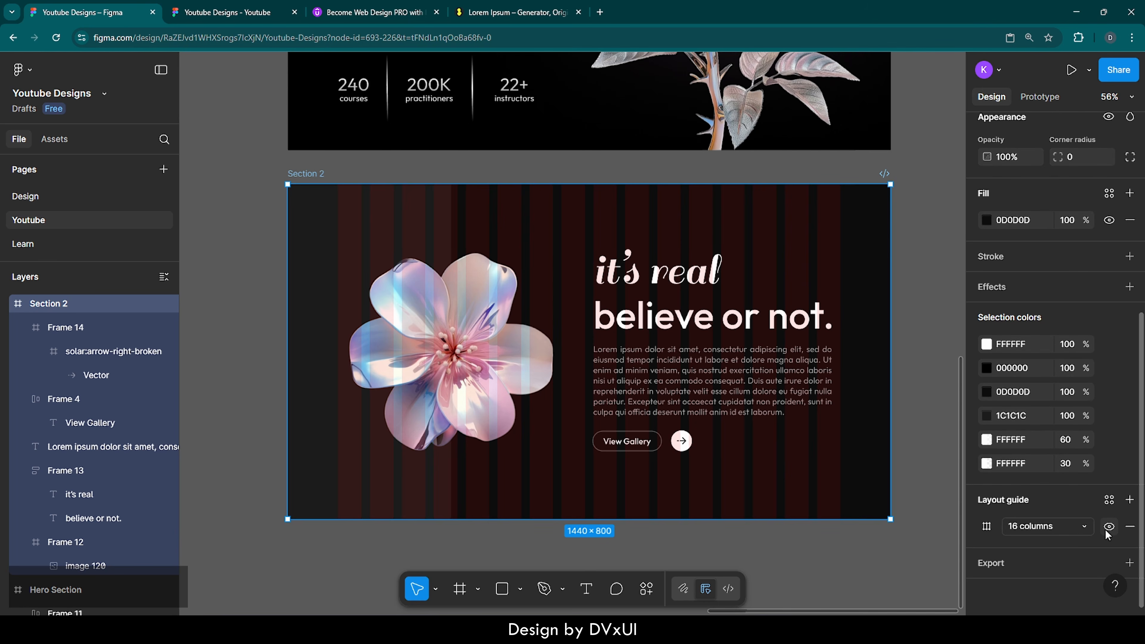
left_click(1110, 526)
left_click(935, 435)
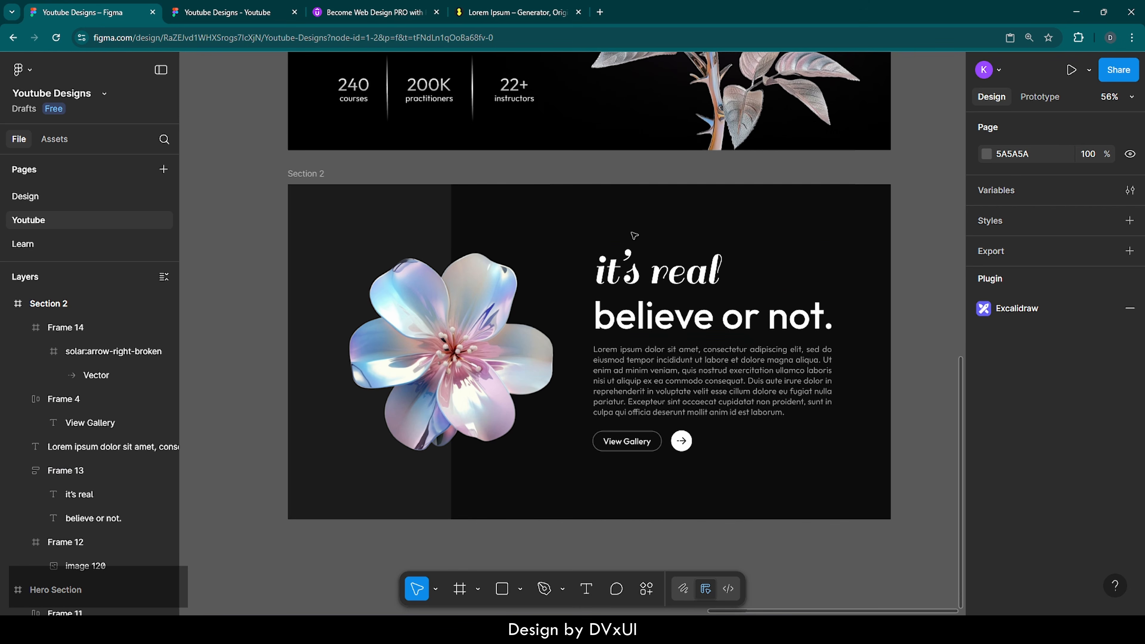
Step: Duplicate Section 2 as Section 3 and place it directly below Section 2
left_click(309, 176)
key("ctrl+d")
key("Escape")
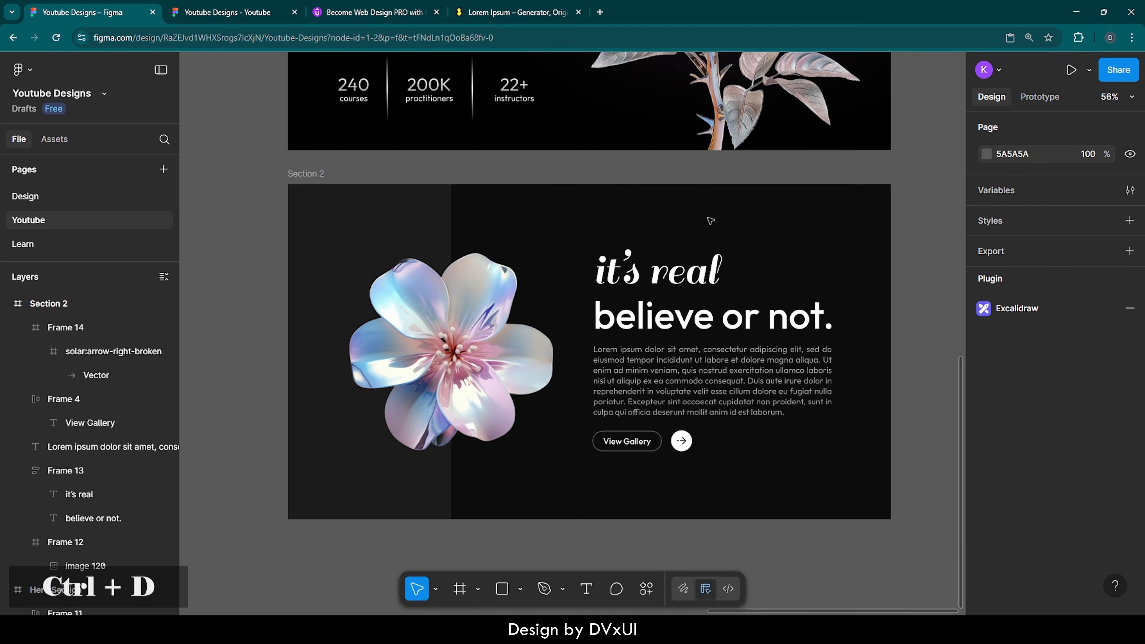
left_click(306, 175)
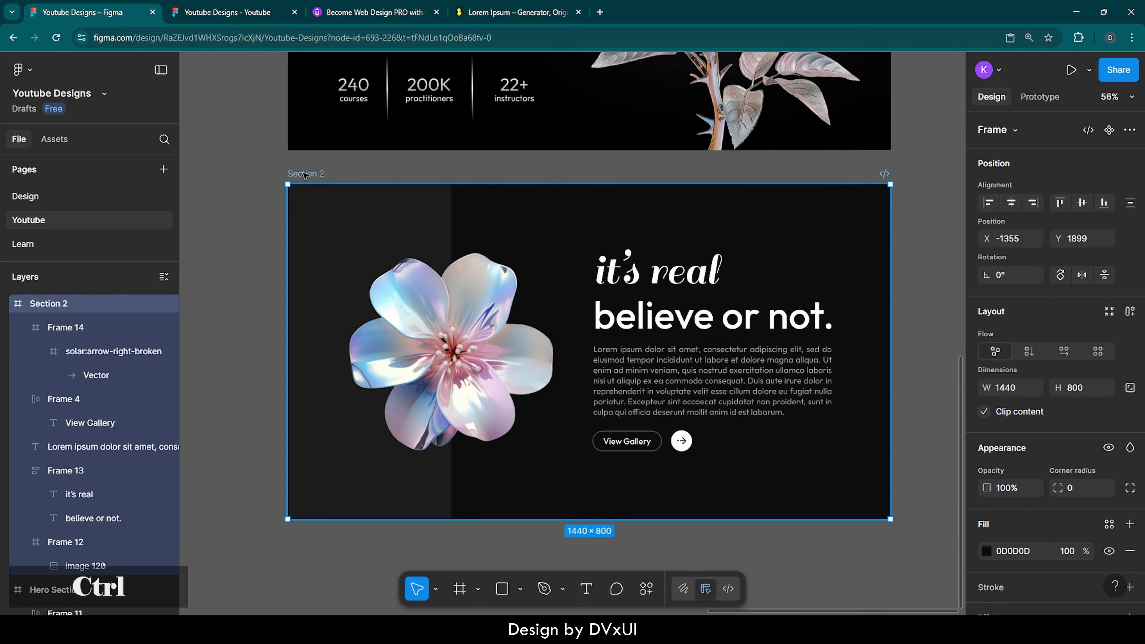
key("ctrl+d")
scroll(637, 139, "down", 5)
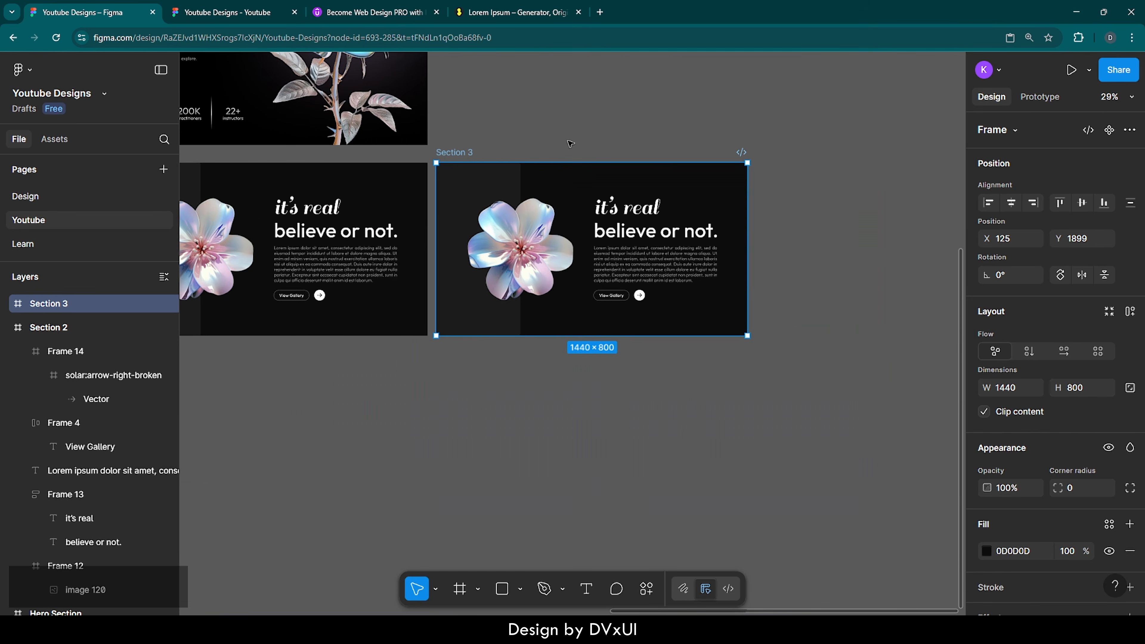
left_click_drag(668, 153, 351, 353)
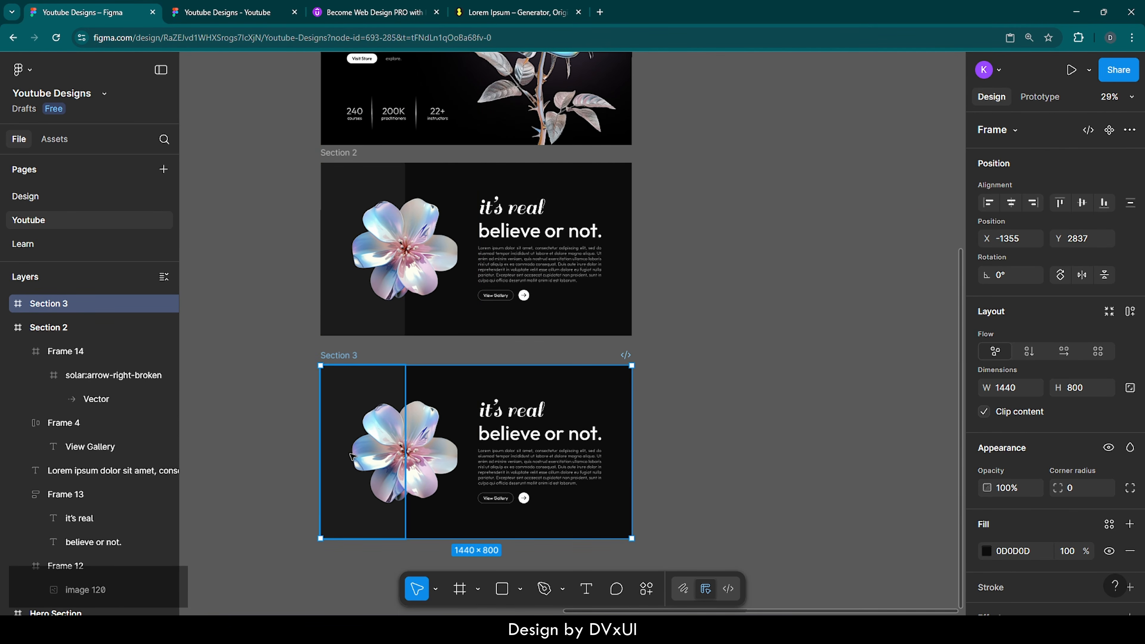
scroll(353, 457, "up", 5)
scroll(353, 456, "down", 2)
scroll(316, 352, "right", 1)
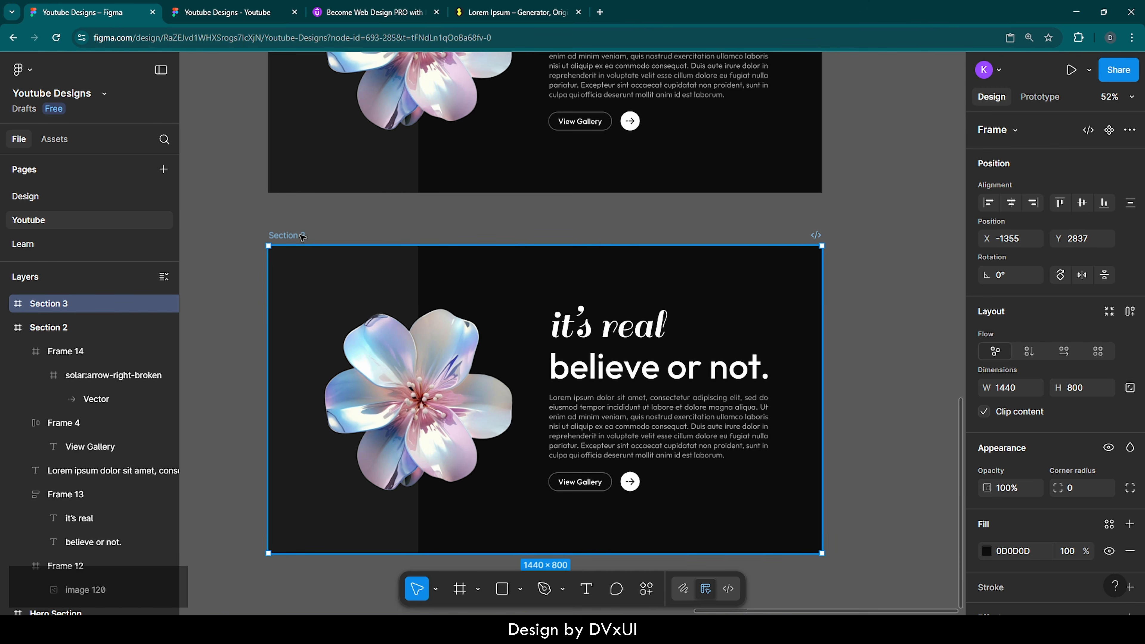
Step: Delete the flower image, heading, paragraph and buttons from Section 3
left_click(379, 301)
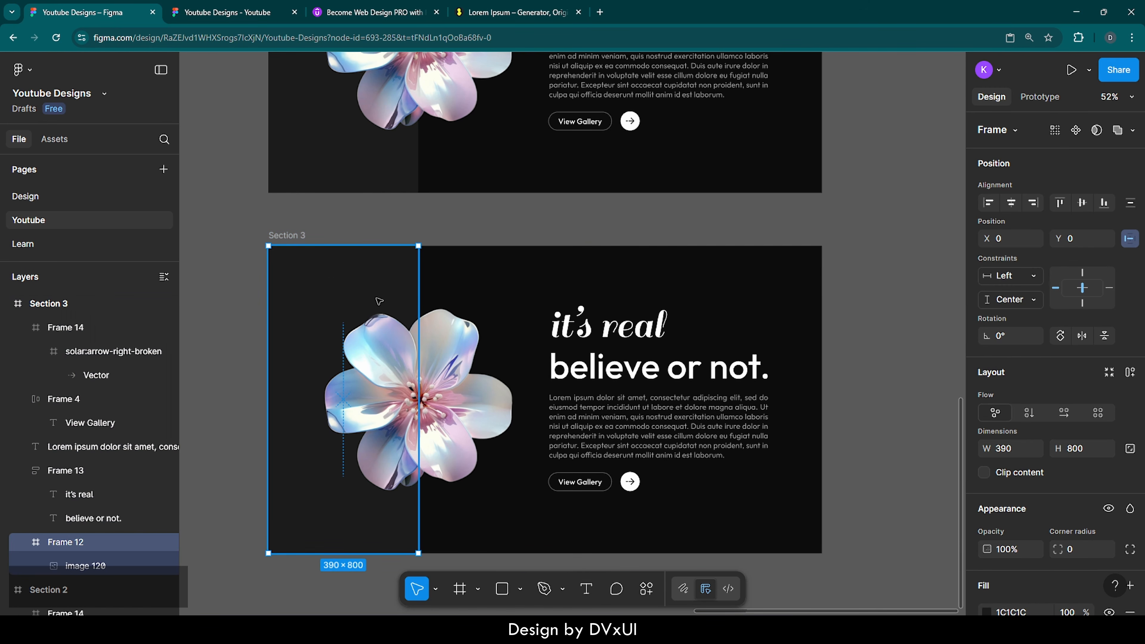
key("Delete")
left_click_drag(545, 292, 669, 484)
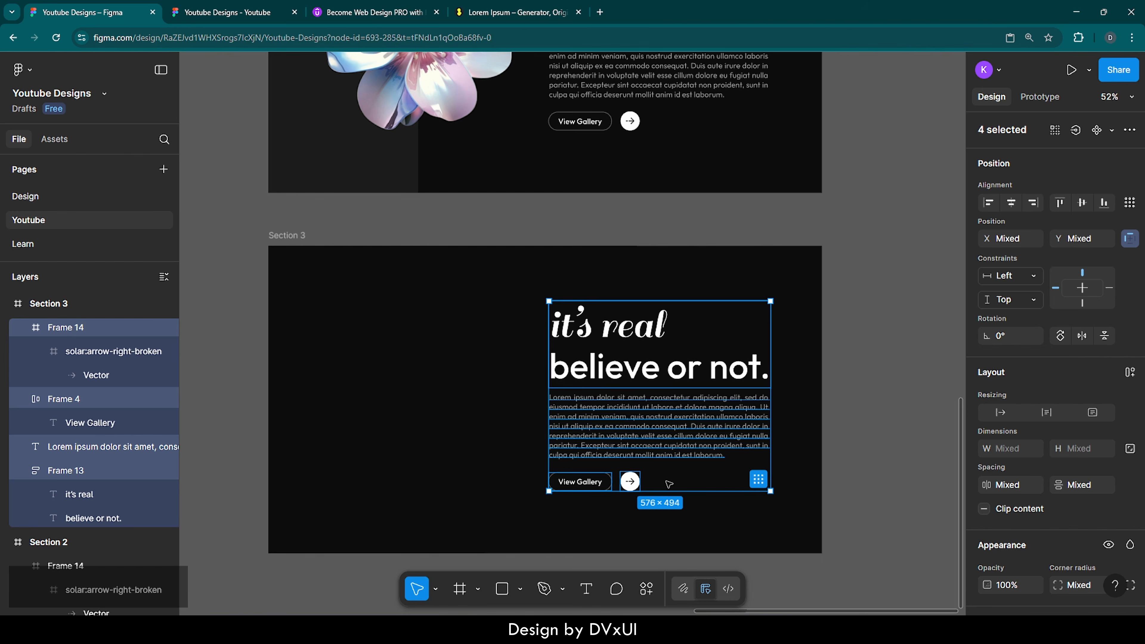
key("Delete")
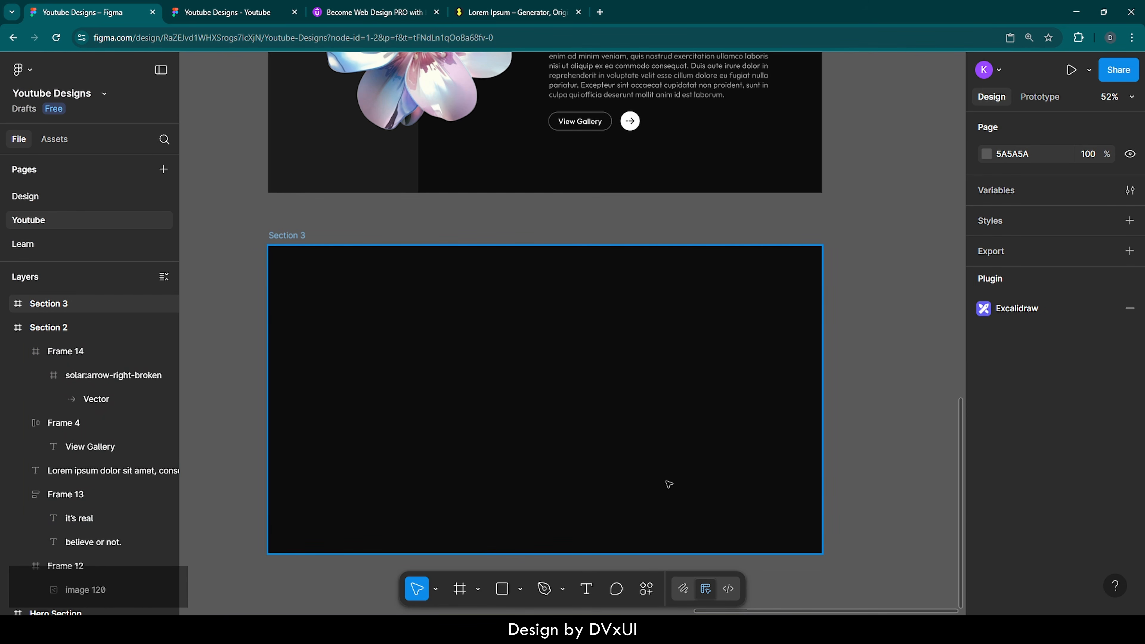
Step: Set Section 3's background fill to pure black 000000
left_click(463, 307)
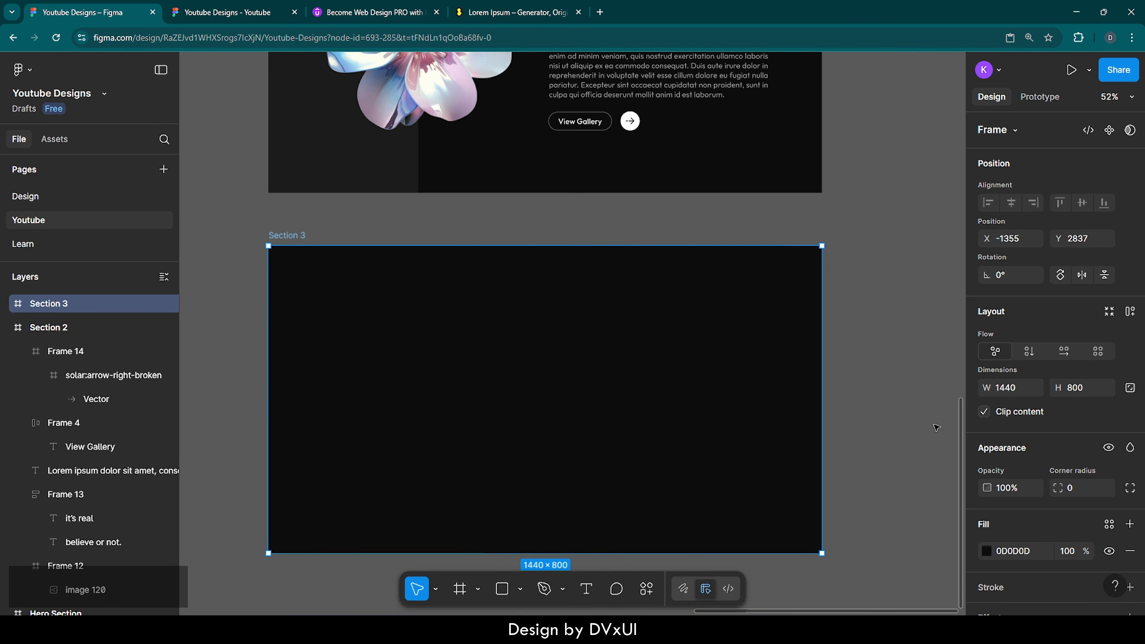
left_click(1030, 552)
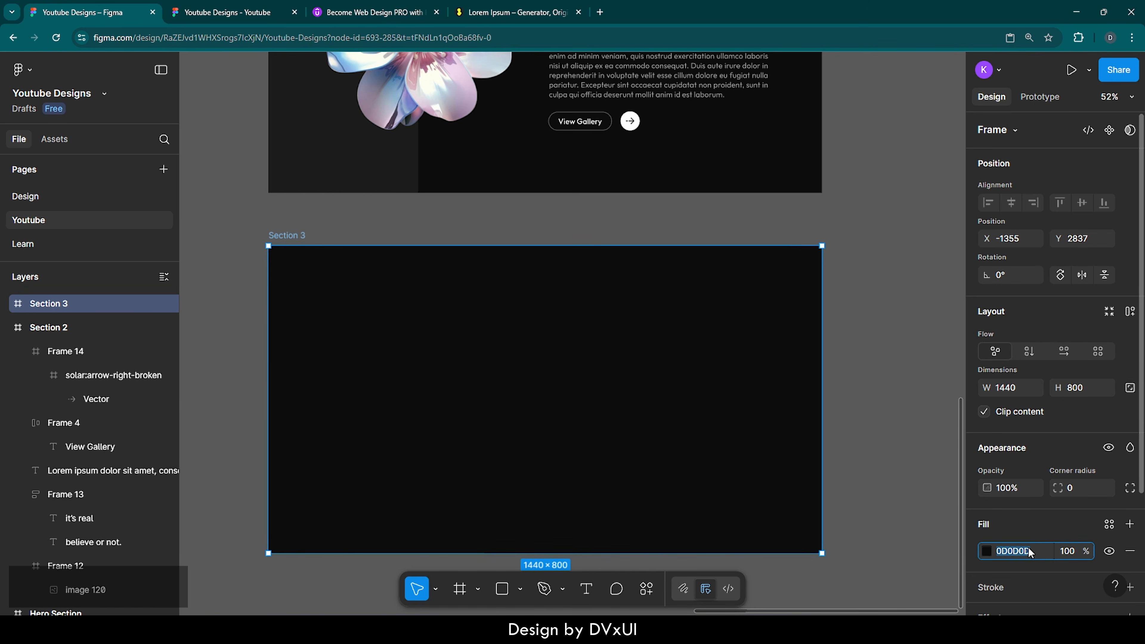
type("000000")
key("Return")
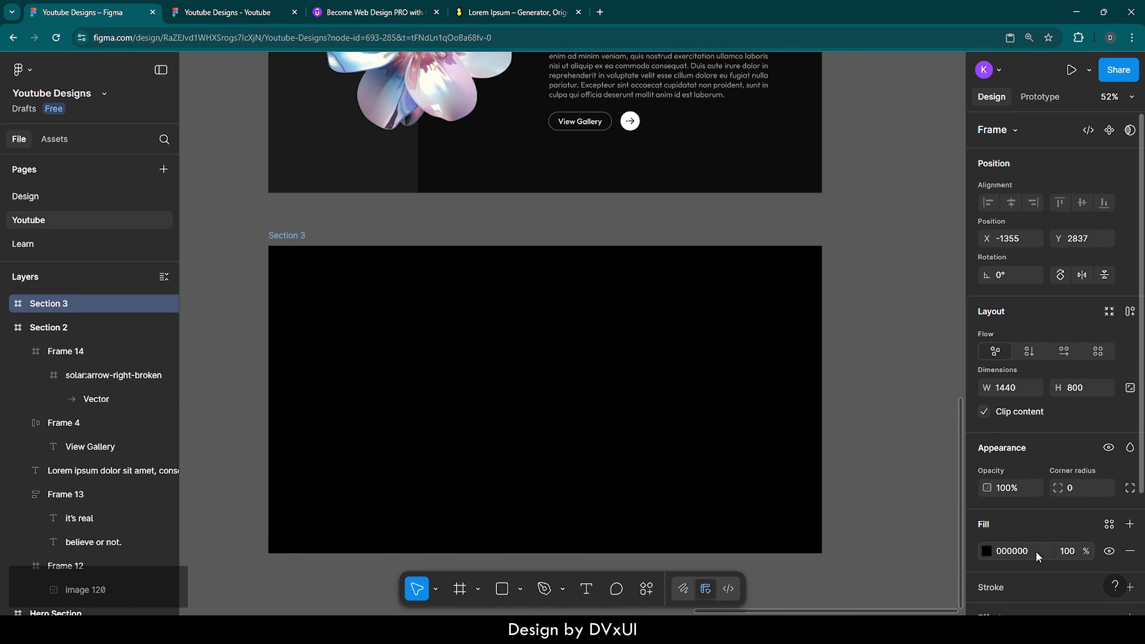
scroll(834, 497, "left", 2)
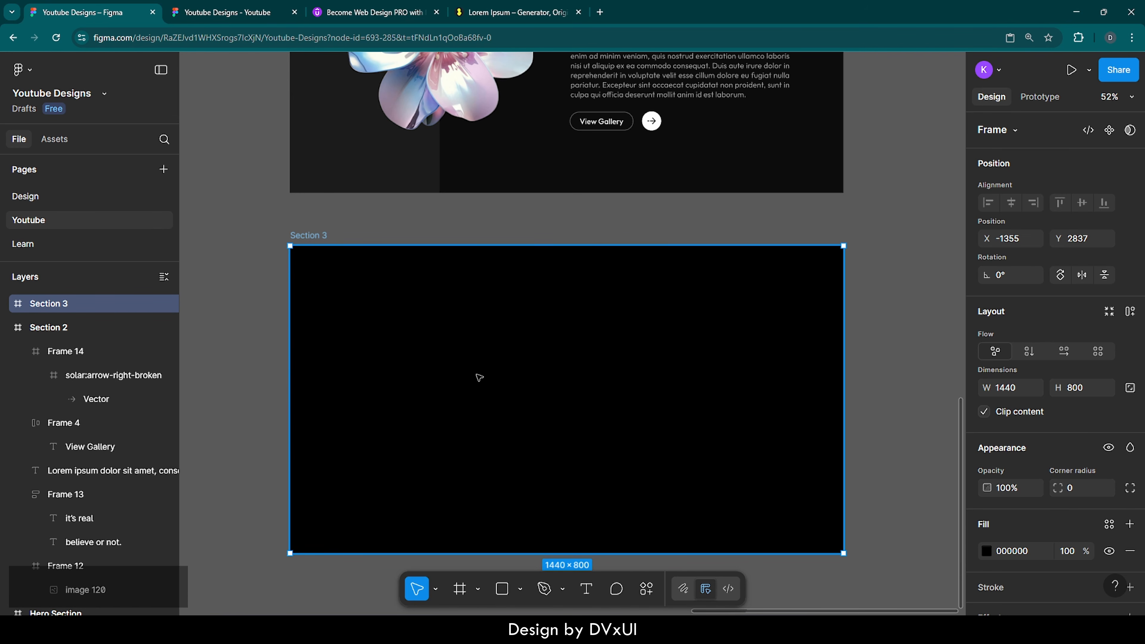
Step: Add a text layer reading 'art is not real' inside Section 3
key("t")
left_click(484, 316)
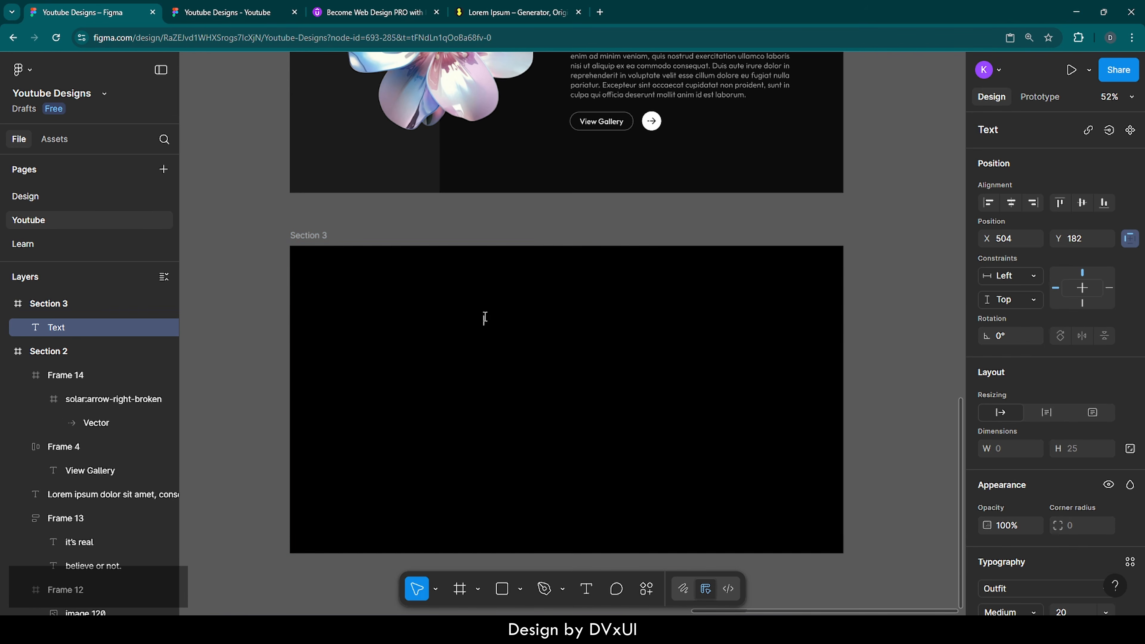
type("art is not re")
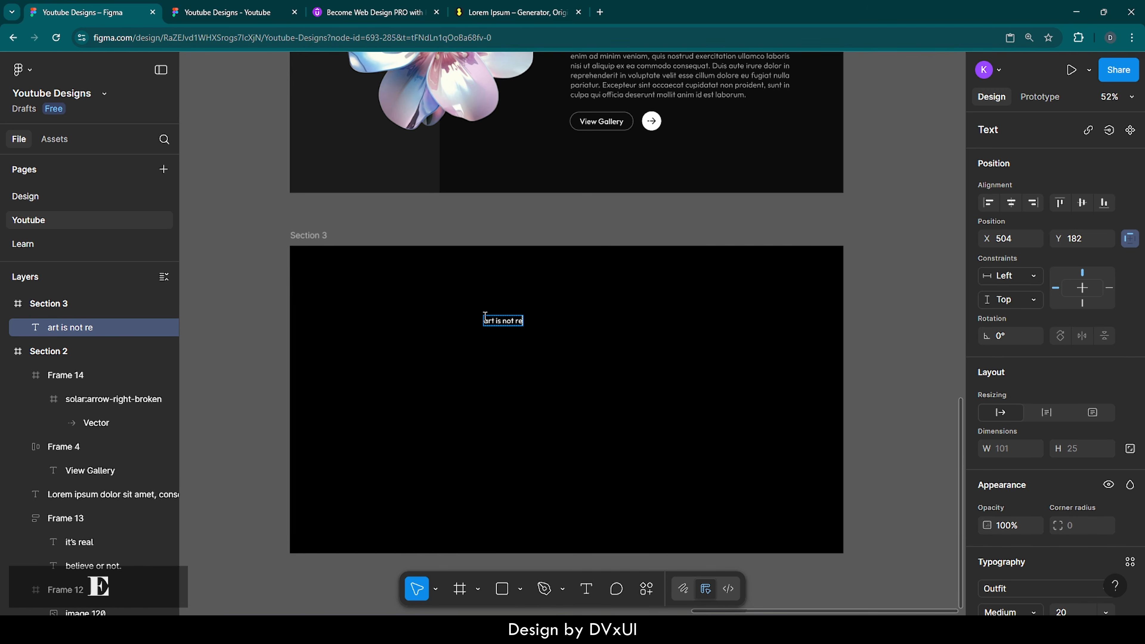
type("al")
Step: Style the heading in the Sail font at size 100
key("ctrl+a")
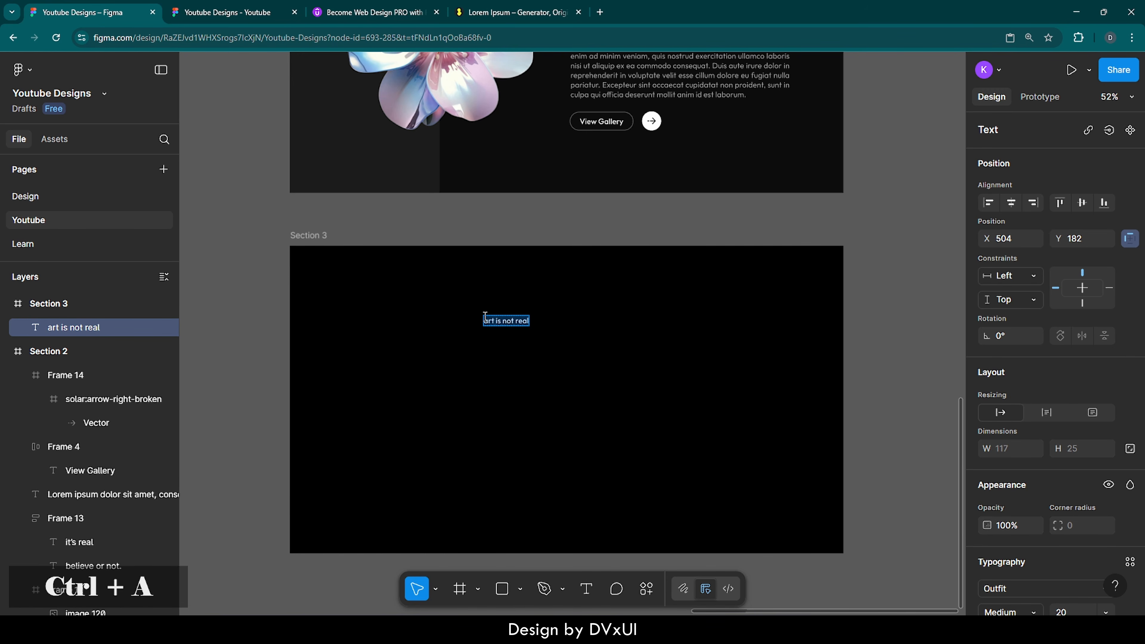
scroll(1079, 586, "down", 3)
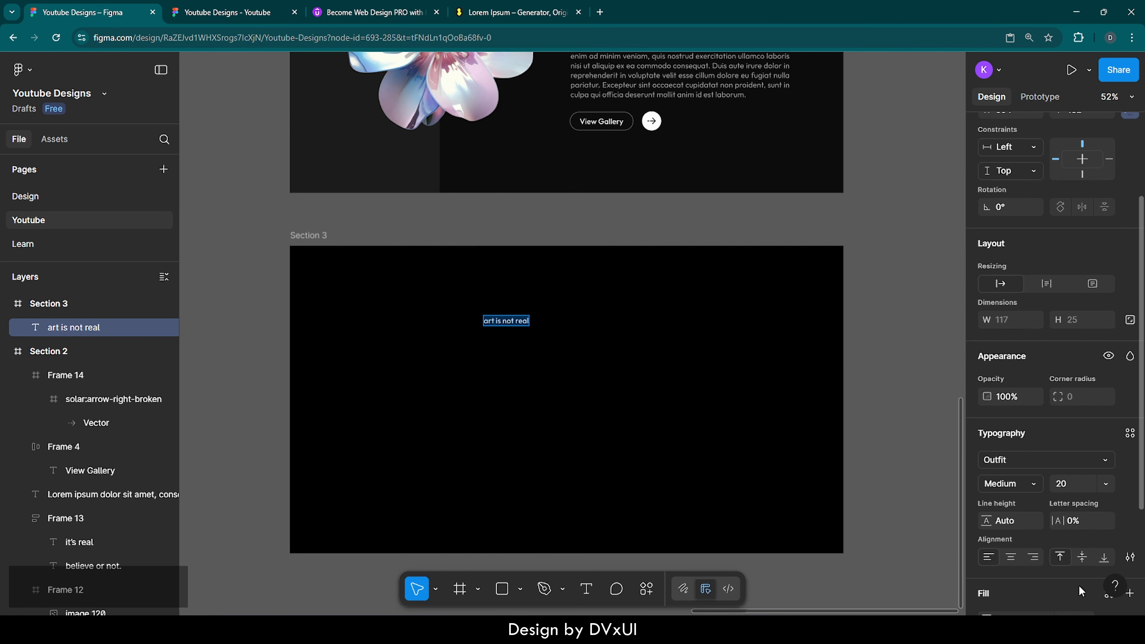
scroll(1080, 585, "down", 1)
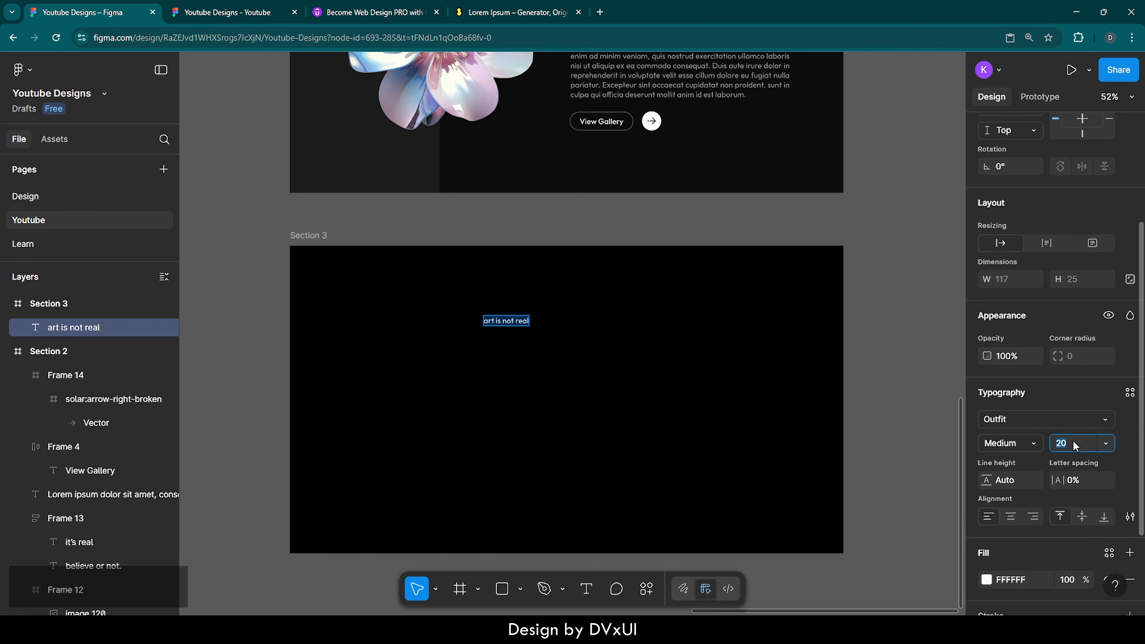
type("100")
key("Return")
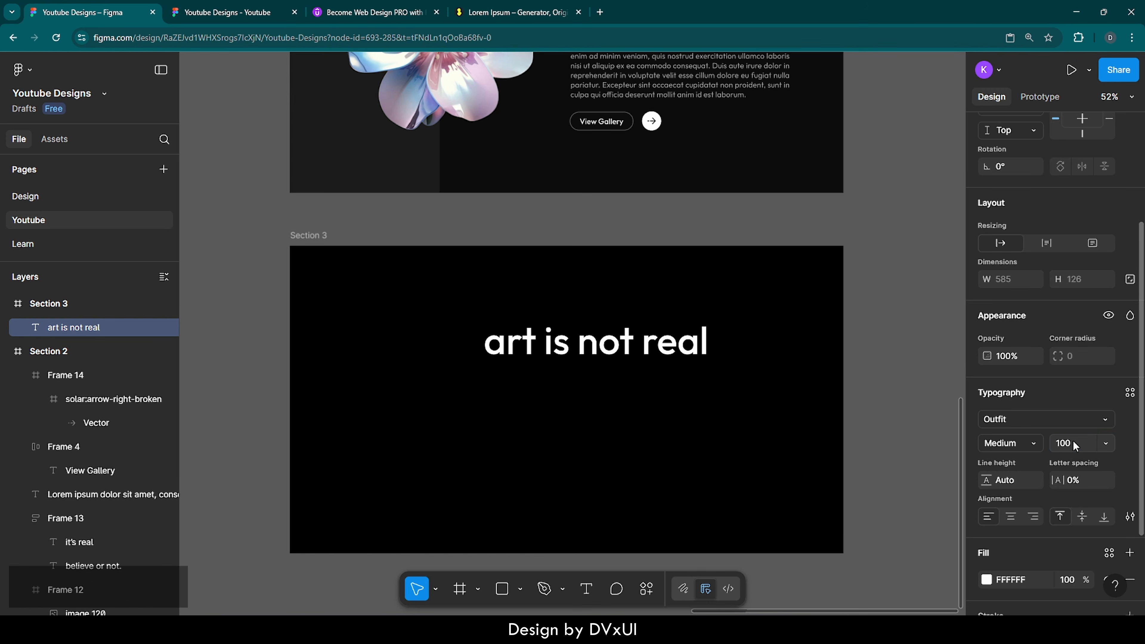
left_click(1020, 417)
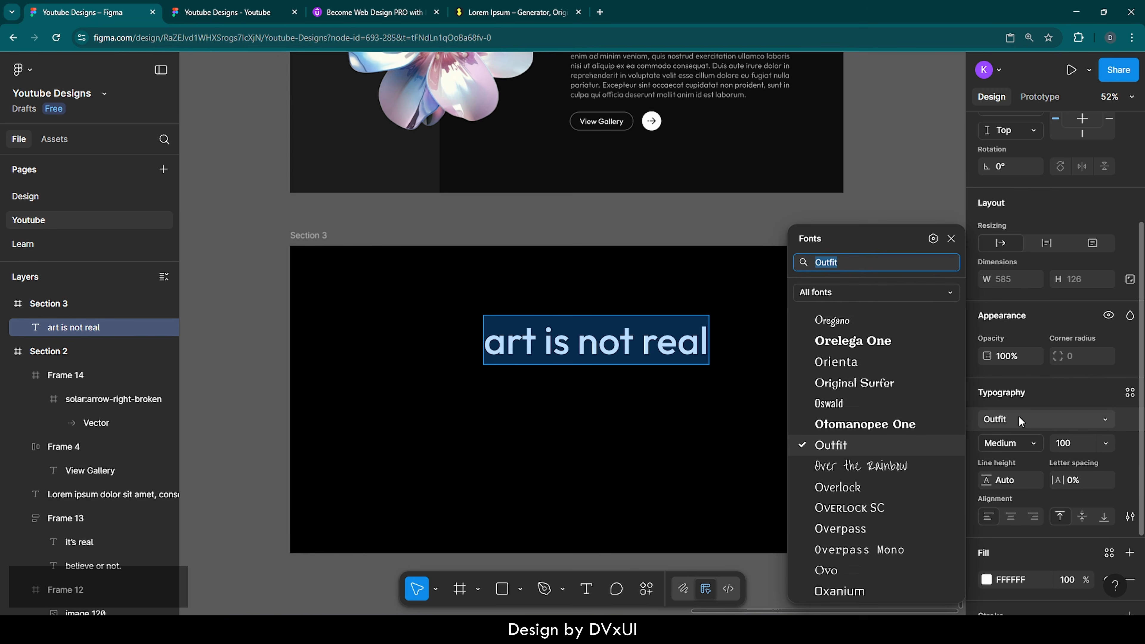
type("sail")
key("Return")
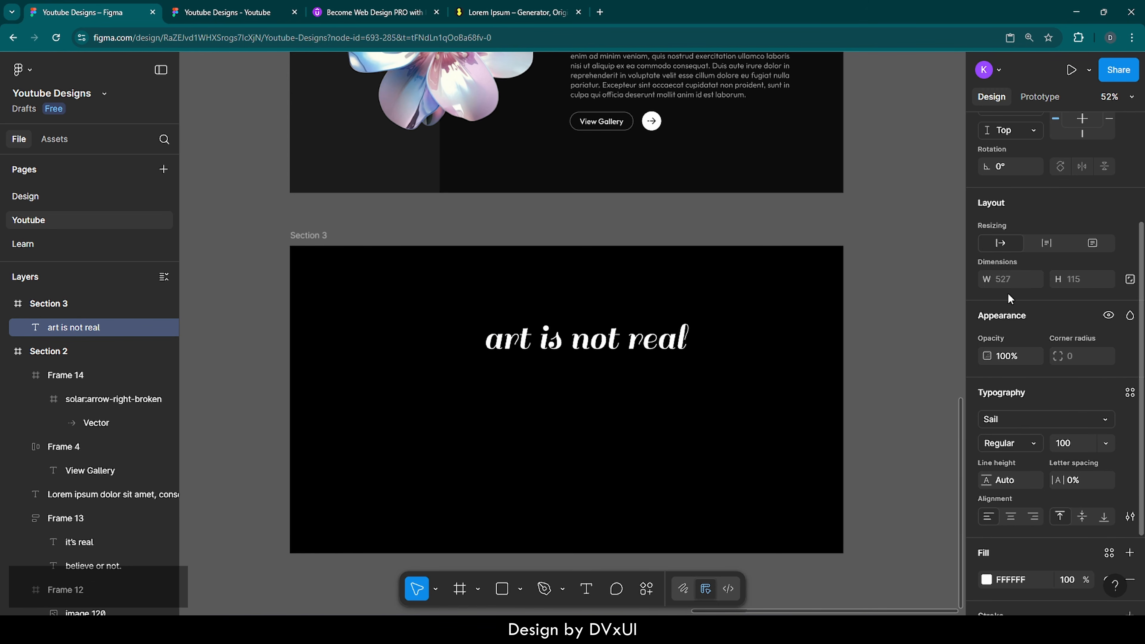
Step: Centre the heading horizontally, move it up to Y 70, and duplicate it
scroll(1009, 293, "up", 4)
left_click(1013, 204)
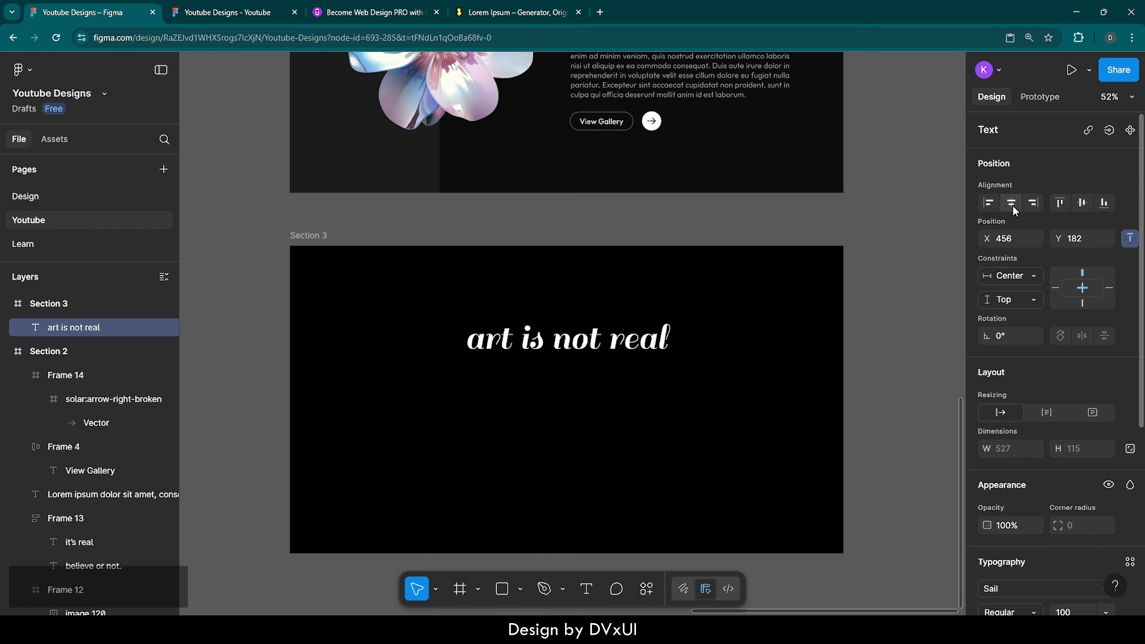
key("shift+Up")
key("shift+Up")
key("shift+Up")
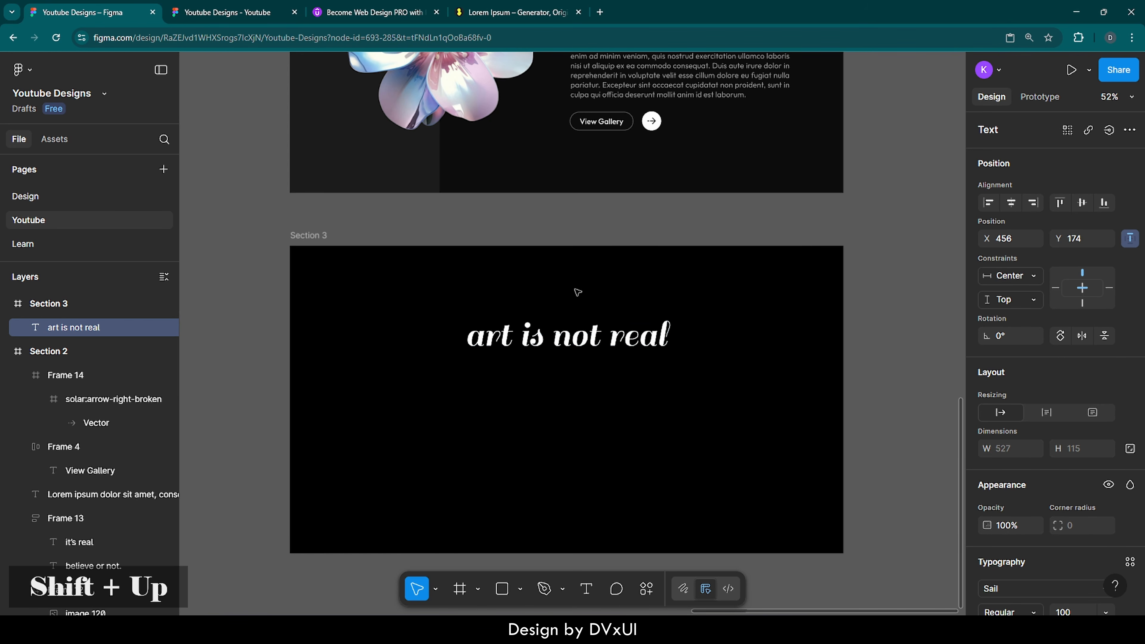
key("shift+Up")
key("shift+Up")
key("shift+Up")
key("shift+Up")
key("shift+Up")
key("shift+Up")
key("shift+Up")
key("shift+Up")
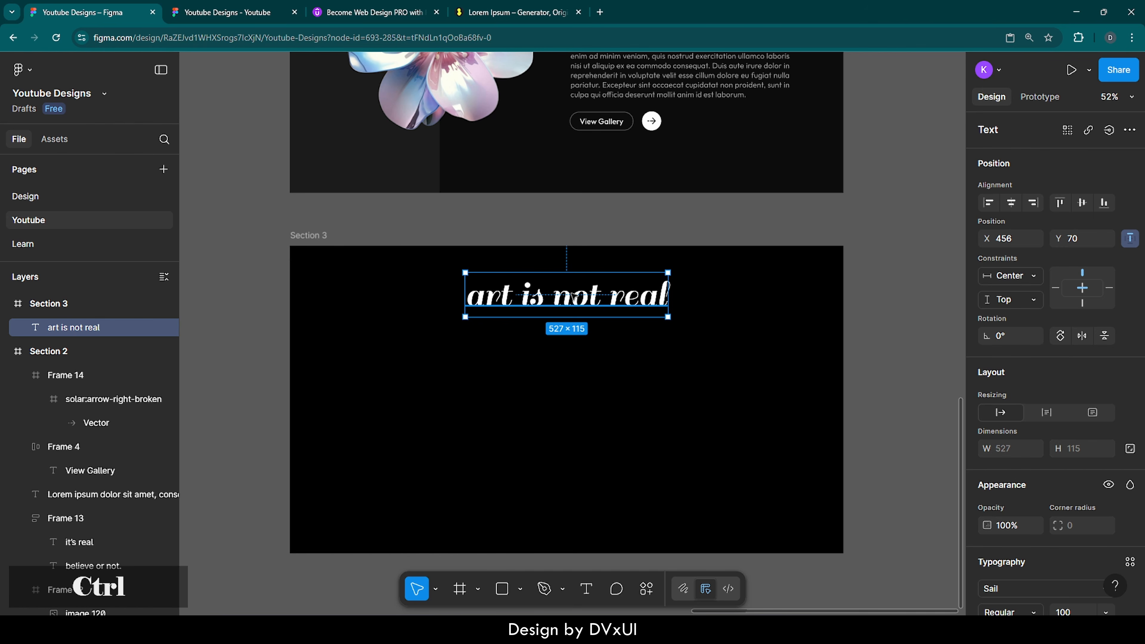
key("ctrl+d")
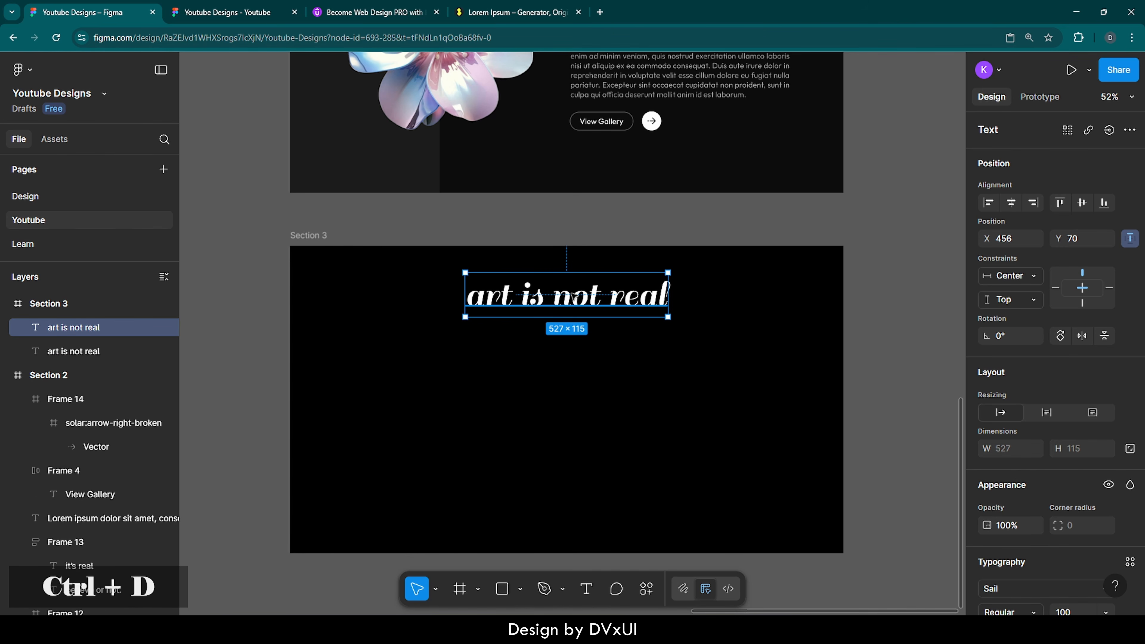
Step: Move the copy below the heading and retype it as 'and you need something unreal.'
left_click_drag(572, 295, 574, 333)
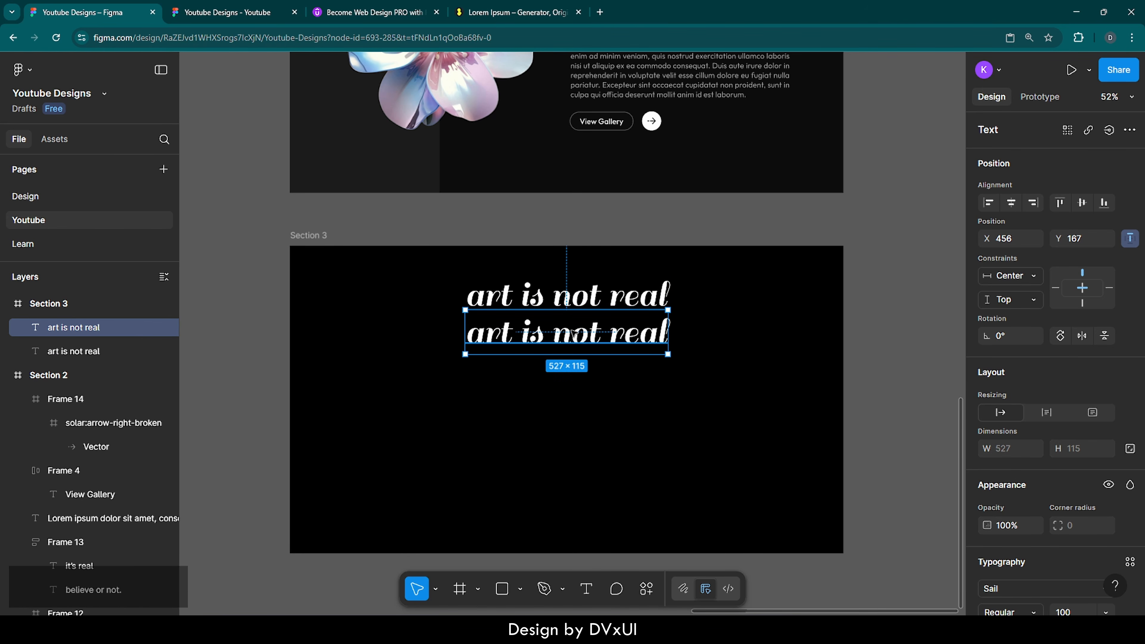
double_click(574, 333)
key("BackSpace")
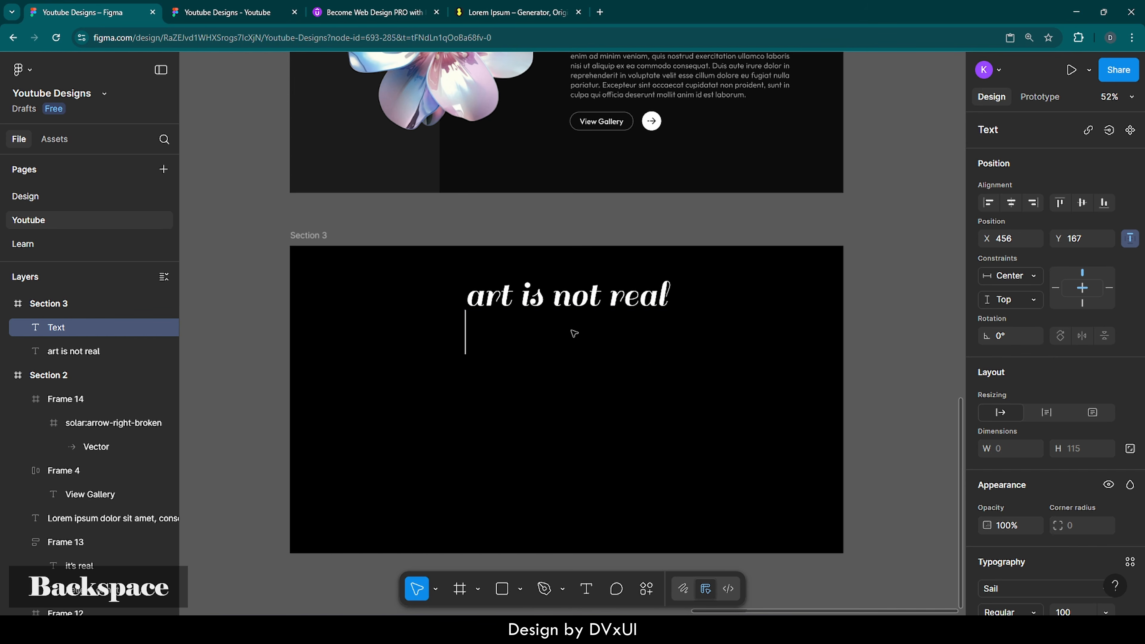
type("and y")
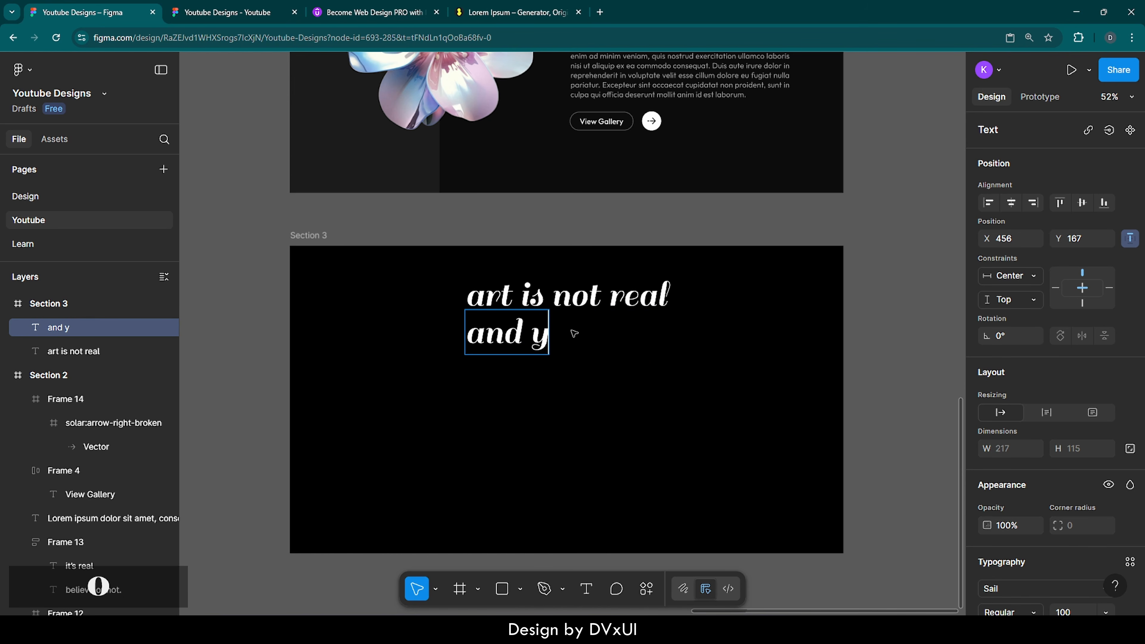
type("ou need some")
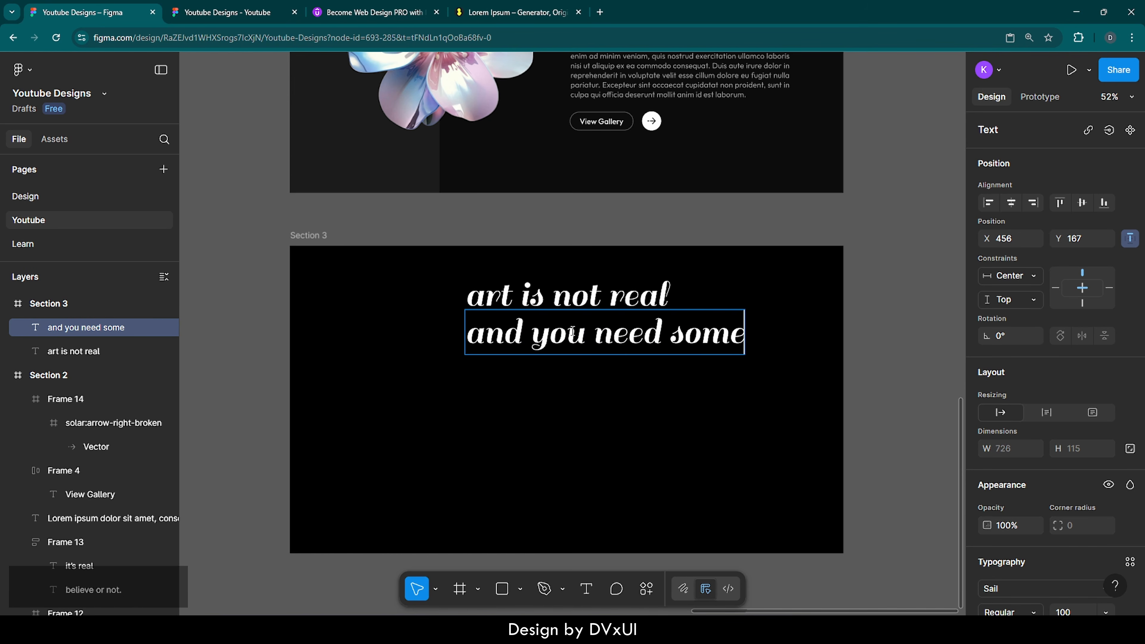
type("thing unreal.")
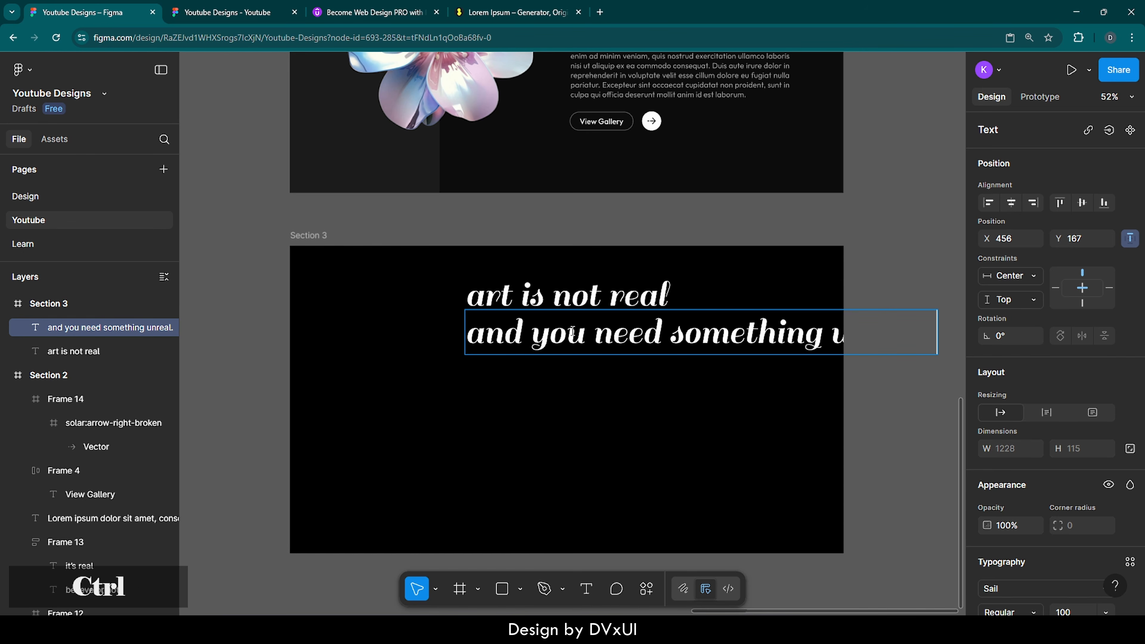
Step: Set the subtitle to Outfit at size 44, centred horizontally in Section 3
key("ctrl+a")
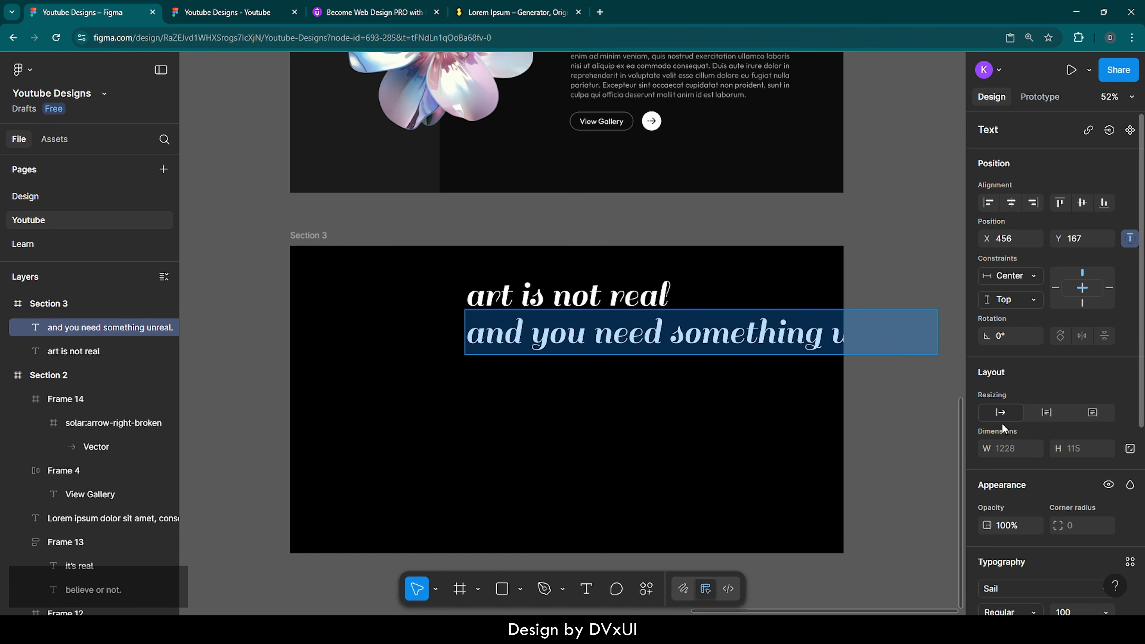
scroll(1097, 524, "down", 3)
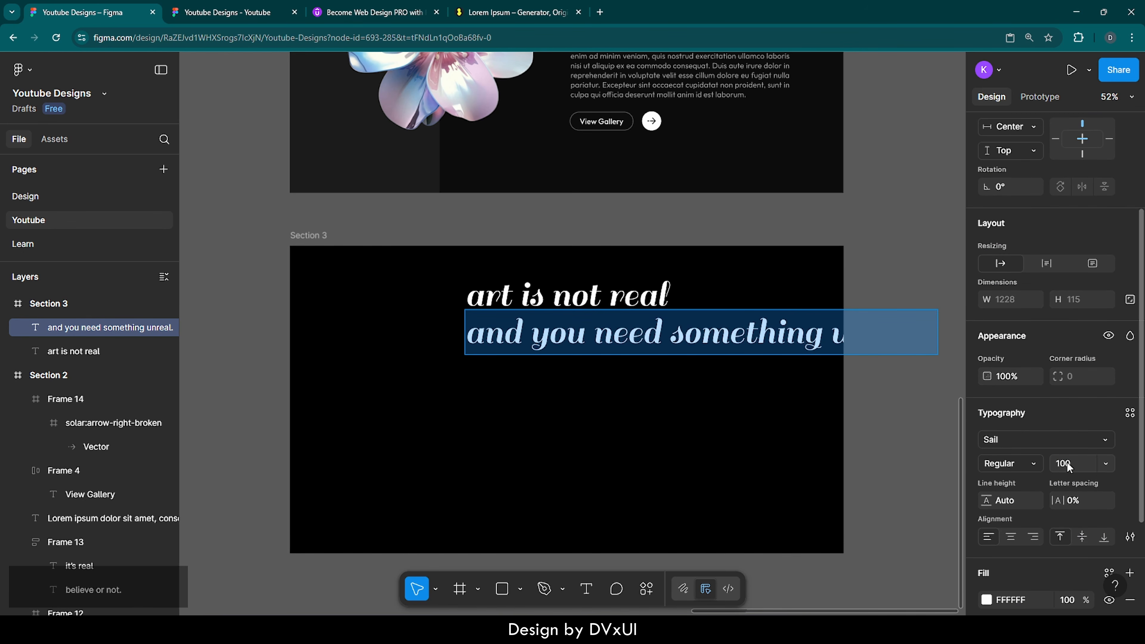
left_click(1068, 462)
type("44")
key("Return")
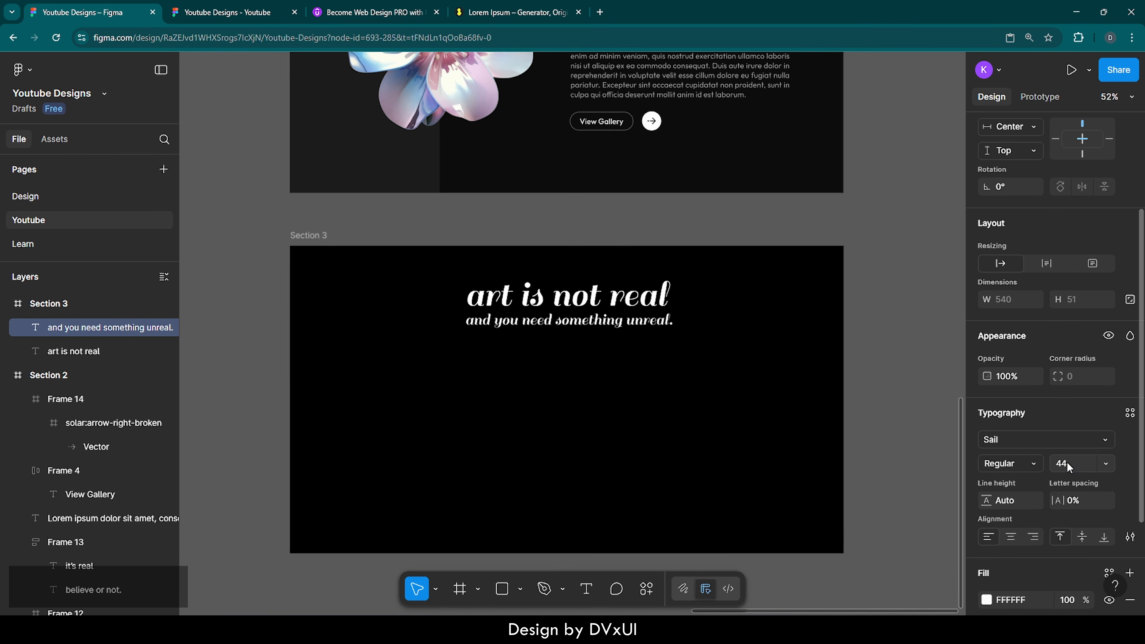
left_click(1023, 445)
type("fit")
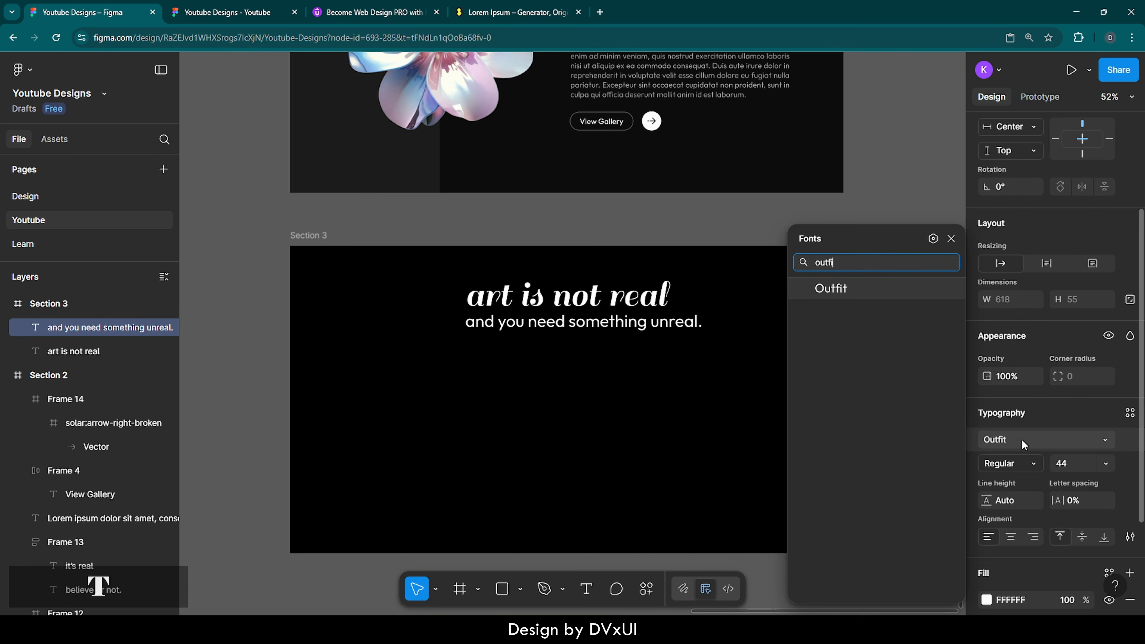
key("Return")
scroll(1012, 240, "up", 3)
key("Return")
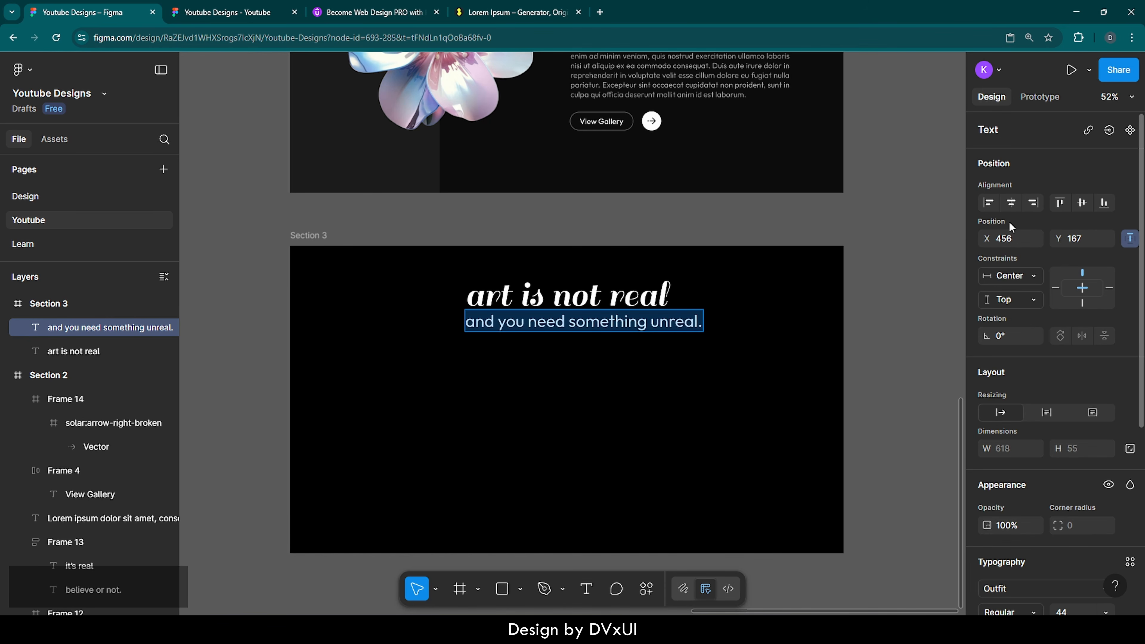
left_click(1012, 202)
key("Escape")
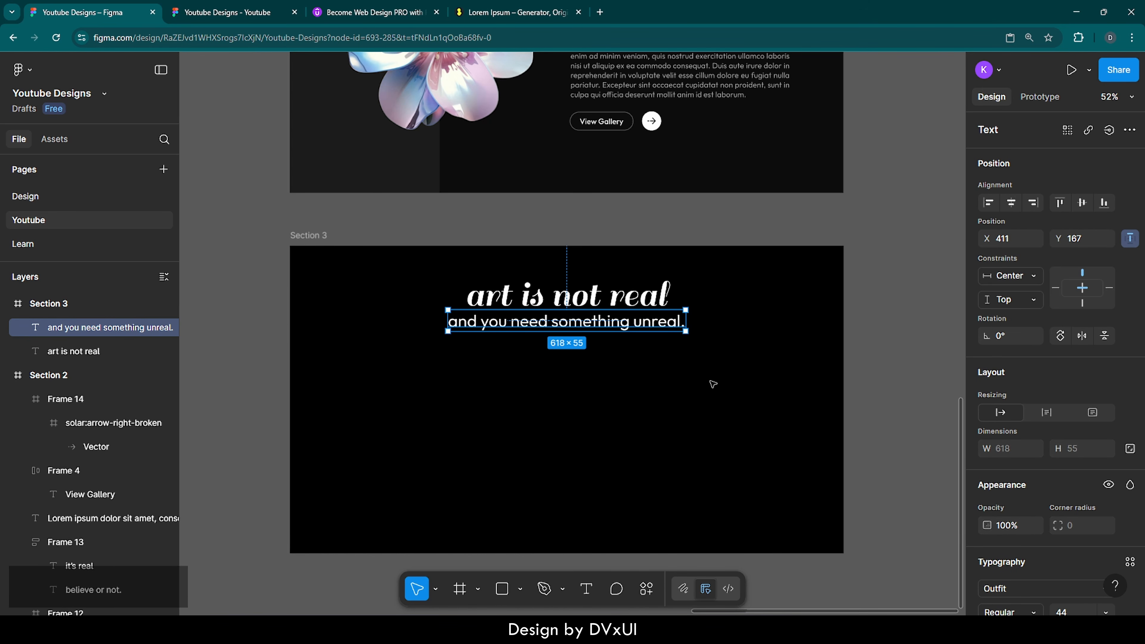
Step: Group the heading and subtitle in an auto-layout frame with a -8 gap
left_click_drag(635, 389, 506, 298)
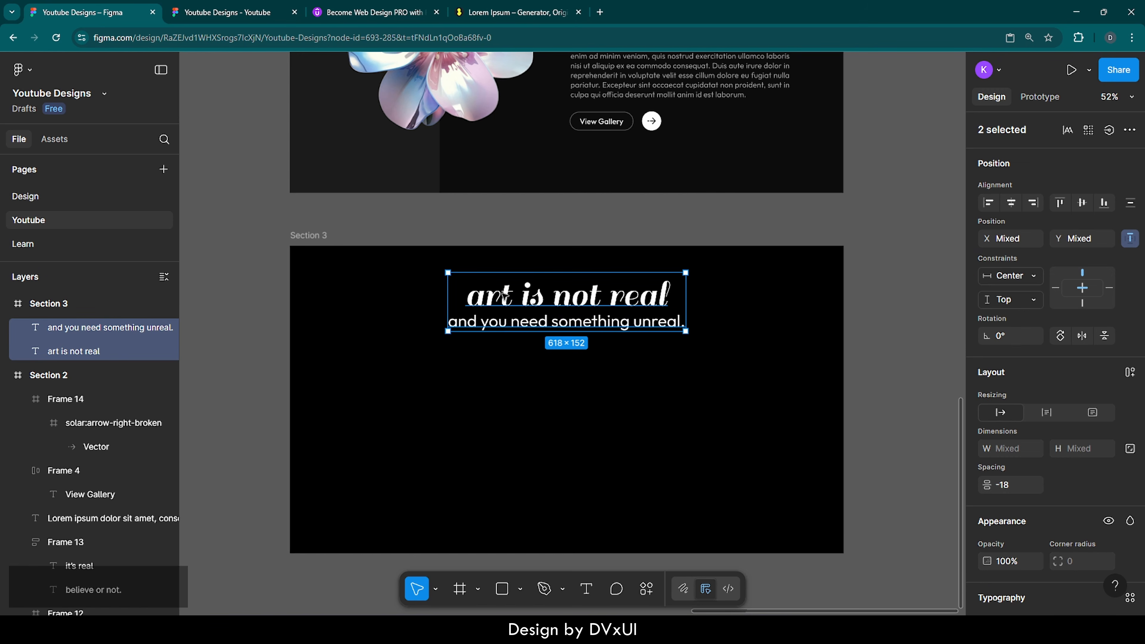
left_click(1129, 373)
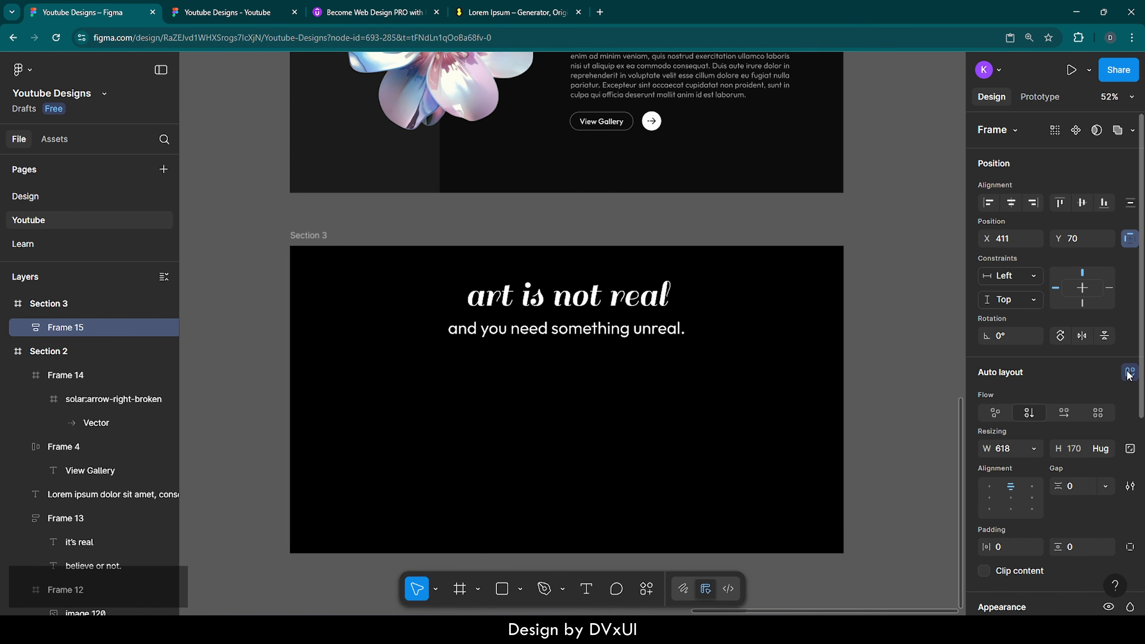
left_click(1078, 487)
type("-")
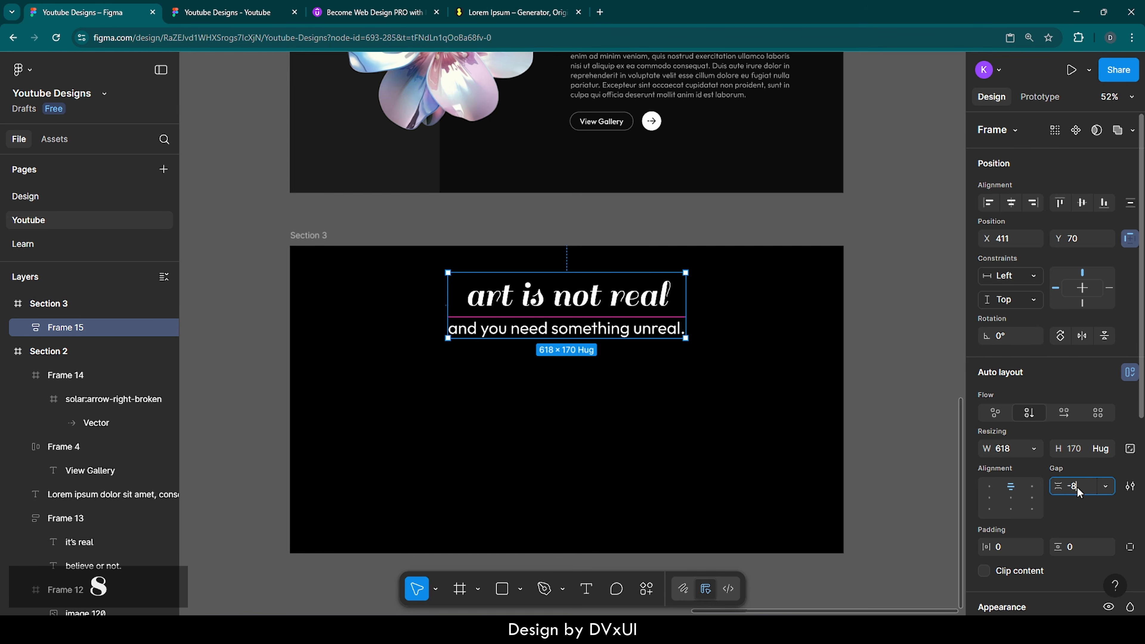
type("8")
key("Return")
left_click(686, 460)
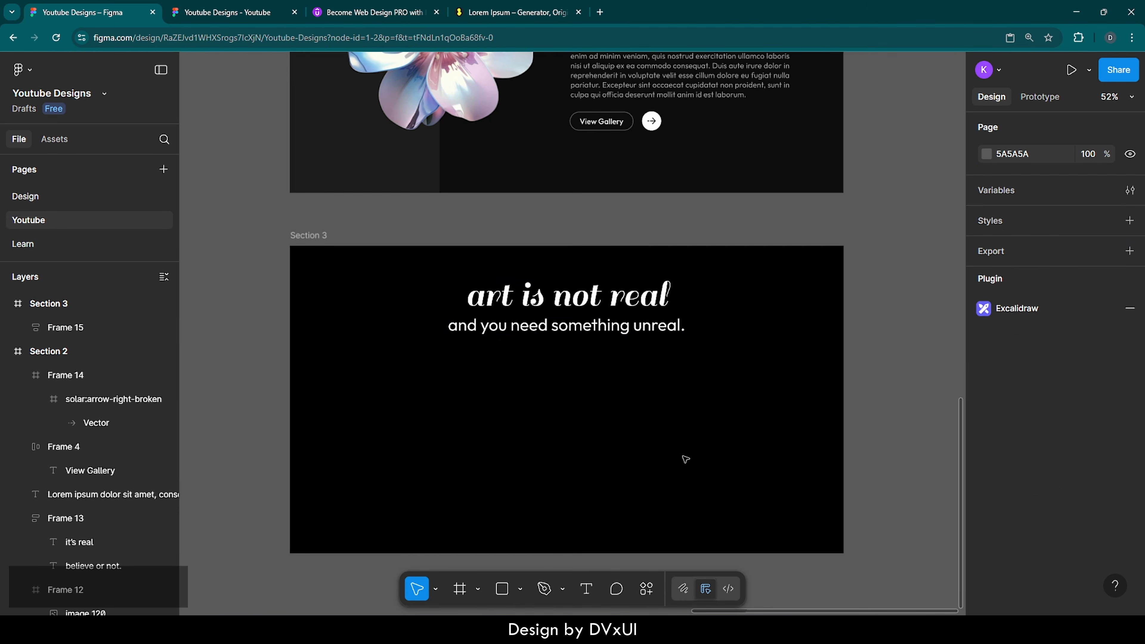
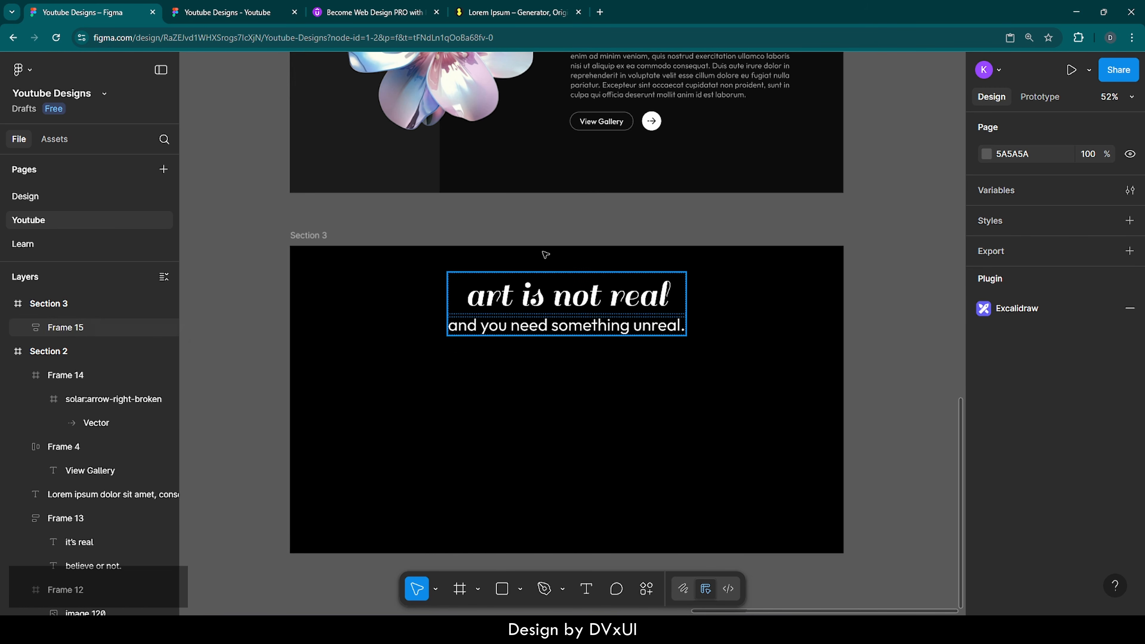
Step: Copy the first sentence of the Lorem Ipsum placeholder text and return to Figma
left_click(504, 16)
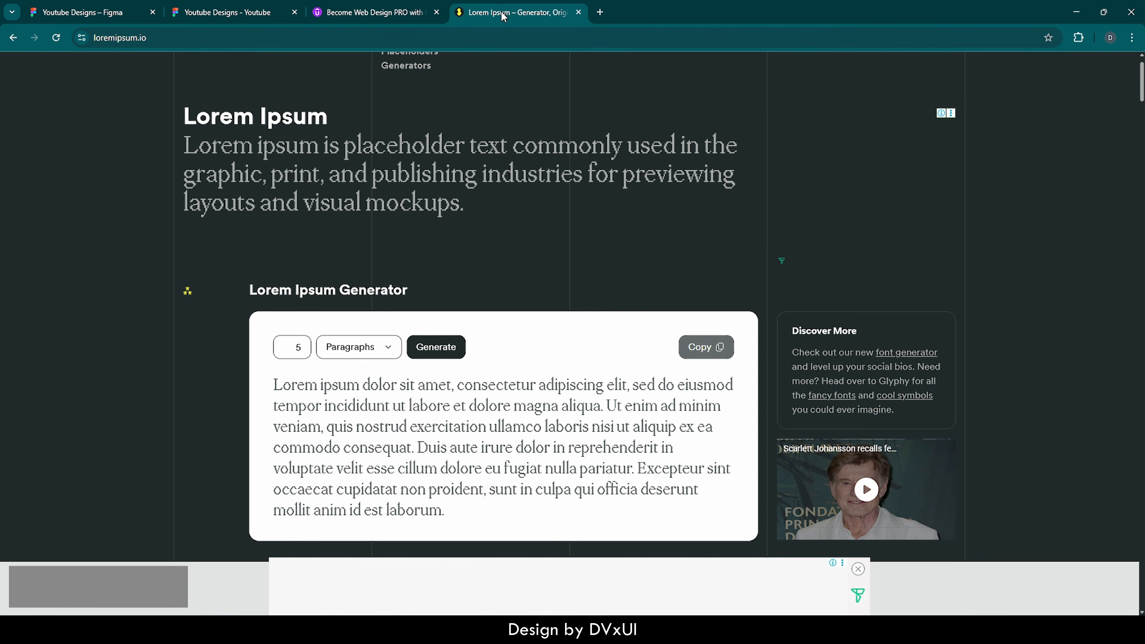
left_click_drag(275, 385, 606, 410)
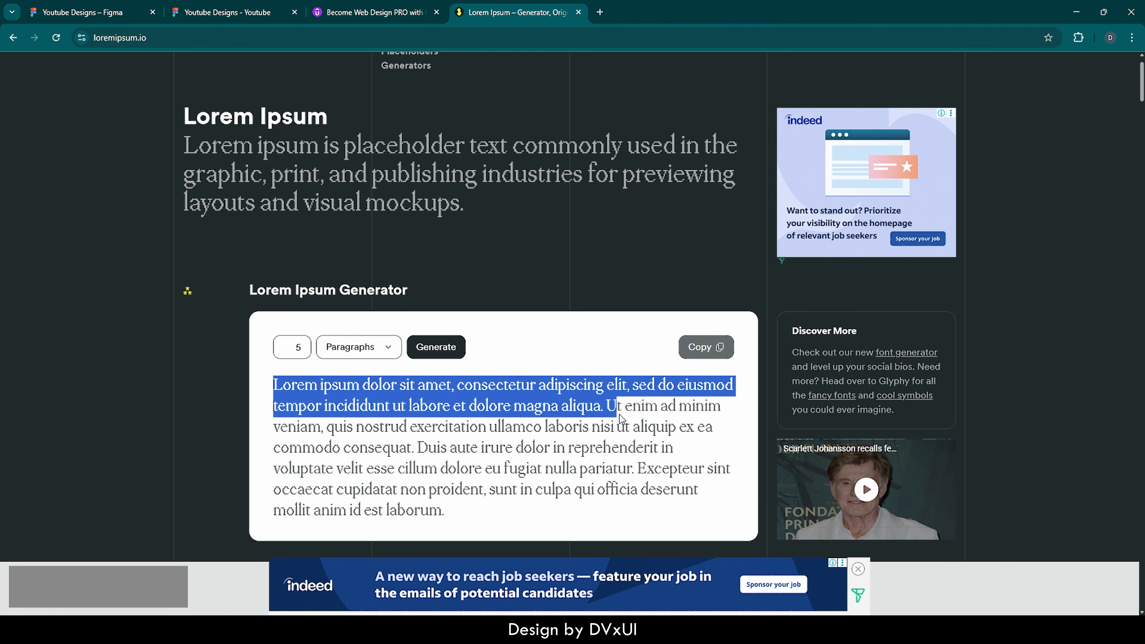
key("ctrl+c")
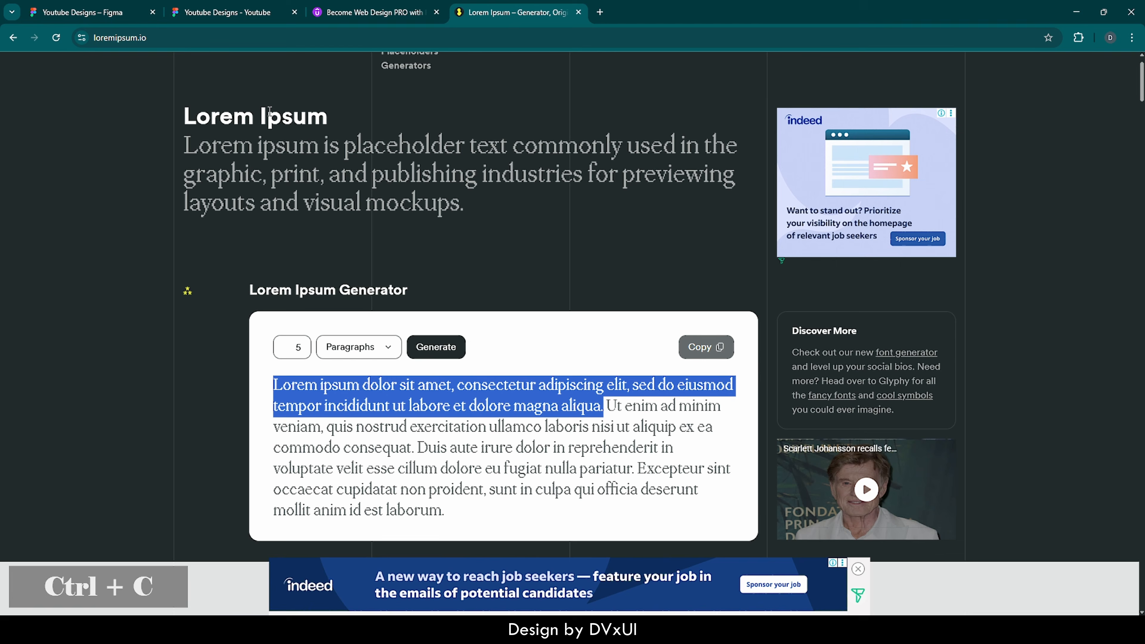
left_click(105, 12)
Step: Paste the Lorem sentence into Section 3 as text at size 20 with 60% fill opacity
key("t")
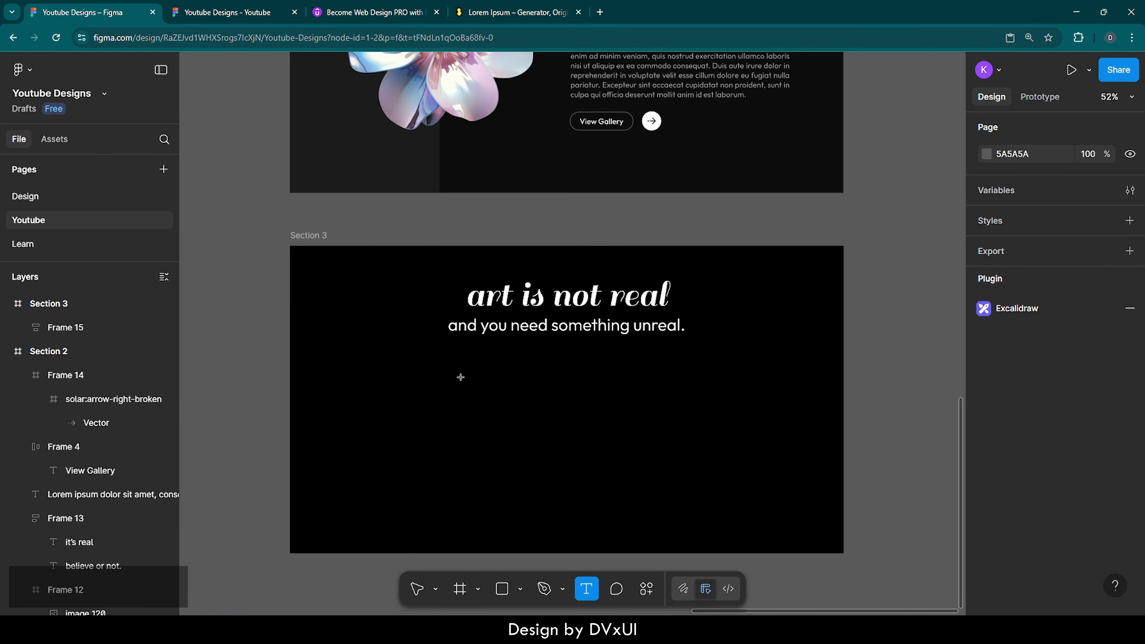
left_click(458, 376)
key("ctrl+v")
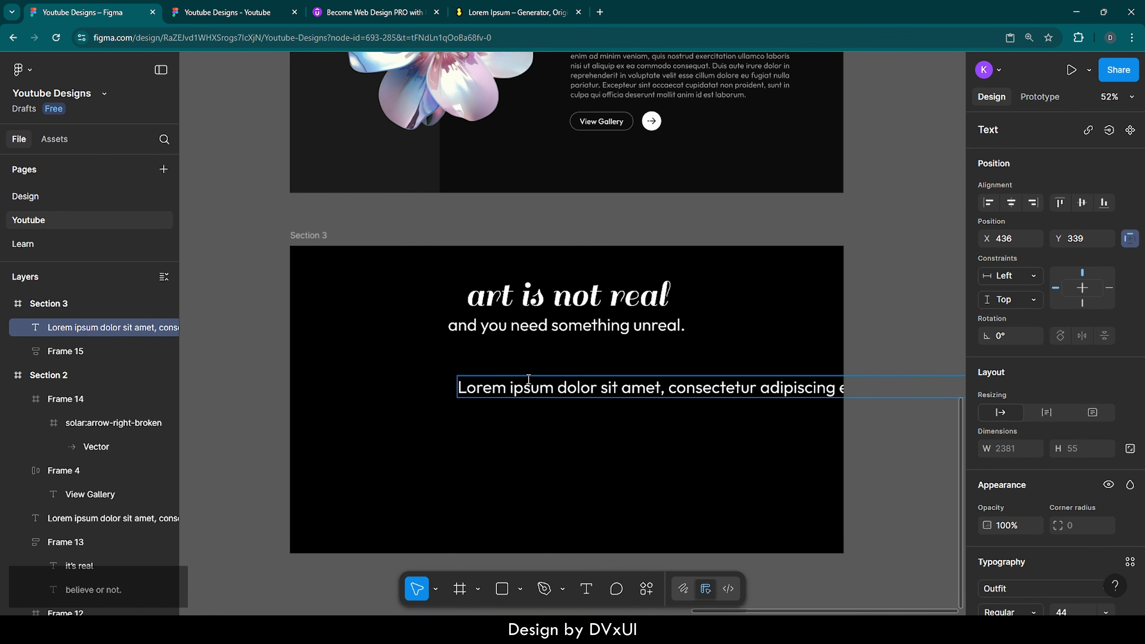
key("ctrl+a")
scroll(1023, 587, "down", 3)
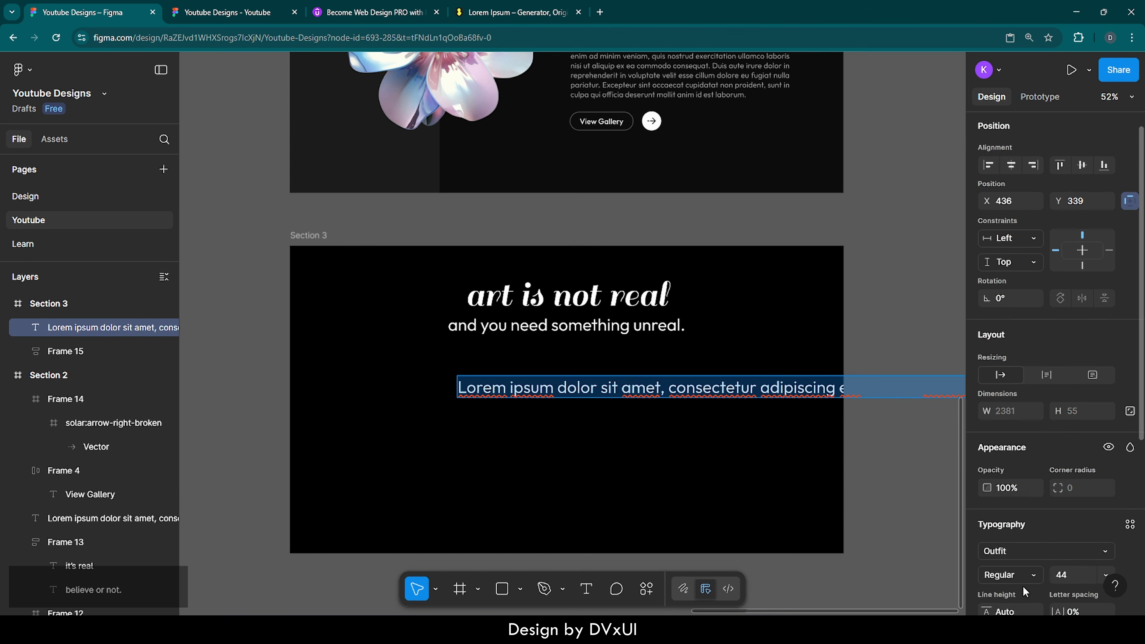
left_click(1070, 502)
type("20")
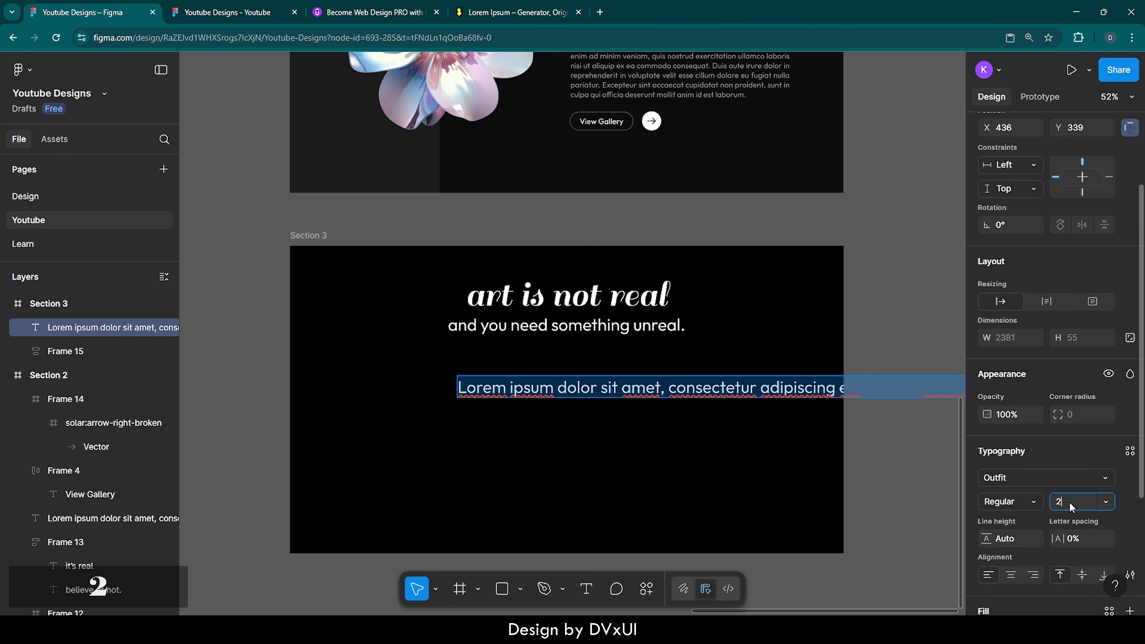
key("Return")
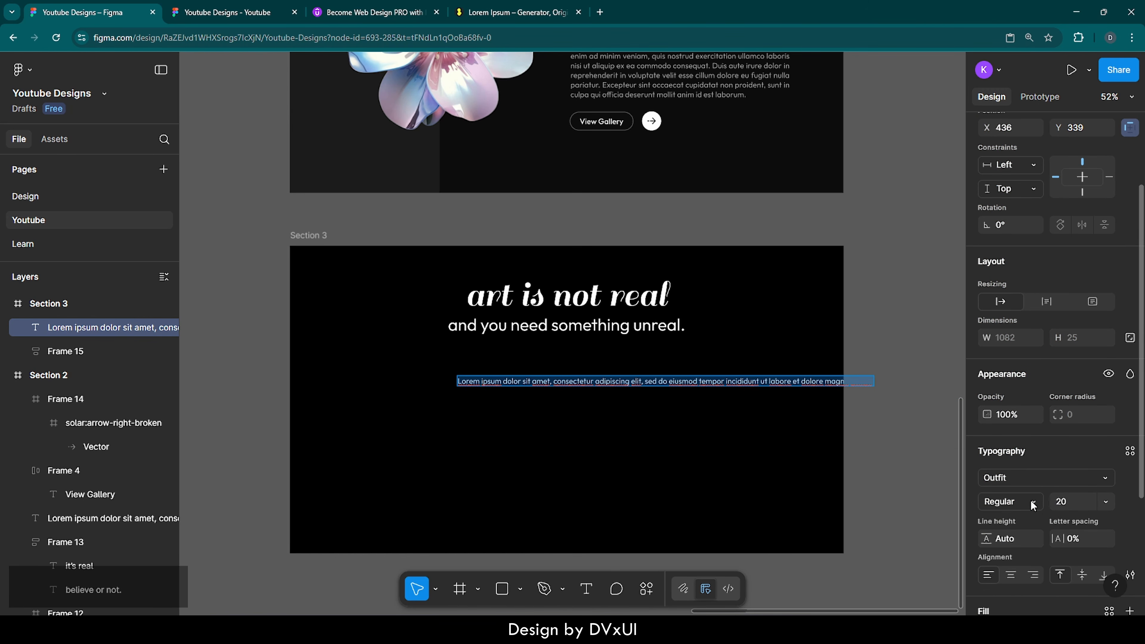
scroll(1031, 499, "down", 5)
left_click(1081, 465)
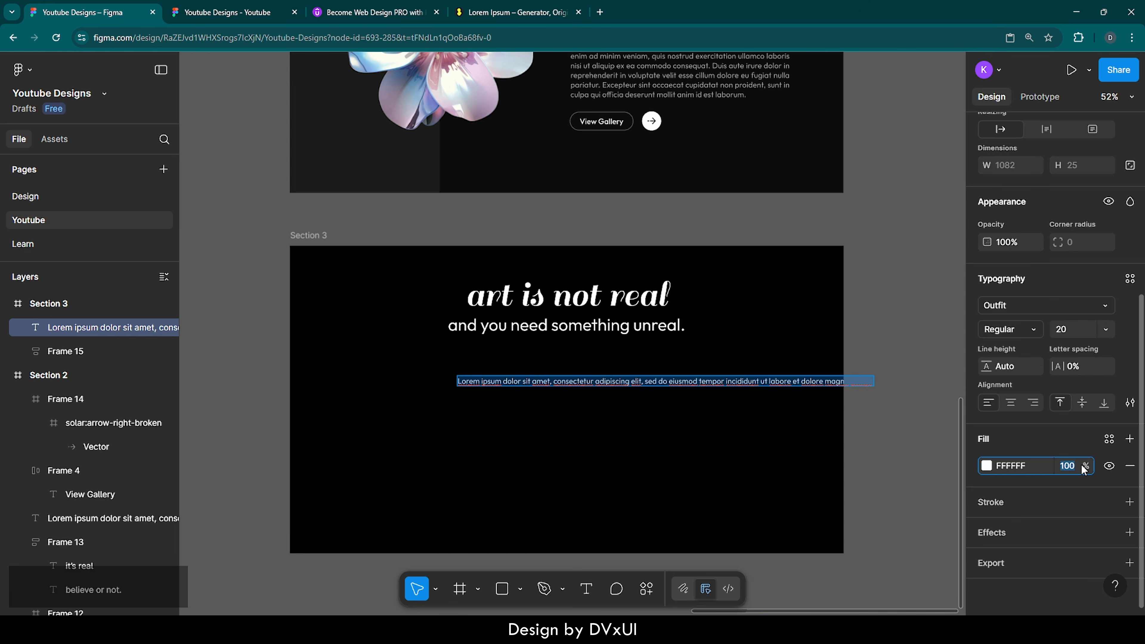
type("60")
key("Return")
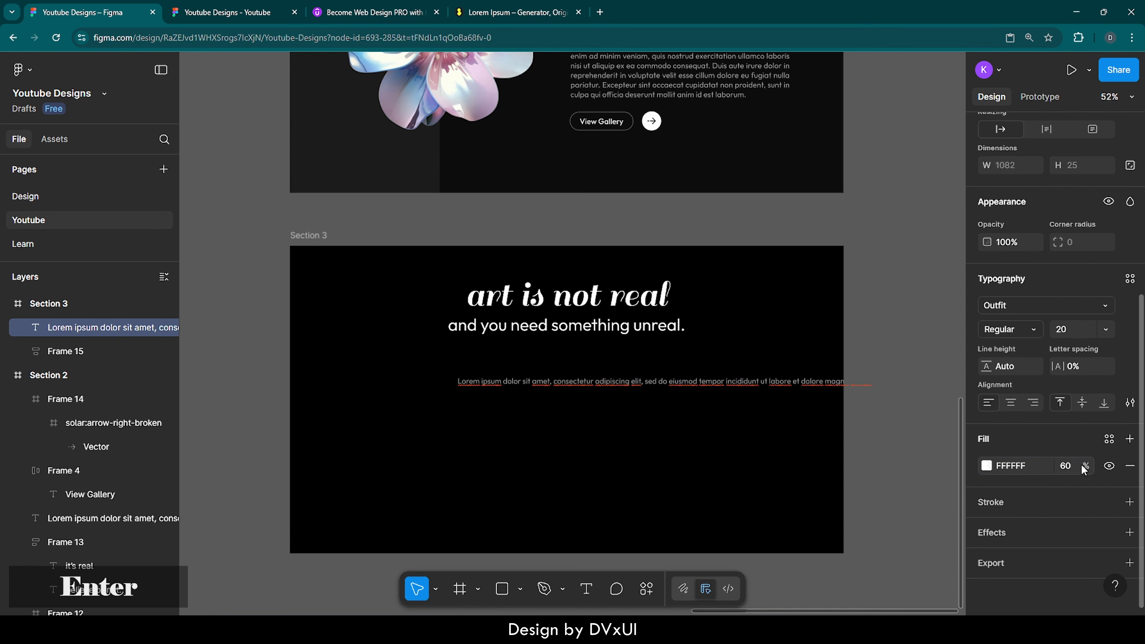
key("Escape")
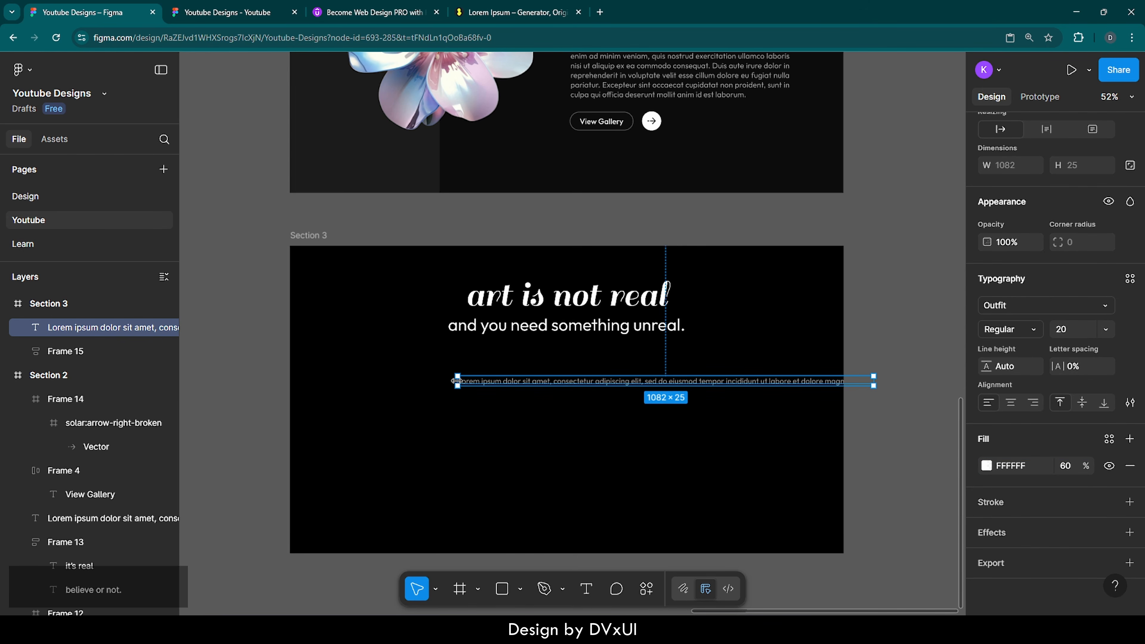
Step: Narrow the paragraph to wrap on two lines, center its text, and center it under the tagline
left_click_drag(456, 381, 621, 376)
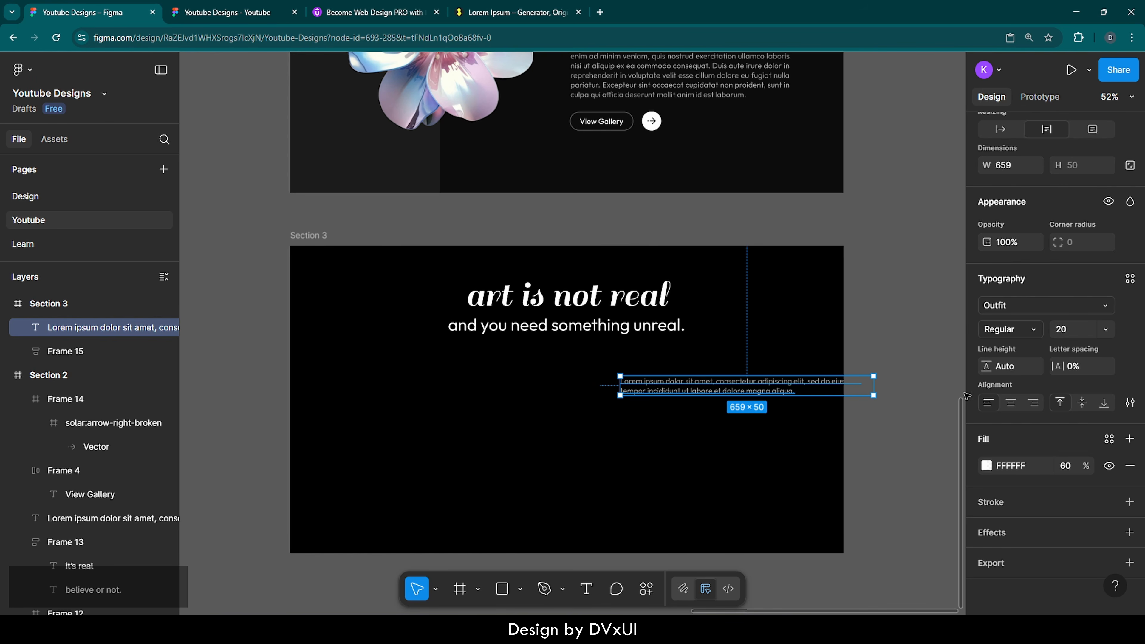
left_click(1011, 403)
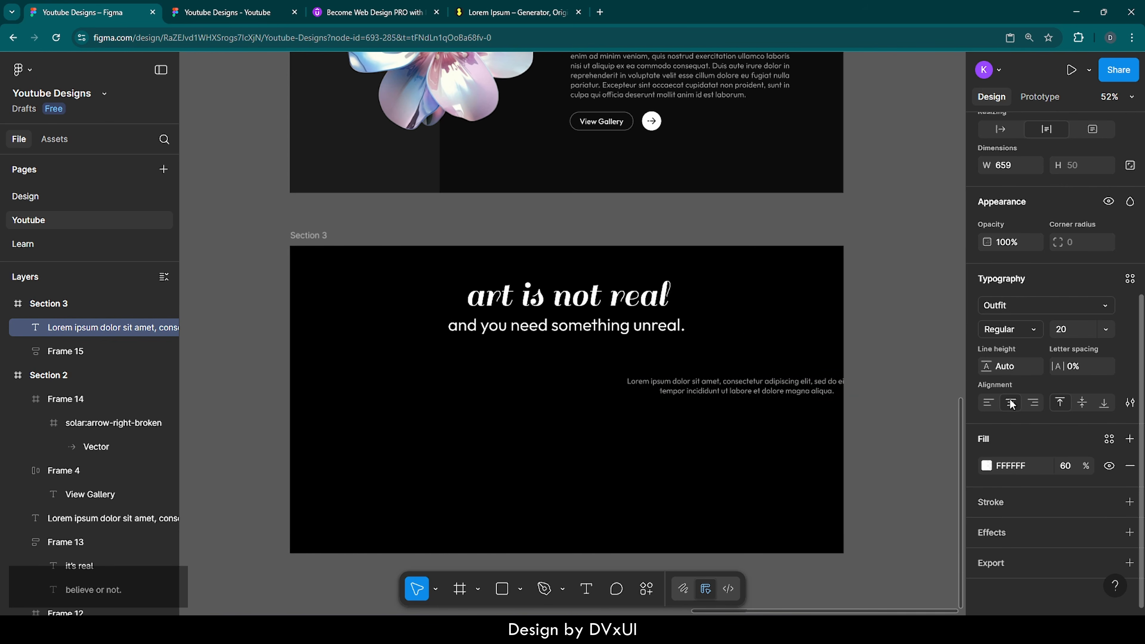
scroll(1010, 194, "up", 5)
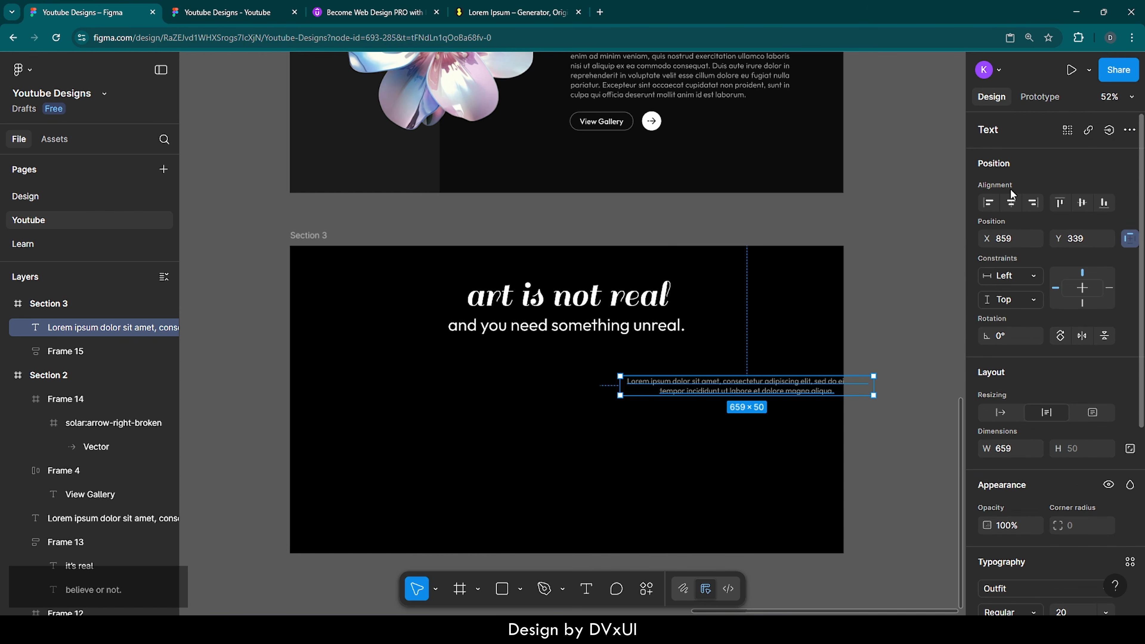
left_click(1013, 202)
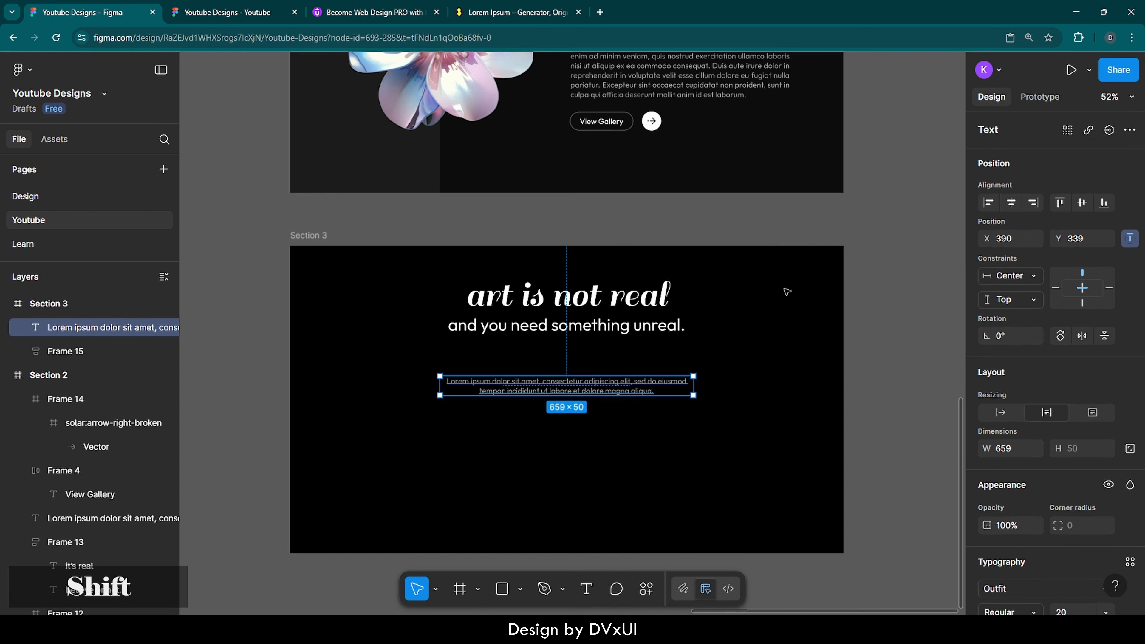
key("shift+Up")
key("shift+Up")
key("shift+Up")
key("shift+Up")
key("shift+Up")
key("shift+Up")
key("shift+Up")
key("shift+Up")
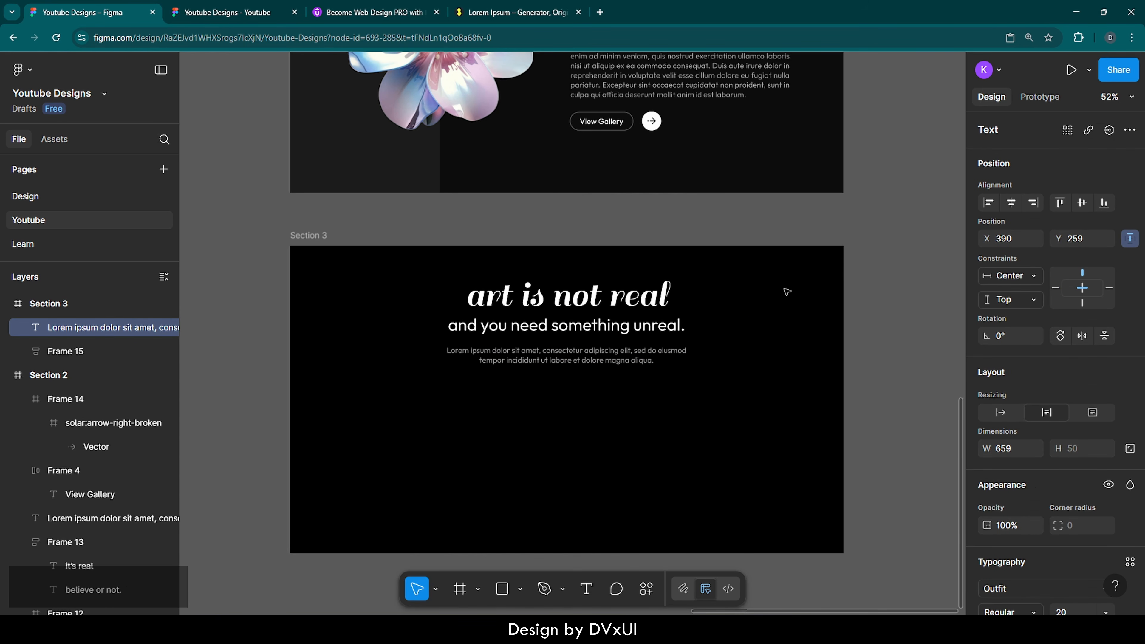
key("Up")
key("Up")
key("Up")
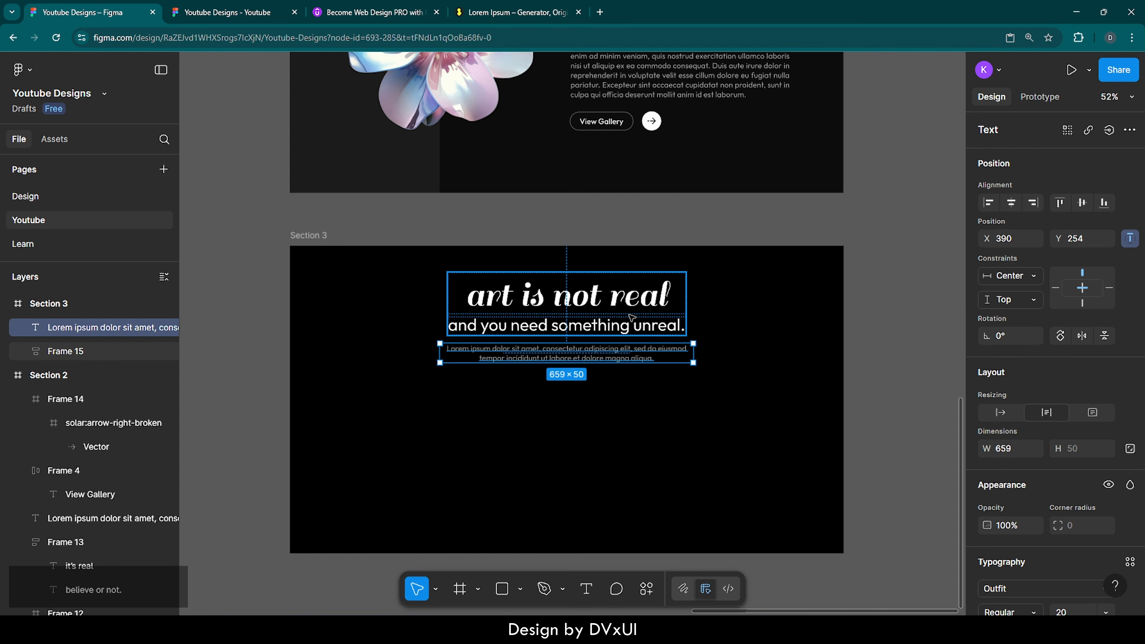
Step: Move the heading group and paragraph together, checking their spacing to the section edges
left_click(632, 317, "shift")
key("shift+Up")
key("shift+Up")
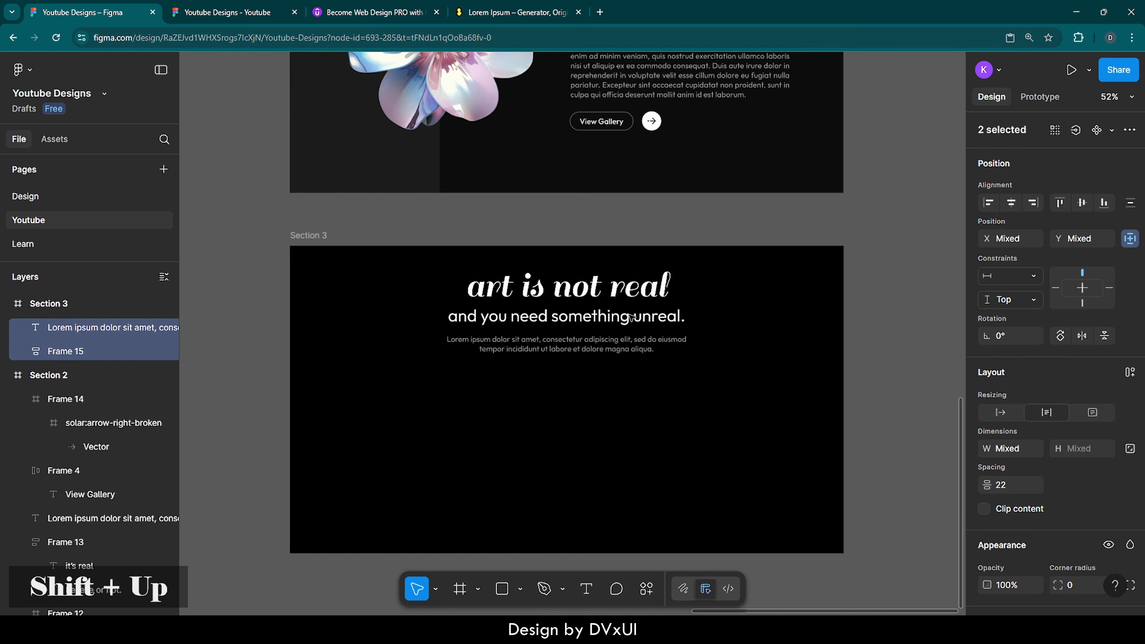
key("Down")
key("Down")
key("Down")
key("Down")
key("Down")
key("Down")
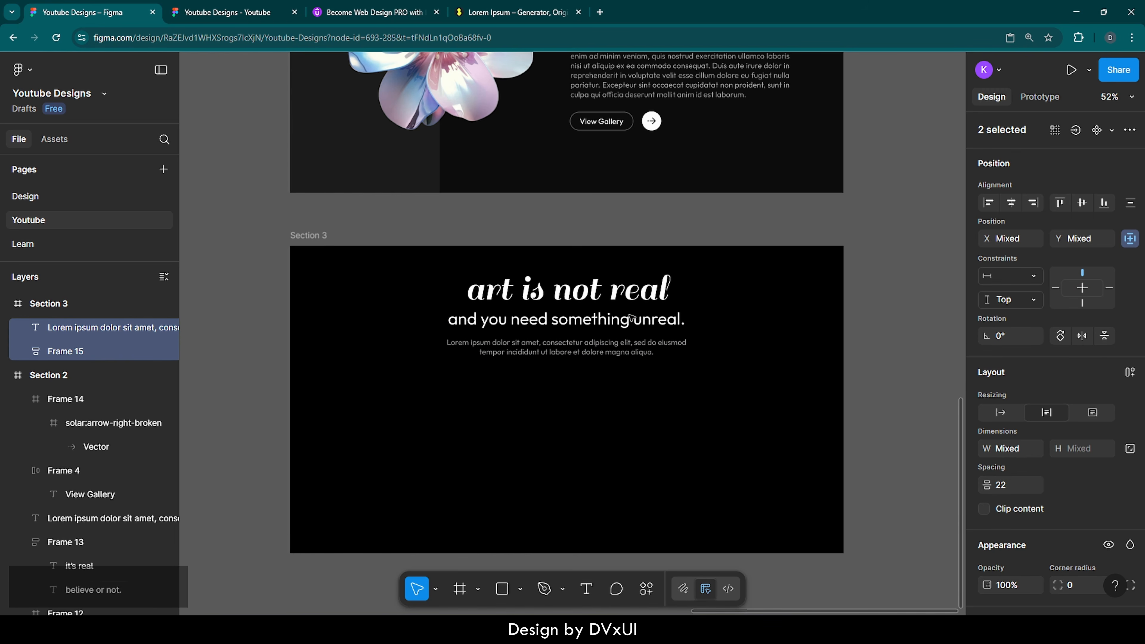
key("alt")
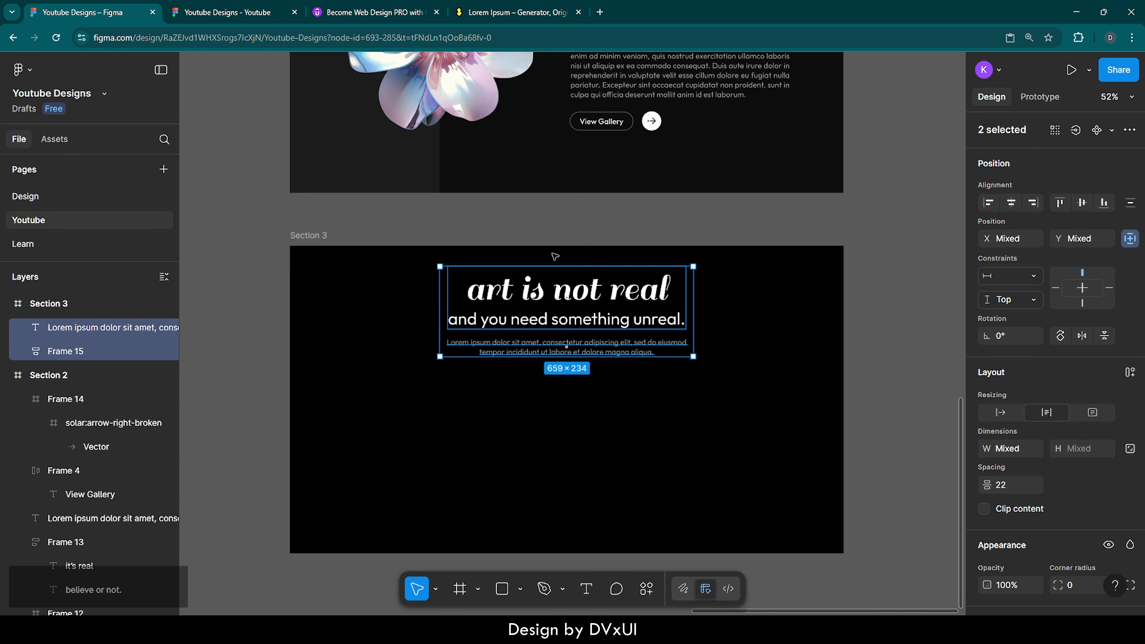
key("Down")
key("Down")
key("Down")
key("Down")
key("Down")
key("Down")
key("Down")
key("Down")
key("Down")
key("Down")
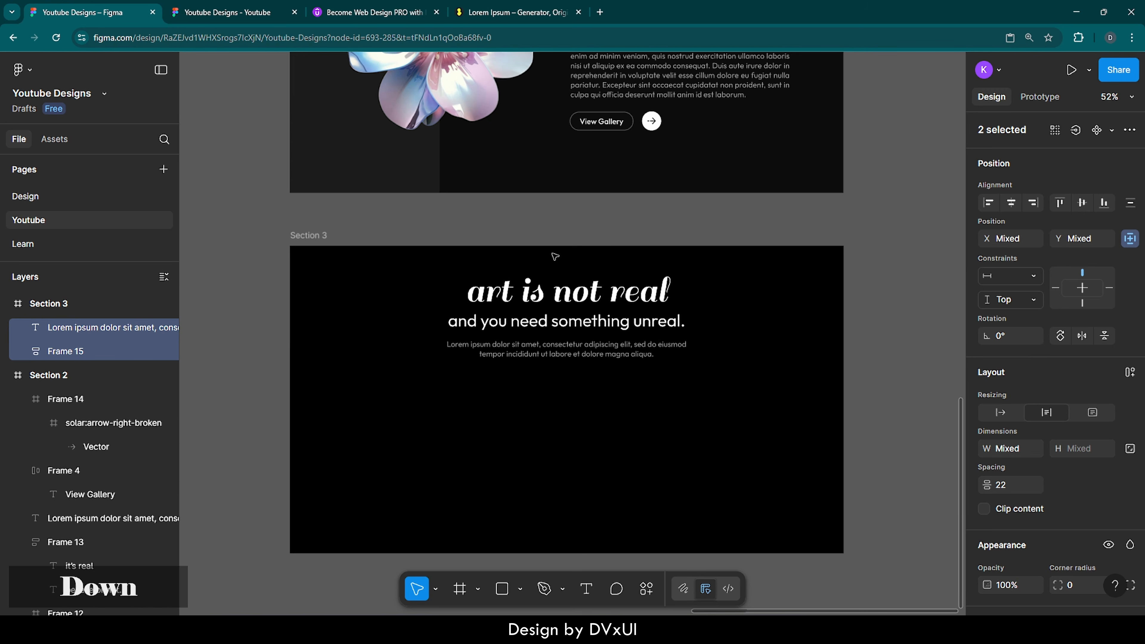
key("alt")
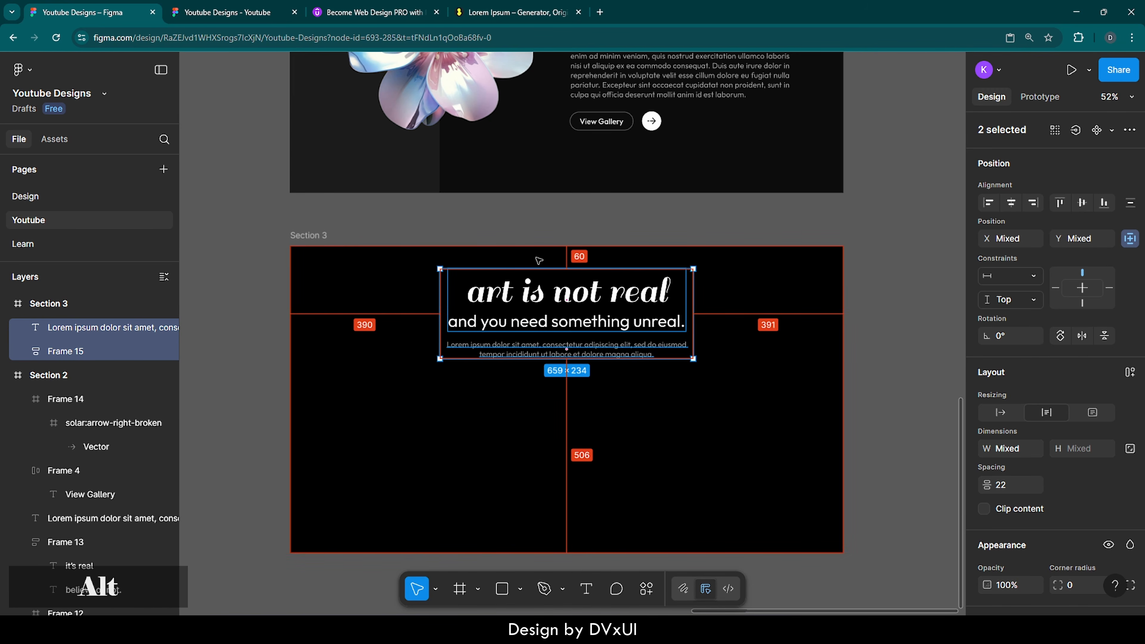
left_click(727, 270)
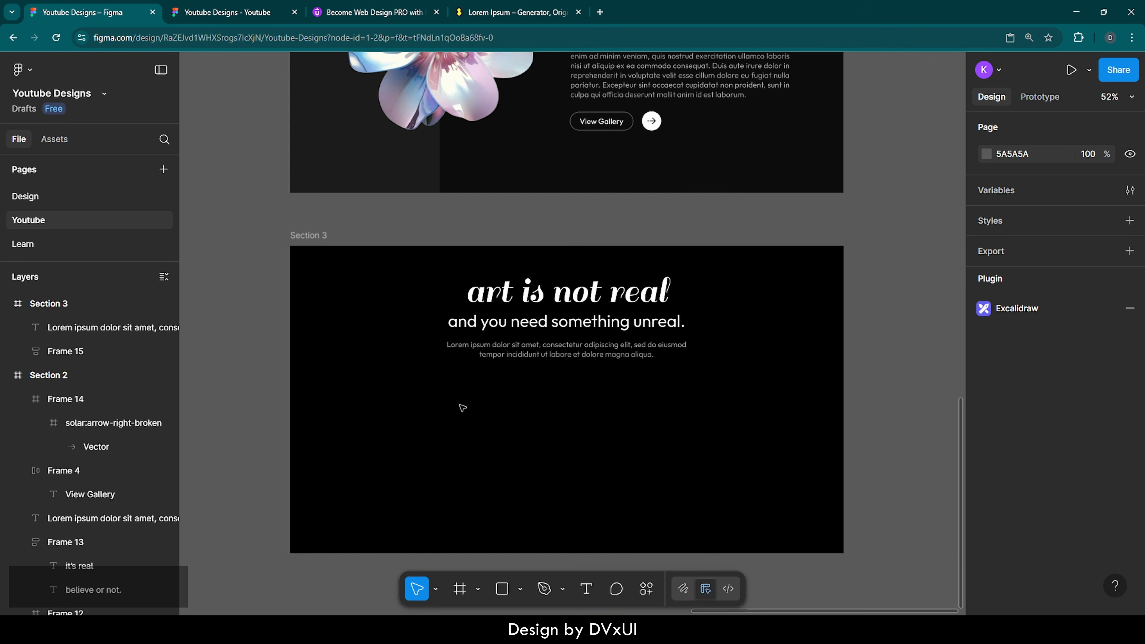
Step: Draw a new 824×350 frame below the paragraph in Section 3
key("f")
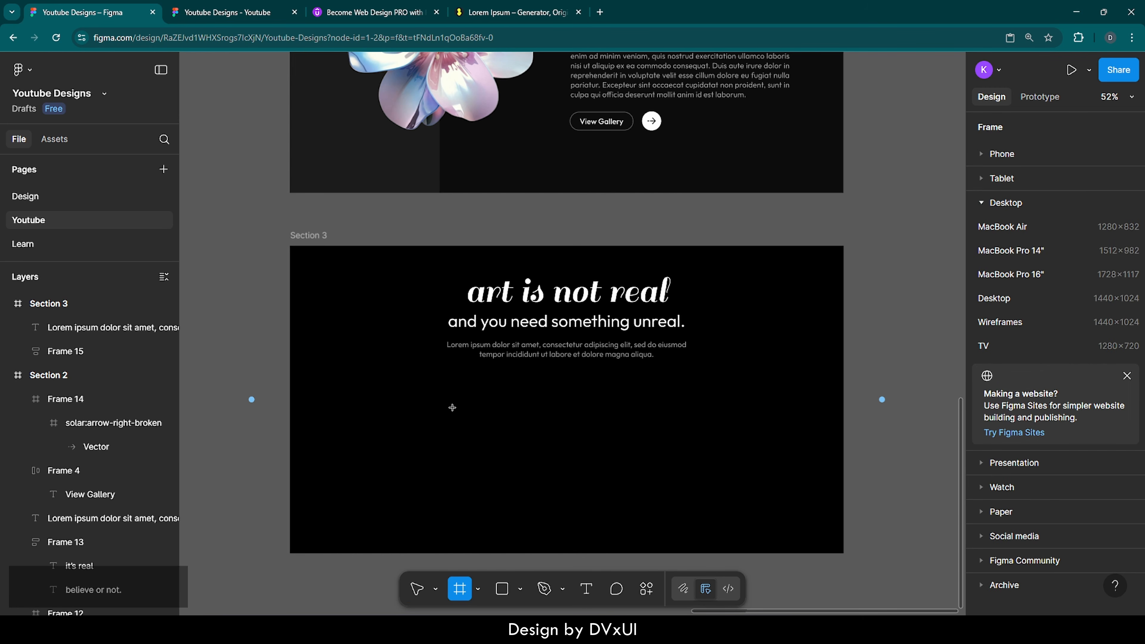
left_click(448, 411)
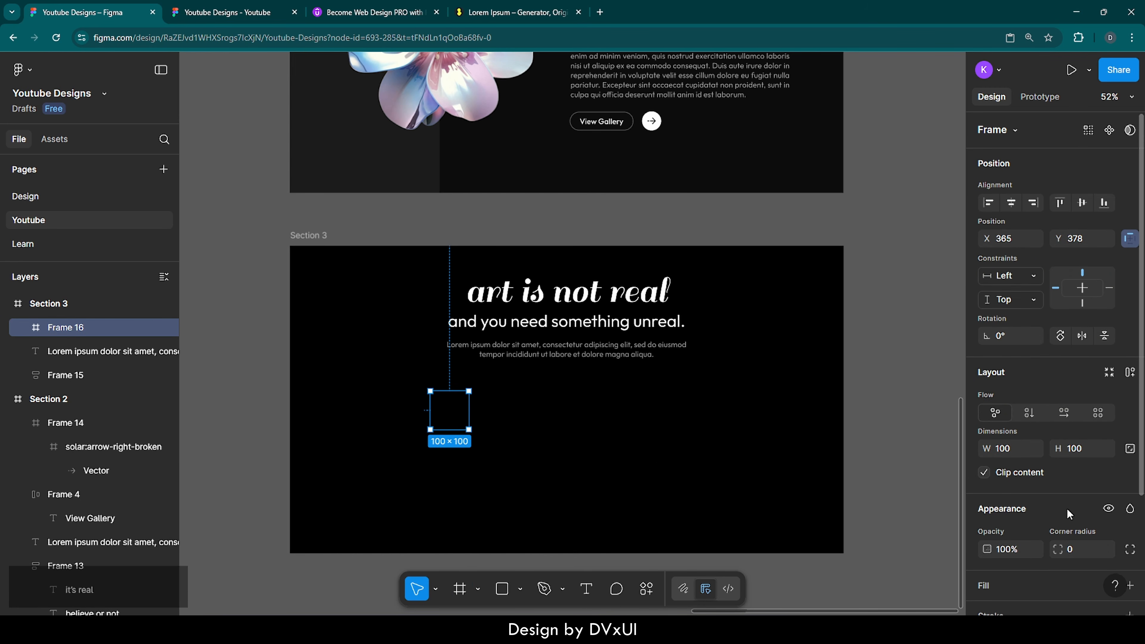
scroll(1075, 512, "down", 3)
scroll(1075, 511, "down", 1)
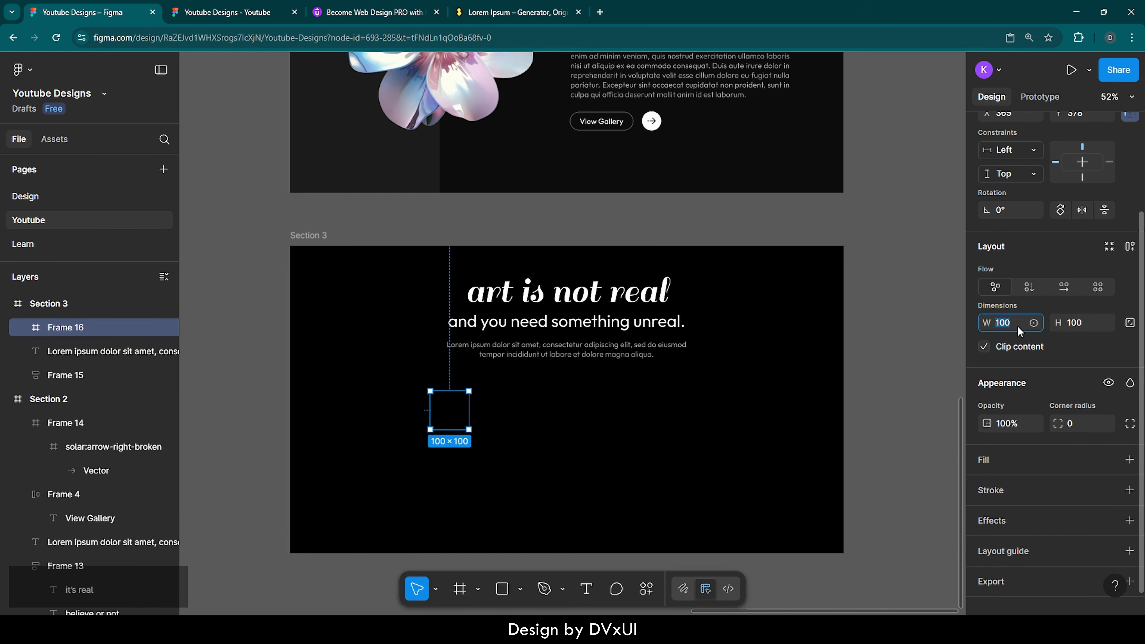
type("824")
key("Return")
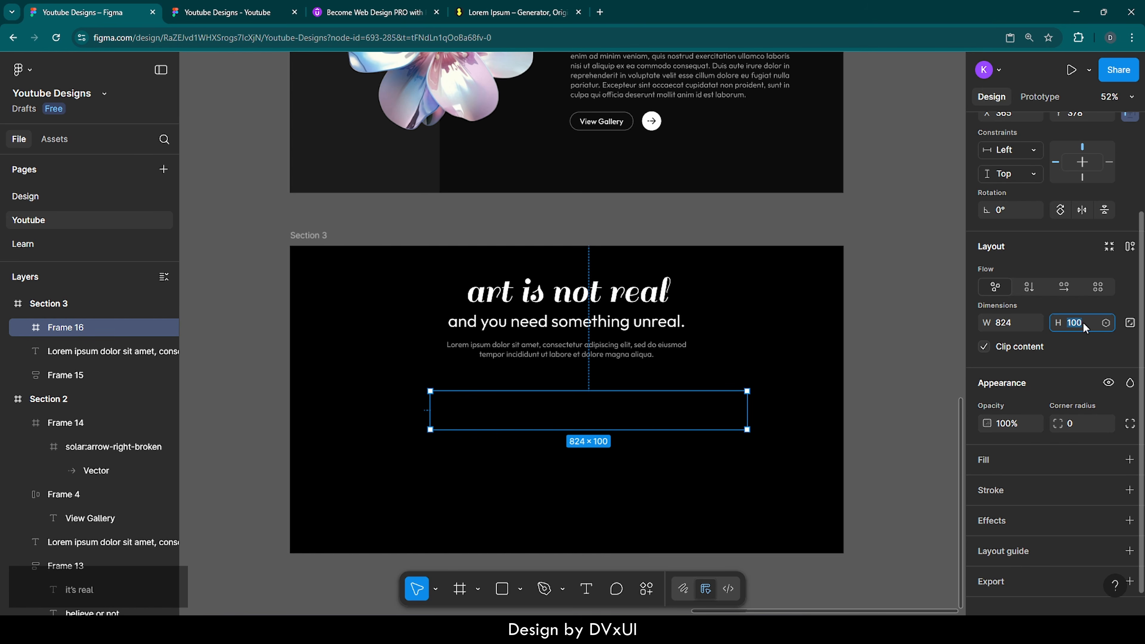
type("350")
key("Return")
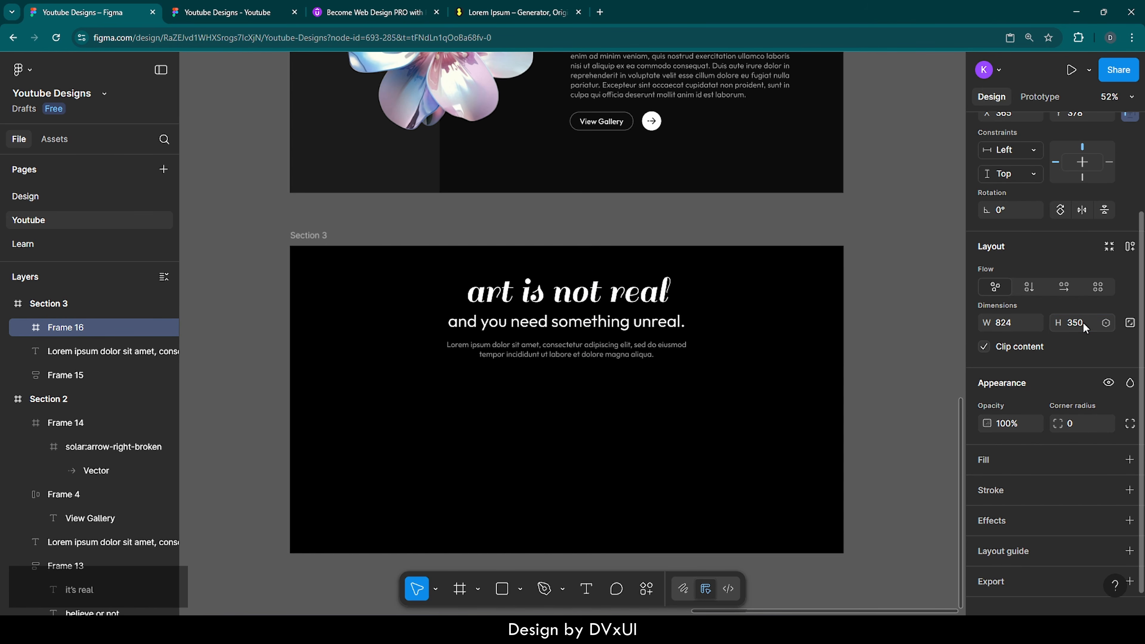
Step: Give the frame a white fill and a 72 corner radius
left_click(994, 460)
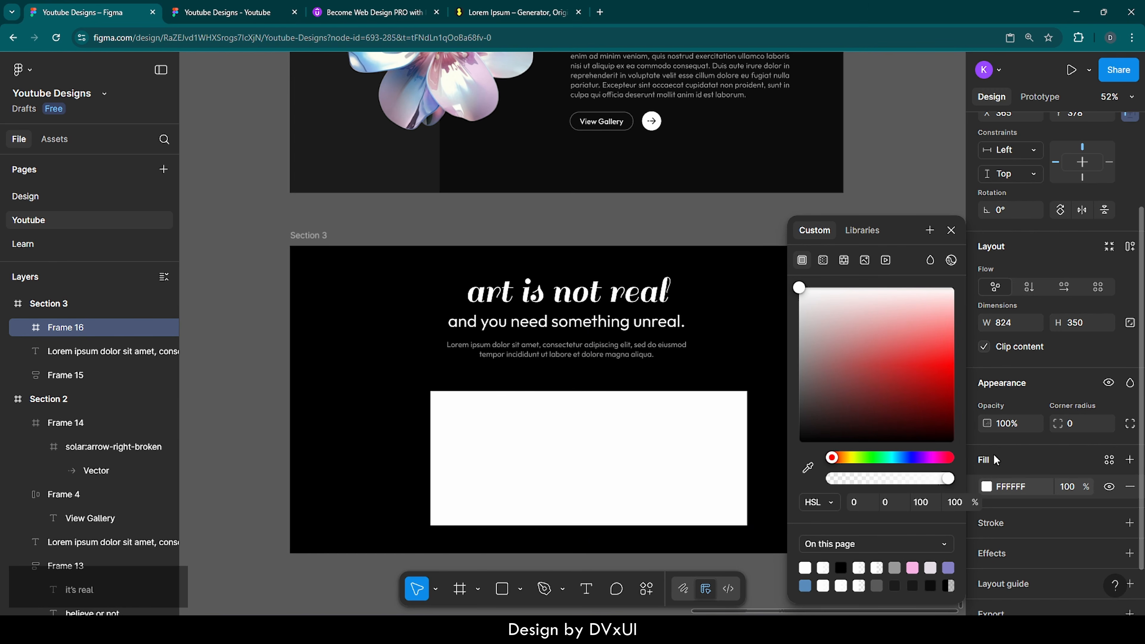
left_click(1086, 424)
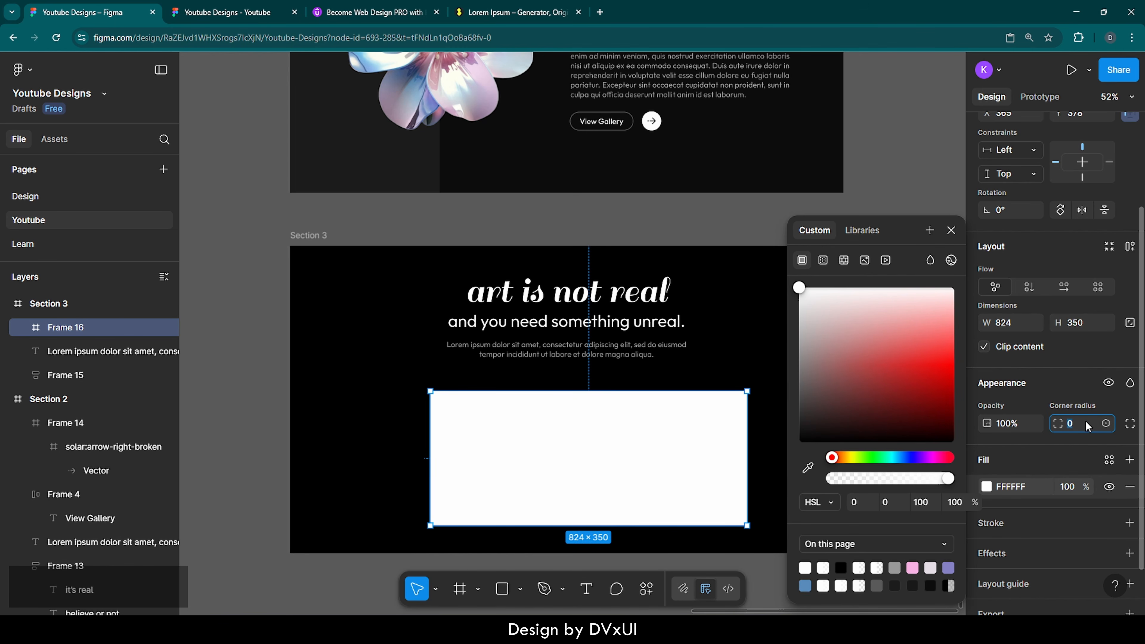
type("72")
key("Return")
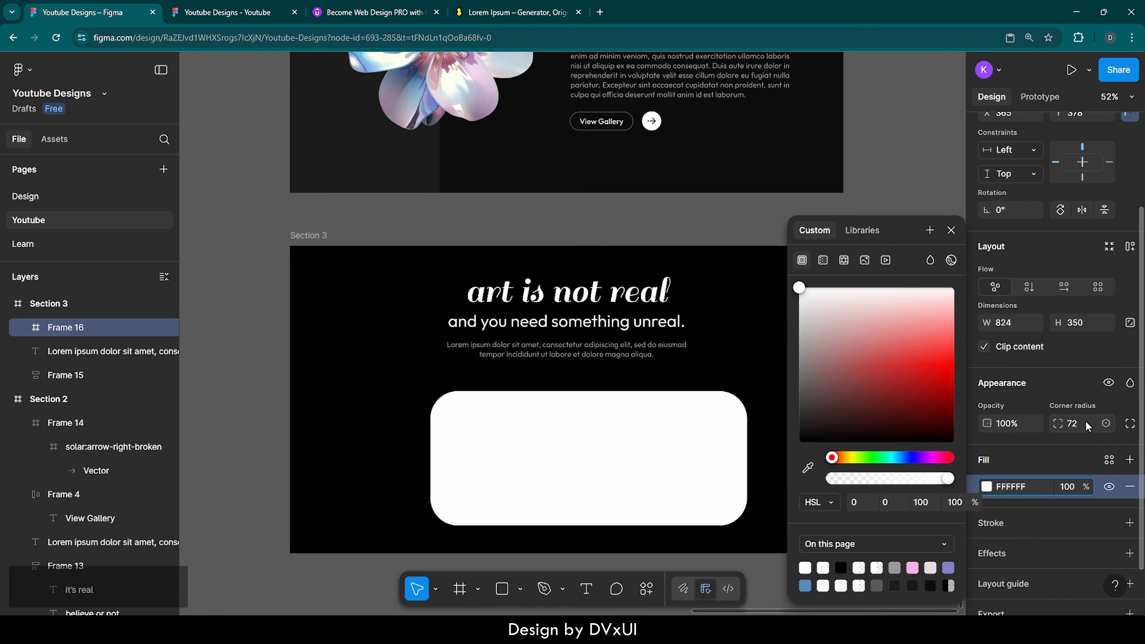
left_click(952, 230)
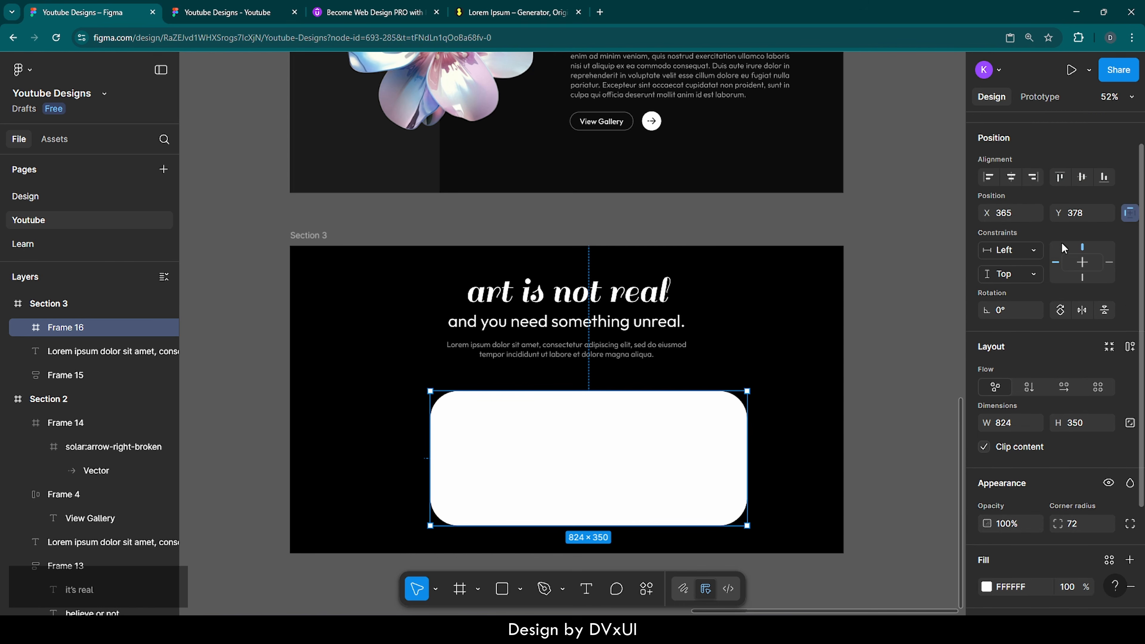
Step: Center Frame 16 horizontally in Section 3 and nudge it into position
scroll(1064, 248, "up", 1)
left_click(1011, 202)
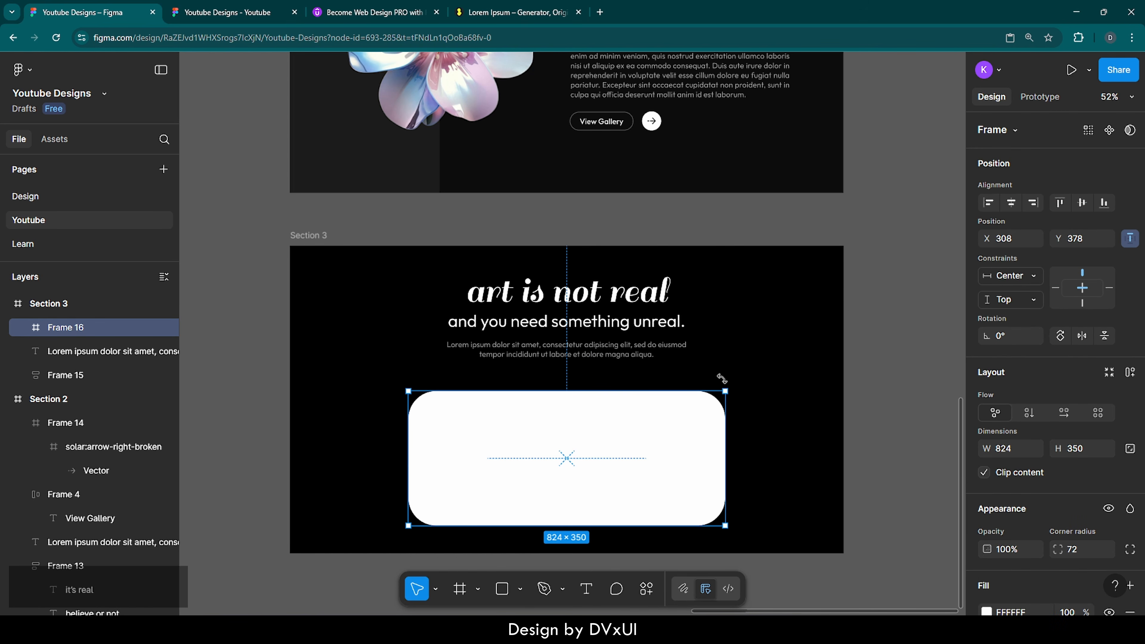
key("shift+Up")
key("shift+Up")
key("shift+Up")
key("shift+Up")
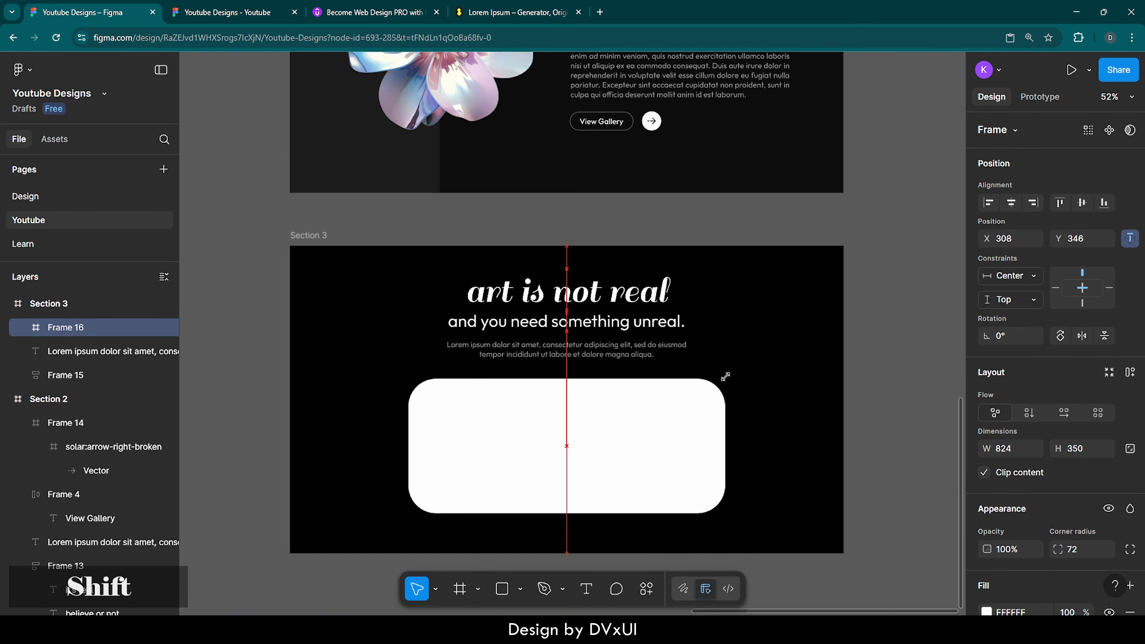
key("Down")
key("Down")
key("Down")
key("Down")
key("Down")
key("Down")
key("Down")
key("Down")
key("Down")
key("Down")
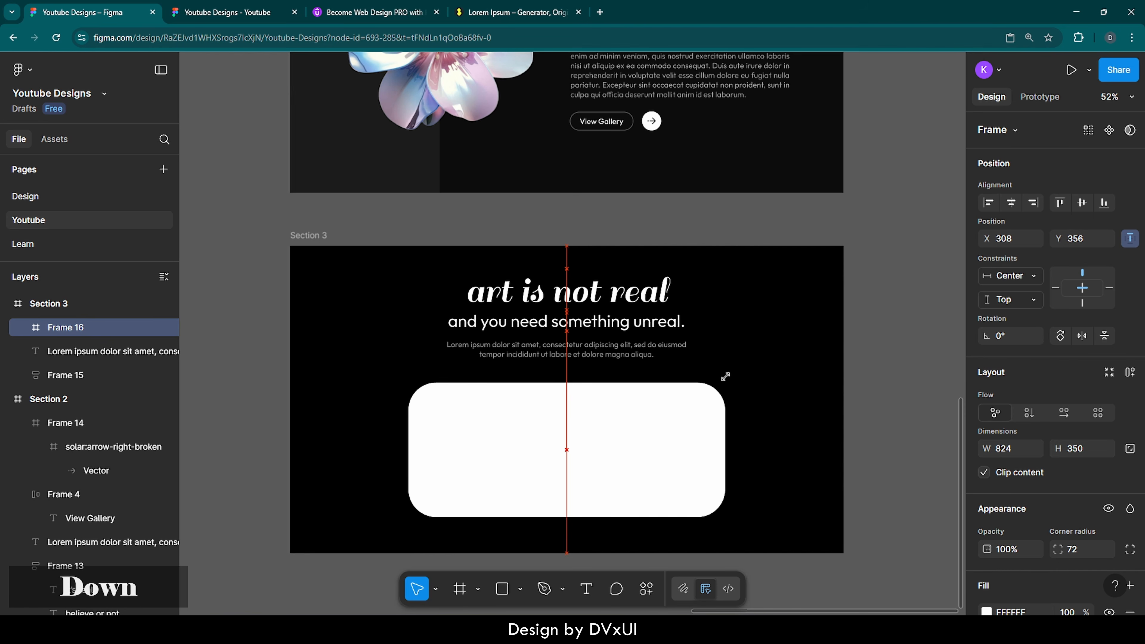
key("Down")
key("Down")
key("Down")
key("Down")
key("Down")
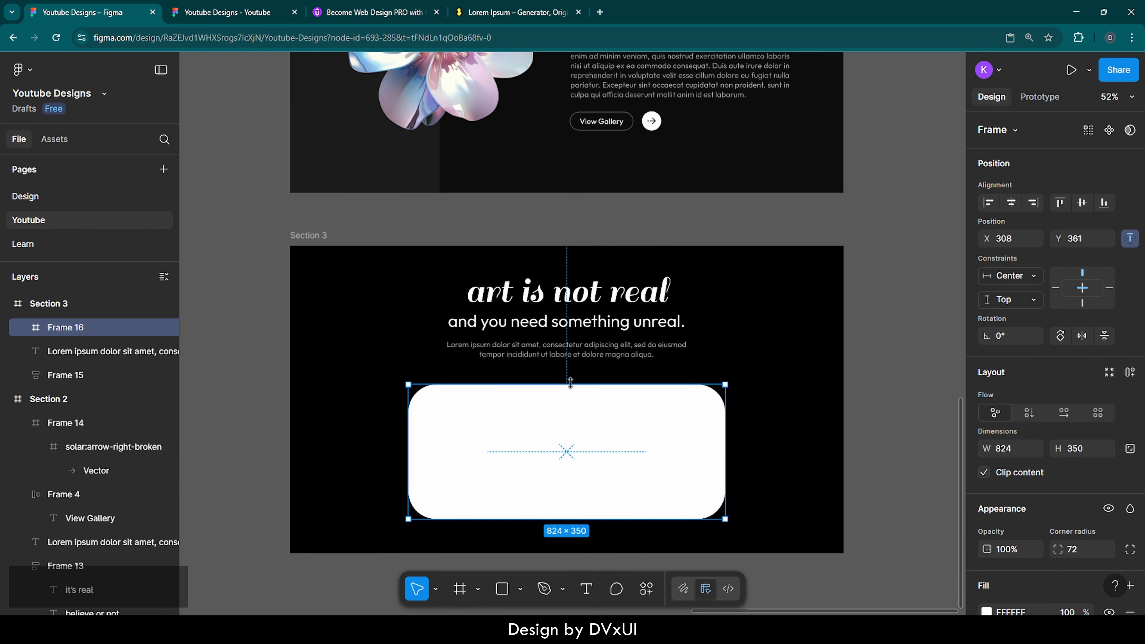
left_click(608, 371)
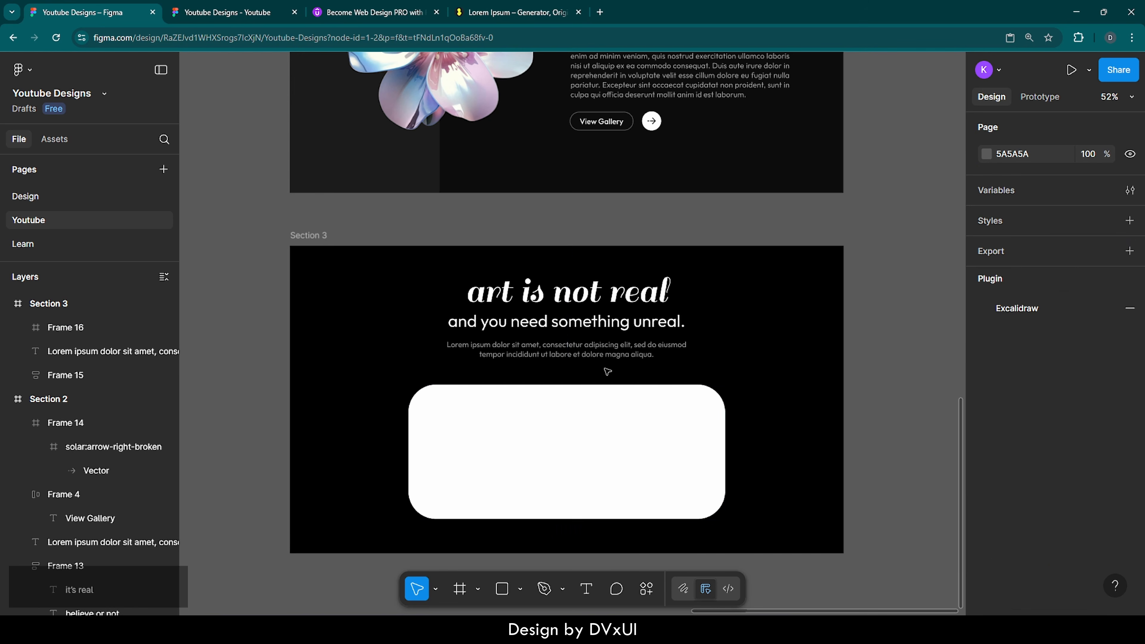
Step: Change Frame 16's fill to 0D0D0D at 60% opacity
left_click(567, 422)
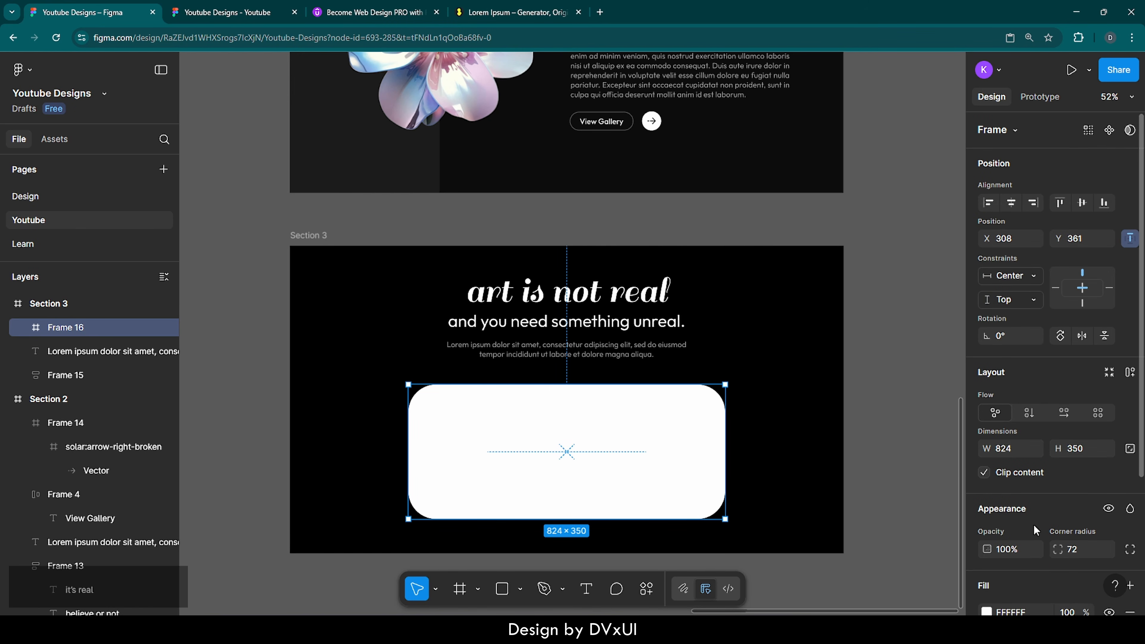
scroll(1034, 525, "down", 3)
scroll(1034, 524, "down", 1)
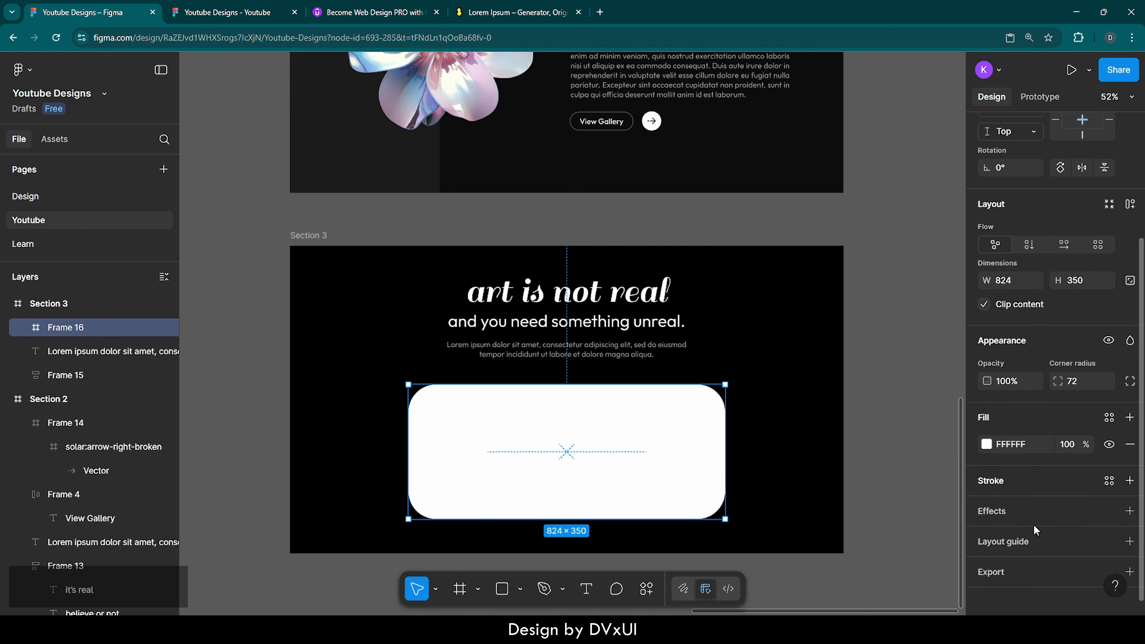
left_click(1036, 444)
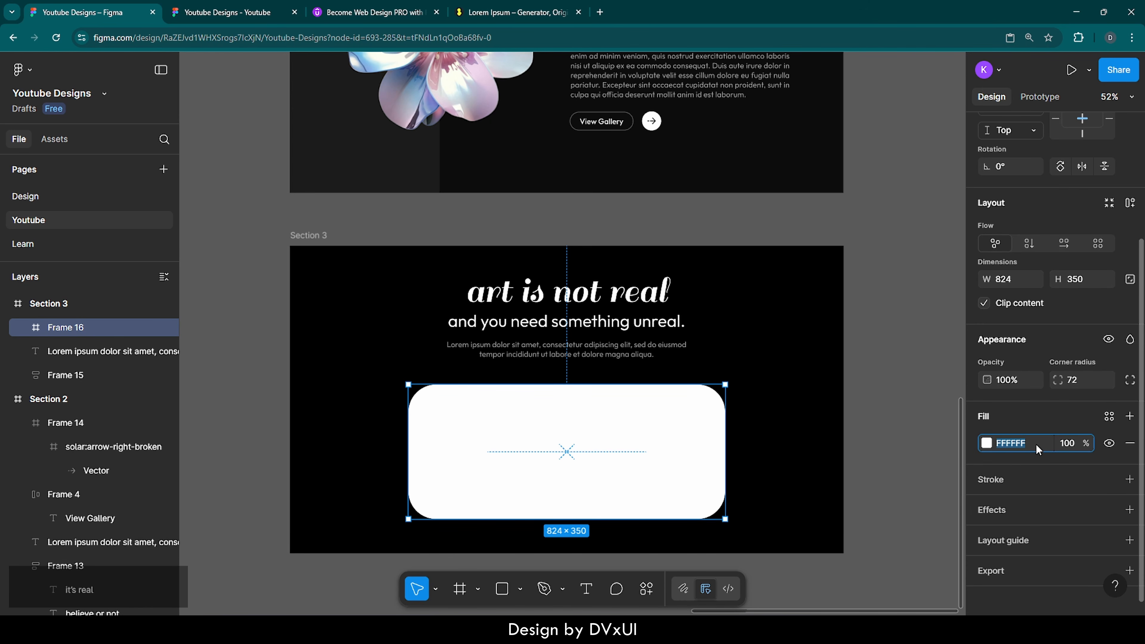
type("0d")
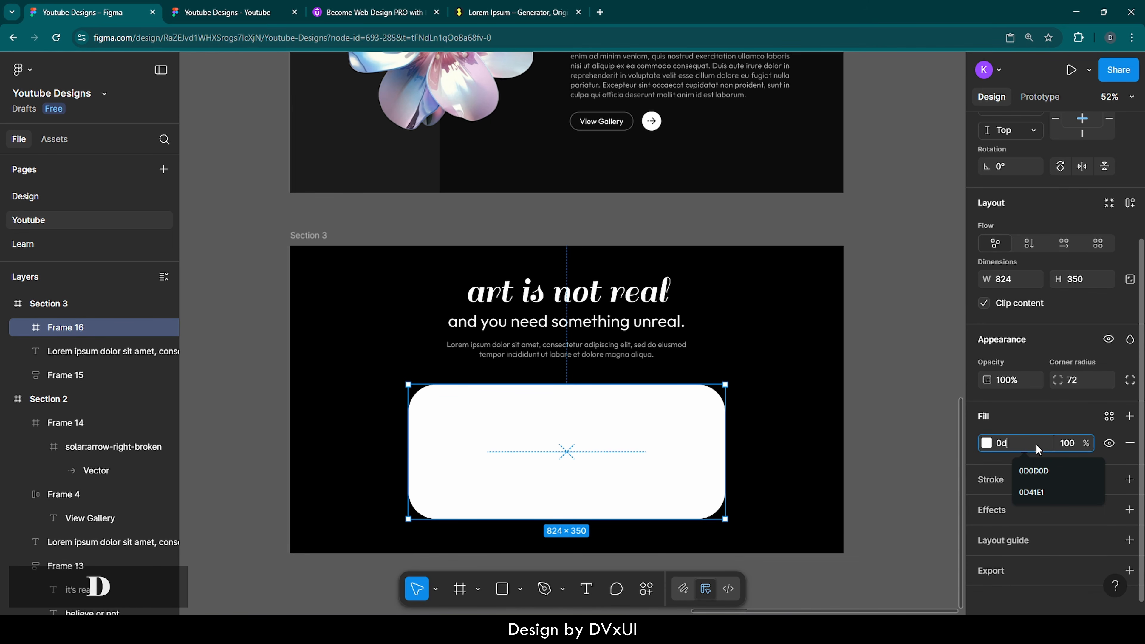
key("Return")
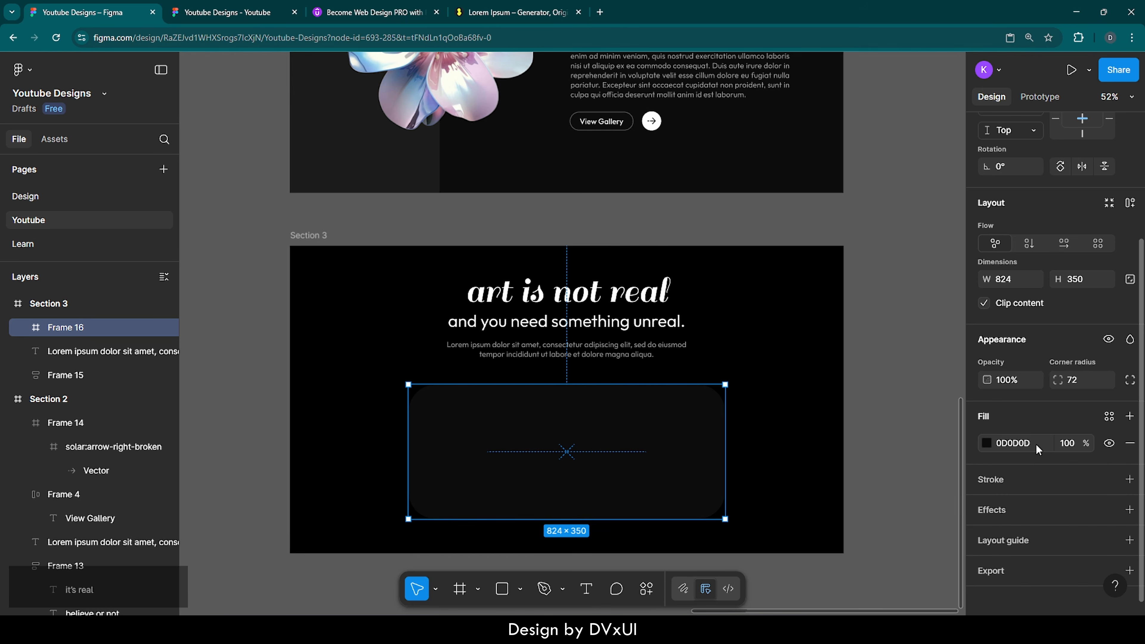
left_click(1063, 445)
type("60")
key("Return")
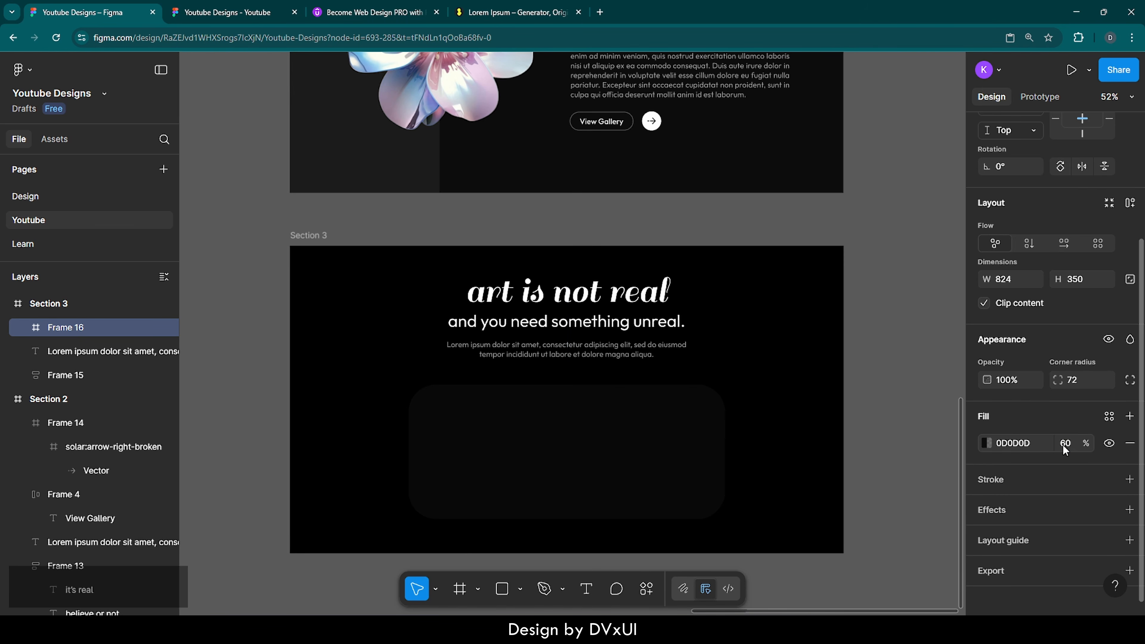
left_click(782, 464)
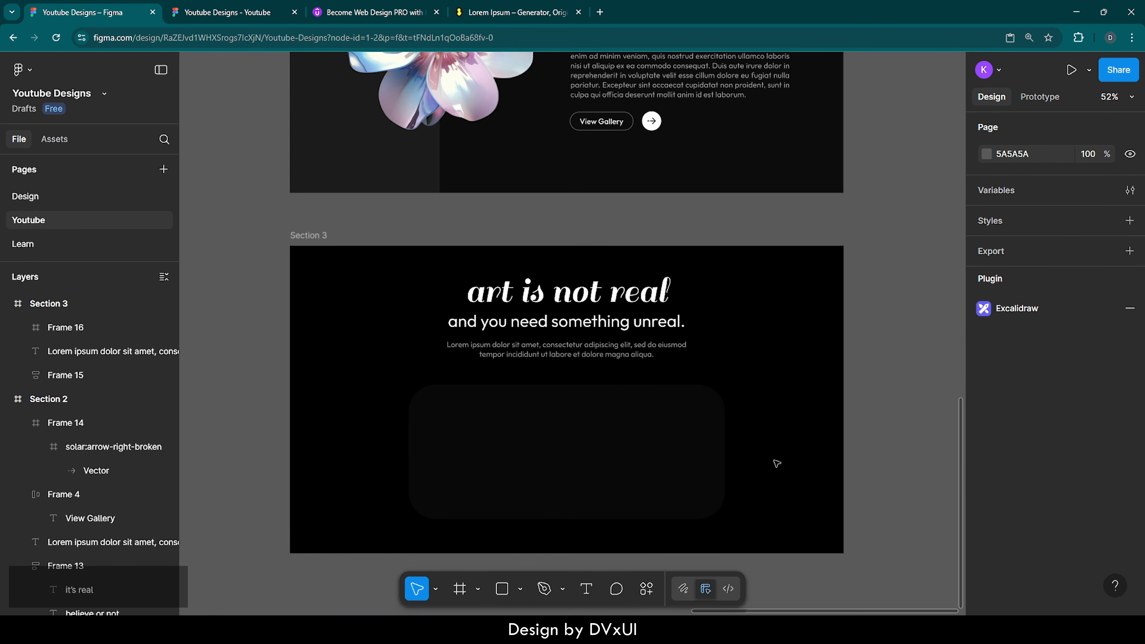
Step: Add a 2 px FFFFFF stroke at 30% opacity to Frame 16 and nudge it up
left_click(543, 436)
scroll(1001, 558, "down", 4)
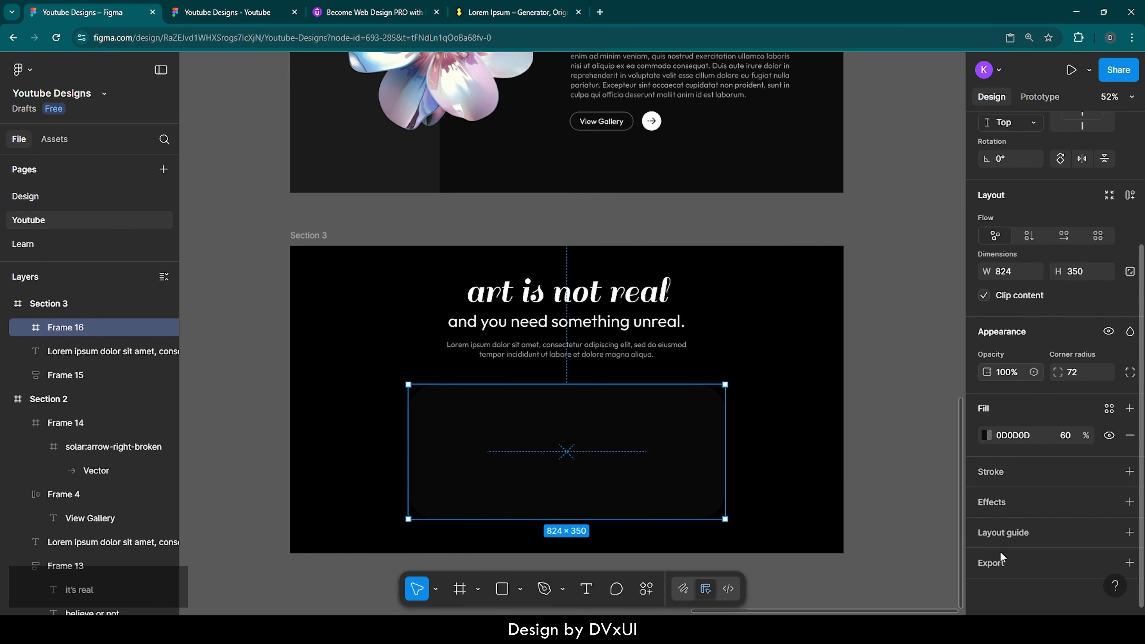
left_click(1000, 474)
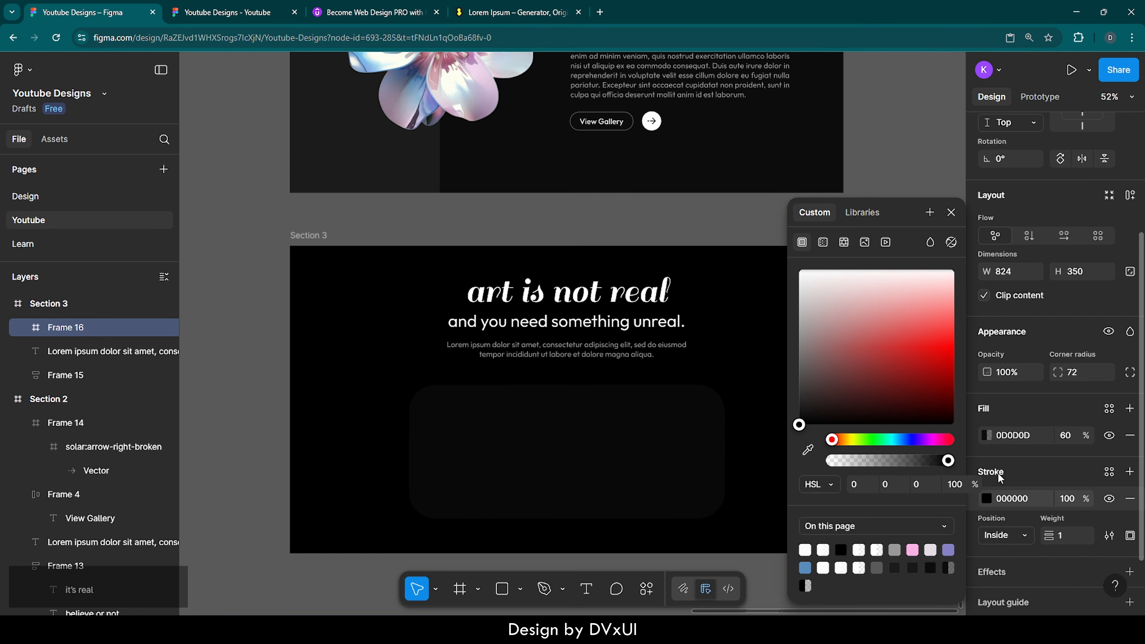
left_click(1072, 541)
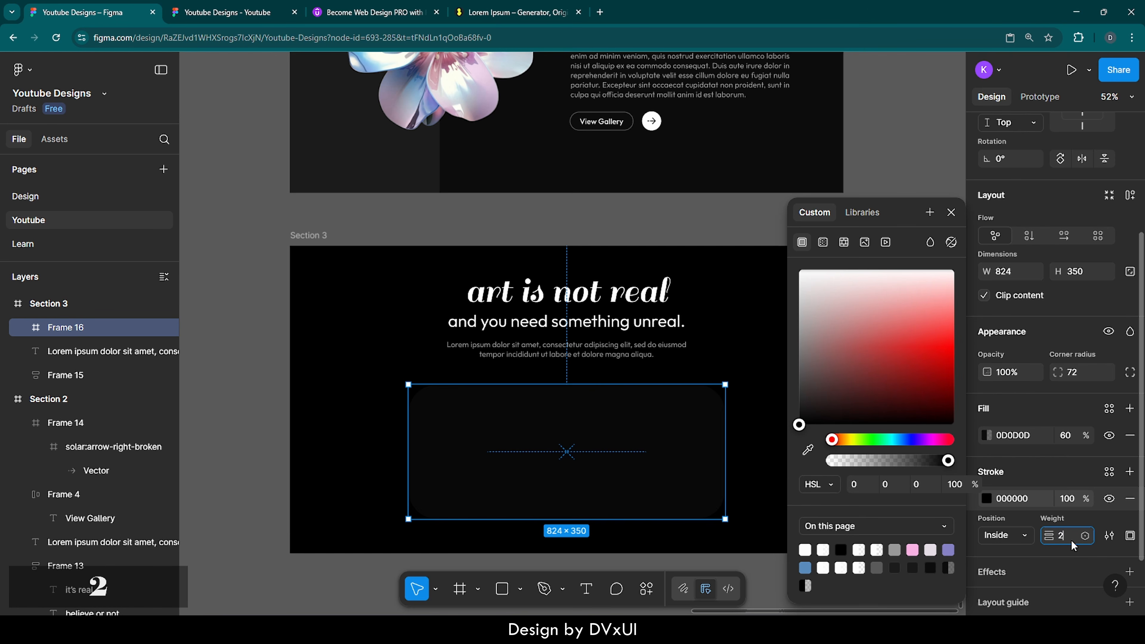
type("2")
key("Return")
left_click(1039, 502)
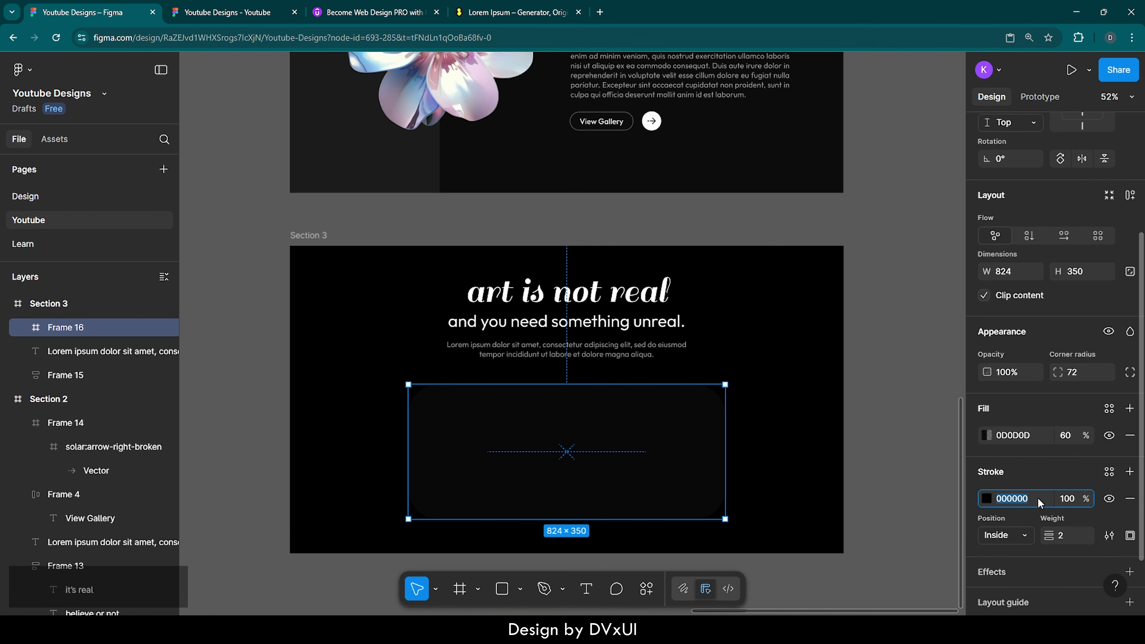
type("ffffff")
key("Return")
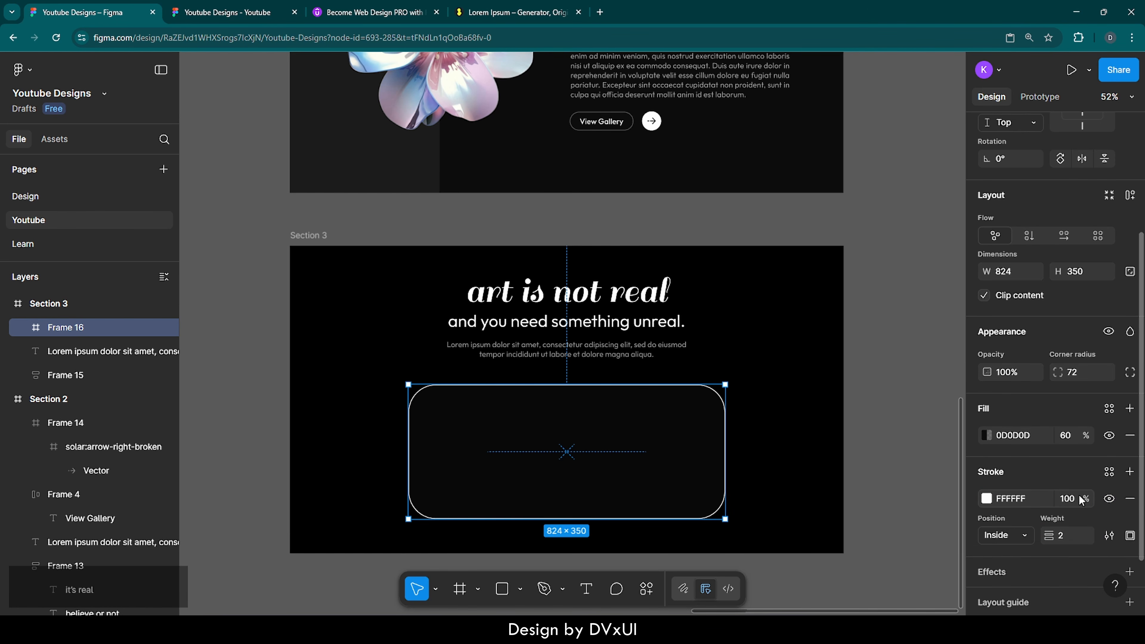
left_click(1082, 499)
type("30")
key("Return")
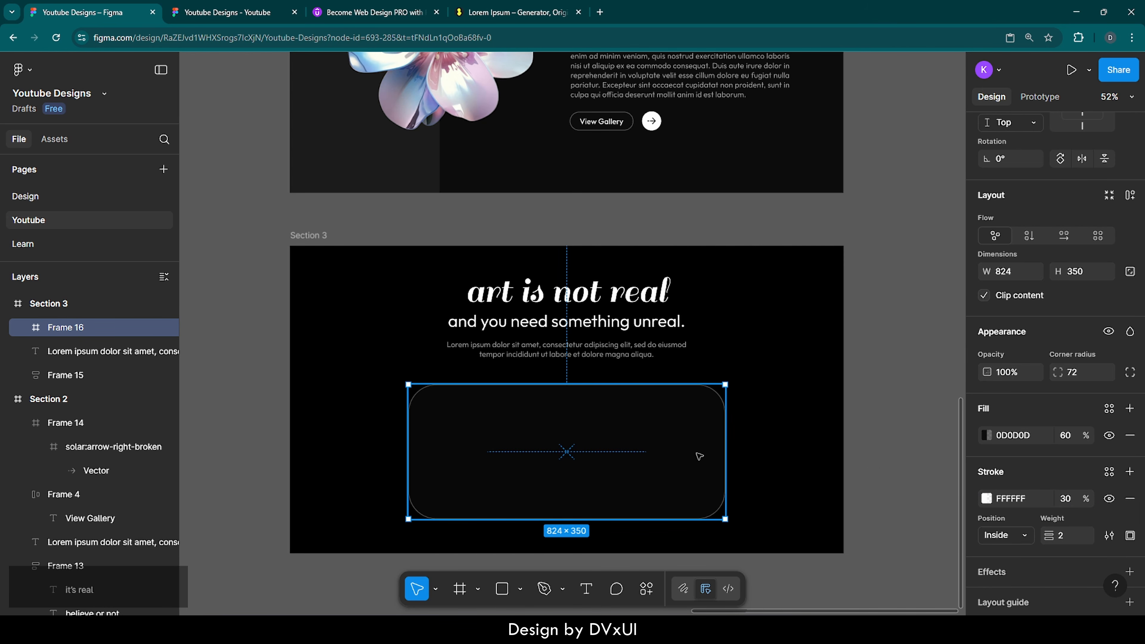
key("shift+Up")
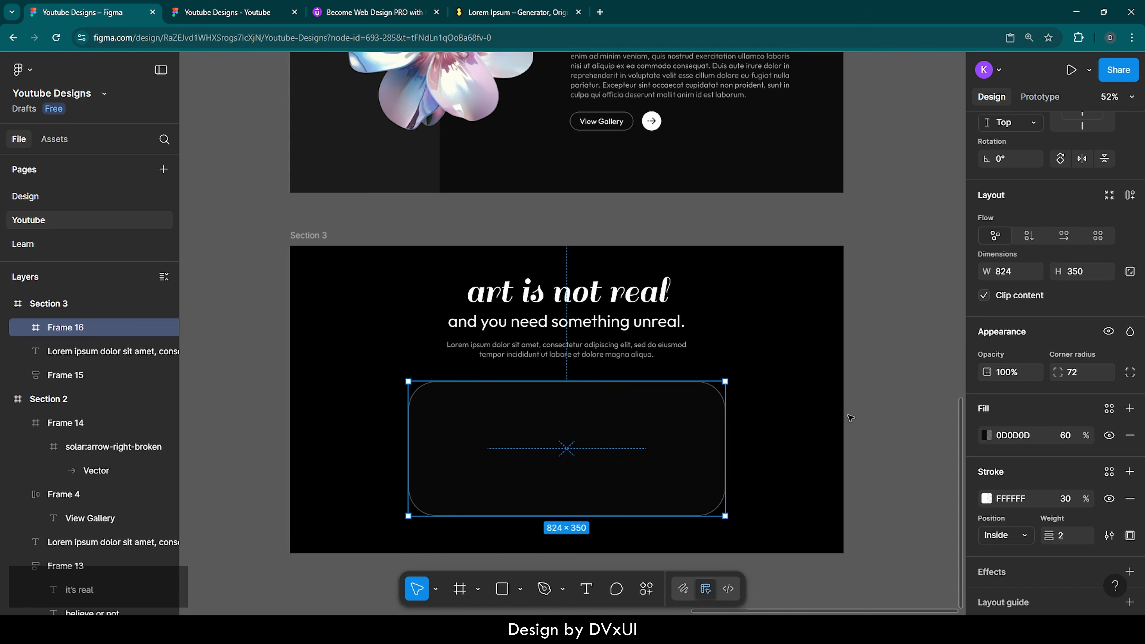
left_click(851, 419)
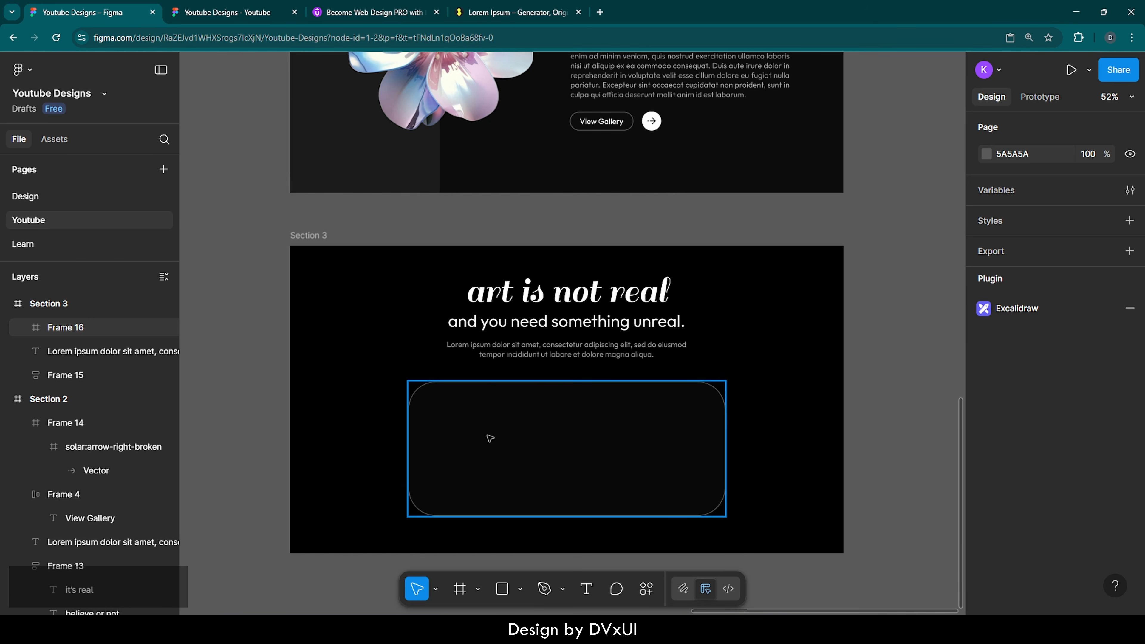
Step: Copy the Lorem ipsum text through 'pariatur.' from loremipsum.io and return to Figma
scroll(490, 438, "down", 1)
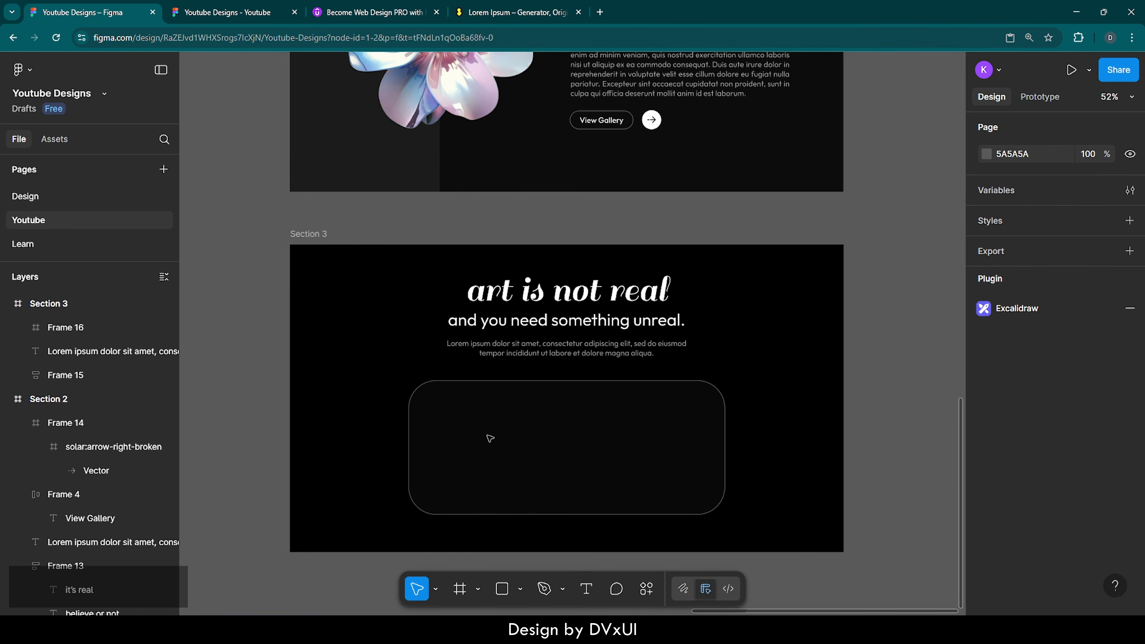
left_click(496, 7)
left_click(438, 467)
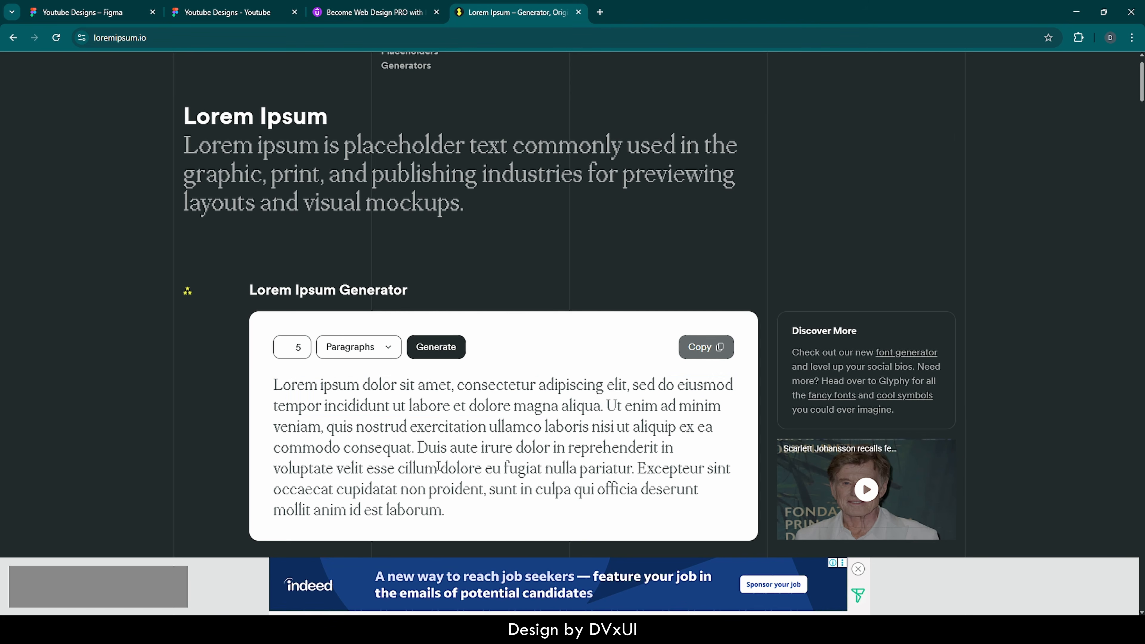
left_click_drag(637, 470, 267, 383)
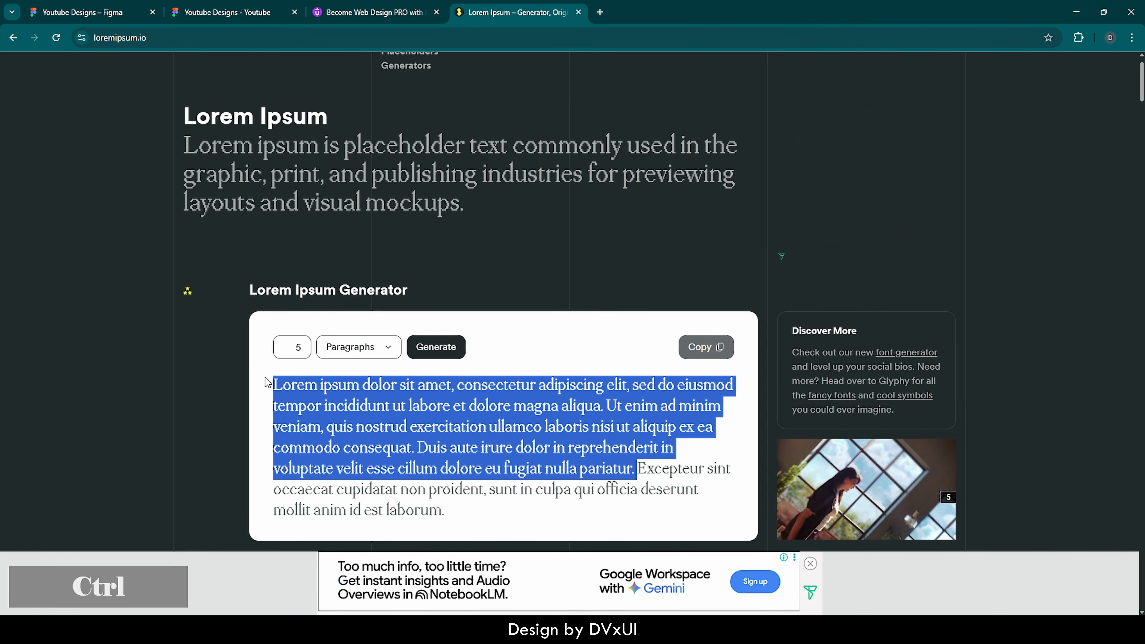
key("ctrl+c")
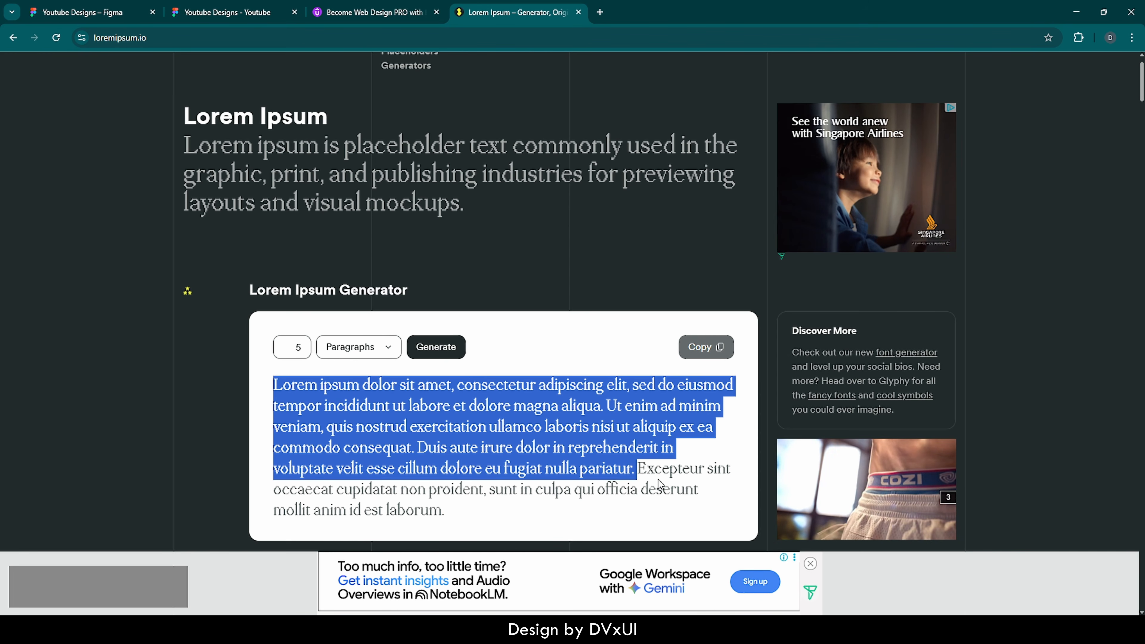
left_click(83, 11)
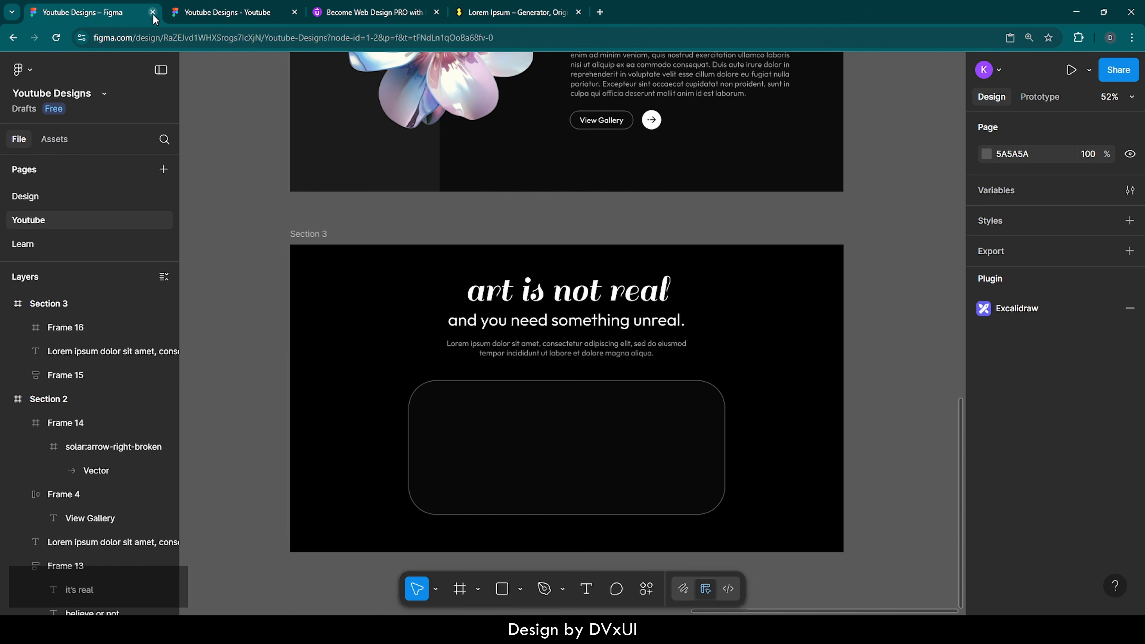
Step: Paste the Lorem ipsum text into Frame 16 and set its fill opacity to 60%
left_click(563, 412)
key("t")
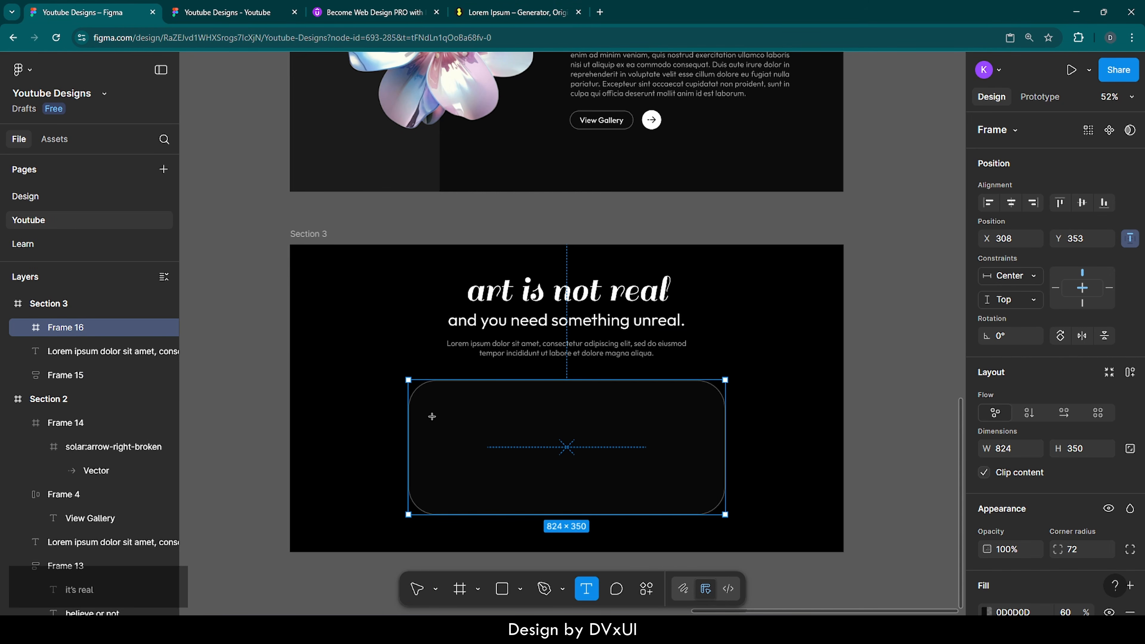
left_click(434, 415)
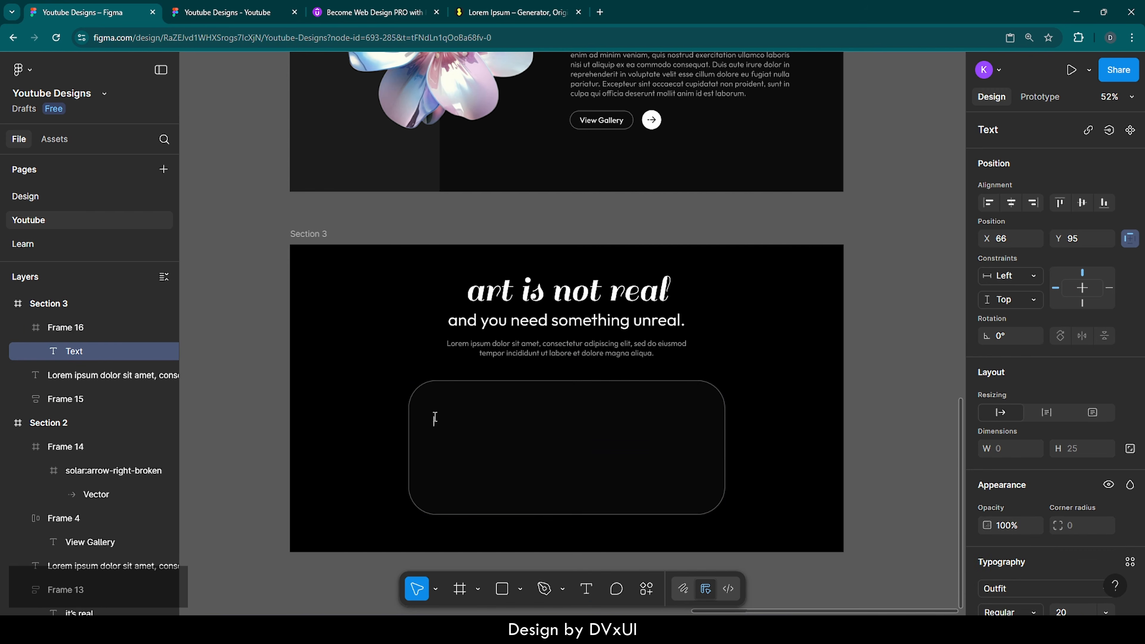
key("ctrl+v")
key("ctrl+a")
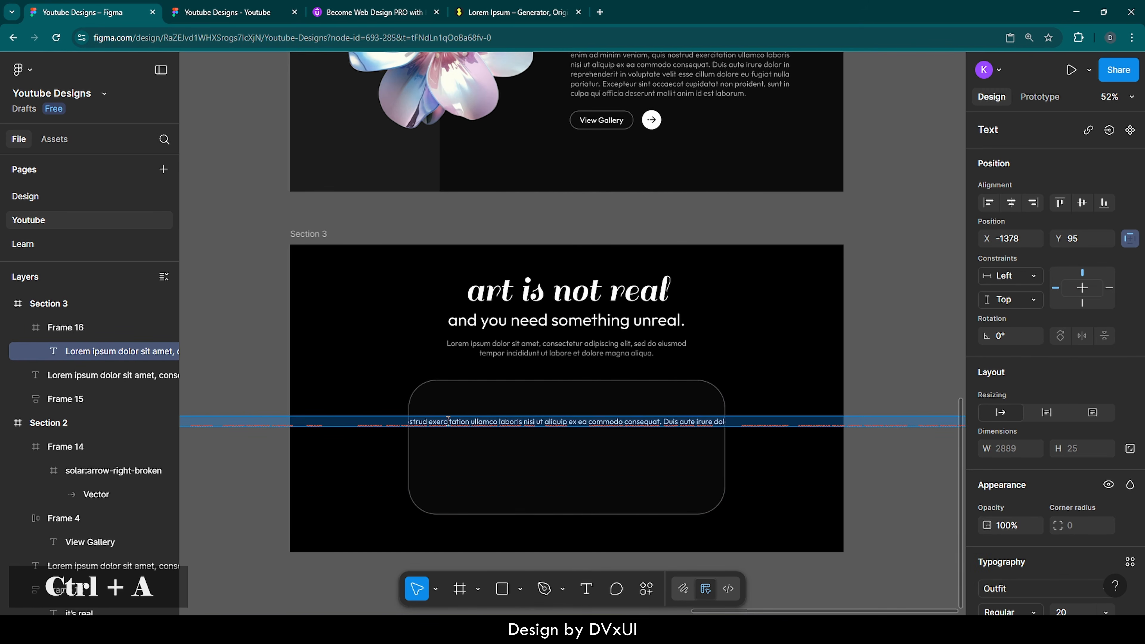
scroll(1056, 592, "down", 3)
scroll(1032, 491, "down", 2)
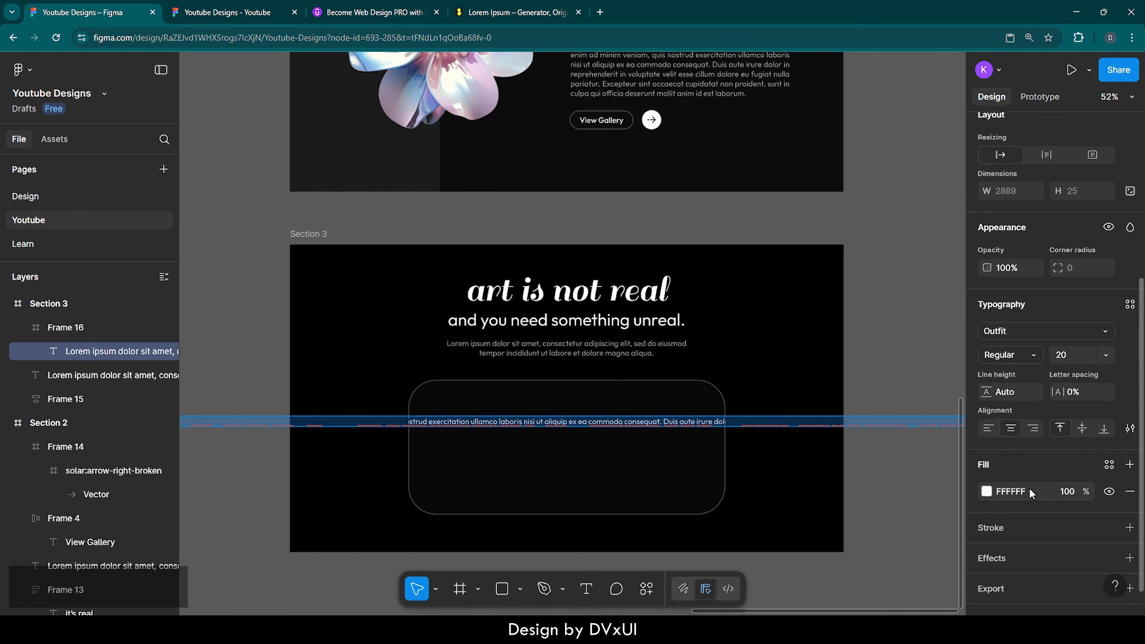
left_click(1077, 495)
type("60")
key("Return")
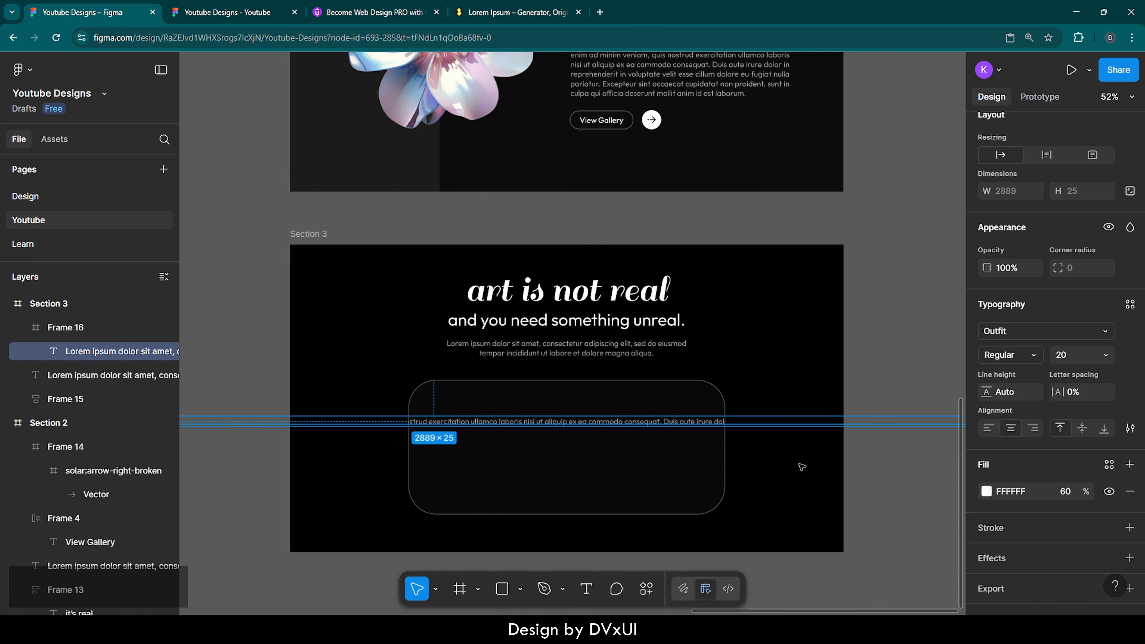
Step: Narrow the pasted paragraph to a width of 400 px
scroll(611, 453, "down", 5)
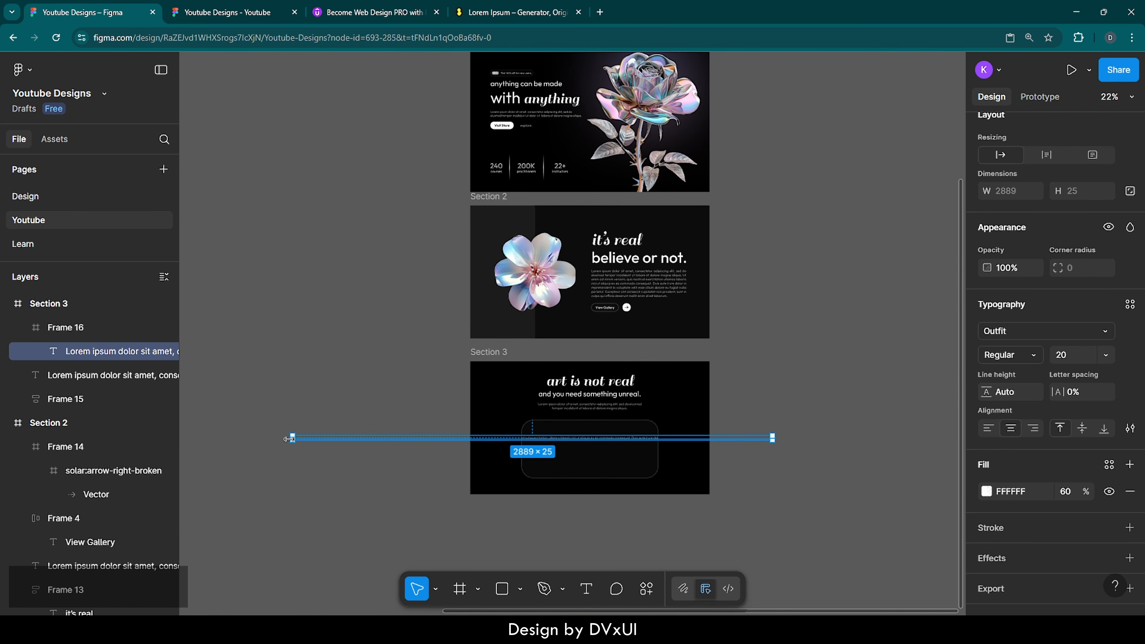
left_click_drag(292, 438, 545, 439)
scroll(545, 440, "up", 5)
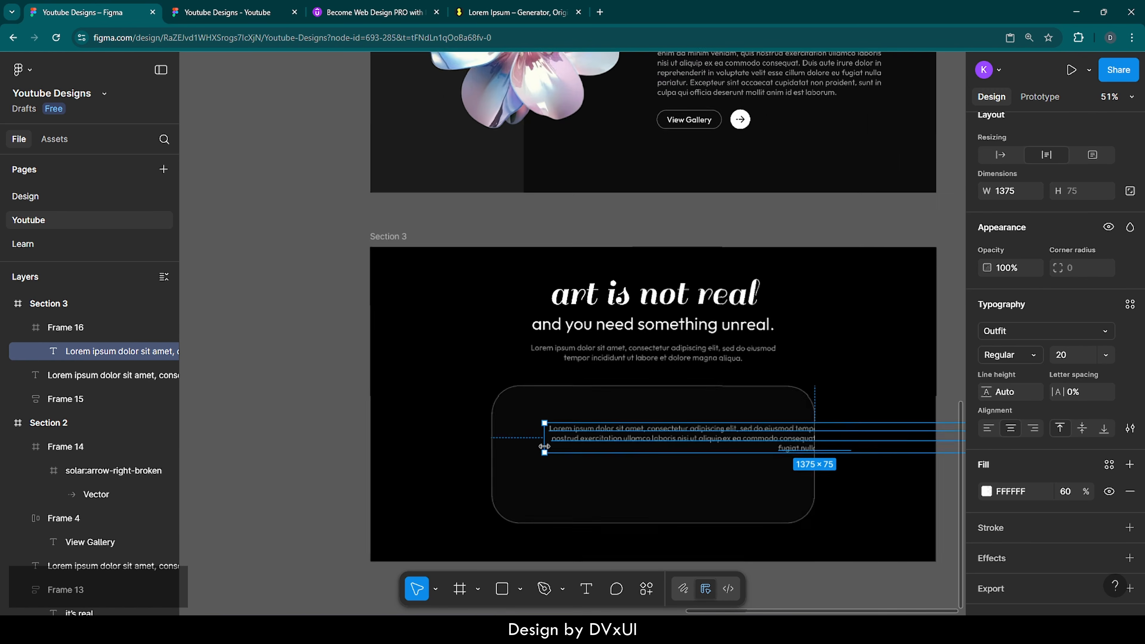
scroll(544, 447, "right", 3)
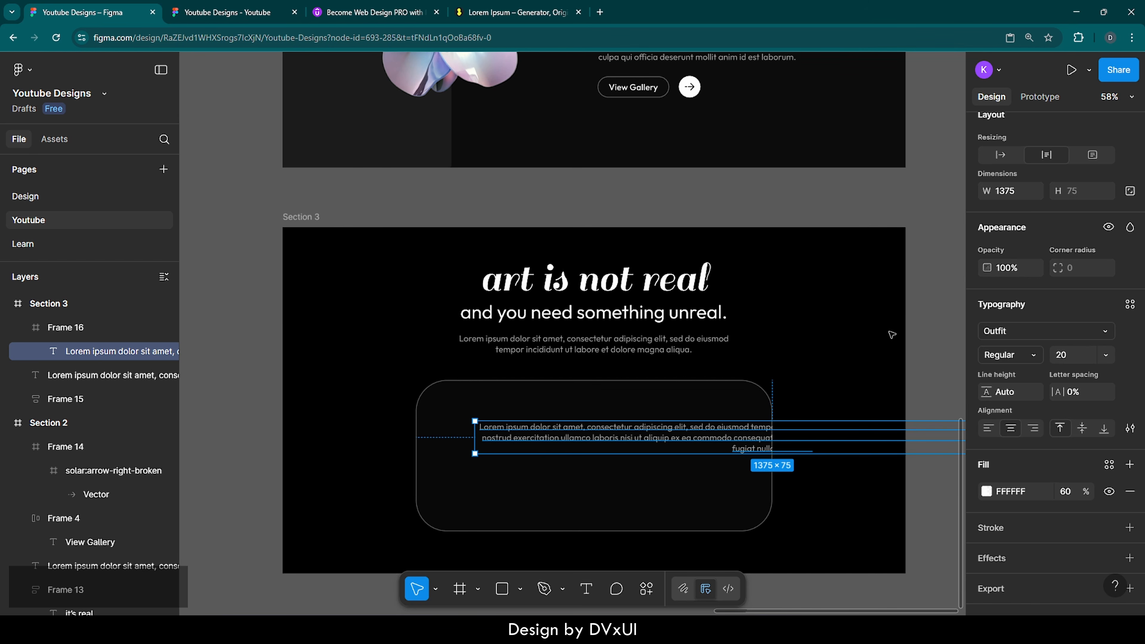
scroll(1036, 261, "up", 2)
scroll(1036, 261, "up", 2)
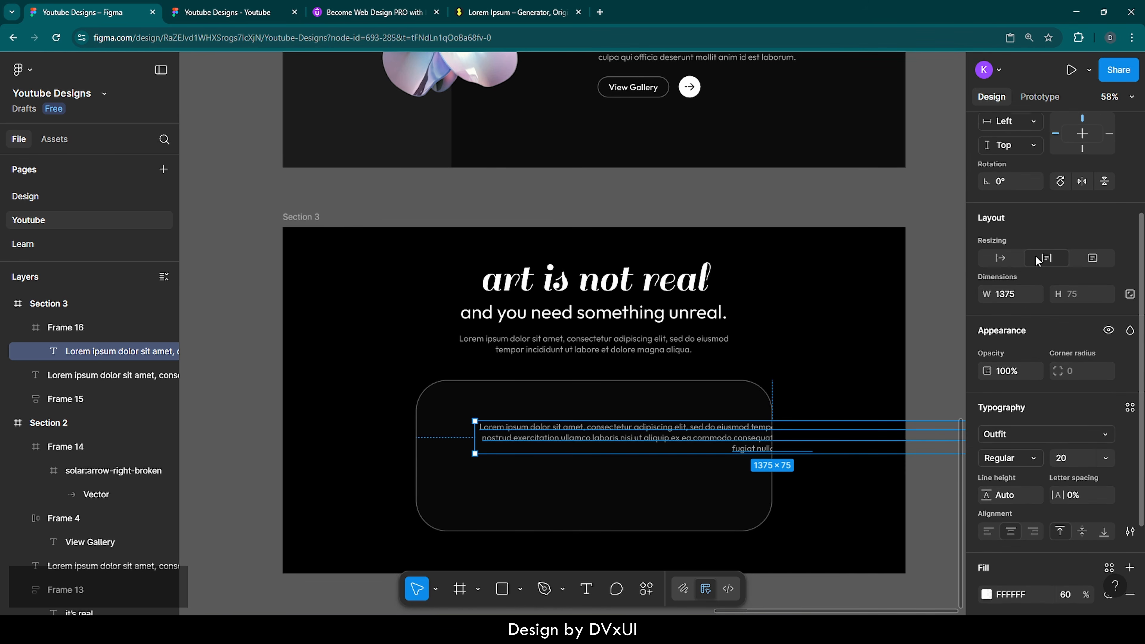
left_click(1014, 303)
type("400")
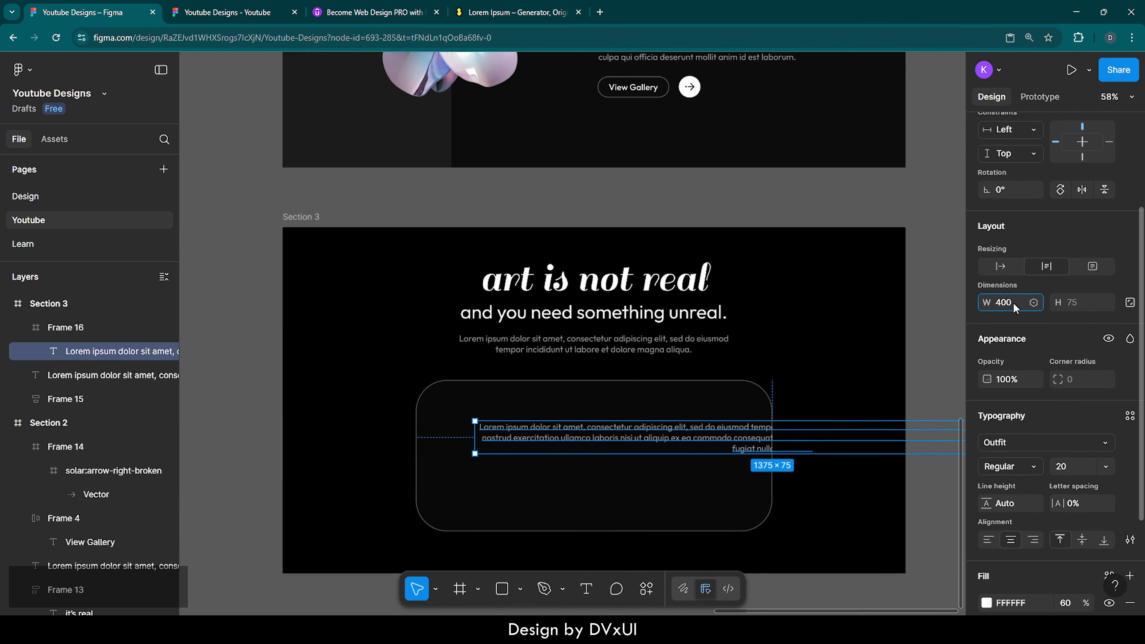
key("Return")
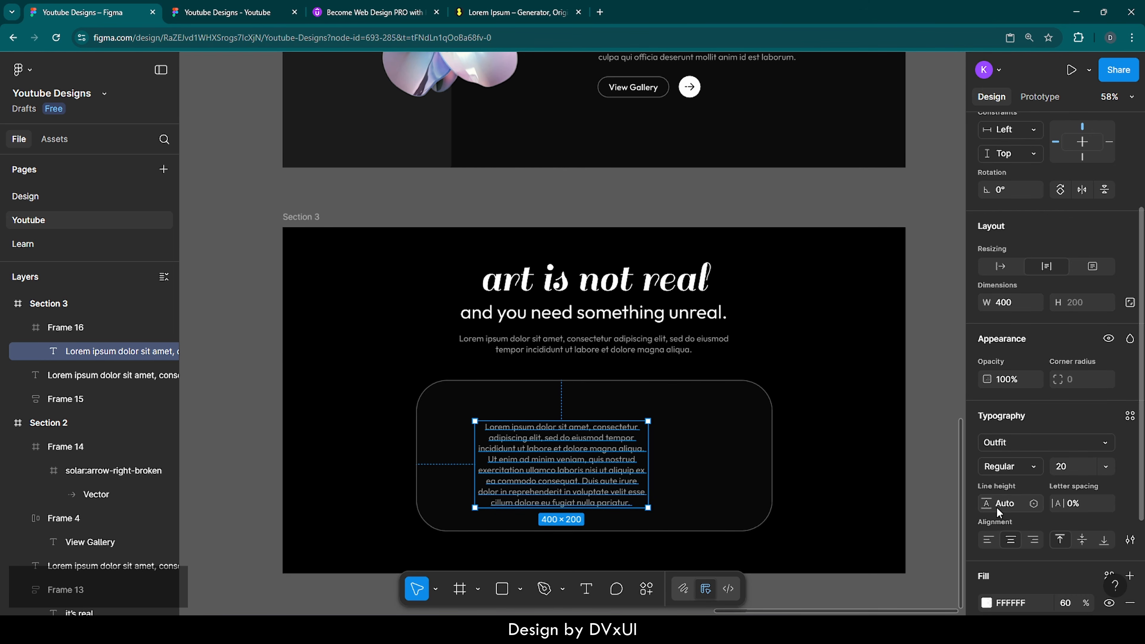
Step: Left-align the paragraph, move it to the card's upper left, and widen it to 486 px
left_click(988, 541)
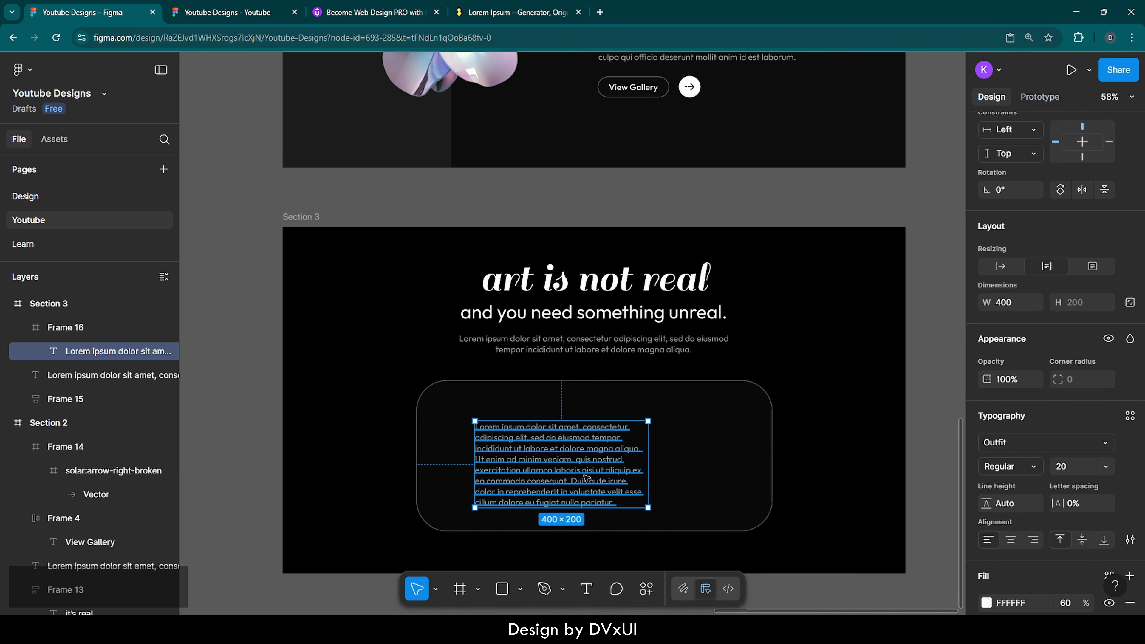
left_click_drag(586, 475, 558, 454)
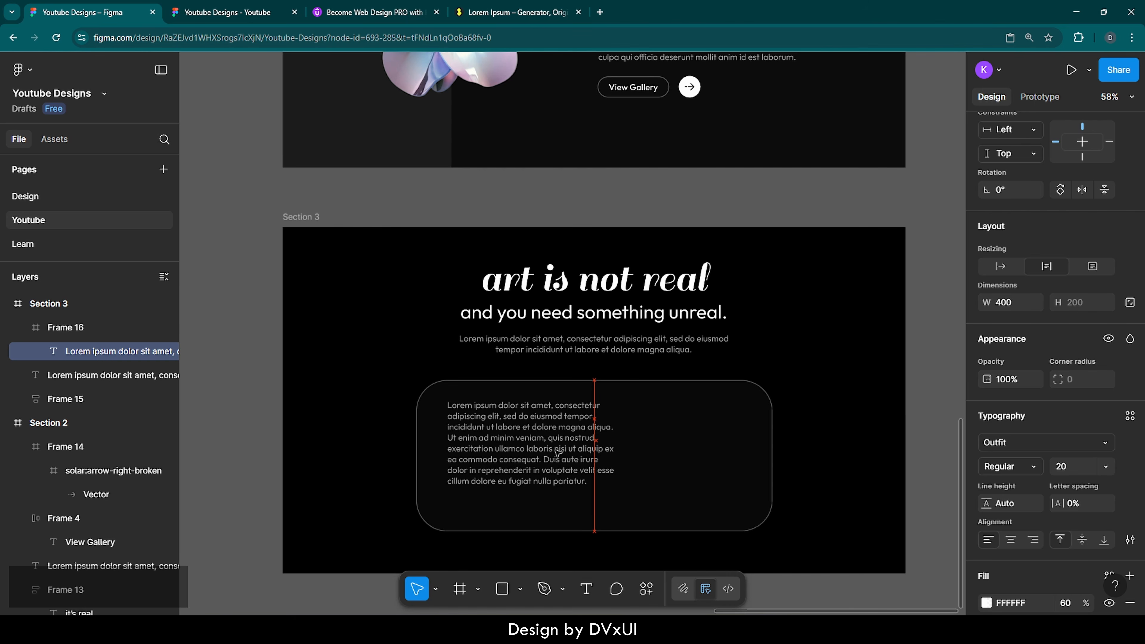
key("Down")
key("Down")
key("Down")
key("Down")
key("Down")
key("Down")
key("Down")
key("Down")
key("Down")
key("Down")
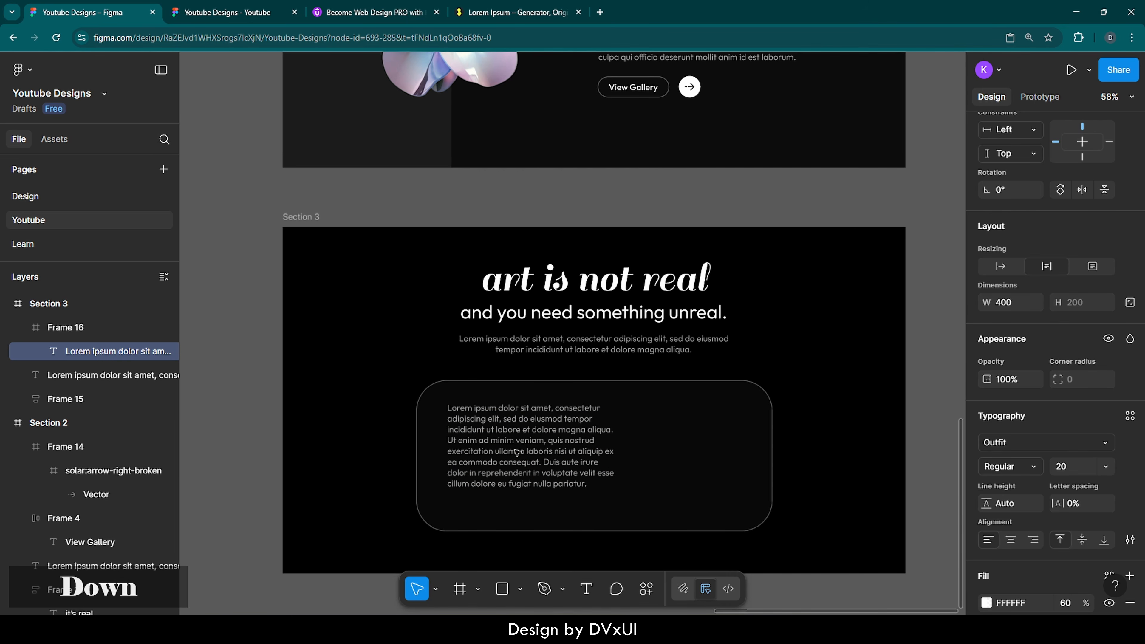
key("Down")
key("Up")
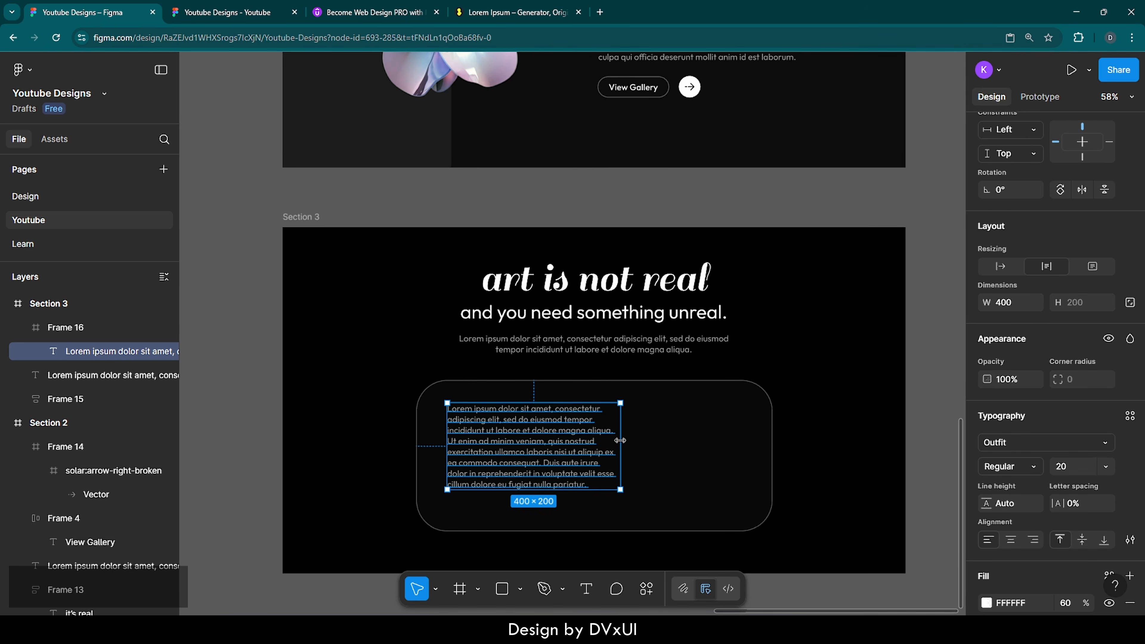
left_click_drag(620, 440, 657, 440)
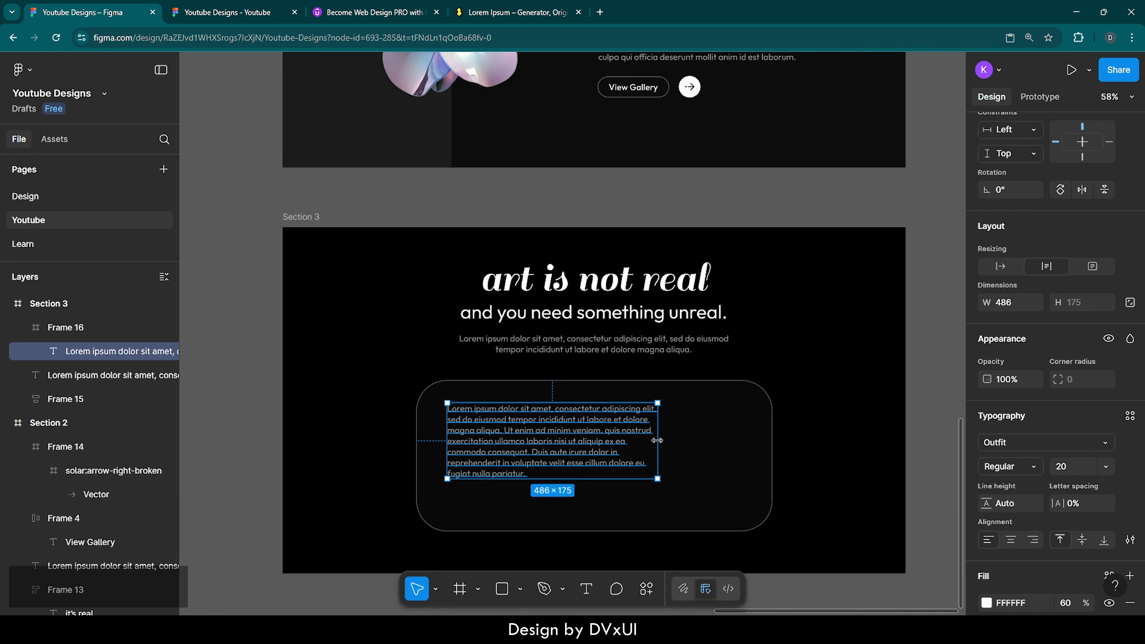
left_click(690, 445)
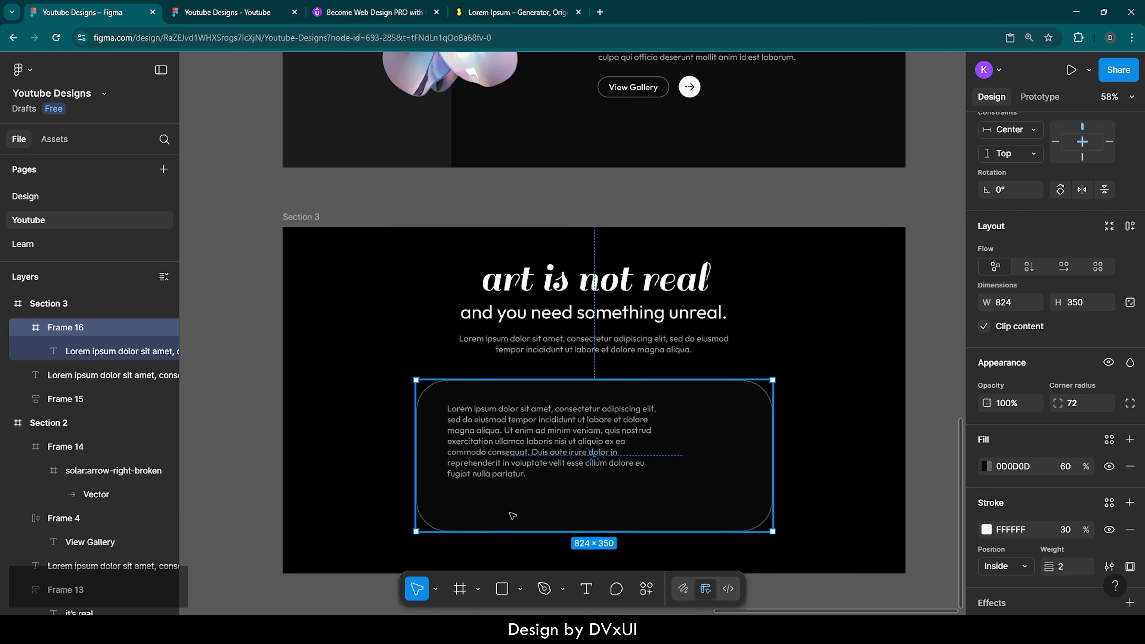
Step: Type the author's name as a new text layer below the paragraph, fixing a misspelling
scroll(518, 523, "up", 5)
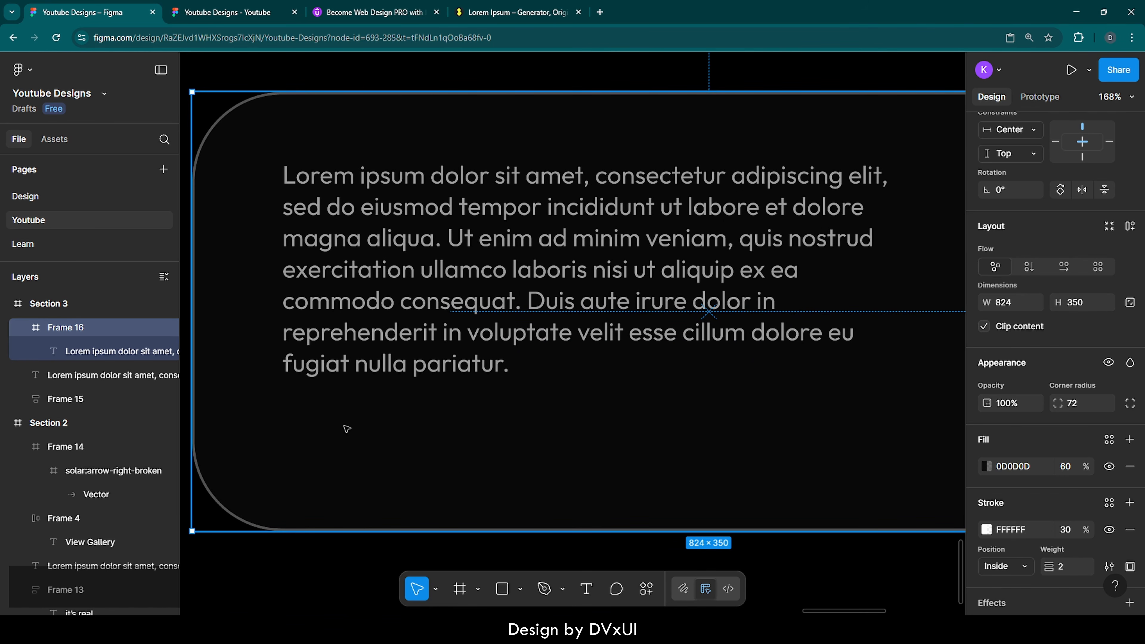
key("t")
left_click(299, 429)
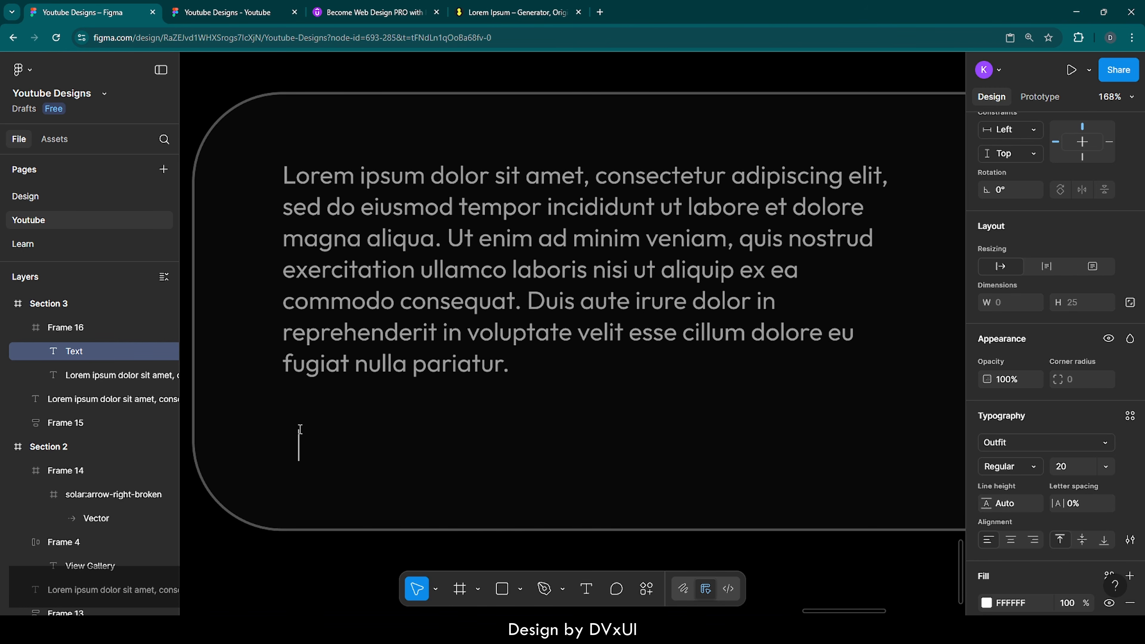
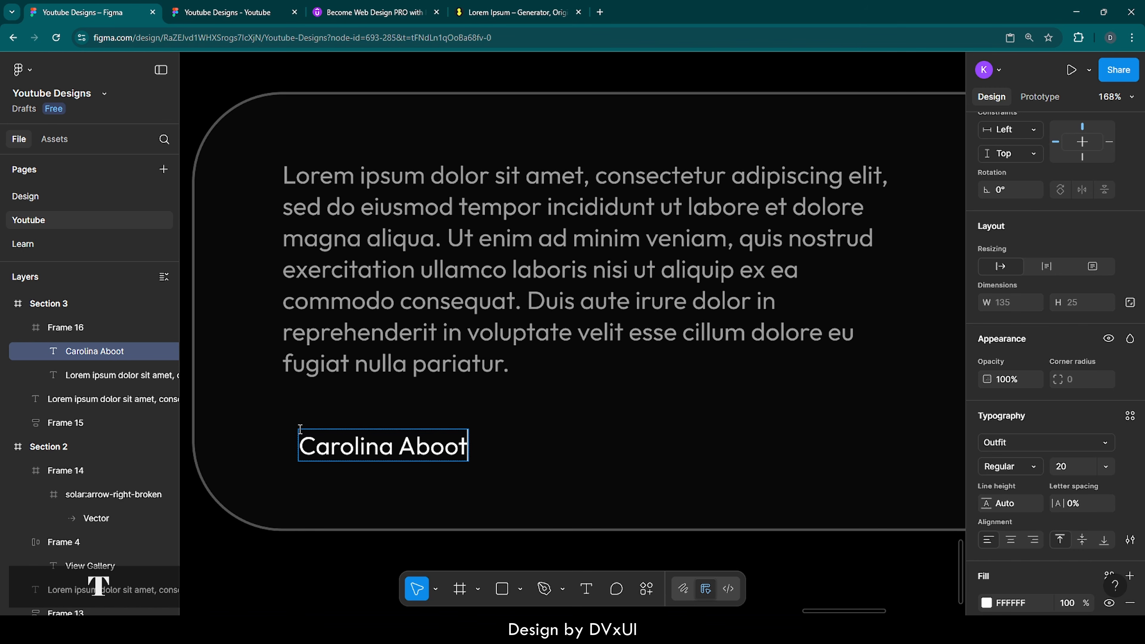
Step: Set the author name to the Sail font at size 28
key("ctrl+a")
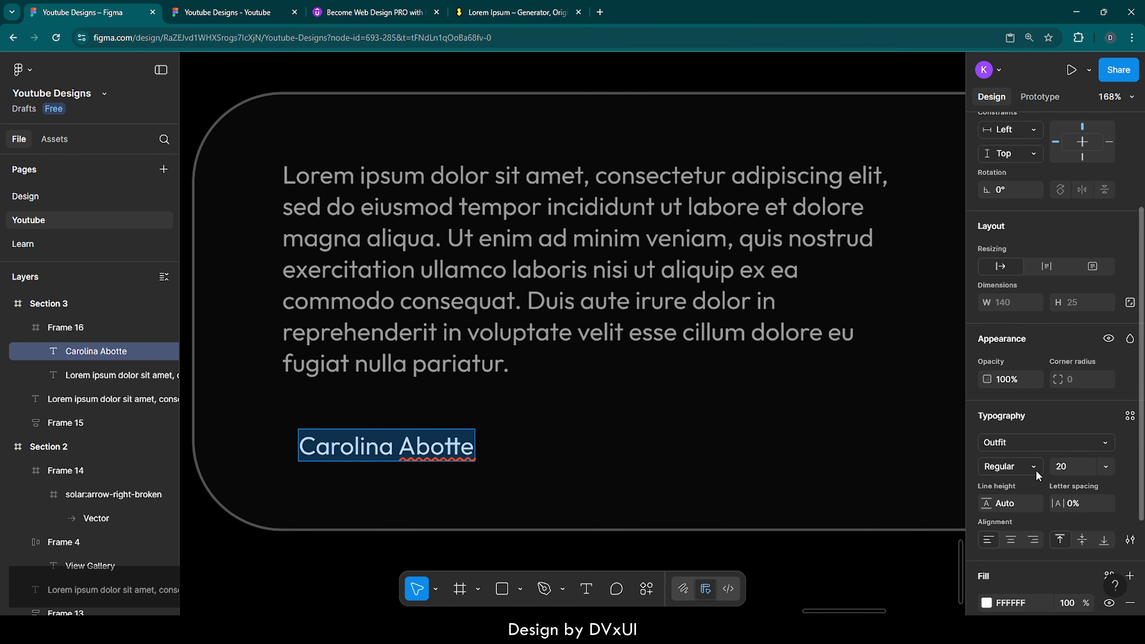
left_click(1070, 467)
type("28")
key("Return")
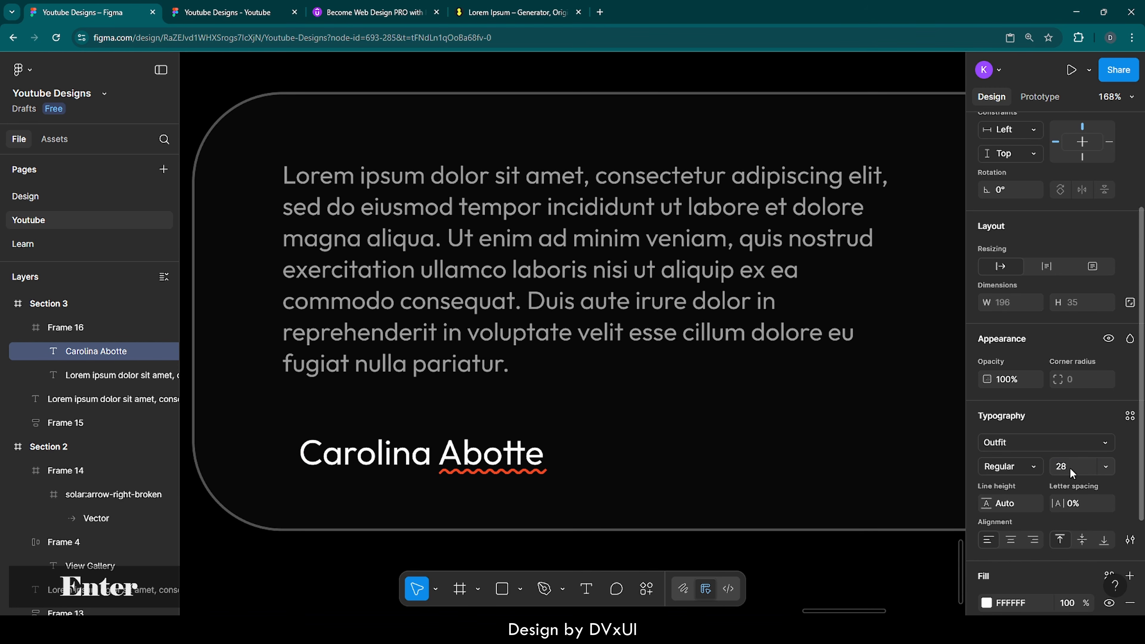
left_click(1022, 443)
type("sail")
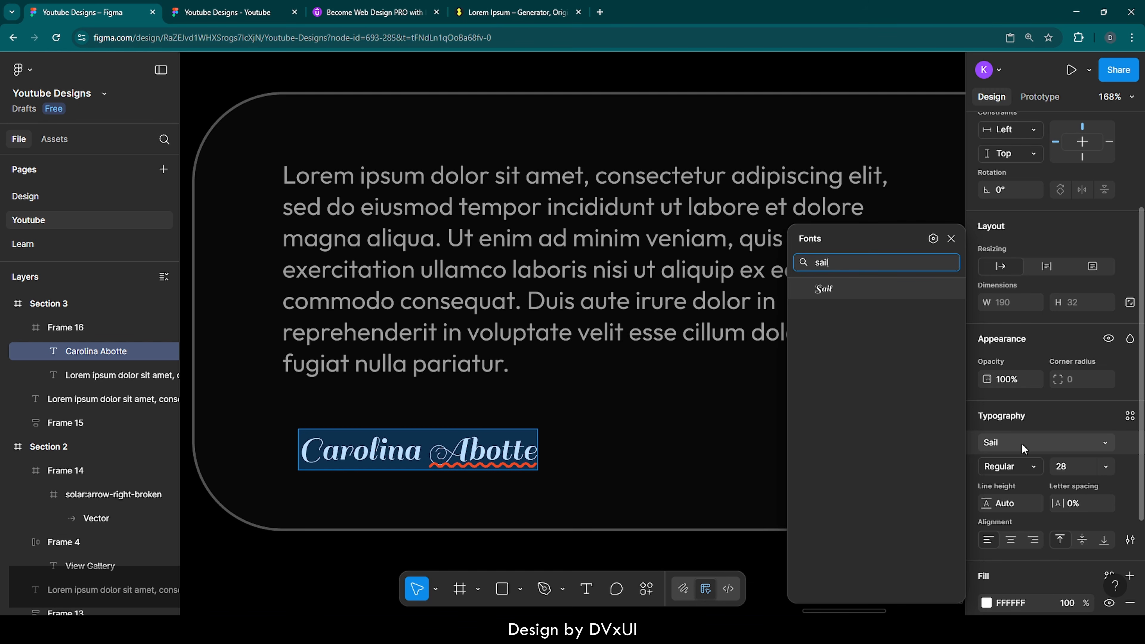
key("Return")
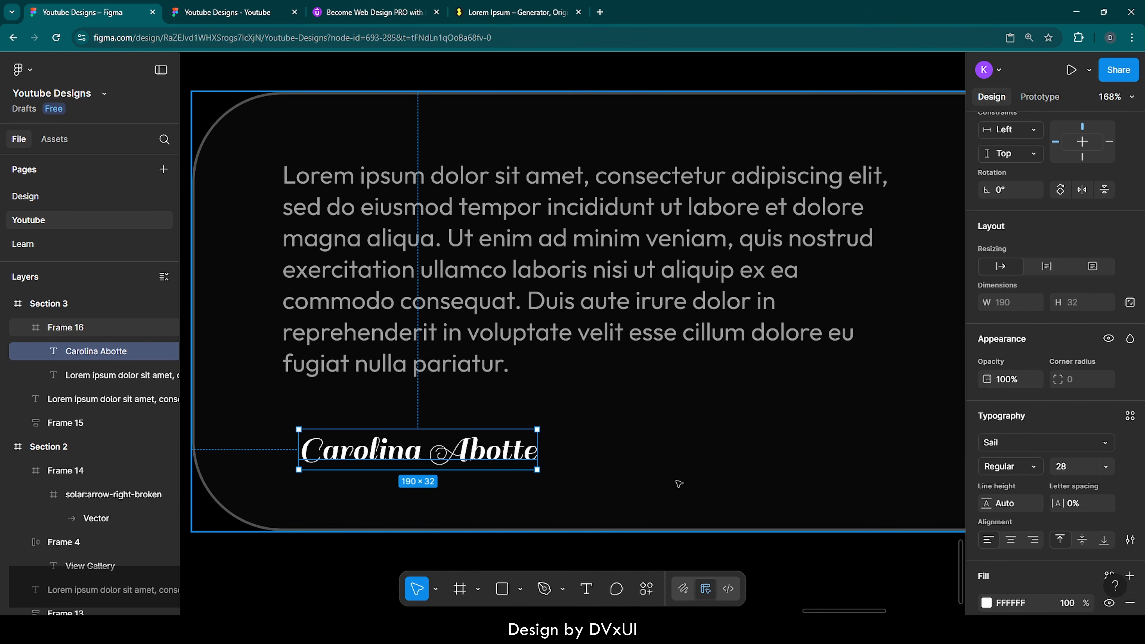
Step: Place the name 16 px below the paragraph's left edge, then move both texts lower
left_click_drag(463, 457, 445, 424)
key("alt")
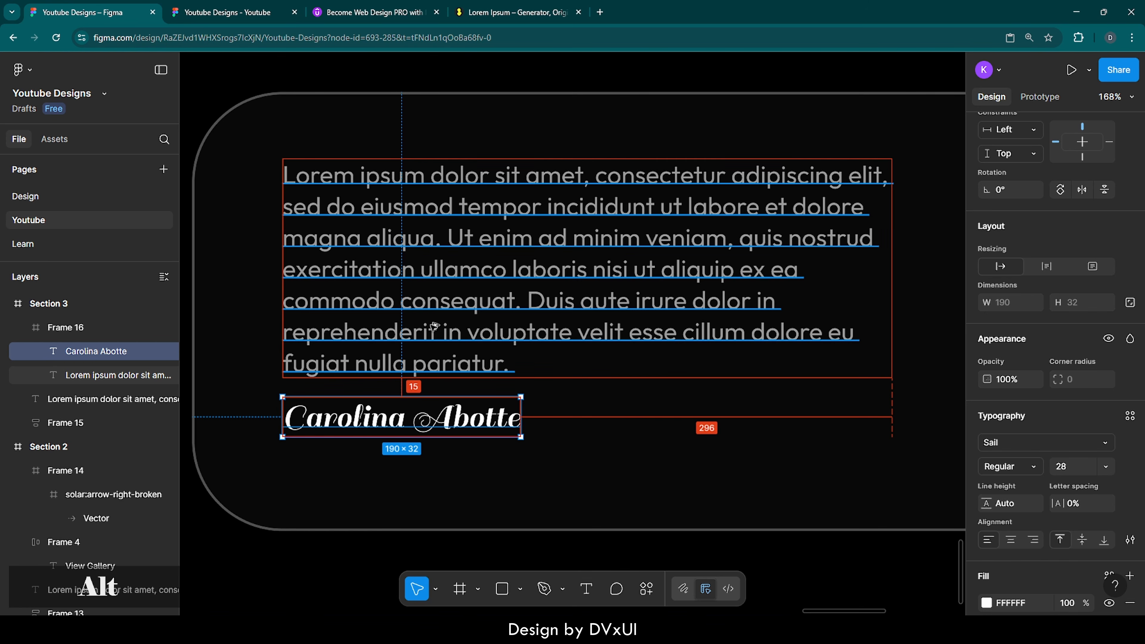
key("Down")
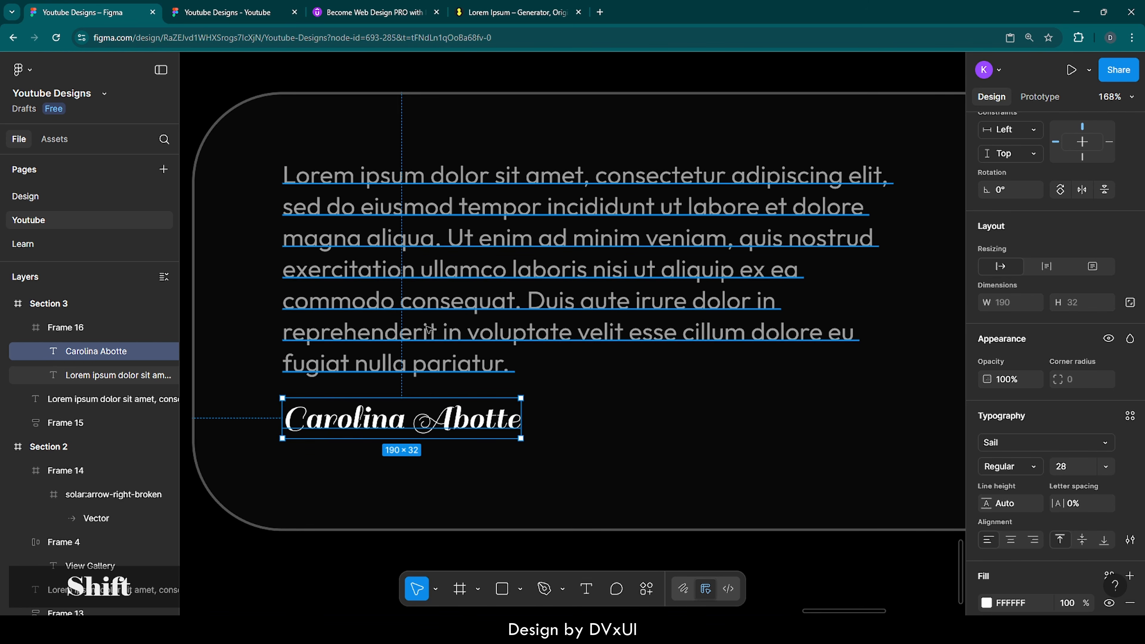
left_click(429, 327, "shift")
key("shift+Down")
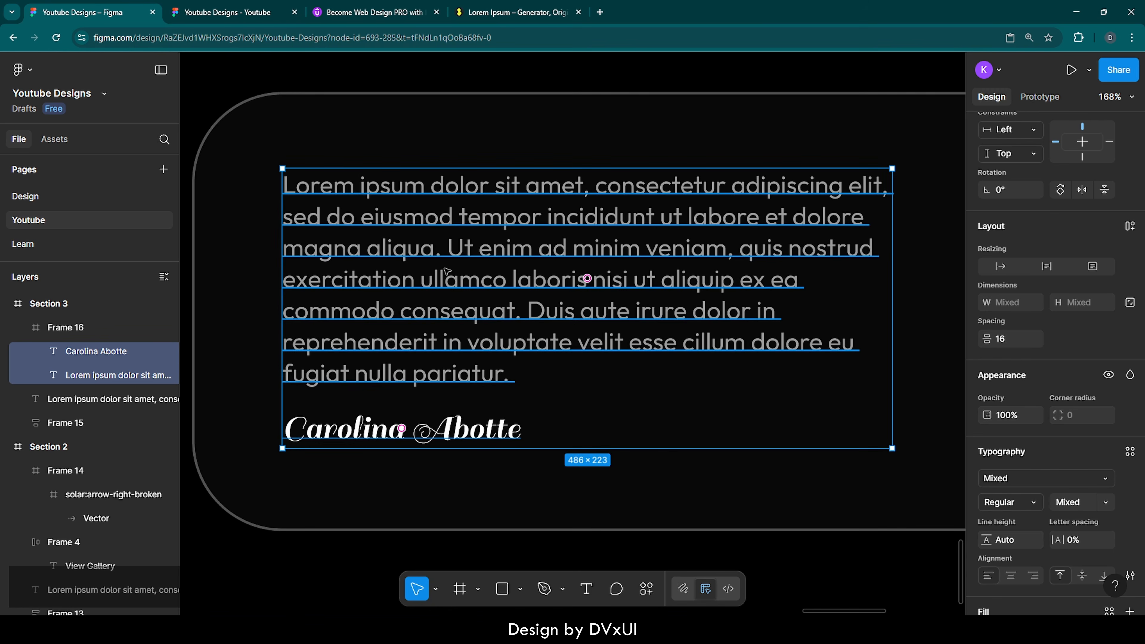
left_click_drag(446, 269, 447, 272)
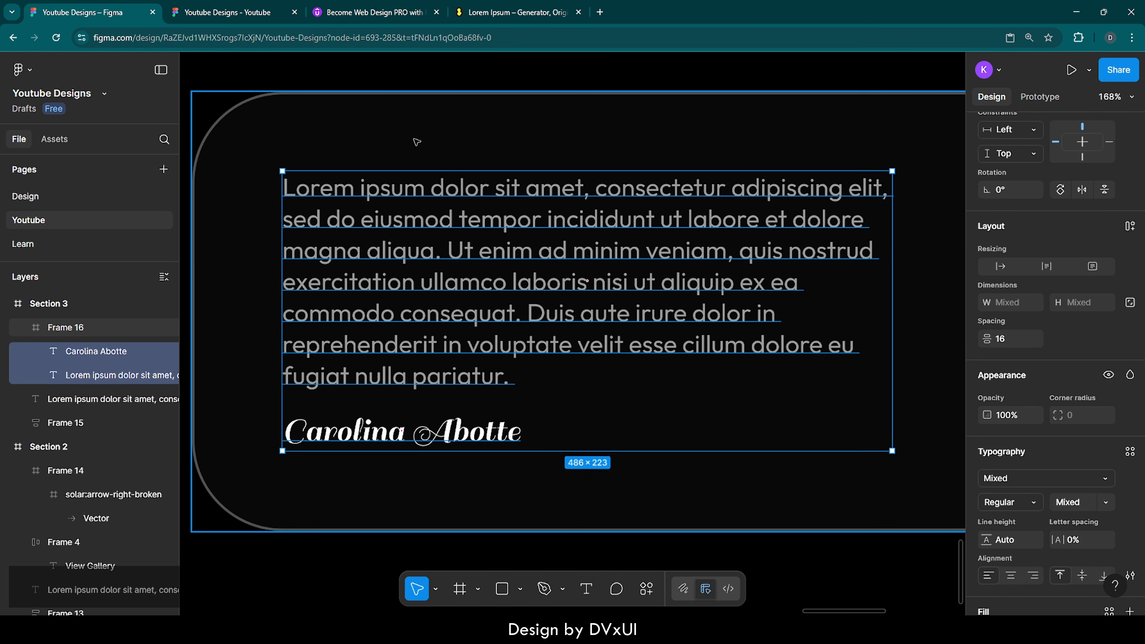
Step: Select both the paragraph and author name text layers inside the card
left_click(415, 135)
scroll(415, 135, "down", 1)
scroll(416, 135, "down", 4)
scroll(416, 135, "up", 3)
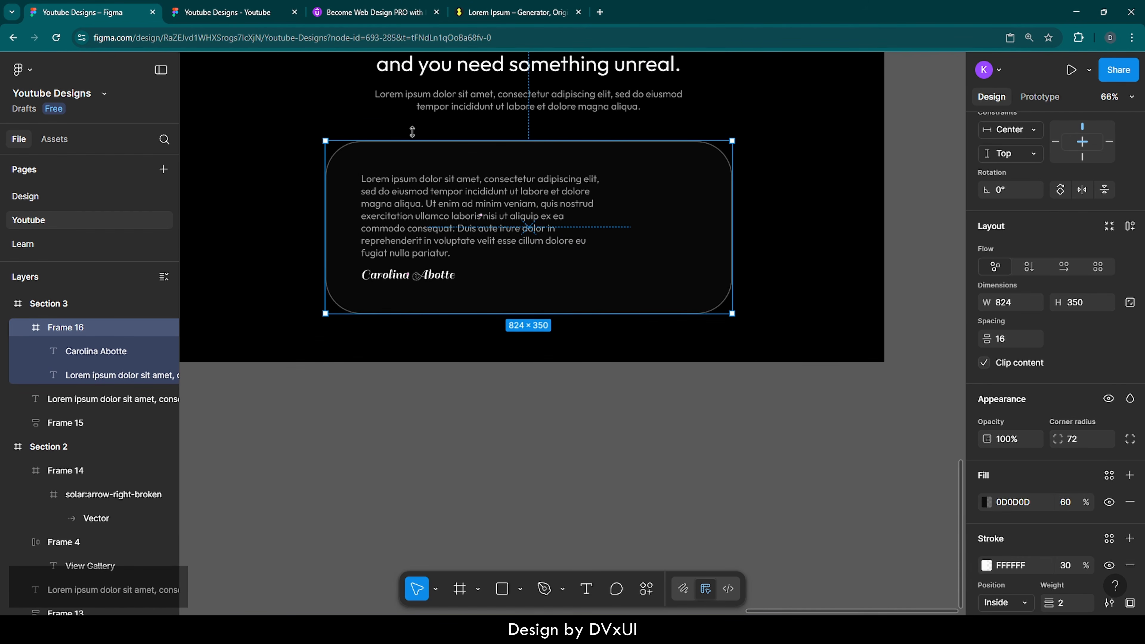
scroll(415, 135, "left", 2)
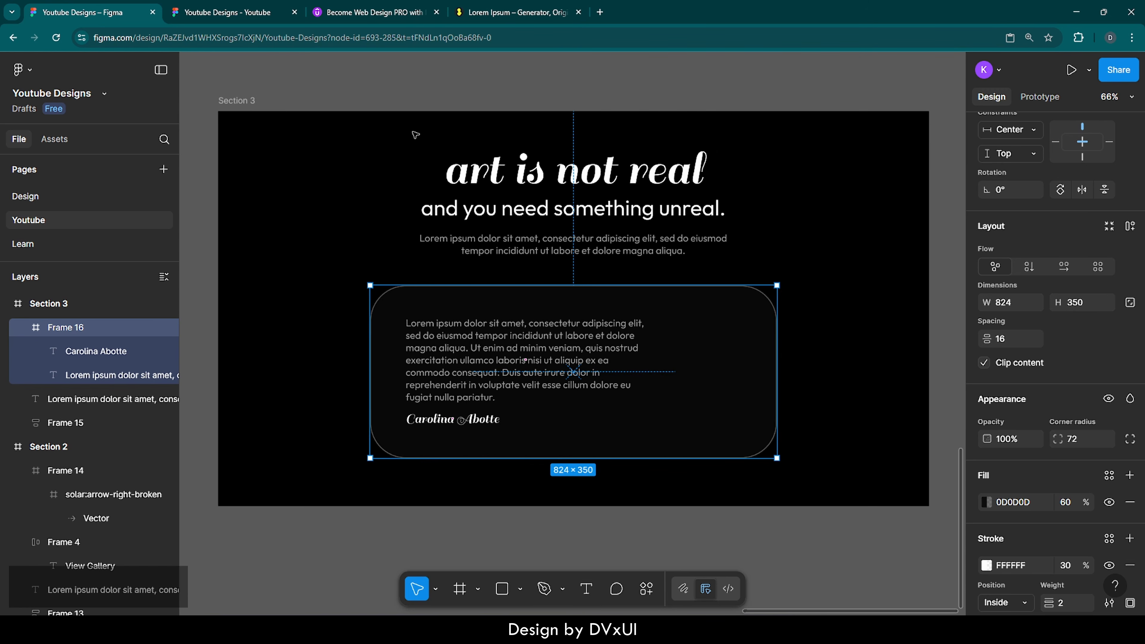
left_click(584, 101)
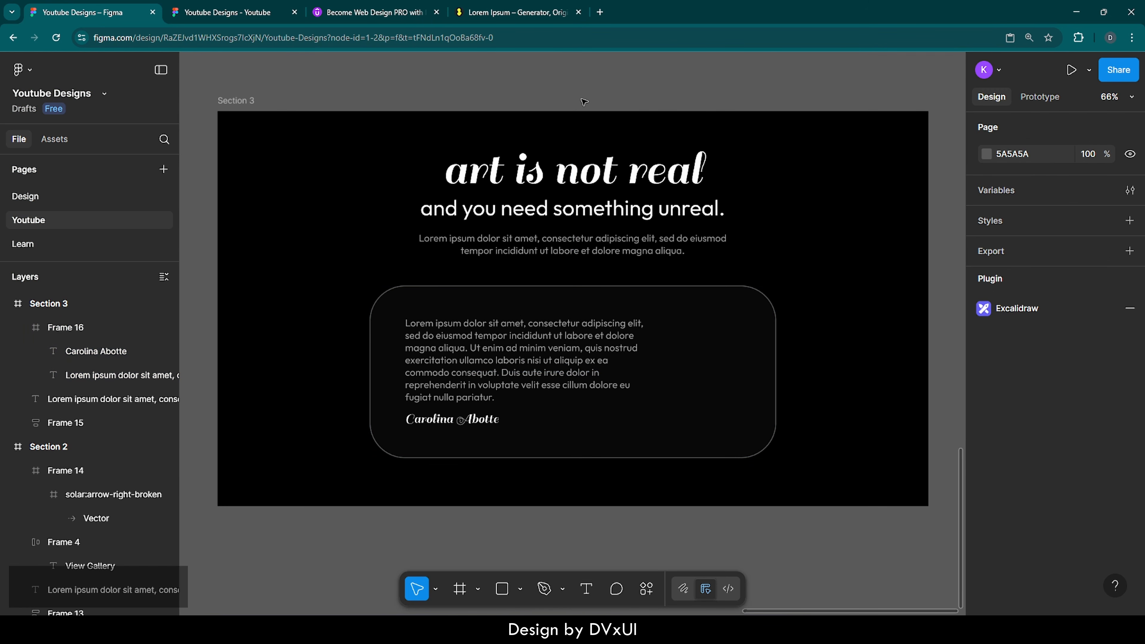
left_click(498, 302)
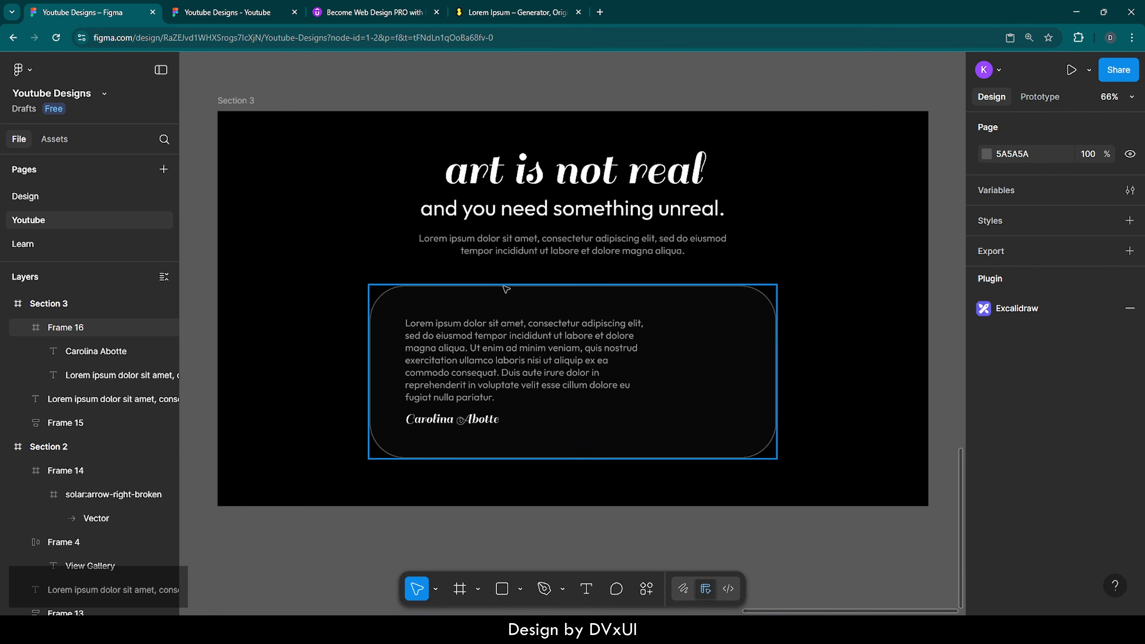
double_click(434, 361)
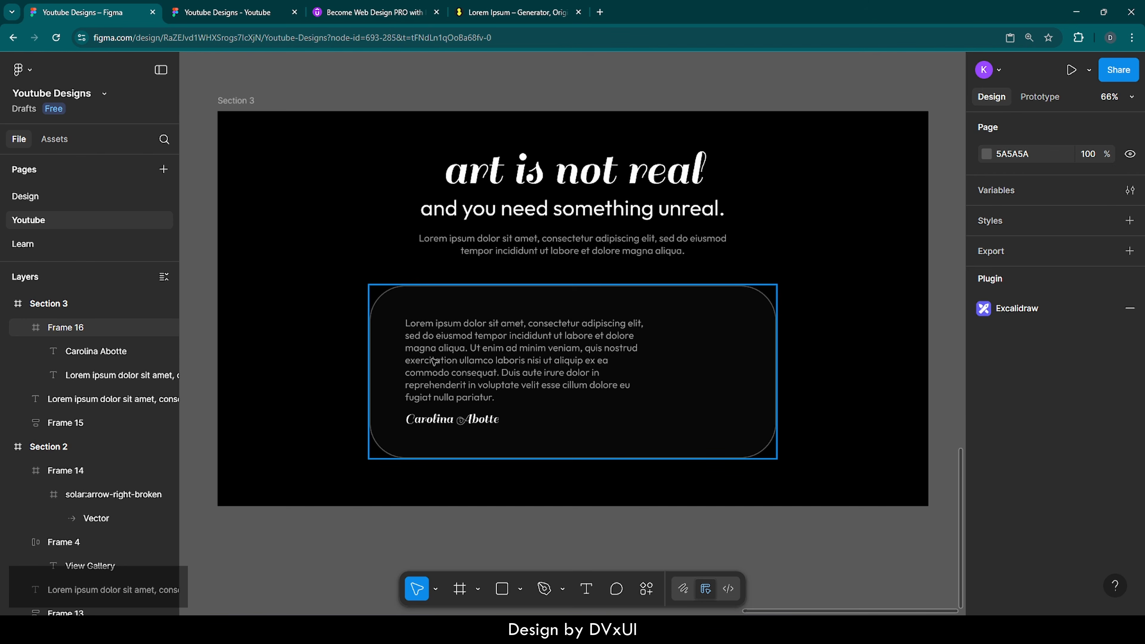
left_click(432, 420, "shift")
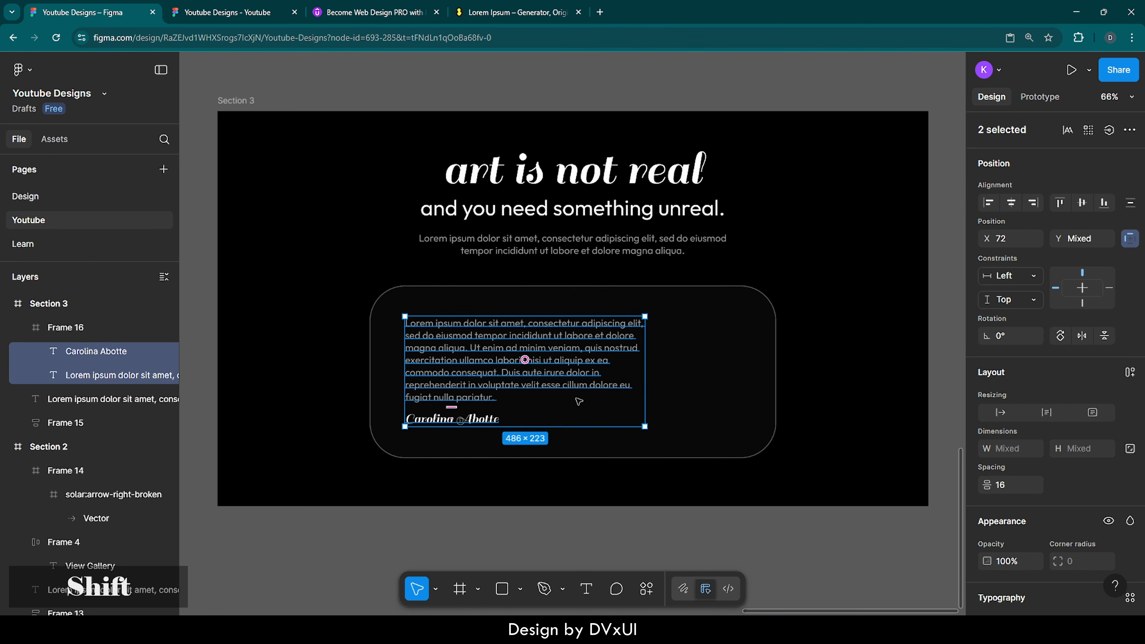
left_click(1131, 373)
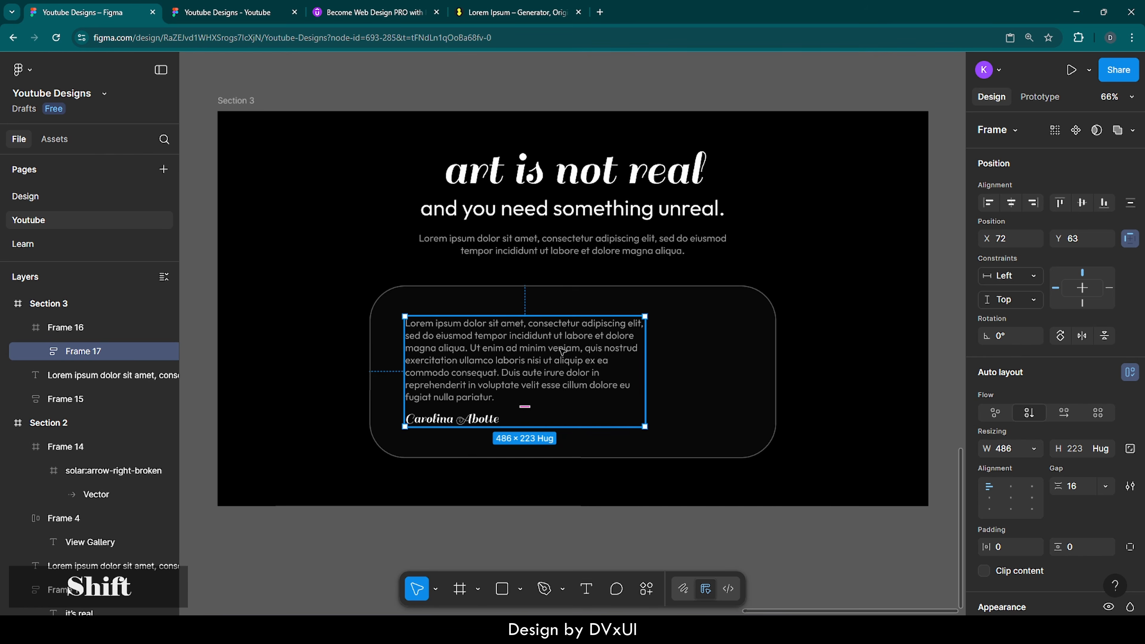
key("shift+Right")
key("alt")
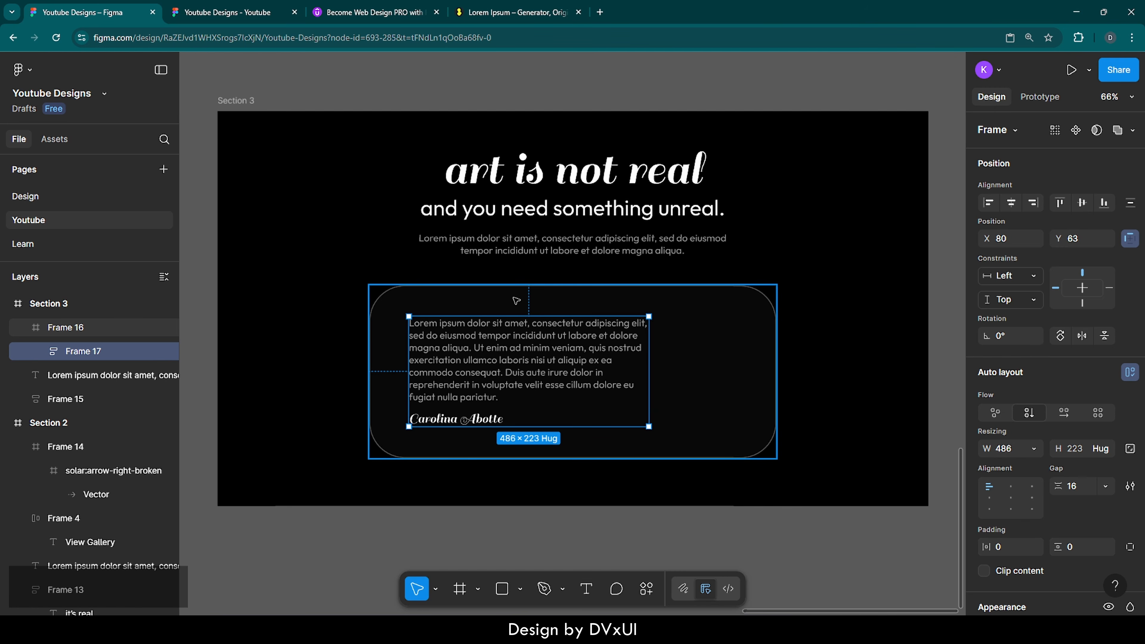
key("shift")
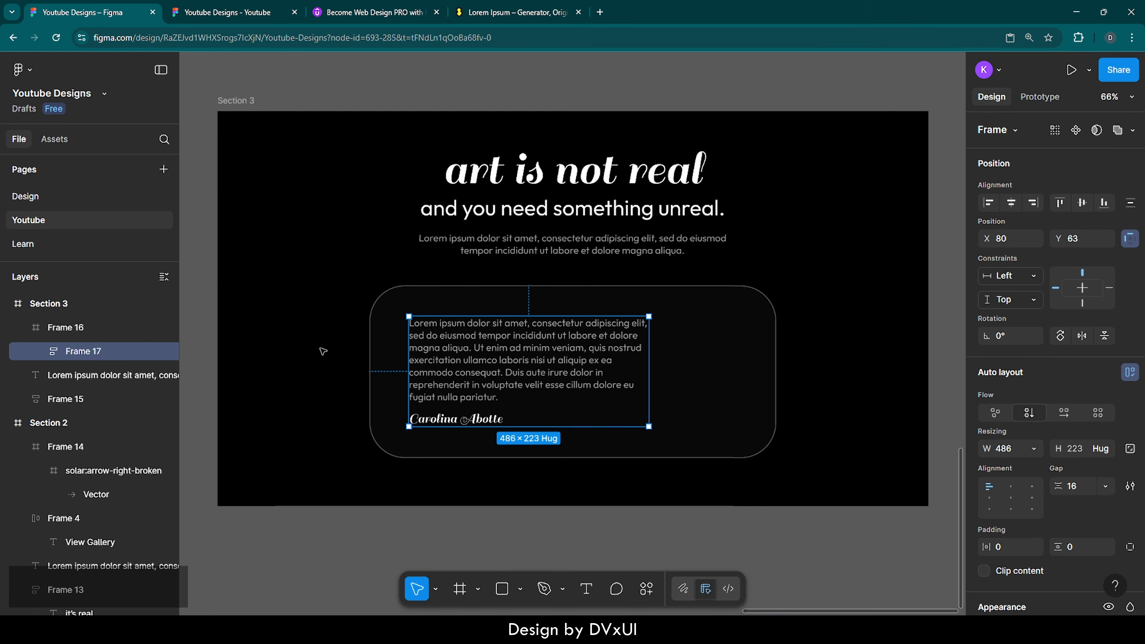
left_click(323, 351)
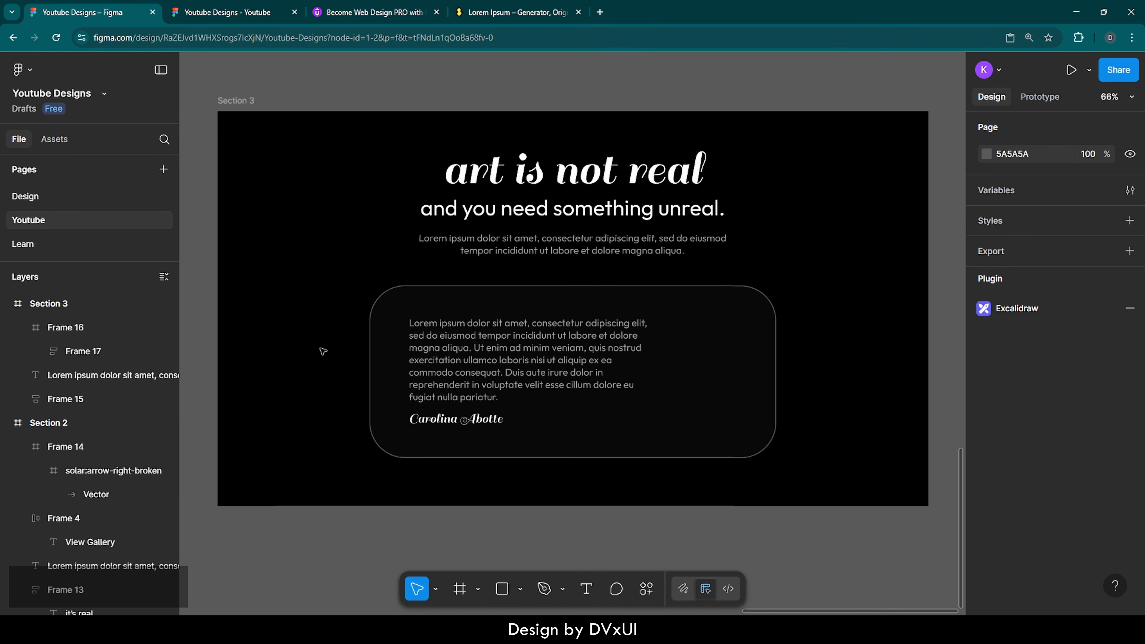
double_click(506, 351)
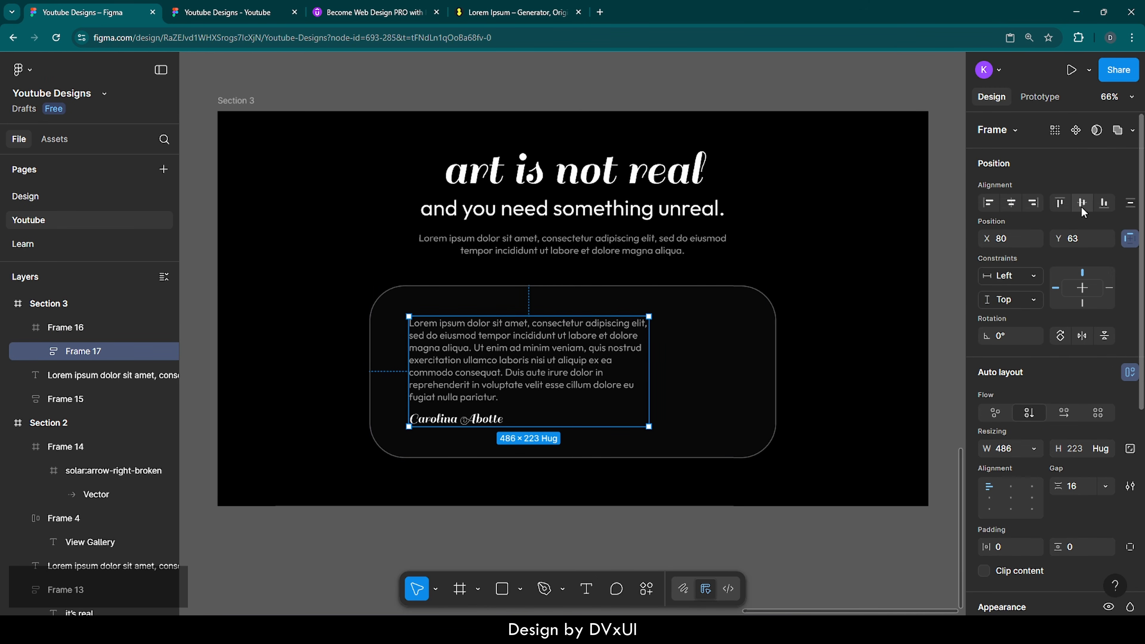
left_click(899, 358)
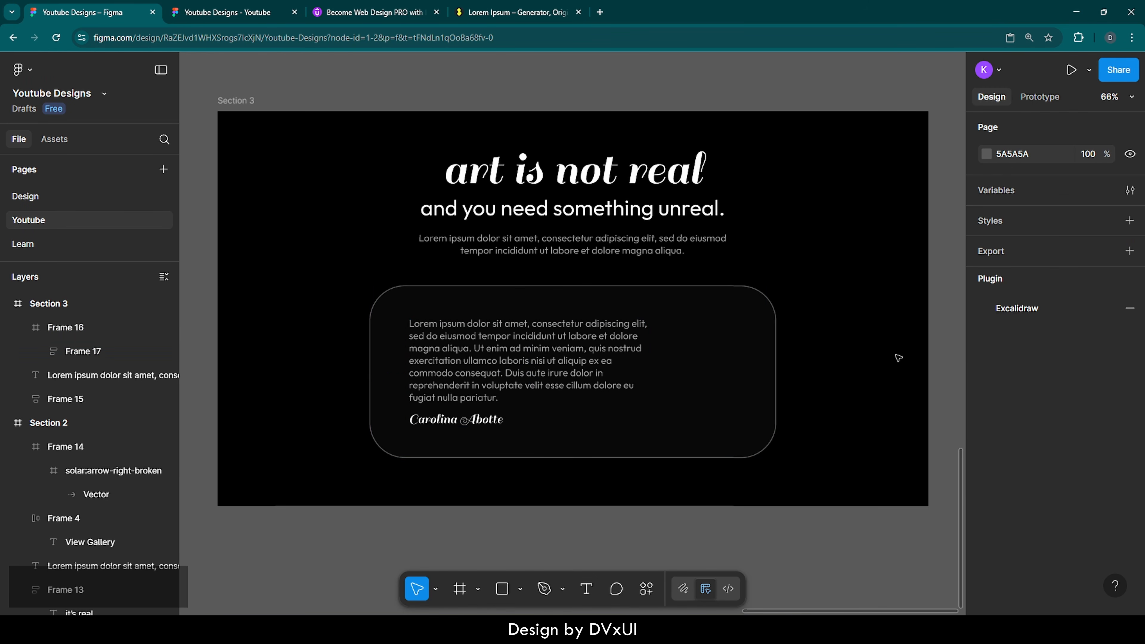
scroll(899, 358, "left", 3)
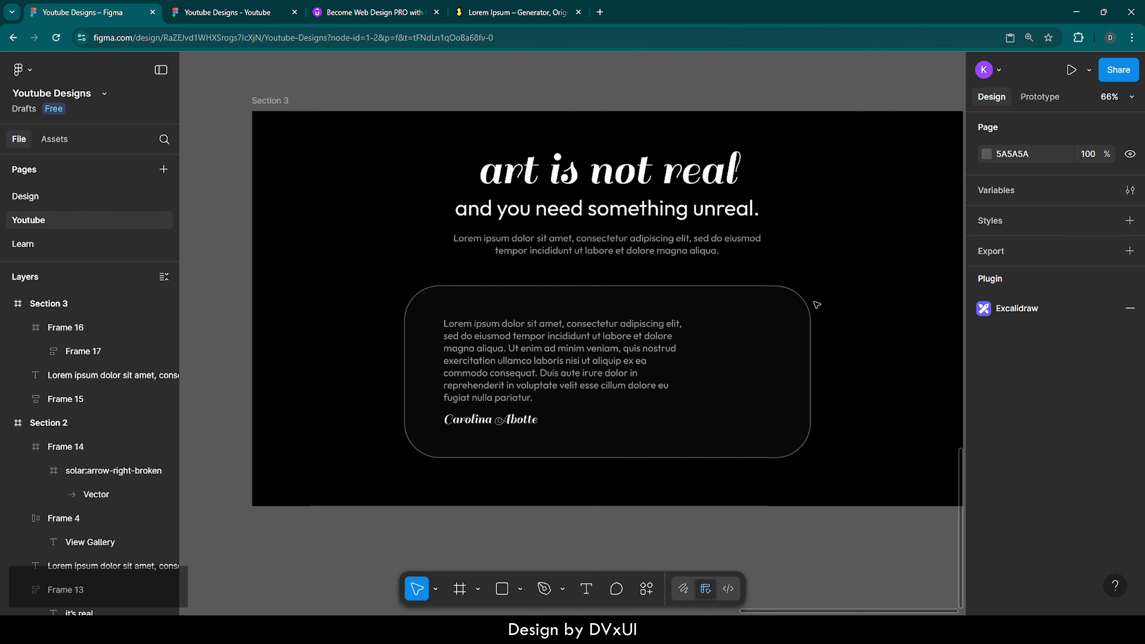
scroll(25, 464, "down", 5)
scroll(25, 463, "down", 6)
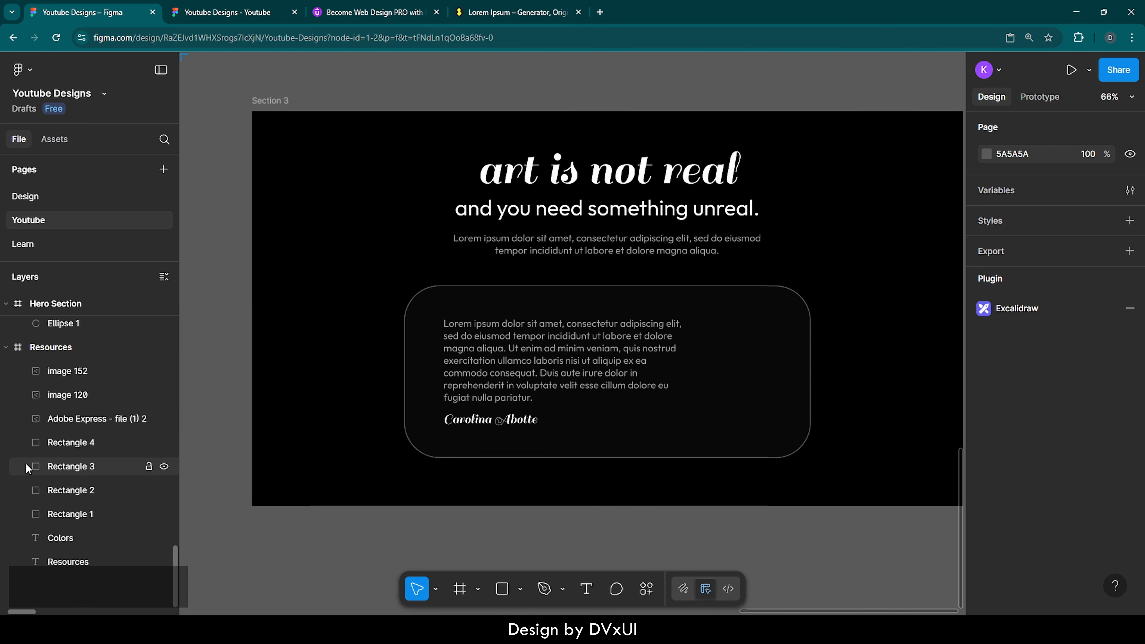
Step: Copy the 484×521 chrome knot image from the Resources board and paste it into Section 3's Frame 16 card
left_click(22, 348)
key("shift+2")
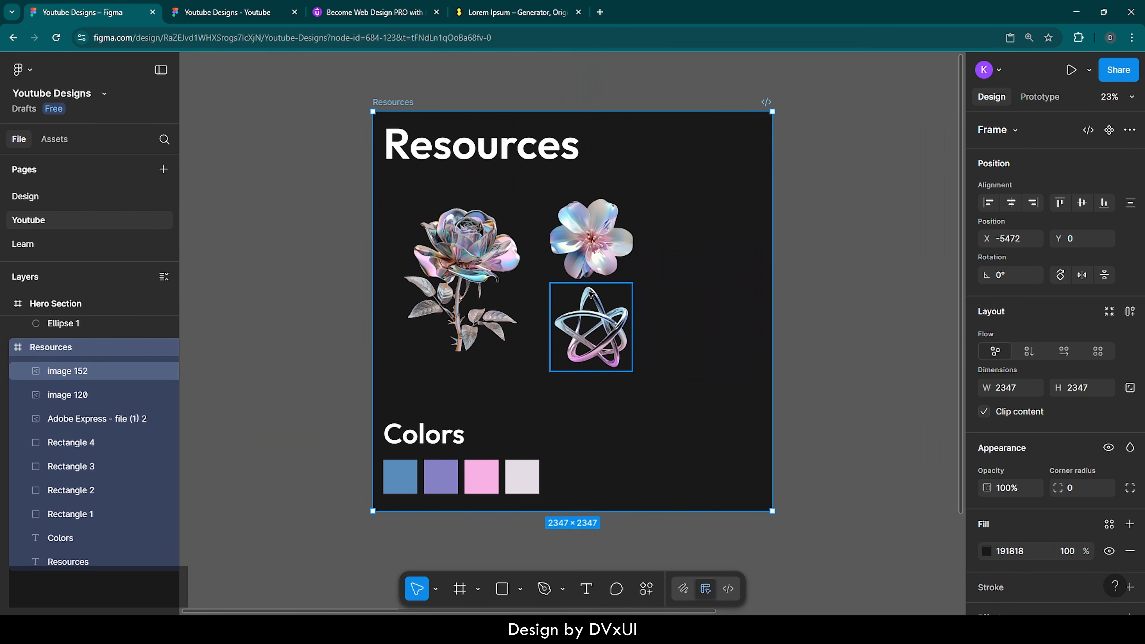
left_click(622, 324, "ctrl")
key("ctrl+c")
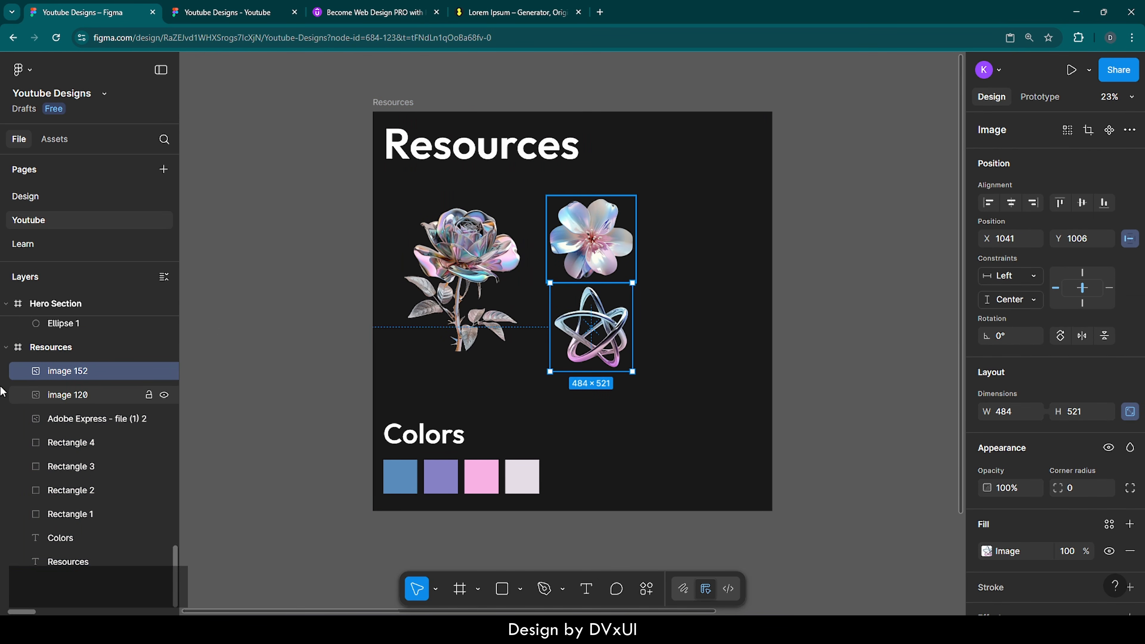
scroll(2, 389, "up", 5)
scroll(3, 389, "up", 3)
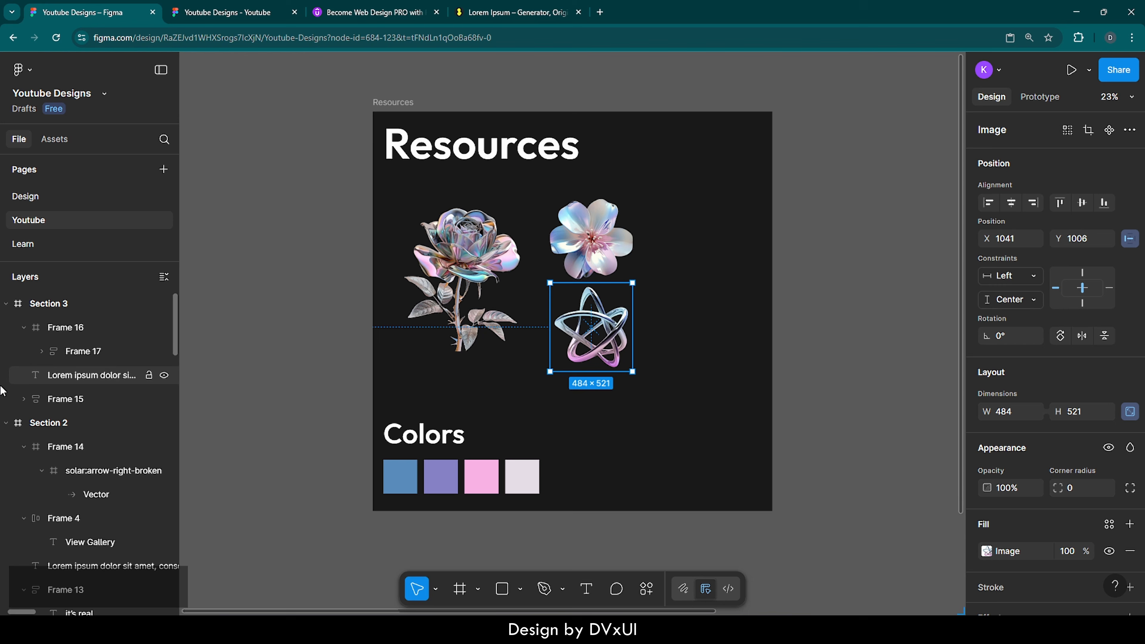
left_click(20, 305)
key("shift+2")
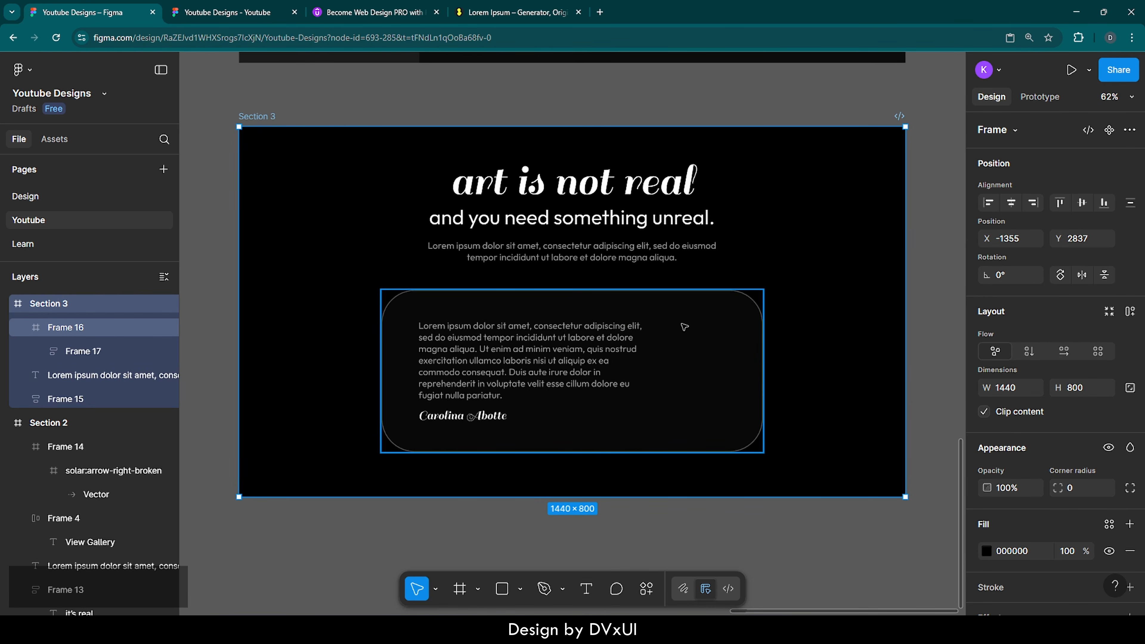
left_click(683, 325)
key("ctrl+v")
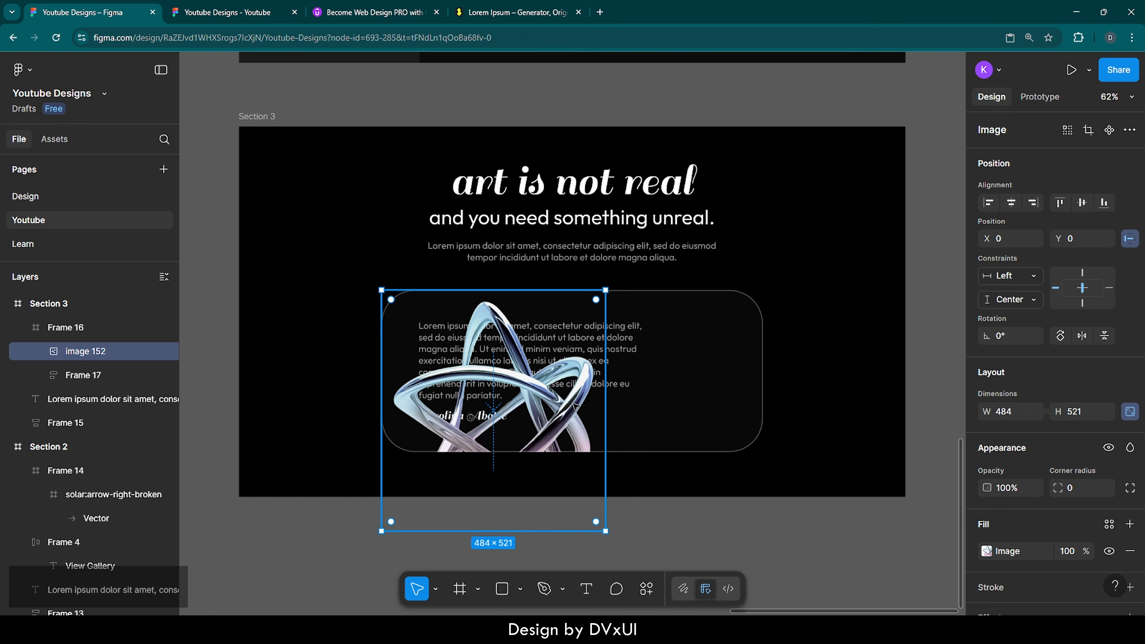
Step: Move the chrome knot to the right side of Frame 16, beside the quote, nudged slightly down
left_click_drag(502, 387, 687, 350)
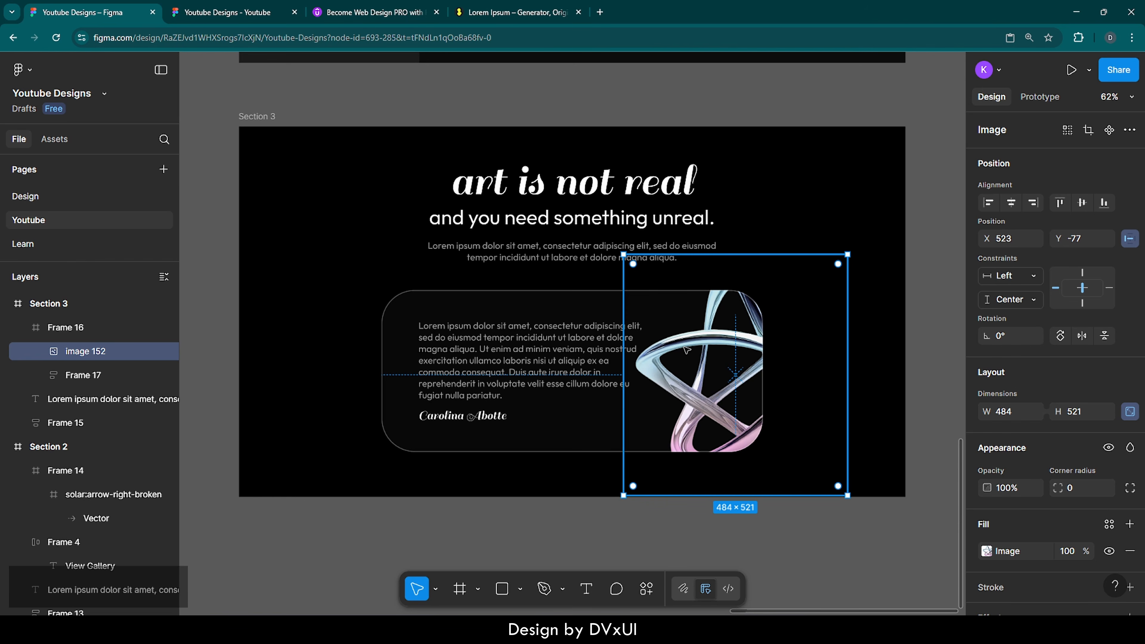
key("Down")
key("Down")
key("Down")
key("Down")
key("Down")
key("Down")
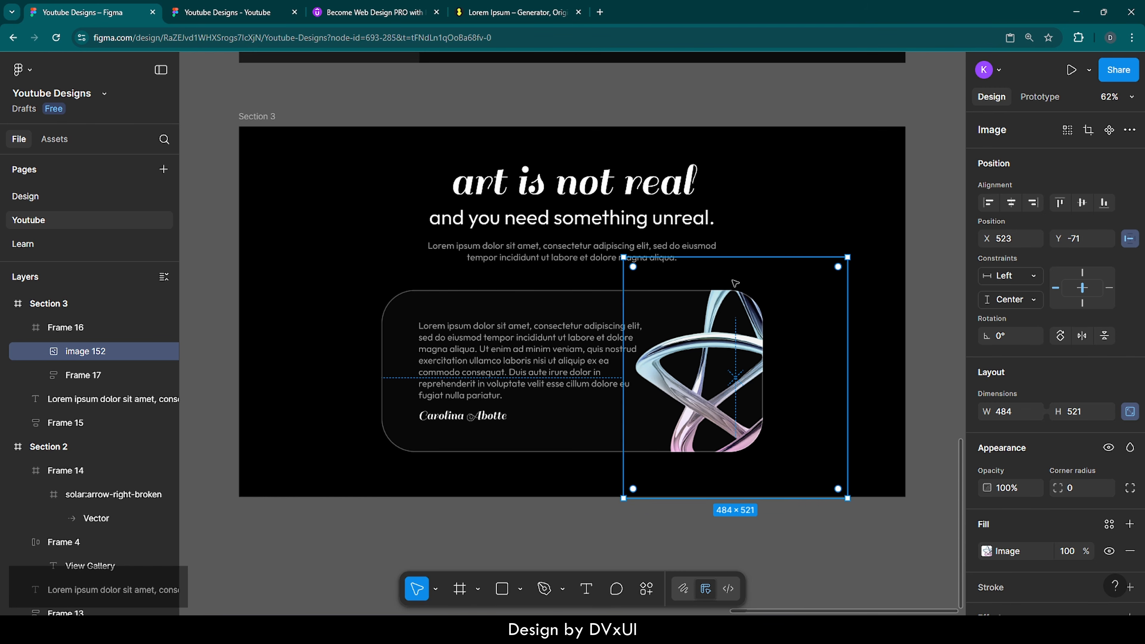
scroll(735, 283, "up", 7)
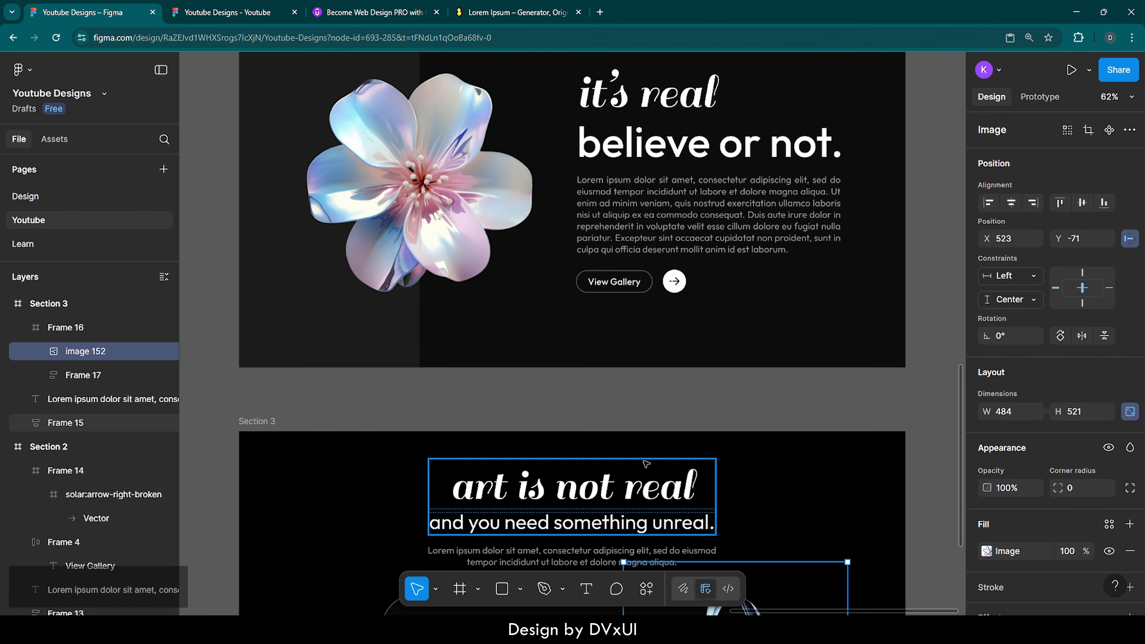
scroll(646, 463, "down", 5)
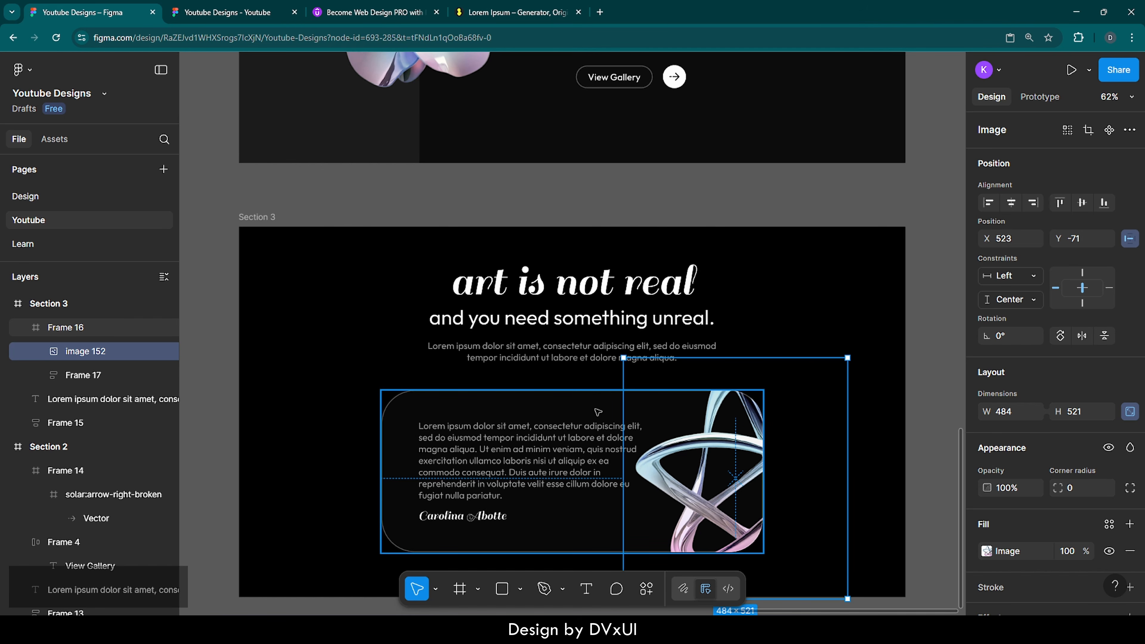
scroll(598, 412, "down", 1)
Step: Turn off Clip content on Frame 16 so the chrome knot overflows the card
left_click(568, 369)
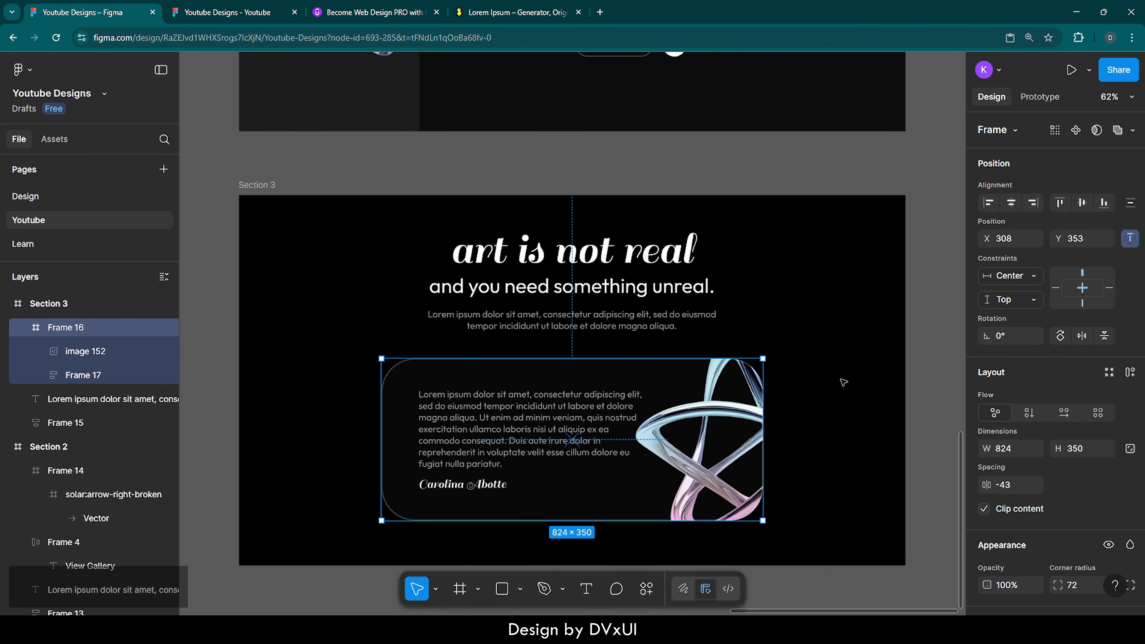
left_click(985, 509)
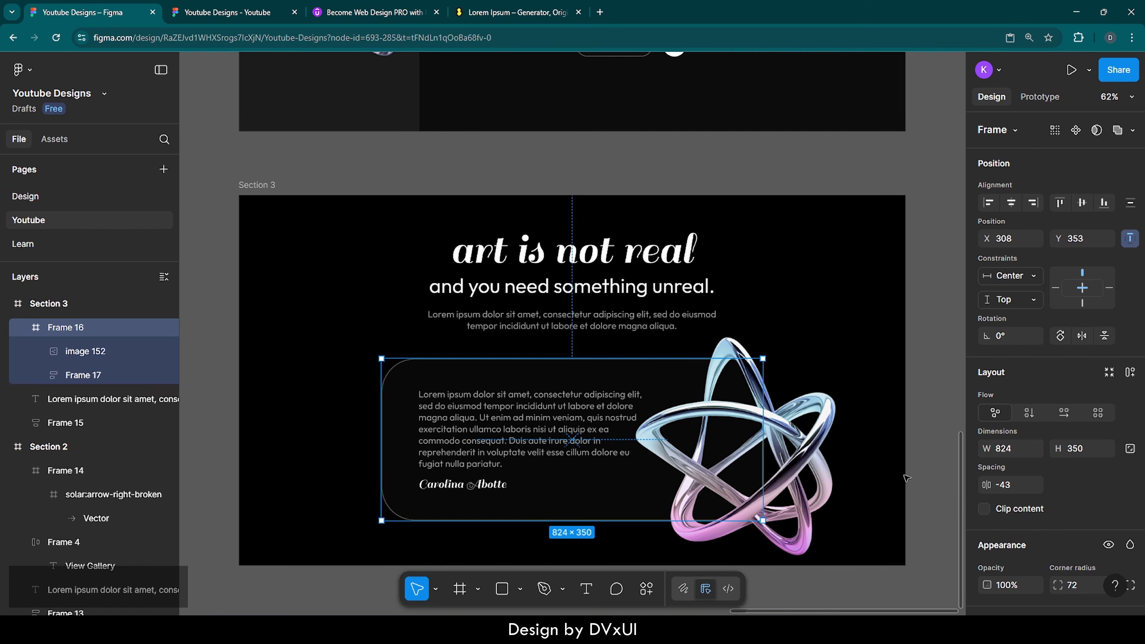
left_click(915, 477)
scroll(915, 477, "down", 2)
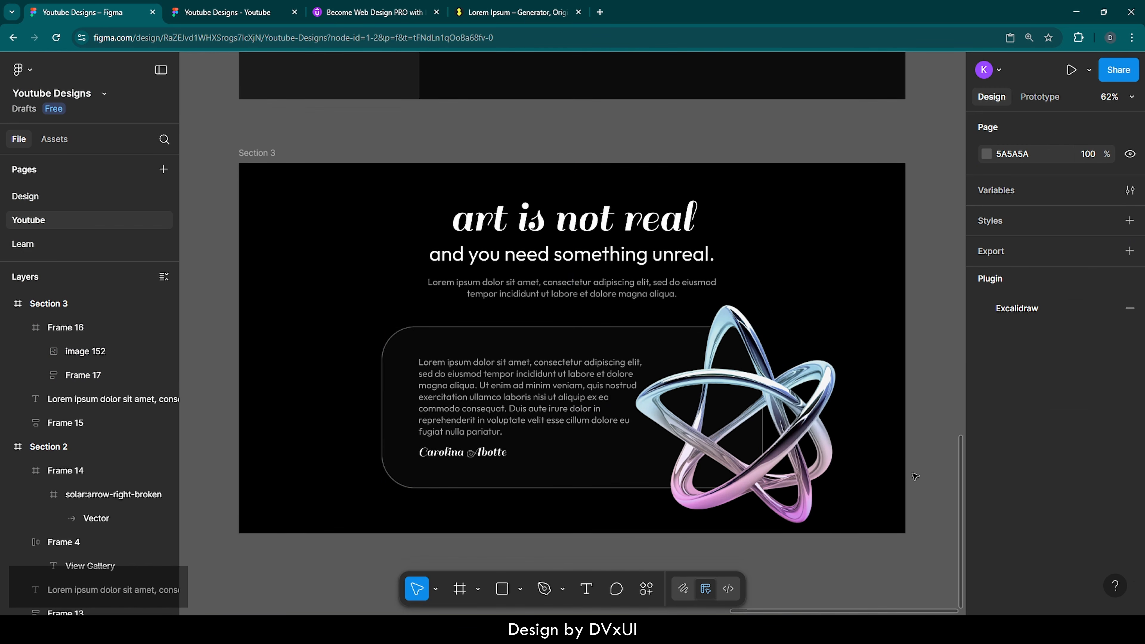
Step: Nudge the chrome knot up and shift the quote text block (Frame 17) up and slightly left
left_click(805, 407)
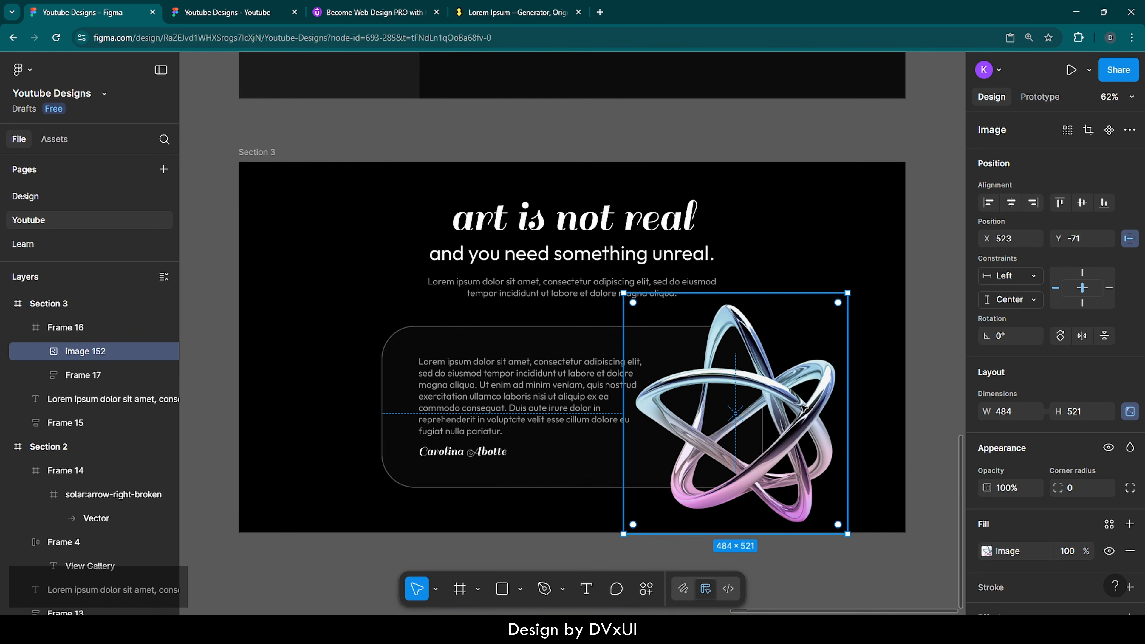
key("Up")
key("Up")
key("Up")
key("Up")
key("Up")
key("Up")
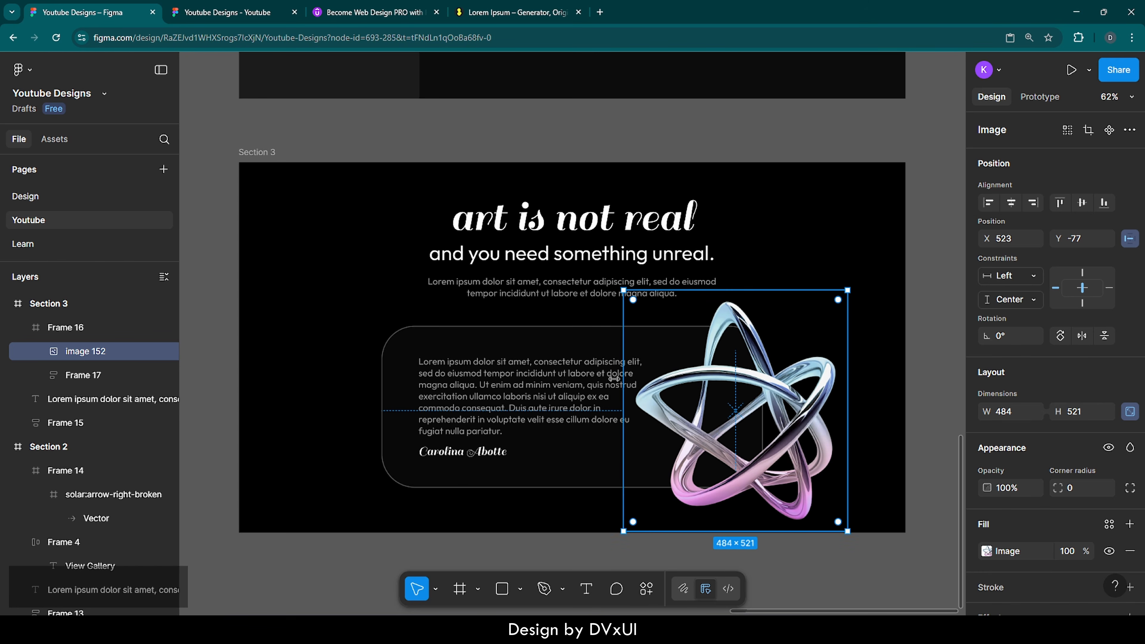
left_click(564, 384)
key("shift+Up")
key("Up")
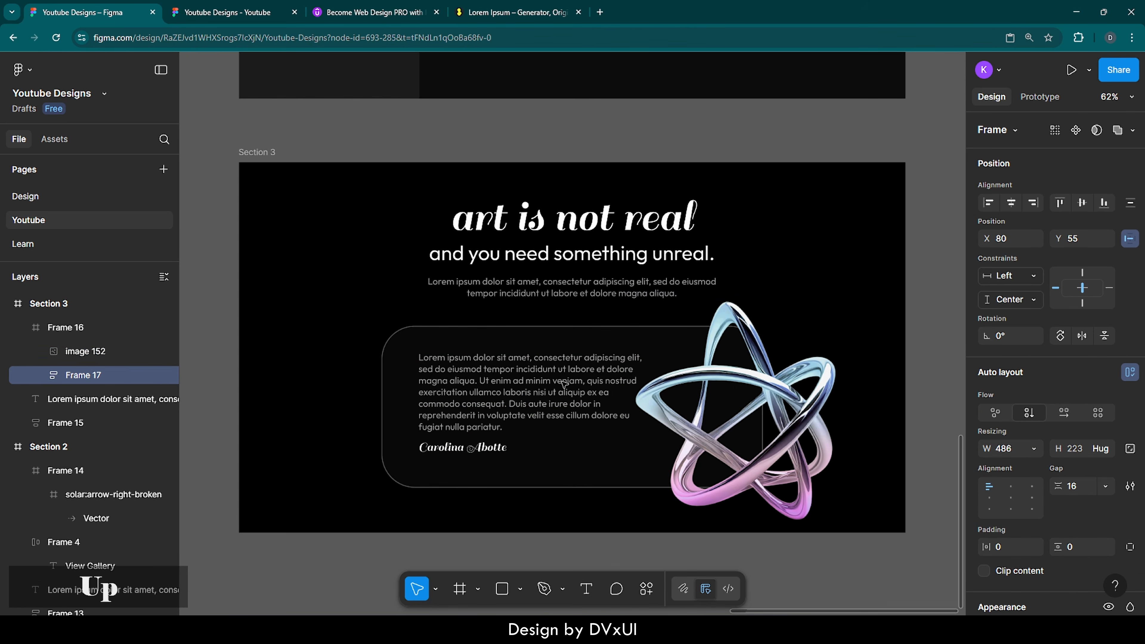
key("Up")
key("Up")
key("shift+Left")
key("shift+Left")
key("Right")
key("Right")
key("Right")
key("Right")
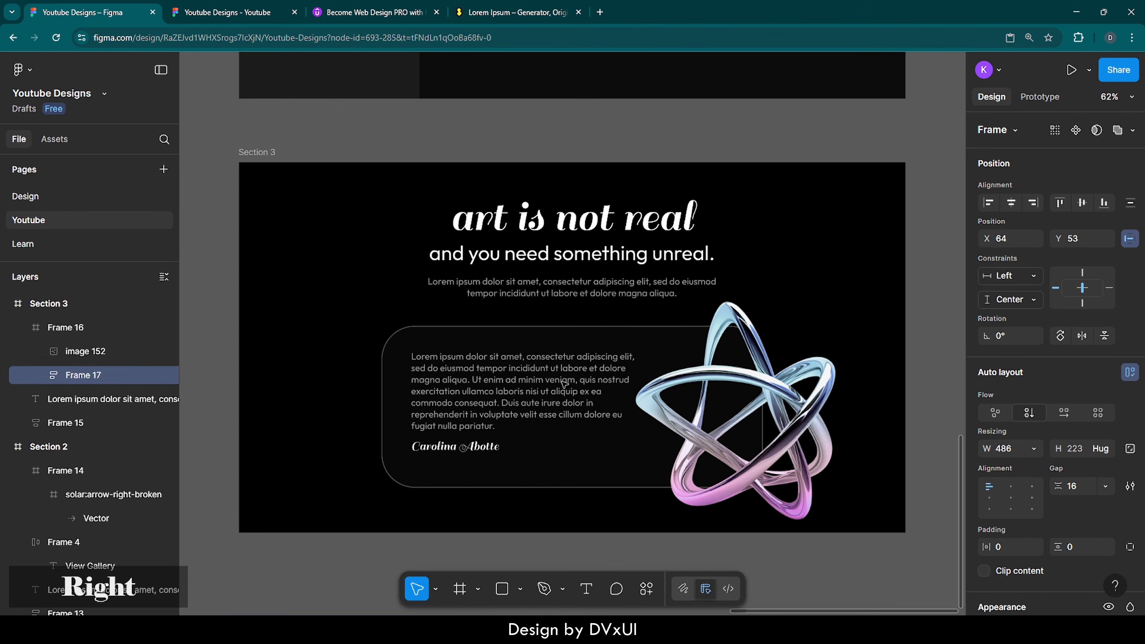
key("Right")
key("Right")
left_click(795, 397)
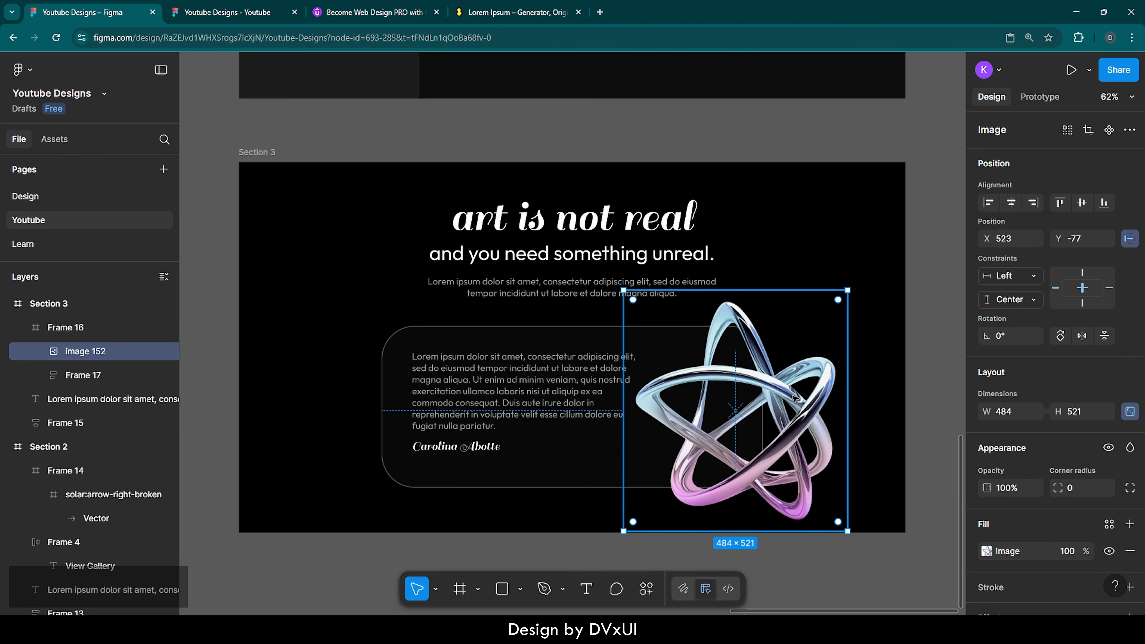
key("Up")
key("Up")
key("Up")
key("Up")
key("Up")
key("Up")
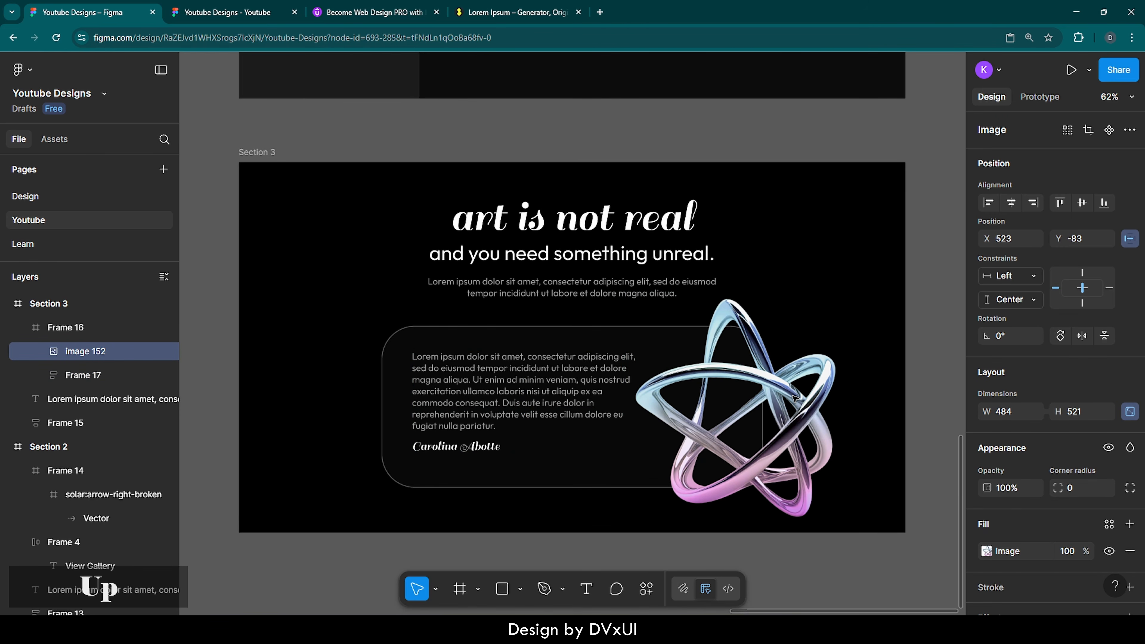
left_click(930, 401)
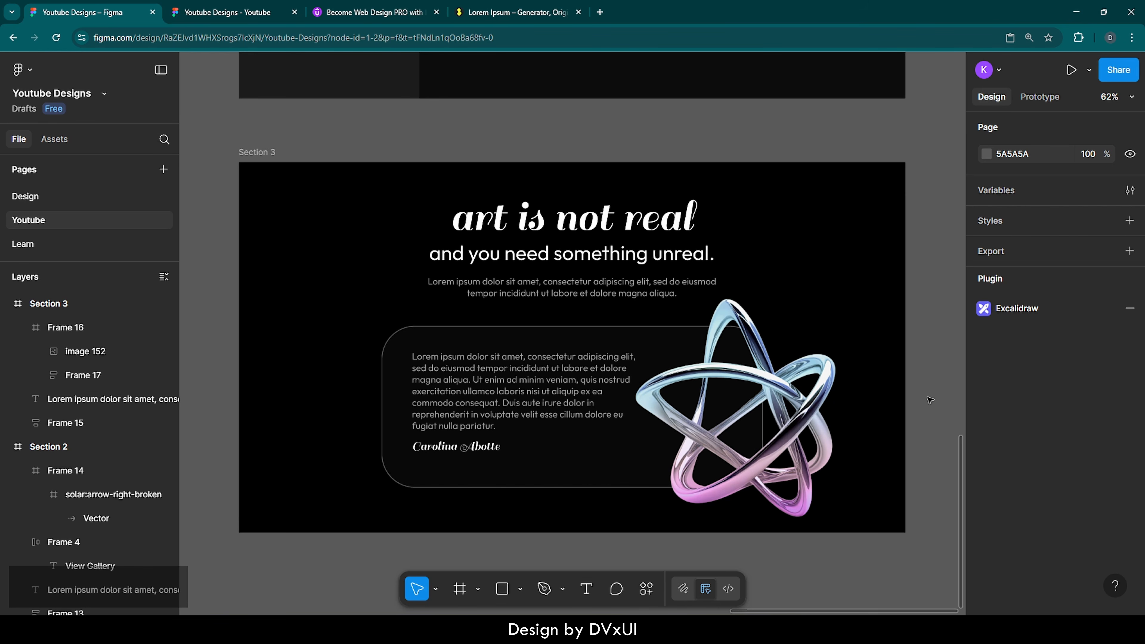
Step: Copy the Hero Section's 400×400 gradient Ellipse 1 and paste it into the Section 3 frame
scroll(675, 396, "down", 3)
scroll(672, 395, "up", 6)
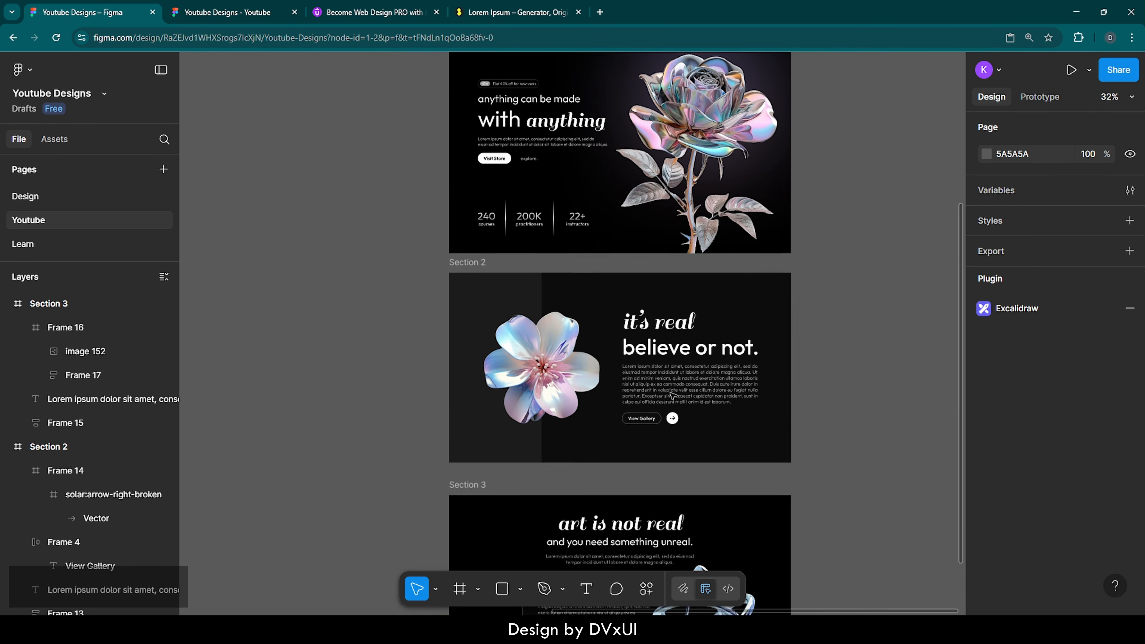
scroll(663, 321, "up", 3)
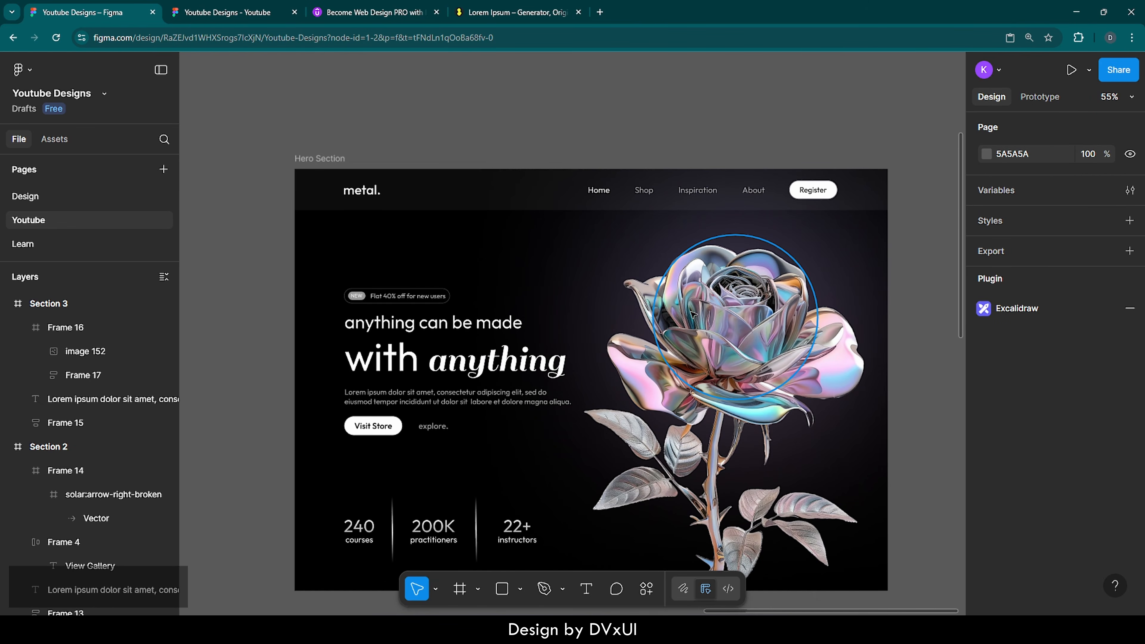
left_click(733, 307)
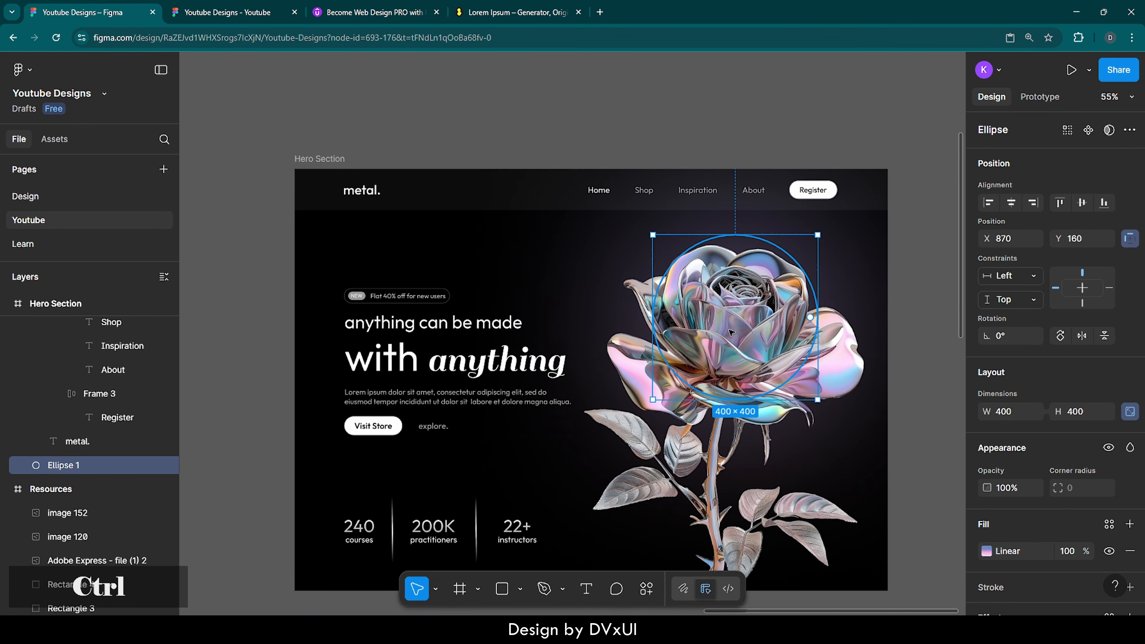
key("ctrl+c")
scroll(591, 321, "down", 3)
scroll(592, 322, "down", 10)
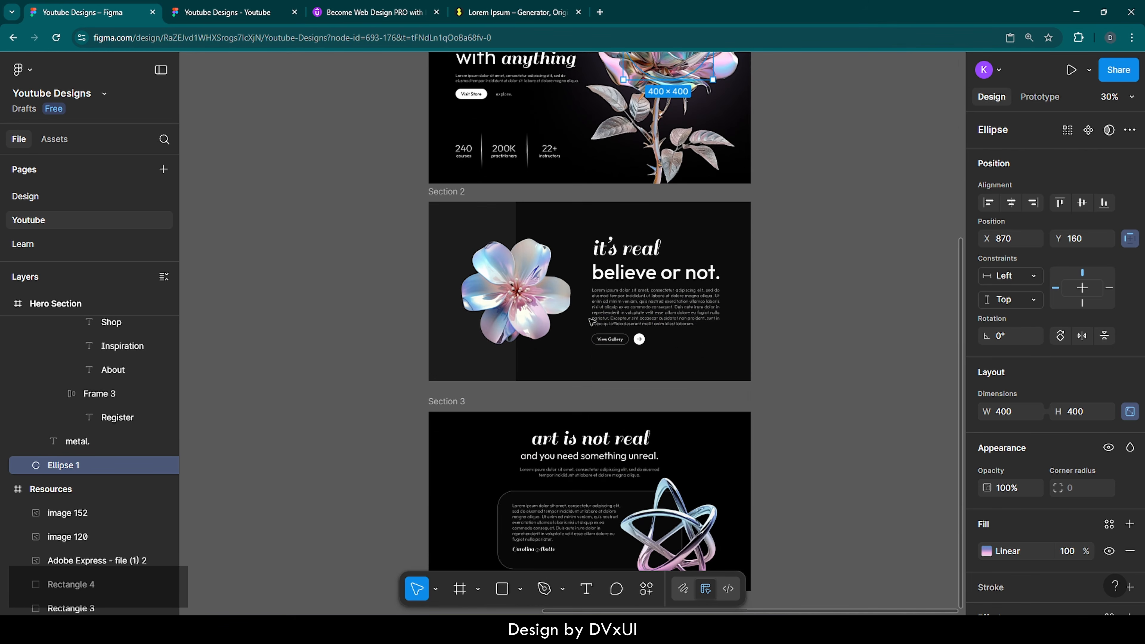
left_click(452, 269)
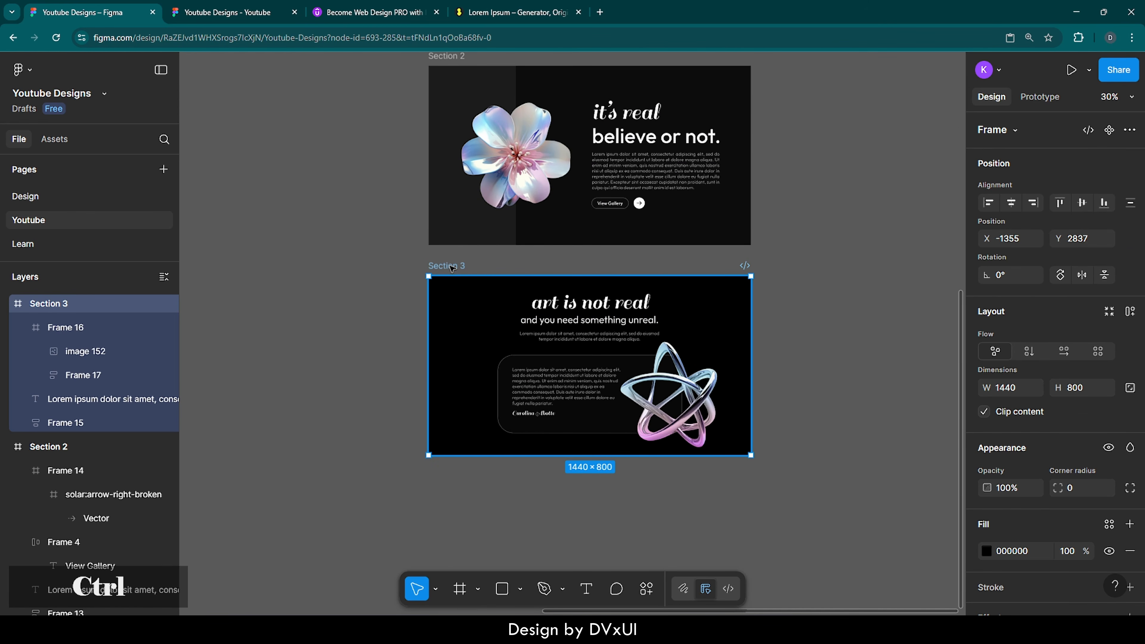
key("ctrl+v")
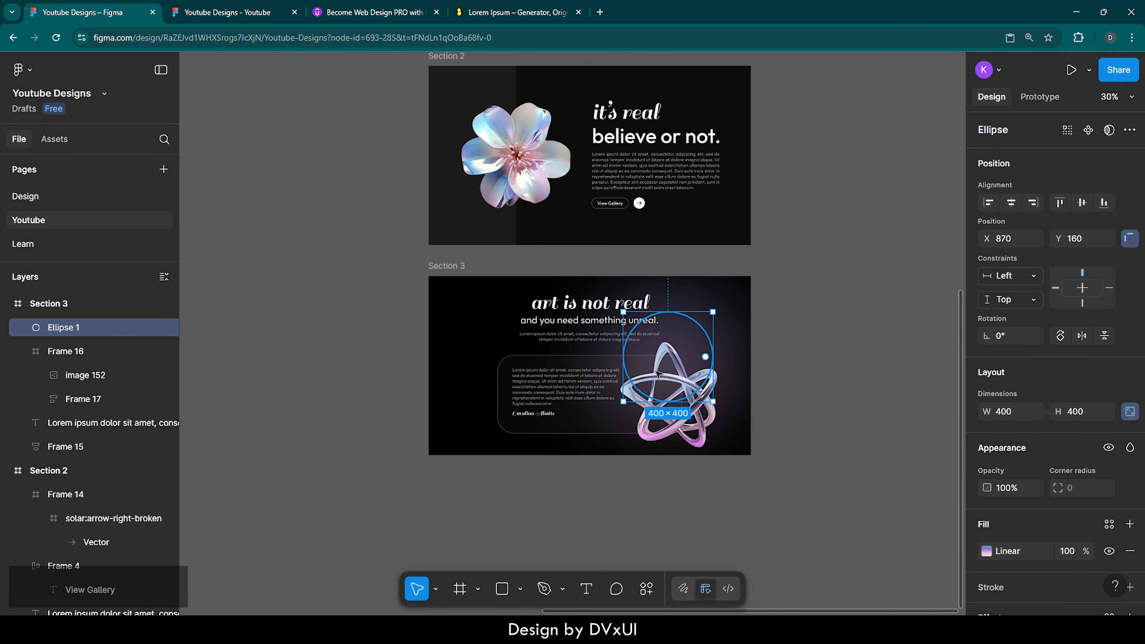
Step: Position the gradient ellipse at X 860, Y 290
scroll(685, 383, "up", 5)
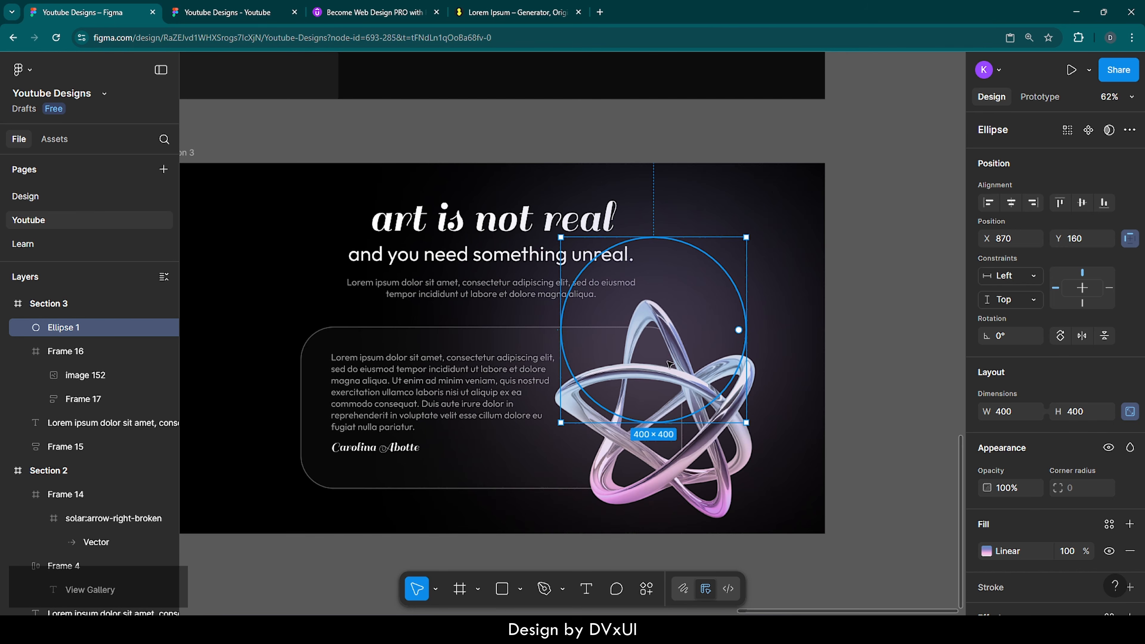
scroll(1039, 546, "down", 3)
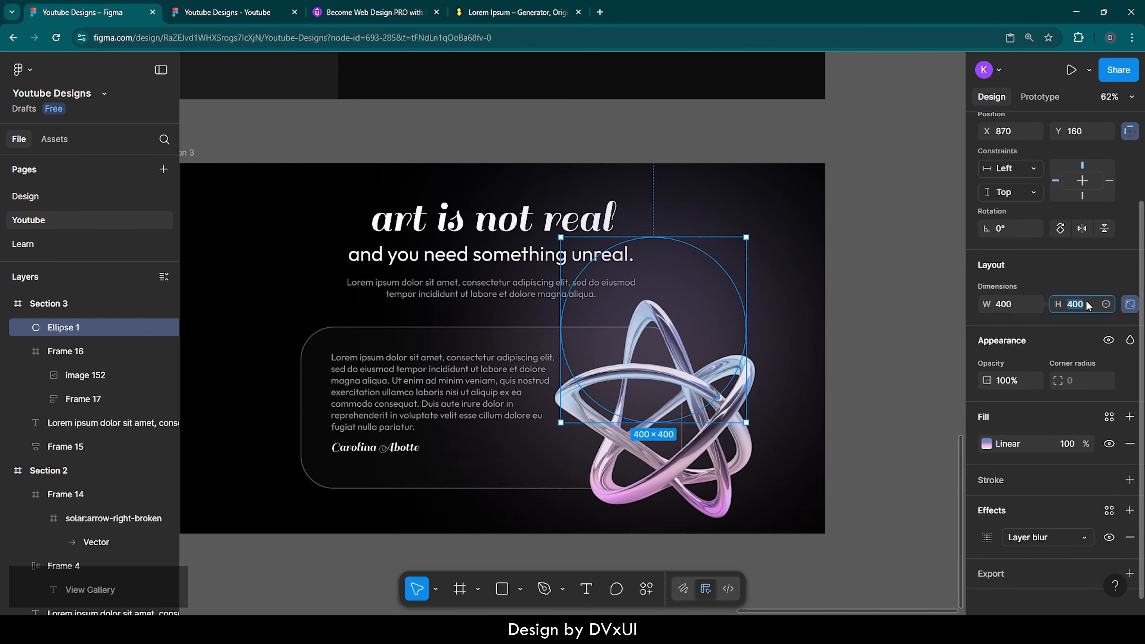
scroll(1041, 281, "up", 3)
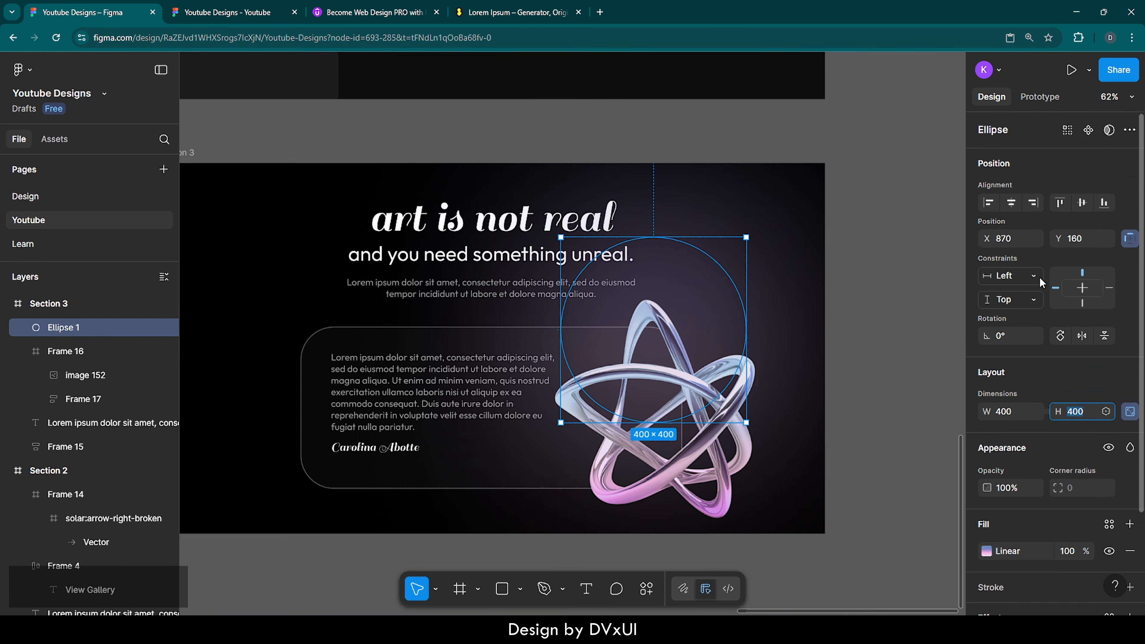
left_click(1012, 239)
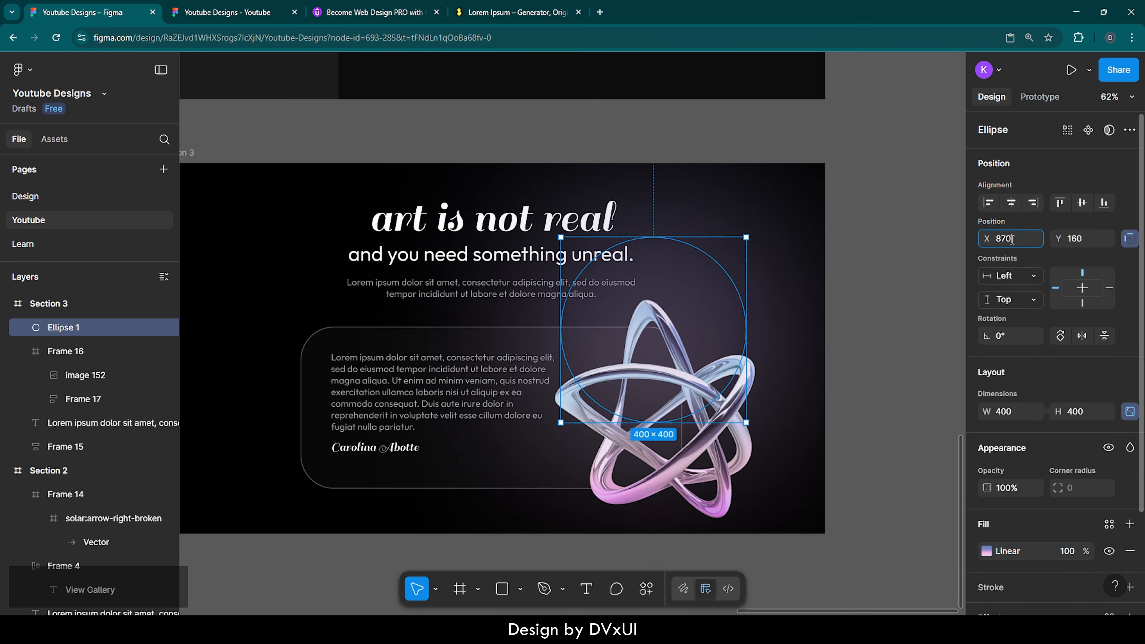
type("860")
key("Return")
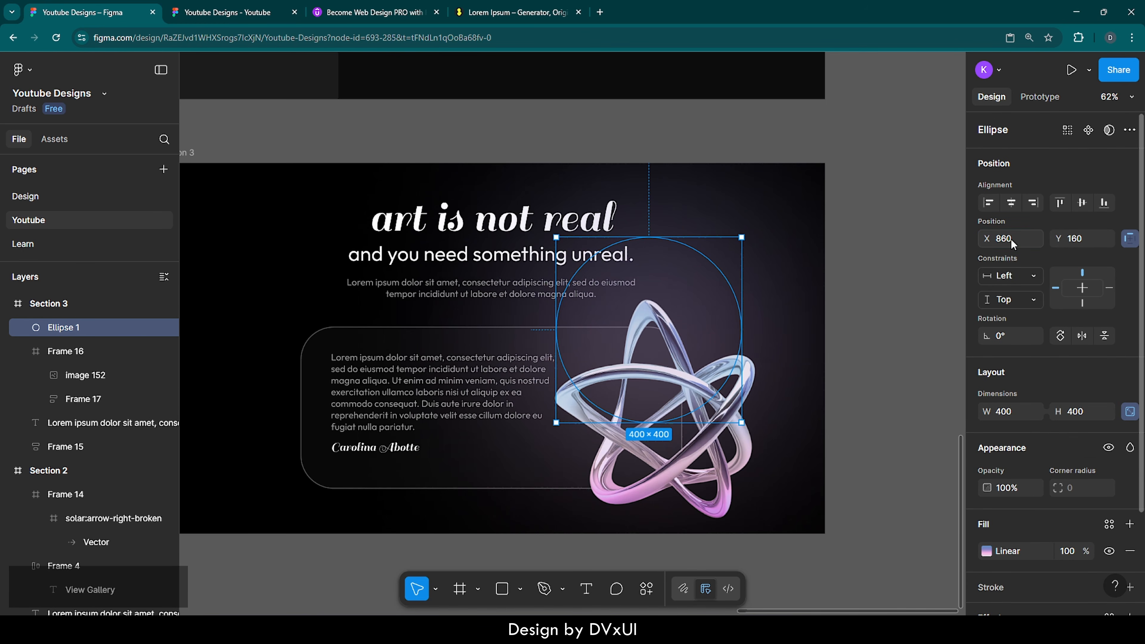
left_click(1083, 239)
type("290")
key("Return")
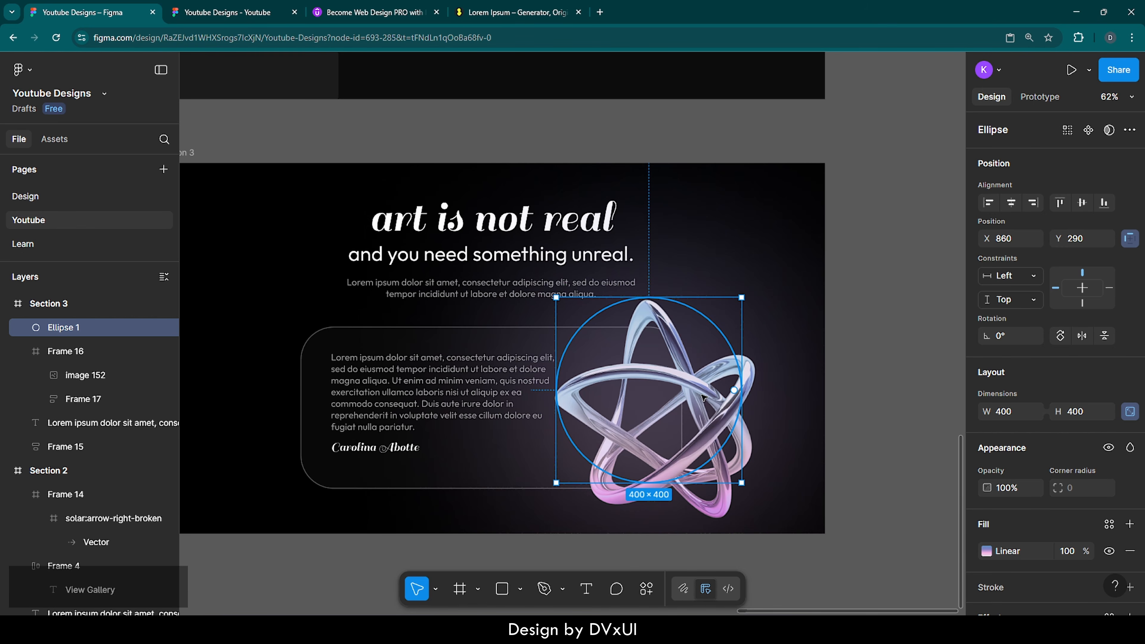
Step: Send the ellipse to the back so it glows behind the card and knot
right_click(699, 385)
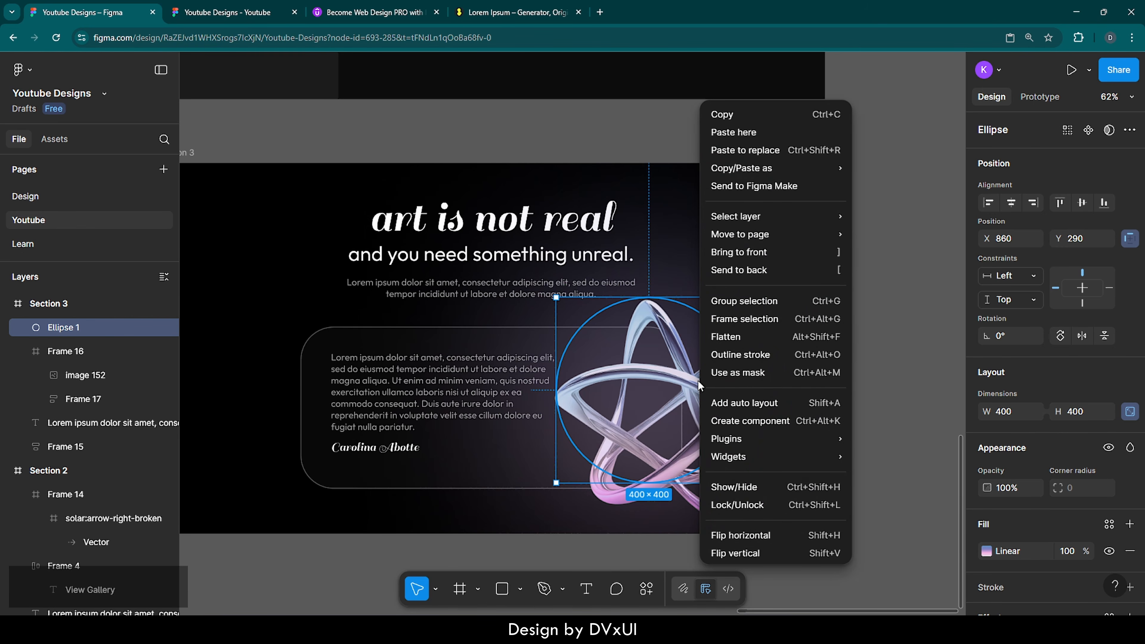
left_click(749, 270)
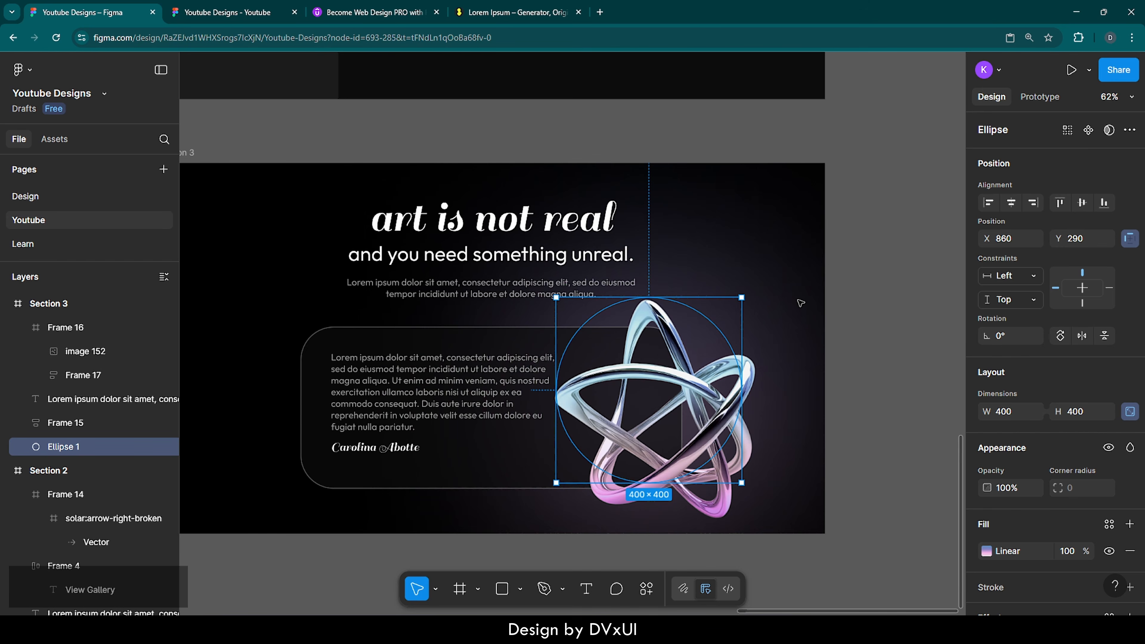
left_click(815, 322)
scroll(816, 322, "left", 3)
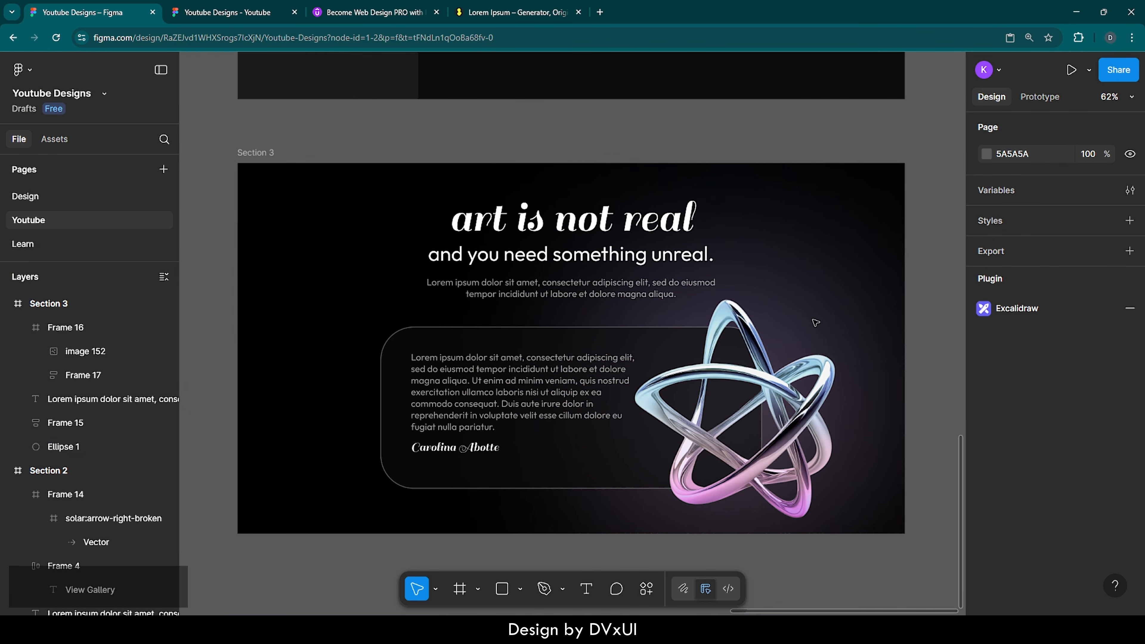
scroll(816, 322, "left", 1)
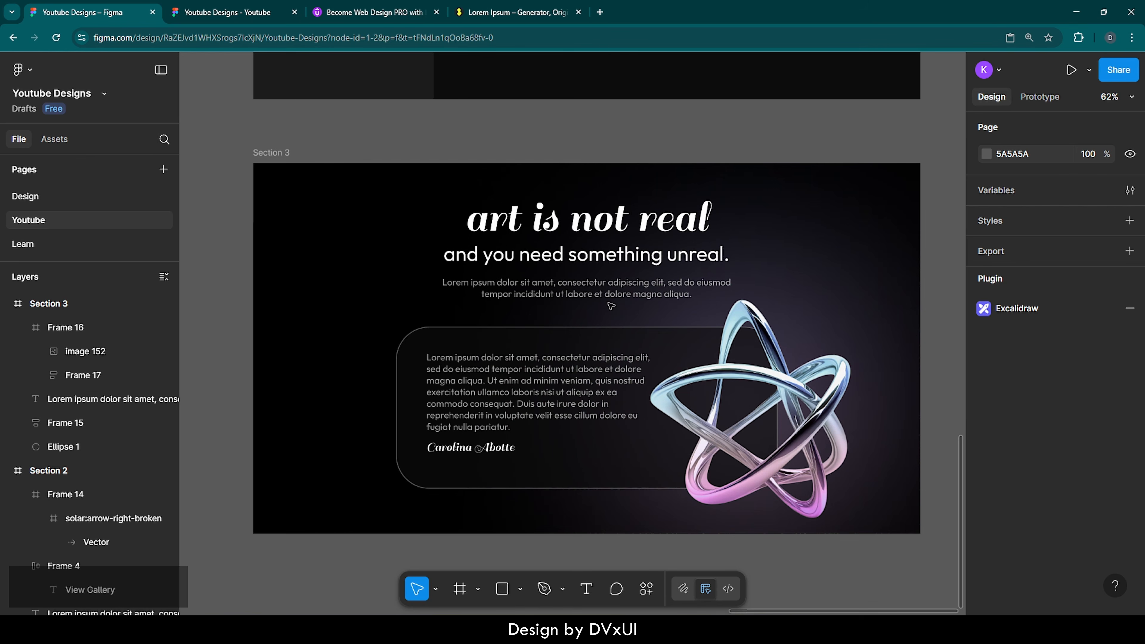
left_click(413, 354)
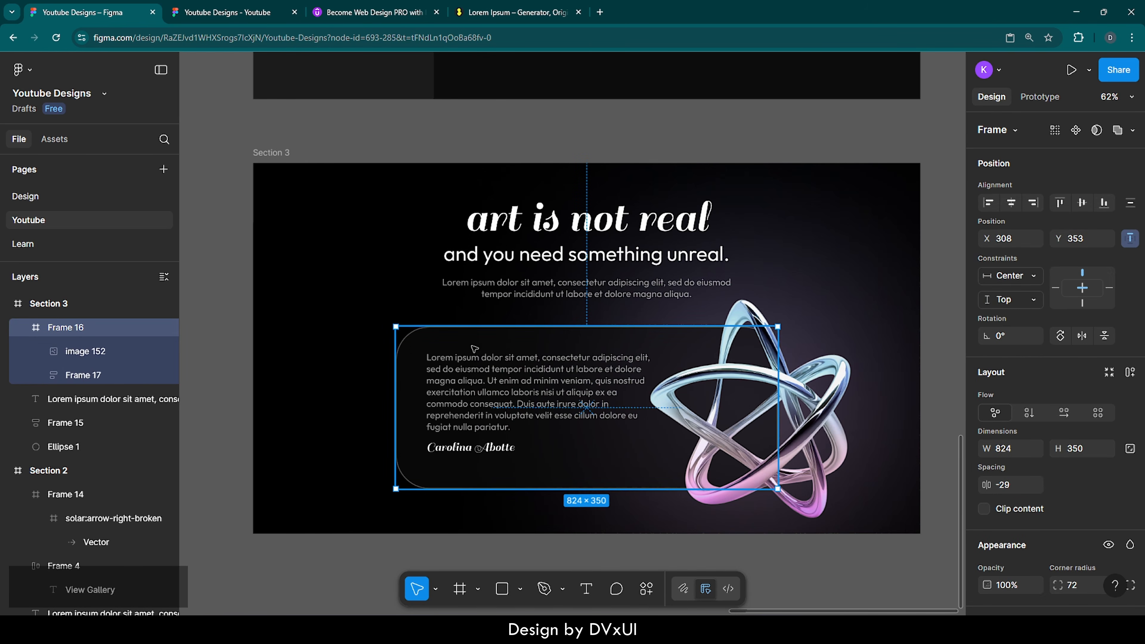
scroll(1051, 537, "down", 5)
scroll(1051, 537, "down", 1)
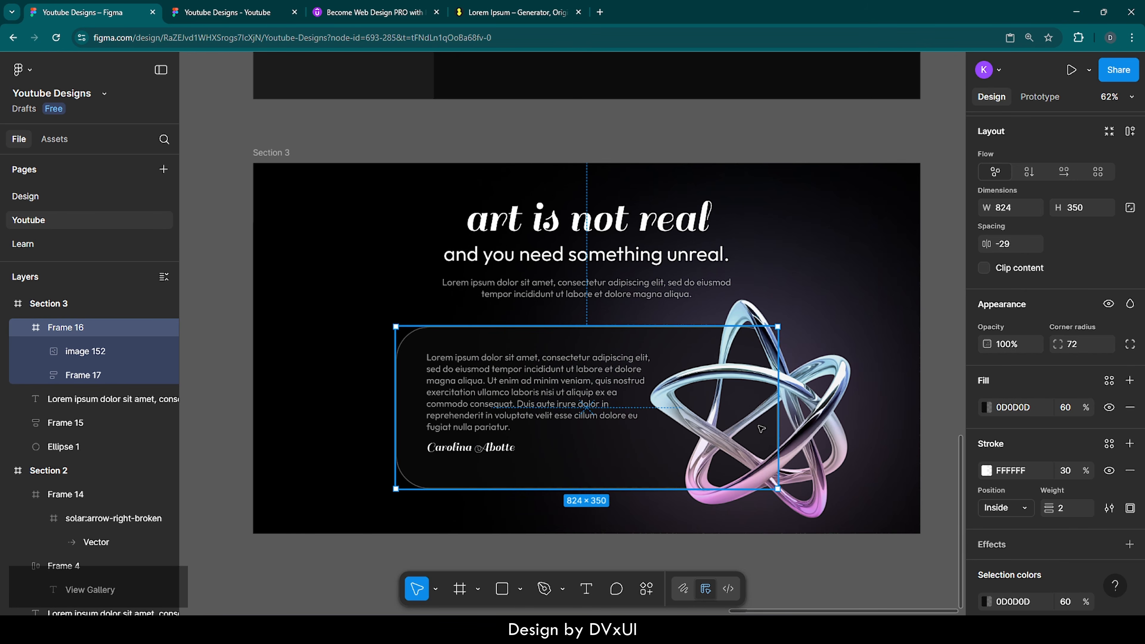
scroll(760, 430, "up", 5, "ctrl")
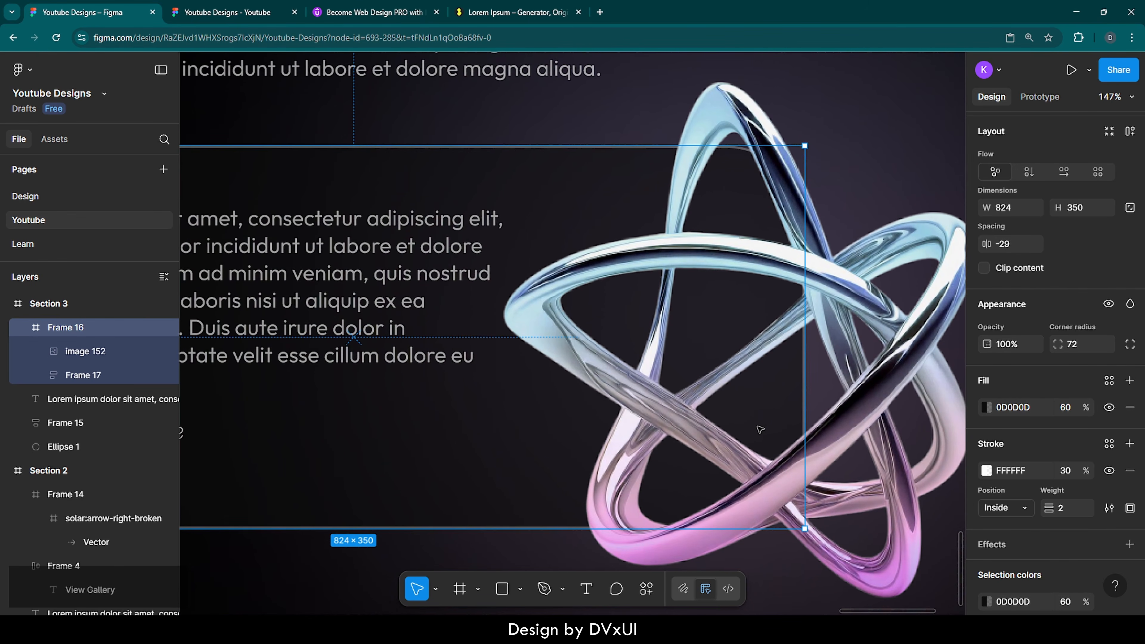
scroll(761, 430, "right", 2)
scroll(761, 430, "left", 10)
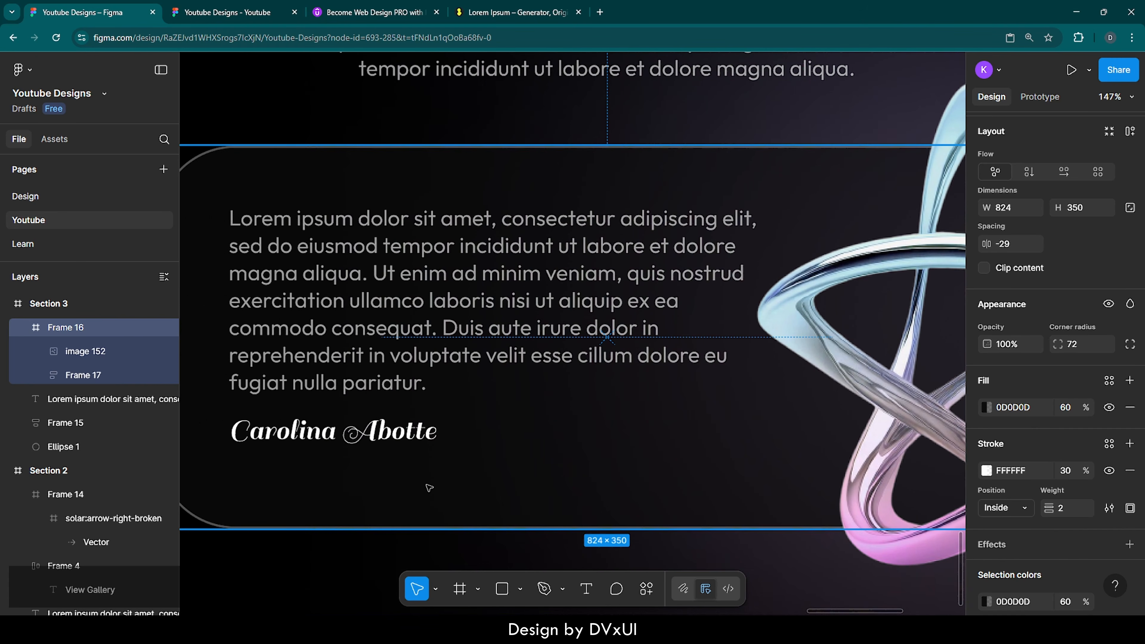
scroll(314, 487, "left", 1)
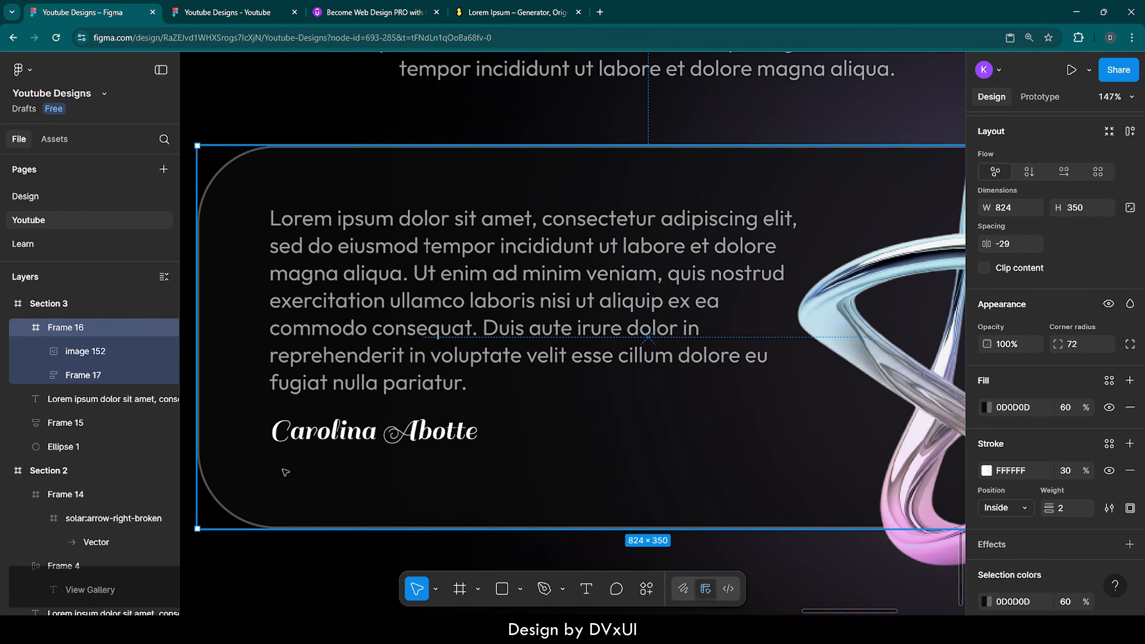
scroll(624, 517, "right", 6)
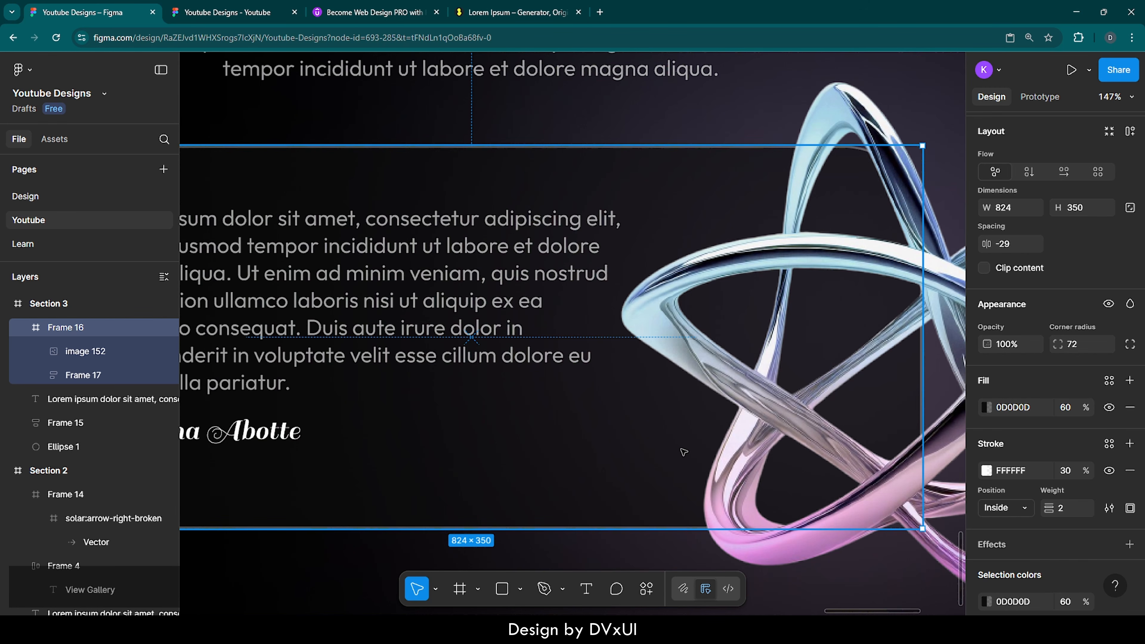
scroll(688, 450, "down", 10)
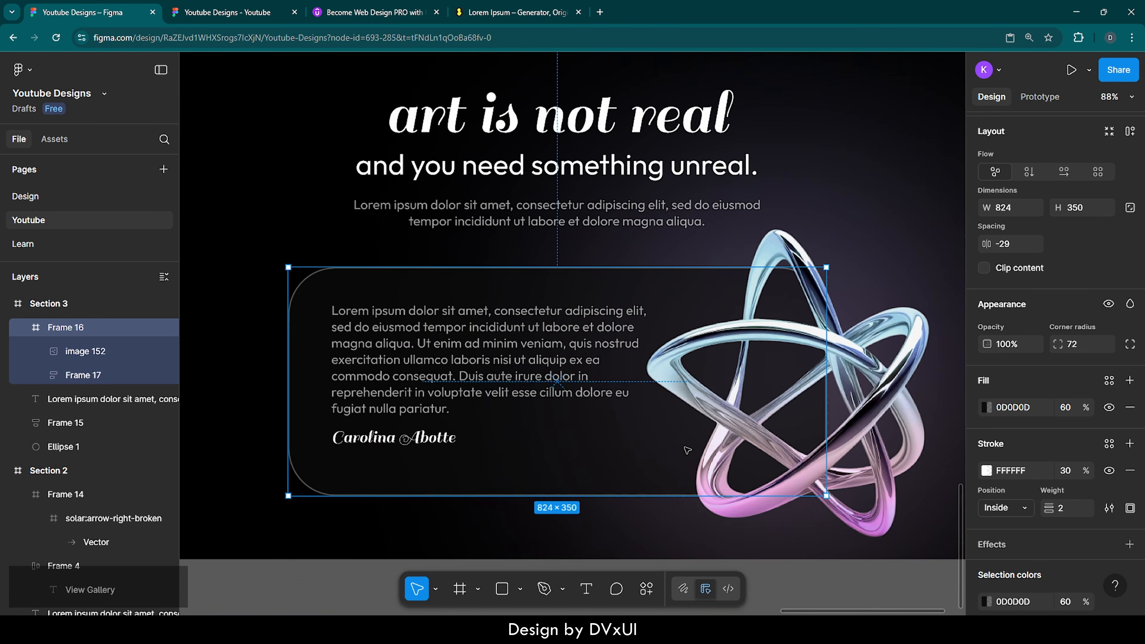
scroll(687, 450, "down", 1)
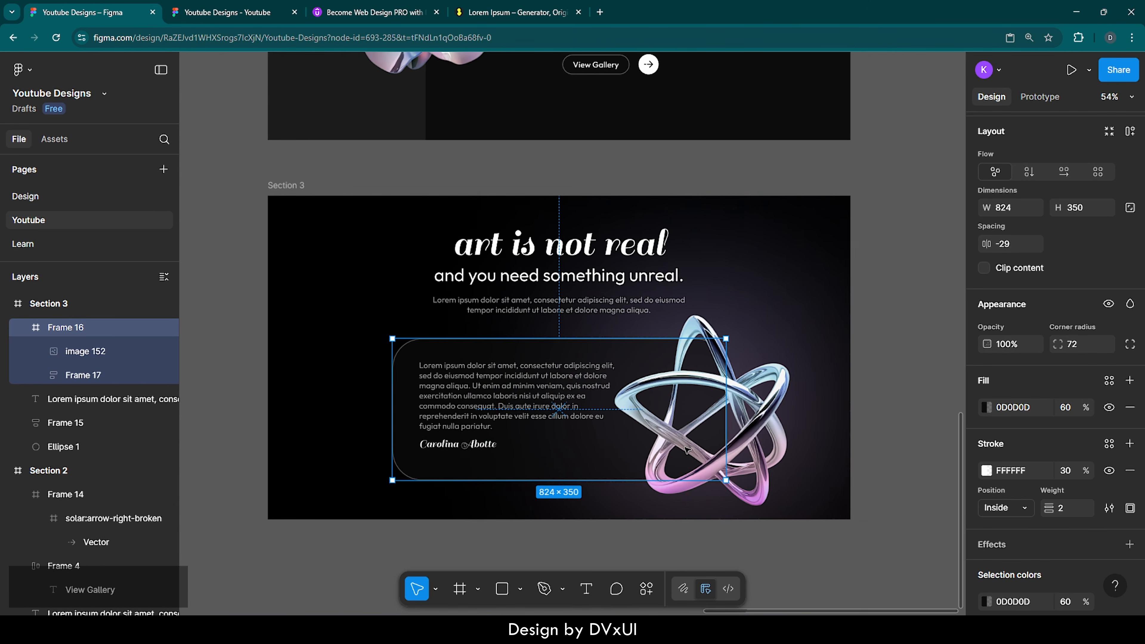
left_click(927, 432)
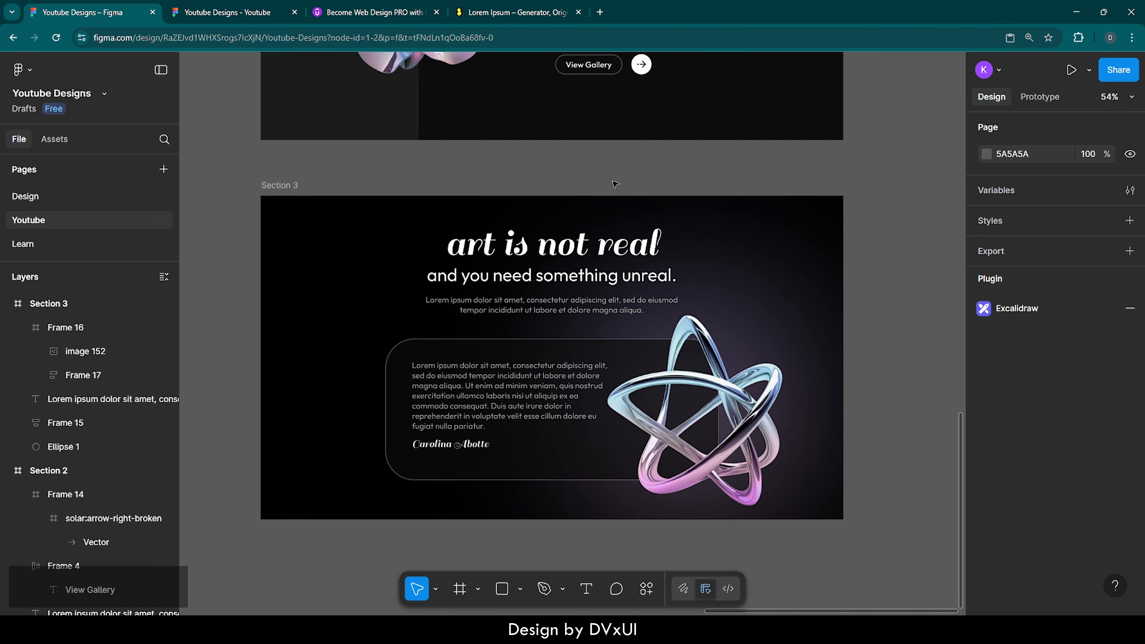
Step: Duplicate Section 3 as Section 4 and place it directly below
left_click(289, 185)
key("ctrl+d")
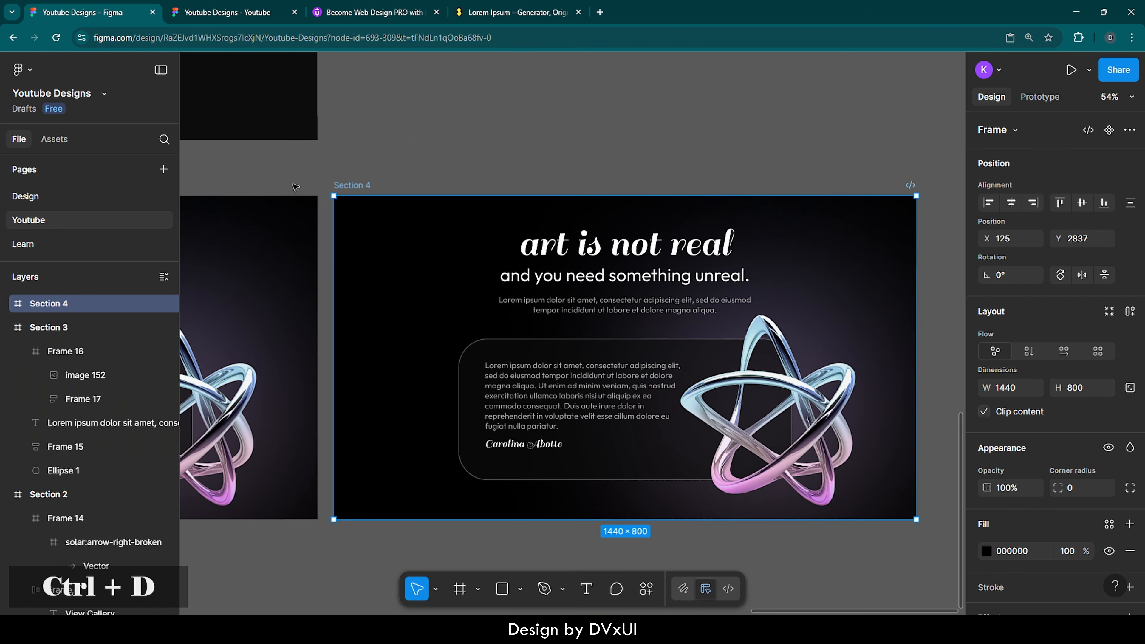
scroll(676, 212, "down", 3)
scroll(674, 199, "left", 3)
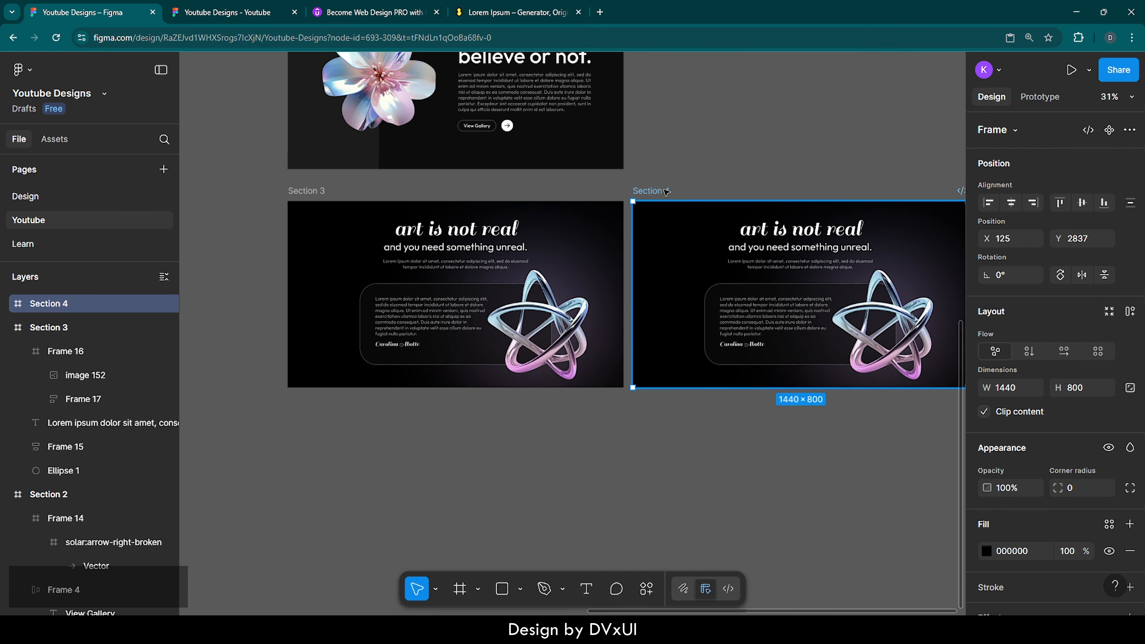
left_click_drag(666, 191, 322, 401)
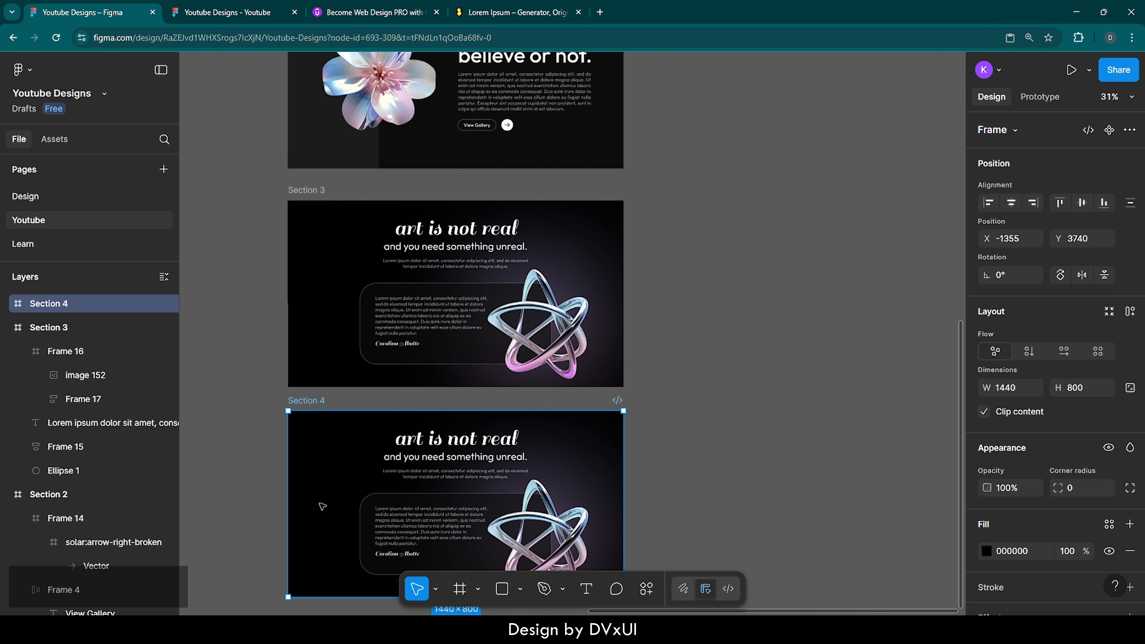
key("shift+2")
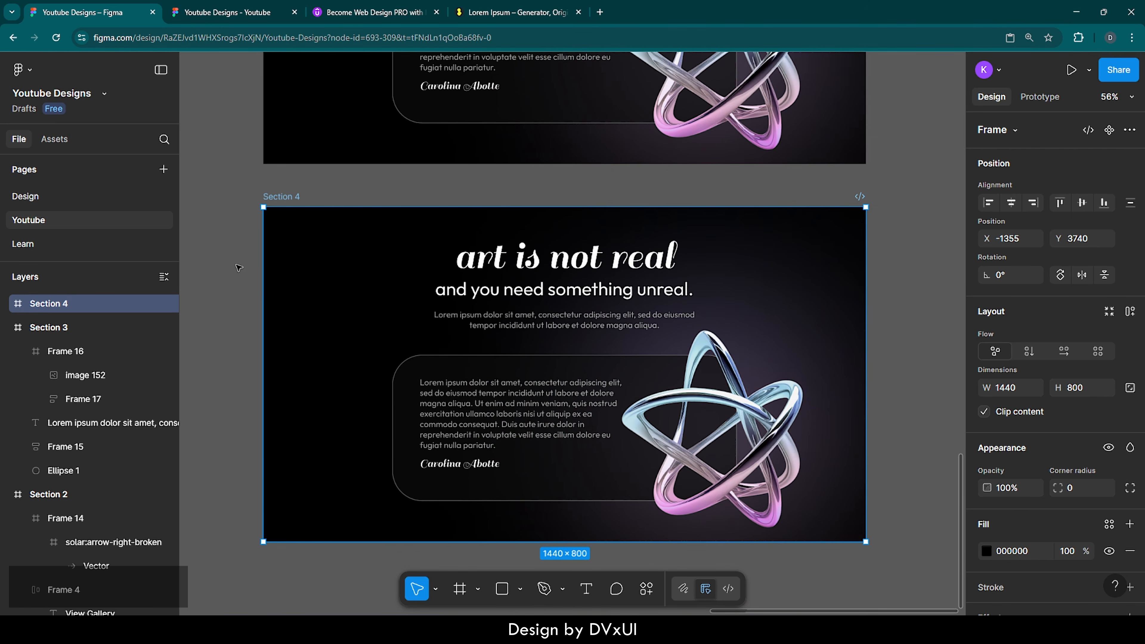
Step: Delete the testimonial card and gradient ellipse from Section 4
left_click(239, 268)
left_click_drag(250, 336, 726, 514)
key("Delete")
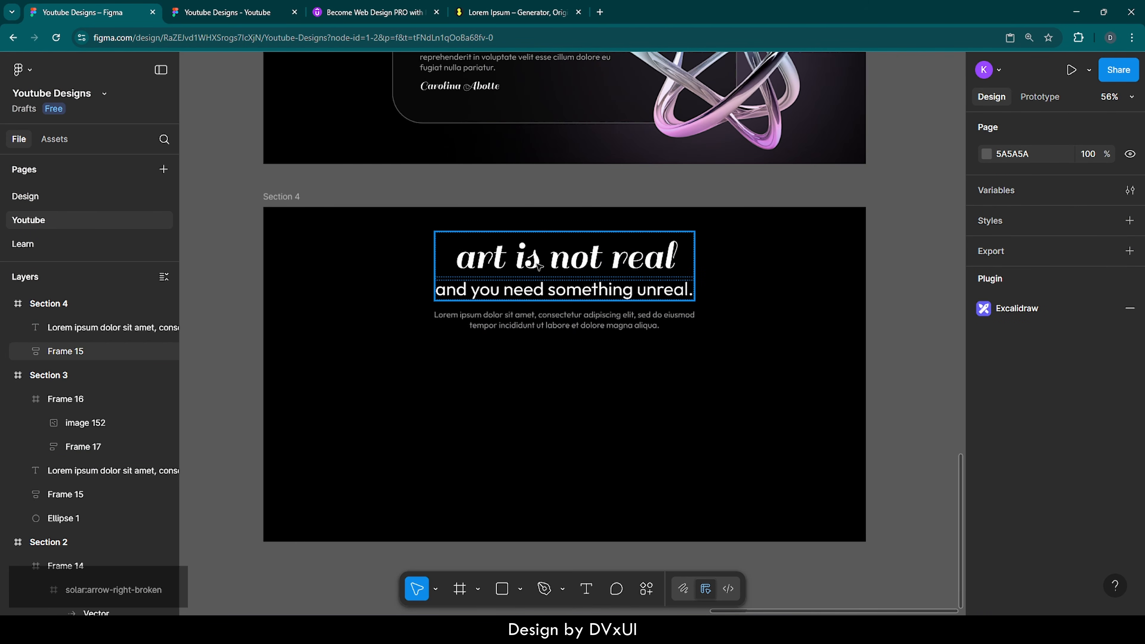
Step: Give Section 4 a 0D0D0D fill, 600 px height, and show its 16-column layout guide
left_click(284, 198)
scroll(986, 518, "down", 2)
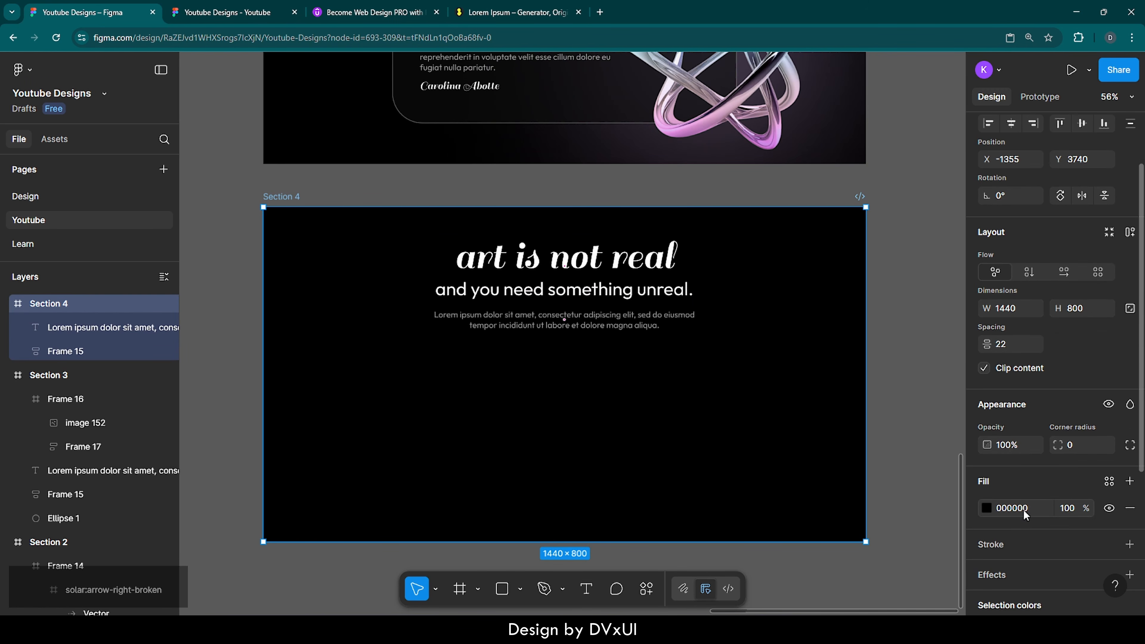
left_click(1024, 508)
type("0d0d0d")
key("Return")
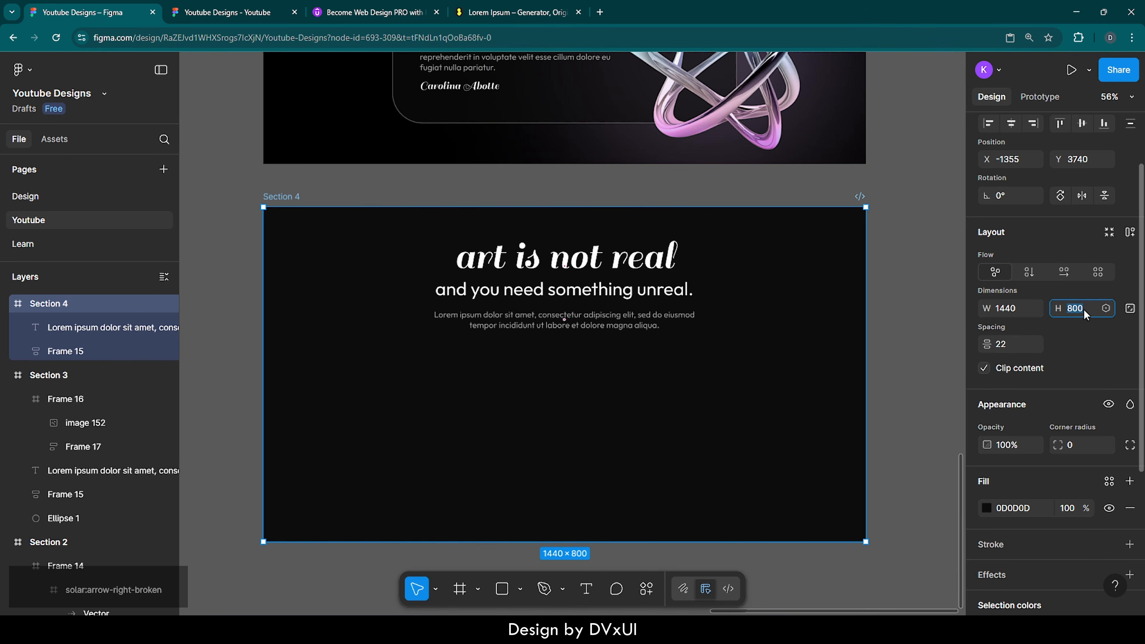
type("600")
key("Return")
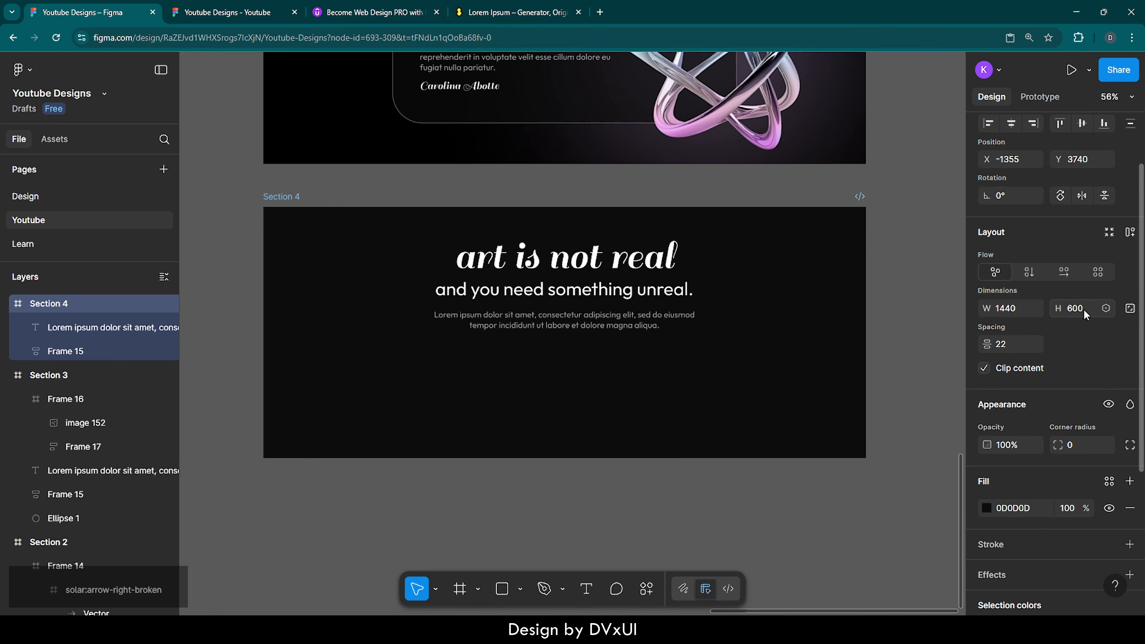
scroll(844, 304, "up", 2)
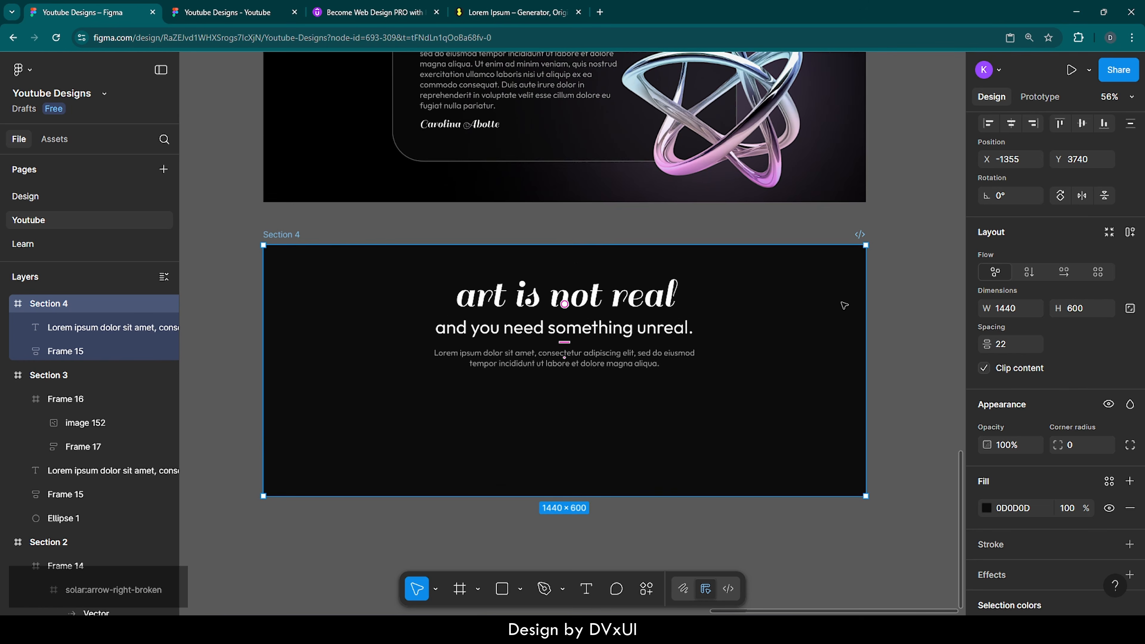
scroll(1025, 543, "down", 5)
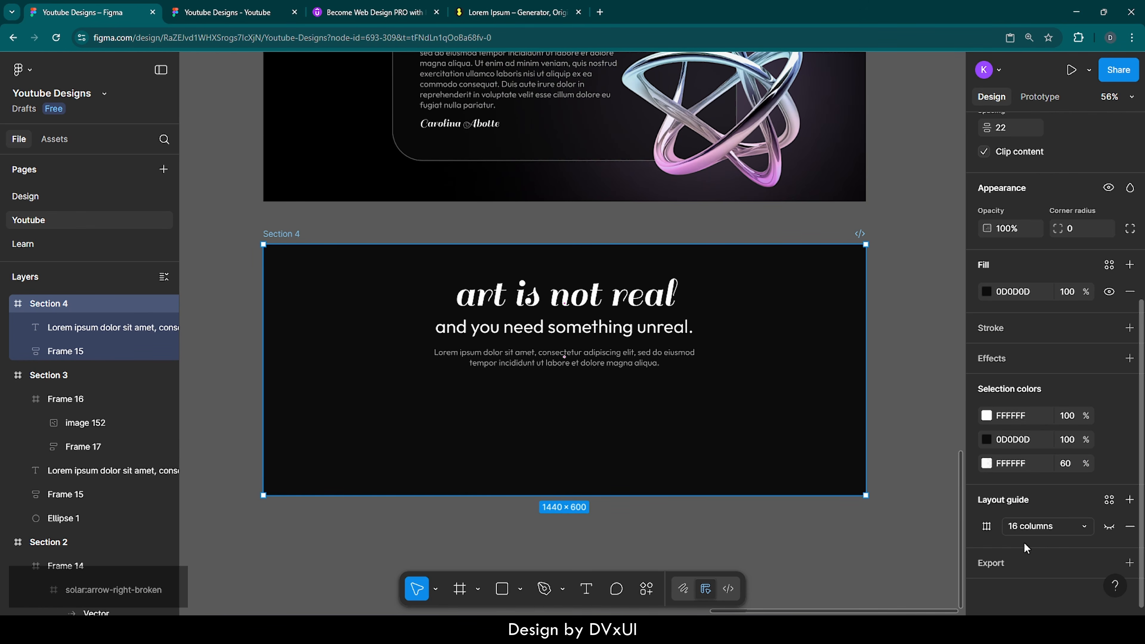
left_click(1109, 526)
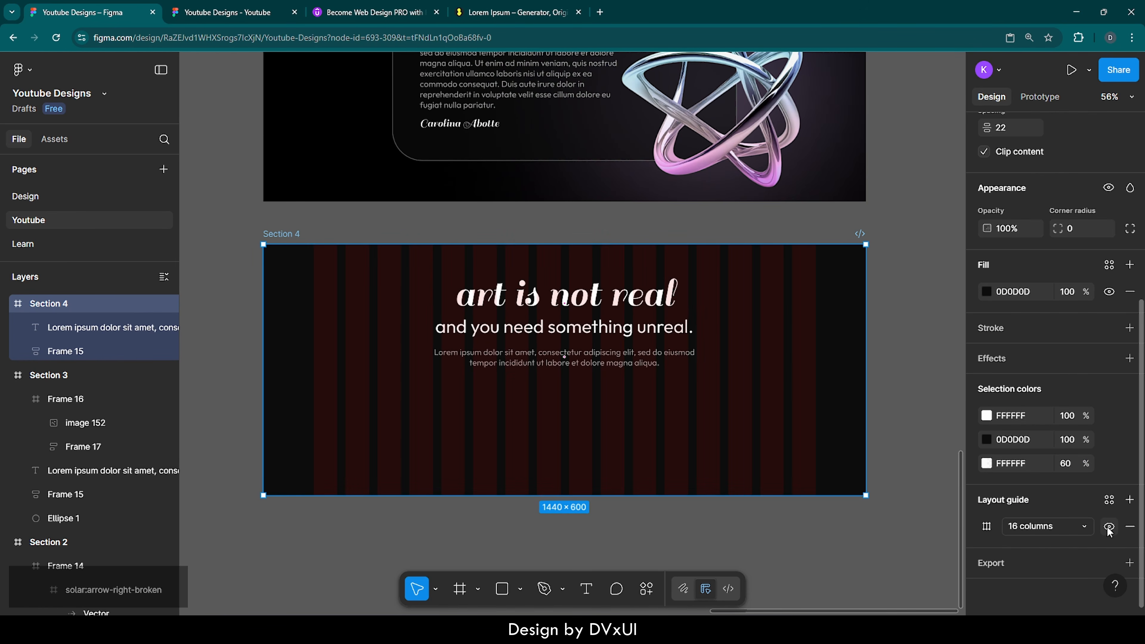
Step: Change the Section 4 heading text to 'art is soul'
double_click(591, 292)
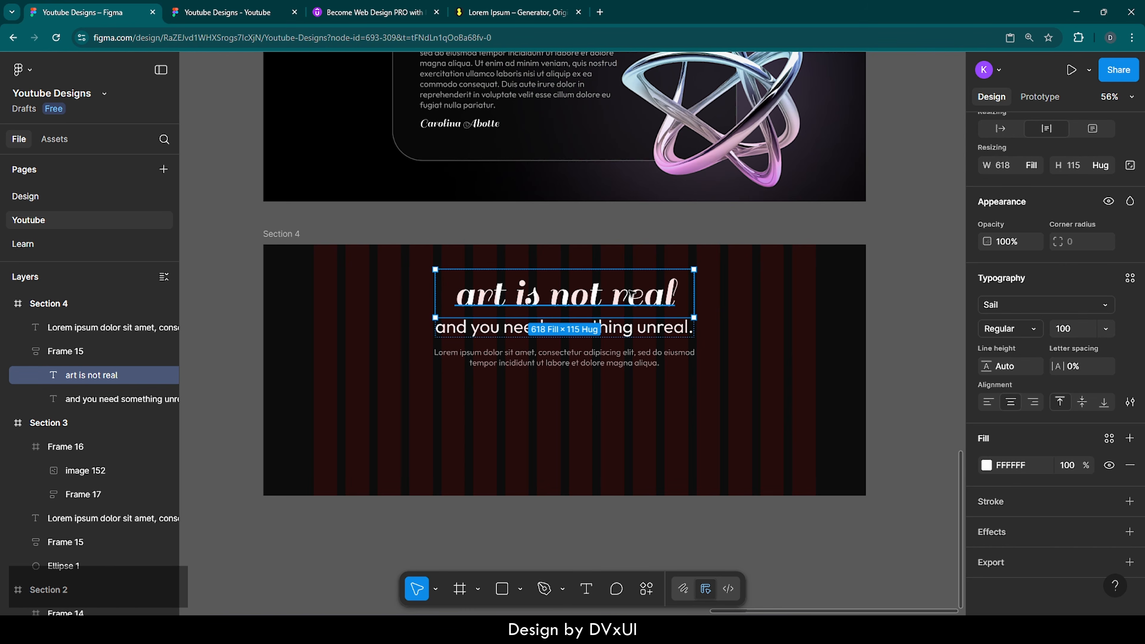
double_click(631, 293)
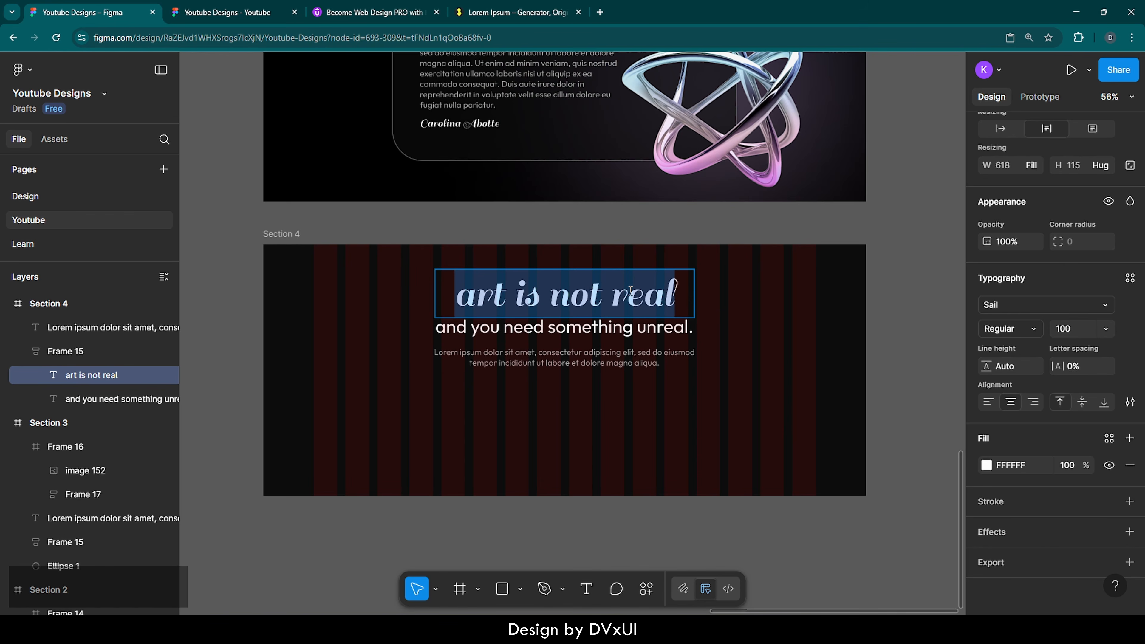
key("BackSpace")
type("art ")
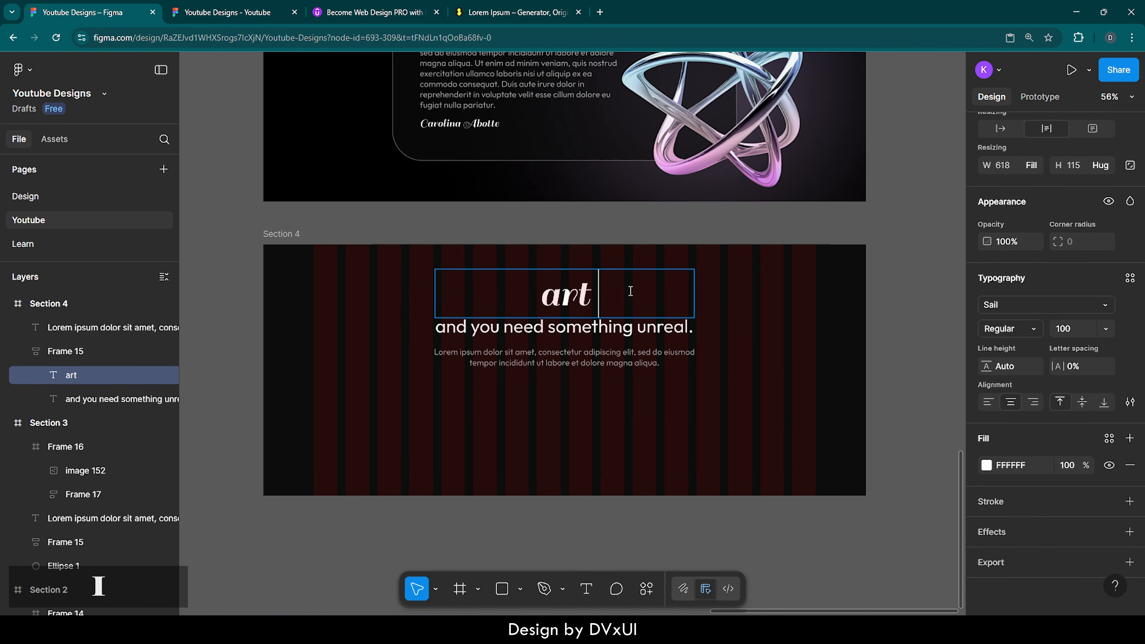
type("is soul")
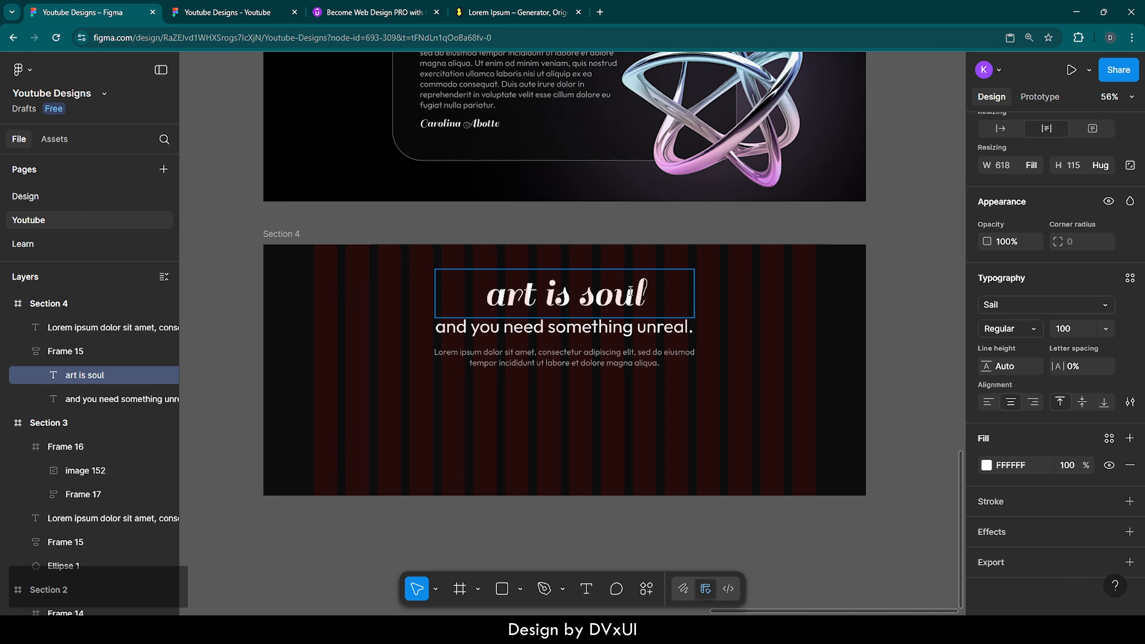
Step: Replace the subheading with 'of the earth and life.' and center-align it
double_click(640, 326)
key("ctrl+a")
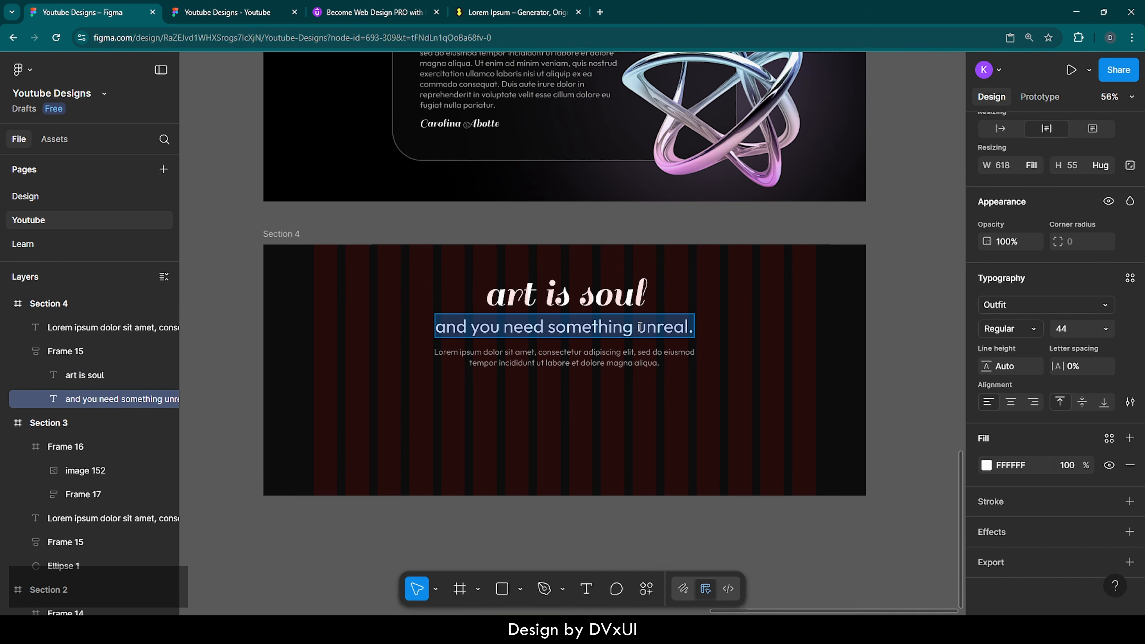
key("BackSpace")
type("of thee")
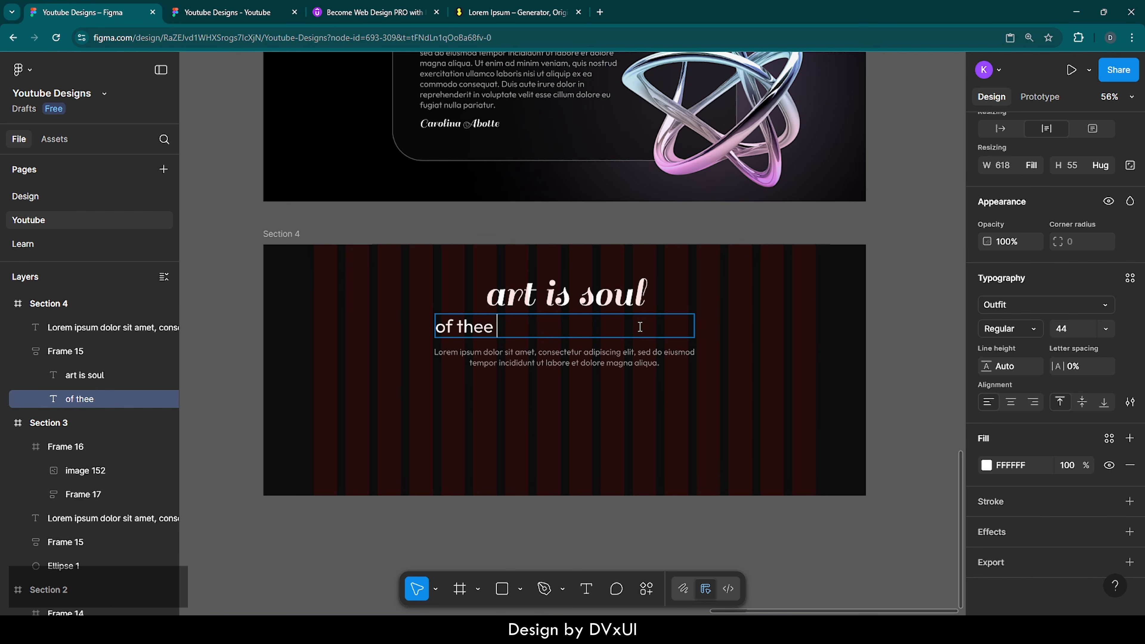
key("BackSpace")
type("art")
key("BackSpace")
key("BackSpace")
key("BackSpace")
type("earth ")
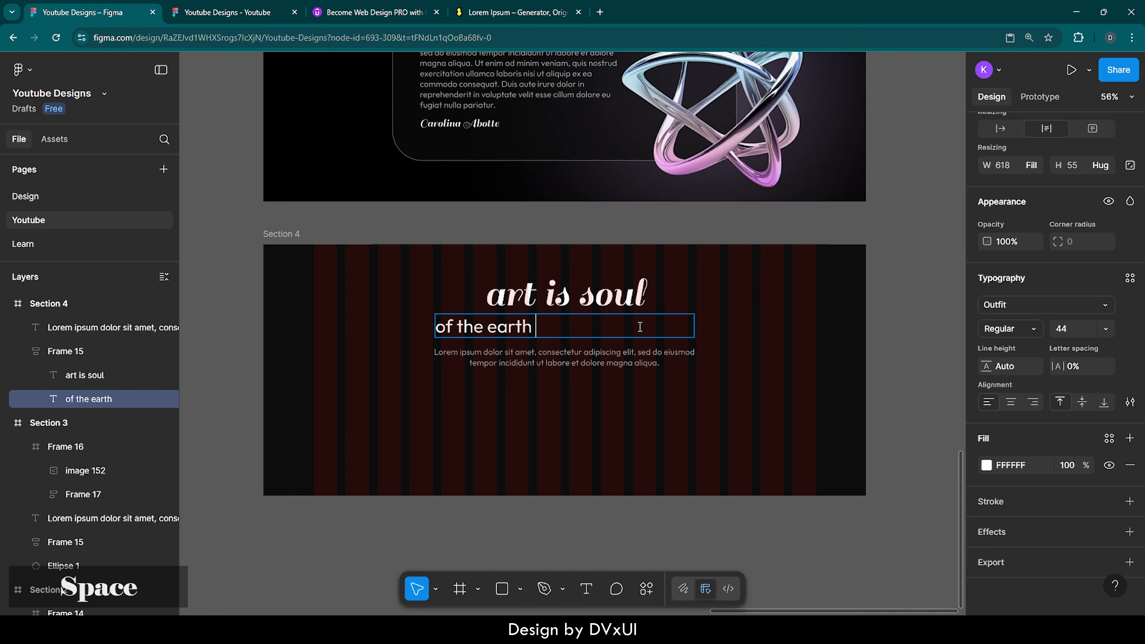
type("and life.")
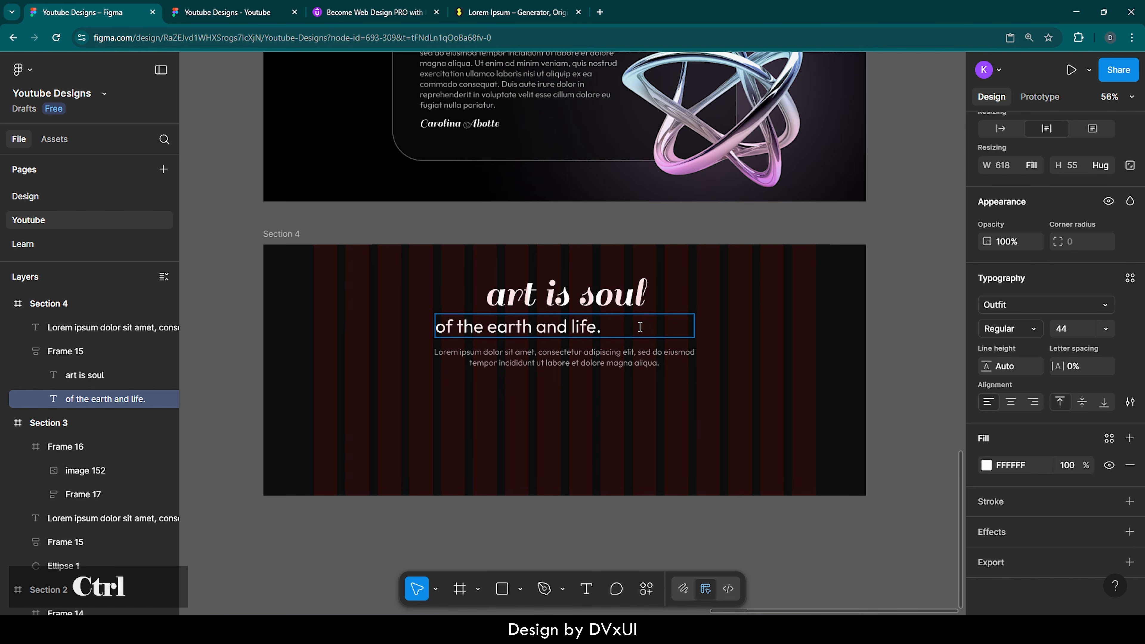
key("ctrl+a")
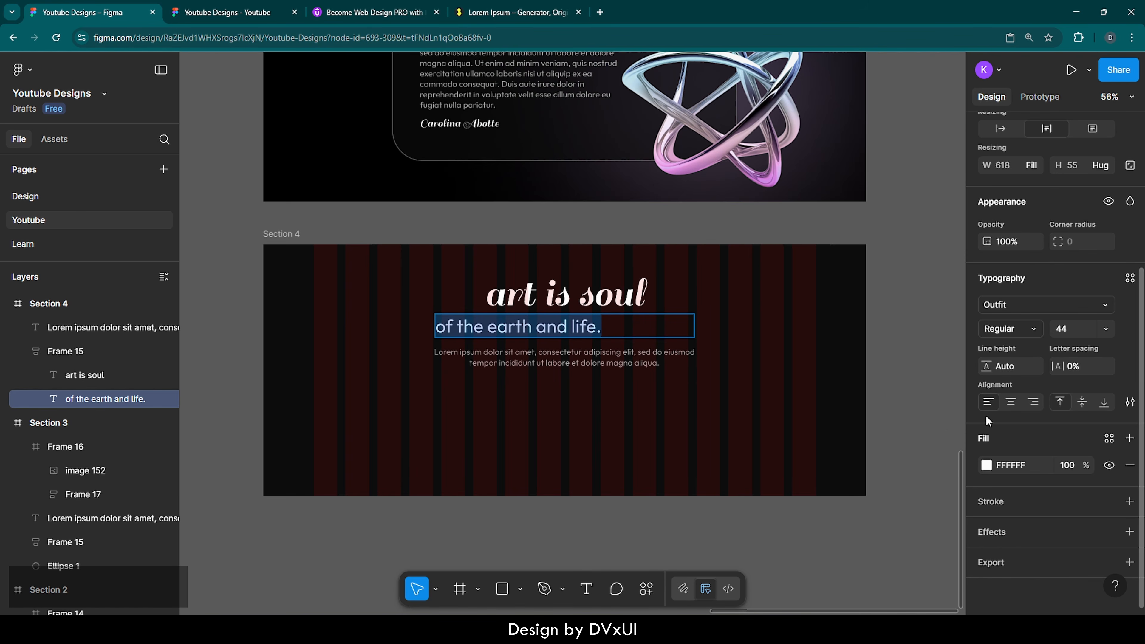
left_click(1011, 403)
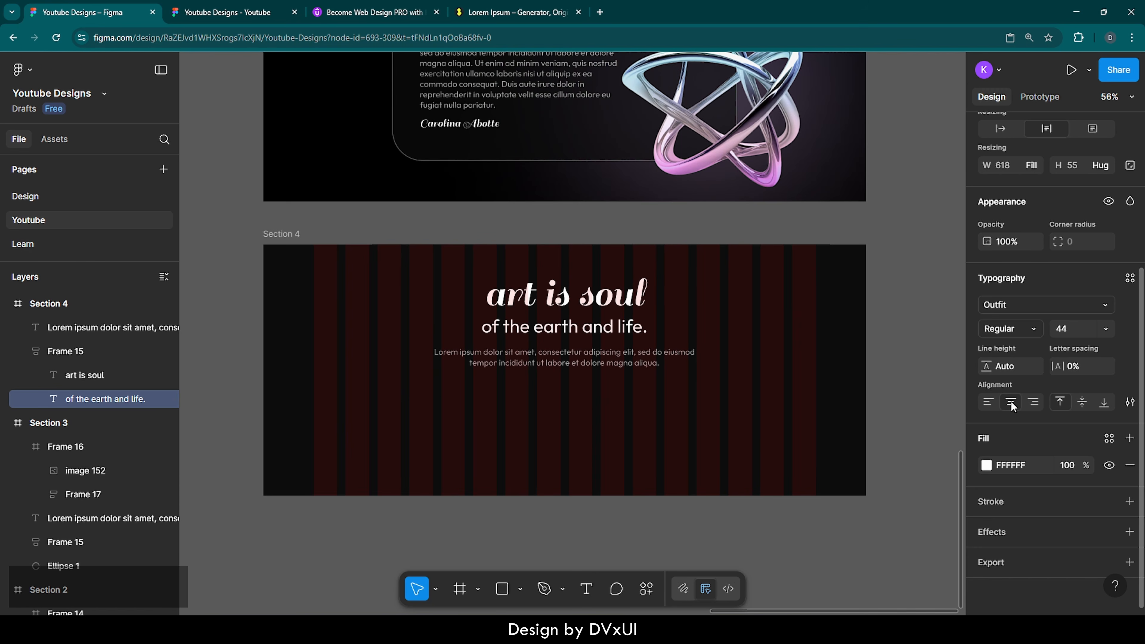
key("Escape")
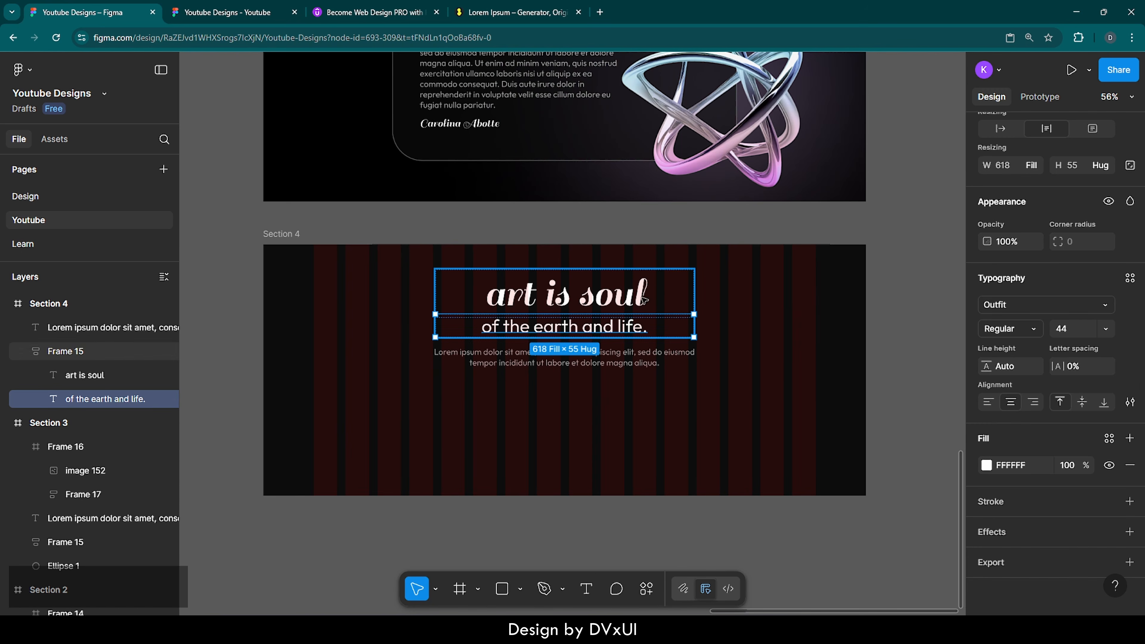
Step: Set the 'art is soul' heading to 164 font size and widen it to one line
left_click(595, 294)
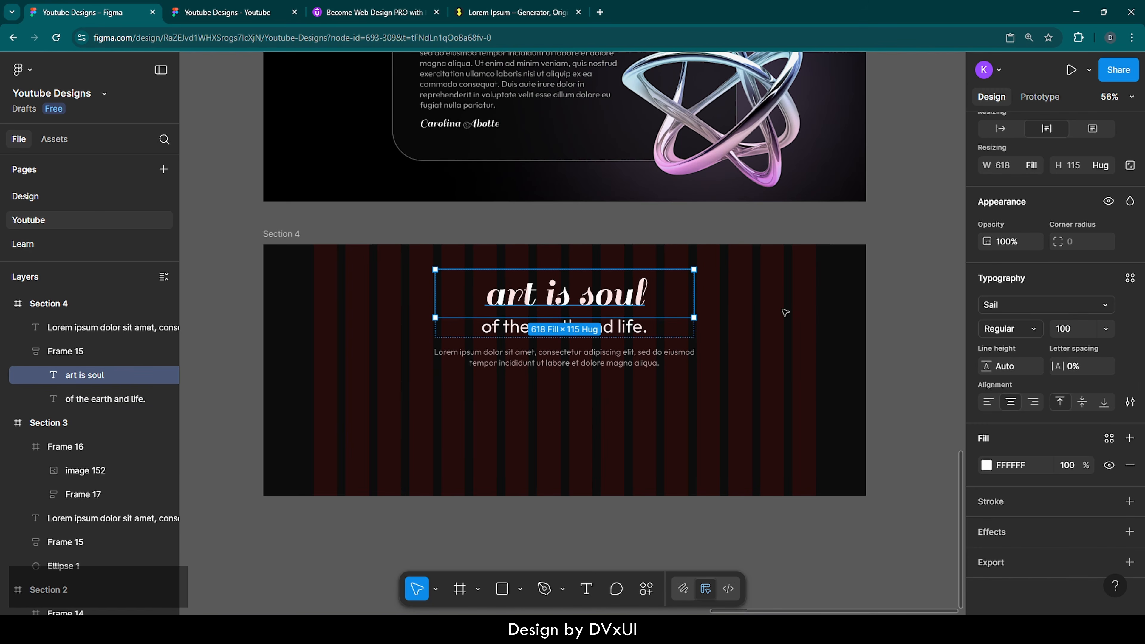
left_click(1076, 328)
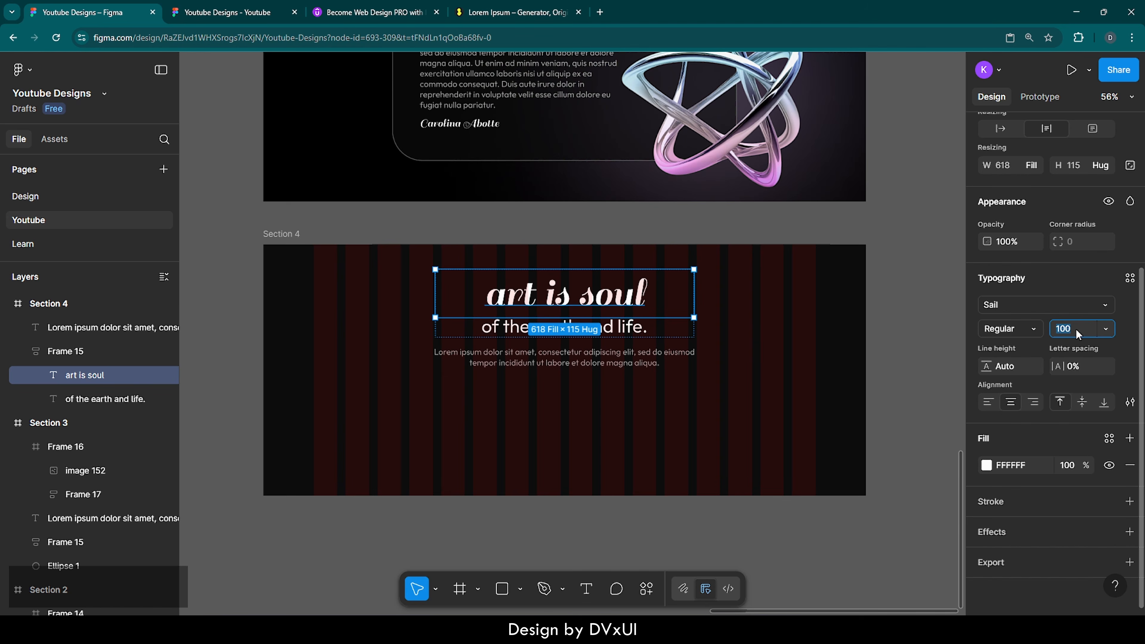
type("164")
key("Return")
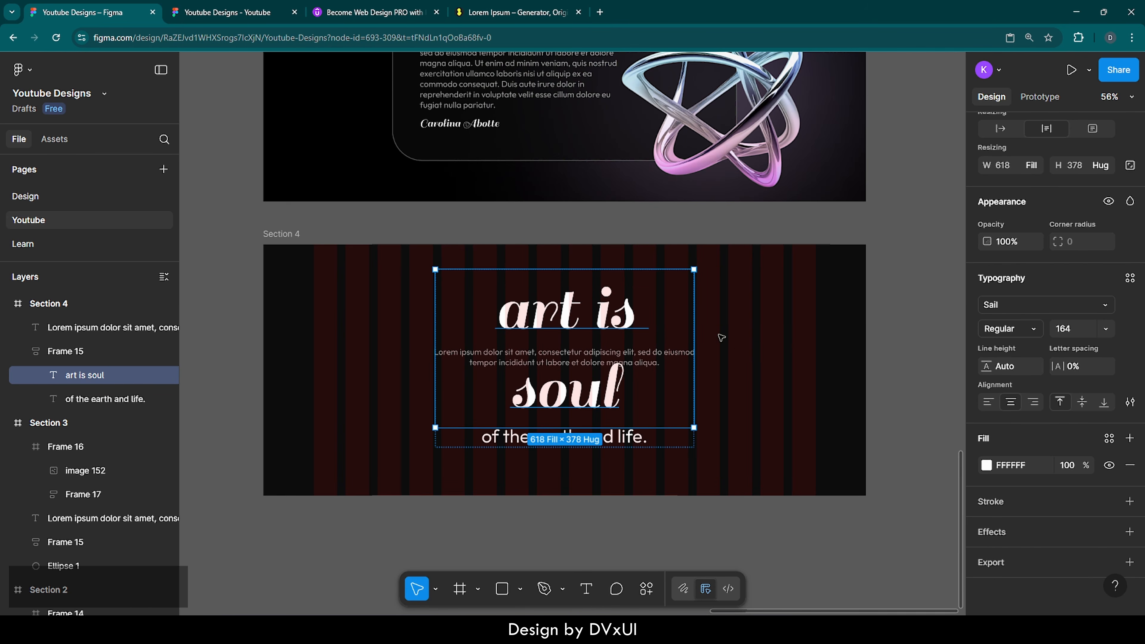
left_click_drag(694, 321, 730, 321)
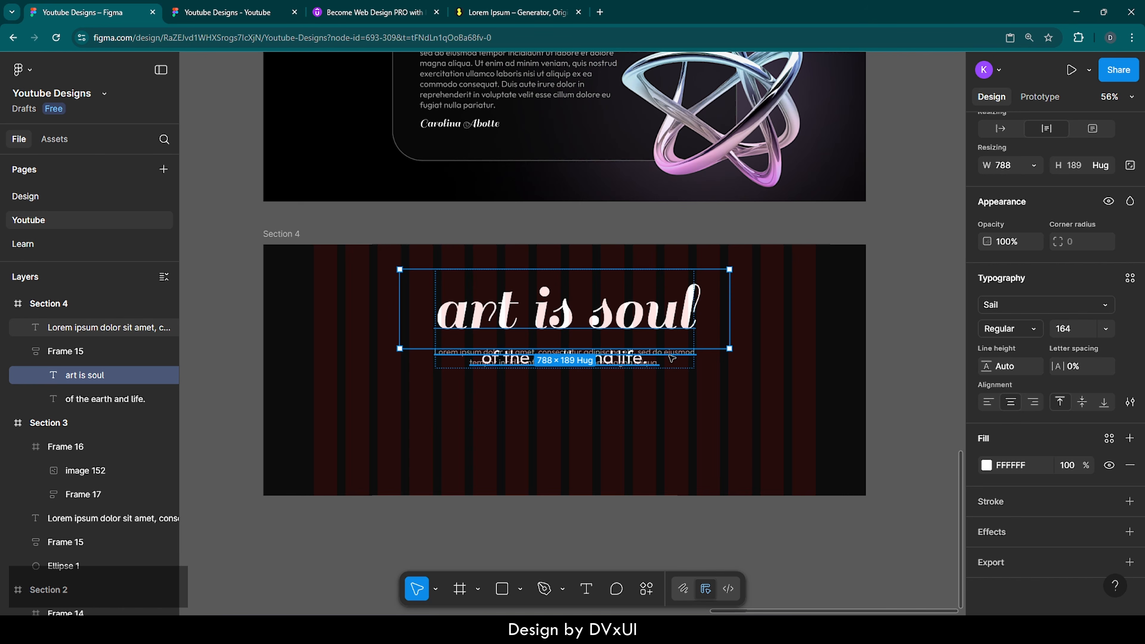
Step: Move the Lorem ipsum paragraph well below the heading
left_click(98, 334)
key("shift+Down")
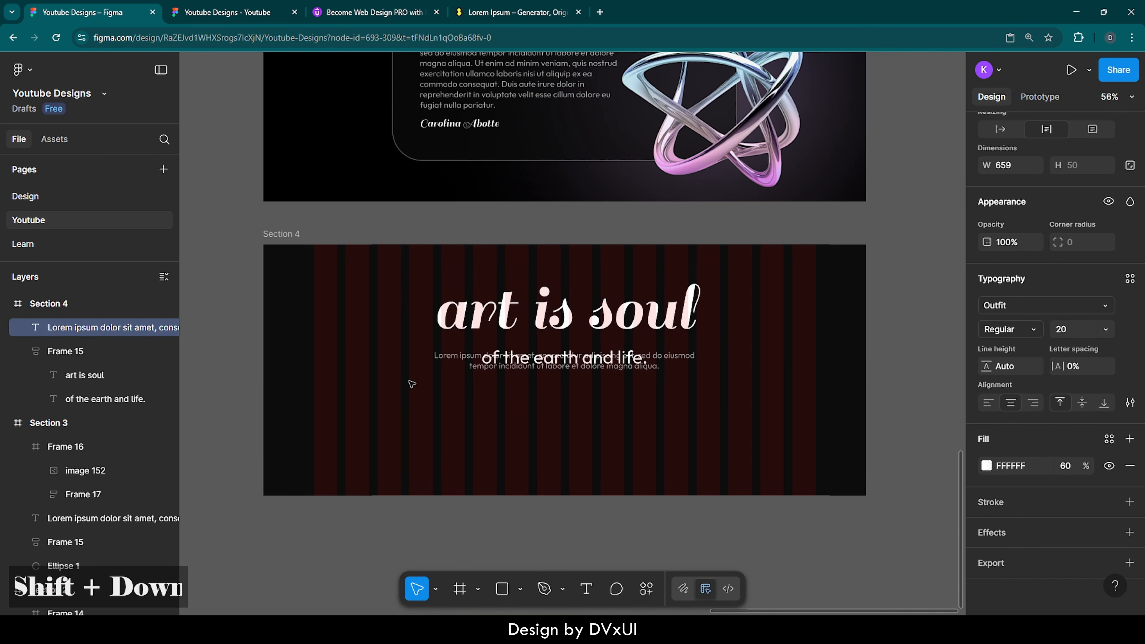
key("shift+Down")
key("shift+Down")
key("shift+Down")
key("shift+Down")
key("shift+Down")
key("shift+Down")
key("shift+Down")
key("shift+Down")
key("shift+Down")
key("shift+Down")
key("shift+Down")
key("shift+Down")
key("shift+Down")
key("shift+Down")
key("shift+Down")
key("shift+Down")
key("shift+Down")
key("shift+Down")
key("shift+Down")
key("shift+Down")
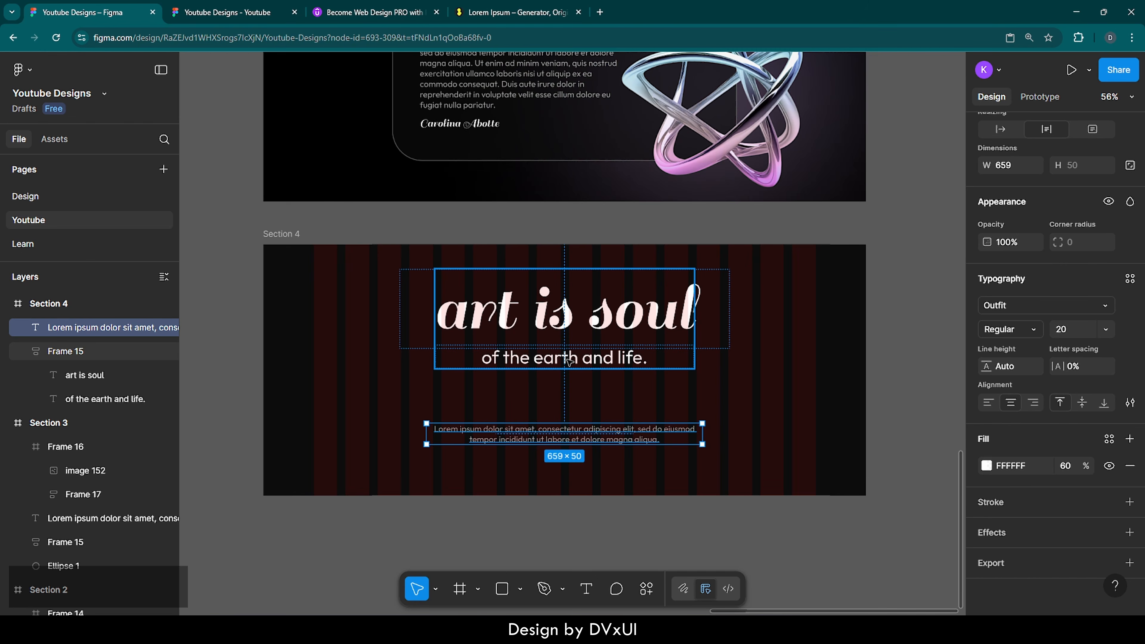
Step: Set the subheading to 100 font size and widen it to fit one line
double_click(569, 361)
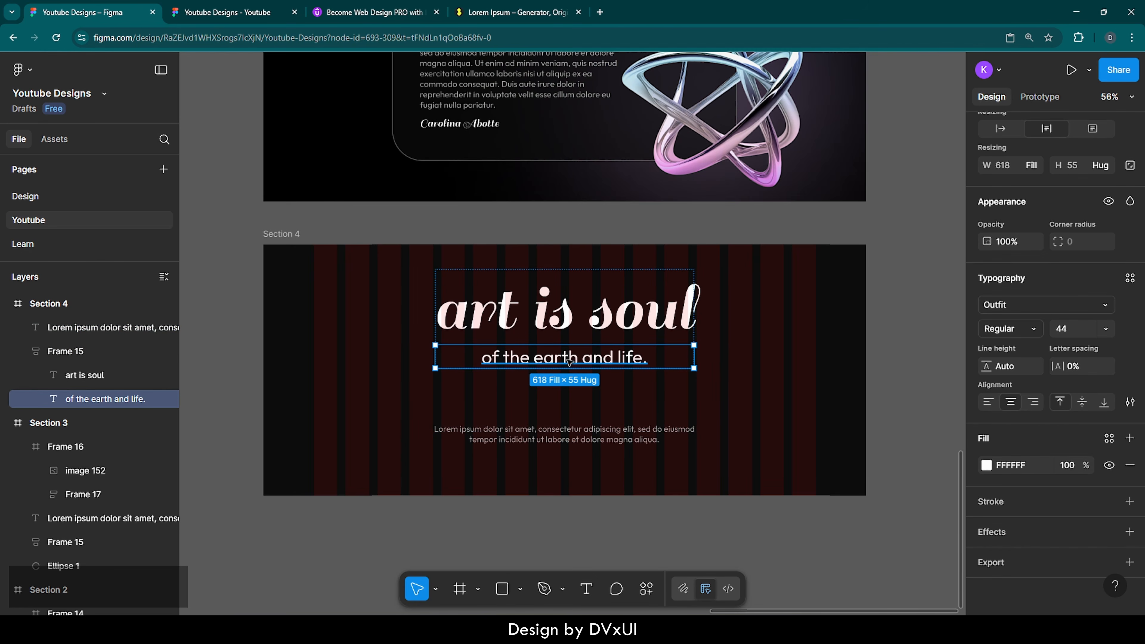
left_click(1085, 333)
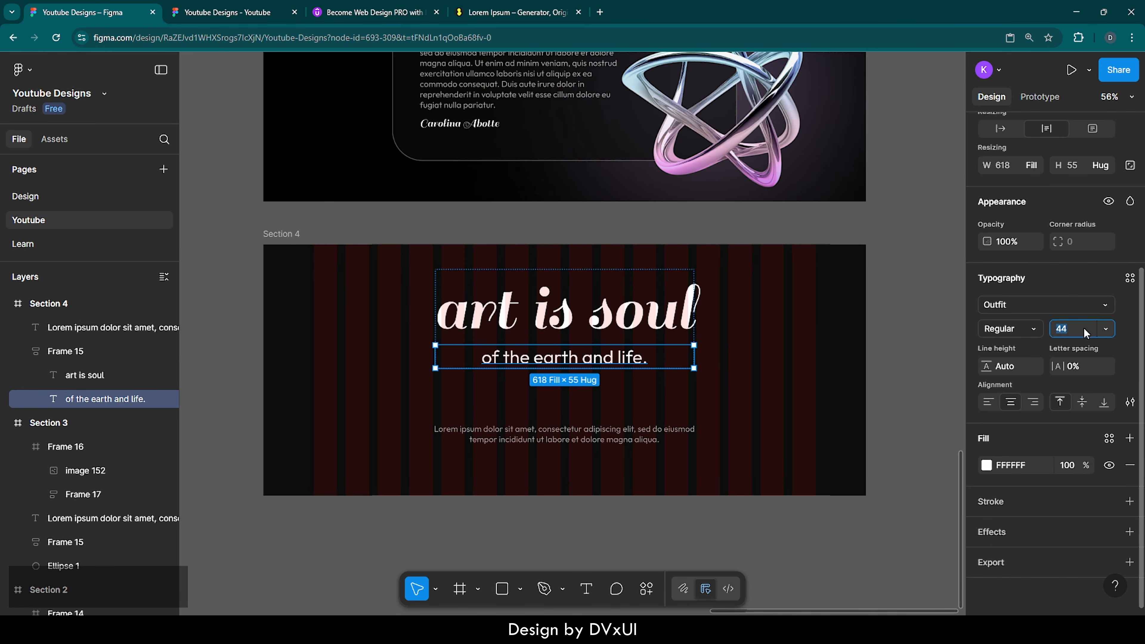
key("Return")
key("Return")
type("100")
key("Return")
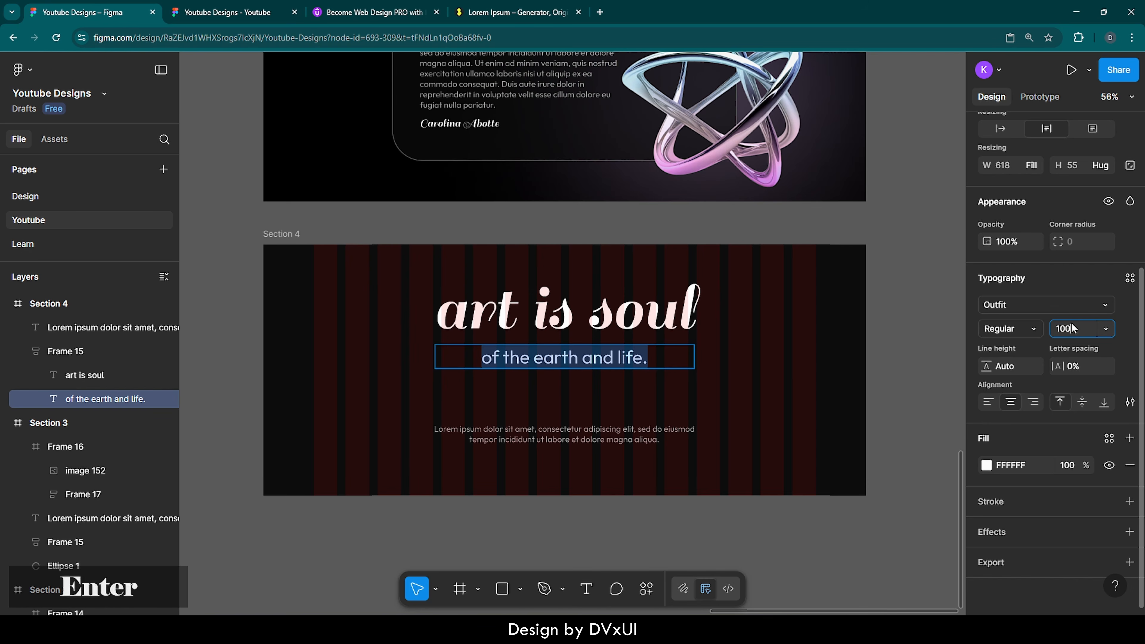
key("Return")
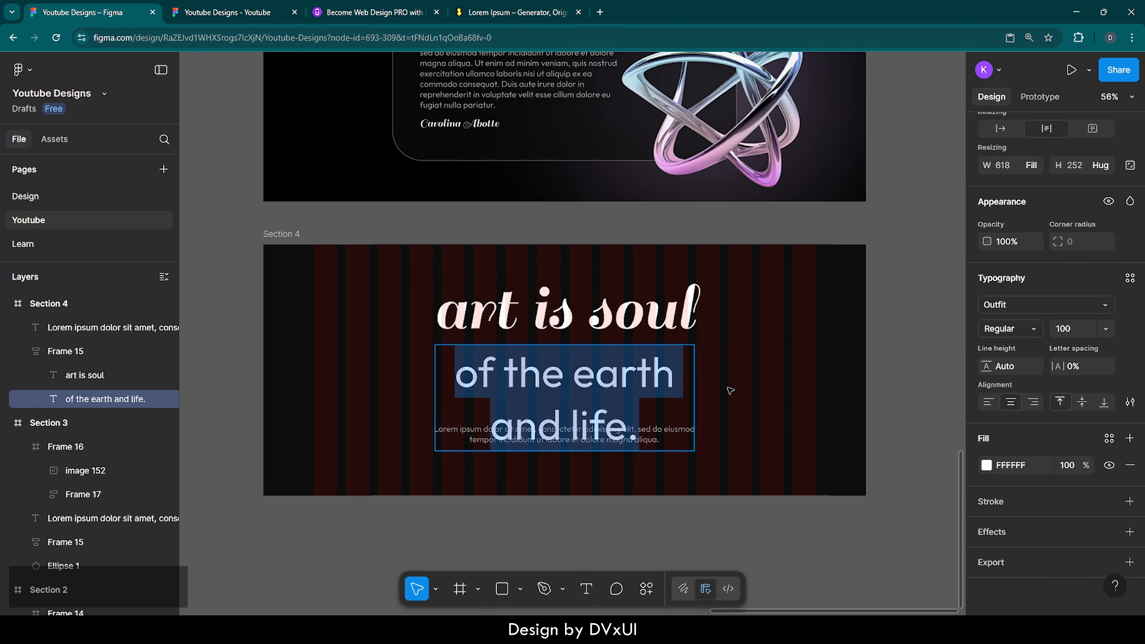
key("Escape")
left_click_drag(695, 376, 760, 375)
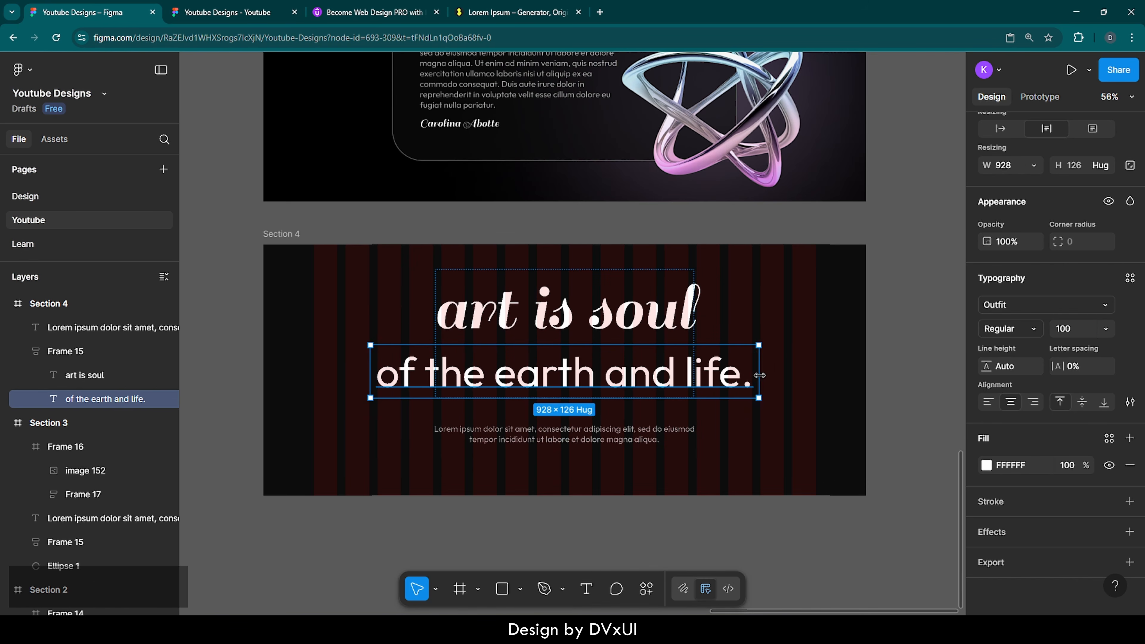
Step: Make Frame 15 hug its contents in width and center it horizontally in Section 4
left_click(757, 413)
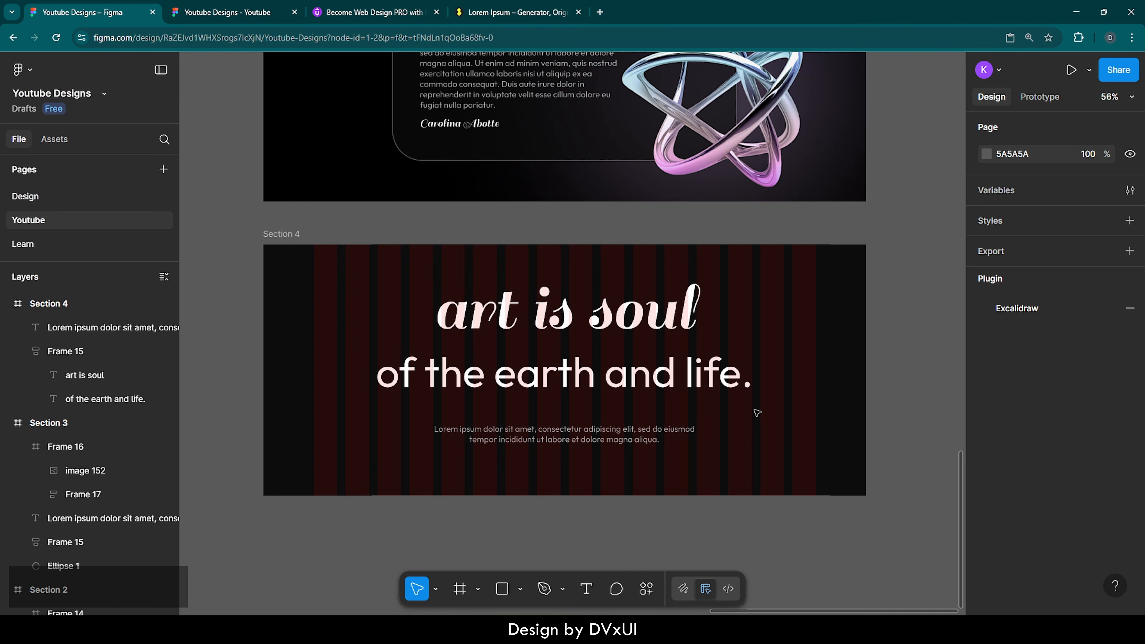
left_click(623, 318)
left_click(623, 318)
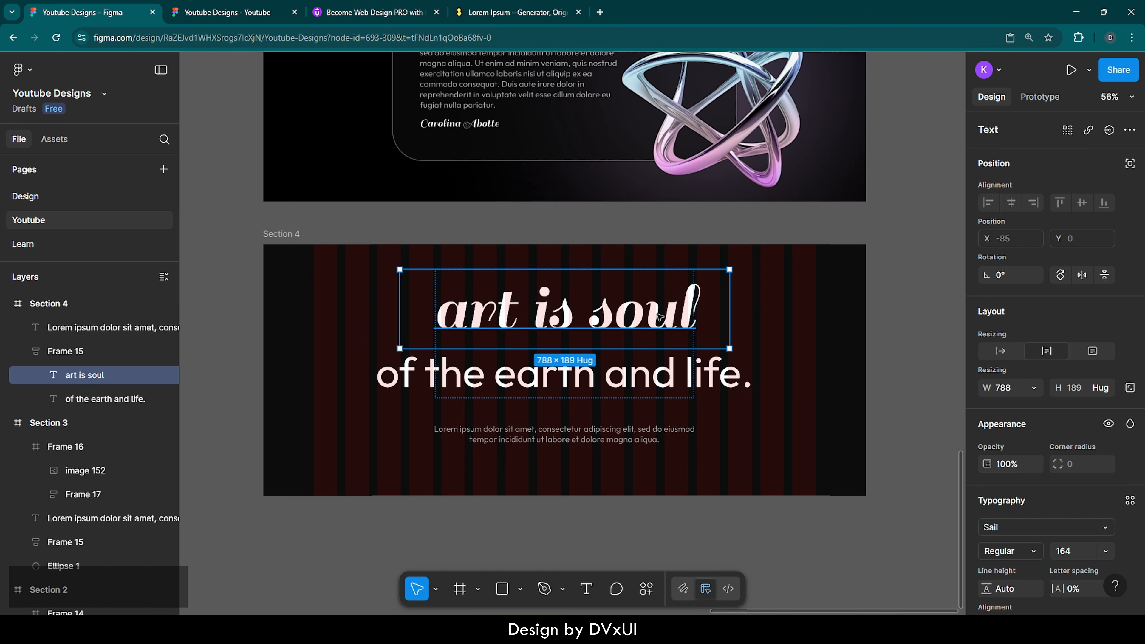
left_click(774, 312)
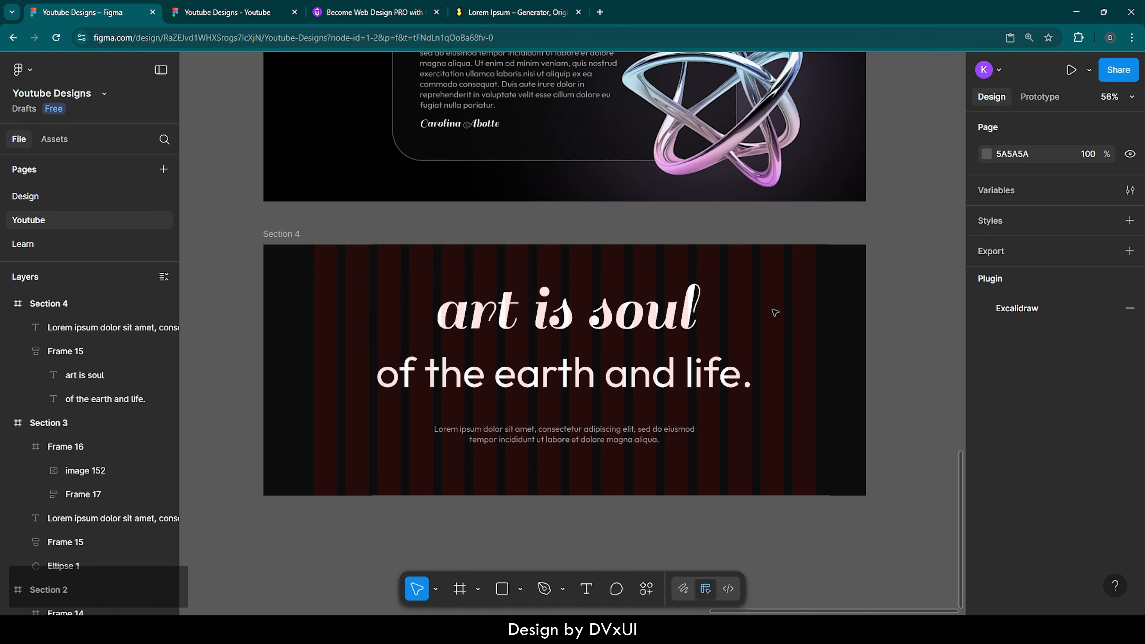
left_click(672, 344)
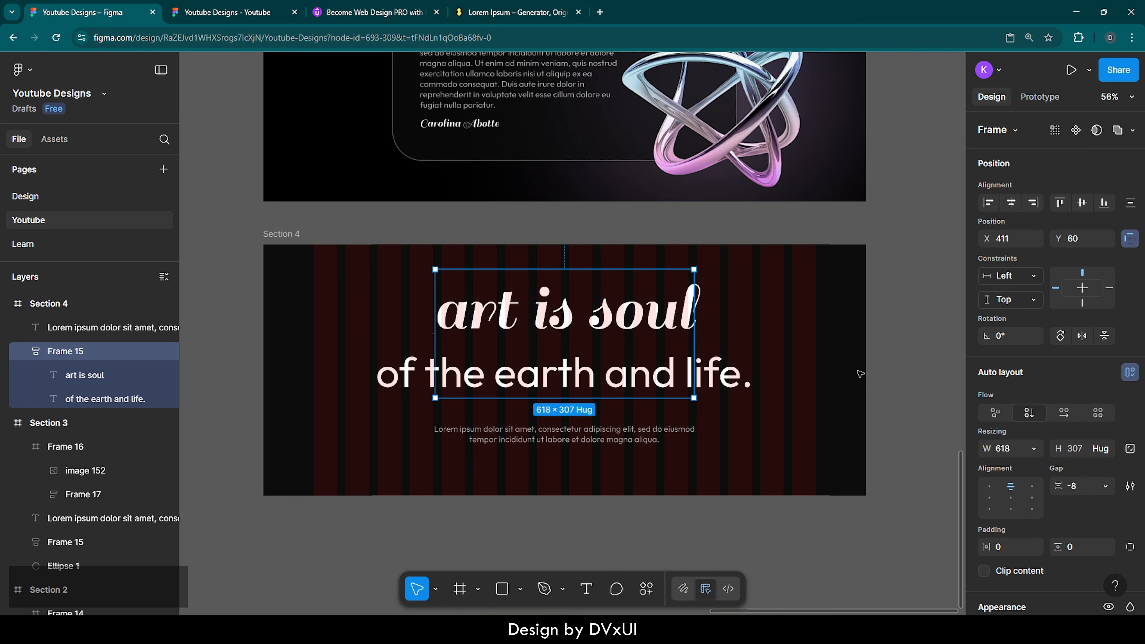
scroll(1028, 495, "down", 3)
scroll(1028, 495, "down", 1)
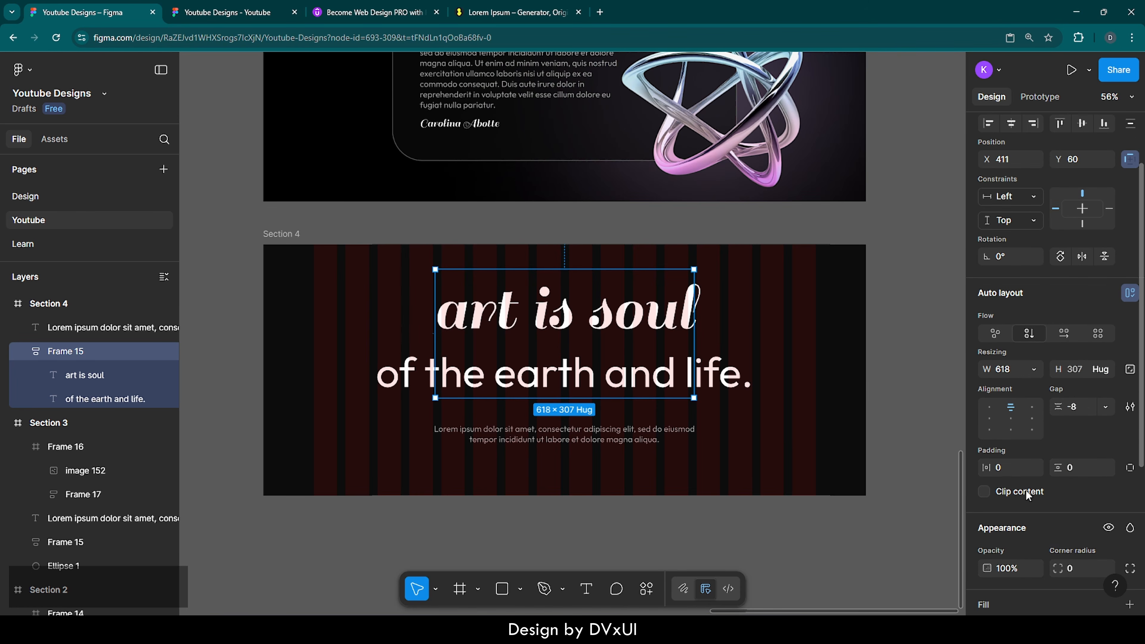
left_click(1032, 368)
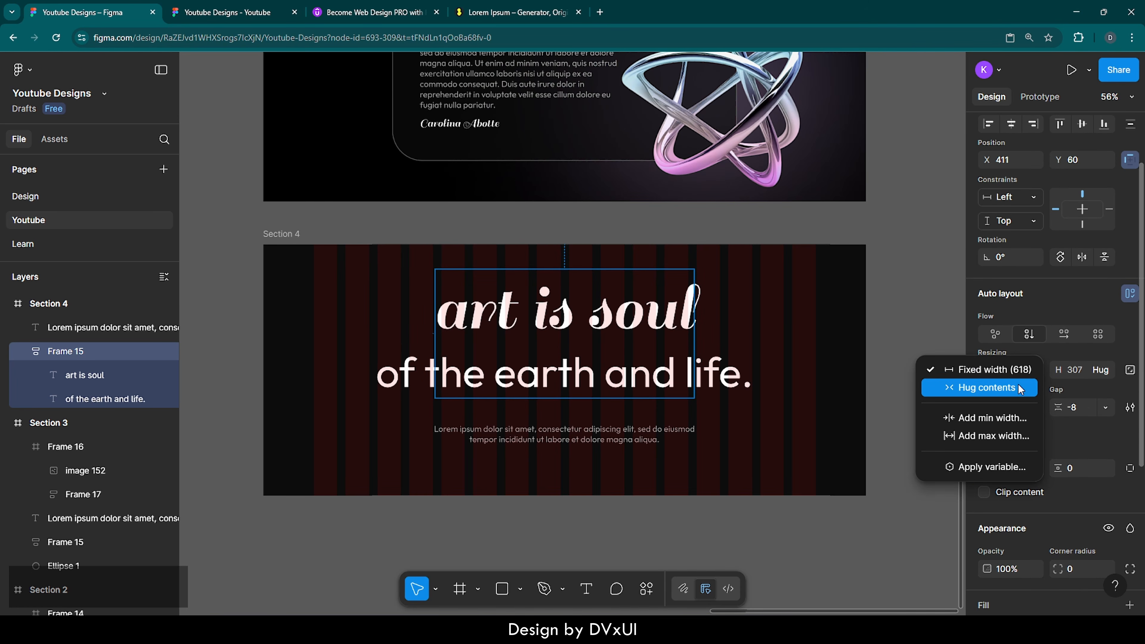
left_click(992, 386)
scroll(1021, 307, "up", 3)
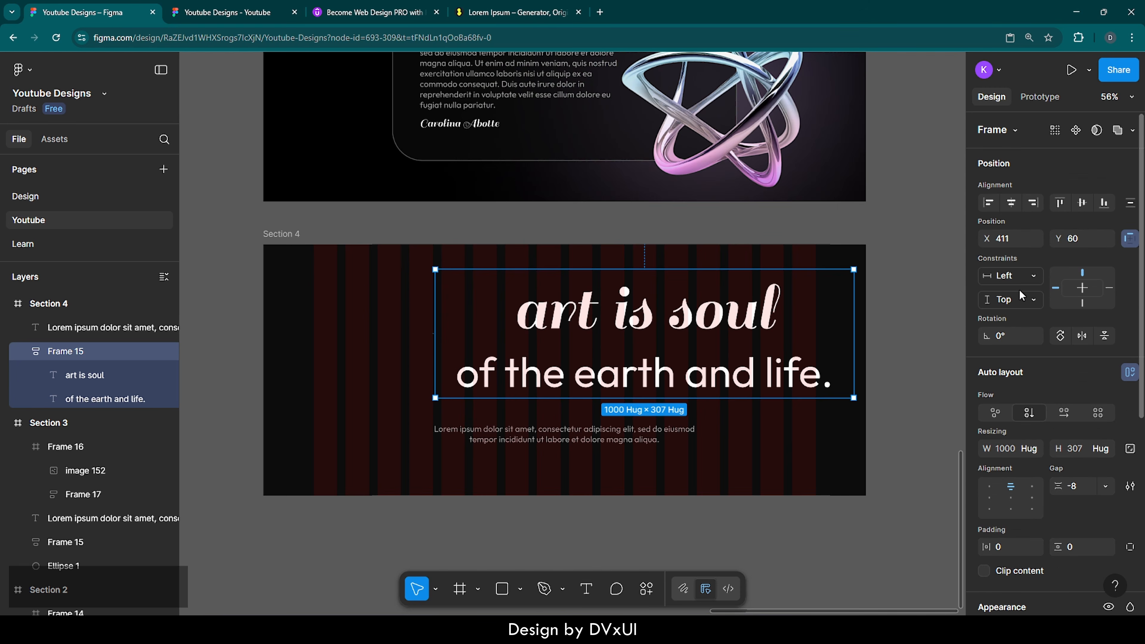
left_click(1012, 203)
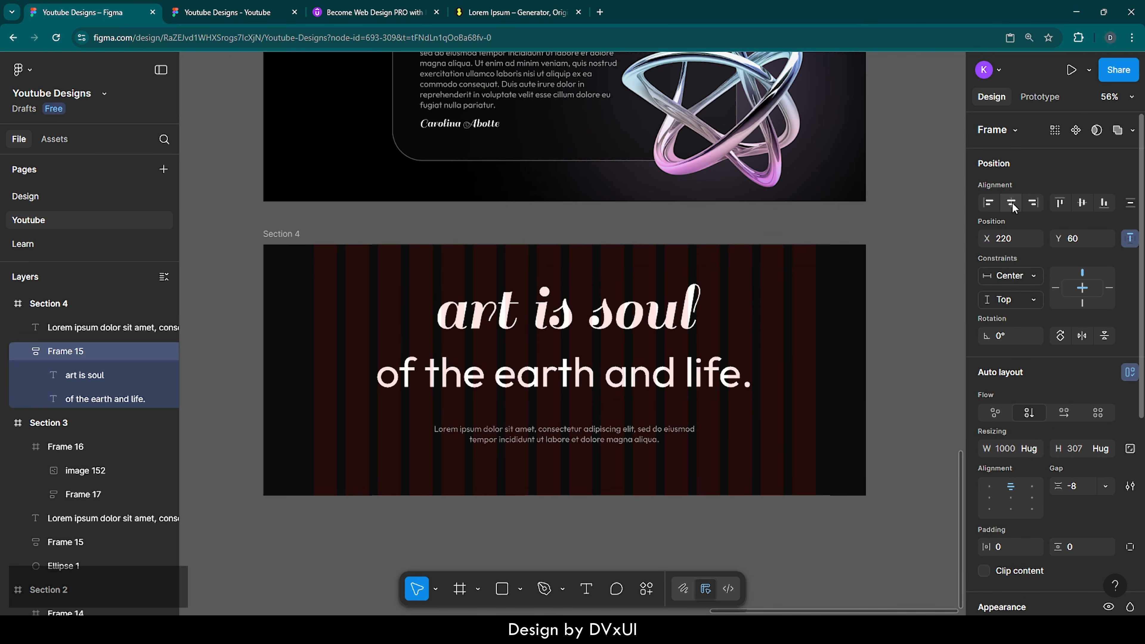
Step: Set Frame 15's auto layout gap to -24
left_click(1083, 485)
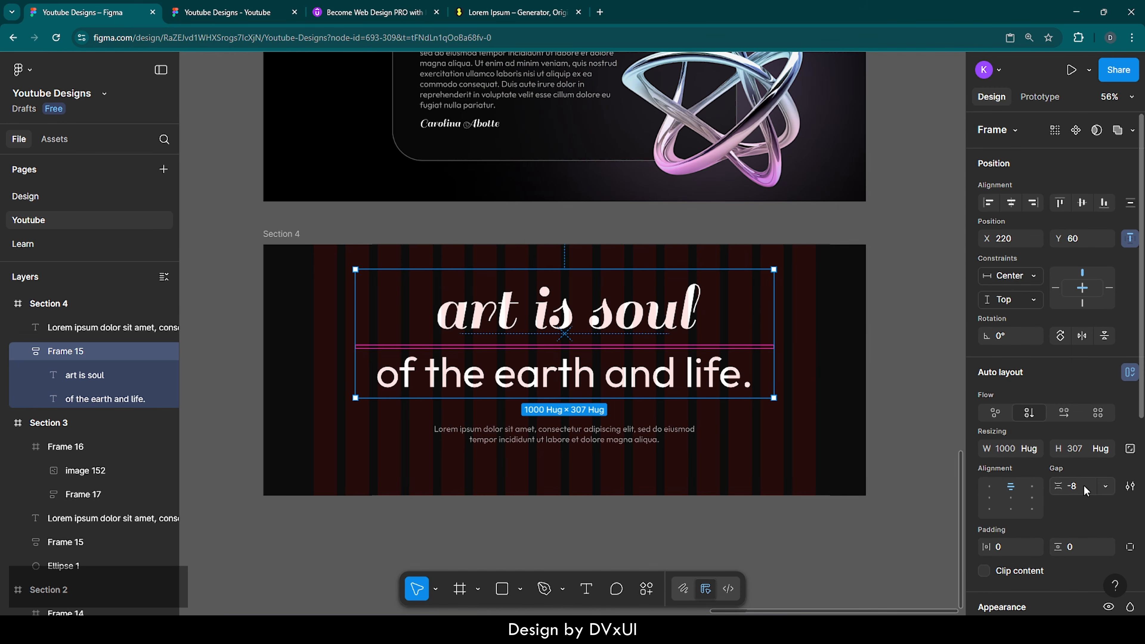
key("shift+Down")
key("shift+Down")
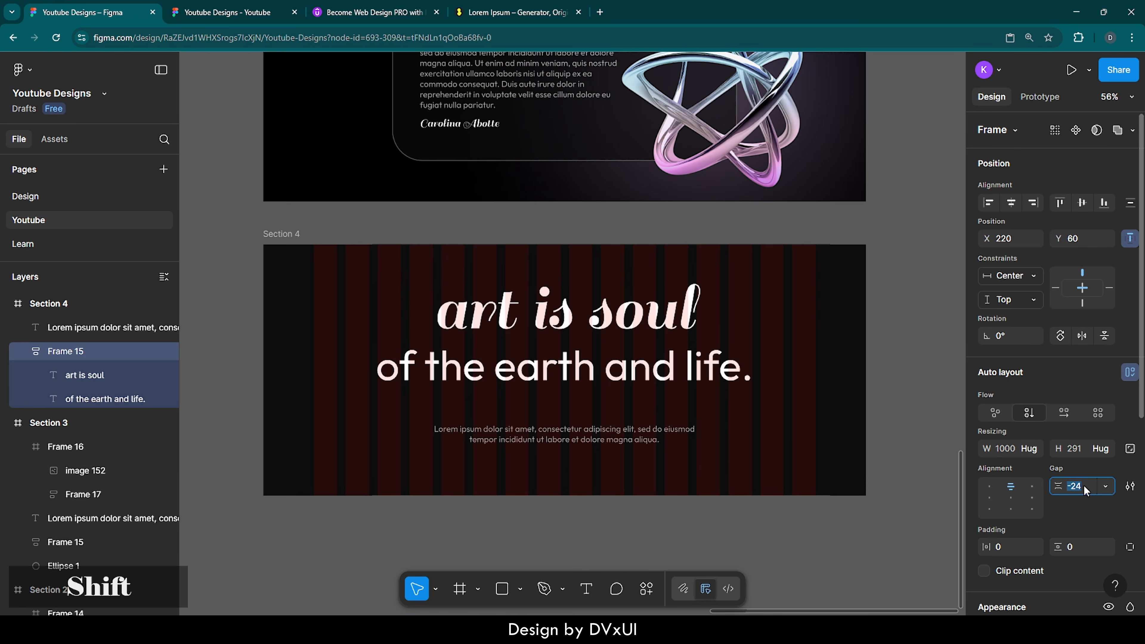
key("shift+Up")
key("shift+Down")
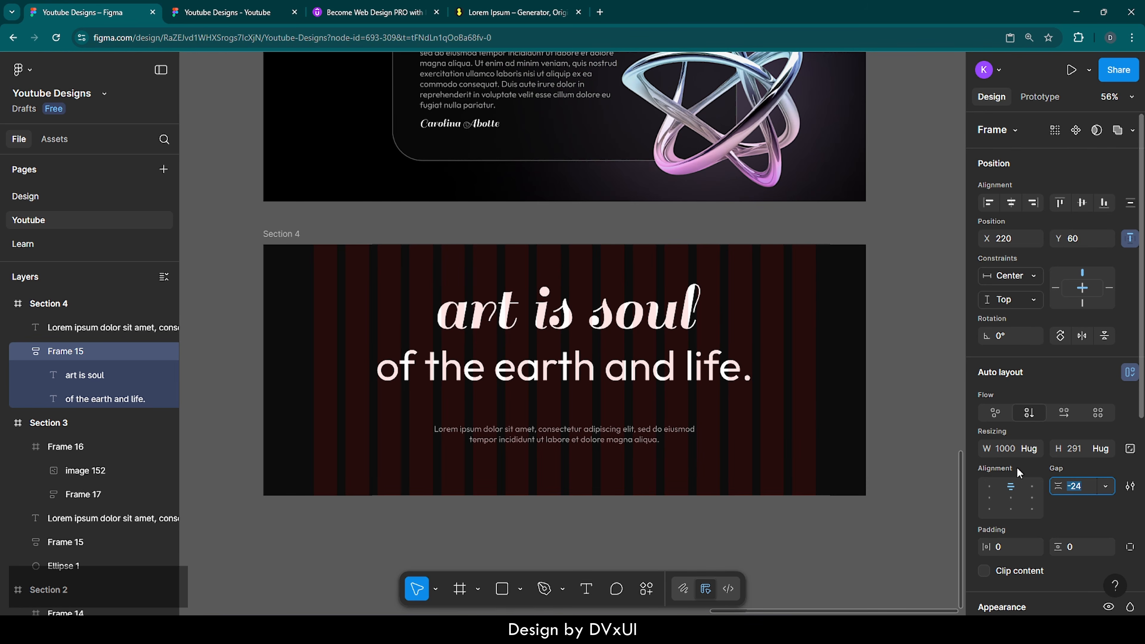
left_click(798, 413)
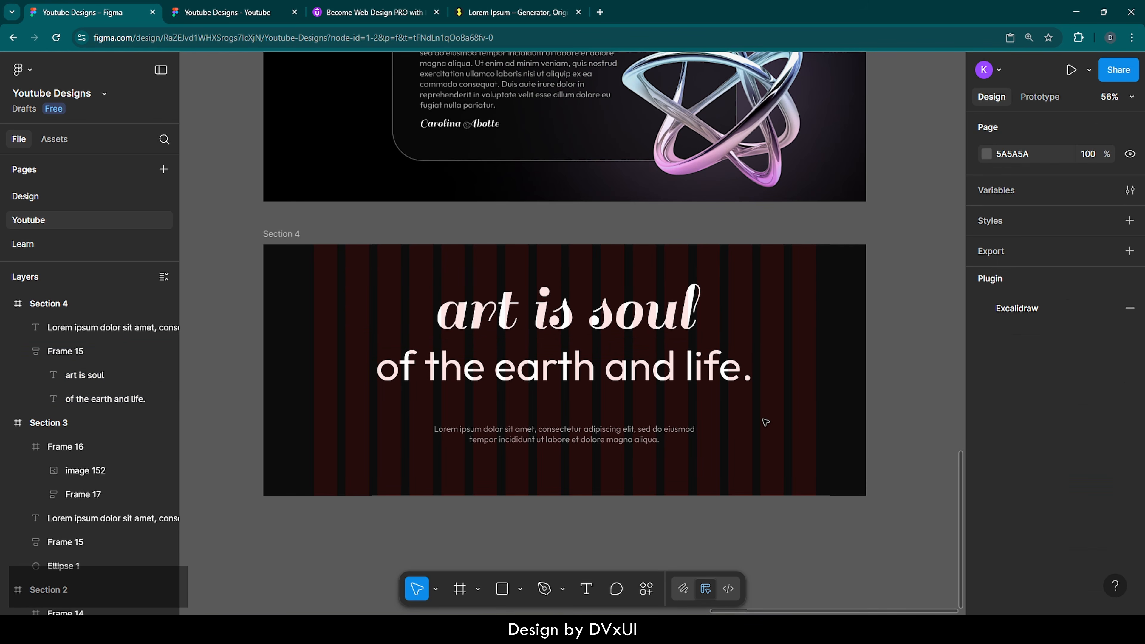
Step: Widen the Section 4 Lorem ipsum paragraph box to 899 px
left_click(616, 435)
scroll(1007, 549, "down", 4)
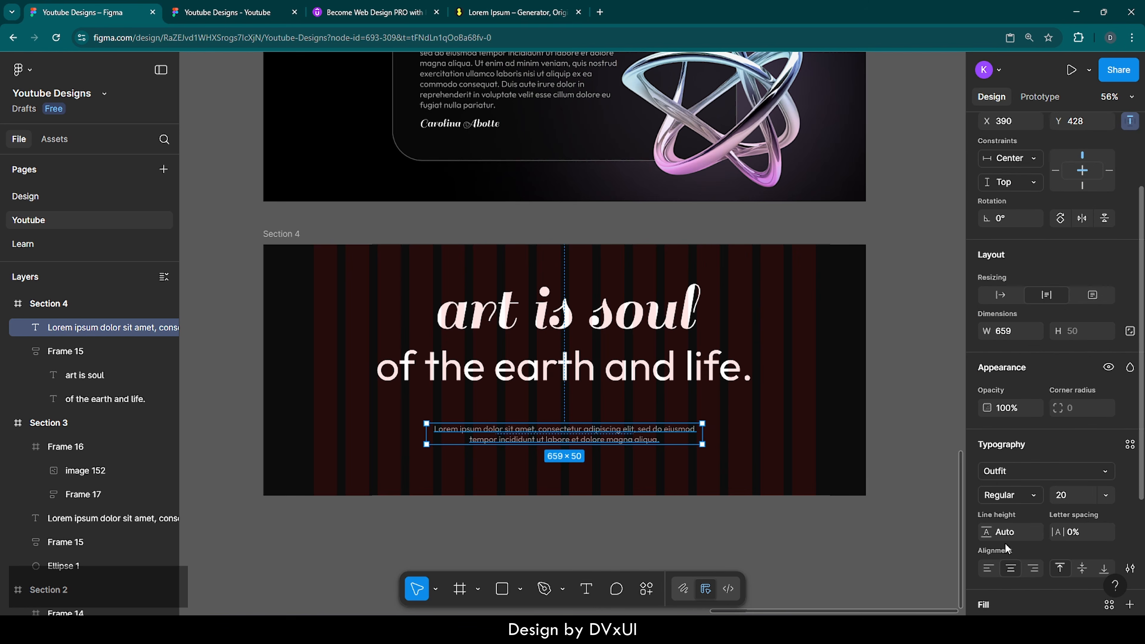
scroll(1007, 549, "down", 1)
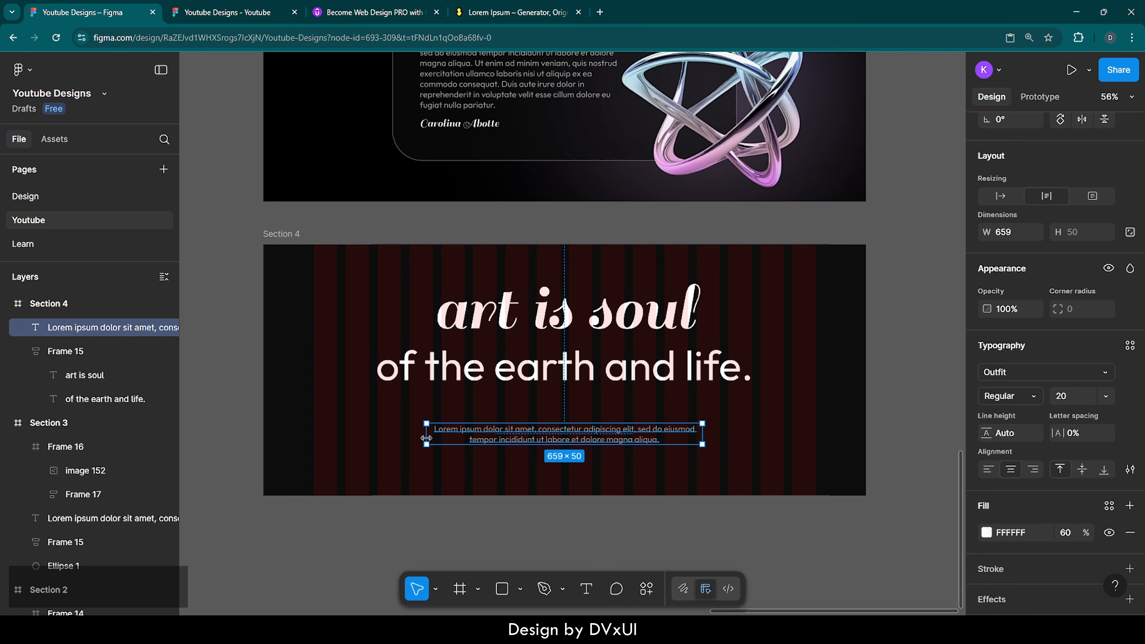
left_click_drag(427, 438, 378, 438)
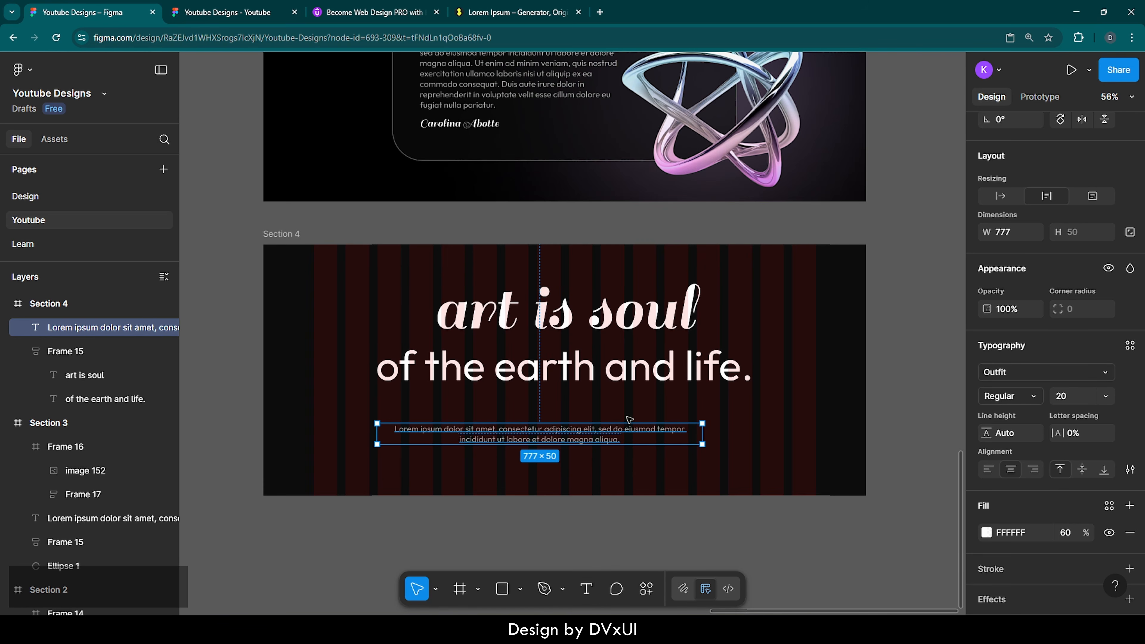
left_click_drag(703, 434, 755, 436)
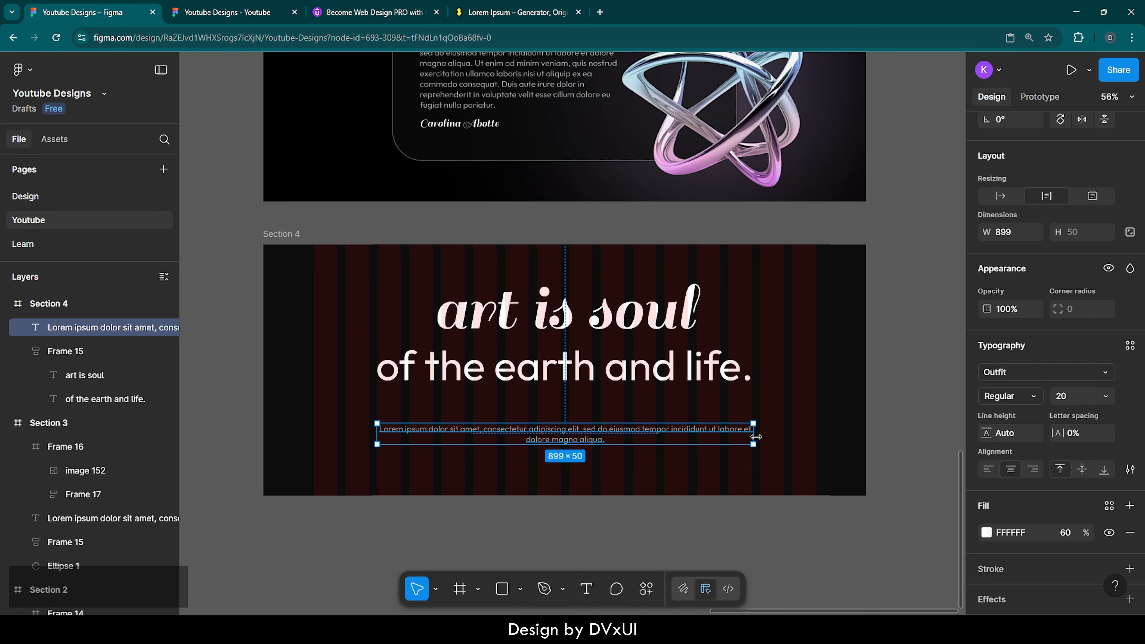
Step: Trim the paragraph to a single line ending 'labore et.'
double_click(732, 429)
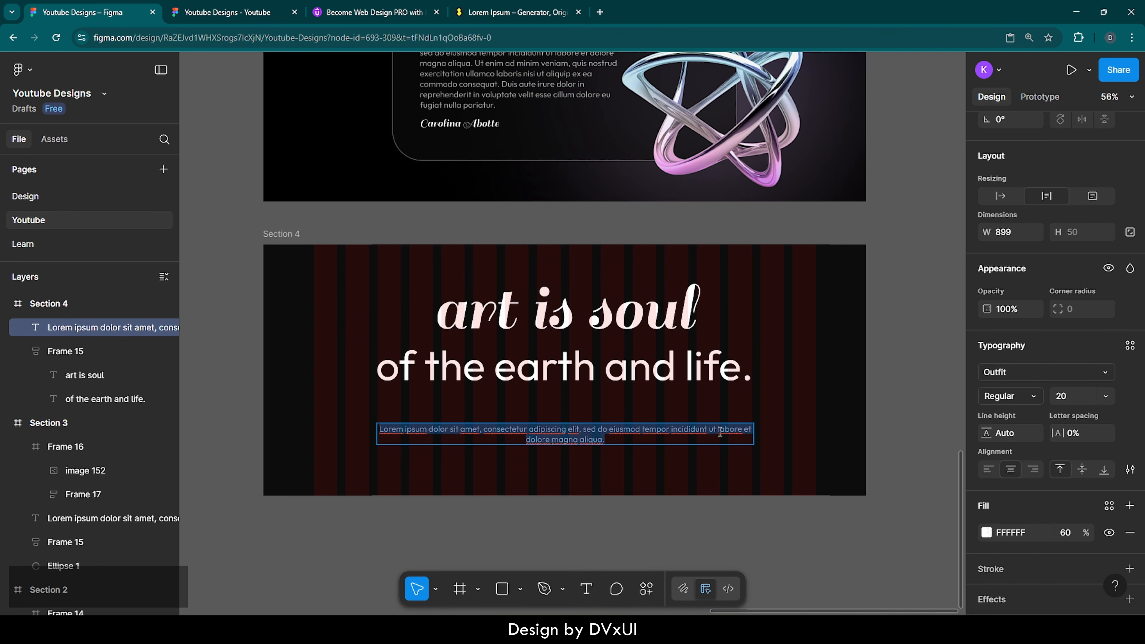
left_click_drag(619, 446, 525, 444)
key("BackSpace")
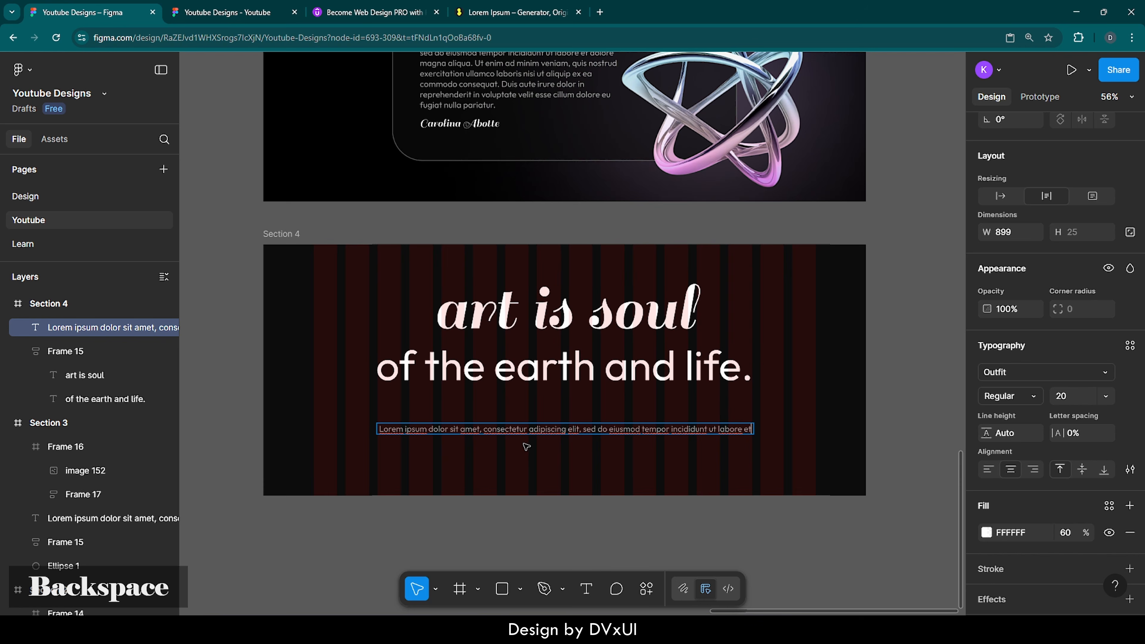
type(".")
left_click(554, 450)
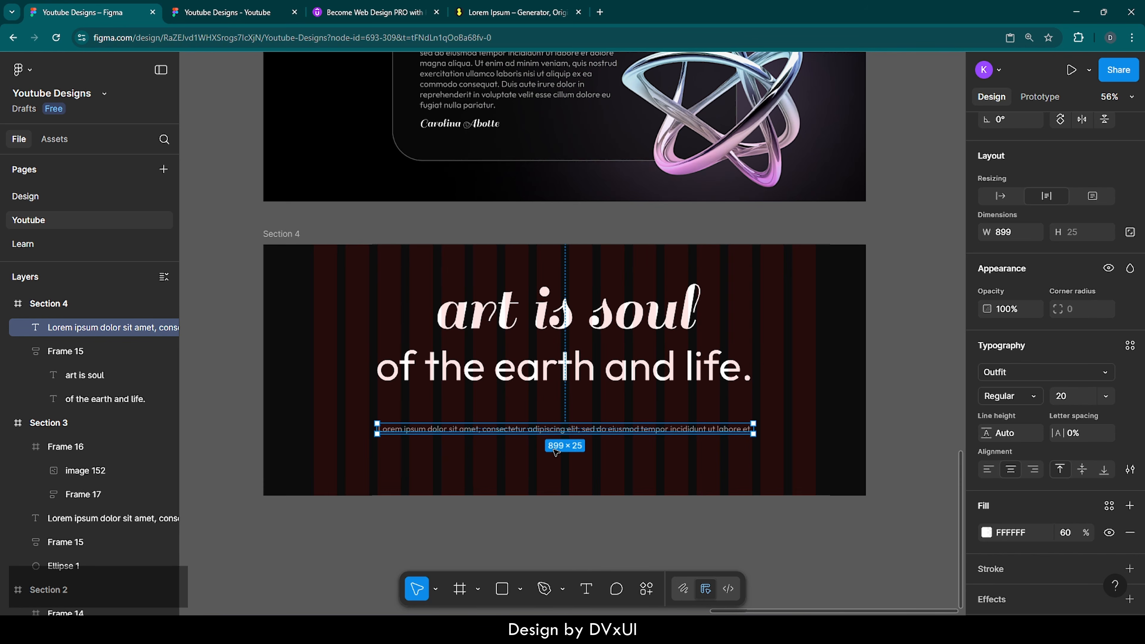
Step: Move the paragraph up to sit just beneath the headline, checking the spacing
key("shift+Up")
key("shift+Up")
key("shift+Up")
key("shift+Up")
key("shift+Up")
key("shift+Up")
key("shift+Up")
key("shift+Up")
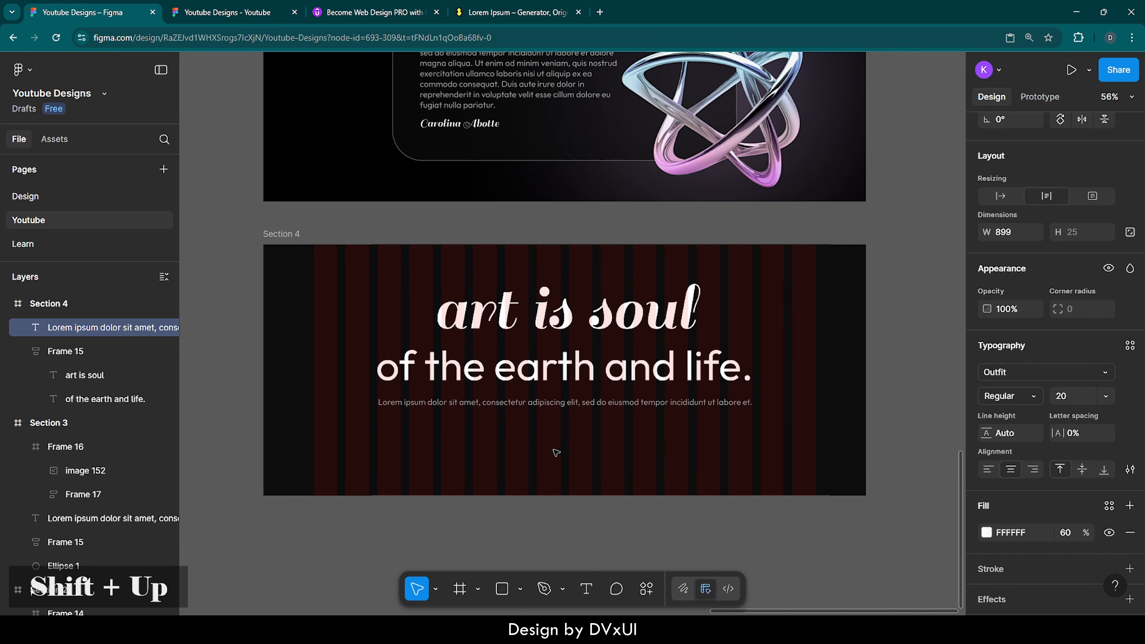
key("shift+Up")
key("Down")
key("Down")
key("Down")
key("Down")
key("Down")
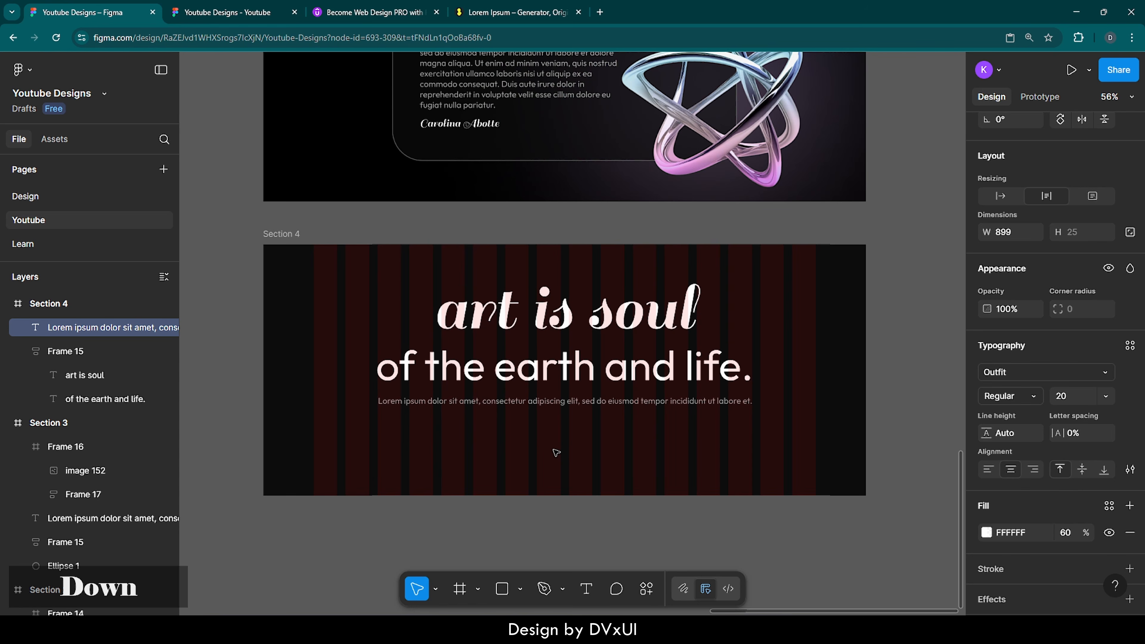
key("Down")
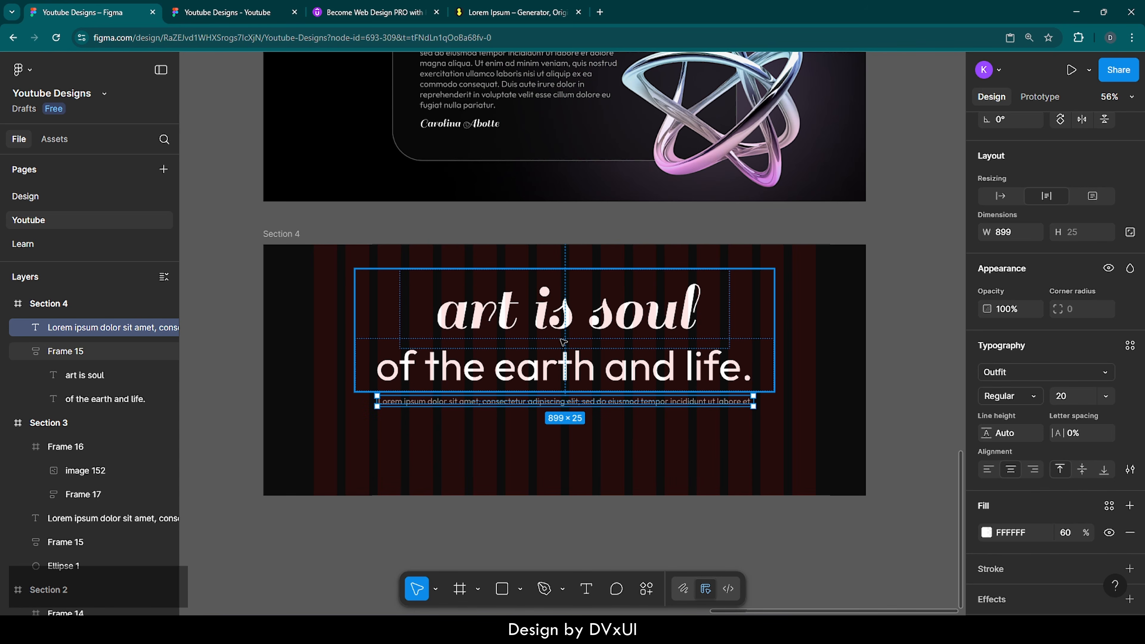
key("alt")
key("Down")
key("Down")
key("Down")
key("Down")
key("Down")
key("Down")
key("Down")
key("Down")
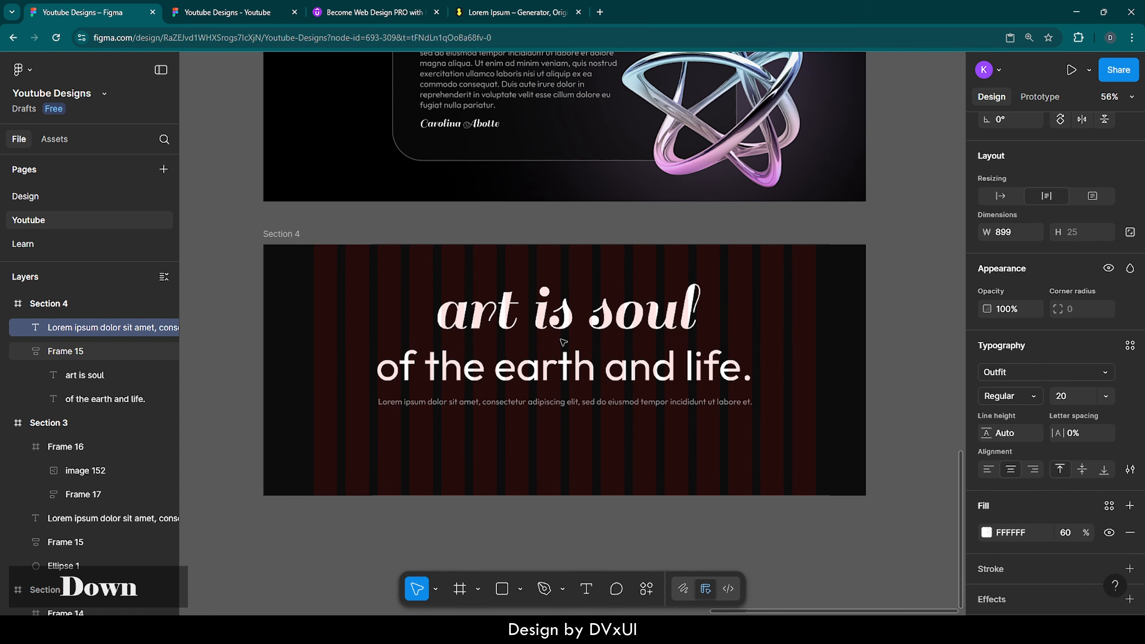
key("alt")
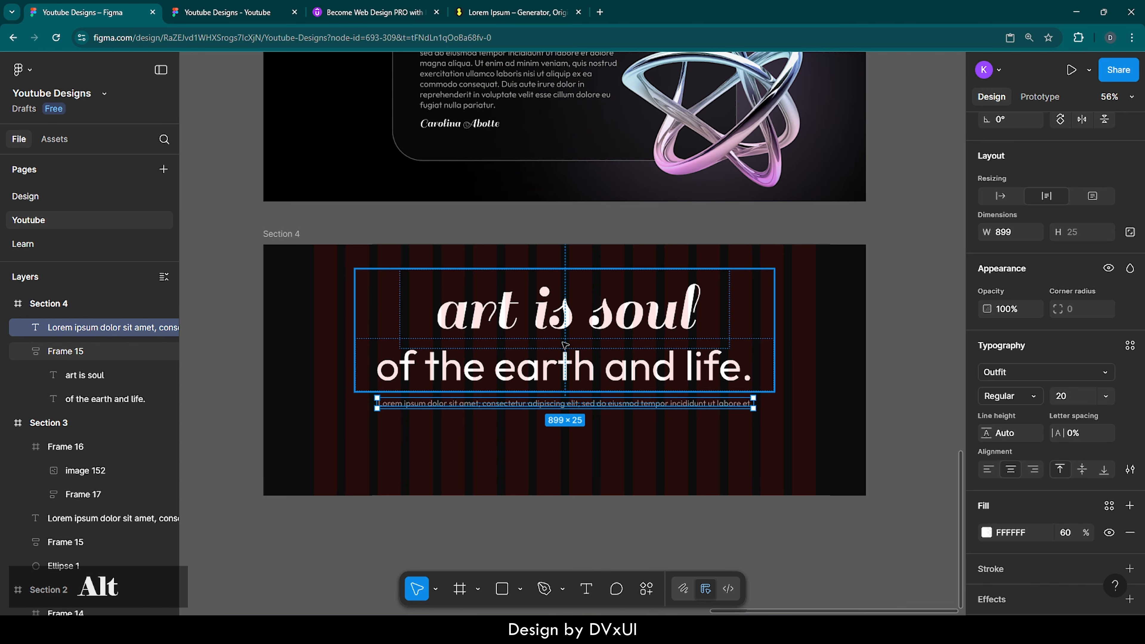
Step: Copy the Visit Store label from the Hero Section and paste it into Section 4
left_click(568, 455)
scroll(558, 452, "up", 5)
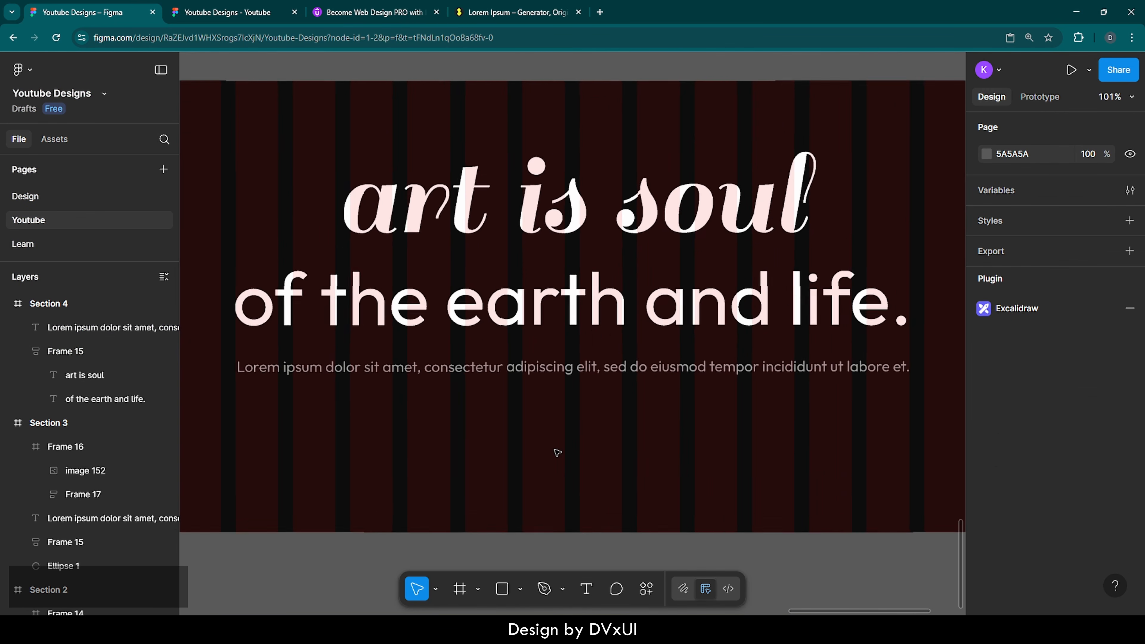
scroll(557, 452, "down", 2)
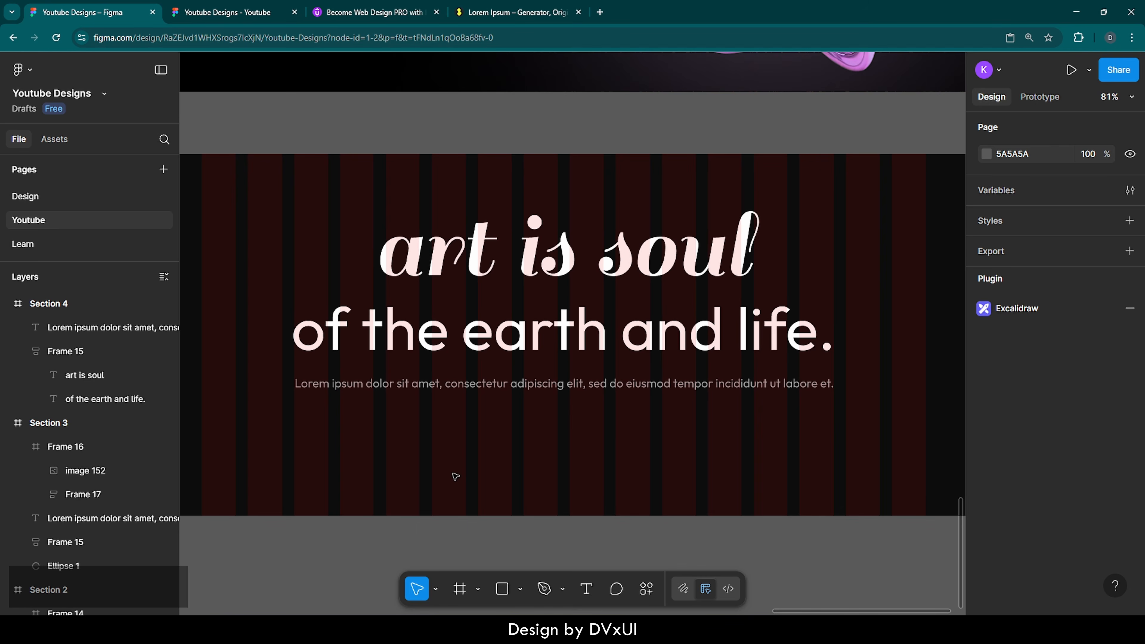
scroll(456, 477, "down", 5)
scroll(455, 477, "up", 10)
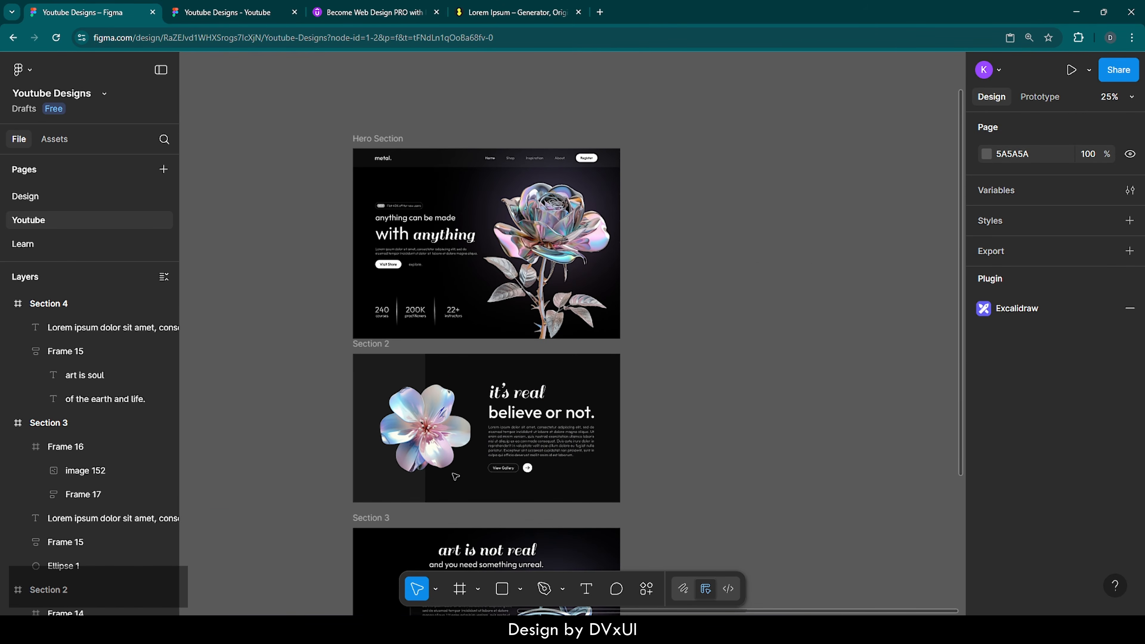
left_click(388, 264, "ctrl")
key("ctrl+c")
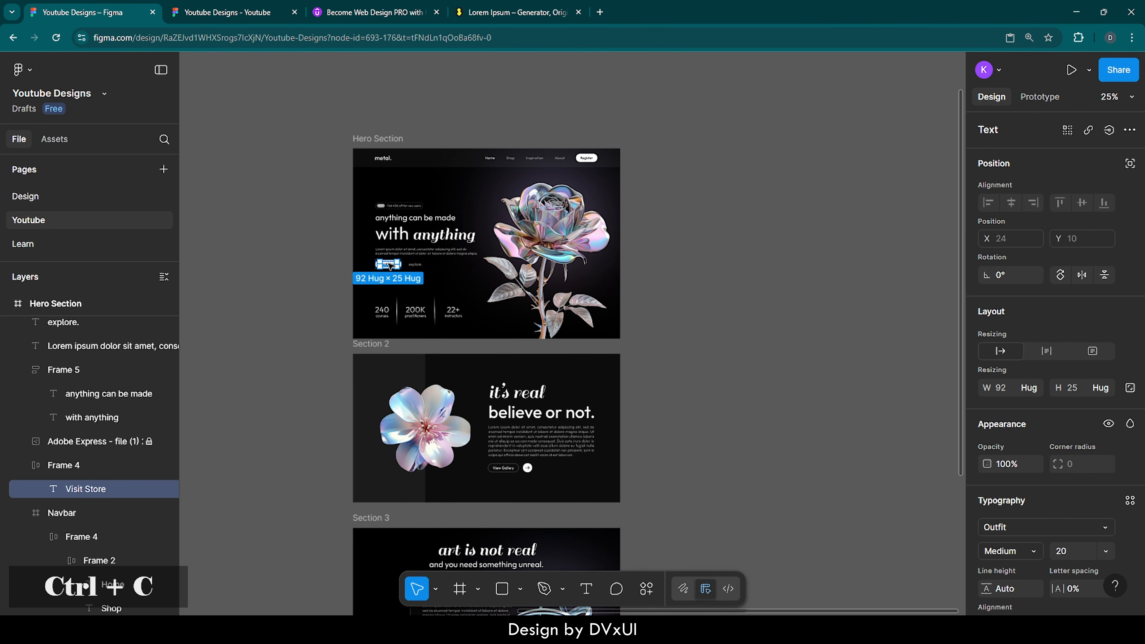
scroll(456, 460, "down", 5)
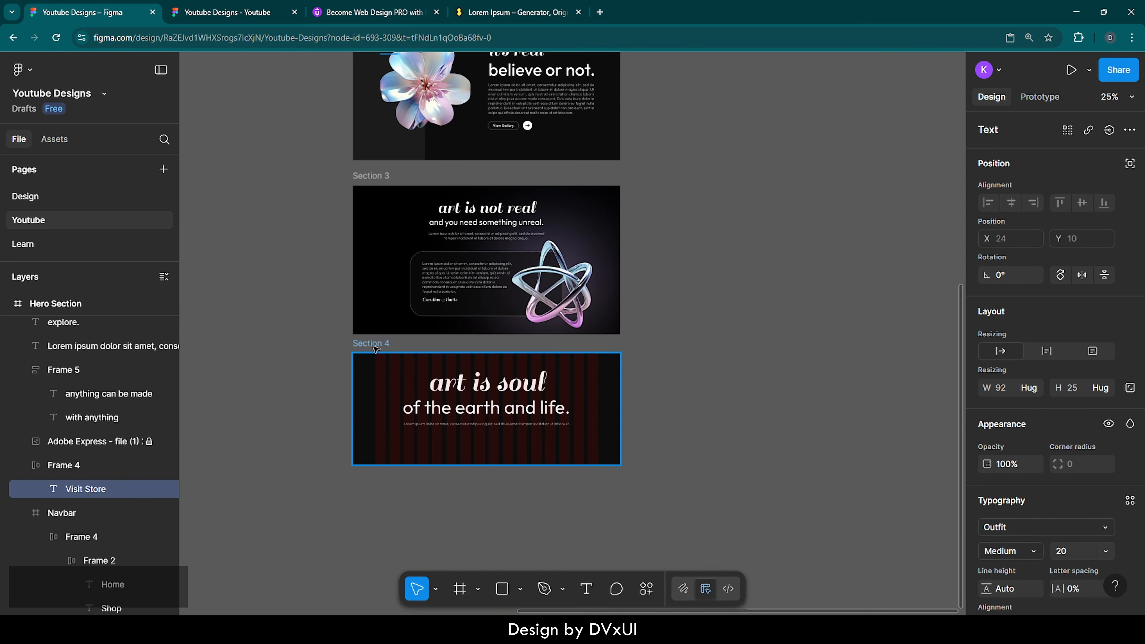
left_click(375, 347)
key("ctrl+v")
Step: Delete the pasted Visit Store label from Section 4
scroll(465, 457, "up", 5)
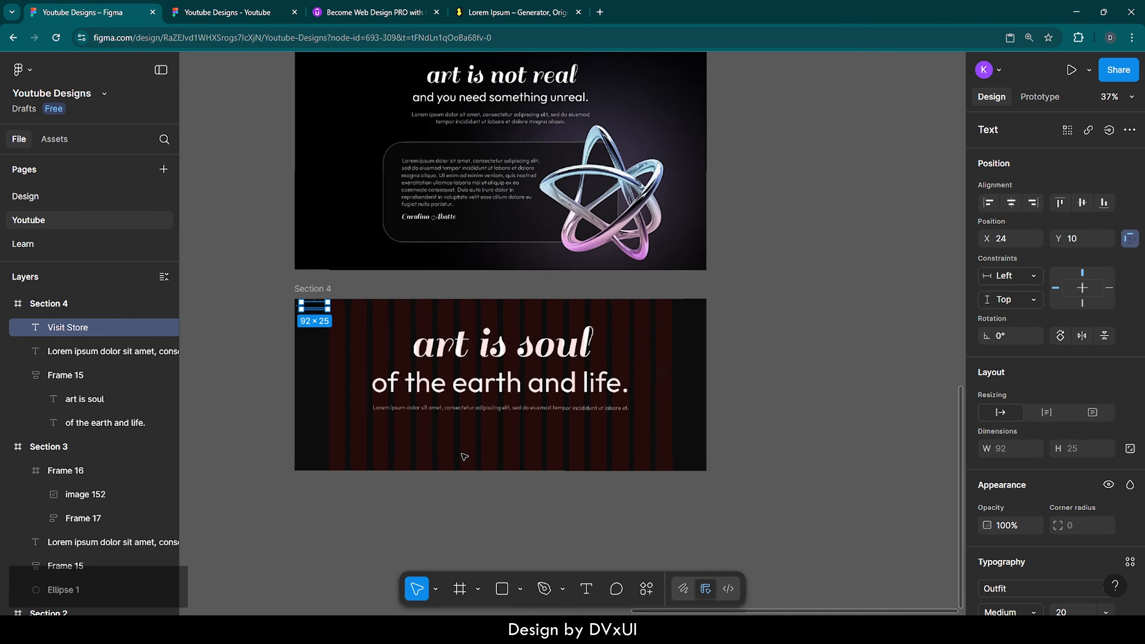
scroll(465, 457, "left", 1)
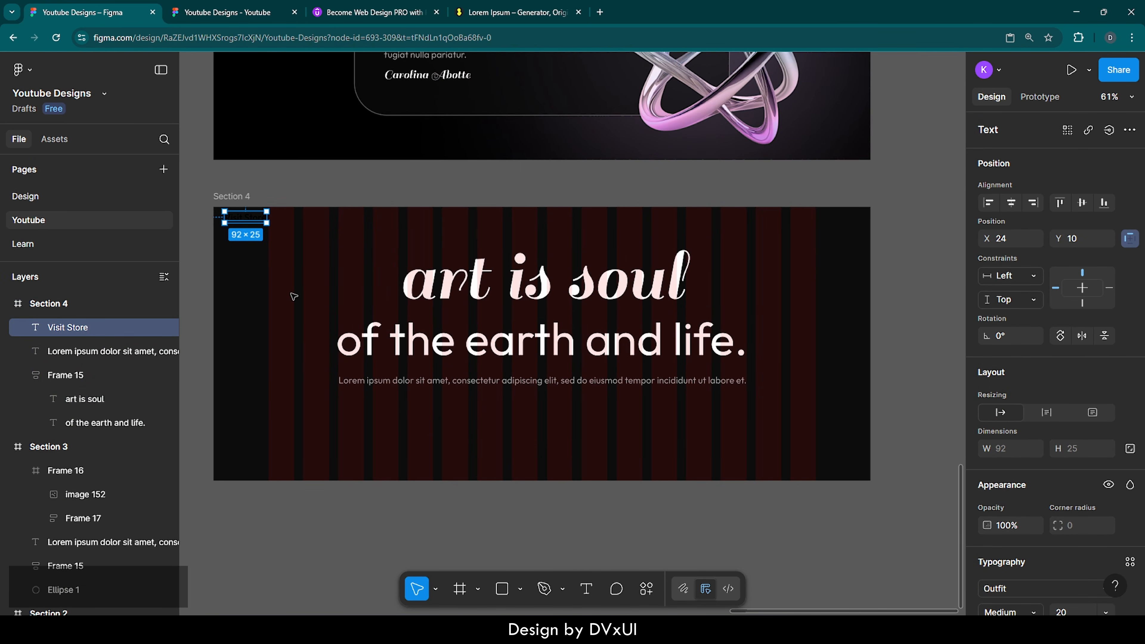
left_click(286, 229)
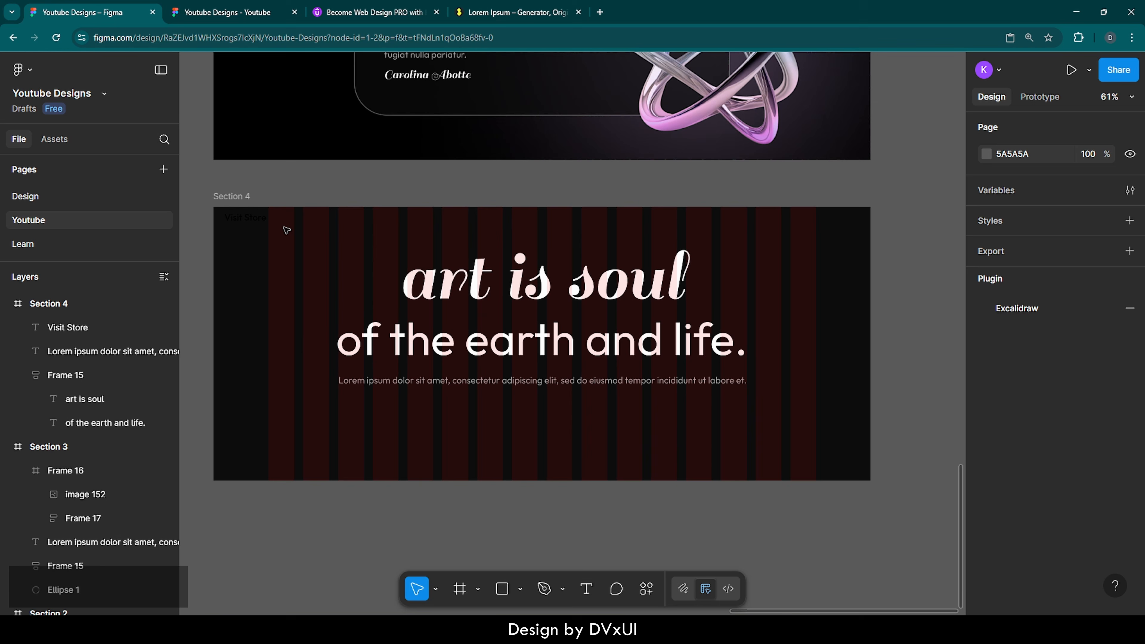
left_click(264, 221)
key("Delete")
Step: Copy the whole Visit Store button frame (Frame 4) from the Hero Section
scroll(540, 377, "down", 3)
scroll(540, 374, "up", 5)
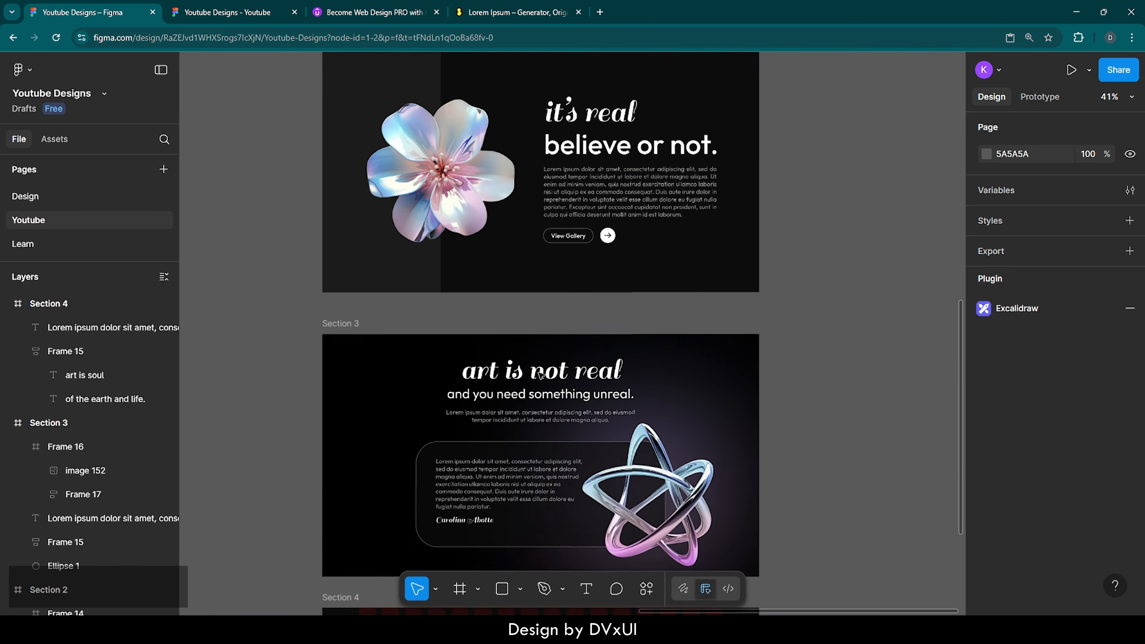
scroll(541, 375, "up", 6)
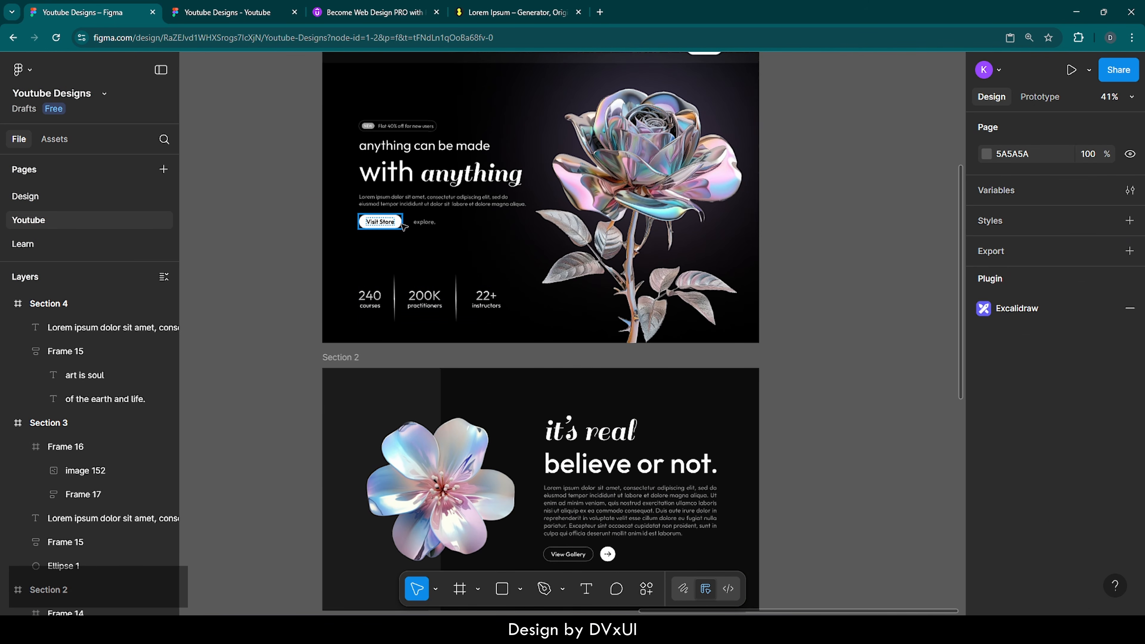
left_click(403, 225)
key("ctrl+c")
Step: Paste the Visit Store button into Section 4, centred horizontally beneath the Lorem paragraph
scroll(496, 444, "down", 10)
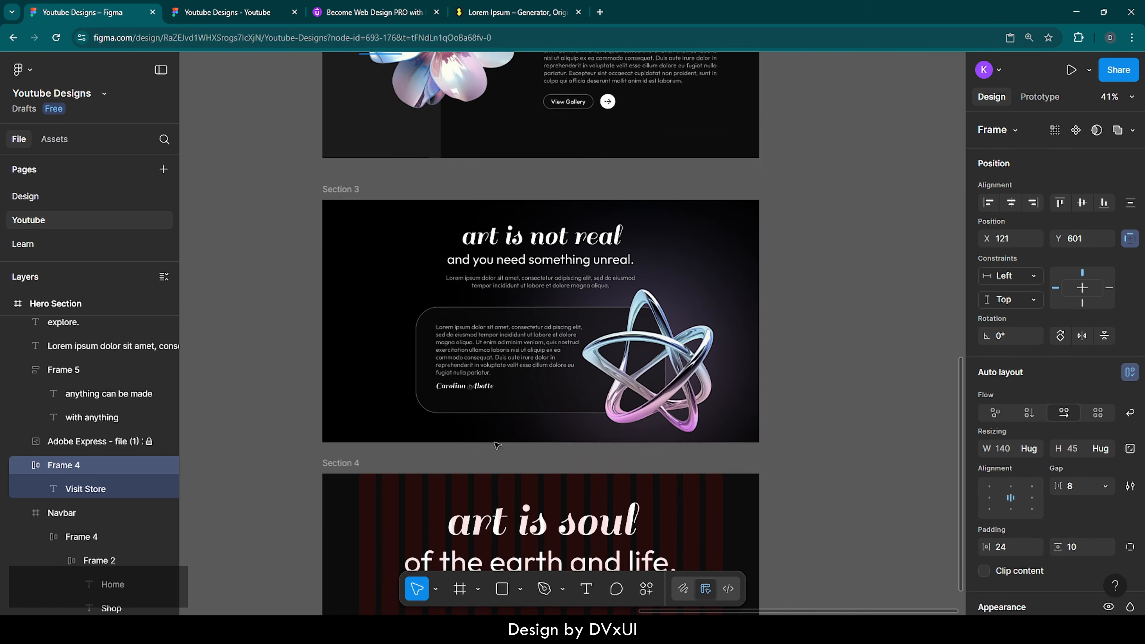
scroll(496, 445, "down", 4)
left_click(354, 307)
key("ctrl+v")
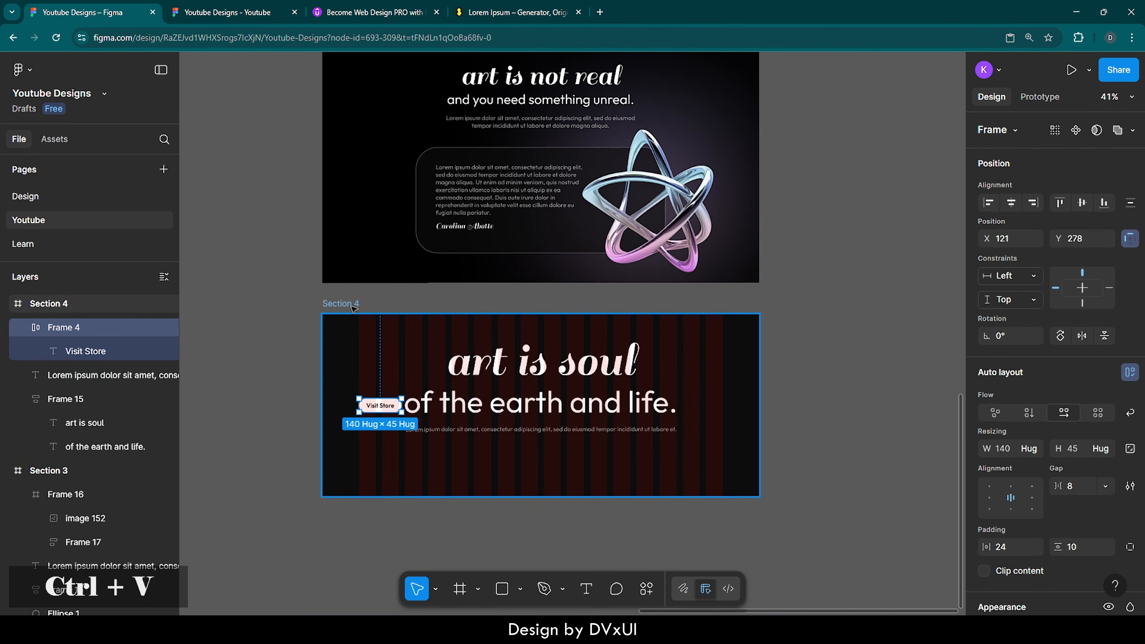
scroll(569, 474, "up", 3)
scroll(569, 474, "down", 2)
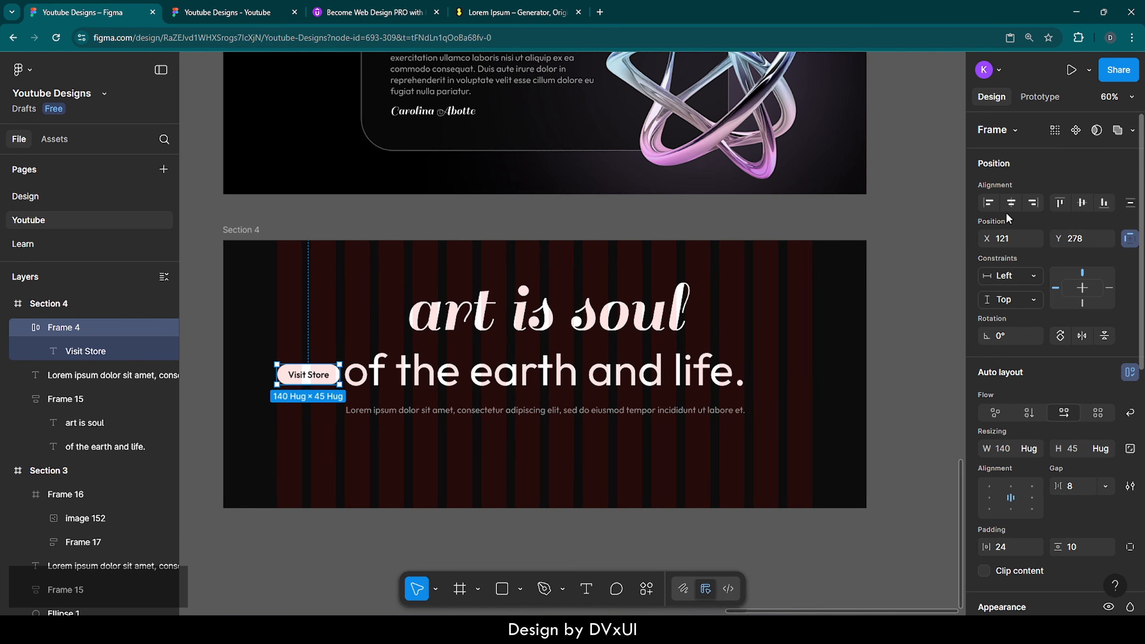
left_click(1017, 201)
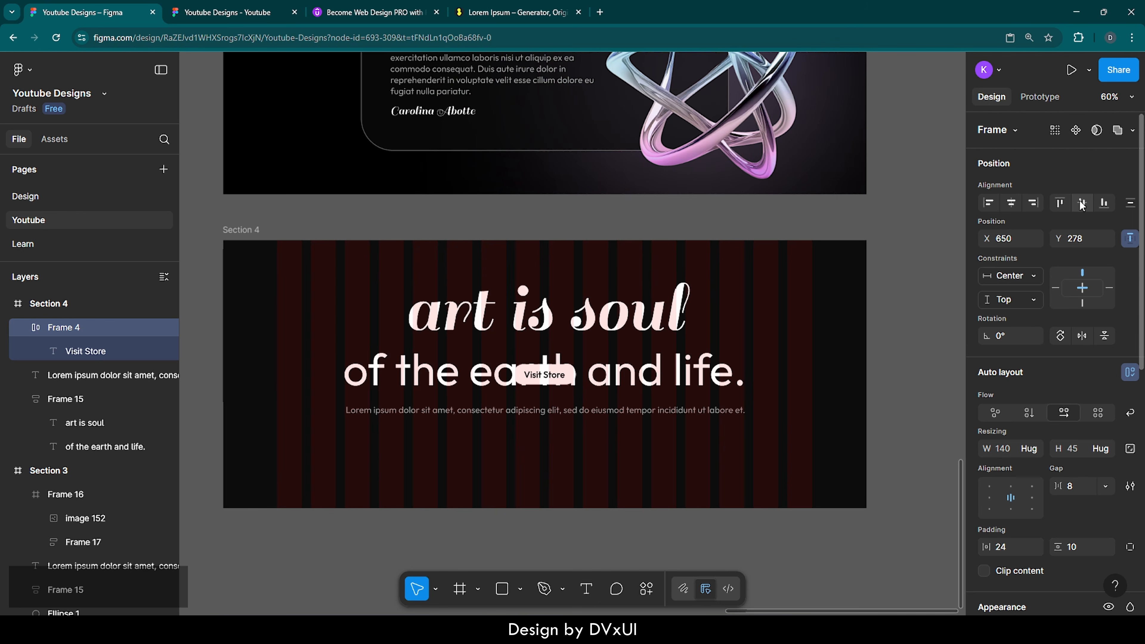
left_click(1104, 203)
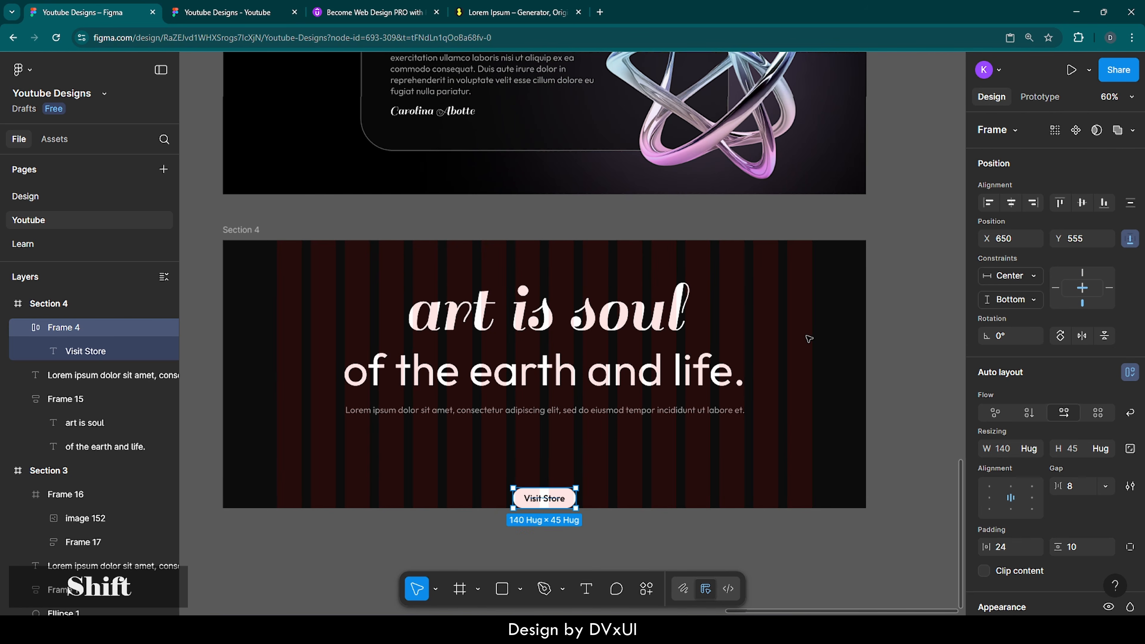
key("shift+Up")
key("shift+Up")
key("shift+Up")
key("shift+Up")
key("shift+Up")
key("shift+Up")
key("shift+Up")
key("shift+Up")
key("shift+Up")
key("shift+Up")
key("shift+Up")
key("shift+Up")
key("shift+Up")
key("shift+Up")
key("shift+Up")
key("shift+Up")
key("shift+Up")
key("shift+Up")
key("shift+Up")
key("shift+Up")
key("shift+Up")
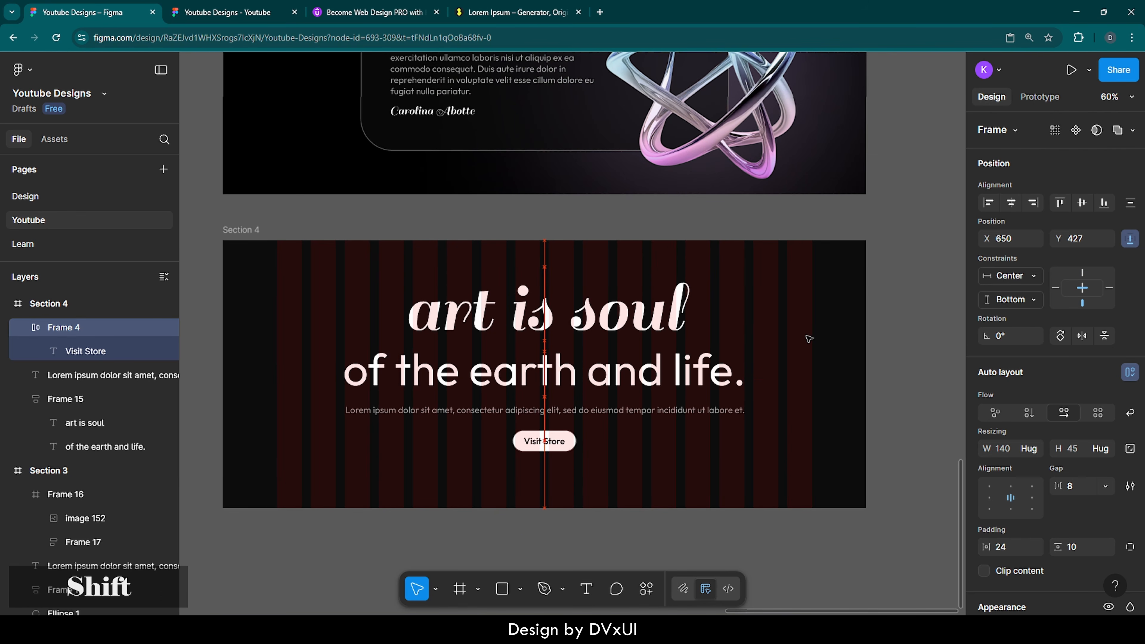
key("shift+Down")
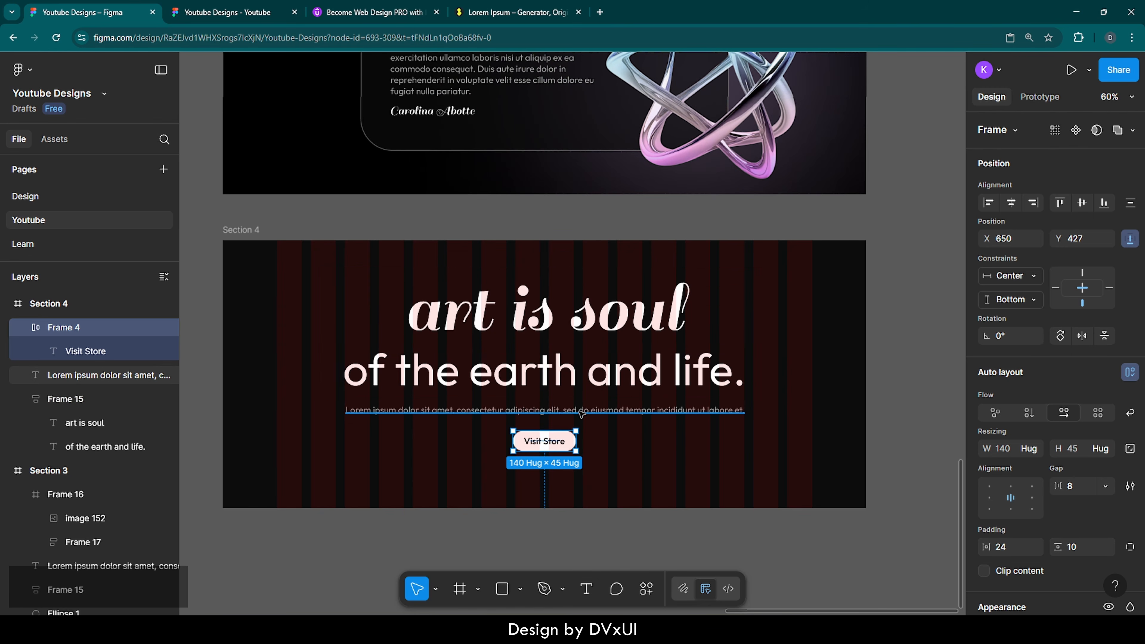
Step: Nudge the button up to tighten the gap, then vertically centre the heading, text and button block
key("alt")
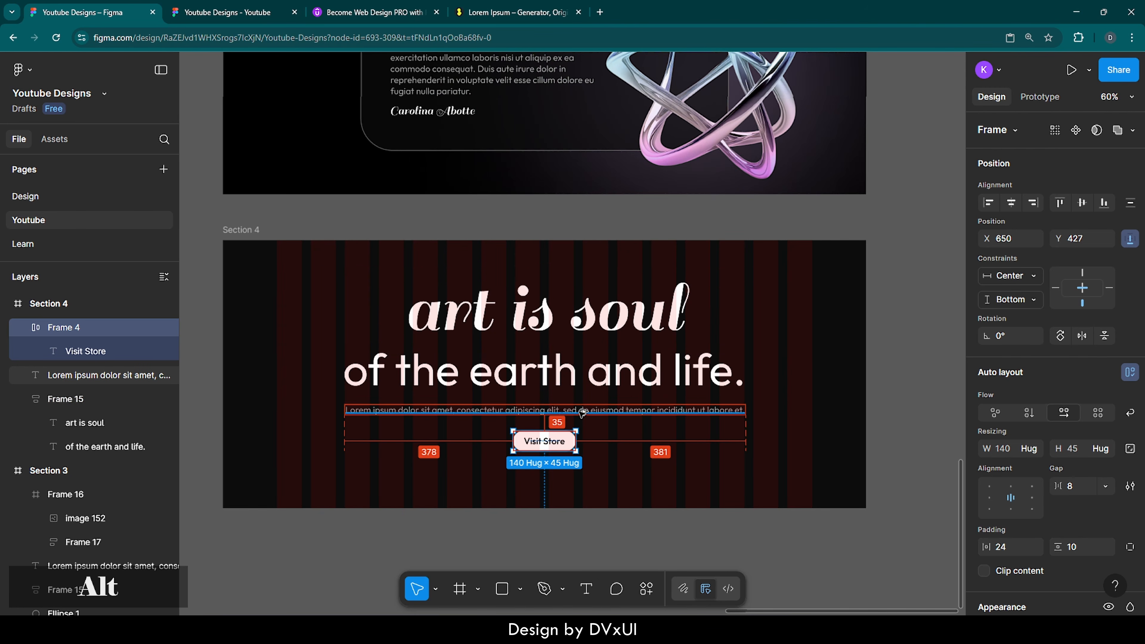
key("Up")
key("Up")
key("Up")
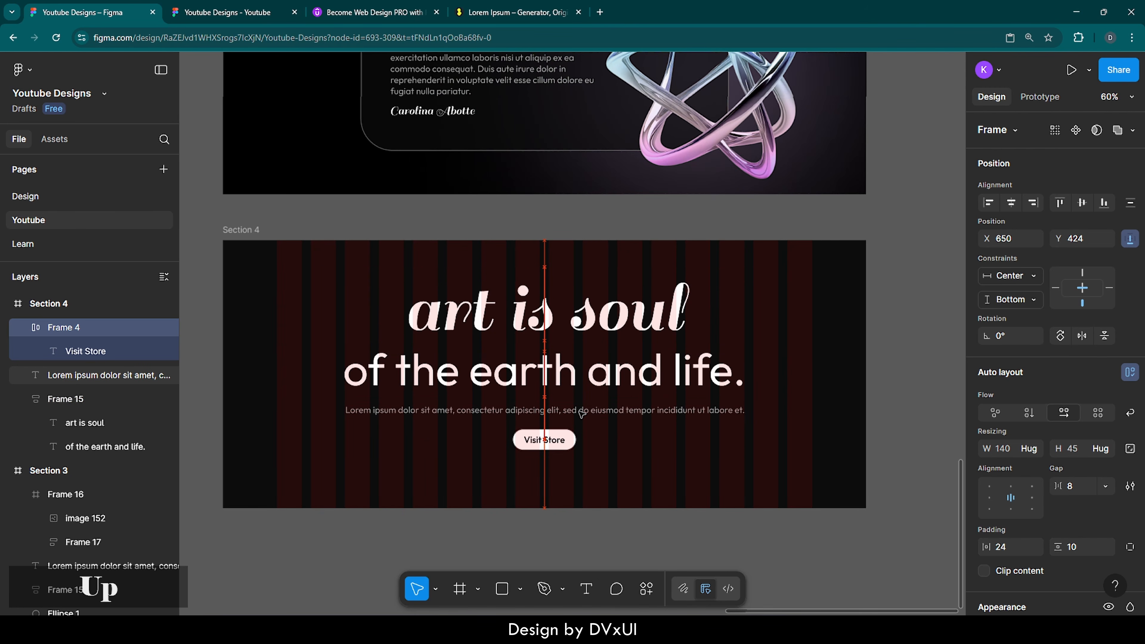
key("alt")
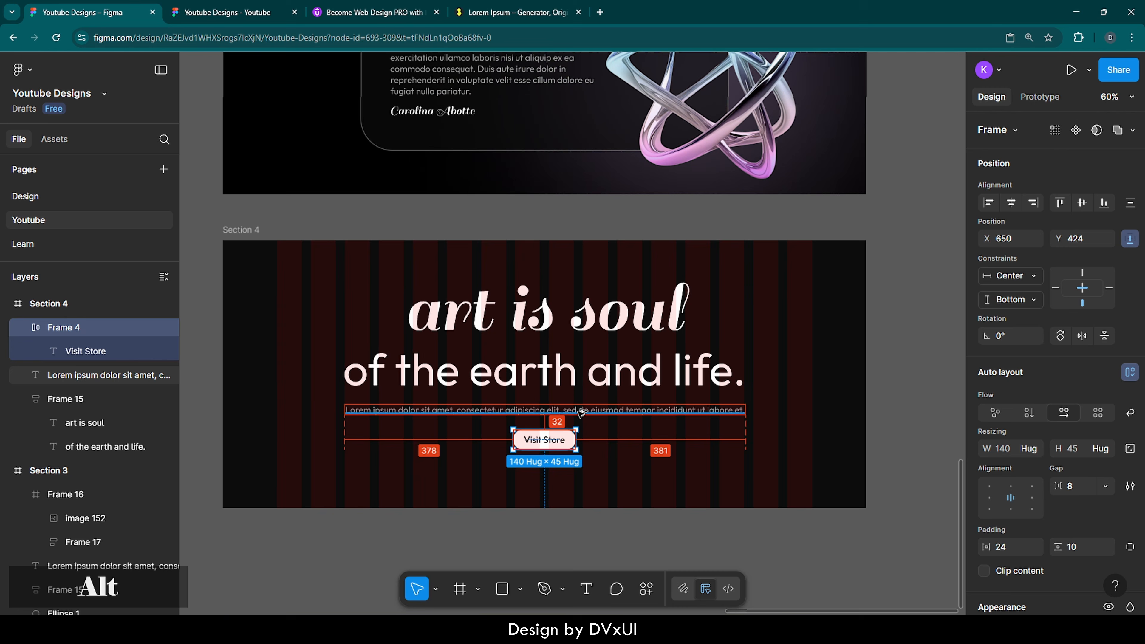
left_click(609, 461)
left_click_drag(631, 470, 597, 332)
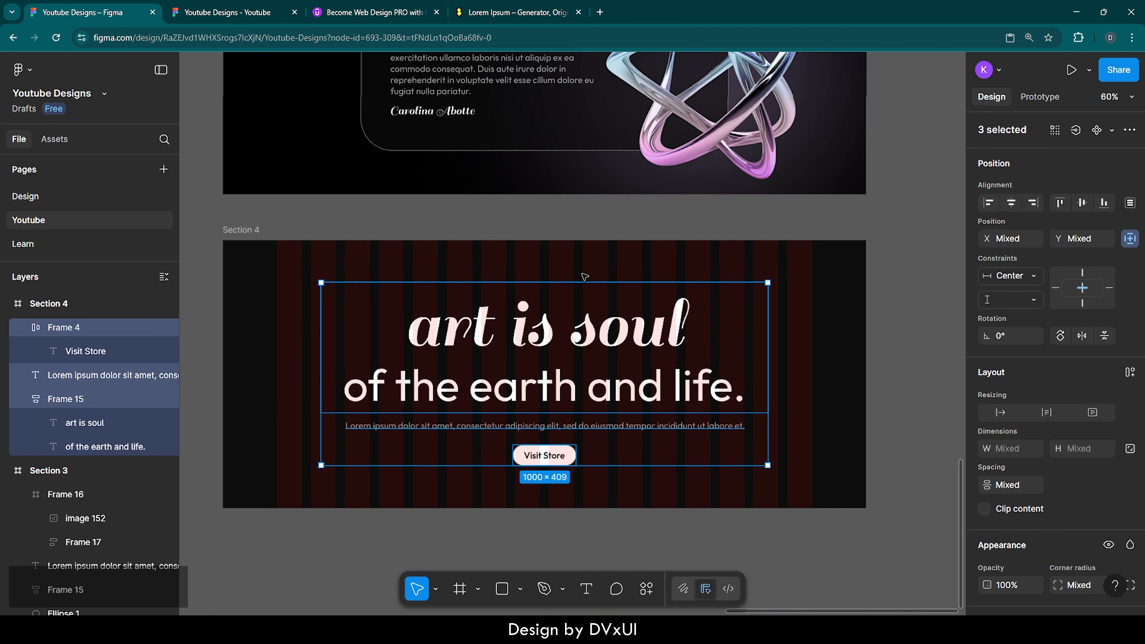
left_click(586, 268)
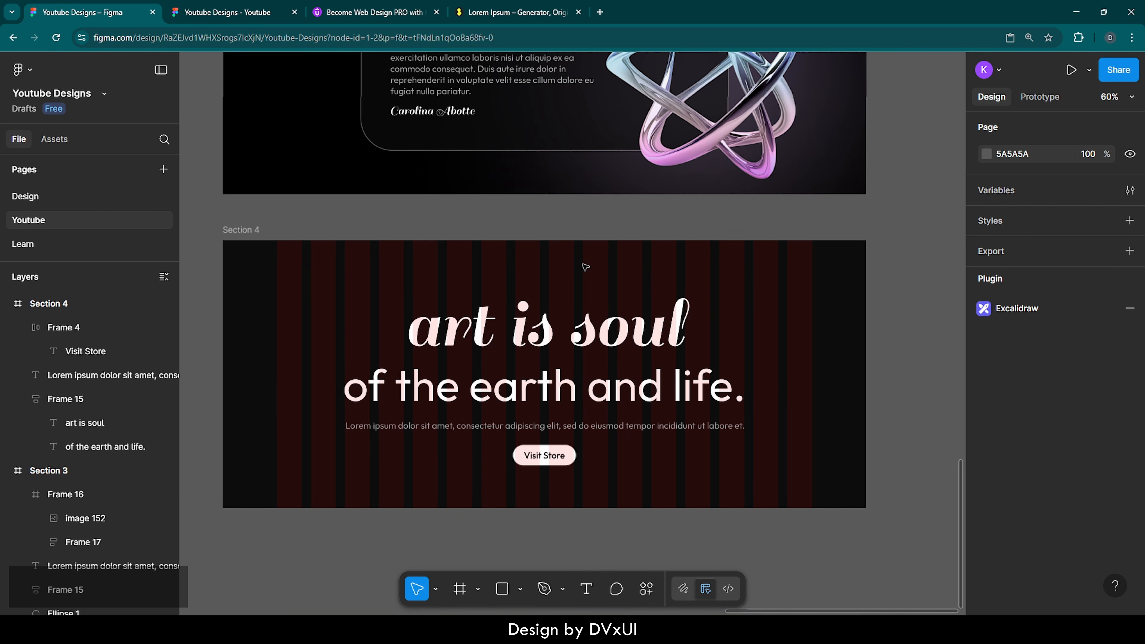
Step: Copy Section 3's gradient Ellipse 1 and paste it into Section 4
scroll(586, 267, "up", 5)
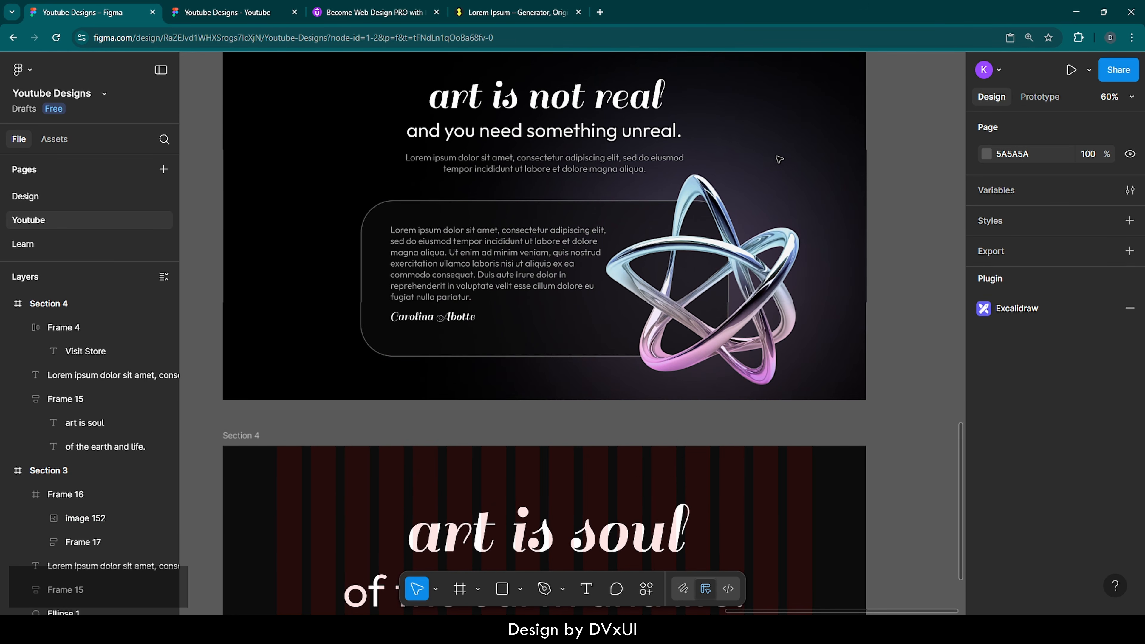
scroll(779, 159, "up", 2)
left_click(251, 107)
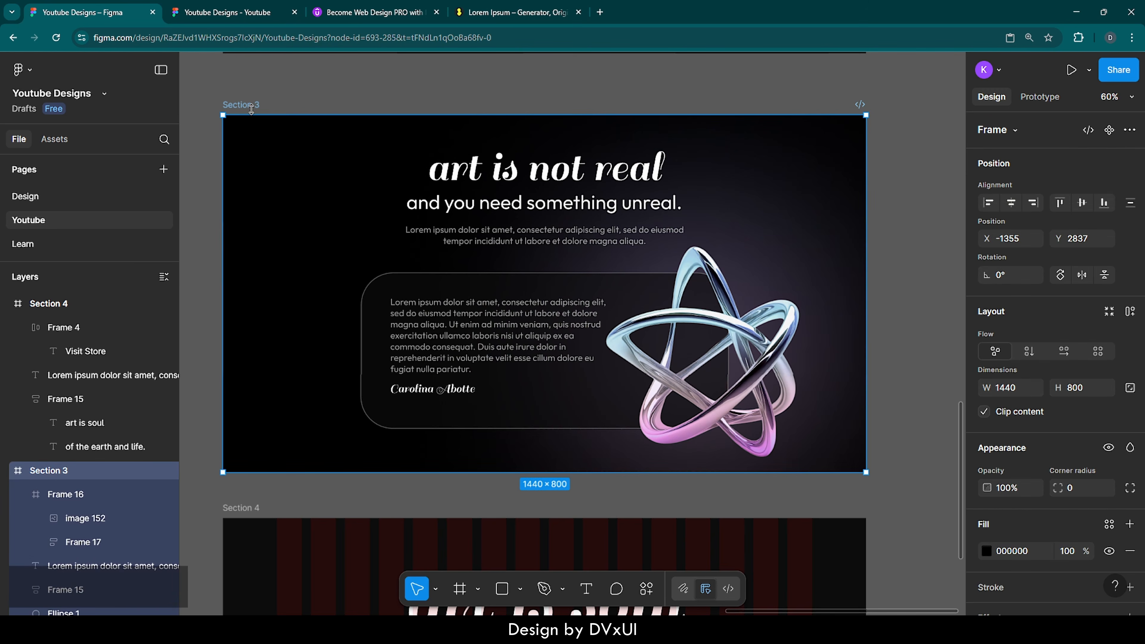
scroll(123, 524, "down", 4)
scroll(122, 525, "up", 4)
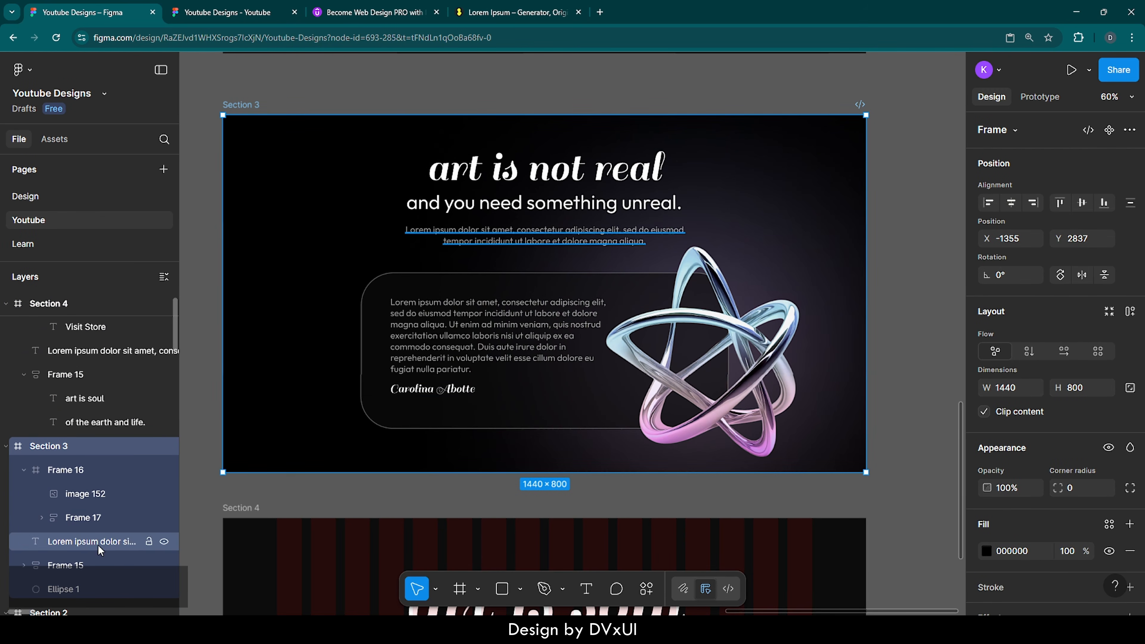
scroll(100, 546, "down", 3)
left_click(73, 510)
key("ctrl+c")
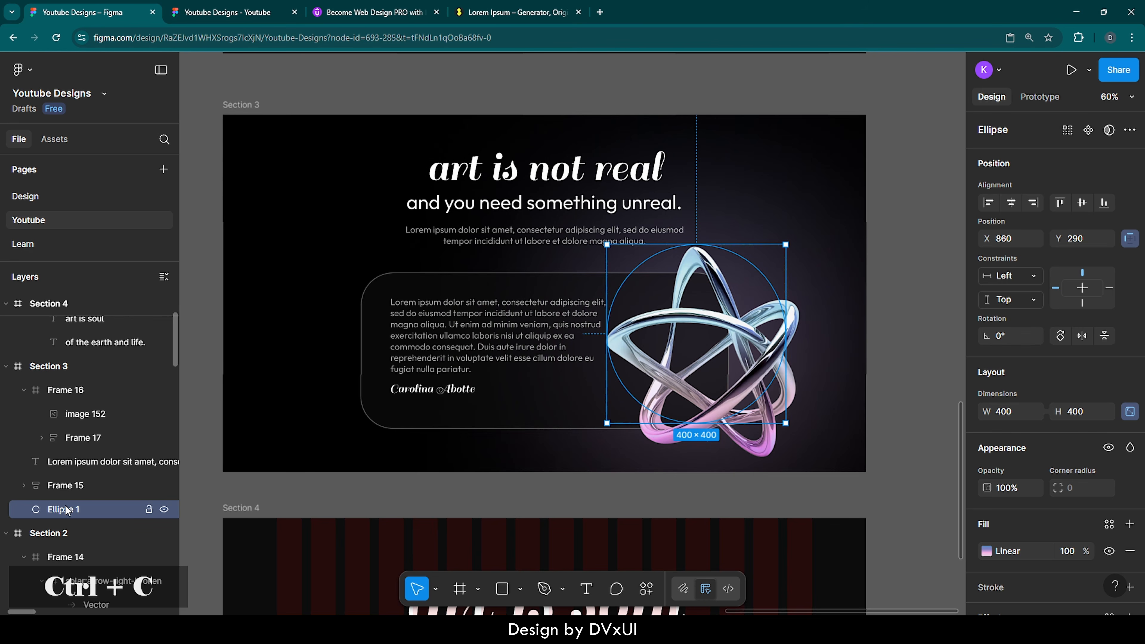
scroll(440, 543, "down", 5)
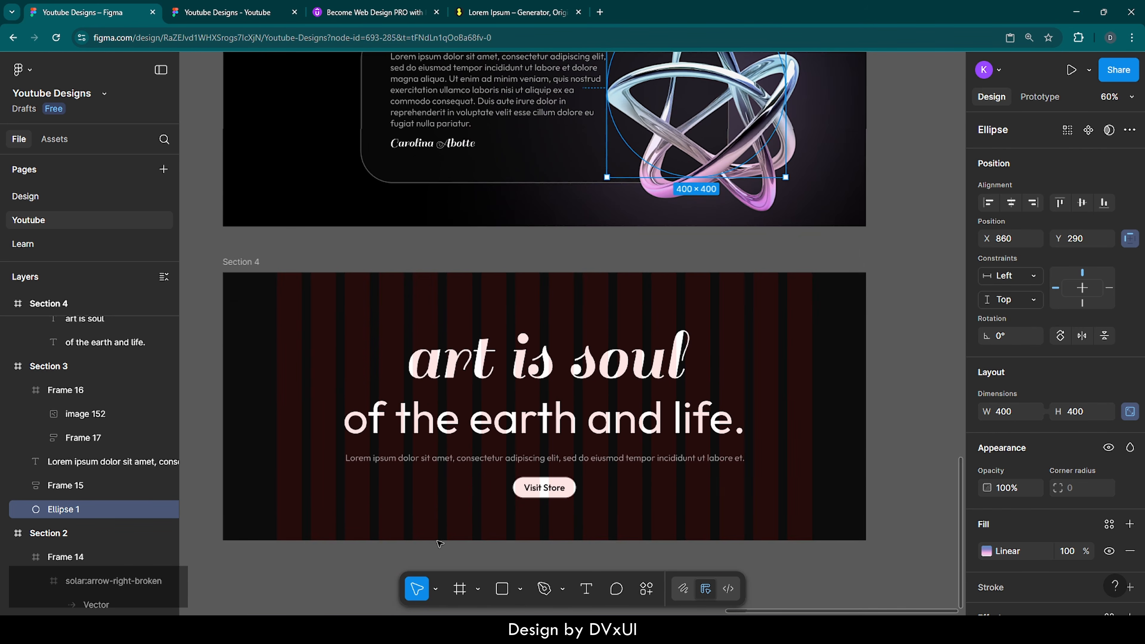
left_click(247, 261)
key("ctrl+v")
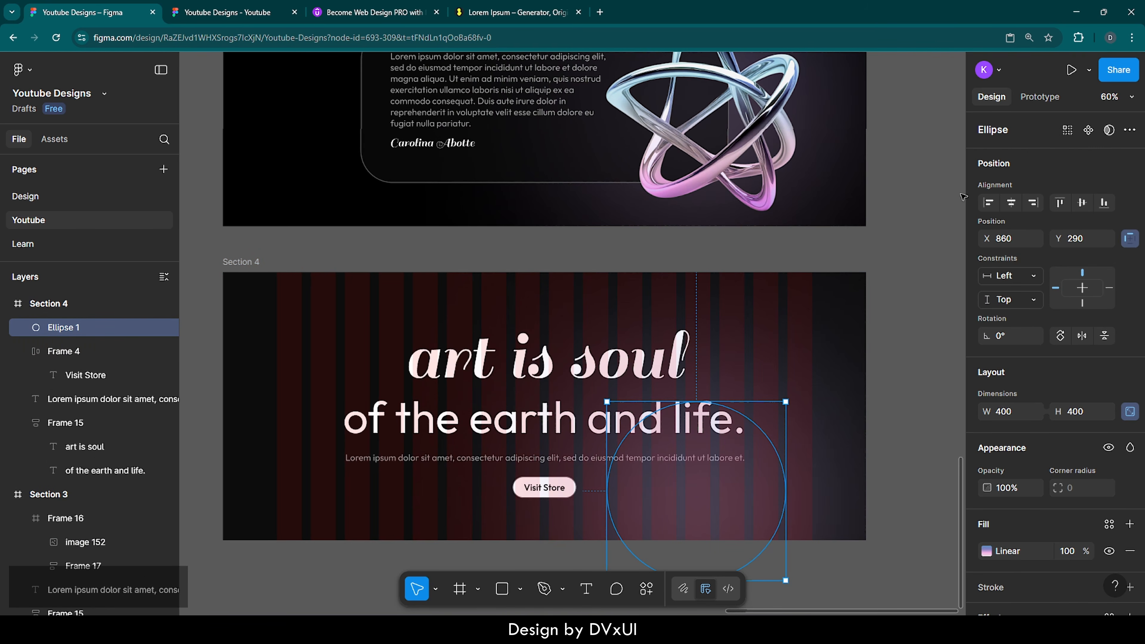
Step: Centre the ellipse horizontally and vertically in Section 4 and set its fill opacity to 60%
left_click(1011, 203)
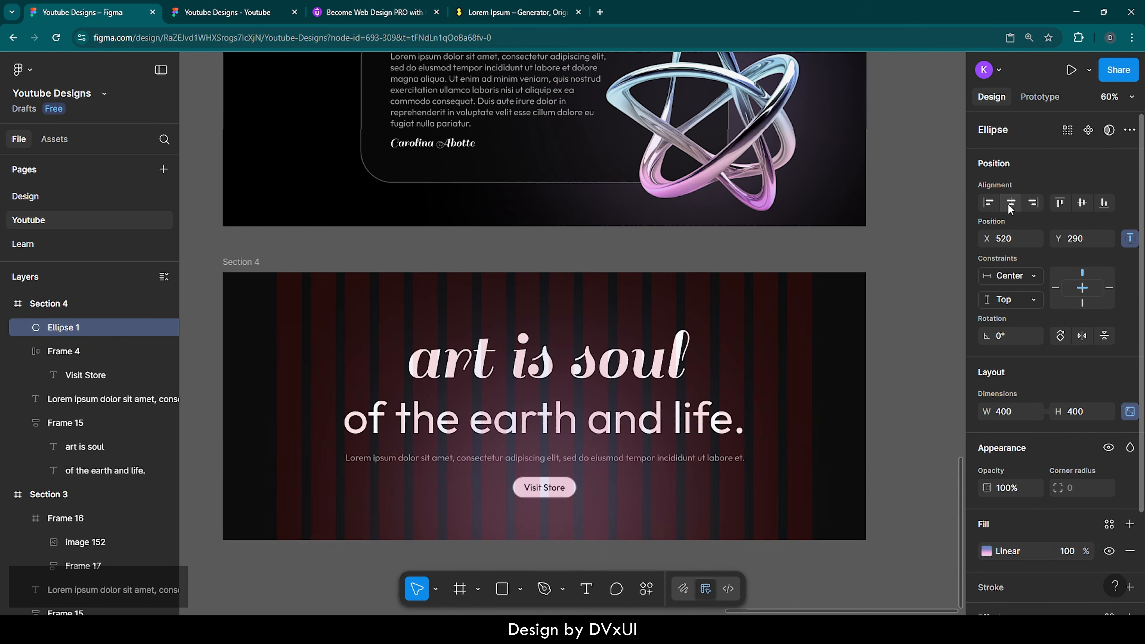
left_click(1082, 202)
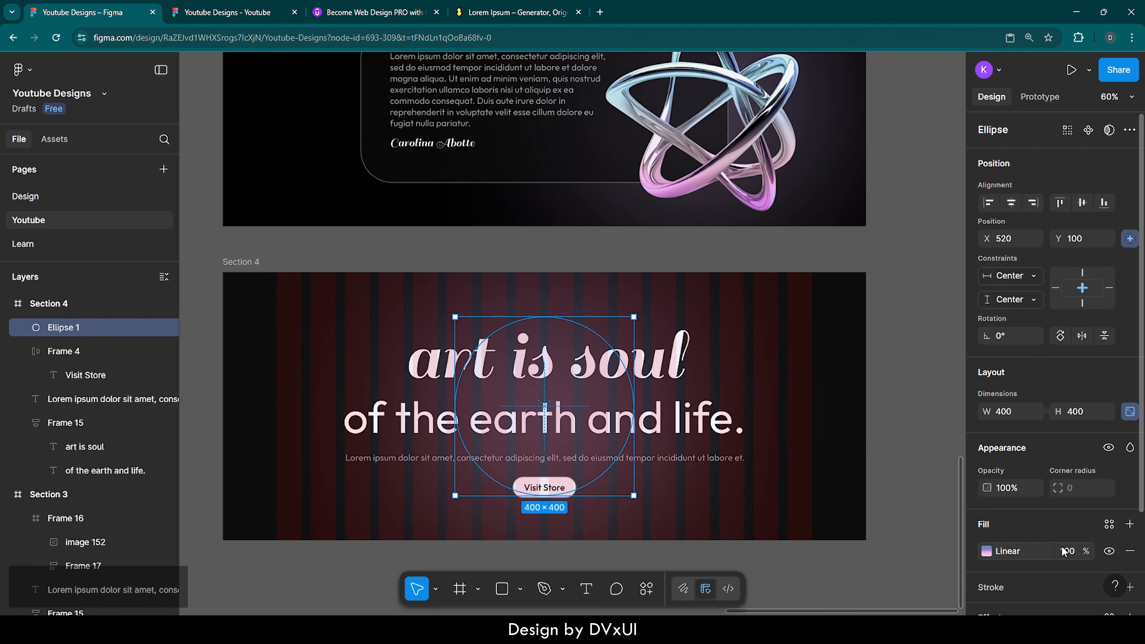
left_click(1070, 551)
type("70")
key("Return")
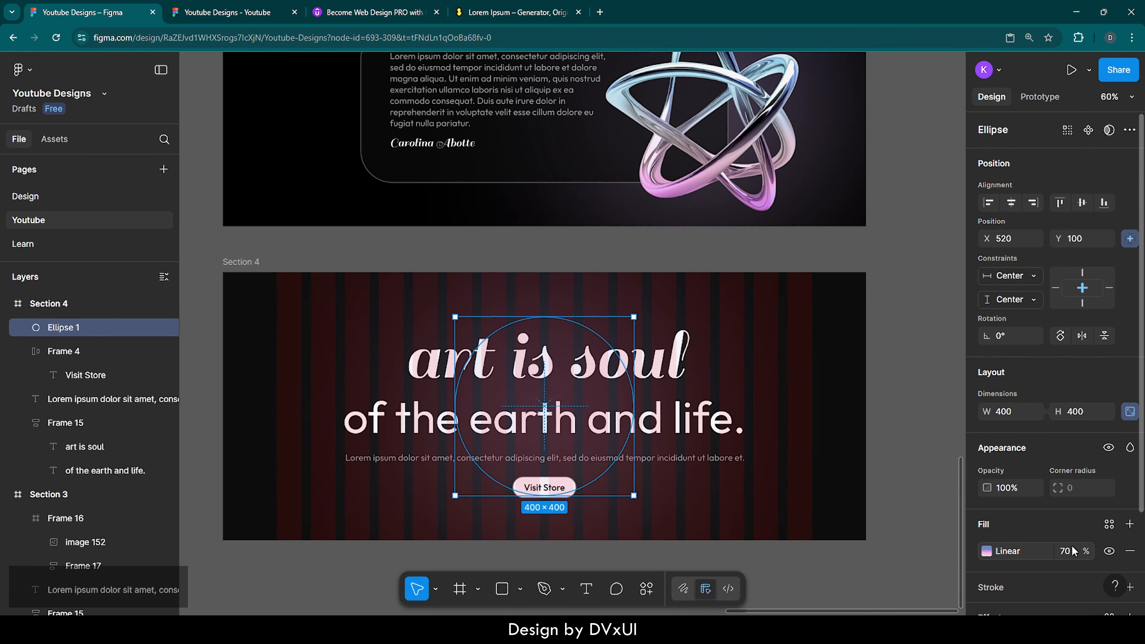
left_click(1074, 551)
type("60")
key("Return")
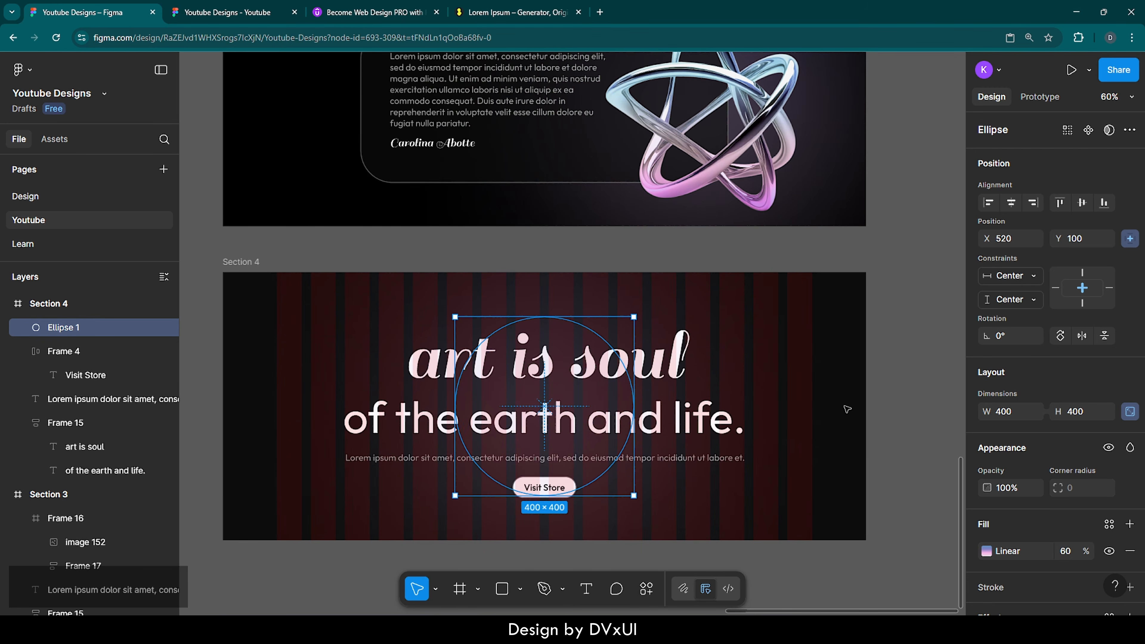
Step: Turn off the visibility of Section 4's 16-column layout guide so the red columns disappear
scroll(849, 409, "down", 1)
left_click(241, 235)
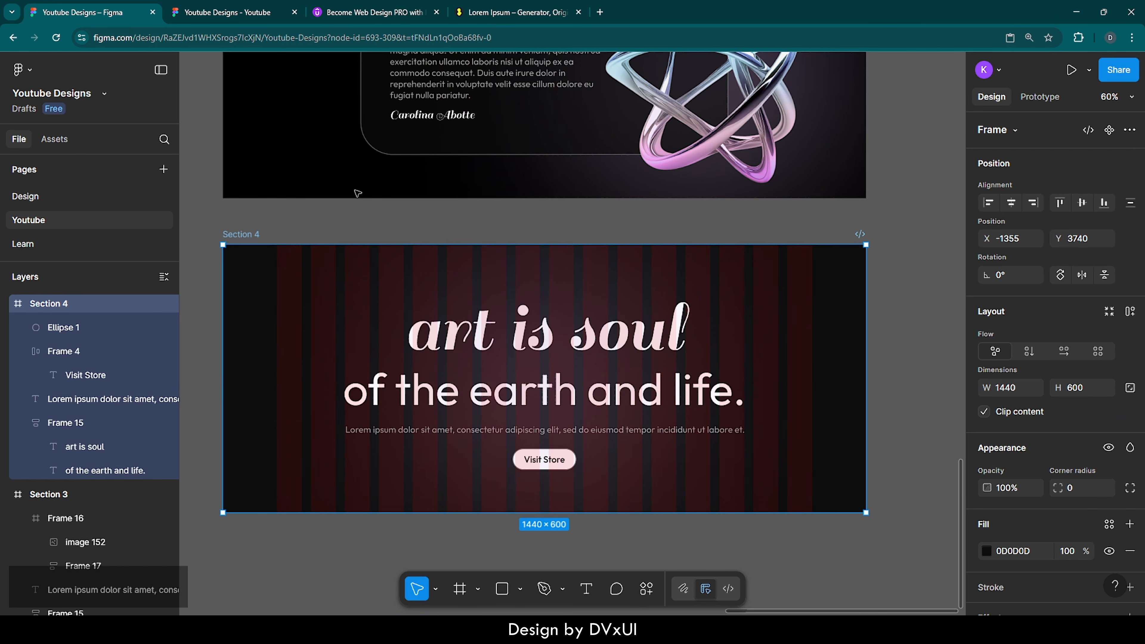
left_click(355, 191)
left_click(250, 233)
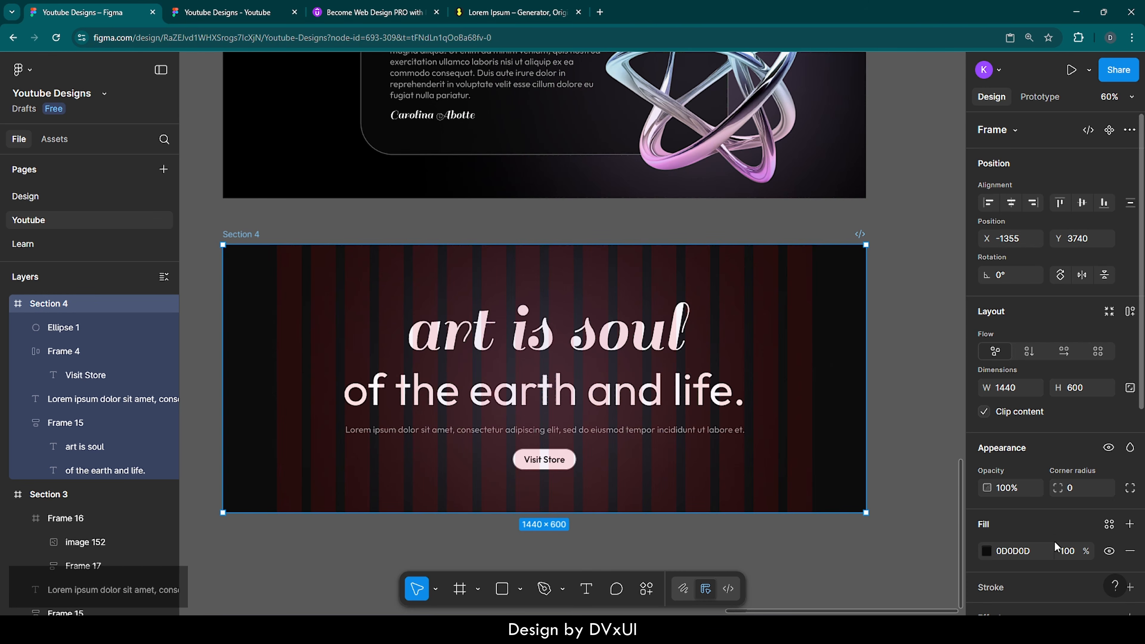
scroll(1058, 548, "down", 6)
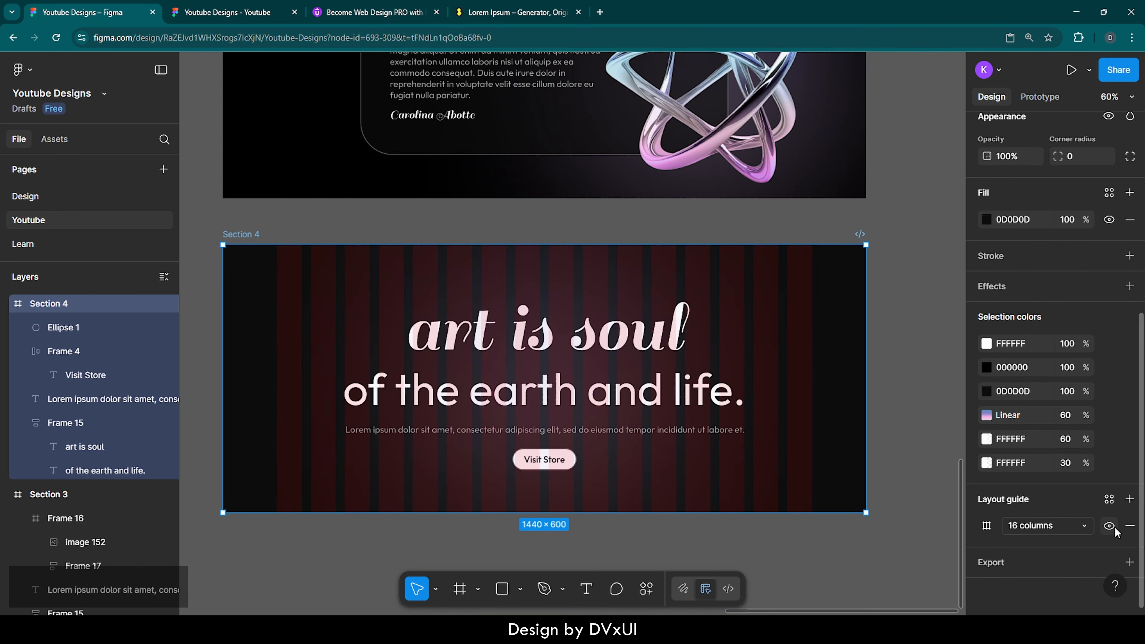
left_click(1110, 526)
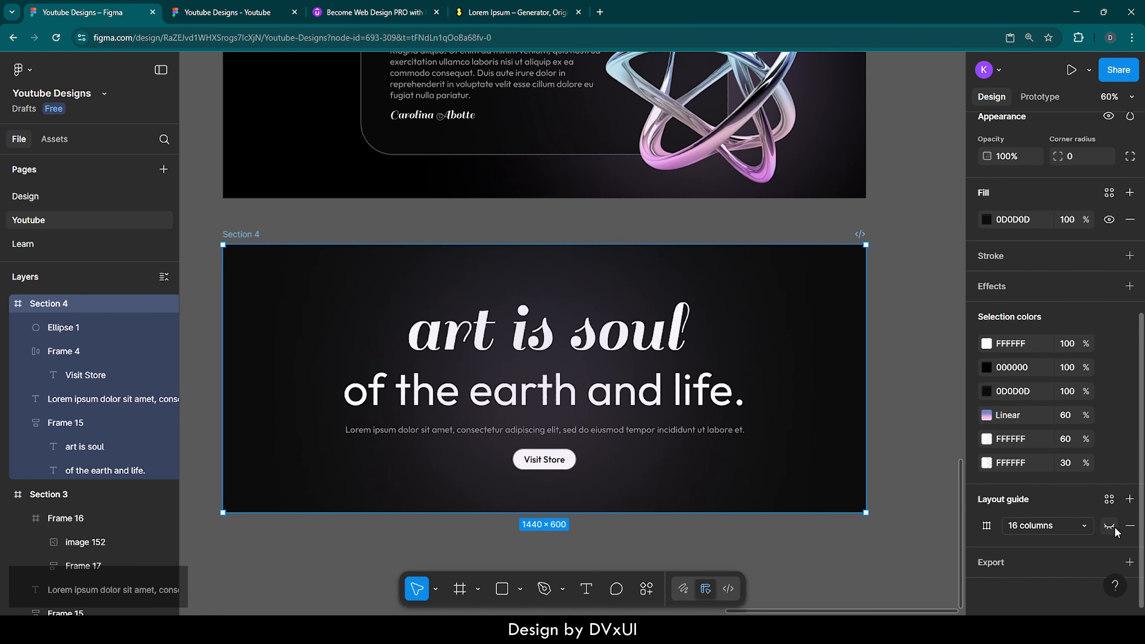
left_click(921, 510)
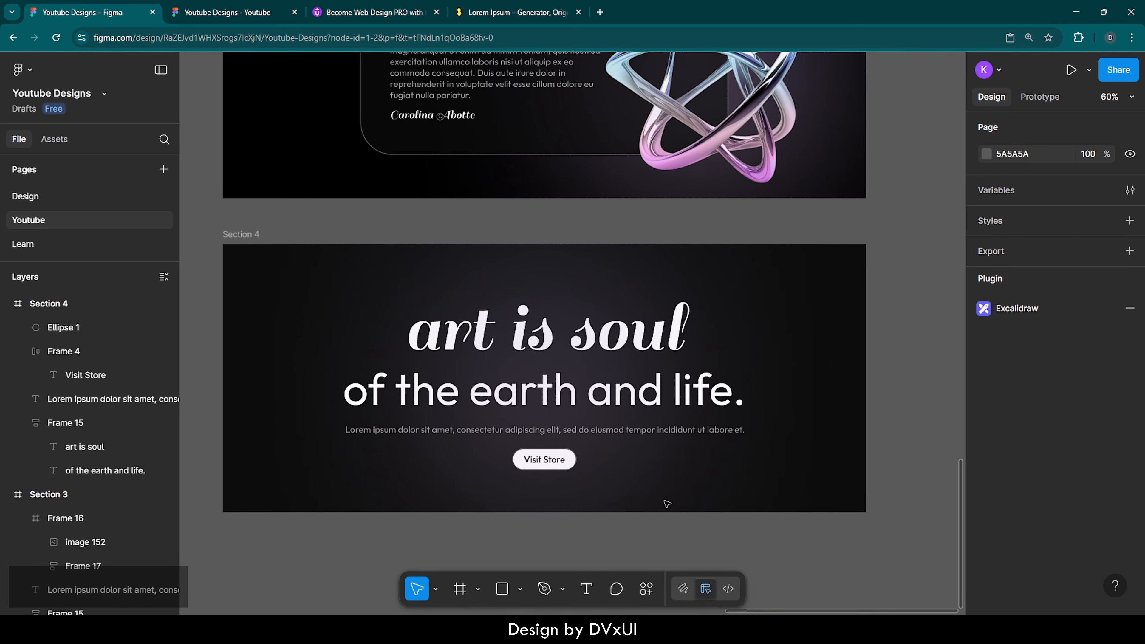
scroll(668, 504, "down", 6)
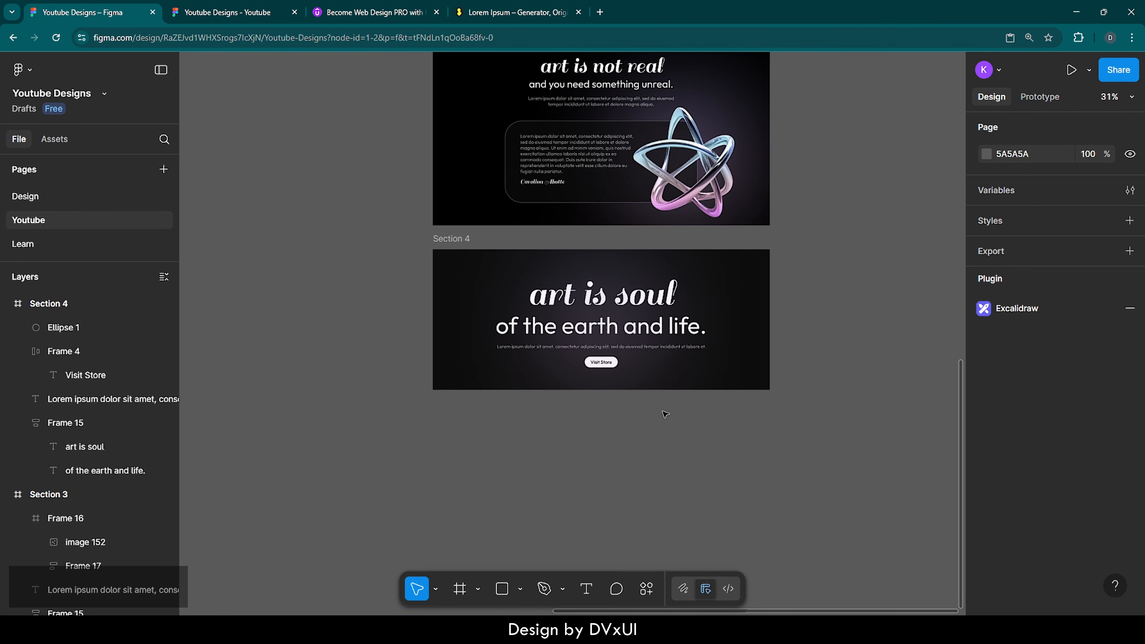
scroll(716, 410, "up", 3)
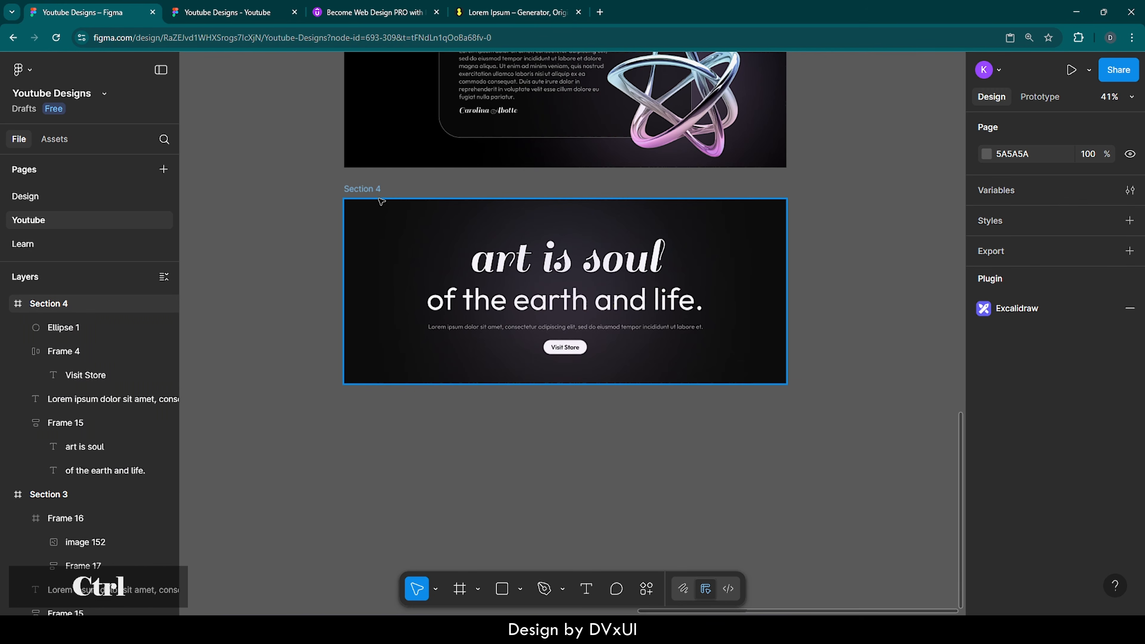
Step: Duplicate Section 4, place the copy below it, and delete all its contents
key("ctrl+d")
left_click(375, 190)
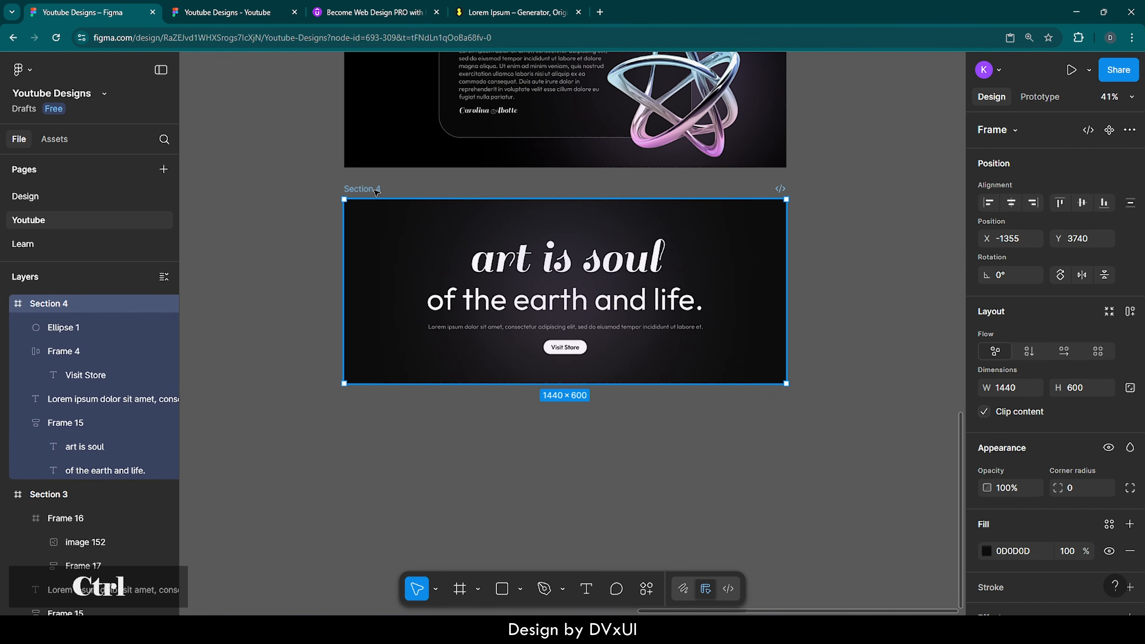
key("ctrl+d")
left_click_drag(487, 193, 293, 397)
scroll(371, 512, "up", 3)
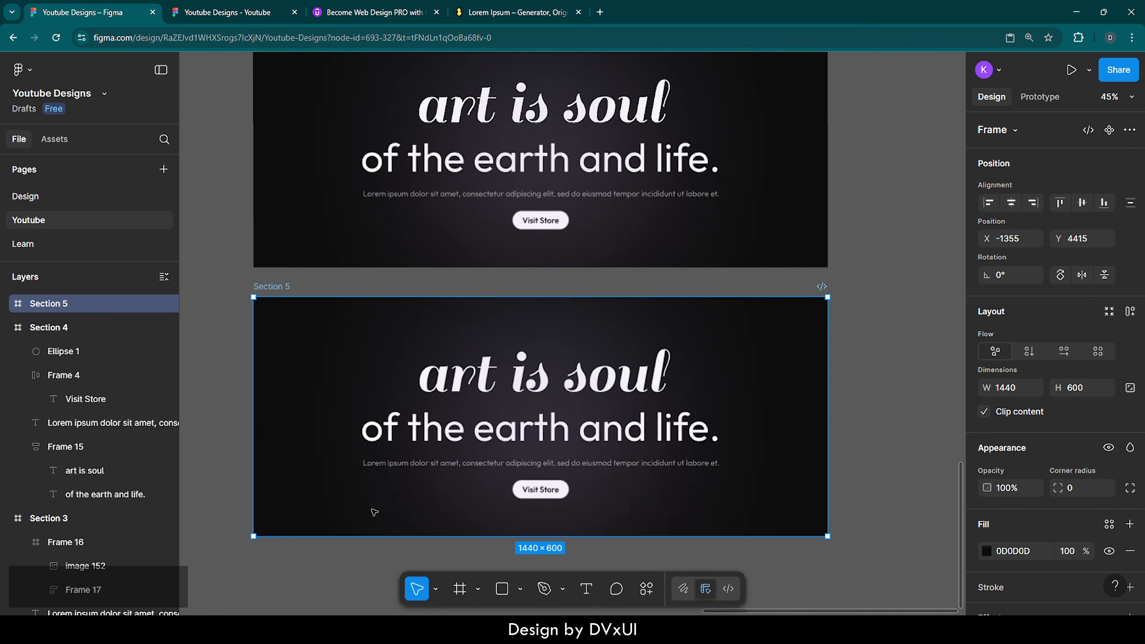
left_click_drag(225, 332, 569, 498)
key("Delete")
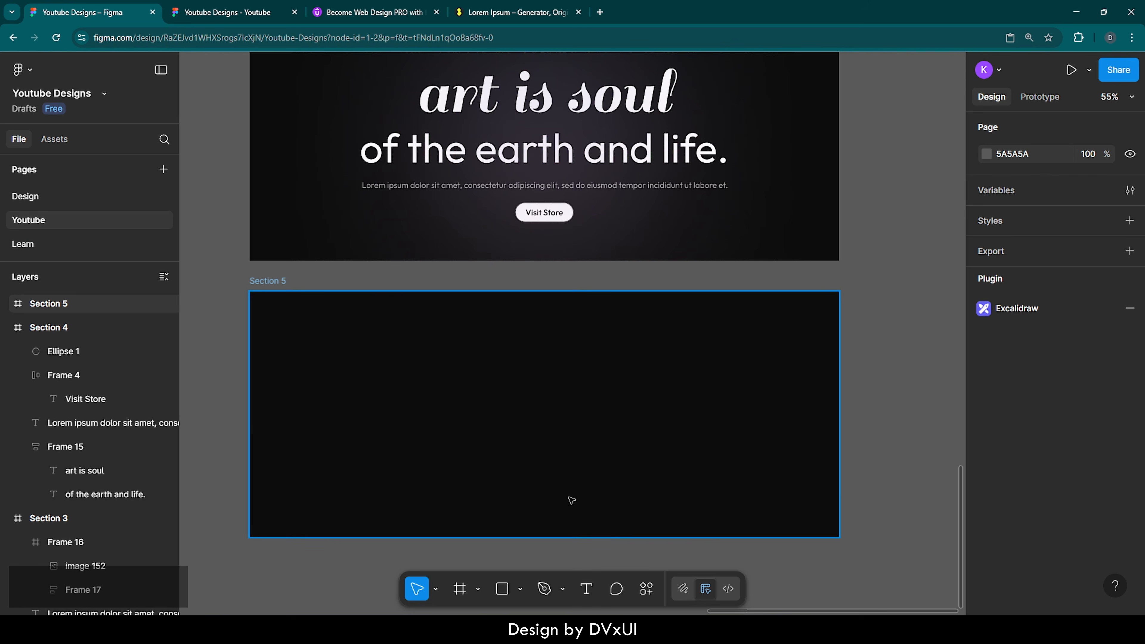
Step: Set the emptied frame's height to 200 and its fill to FFFFFF white
left_click(600, 445)
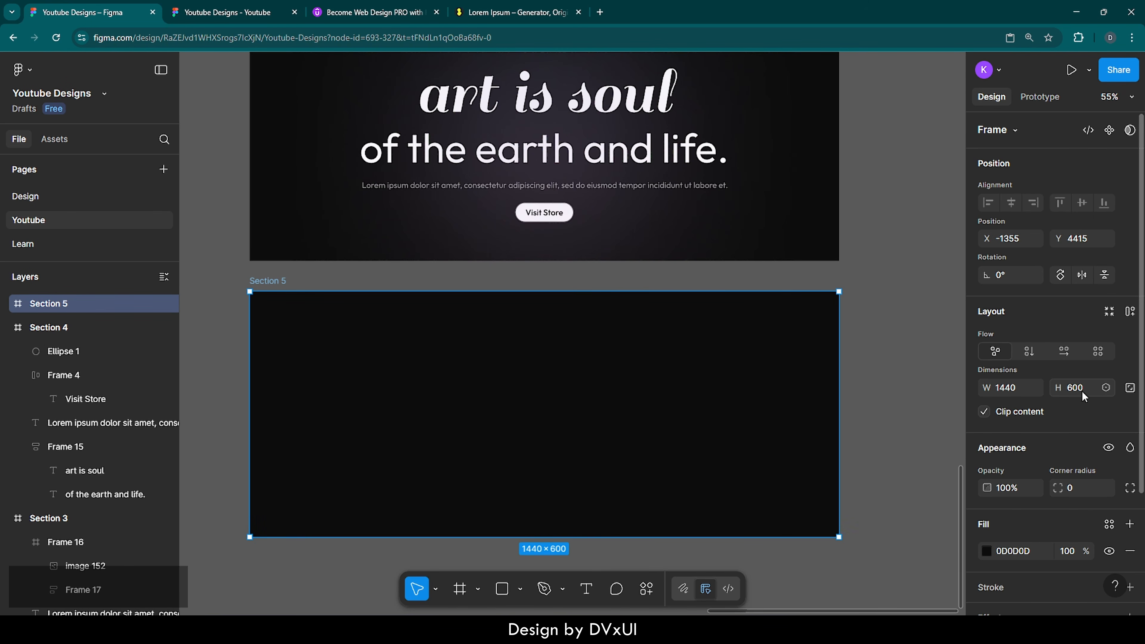
type("200")
key("Return")
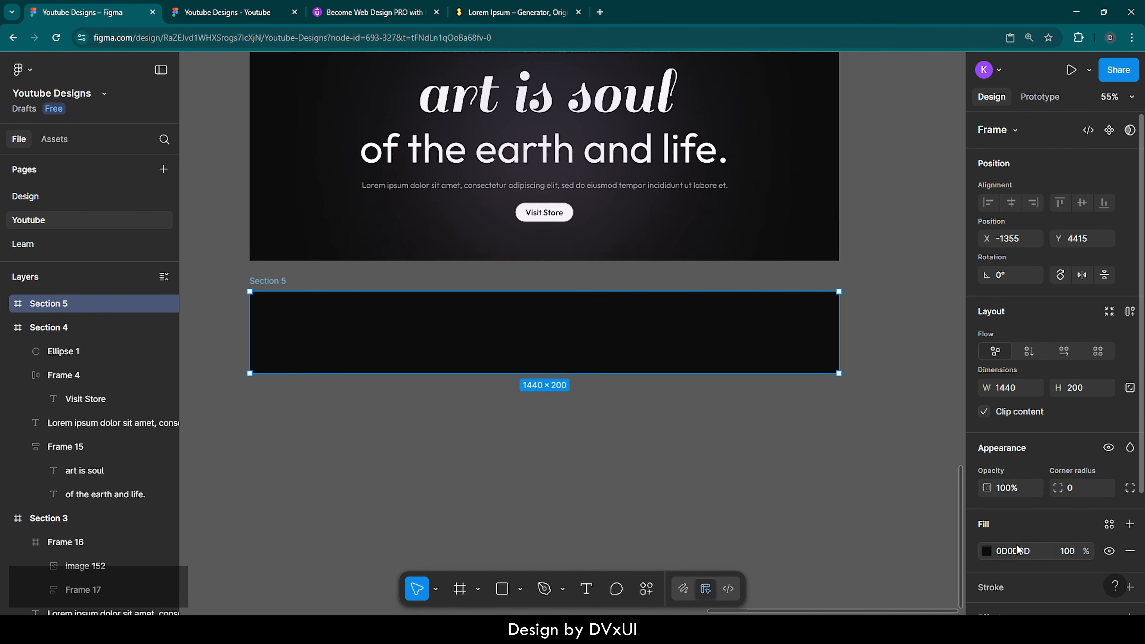
left_click(1016, 549)
type("ffffff")
key("Return")
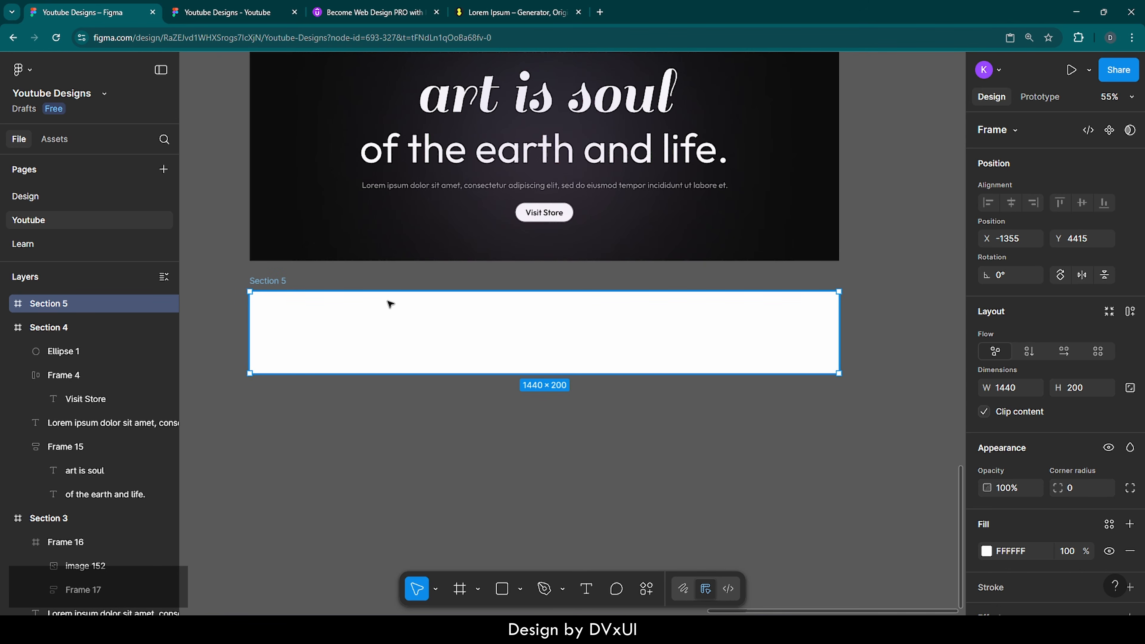
Step: Rename the new frame from Section 5 to 'Footer'
scroll(389, 305, "up", 2)
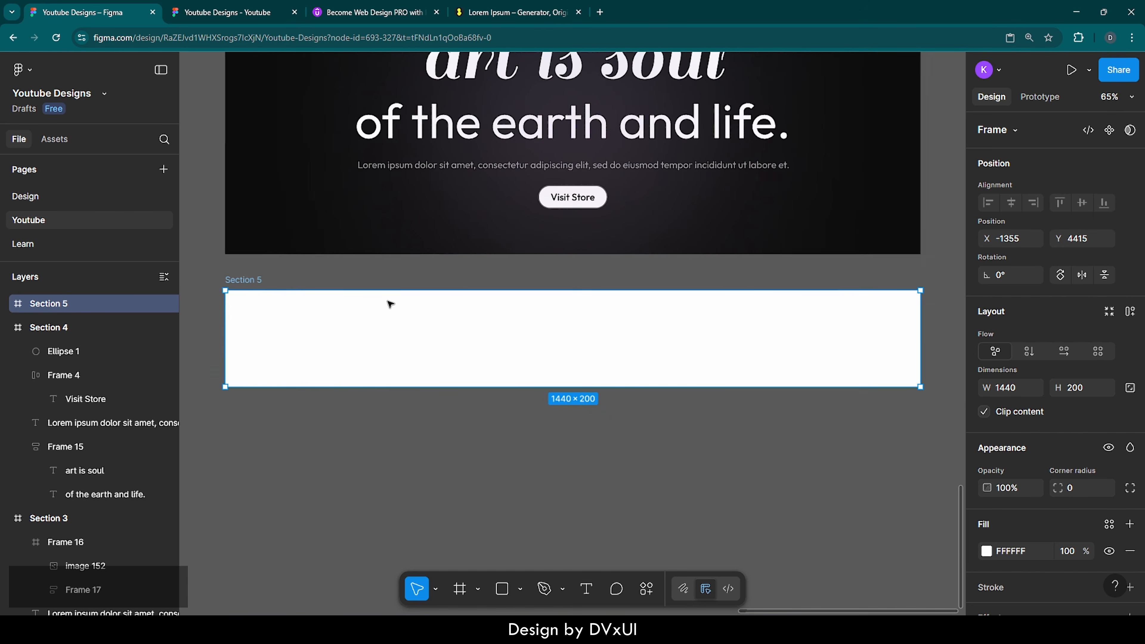
double_click(228, 278)
key("BackSpace")
type("Footer")
key("Return")
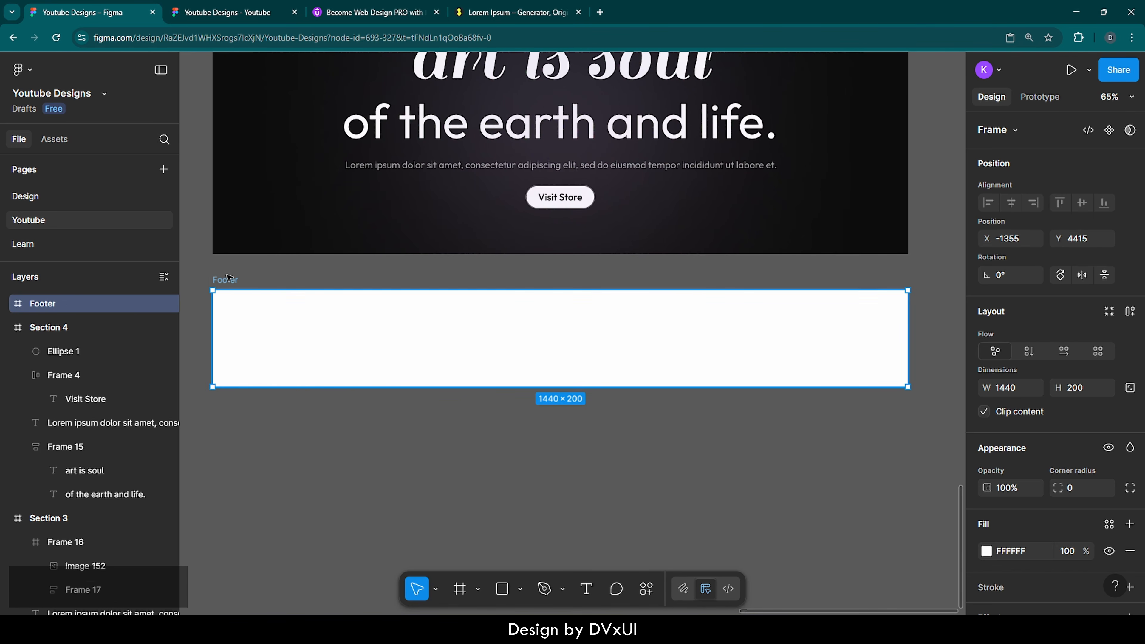
left_click(313, 275)
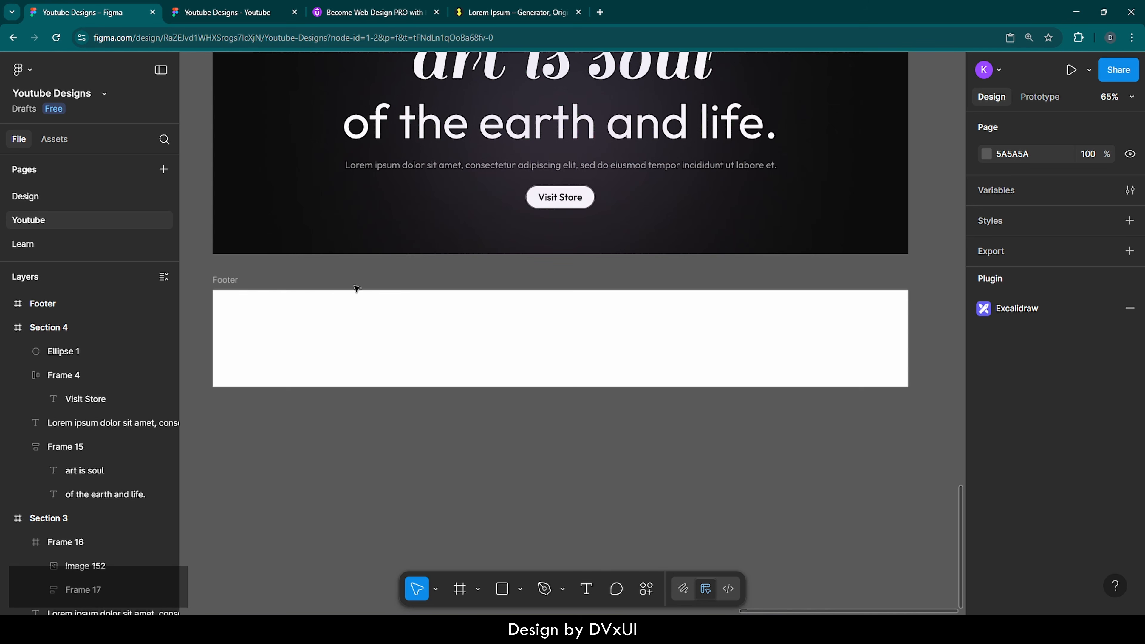
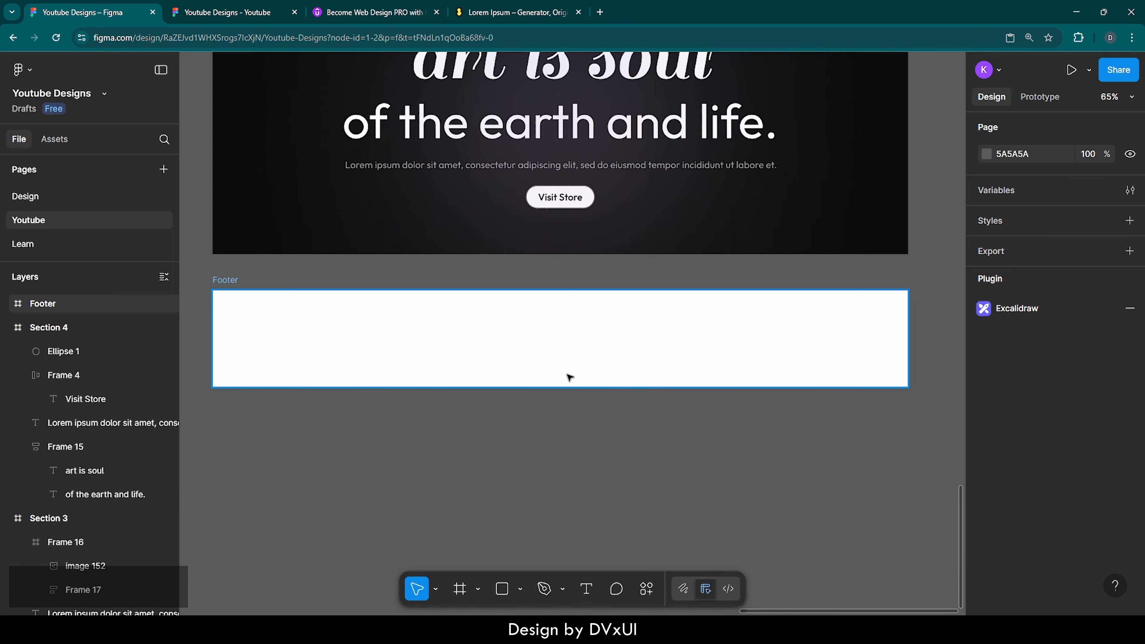
Step: Draw a 1440×40 frame inside the Footer and give it a black 000000 fill
key("f")
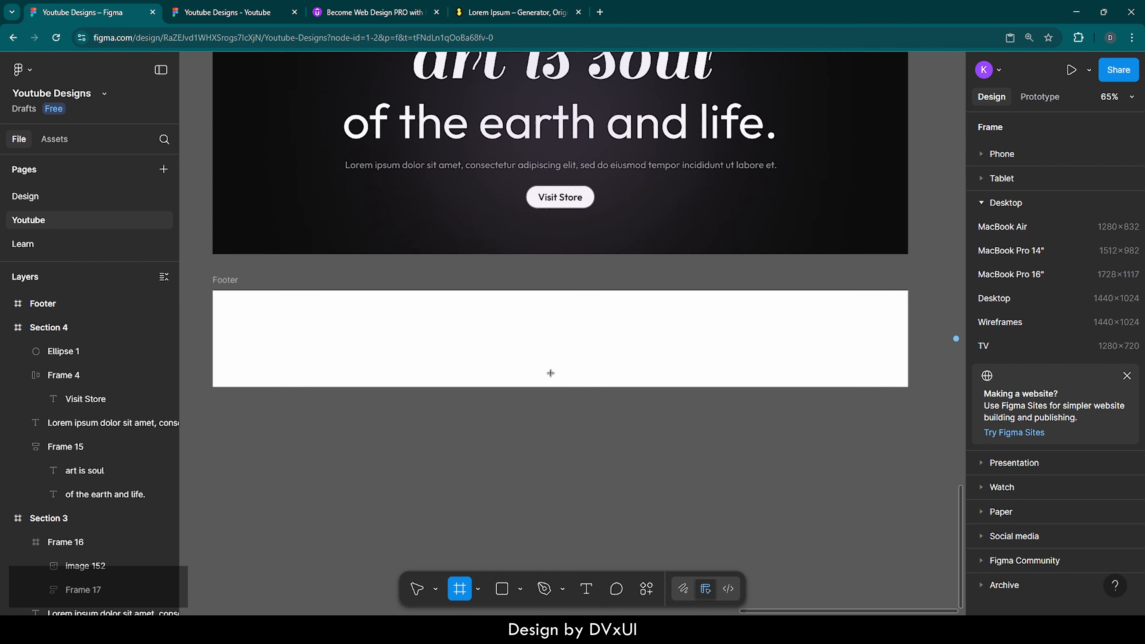
left_click(550, 373)
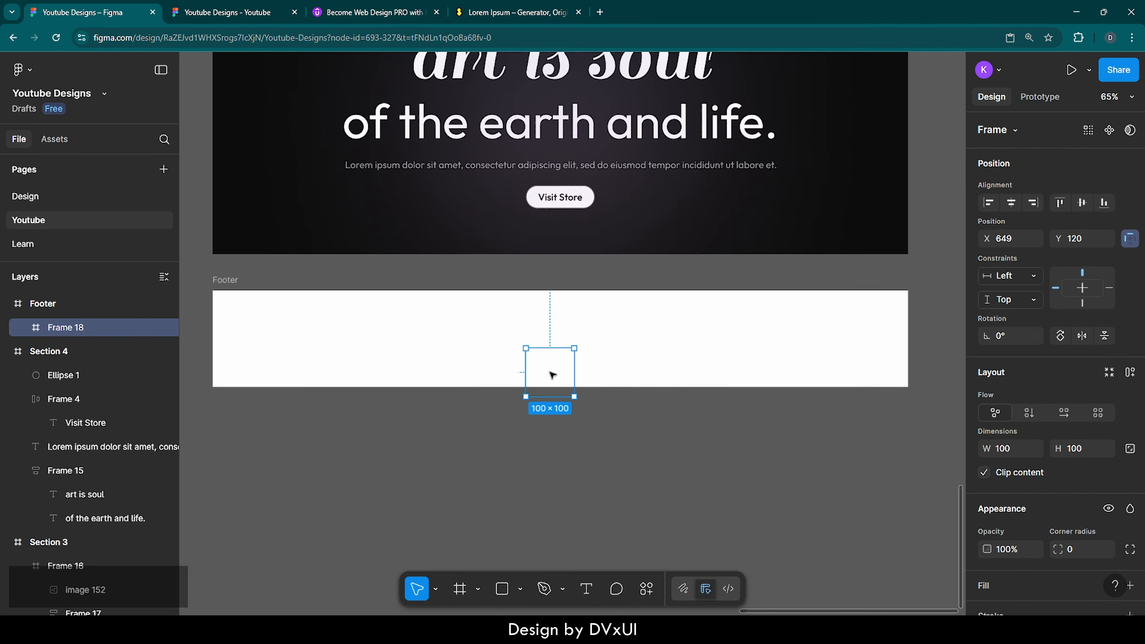
left_click(1090, 448)
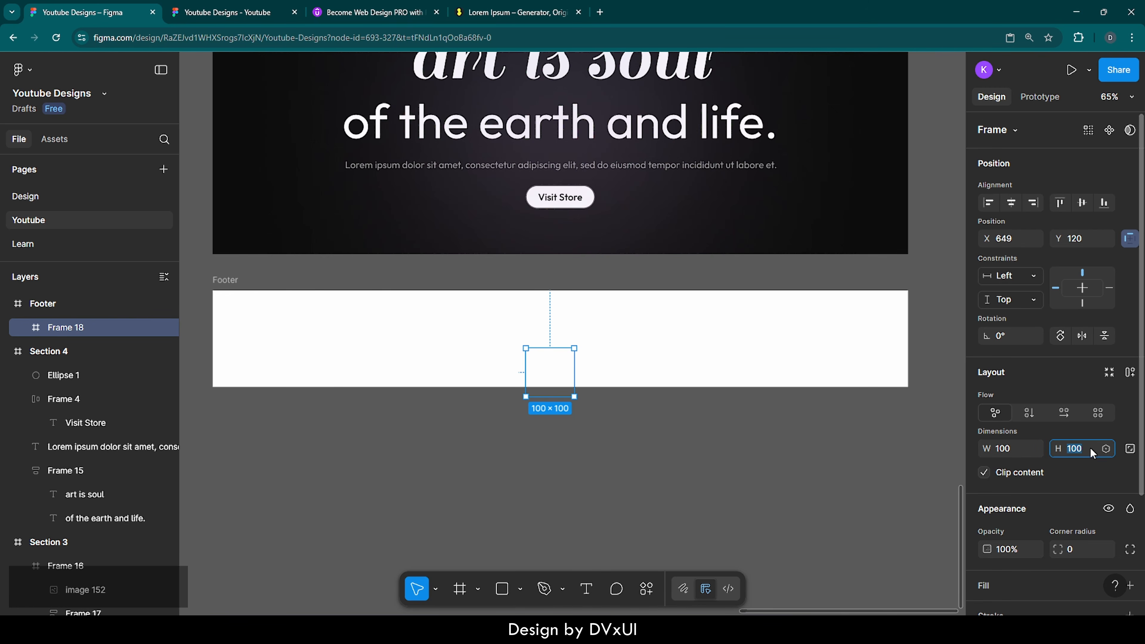
type("40")
key("Return")
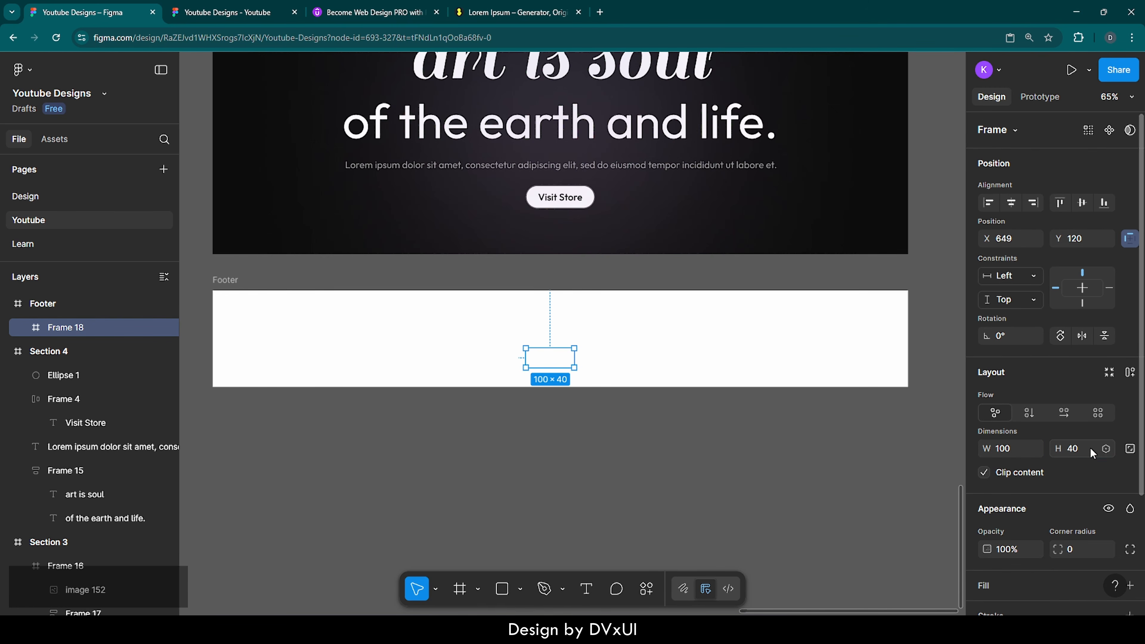
type("1440")
key("Return")
scroll(1006, 544, "down", 2)
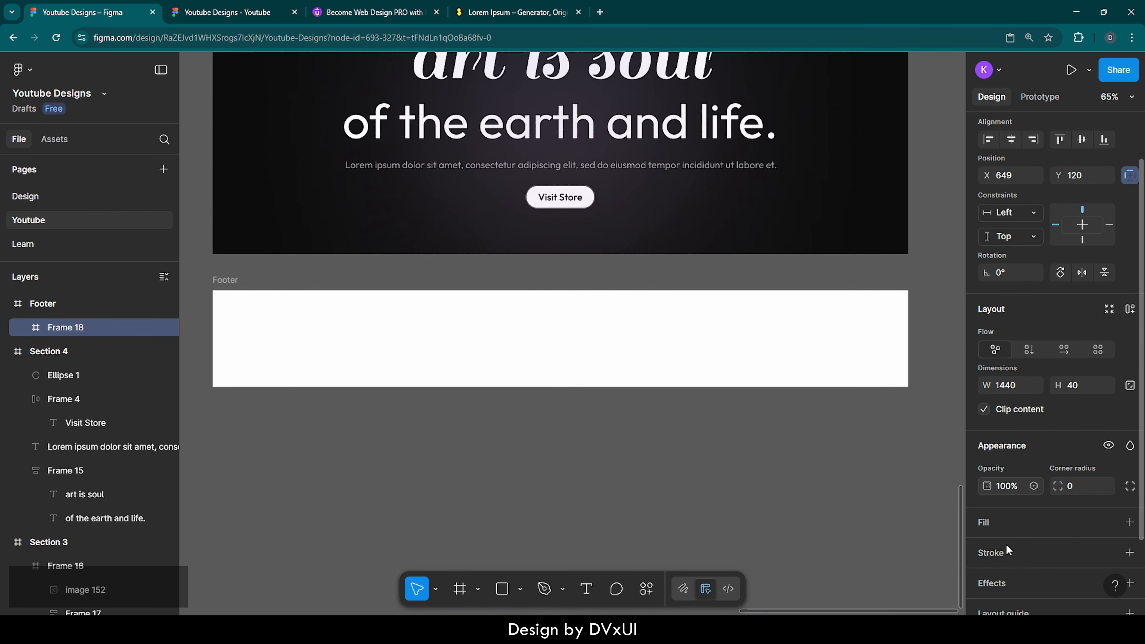
left_click(989, 496)
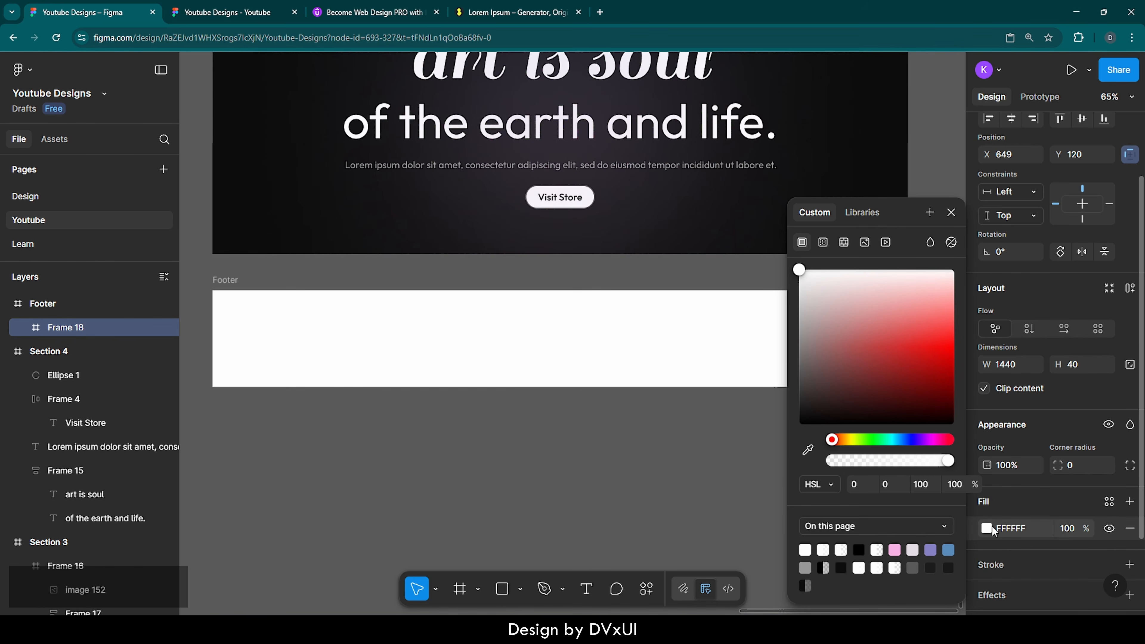
left_click(1009, 528)
type("000000")
key("Return")
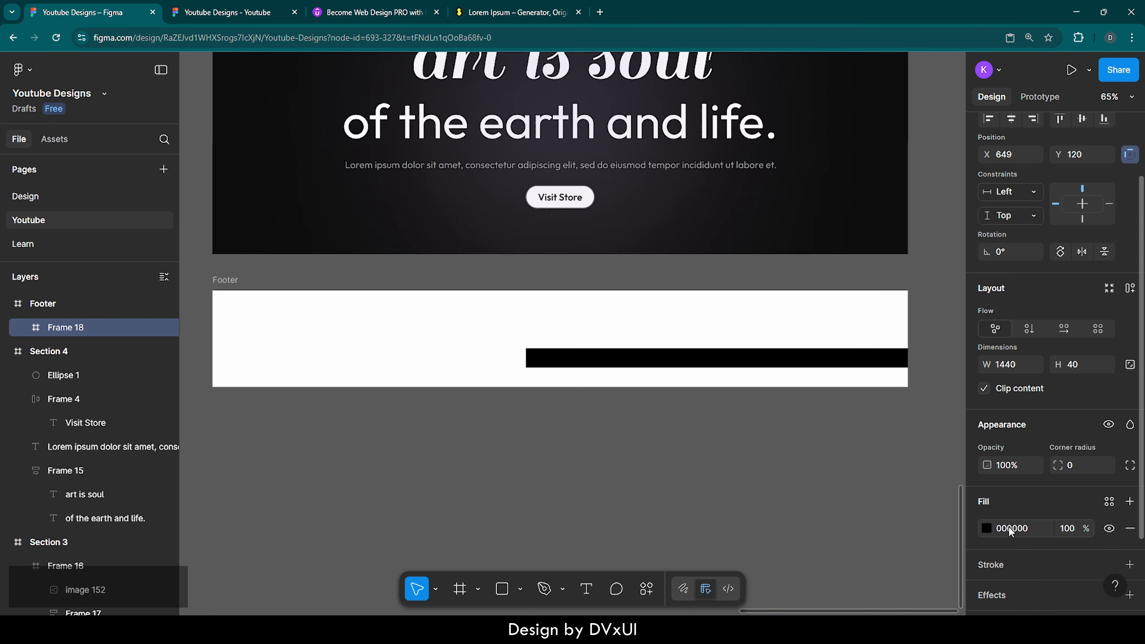
Step: Centre the black bar at the Footer's bottom edge and place a duplicate directly above it
scroll(1019, 406, "up", 2)
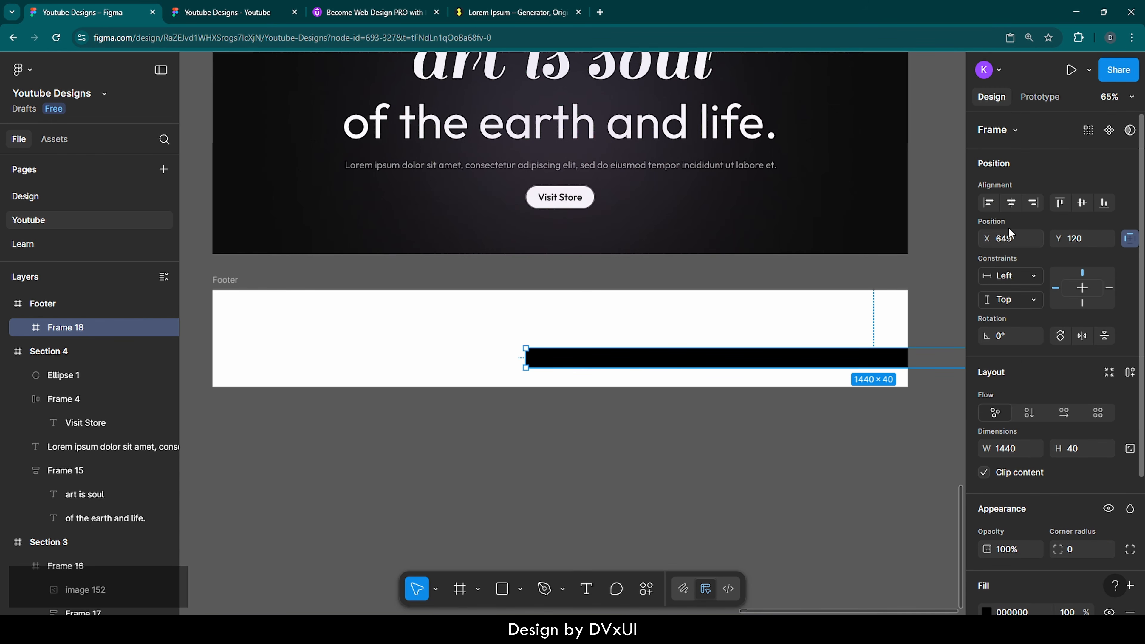
left_click(1011, 205)
left_click(1103, 203)
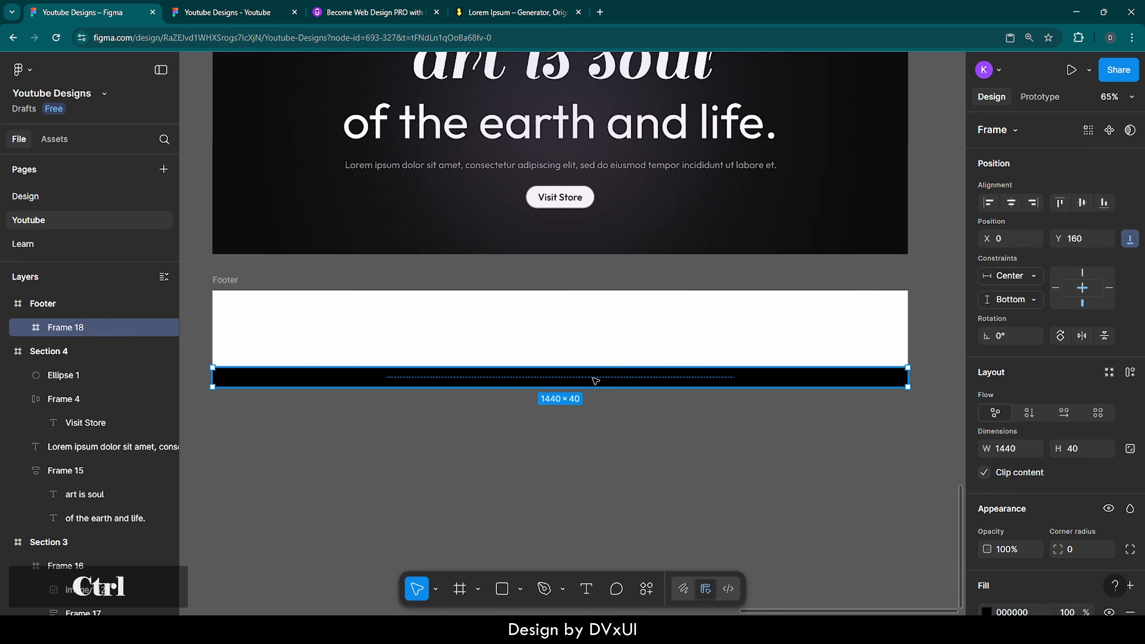
key("ctrl+d")
left_click_drag(548, 378, 578, 291)
Step: Give the upper duplicate frame, Frame 19, a white FFFFFF fill above the black bar
left_click(634, 285)
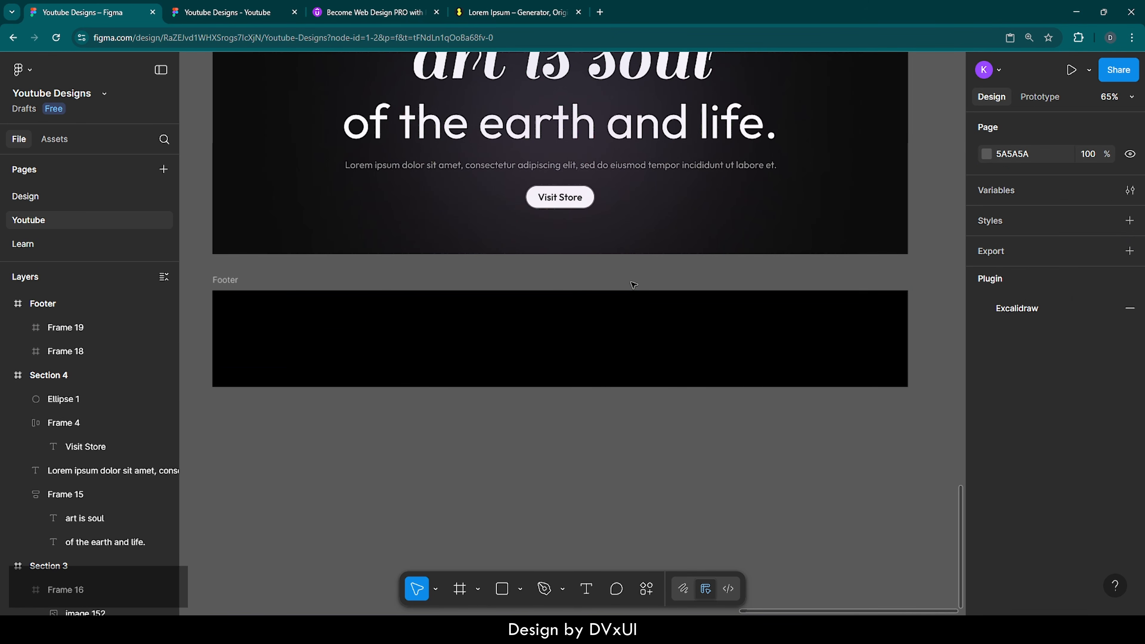
left_click(583, 320)
left_click(1012, 613)
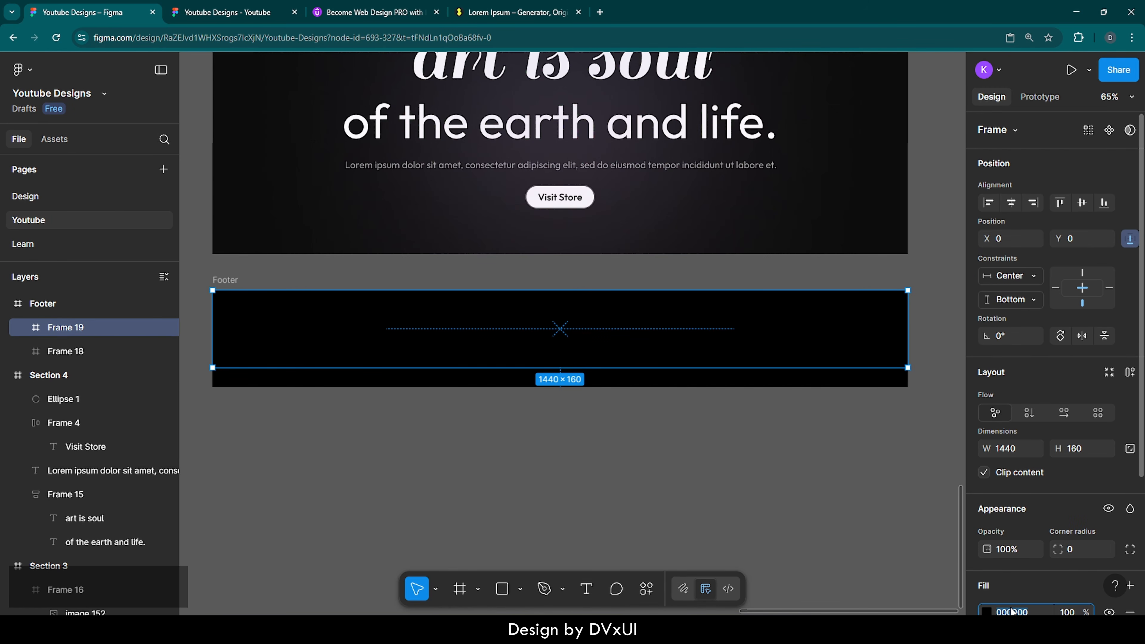
type("F")
key("Return")
left_click(851, 519)
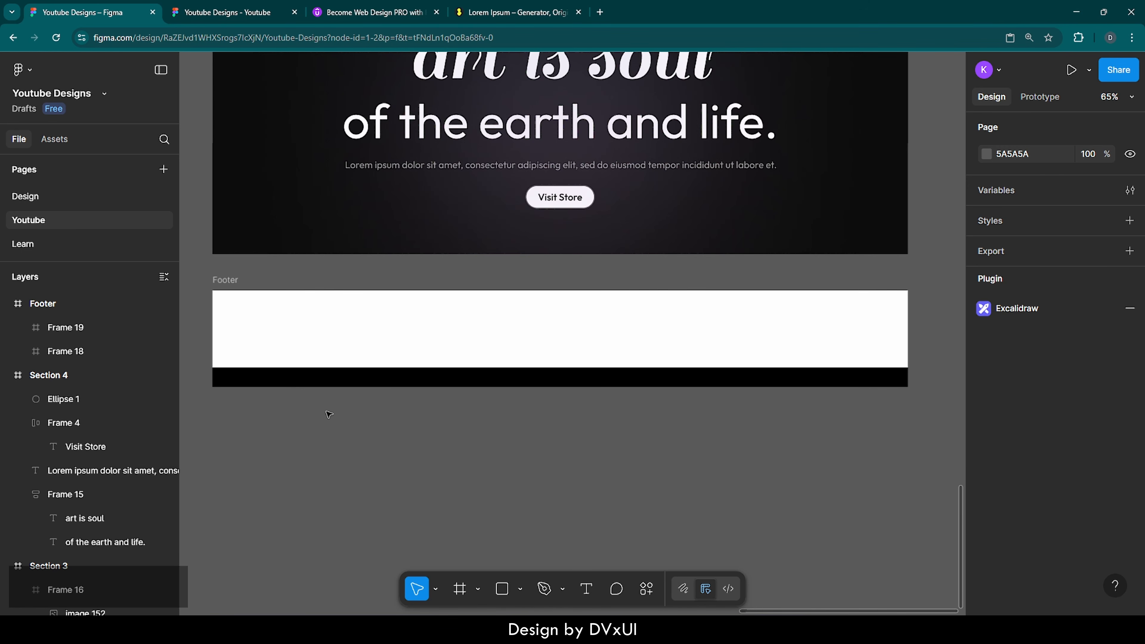
left_click(227, 378)
Step: Type the caption 'where art is not ordinary art.' inside the black bar
scroll(581, 366, "up", 5)
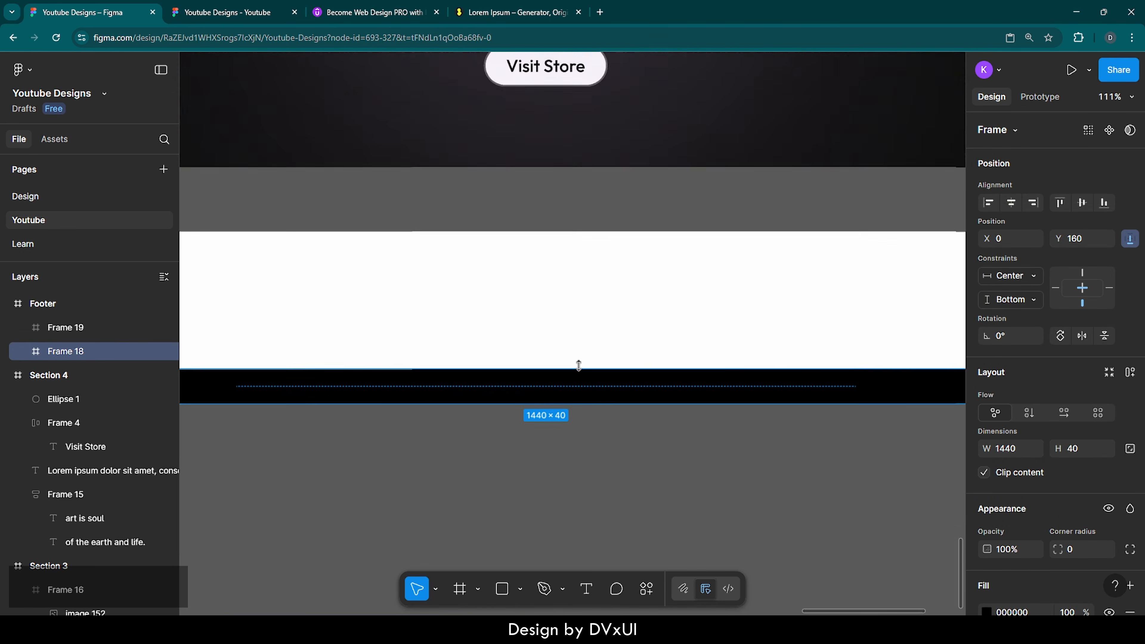
scroll(579, 365, "up", 2)
key("t")
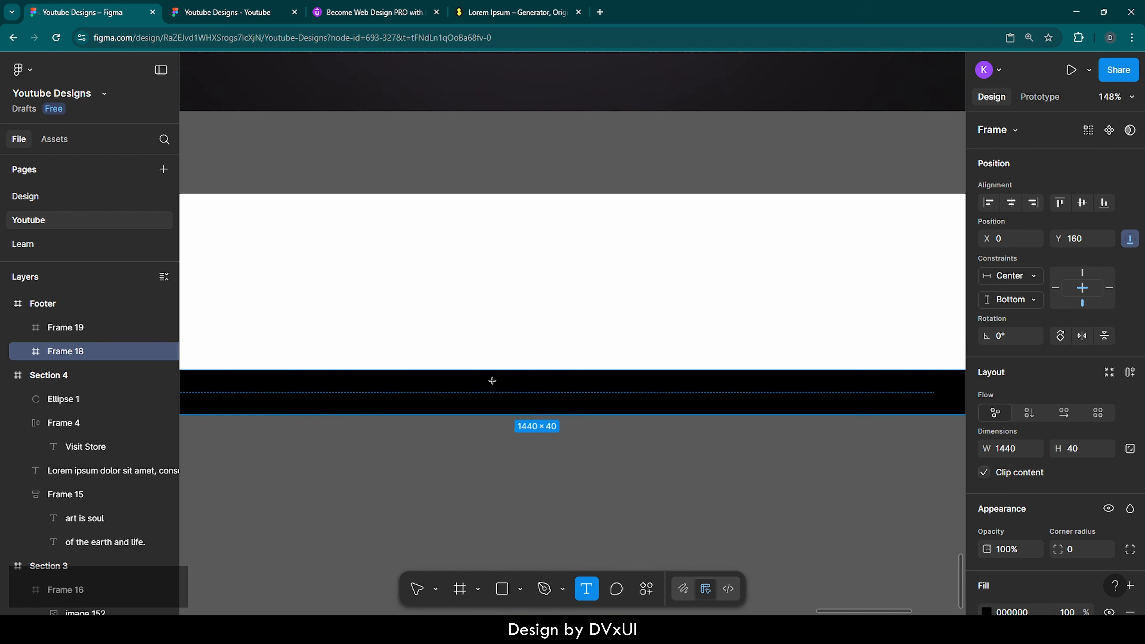
left_click(460, 386)
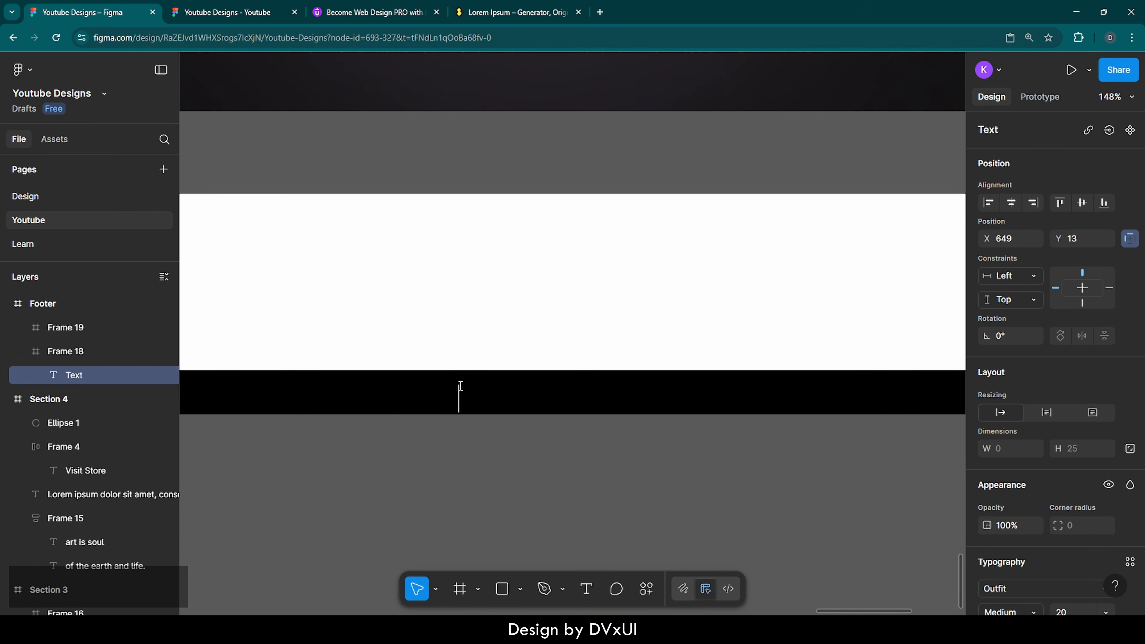
type("where art")
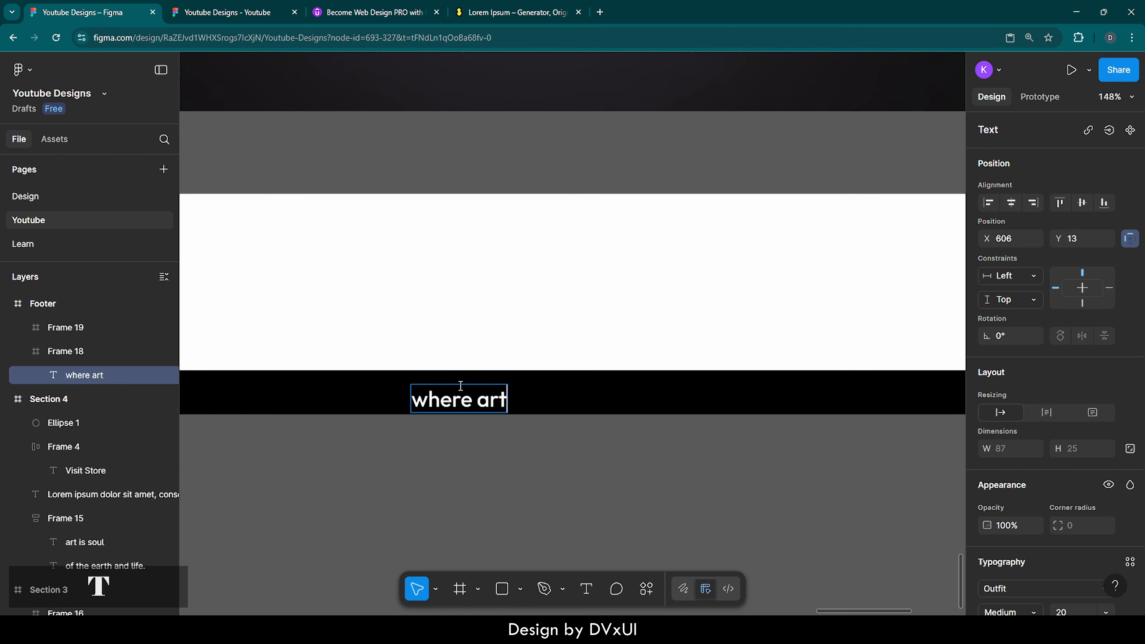
type(" is o")
key("BackSpace")
type("n")
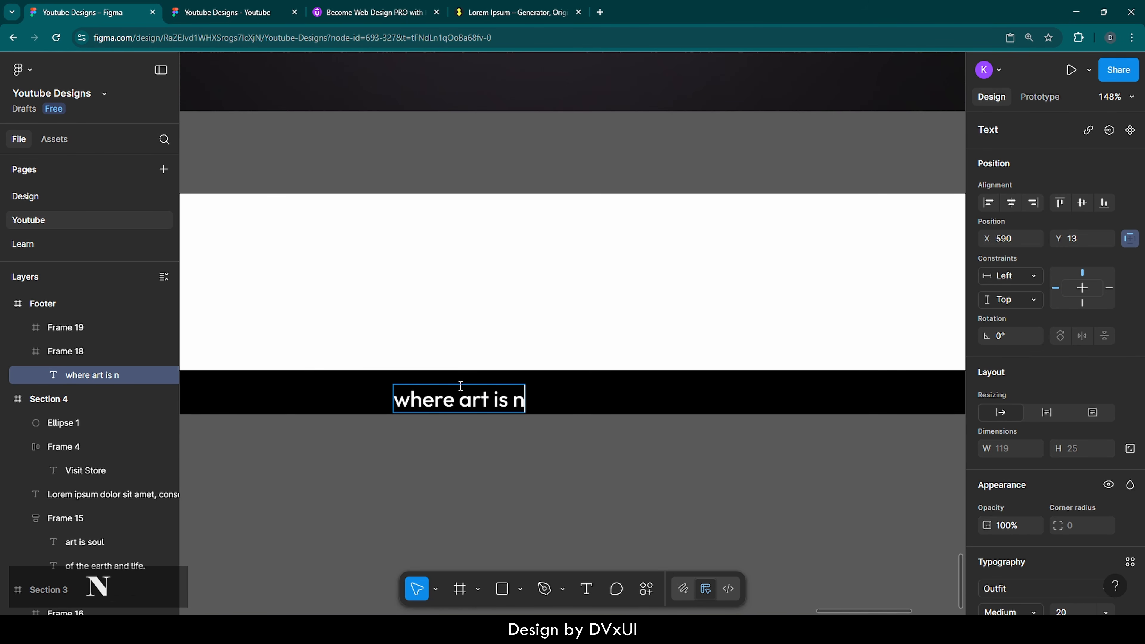
type("ot ordinar")
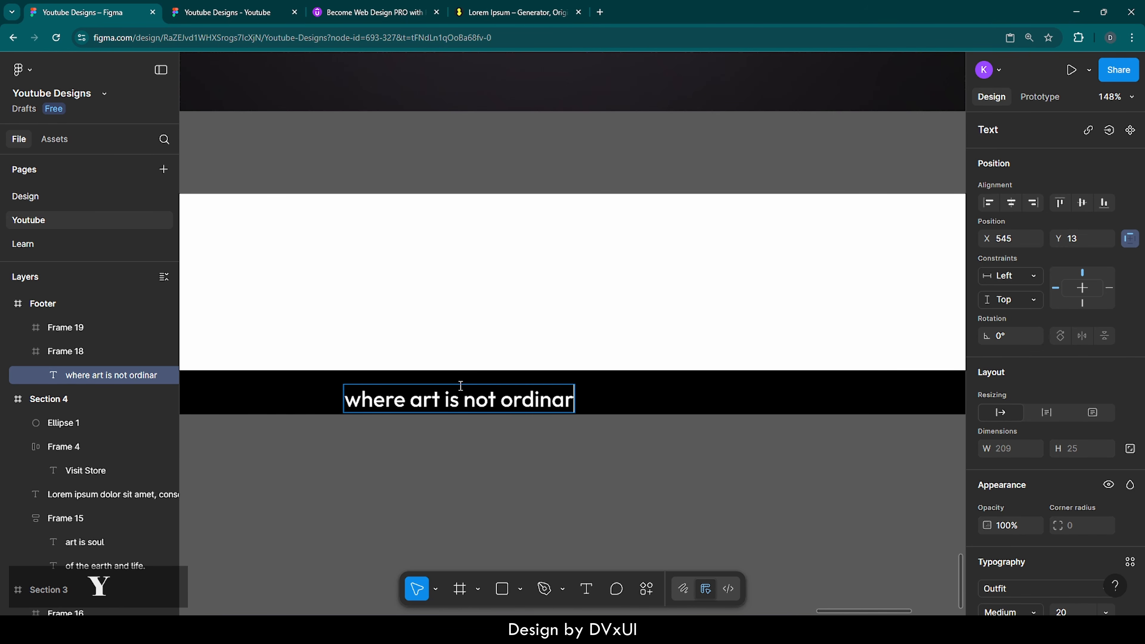
type("y art")
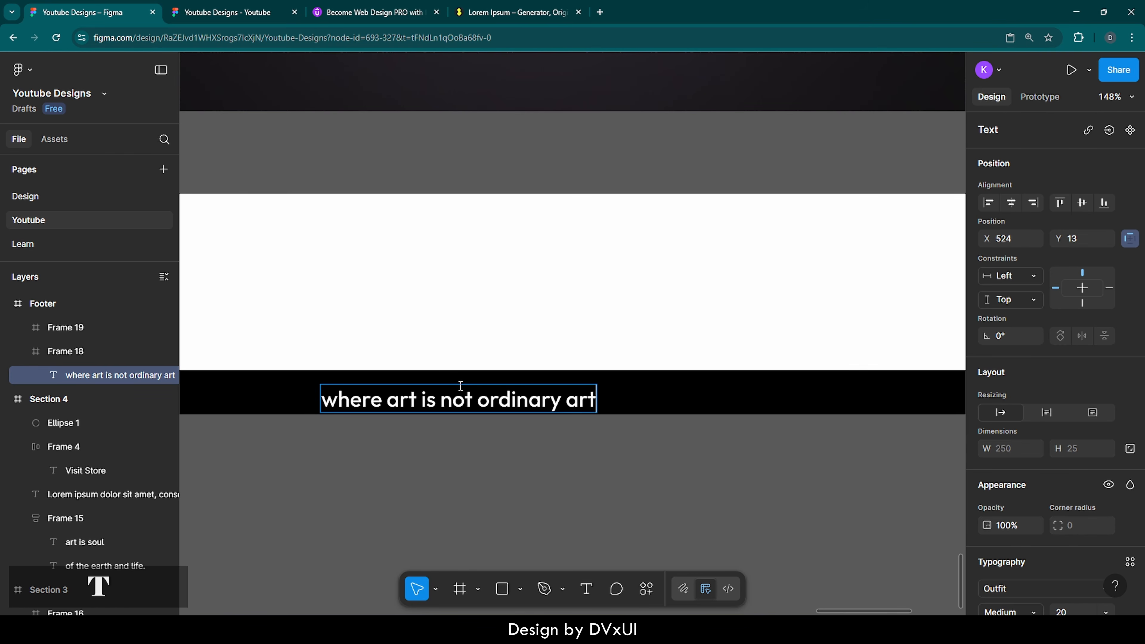
type(".")
Step: Set the caption to 18 px and centre it horizontally and vertically in the bar
key("ctrl+a")
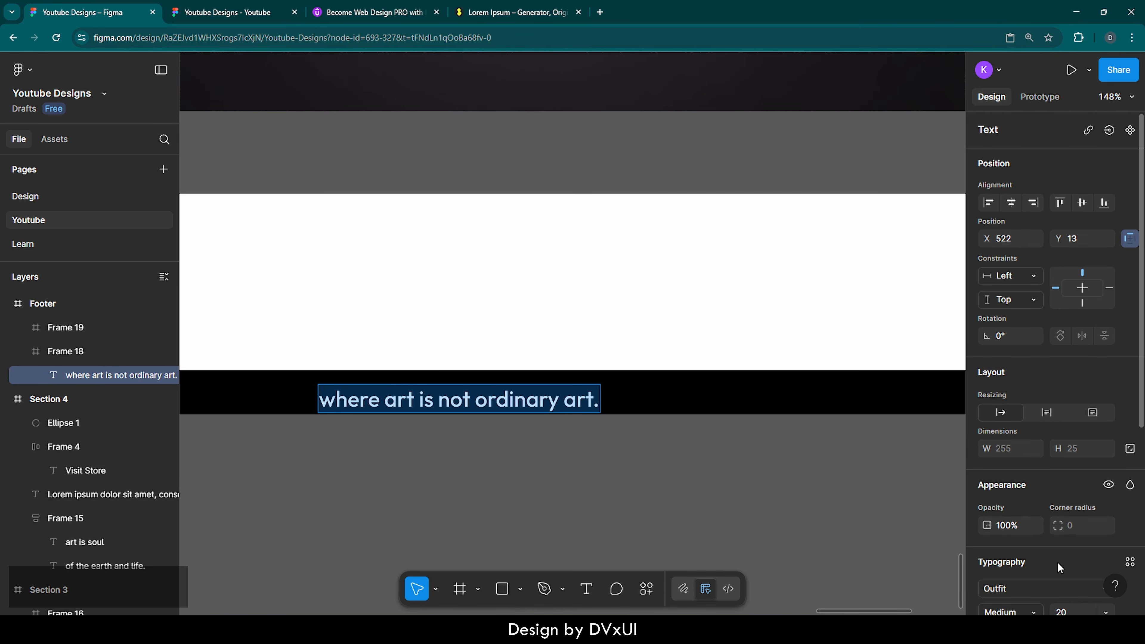
scroll(1060, 568, "down", 4)
left_click(1073, 446)
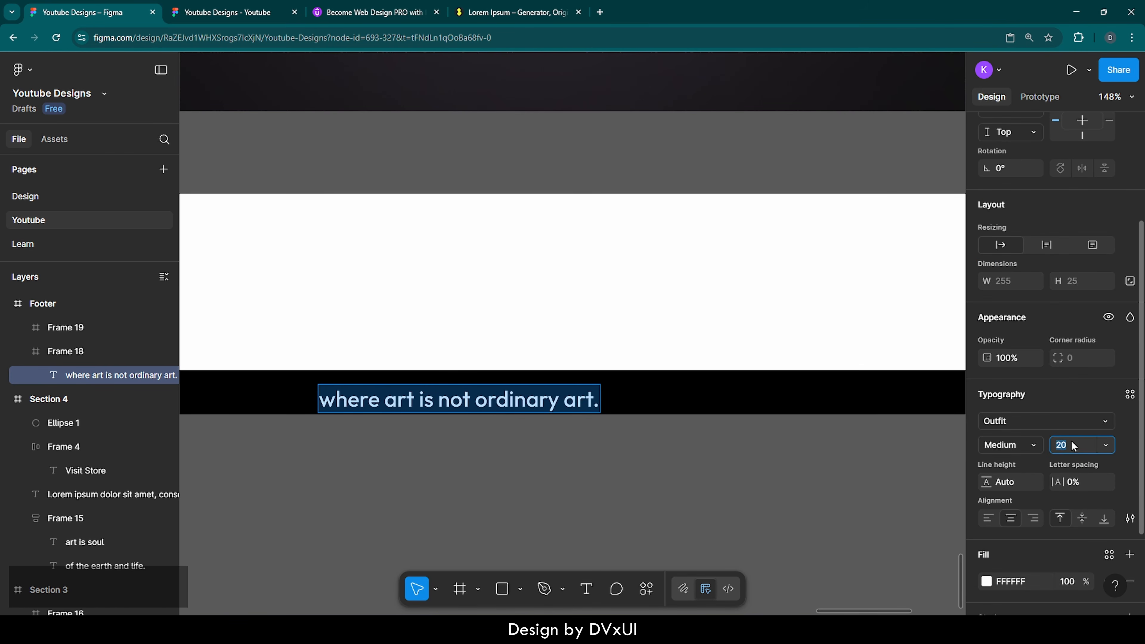
key("Down")
key("Down")
scroll(1075, 360, "up", 3)
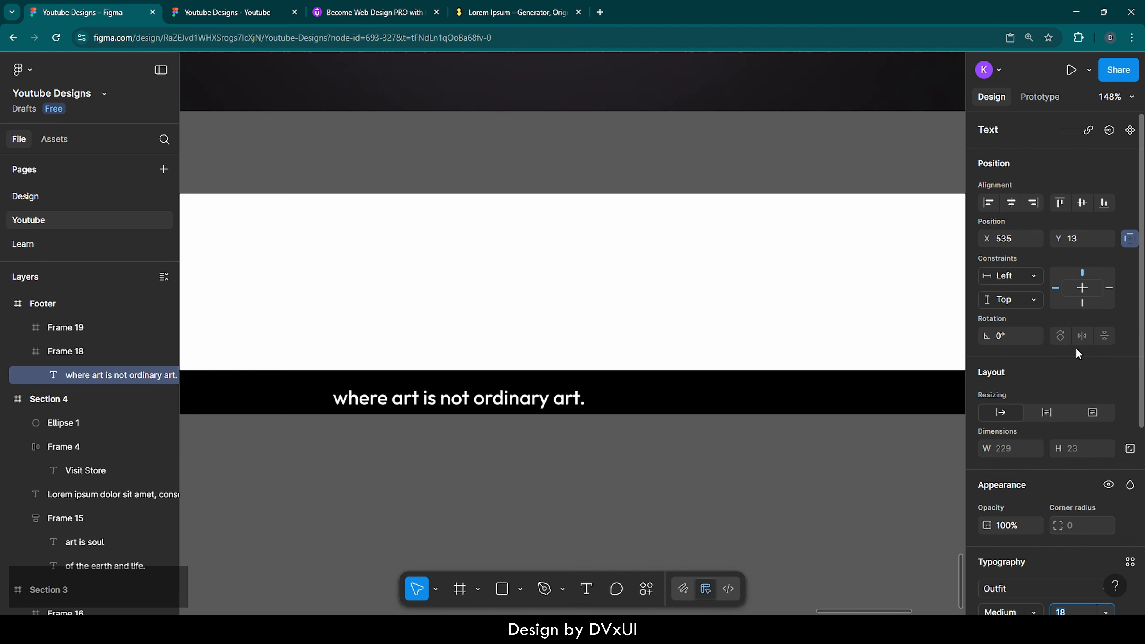
left_click(1015, 203)
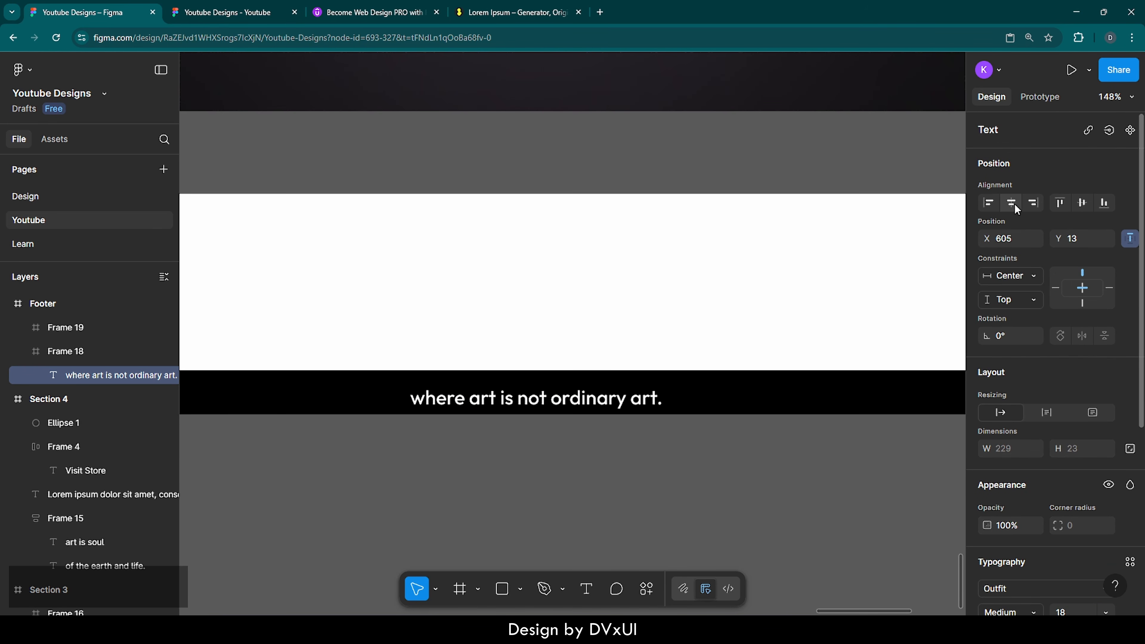
left_click(1081, 203)
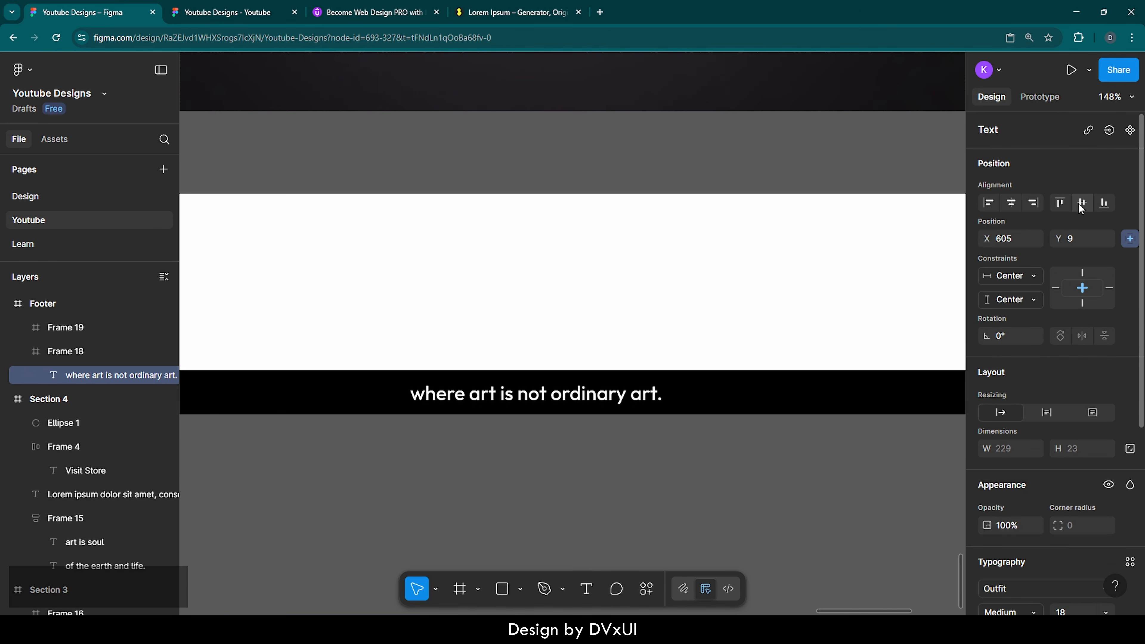
scroll(581, 517, "down", 5)
left_click(581, 518)
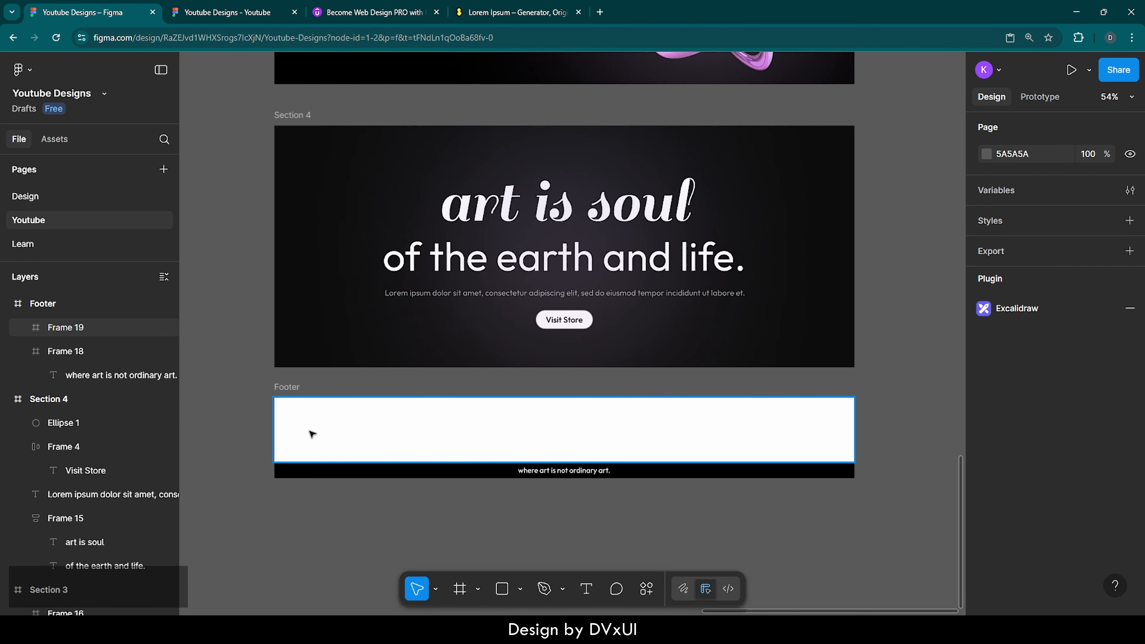
Step: Make the Footer frame's 16-column layout grid visible
left_click(292, 389)
scroll(1100, 452, "down", 6)
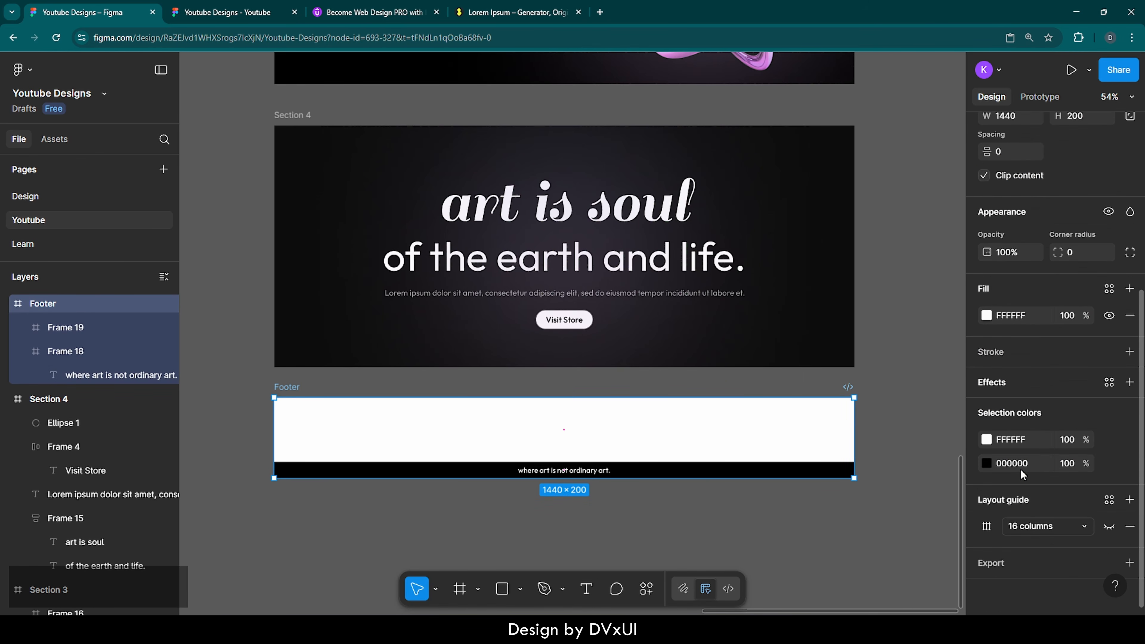
left_click(1109, 526)
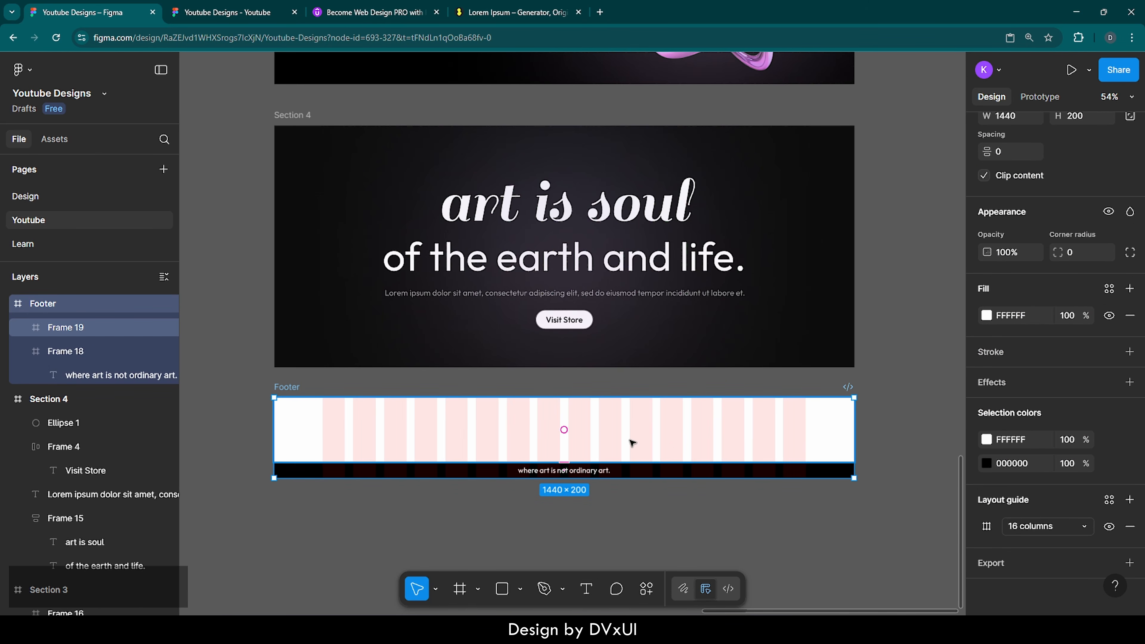
scroll(315, 438, "up", 5)
scroll(314, 439, "up", 5)
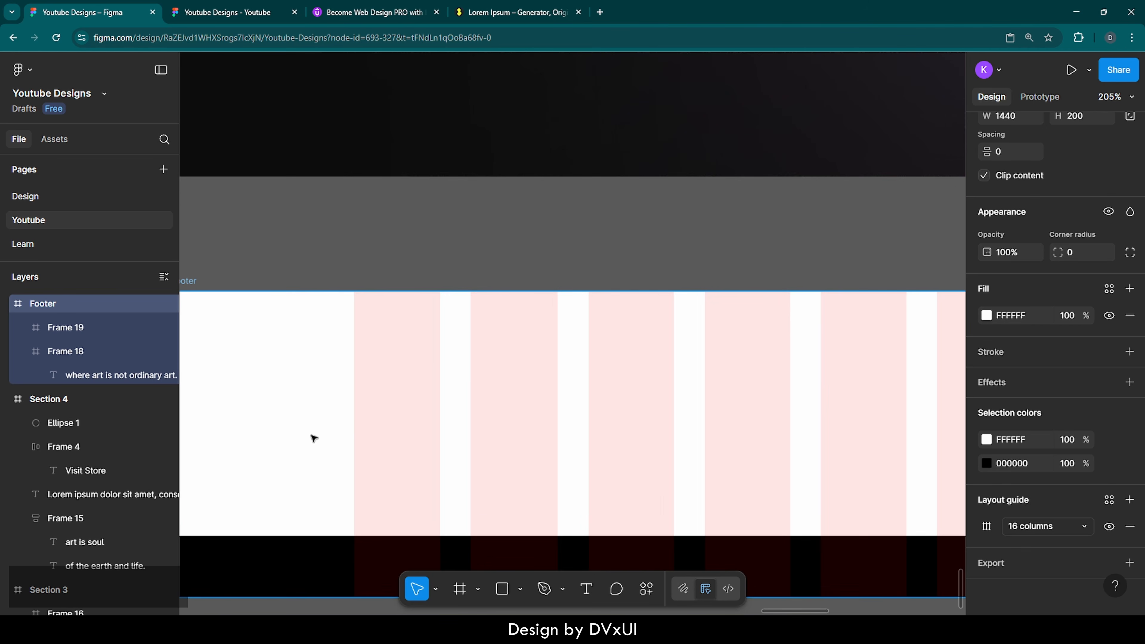
Step: Add a 'metal.' text layer in the footer's white bar at 52 px
key("t")
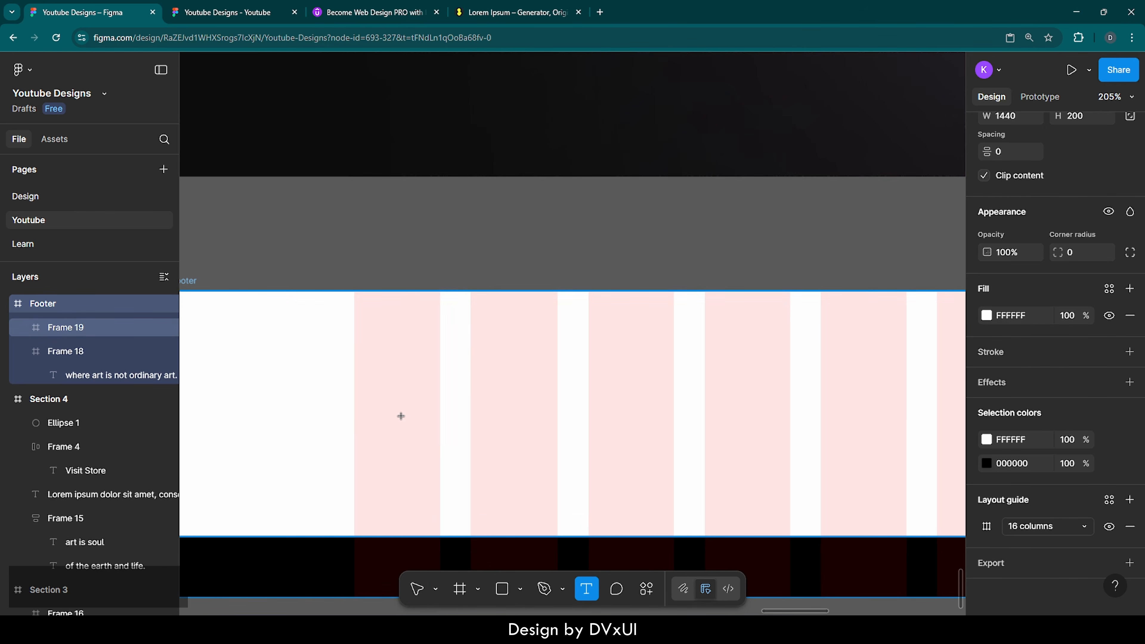
left_click(400, 416)
type("metal.")
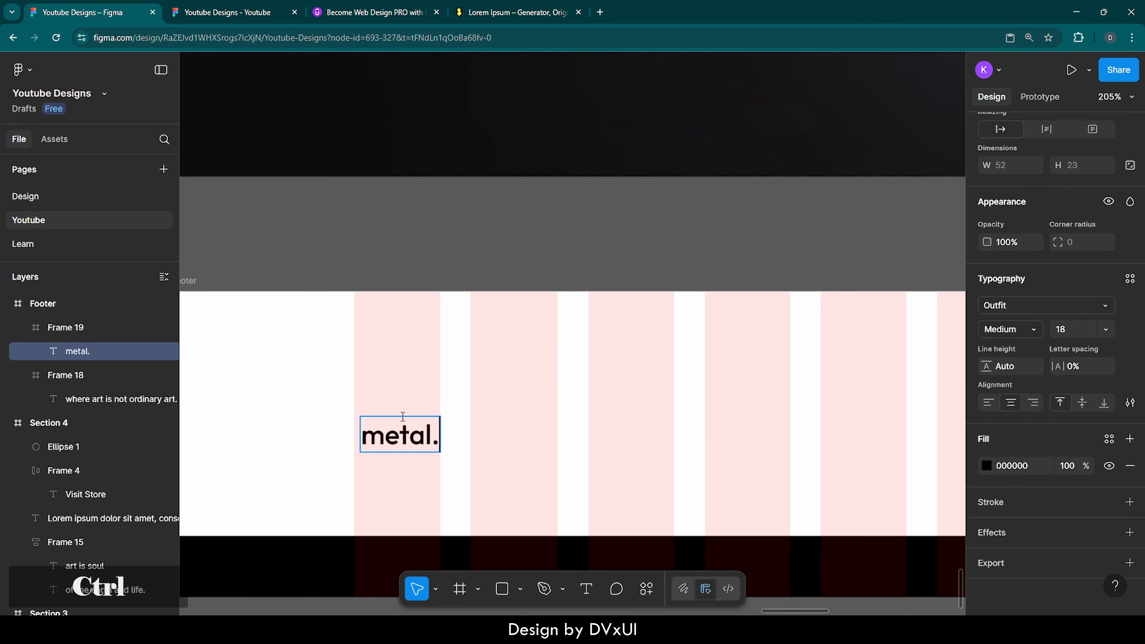
key("ctrl+a")
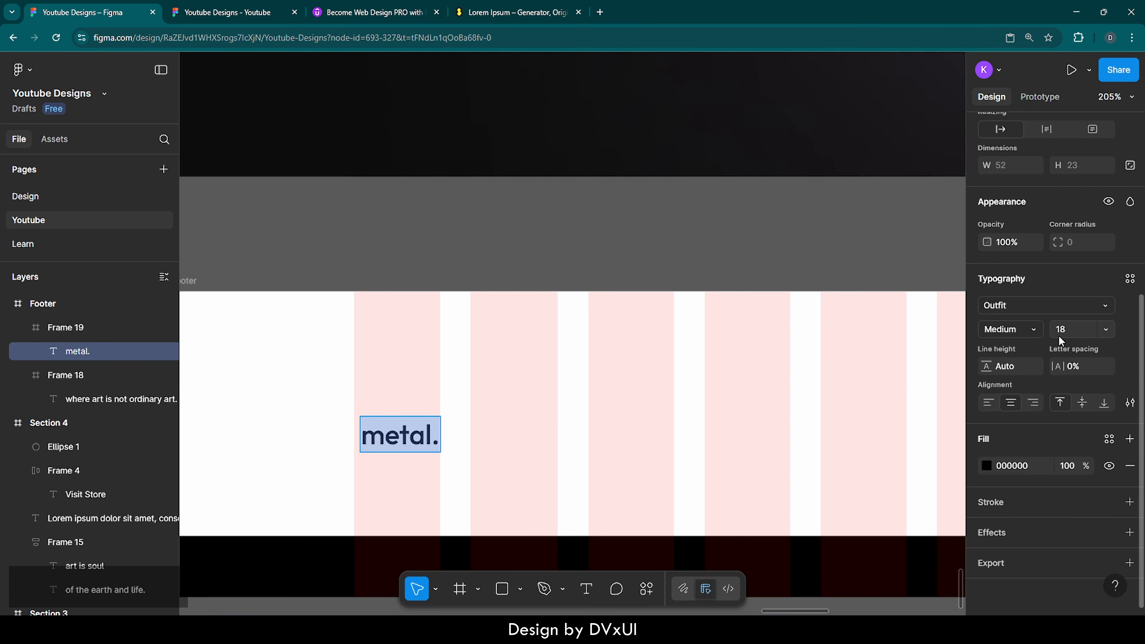
left_click(1066, 330)
type("52")
key("Return")
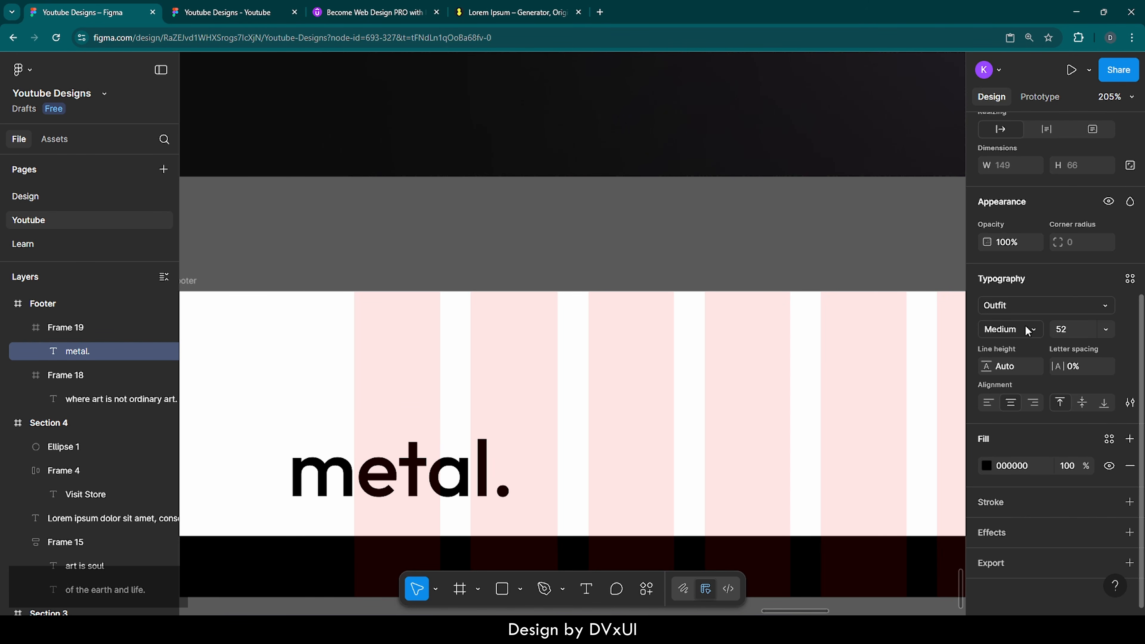
Step: Switch the metal. text to the Sail font and centre it vertically in Frame 19
left_click(1017, 310)
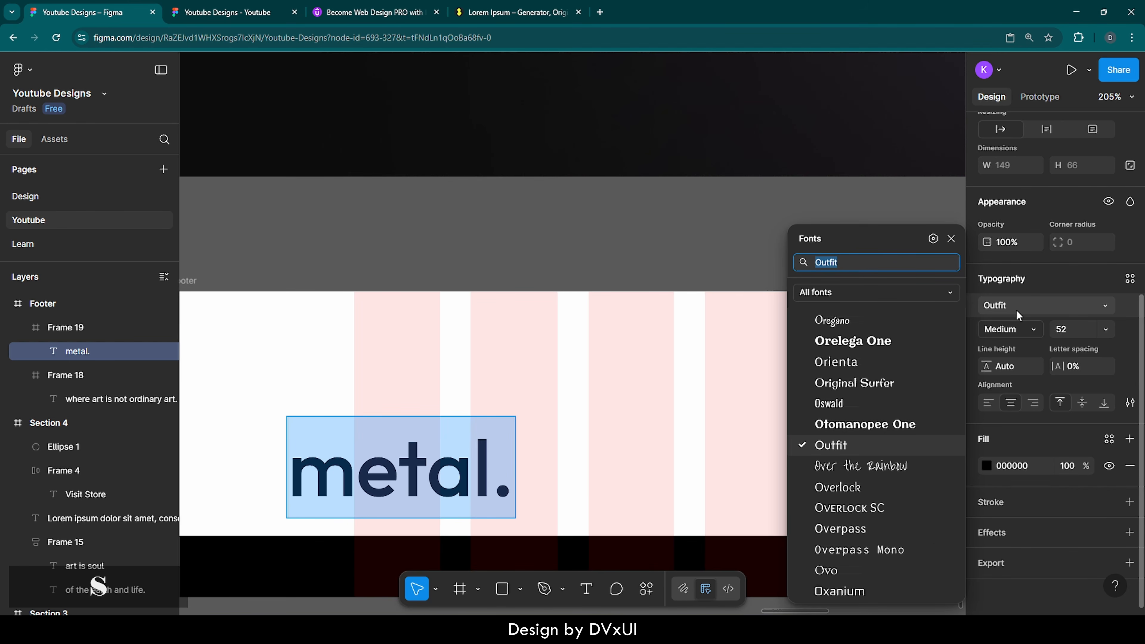
type("sail")
key("Return")
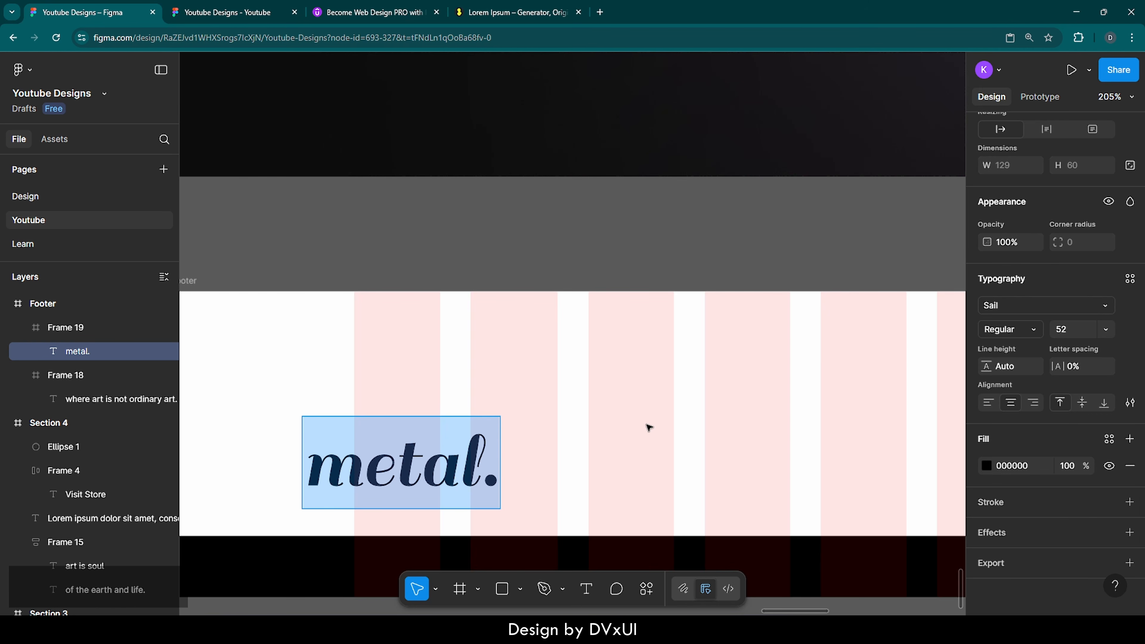
key("Escape")
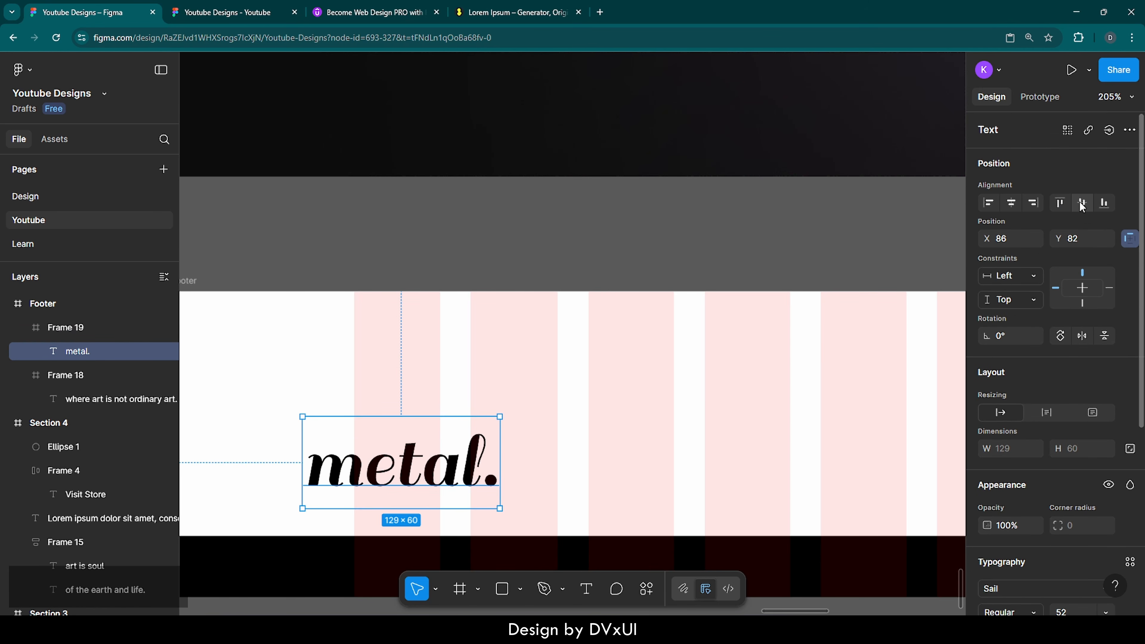
left_click(1082, 204)
left_click(601, 256)
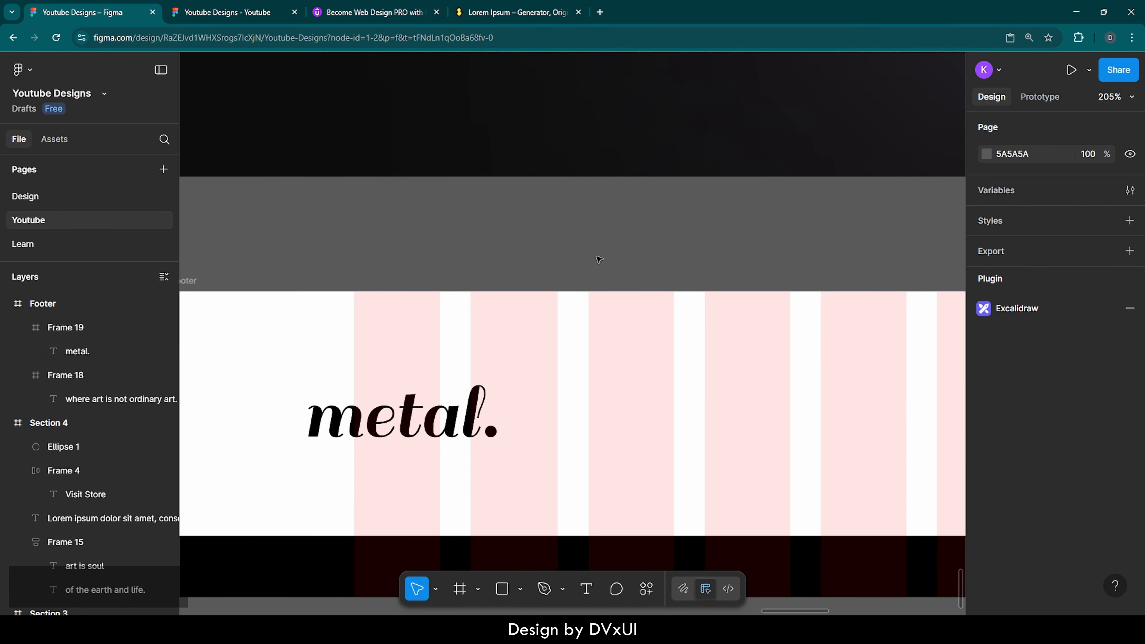
left_click(536, 357)
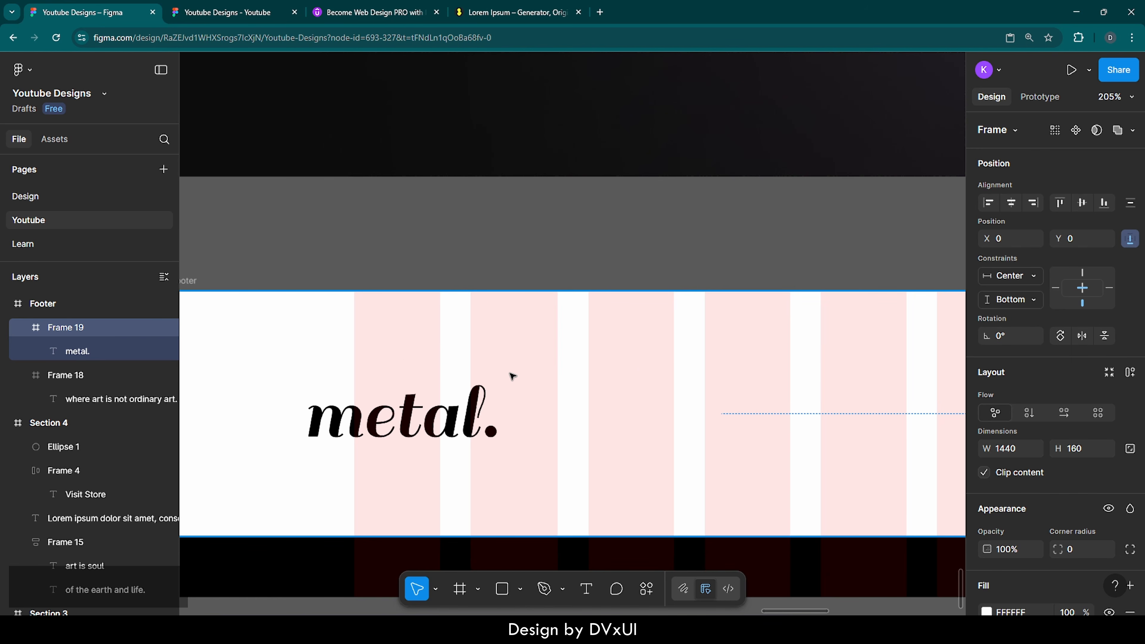
Step: Nudge the metal. wordmark slightly to the right within Frame 19
left_click(28, 306)
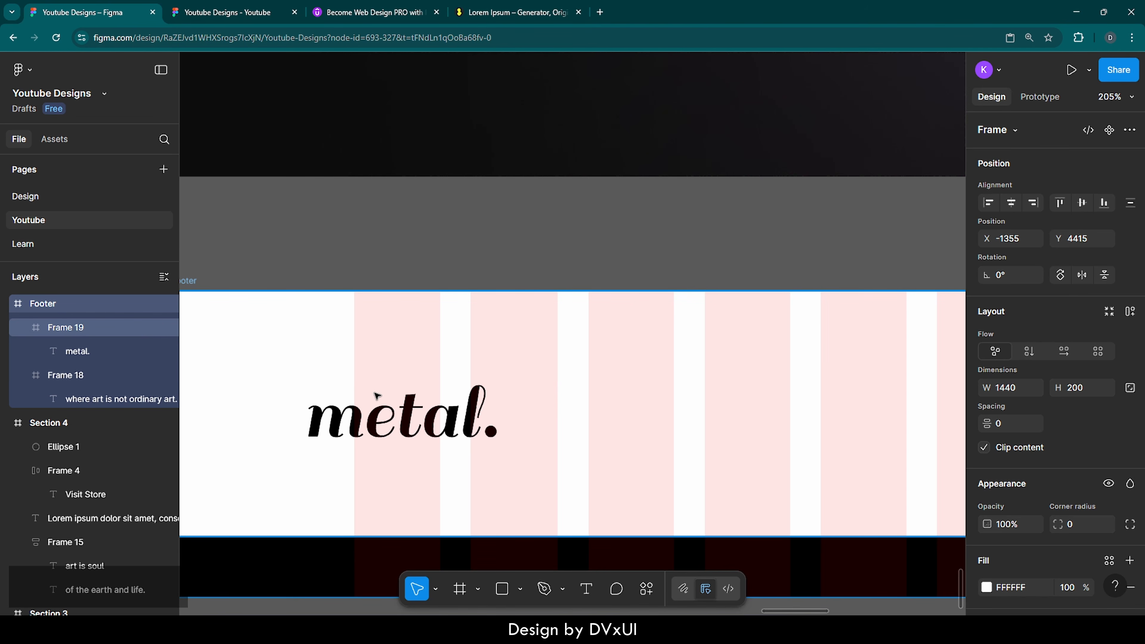
left_click(411, 422)
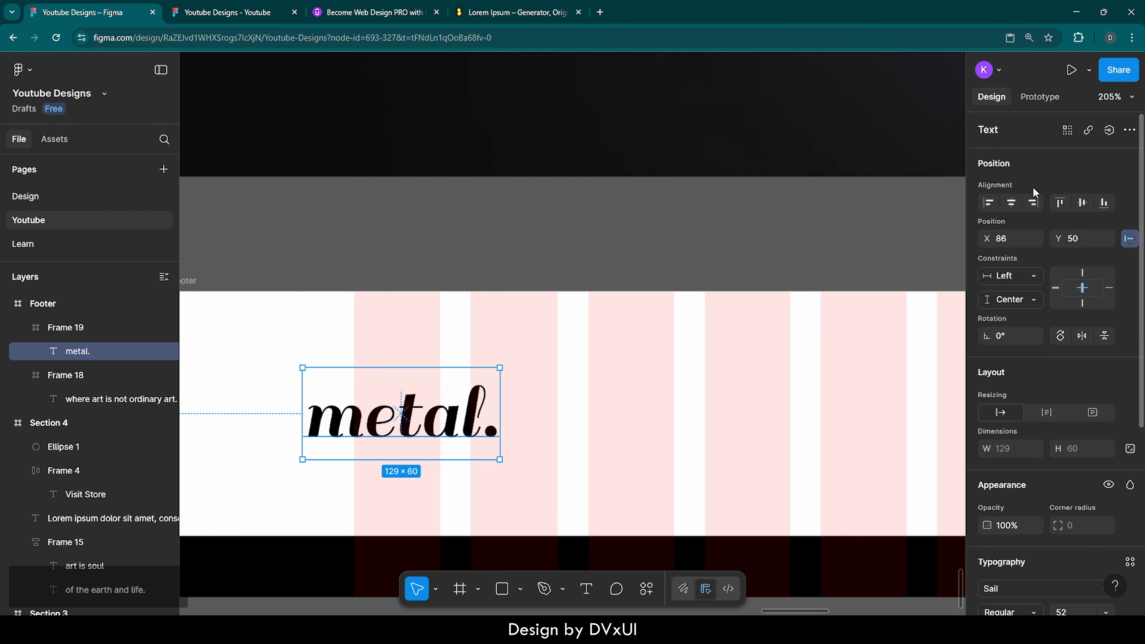
left_click(595, 420)
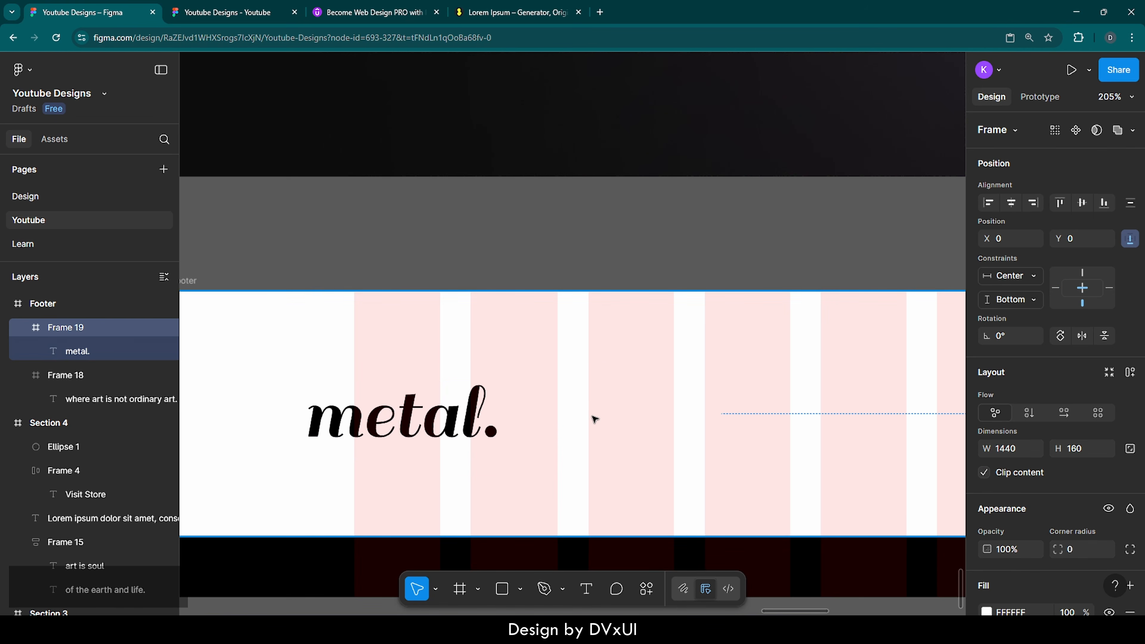
left_click(414, 430)
key("shift+Right")
key("shift+Right")
key("shift+Right")
key("shift+Right")
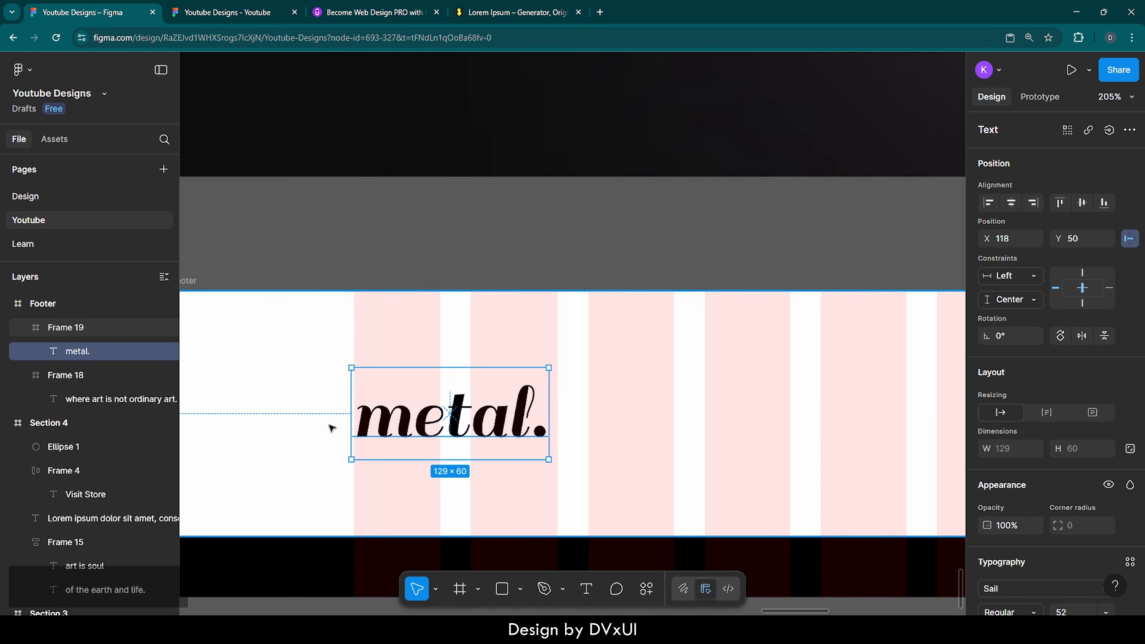
scroll(331, 429, "down", 10)
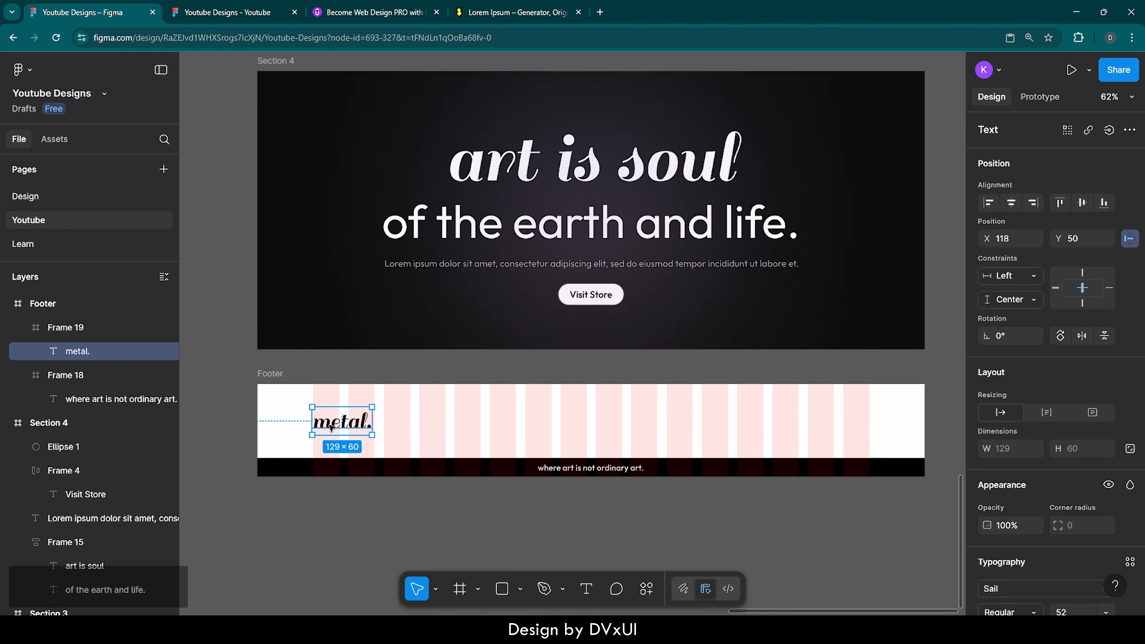
left_click(547, 359)
scroll(546, 360, "right", 1)
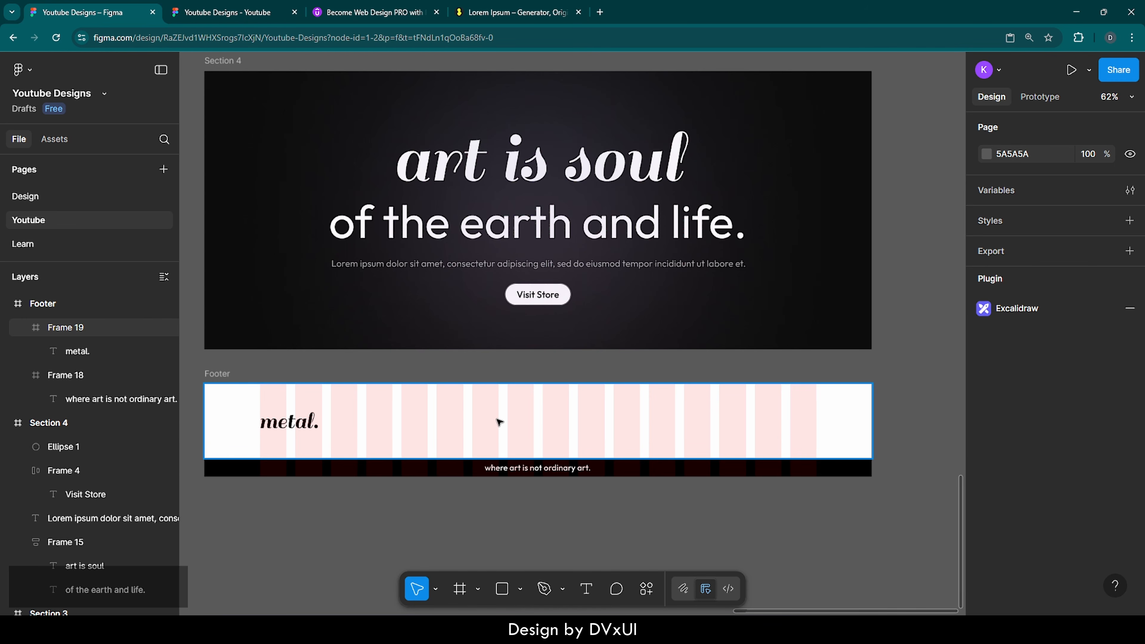
Step: Paste the LinkedIn, Instagram and Facebook icon row into the Footer, vertically centred
left_click(218, 375)
key("ctrl+v")
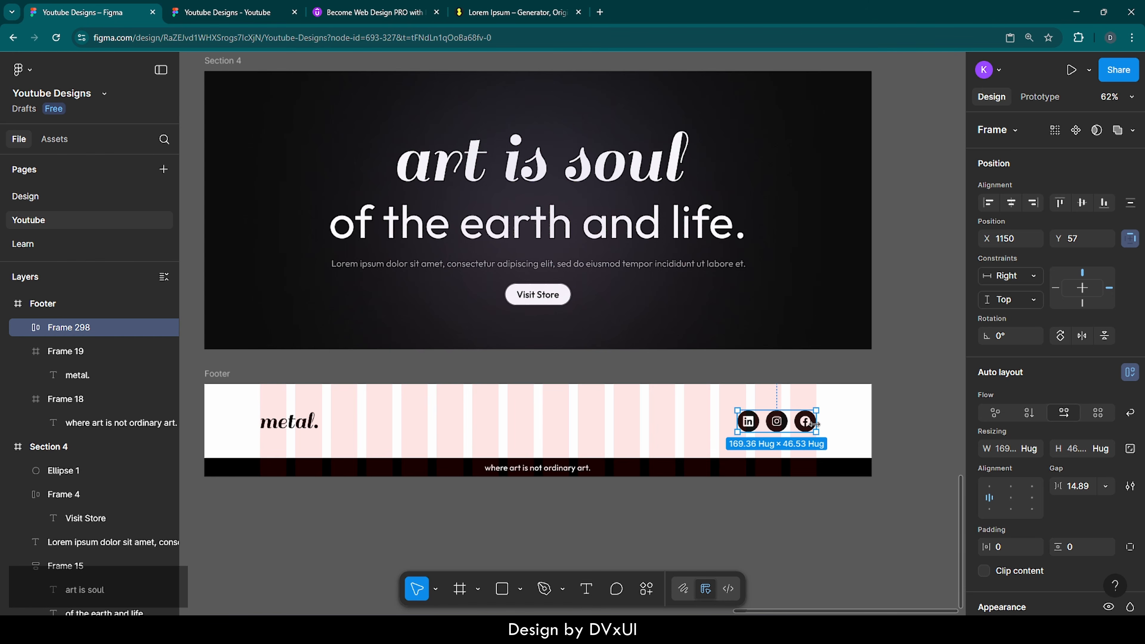
scroll(816, 425, "up", 5)
scroll(816, 425, "up", 1)
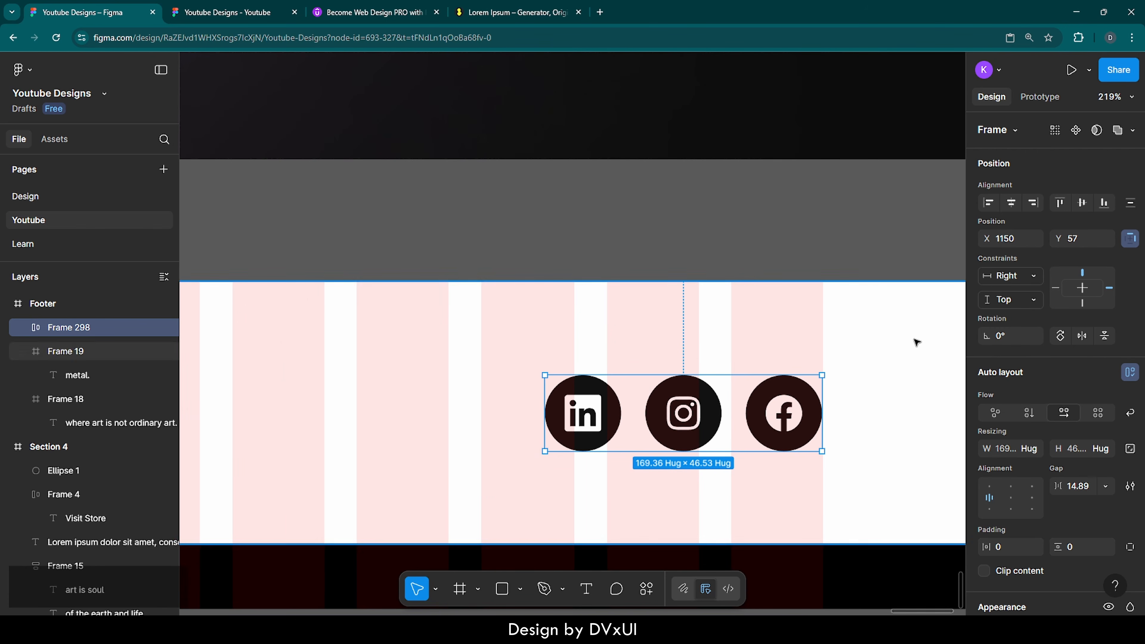
left_click(1081, 203)
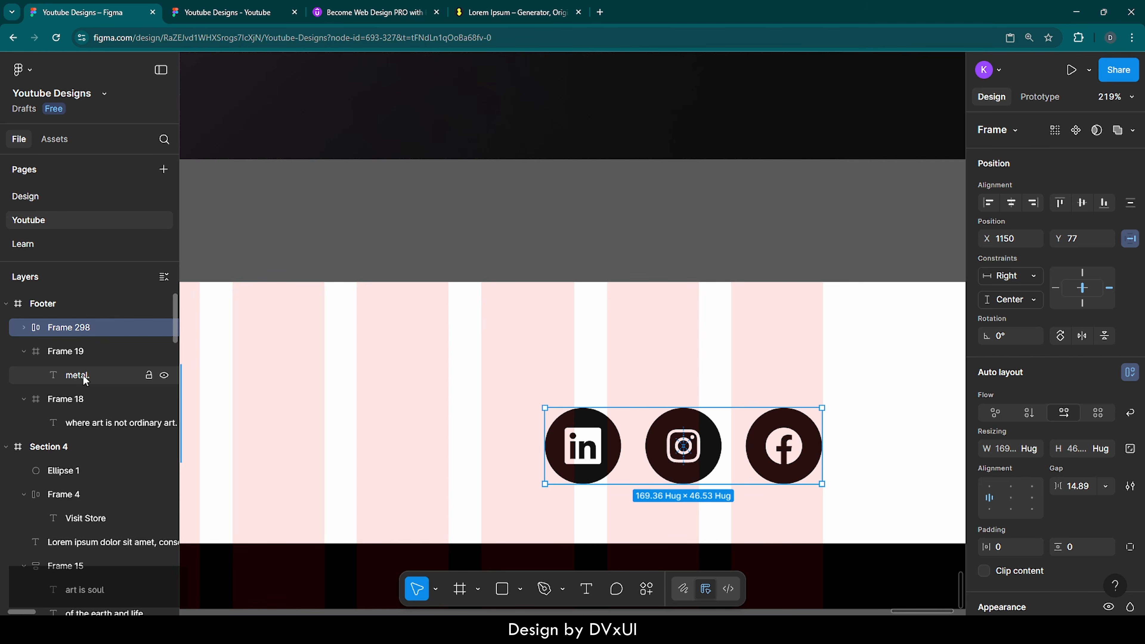
scroll(672, 376, "down", 5)
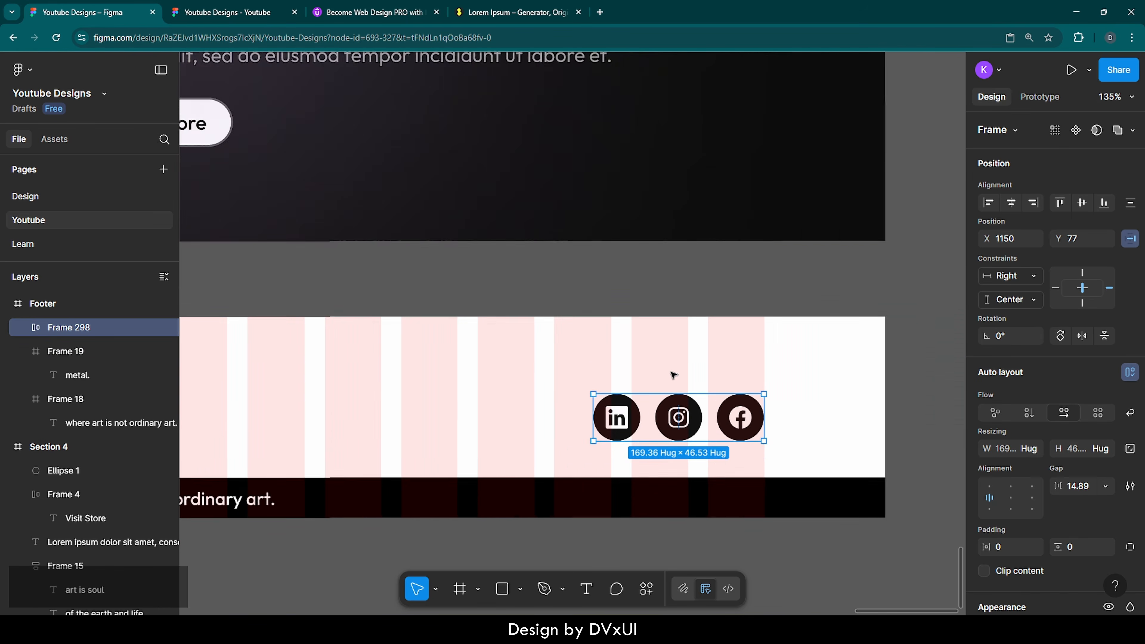
scroll(673, 376, "down", 4)
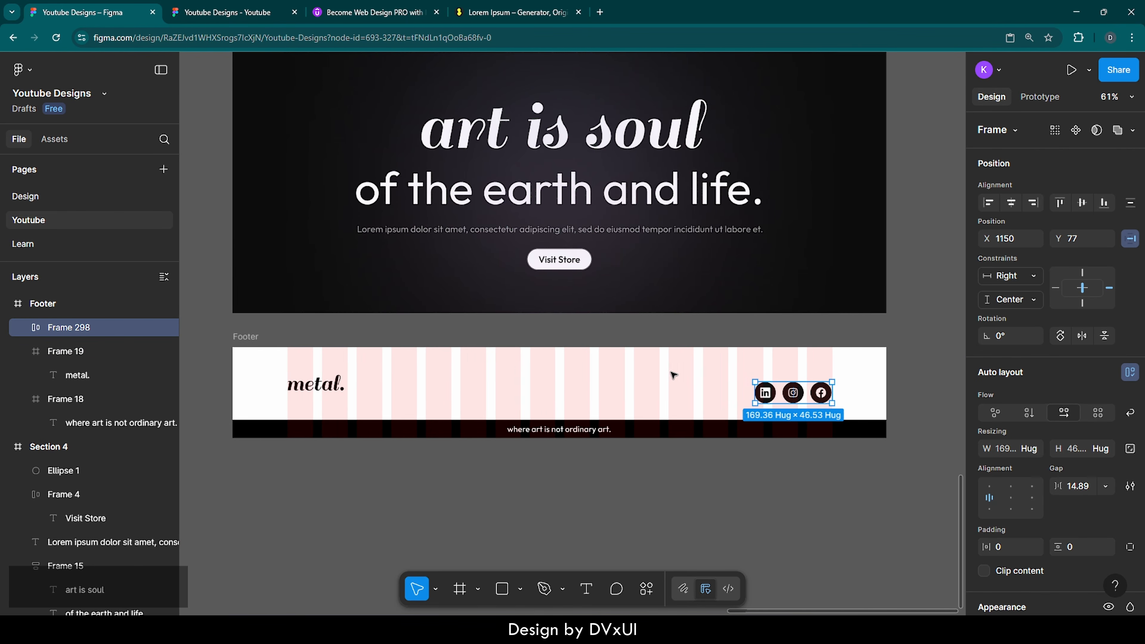
Step: Move the social icon row into Frame 19, vertically centred at X 1150, Y 57
key("ctrl")
key("ctrl+x")
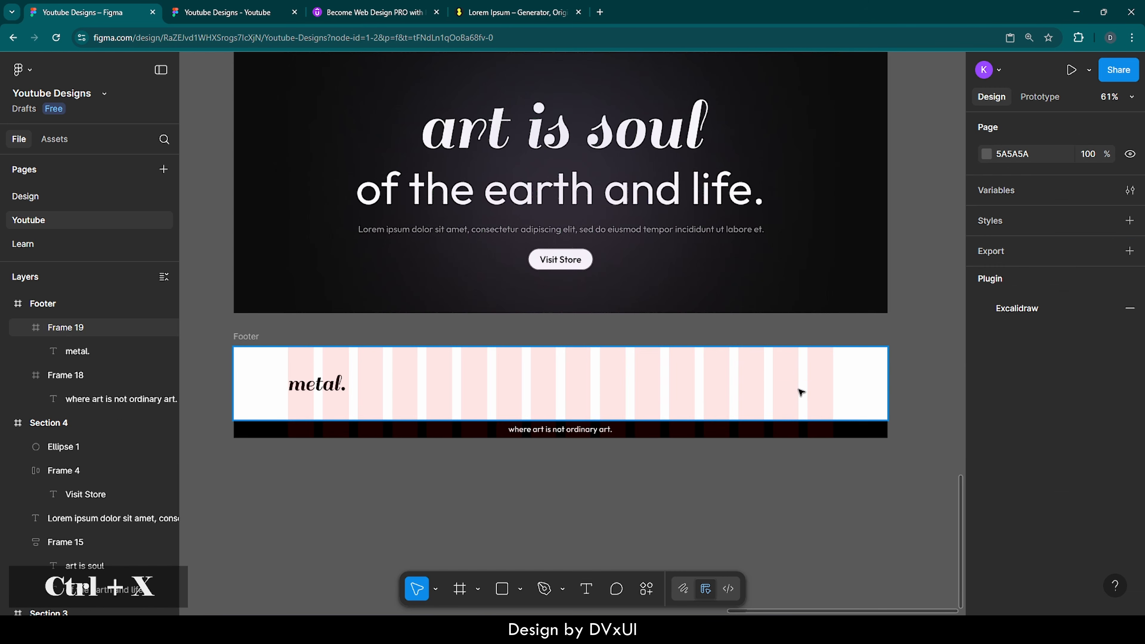
left_click(61, 327)
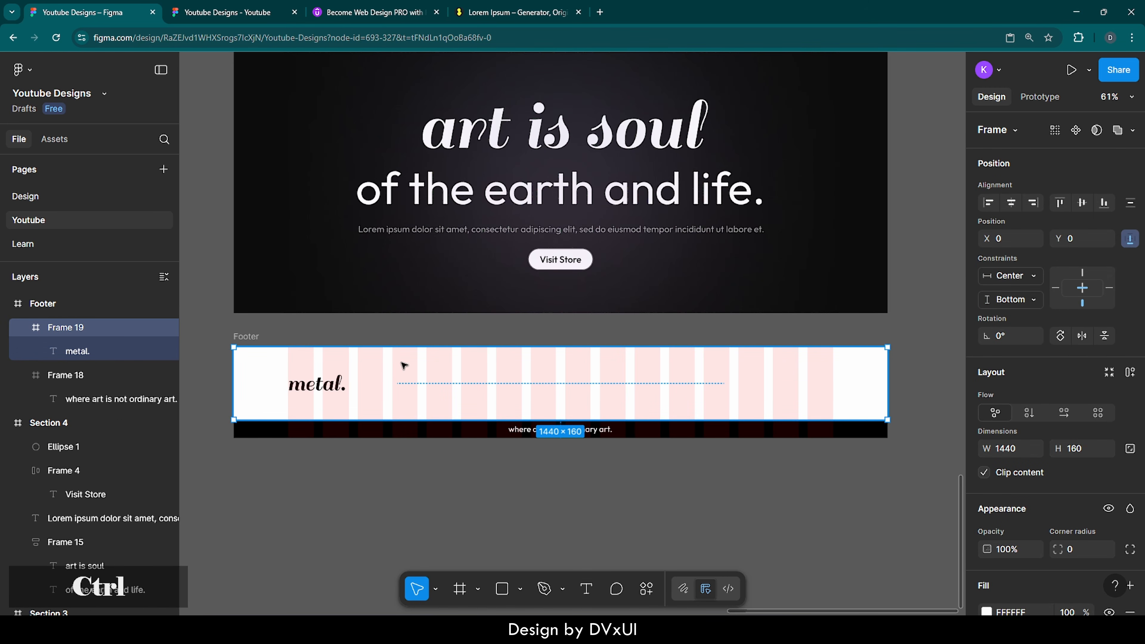
key("ctrl+v")
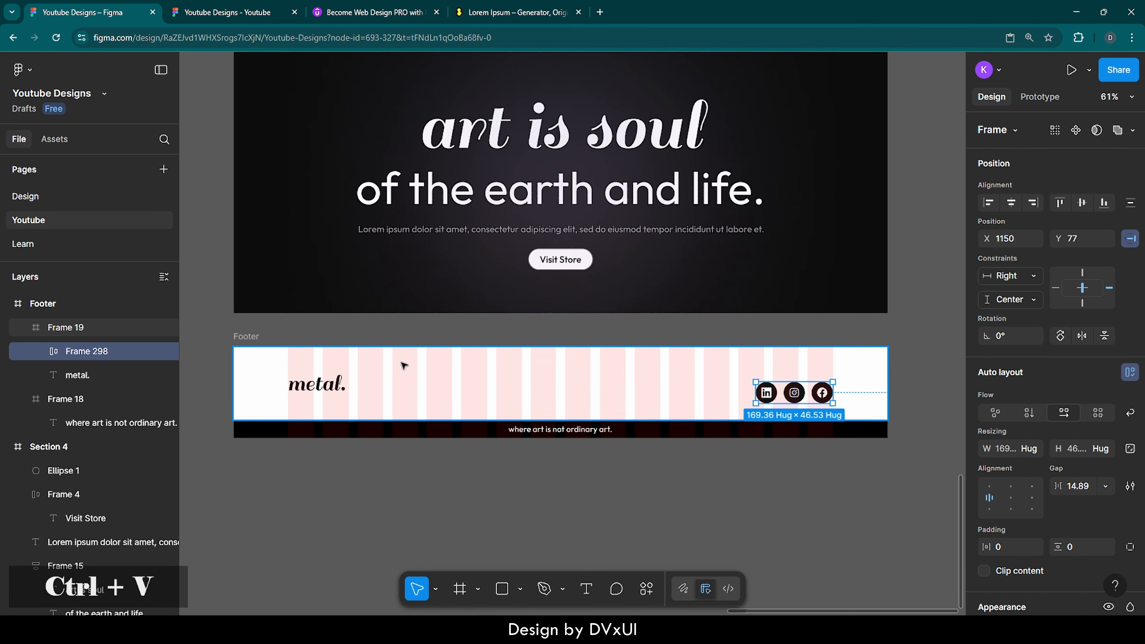
left_click(1082, 203)
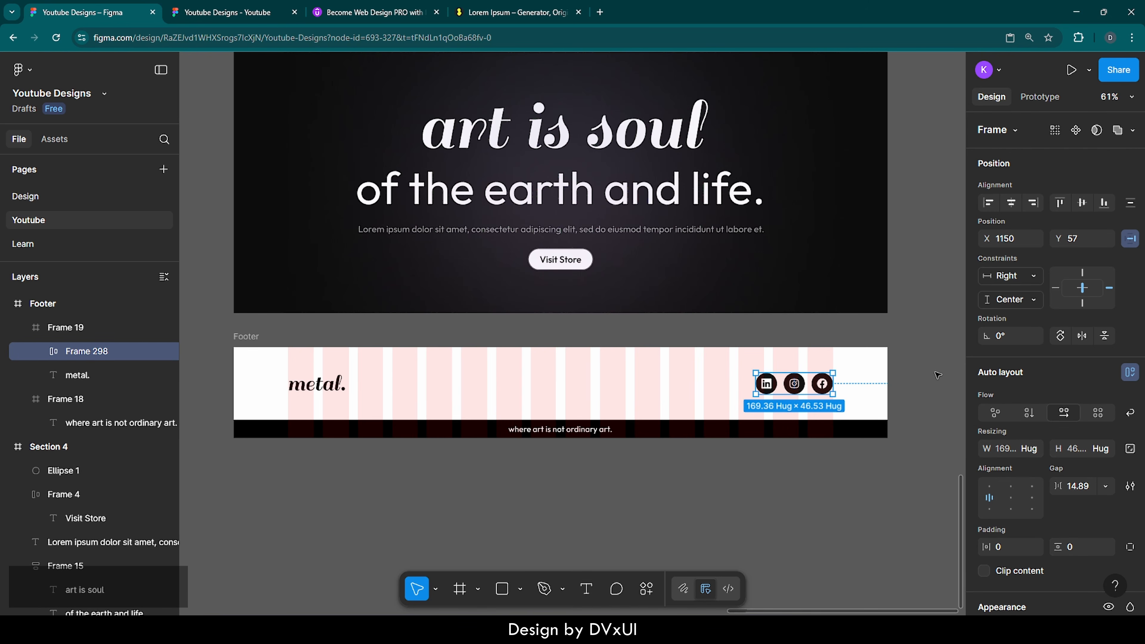
left_click(817, 463)
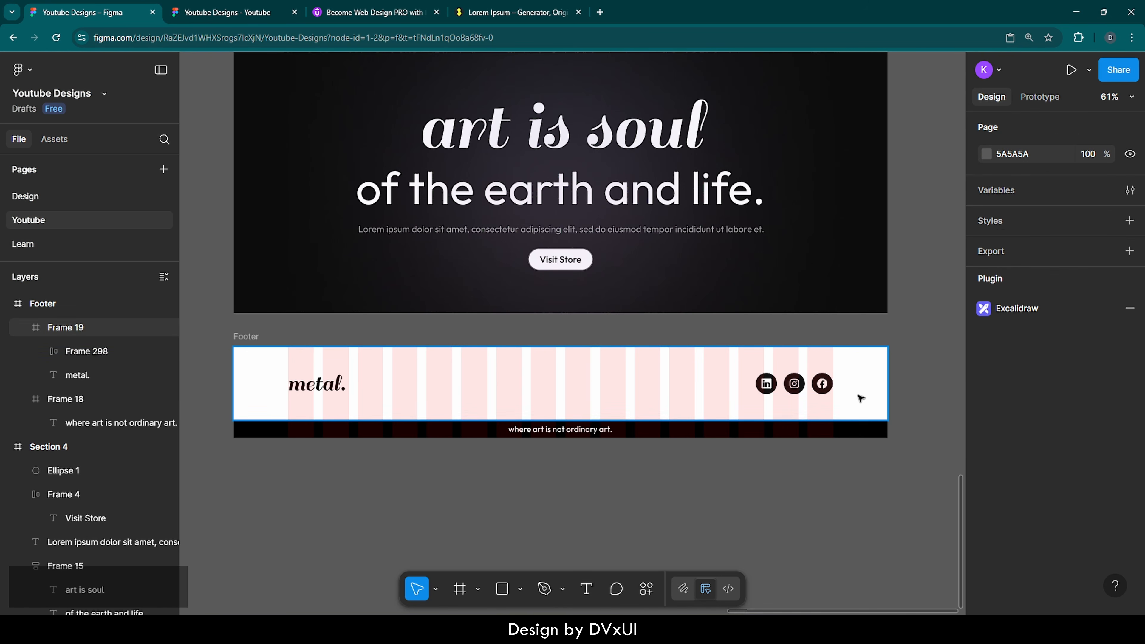
scroll(853, 387, "up", 5)
scroll(853, 387, "up", 3)
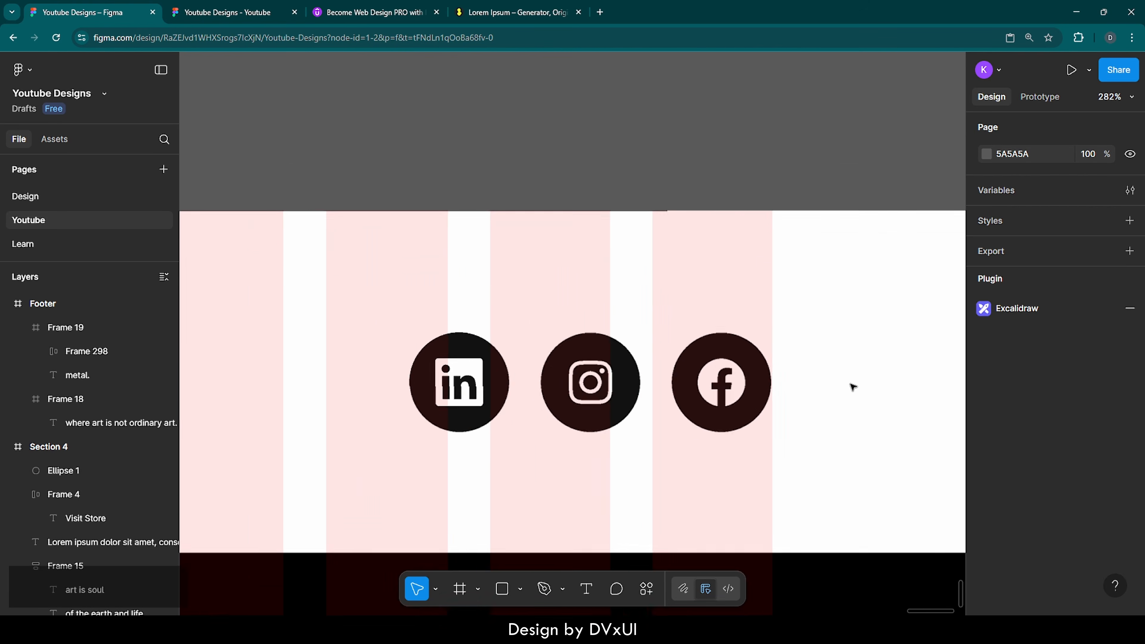
left_click(715, 381)
left_click(715, 381)
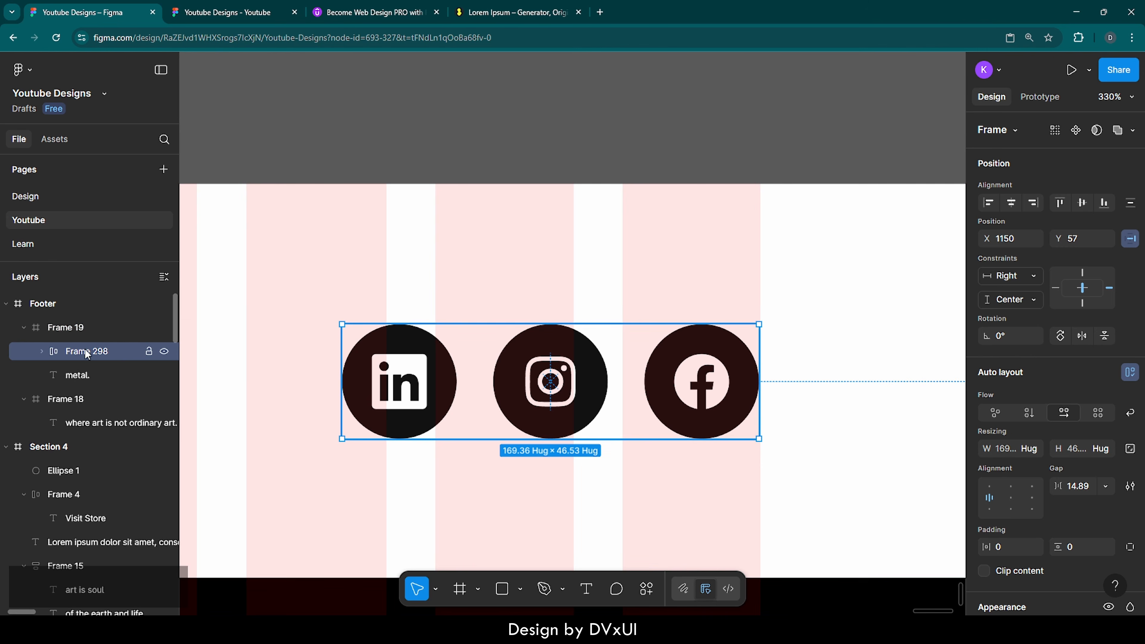
Step: Copy the whole auto-layout social icon row, Frame 298, after inspecting its individual icons
left_click(41, 351)
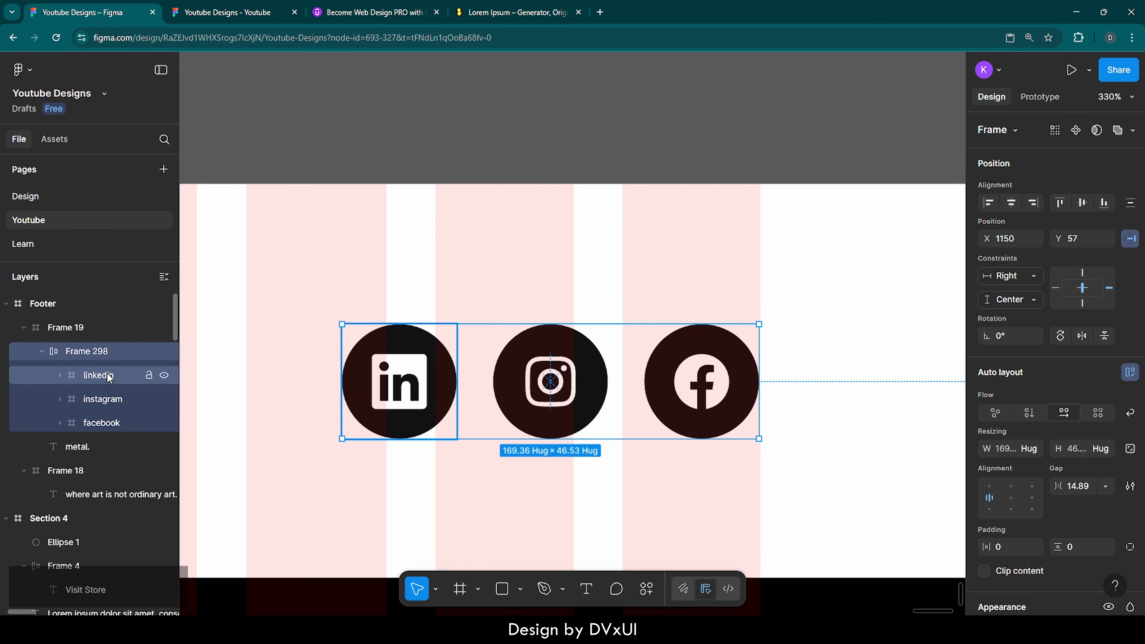
left_click(98, 376)
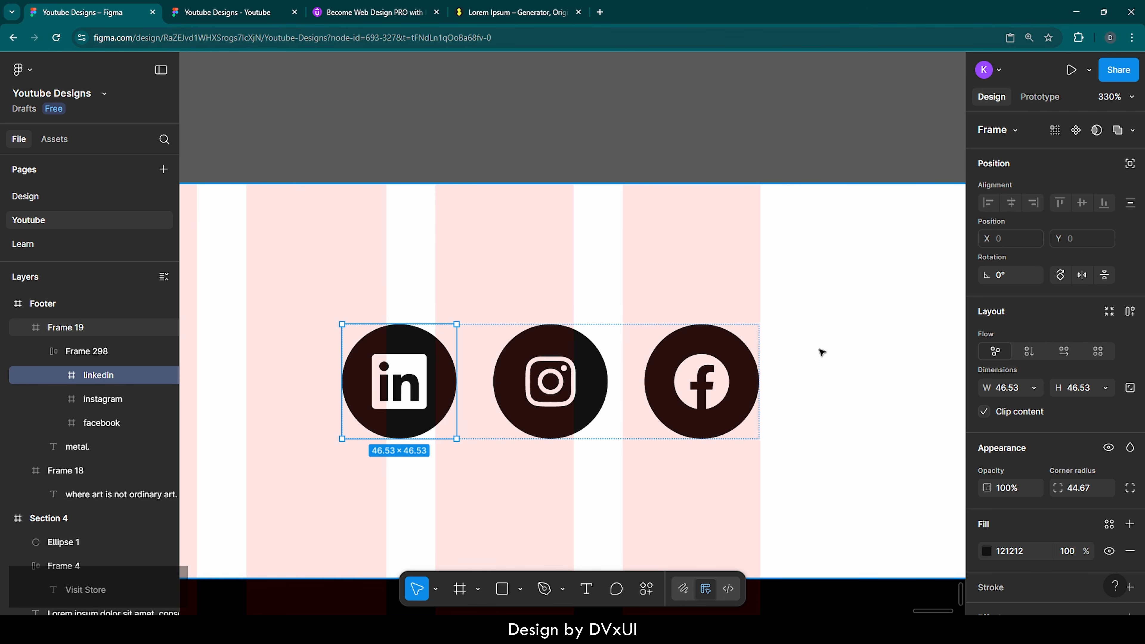
double_click(428, 364)
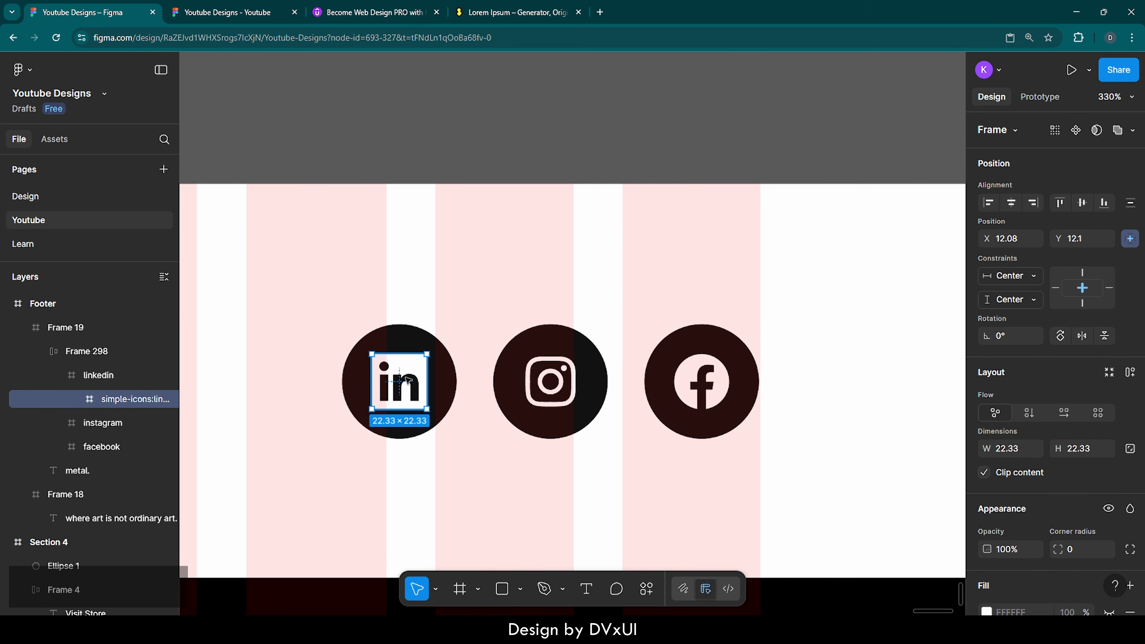
left_click(438, 375)
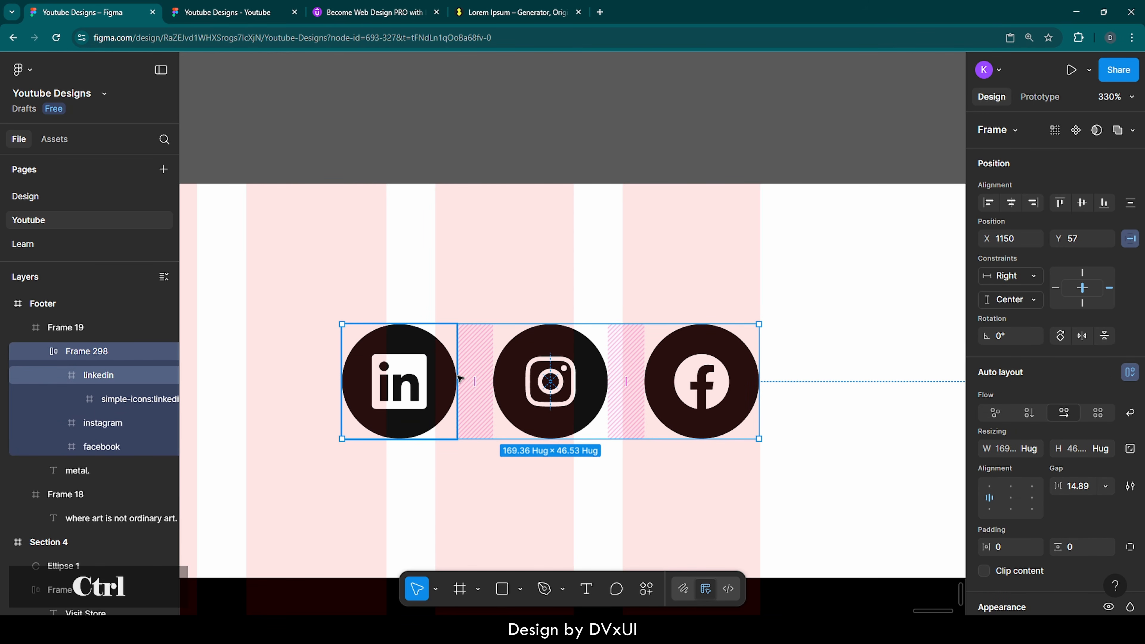
key("ctrl+c")
scroll(460, 378, "down", 10)
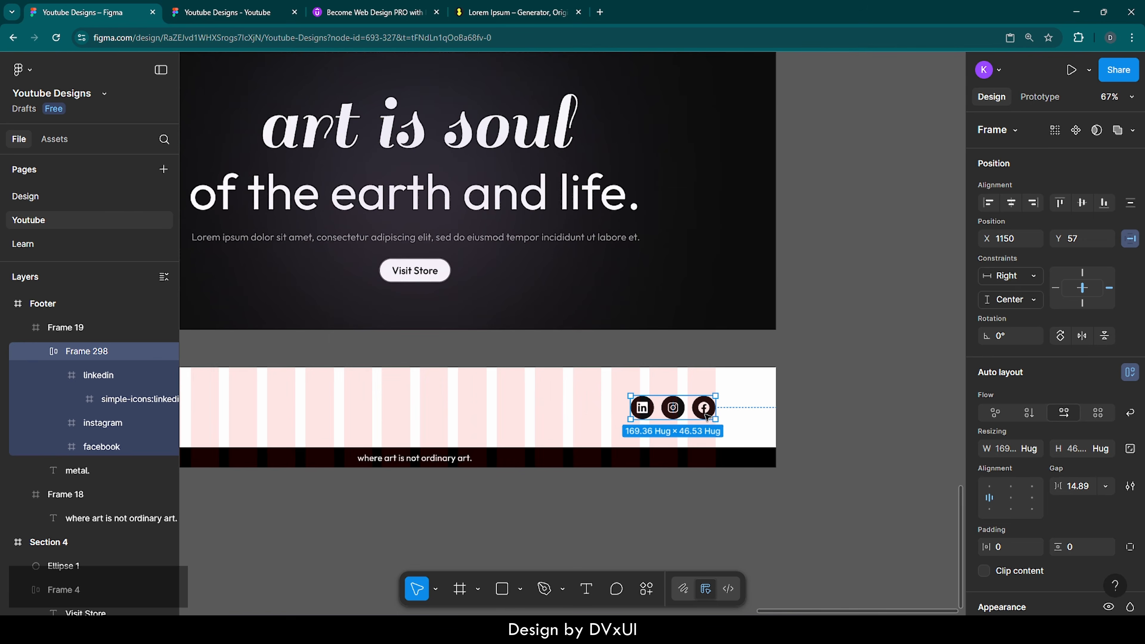
scroll(706, 415, "left", 7)
Step: Paste the social icons into the Resources board beside the Colors heading
scroll(707, 415, "up", 7)
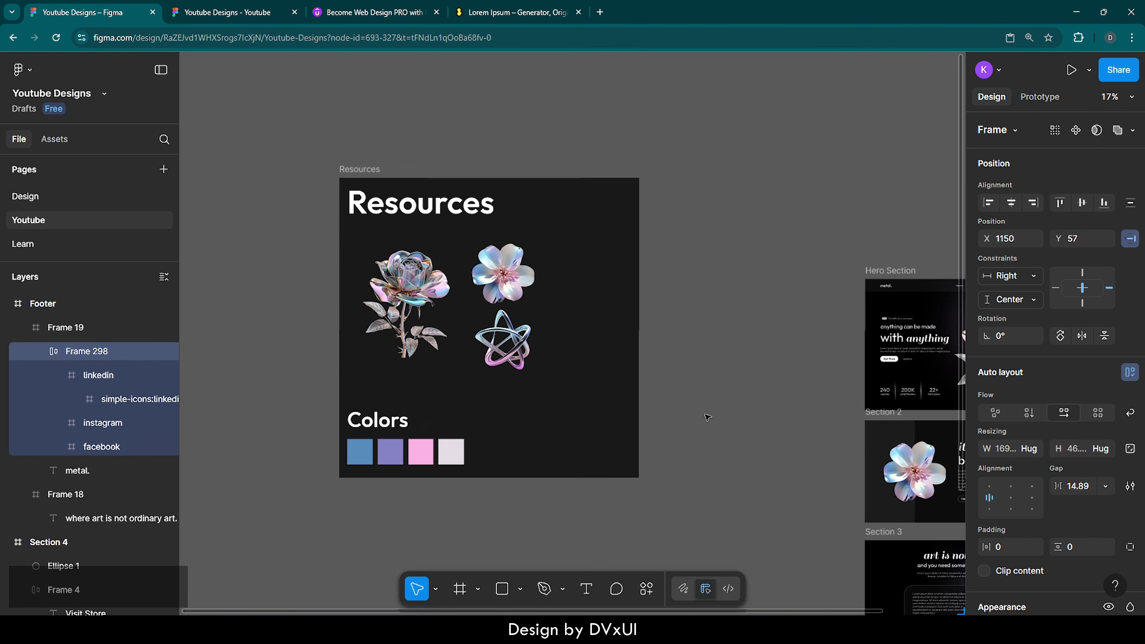
left_click(370, 169)
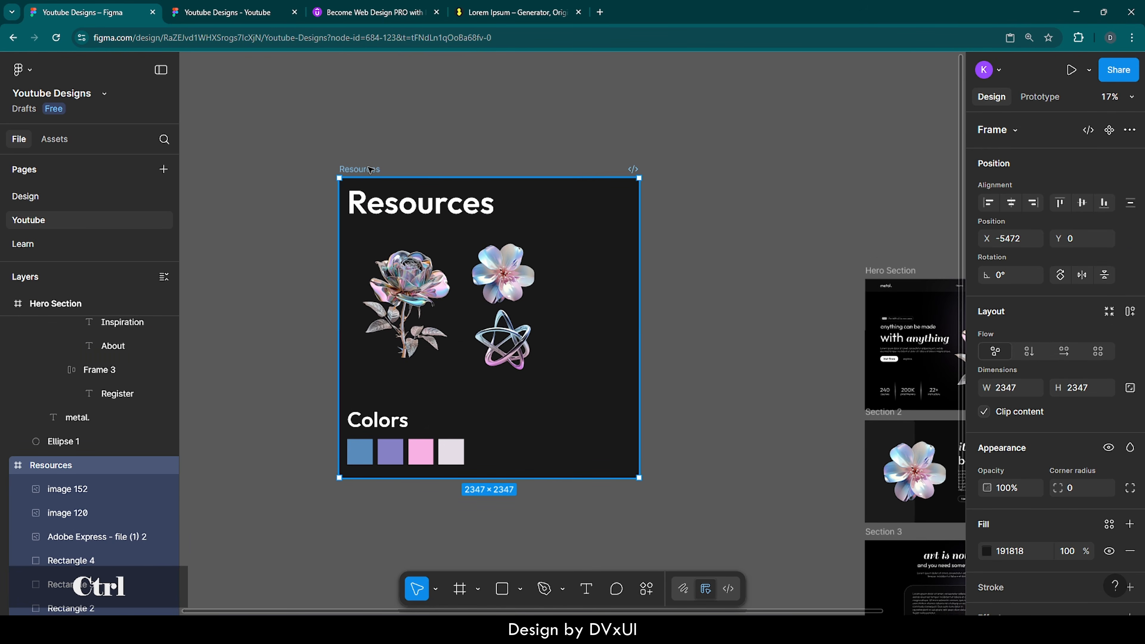
key("ctrl+v")
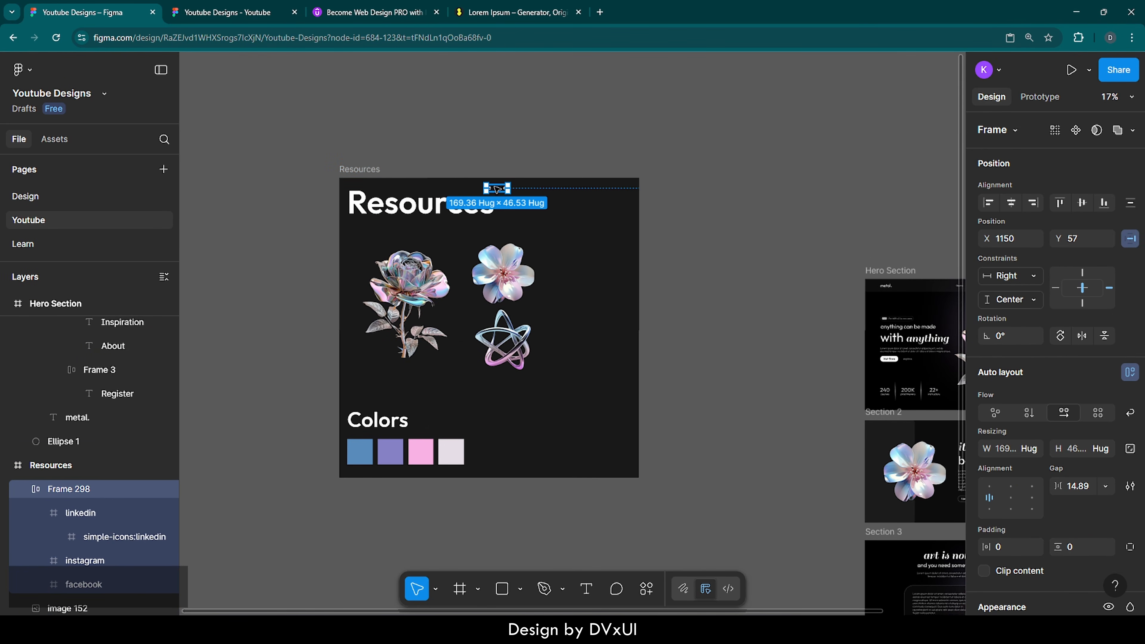
left_click_drag(496, 189, 434, 423)
key("Escape")
scroll(428, 444, "up", 5)
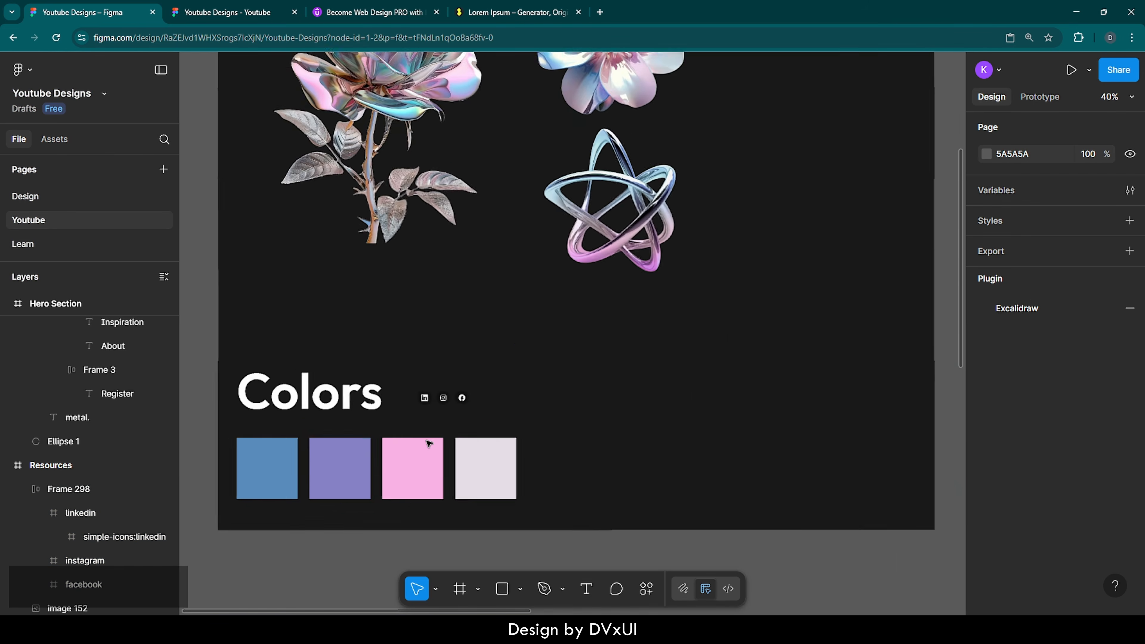
scroll(428, 444, "up", 5)
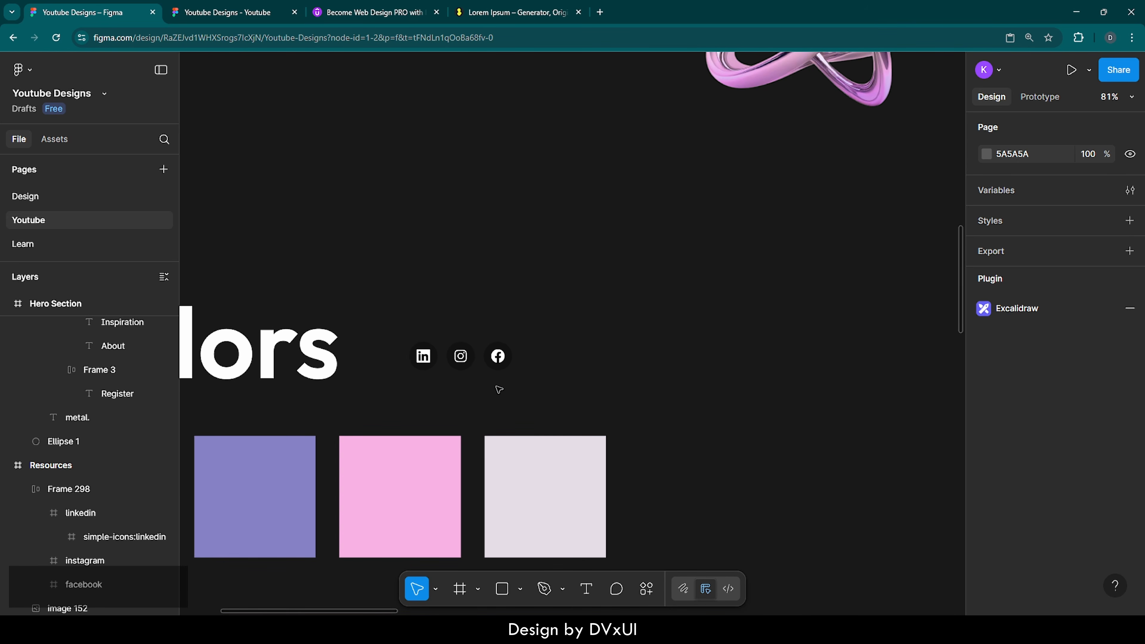
Step: Draw a white-filled frame around the icons and centre the icon row inside it
key("f")
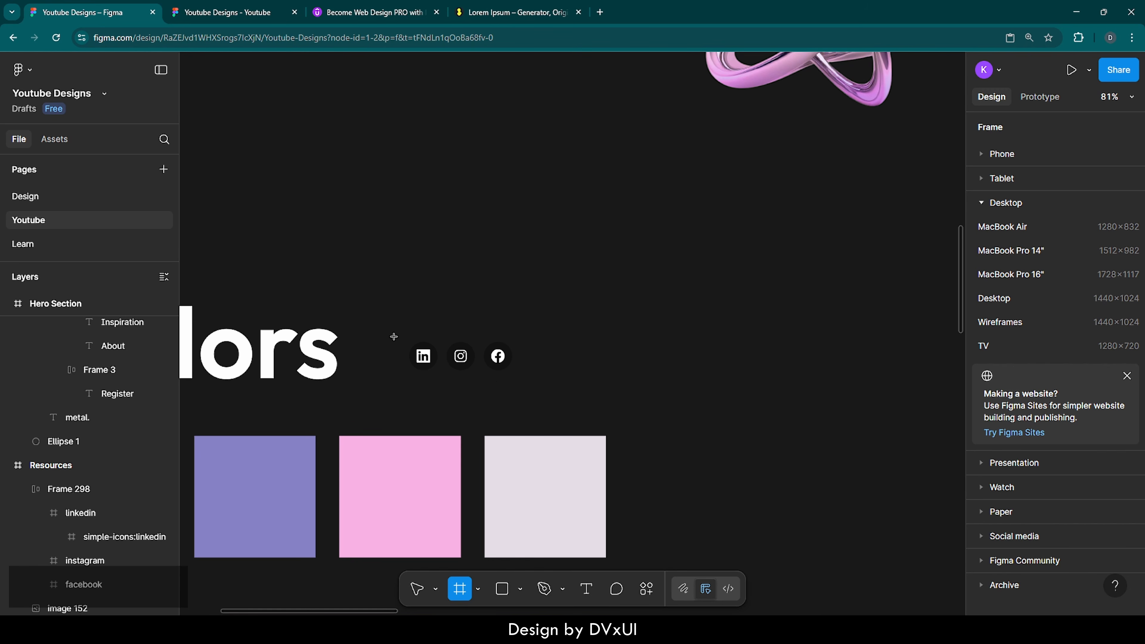
mouse_move(384, 326)
left_mouse_down()
mouse_move(423, 392)
mouse_move(534, 392)
left_mouse_up()
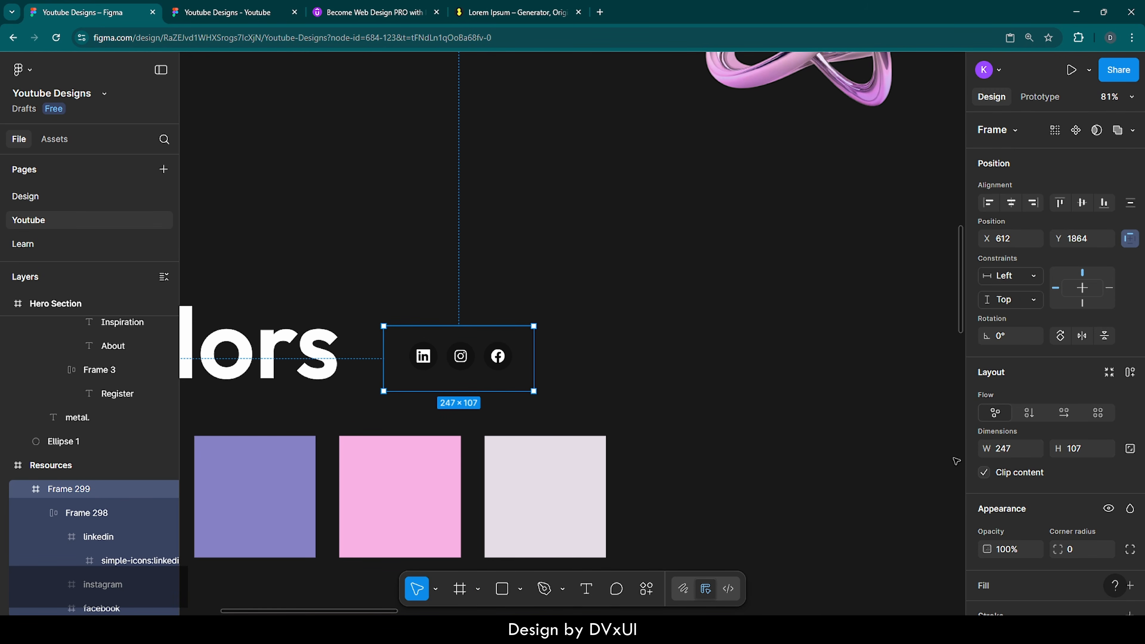
scroll(983, 535, "down", 3)
left_click(1129, 440)
left_click(987, 468)
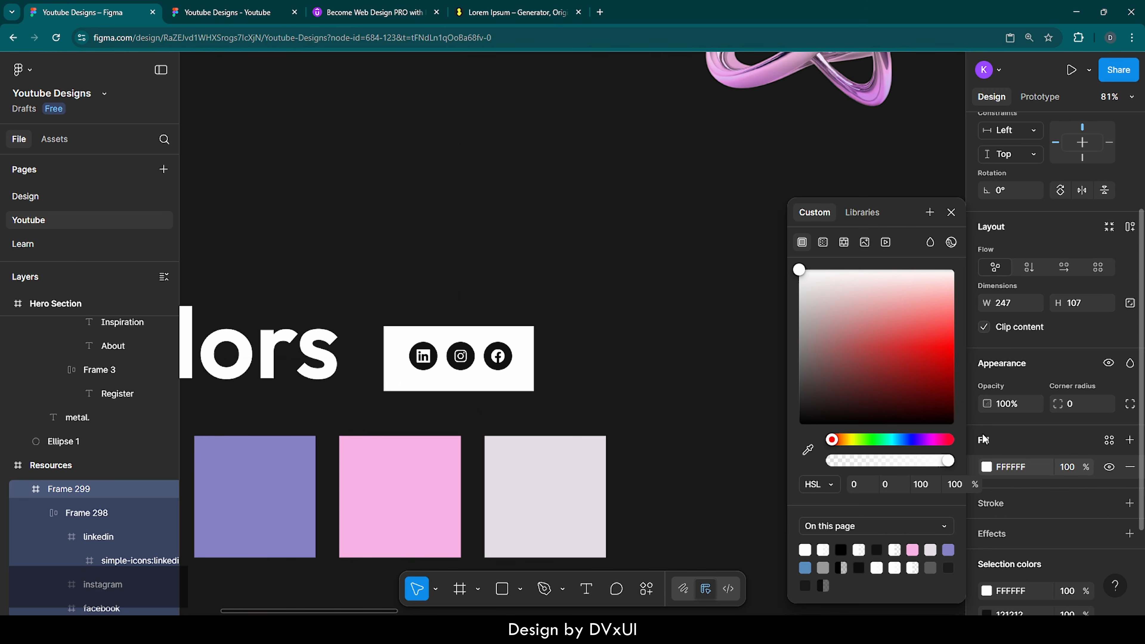
left_click(482, 358)
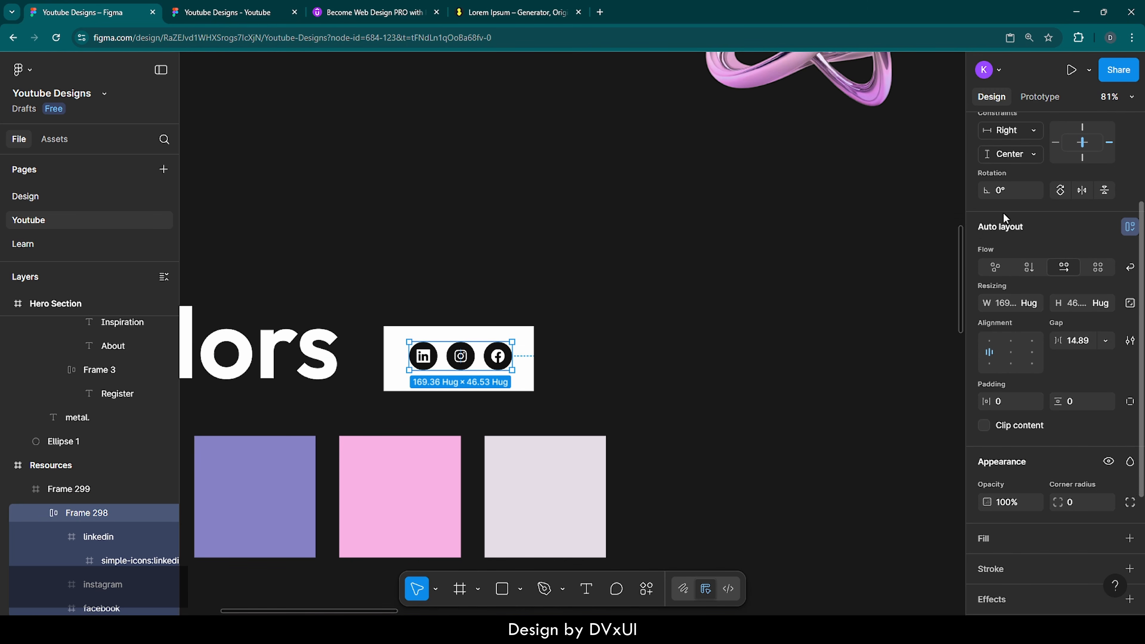
left_click(1011, 203)
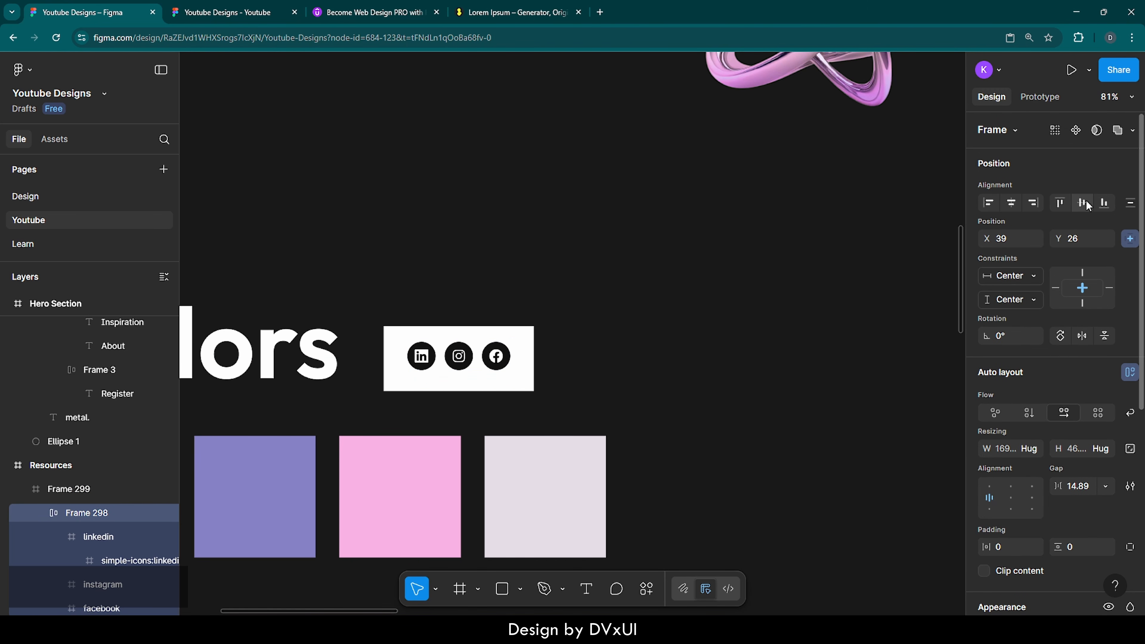
left_click(1083, 203)
left_click(671, 269)
left_click(414, 337)
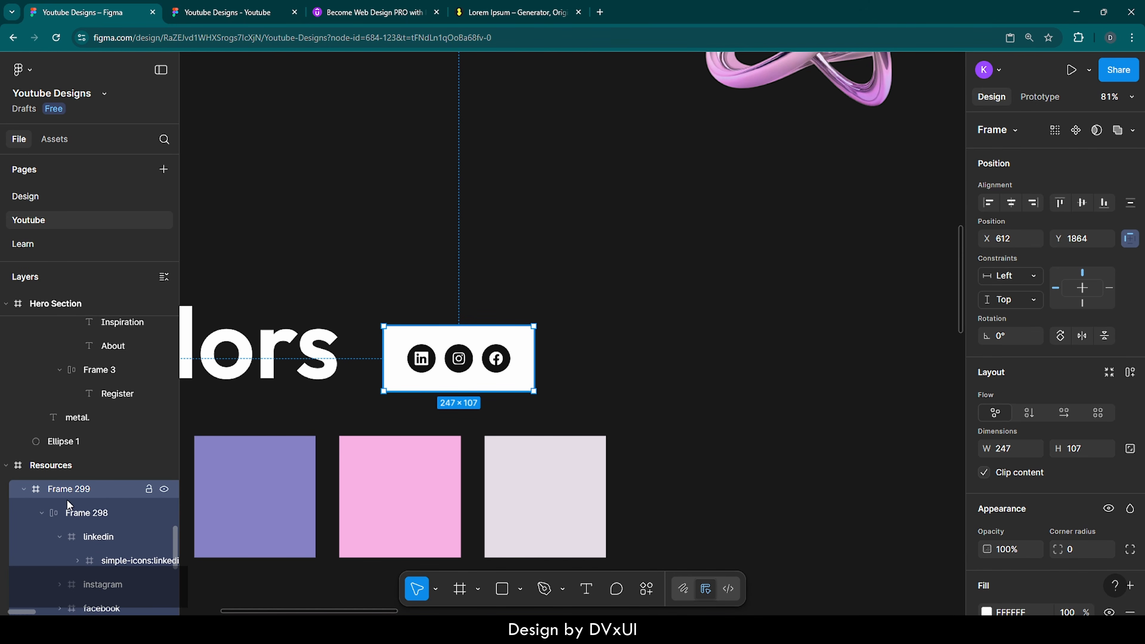
Step: Rename the white frame to 'Social Icons'
double_click(72, 491)
type("Sc")
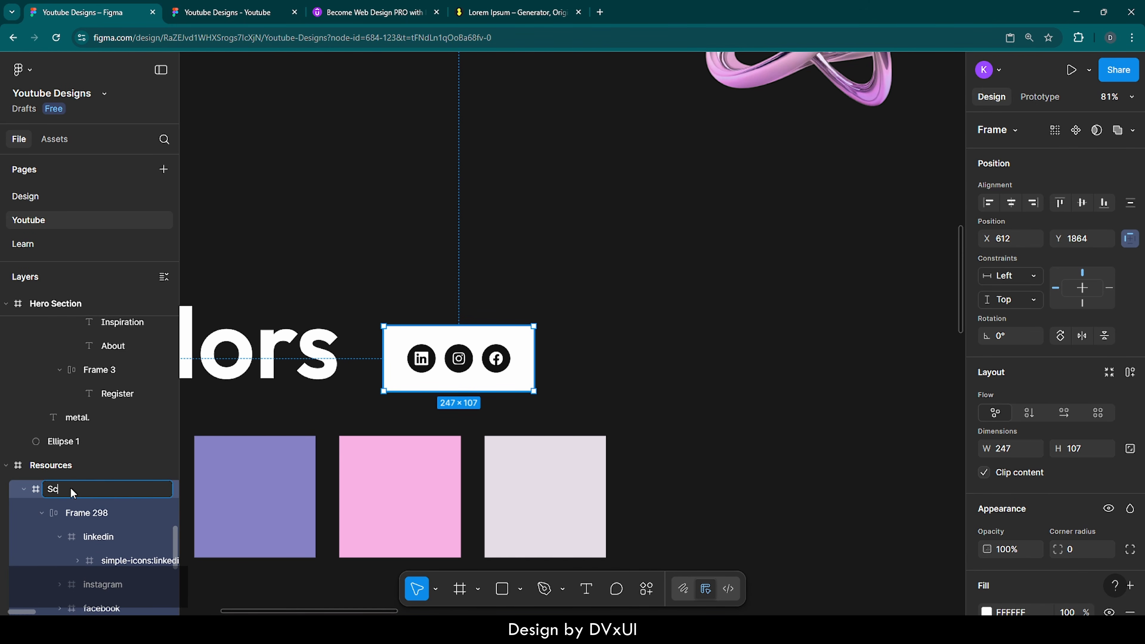
type("cial Ico")
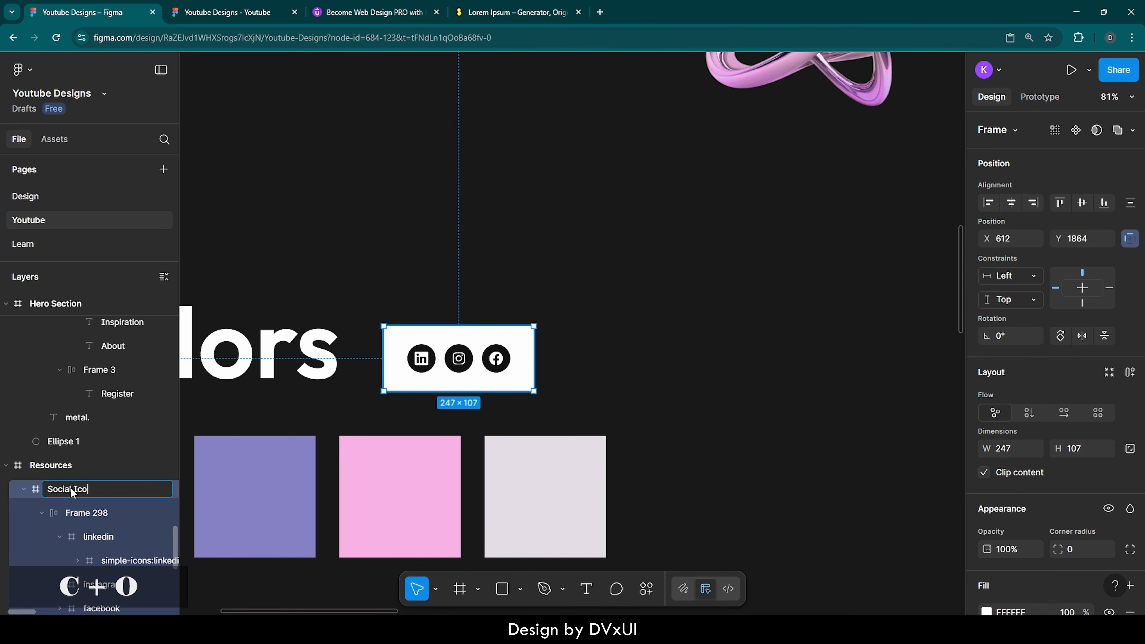
type("ns")
key("Return")
left_click(340, 261)
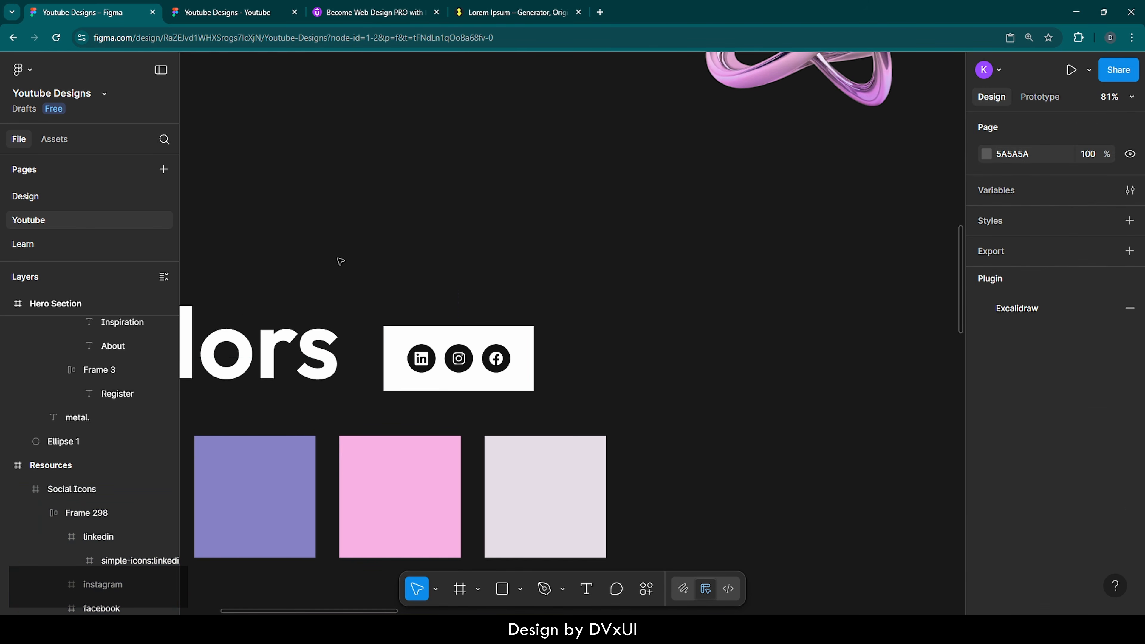
scroll(340, 261, "down", 6)
Step: Hide the Footer frame's 16-column layout guide
scroll(341, 261, "right", 8)
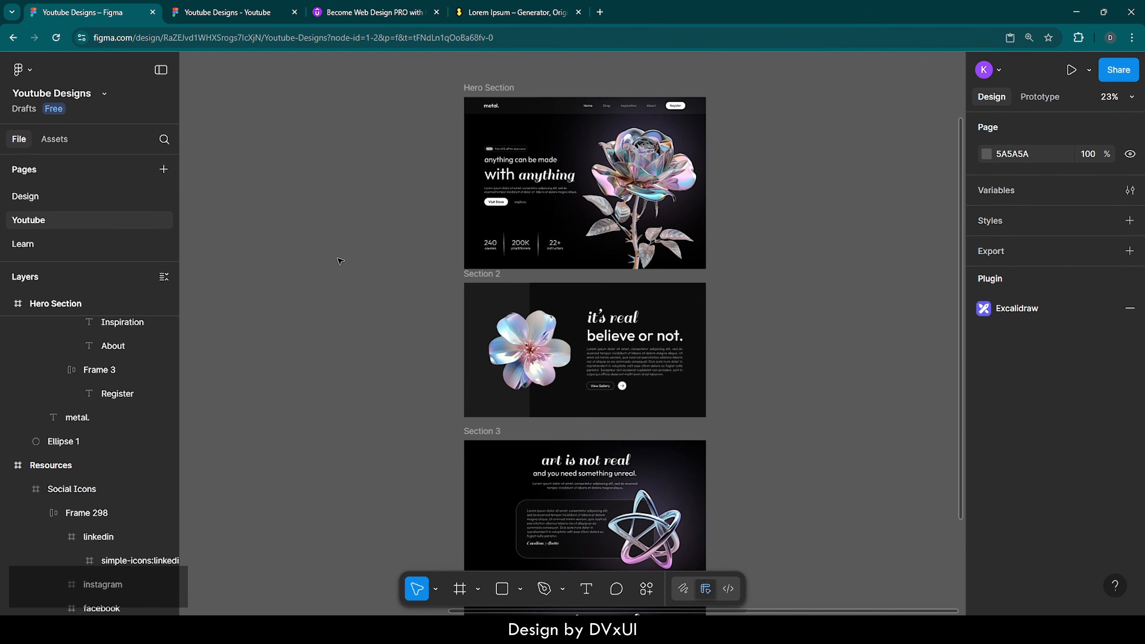
scroll(340, 262, "down", 2)
scroll(340, 262, "down", 5)
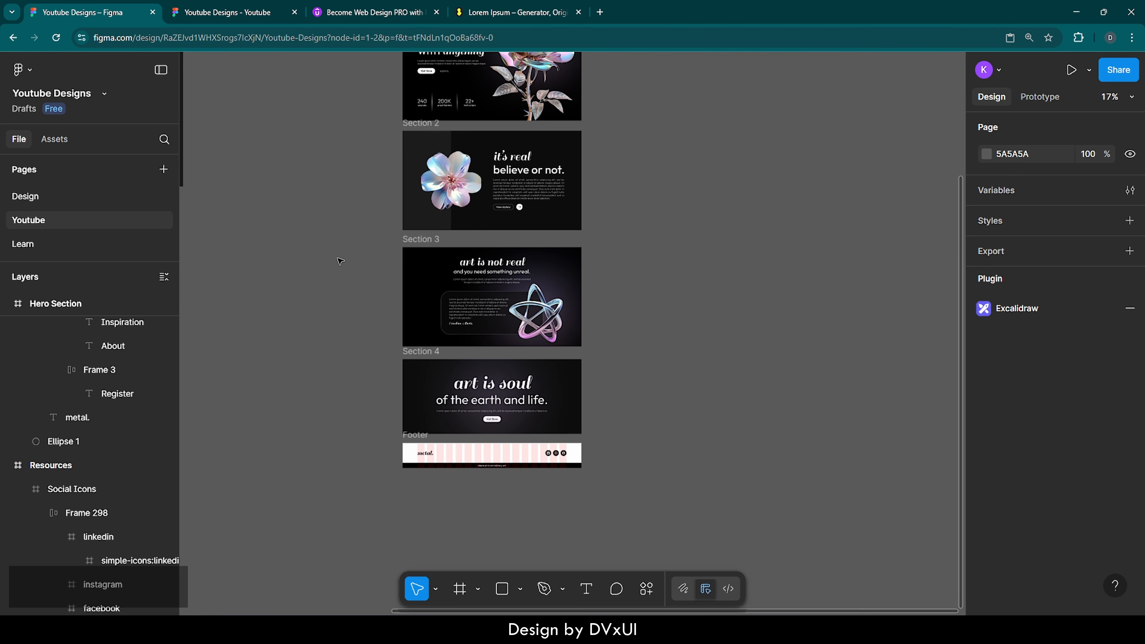
scroll(340, 262, "up", 3)
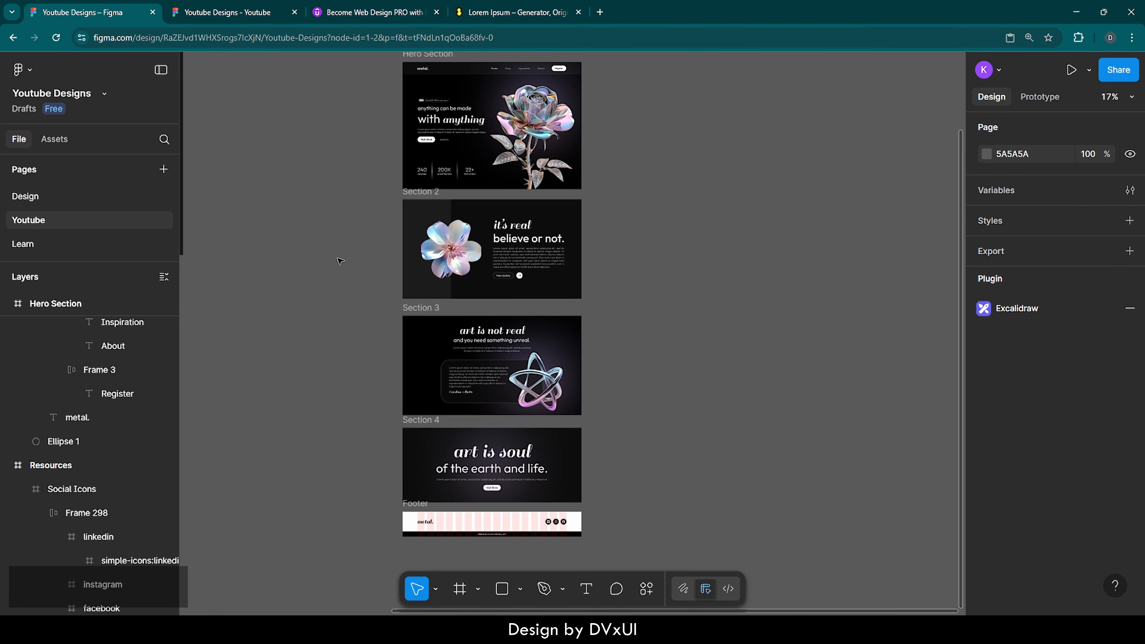
scroll(341, 262, "left", 1)
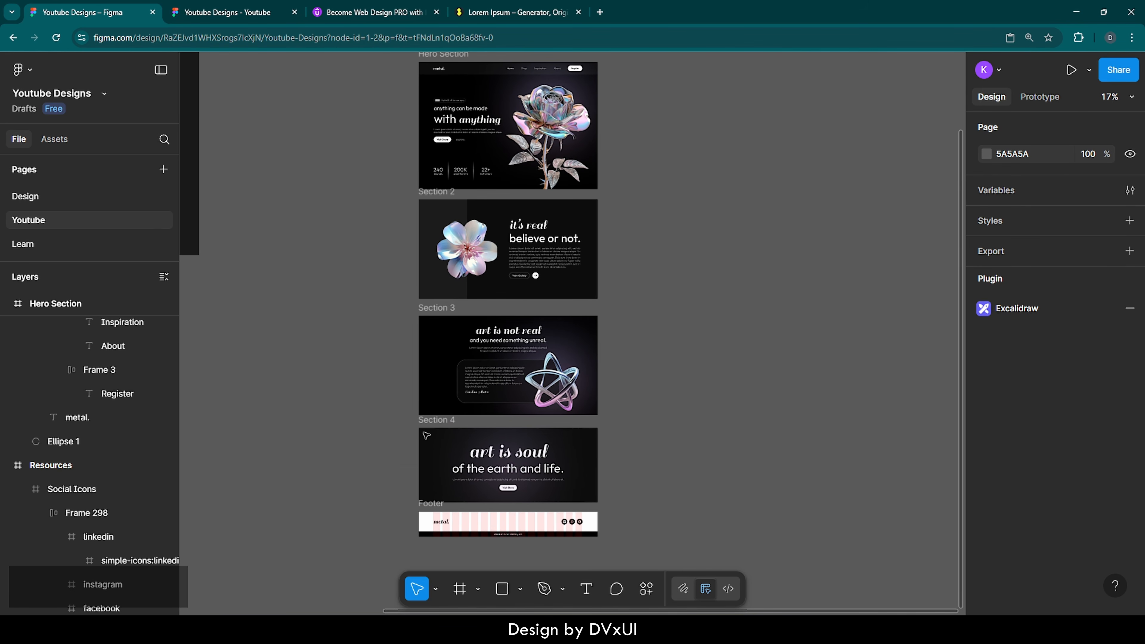
scroll(488, 543, "up", 5)
scroll(487, 542, "up", 1)
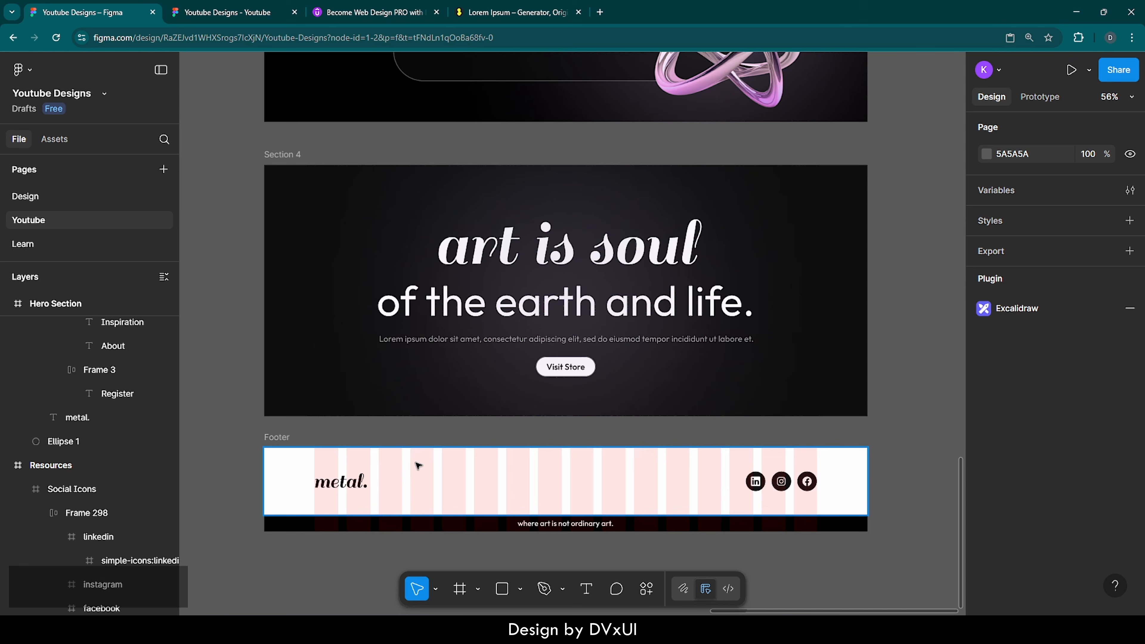
left_click(277, 437)
scroll(1040, 509, "down", 5)
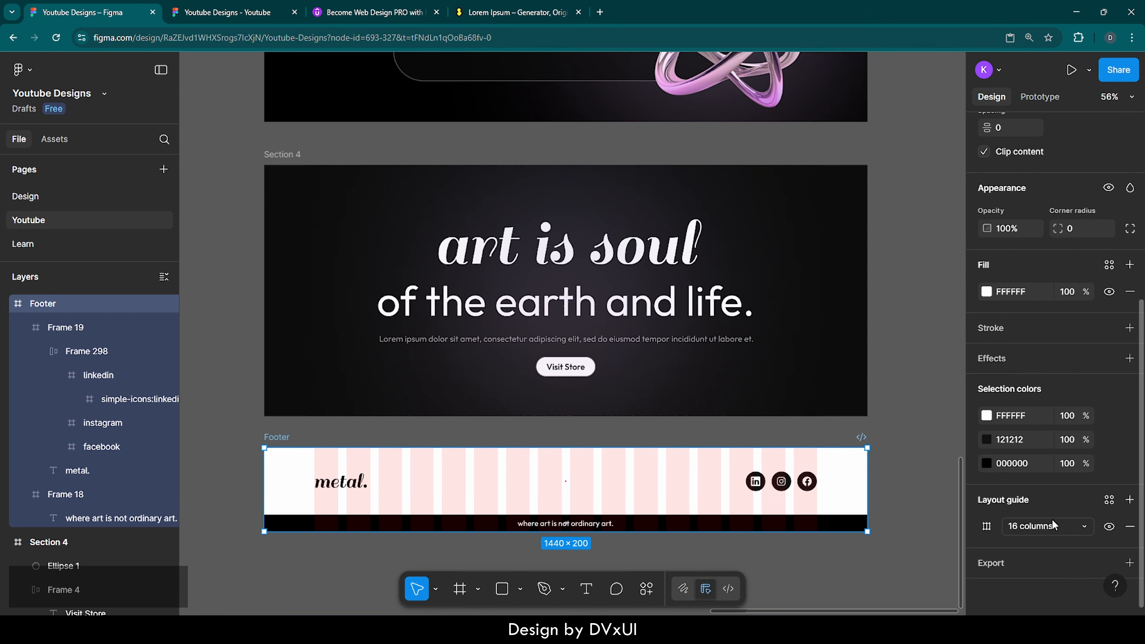
left_click(1110, 526)
left_click(702, 548)
Step: Marquee-select all five section frames, Hero Section through Footer, spanning 1440 × 3822
scroll(702, 548, "down", 5)
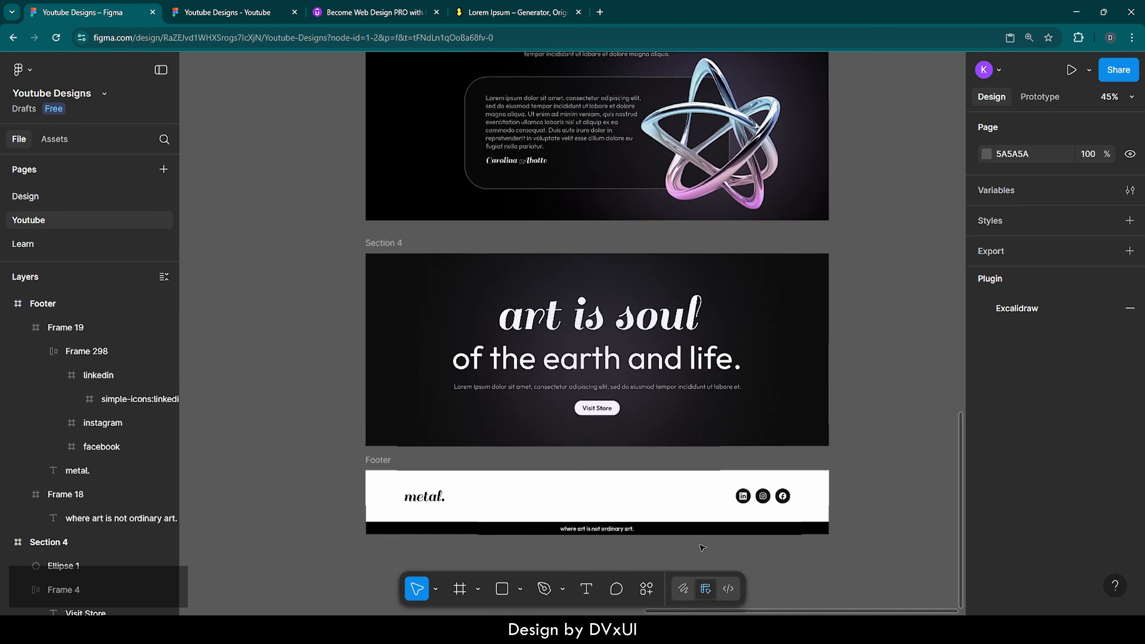
scroll(702, 548, "down", 3)
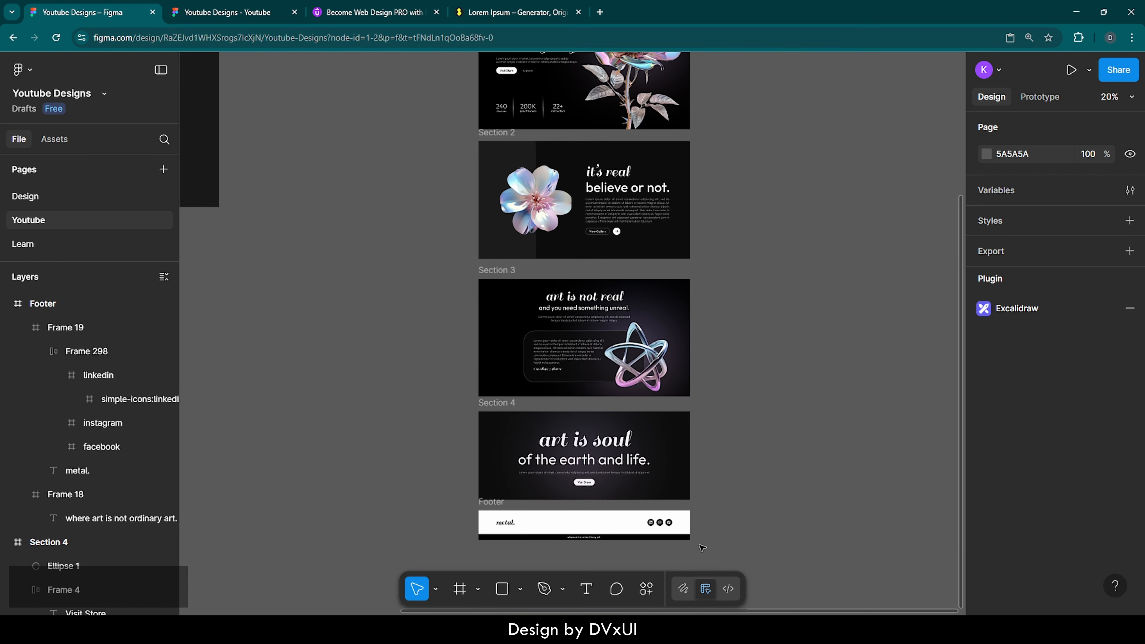
scroll(702, 547, "down", 2)
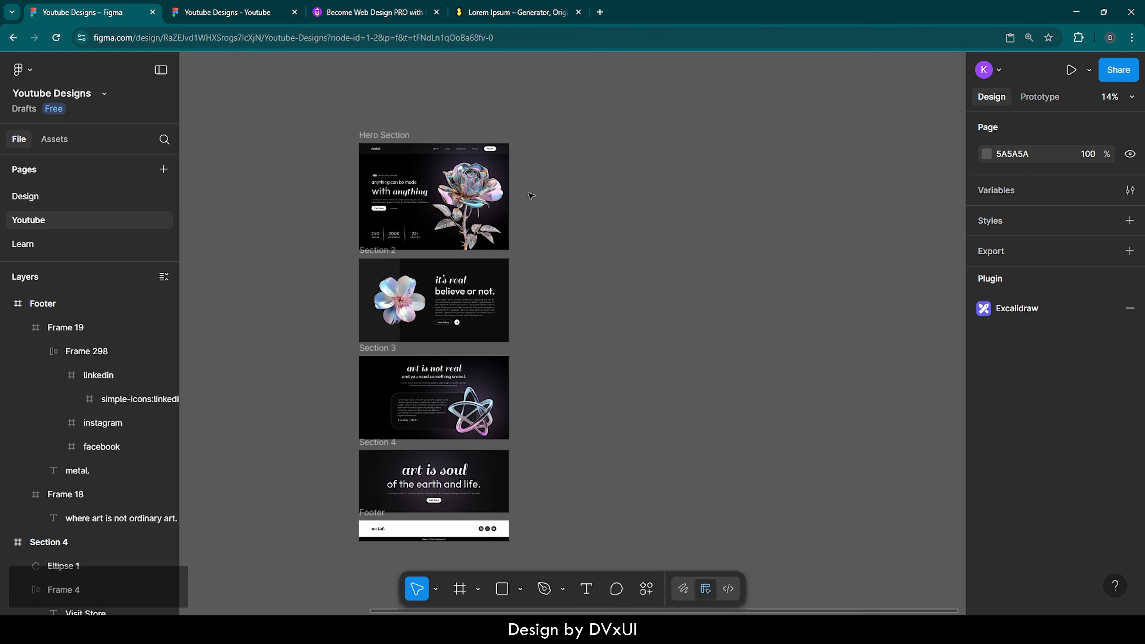
left_click_drag(276, 107, 581, 556)
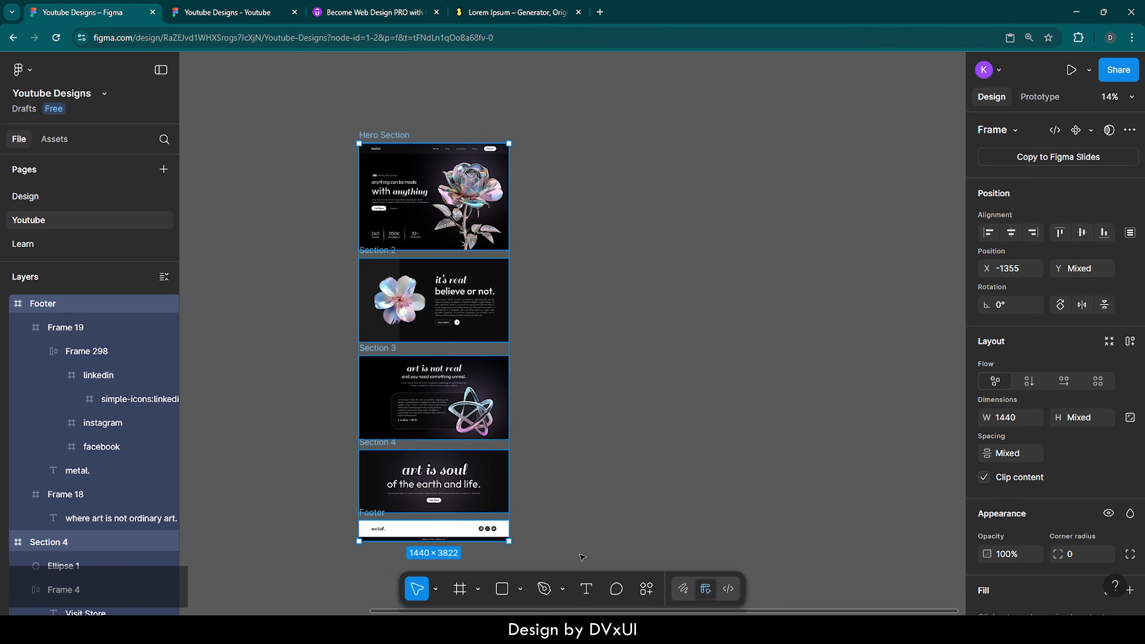
left_click(566, 174)
Step: Drag the Navbar out of the Hero Section onto the canvas above it
left_click(428, 151)
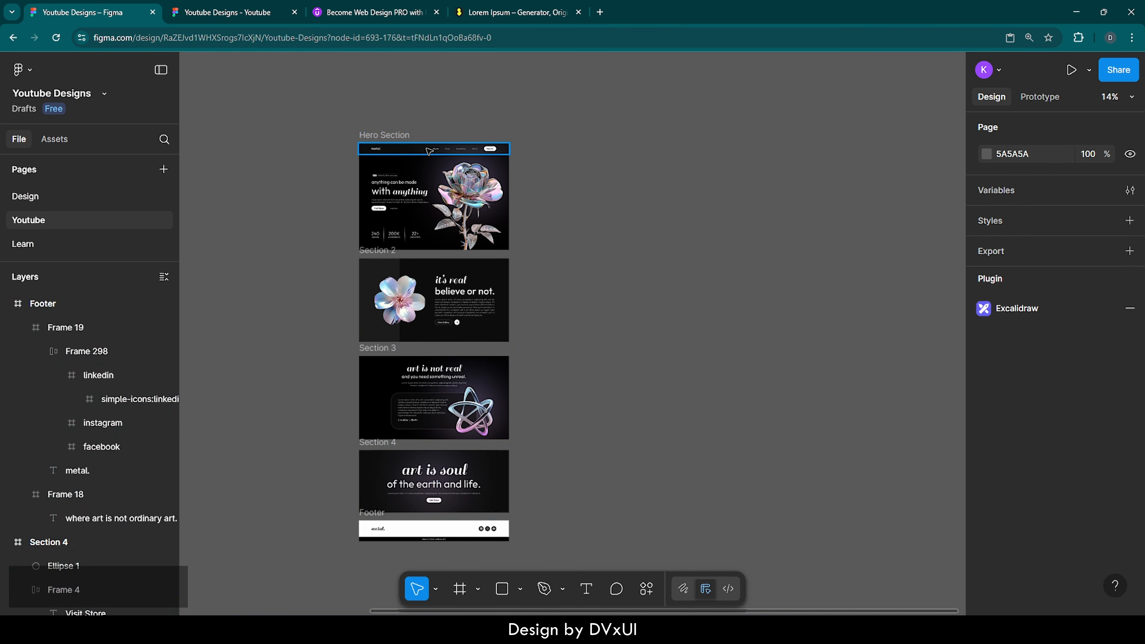
left_click_drag(426, 152, 428, 108)
left_click(551, 130)
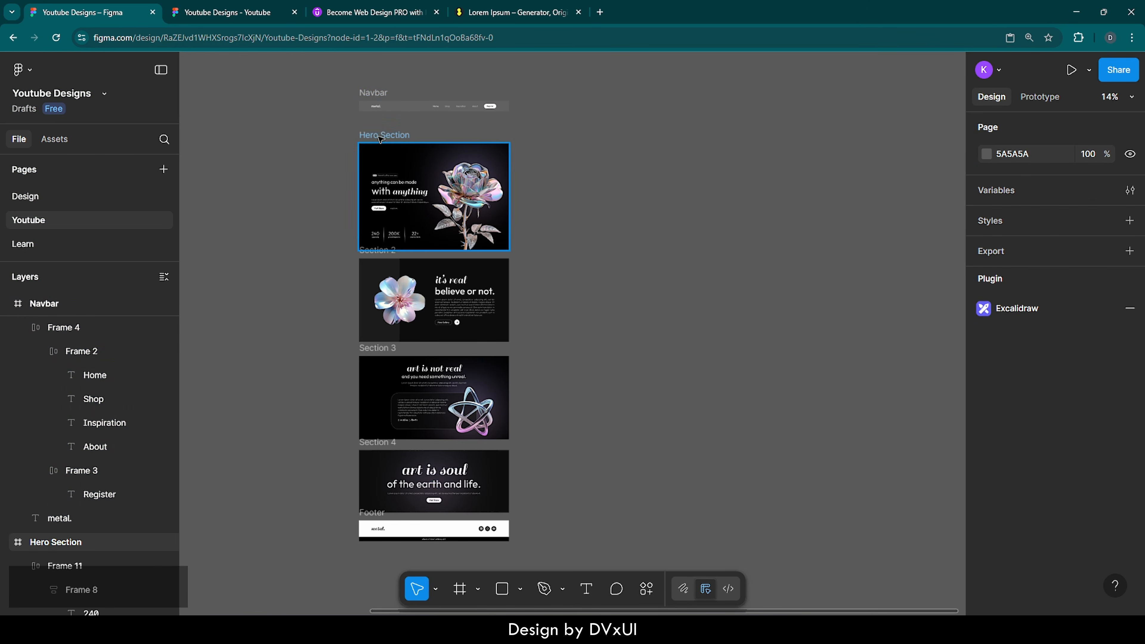
Step: Select Hero Section through Footer and set their layout spacing to 0
left_click_drag(344, 126, 609, 544)
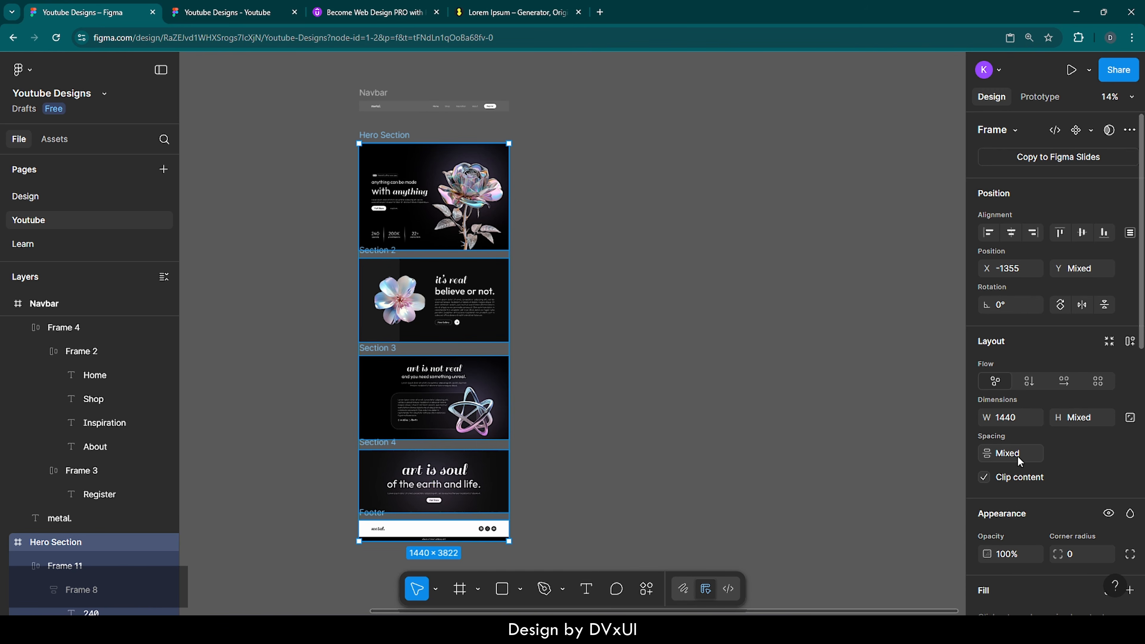
type("0")
key("Return")
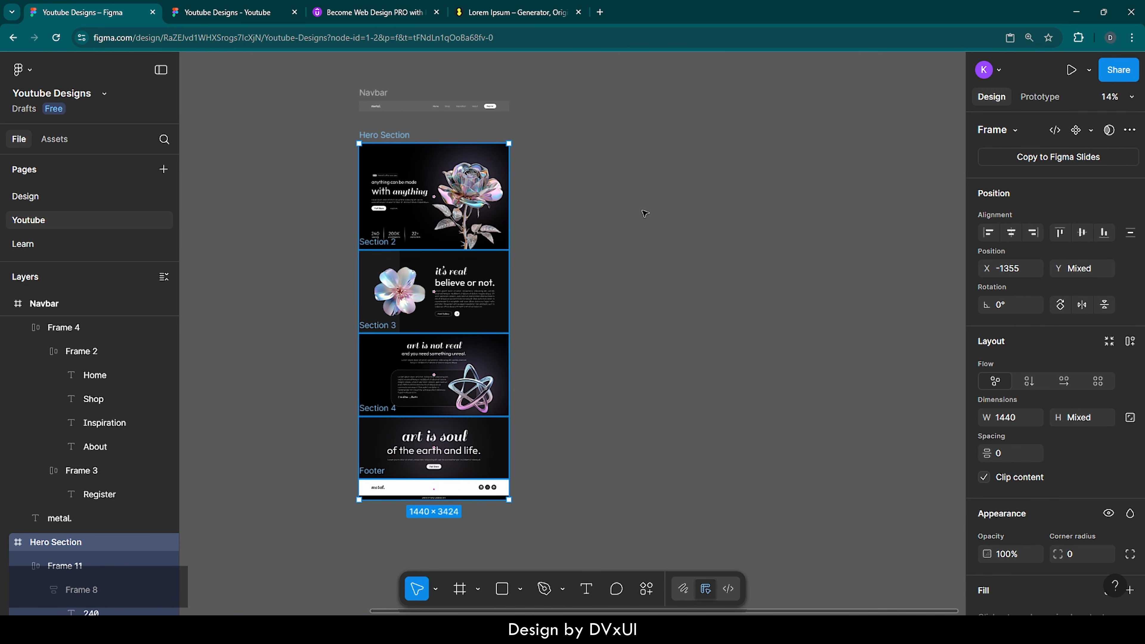
Step: Wrap the selected sections in a new frame with a black 000000 fill
right_click(399, 154)
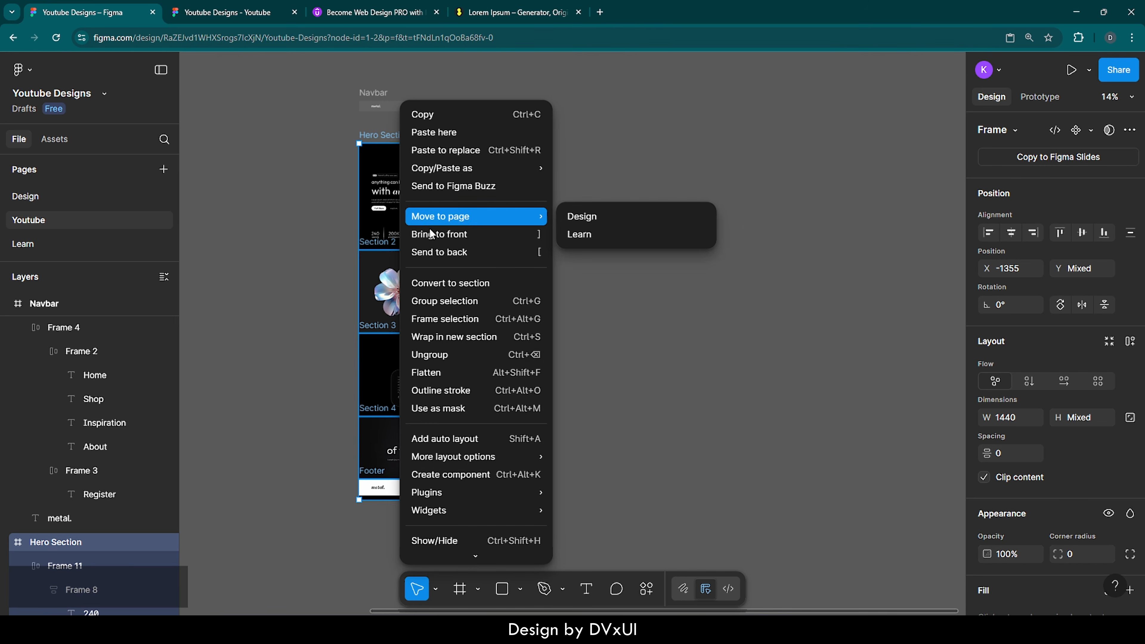
left_click(468, 321)
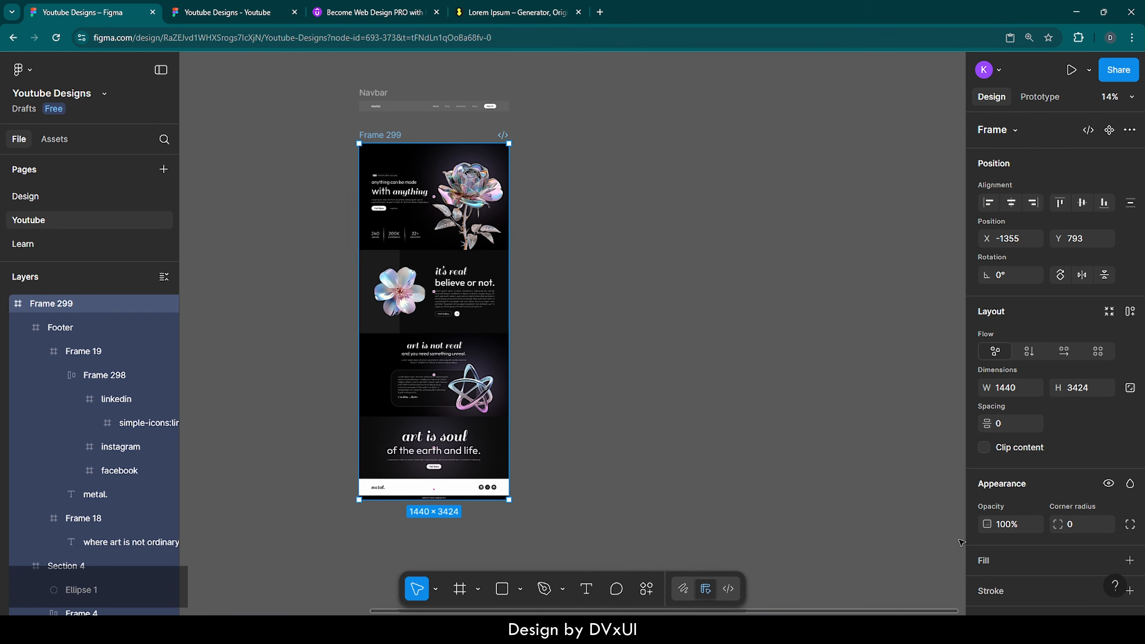
scroll(1053, 553, "down", 2)
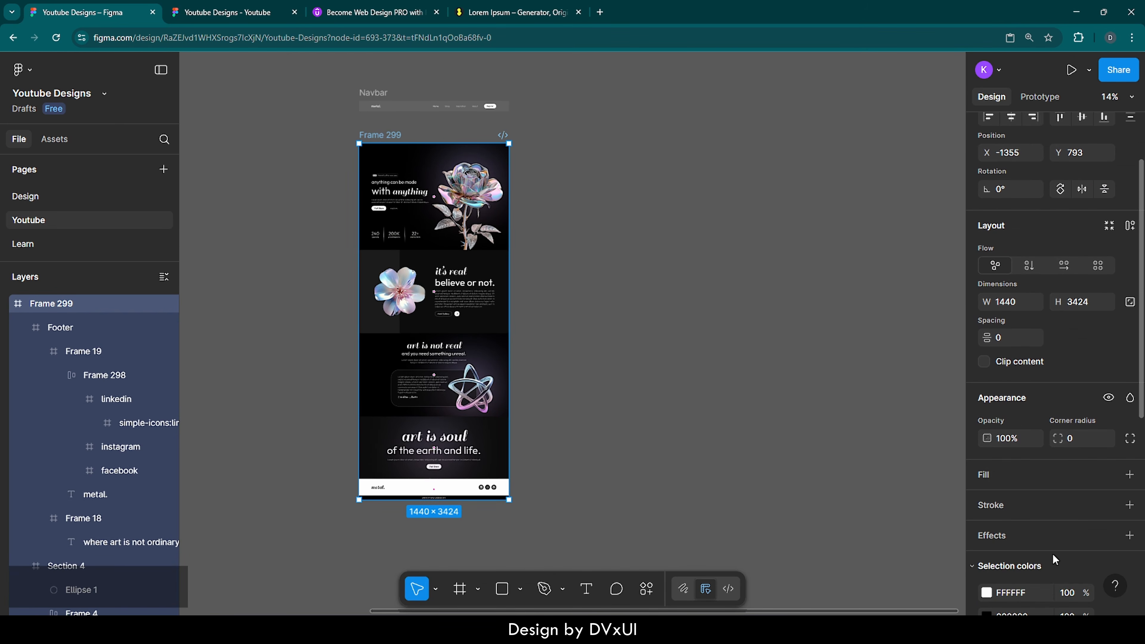
left_click(989, 475)
left_click(1021, 502)
type("0")
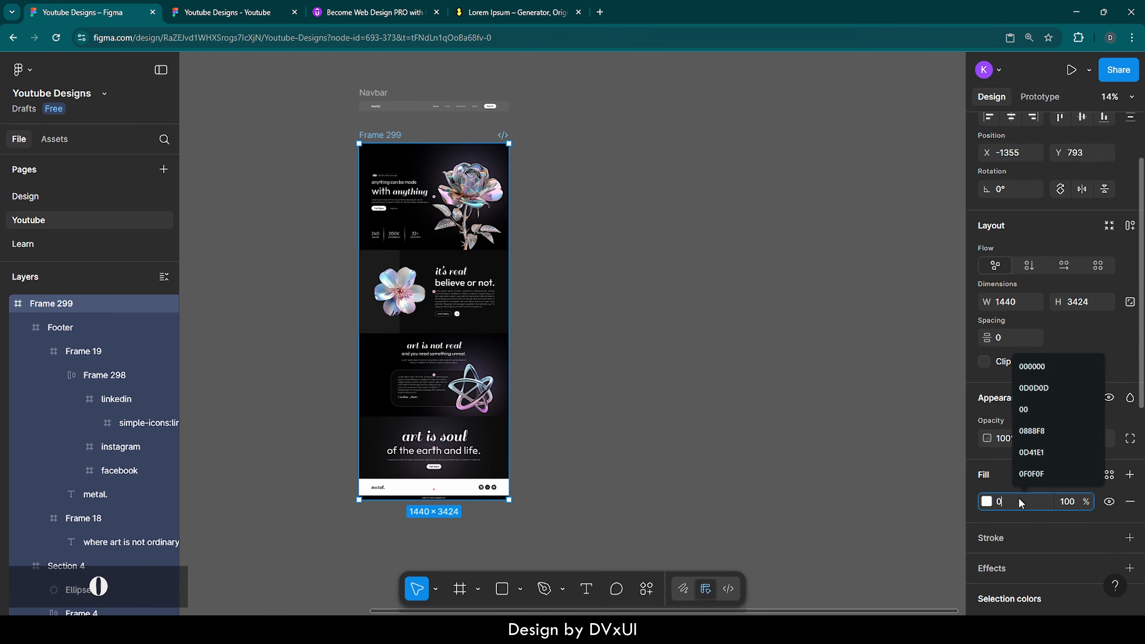
type("00000")
key("Return")
Step: Rename the new frame from Frame 299 to 'Website'
scroll(708, 337, "left", 2)
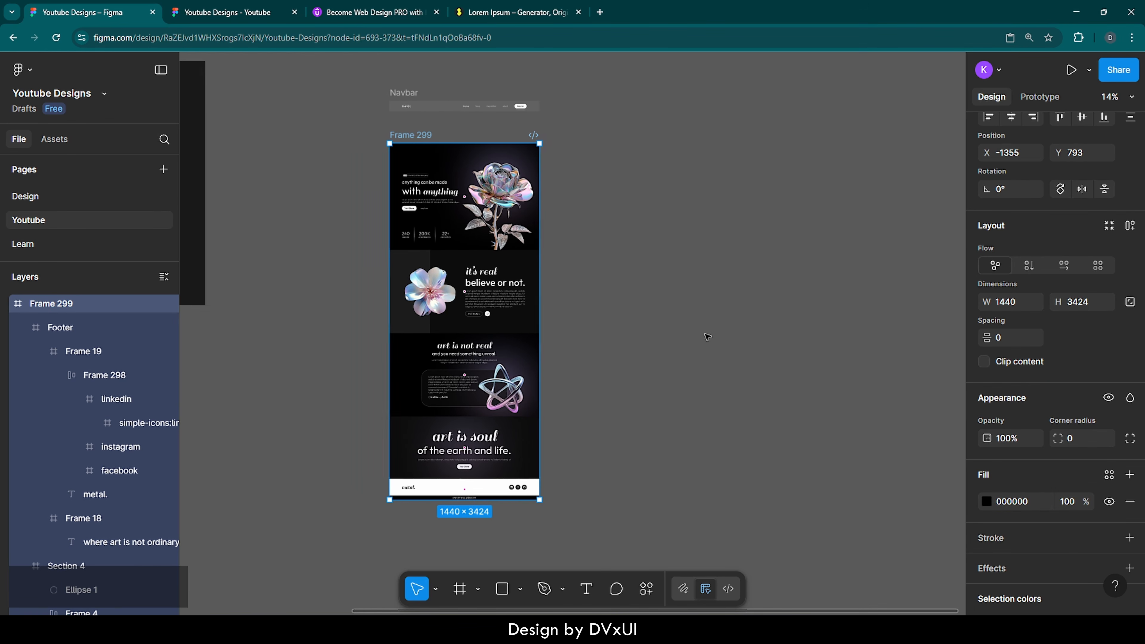
scroll(707, 337, "left", 5)
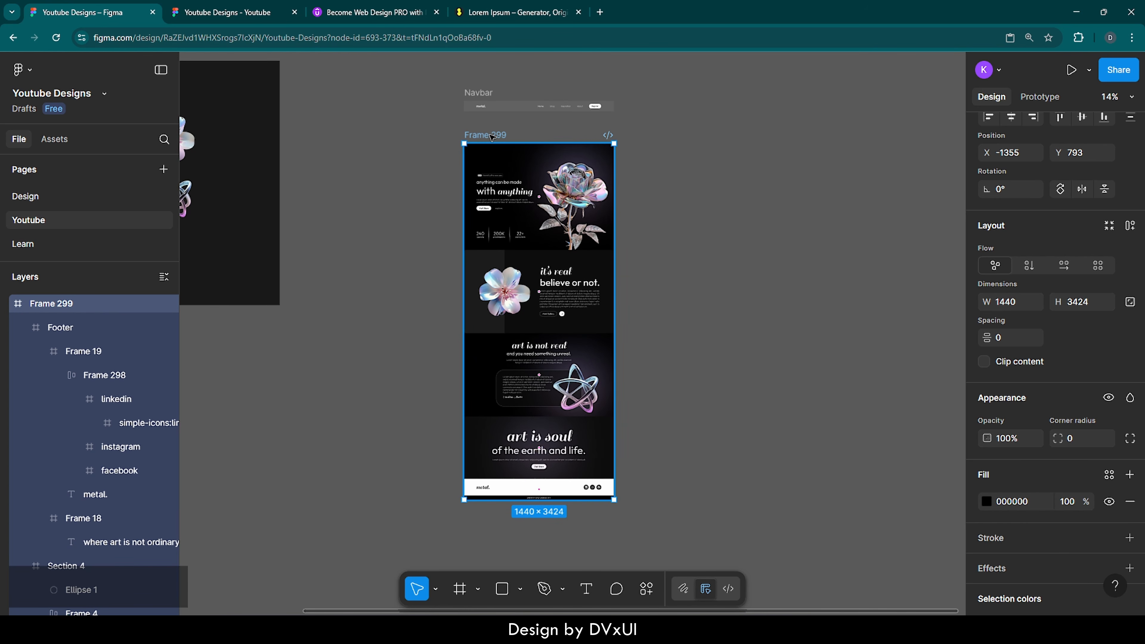
double_click(492, 137)
key("BackSpace")
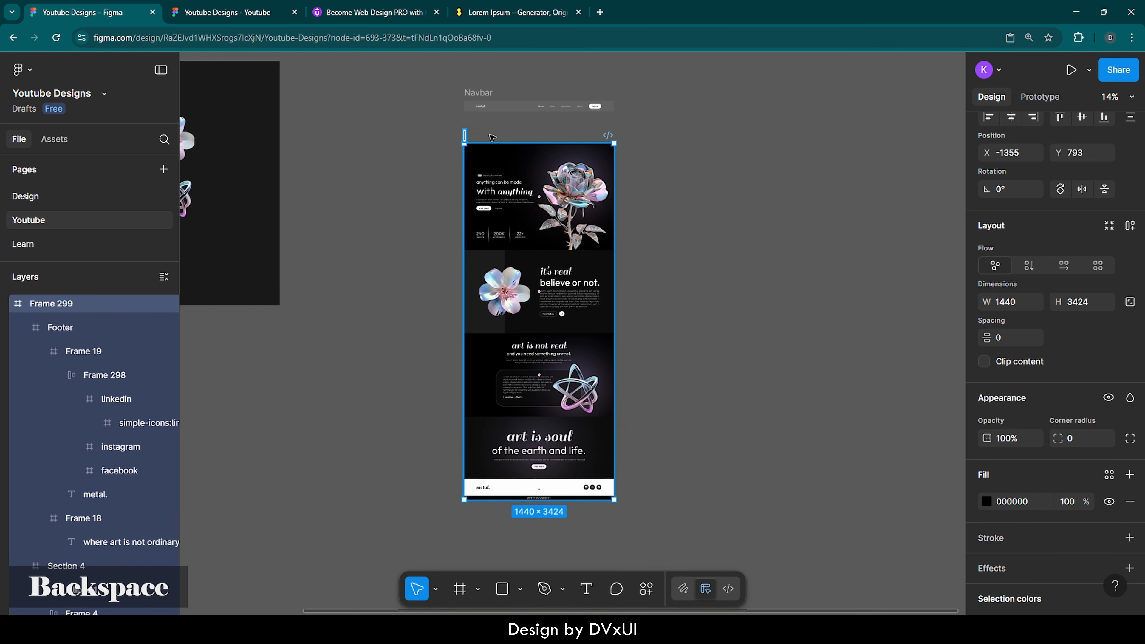
type("Website")
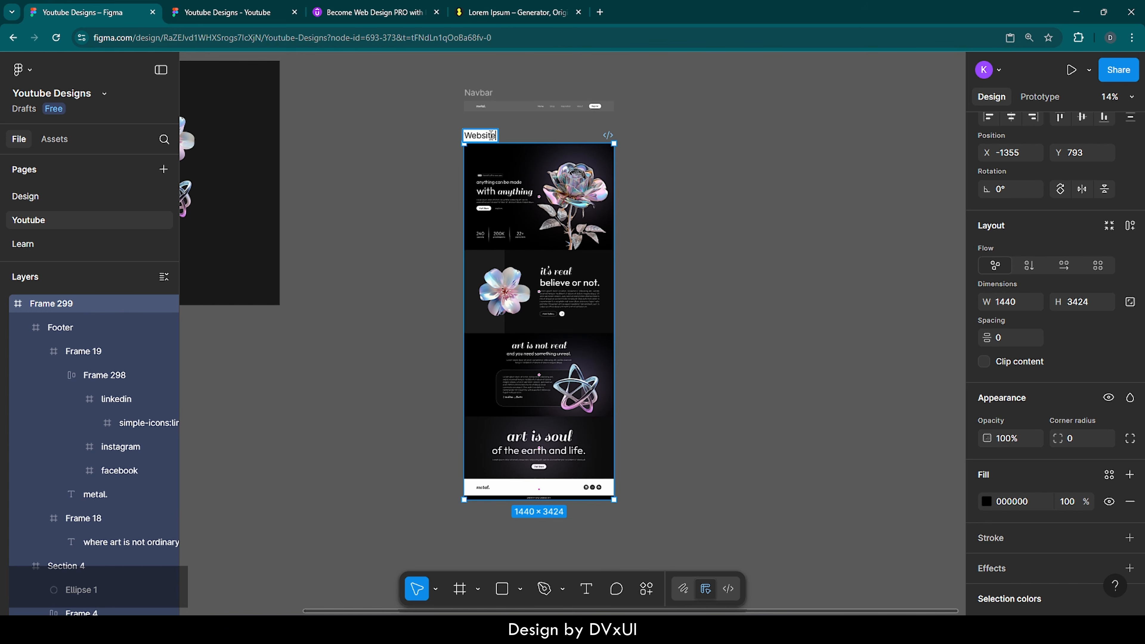
key("Return")
left_click(575, 127)
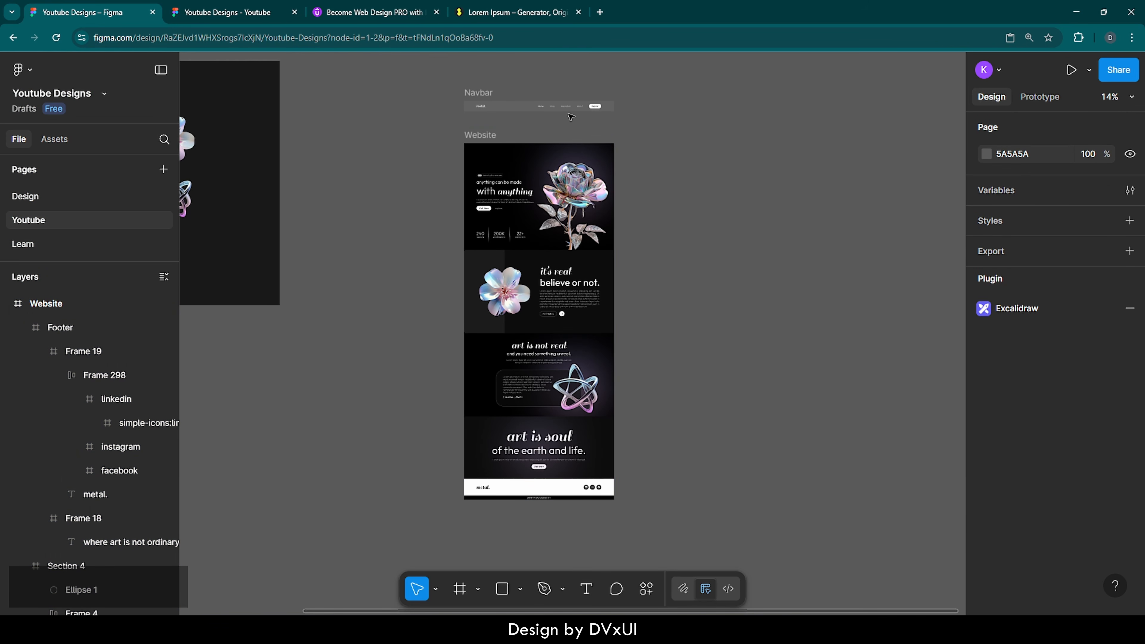
Step: Cut the Navbar, select the Website frame, and collapse its section layers
left_click(481, 94)
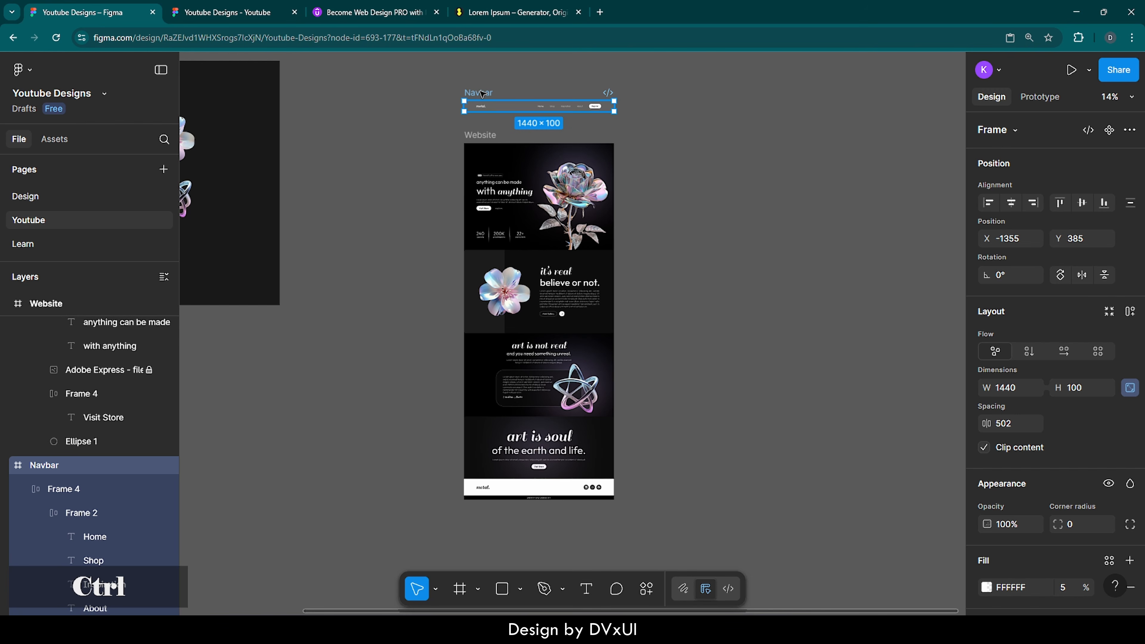
key("ctrl+x")
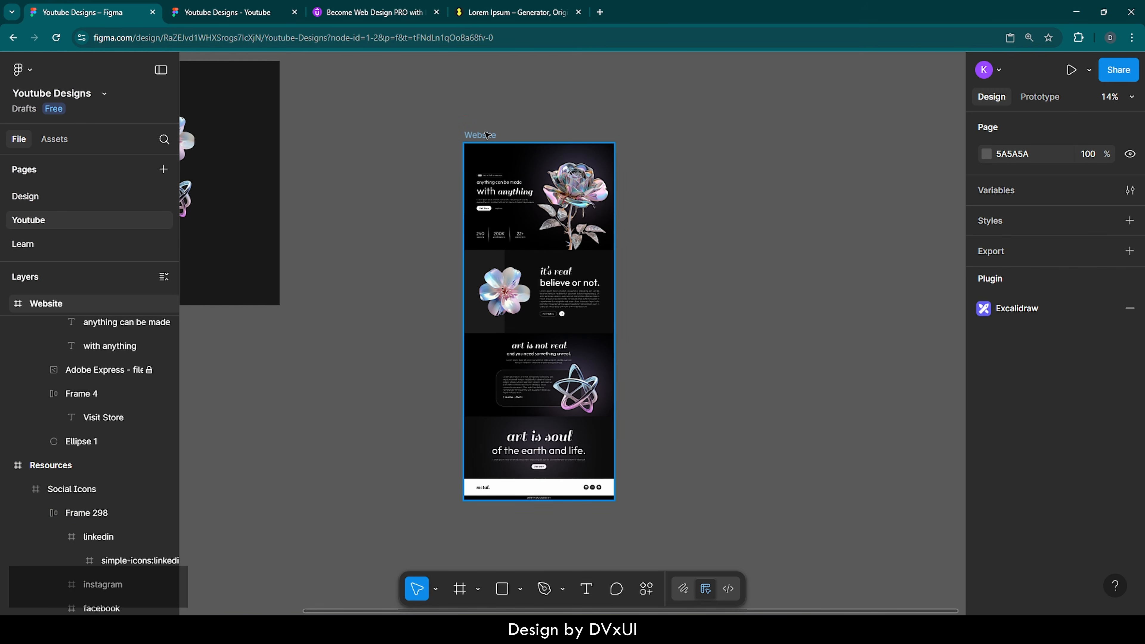
left_click(487, 136)
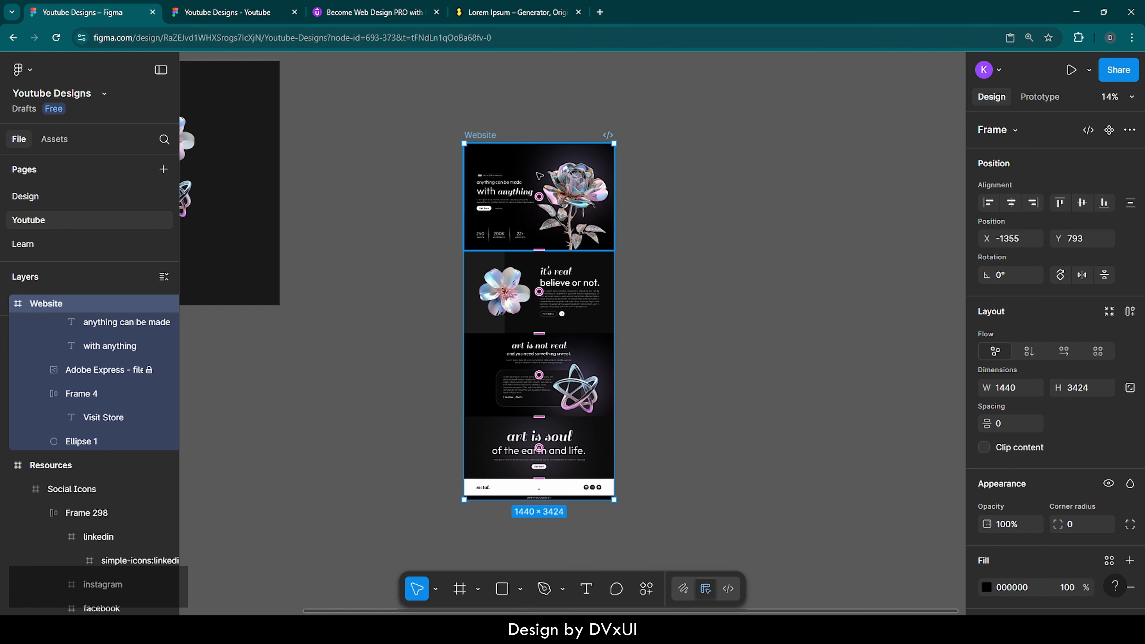
scroll(75, 356, "up", 15)
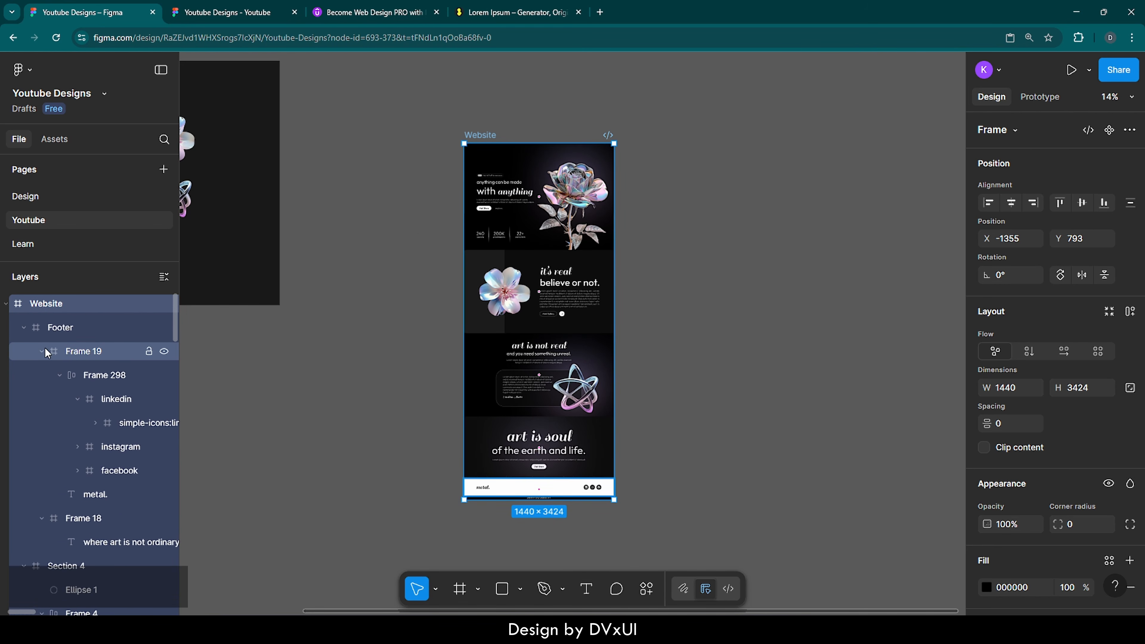
left_click(23, 328)
left_click(23, 351)
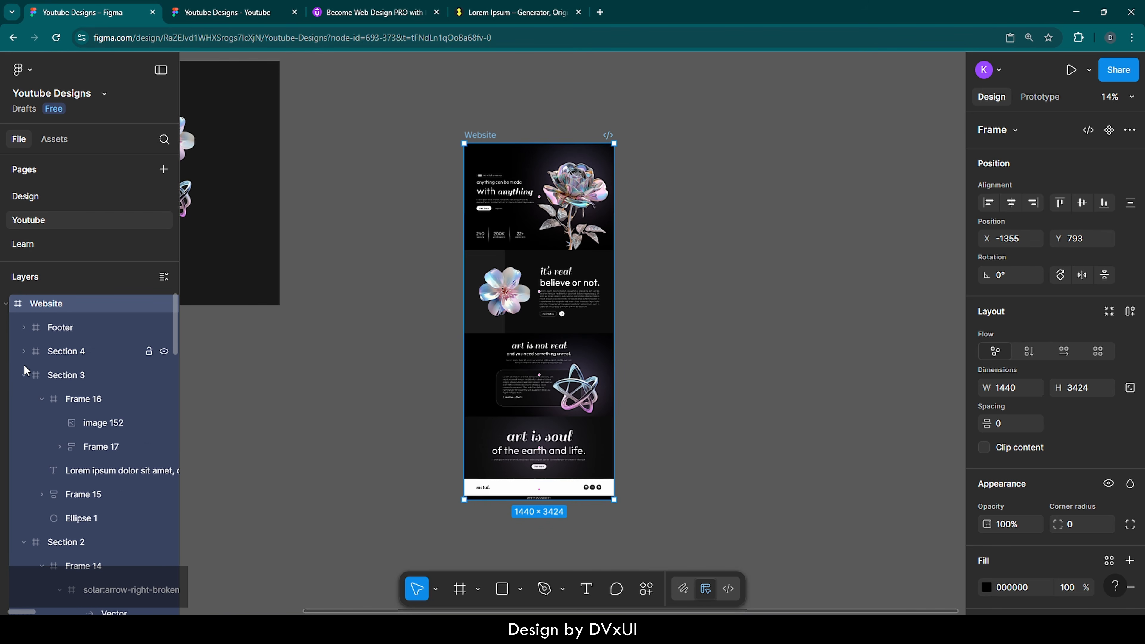
left_click(23, 375)
left_click(24, 399)
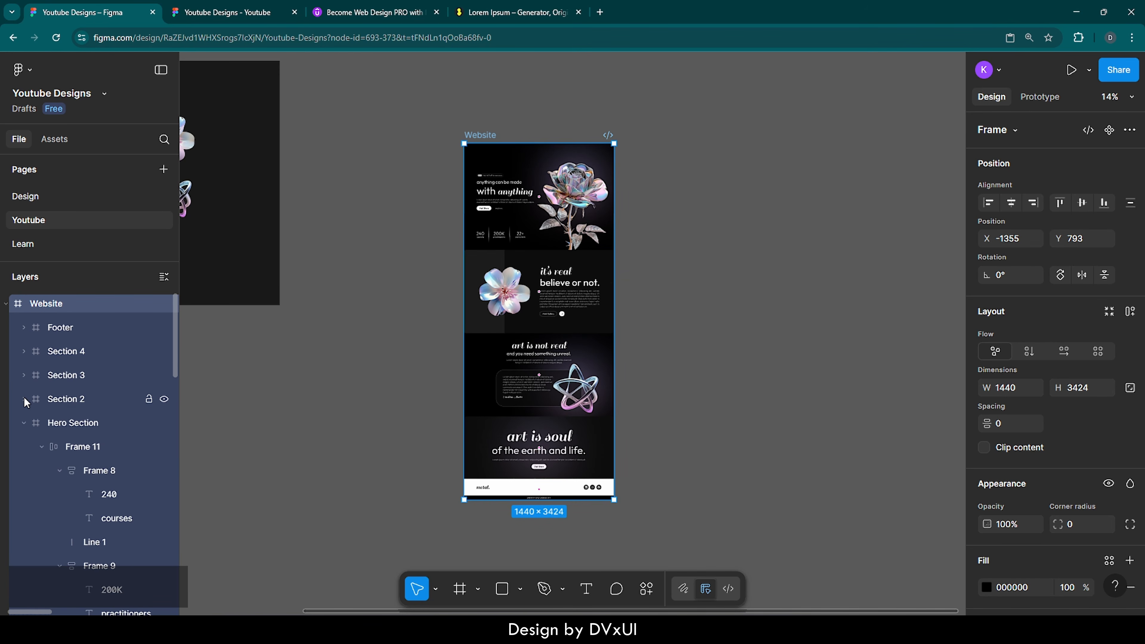
left_click(23, 421)
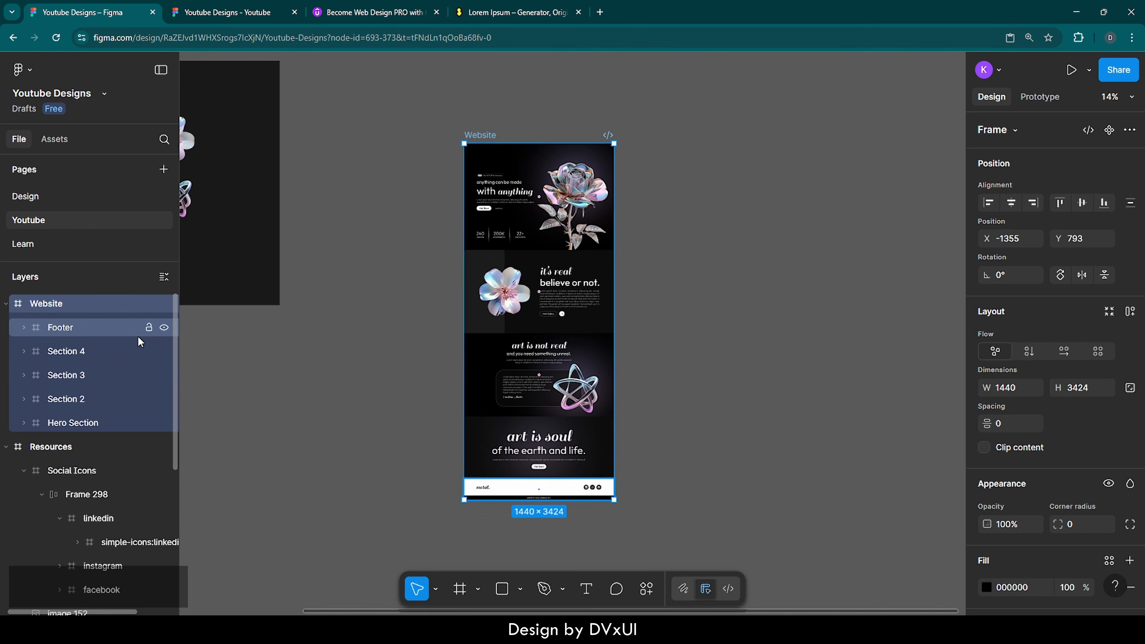
scroll(551, 130, "up", 5)
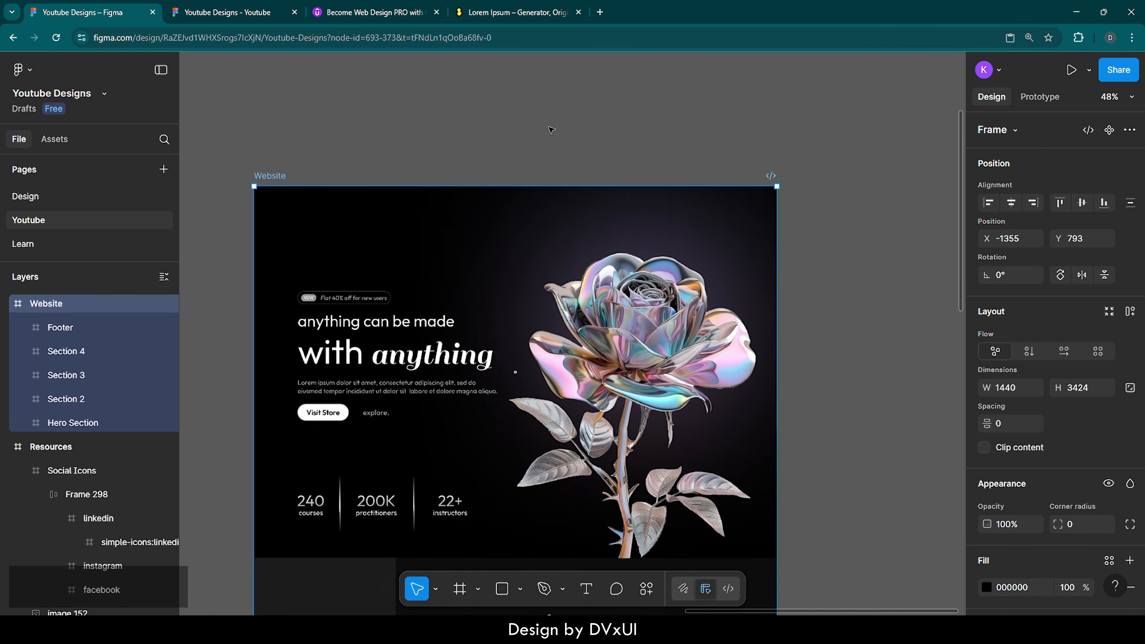
Step: Paste the Navbar into Website and align it to the top at X 0, Y 0
key("ctrl")
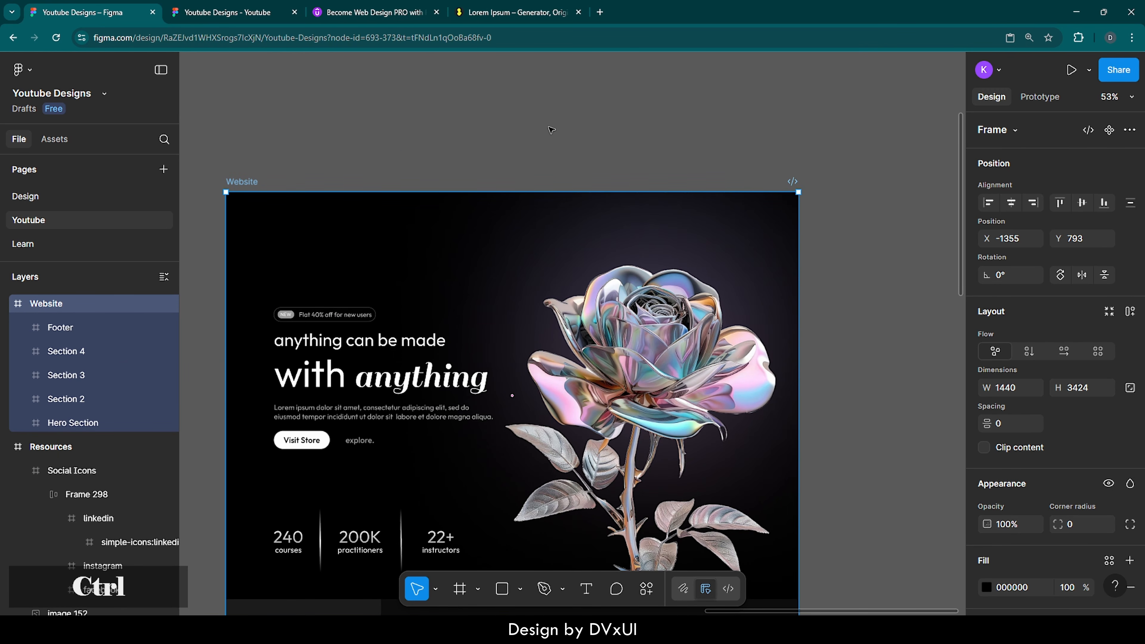
key("ctrl+v")
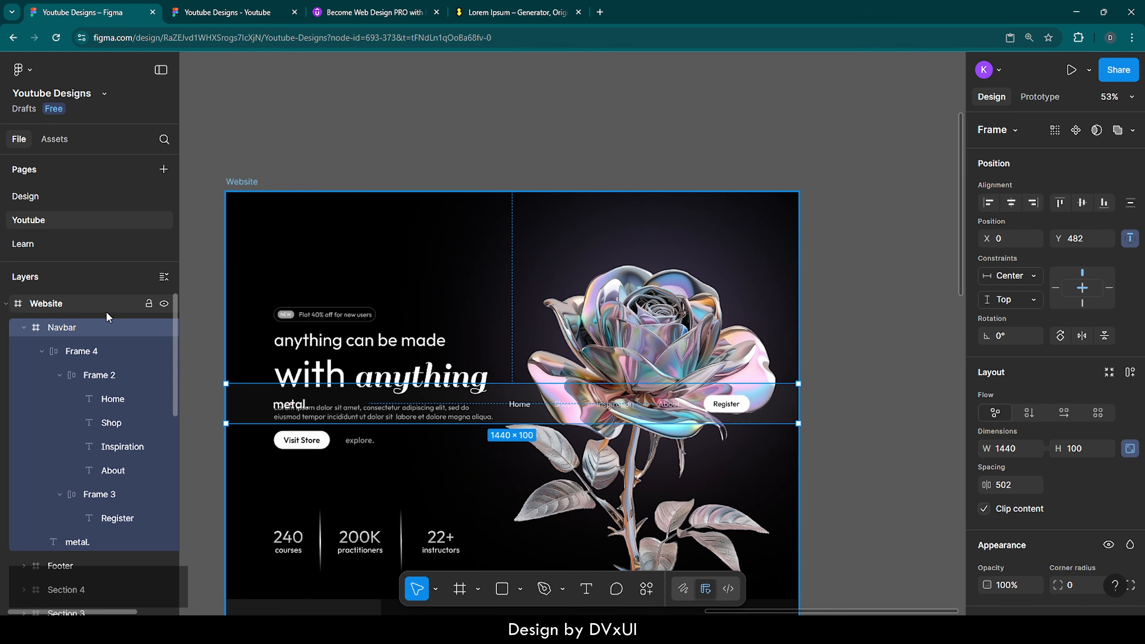
left_click(24, 328)
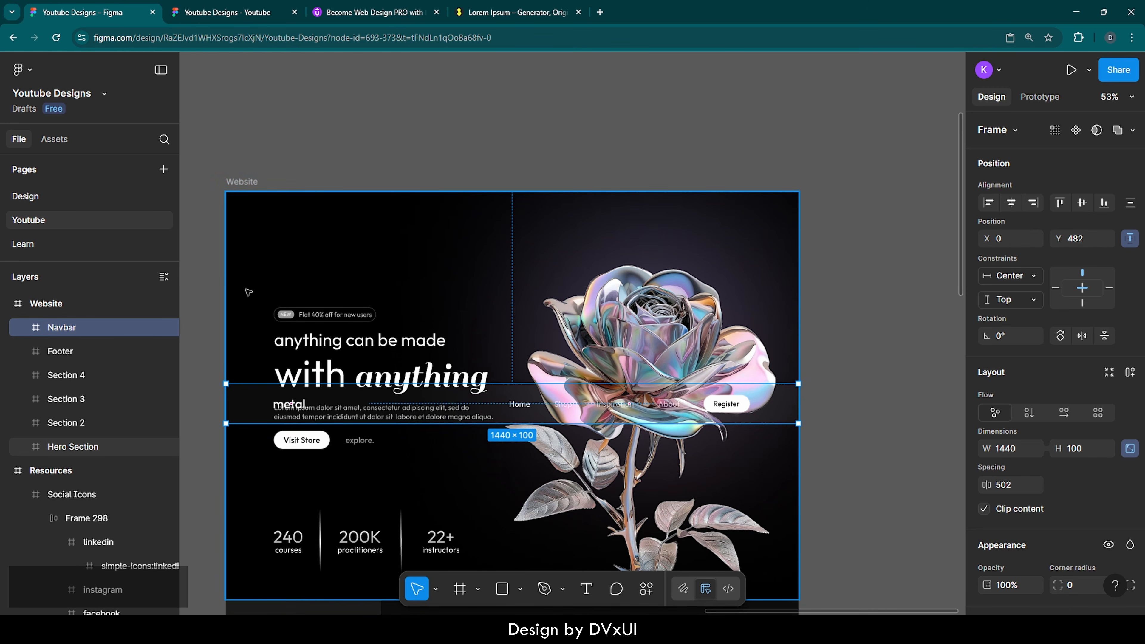
scroll(248, 290, "left", 1)
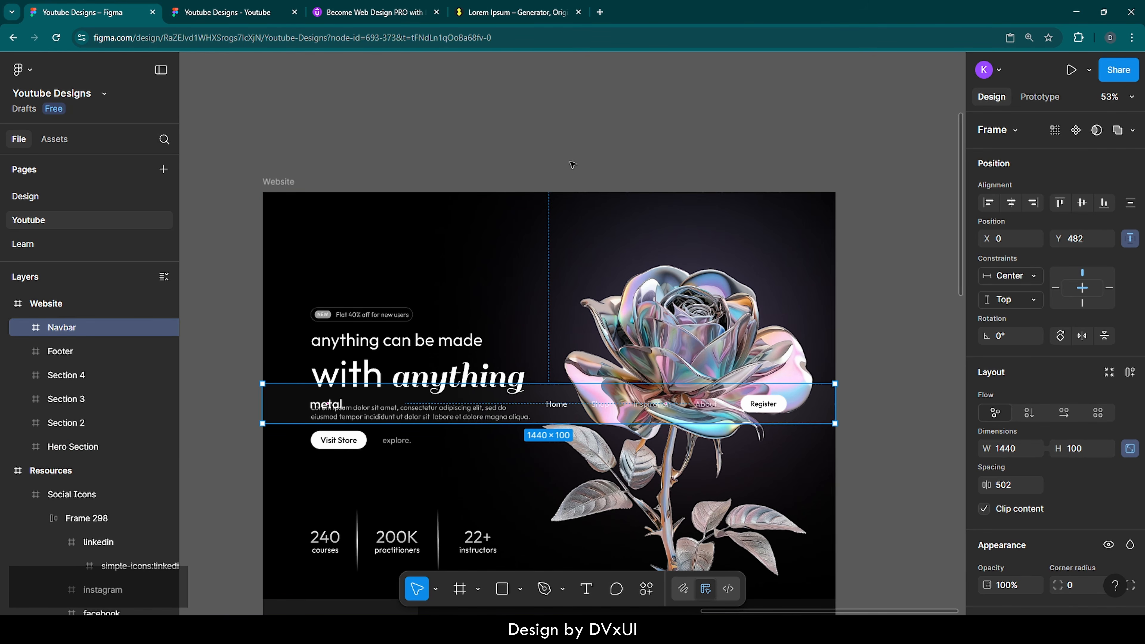
left_click(1062, 203)
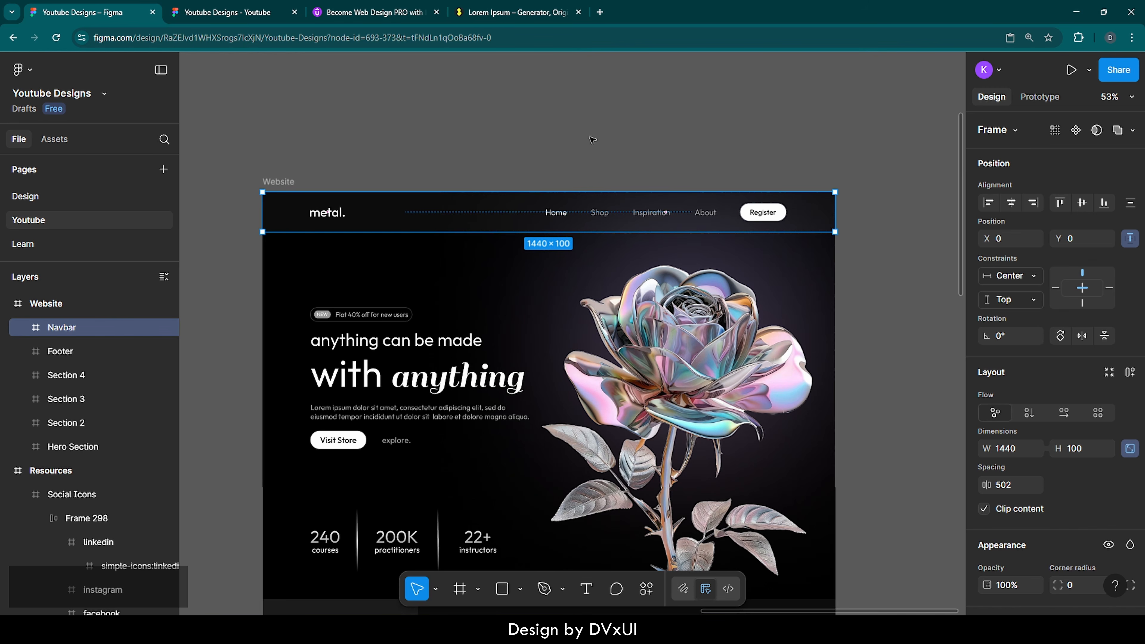
left_click(567, 140)
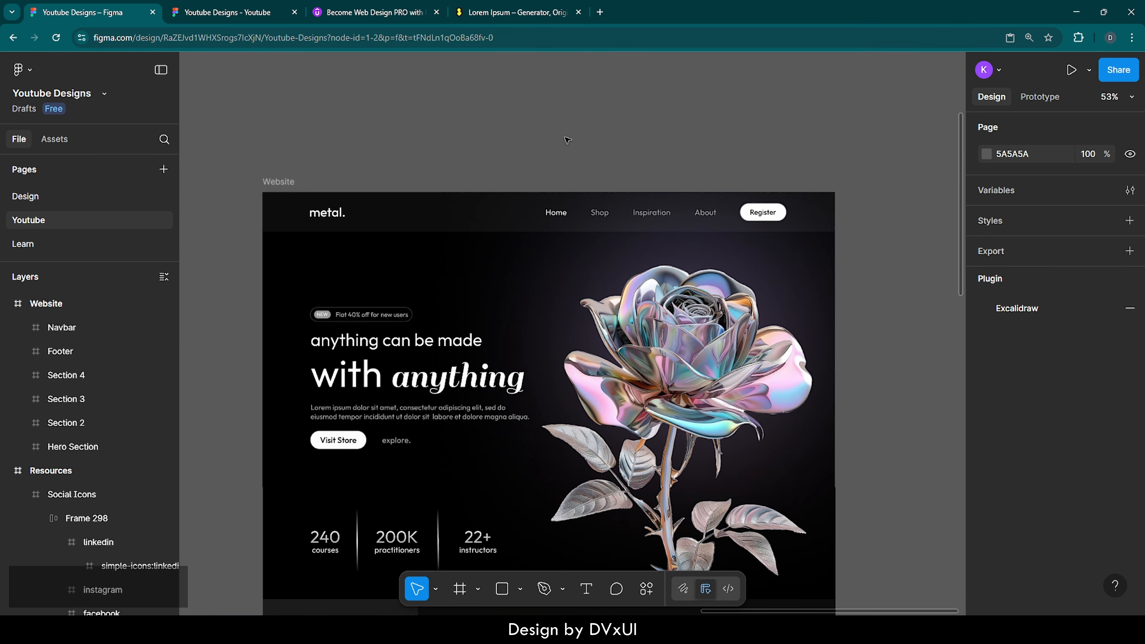
left_click(290, 180)
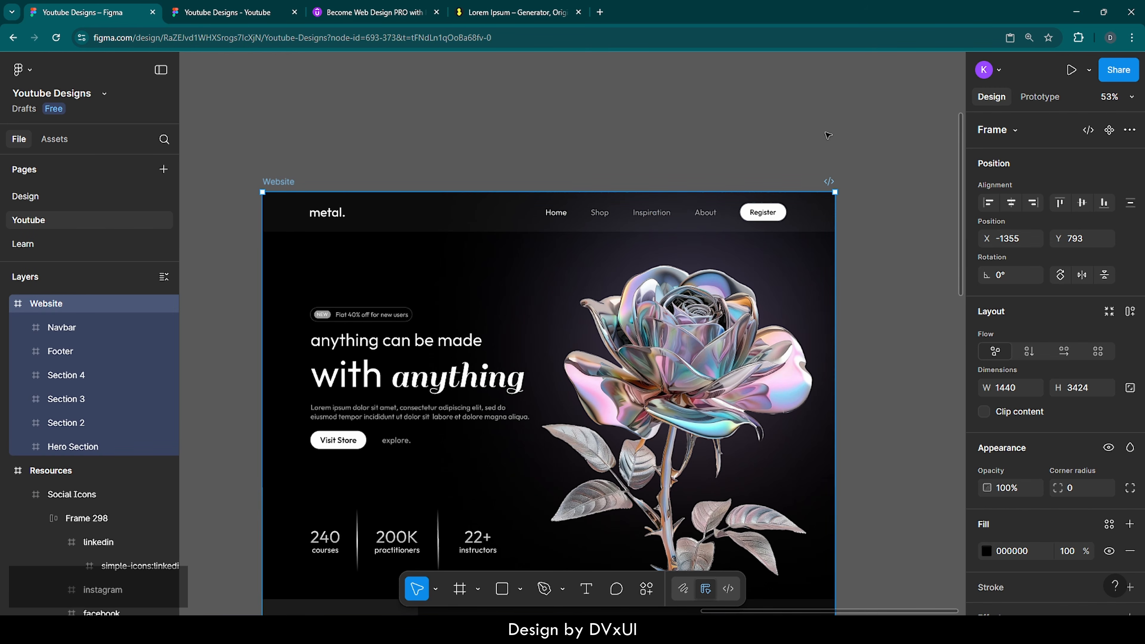
Step: Present the Website frame as a prototype, scroll through it, then return to the editor tab
left_click(1070, 72)
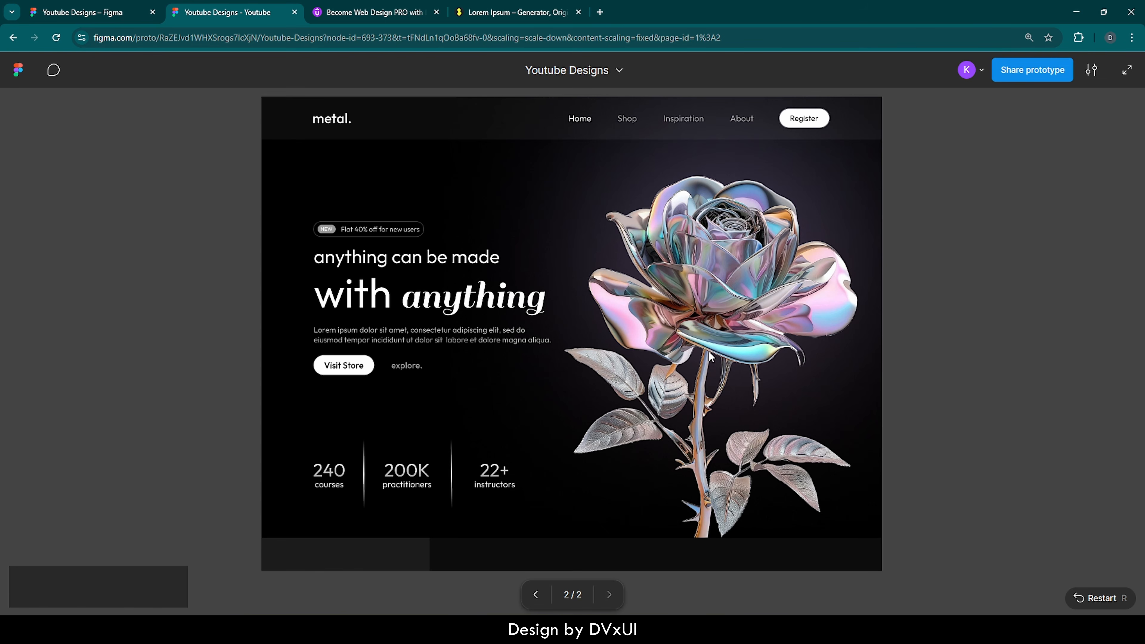
scroll(709, 351, "down", 2)
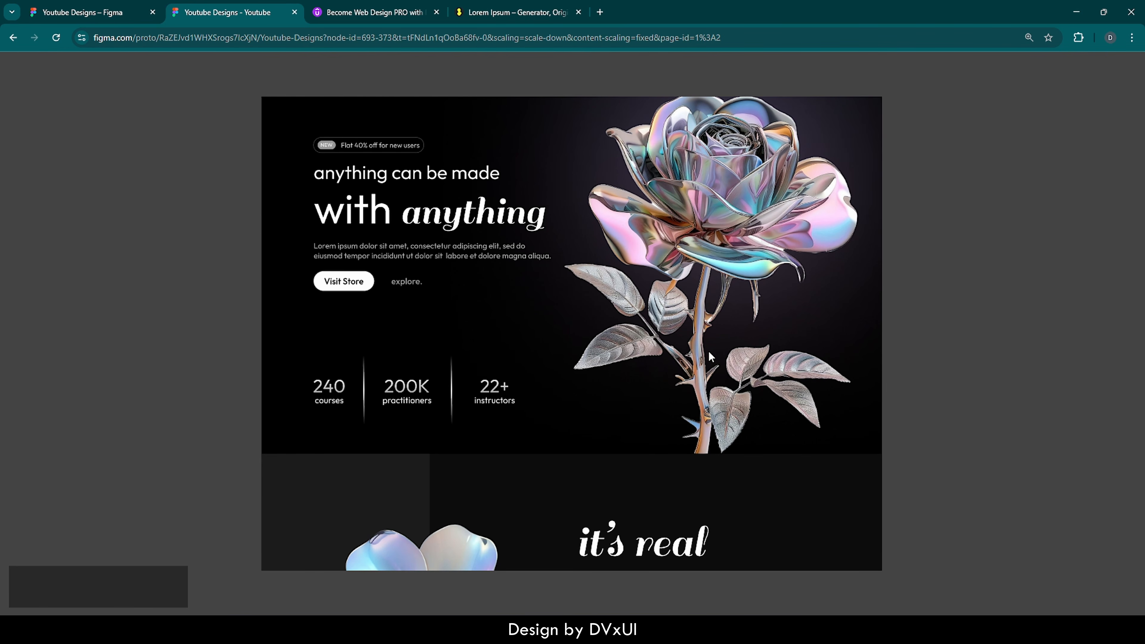
scroll(709, 351, "down", 2)
scroll(709, 351, "up", 3)
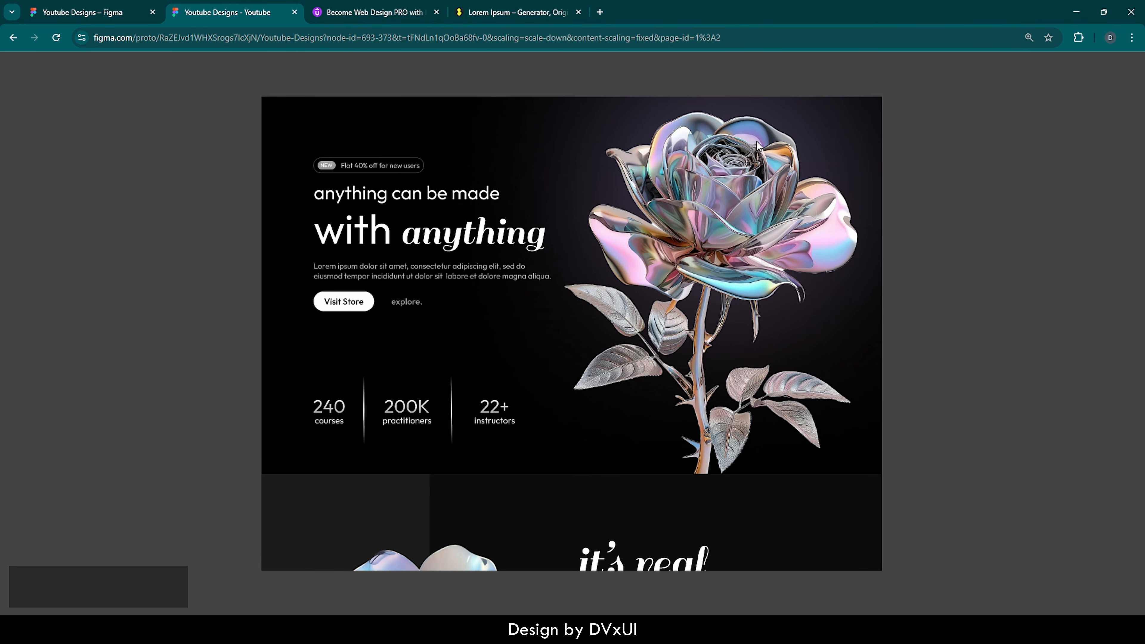
scroll(757, 141, "up", 2)
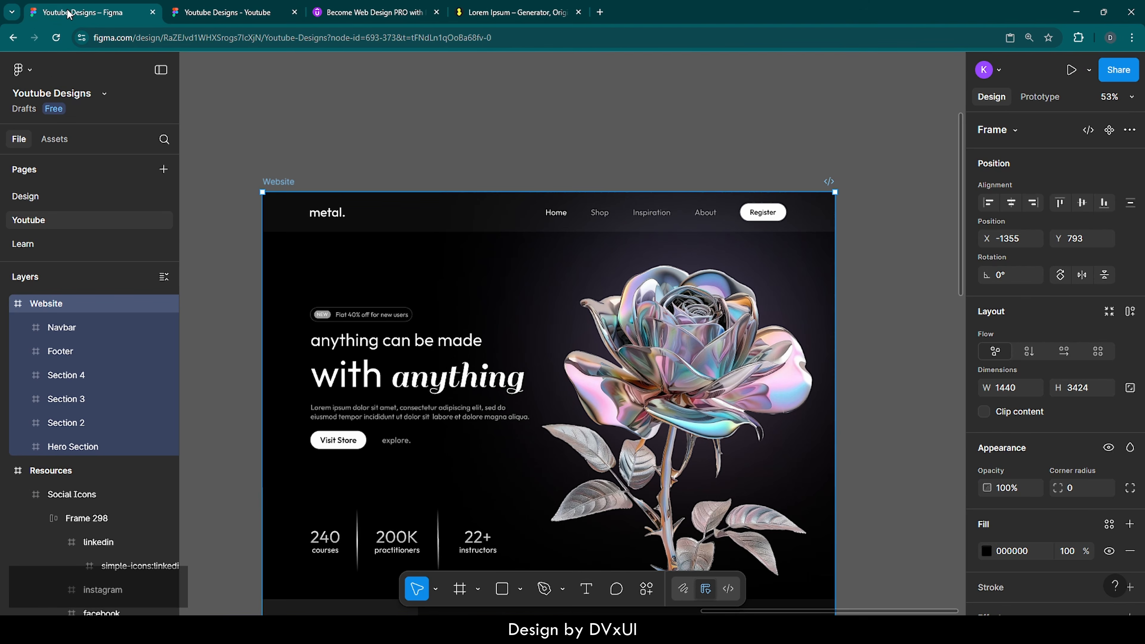
left_click(71, 13)
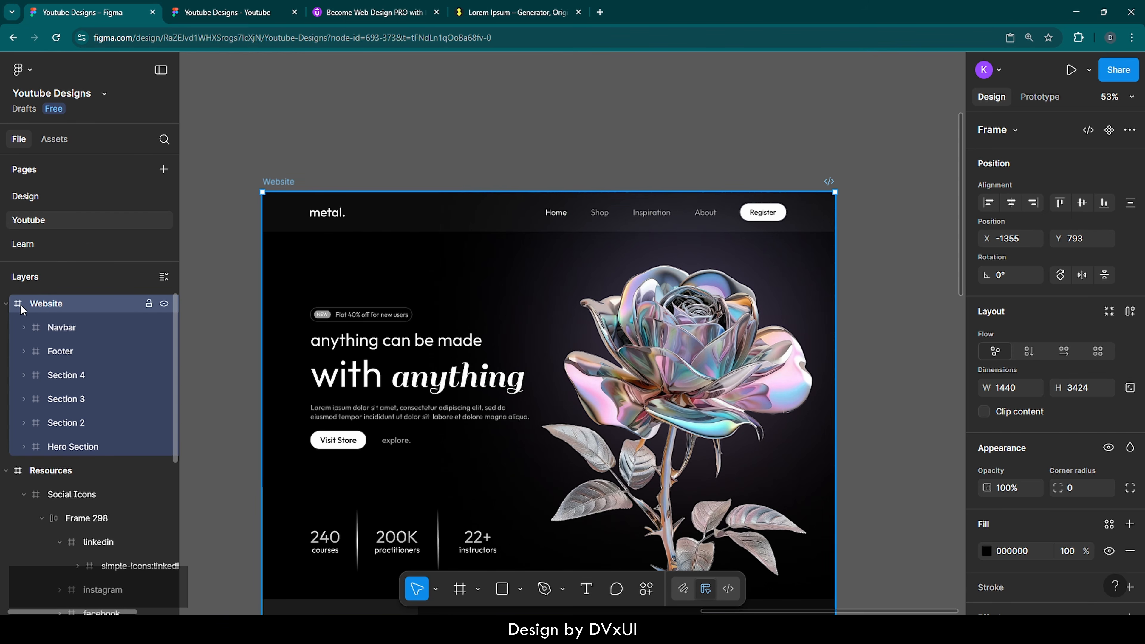
Step: Collapse the Resources layers and set the Navbar's scroll position to 'Fixed (stay in place)'
left_click(6, 304)
left_click(6, 304)
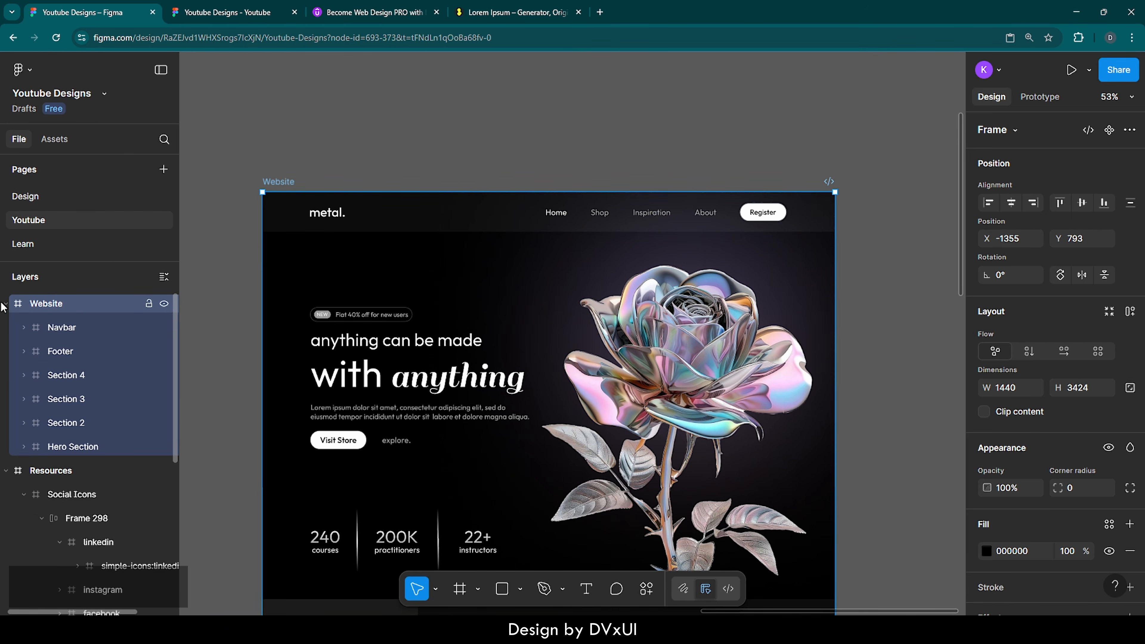
left_click(6, 470)
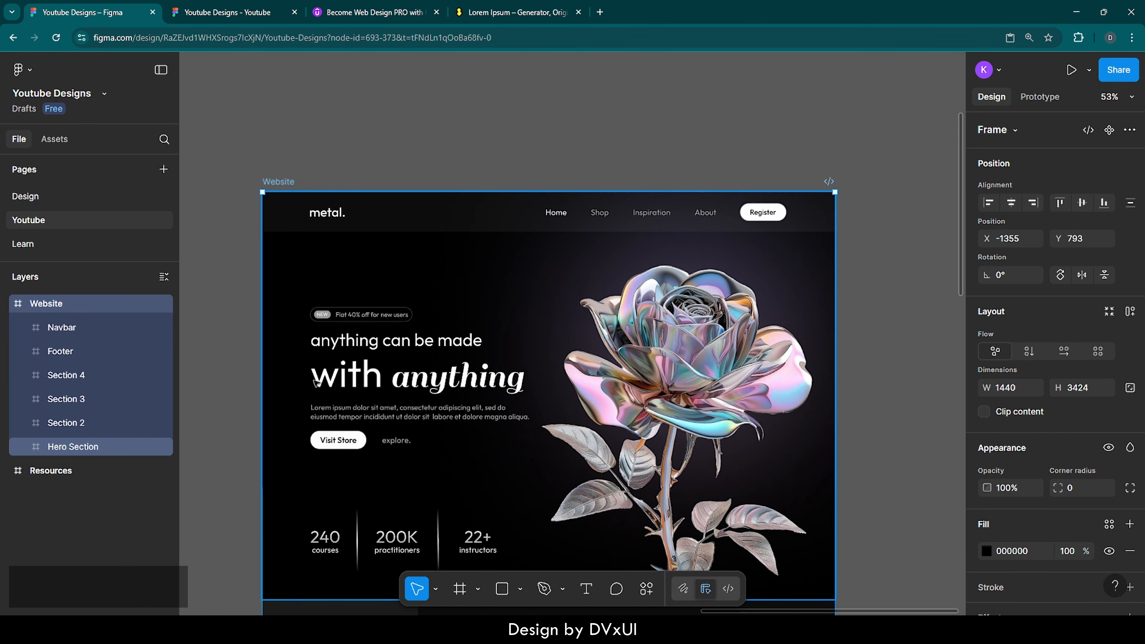
left_click(401, 212)
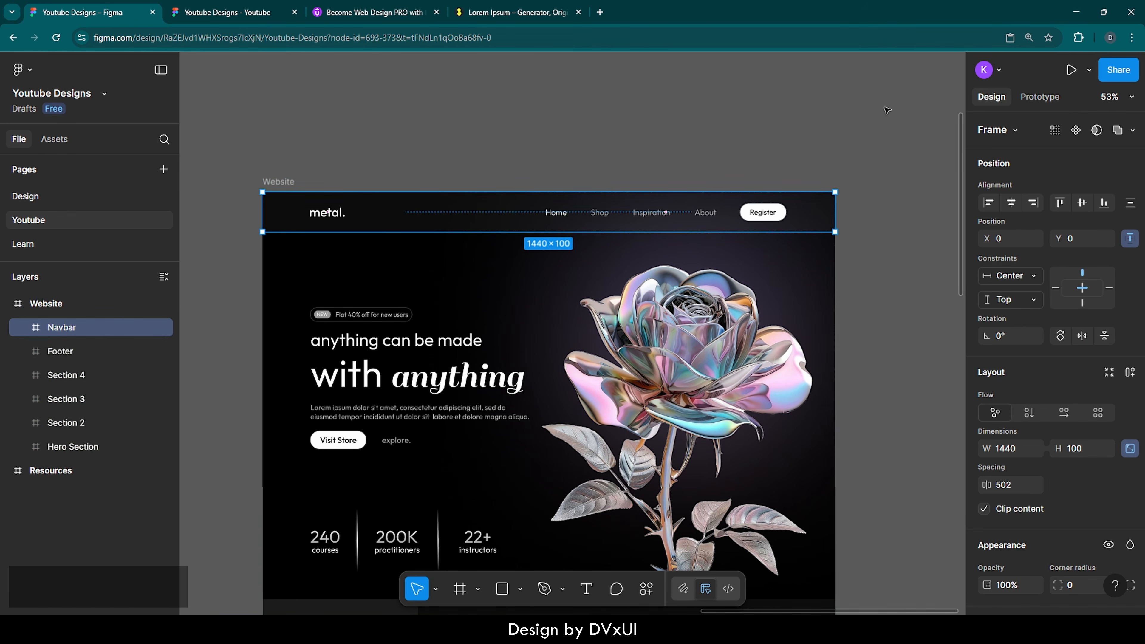
left_click(1054, 96)
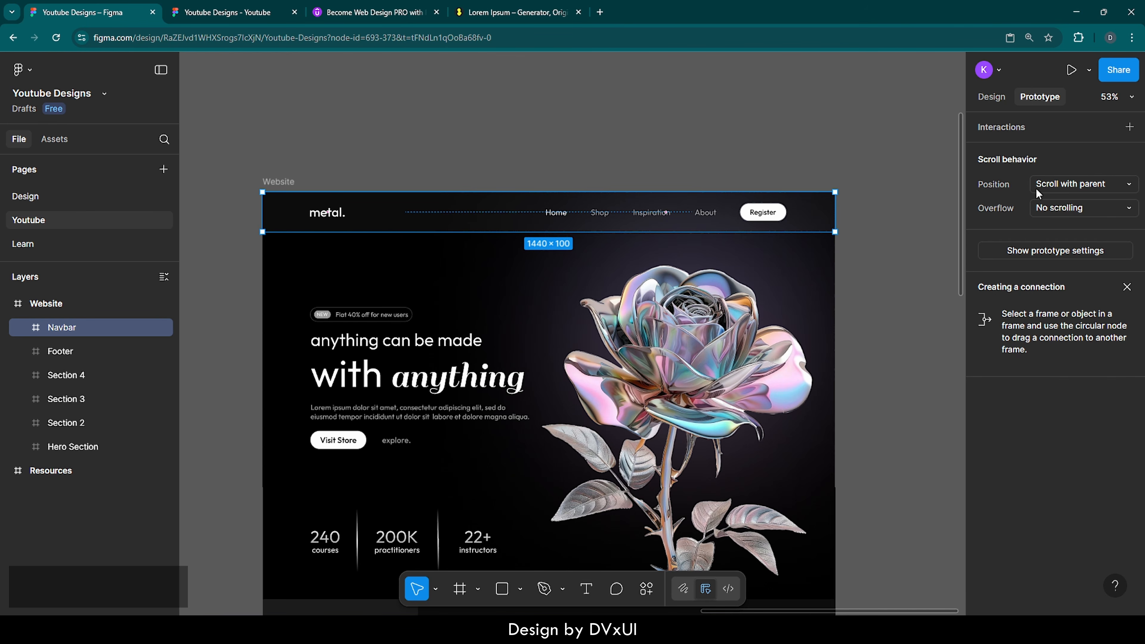
left_click(1086, 185)
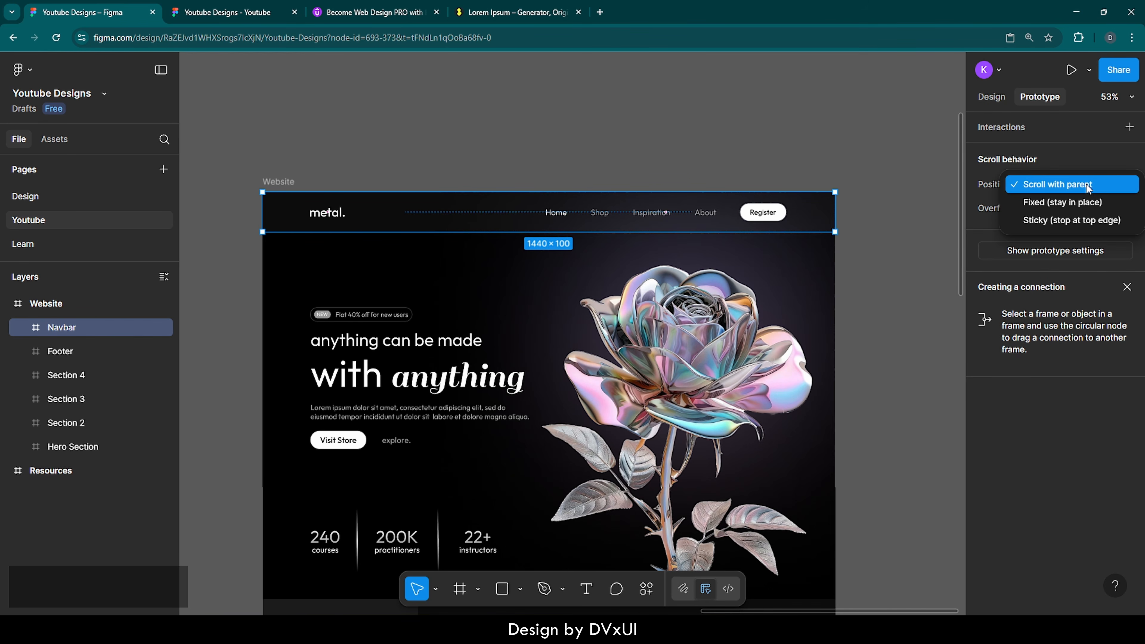
left_click(1039, 203)
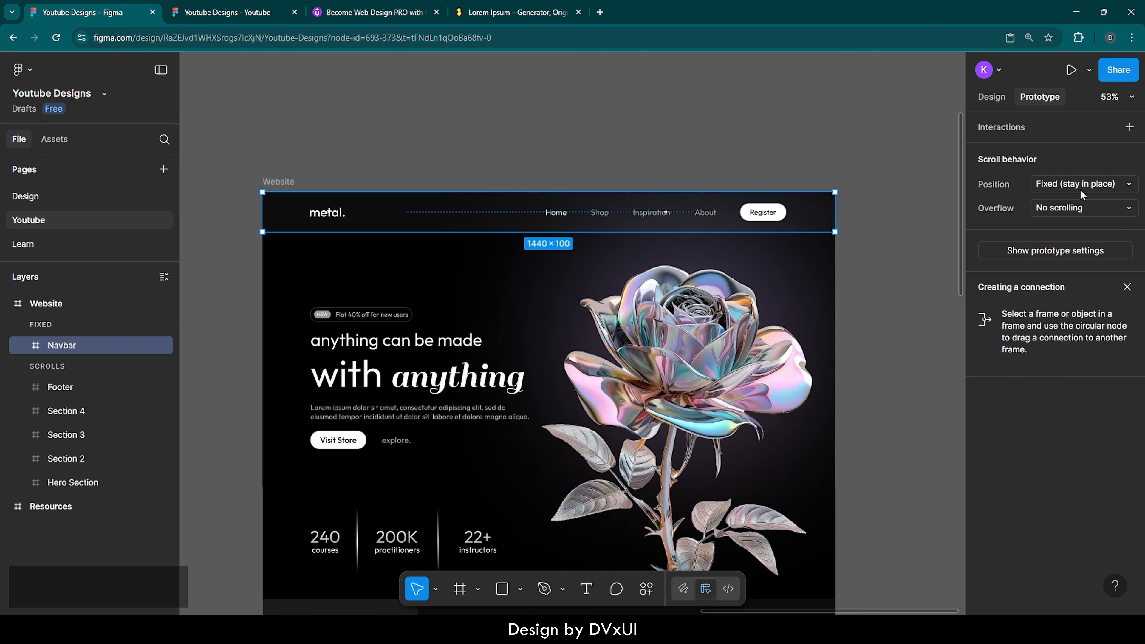
left_click(803, 149)
scroll(575, 115, "left", 1)
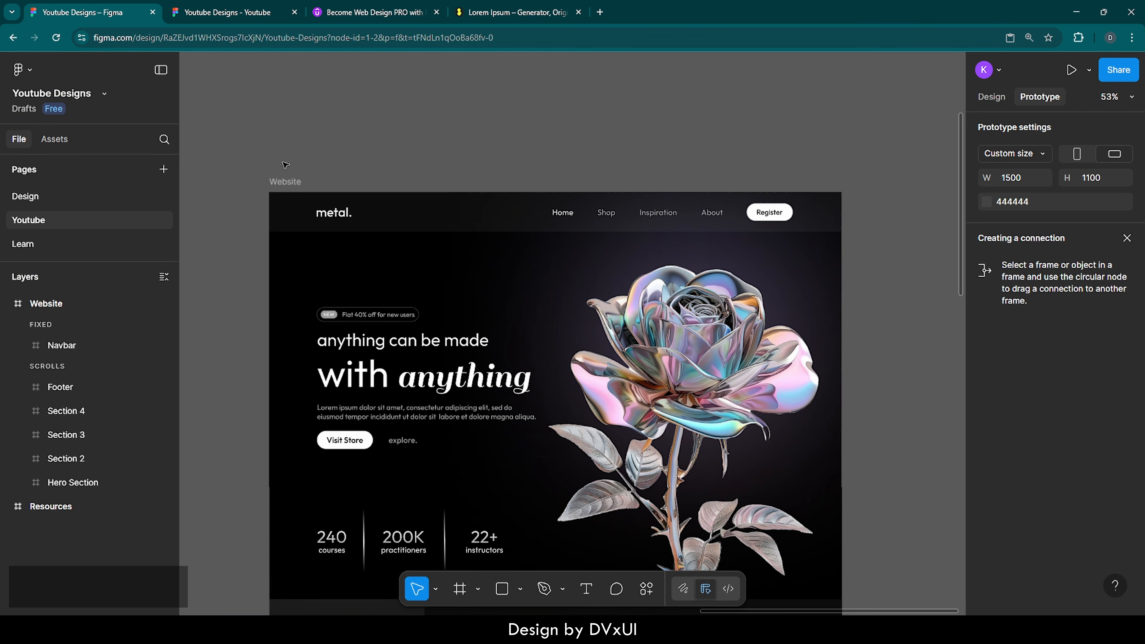
left_click(290, 180)
Step: Present the prototype, scroll down through the sections and back, checking the Navbar stays pinned
left_click(1072, 69)
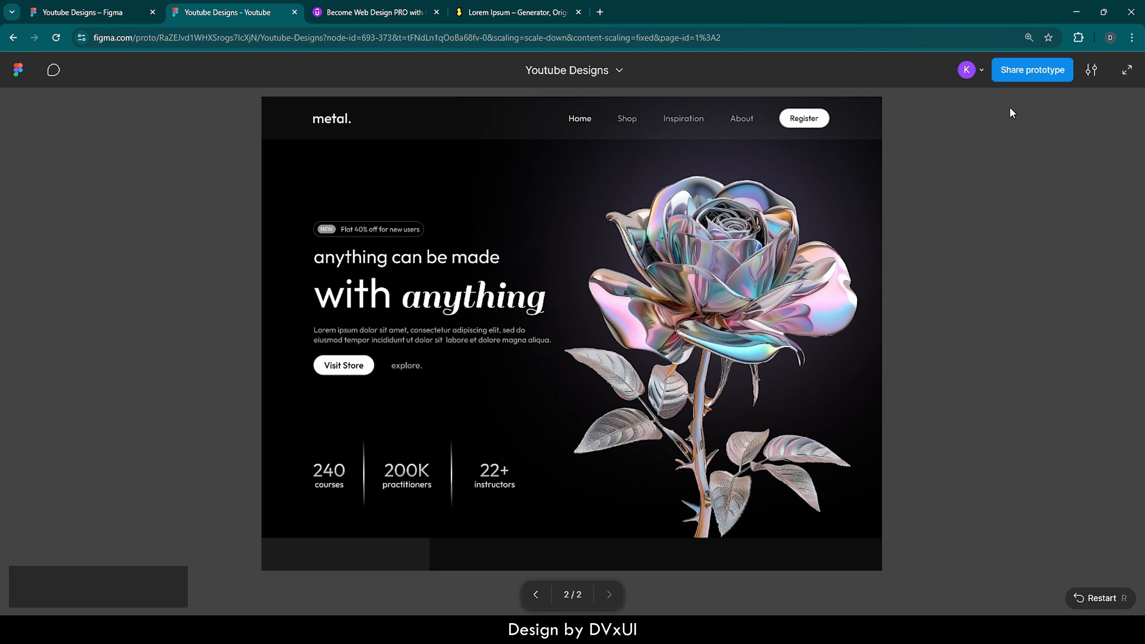
scroll(785, 299, "down", 2)
scroll(787, 300, "down", 5)
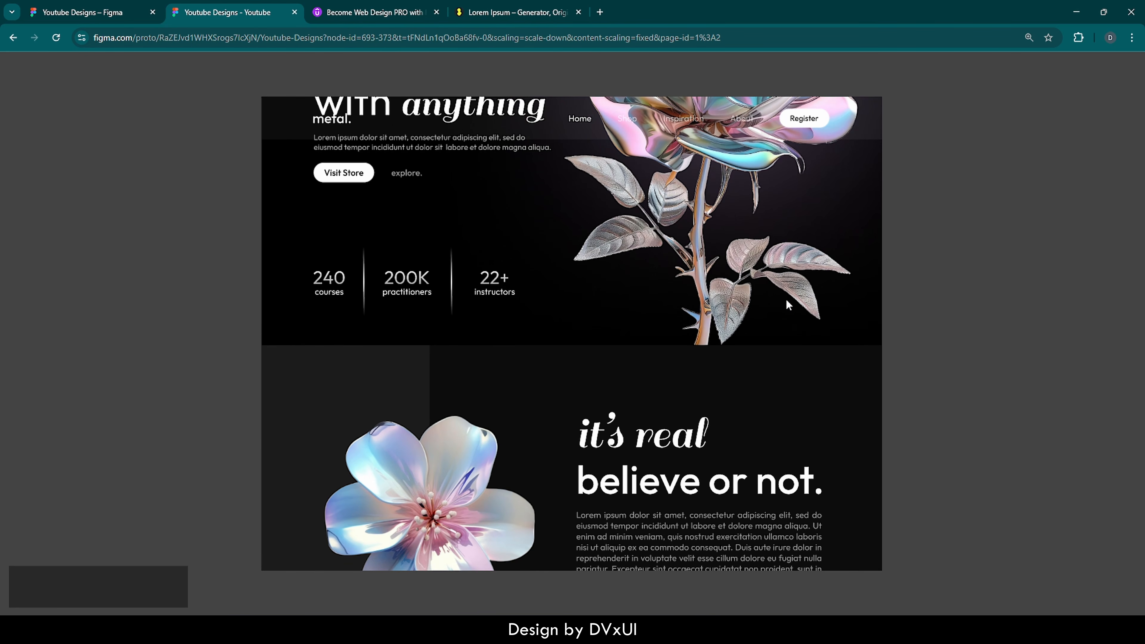
scroll(789, 306, "down", 3)
scroll(789, 306, "down", 4)
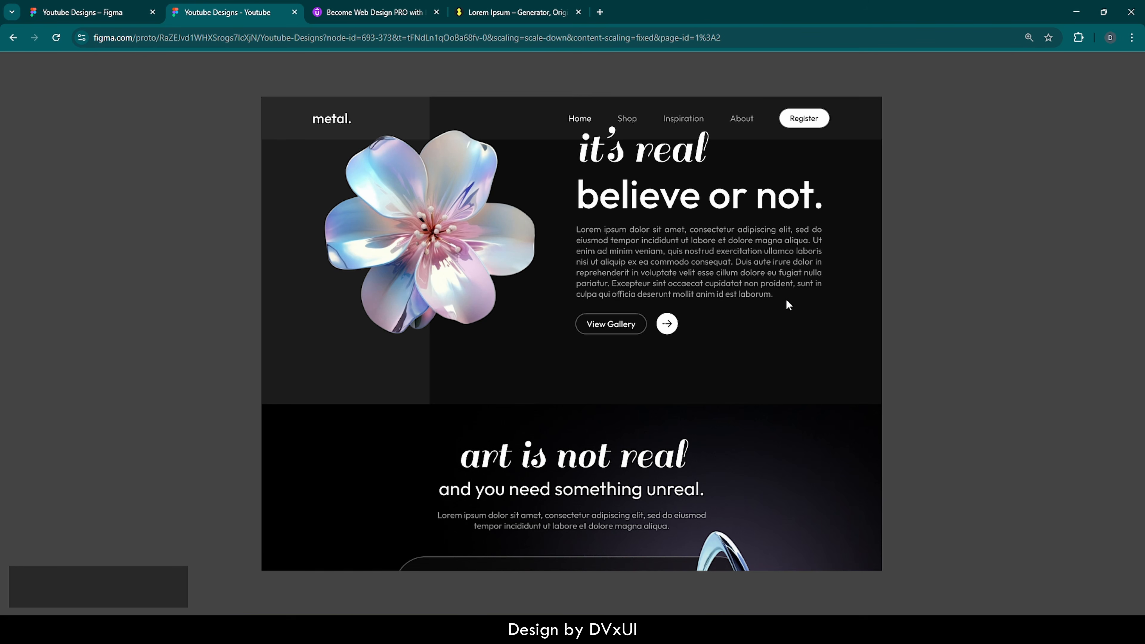
scroll(789, 306, "down", 1)
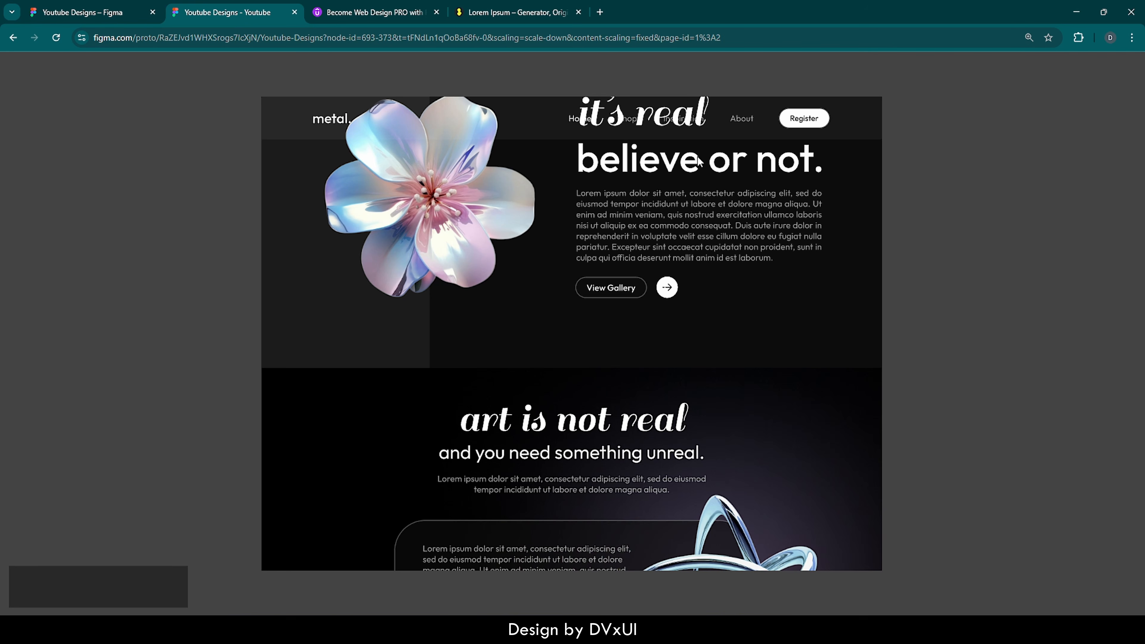
scroll(698, 160, "up", 5)
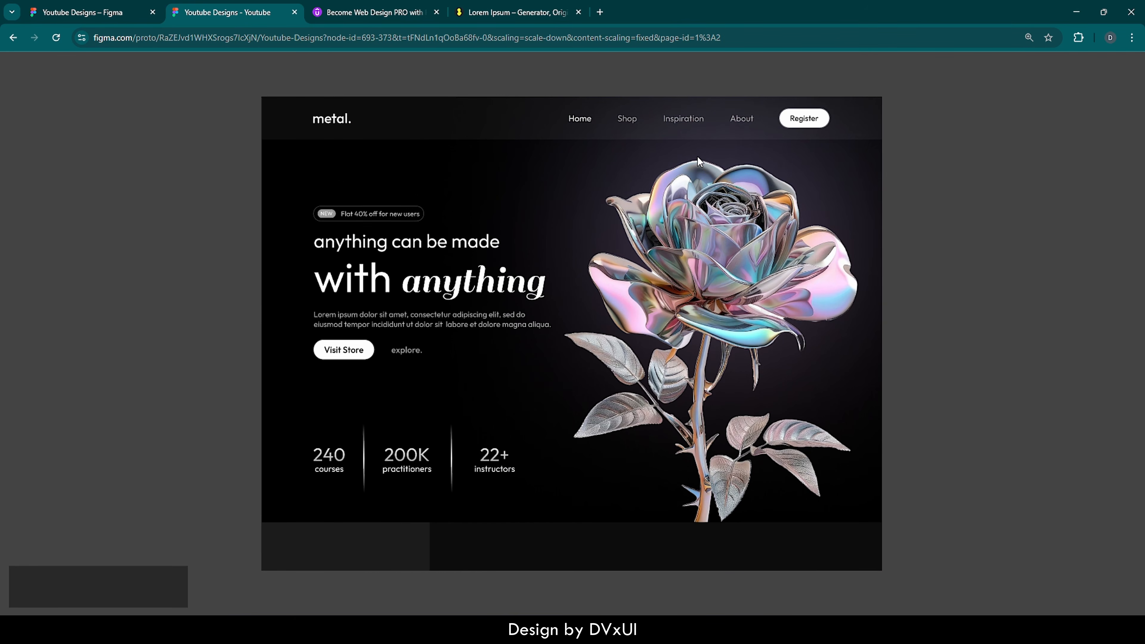
left_click(78, 13)
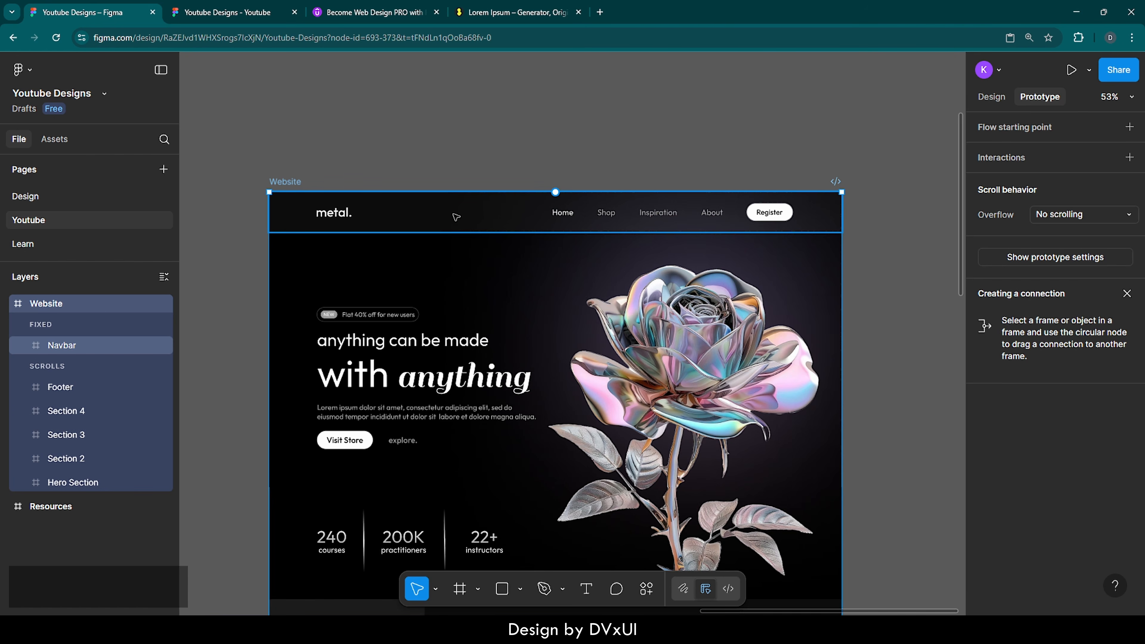
Step: Add a Background blur effect of 24 to the Navbar
left_click(455, 217)
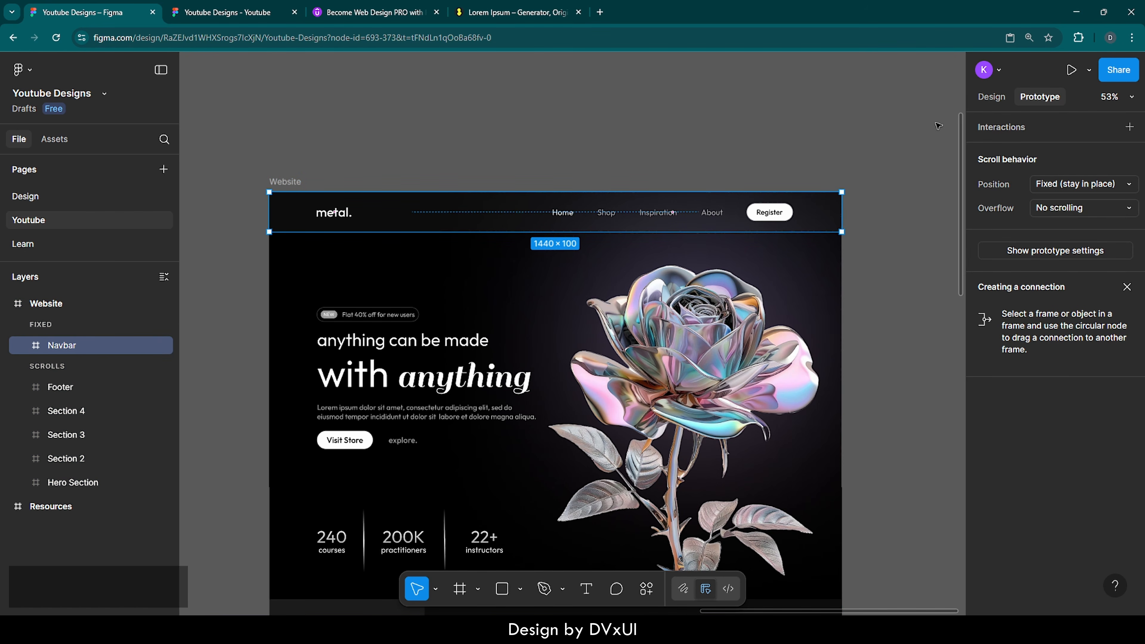
left_click(994, 98)
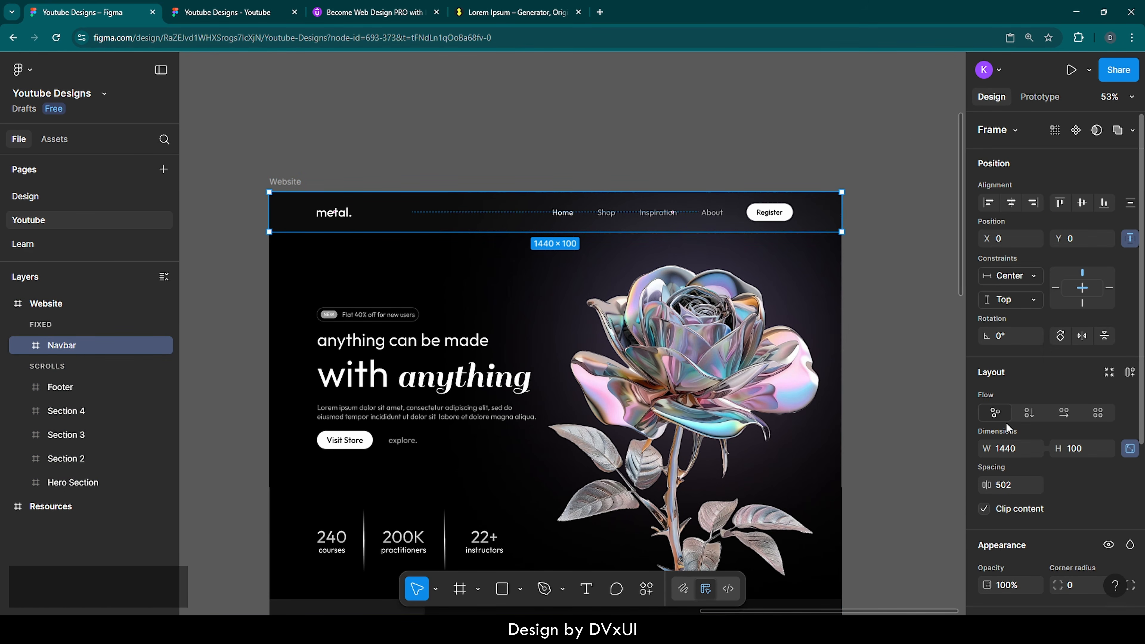
scroll(1006, 424, "down", 5)
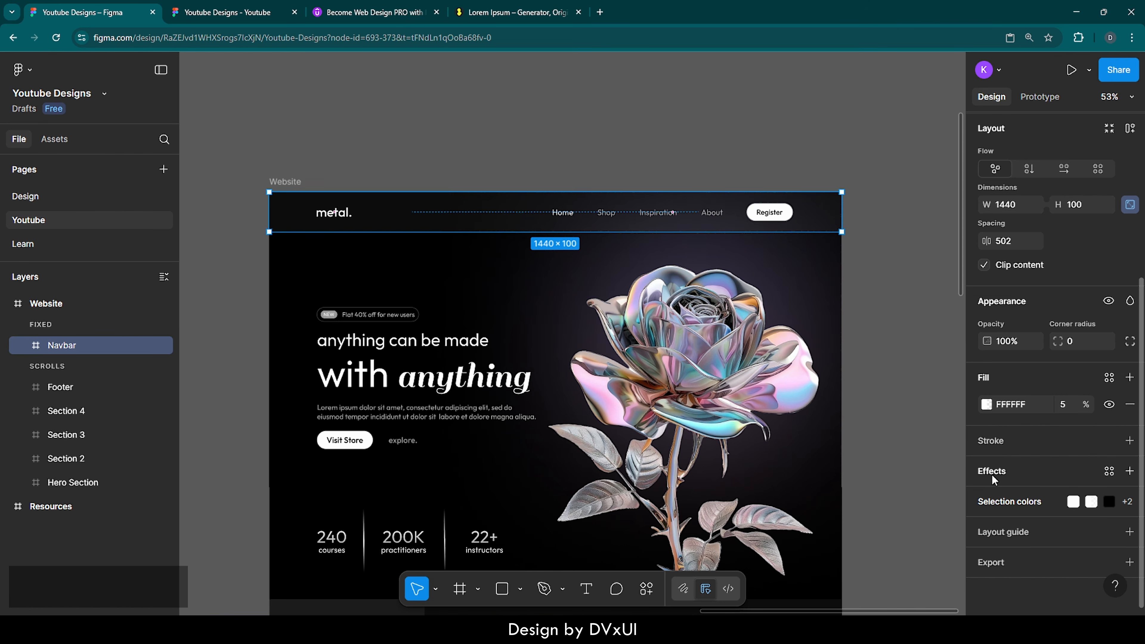
left_click(991, 475)
left_click(863, 415)
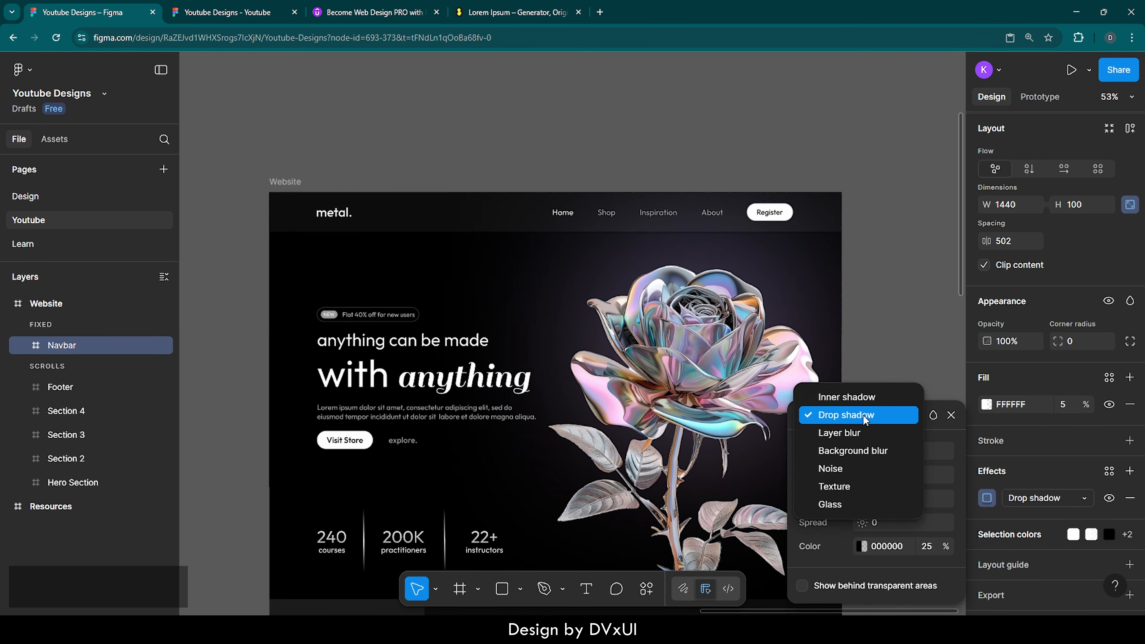
left_click(849, 452)
left_click(895, 476)
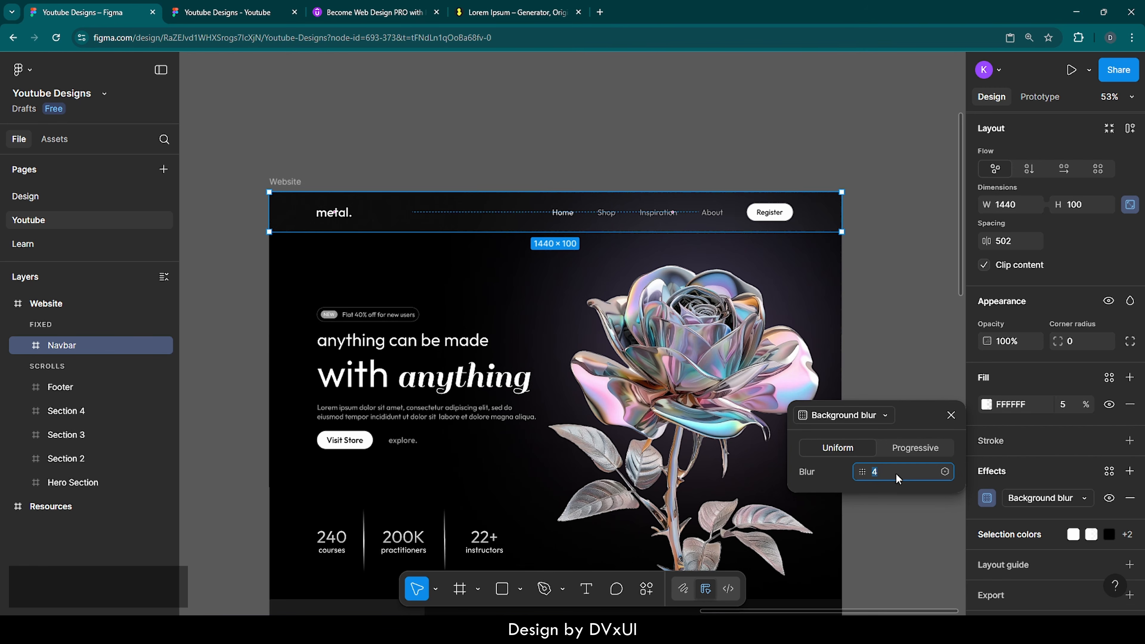
type("24")
key("Return")
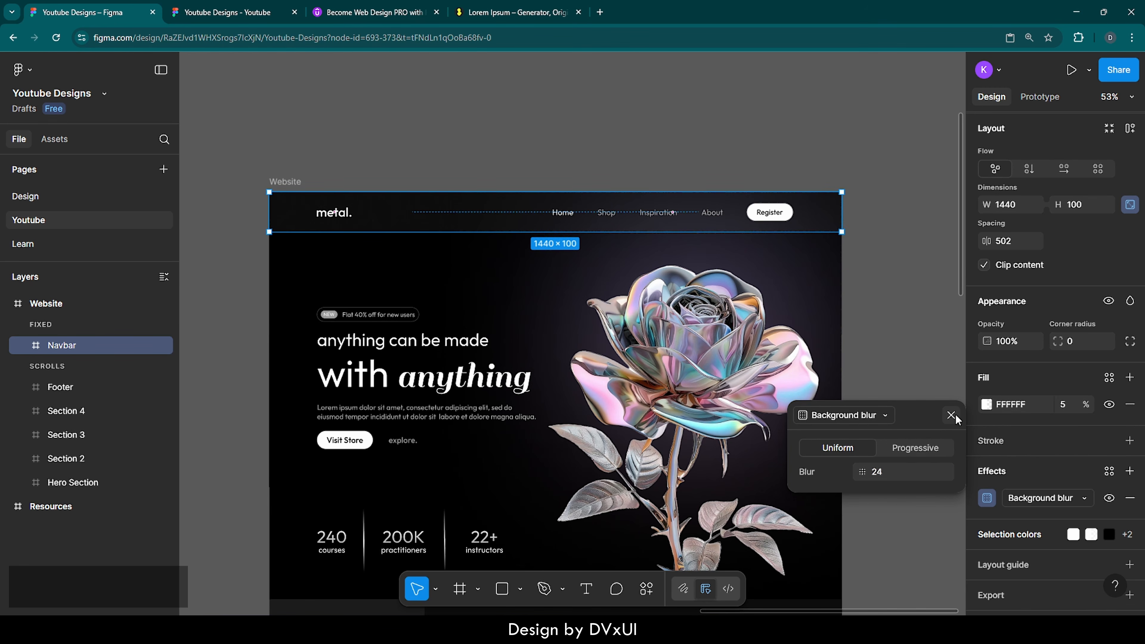
left_click(952, 415)
Step: Select the Website frame and open its prototype preview
left_click(921, 303)
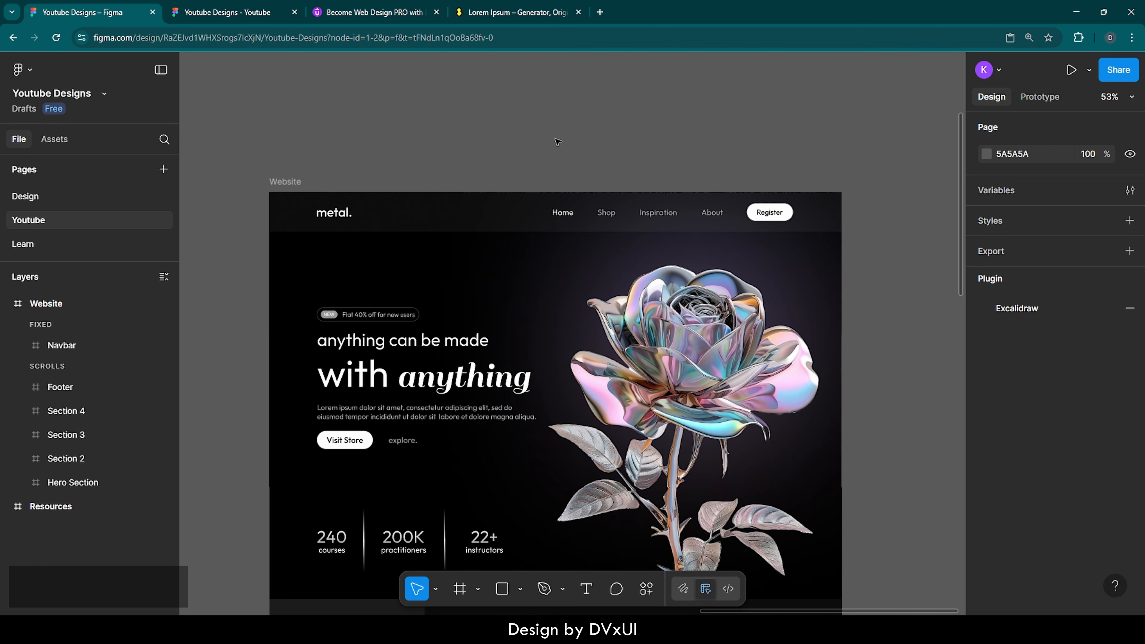
left_click(285, 181)
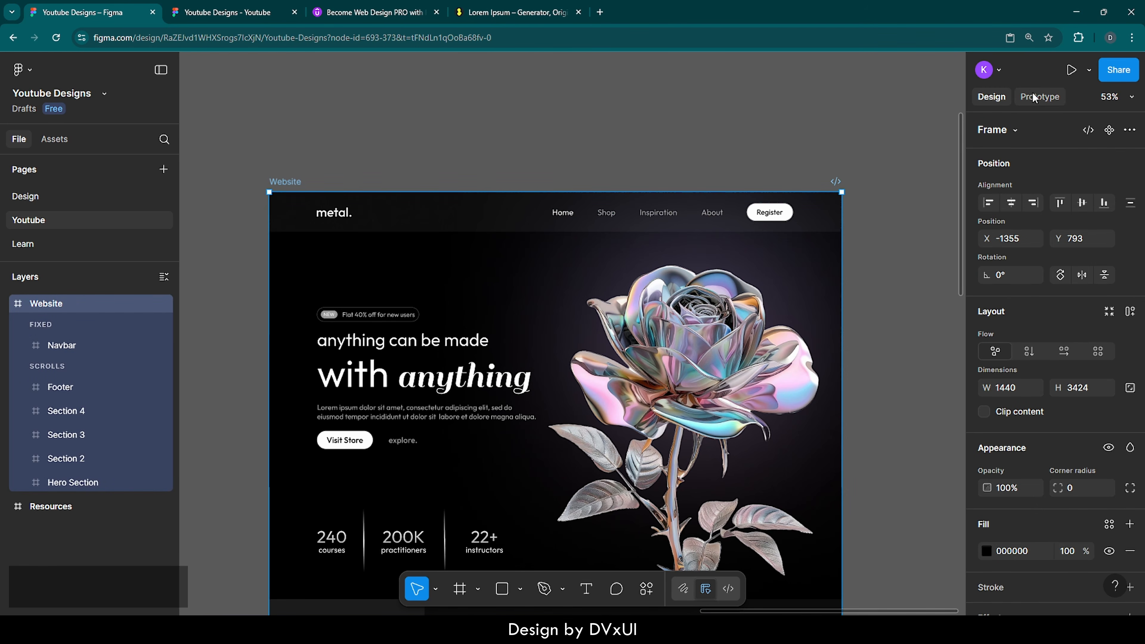
left_click(1072, 69)
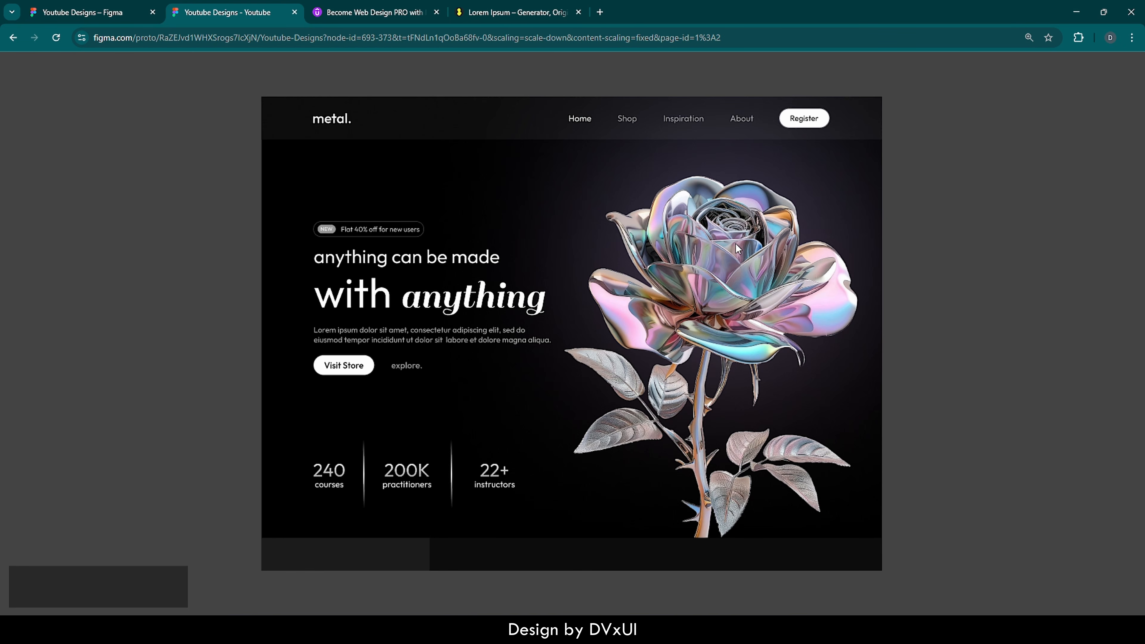
scroll(737, 244, "down", 3)
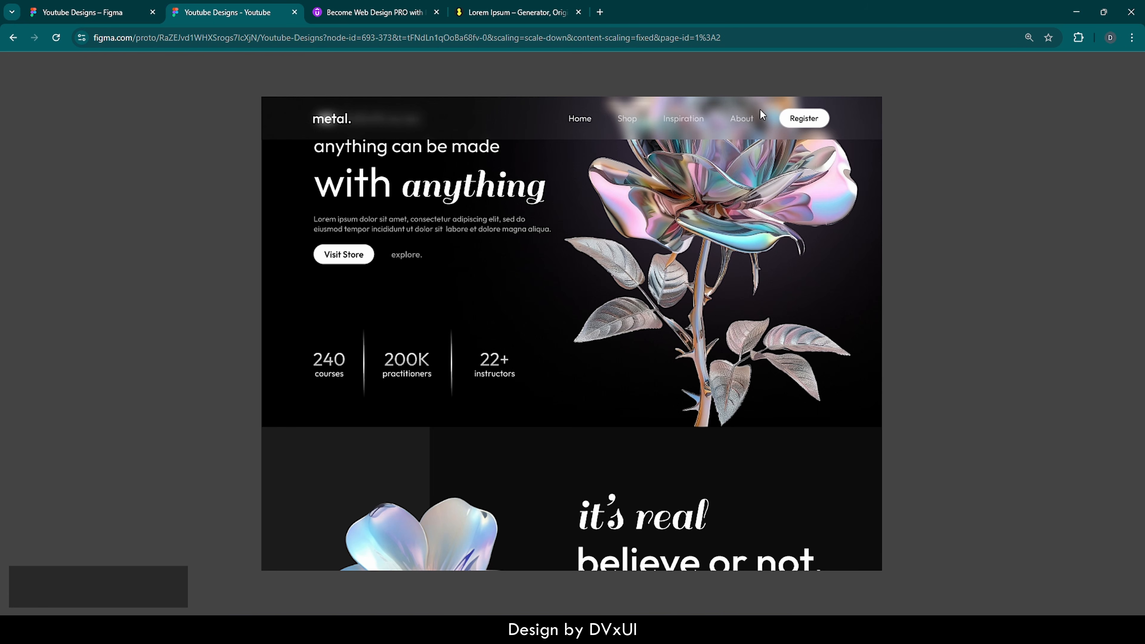
scroll(711, 247, "down", 4)
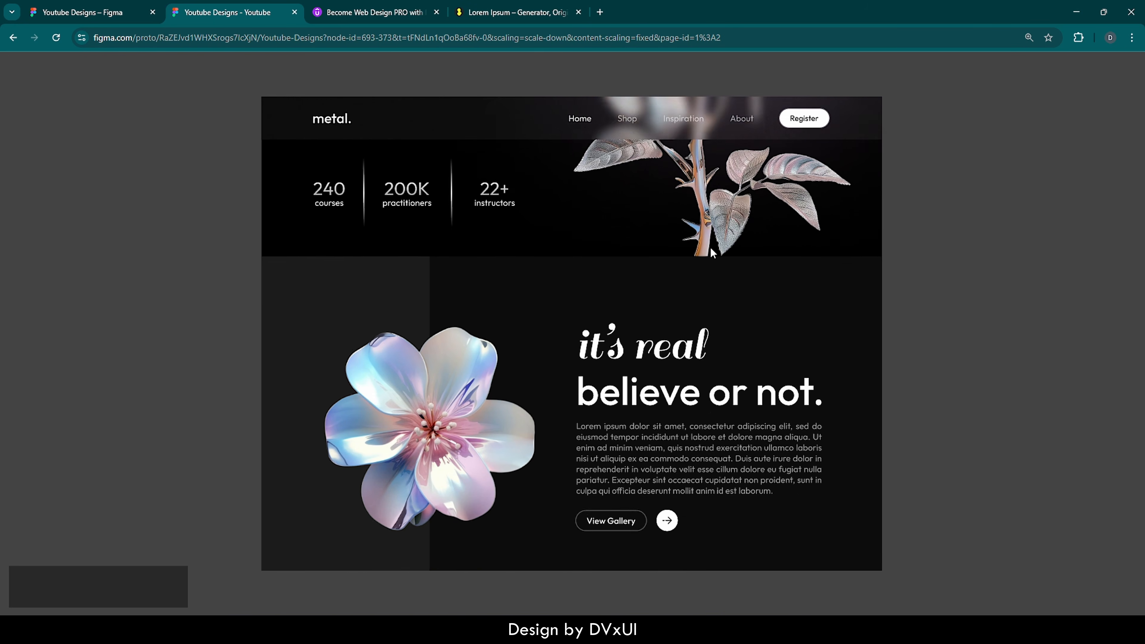
scroll(711, 253, "down", 4)
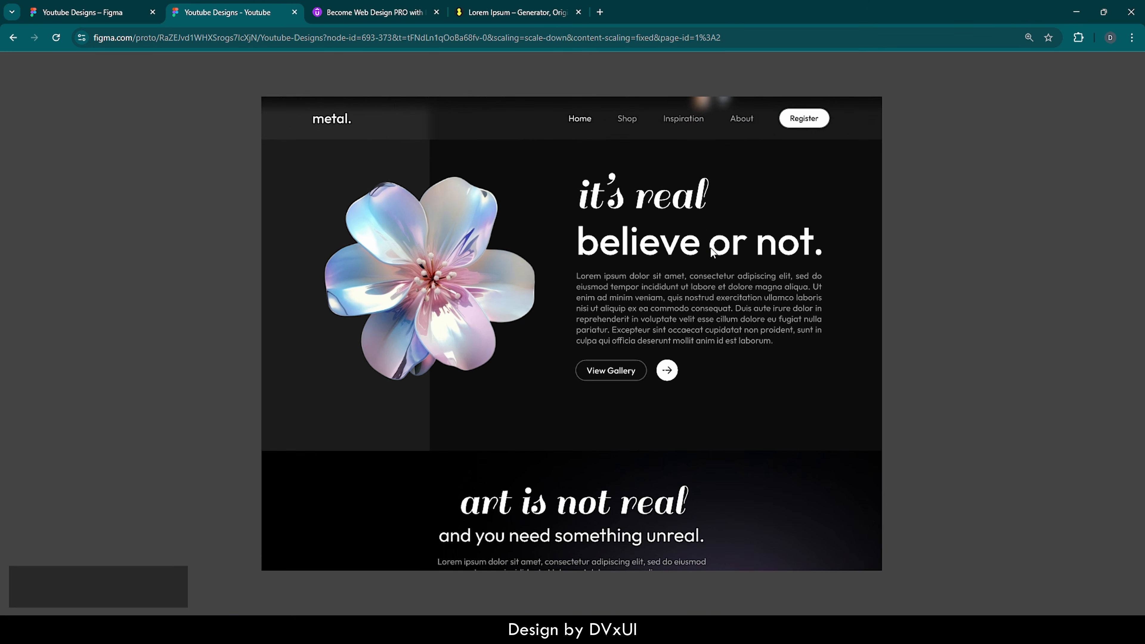
scroll(712, 252, "down", 2)
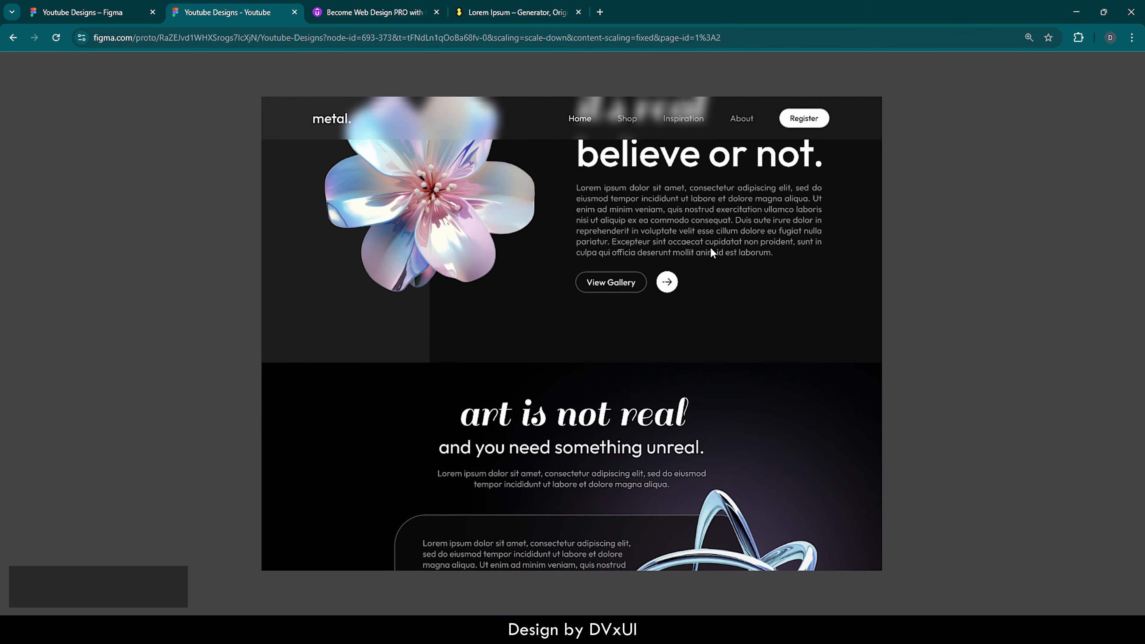
scroll(711, 249, "down", 3)
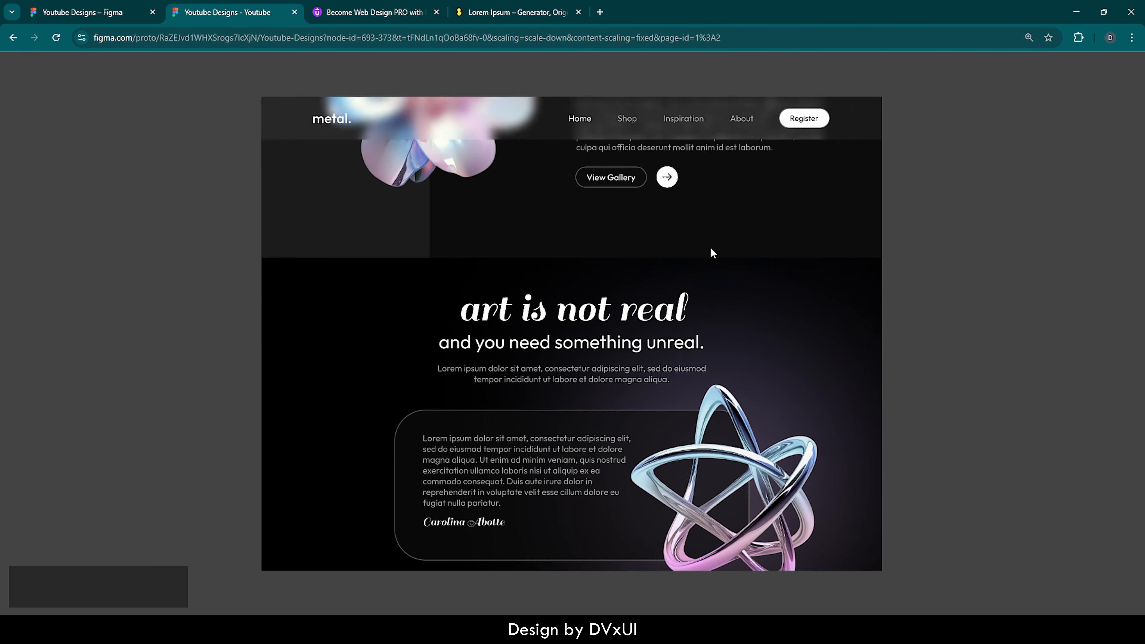
scroll(711, 249, "down", 3)
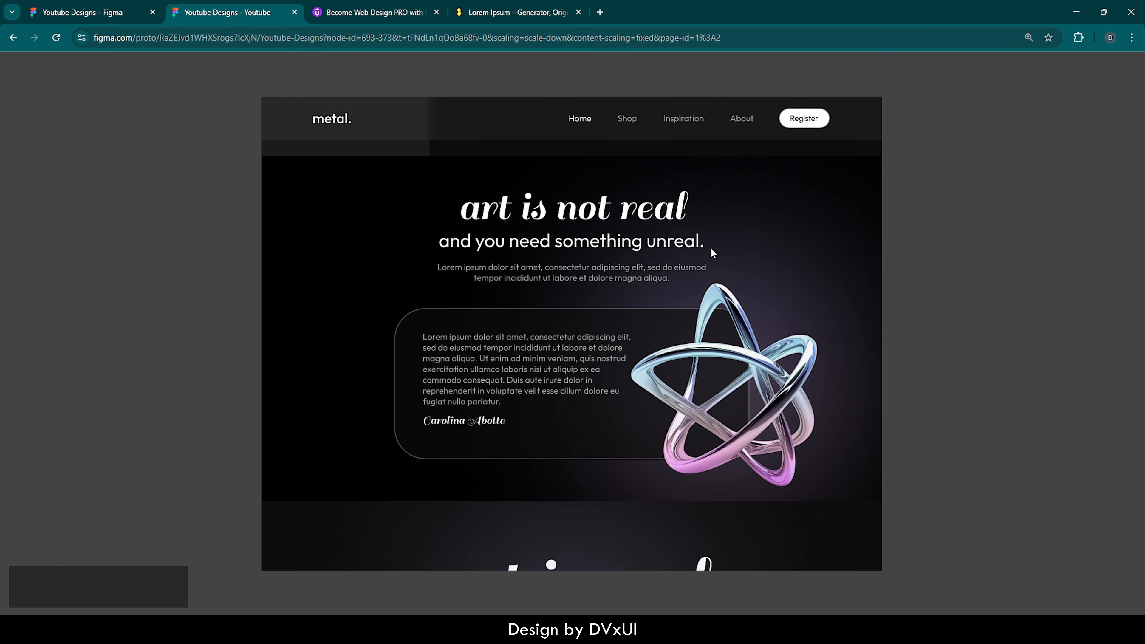
scroll(711, 248, "down", 4)
scroll(711, 249, "up", 18)
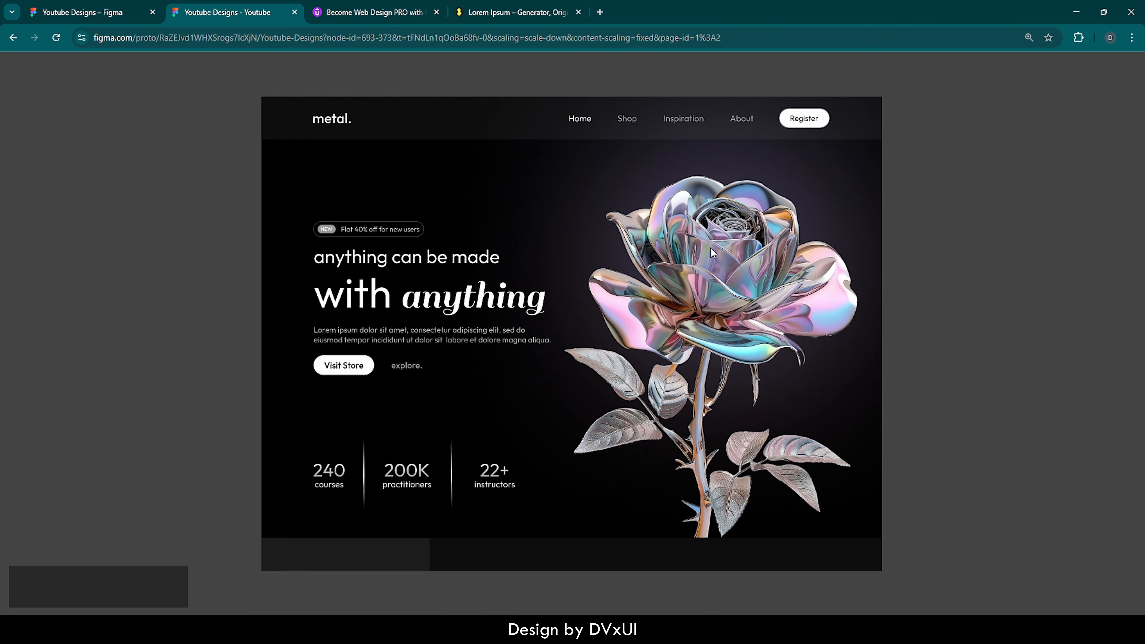
scroll(711, 248, "down", 1)
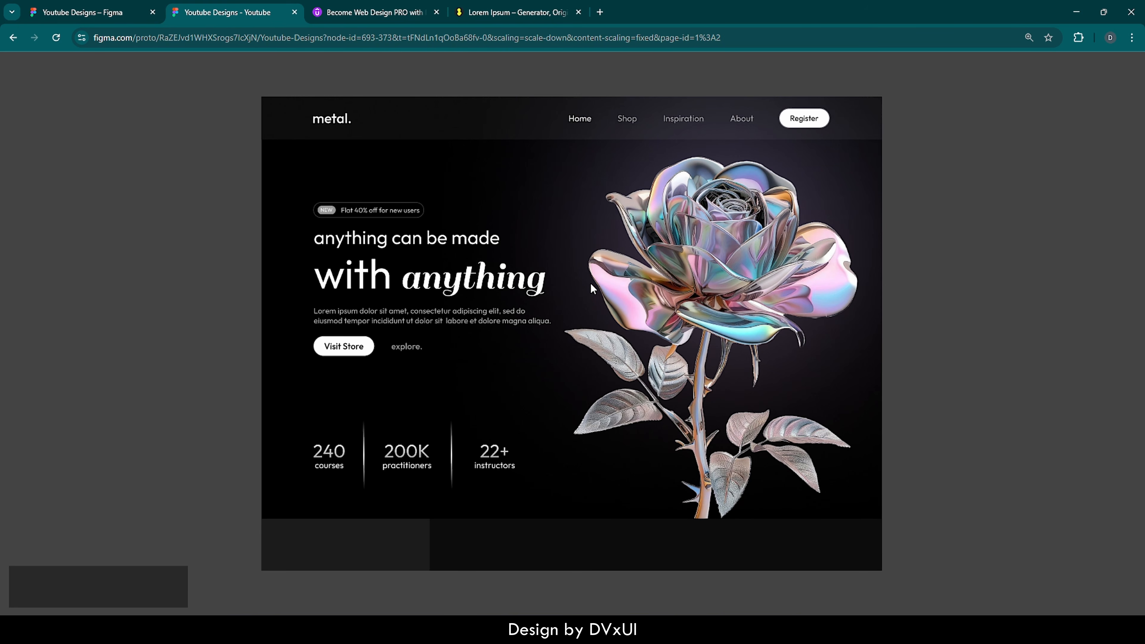
scroll(591, 283, "up", 1)
scroll(591, 284, "down", 10)
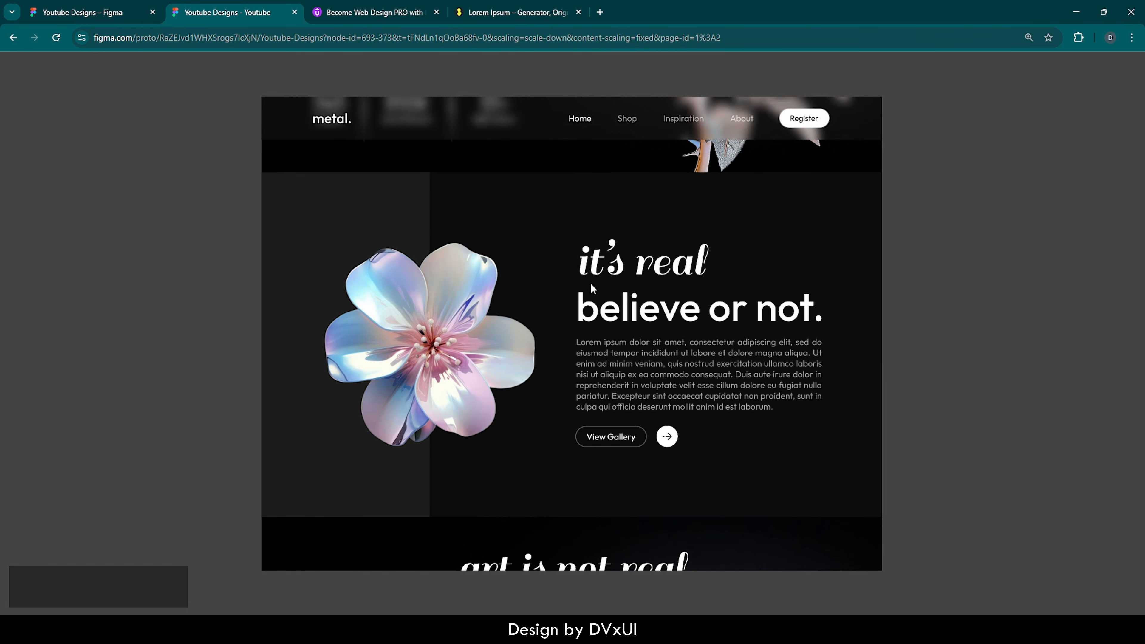
scroll(590, 285, "down", 10)
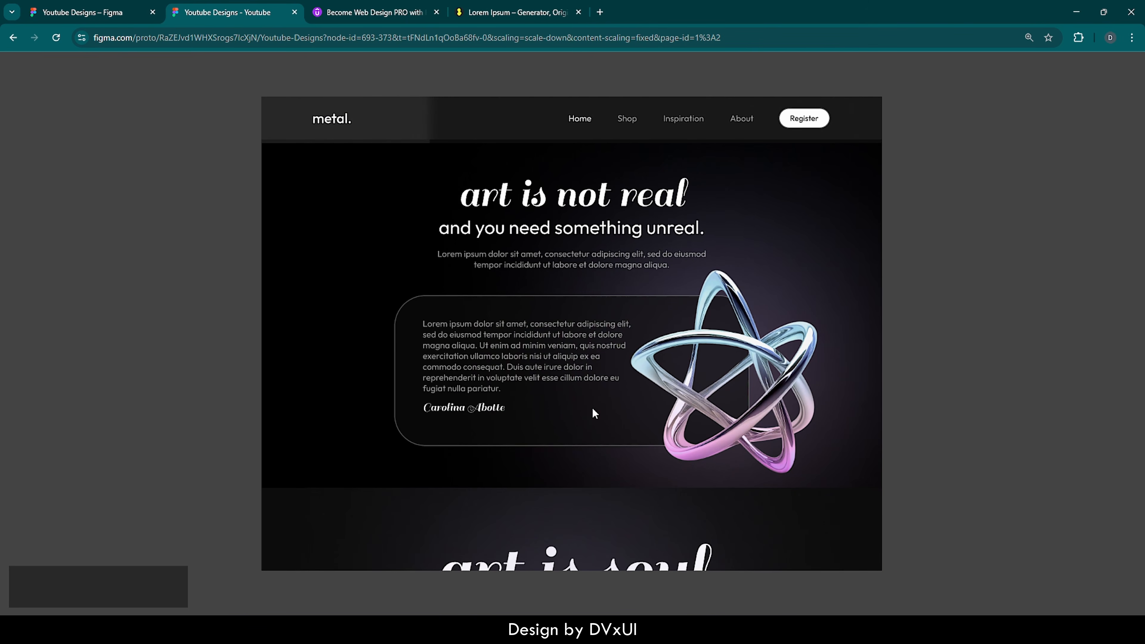
scroll(556, 416, "down", 6)
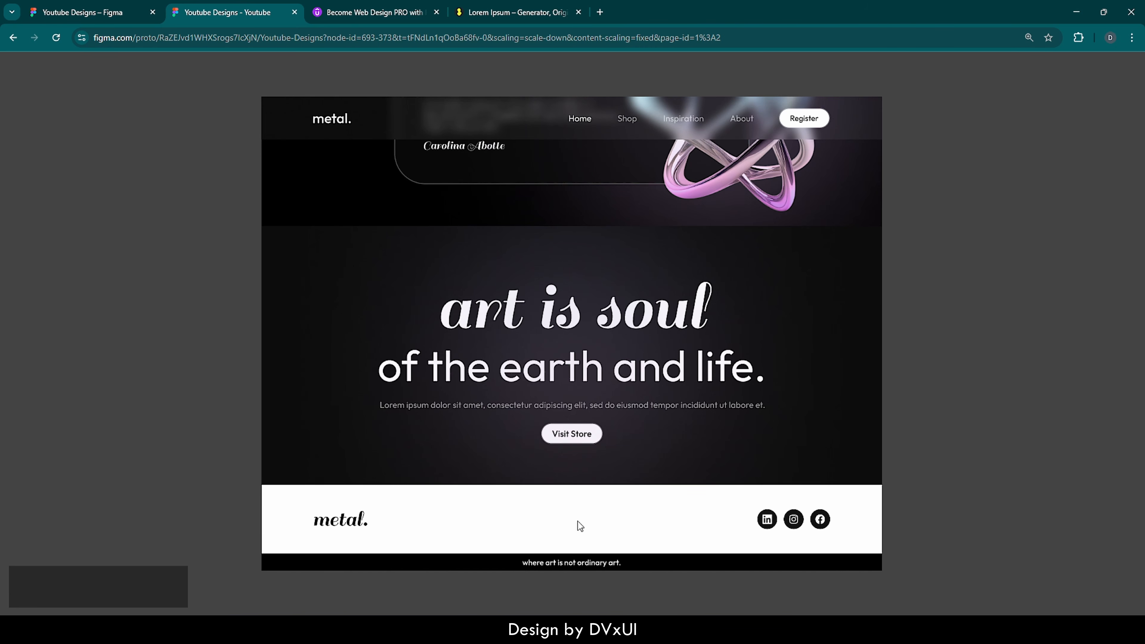
scroll(577, 522, "up", 15)
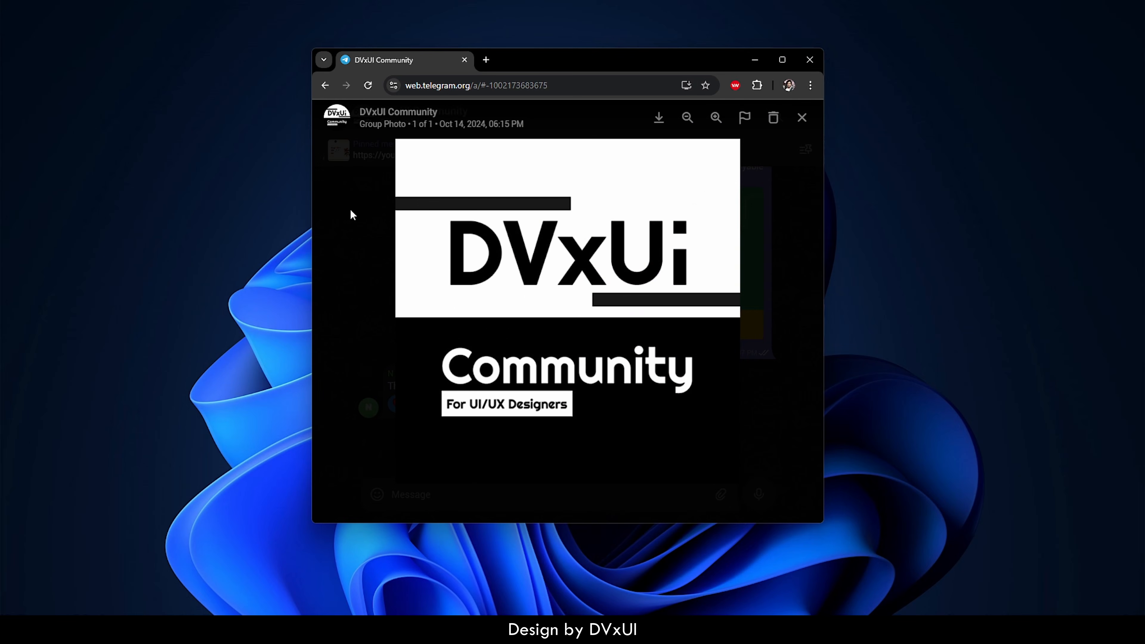
Step: Close the group photo viewer and scroll back to earlier messages in the DVxUI Community chat
left_click(351, 212)
scroll(427, 224, "up", 10)
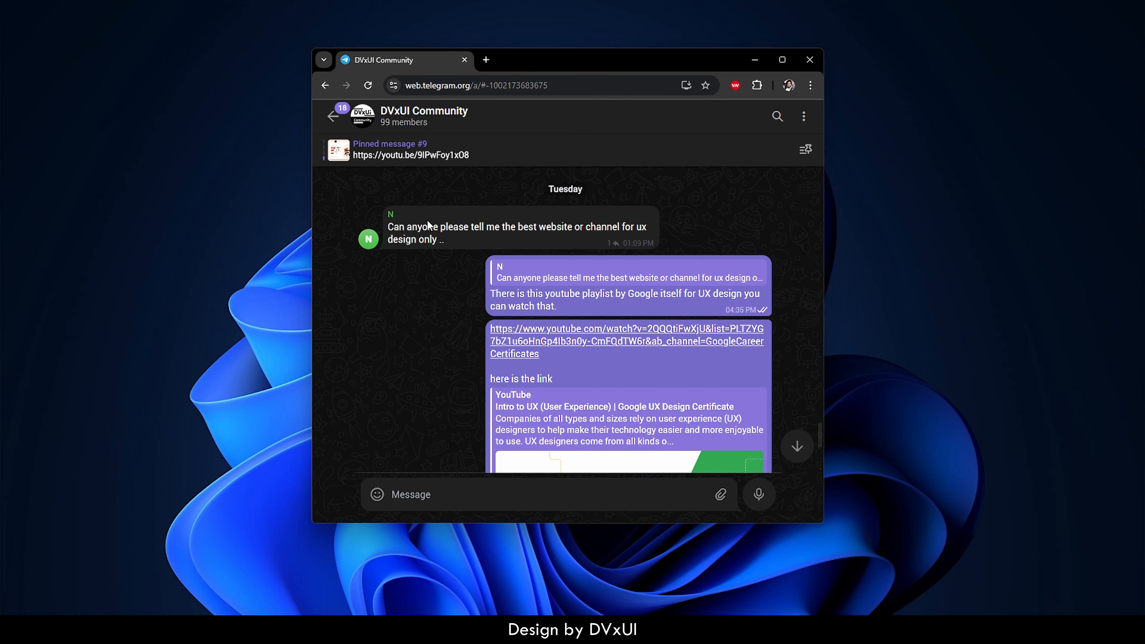
scroll(427, 220, "up", 6)
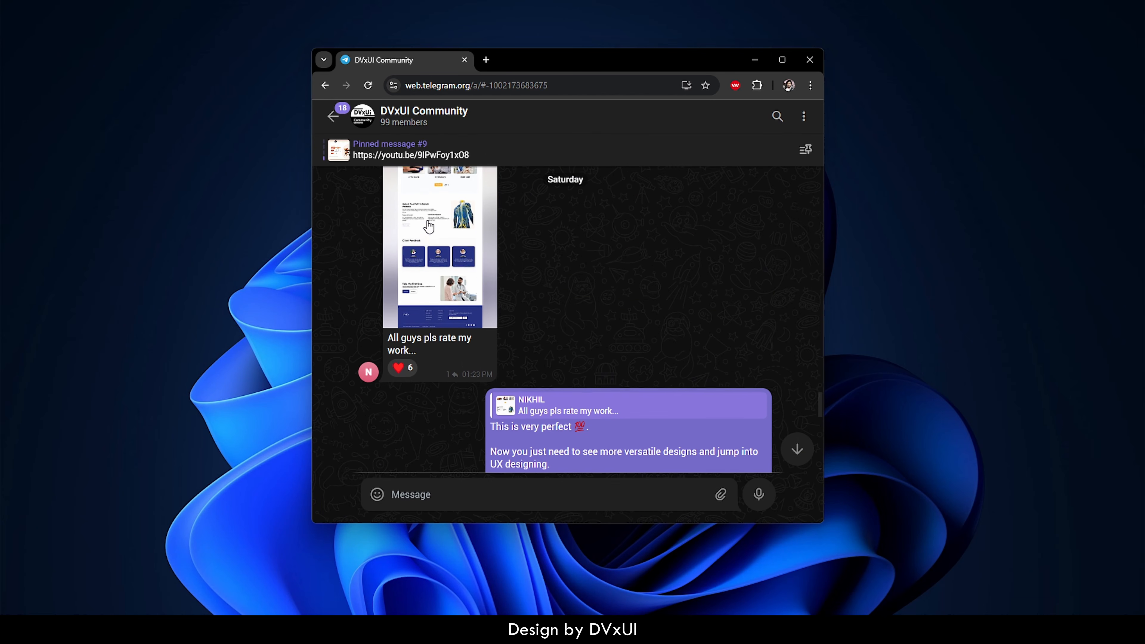
scroll(428, 225, "up", 5)
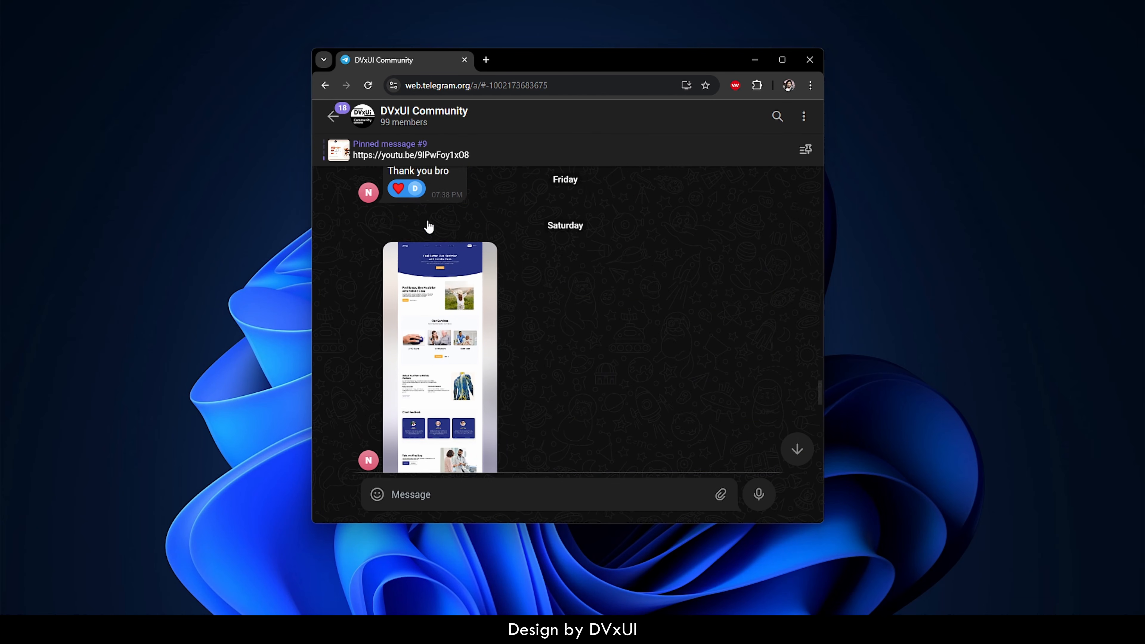
scroll(429, 225, "up", 3)
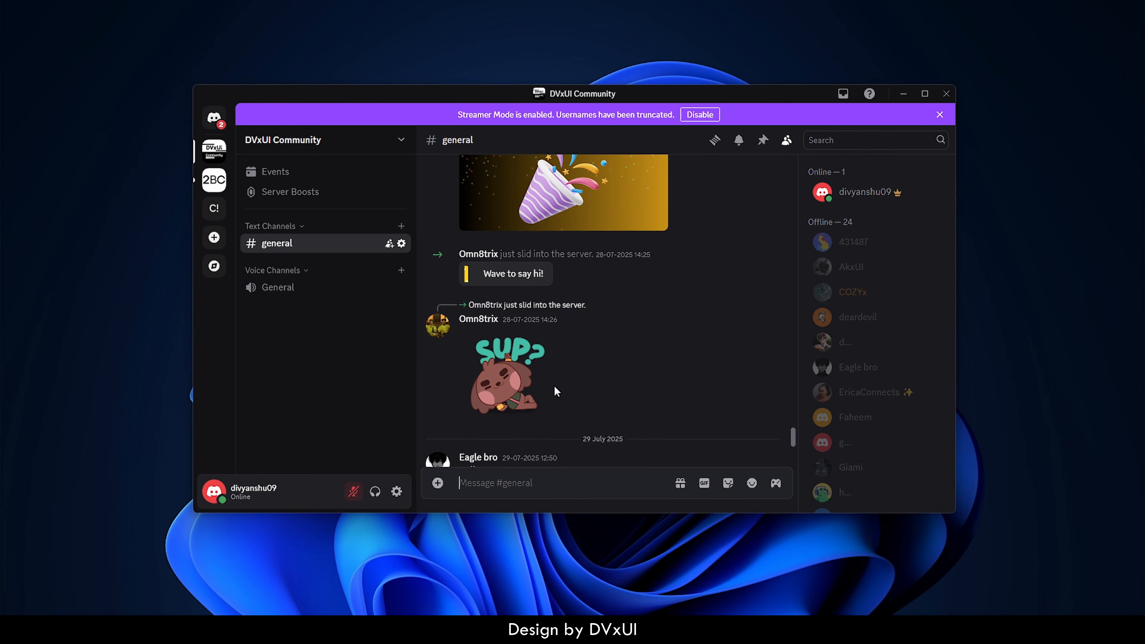
Step: Scroll back through #general and close the purple Streamer Mode banner
scroll(555, 387, "up", 10)
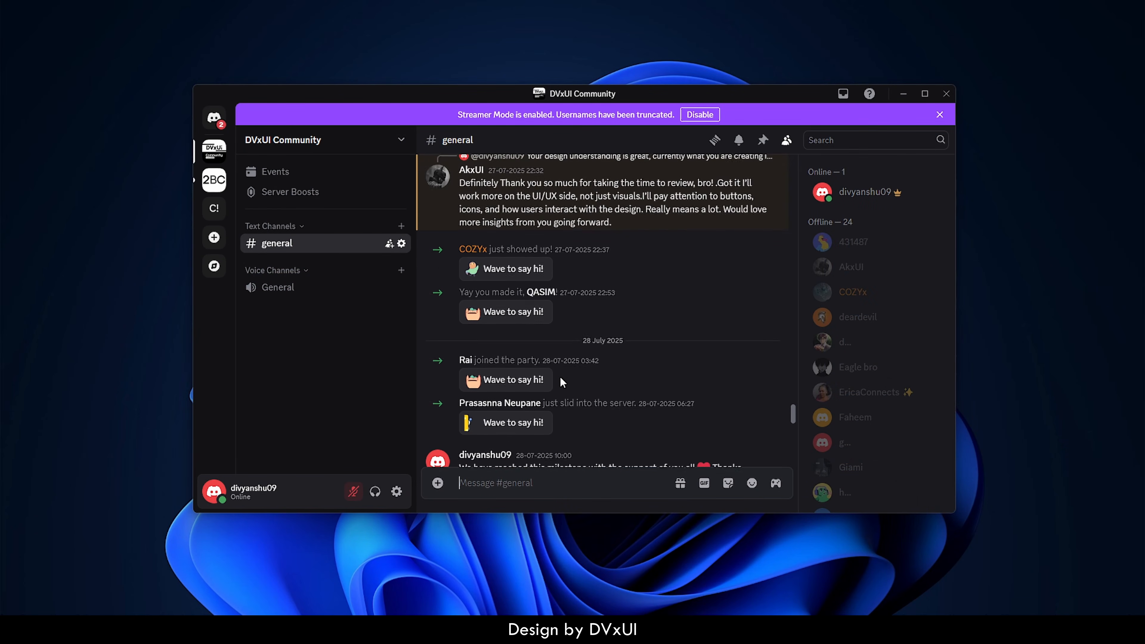
scroll(563, 378, "up", 6)
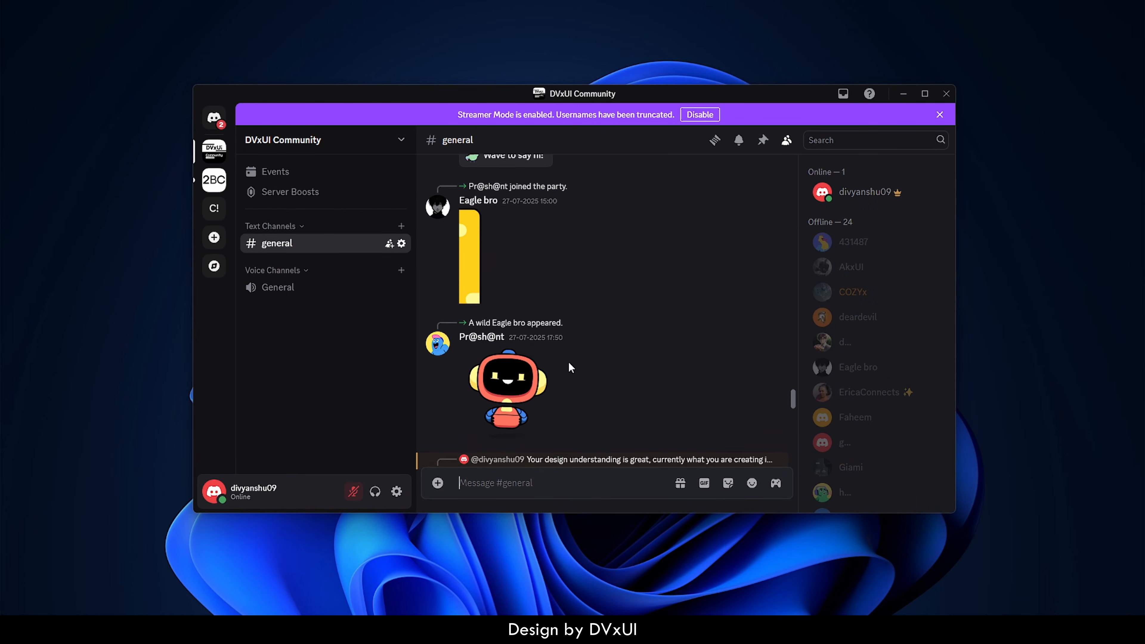
left_click(940, 115)
scroll(662, 296, "up", 10)
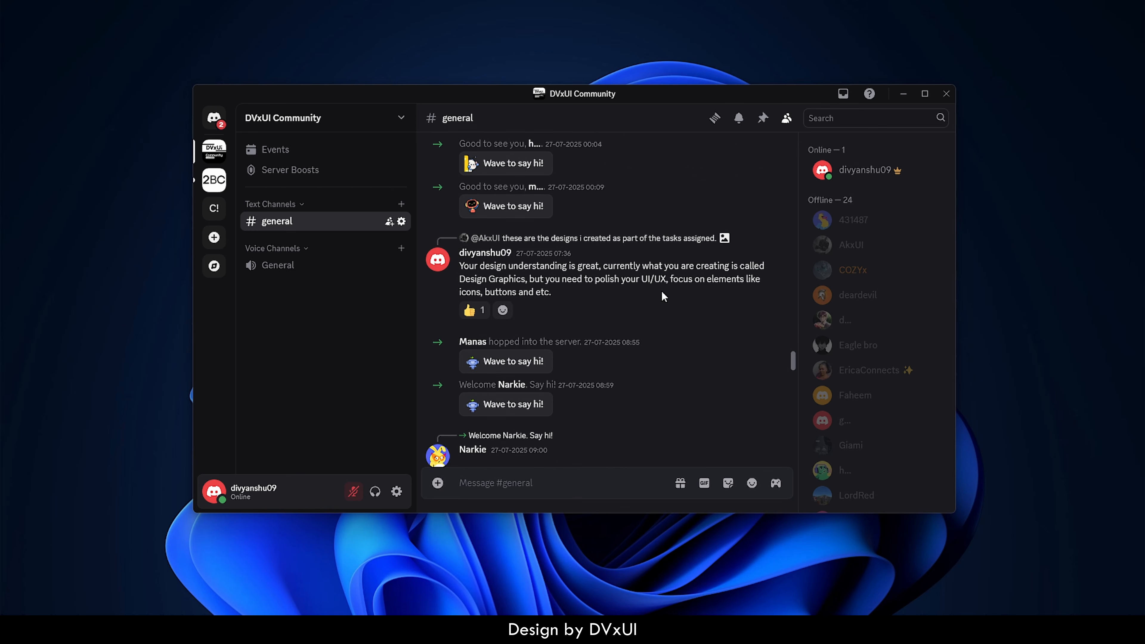
scroll(662, 296, "up", 4)
scroll(663, 296, "down", 4)
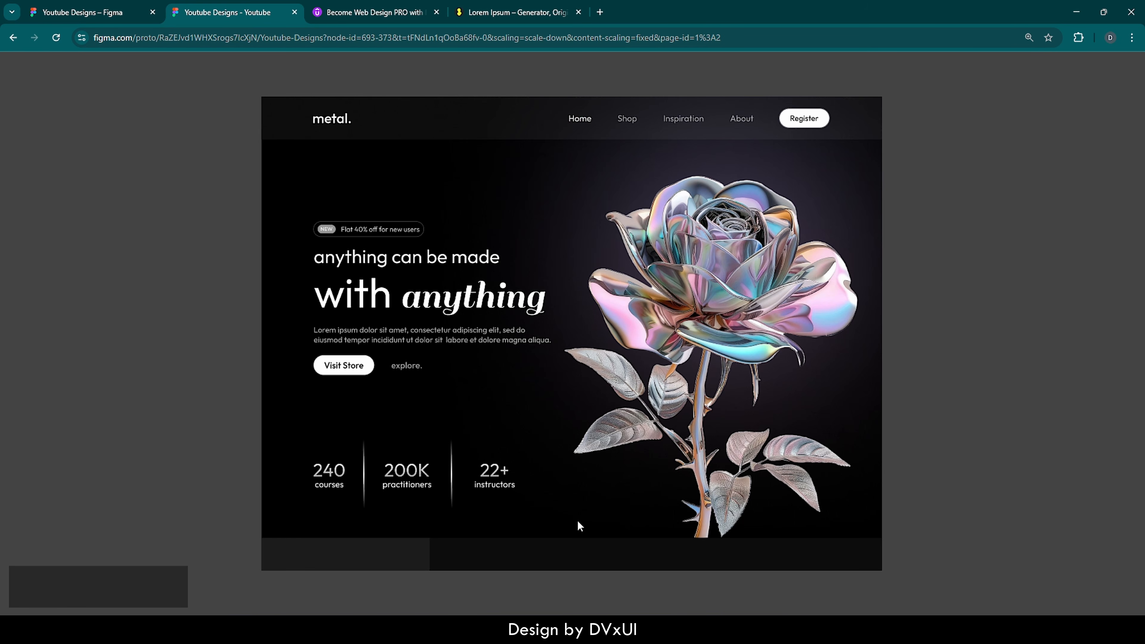
scroll(578, 521, "down", 5)
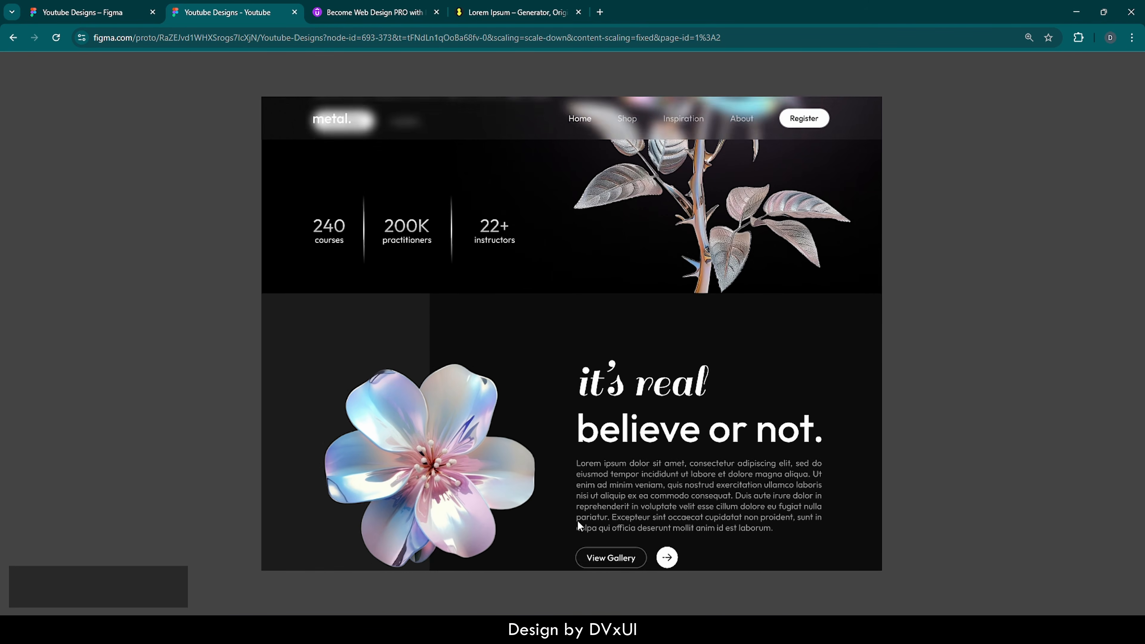
scroll(578, 522, "down", 4)
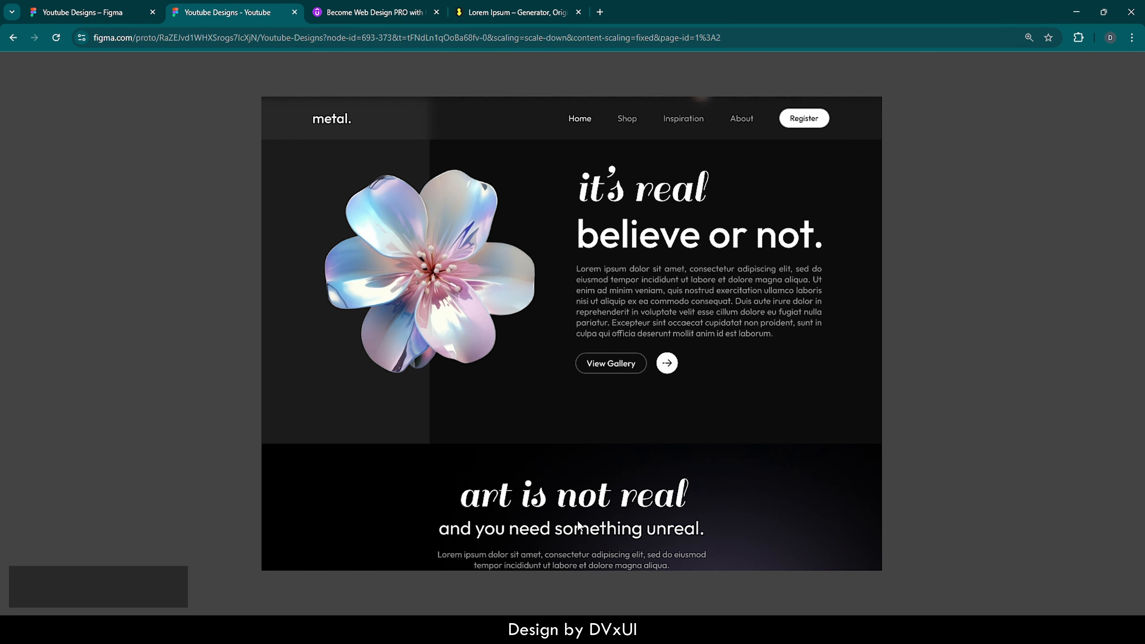
scroll(578, 522, "down", 1)
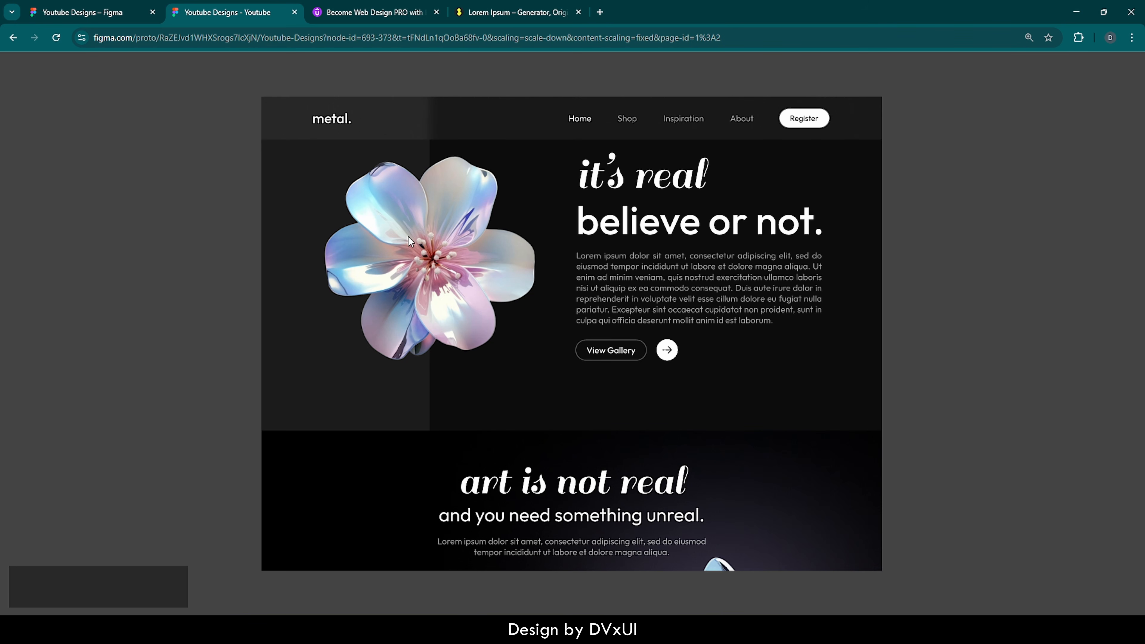
left_click(376, 12)
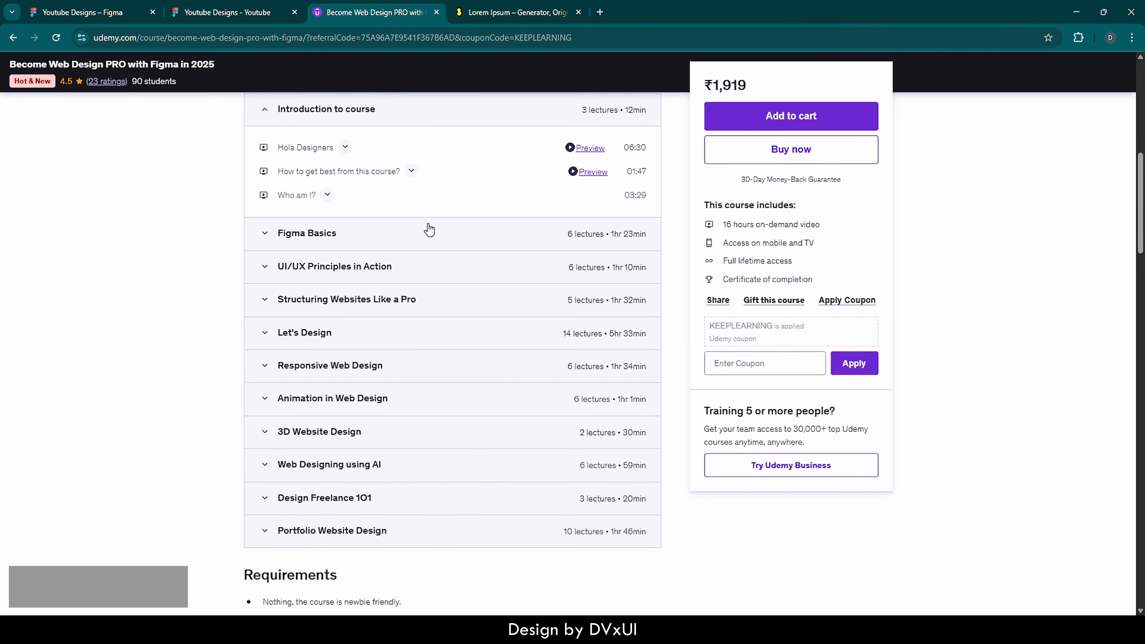
scroll(428, 230, "up", 10)
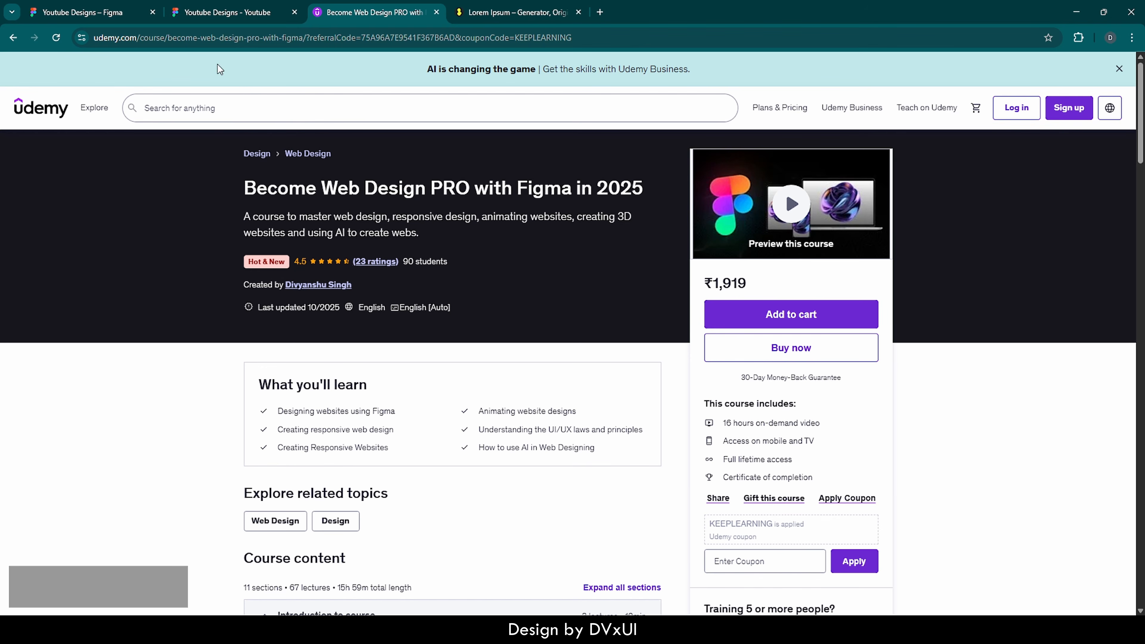
left_click(227, 12)
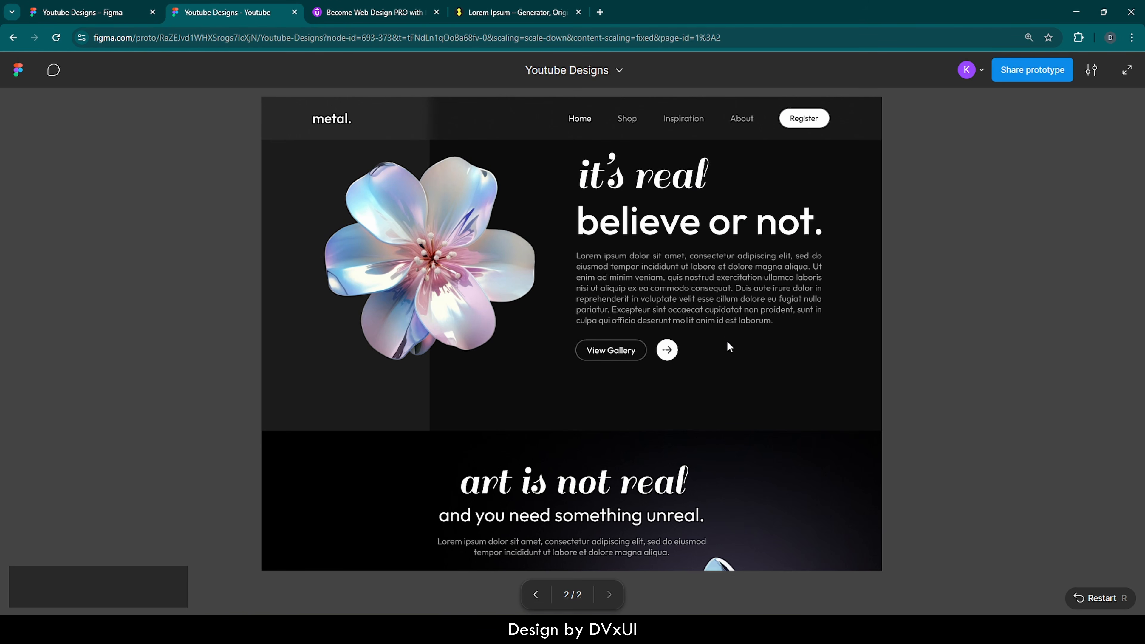
scroll(730, 347, "up", 5)
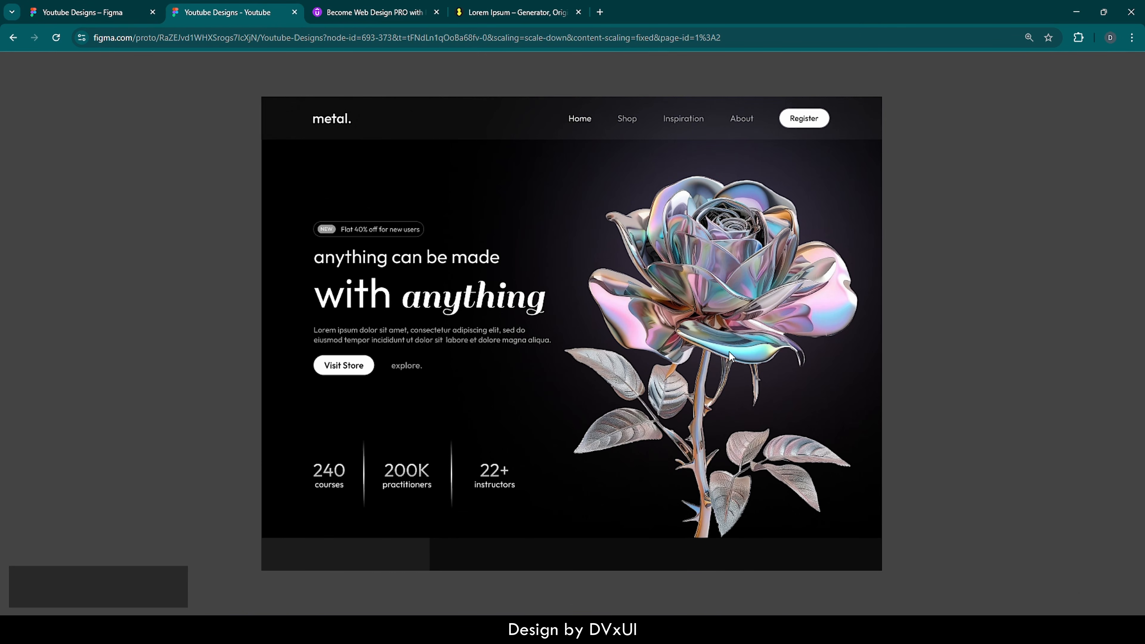